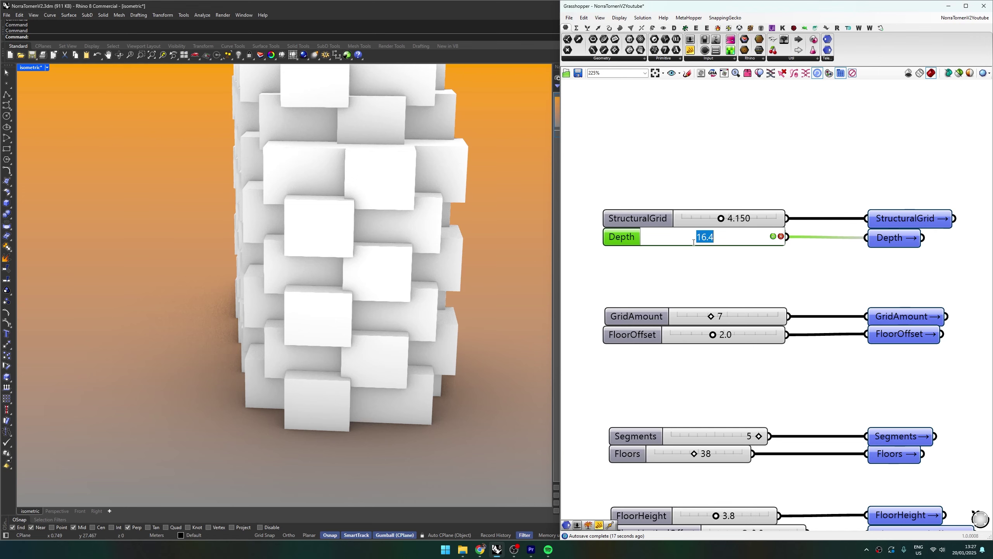
# Test a Depth of 18 for the tower and undo the change
pyautogui.write('18')
pyautogui.press('Return')
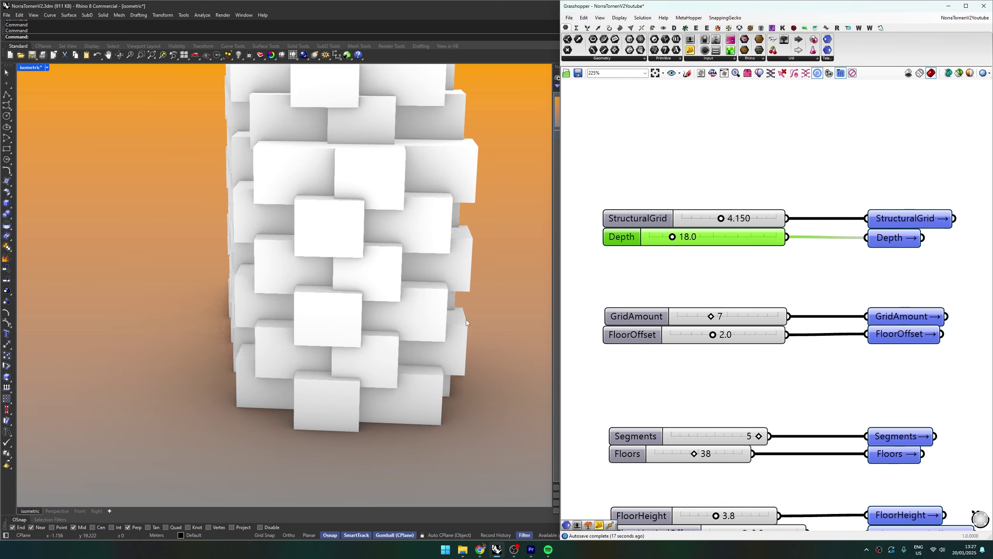
pyautogui.hotkey('ctrl', 'z')
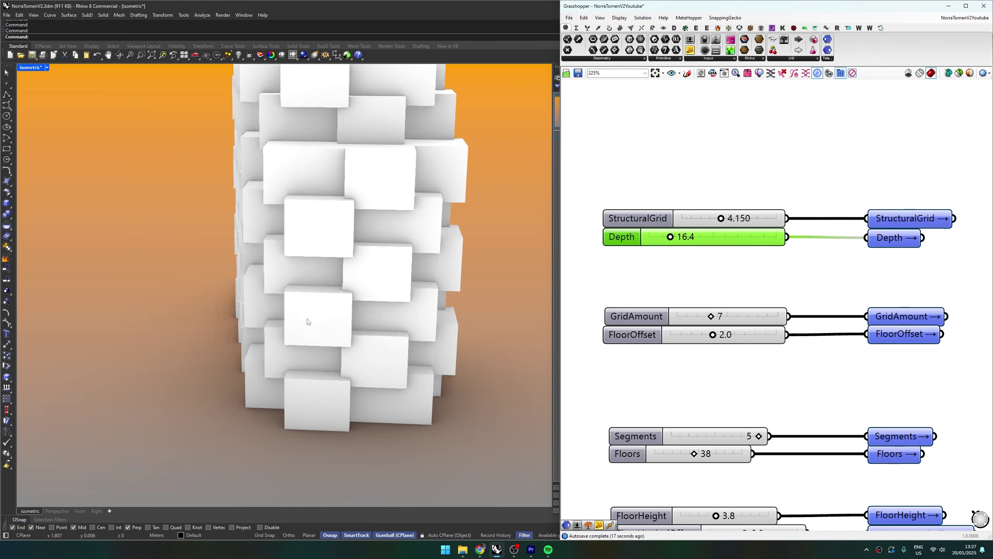
# Test the tower with GridAmount values of 9 and 5, and restore GridAmount to 7
pyautogui.keyDown('shift'); pyautogui.moveTo(355, 294); pyautogui.dragTo(311, 424, button='right'); pyautogui.keyUp('shift')
pyautogui.scroll(-9, 334, 421)
pyautogui.scroll(6, 298, 389)
pyautogui.scroll(-3, 311, 426)
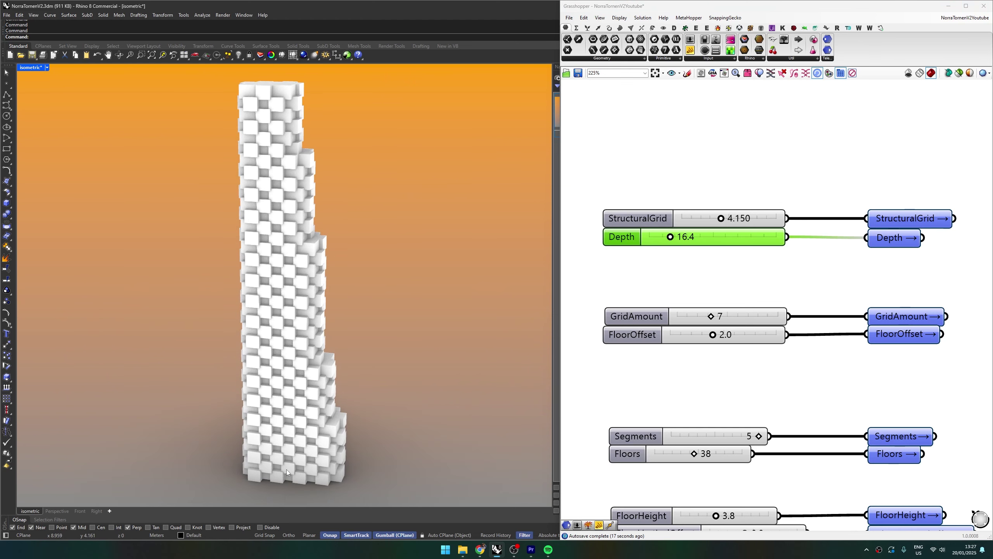
pyautogui.doubleClick(718, 316)
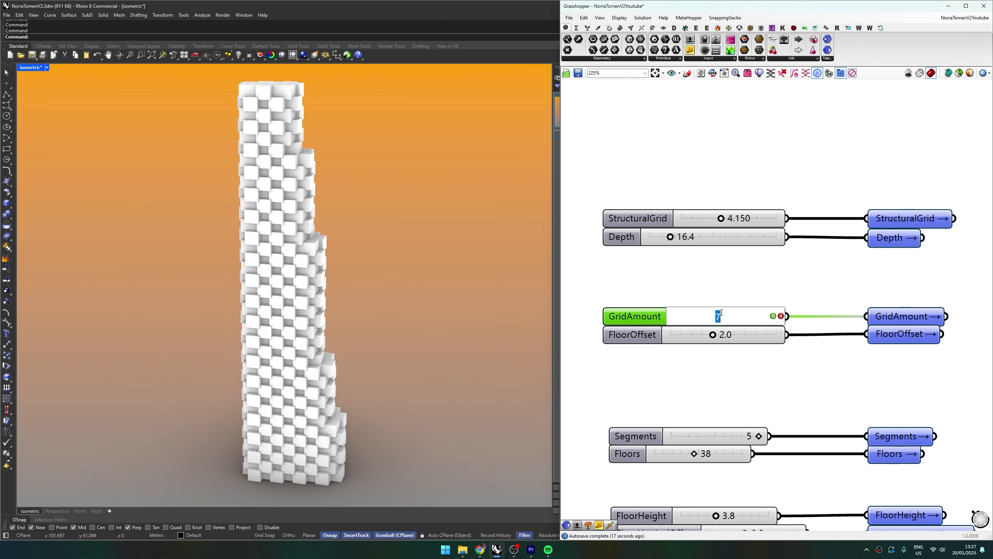
pyautogui.write('9')
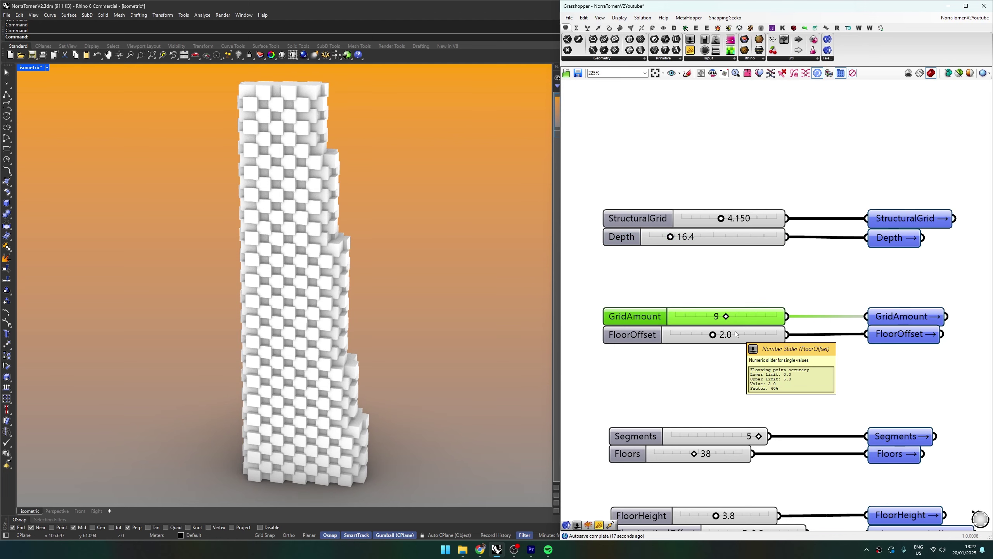
pyautogui.press('BackSpace')
pyautogui.write('5')
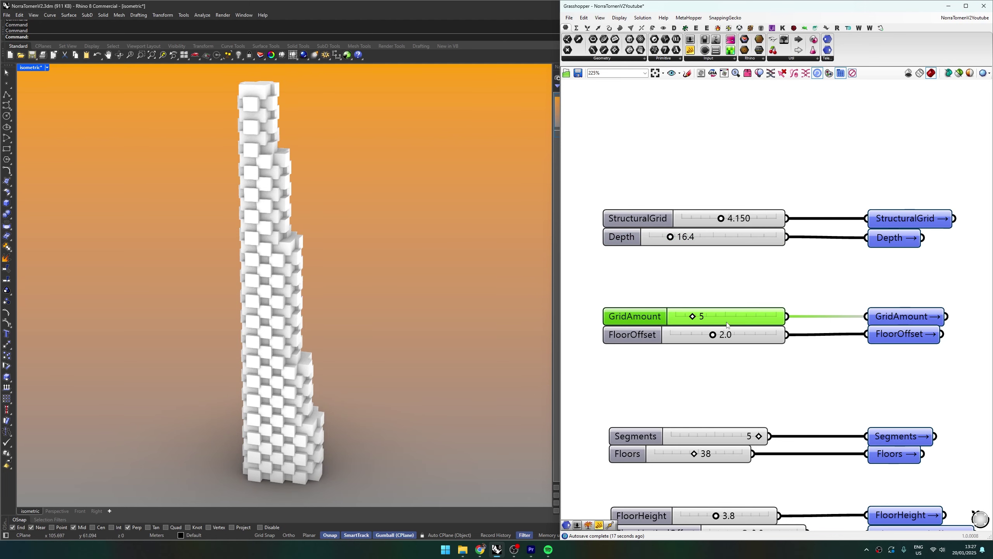
pyautogui.doubleClick(726, 316)
pyautogui.write('7')
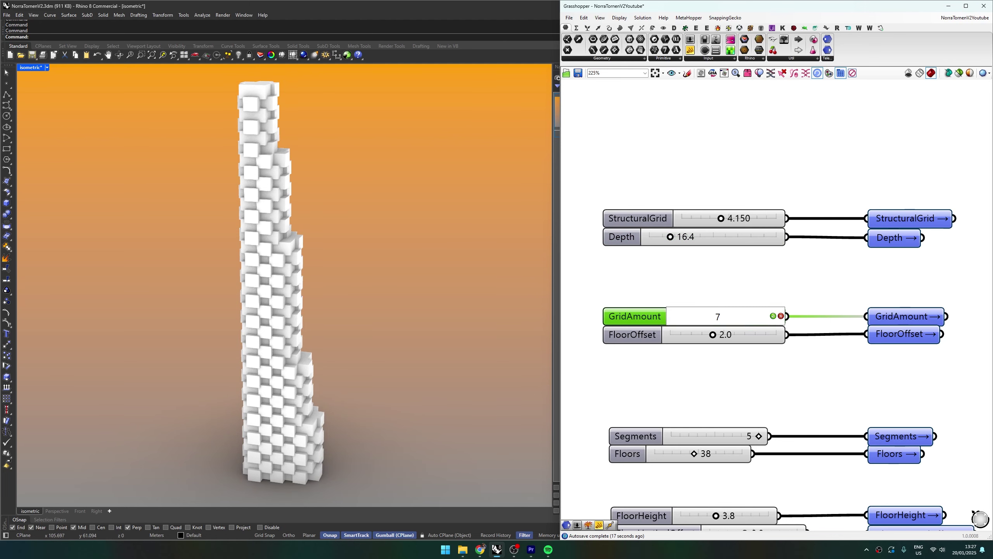
pyautogui.press('Return')
# Test a FloorOffset of 3 on the tower's protruding blocks and undo the change
pyautogui.moveTo(280, 462); pyautogui.dragTo(256, 404, button='right')
pyautogui.scroll(10, 256, 404)
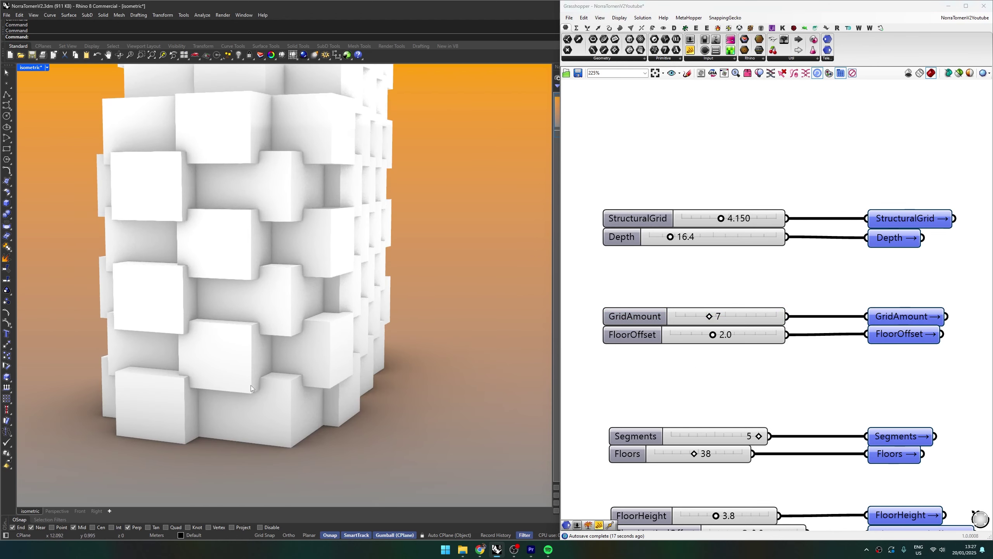
pyautogui.scroll(4, 305, 389)
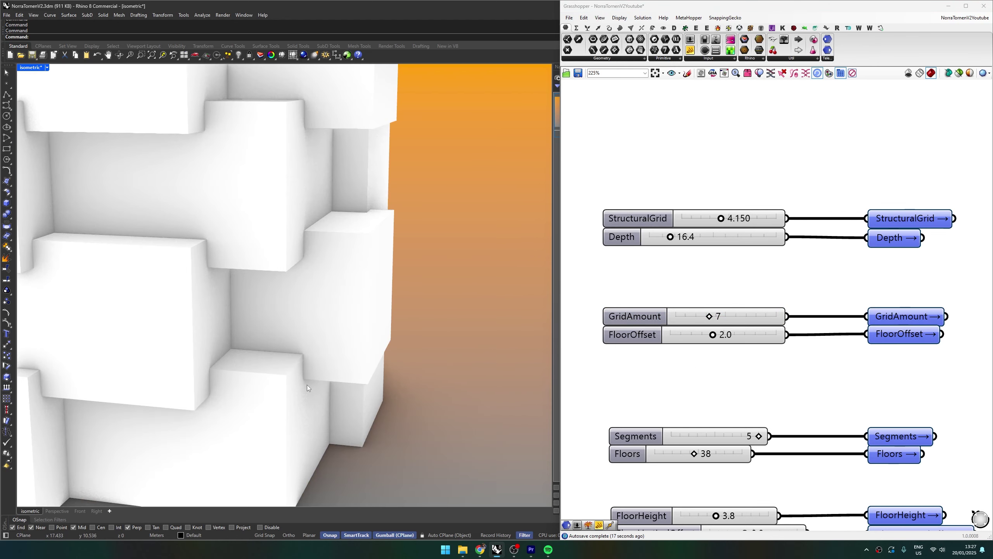
pyautogui.doubleClick(718, 332)
pyautogui.write('3')
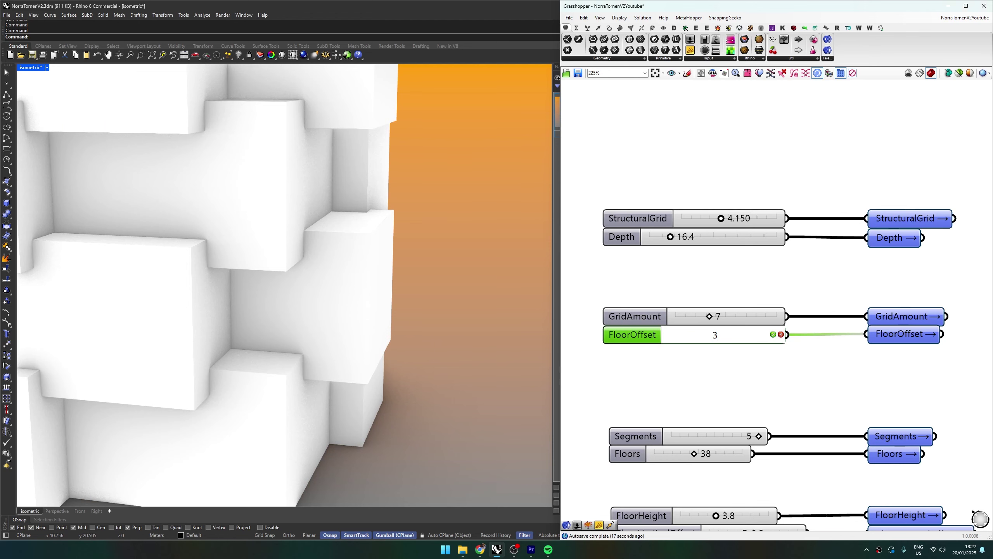
pyautogui.press('Return')
pyautogui.click(669, 280)
pyautogui.hotkey('ctrl', 'z')
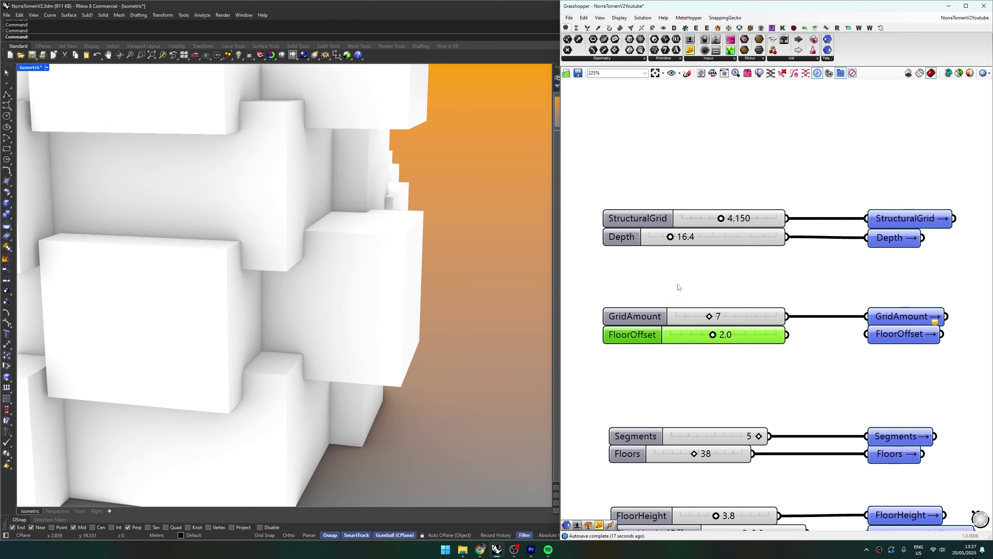
# Set the tower's Segments to 3 to reduce its stepped setbacks
pyautogui.scroll(-10, 360, 312)
pyautogui.moveTo(360, 312); pyautogui.dragTo(319, 437, button='right')
pyautogui.scroll(-6, 319, 437)
pyautogui.moveTo(724, 438); pyautogui.dragTo(726, 391, button='right')
pyautogui.scroll(3, 739, 390)
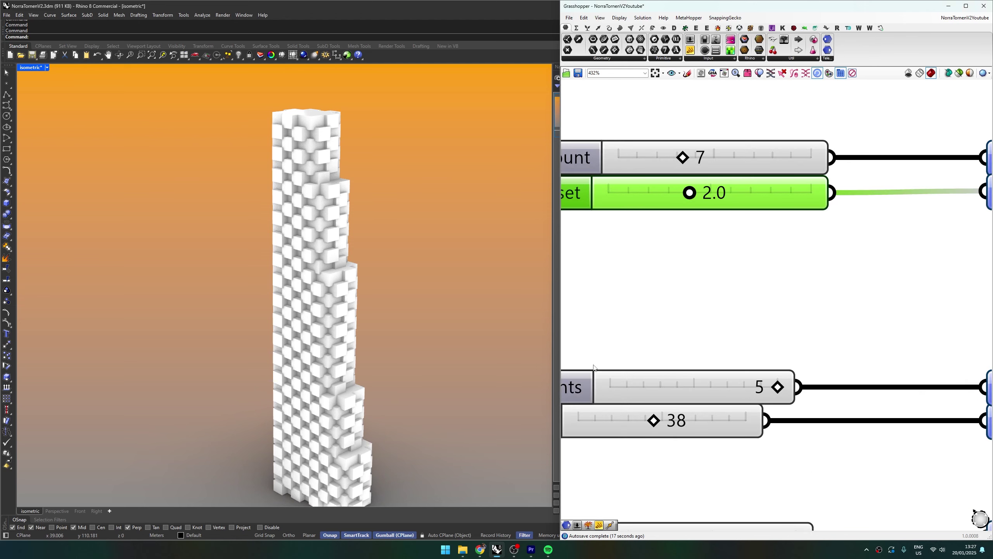
pyautogui.keyDown('shift'); pyautogui.moveTo(405, 398); pyautogui.dragTo(413, 416, button='right'); pyautogui.keyUp('shift')
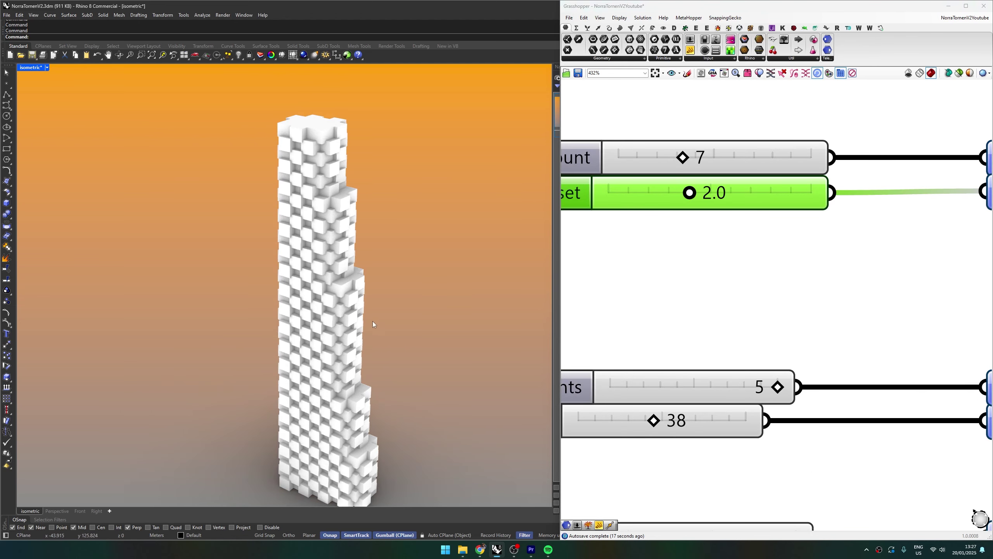
pyautogui.doubleClick(709, 382)
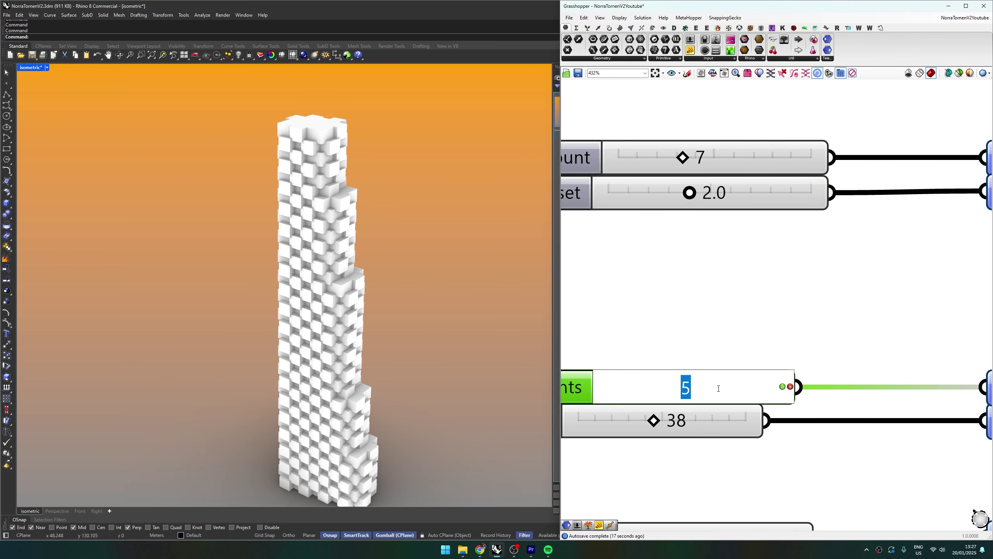
pyautogui.write('3')
pyautogui.press('Return')
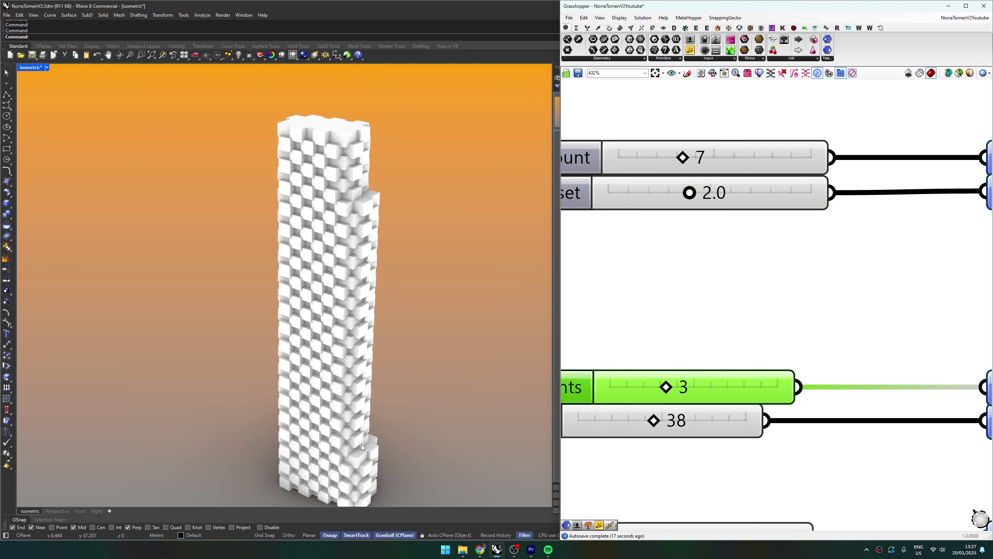
# Set Segments to 4 and restore it to 5
pyautogui.doubleClick(679, 387)
pyautogui.write('4')
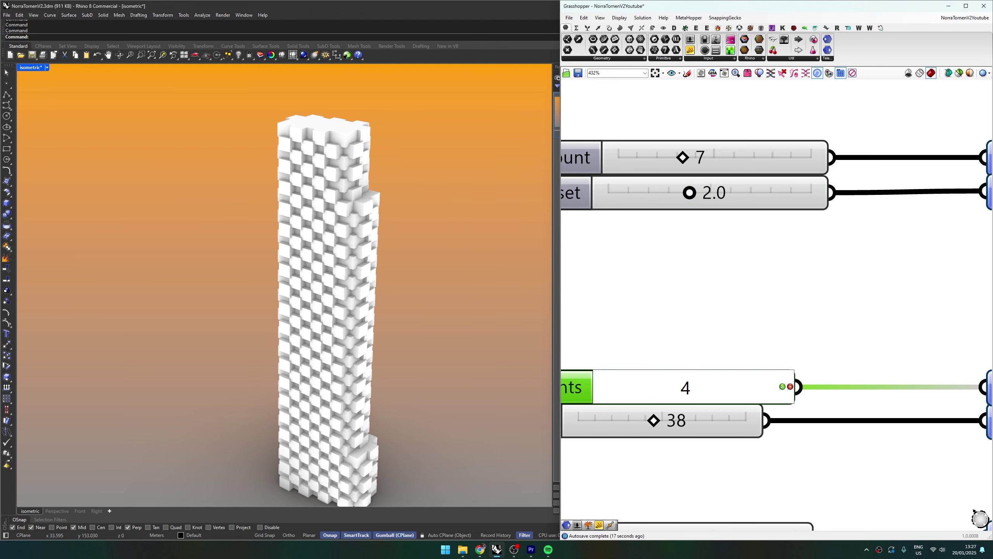
pyautogui.press('Return')
pyautogui.doubleClick(706, 387)
pyautogui.write('5')
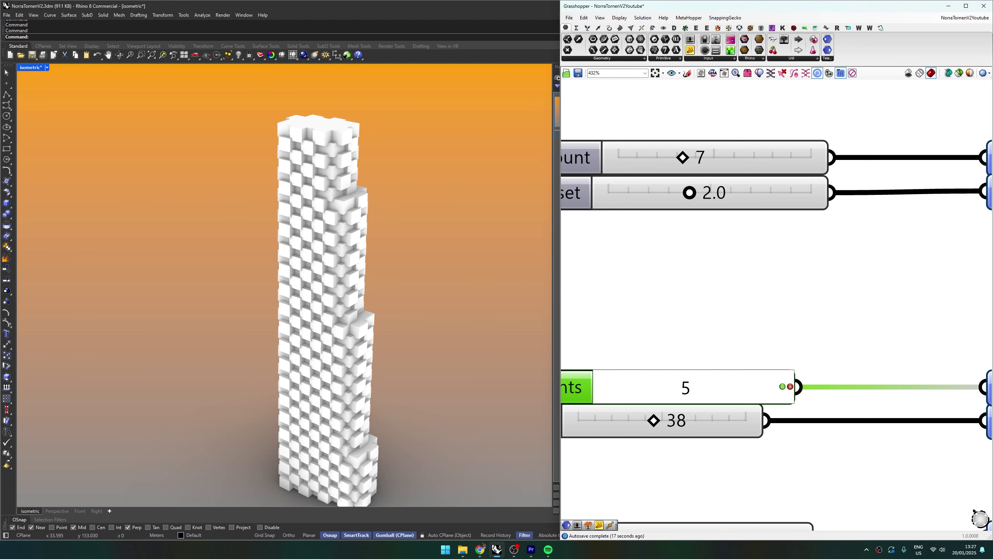
pyautogui.press('Return')
pyautogui.click(745, 319)
# Reshape the Segments graph's Bezier curve by raising its lower handle and moving its upper handle slightly up and toward the curve's start
pyautogui.scroll(-10, 745, 319)
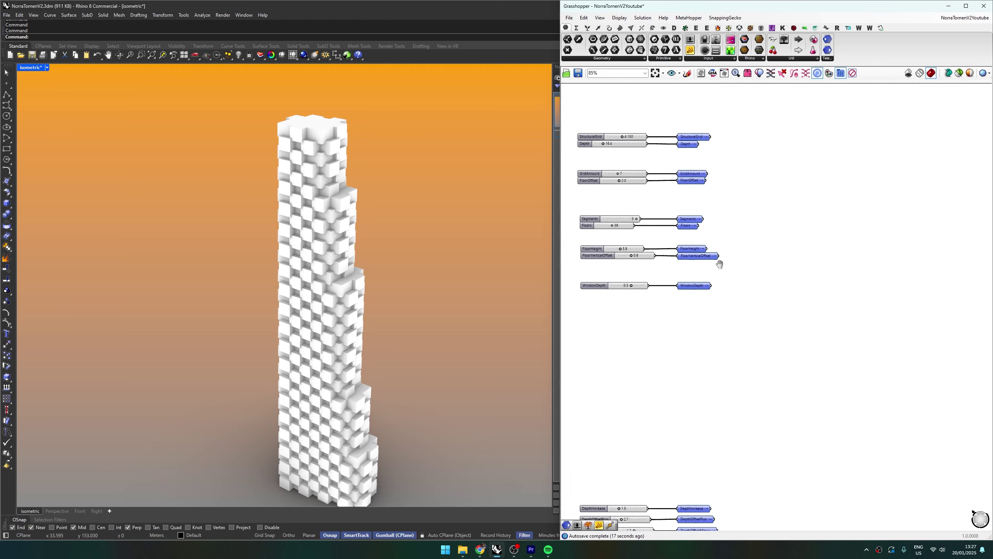
pyautogui.scroll(12, 813, 368)
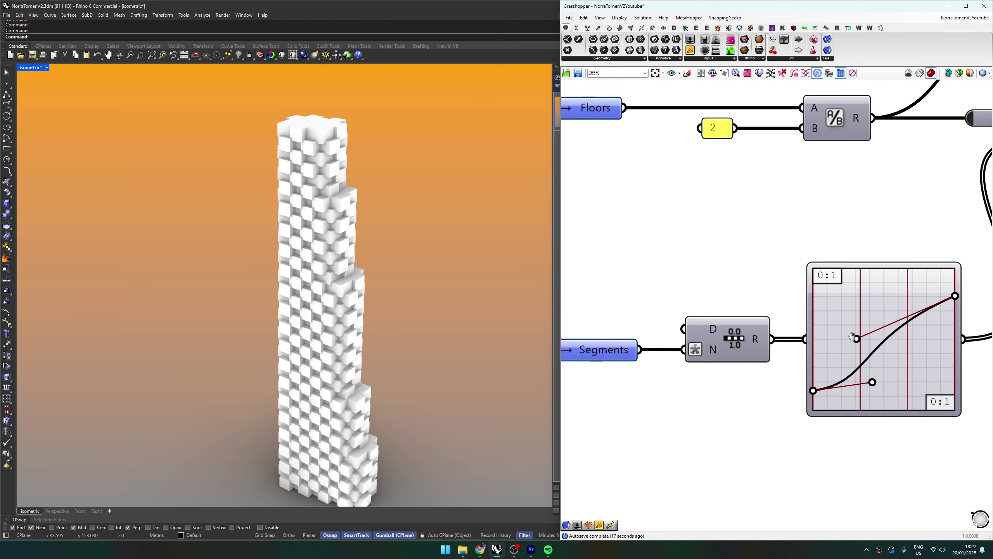
pyautogui.moveTo(691, 325); pyautogui.dragTo(744, 299)
pyautogui.moveTo(738, 425); pyautogui.dragTo(716, 402, button='right')
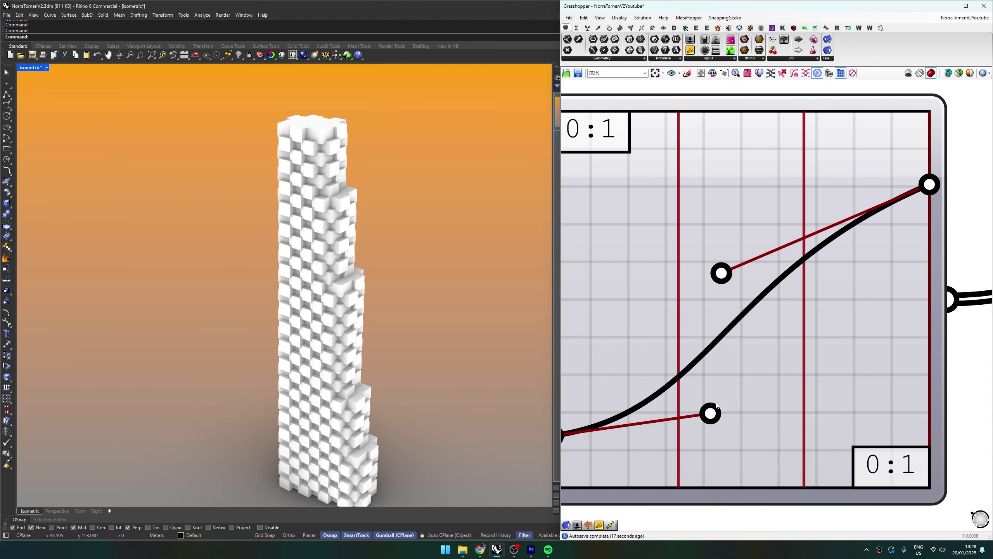
pyautogui.moveTo(711, 413); pyautogui.dragTo(729, 388)
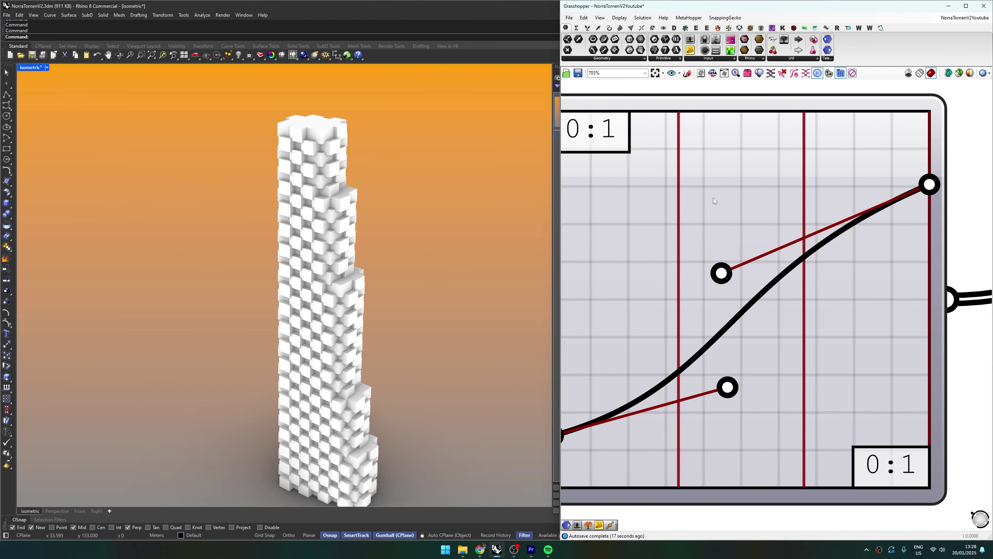
pyautogui.moveTo(713, 200); pyautogui.dragTo(701, 272)
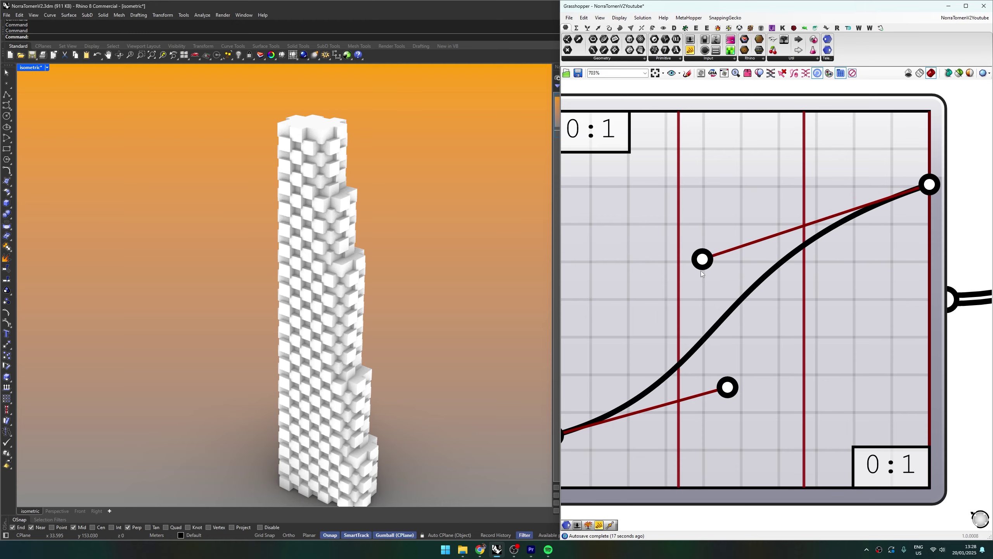
# Increase the tower's Floors to 44
pyautogui.scroll(-10, 740, 298)
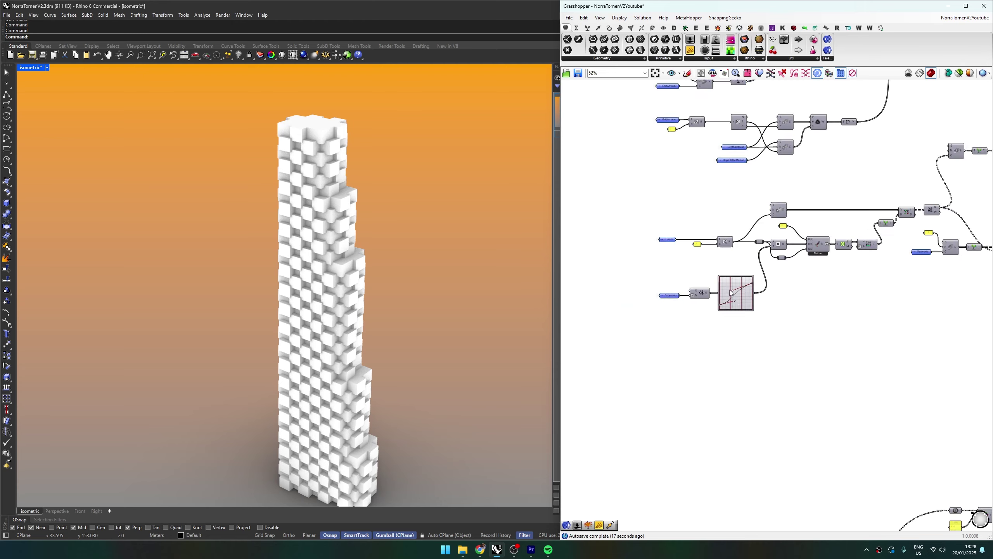
pyautogui.moveTo(639, 170); pyautogui.dragTo(795, 313, button='right')
pyautogui.moveTo(624, 237); pyautogui.dragTo(824, 298, button='right')
pyautogui.scroll(6, 745, 251)
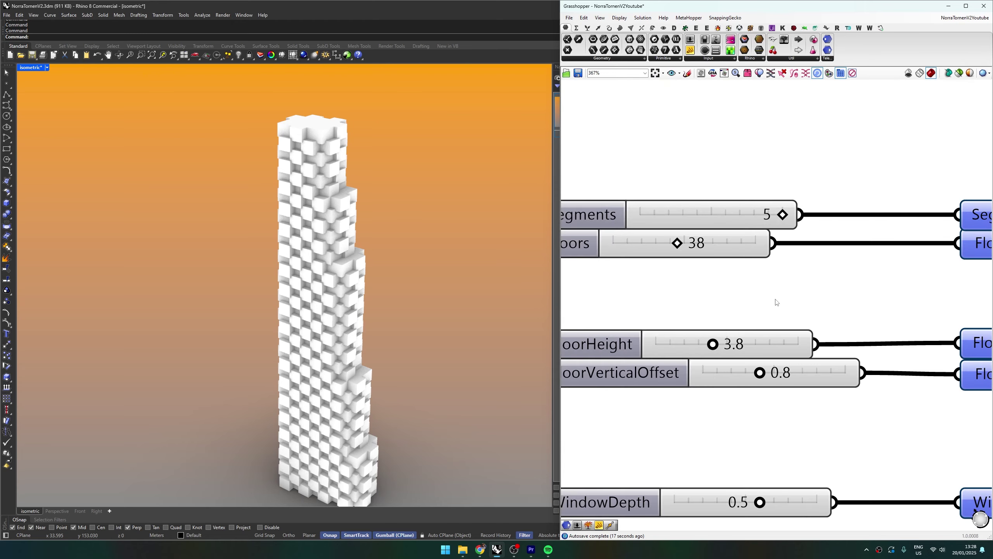
pyautogui.moveTo(762, 254); pyautogui.dragTo(760, 347, button='right')
pyautogui.scroll(1, 760, 347)
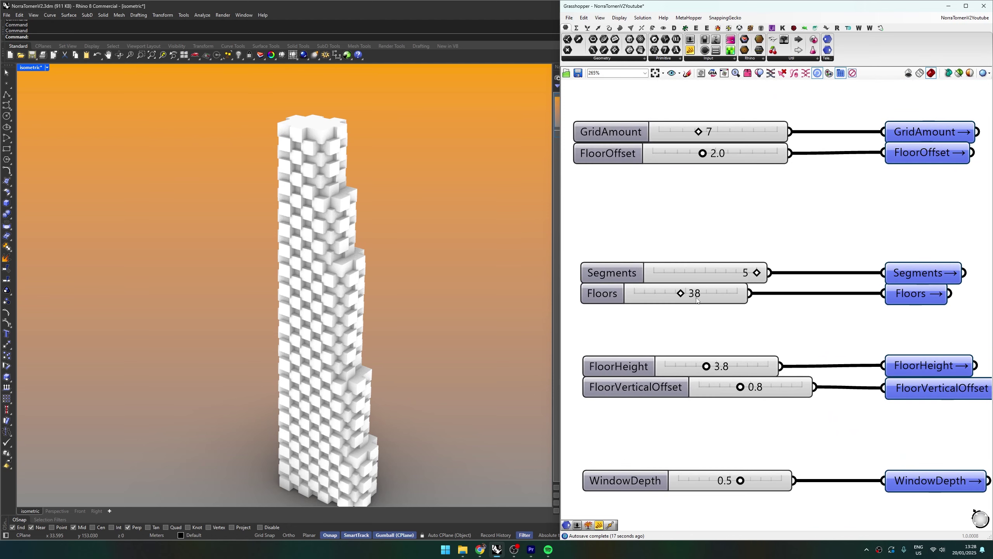
pyautogui.doubleClick(697, 296)
pyautogui.write('44')
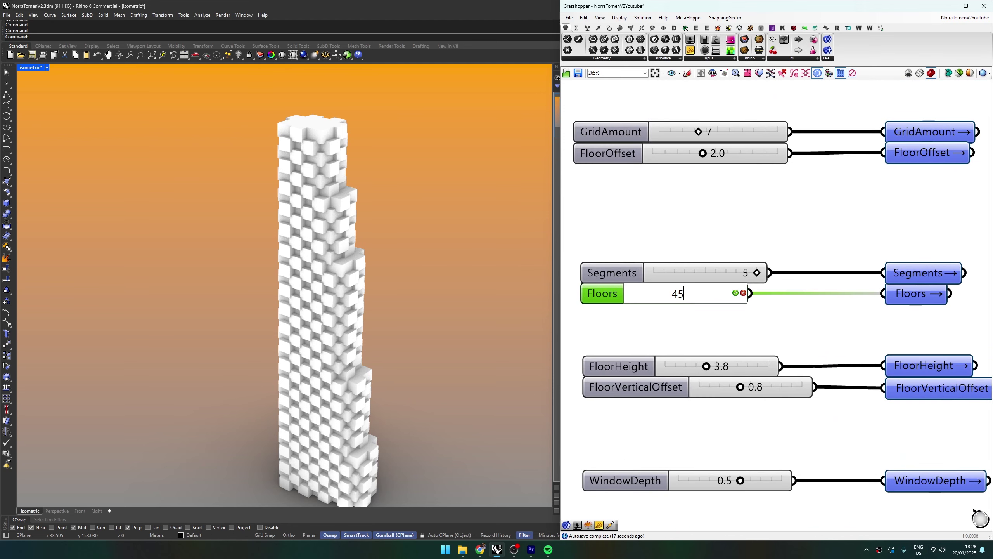
pyautogui.press('Return')
pyautogui.scroll(-2, 368, 264)
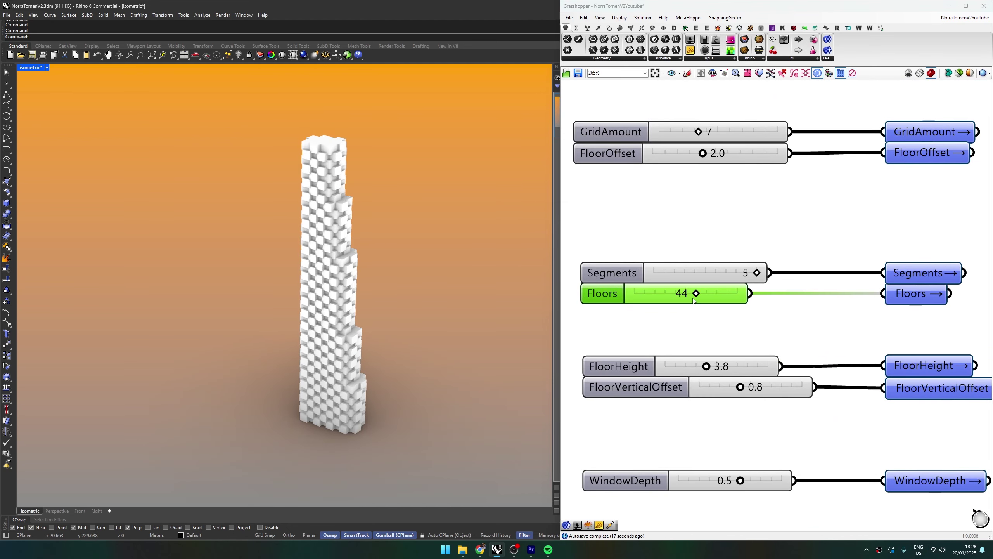
# Reduce Floors to 24 to test a shorter tower, and restore Floors to 38
pyautogui.doubleClick(688, 294)
pyautogui.write('25')
pyautogui.press('Return')
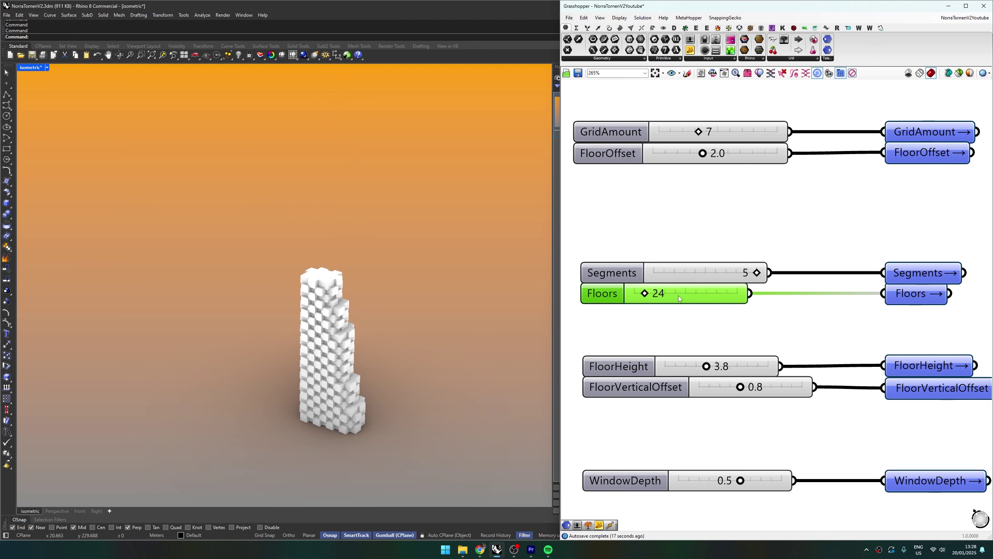
pyautogui.scroll(2, 378, 340)
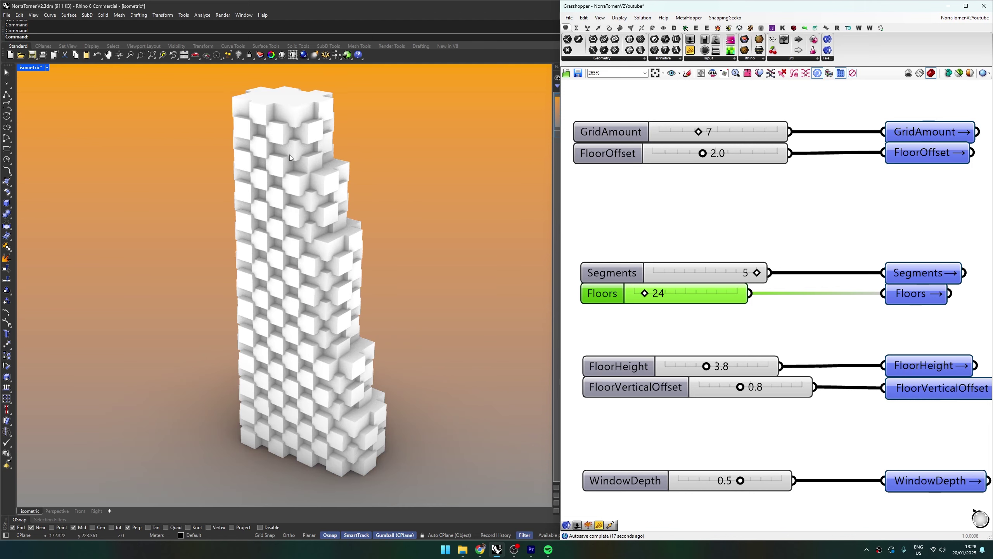
pyautogui.doubleClick(665, 294)
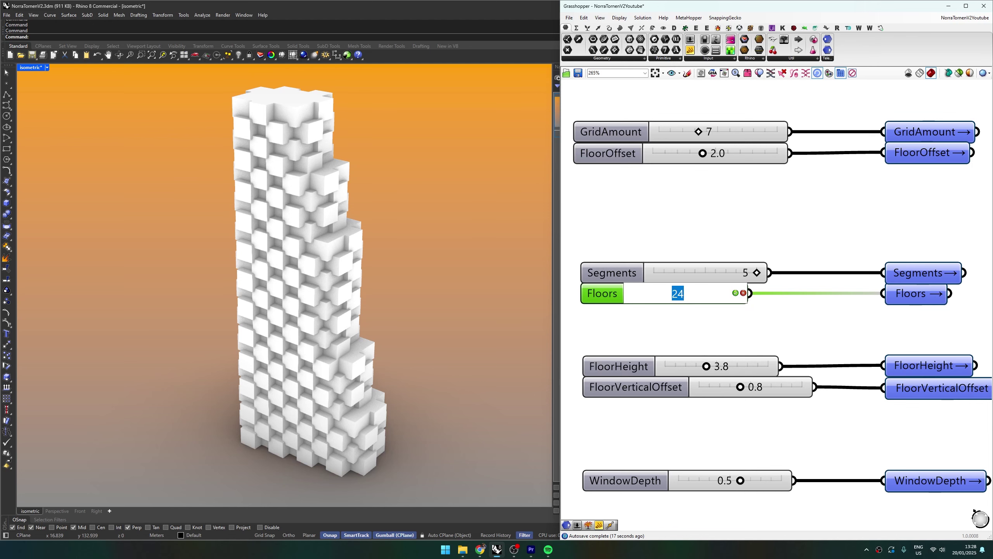
pyautogui.write('38')
pyautogui.press('Return')
pyautogui.click(662, 324)
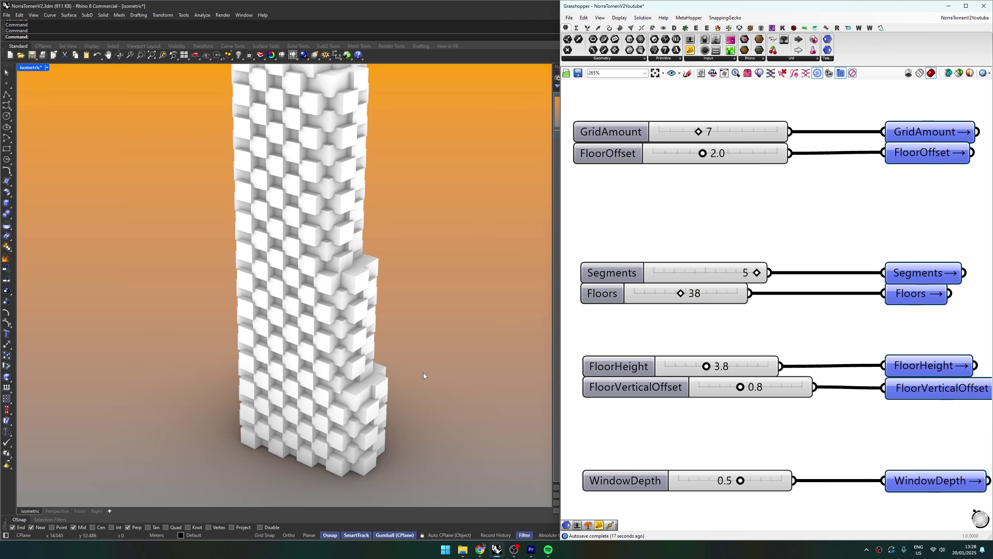
# Test a FloorHeight of 3 on the facade blocks and restore it to 3.8
pyautogui.scroll(8, 384, 389)
pyautogui.scroll(4, 714, 348)
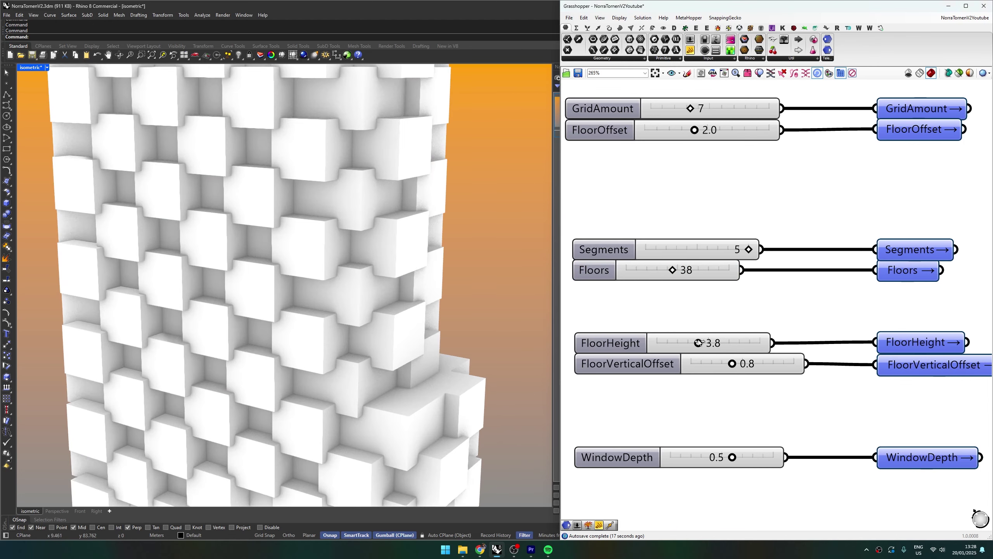
pyautogui.doubleClick(714, 348)
pyautogui.write('3')
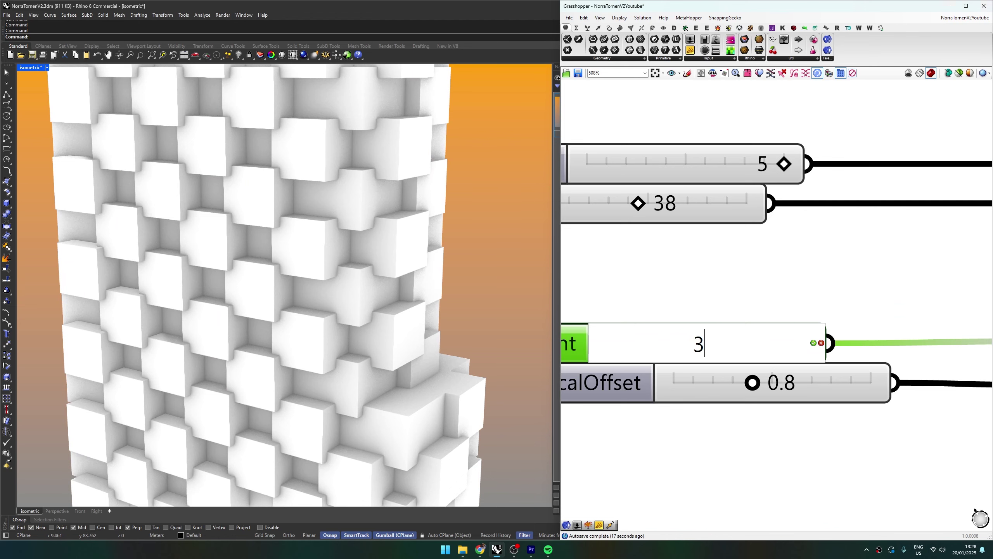
pyautogui.press('Return')
pyautogui.doubleClick(714, 344)
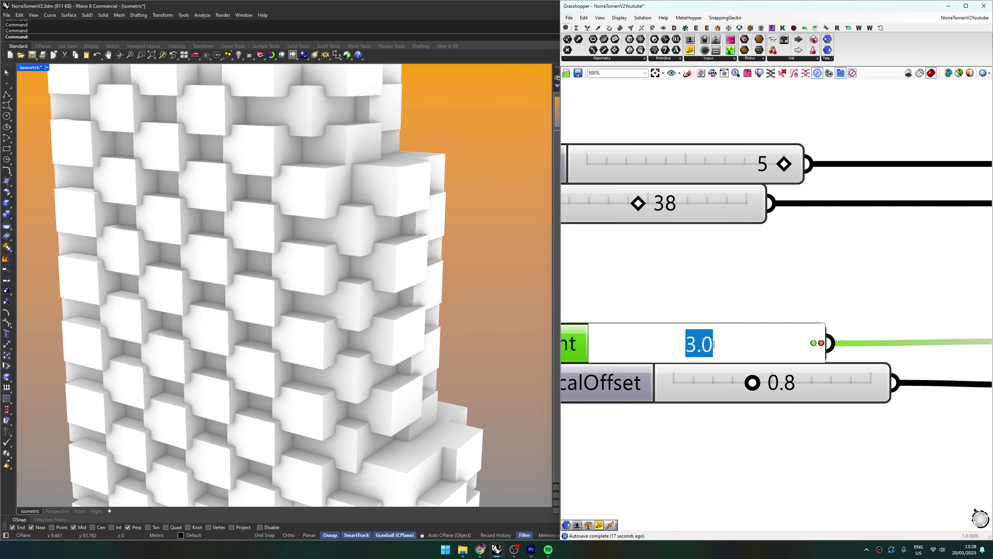
pyautogui.write('3.8')
pyautogui.press('Return')
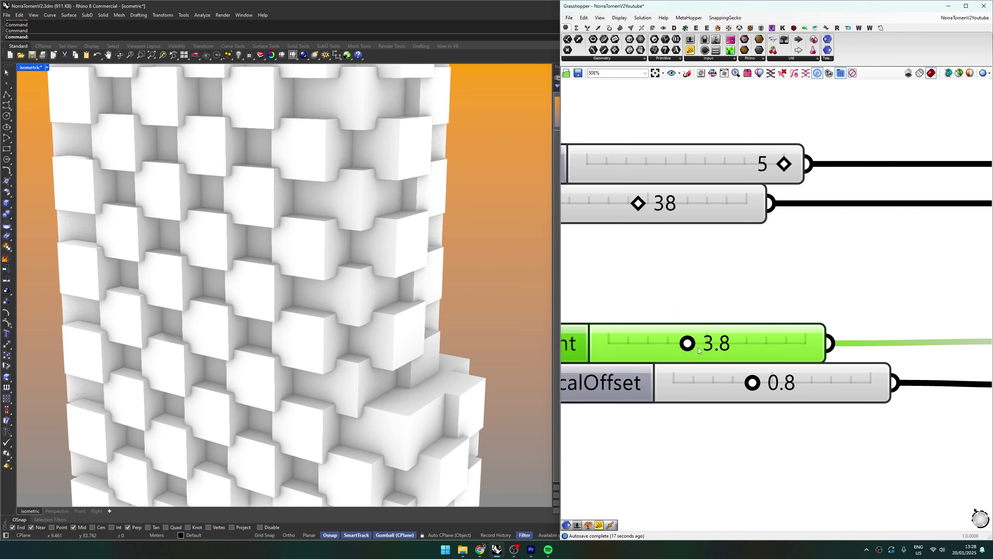
# Switch the tower's preview to the detailed facade with windows, using the display group that contains Windows1
pyautogui.click(710, 288)
pyautogui.scroll(-2, 639, 374)
pyautogui.moveTo(638, 374); pyautogui.dragTo(719, 350, button='right')
pyautogui.keyDown('shift'); pyautogui.moveTo(307, 355); pyautogui.dragTo(324, 328, button='right'); pyautogui.keyUp('shift')
pyautogui.scroll(6, 325, 328)
pyautogui.scroll(-6, 706, 370)
pyautogui.moveTo(708, 377); pyautogui.dragTo(695, 231, button='right')
pyautogui.moveTo(718, 462); pyautogui.dragTo(718, 344, button='right')
pyautogui.scroll(4, 716, 269)
pyautogui.click(667, 421)
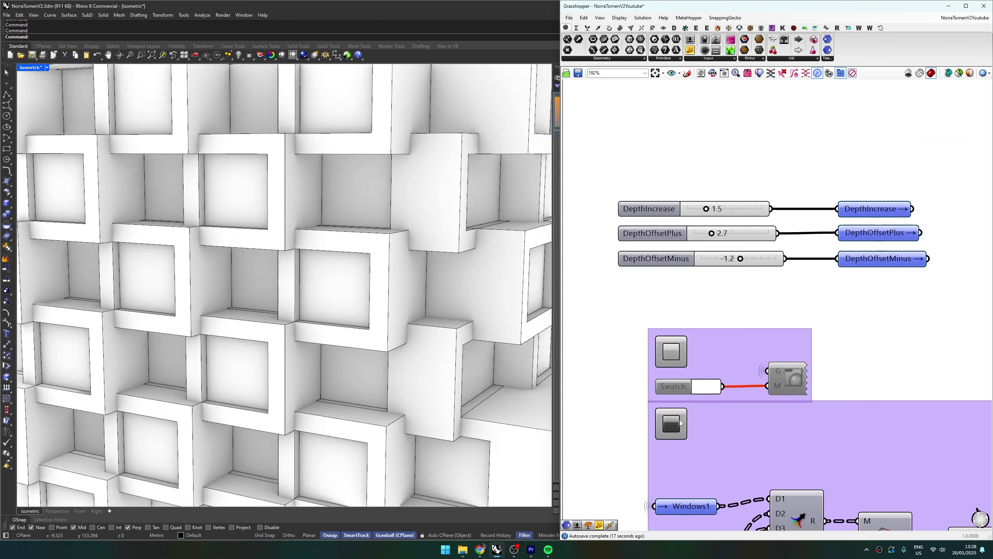
# Move the FloorVerticalOffset slider and its connected relay away from FloorHeight, directly above WindowDepth
pyautogui.scroll(-6, 681, 422)
pyautogui.scroll(6, 701, 309)
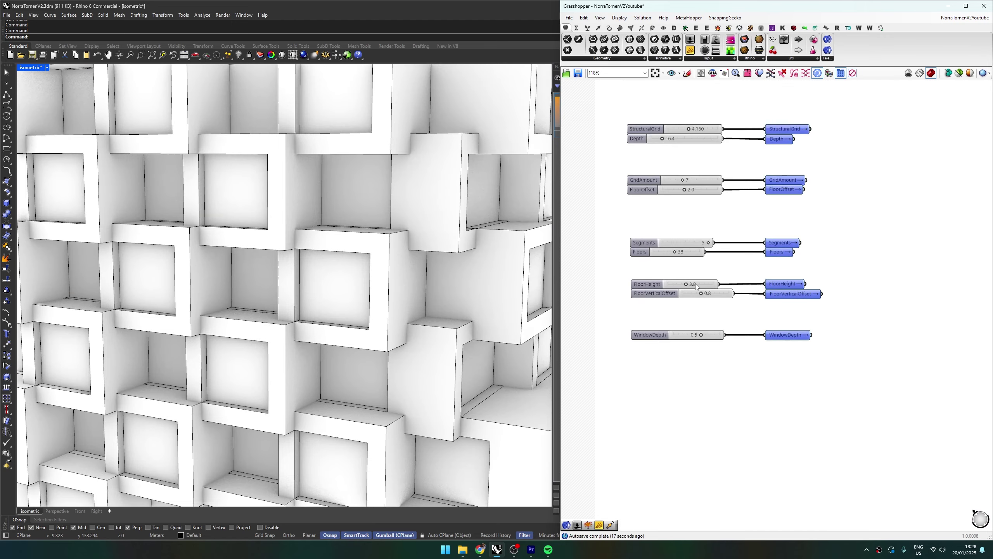
pyautogui.moveTo(827, 313); pyautogui.dragTo(708, 346)
pyautogui.click(719, 310)
pyautogui.scroll(3, 320, 339)
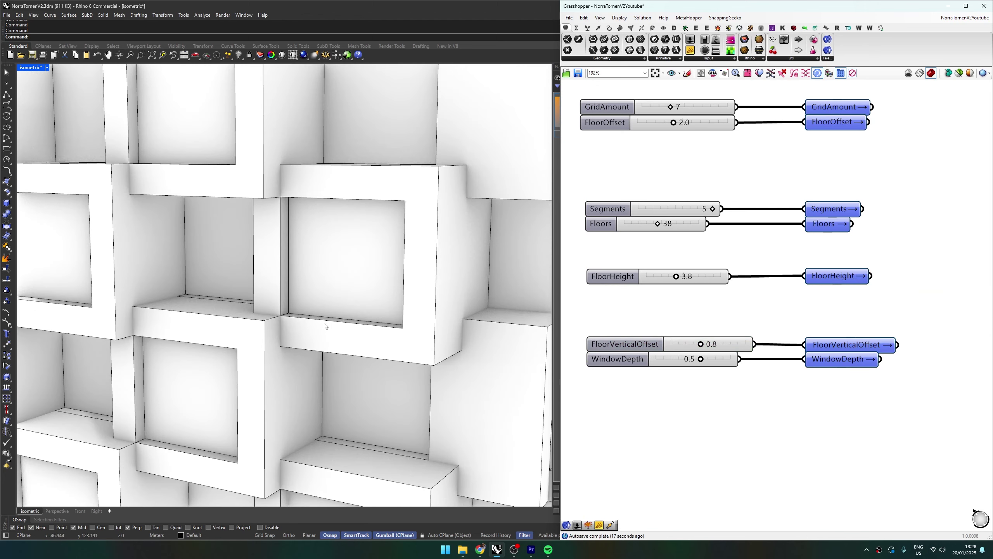
# Test FloorVerticalOffset at 0.5 and at 1.0, and inspect the facade blocks up close
pyautogui.doubleClick(711, 345)
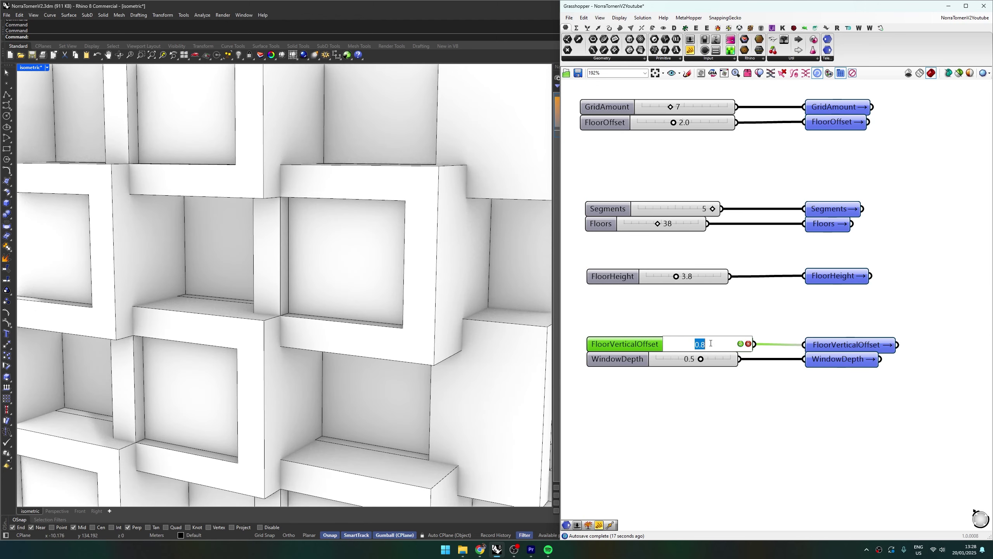
pyautogui.write('0.5')
pyautogui.press('Return')
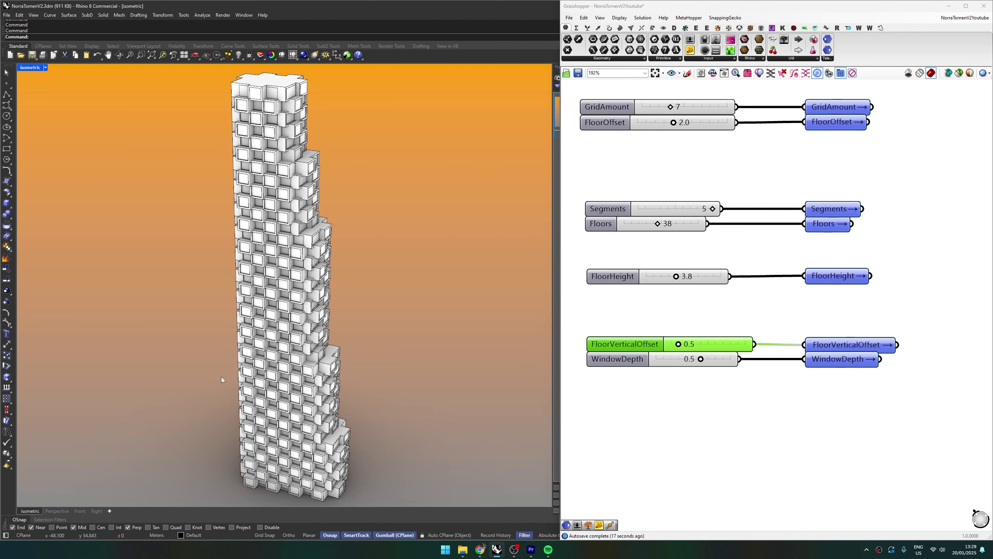
pyautogui.doubleClick(689, 346)
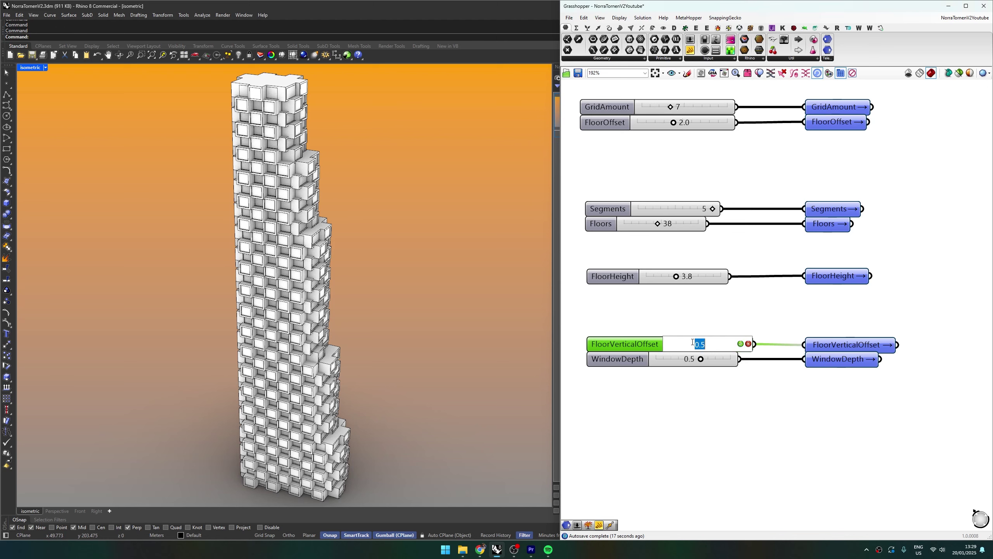
pyautogui.write('1')
pyautogui.press('Return')
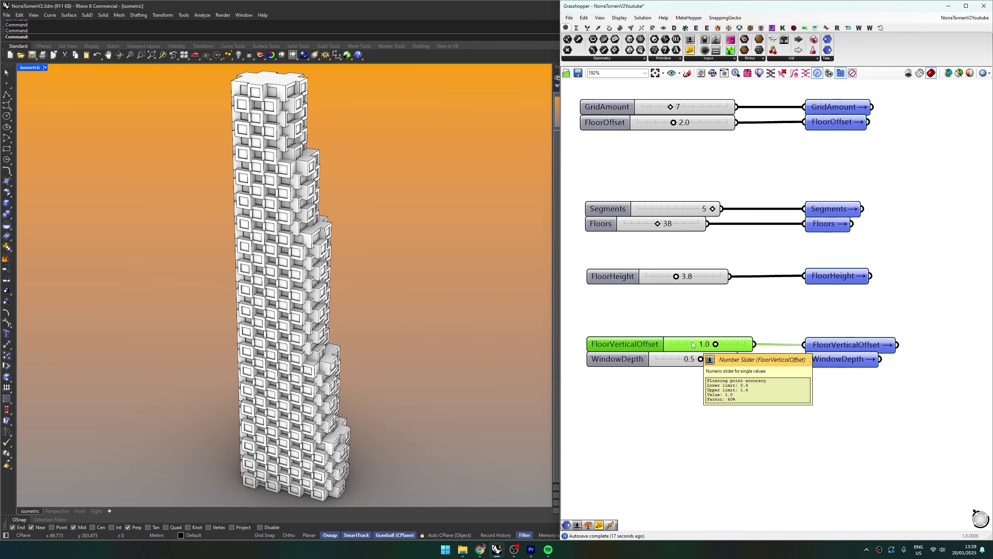
pyautogui.scroll(10, 274, 335)
pyautogui.scroll(-5, 309, 330)
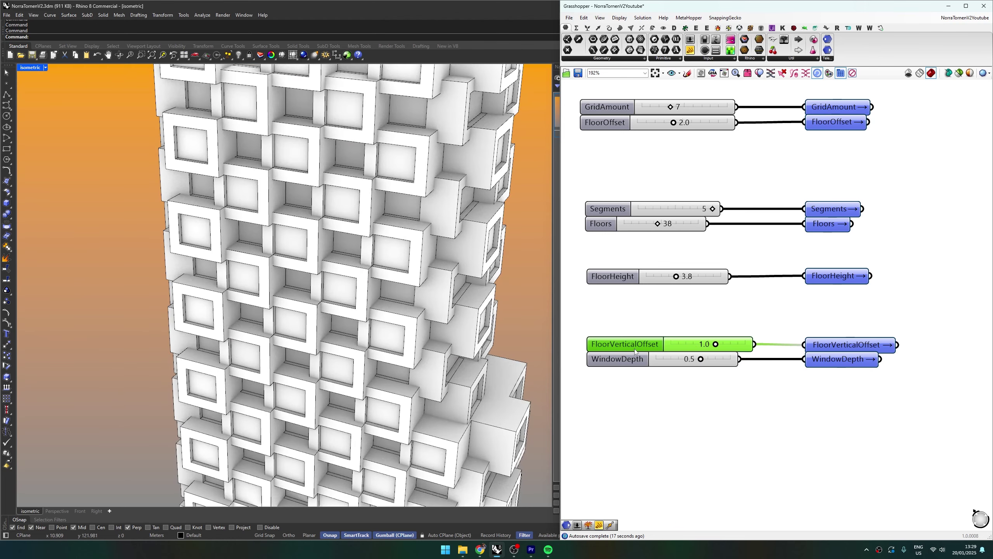
# Test a WindowDepth of 0.2 on the facade windows and restore it to 0.5
pyautogui.doubleClick(680, 360)
pyautogui.write('0.2')
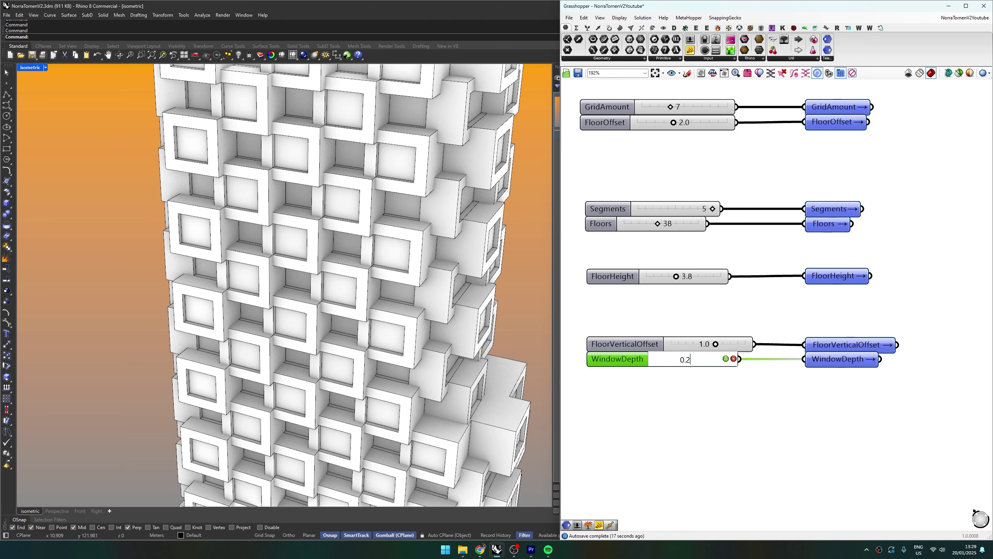
pyautogui.press('Return')
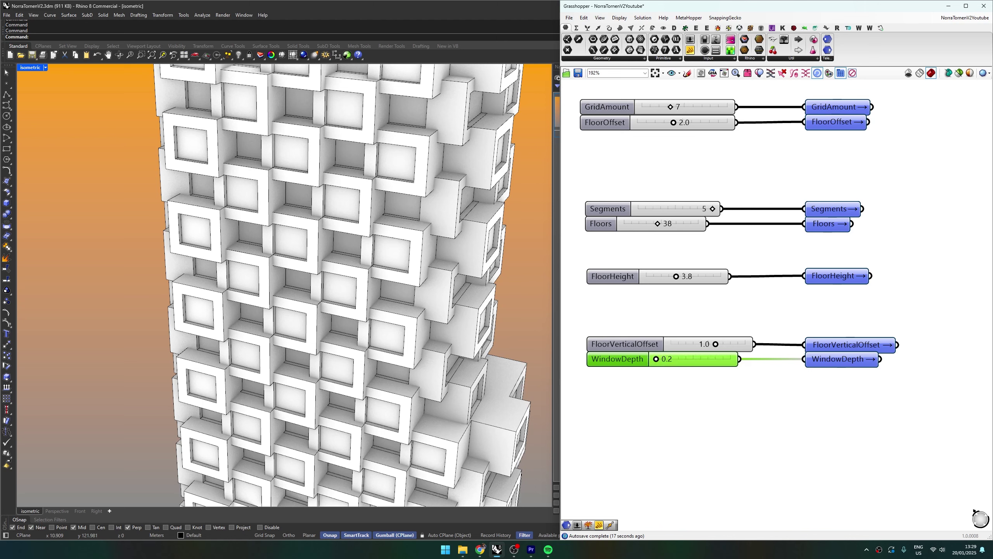
pyautogui.doubleClick(679, 359)
pyautogui.write('0.5')
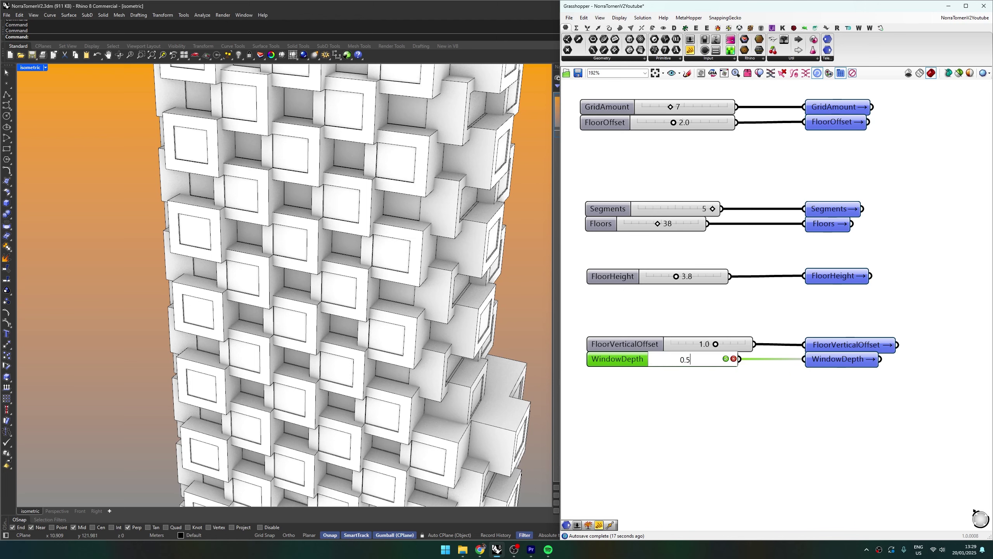
pyautogui.press('Return')
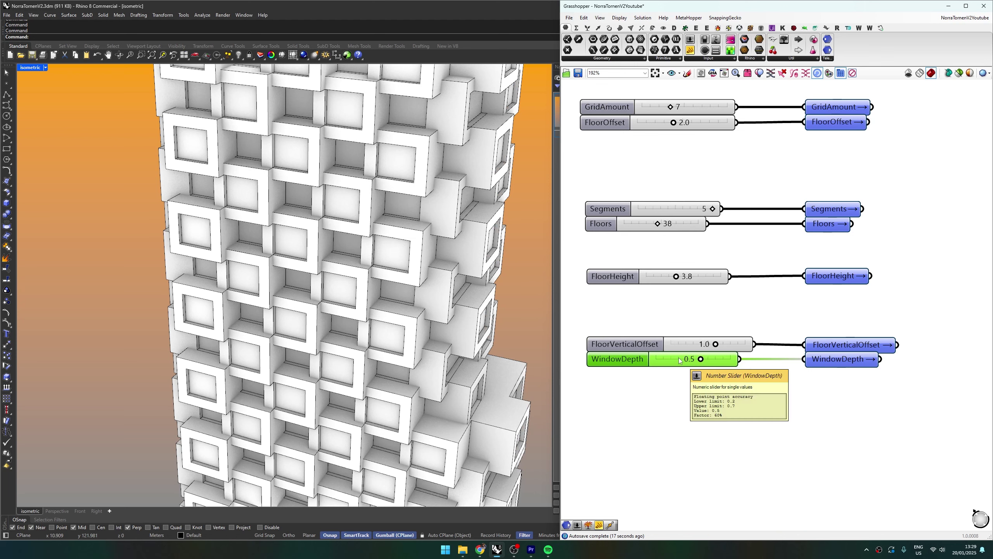
# Set FloorVerticalOffset back to 0.8 and inspect the facade
pyautogui.doubleClick(695, 341)
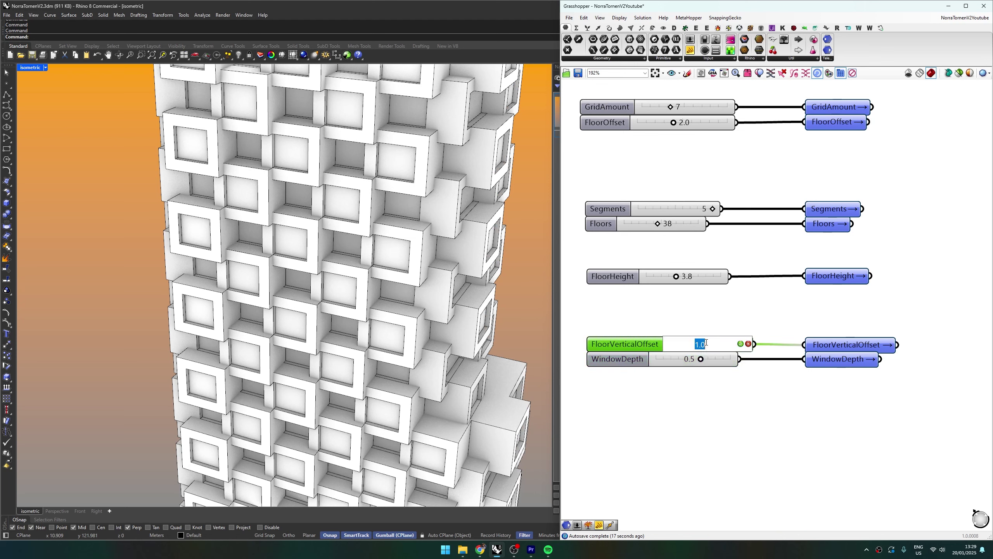
pyautogui.write('0.8')
pyautogui.press('Return')
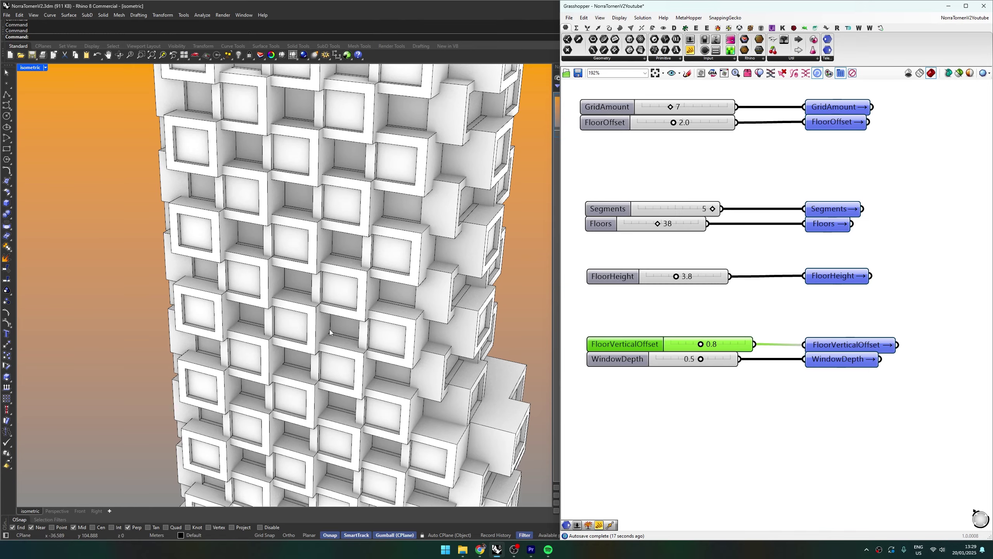
pyautogui.scroll(-5, 351, 365)
pyautogui.scroll(6, 352, 364)
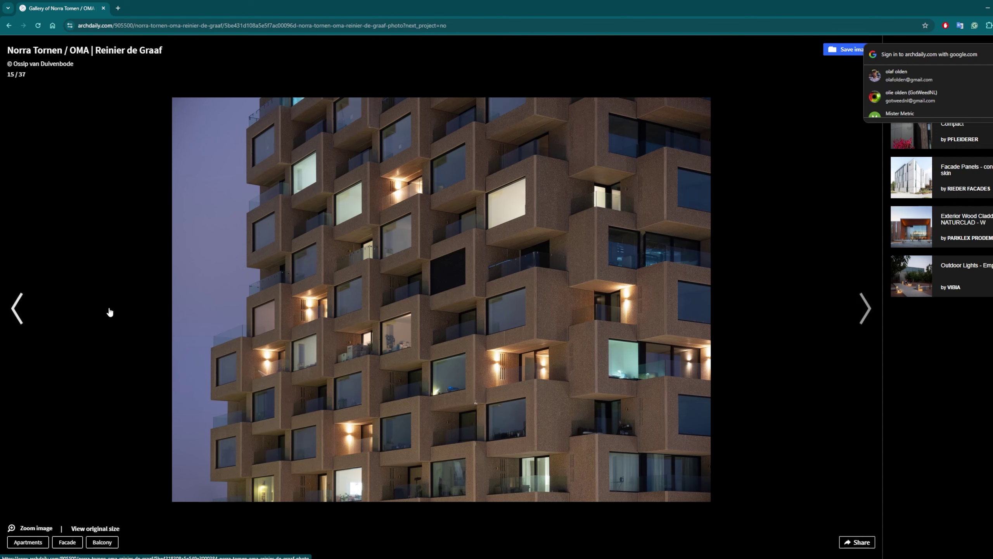
# Switch to the ArchDaily gallery of Norra Tornen and examine the earlier photos for the tower's stepped massing and protruding facade blocks
pyautogui.click(18, 309)
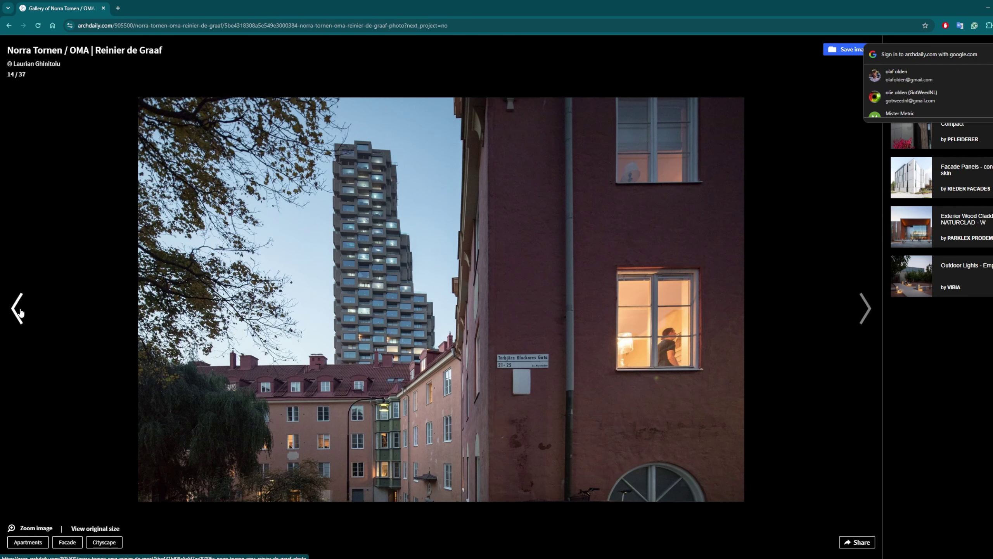
pyautogui.click(17, 309)
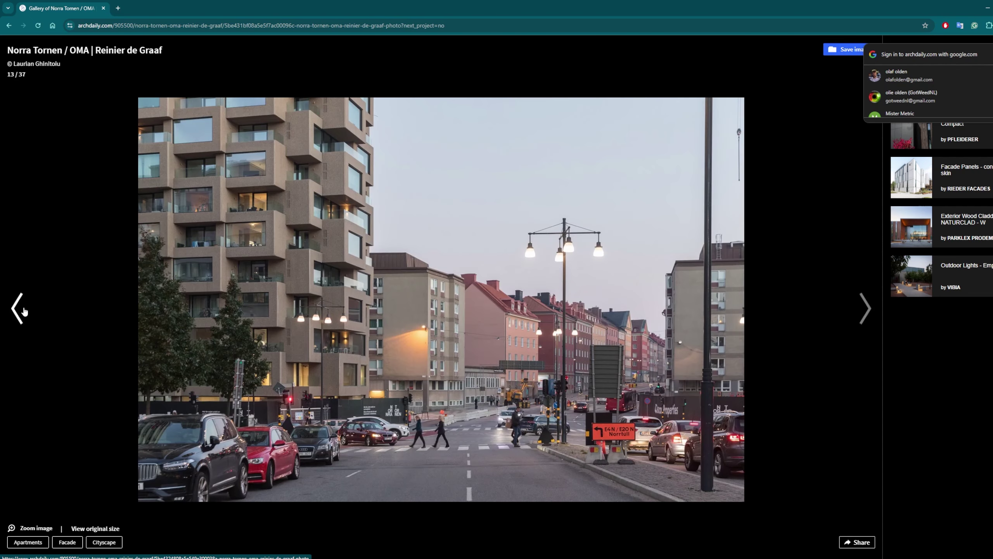
pyautogui.click(17, 309)
pyautogui.click(18, 309)
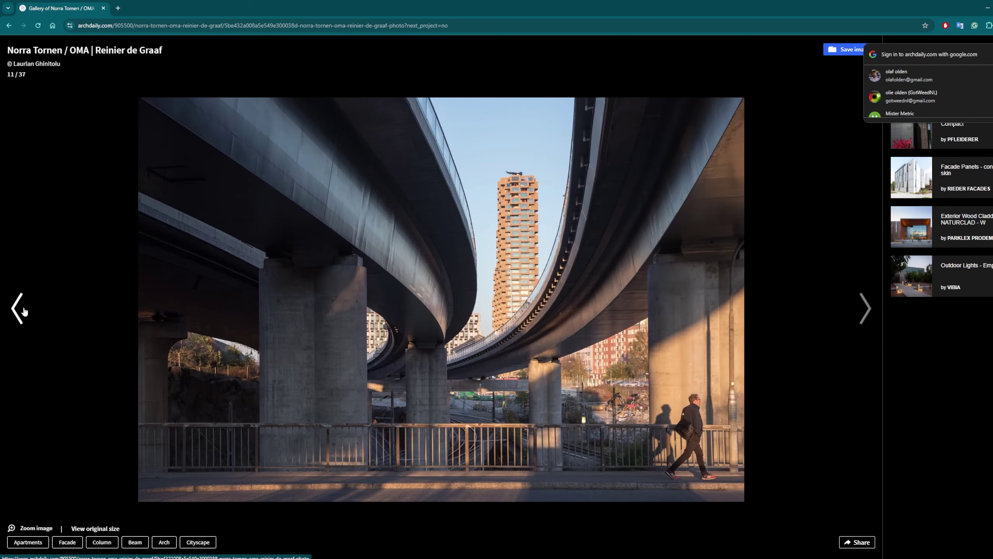
pyautogui.click(23, 311)
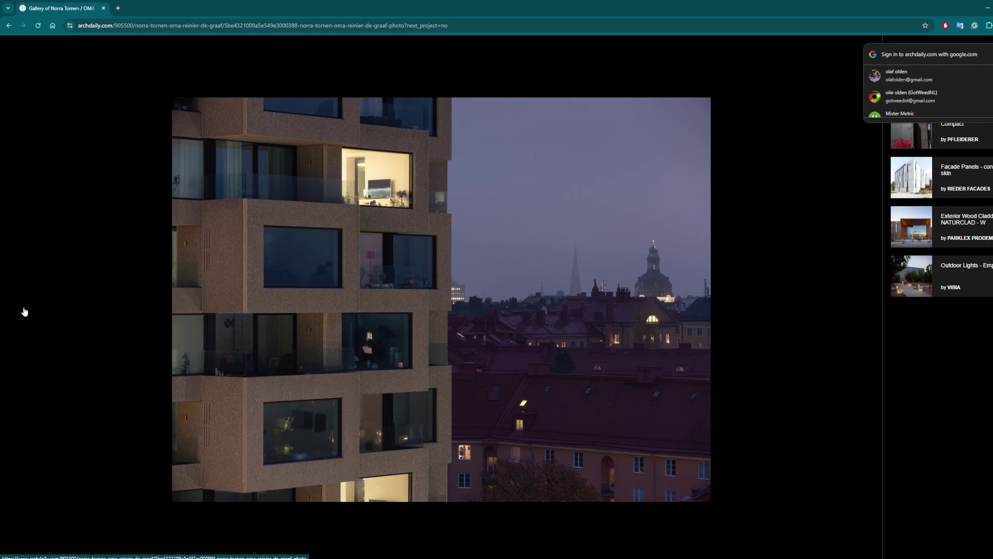
pyautogui.click(24, 311)
pyautogui.click(24, 312)
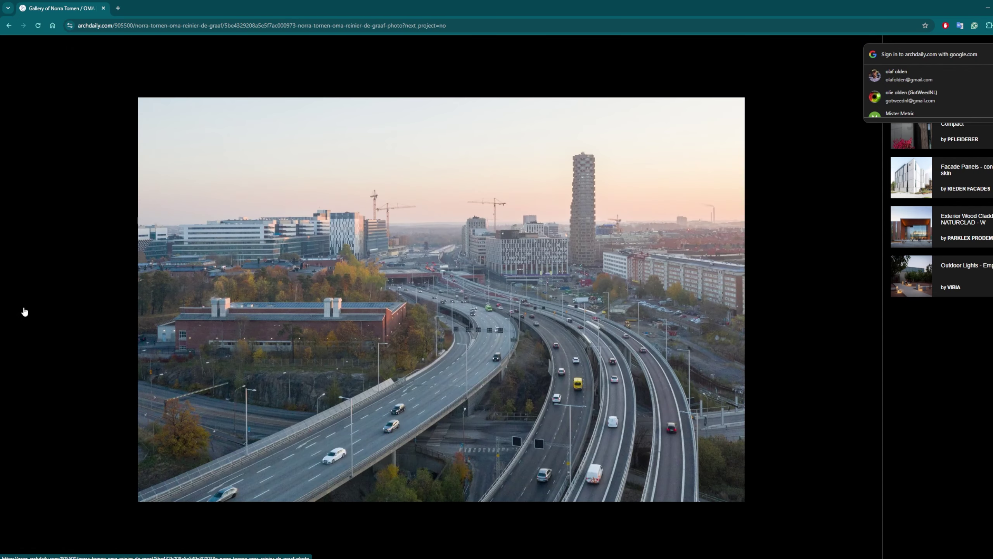
pyautogui.click(24, 311)
pyautogui.click(24, 310)
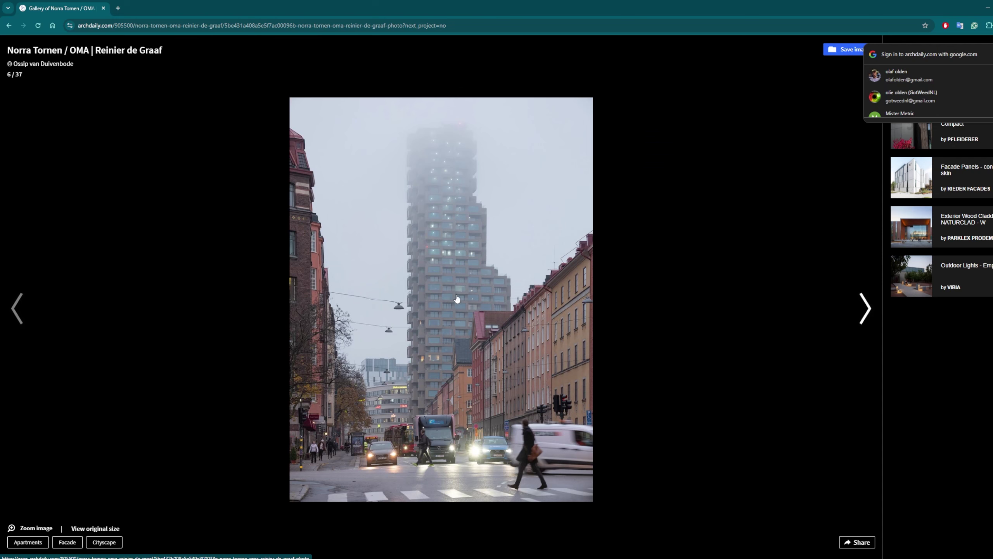
pyautogui.click(22, 309)
pyautogui.click(21, 309)
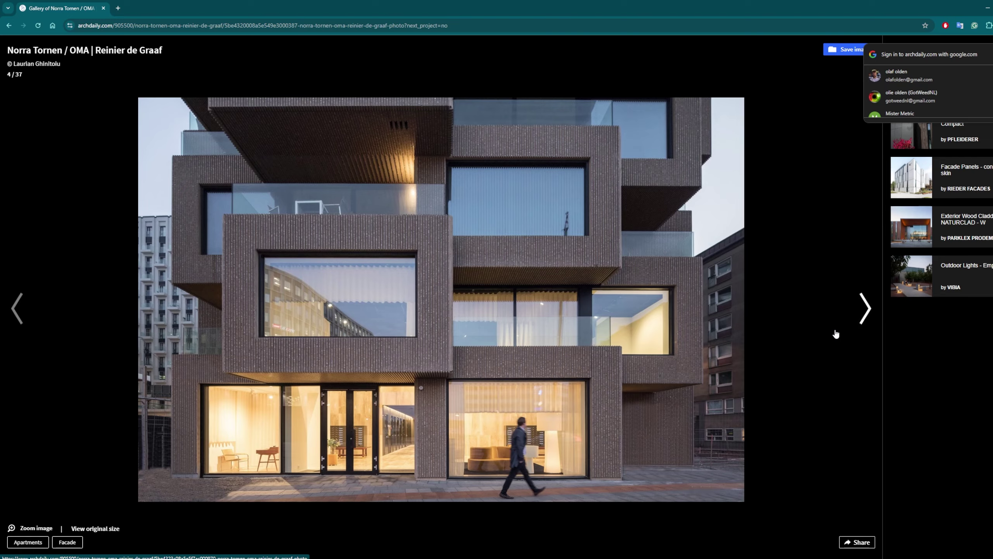
# Go forward through the remaining Norra Tornen photos to the architect's drawings section
pyautogui.click(853, 315)
pyautogui.click(854, 313)
pyautogui.click(854, 313)
pyautogui.click(854, 313)
pyautogui.click(854, 313)
pyautogui.click(854, 313)
pyautogui.click(853, 313)
pyautogui.click(854, 314)
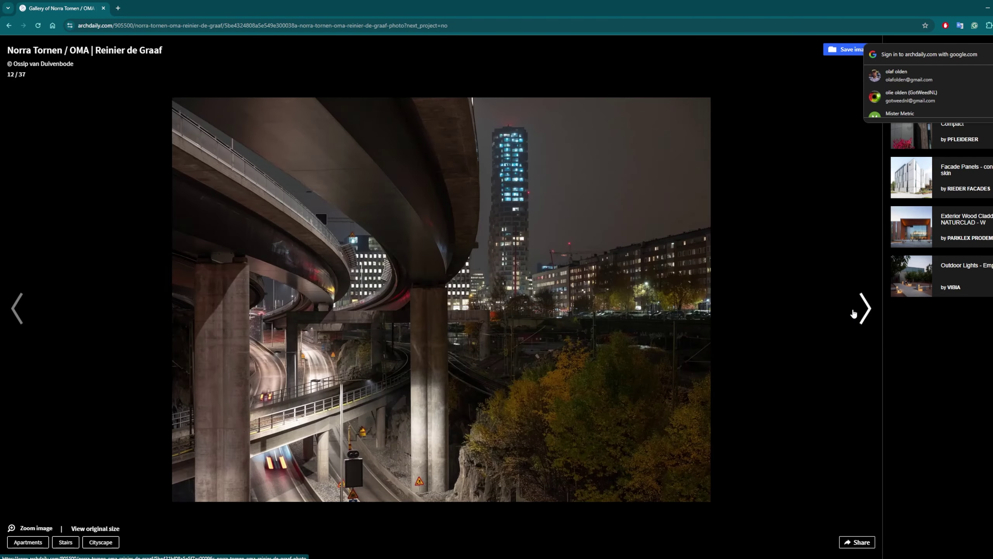
pyautogui.click(854, 313)
pyautogui.click(854, 313)
pyautogui.click(854, 313)
pyautogui.click(854, 313)
pyautogui.click(853, 313)
pyautogui.click(854, 313)
pyautogui.click(854, 314)
pyautogui.click(854, 313)
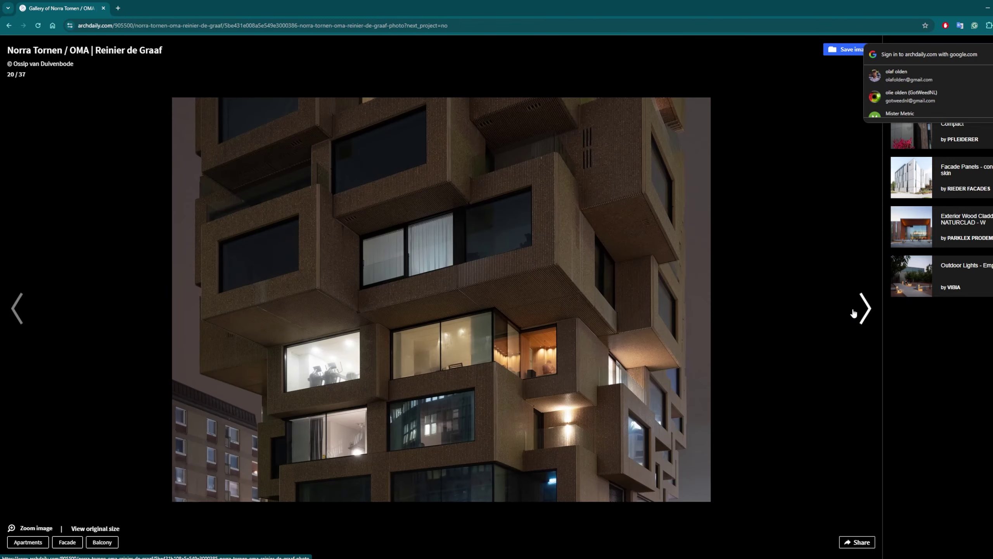
pyautogui.click(853, 313)
pyautogui.click(853, 313)
pyautogui.click(853, 313)
pyautogui.click(854, 313)
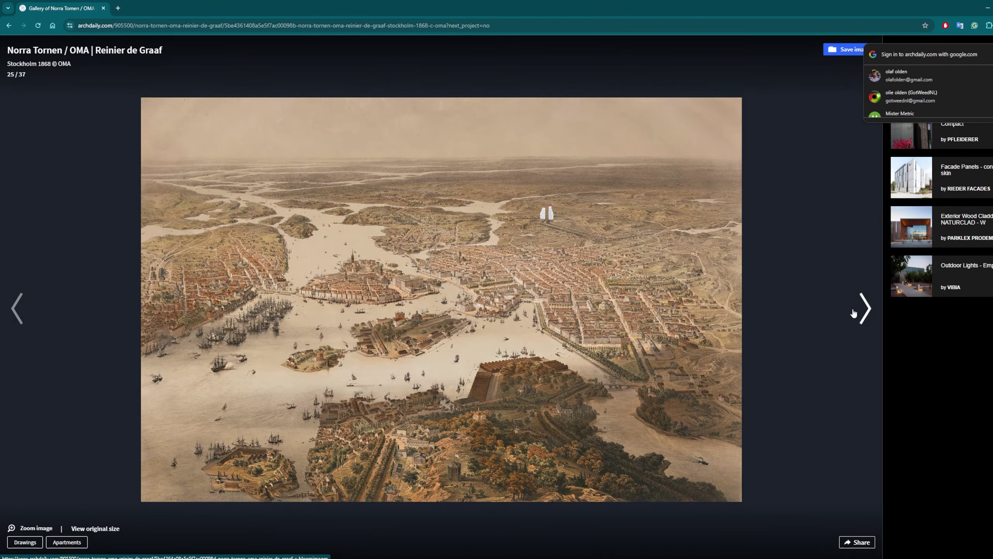
# Examine the program drawing, the apartments diagrams and the Helix floor plan for levels 5, 7, 9, 11 and 13
pyautogui.click(854, 313)
pyautogui.click(854, 314)
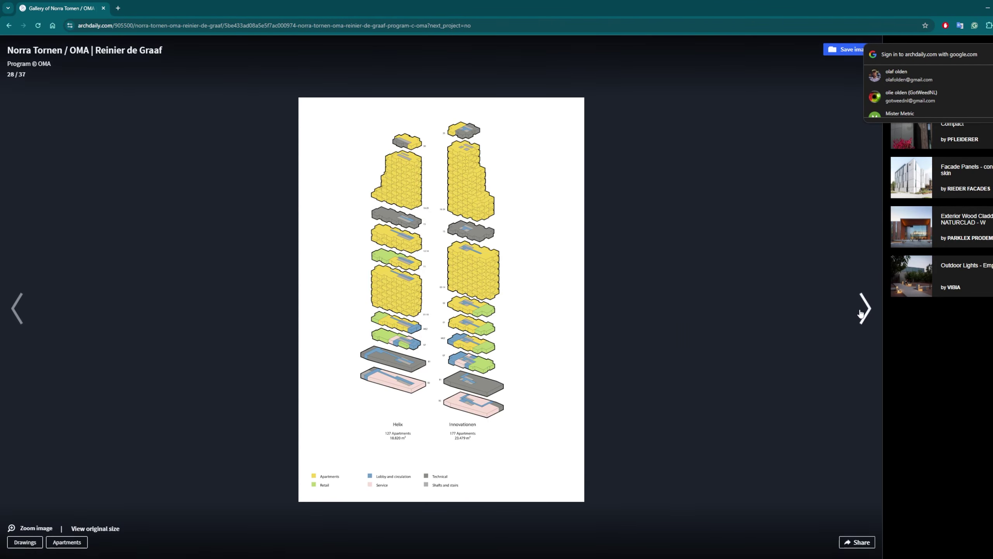
pyautogui.click(859, 314)
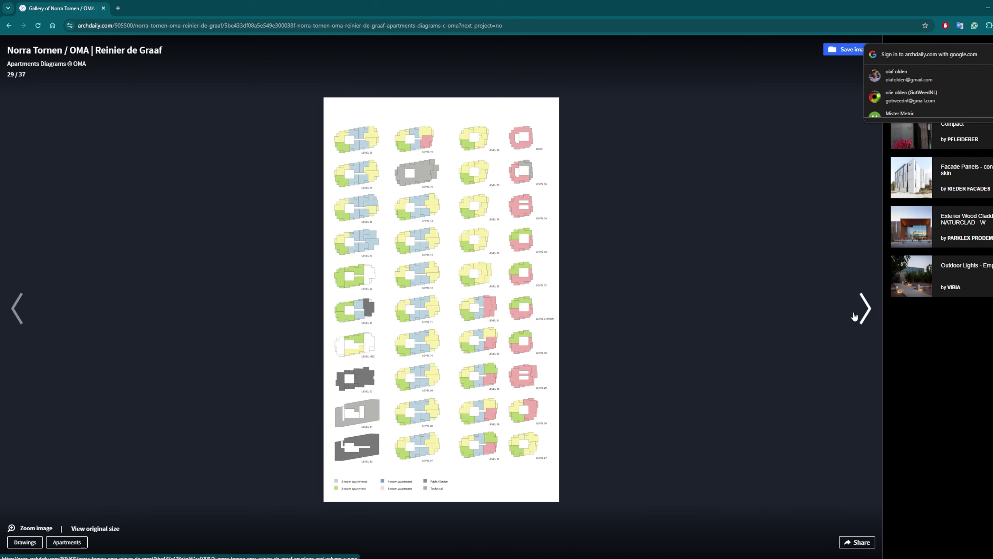
pyautogui.click(855, 316)
pyautogui.click(854, 316)
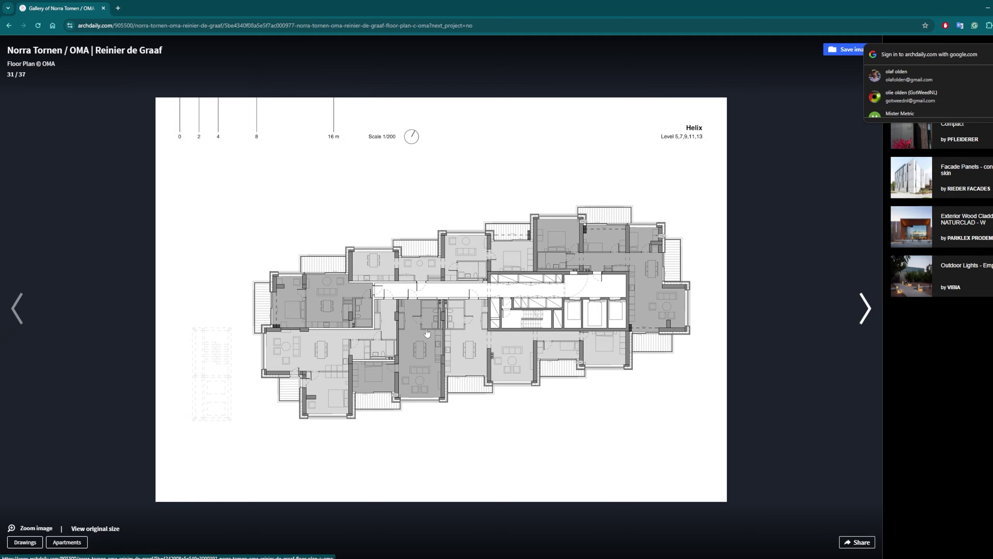
# Return to the Grasshopper canvas and add a Bifocals component, with a Geometry parameter below it to demonstrate the floating labels
pyautogui.doubleClick(710, 301)
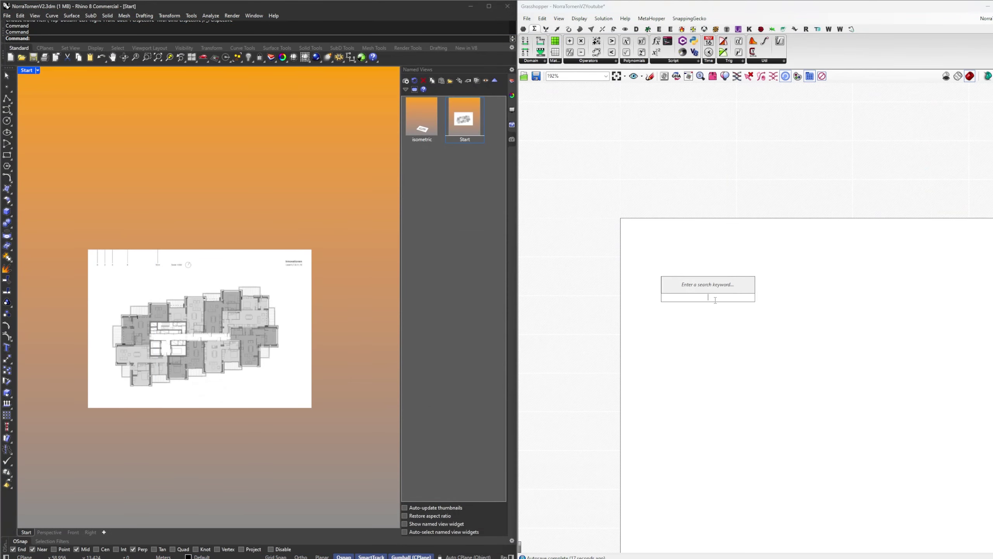
pyautogui.write('active')
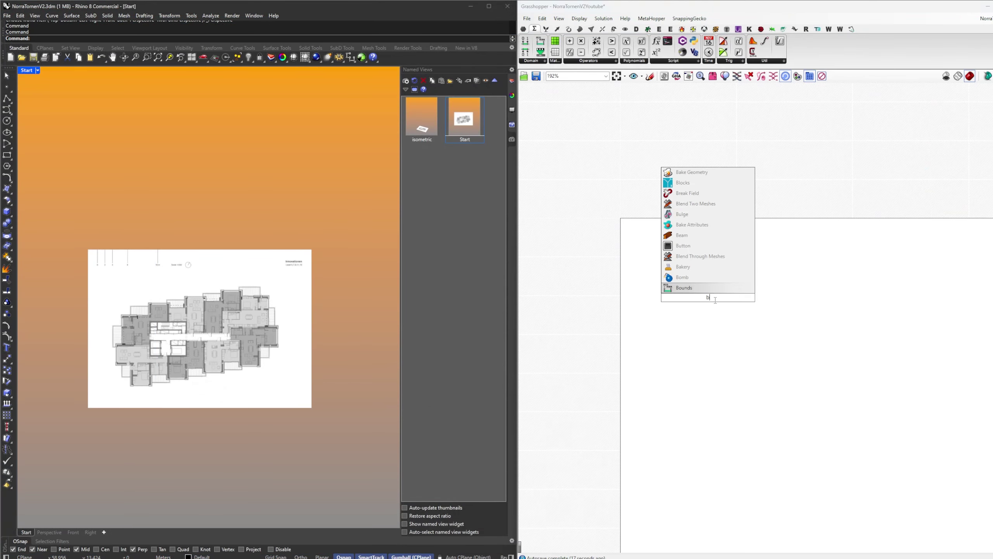
pyautogui.press('Return')
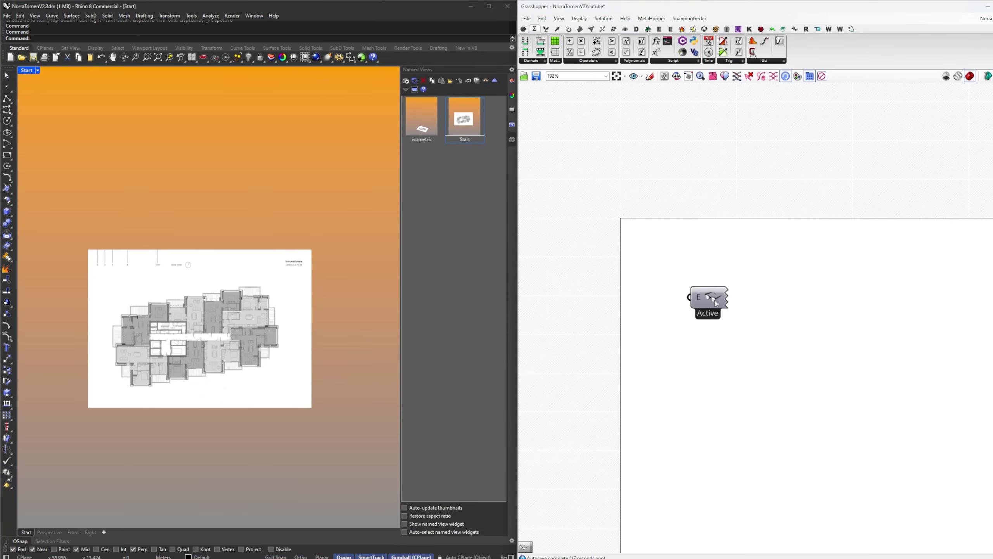
pyautogui.moveTo(714, 304); pyautogui.dragTo(681, 260)
pyautogui.doubleClick(737, 338)
pyautogui.write('geo')
pyautogui.press('Return')
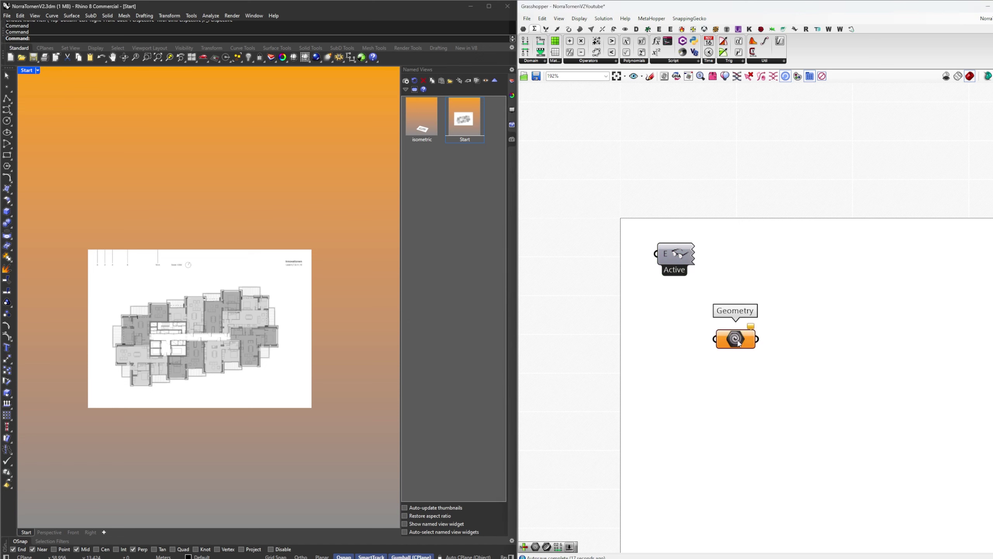
# Delete the Bifocals component to compare the Geometry parameter without a label, and add Bifocals again above it
pyautogui.click(676, 268)
pyautogui.press('Delete')
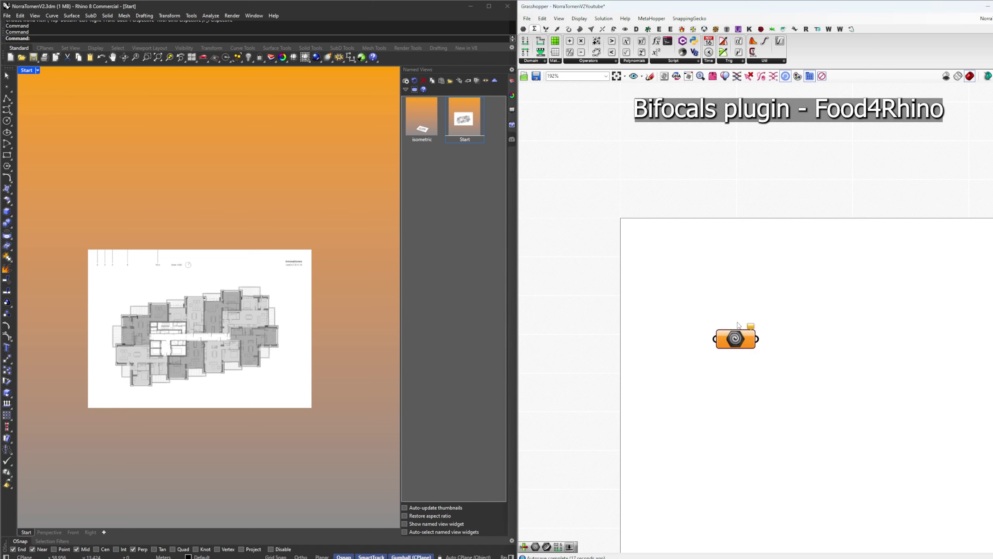
pyautogui.doubleClick(696, 277)
pyautogui.write('bof')
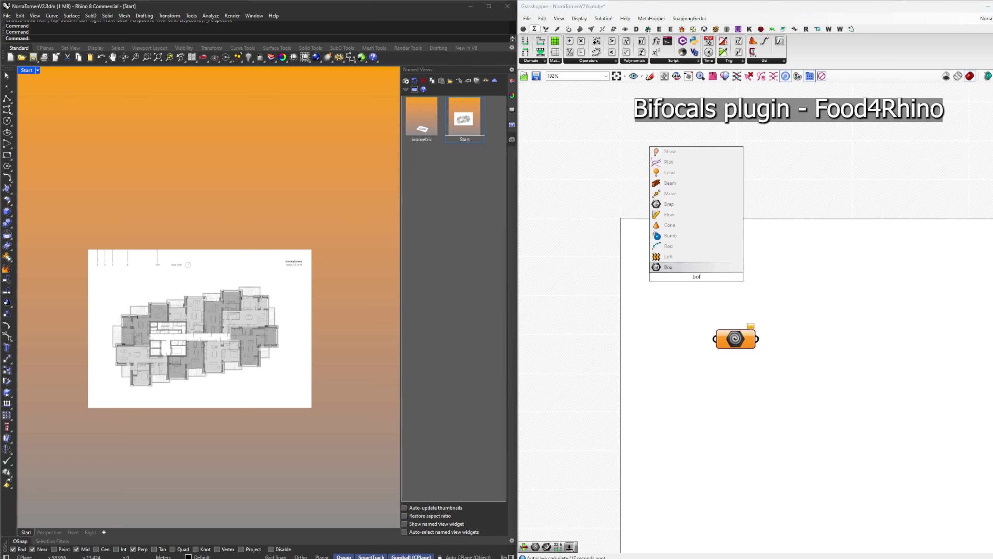
pyautogui.press('BackSpace')
pyautogui.press('BackSpace')
pyautogui.write('if')
pyautogui.press('Return')
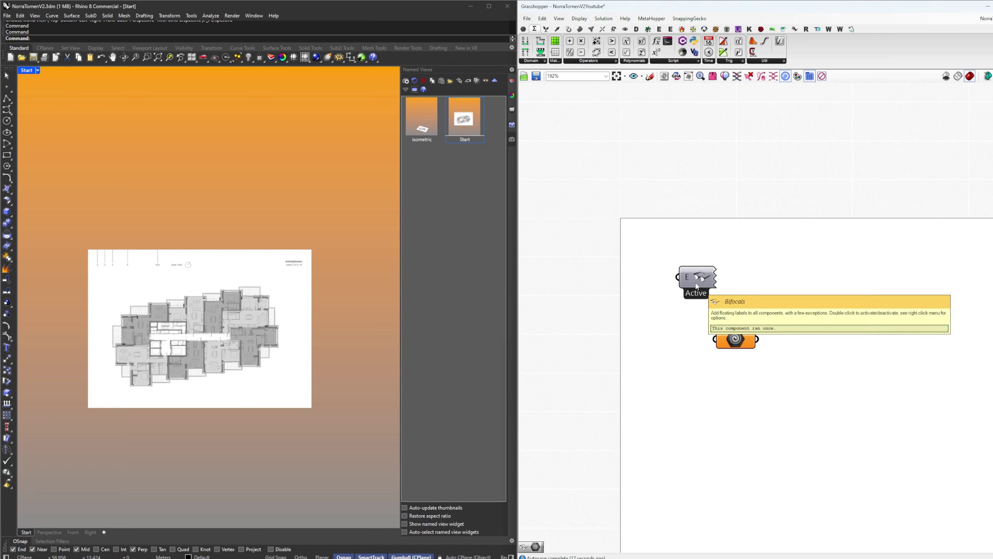
# Move the Bifocals component to the corner of the white canvas area and delete the Geometry parameter
pyautogui.moveTo(697, 286); pyautogui.dragTo(657, 246)
pyautogui.click(735, 340)
pyautogui.press('Delete')
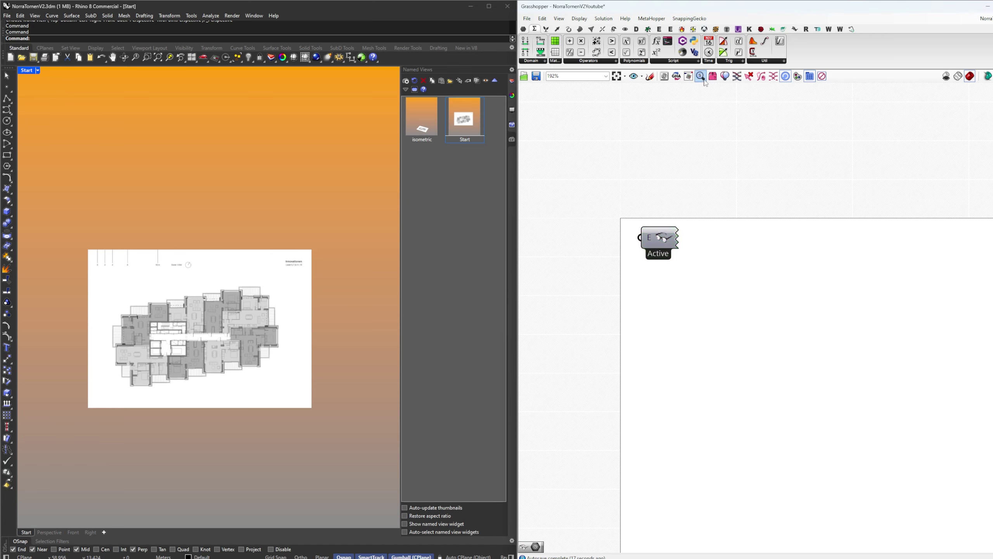
# Open the pOd_Profilers window and move it off the canvas over Rhino's Named Views area, nudging Bifocals slightly down
pyautogui.click(700, 76)
pyautogui.moveTo(600, 91); pyautogui.dragTo(482, 375)
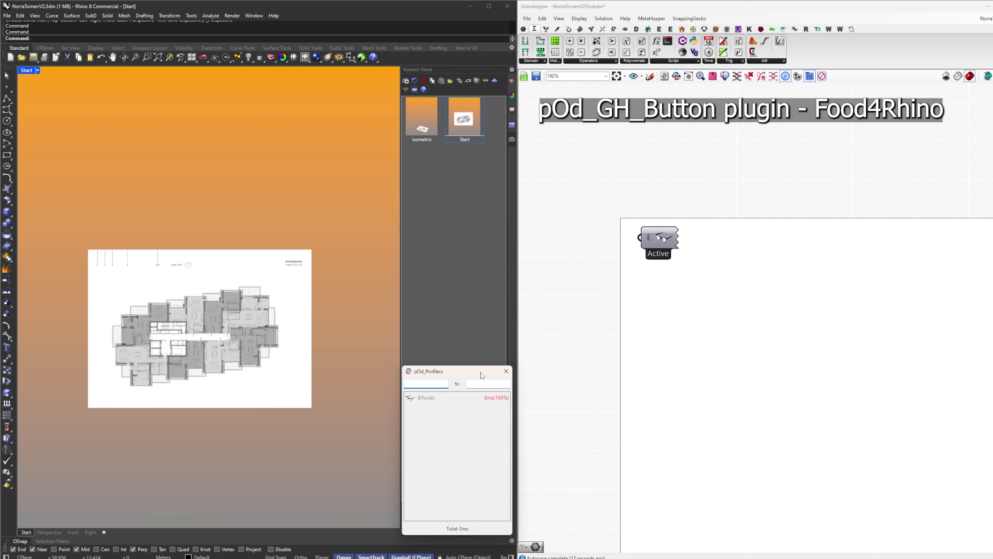
pyautogui.moveTo(674, 245); pyautogui.dragTo(674, 251)
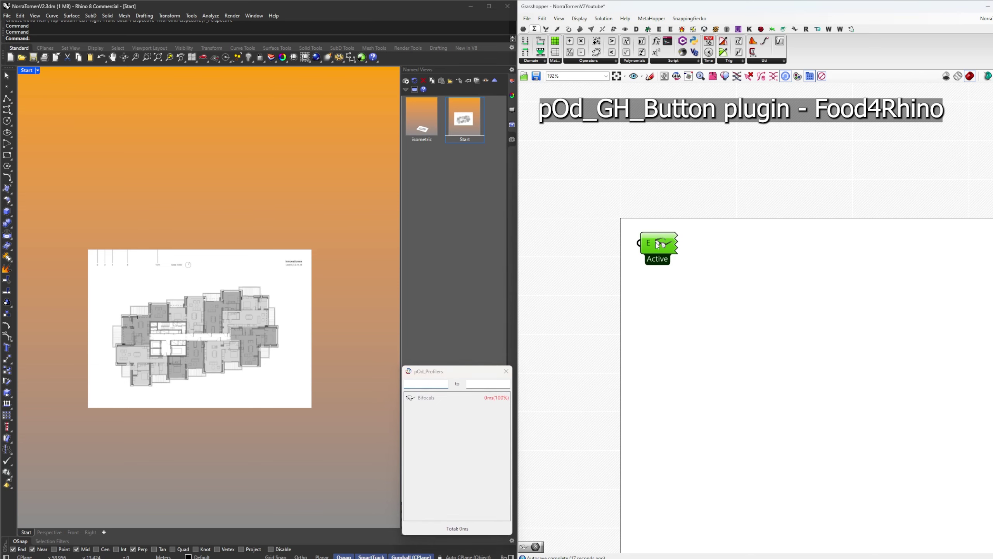
pyautogui.click(702, 311)
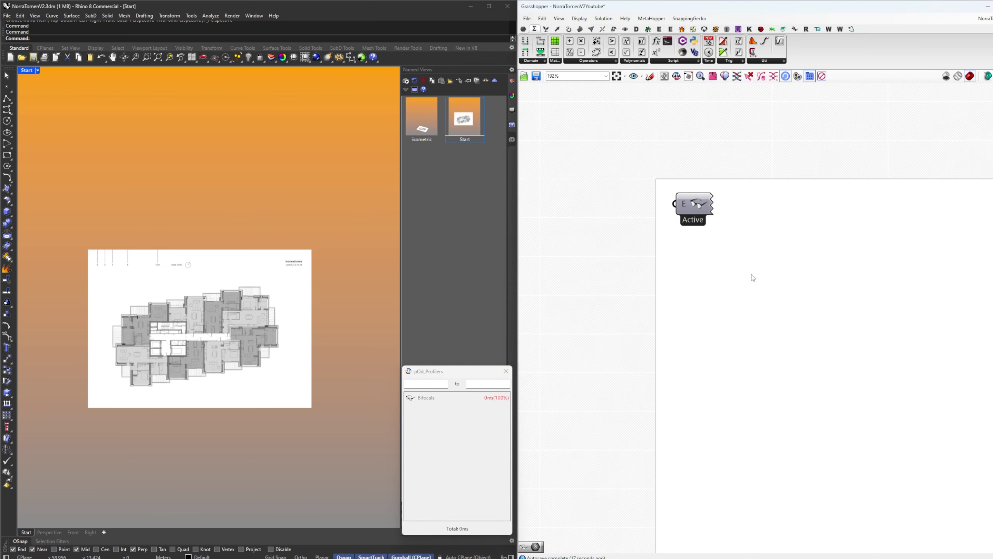
# Bring in the slider and Remote Sender pairs, StructuralGrid through FloorVerticalOffset, and place them below the Bifocals component
pyautogui.scroll(-6, 752, 277)
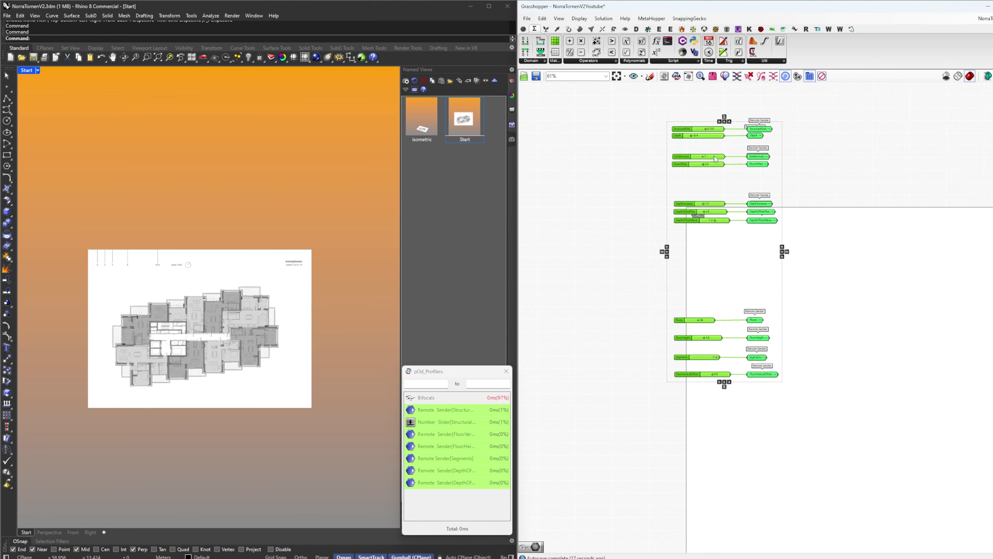
pyautogui.moveTo(714, 156); pyautogui.dragTo(745, 275)
pyautogui.click(842, 260)
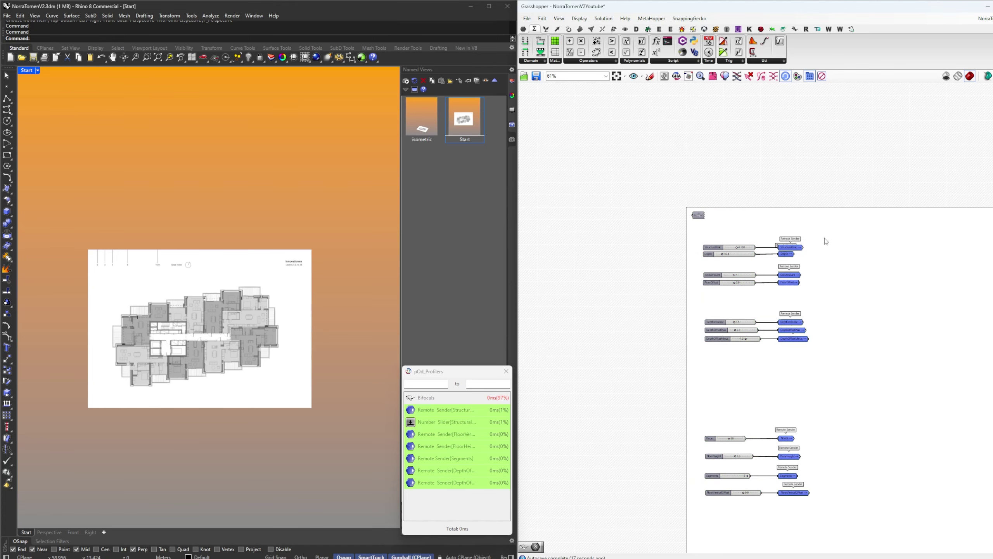
pyautogui.scroll(6, 750, 261)
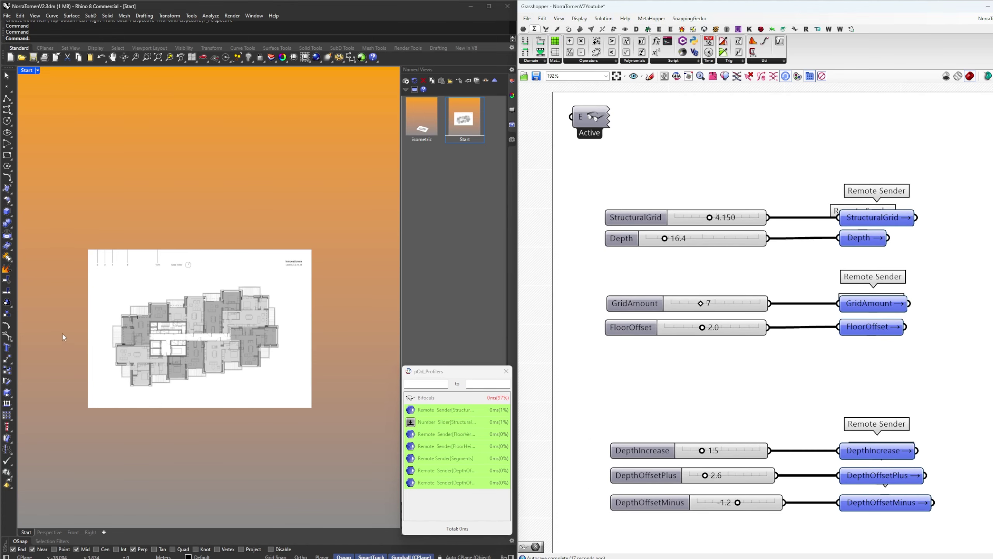
# Examine the structural bays and depth of the Innovationen floor plan in Rhino alongside the StructuralGrid, Depth and GridAmount sliders
pyautogui.scroll(5, 117, 325)
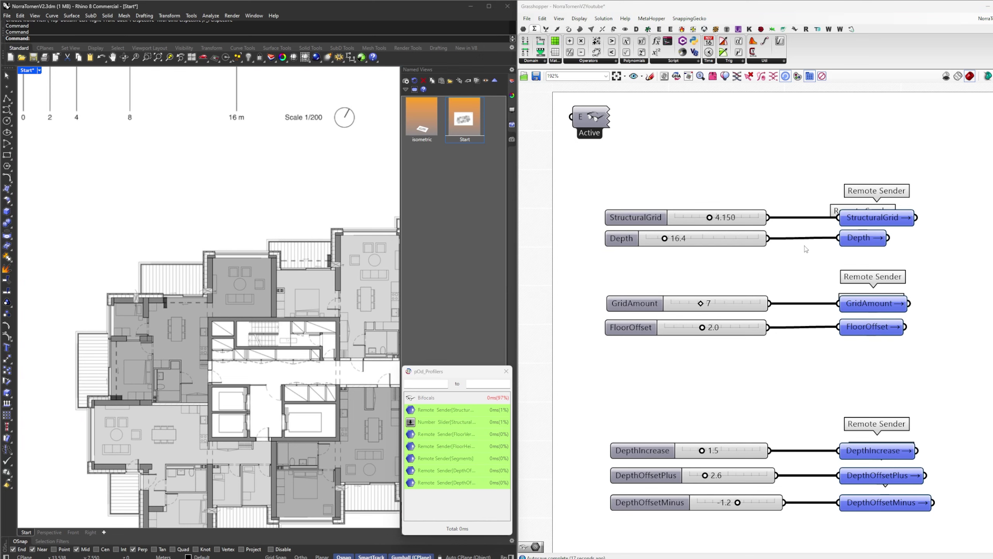
pyautogui.scroll(-6, 130, 280)
pyautogui.moveTo(147, 295); pyautogui.dragTo(154, 270, button='right')
pyautogui.scroll(4, 154, 270)
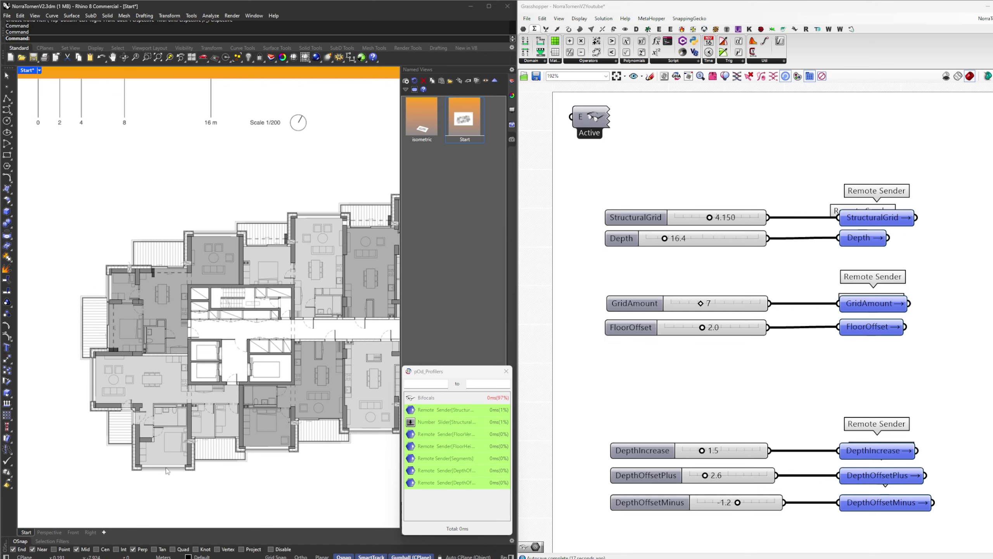
pyautogui.scroll(-3, 120, 299)
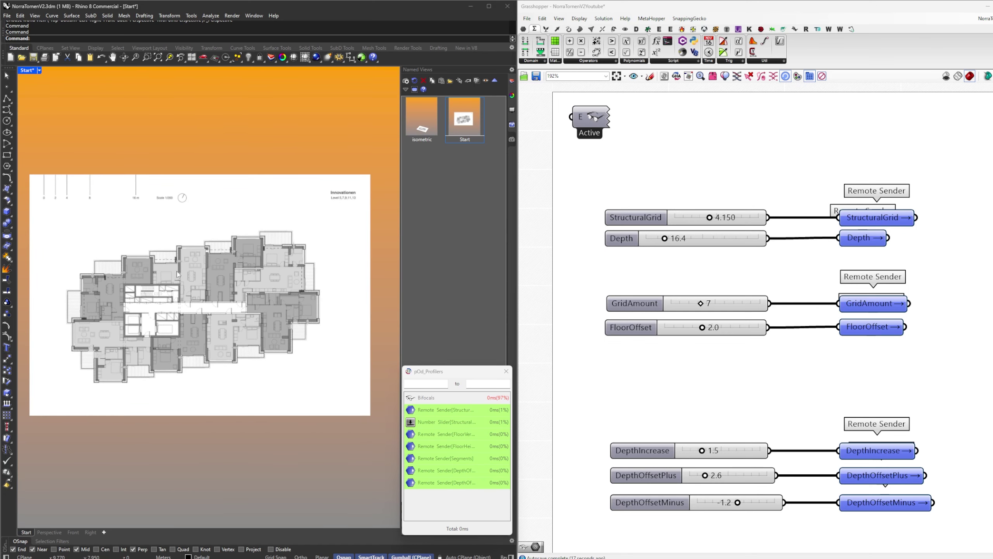
pyautogui.click(678, 302)
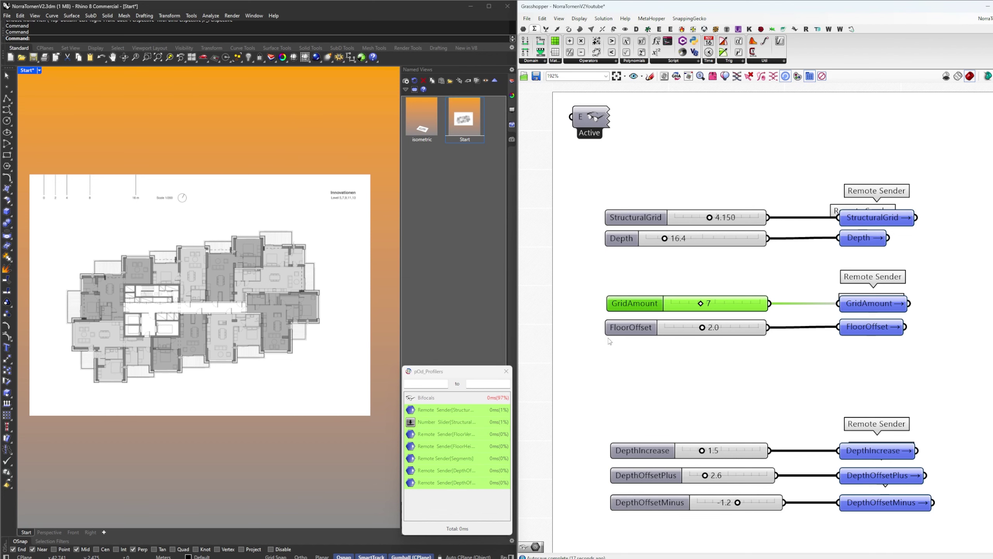
pyautogui.moveTo(242, 332); pyautogui.dragTo(298, 315, button='right')
# Hide layer 00_2, show layer 00_1 and bring the Level 06 apartment diagram into view
pyautogui.click(512, 81)
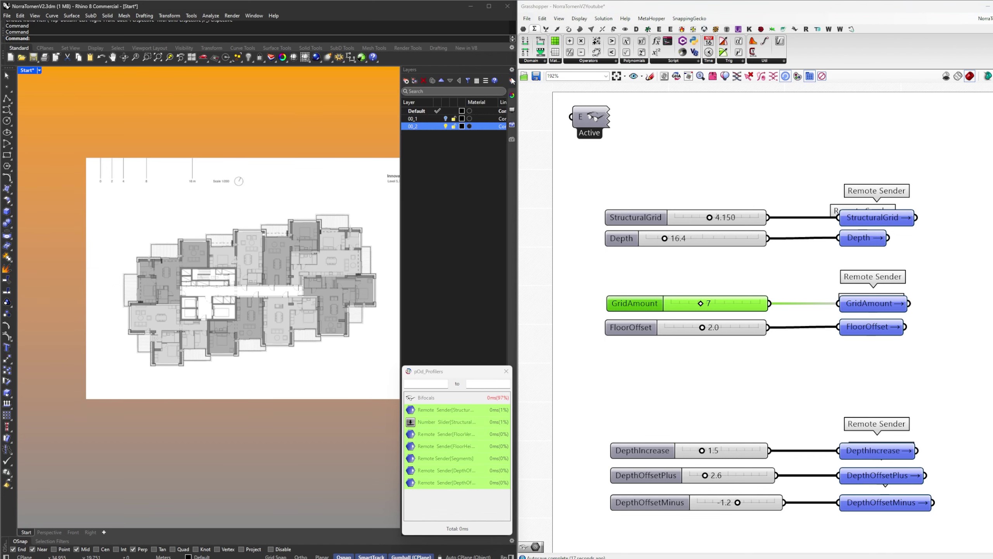
pyautogui.click(445, 126)
pyautogui.click(445, 119)
pyautogui.scroll(-15, 203, 277)
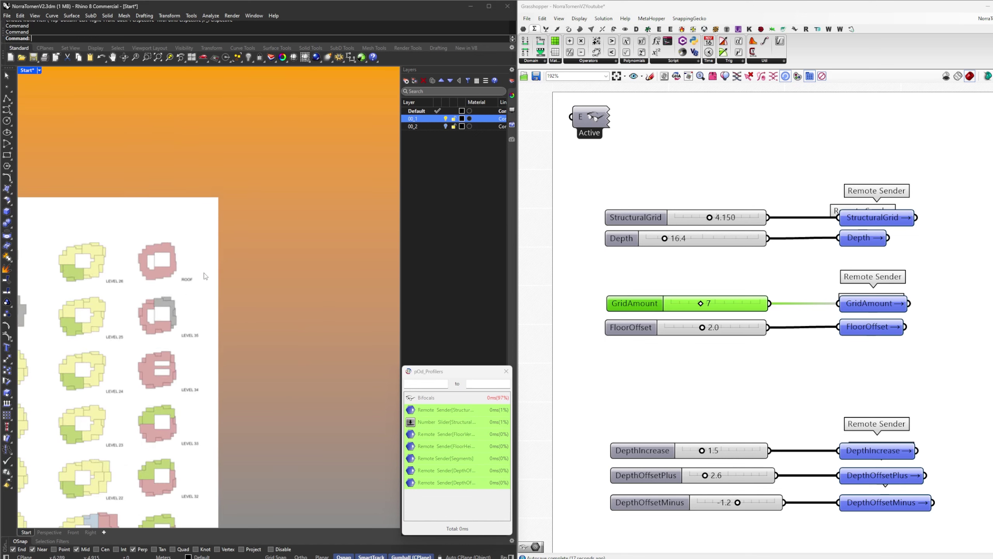
pyautogui.moveTo(84, 278); pyautogui.dragTo(196, 266, button='right')
pyautogui.scroll(12, 196, 266)
pyautogui.scroll(5, 195, 269)
pyautogui.scroll(-3, 181, 270)
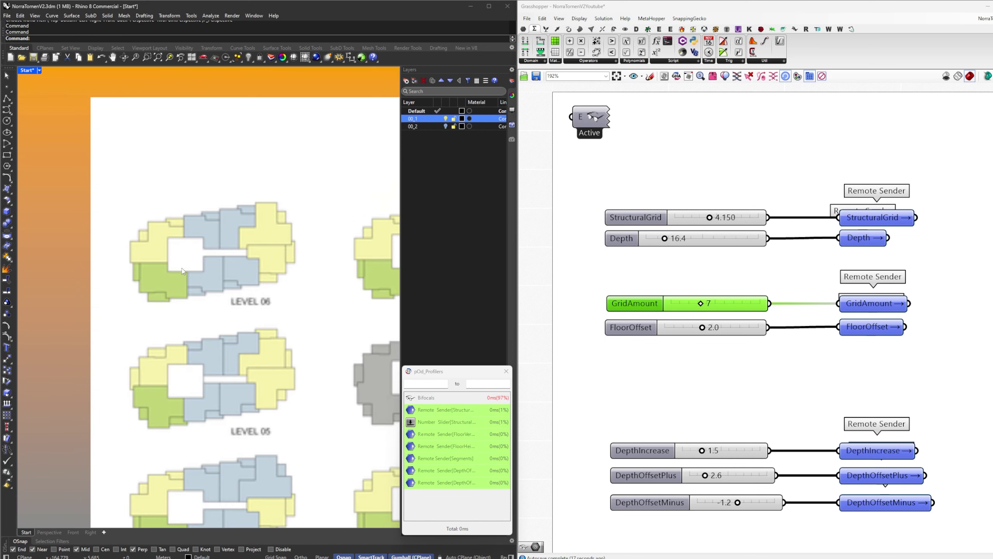
# Compare the building outlines of the Level 06 and Level 05 diagrams and the one below them
pyautogui.moveTo(61, 195); pyautogui.dragTo(308, 314)
pyautogui.scroll(5, 143, 233)
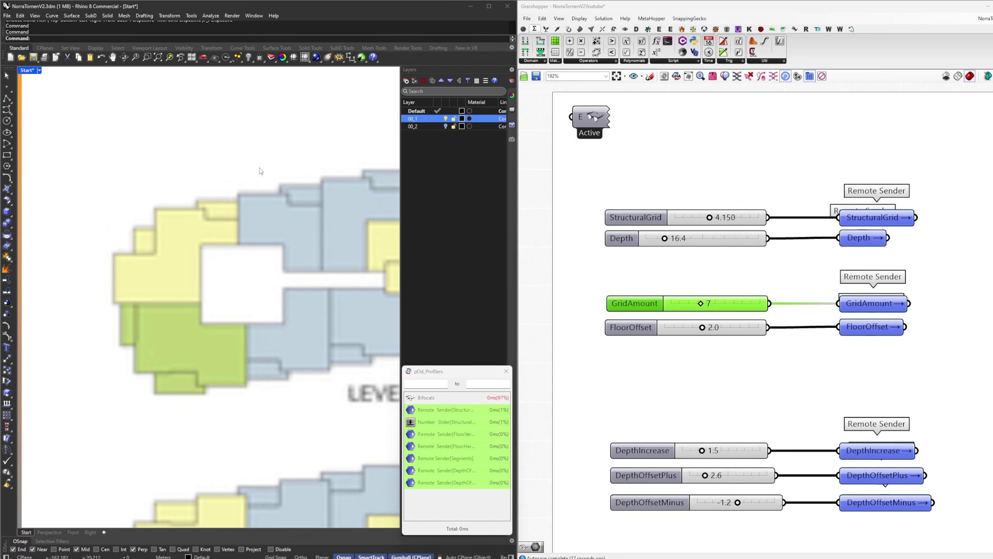
pyautogui.scroll(-6, 261, 171)
pyautogui.moveTo(261, 172); pyautogui.dragTo(262, 113, button='right')
pyautogui.scroll(8, 217, 300)
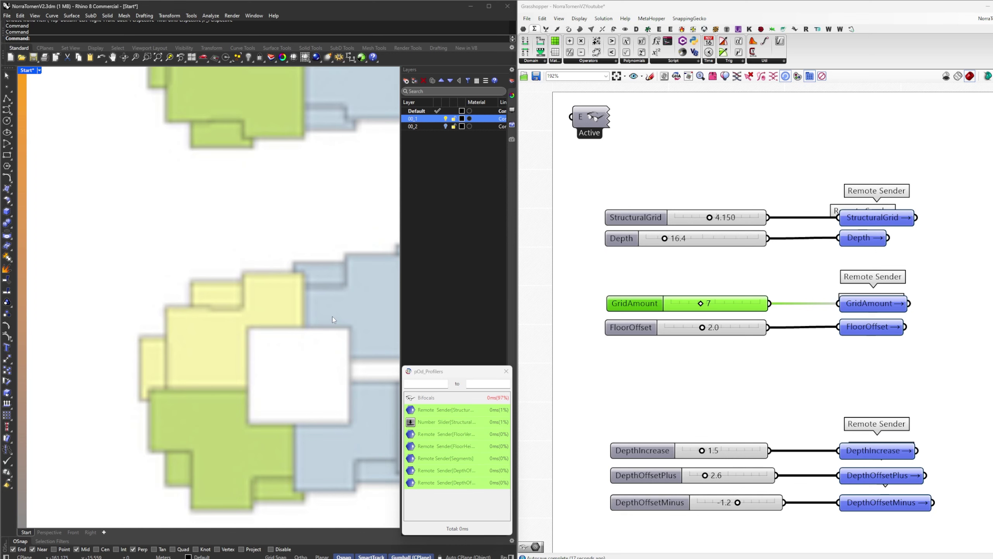
pyautogui.scroll(-3, 333, 320)
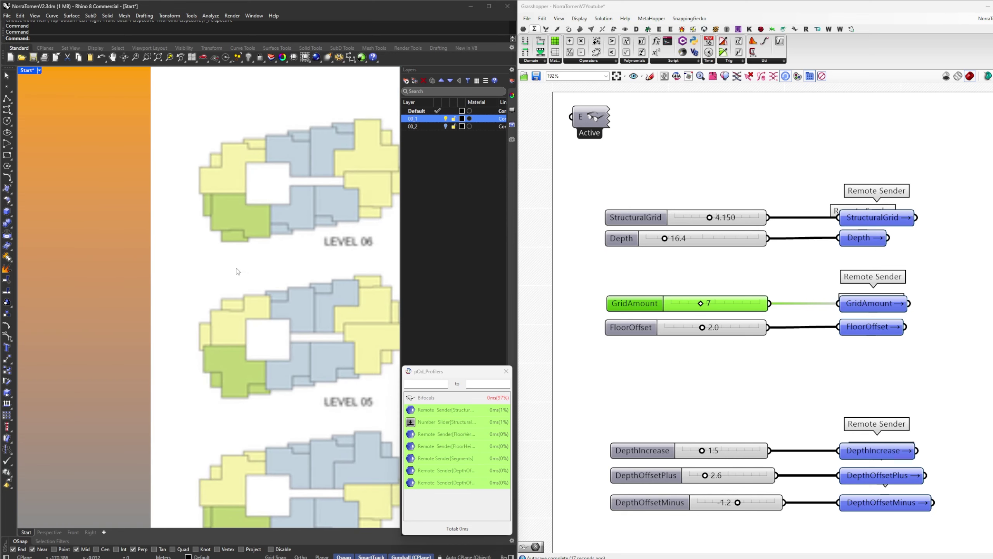
pyautogui.scroll(3, 236, 150)
pyautogui.moveTo(237, 429); pyautogui.dragTo(240, 337, button='right')
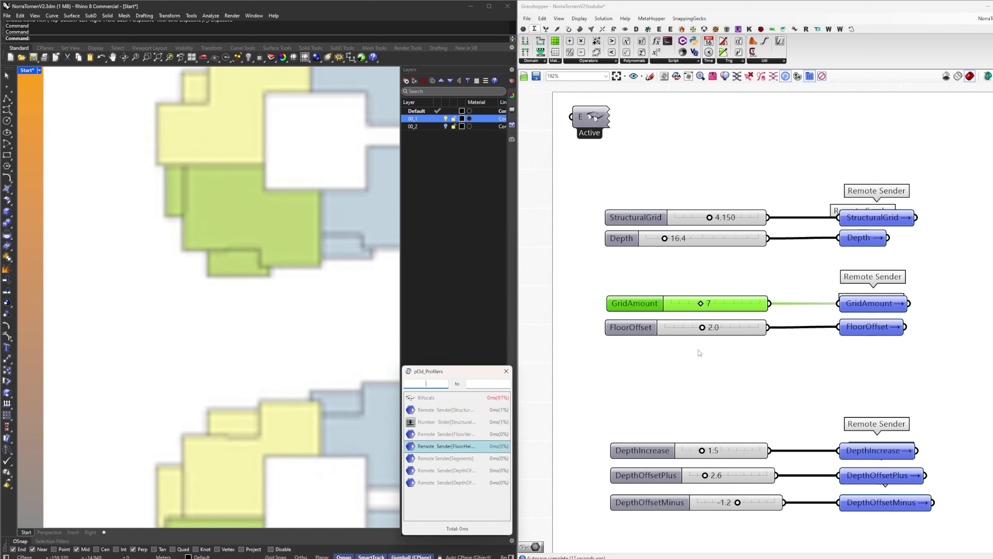
# Switch the visible layer back from 00_1 to 00_2 and restore the Start named view
pyautogui.click(446, 119)
pyautogui.click(445, 126)
pyautogui.click(511, 126)
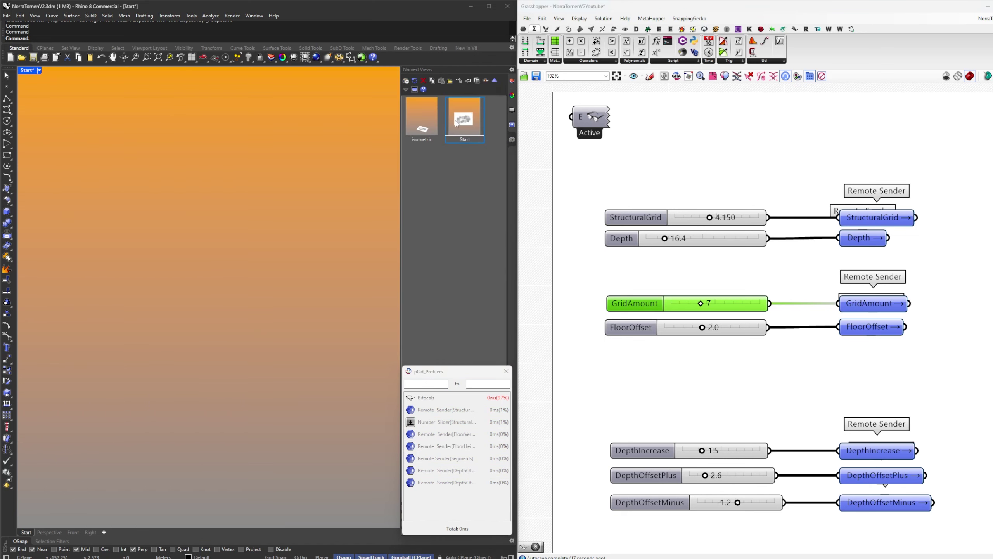
pyautogui.doubleClick(455, 120)
pyautogui.click(511, 81)
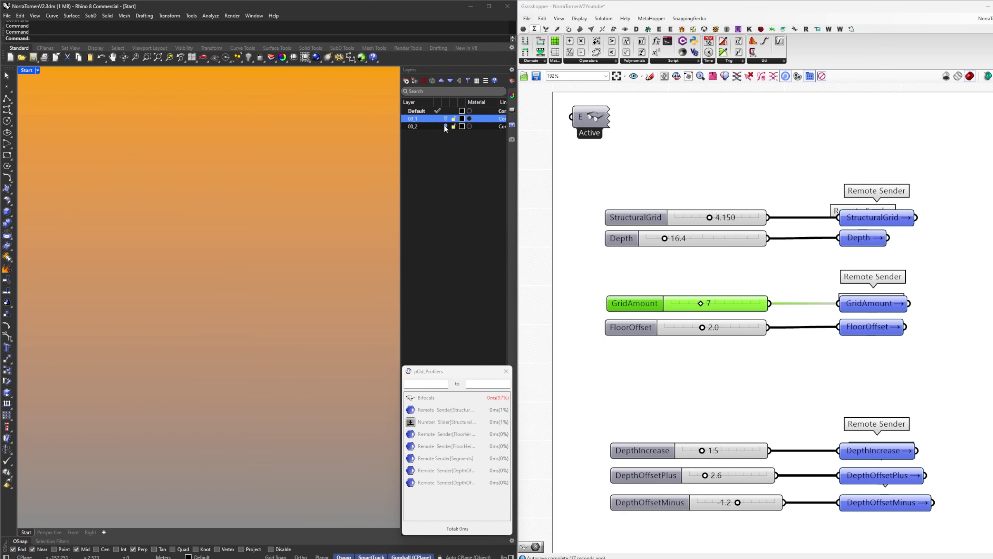
pyautogui.click(445, 126)
# Inspect the facade projections on the floor plan and set the DepthOffsetPlus slider to 2.7
pyautogui.scroll(9, 166, 354)
pyautogui.scroll(-3, 165, 354)
pyautogui.moveTo(677, 382); pyautogui.dragTo(722, 300, button='right')
pyautogui.click(681, 294)
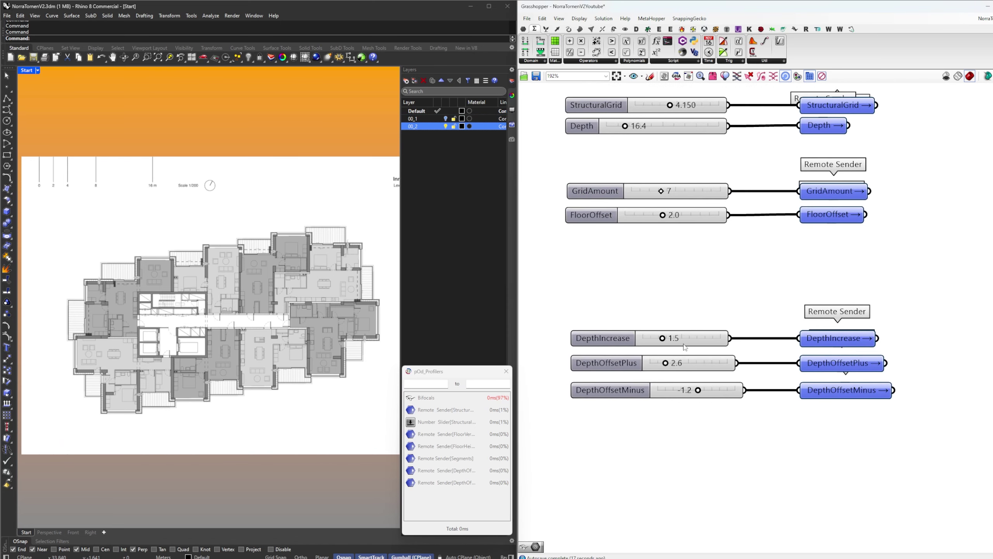
pyautogui.scroll(5, 121, 286)
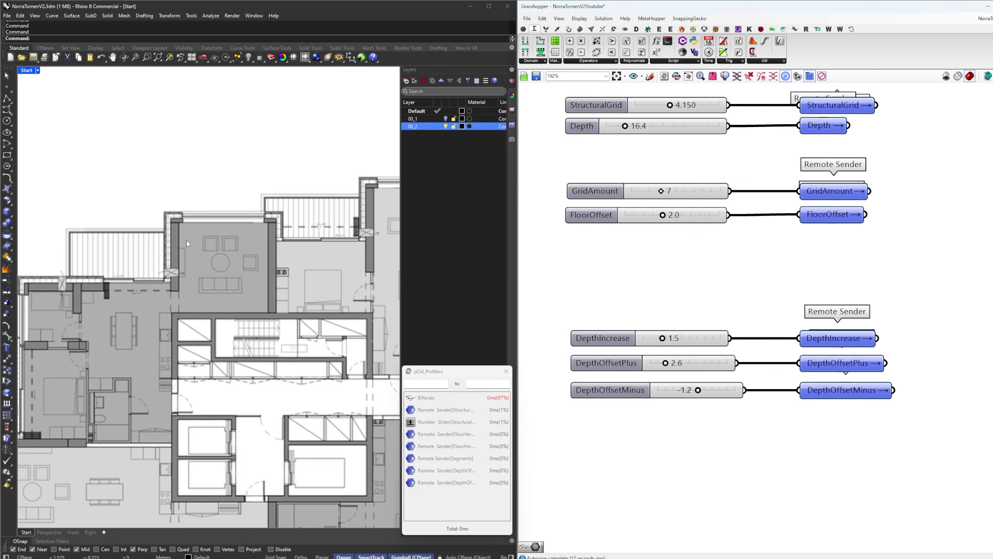
pyautogui.doubleClick(678, 363)
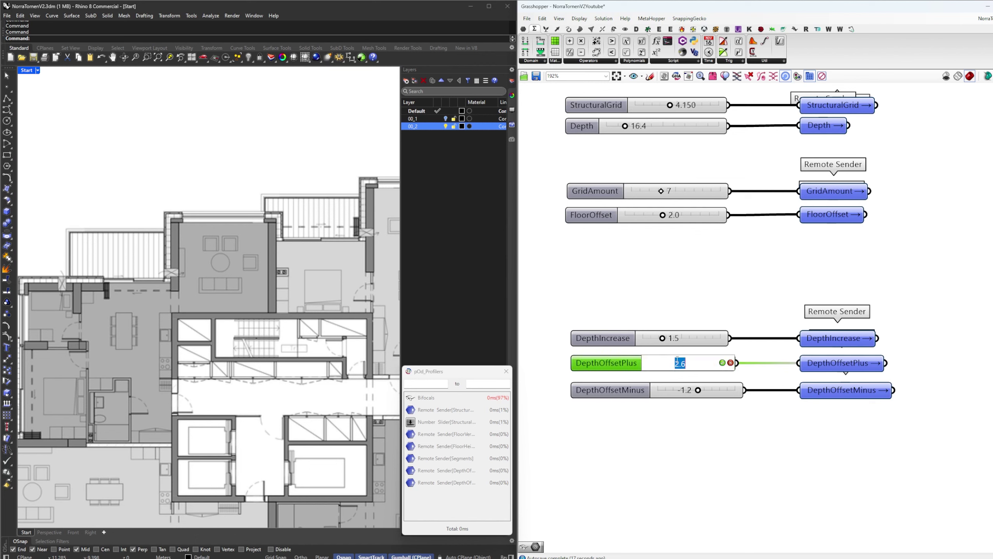
pyautogui.write('2.7')
pyautogui.press('Return')
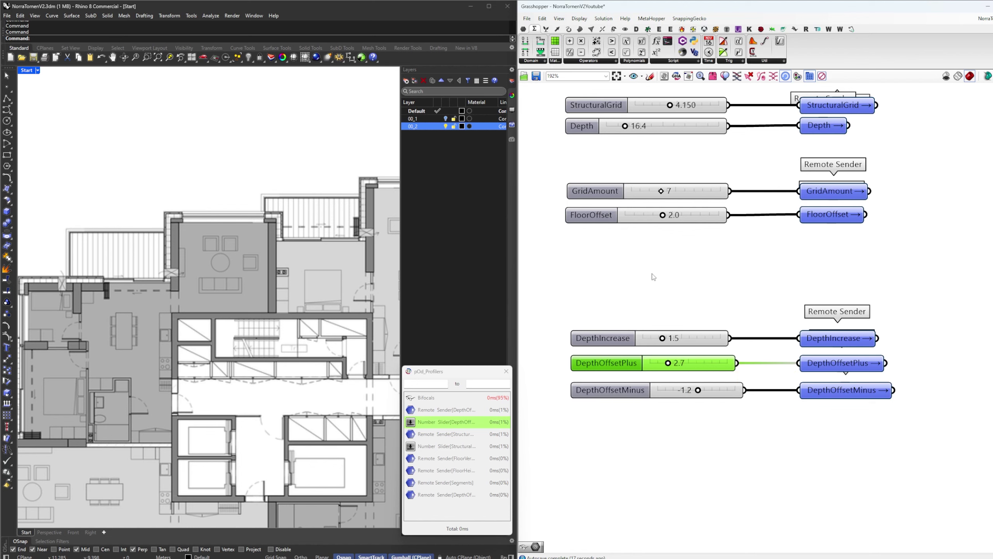
pyautogui.click(700, 295)
# Review the plan's facade offsets and the Floors and FloorHeight sliders with their Remote Senders
pyautogui.scroll(-4, 198, 409)
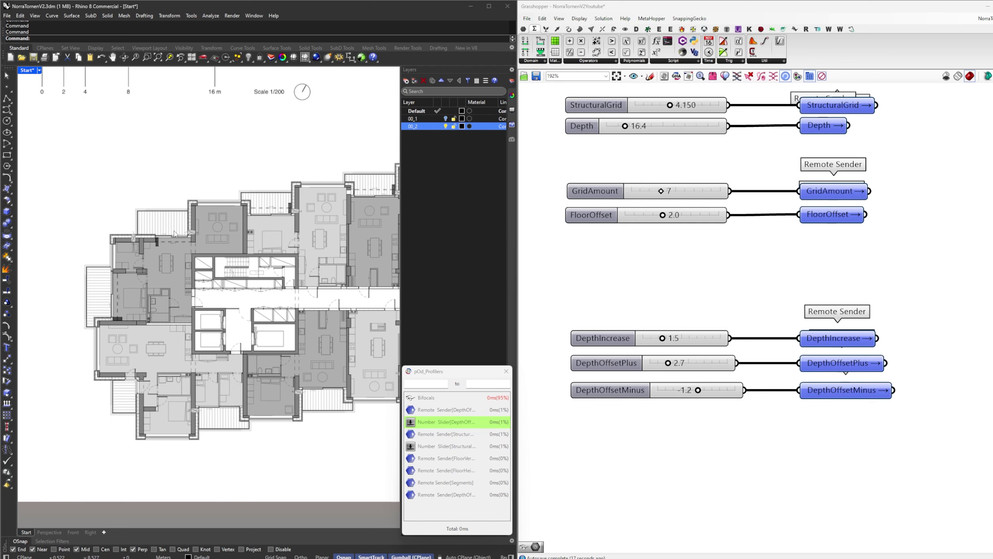
pyautogui.scroll(2, 174, 233)
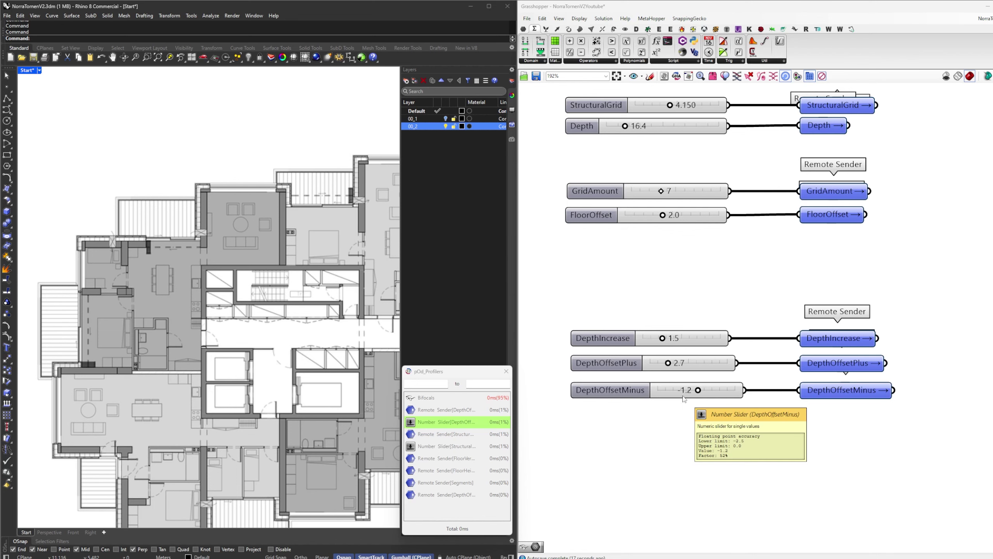
pyautogui.scroll(-5, 683, 398)
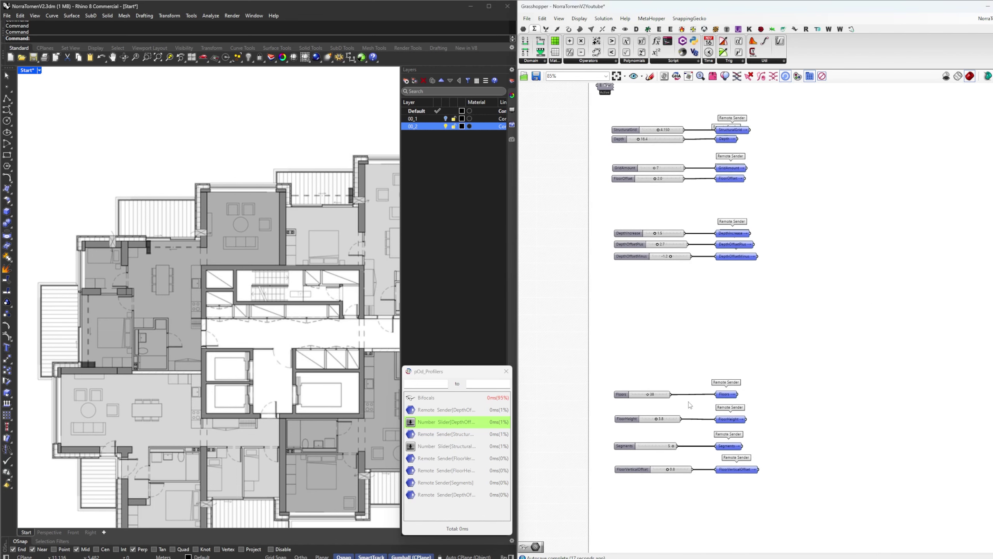
pyautogui.scroll(5, 690, 405)
pyautogui.moveTo(548, 255); pyautogui.dragTo(883, 319)
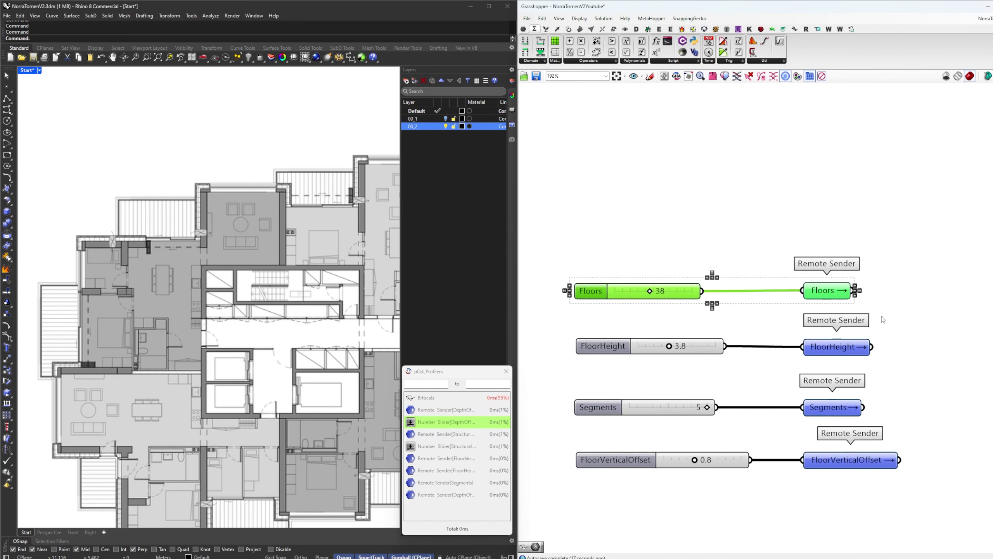
pyautogui.moveTo(883, 319); pyautogui.dragTo(881, 285, button='right')
pyautogui.click(882, 284)
pyautogui.moveTo(561, 293); pyautogui.dragTo(919, 343)
pyautogui.click(905, 343)
pyautogui.moveTo(844, 319); pyautogui.dragTo(844, 319)
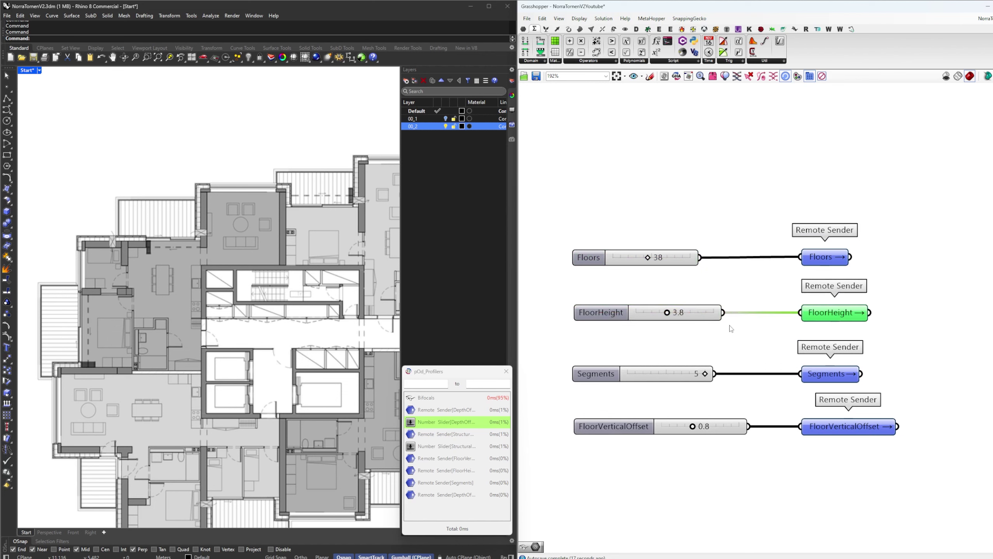
# Rearrange the floor sliders and their Remote Senders in the order Segments, Floors, FloorHeight, FloorVerticalOffset
pyautogui.moveTo(696, 368); pyautogui.dragTo(692, 329, button='right')
pyautogui.moveTo(564, 364); pyautogui.dragTo(912, 423)
pyautogui.moveTo(553, 305); pyautogui.dragTo(973, 364)
pyautogui.moveTo(822, 335); pyautogui.dragTo(822, 450)
pyautogui.moveTo(935, 453); pyautogui.dragTo(605, 334)
pyautogui.moveTo(612, 385); pyautogui.dragTo(612, 329)
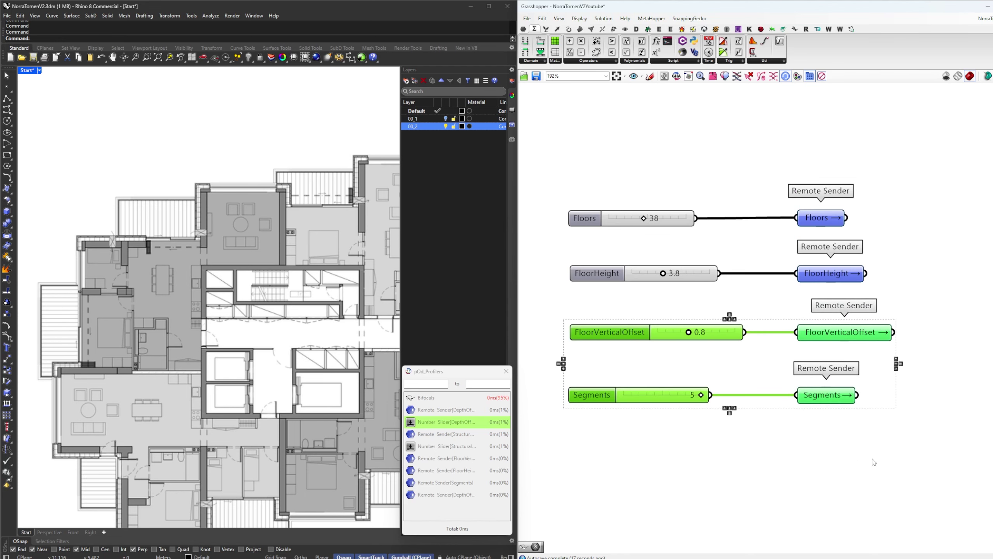
pyautogui.moveTo(872, 459); pyautogui.dragTo(648, 160)
pyautogui.click(649, 191)
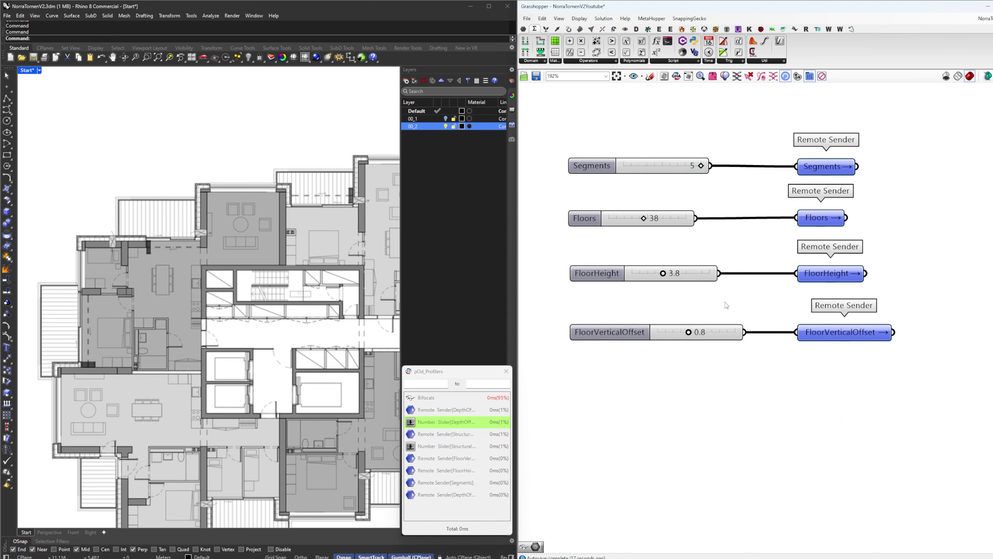
pyautogui.scroll(2, 724, 302)
pyautogui.scroll(-2, 809, 268)
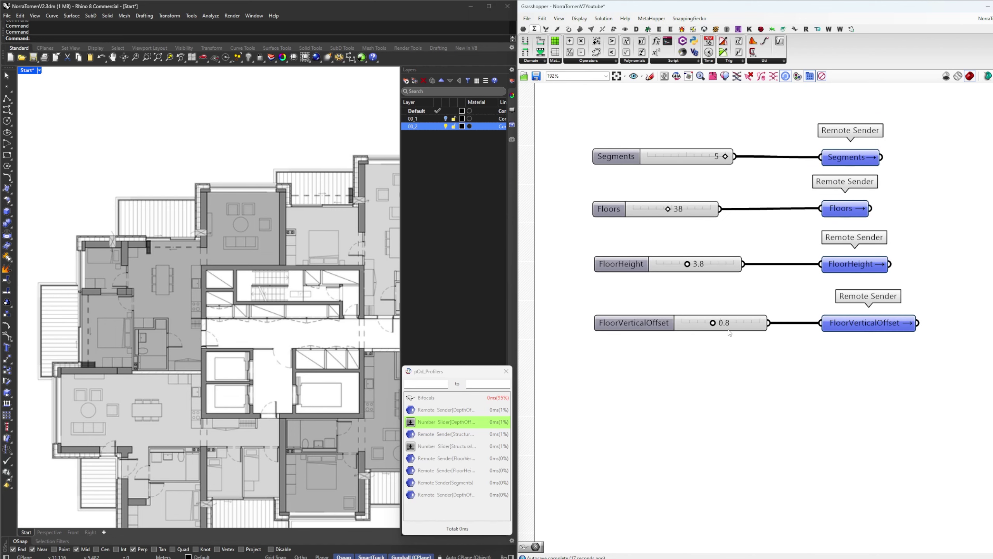
# Switch to the ArchDaily gallery in the browser and advance to the Bay Window and the Bay Window and Balcony diagrams
pyautogui.hotkey('alt', 'Tab')
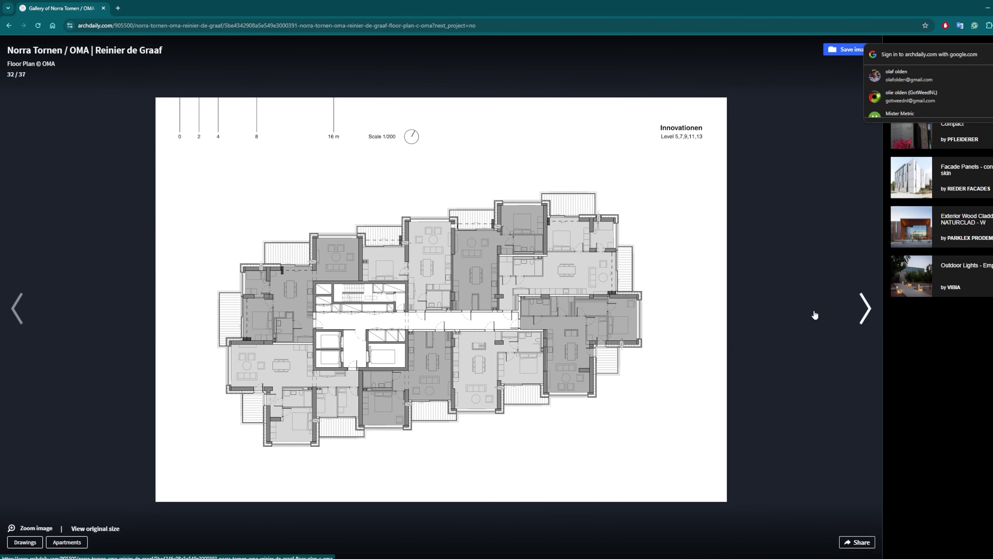
pyautogui.click(841, 310)
pyautogui.click(841, 310)
pyautogui.click(841, 310)
pyautogui.click(841, 310)
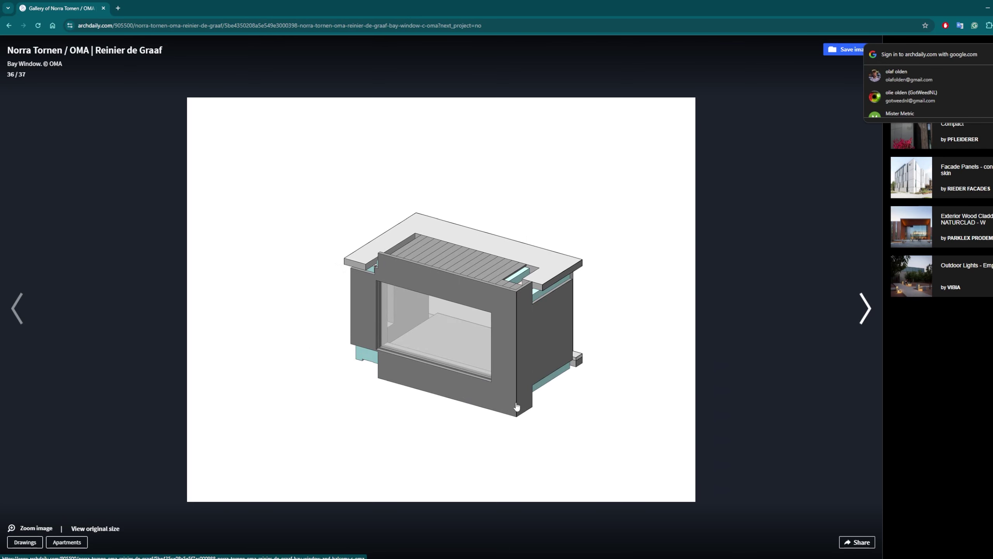
pyautogui.click(841, 310)
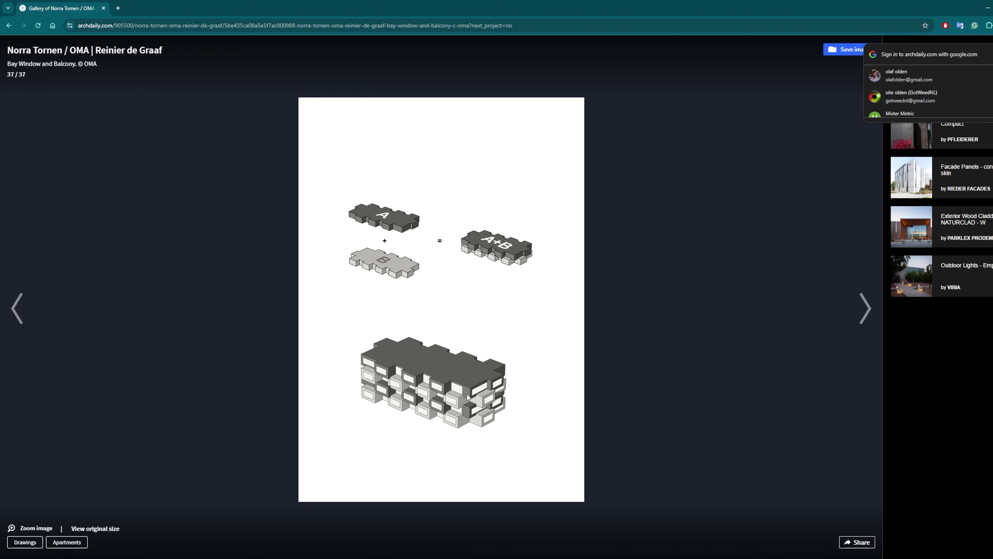
# Switch back to Grasshopper and add a Plane Surface component beside the input sliders' Remote Senders
pyautogui.hotkey('alt', 'Tab')
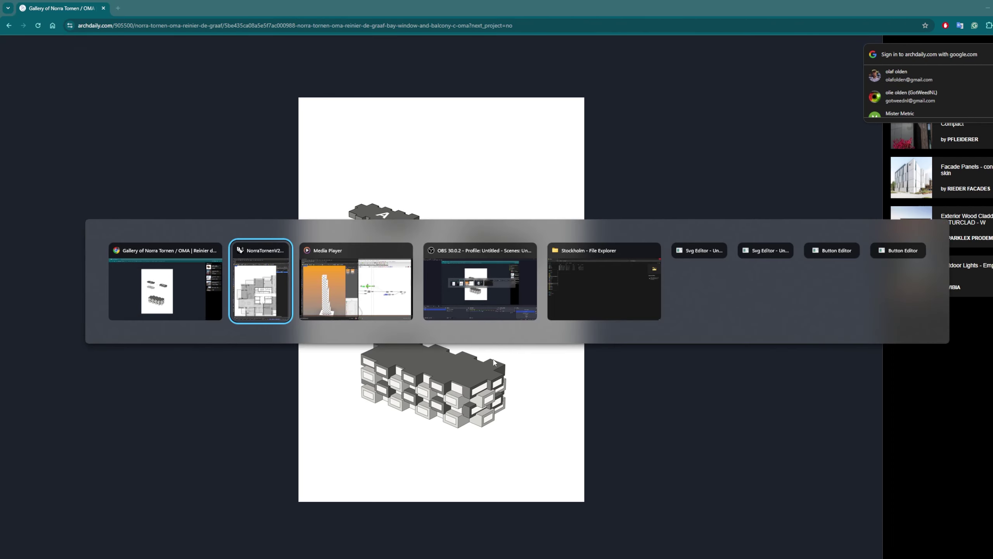
pyautogui.scroll(-7, 800, 369)
pyautogui.scroll(5, 754, 244)
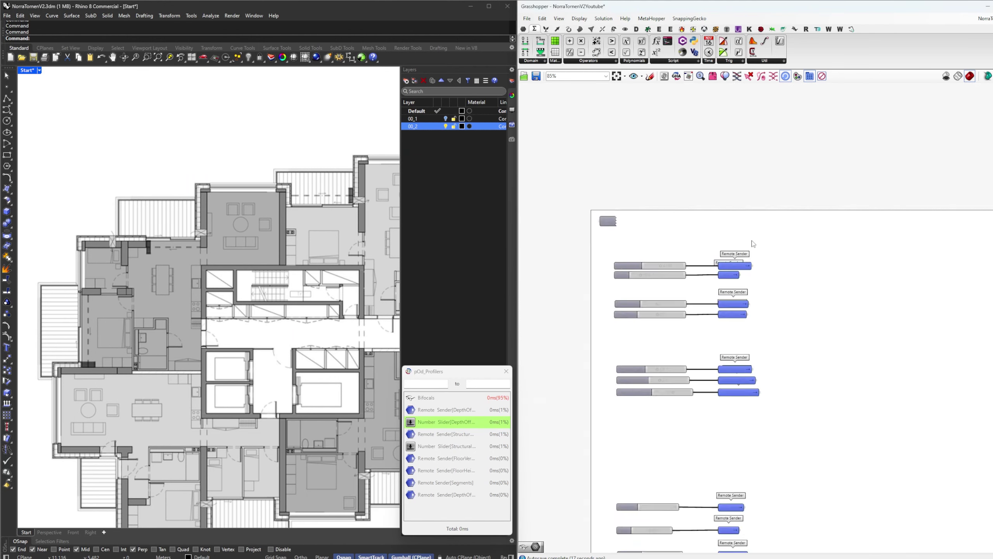
pyautogui.moveTo(809, 292); pyautogui.dragTo(756, 260, button='right')
pyautogui.doubleClick(806, 256)
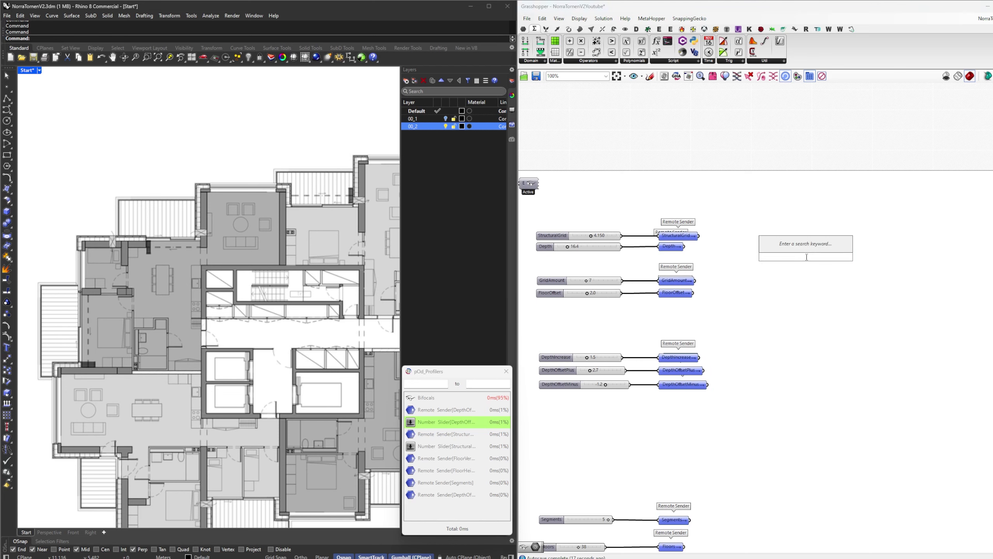
pyautogui.write('ps')
pyautogui.press('Up')
pyautogui.press('Return')
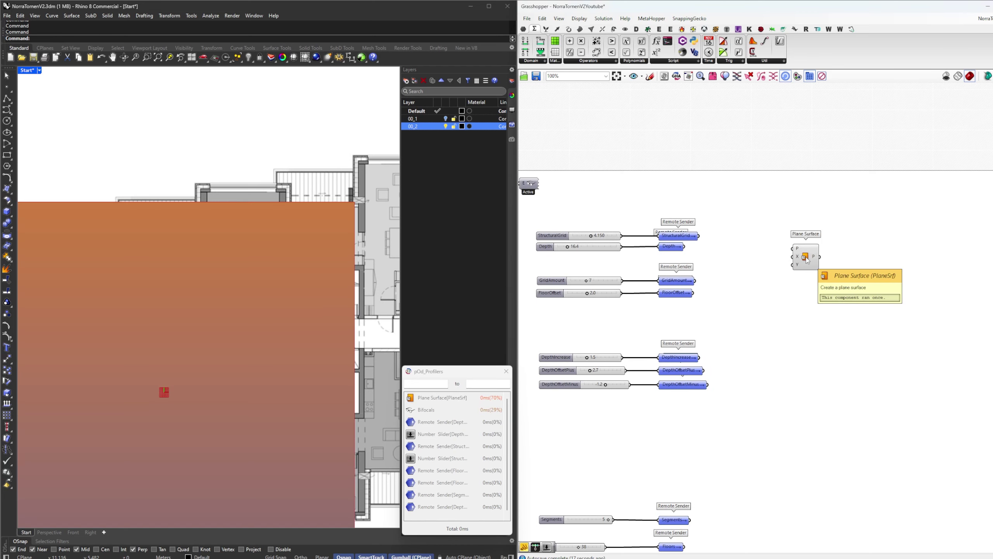
pyautogui.scroll(-6, 309, 277)
pyautogui.scroll(1, 715, 245)
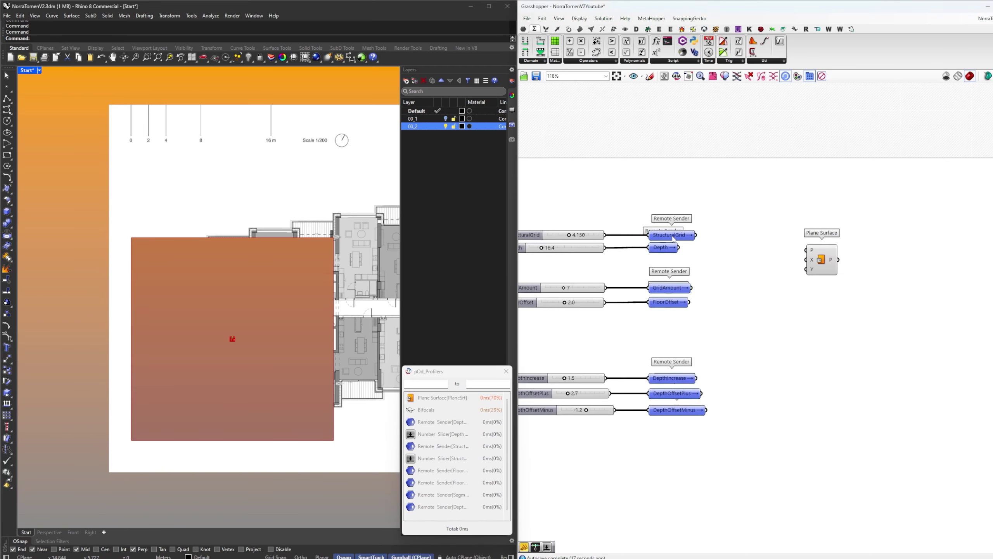
# Create a Remote Receiver from the StructuralGrid sender and connect it to the Plane Surface's X input
pyautogui.doubleClick(678, 235)
pyautogui.moveTo(718, 235); pyautogui.dragTo(761, 235)
pyautogui.click(782, 252)
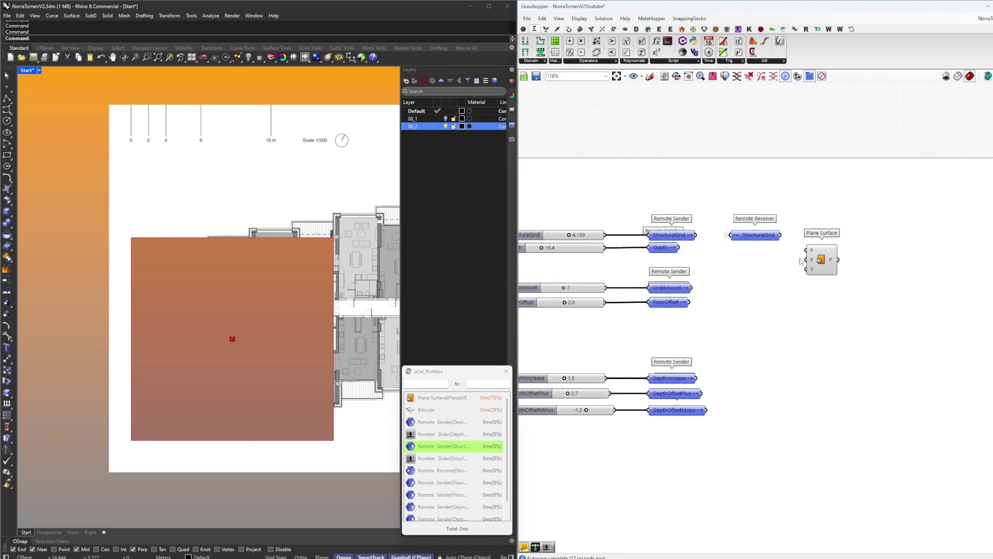
pyautogui.moveTo(825, 265); pyautogui.dragTo(877, 265)
pyautogui.click(809, 265)
pyautogui.moveTo(781, 235); pyautogui.dragTo(811, 261)
pyautogui.click(763, 274)
# Create a Remote Receiver from the Depth sender and connect it to the Plane Surface's Y input
pyautogui.doubleClick(673, 247)
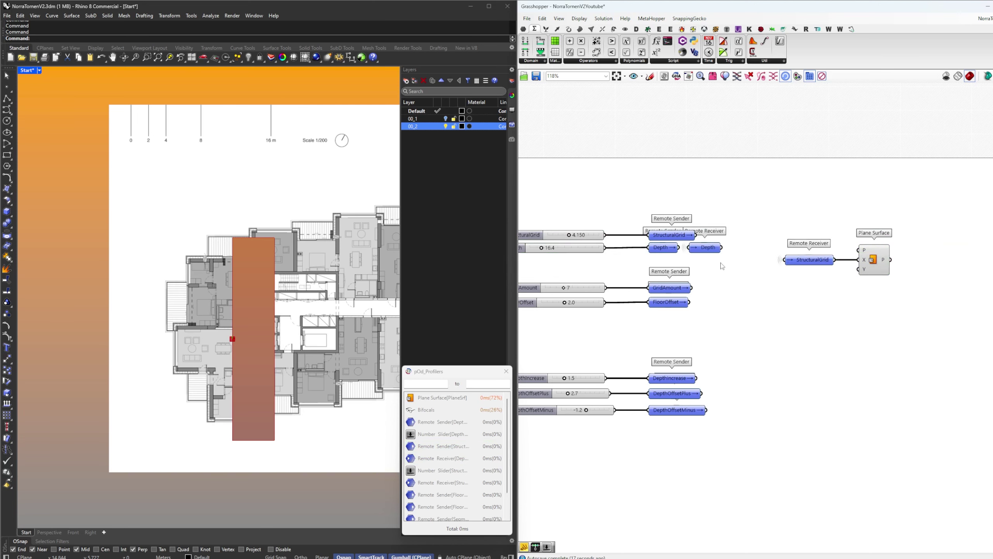
pyautogui.moveTo(705, 247); pyautogui.dragTo(859, 270)
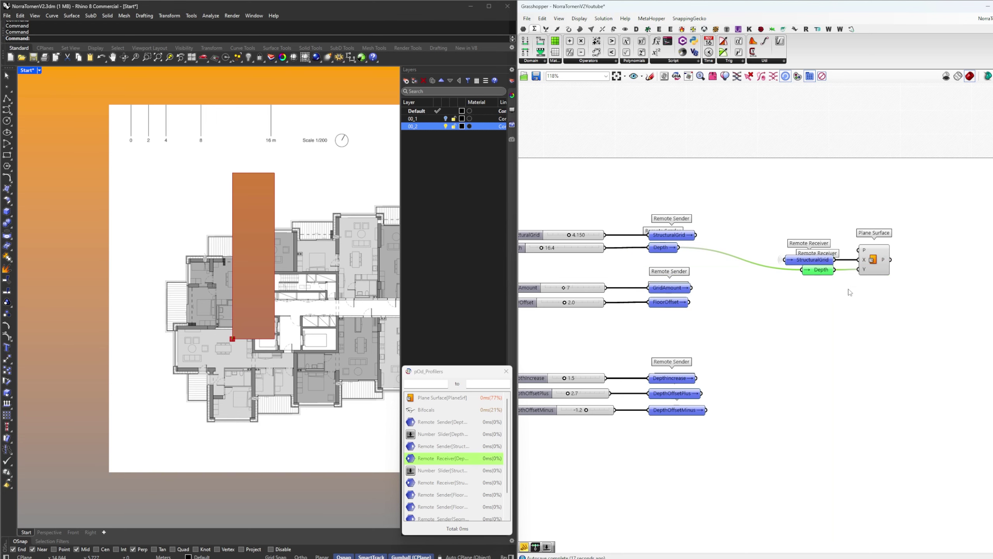
pyautogui.scroll(3, 229, 351)
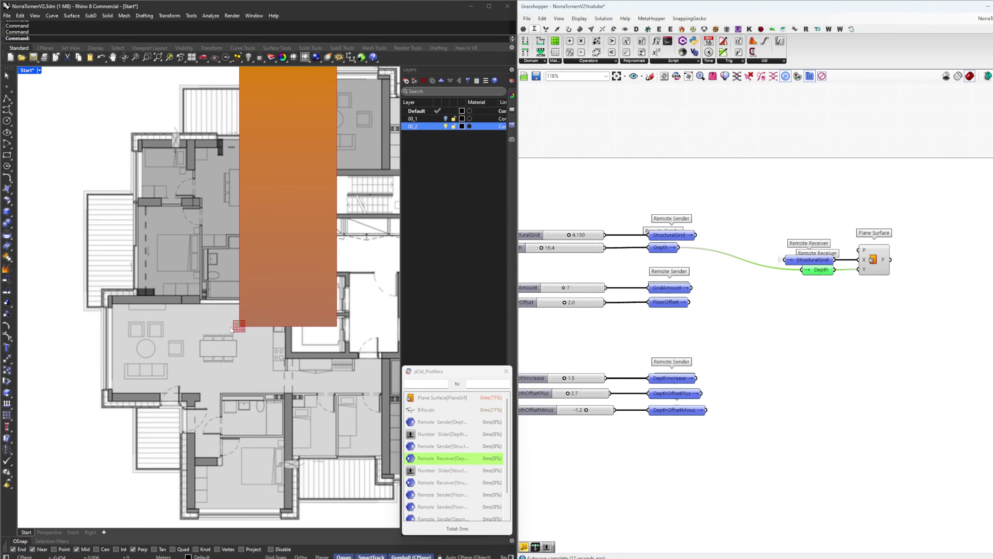
# Make room before the Plane Surface and add a Centered Domain component next to the Depth receiver
pyautogui.scroll(1, 767, 281)
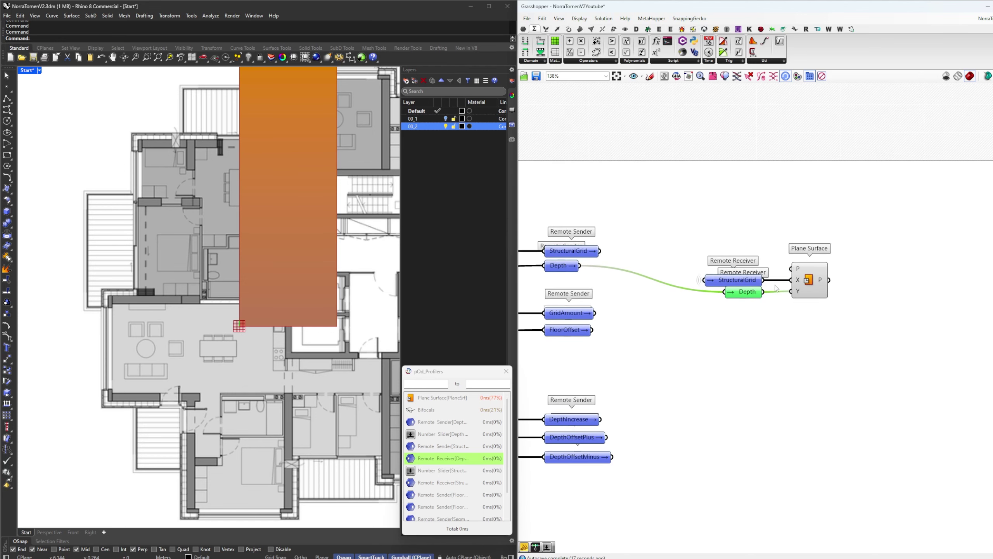
pyautogui.click(873, 280)
pyautogui.doubleClick(800, 335)
pyautogui.write('cs')
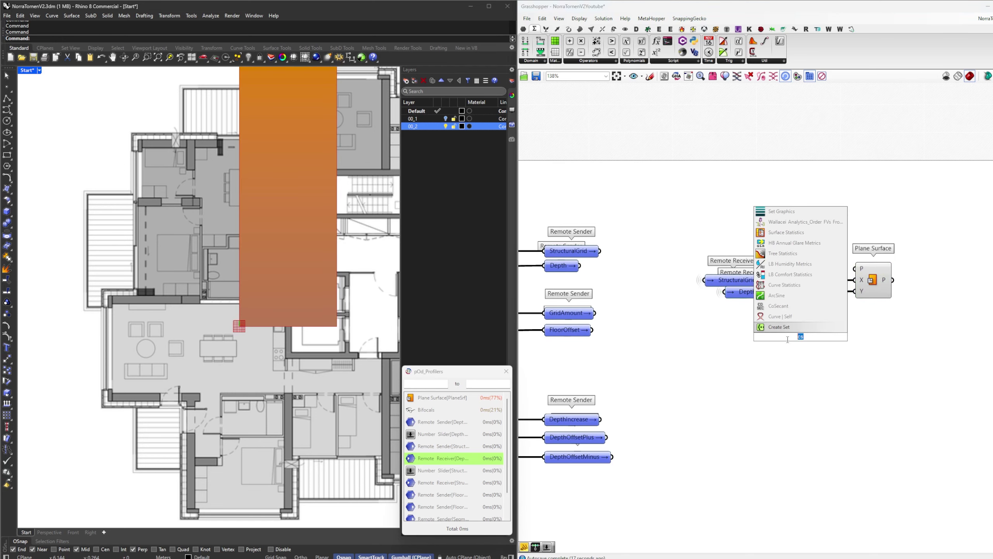
pyautogui.write('cd')
pyautogui.click(796, 328)
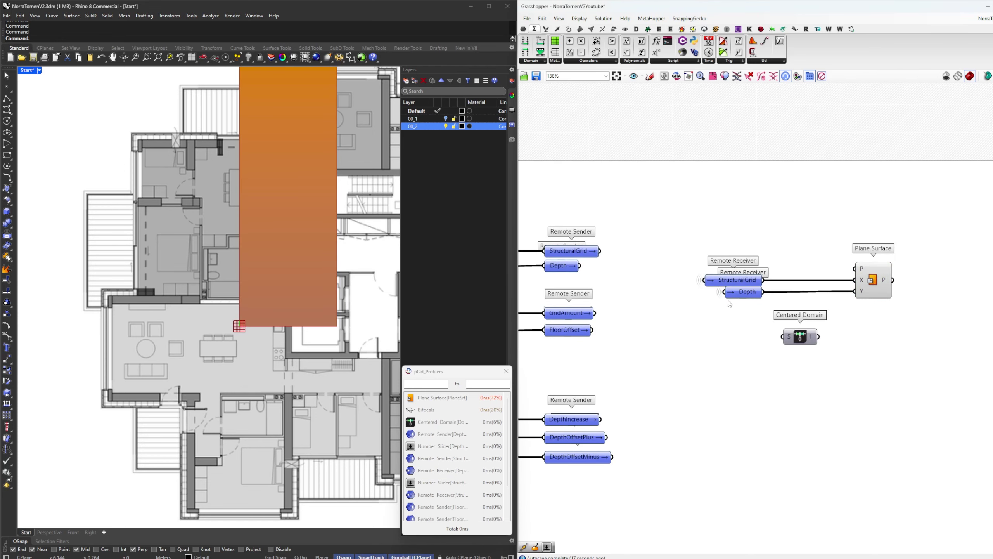
pyautogui.moveTo(742, 293); pyautogui.dragTo(743, 324)
pyautogui.click(776, 332)
pyautogui.moveTo(800, 335); pyautogui.dragTo(811, 324)
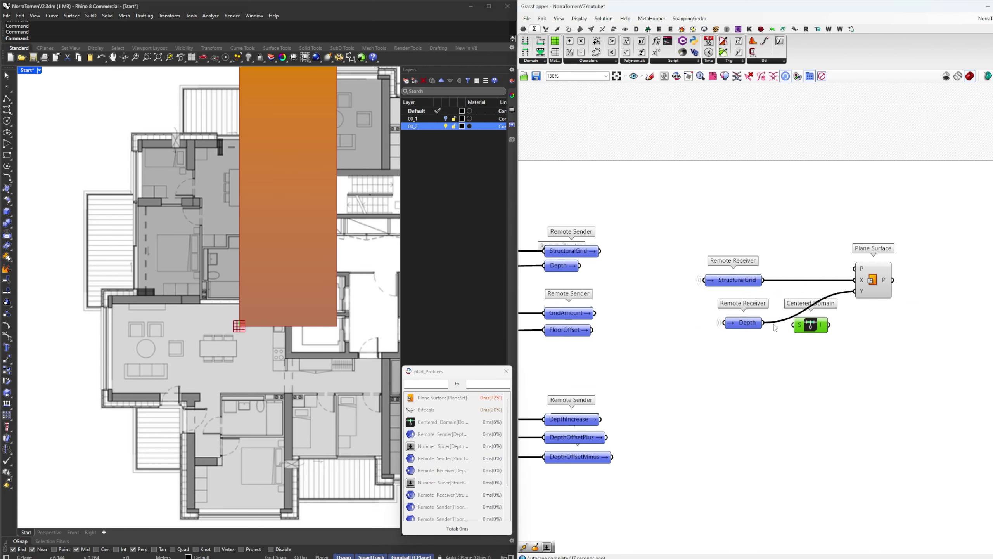
# Look up the Wombat plugin among the Grasshopper components and in Rhino's Package Manager
pyautogui.click(852, 28)
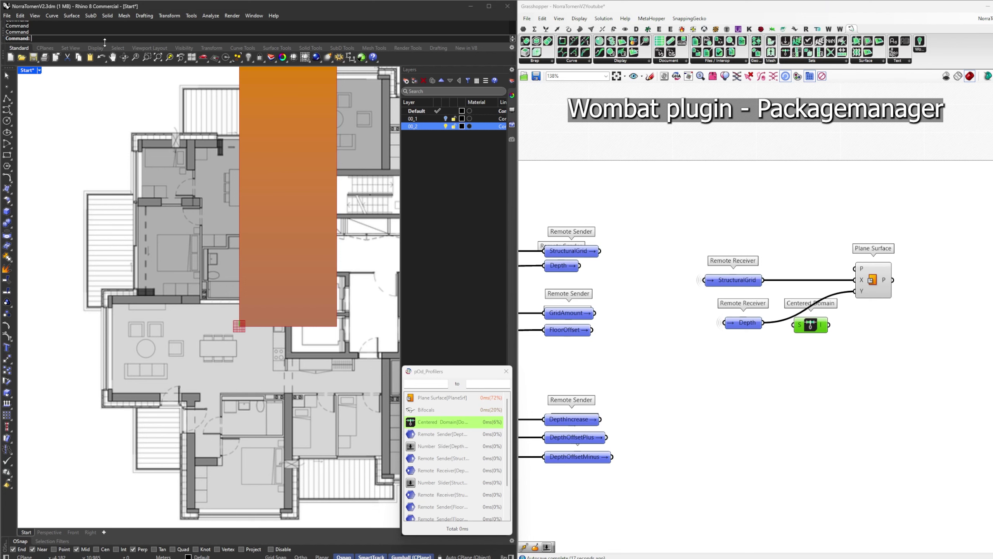
pyautogui.write('PackageManager')
pyautogui.press('Return')
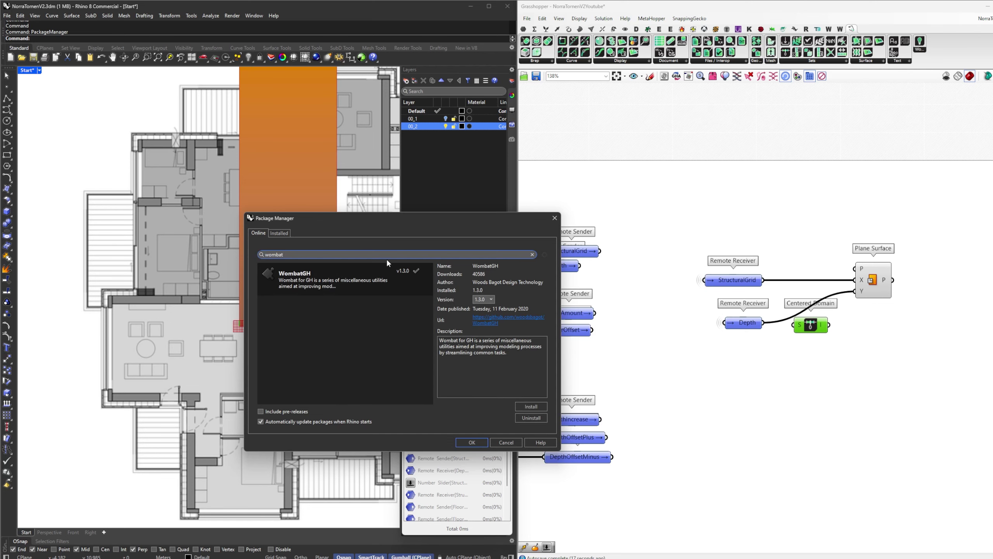
pyautogui.click(555, 219)
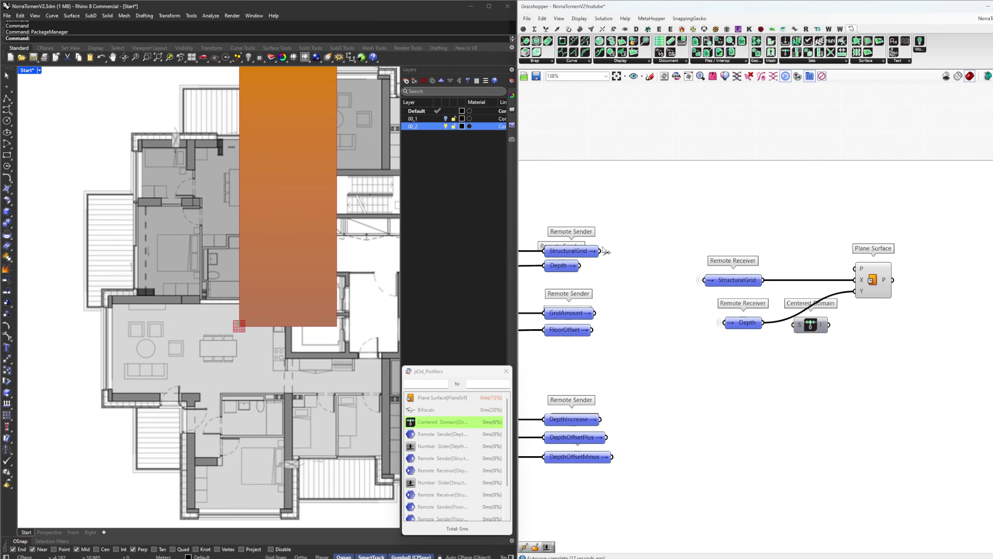
# Create an extra Remote Receiver from the StructuralGrid sender as a demonstration and delete it
pyautogui.moveTo(567, 251); pyautogui.dragTo(642, 257, button='right')
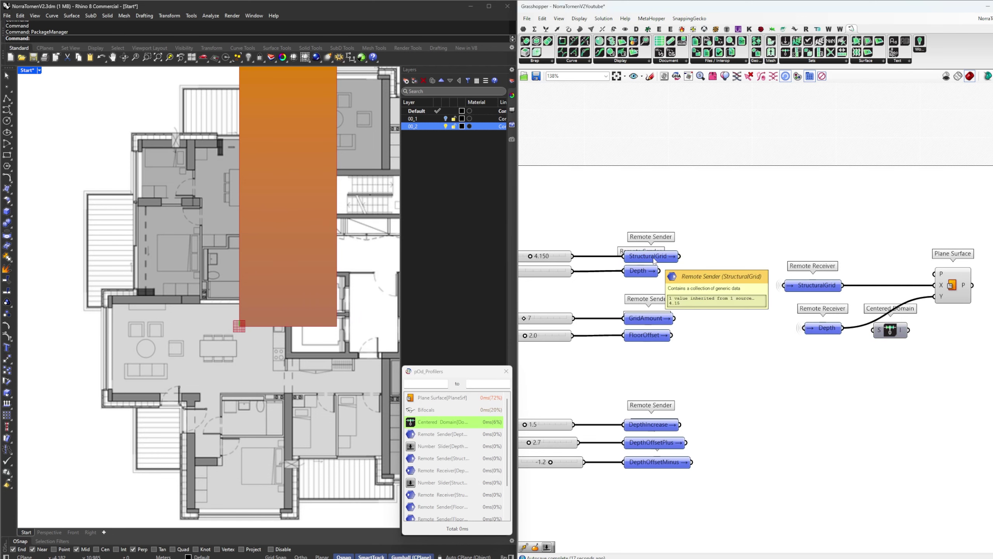
pyautogui.doubleClick(652, 258)
pyautogui.moveTo(706, 256); pyautogui.dragTo(739, 219)
pyautogui.press('Delete')
pyautogui.moveTo(810, 240); pyautogui.dragTo(762, 246, button='right')
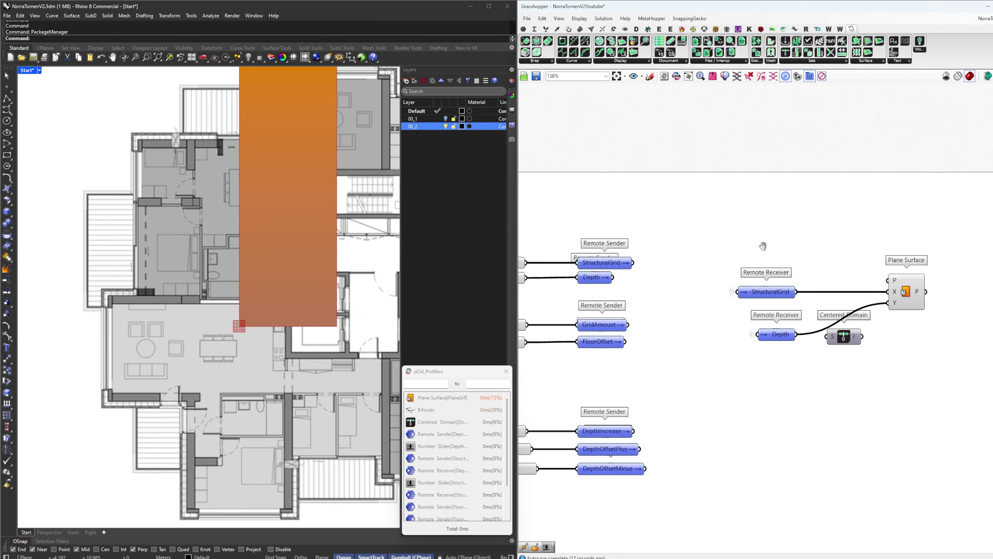
pyautogui.doubleClick(772, 237)
pyautogui.write('r')
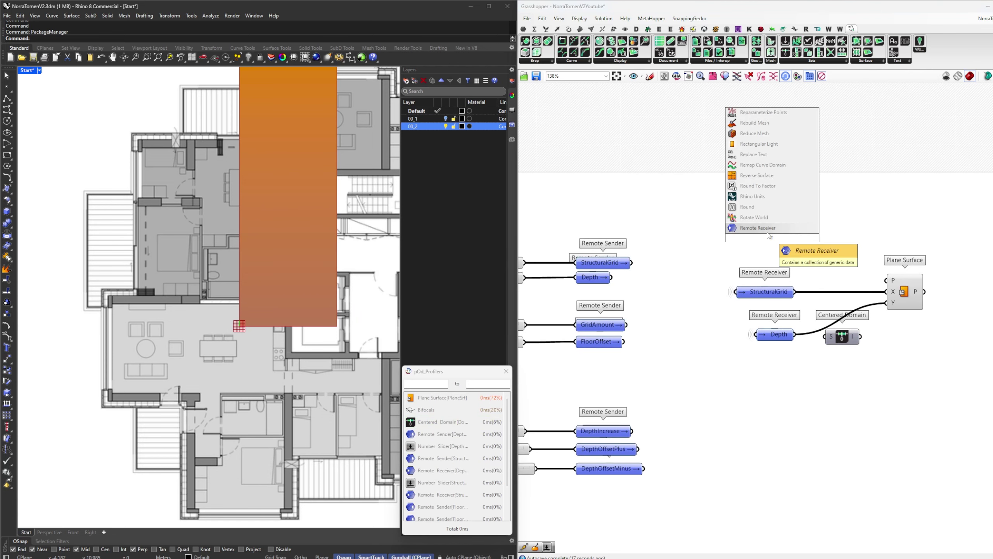
pyautogui.click(766, 231)
pyautogui.click(770, 238)
pyautogui.click(817, 225)
pyautogui.moveTo(817, 257); pyautogui.dragTo(757, 223)
pyautogui.press('Delete')
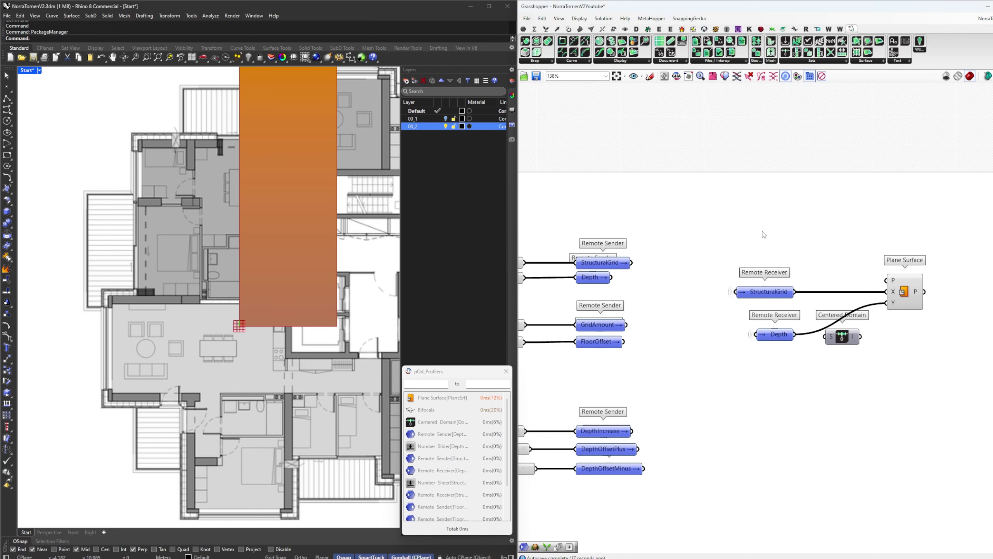
# Add a standalone Remote Receiver, assign it the FloorOffset key, and remove it from the canvas
pyautogui.doubleClick(764, 234)
pyautogui.write('r')
pyautogui.click(767, 232)
pyautogui.rightClick(763, 231)
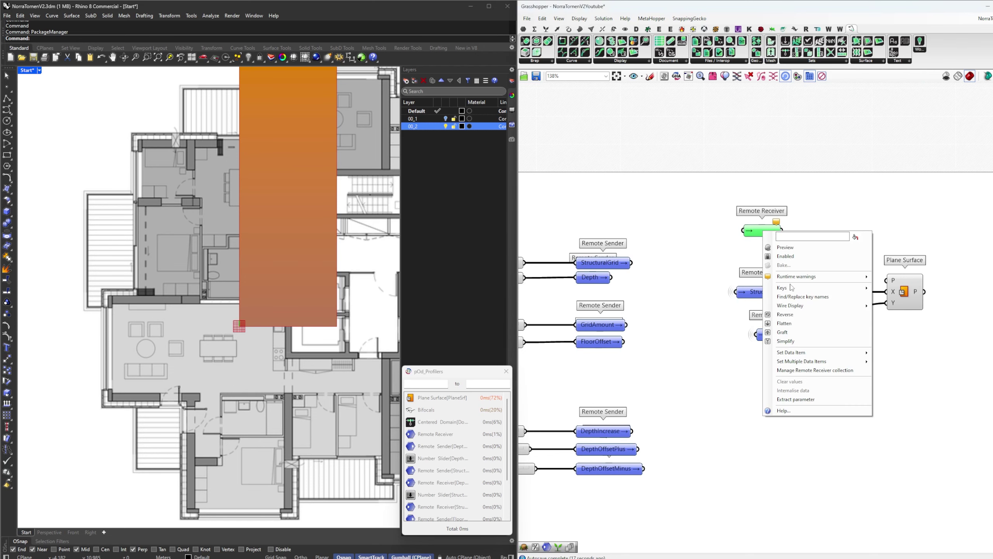
pyautogui.moveTo(790, 288)
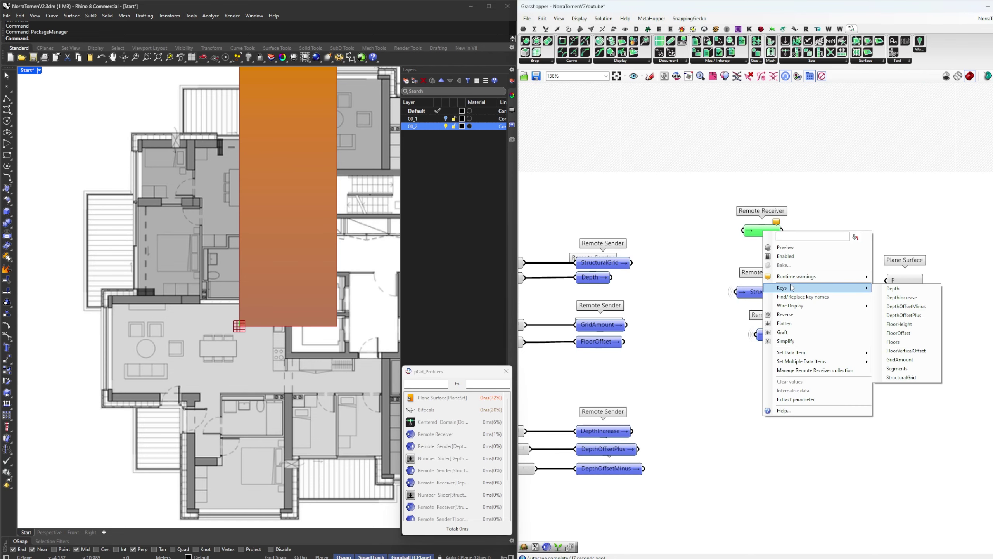
pyautogui.click(899, 333)
pyautogui.moveTo(526, 253); pyautogui.dragTo(659, 246, button='right')
pyautogui.moveTo(730, 307); pyautogui.dragTo(624, 307, button='right')
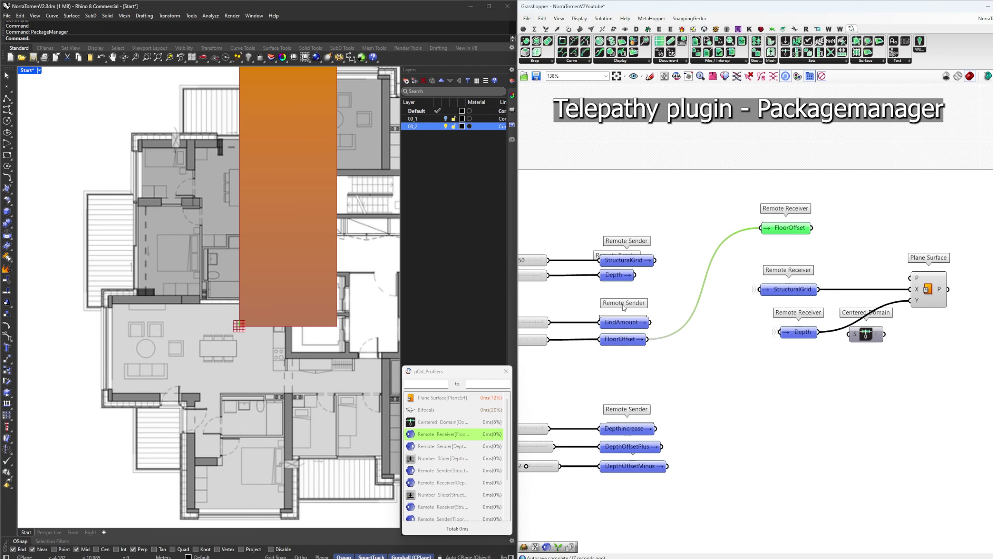
pyautogui.press('Delete')
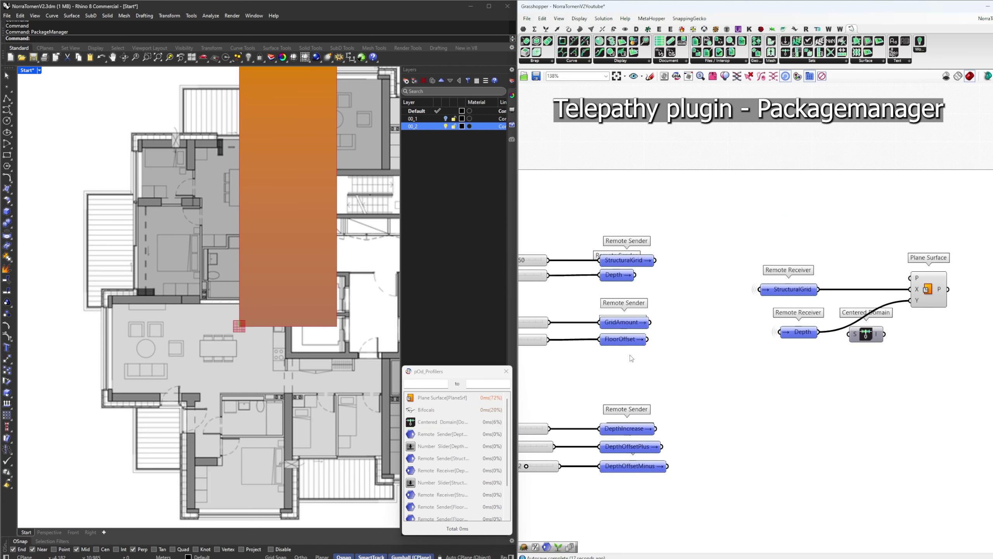
# Duplicate the Centered Domain and feed the StructuralGrid and Depth receivers into one Centered Domain each
pyautogui.scroll(3, 669, 328)
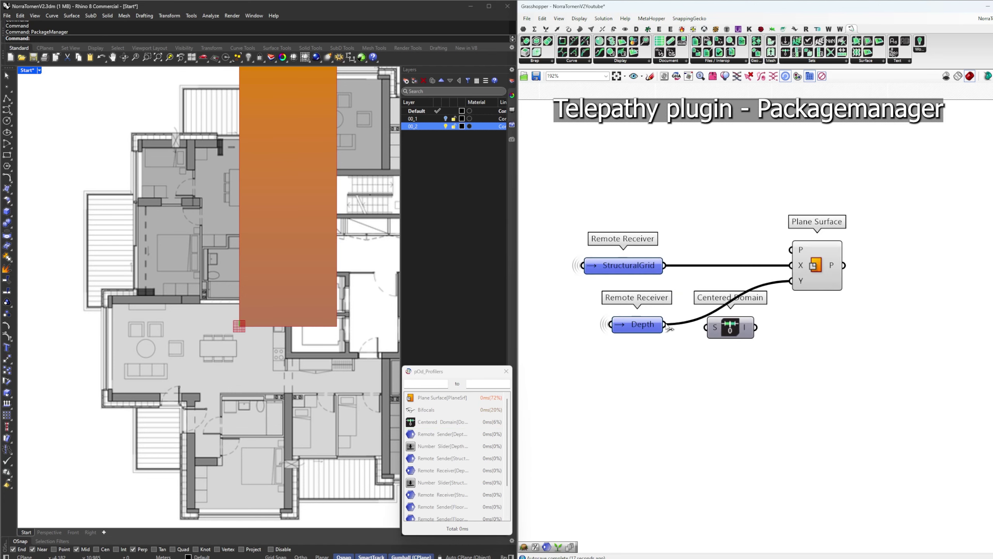
pyautogui.keyDown('alt'); pyautogui.moveTo(725, 332); pyautogui.dragTo(704, 268); pyautogui.keyUp('alt')
pyautogui.doubleClick(683, 267)
pyautogui.moveTo(701, 266); pyautogui.dragTo(687, 246)
pyautogui.press('Delete')
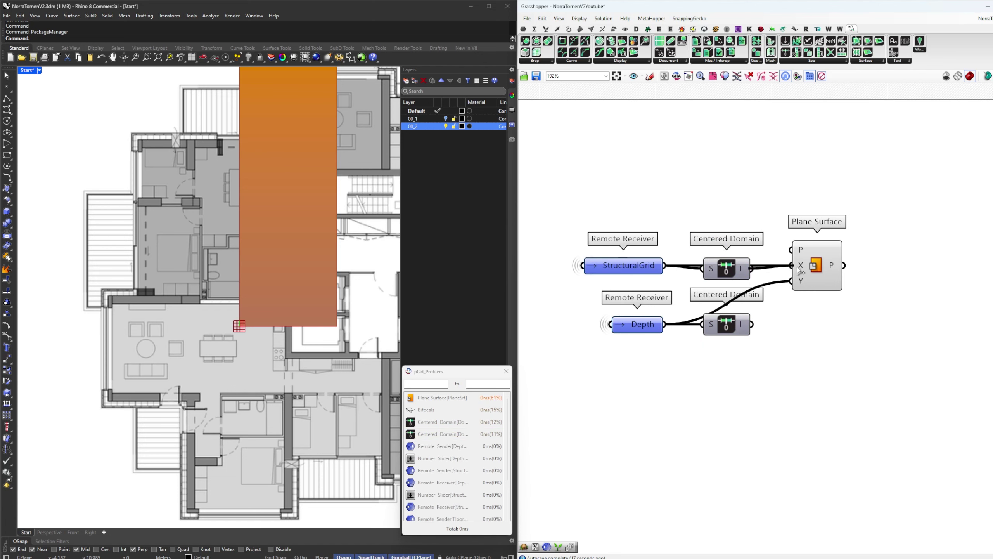
# Connect the StructuralGrid domain to the Plane Surface's X input and the Depth domain to its Y input
pyautogui.moveTo(797, 268); pyautogui.dragTo(796, 267)
pyautogui.moveTo(730, 270); pyautogui.dragTo(730, 267)
pyautogui.moveTo(752, 323); pyautogui.dragTo(823, 267)
pyautogui.scroll(-5, 161, 279)
pyautogui.moveTo(835, 273); pyautogui.dragTo(789, 284, button='right')
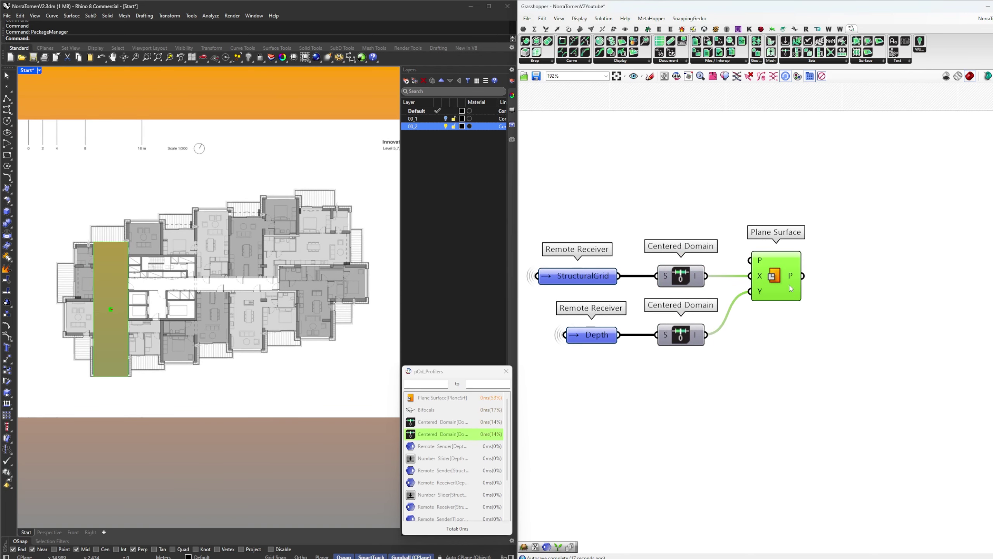
# Add a Move component and connect the Plane Surface output to its geometry input
pyautogui.doubleClick(856, 289)
pyautogui.write('move')
pyautogui.press('Return')
pyautogui.moveTo(802, 276); pyautogui.dragTo(830, 281)
pyautogui.scroll(-2, 959, 246)
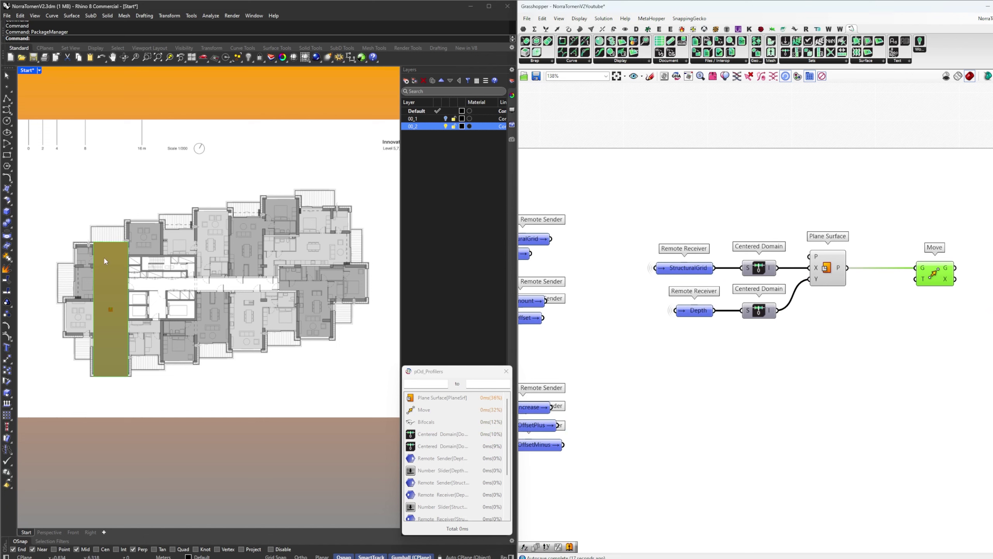
# Add a Remote Receiver below the Depth receiver and assign it the GridAmount key
pyautogui.doubleClick(799, 354)
pyautogui.click(771, 380)
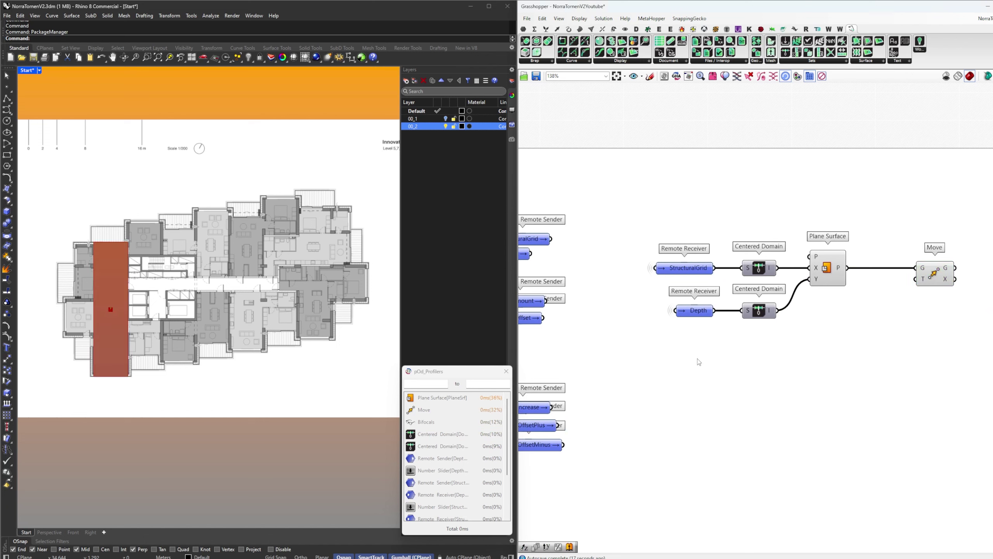
pyautogui.doubleClick(696, 358)
pyautogui.write('re')
pyautogui.press('Return')
pyautogui.rightClick(695, 359)
pyautogui.moveTo(762, 415)
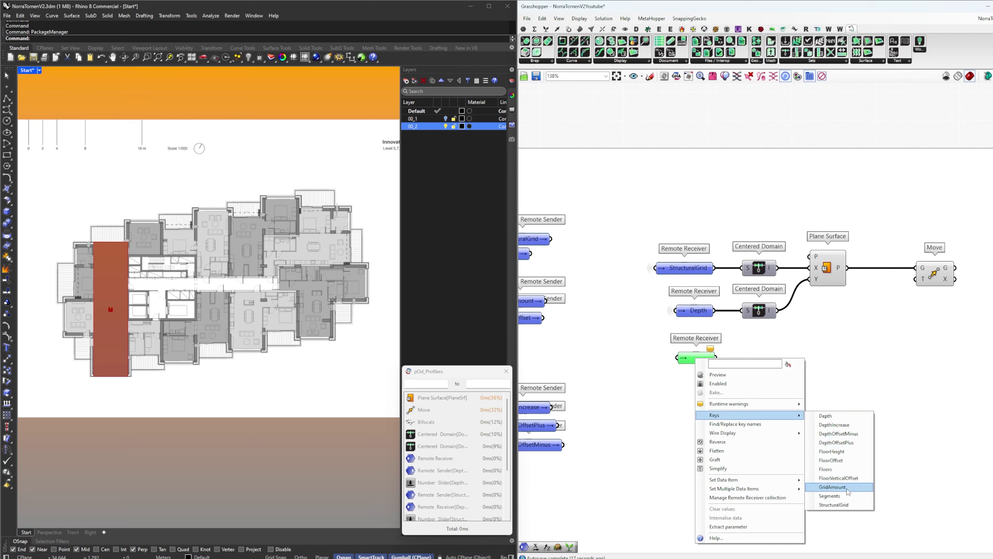
pyautogui.click(832, 487)
# Add a Series component next to the GridAmount receiver
pyautogui.click(799, 358)
pyautogui.doubleClick(799, 358)
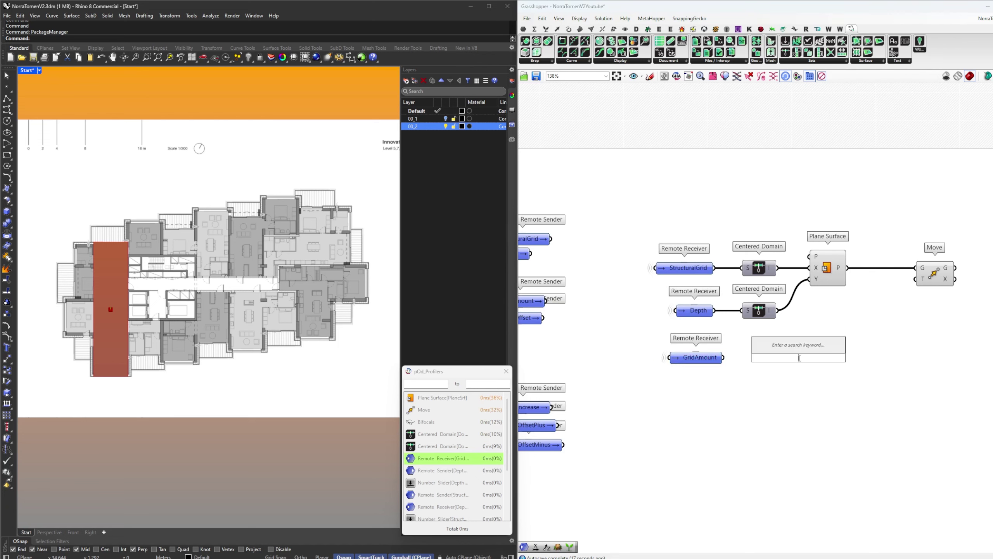
pyautogui.click(783, 388)
pyautogui.doubleClick(783, 366)
pyautogui.write('ser')
pyautogui.click(783, 358)
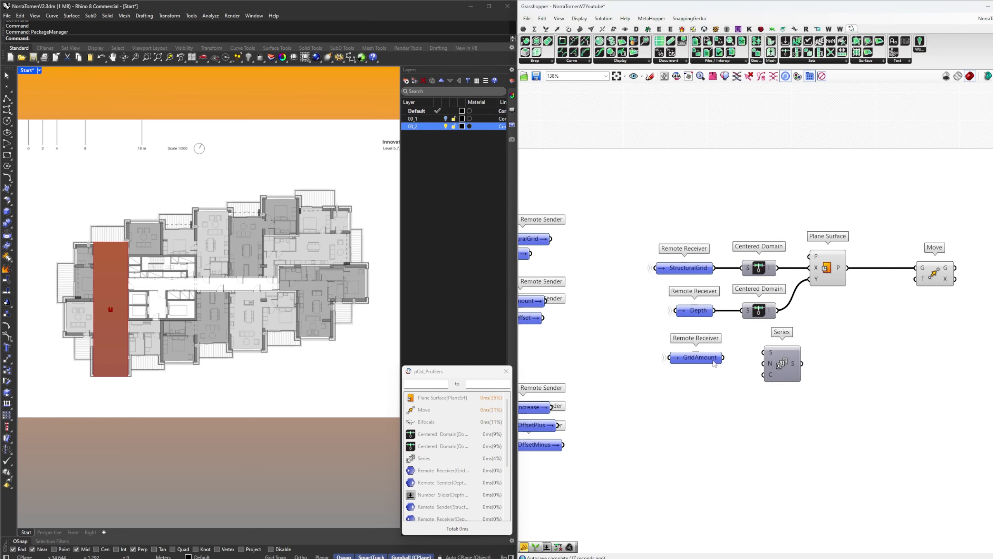
# Connect the GridAmount receiver to the Series count input and a copy of the StructuralGrid receiver to its step input
pyautogui.scroll(2, 711, 359)
pyautogui.moveTo(710, 359); pyautogui.dragTo(784, 380)
pyautogui.moveTo(799, 379); pyautogui.dragTo(801, 390)
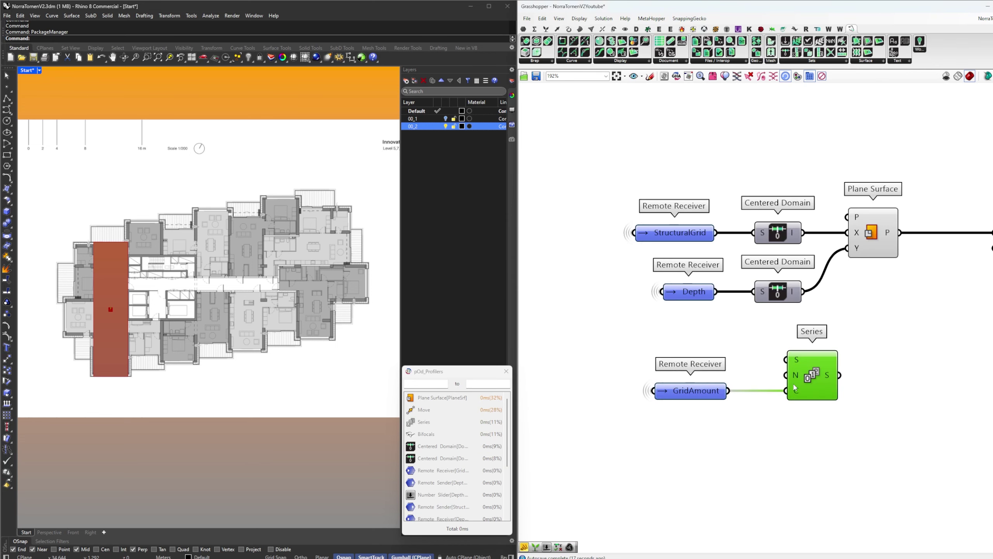
pyautogui.keyDown('alt'); pyautogui.moveTo(693, 234); pyautogui.dragTo(785, 375); pyautogui.keyUp('alt')
pyautogui.moveTo(891, 377); pyautogui.dragTo(787, 362, button='right')
# Add a Panel beside the Series component and connect the Series output to it
pyautogui.doubleClick(852, 369)
pyautogui.write('//')
pyautogui.press('Return')
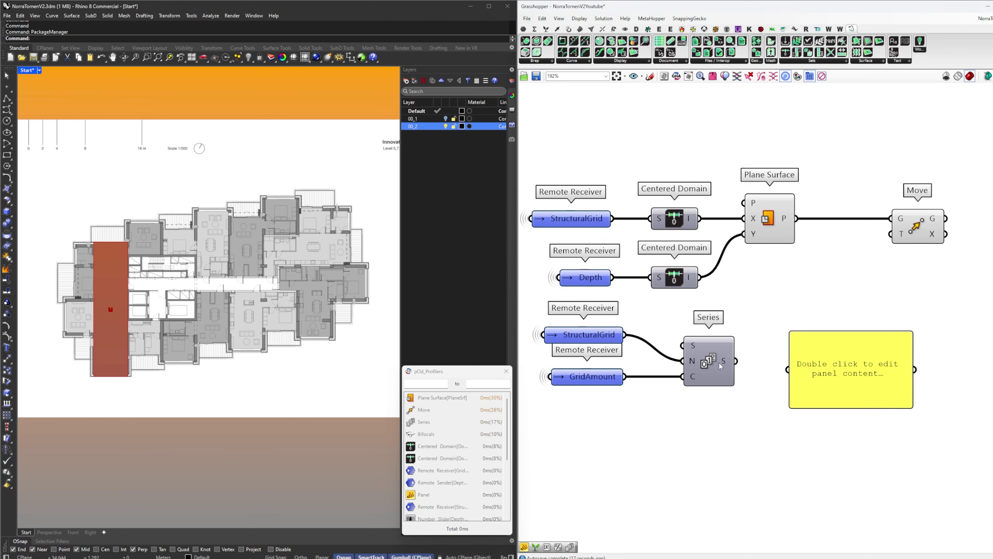
pyautogui.moveTo(735, 361); pyautogui.dragTo(814, 360)
pyautogui.moveTo(812, 346); pyautogui.dragTo(811, 329, button='right')
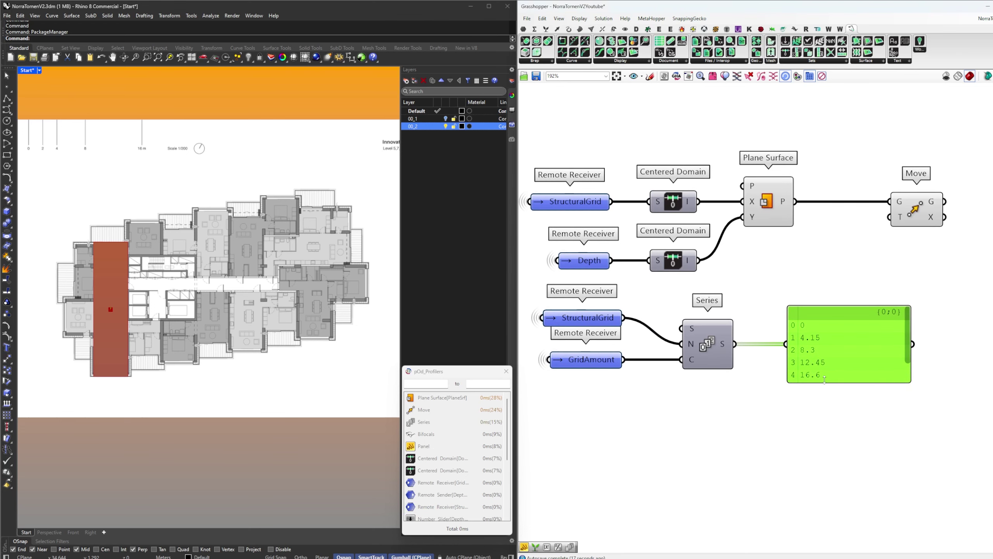
# Delete the Panel beside the Series component and add a Unit X component in its place, fed by the Series output
pyautogui.moveTo(825, 380); pyautogui.dragTo(826, 464)
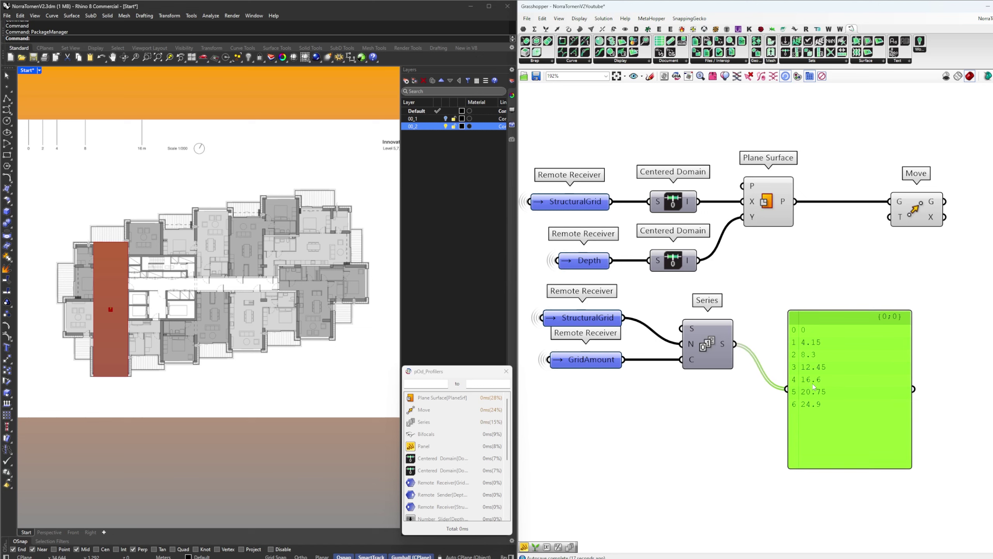
pyautogui.press('Delete')
pyautogui.doubleClick(804, 345)
pyautogui.write('x')
pyautogui.press('Return')
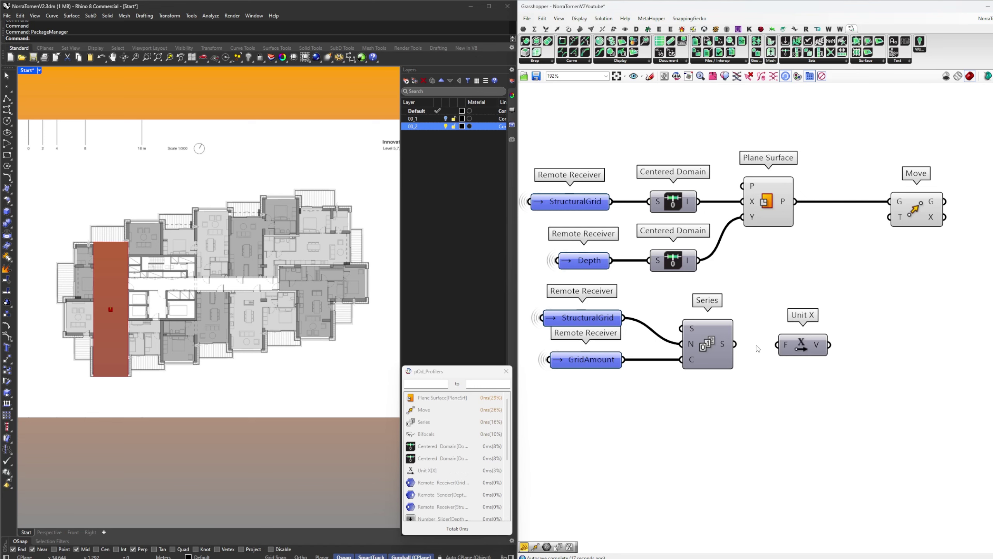
pyautogui.moveTo(765, 354); pyautogui.dragTo(777, 344)
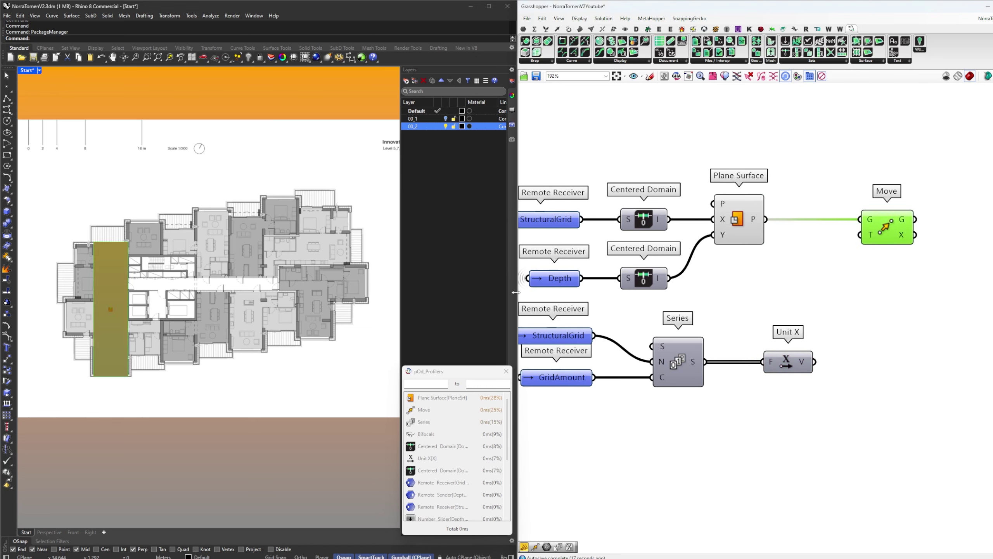
# Connect the Unit X vector output to the Move component's translation input
pyautogui.moveTo(834, 373); pyautogui.dragTo(772, 389, button='right')
pyautogui.click(796, 355)
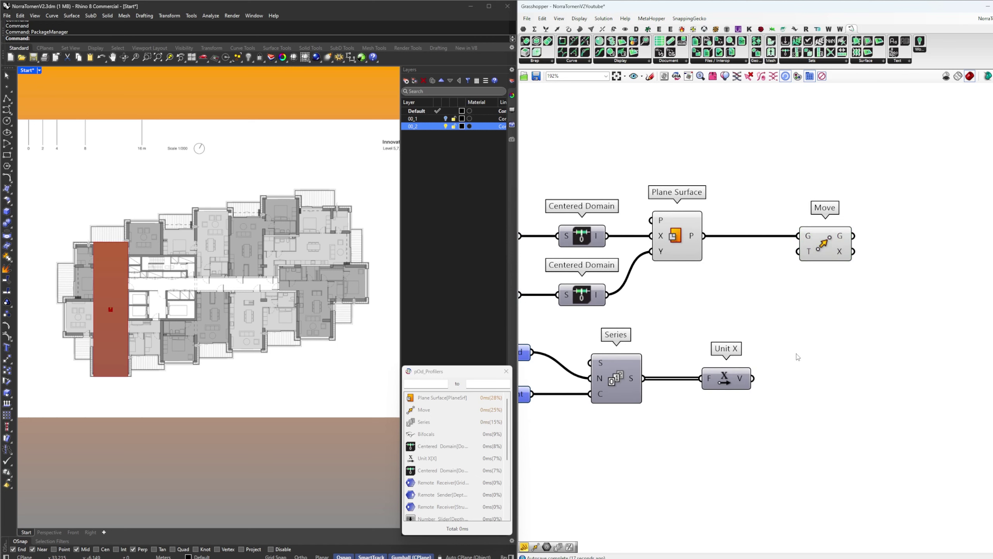
pyautogui.moveTo(758, 377); pyautogui.dragTo(801, 252)
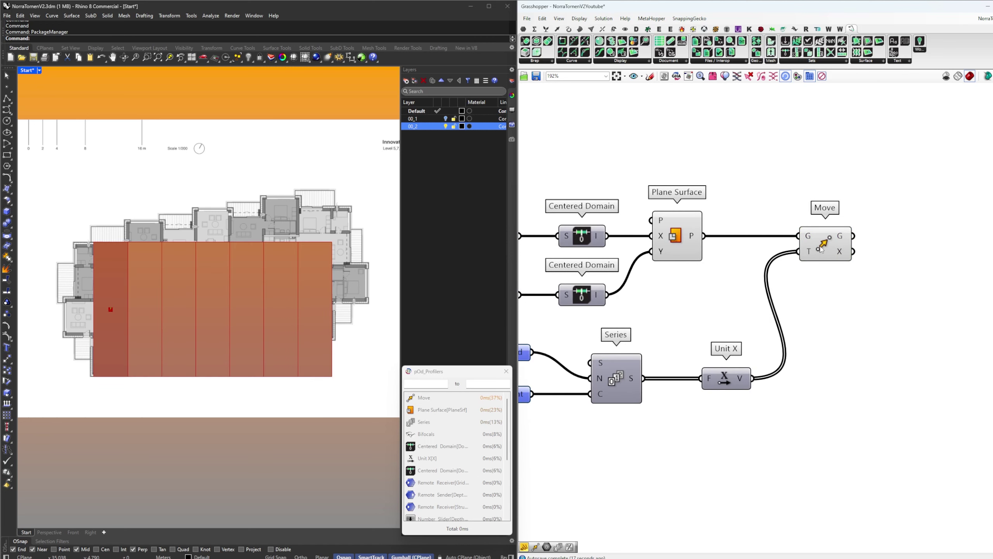
# Turn off the preview of the Plane Surface, Series and Unit X components and shift the Move component farther from them
pyautogui.scroll(-3, 838, 265)
pyautogui.moveTo(794, 366); pyautogui.dragTo(612, 174)
pyautogui.rightClick(612, 173)
pyautogui.click(624, 187)
pyautogui.click(632, 234)
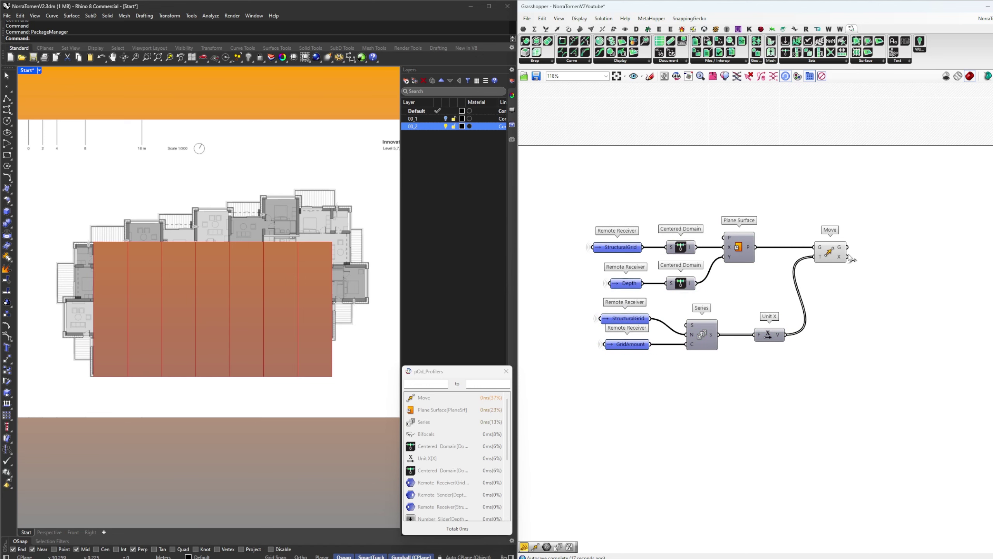
pyautogui.moveTo(838, 257); pyautogui.dragTo(879, 257)
pyautogui.click(862, 289)
# Examine in the Rhino floor plan how far the facade bays project beyond the repeated surfaces
pyautogui.scroll(5, 149, 235)
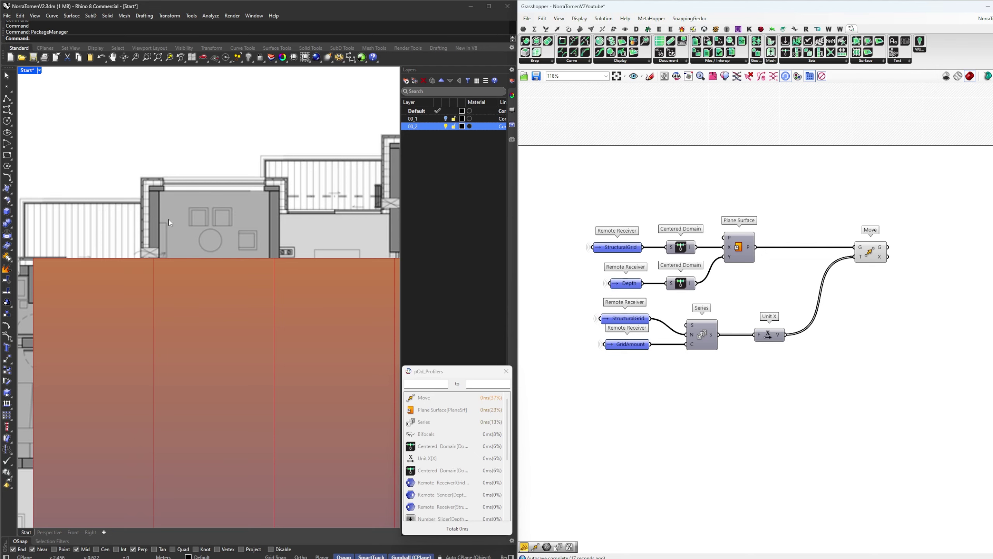
pyautogui.moveTo(294, 257); pyautogui.dragTo(223, 276, button='right')
pyautogui.scroll(-3, 225, 231)
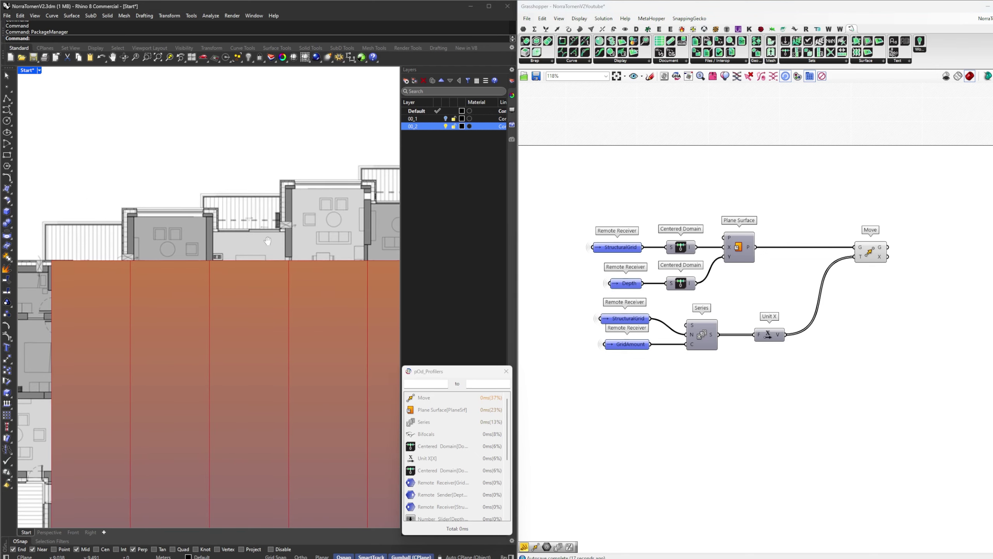
pyautogui.scroll(-3, 328, 241)
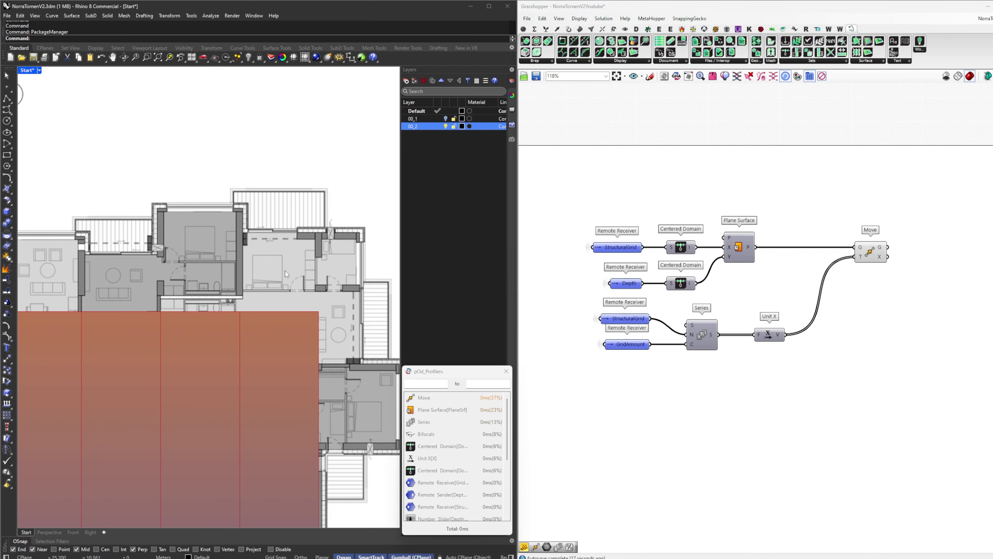
pyautogui.scroll(-3, 825, 291)
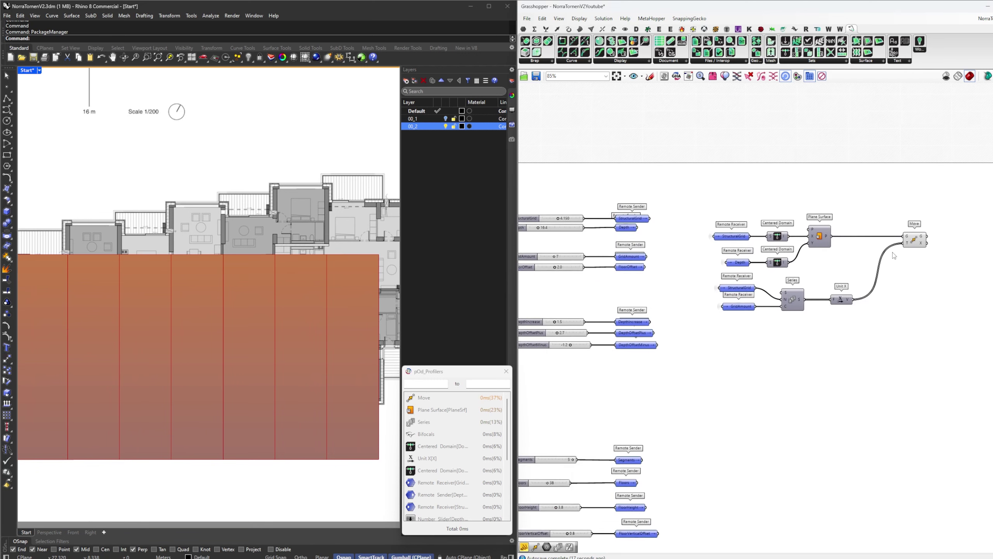
# Shift the whole surface, Series and Move component chain farther away from the Remote Senders
pyautogui.moveTo(990, 347); pyautogui.dragTo(751, 222)
pyautogui.moveTo(963, 335); pyautogui.dragTo(737, 208)
pyautogui.moveTo(743, 282); pyautogui.dragTo(795, 282)
# Create a Remote Receiver from the DepthIncrease sender and place it away from the sender column
pyautogui.click(656, 299)
pyautogui.moveTo(655, 299); pyautogui.dragTo(780, 294, button='right')
pyautogui.scroll(3, 869, 253)
pyautogui.click(775, 313)
pyautogui.doubleClick(775, 313)
pyautogui.click(800, 301)
pyautogui.moveTo(800, 315); pyautogui.dragTo(900, 314)
# Create a DepthOffsetPlus Remote Receiver and place it with the DepthIncrease receiver below the existing StructuralGrid and GridAmount receivers
pyautogui.doubleClick(776, 332)
pyautogui.moveTo(844, 344); pyautogui.dragTo(677, 329, button='right')
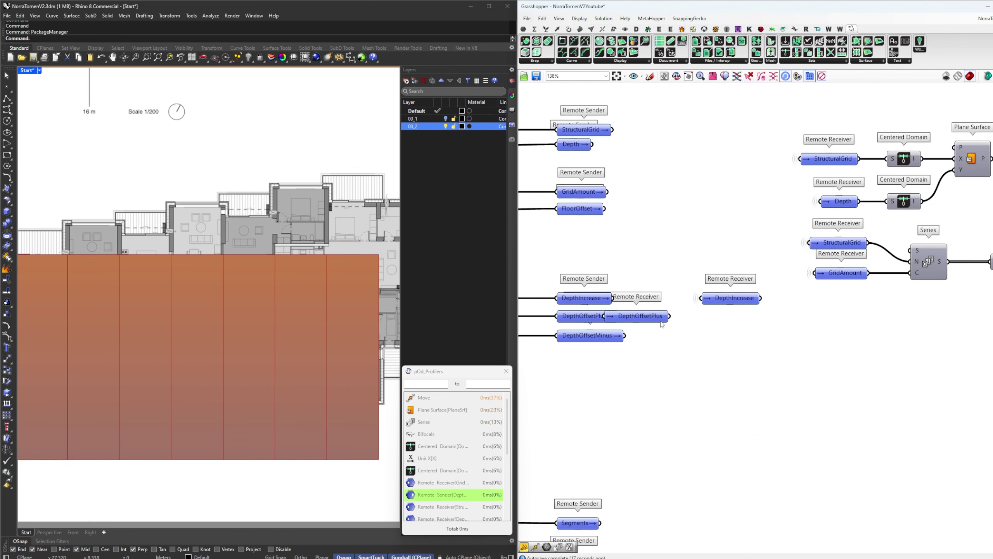
pyautogui.moveTo(657, 323); pyautogui.dragTo(833, 324)
pyautogui.keyDown('shift'); pyautogui.click(732, 298); pyautogui.keyUp('shift')
pyautogui.moveTo(834, 339); pyautogui.dragTo(834, 394)
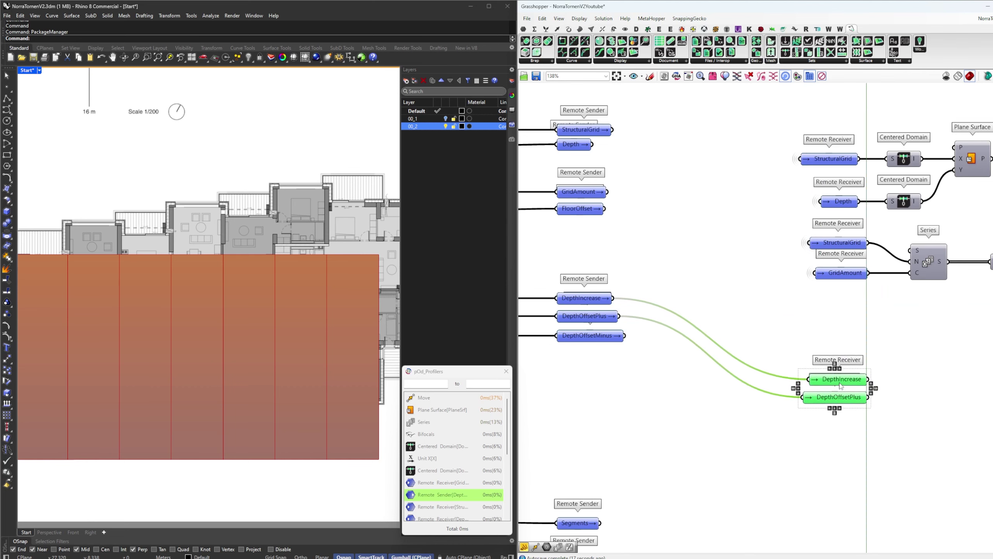
pyautogui.click(866, 316)
# Create another GridAmount Remote Receiver and place it between the Series inputs and the DepthIncrease receiver
pyautogui.moveTo(652, 218); pyautogui.dragTo(793, 258, button='right')
pyautogui.doubleClick(724, 229)
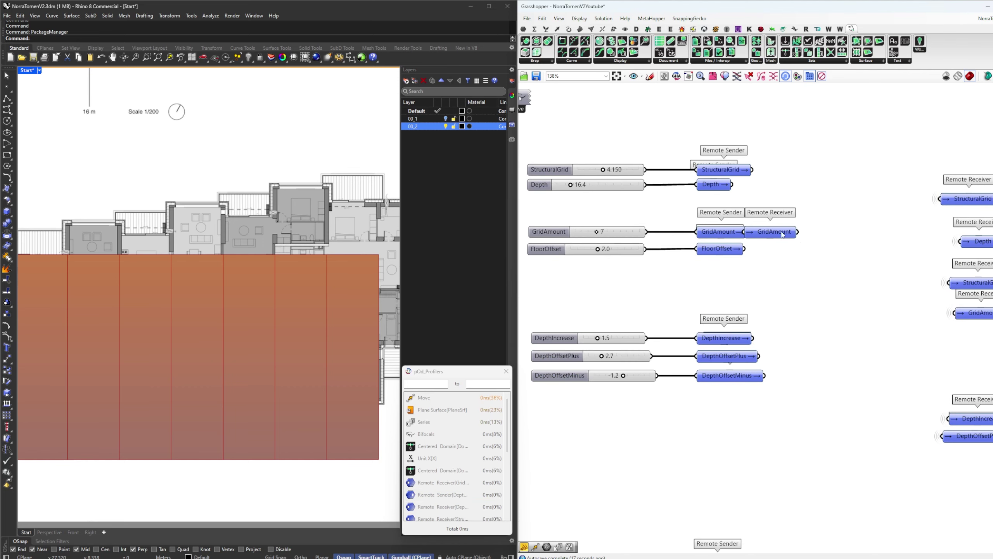
pyautogui.moveTo(779, 233); pyautogui.dragTo(964, 357)
pyautogui.moveTo(964, 358); pyautogui.dragTo(694, 232, button='right')
pyautogui.moveTo(795, 334); pyautogui.dragTo(709, 346)
pyautogui.click(728, 368)
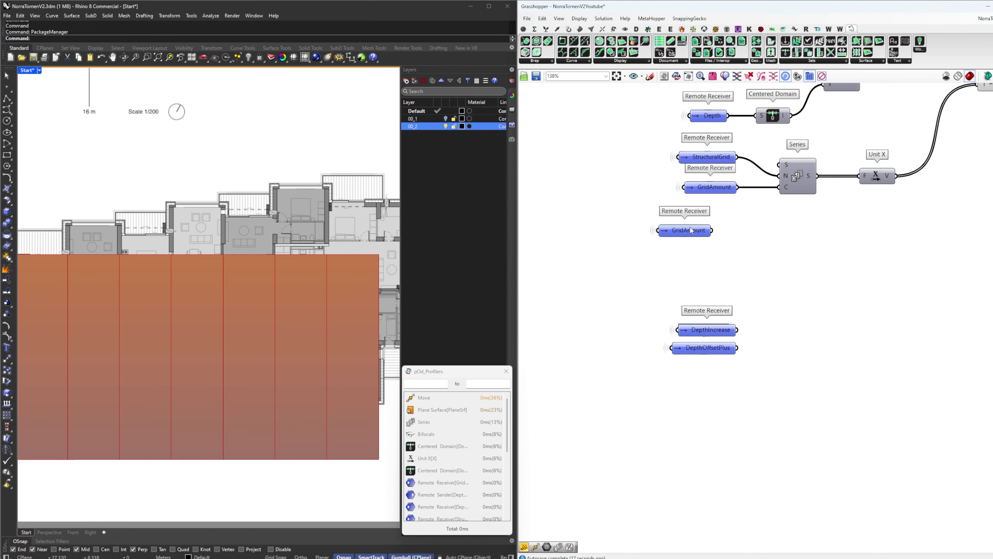
pyautogui.moveTo(691, 230); pyautogui.dragTo(716, 265)
pyautogui.click(780, 277)
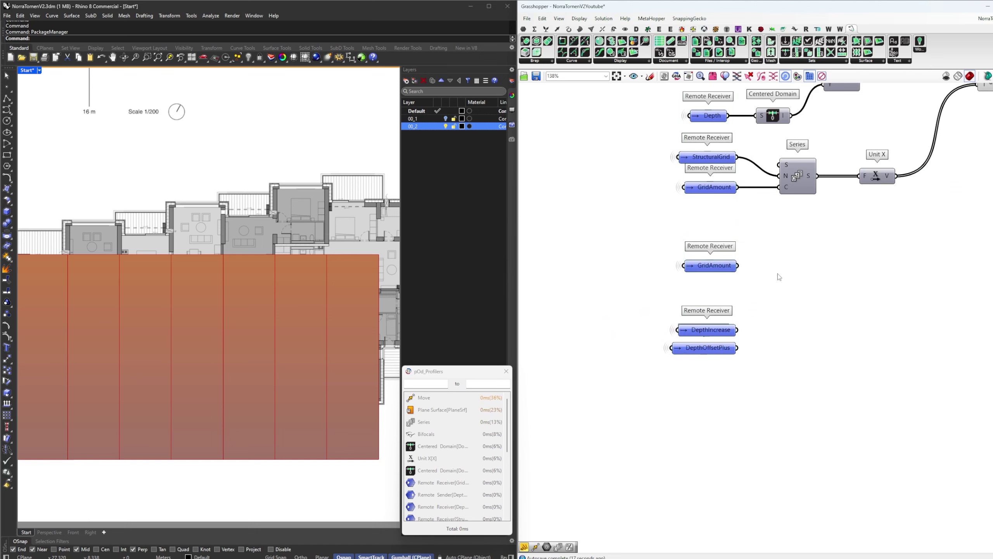
# Add a Division component and connect the new GridAmount receiver to its A input
pyautogui.doubleClick(776, 278)
pyautogui.write('division')
pyautogui.press('Return')
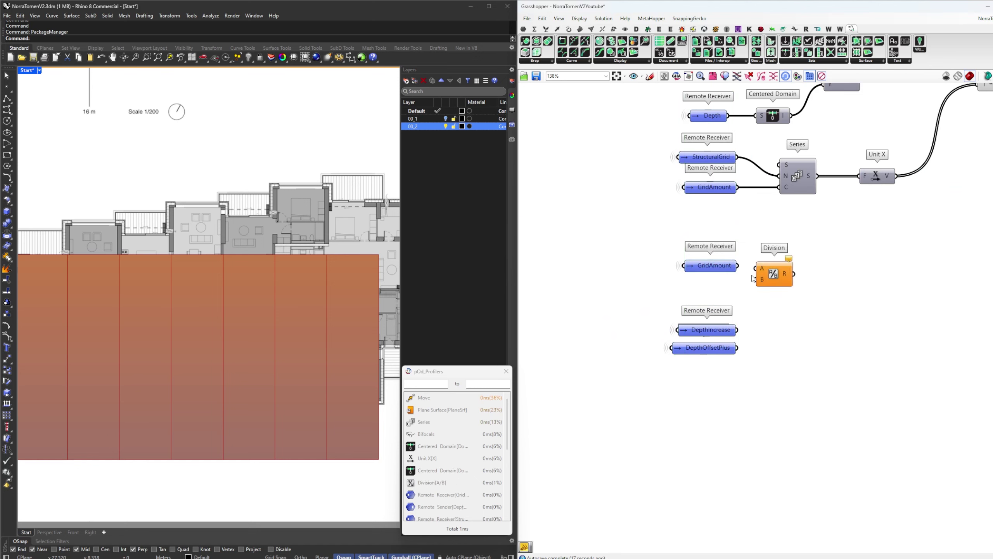
pyautogui.scroll(2, 719, 264)
pyautogui.moveTo(744, 267); pyautogui.dragTo(770, 271)
# Add a Panel containing 2 and connect it to the Division component's B input
pyautogui.doubleClick(721, 296)
pyautogui.write('//2')
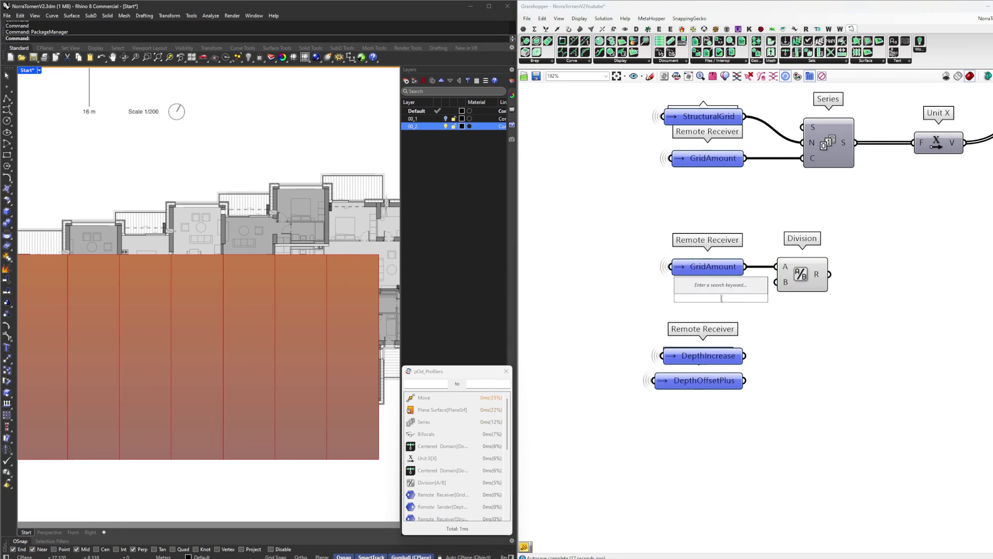
pyautogui.press('Return')
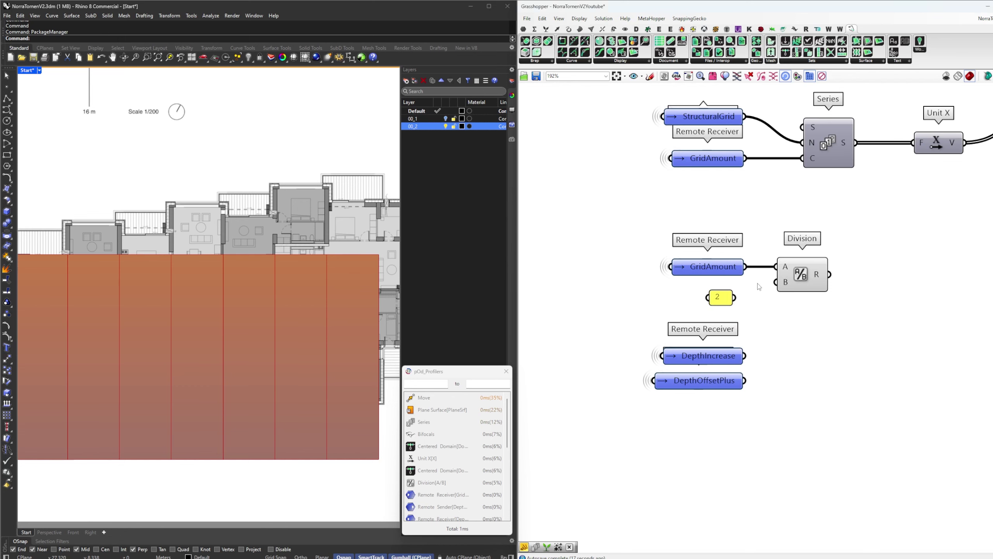
pyautogui.moveTo(730, 304); pyautogui.dragTo(733, 298)
# Add a Round component fed by the Division result and align it below the Unit X component
pyautogui.moveTo(816, 295); pyautogui.dragTo(699, 289, button='right')
pyautogui.doubleClick(740, 287)
pyautogui.write('round')
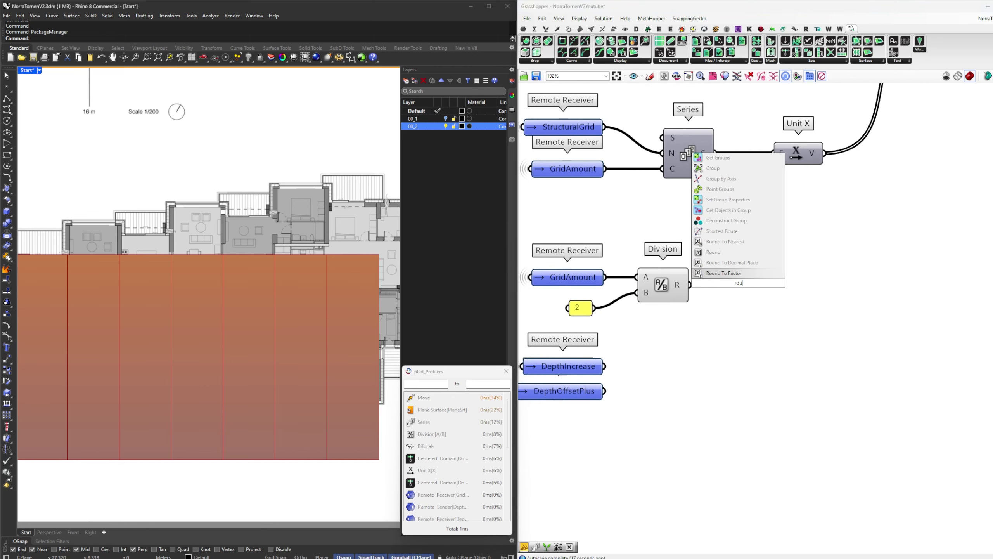
pyautogui.press('Return')
pyautogui.moveTo(690, 284); pyautogui.dragTo(712, 283)
pyautogui.moveTo(756, 277); pyautogui.dragTo(818, 297)
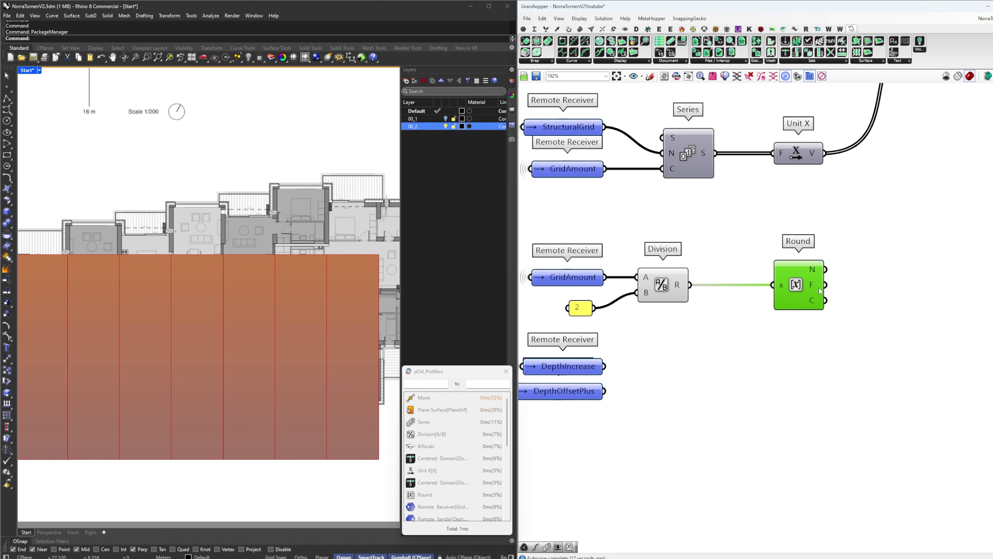
# Add a second Series component next to the Round component
pyautogui.moveTo(952, 272); pyautogui.dragTo(820, 278, button='right')
pyautogui.doubleClick(820, 279)
pyautogui.write('series')
pyautogui.press('Return')
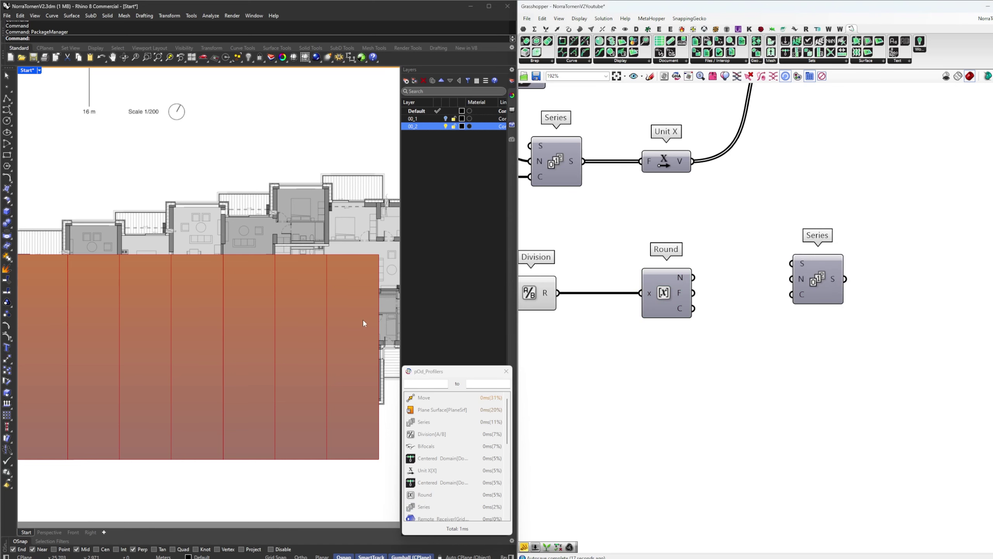
pyautogui.scroll(-1, 364, 320)
pyautogui.click(98, 282)
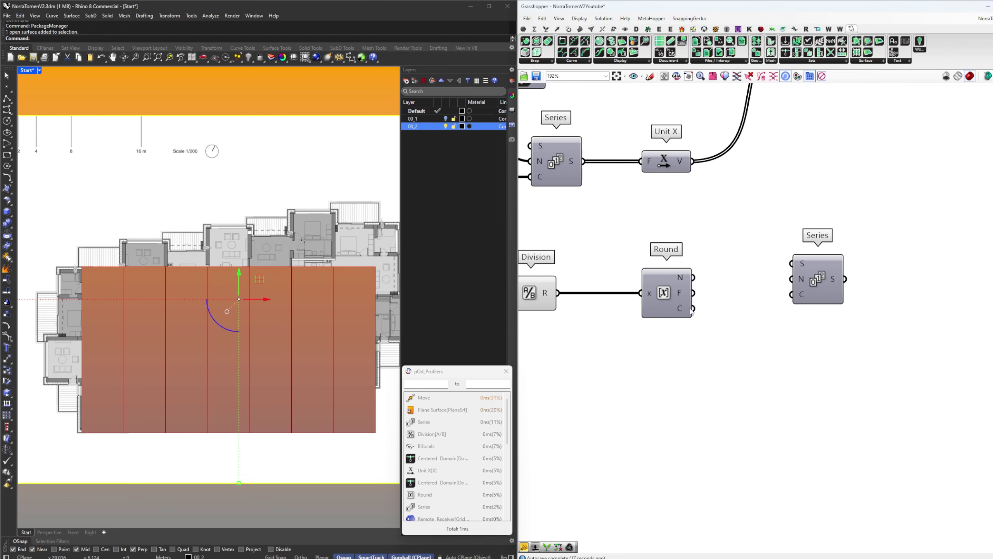
# Connect Round's ceiling output to the new Series count, and its floor output to the count of a Series copy placed below
pyautogui.moveTo(693, 308); pyautogui.dragTo(808, 373)
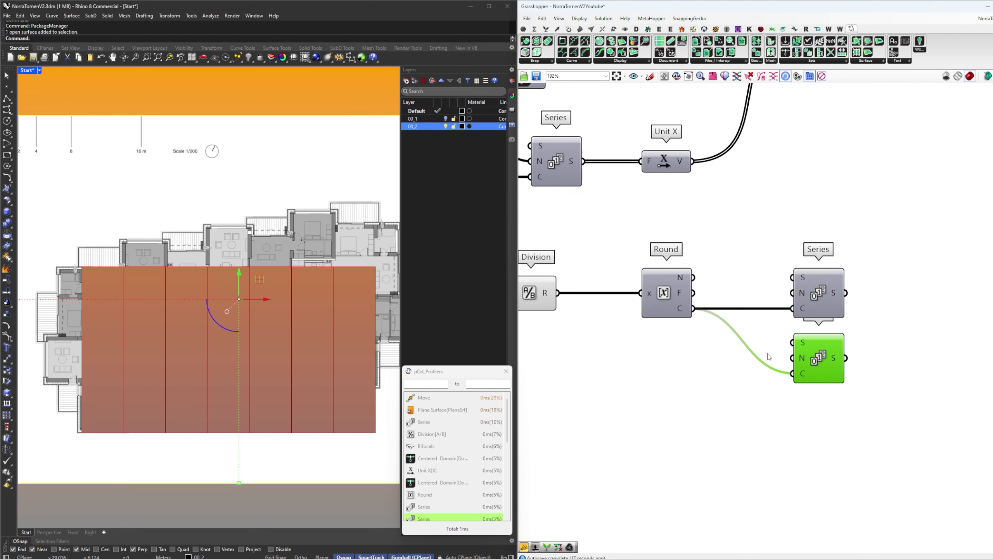
pyautogui.moveTo(692, 292); pyautogui.dragTo(803, 391)
pyautogui.click(759, 401)
# Move the DepthIncrease receiver below the Round component and connect it to the step inputs of both new Series components
pyautogui.scroll(-3, 734, 396)
pyautogui.moveTo(597, 416); pyautogui.dragTo(711, 390, button='right')
pyautogui.scroll(2, 669, 377)
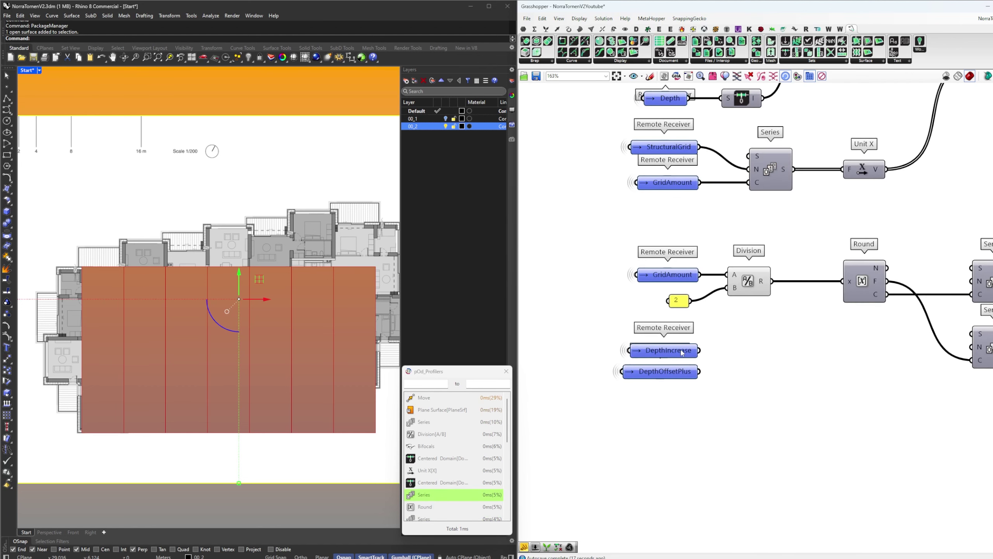
pyautogui.moveTo(681, 352); pyautogui.dragTo(873, 350)
pyautogui.moveTo(881, 347); pyautogui.dragTo(790, 355, button='right')
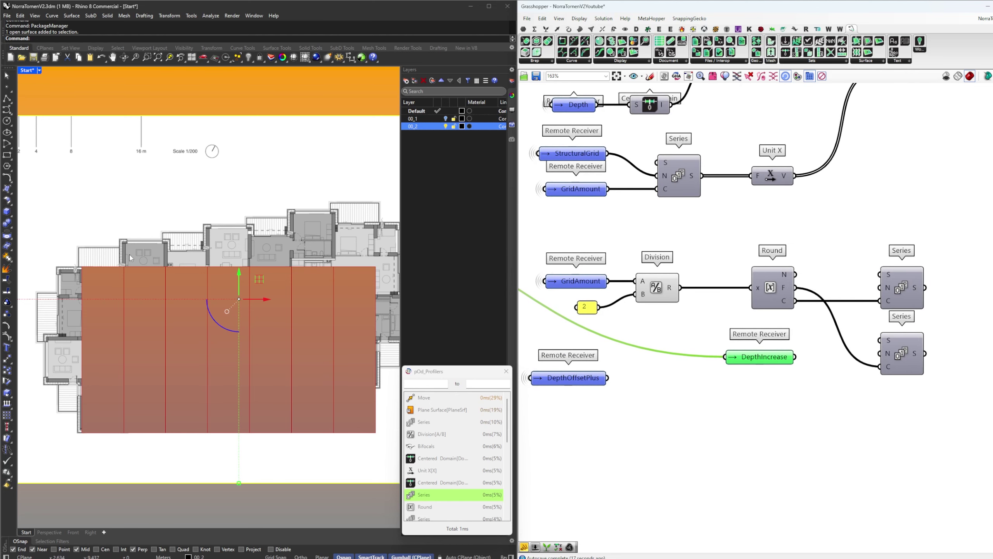
pyautogui.click(815, 386)
pyautogui.moveTo(796, 357); pyautogui.dragTo(880, 288)
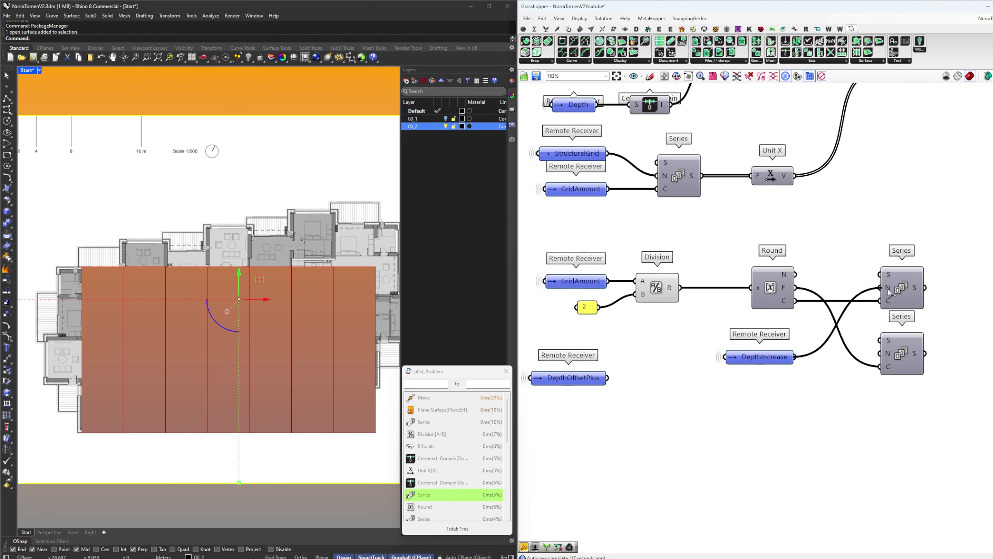
pyautogui.moveTo(796, 357); pyautogui.dragTo(879, 353)
# Place the DepthOffsetPlus receiver under DepthIncrease and connect it to the start input of the lower Series component
pyautogui.moveTo(573, 378); pyautogui.dragTo(760, 400)
pyautogui.click(907, 358)
pyautogui.moveTo(908, 358); pyautogui.dragTo(908, 361)
pyautogui.click(927, 415)
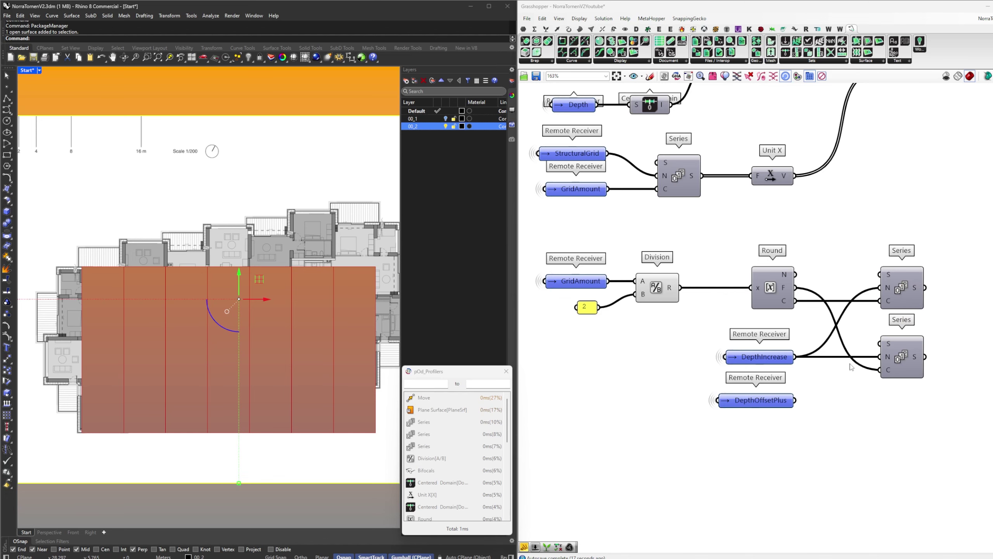
pyautogui.moveTo(793, 400); pyautogui.dragTo(900, 349)
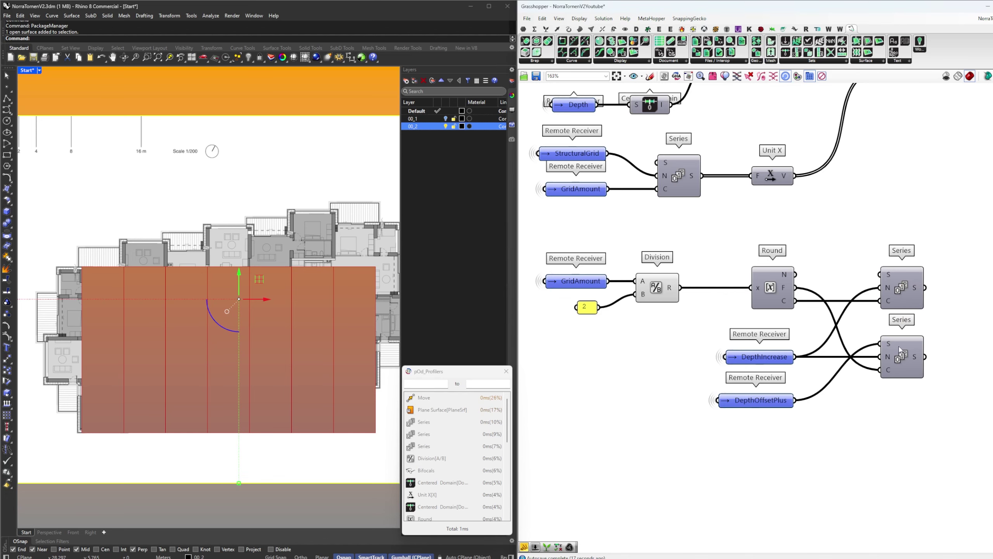
# Check the DepthOffsetPlus source slider and the values output by the two new Series components
pyautogui.doubleClick(773, 401)
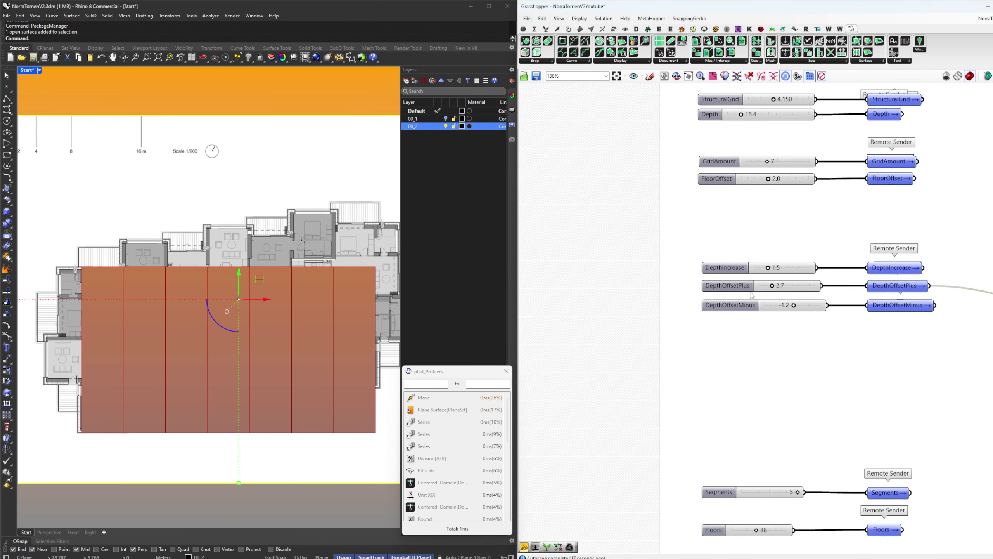
pyautogui.moveTo(904, 331); pyautogui.dragTo(717, 337, button='right')
pyautogui.scroll(4, 702, 304)
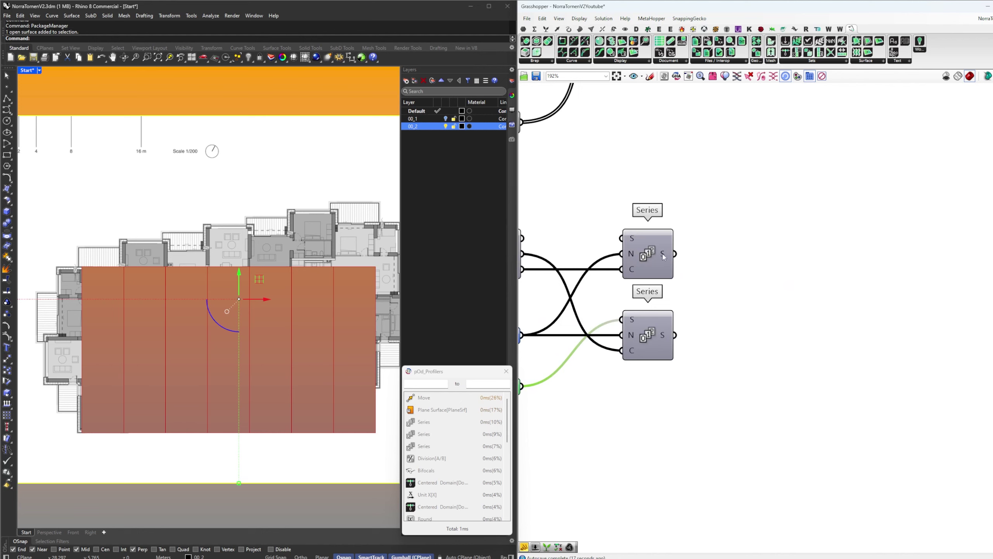
pyautogui.moveTo(666, 333)
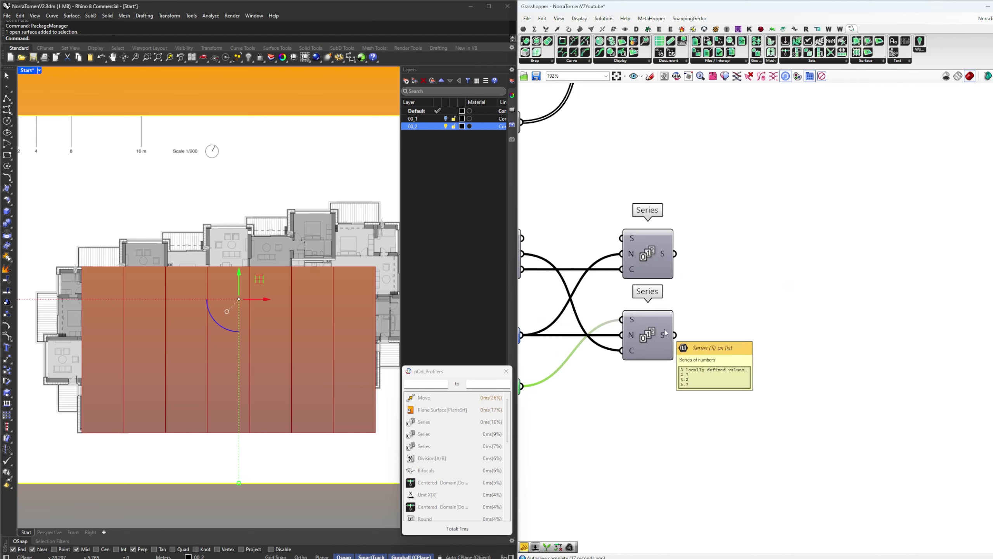
# Add a Weave component and connect the upper Series to its 0 input and the lower Series to its 1 input
pyautogui.doubleClick(740, 264)
pyautogui.write('weave')
pyautogui.press('Return')
pyautogui.moveTo(674, 253); pyautogui.dragTo(768, 256)
pyautogui.moveTo(675, 335); pyautogui.dragTo(746, 274)
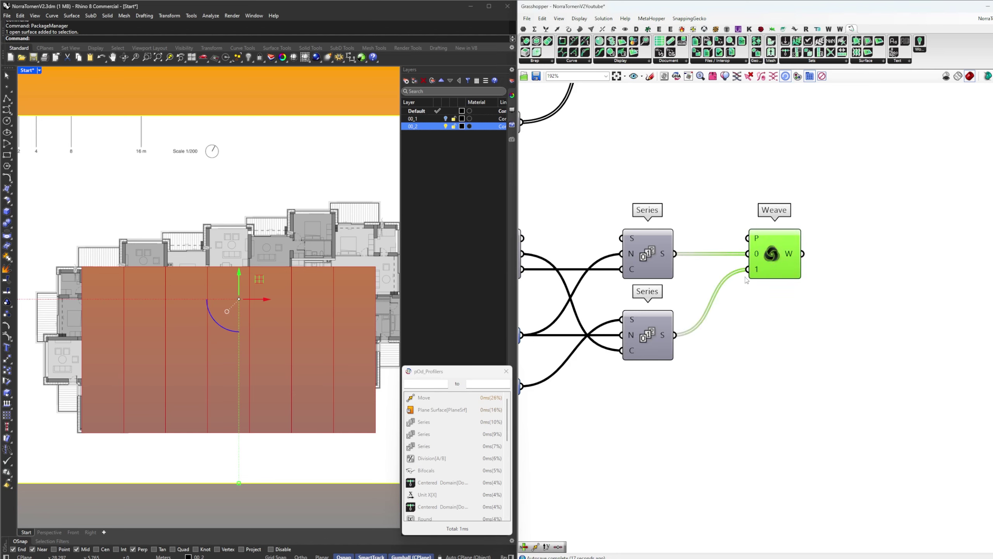
# Inspect the Weave pattern input and the outputs of the two Series components feeding it
pyautogui.click(745, 280)
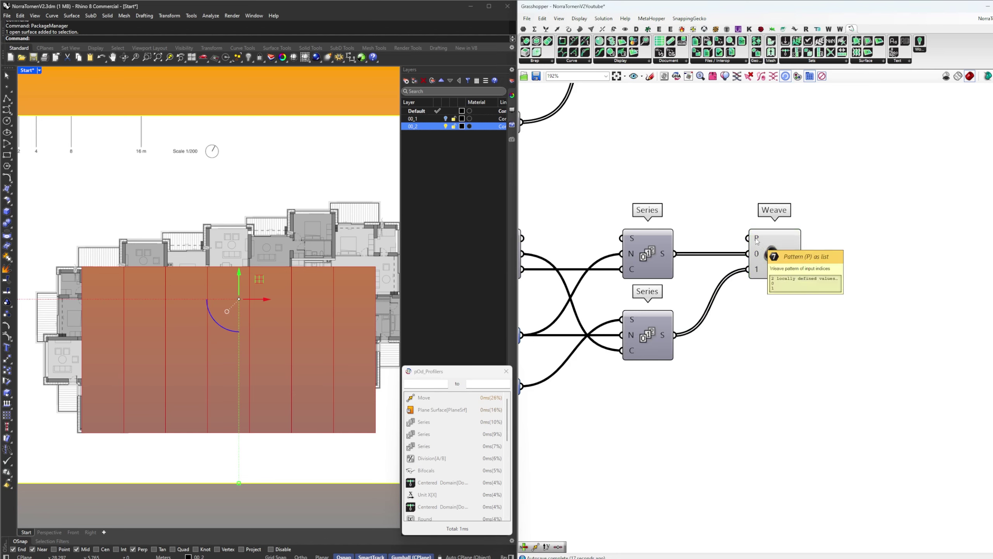
pyautogui.click(663, 258)
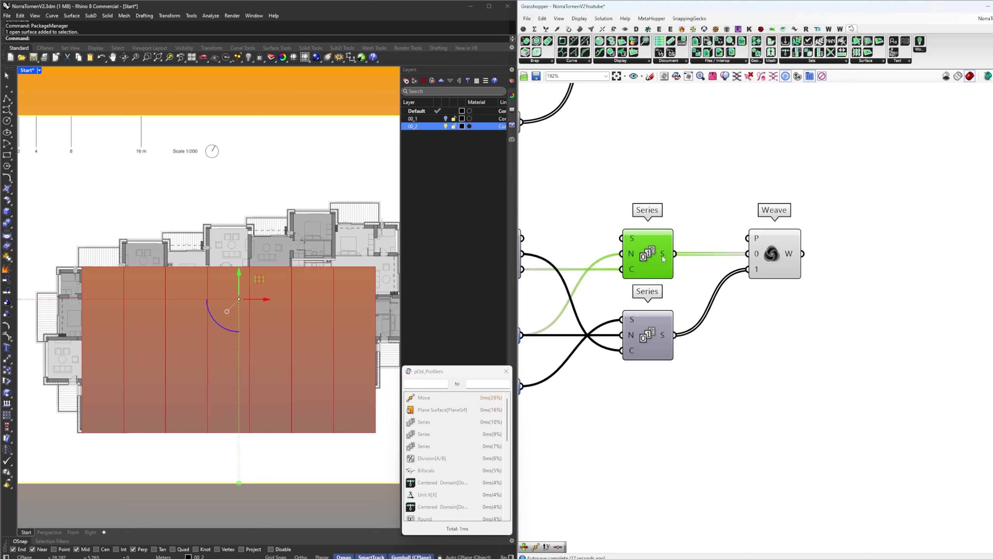
pyautogui.click(656, 354)
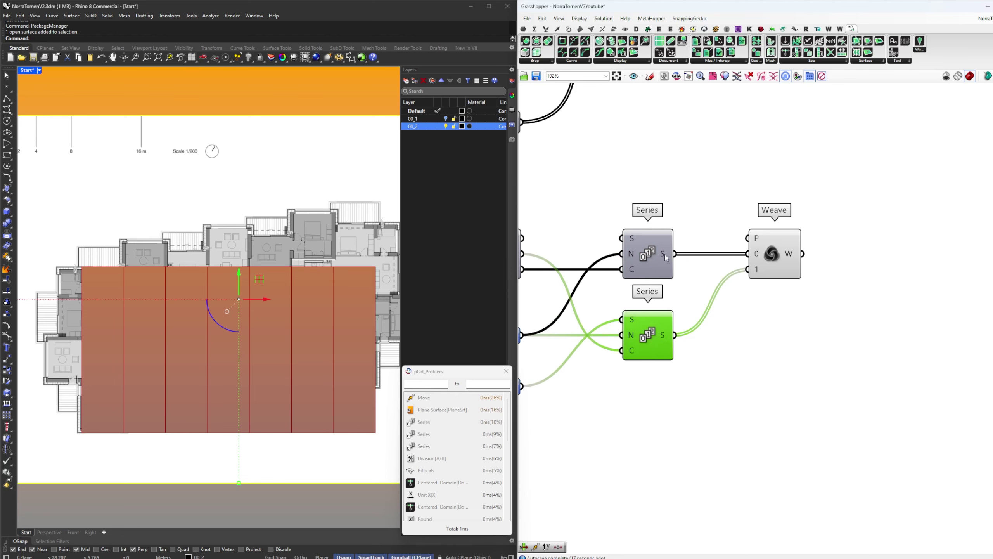
# Check the list of values output by the Weave component
pyautogui.click(713, 326)
pyautogui.moveTo(712, 325); pyautogui.dragTo(660, 352, button='right')
pyautogui.click(710, 286)
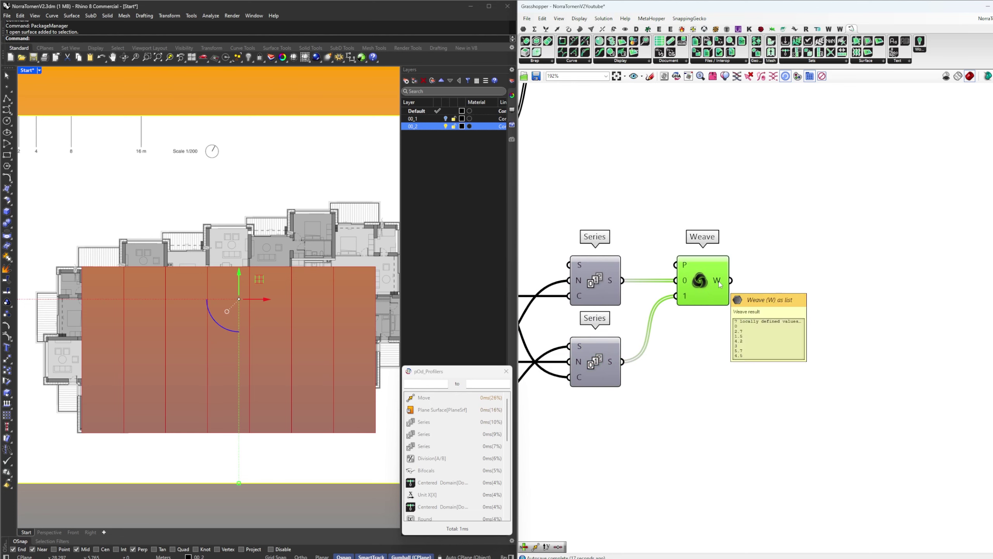
pyautogui.scroll(-3, 719, 281)
pyautogui.moveTo(719, 280); pyautogui.dragTo(736, 335, button='right')
pyautogui.click(690, 176)
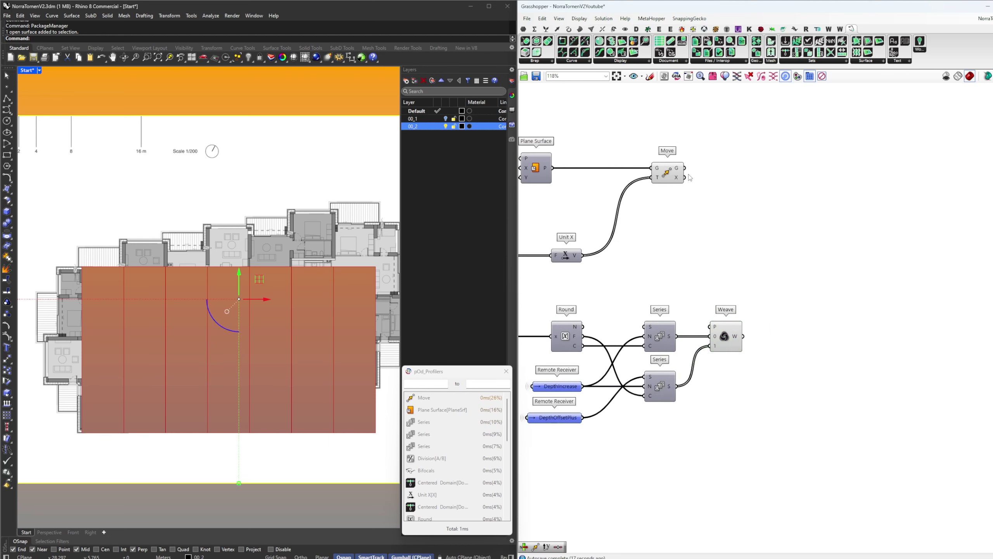
# Add a second Move component and connect the first Move's geometry output to its geometry input
pyautogui.moveTo(669, 173); pyautogui.dragTo(824, 272)
pyautogui.click(823, 289)
pyautogui.doubleClick(824, 291)
pyautogui.write('move')
pyautogui.press('Return')
# Add a Unit Y component, feed it the Weave output and connect its vector to the second Move's T input
pyautogui.doubleClick(795, 318)
pyautogui.write('y')
pyautogui.press('Return')
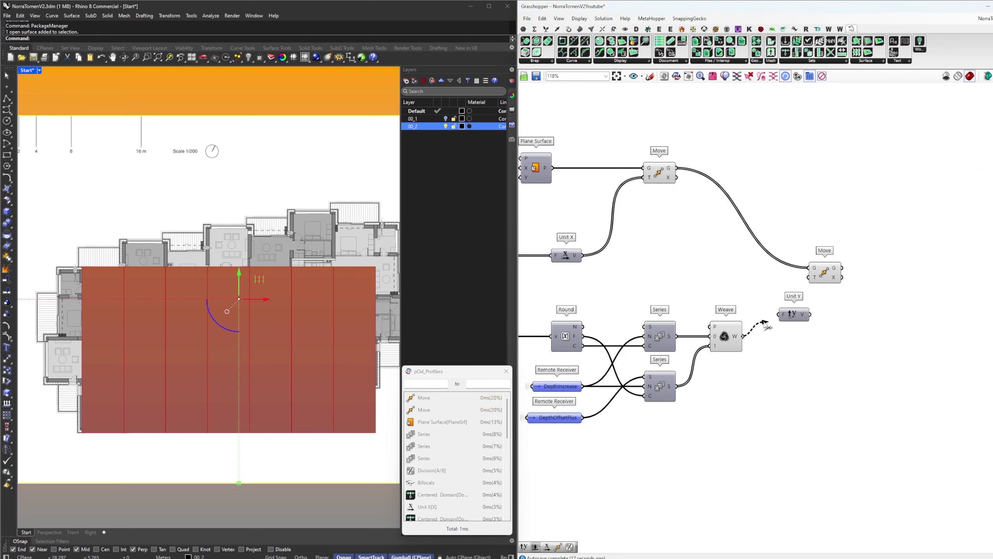
pyautogui.moveTo(744, 336); pyautogui.dragTo(810, 277)
pyautogui.scroll(-3, 808, 305)
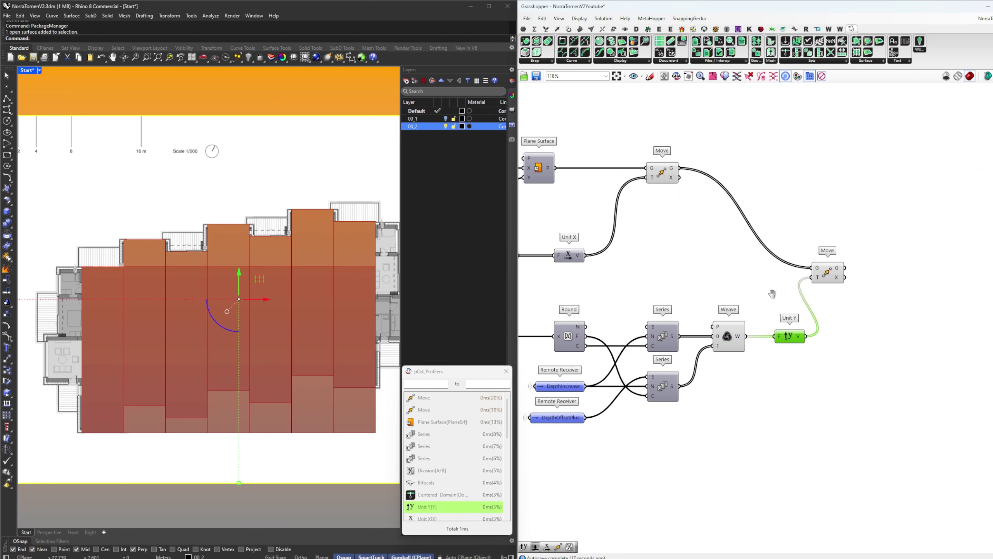
# Turn off the preview of the first Move component, then compare the staggered bays with the floor plan
pyautogui.moveTo(762, 341); pyautogui.dragTo(619, 195)
pyautogui.rightClick(643, 160)
pyautogui.click(651, 172)
pyautogui.scroll(-5, 210, 282)
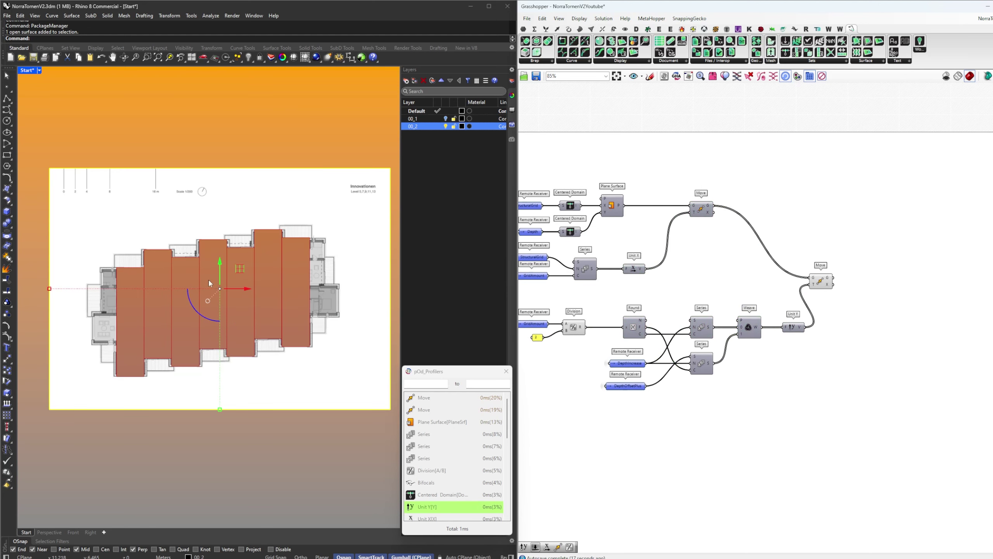
pyautogui.click(326, 152)
pyautogui.scroll(-3, 710, 255)
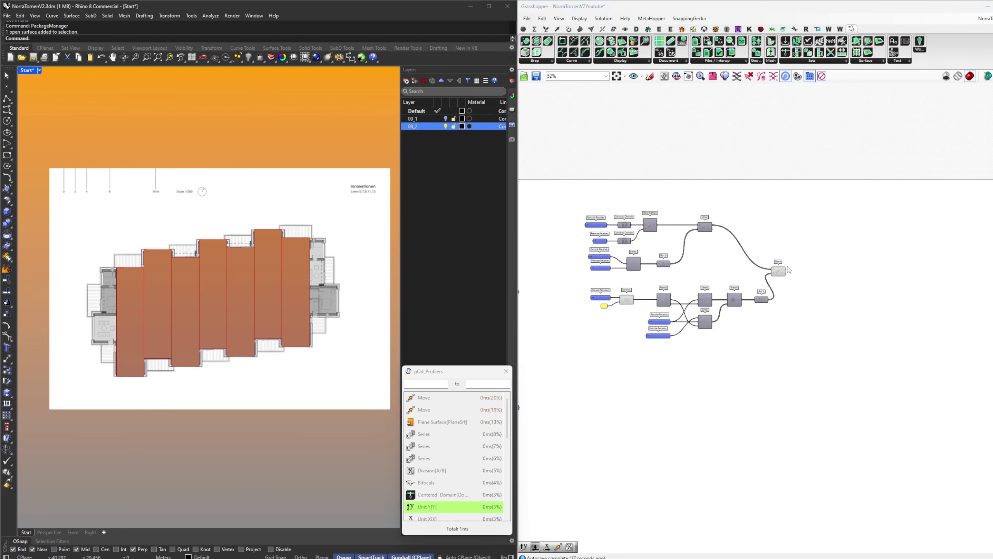
# Align the second Move with the first and shift the whole bay definition slightly away from the input sliders
pyautogui.click(805, 229)
pyautogui.moveTo(865, 358); pyautogui.dragTo(567, 199)
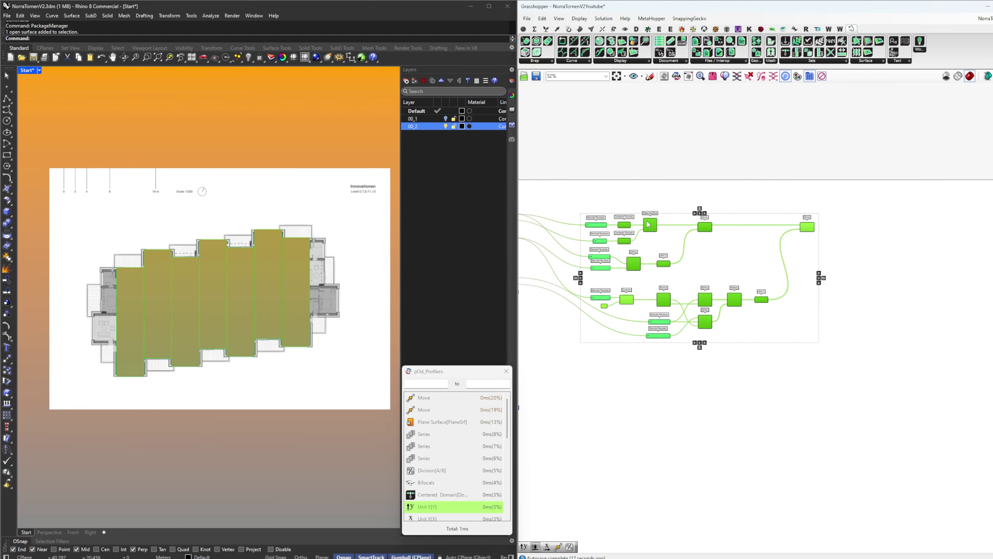
pyautogui.moveTo(649, 225); pyautogui.dragTo(676, 224)
pyautogui.click(687, 189)
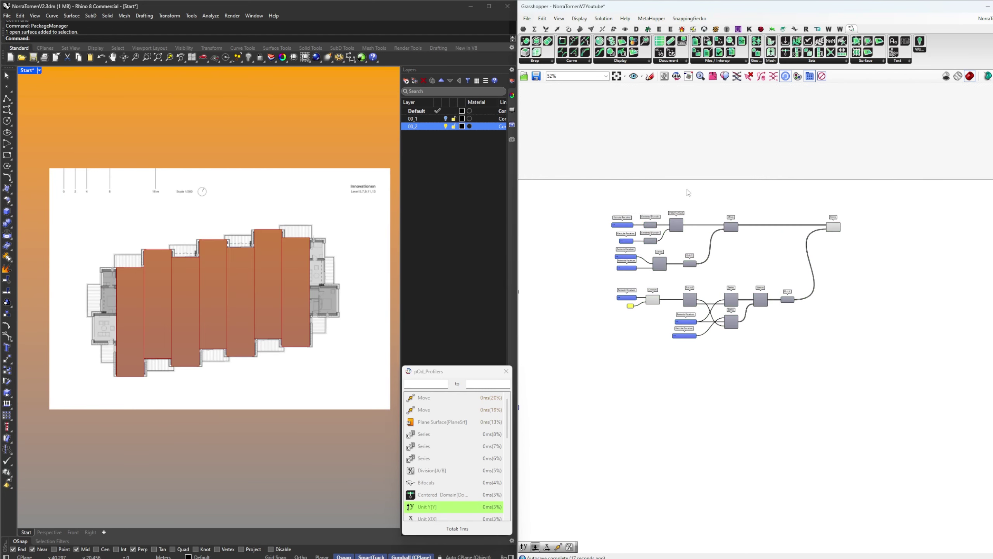
# Show layer 00_1 instead of 00_2 and examine how the bay outlines alternate between the level plans
pyautogui.click(445, 126)
pyautogui.click(445, 118)
pyautogui.scroll(-8, 219, 239)
pyautogui.moveTo(219, 239); pyautogui.dragTo(369, 239, button='right')
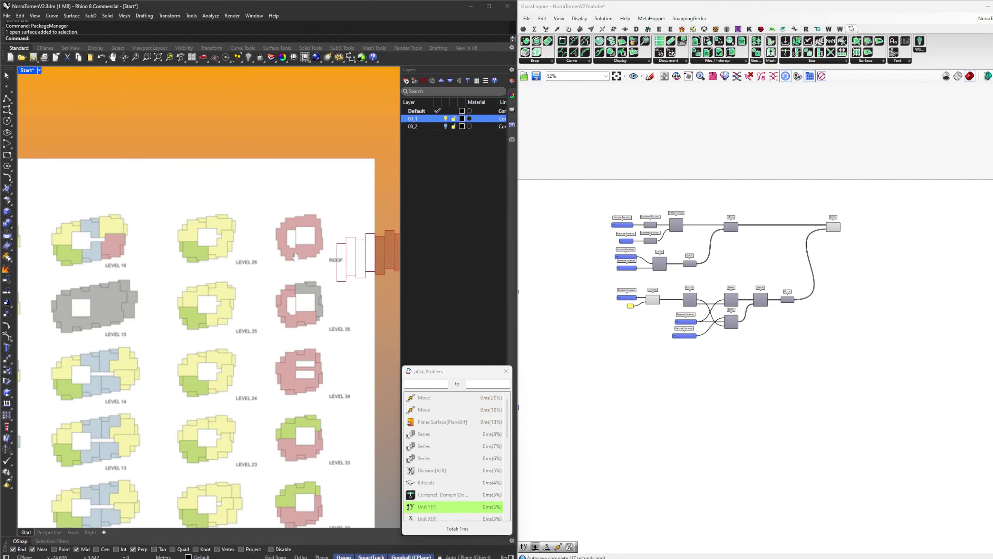
pyautogui.moveTo(39, 214); pyautogui.dragTo(170, 212, button='right')
pyautogui.scroll(4, 170, 212)
pyautogui.scroll(2, 170, 209)
pyautogui.moveTo(80, 196); pyautogui.dragTo(339, 317)
pyautogui.moveTo(296, 317); pyautogui.dragTo(280, 252, button='right')
pyautogui.moveTo(33, 265); pyautogui.dragTo(313, 377)
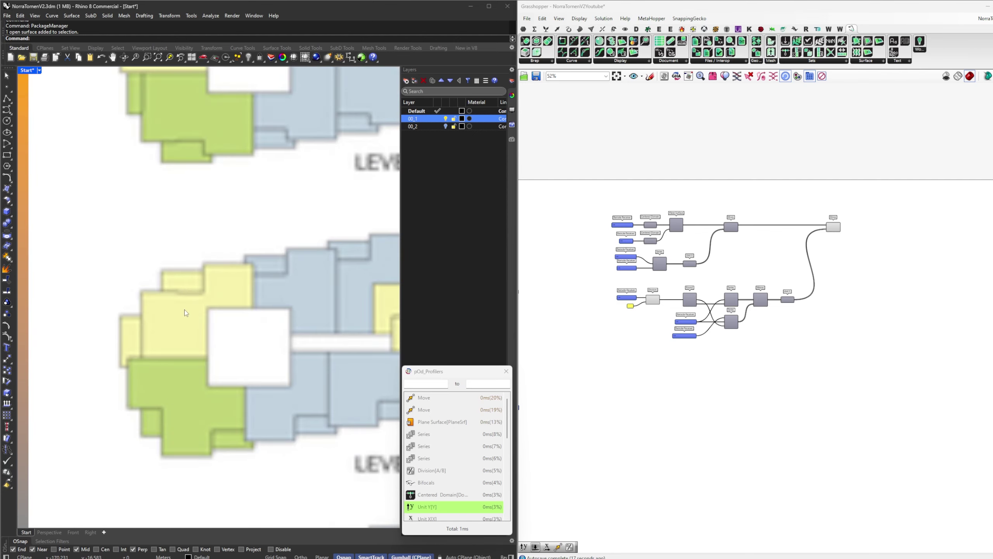
pyautogui.moveTo(193, 241); pyautogui.dragTo(227, 431, button='right')
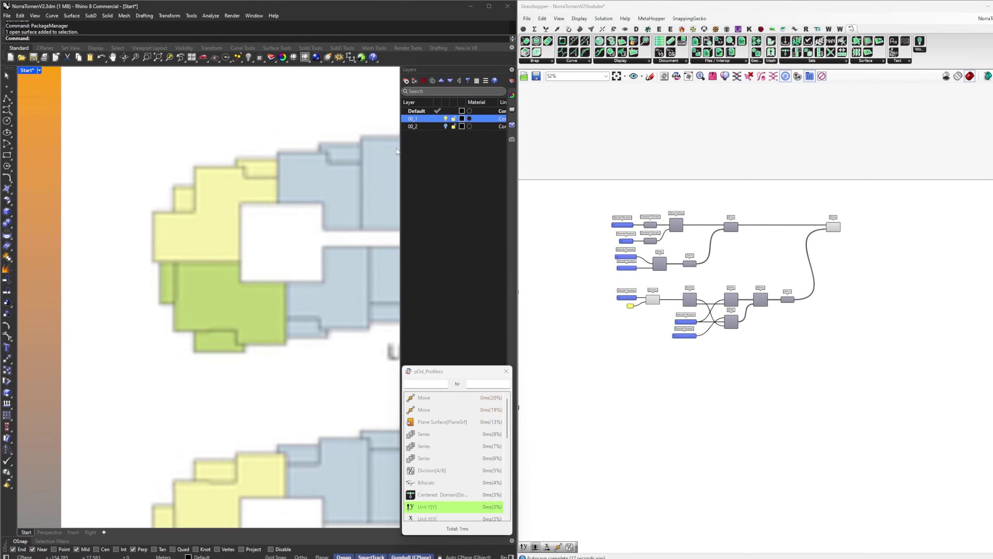
# Show layer 00_2 instead of 00_1 and restore the Start named view
pyautogui.click(446, 119)
pyautogui.click(446, 126)
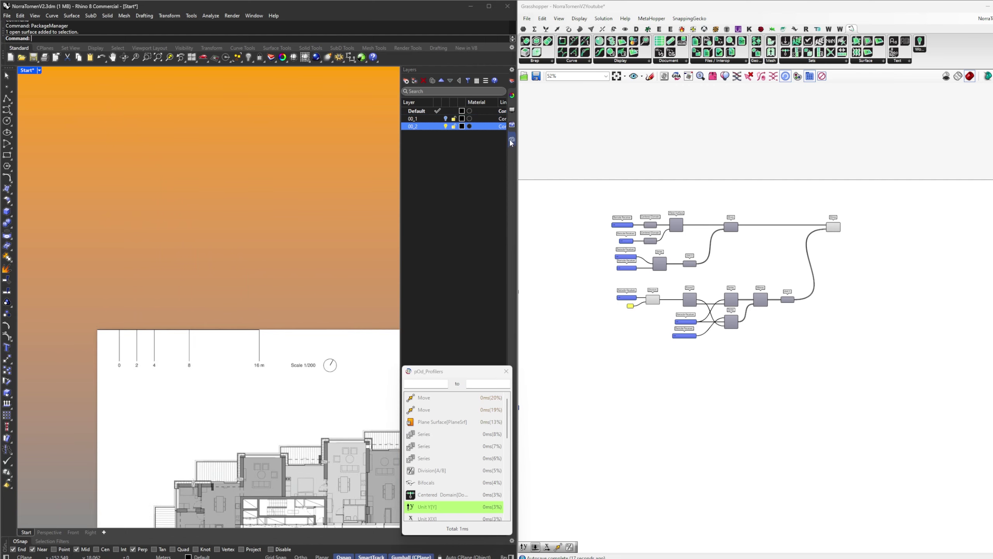
pyautogui.click(512, 140)
pyautogui.doubleClick(464, 131)
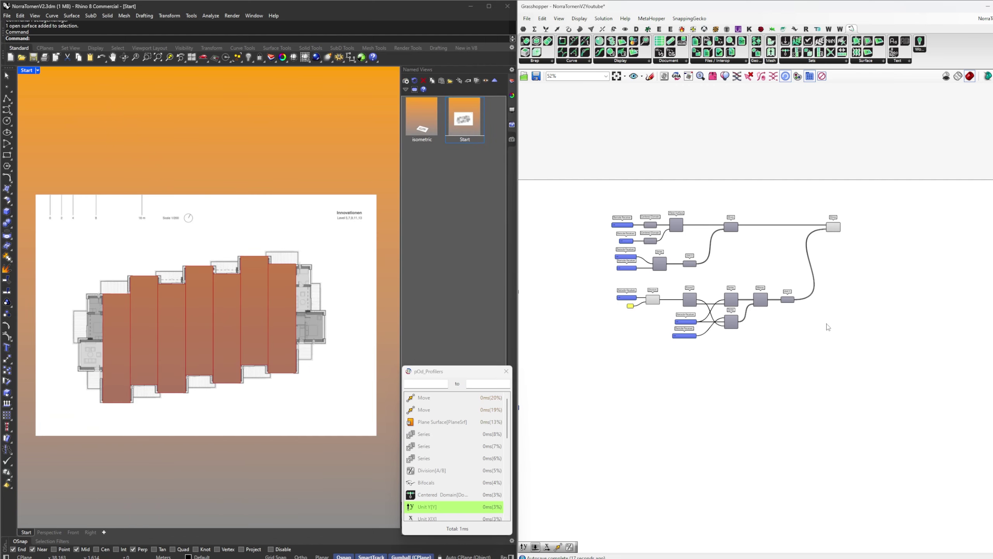
# Duplicate the bay definition and place the copy directly beneath the original
pyautogui.hotkey('ctrl', 'a')
pyautogui.hotkey('ctrl', 'c')
pyautogui.hotkey('ctrl', 'v')
pyautogui.moveTo(679, 223); pyautogui.dragTo(663, 373)
pyautogui.click(680, 361)
pyautogui.moveTo(680, 360); pyautogui.dragTo(946, 347, button='right')
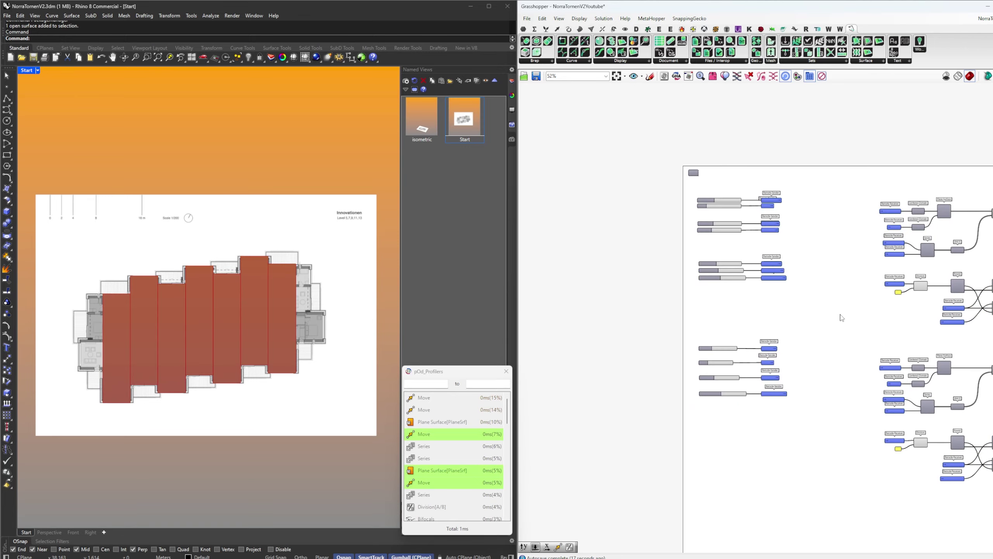
# Create a receiver from the FloorOffset sender and place it just above the copied bay definition
pyautogui.scroll(3, 841, 317)
pyautogui.moveTo(821, 322); pyautogui.dragTo(784, 419, button='right')
pyautogui.scroll(3, 619, 268)
pyautogui.click(622, 295)
pyautogui.moveTo(741, 298); pyautogui.dragTo(685, 255, button='right')
pyautogui.doubleClick(686, 255)
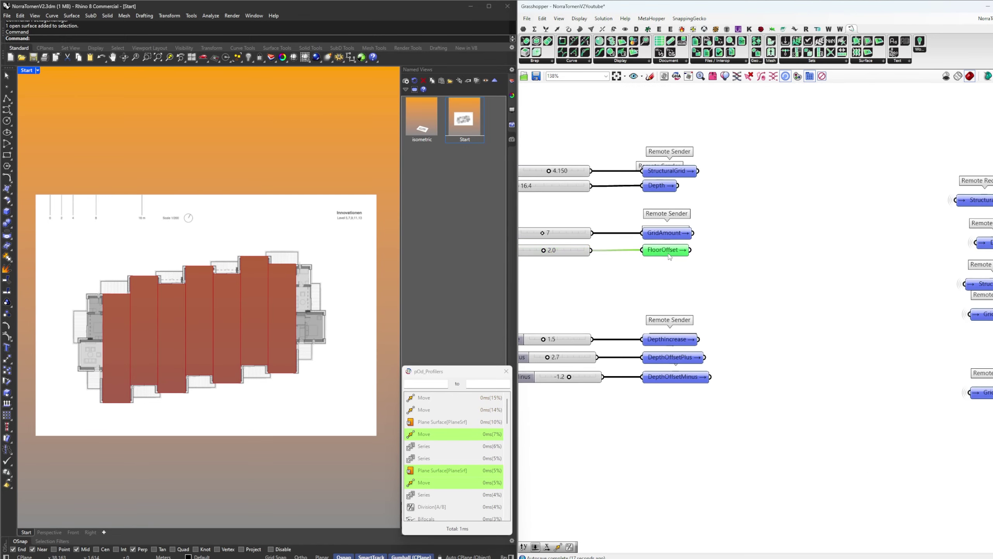
pyautogui.moveTo(708, 250); pyautogui.dragTo(759, 215)
pyautogui.scroll(-7, 727, 257)
pyautogui.scroll(5, 823, 468)
pyautogui.scroll(-3, 757, 217)
pyautogui.moveTo(758, 218); pyautogui.dragTo(624, 218, button='right')
# Move the copied bay definition further down to make room beneath the FloorOffset receiver
pyautogui.moveTo(892, 408); pyautogui.dragTo(609, 236)
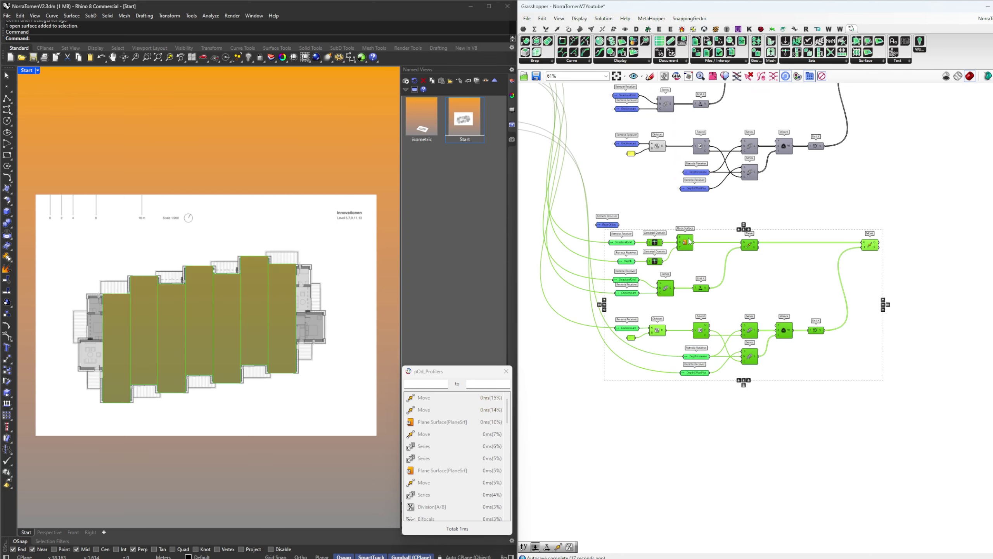
pyautogui.moveTo(689, 243); pyautogui.dragTo(689, 272)
pyautogui.click(734, 251)
pyautogui.moveTo(734, 251); pyautogui.dragTo(721, 280, button='right')
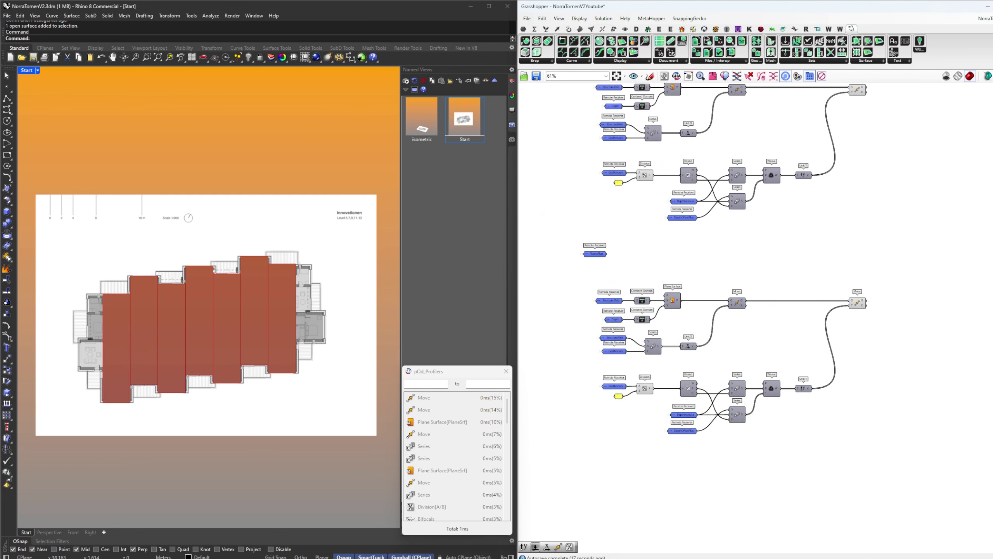
# Examine the copied Plane Surface against the balcony on the floor plan and check the FloorOffset receiver
pyautogui.click(745, 302)
pyautogui.click(672, 304)
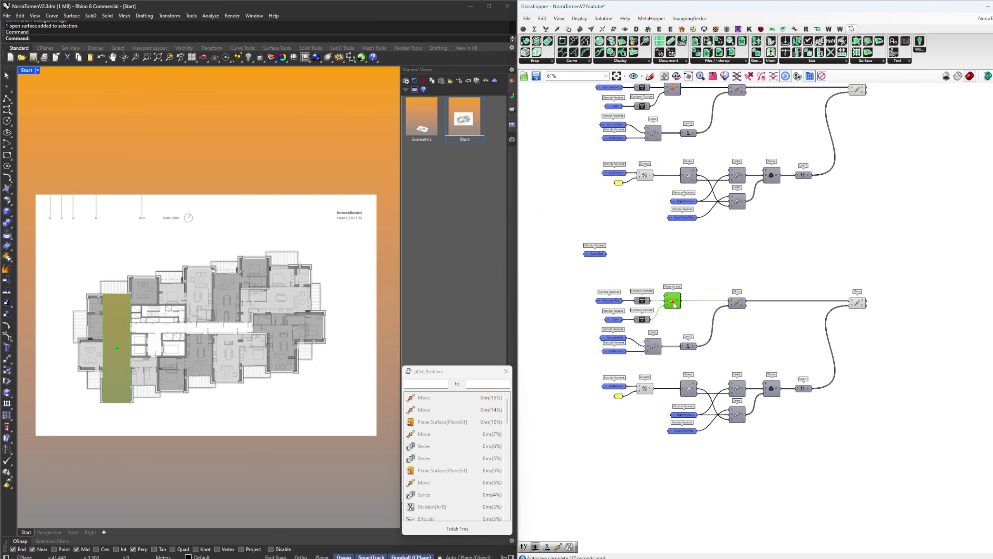
pyautogui.scroll(5, 95, 305)
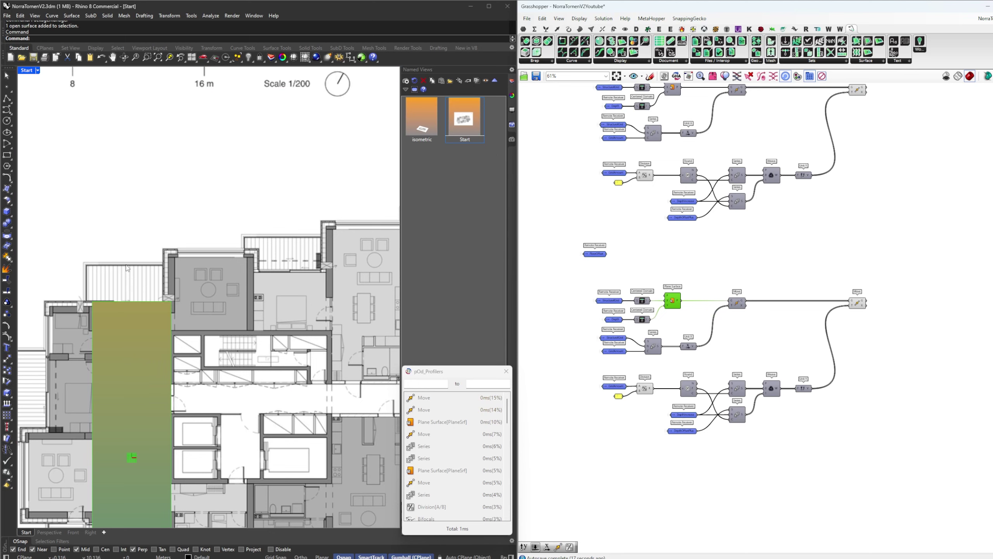
pyautogui.scroll(3, 629, 268)
pyautogui.click(673, 241)
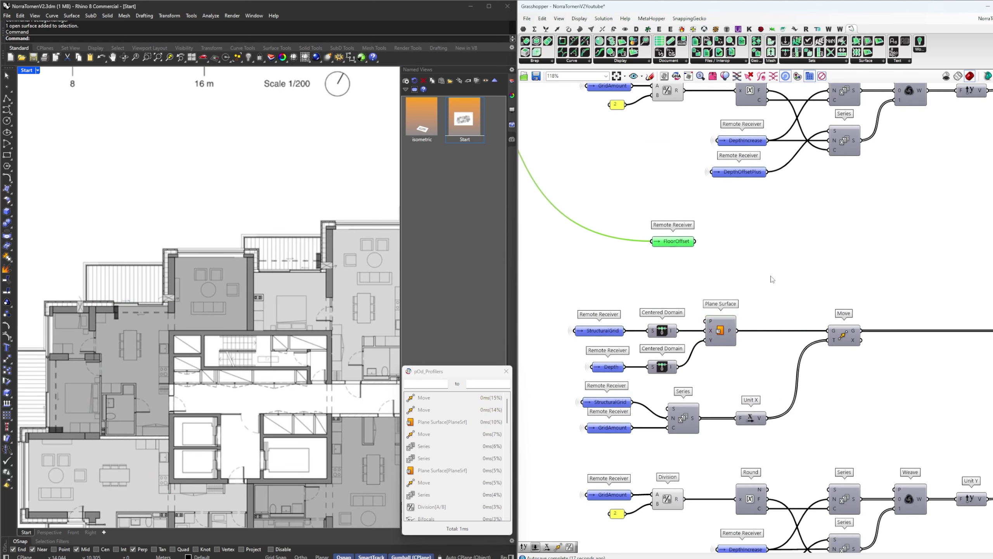
# Add a Move component above the copied Plane Surface and connect the surface to its geometry input
pyautogui.doubleClick(769, 274)
pyautogui.write('move')
pyautogui.press('Return')
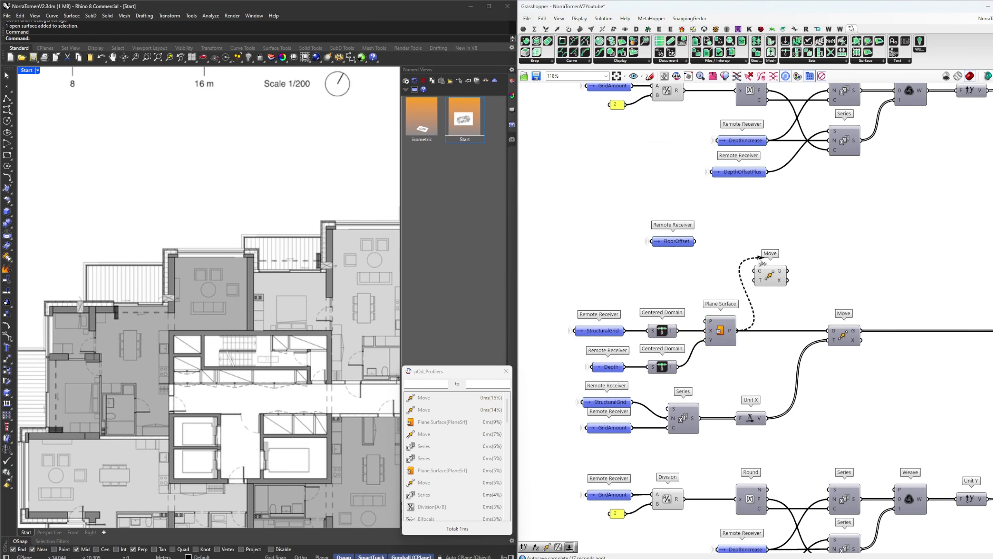
pyautogui.moveTo(759, 258); pyautogui.dragTo(755, 270)
pyautogui.moveTo(767, 275); pyautogui.dragTo(784, 256)
# Add a Unit Y component driven by FloorOffset and connect its vector to the new Move's T input
pyautogui.doubleClick(726, 250)
pyautogui.click(724, 264)
pyautogui.doubleClick(723, 261)
pyautogui.write('y')
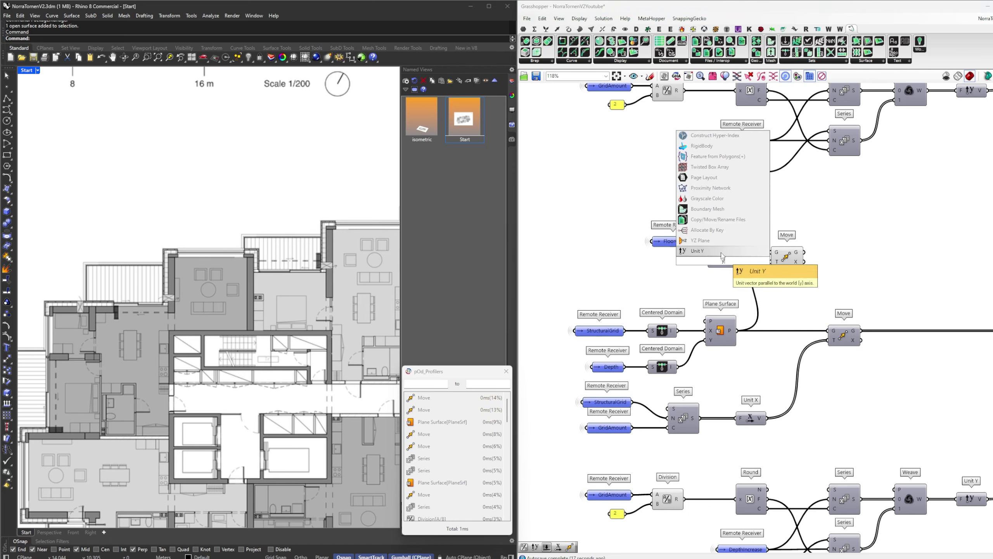
pyautogui.click(721, 253)
pyautogui.moveTo(694, 241); pyautogui.dragTo(670, 264)
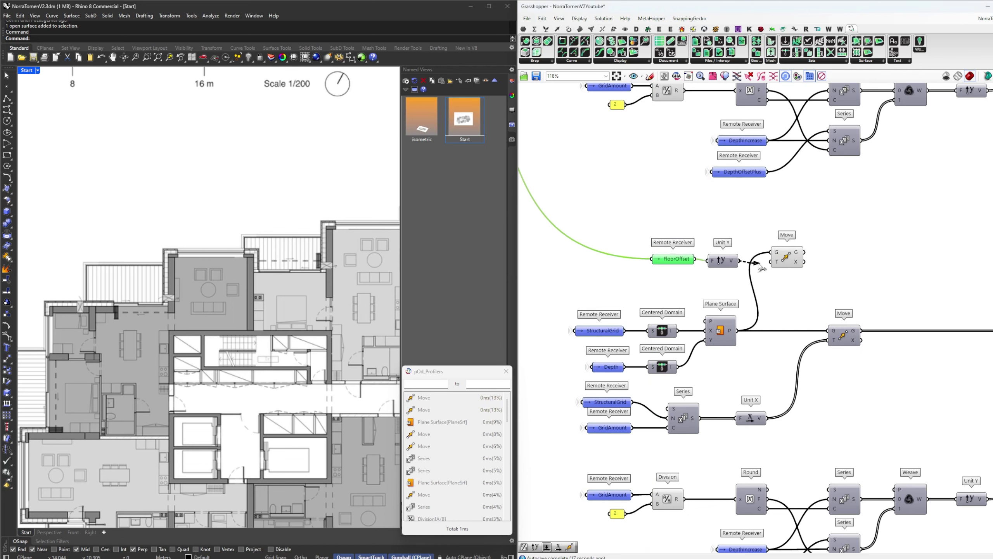
pyautogui.moveTo(760, 267); pyautogui.dragTo(773, 261)
# Tidy the FloorOffset chain and feed the offset surface into the copied grid Move in place of the Plane Surface
pyautogui.click(786, 262)
pyautogui.keyDown('shift'); pyautogui.moveTo(680, 262); pyautogui.dragTo(685, 260); pyautogui.keyUp('shift')
pyautogui.click(696, 286)
pyautogui.moveTo(790, 266); pyautogui.dragTo(790, 262)
pyautogui.moveTo(789, 282); pyautogui.dragTo(711, 273, button='right')
pyautogui.click(712, 274)
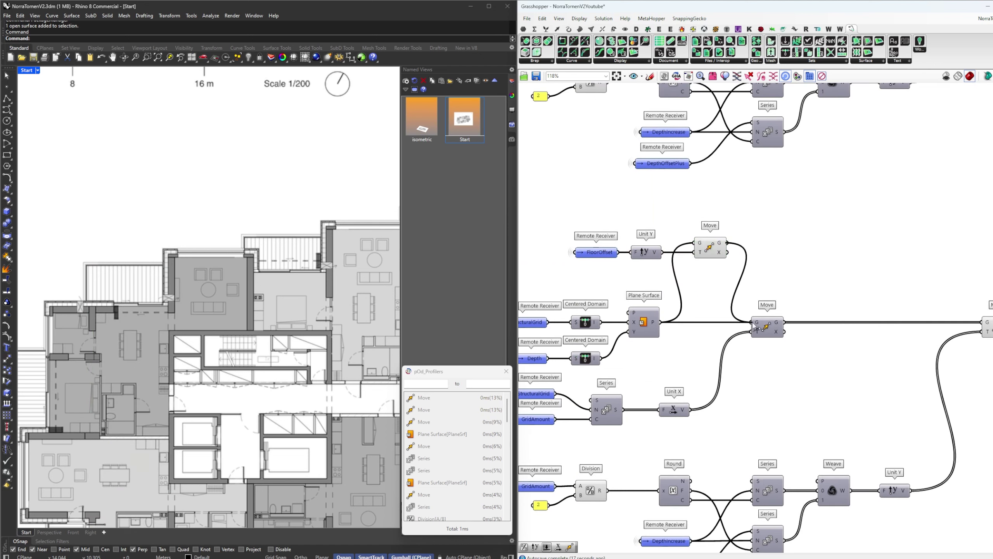
pyautogui.moveTo(754, 325); pyautogui.dragTo(753, 323)
# Compare the copied final Move's bays with the floor plan and inspect the DepthOffsetPlus receiver in the copied definition
pyautogui.moveTo(815, 327); pyautogui.dragTo(691, 282, button='right')
pyautogui.click(862, 285)
pyautogui.scroll(-8, 276, 273)
pyautogui.moveTo(272, 302); pyautogui.dragTo(173, 274, button='right')
pyautogui.scroll(6, 158, 346)
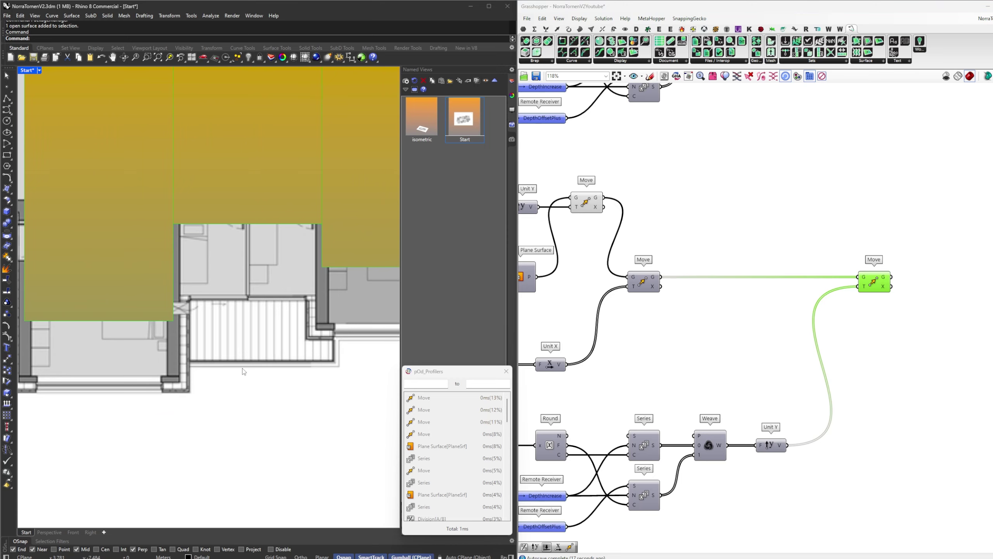
pyautogui.moveTo(646, 383); pyautogui.dragTo(766, 265, button='right')
pyautogui.scroll(-1, 766, 265)
pyautogui.click(782, 244)
pyautogui.scroll(5, 672, 403)
pyautogui.click(704, 363)
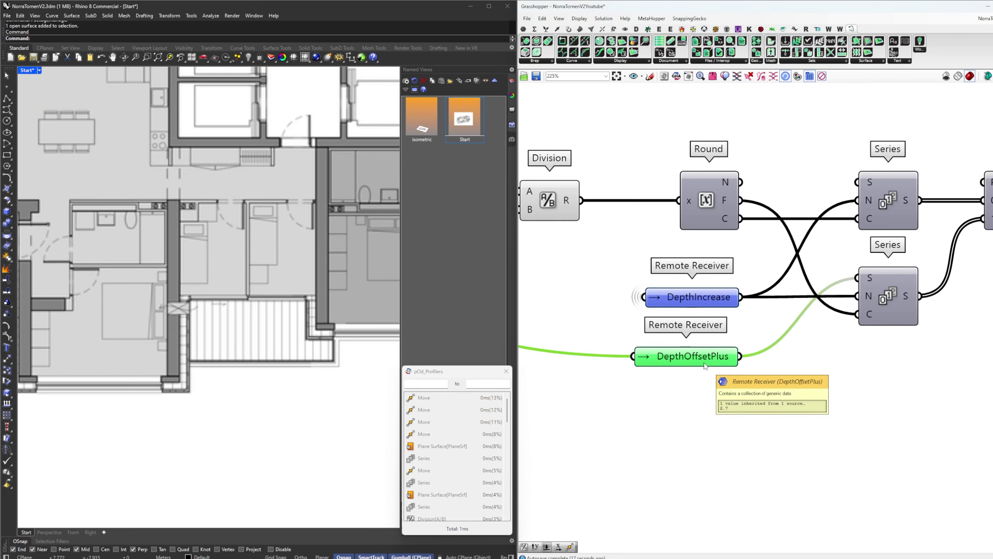
# Create a receiver from the DepthOffsetMinus sender and place it below DepthOffsetPlus in the copied definition
pyautogui.scroll(-5, 704, 366)
pyautogui.moveTo(704, 366); pyautogui.dragTo(904, 429, button='right')
pyautogui.moveTo(645, 214); pyautogui.dragTo(751, 359, button='right')
pyautogui.scroll(4, 729, 198)
pyautogui.doubleClick(722, 219)
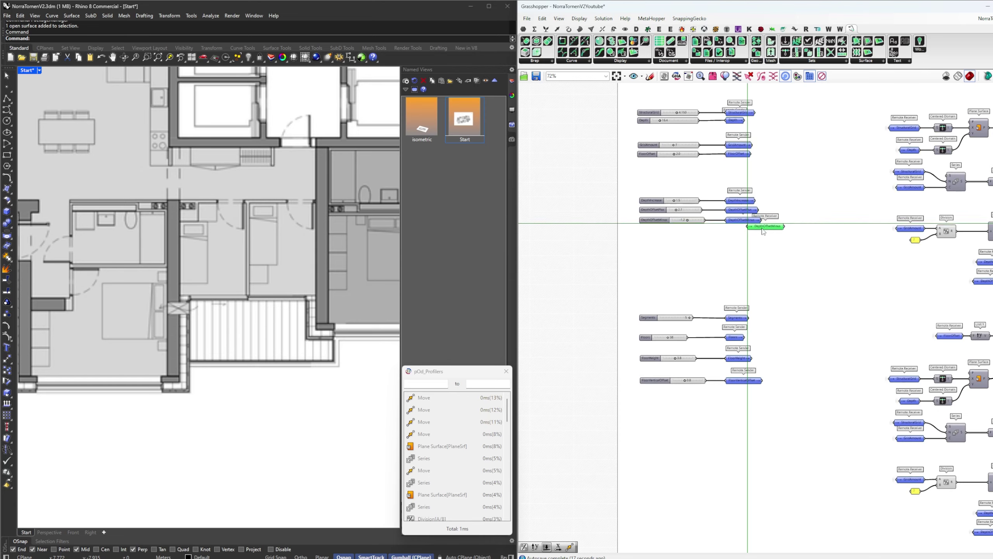
pyautogui.moveTo(811, 431); pyautogui.dragTo(836, 444)
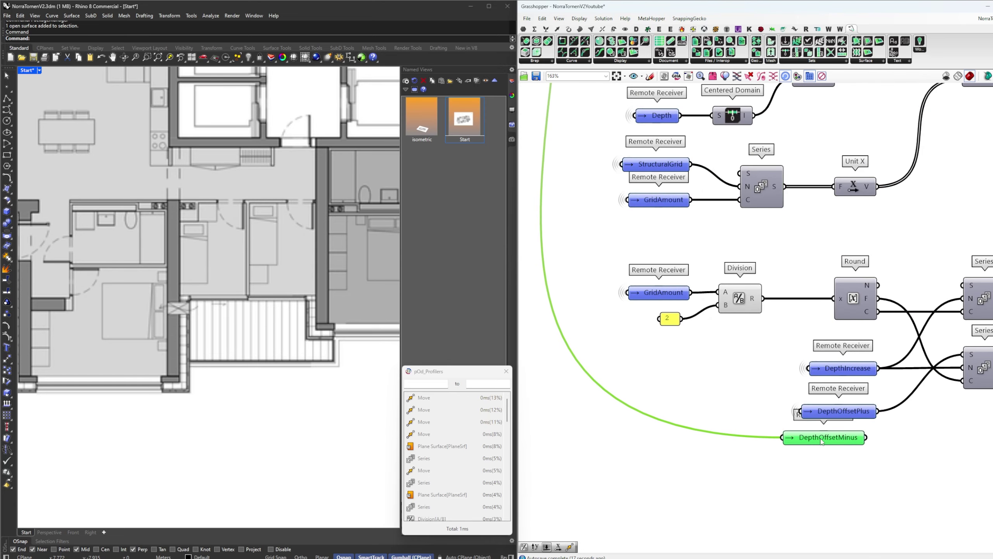
pyautogui.click(873, 430)
# Connect DepthOffsetMinus to the copied lower Series' start input and delete the DepthOffsetPlus receiver it replaces
pyautogui.moveTo(873, 429); pyautogui.dragTo(732, 431, button='right')
pyautogui.scroll(2, 734, 413)
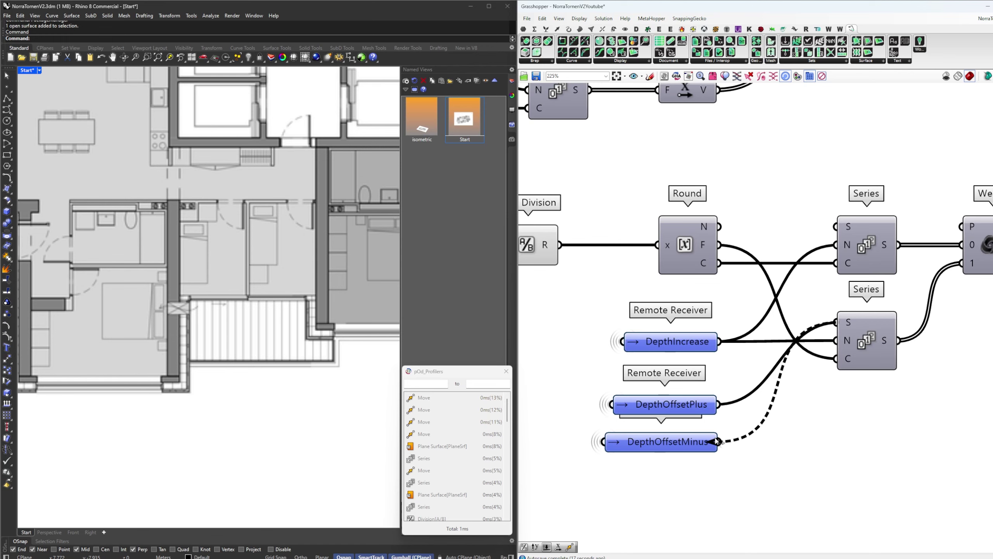
pyautogui.click(697, 407)
pyautogui.moveTo(718, 441); pyautogui.dragTo(687, 391)
pyautogui.press('Delete')
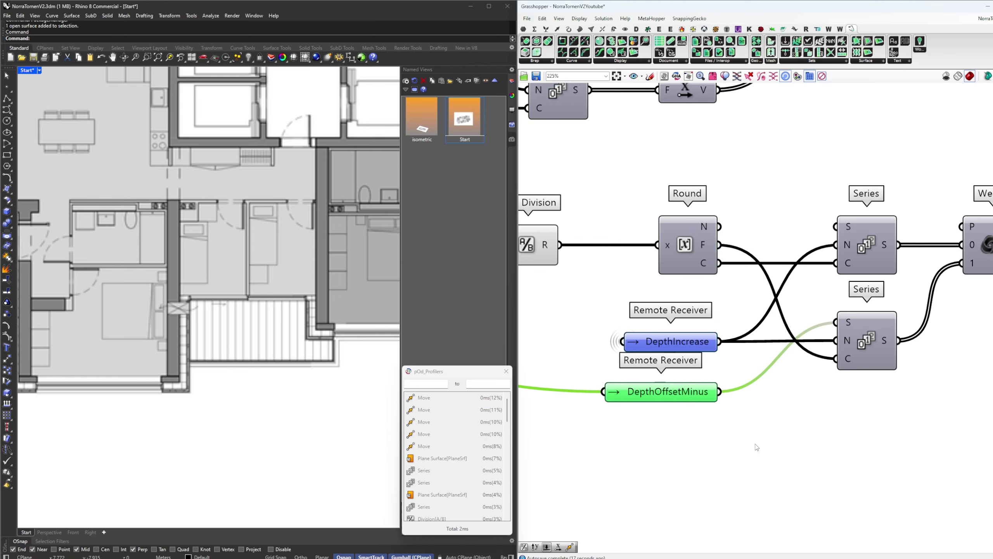
# Examine the bays of the copied final Move and the original final Move together over the floor plan
pyautogui.scroll(-3, 755, 444)
pyautogui.moveTo(893, 342); pyautogui.dragTo(753, 411, button='right')
pyautogui.click(829, 331)
pyautogui.click(824, 319)
pyautogui.scroll(-4, 259, 300)
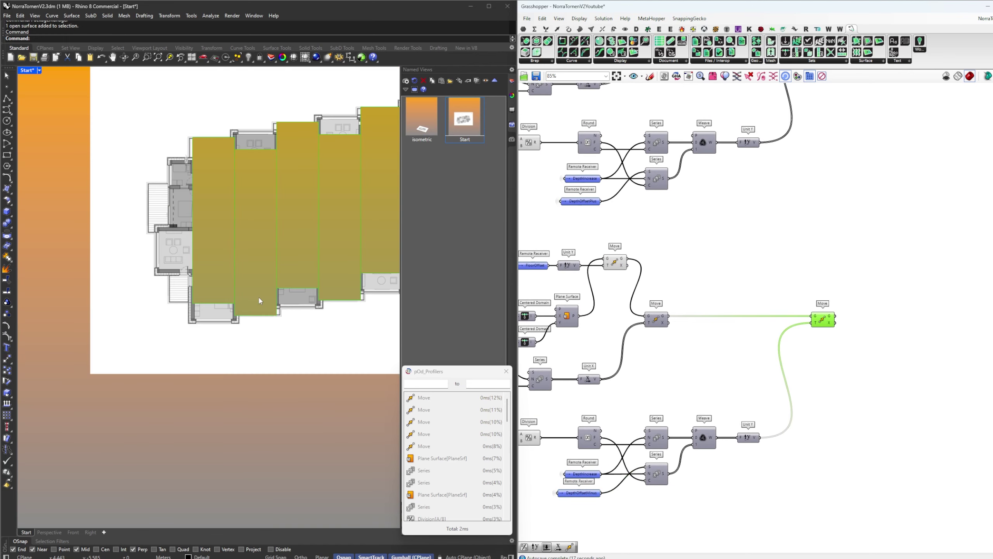
pyautogui.scroll(-2, 833, 191)
pyautogui.moveTo(833, 192); pyautogui.dragTo(774, 332, button='right')
pyautogui.keyDown('shift'); pyautogui.click(767, 211); pyautogui.keyUp('shift')
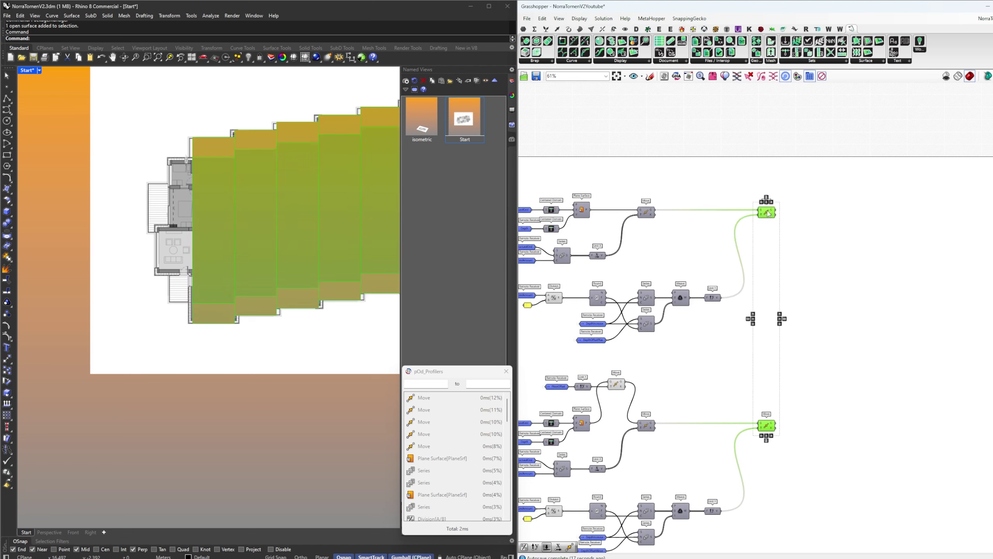
pyautogui.click(780, 233)
# Move the original definition's final Move farther along its wire and compare both floor variants with the plan
pyautogui.moveTo(767, 212); pyautogui.dragTo(795, 212)
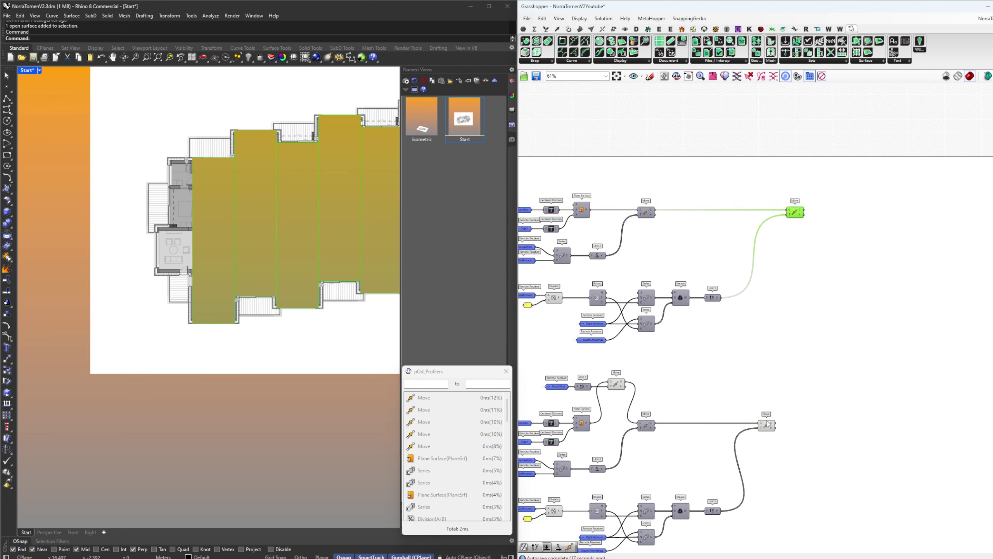
pyautogui.scroll(-3, 265, 249)
pyautogui.moveTo(285, 229); pyautogui.dragTo(211, 265, button='right')
pyautogui.scroll(4, 211, 264)
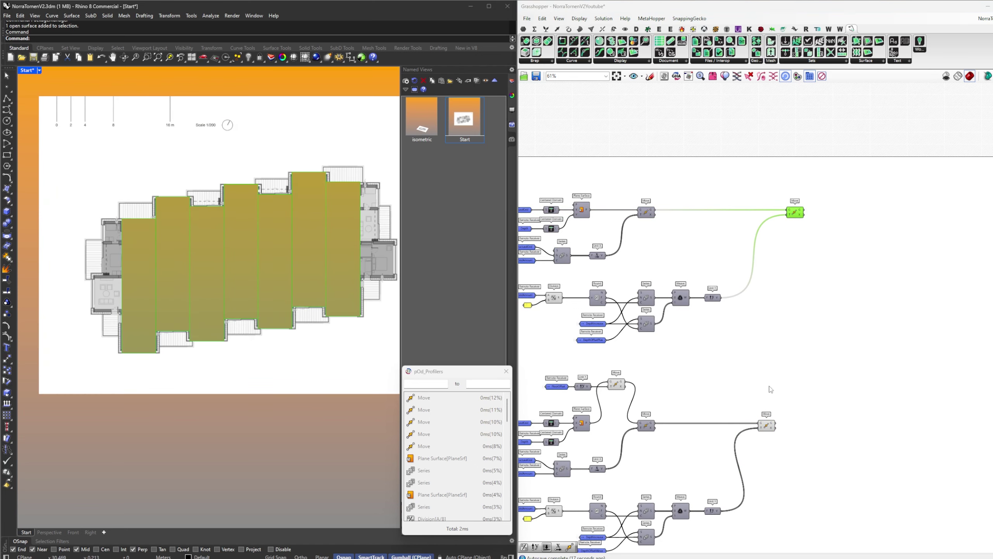
pyautogui.click(769, 426)
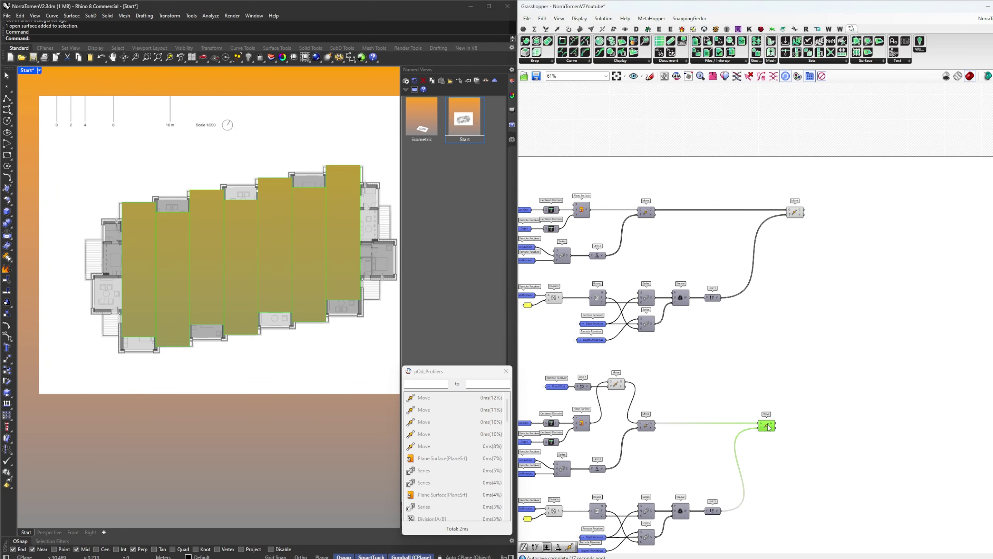
# Move the copied definition's final Move farther along its wire to line up with the original's final Move
pyautogui.click(790, 217)
pyautogui.click(829, 405)
pyautogui.moveTo(771, 432); pyautogui.dragTo(796, 423)
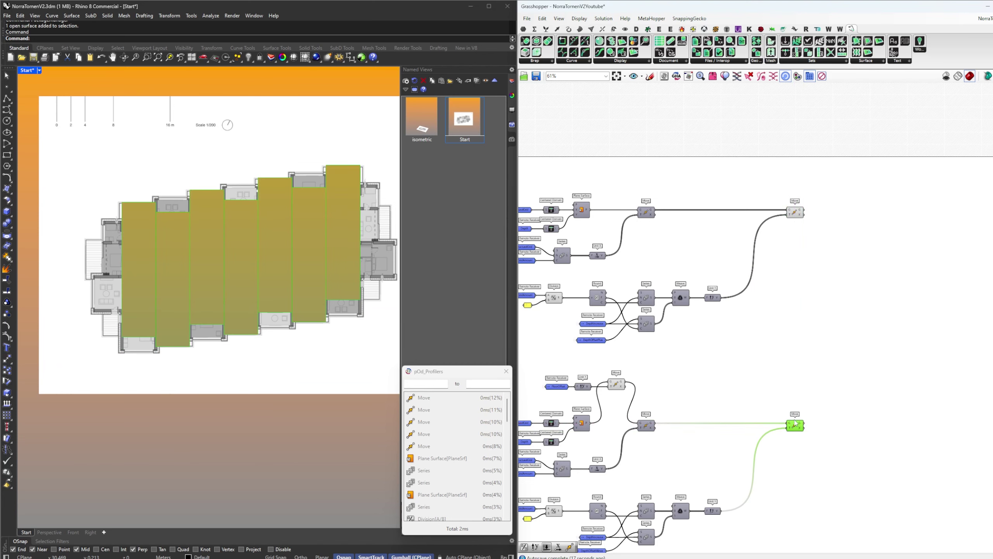
pyautogui.click(849, 333)
# Create a receiver from the Segments sender and another from the Floors sender
pyautogui.scroll(-4, 912, 232)
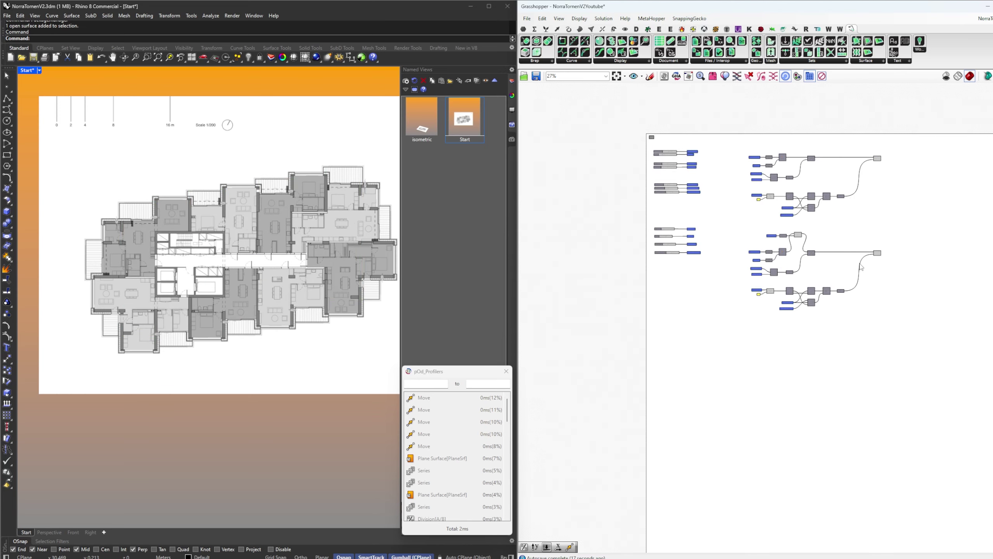
pyautogui.moveTo(908, 402); pyautogui.dragTo(784, 224)
pyautogui.click(695, 274)
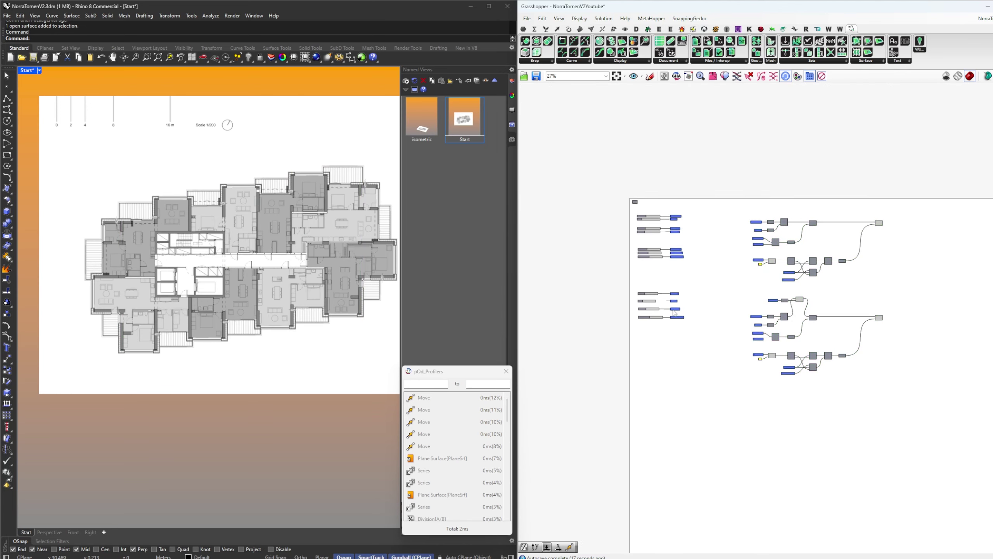
pyautogui.scroll(6, 665, 247)
pyautogui.scroll(2, 730, 435)
pyautogui.moveTo(730, 435); pyautogui.dragTo(798, 278, button='right')
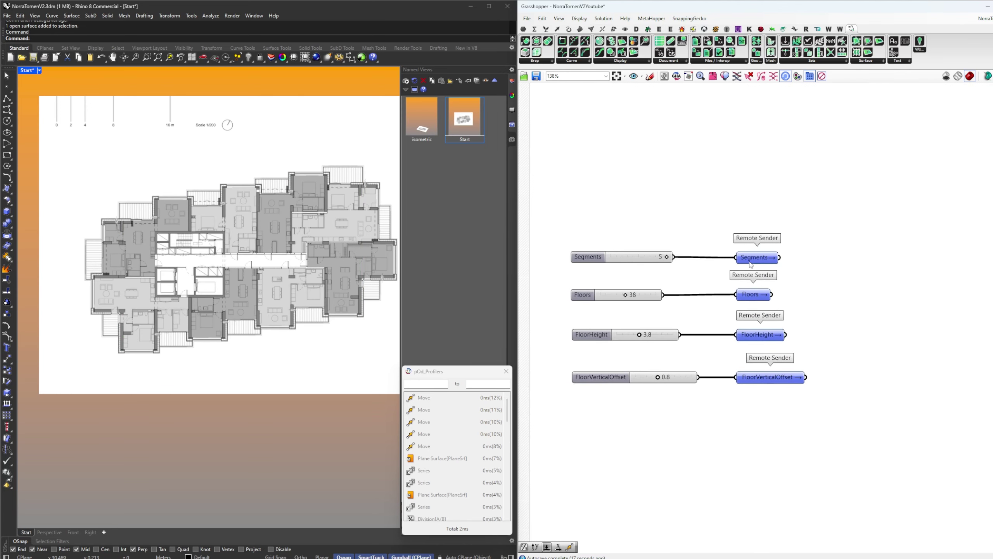
pyautogui.doubleClick(758, 263)
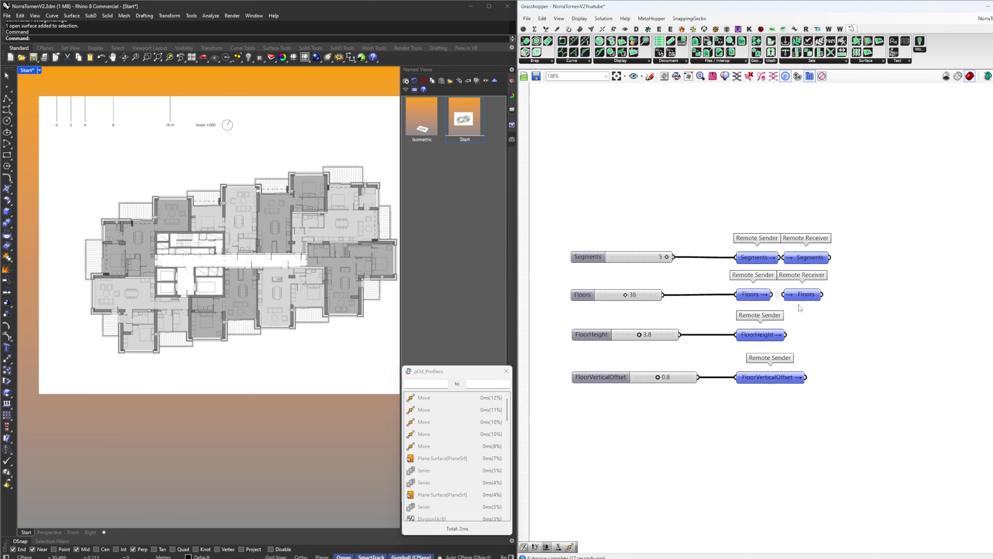
# Place the Segments and Floors receivers together in the empty space below the copied definition
pyautogui.moveTo(831, 303); pyautogui.dragTo(799, 248)
pyautogui.scroll(-4, 800, 248)
pyautogui.moveTo(800, 247); pyautogui.dragTo(697, 227, button='right')
pyautogui.moveTo(701, 231); pyautogui.dragTo(898, 461)
pyautogui.moveTo(900, 443); pyautogui.dragTo(723, 253, button='right')
pyautogui.moveTo(720, 274); pyautogui.dragTo(719, 365)
pyautogui.click(743, 333)
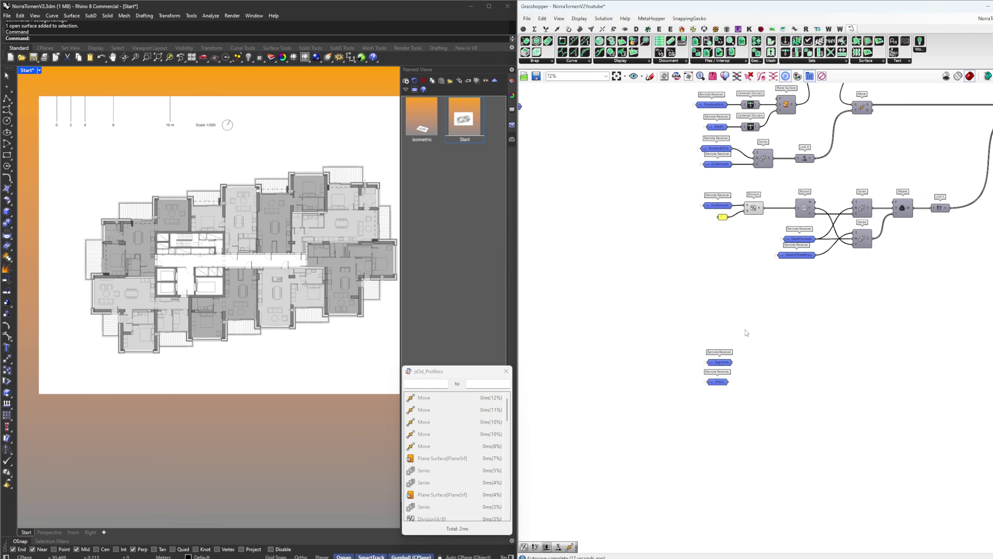
# Switch to the ArchDaily gallery in the browser and go back to the Norra Tornen Envelope and Volume drawing
pyautogui.hotkey('alt', 'Tab')
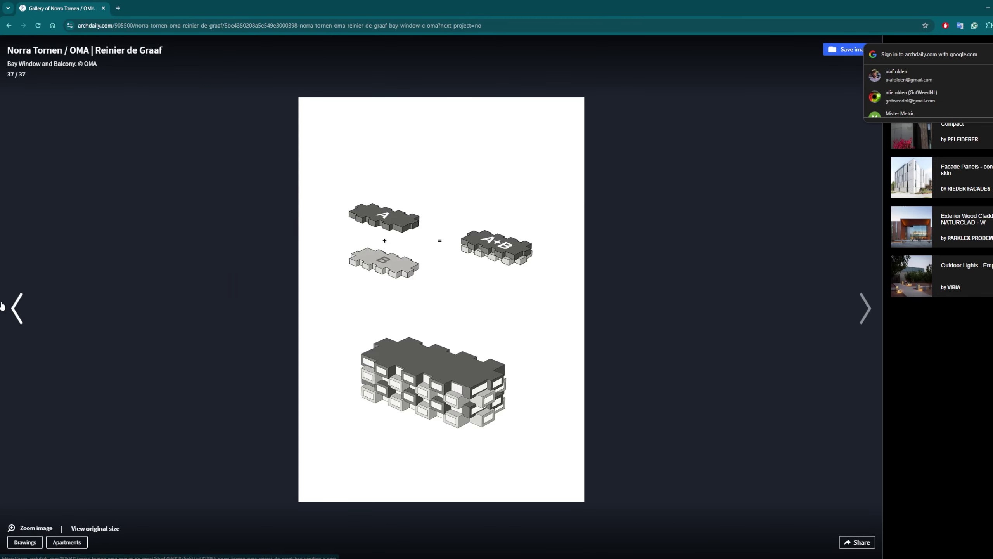
pyautogui.click(21, 308)
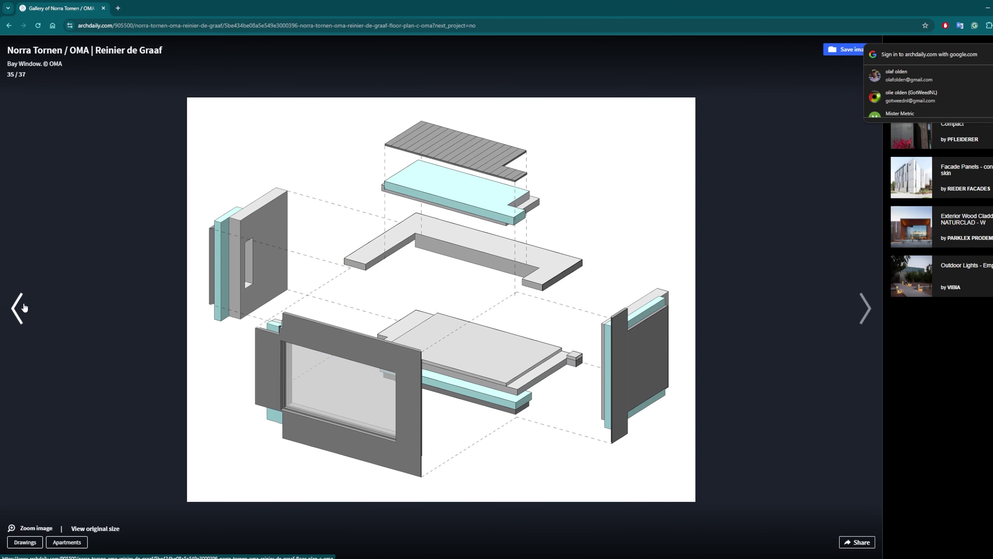
pyautogui.click(22, 308)
pyautogui.click(21, 308)
pyautogui.click(21, 308)
pyautogui.click(21, 308)
pyautogui.click(21, 308)
pyautogui.click(21, 308)
pyautogui.click(832, 310)
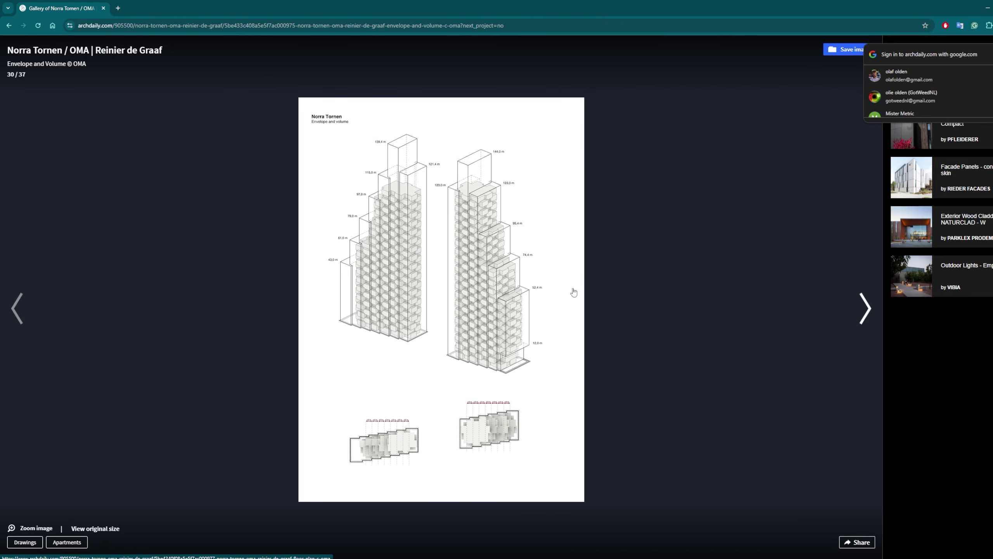
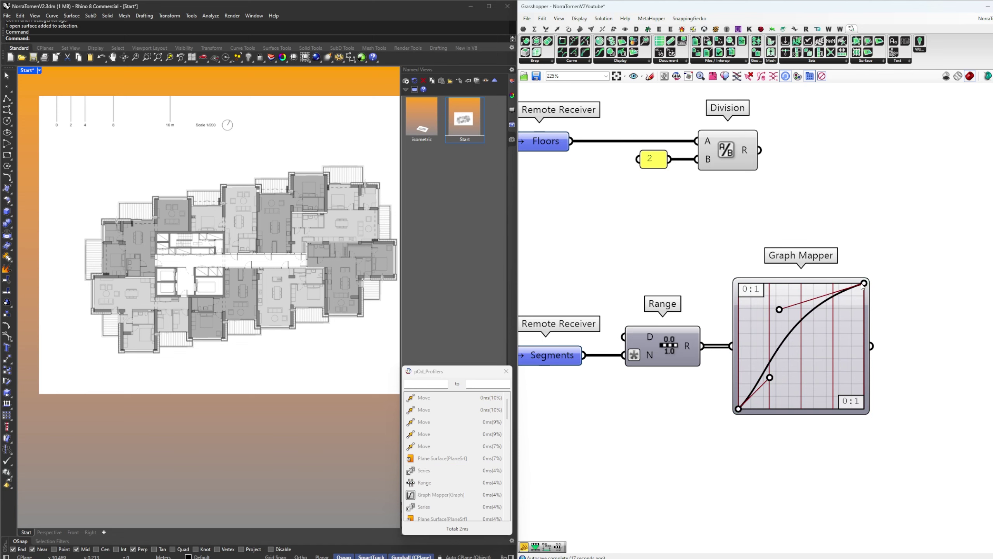
# Reshape the Graph Mapper's curve by lowering its end point, raising its start point and flattening the start tangent
pyautogui.moveTo(864, 284); pyautogui.dragTo(864, 298)
pyautogui.moveTo(739, 409); pyautogui.dragTo(794, 388)
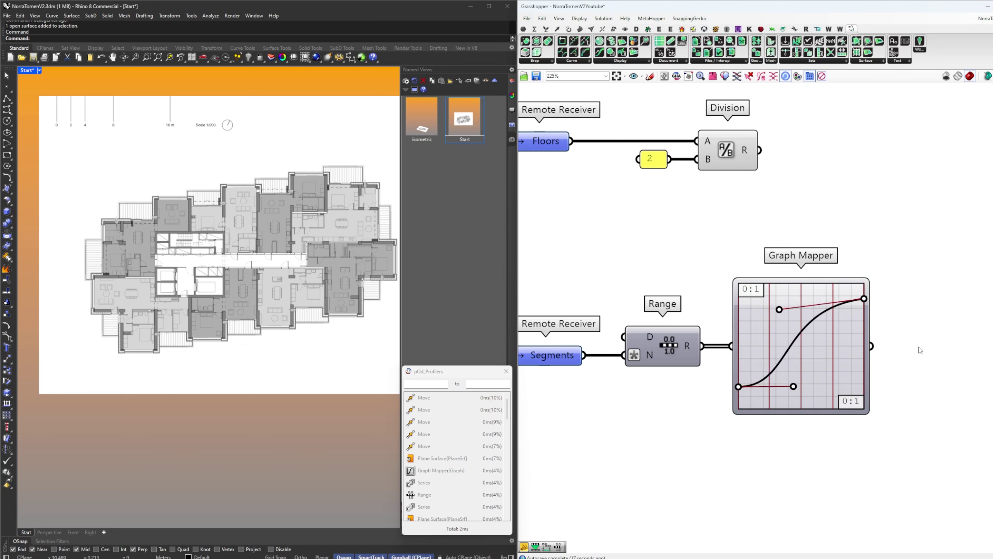
# Add a panel and connect the Graph Mapper's output to it
pyautogui.scroll(2, 778, 370)
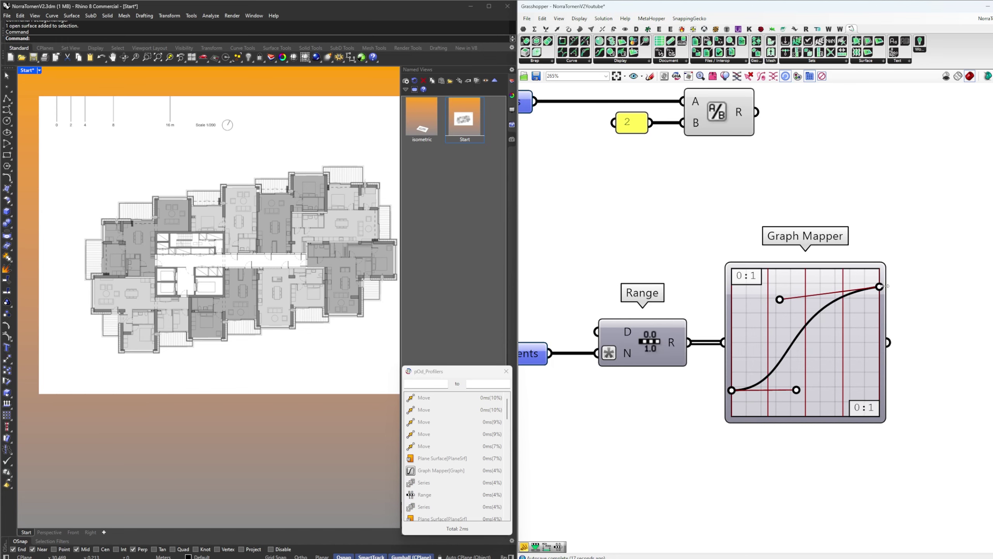
pyautogui.moveTo(953, 344); pyautogui.dragTo(878, 337, button='right')
pyautogui.doubleClick(949, 338)
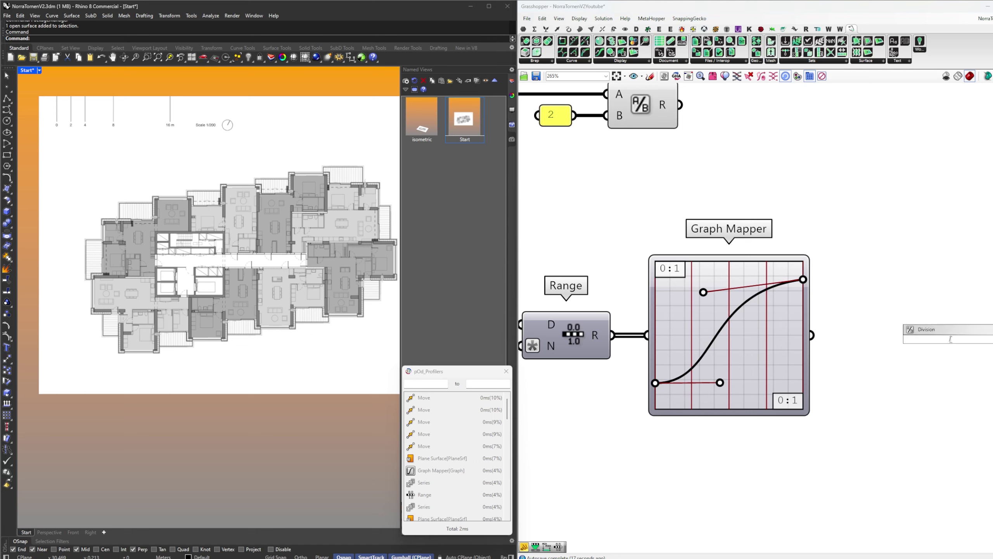
pyautogui.write('//')
pyautogui.press('Return')
pyautogui.moveTo(924, 356); pyautogui.dragTo(920, 350)
pyautogui.moveTo(812, 337); pyautogui.dragTo(872, 337)
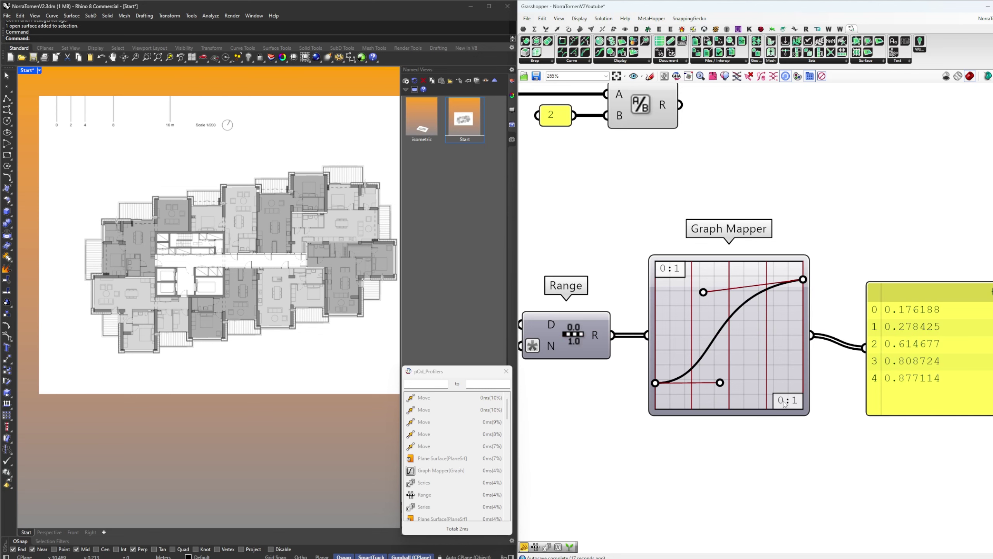
pyautogui.scroll(-4, 803, 257)
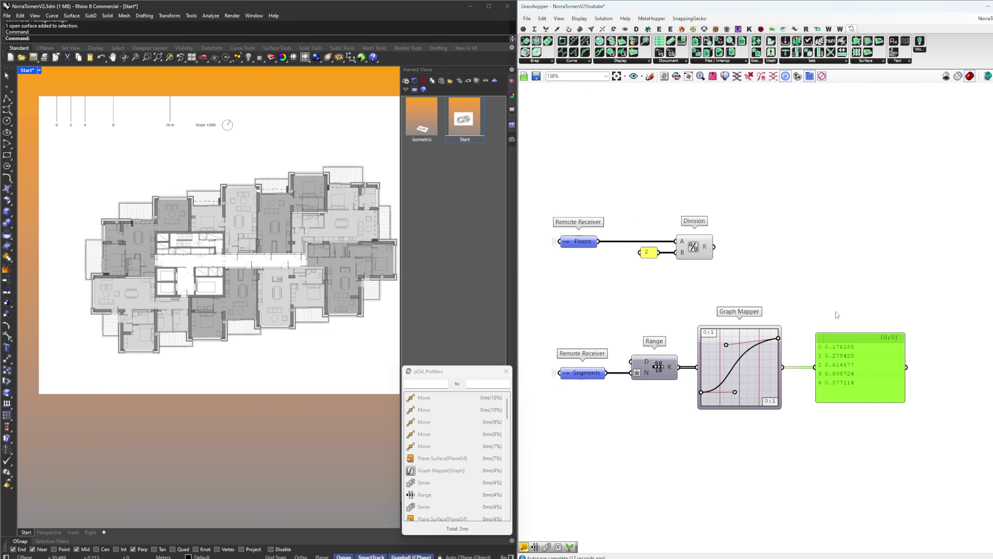
pyautogui.doubleClick(835, 293)
pyautogui.write('con')
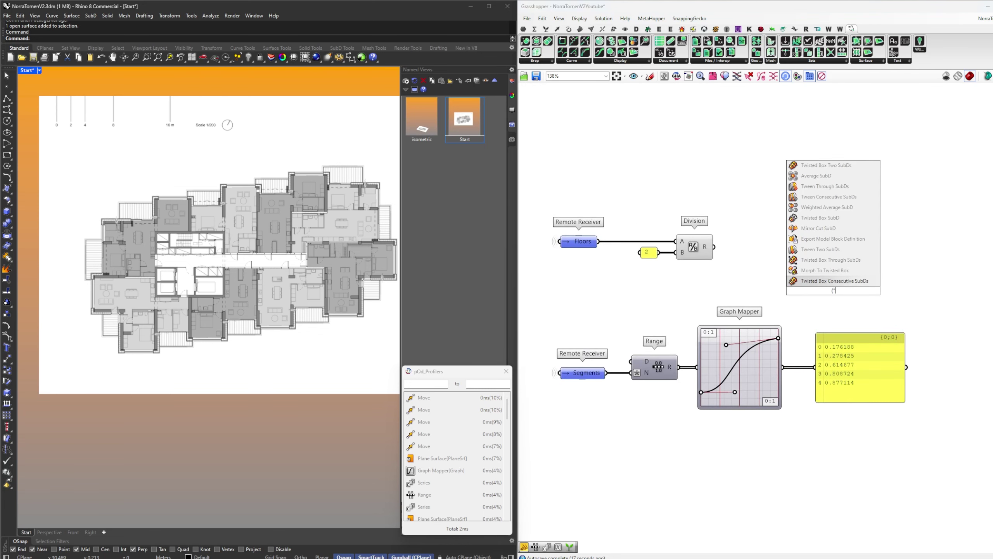
pyautogui.press('Return')
pyautogui.click(843, 293)
pyautogui.press('Delete')
# Add a Multiplication component with the Division result as input A and the Graph Mapper output as input B
pyautogui.doubleClick(842, 294)
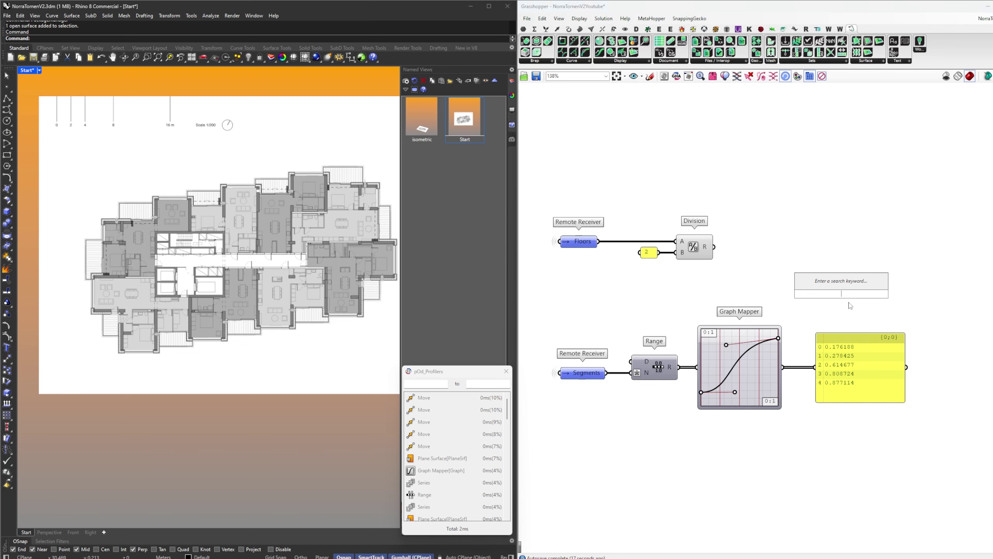
pyautogui.write('*')
pyautogui.press('Return')
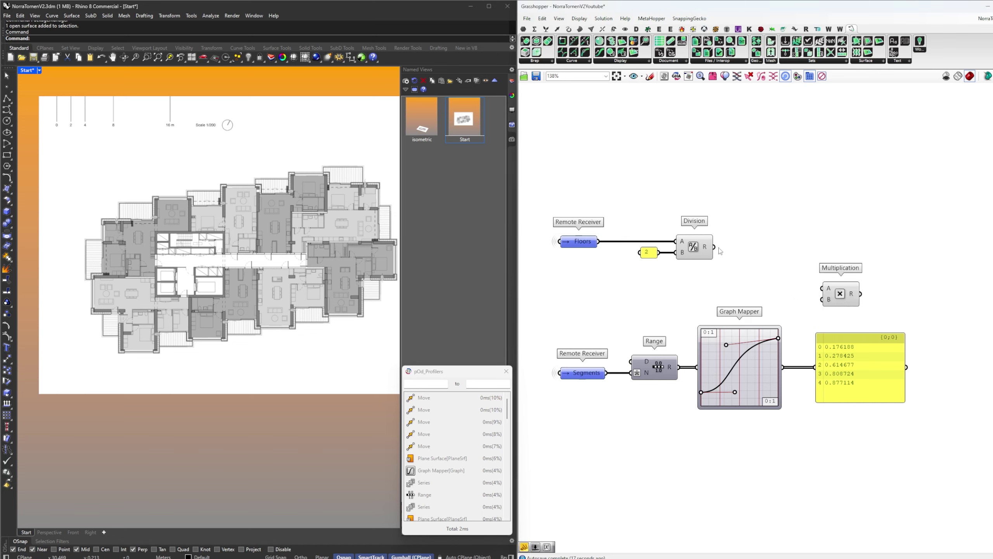
pyautogui.moveTo(714, 246); pyautogui.dragTo(822, 289)
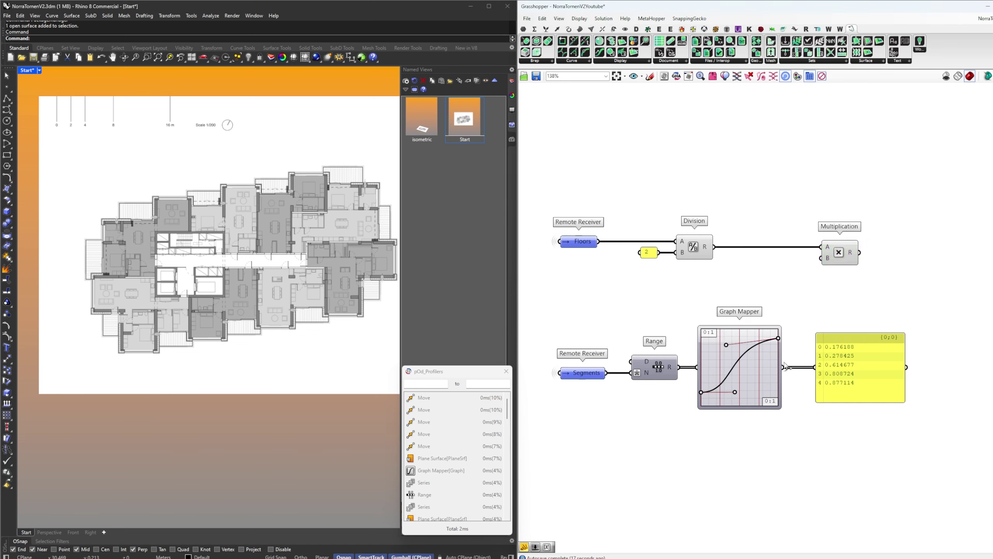
pyautogui.moveTo(786, 367)
pyautogui.mouseDown()
pyautogui.moveTo(842, 266)
pyautogui.moveTo(782, 366)
pyautogui.mouseUp()
# Connect the Multiplication result to the panel in place of the Graph Mapper output
pyautogui.moveTo(859, 252); pyautogui.dragTo(944, 360)
pyautogui.moveTo(943, 360); pyautogui.dragTo(848, 261, button='right')
pyautogui.click(838, 307)
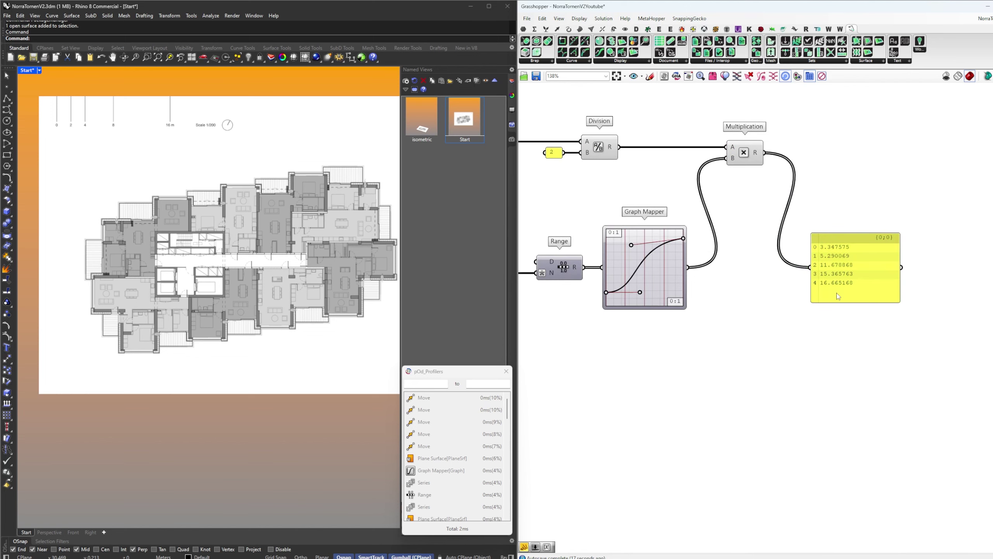
pyautogui.scroll(4, 835, 262)
pyautogui.scroll(-2, 821, 309)
pyautogui.moveTo(825, 203); pyautogui.dragTo(856, 226, button='right')
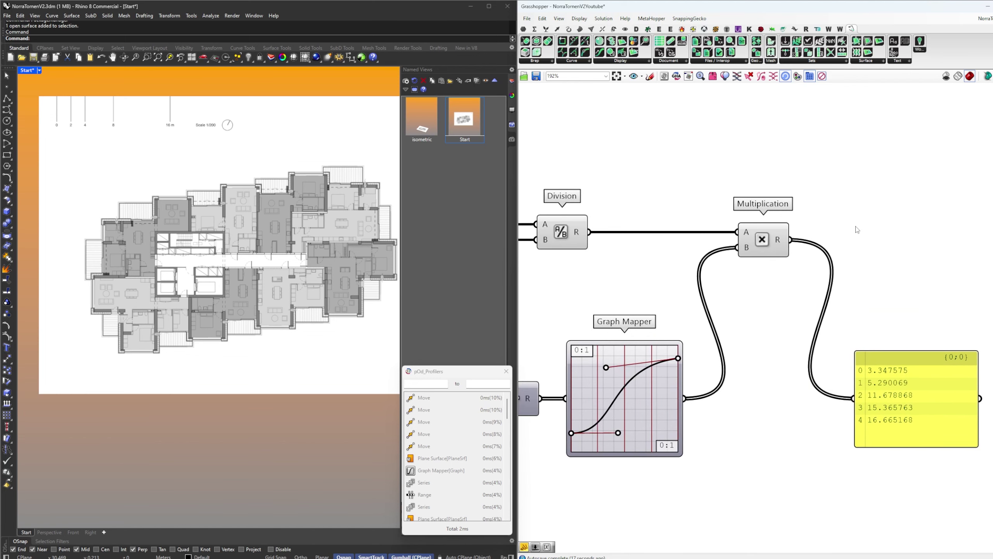
pyautogui.doubleClick(856, 226)
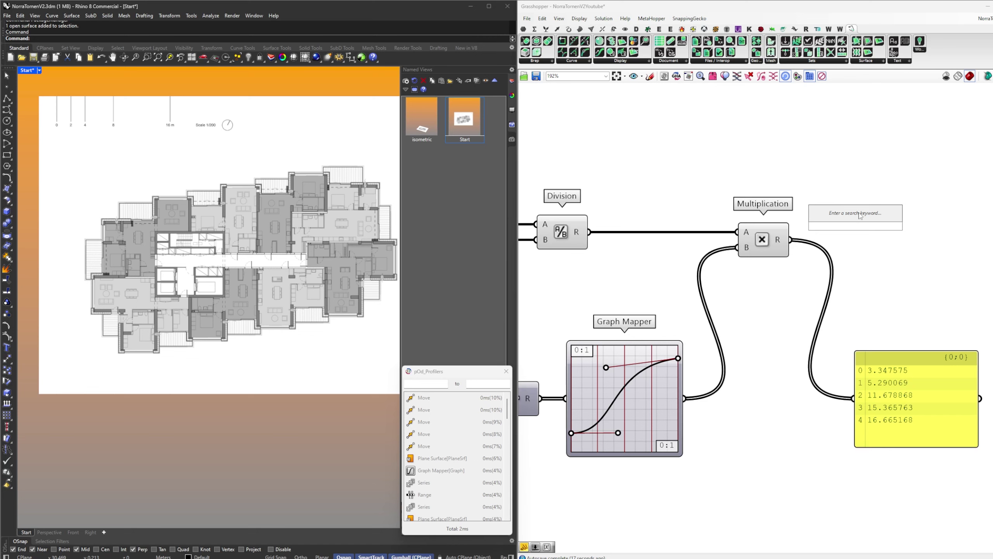
pyautogui.doubleClick(883, 230)
pyautogui.write('//')
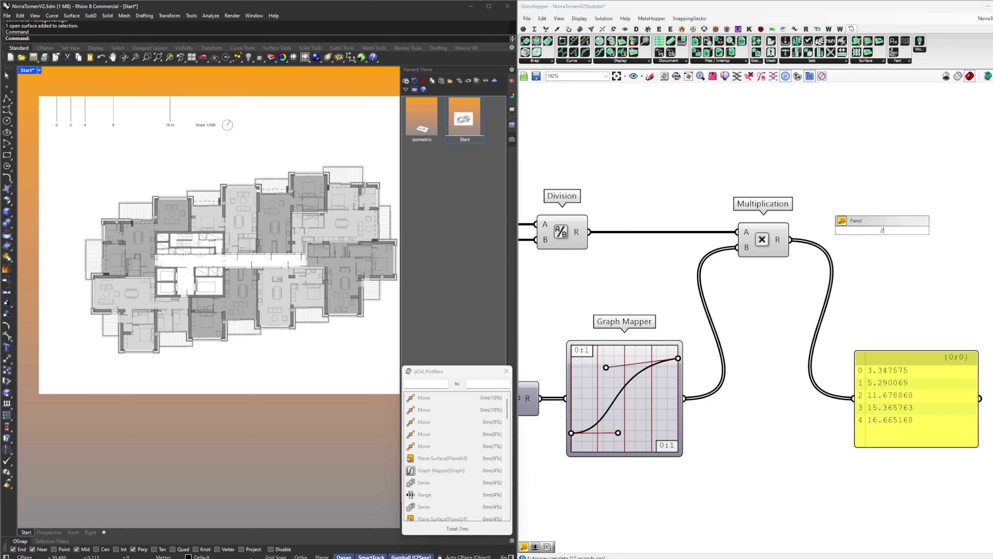
pyautogui.press('Return')
pyautogui.click(904, 264)
pyautogui.press('Delete')
# Add a panel containing 0 next to the Multiplication component
pyautogui.doubleClick(868, 227)
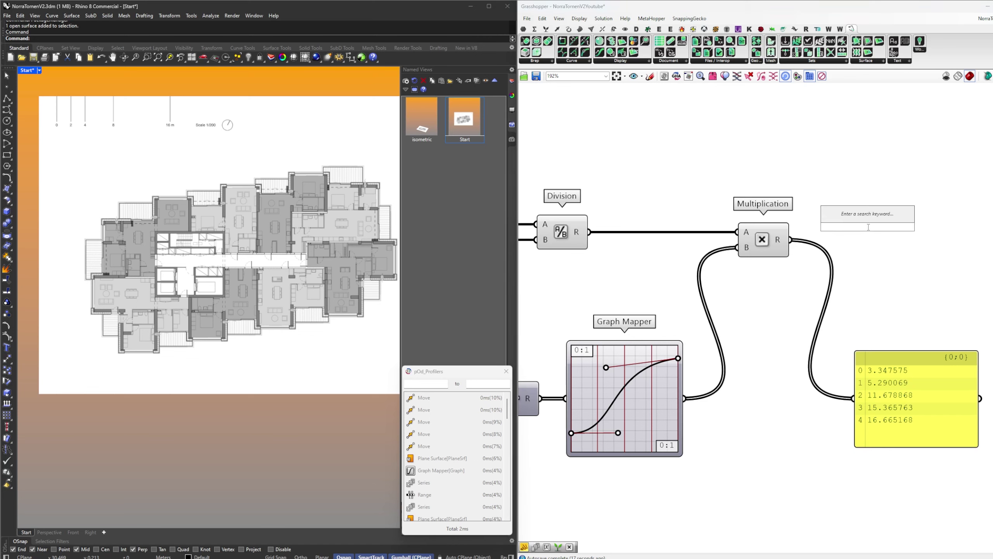
pyautogui.write('0')
pyautogui.press('Return')
# Add a relay below Multiplication and feed it from a new relay inserted in the wire between Division and Multiplication
pyautogui.doubleClick(747, 282)
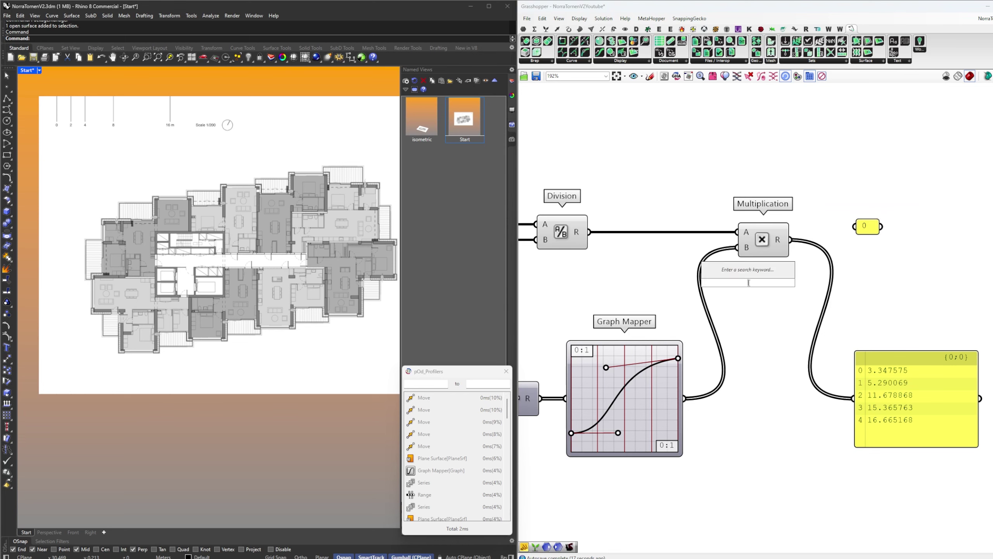
pyautogui.write('rel')
pyautogui.press('Return')
pyautogui.doubleClick(701, 232)
pyautogui.moveTo(716, 232); pyautogui.dragTo(771, 284)
# Add an Entwine component and connect the 0 panel, the Multiplication result and the lower relay to its three inputs in that order
pyautogui.doubleClick(857, 268)
pyautogui.write('ent')
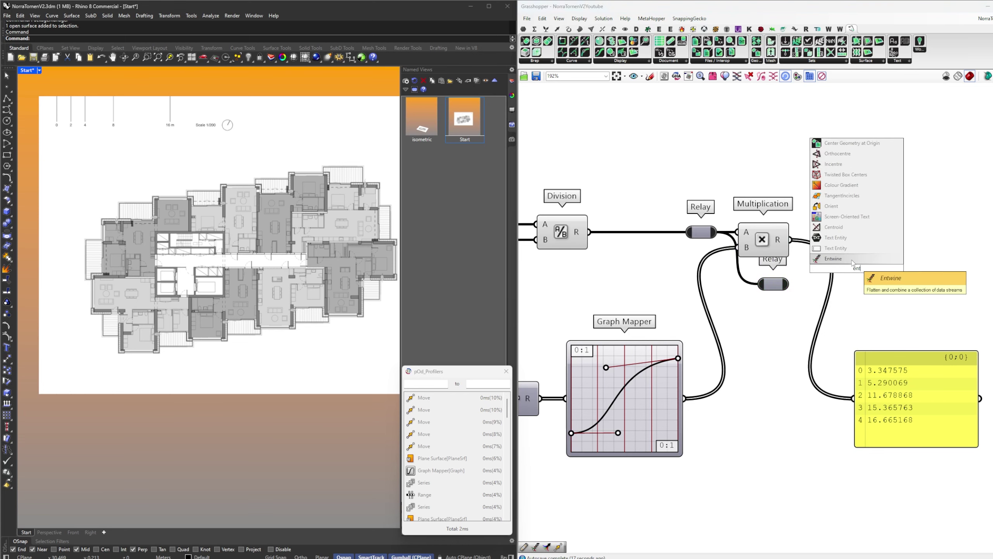
pyautogui.click(855, 261)
pyautogui.moveTo(855, 261); pyautogui.dragTo(832, 302, button='right')
pyautogui.moveTo(832, 302)
pyautogui.mouseDown()
pyautogui.moveTo(847, 296)
pyautogui.moveTo(755, 223)
pyautogui.moveTo(816, 290)
pyautogui.moveTo(817, 305)
pyautogui.mouseUp()
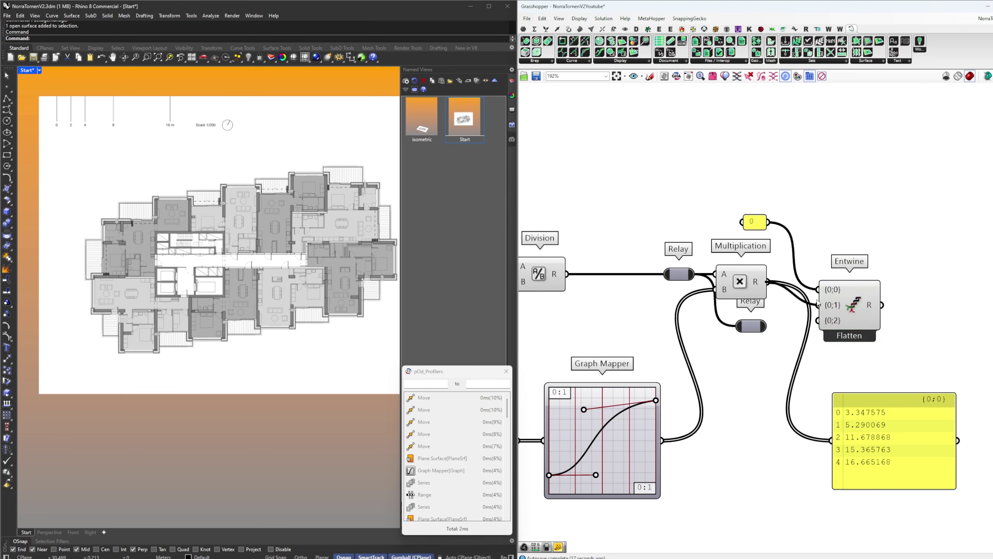
pyautogui.moveTo(767, 326); pyautogui.dragTo(844, 306)
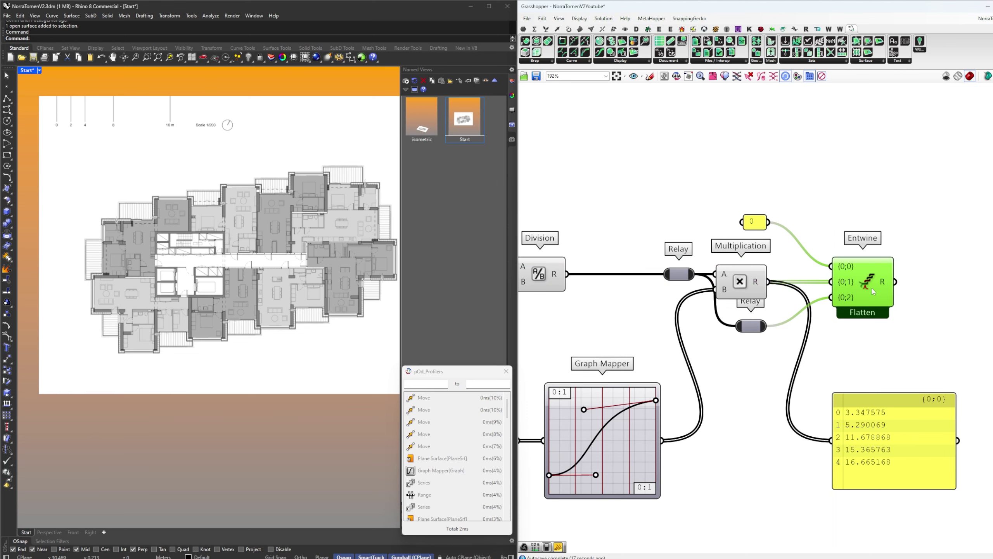
# Flatten the Entwine output and connect it to the values panel
pyautogui.rightClick(880, 285)
pyautogui.click(899, 318)
pyautogui.moveTo(907, 282); pyautogui.dragTo(886, 444)
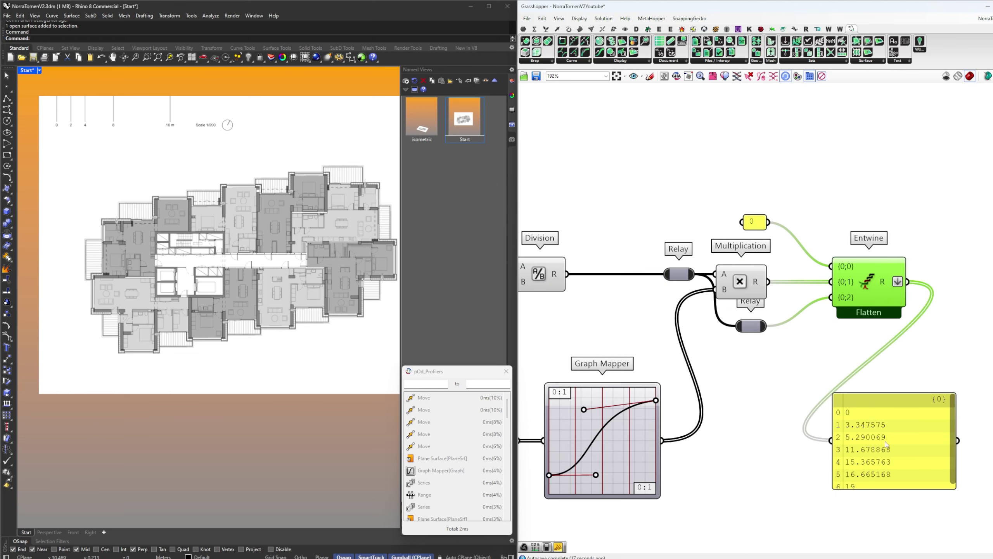
# Move the values panel beside Entwine and enlarge it to fit the whole list
pyautogui.moveTo(886, 442); pyautogui.dragTo(752, 450, button='right')
pyautogui.moveTo(752, 451); pyautogui.dragTo(875, 292)
pyautogui.moveTo(880, 338); pyautogui.dragTo(880, 354)
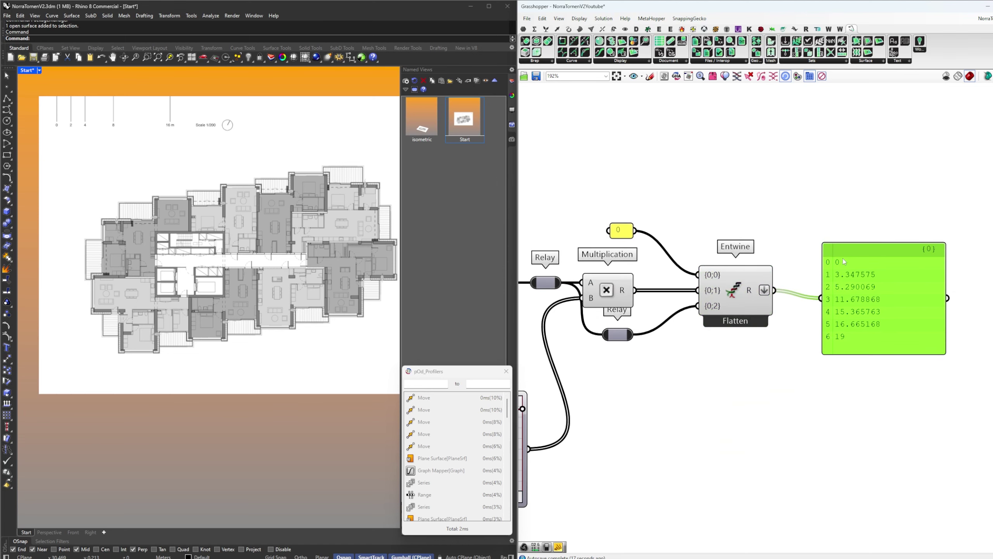
pyautogui.moveTo(795, 350); pyautogui.dragTo(803, 369, button='right')
pyautogui.click(825, 404)
pyautogui.moveTo(904, 310); pyautogui.dragTo(850, 311, button='right')
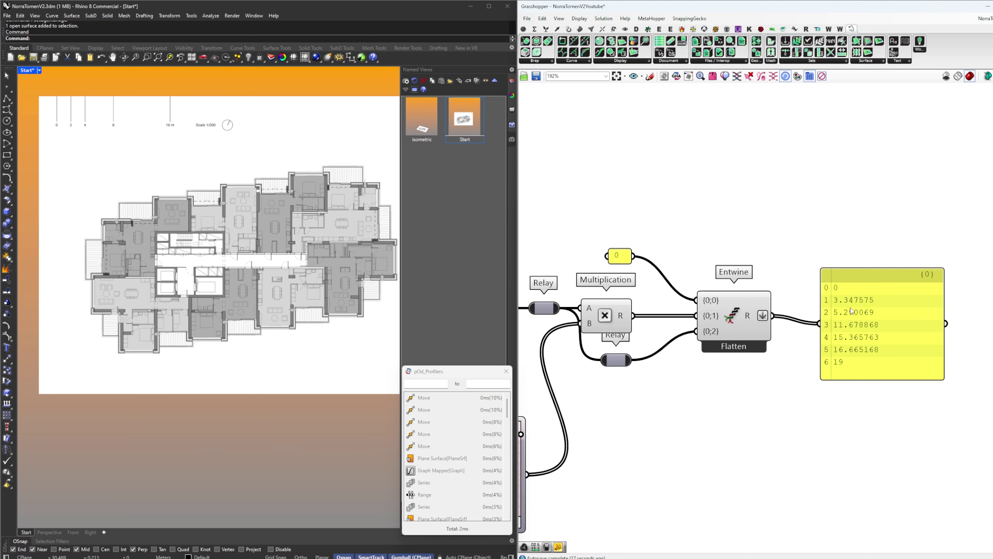
# Add a Consecutive Domains component below the Entwine component
pyautogui.doubleClick(800, 413)
pyautogui.write('domain')
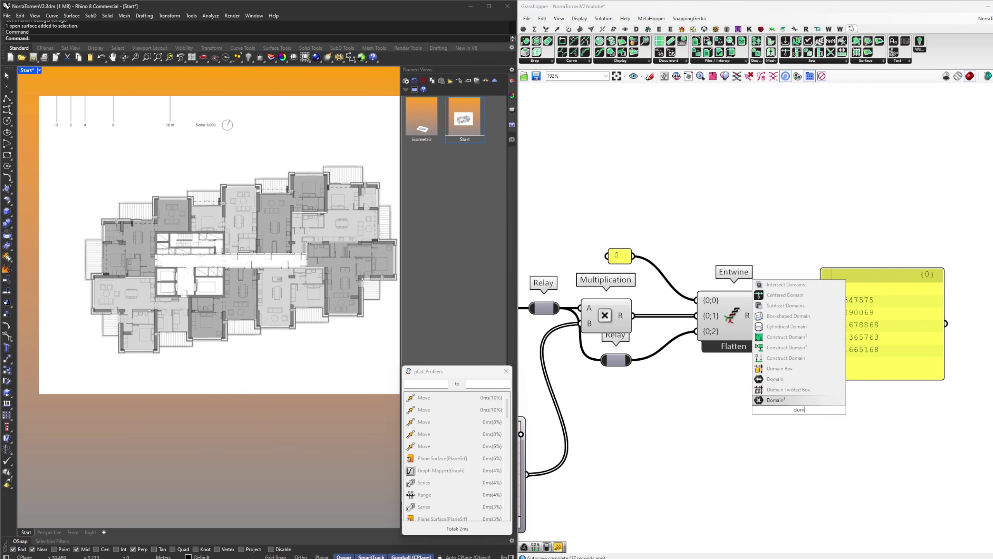
pyautogui.press('BackSpace')
pyautogui.press('BackSpace')
pyautogui.press('BackSpace')
pyautogui.press('BackSpace')
pyautogui.press('BackSpace')
pyautogui.press('BackSpace')
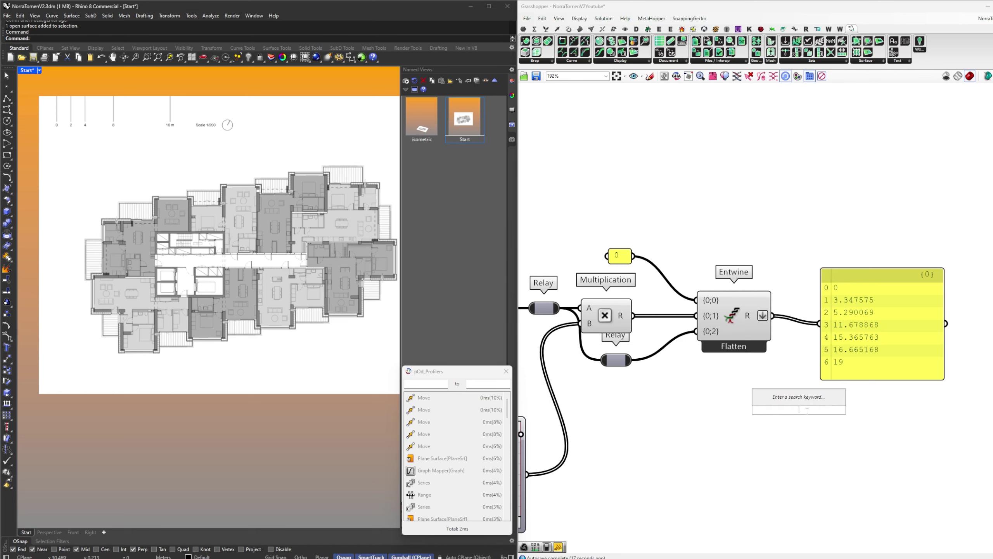
pyautogui.write('conse')
pyautogui.press('Return')
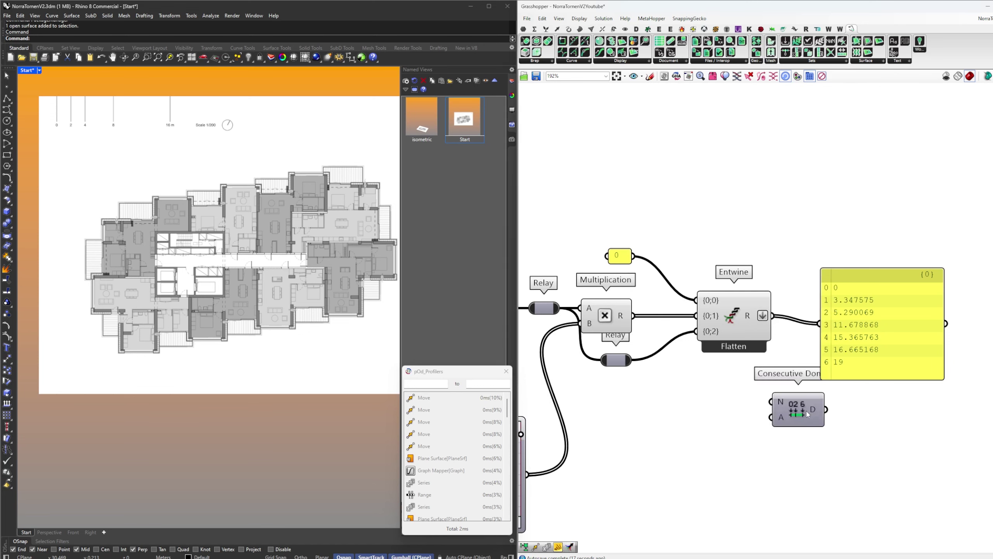
# Connect the flattened Entwine output to Consecutive Domains' N input and place the component between Entwine and the values panel
pyautogui.moveTo(772, 316); pyautogui.dragTo(773, 402)
pyautogui.moveTo(798, 409); pyautogui.dragTo(820, 330)
pyautogui.moveTo(862, 334); pyautogui.dragTo(990, 327)
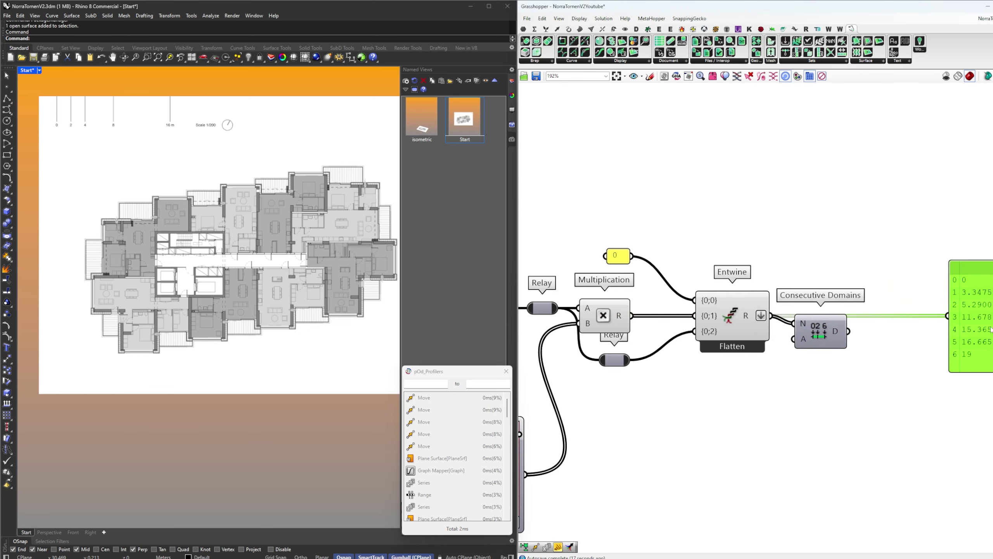
# Connect Consecutive Domains' D output to the values panel and widen the panel to fit each domain on one line
pyautogui.moveTo(847, 331); pyautogui.dragTo(948, 315)
pyautogui.scroll(-3, 753, 350)
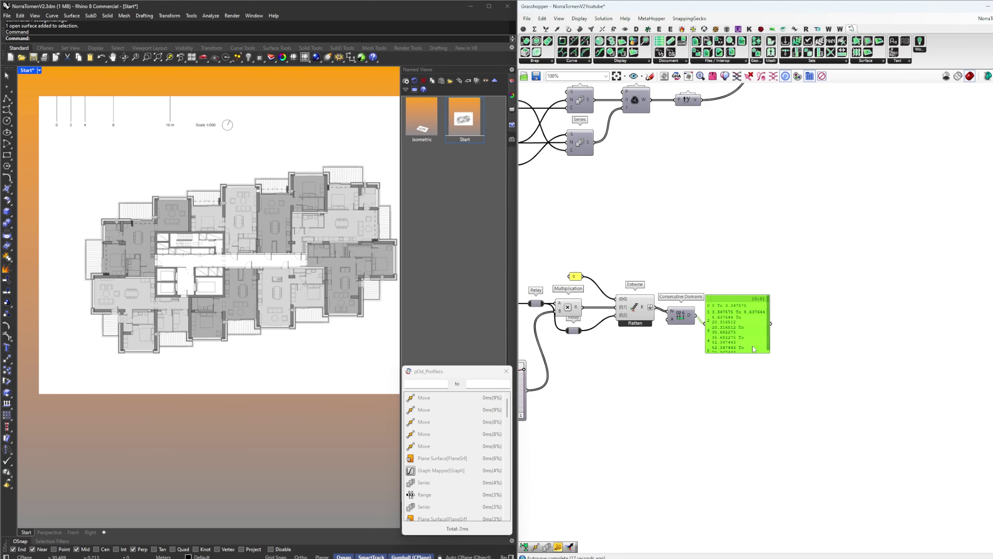
pyautogui.click(771, 357)
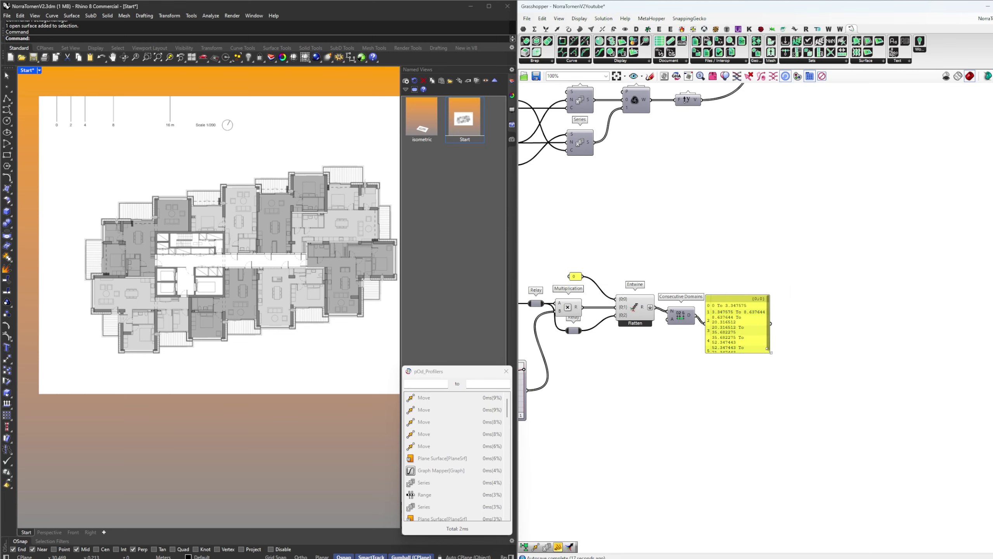
pyautogui.moveTo(769, 350); pyautogui.dragTo(837, 349)
pyautogui.scroll(5, 689, 344)
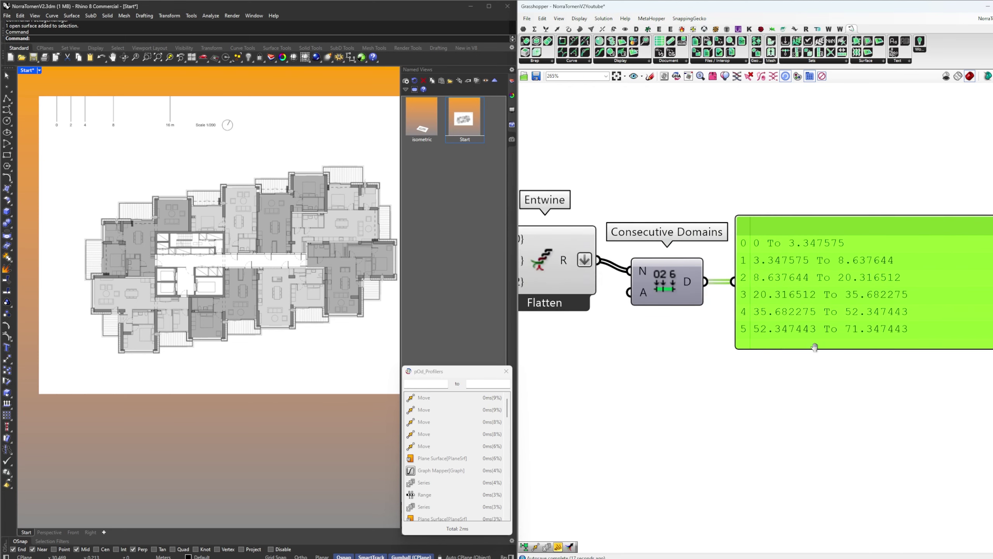
pyautogui.moveTo(815, 347); pyautogui.dragTo(846, 347, button='right')
# Set Consecutive Domains' A (additive) input to False
pyautogui.rightClick(675, 294)
pyautogui.click(712, 366)
pyautogui.moveTo(852, 392); pyautogui.dragTo(715, 267)
pyautogui.click(731, 383)
pyautogui.moveTo(733, 391); pyautogui.dragTo(666, 417, button='right')
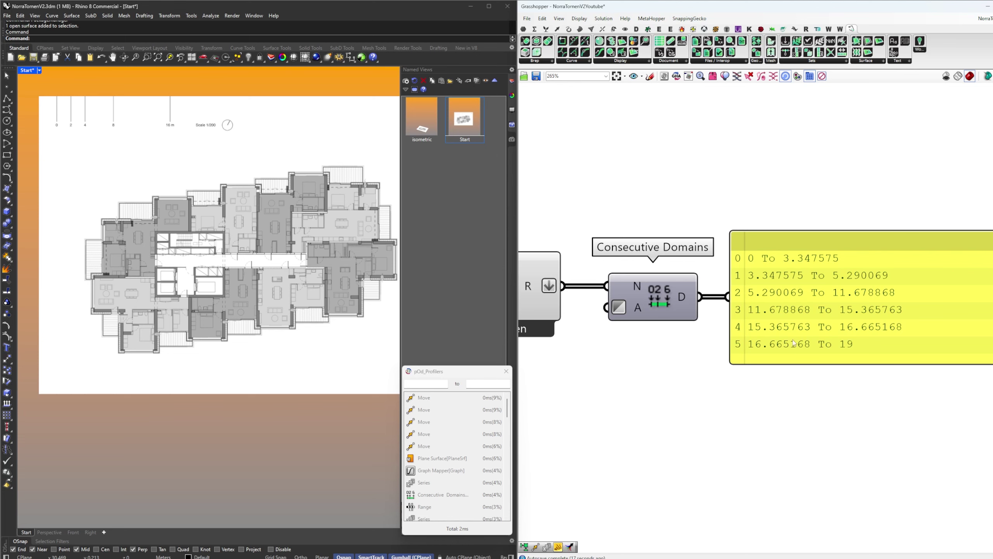
pyautogui.scroll(-3, 815, 344)
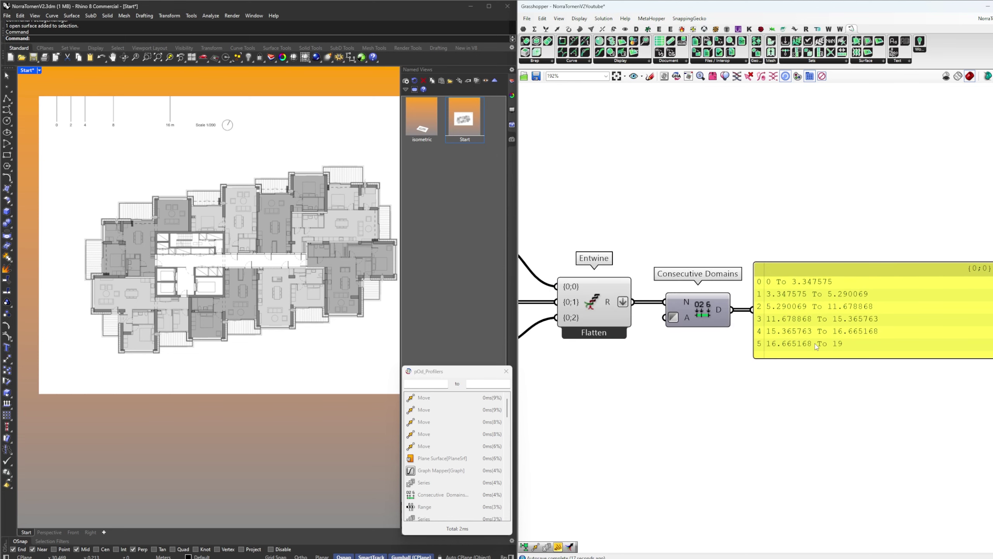
# Set the expression on the Range component's N input to x-2
pyautogui.scroll(-3, 815, 343)
pyautogui.moveTo(728, 334); pyautogui.dragTo(866, 328, button='right')
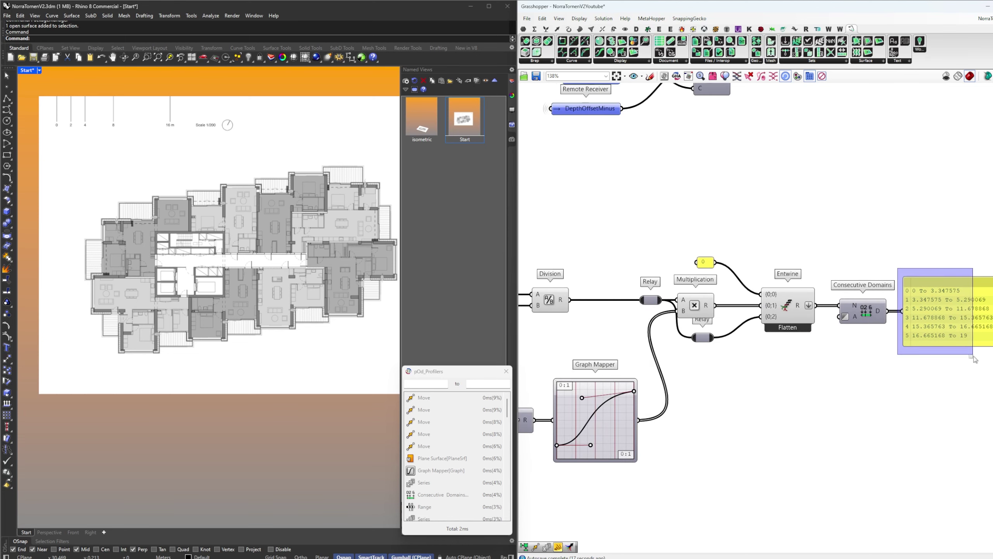
pyautogui.moveTo(628, 327); pyautogui.dragTo(903, 308, button='right')
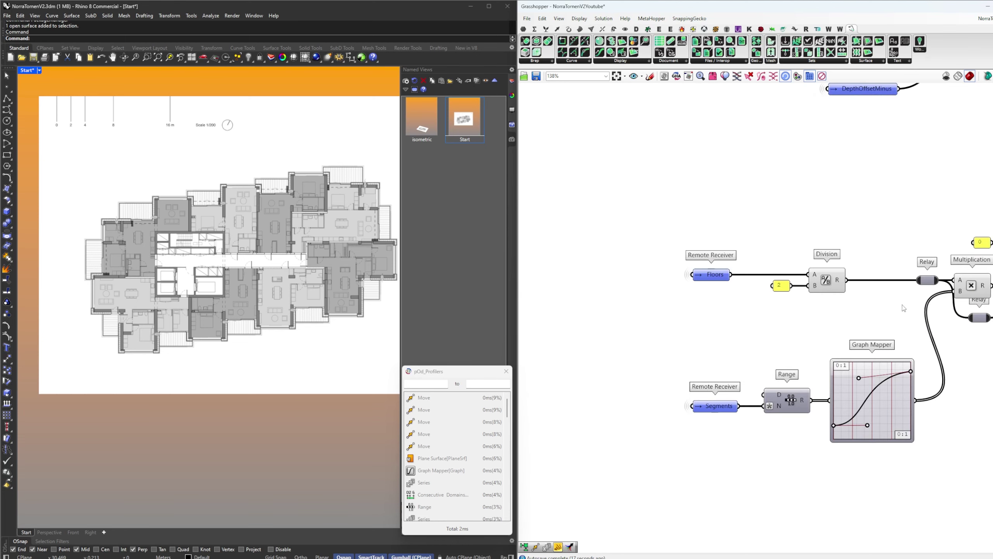
pyautogui.rightClick(769, 406)
pyautogui.moveTo(806, 485)
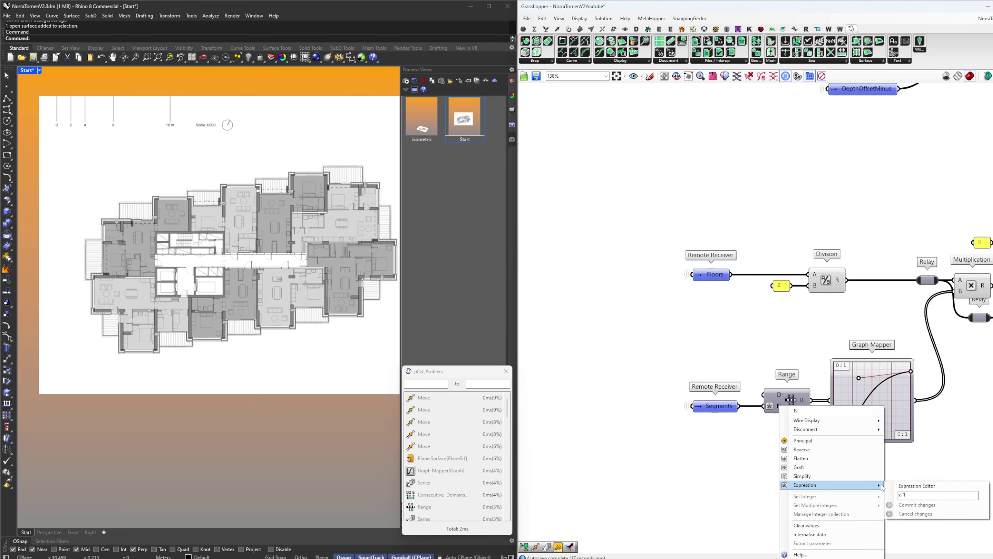
pyautogui.click(909, 494)
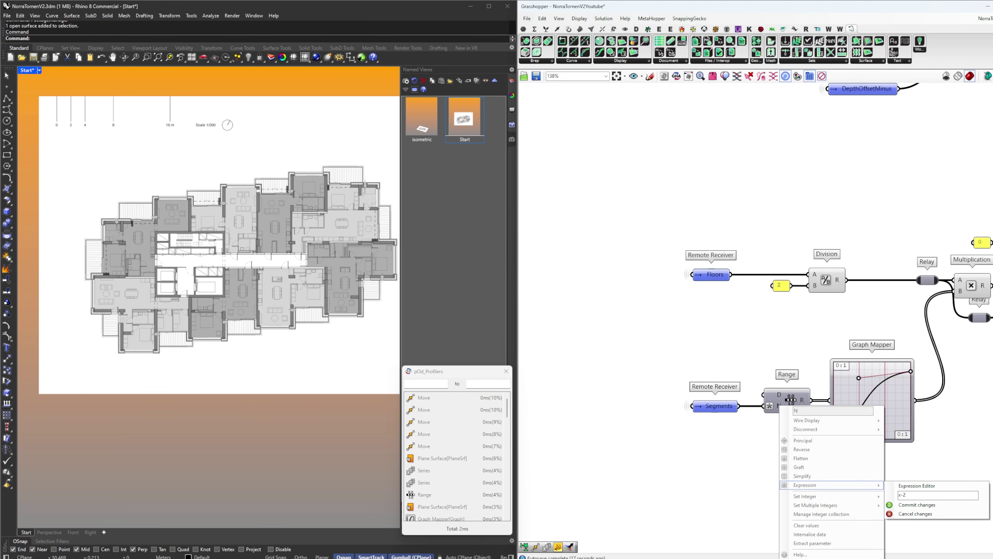
pyautogui.click(748, 361)
pyautogui.moveTo(748, 360); pyautogui.dragTo(312, 367, button='right')
pyautogui.scroll(4, 787, 286)
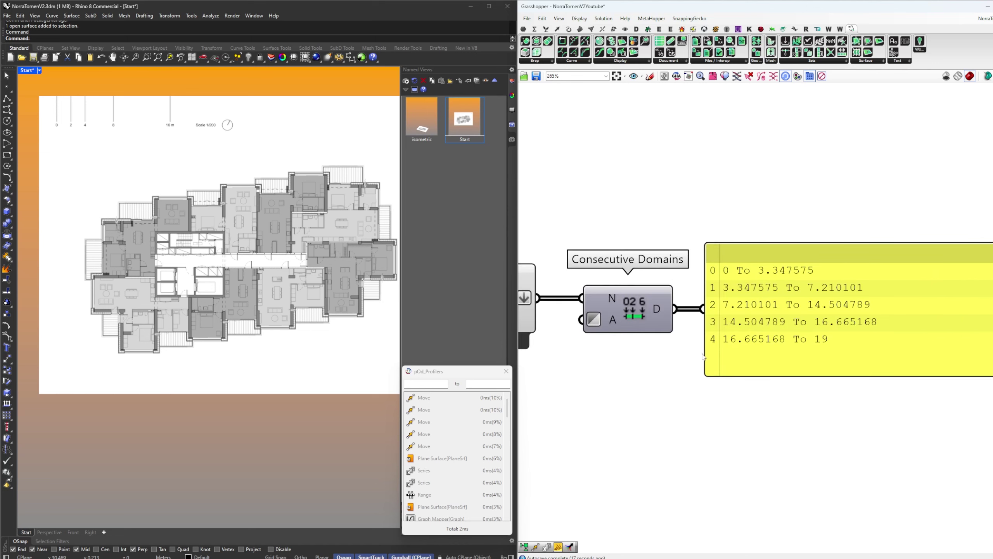
# Move Consecutive Domains and its values panel farther from Entwine to make room for another component
pyautogui.moveTo(781, 420); pyautogui.dragTo(900, 410, button='right')
pyautogui.moveTo(900, 410); pyautogui.dragTo(822, 303)
pyautogui.moveTo(749, 359); pyautogui.dragTo(857, 356, button='right')
pyautogui.click(820, 362)
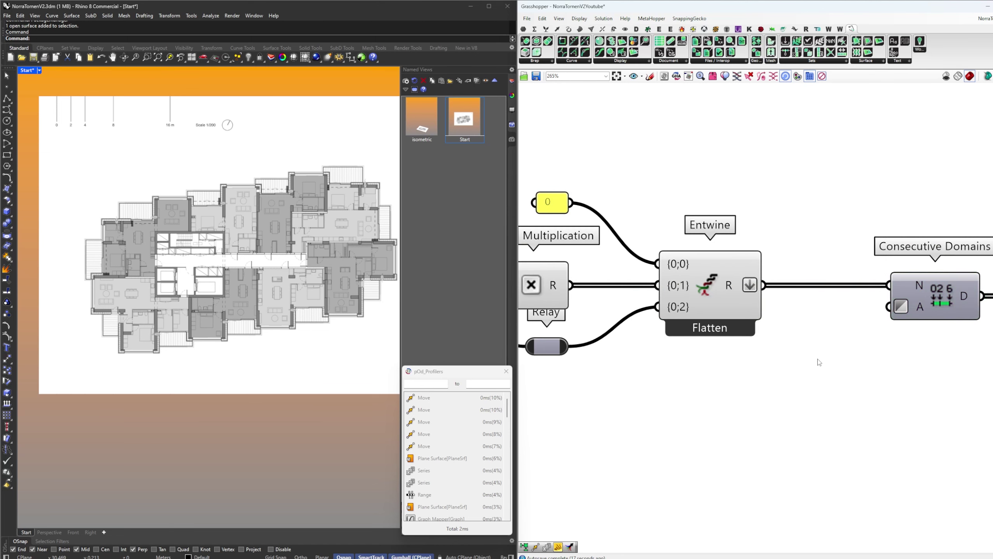
# Insert a Create Set component between Entwine and Consecutive Domains, feeding its S output into the N input
pyautogui.scroll(-3, 816, 358)
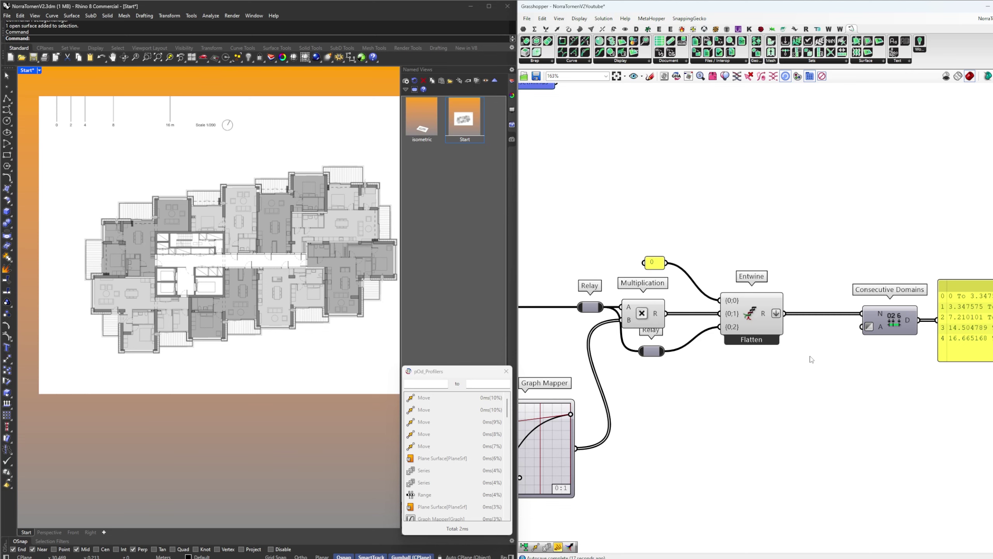
pyautogui.scroll(1, 756, 372)
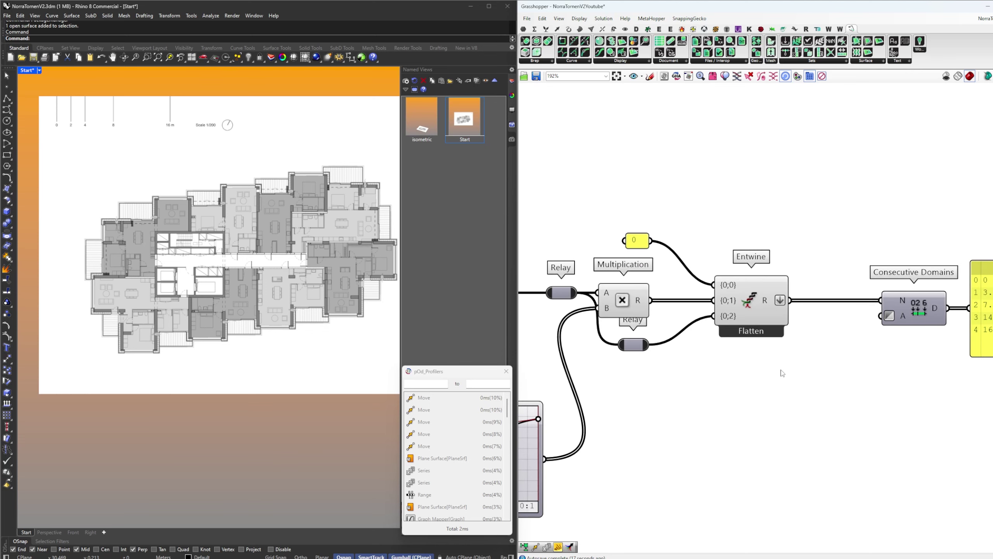
pyautogui.moveTo(782, 371); pyautogui.dragTo(664, 371, button='right')
pyautogui.doubleClick(740, 355)
pyautogui.write('cset')
pyautogui.press('Return')
pyautogui.moveTo(679, 312); pyautogui.dragTo(714, 354)
pyautogui.moveTo(739, 354); pyautogui.dragTo(764, 302)
pyautogui.moveTo(870, 358); pyautogui.dragTo(793, 287)
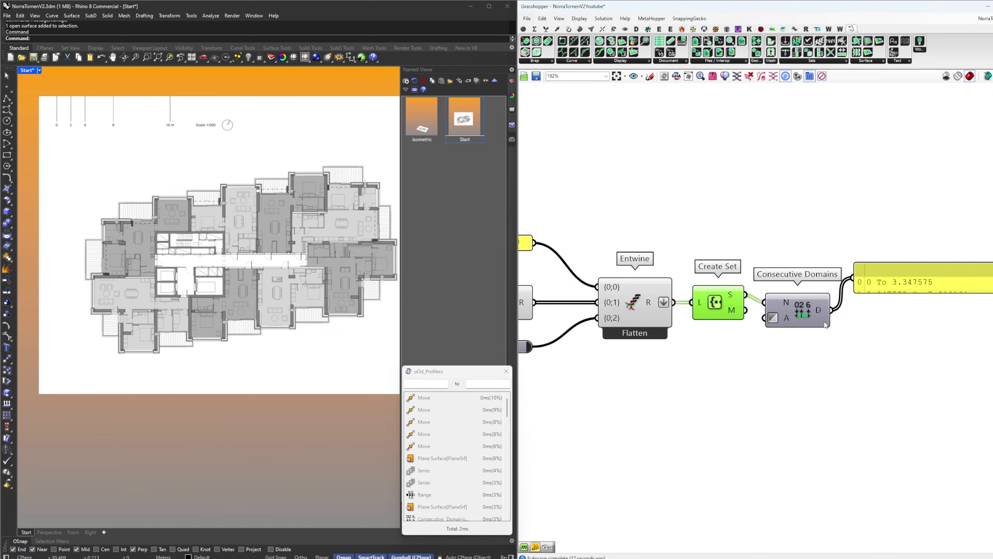
# Undo the accidental resize of the values panel and reposition Consecutive Domains and the panel beside Create Set
pyautogui.hotkey('ctrl', 'z')
pyautogui.moveTo(887, 387); pyautogui.dragTo(809, 317)
pyautogui.moveTo(809, 317); pyautogui.dragTo(807, 309)
pyautogui.click(807, 359)
pyautogui.moveTo(806, 368); pyautogui.dragTo(767, 398, button='right')
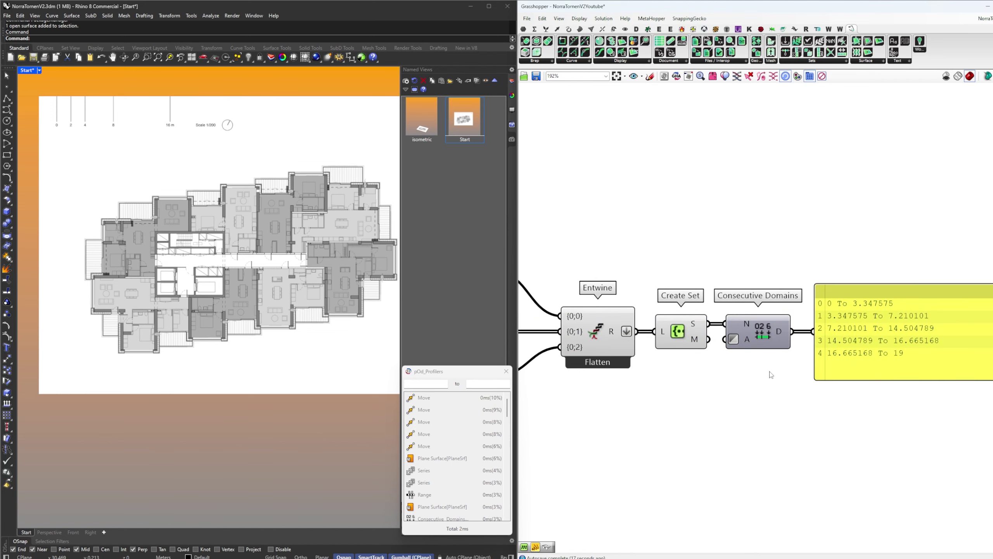
# Add a Series component above Multiplication and connect Division's result to its C input
pyautogui.moveTo(735, 248); pyautogui.dragTo(789, 292, button='right')
pyautogui.moveTo(602, 281); pyautogui.dragTo(829, 271, button='right')
pyautogui.doubleClick(818, 271)
pyautogui.write('se')
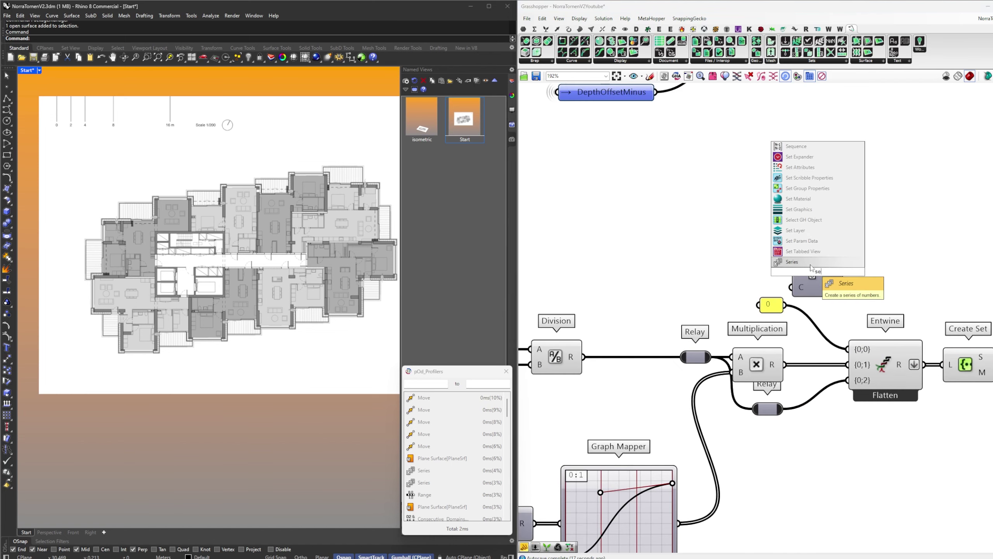
pyautogui.press('Return')
pyautogui.moveTo(663, 288); pyautogui.dragTo(752, 287, button='right')
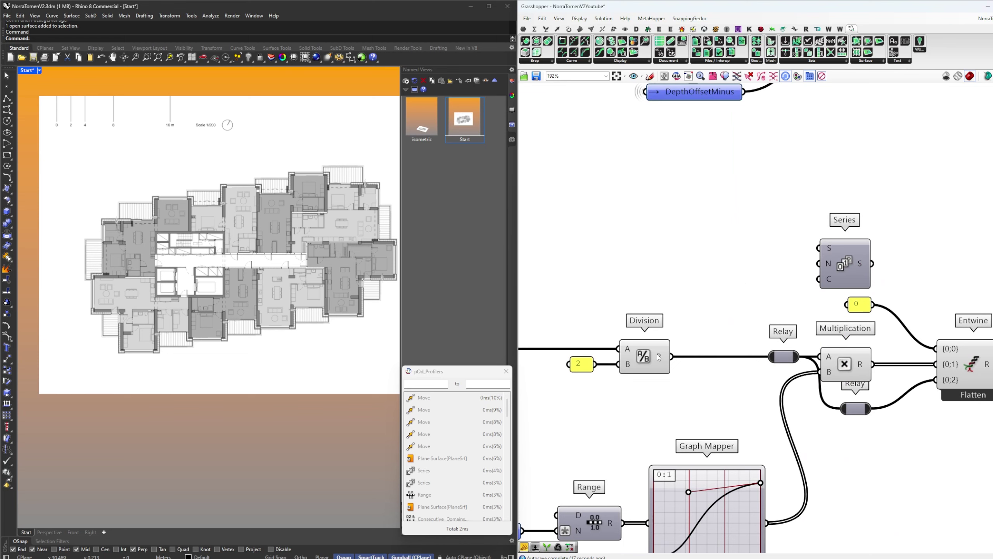
pyautogui.moveTo(659, 357); pyautogui.dragTo(859, 258)
pyautogui.moveTo(859, 258)
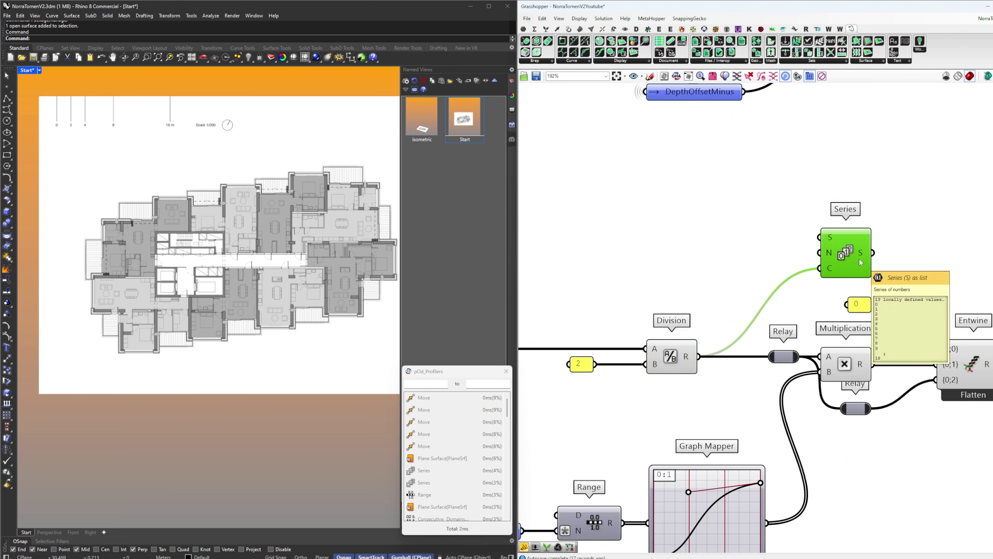
pyautogui.moveTo(859, 258); pyautogui.dragTo(689, 269, button='right')
pyautogui.click(914, 289)
# Add an Includes component above Consecutive Domains and connect the Series output to its V input
pyautogui.moveTo(980, 338); pyautogui.dragTo(840, 312, button='right')
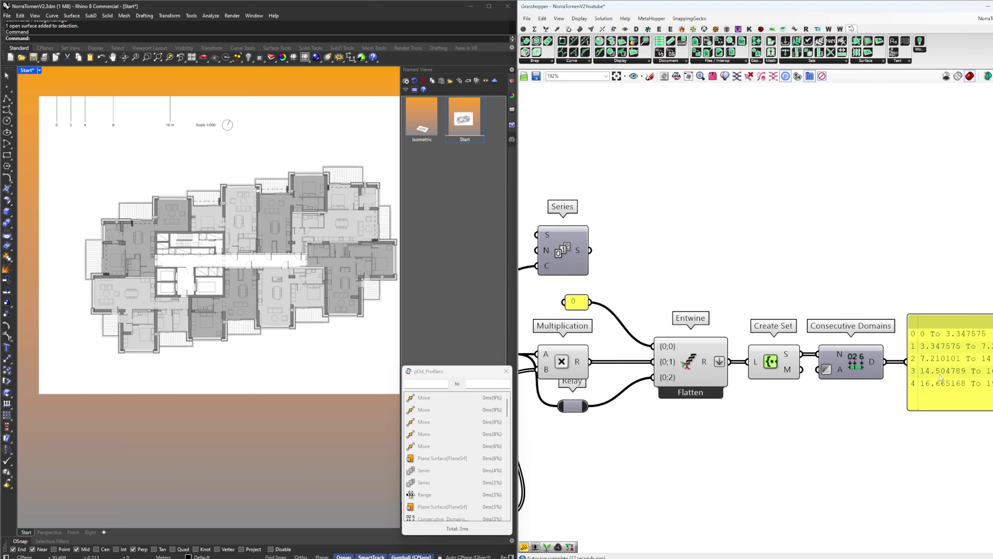
pyautogui.doubleClick(904, 287)
pyautogui.click(818, 297)
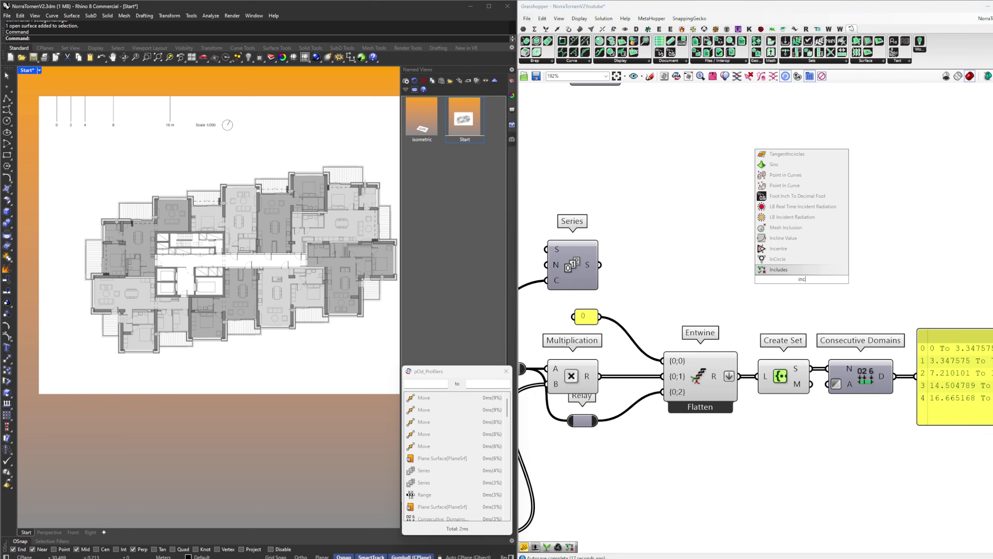
pyautogui.press('Return')
pyautogui.moveTo(600, 265); pyautogui.dragTo(775, 271)
pyautogui.moveTo(799, 280); pyautogui.dragTo(908, 273)
# Add a Graft Tree component below Includes and feed it Consecutive Domains' D output
pyautogui.doubleClick(823, 308)
pyautogui.write('graft')
pyautogui.click(832, 297)
pyautogui.moveTo(890, 362); pyautogui.dragTo(810, 352, button='right')
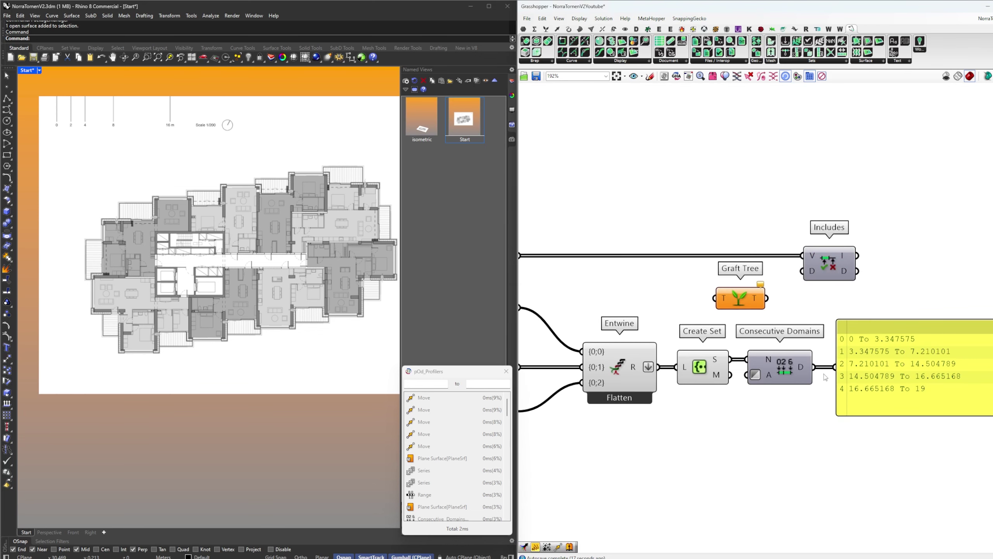
pyautogui.moveTo(812, 371); pyautogui.dragTo(733, 304)
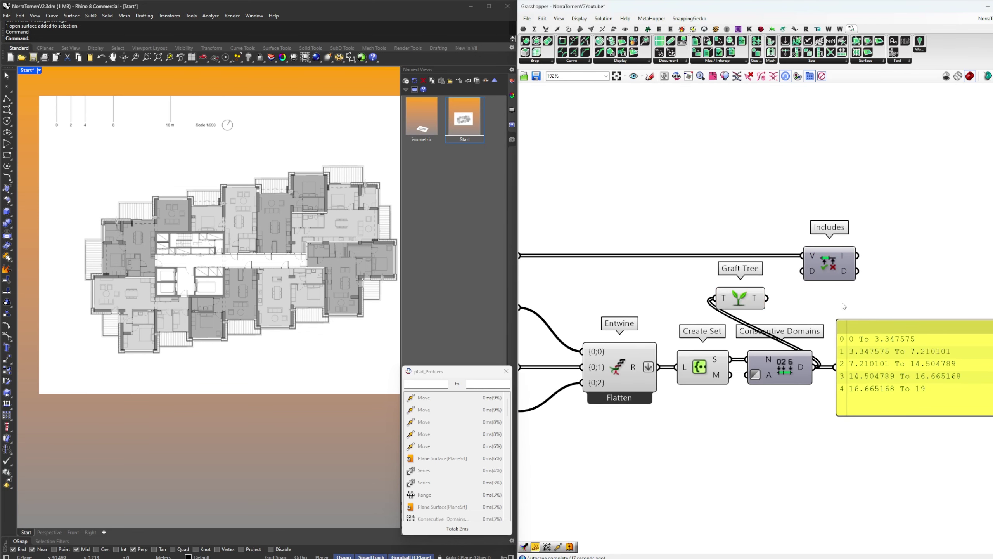
# Reposition Graft Tree and Includes so they follow Consecutive Domains
pyautogui.moveTo(844, 306); pyautogui.dragTo(808, 297, button='right')
pyautogui.moveTo(824, 317); pyautogui.dragTo(886, 317)
pyautogui.moveTo(705, 289); pyautogui.dragTo(805, 290)
pyautogui.moveTo(795, 254); pyautogui.dragTo(873, 255)
pyautogui.moveTo(884, 291); pyautogui.dragTo(846, 278, button='right')
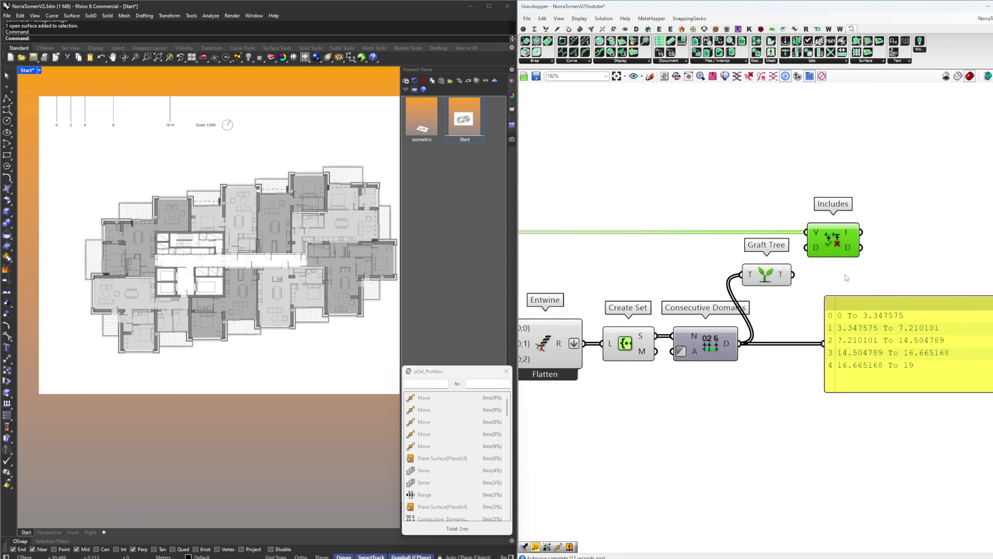
# Connect the Graft Tree output to the values panel and heighten the panel to show every branch
pyautogui.moveTo(794, 274); pyautogui.dragTo(824, 343)
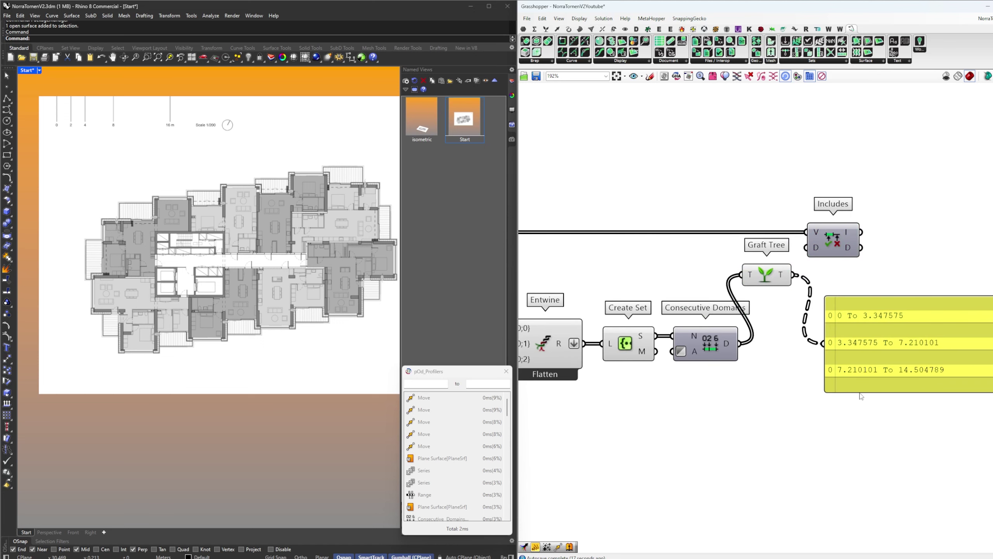
pyautogui.moveTo(860, 392); pyautogui.dragTo(860, 455)
pyautogui.moveTo(831, 432); pyautogui.dragTo(962, 454, button='right')
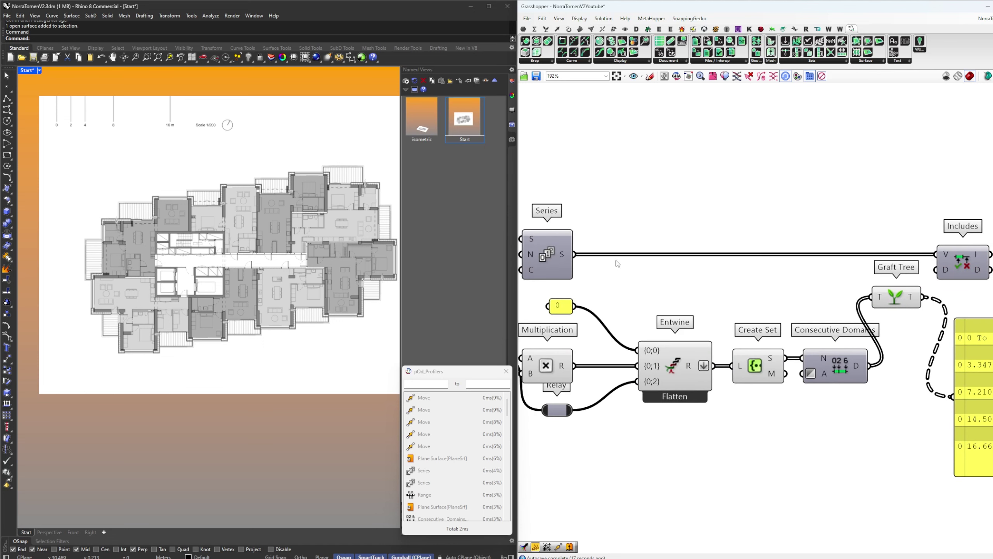
# Connect the grafted domains to Includes' D input and delete the values panel
pyautogui.click(961, 272)
pyautogui.moveTo(960, 282); pyautogui.dragTo(834, 299, button='right')
pyautogui.moveTo(800, 320); pyautogui.dragTo(815, 293)
pyautogui.click(865, 345)
pyautogui.moveTo(879, 284); pyautogui.dragTo(835, 291, button='right')
pyautogui.press('Delete')
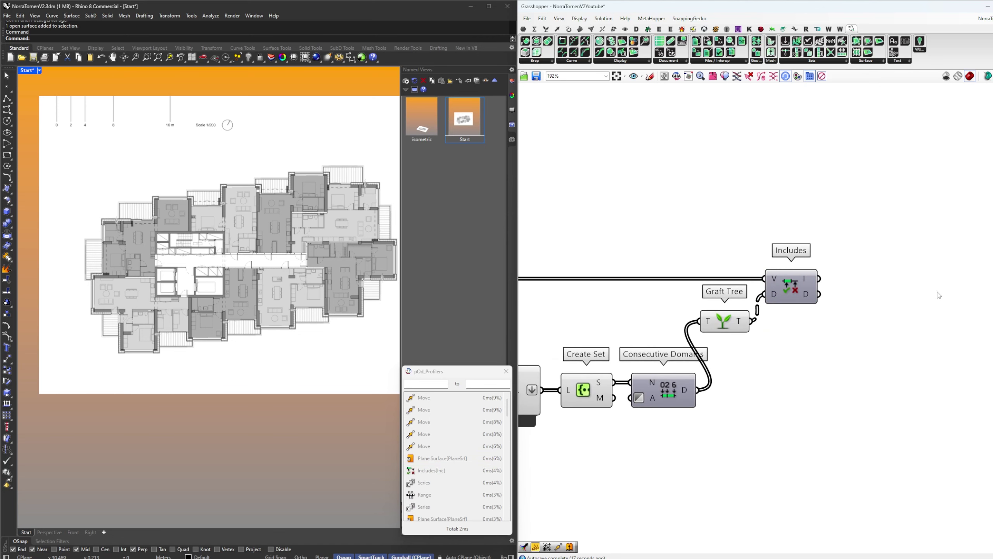
# Add a Mass Addition component beside Includes and a panel reading Includes' I output
pyautogui.doubleClick(947, 291)
pyautogui.write('mass')
pyautogui.press('Return')
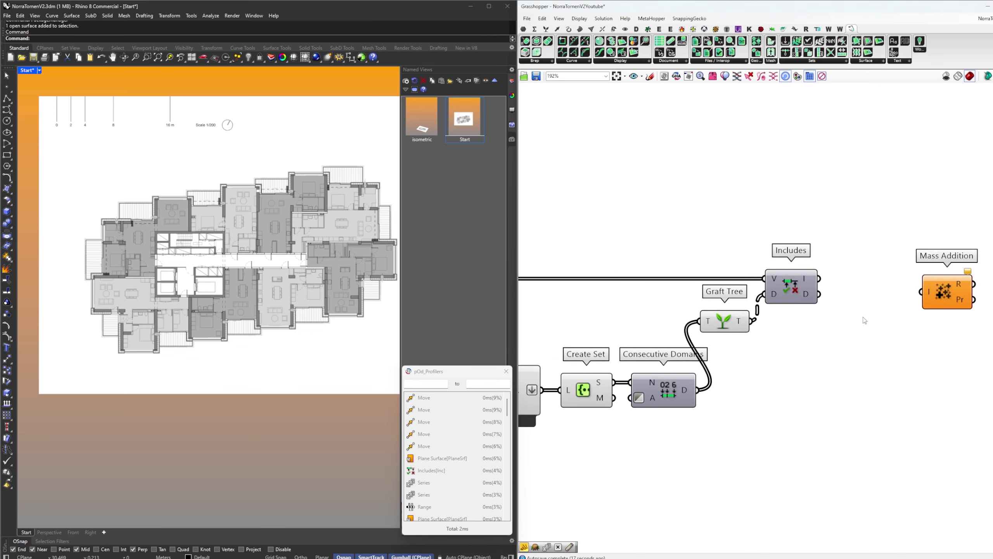
pyautogui.doubleClick(880, 338)
pyautogui.write('//')
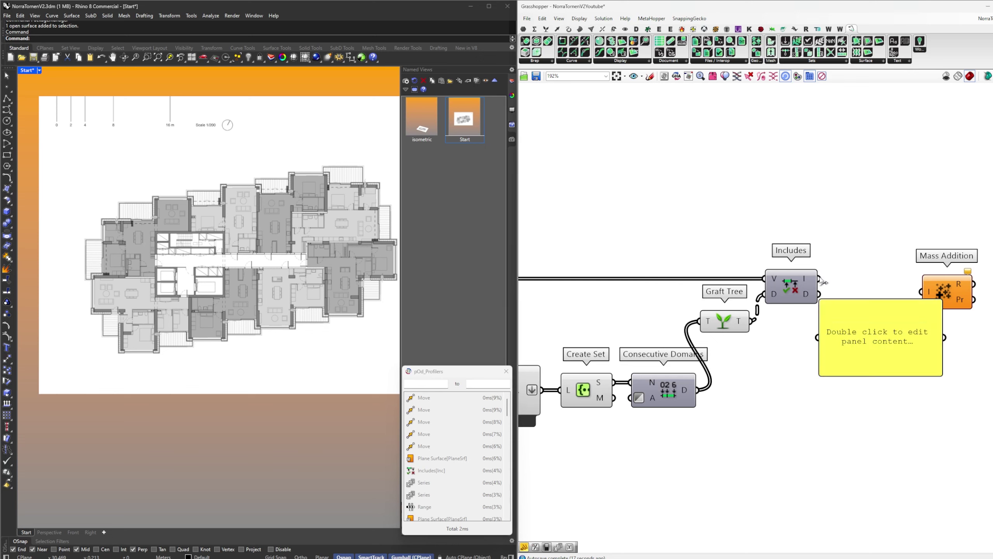
pyautogui.moveTo(820, 279); pyautogui.dragTo(816, 333)
# Connect Includes' I output to Mass Addition and delete the panel that reads the Includes values
pyautogui.scroll(2, 821, 276)
pyautogui.moveTo(790, 248); pyautogui.dragTo(871, 285)
pyautogui.moveTo(777, 323); pyautogui.dragTo(889, 358)
pyautogui.moveTo(725, 231); pyautogui.dragTo(794, 243)
pyautogui.click(874, 305)
pyautogui.press('Delete')
# Add a panel on Mass Addition's R output, enlarge it to show all branches and place it beside the component
pyautogui.doubleClick(944, 273)
pyautogui.write('//')
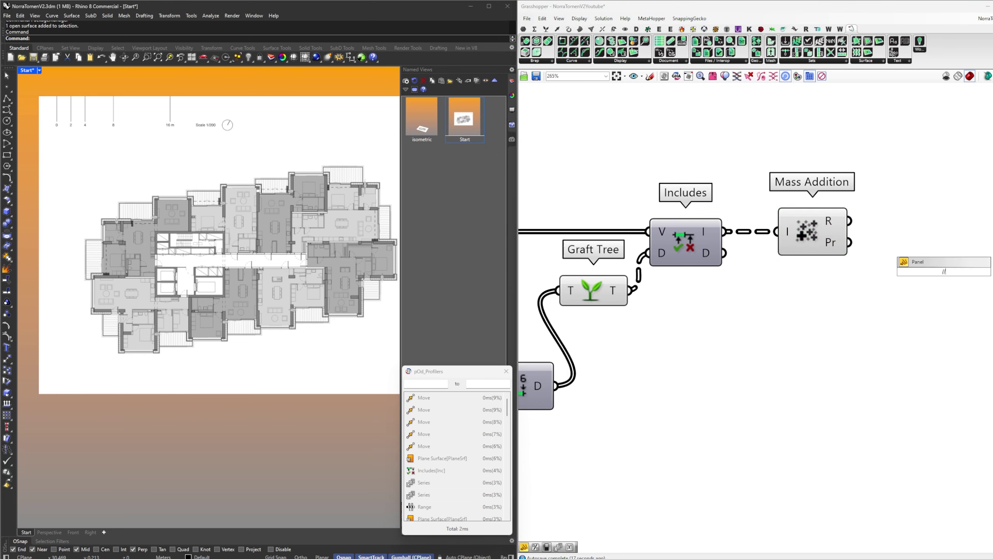
pyautogui.press('Return')
pyautogui.moveTo(851, 225); pyautogui.dragTo(859, 271)
pyautogui.moveTo(878, 281); pyautogui.dragTo(782, 231, button='right')
pyautogui.scroll(-3, 782, 231)
pyautogui.moveTo(805, 255); pyautogui.dragTo(807, 328)
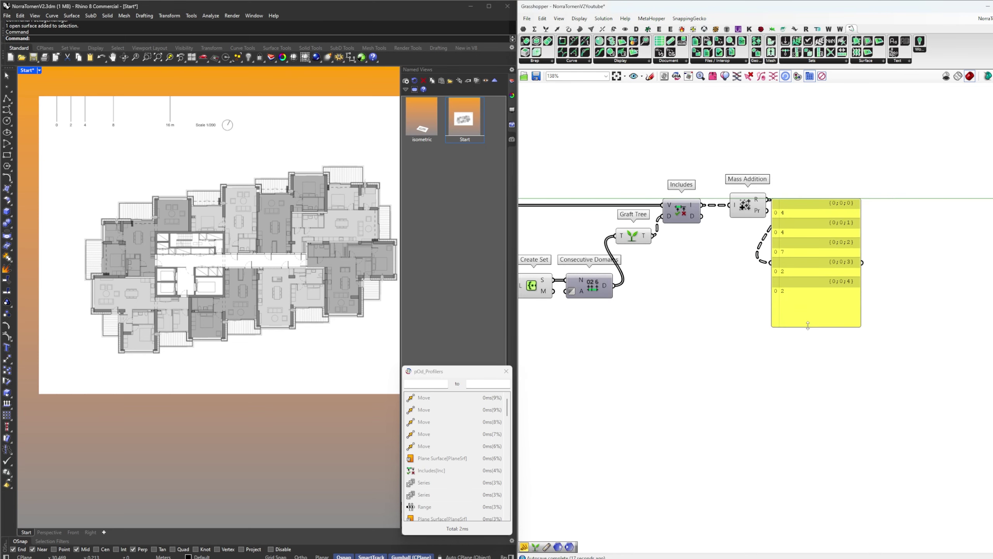
pyautogui.moveTo(790, 280); pyautogui.dragTo(832, 225)
pyautogui.scroll(4, 832, 225)
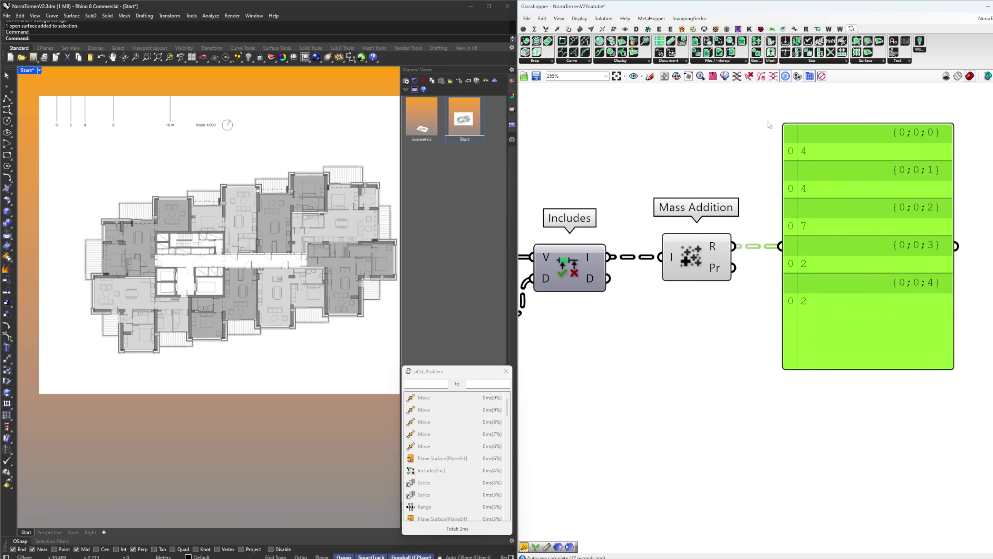
# Check the floor count of each segment in the Mass Addition panel and delete the panel
pyautogui.moveTo(739, 124); pyautogui.dragTo(712, 152, button='right')
pyautogui.moveTo(715, 152); pyautogui.dragTo(956, 196)
pyautogui.moveTo(722, 198); pyautogui.dragTo(949, 231)
pyautogui.click(794, 315)
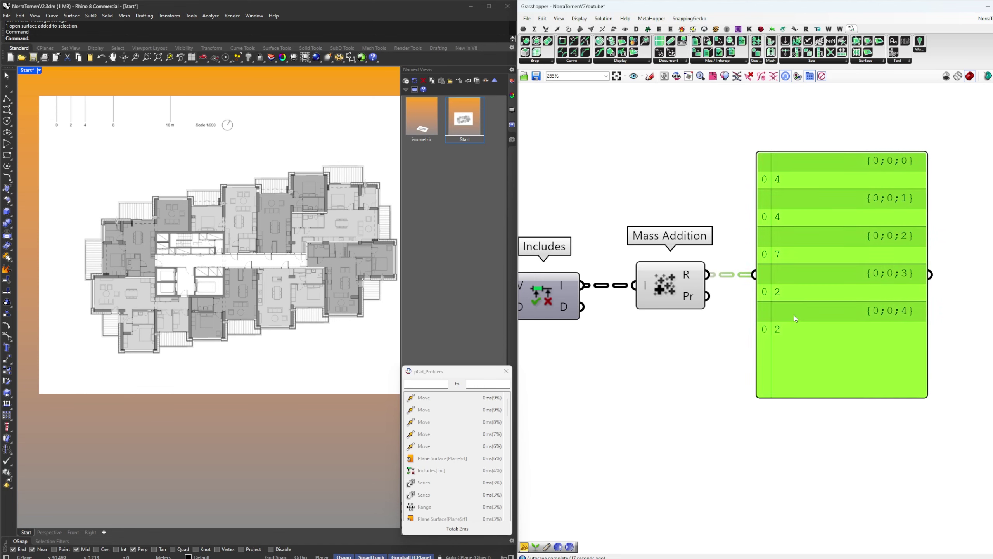
pyautogui.scroll(-3, 786, 319)
pyautogui.press('Delete')
# Add a Series component and a new panel beside Mass Addition, connecting its R output to the panel and Series' C input
pyautogui.moveTo(741, 329); pyautogui.dragTo(832, 319, button='right')
pyautogui.moveTo(808, 287); pyautogui.dragTo(800, 288)
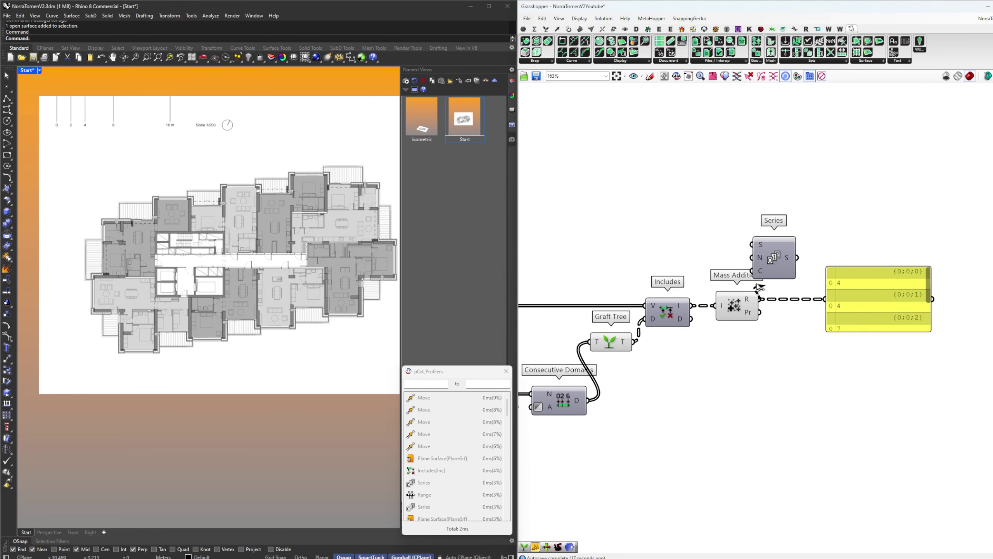
pyautogui.moveTo(776, 250); pyautogui.dragTo(805, 238)
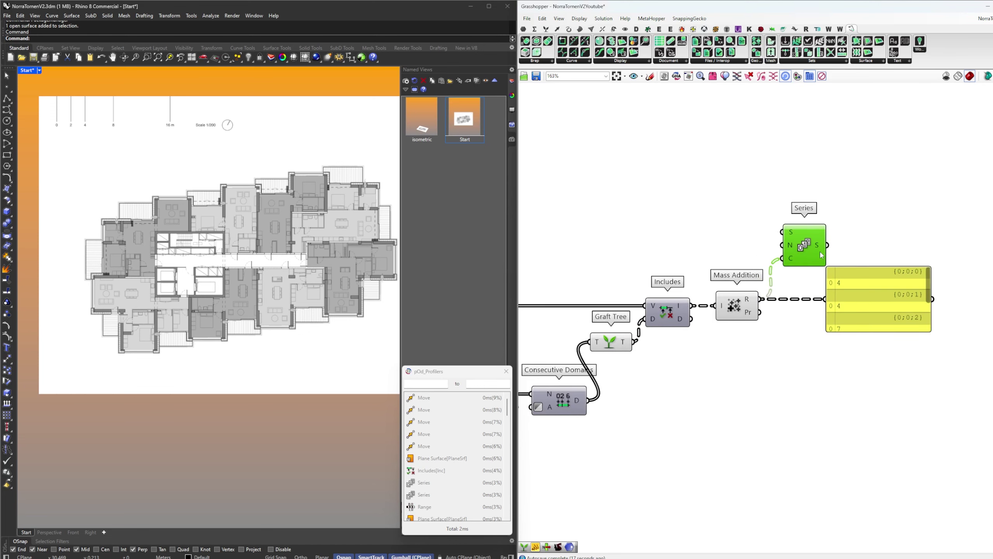
# Add a Graft Tree component between Series' S output and the panel, aligned beside Series
pyautogui.moveTo(841, 305); pyautogui.dragTo(910, 263)
pyautogui.doubleClick(877, 289)
pyautogui.write('gr')
pyautogui.press('Return')
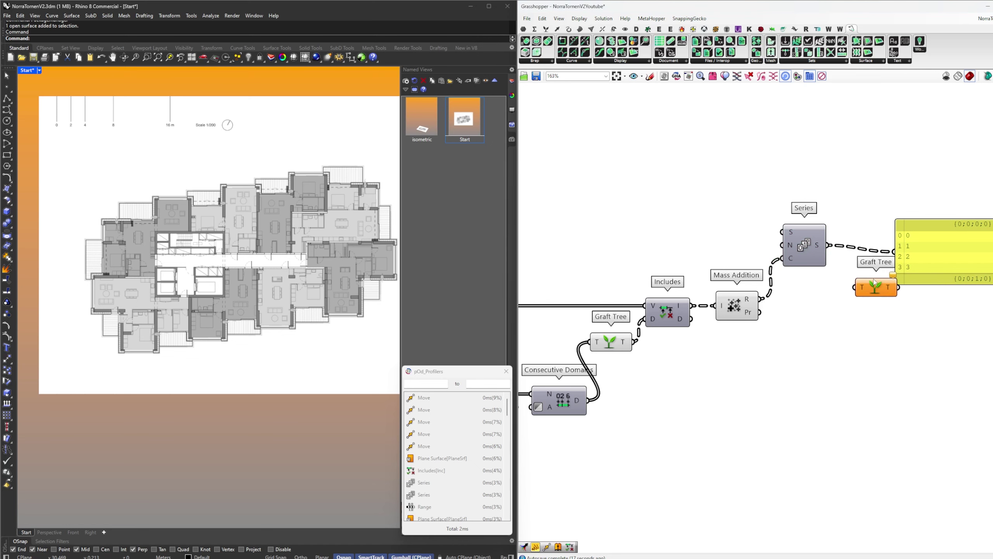
pyautogui.moveTo(829, 246); pyautogui.dragTo(856, 286)
pyautogui.moveTo(870, 288); pyautogui.dragTo(864, 247)
pyautogui.click(830, 254)
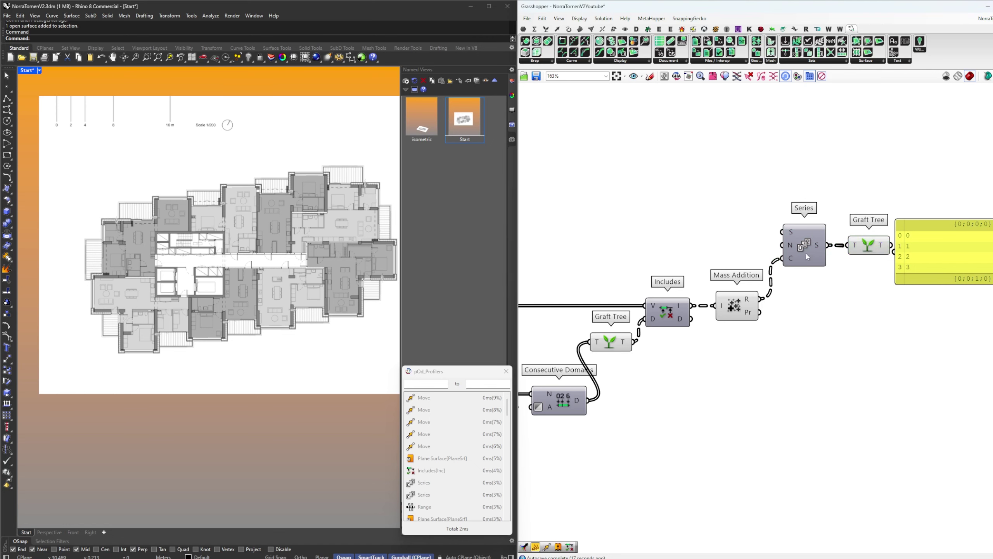
pyautogui.moveTo(820, 247)
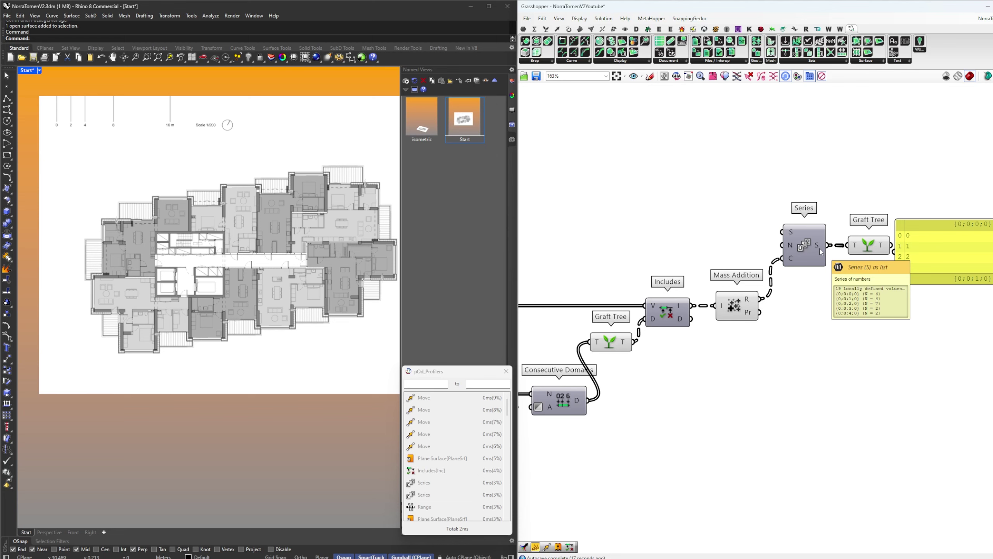
# Enlarge the panel to show the grafted Series branches and place it further from Graft Tree
pyautogui.moveTo(819, 247); pyautogui.dragTo(704, 277, button='right')
pyautogui.moveTo(817, 286); pyautogui.dragTo(854, 280)
pyautogui.moveTo(777, 276); pyautogui.dragTo(832, 506)
pyautogui.moveTo(849, 387); pyautogui.dragTo(903, 329)
# Add a List Length component between Graft Tree's output and the panel, and line the panel up with it
pyautogui.doubleClick(794, 322)
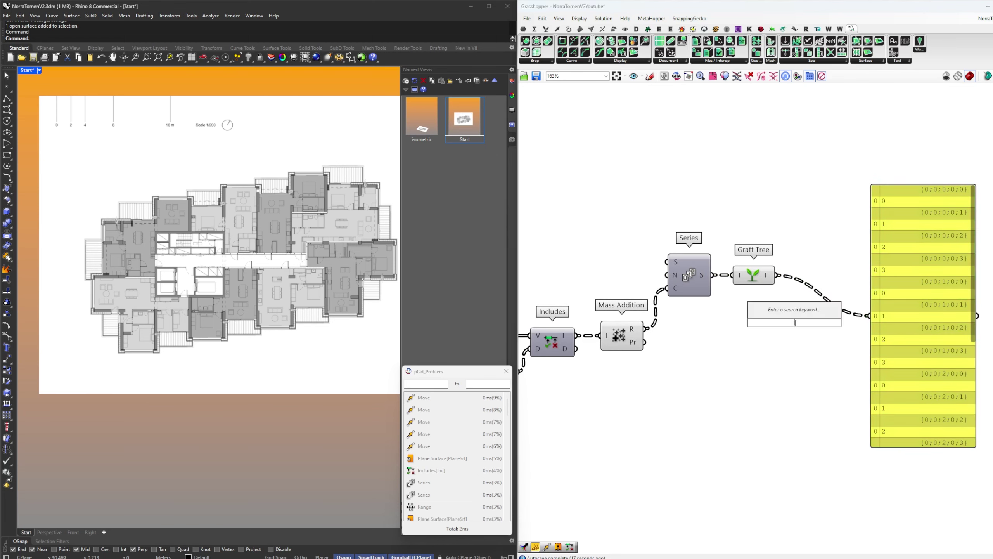
pyautogui.write('list len')
pyautogui.press('Return')
pyautogui.moveTo(778, 277); pyautogui.dragTo(869, 316)
pyautogui.moveTo(891, 324); pyautogui.dragTo(903, 284)
pyautogui.moveTo(903, 285); pyautogui.dragTo(809, 311, button='right')
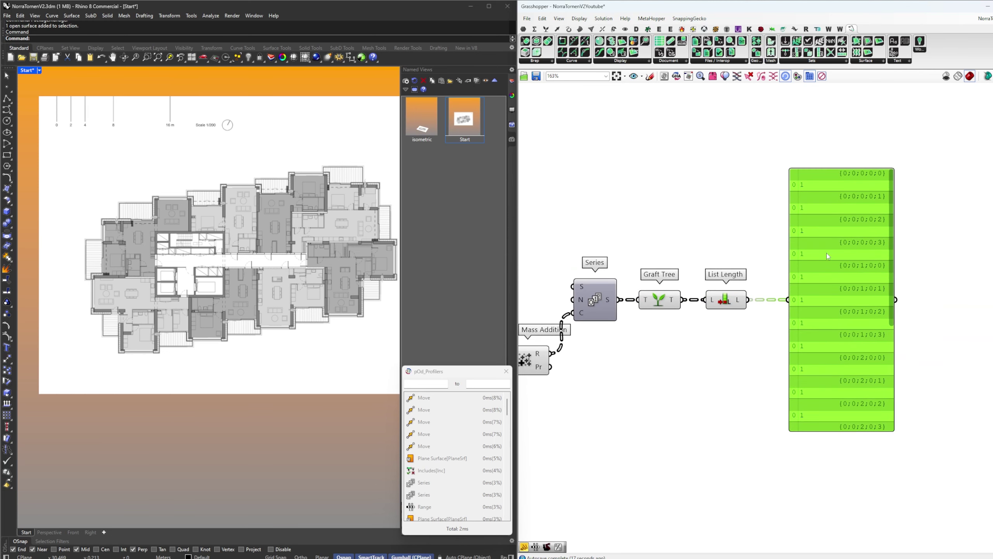
# Simplify the L output of List Length
pyautogui.rightClick(749, 304)
pyautogui.click(764, 364)
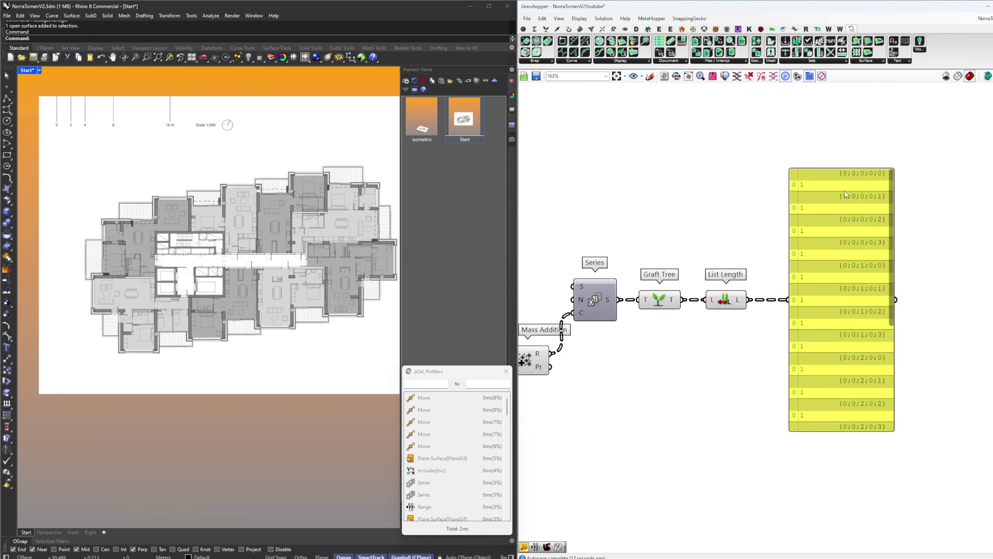
pyautogui.moveTo(823, 158); pyautogui.dragTo(884, 189)
pyautogui.rightClick(738, 297)
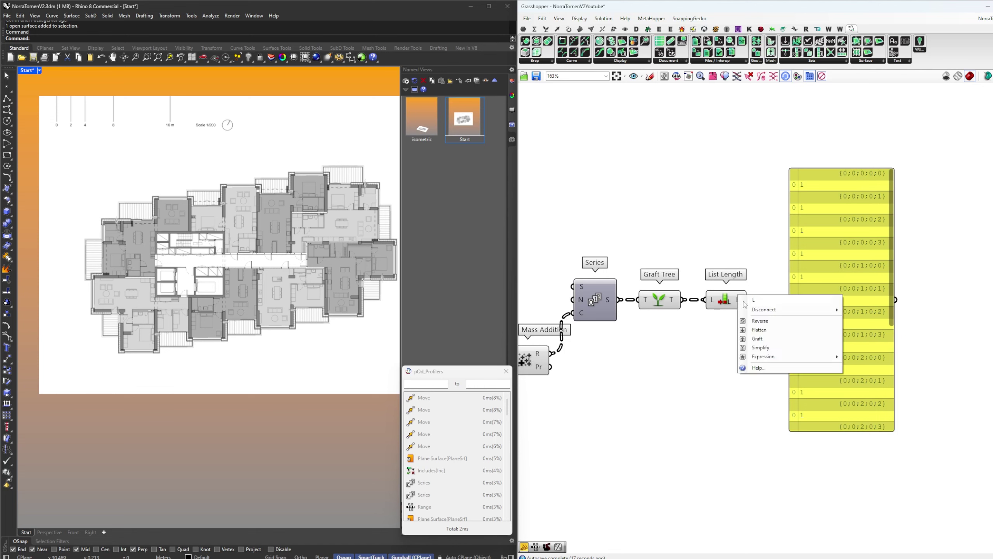
pyautogui.click(760, 347)
# Check the simplified branch paths in the List Length panel and delete the panel
pyautogui.scroll(4, 885, 250)
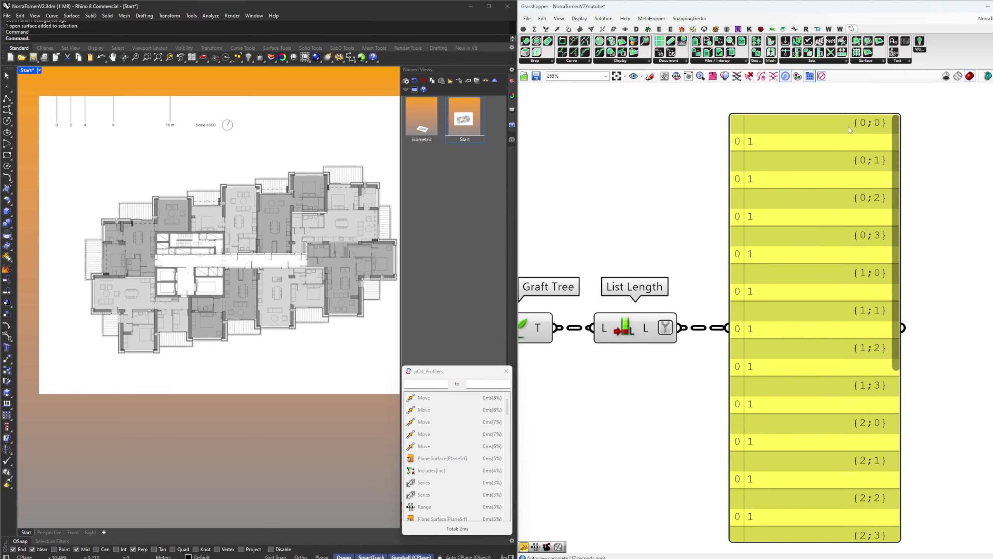
pyautogui.moveTo(693, 110); pyautogui.dragTo(933, 262)
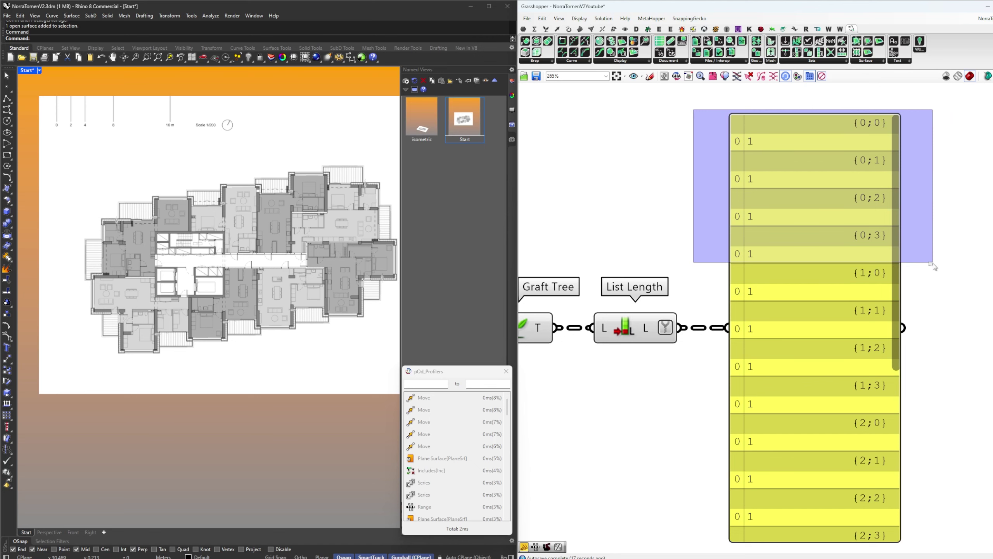
pyautogui.moveTo(933, 262); pyautogui.dragTo(934, 266)
pyautogui.moveTo(811, 270); pyautogui.dragTo(815, 217, button='right')
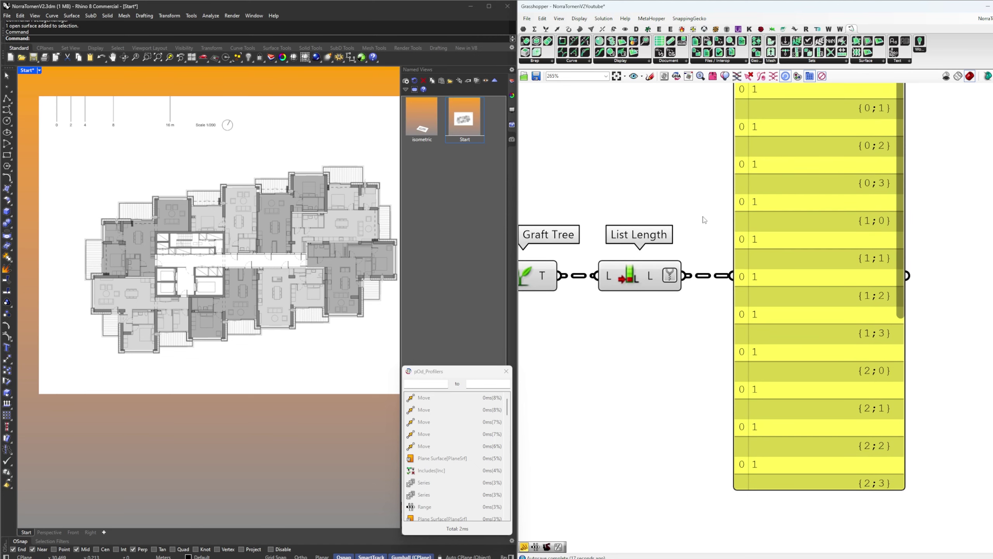
pyautogui.moveTo(703, 215); pyautogui.dragTo(955, 355)
pyautogui.click(815, 345)
pyautogui.press('Delete')
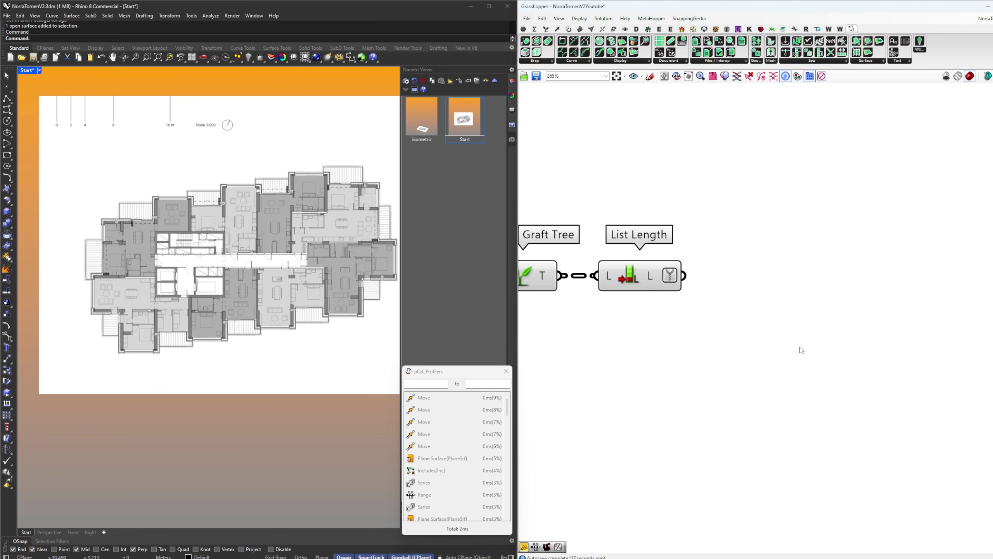
# Attach a Param Viewer to List Length's output, examine its data tree as a branch diagram, and delete the viewer
pyautogui.doubleClick(800, 346)
pyautogui.write('param')
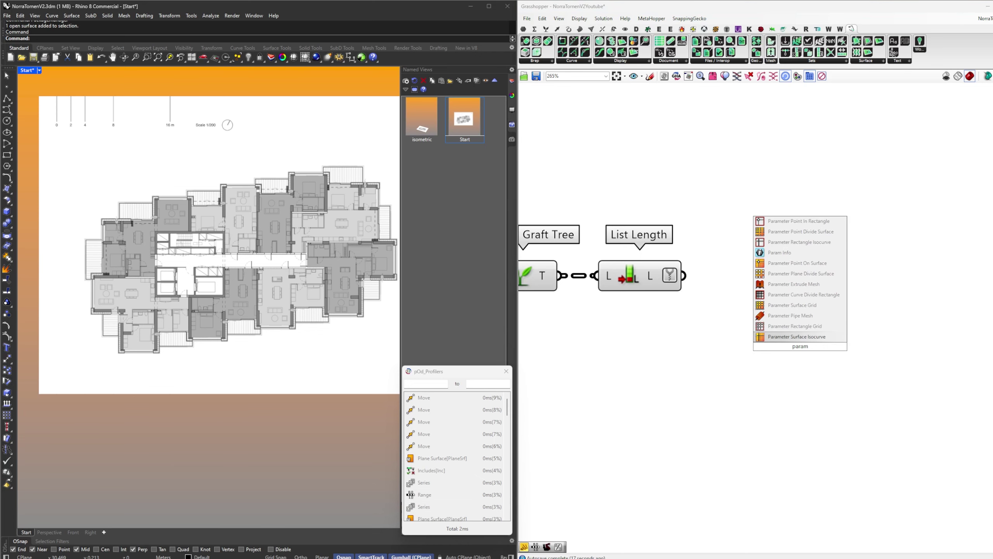
pyautogui.write('view')
pyautogui.press('Return')
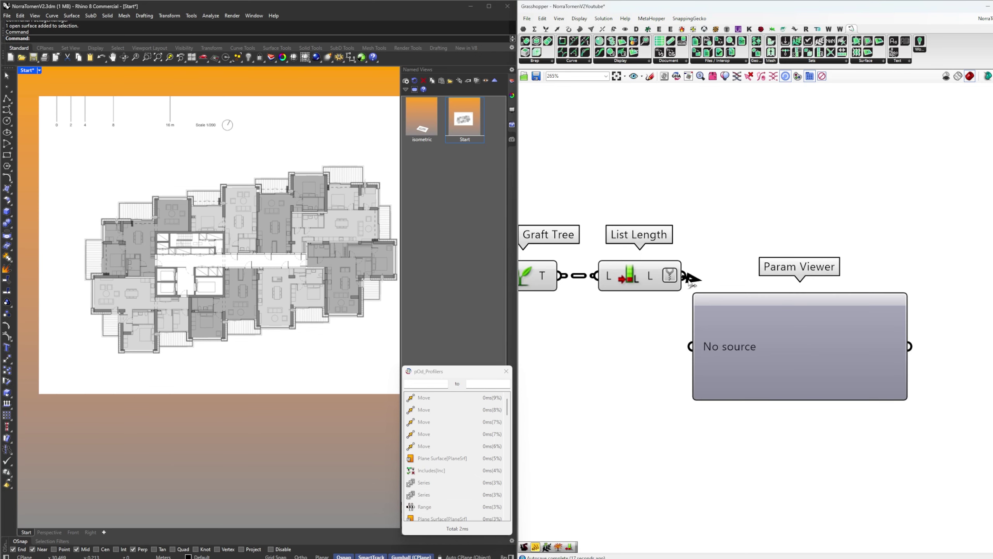
pyautogui.moveTo(690, 279); pyautogui.dragTo(691, 346)
pyautogui.rightClick(751, 359)
pyautogui.click(768, 328)
pyautogui.doubleClick(768, 328)
pyautogui.scroll(5, 778, 367)
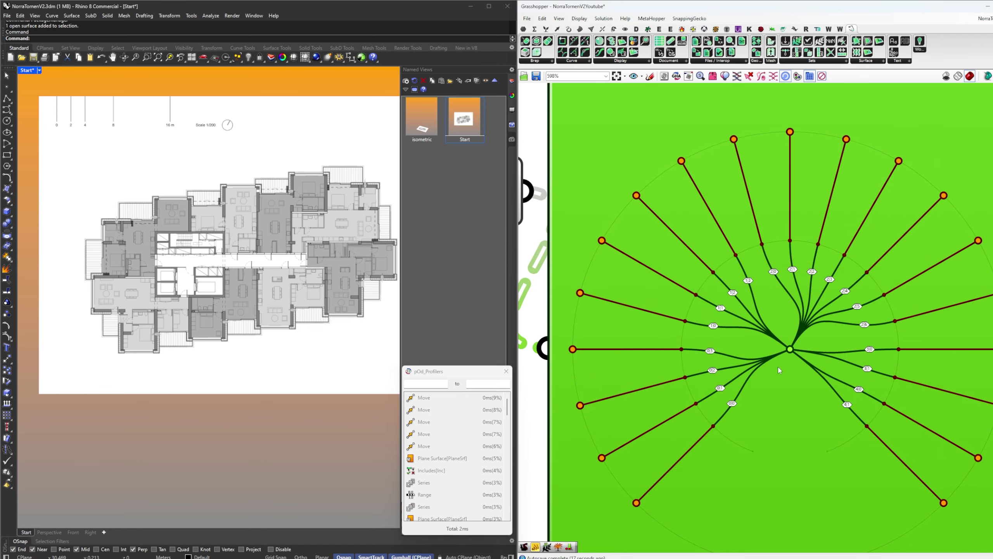
pyautogui.scroll(1, 778, 369)
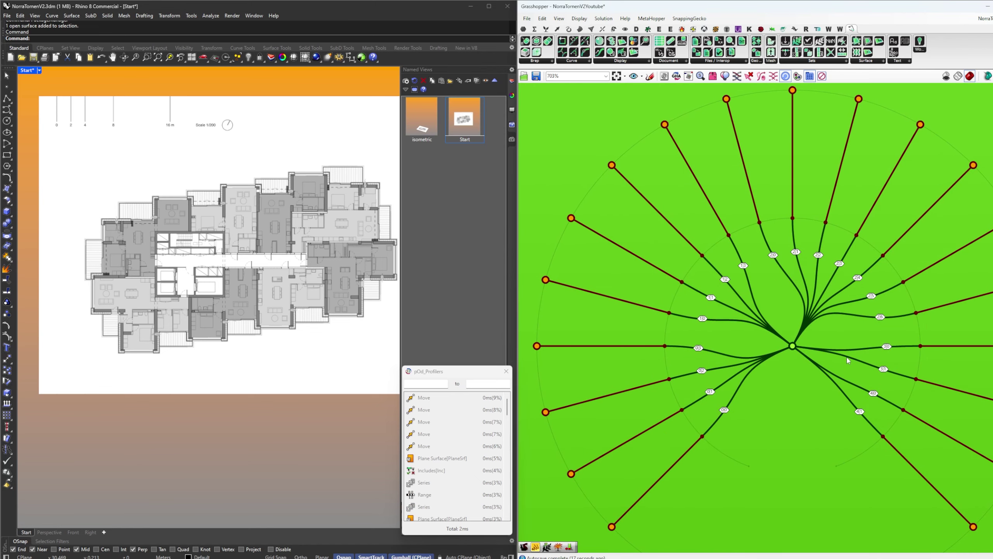
pyautogui.scroll(-10, 779, 381)
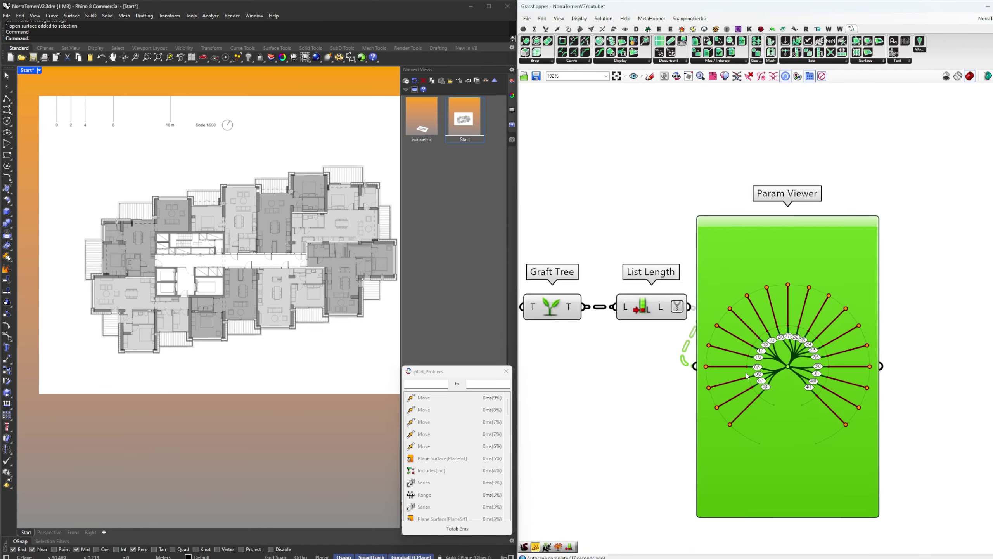
pyautogui.press('Delete')
# Reposition the Series, Graft Tree and List Length components together above Mass Addition
pyautogui.moveTo(725, 378); pyautogui.dragTo(934, 354, button='right')
pyautogui.scroll(3, 891, 362)
pyautogui.moveTo(949, 353); pyautogui.dragTo(700, 295)
pyautogui.moveTo(706, 302); pyautogui.dragTo(707, 359)
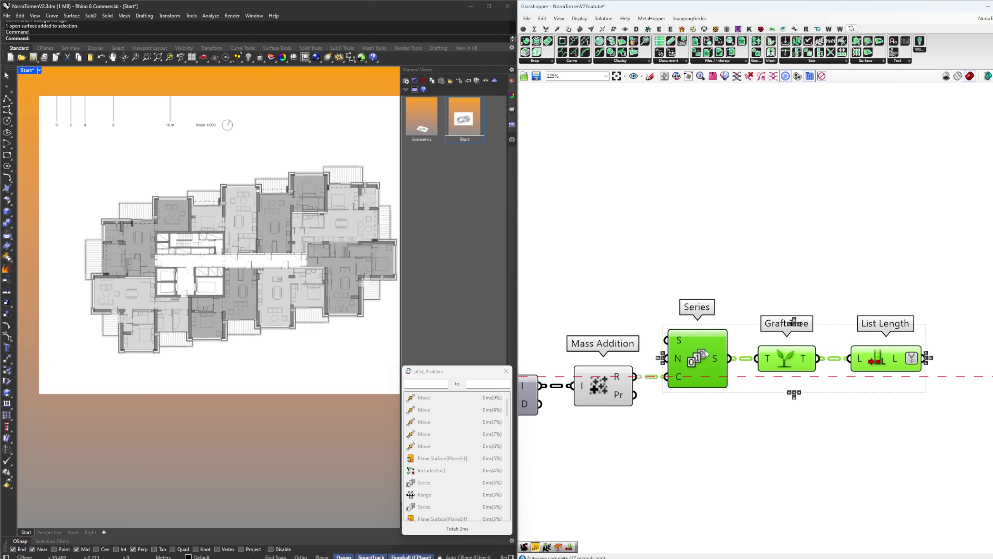
pyautogui.click(756, 291)
pyautogui.moveTo(927, 402); pyautogui.dragTo(642, 291)
pyautogui.moveTo(710, 358); pyautogui.dragTo(710, 159)
# Add a Duplicate Data component and connect the lower Move's G output to its D input
pyautogui.scroll(-4, 728, 227)
pyautogui.moveTo(715, 113); pyautogui.dragTo(753, 360, button='right')
pyautogui.click(803, 353)
pyautogui.doubleClick(838, 359)
pyautogui.write('dup')
pyautogui.press('Return')
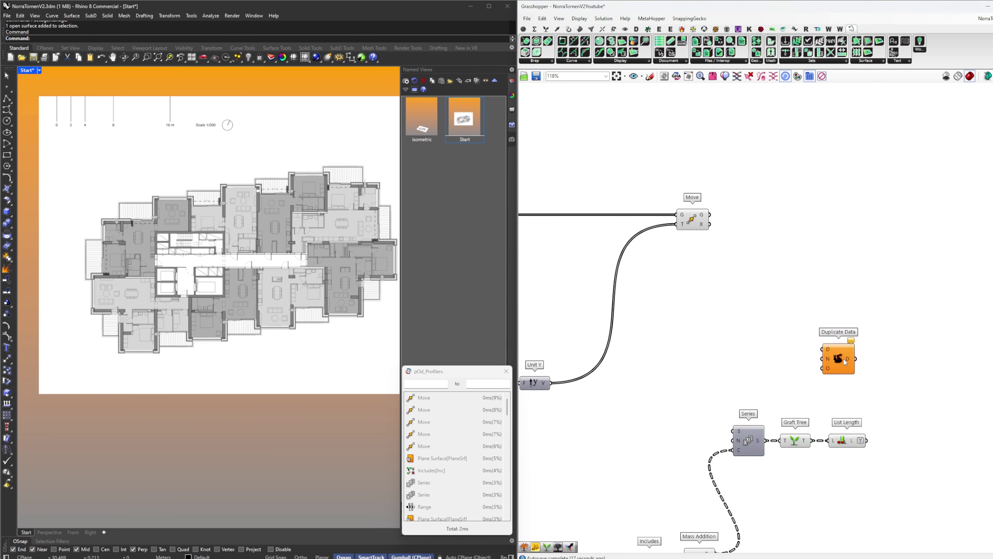
pyautogui.moveTo(841, 282); pyautogui.dragTo(773, 321, button='right')
pyautogui.moveTo(740, 354); pyautogui.dragTo(754, 388)
pyautogui.moveTo(769, 397); pyautogui.dragTo(822, 342)
# Copy Duplicate Data directly above the original and connect the upper Move's G output to the copy's D input
pyautogui.moveTo(831, 291); pyautogui.dragTo(806, 358, button='right')
pyautogui.scroll(-4, 807, 358)
pyautogui.click(807, 361)
pyautogui.keyDown('alt'); pyautogui.moveTo(803, 383); pyautogui.dragTo(803, 335); pyautogui.keyUp('alt')
pyautogui.click(750, 200)
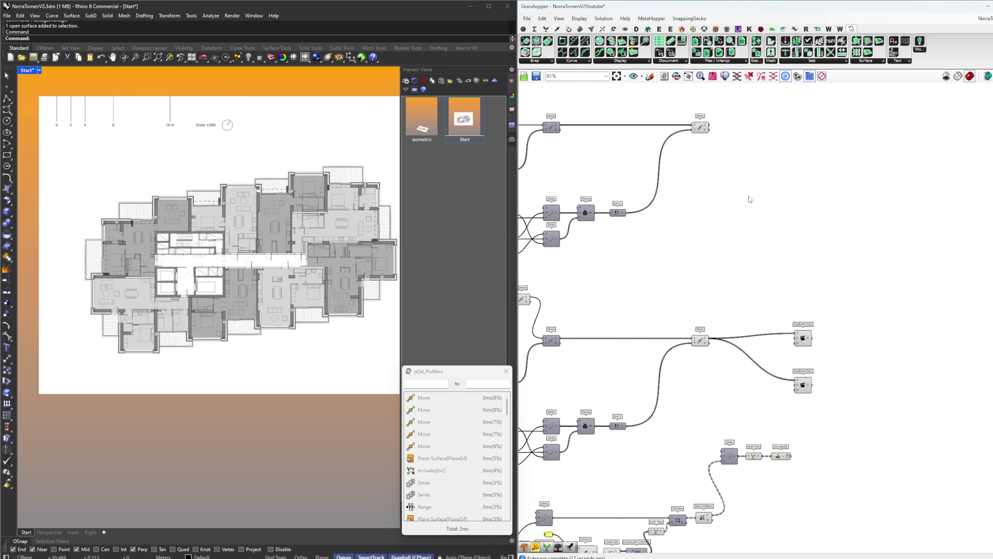
pyautogui.moveTo(710, 125); pyautogui.dragTo(805, 343)
# Connect List Length's L output to the N input of both Duplicate Data components
pyautogui.moveTo(826, 404); pyautogui.dragTo(797, 378, button='right')
pyautogui.click(798, 377)
pyautogui.scroll(3, 733, 435)
pyautogui.moveTo(790, 426); pyautogui.dragTo(763, 432, button='right')
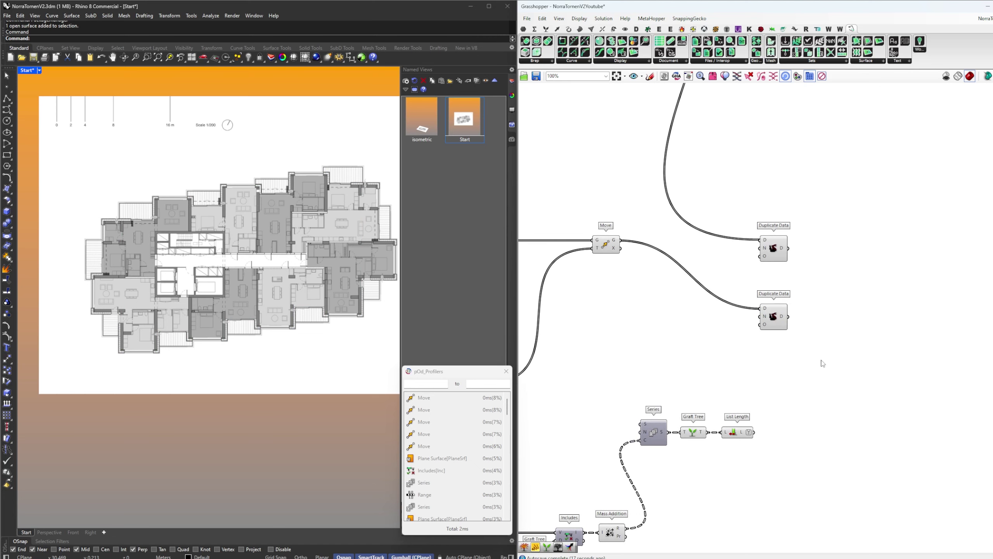
pyautogui.doubleClick(822, 360)
pyautogui.click(753, 432)
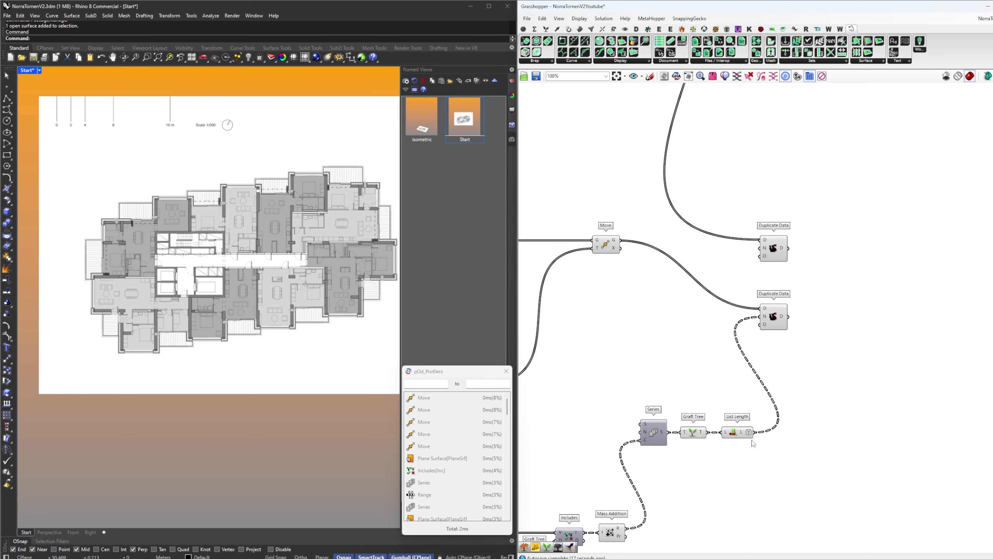
pyautogui.moveTo(760, 266); pyautogui.dragTo(761, 248)
pyautogui.click(774, 252)
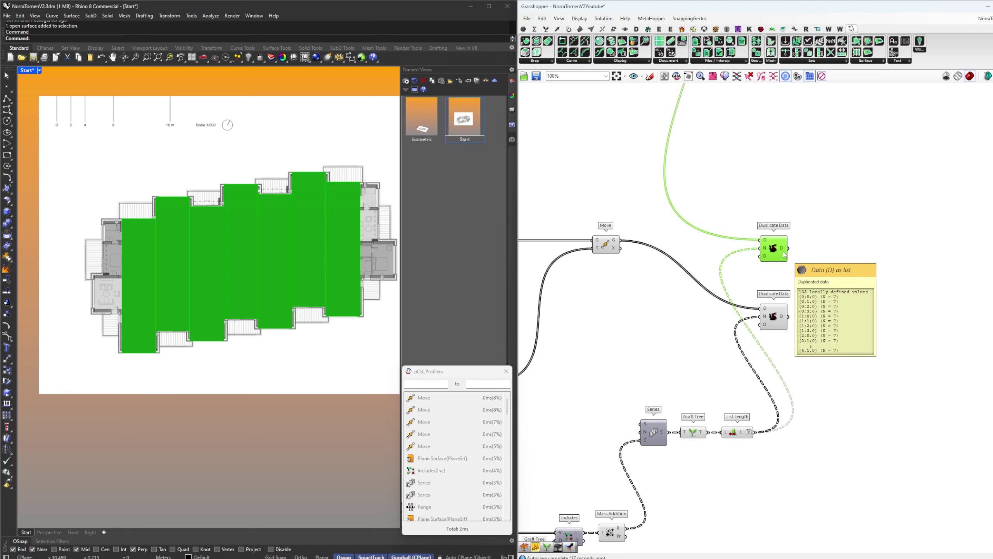
pyautogui.doubleClick(811, 250)
pyautogui.write('gro')
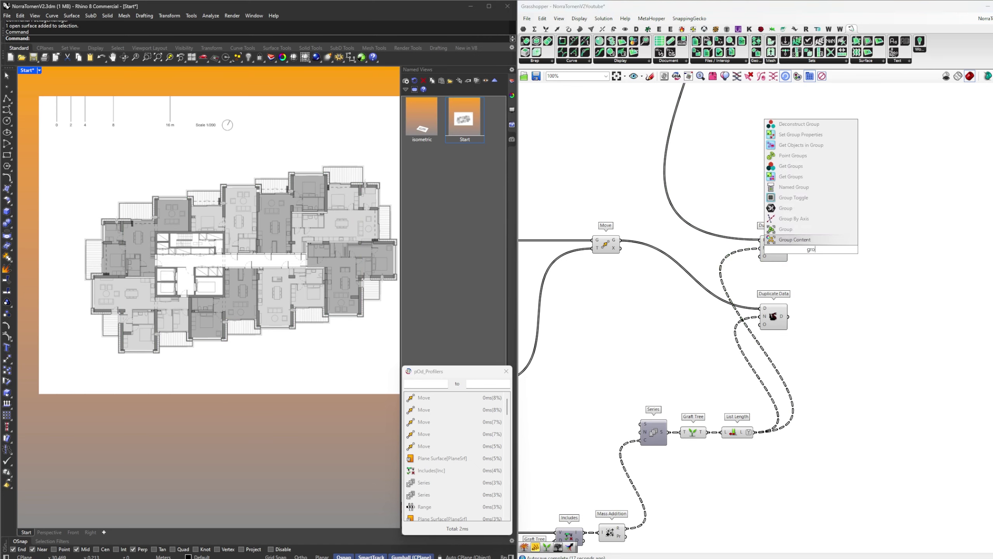
pyautogui.write('up')
pyautogui.click(800, 241)
pyautogui.moveTo(791, 249); pyautogui.dragTo(798, 249)
pyautogui.moveTo(807, 255); pyautogui.dragTo(818, 254)
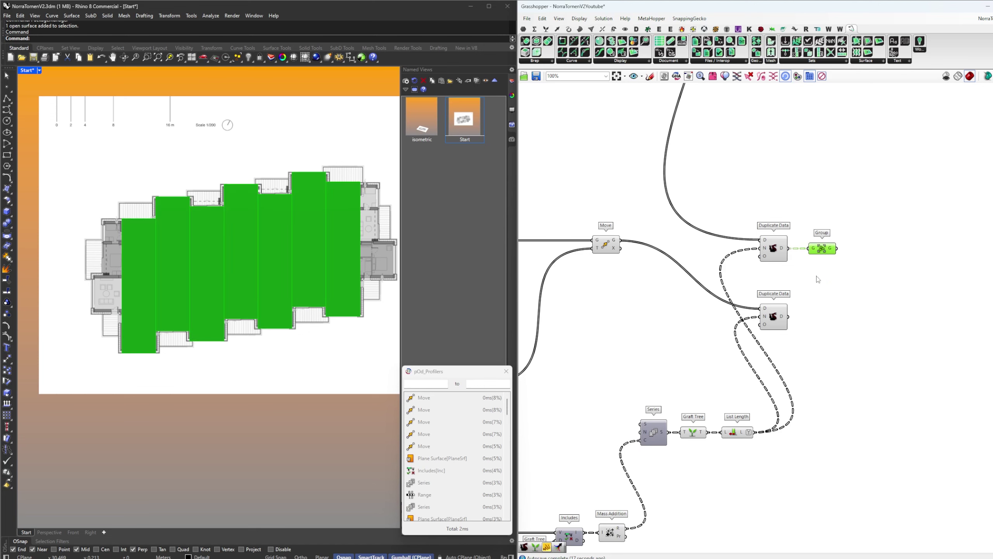
pyautogui.click(842, 296)
pyautogui.click(815, 250)
pyautogui.press('Delete')
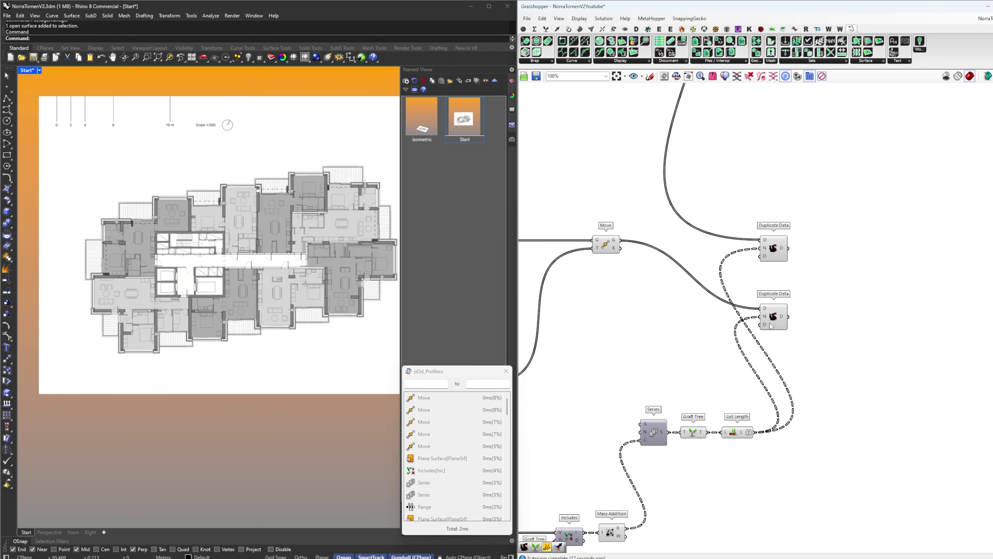
# Shift both Duplicate Data components so the lower one lines up with the lower Move's G output
pyautogui.moveTo(823, 313); pyautogui.dragTo(765, 256)
pyautogui.moveTo(769, 259); pyautogui.dragTo(774, 252)
pyautogui.moveTo(771, 300); pyautogui.dragTo(771, 244)
pyautogui.click(824, 225)
pyautogui.moveTo(824, 225); pyautogui.dragTo(803, 261, button='right')
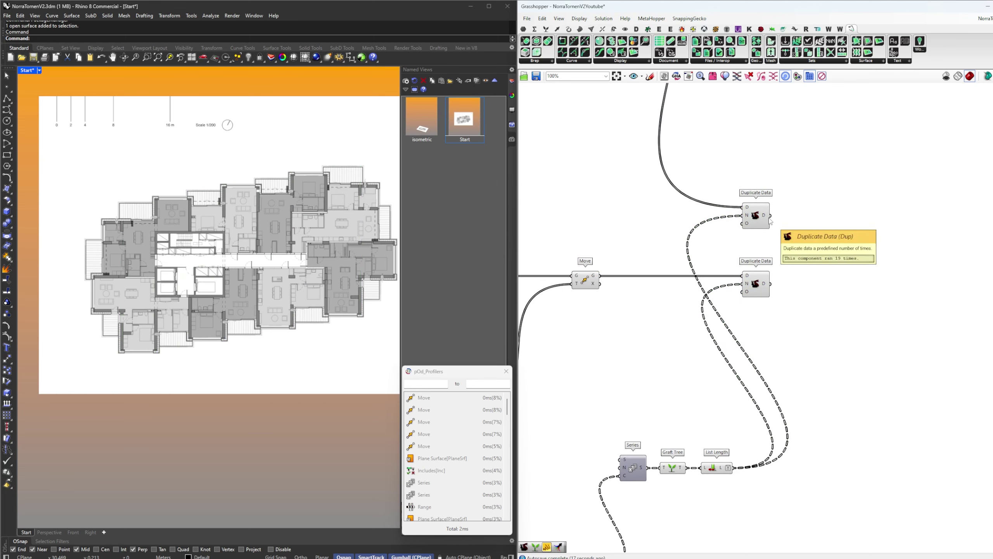
# Add a Group component to the D output of each of the two Duplicate Data components
pyautogui.doubleClick(866, 231)
pyautogui.write('gr')
pyautogui.press('Return')
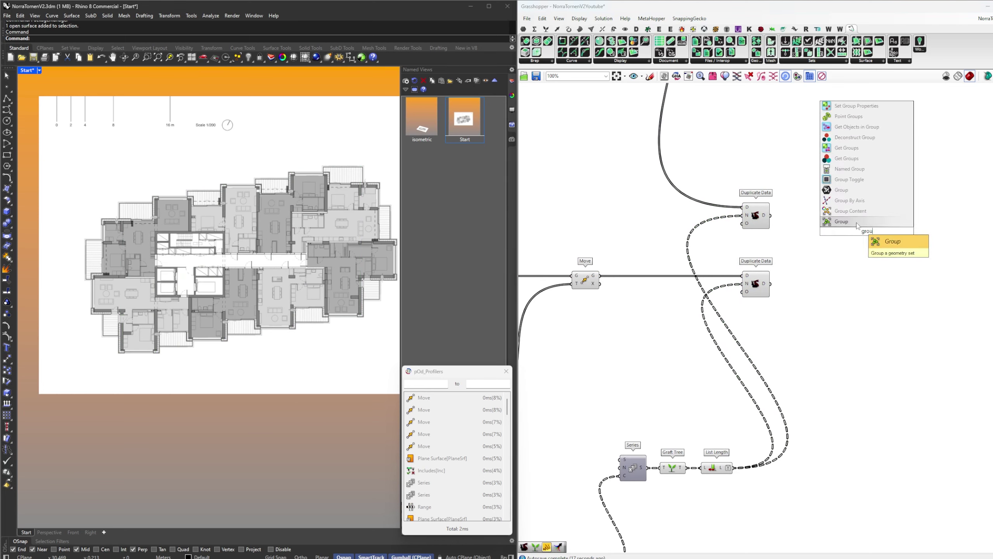
pyautogui.moveTo(871, 232); pyautogui.dragTo(893, 266)
pyautogui.moveTo(871, 251); pyautogui.dragTo(753, 284, button='right')
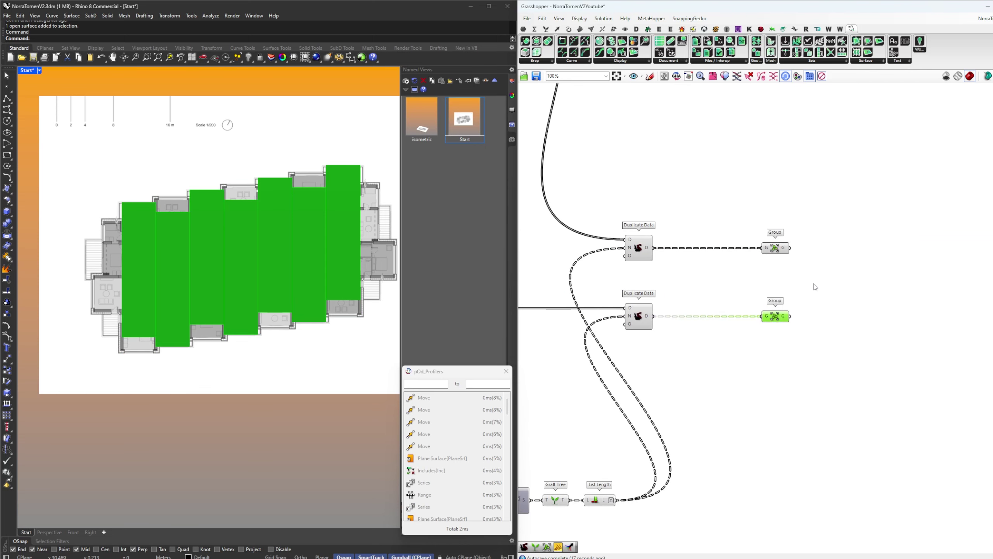
# Add a Merge component beside the lower Group, with the upper Group in D1 and the lower Group in D2
pyautogui.click(836, 279)
pyautogui.doubleClick(831, 274)
pyautogui.write('m')
pyautogui.press('Return')
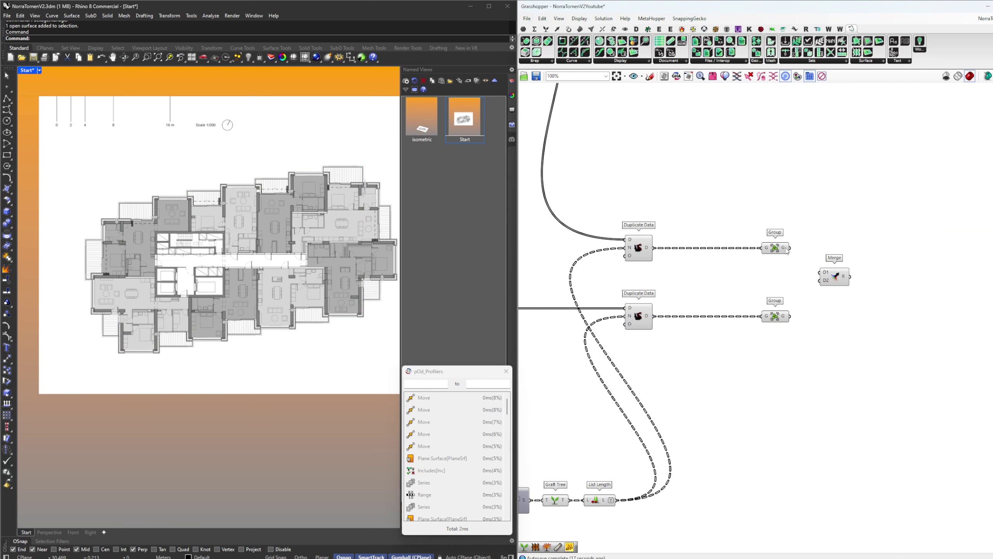
pyautogui.moveTo(835, 280); pyautogui.dragTo(831, 317)
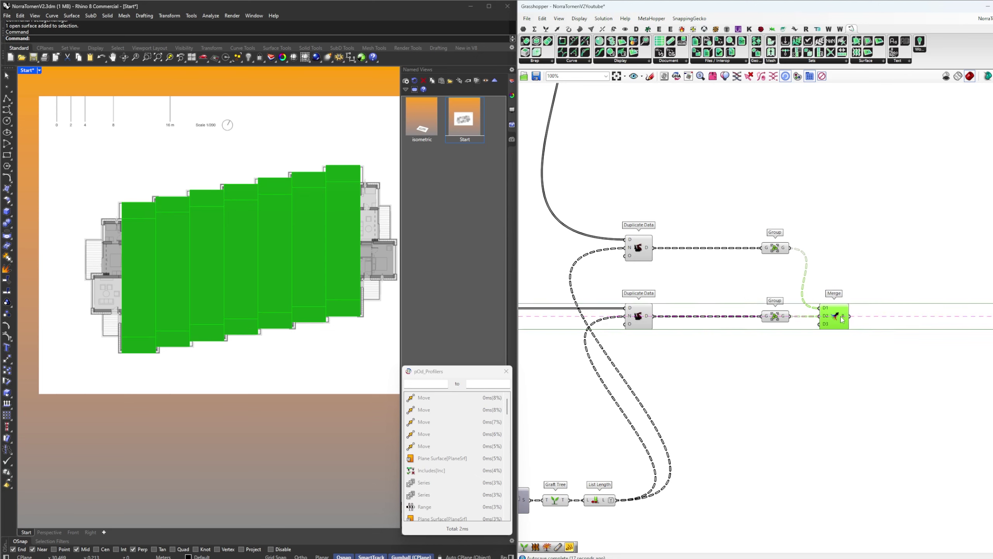
# Add a Graft Tree component on Merge's R output and align it in the row beside Merge
pyautogui.moveTo(881, 310); pyautogui.dragTo(845, 312, button='right')
pyautogui.doubleClick(846, 312)
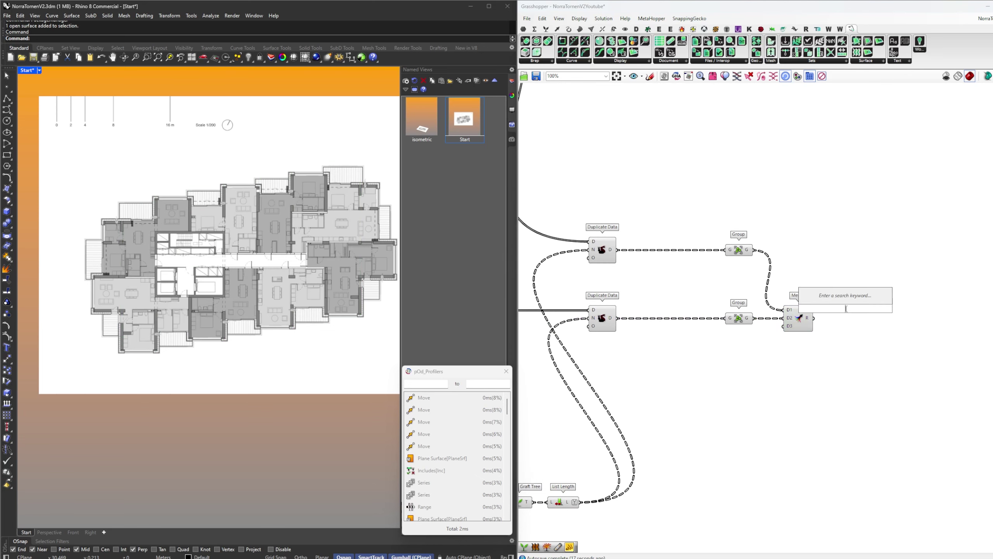
pyautogui.write('graft')
pyautogui.press('Return')
pyautogui.moveTo(845, 311); pyautogui.dragTo(849, 321)
pyautogui.moveTo(863, 327); pyautogui.dragTo(767, 311, button='right')
pyautogui.moveTo(776, 324); pyautogui.dragTo(693, 296)
pyautogui.moveTo(700, 300); pyautogui.dragTo(733, 300)
pyautogui.click(866, 317)
# Add a Move component, connect Graft Tree's output to its G input and align it with Graft Tree
pyautogui.moveTo(867, 316); pyautogui.dragTo(836, 309, button='right')
pyautogui.doubleClick(836, 308)
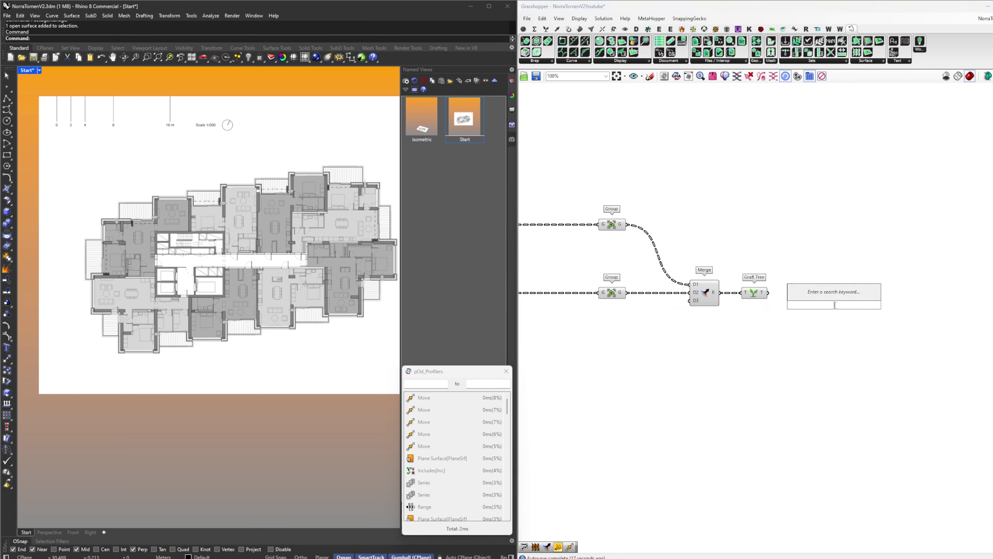
pyautogui.write('move')
pyautogui.press('Return')
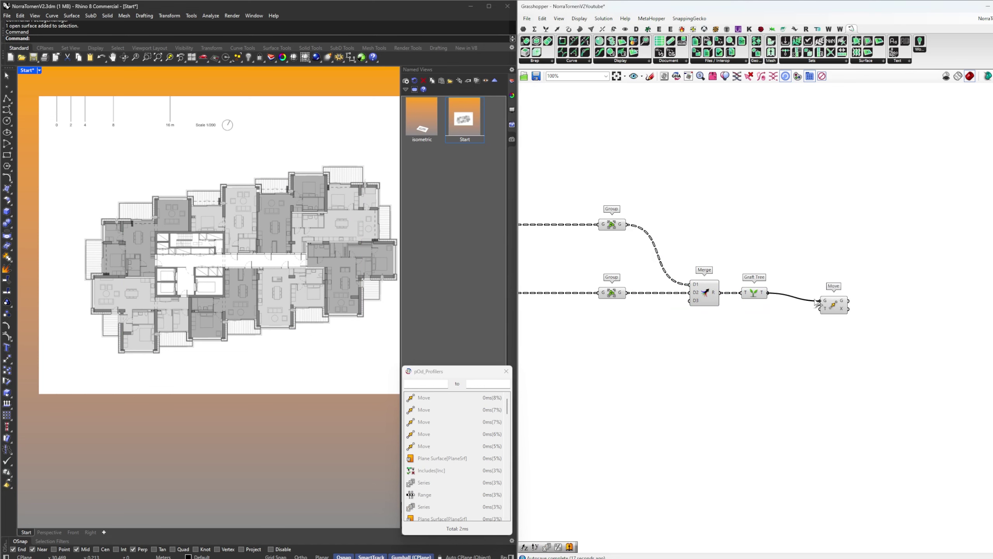
pyautogui.moveTo(815, 300); pyautogui.dragTo(819, 300)
pyautogui.moveTo(833, 306); pyautogui.dragTo(833, 298)
# Add a Unit Z component and place it below the Graft Tree that feeds Move
pyautogui.doubleClick(782, 326)
pyautogui.write('z')
pyautogui.press('Return')
pyautogui.moveTo(785, 327); pyautogui.dragTo(760, 330)
pyautogui.click(775, 325)
# Add a Remote Receiver below Merge and set its source to Floors
pyautogui.moveTo(720, 339); pyautogui.dragTo(831, 320, button='right')
pyautogui.doubleClick(793, 320)
pyautogui.write('r')
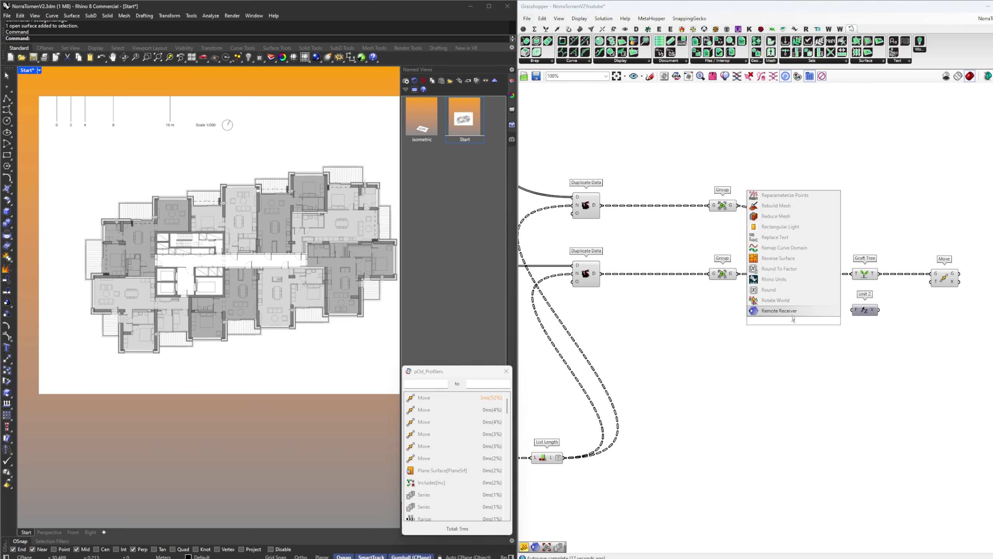
pyautogui.press('Return')
pyautogui.rightClick(791, 321)
pyautogui.moveTo(828, 379)
pyautogui.click(929, 429)
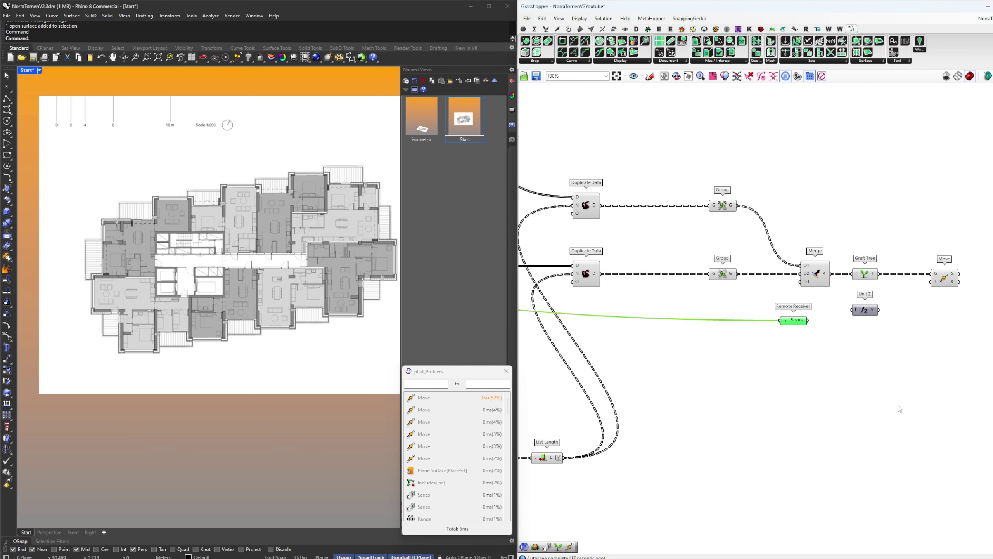
# Duplicate the Floors Remote Receiver below the original and set the copy's source to FloorHeight
pyautogui.keyDown('alt'); pyautogui.moveTo(796, 324); pyautogui.dragTo(794, 347); pyautogui.keyUp('alt')
pyautogui.rightClick(793, 346)
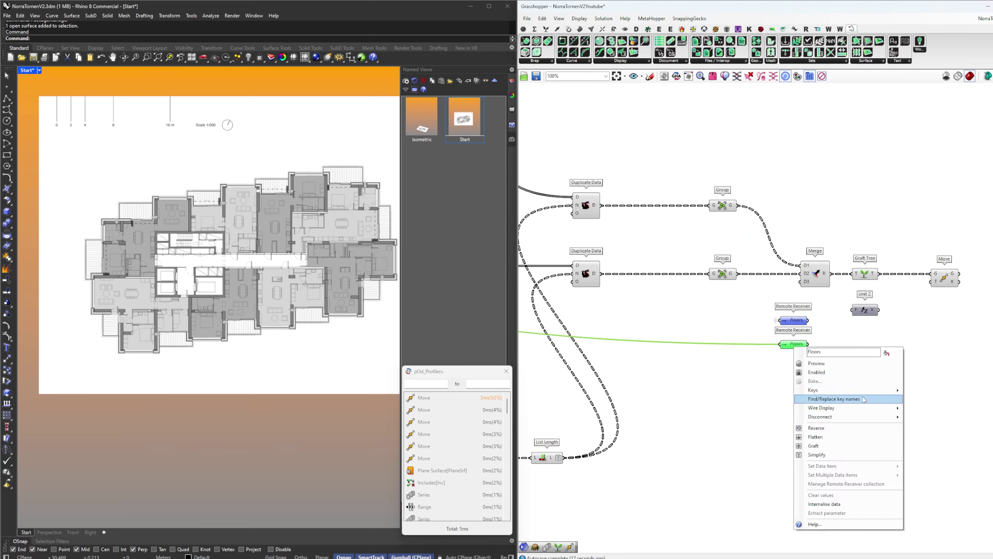
pyautogui.moveTo(866, 396)
pyautogui.click(941, 410)
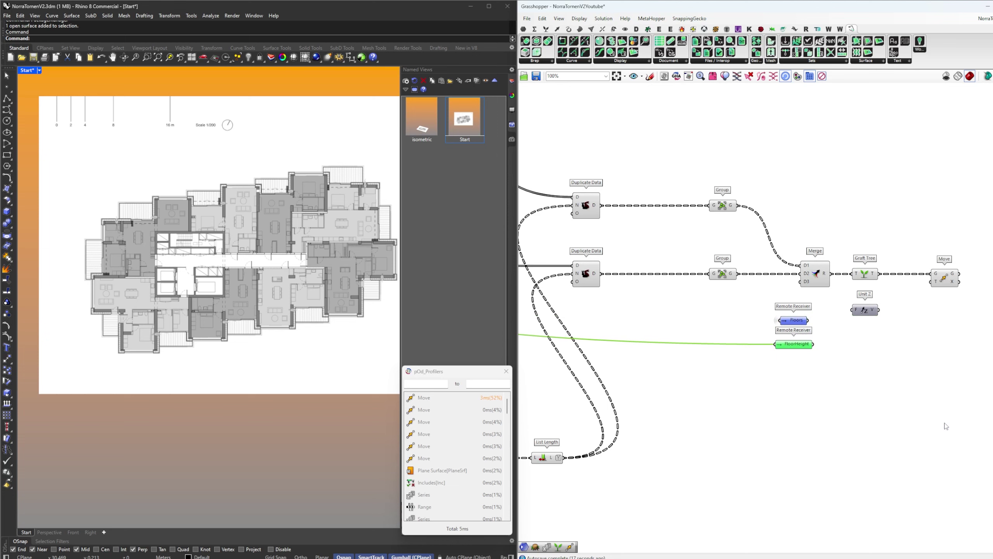
# Add a Series component, connect Floors to its C input and reorder the receivers with FloorHeight above Floors
pyautogui.moveTo(845, 341); pyautogui.dragTo(823, 351, button='right')
pyautogui.scroll(3, 824, 351)
pyautogui.doubleClick(827, 350)
pyautogui.write('ser')
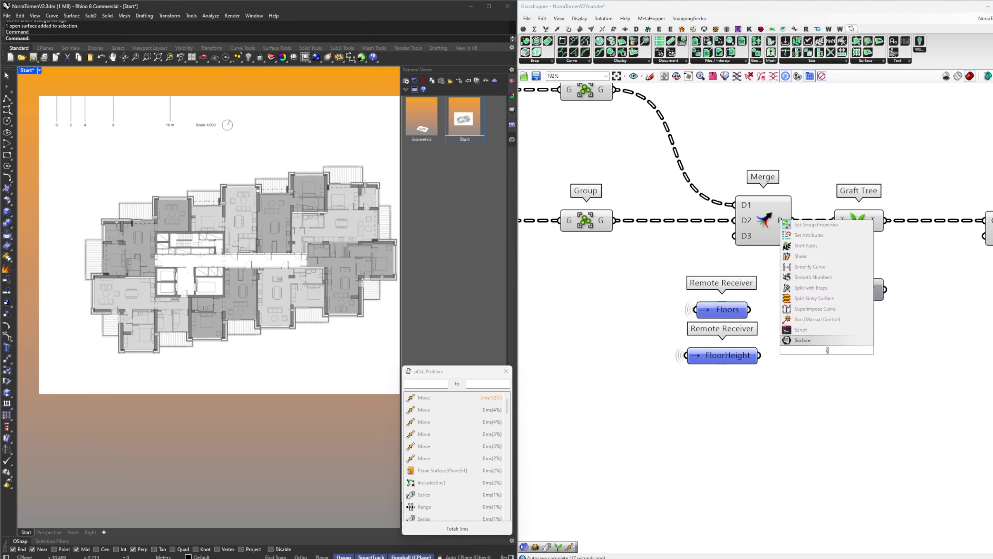
pyautogui.click(808, 340)
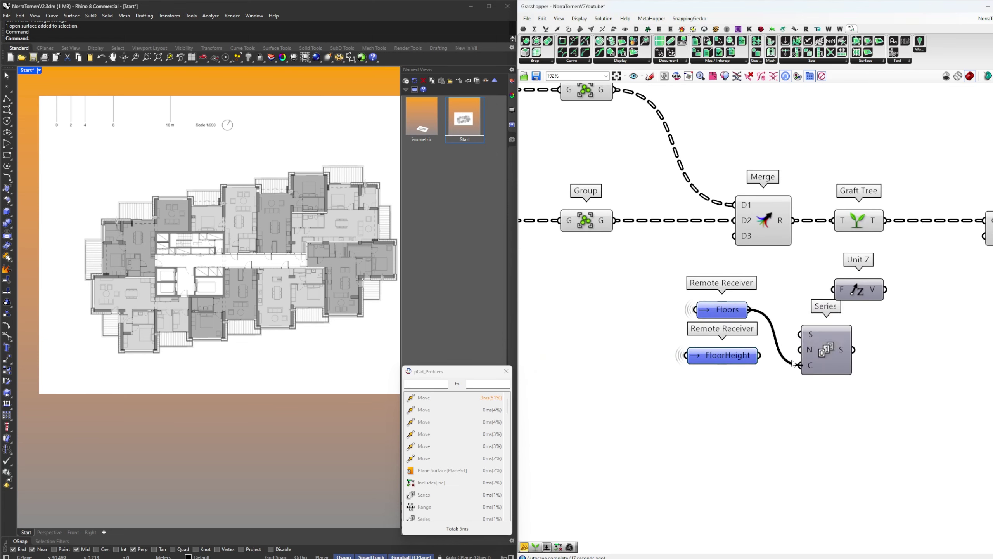
pyautogui.moveTo(724, 310); pyautogui.dragTo(724, 372)
pyautogui.moveTo(723, 355); pyautogui.dragTo(724, 324)
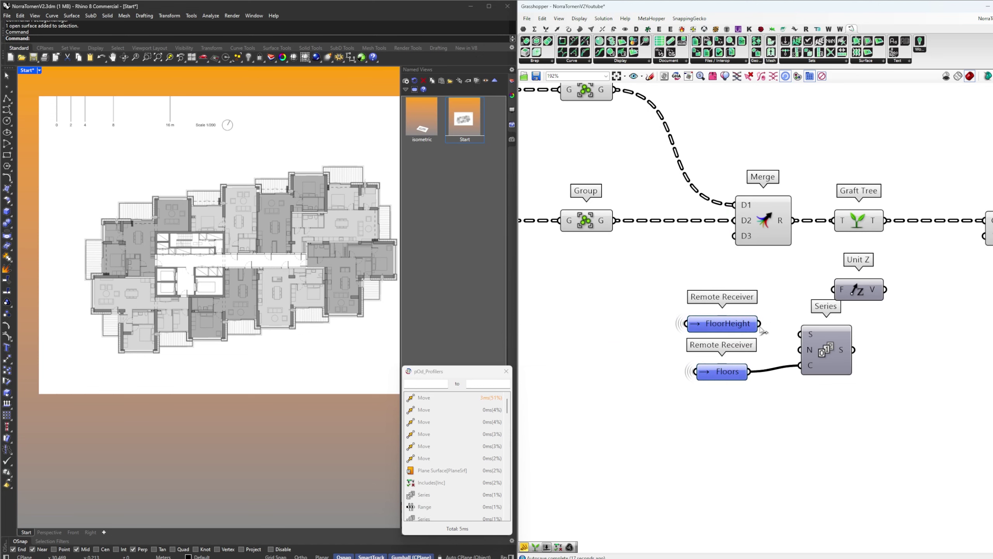
# Connect FloorHeight to Series' N input and the Series output to Unit Z, placing Unit Z in line beside Series
pyautogui.moveTo(817, 357); pyautogui.dragTo(800, 363)
pyautogui.click(849, 354)
pyautogui.moveTo(849, 354); pyautogui.dragTo(823, 367, button='right')
pyautogui.moveTo(812, 367); pyautogui.dragTo(807, 301)
pyautogui.moveTo(828, 301); pyautogui.dragTo(851, 368)
pyautogui.moveTo(892, 353); pyautogui.dragTo(829, 372, button='right')
pyautogui.moveTo(907, 254)
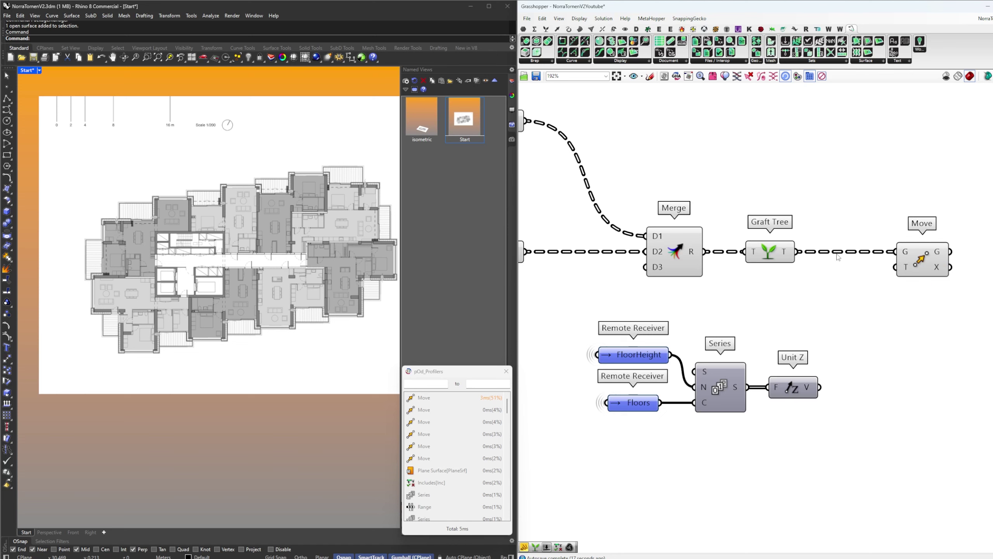
# Add a Graft Tree after Unit Z, connect it to Move's T input and show the stacked floors in Perspective
pyautogui.doubleClick(871, 387)
pyautogui.write('gra')
pyautogui.click(865, 377)
pyautogui.moveTo(845, 383); pyautogui.dragTo(905, 264)
pyautogui.click(905, 265)
pyautogui.click(243, 292)
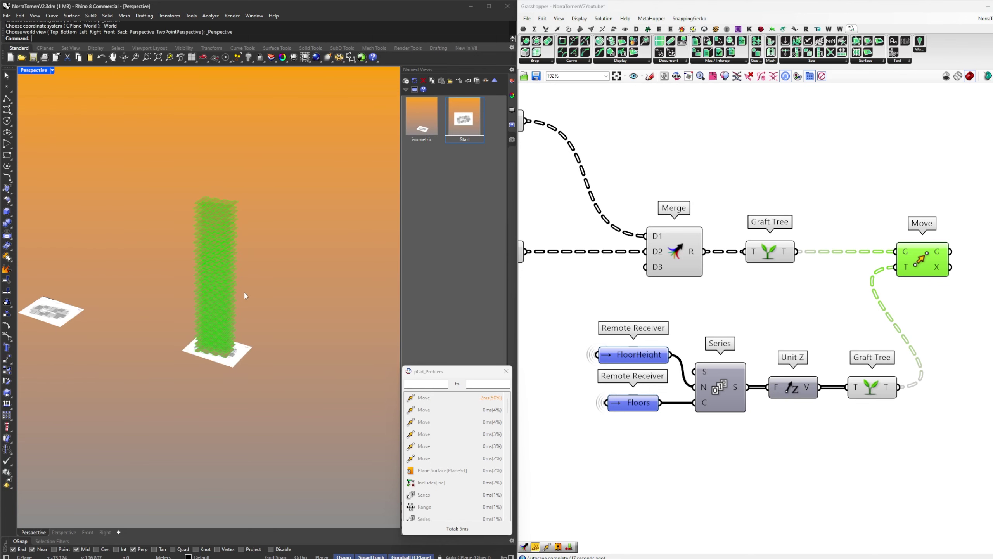
pyautogui.moveTo(243, 292); pyautogui.dragTo(258, 277, button='right')
pyautogui.scroll(11, 226, 304)
pyautogui.moveTo(230, 310)
pyautogui.mouseDown(button='right')
pyautogui.moveTo(206, 240)
pyautogui.moveTo(213, 236)
pyautogui.moveTo(230, 325)
pyautogui.mouseUp(button='right')
pyautogui.scroll(-3, 231, 331)
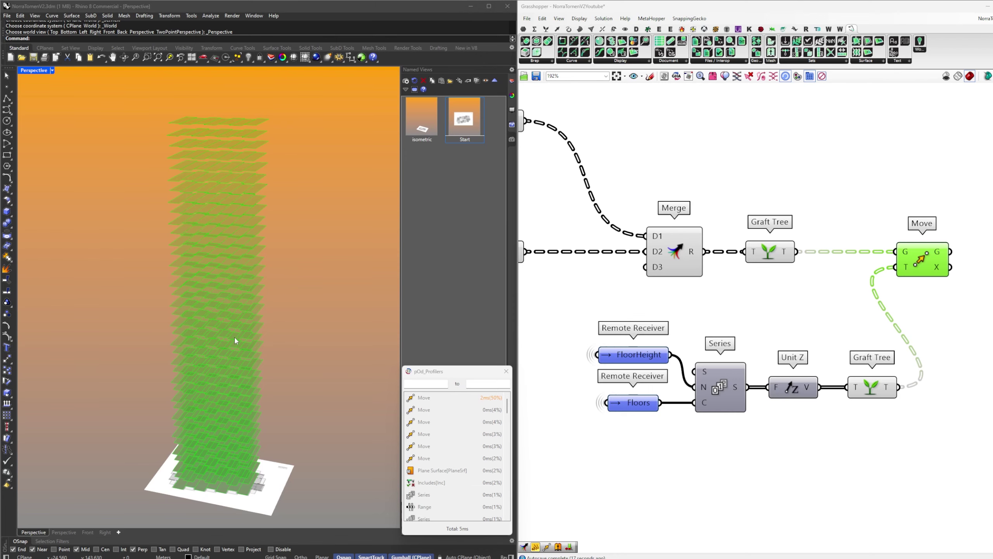
pyautogui.hotkey('alt', 'Tab')
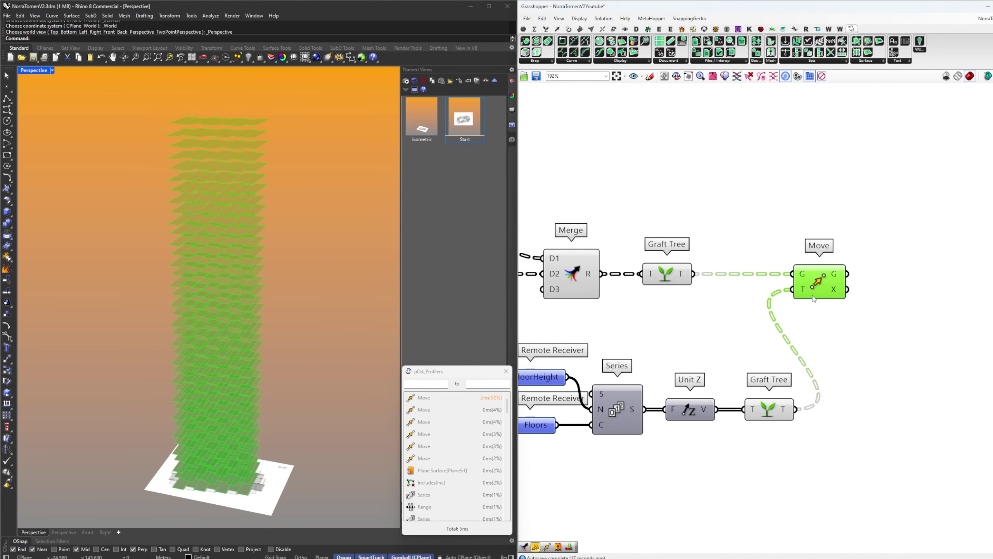
pyautogui.doubleClick(811, 296)
pyautogui.write('explode')
pyautogui.click(799, 287)
pyautogui.click(815, 301)
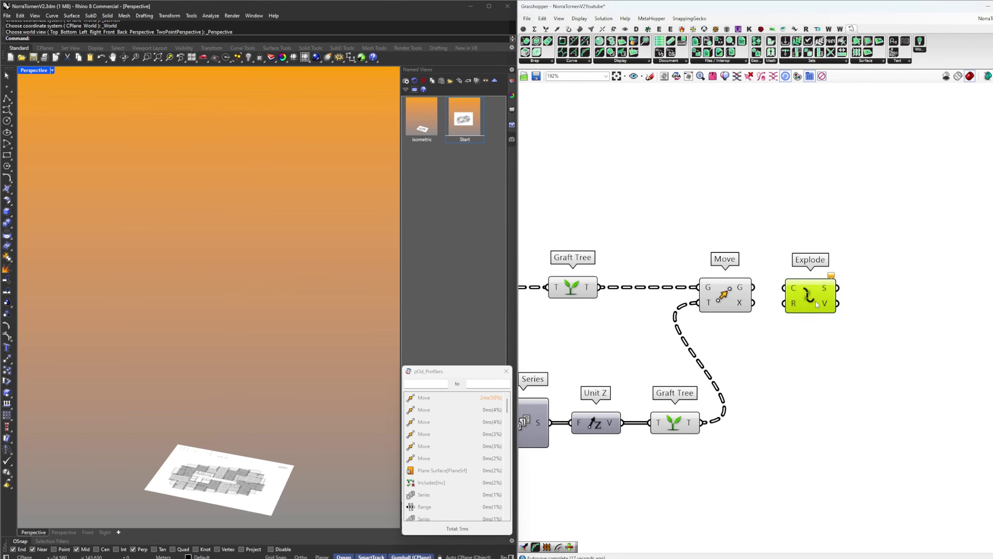
pyautogui.press('Delete')
# Add an Extrude component with Move's geometry as its base and a new Unit Z vector as its direction
pyautogui.doubleClick(809, 298)
pyautogui.write('extrude')
pyautogui.press('Return')
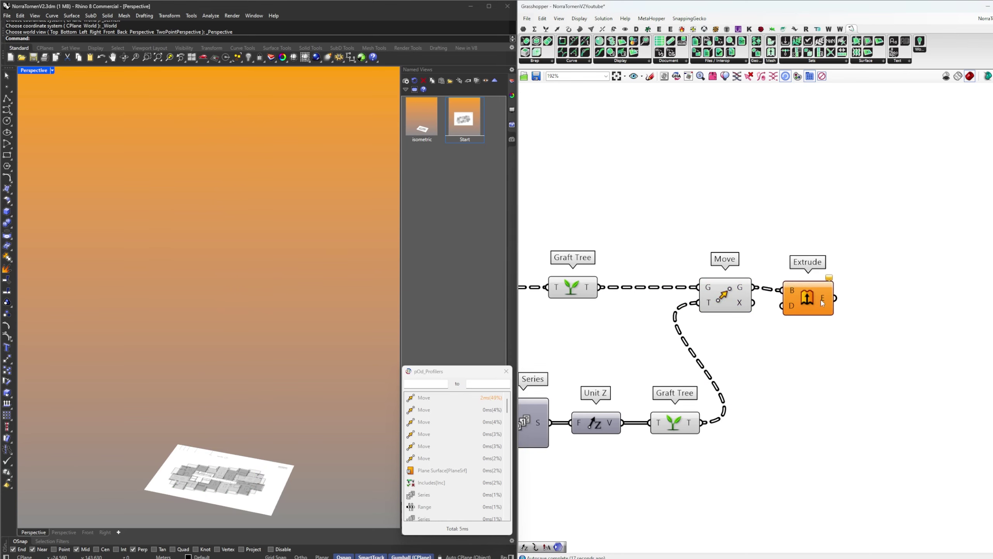
pyautogui.moveTo(821, 301); pyautogui.dragTo(894, 307)
pyautogui.doubleClick(781, 336)
pyautogui.write('z')
pyautogui.press('Return')
pyautogui.click(874, 333)
# Insert an Ungroup component between Move and Extrude and align the extrusion's Unit Z beneath it
pyautogui.doubleClick(807, 269)
pyautogui.write('ungroup')
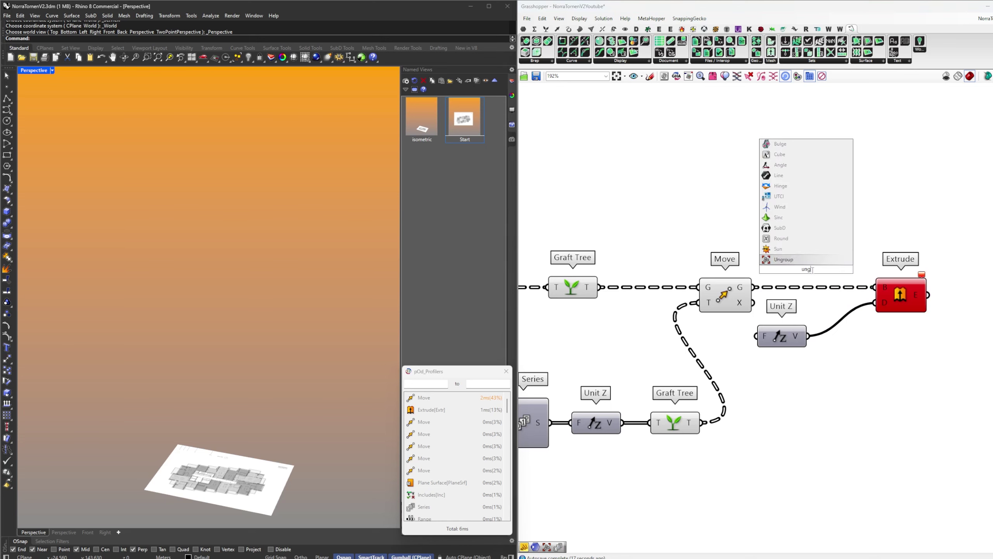
pyautogui.press('Return')
pyautogui.moveTo(799, 270); pyautogui.dragTo(797, 288)
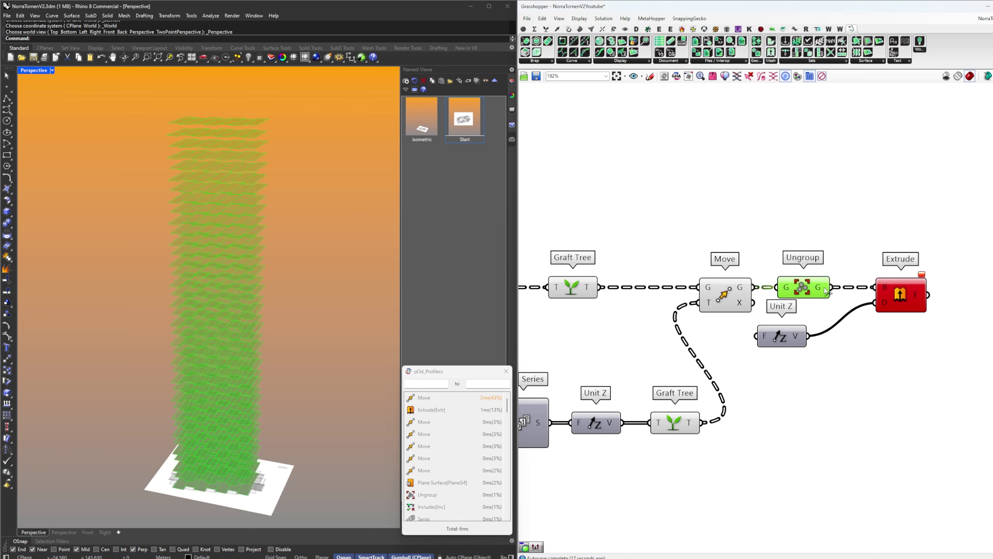
pyautogui.click(898, 293)
pyautogui.click(837, 344)
pyautogui.moveTo(781, 333); pyautogui.dragTo(805, 337)
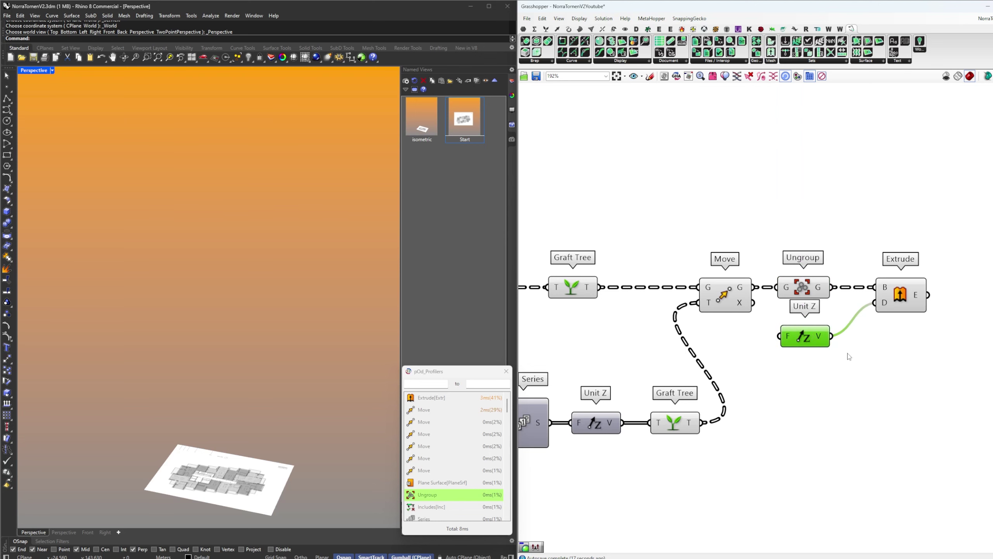
pyautogui.click(885, 310)
# Make room between Move and Ungroup, then add a Remote Receiver there with its source set to FloorHeight
pyautogui.moveTo(950, 295); pyautogui.dragTo(836, 315, button='right')
pyautogui.moveTo(731, 363); pyautogui.dragTo(766, 361, button='right')
pyautogui.moveTo(876, 378); pyautogui.dragTo(847, 304)
pyautogui.click(725, 385)
pyautogui.doubleClick(726, 385)
pyautogui.write('rec')
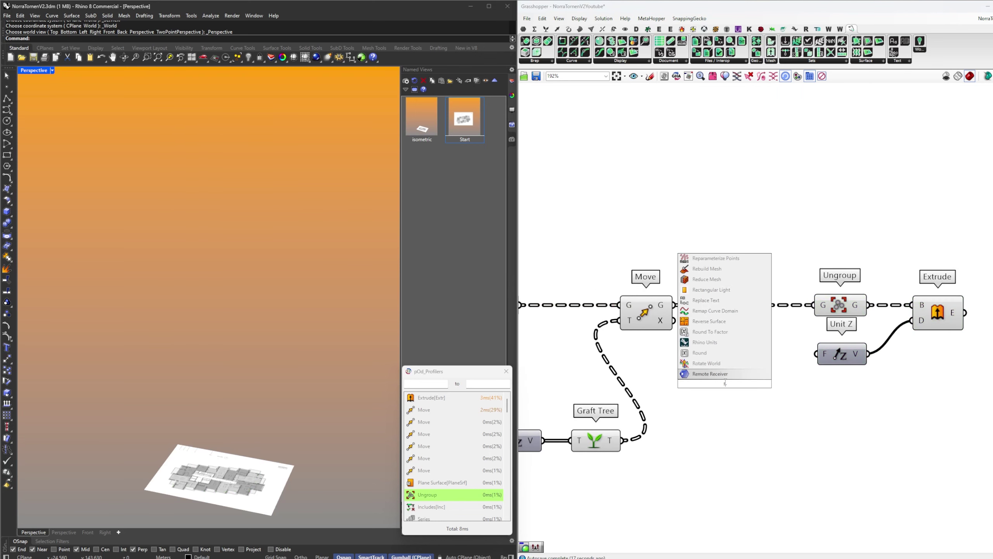
pyautogui.press('Return')
pyautogui.rightClick(720, 384)
pyautogui.moveTo(752, 435)
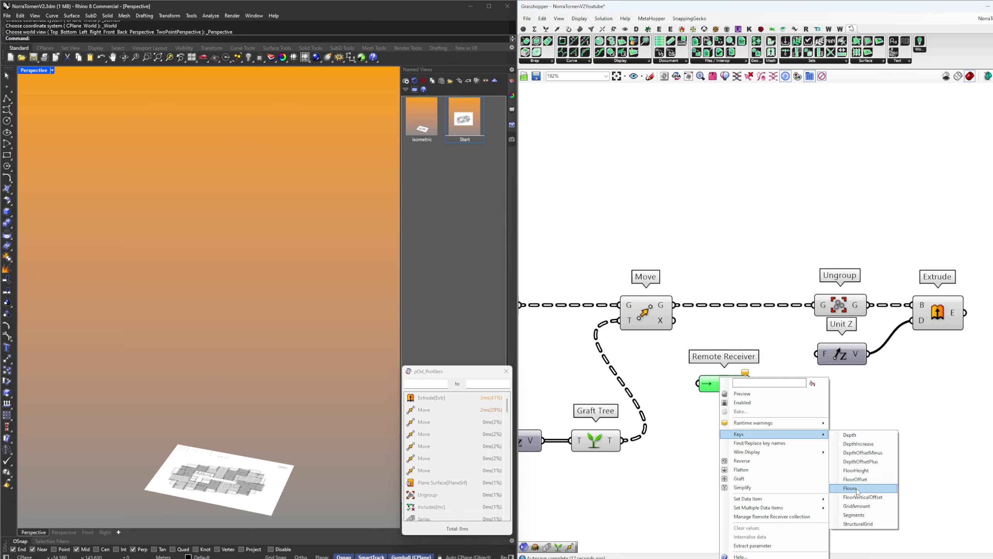
pyautogui.click(856, 470)
# Duplicate the FloorHeight receiver and set the duplicate's source to FloorVerticalOffset
pyautogui.moveTo(724, 383)
pyautogui.mouseDown()
pyautogui.moveTo(704, 389)
pyautogui.moveTo(723, 380)
pyautogui.mouseUp()
pyautogui.rightClick(702, 380)
pyautogui.moveTo(770, 425)
pyautogui.click(846, 488)
pyautogui.doubleClick(768, 374)
pyautogui.write('merge')
pyautogui.press('Return')
pyautogui.click(765, 373)
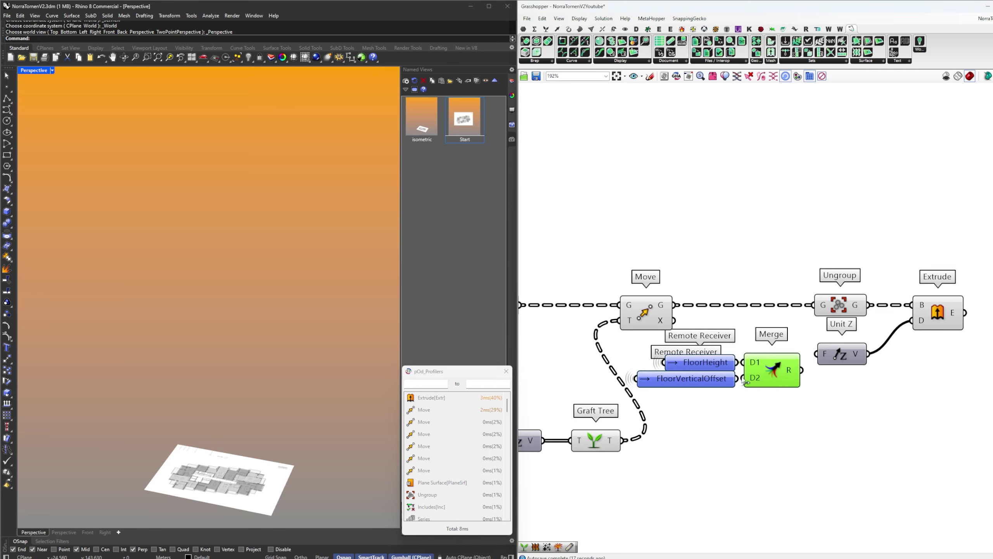
pyautogui.press('Delete')
# Add an Addition component summing FloorHeight and FloorVerticalOffset, and feed its result into the extrusion's Unit Z factor
pyautogui.doubleClick(790, 382)
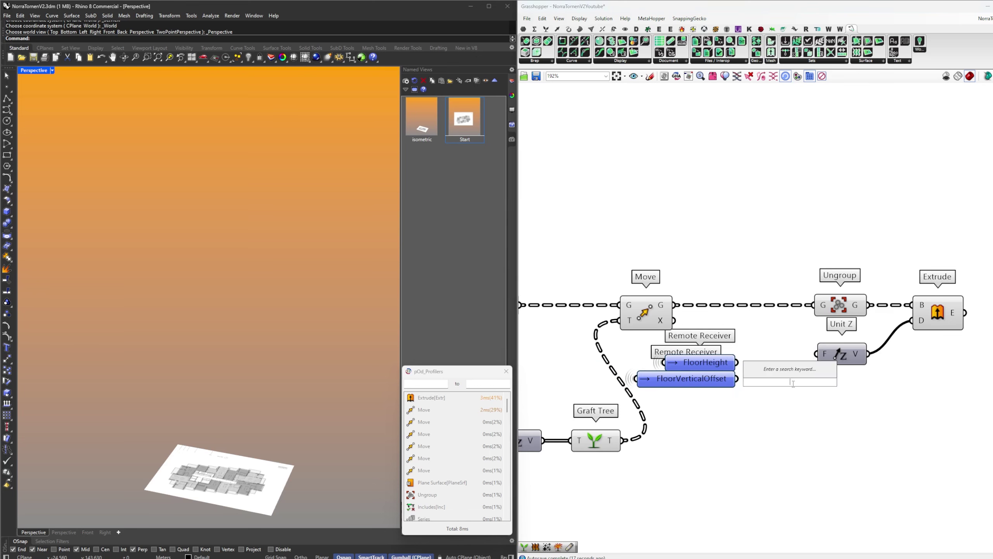
pyautogui.write('+')
pyautogui.press('Return')
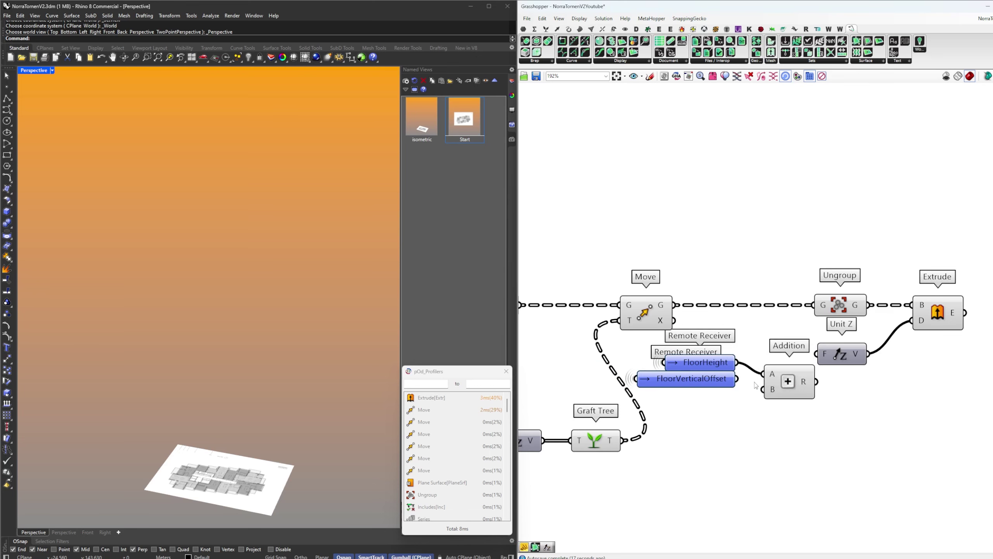
pyautogui.moveTo(789, 391); pyautogui.dragTo(781, 381)
pyautogui.moveTo(828, 354); pyautogui.dragTo(834, 371)
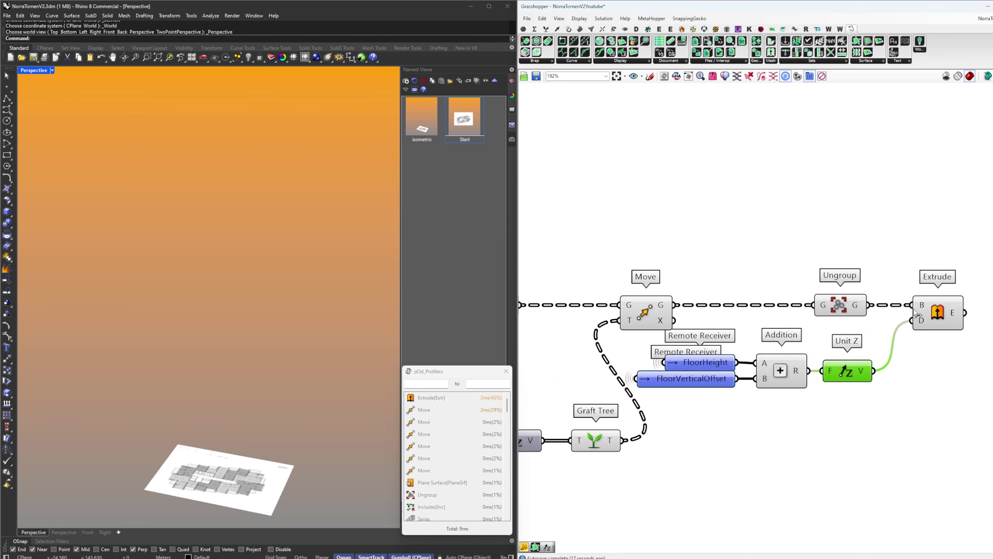
pyautogui.click(915, 310)
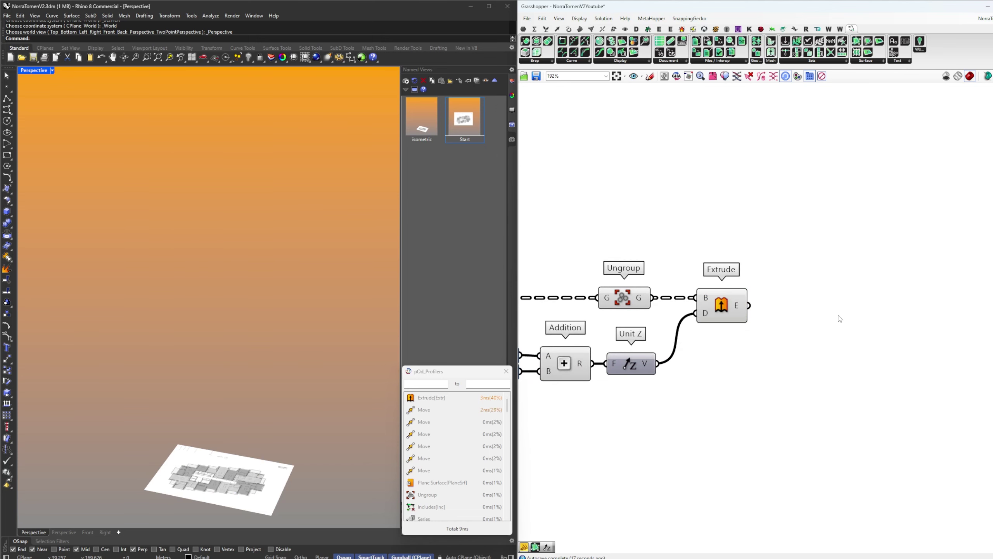
pyautogui.doubleClick(838, 313)
pyautogui.write('cull')
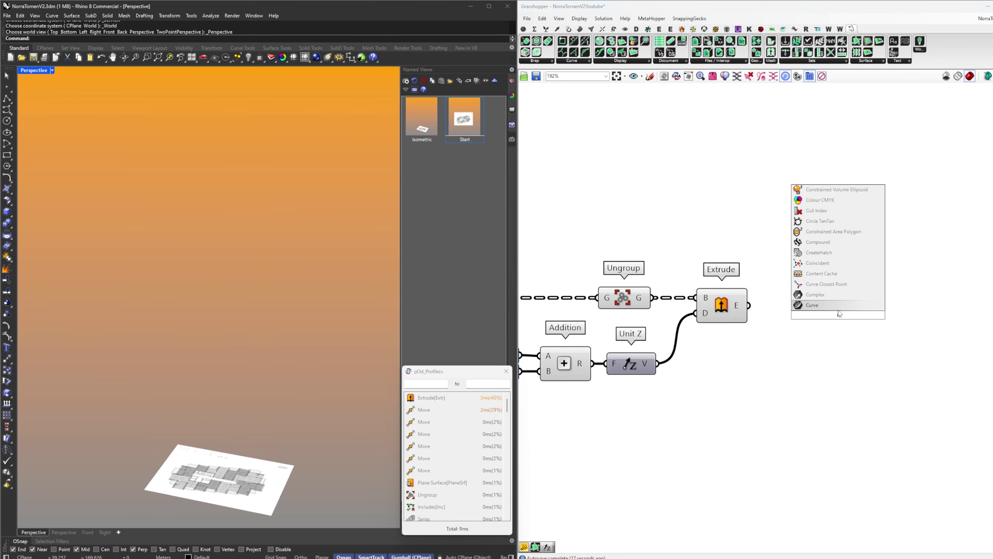
pyautogui.press('Return')
pyautogui.press('Delete')
# Add a Custom Preview component, connect Extrude's output to its G input and align it beside Extrude
pyautogui.doubleClick(829, 320)
pyautogui.write('cu')
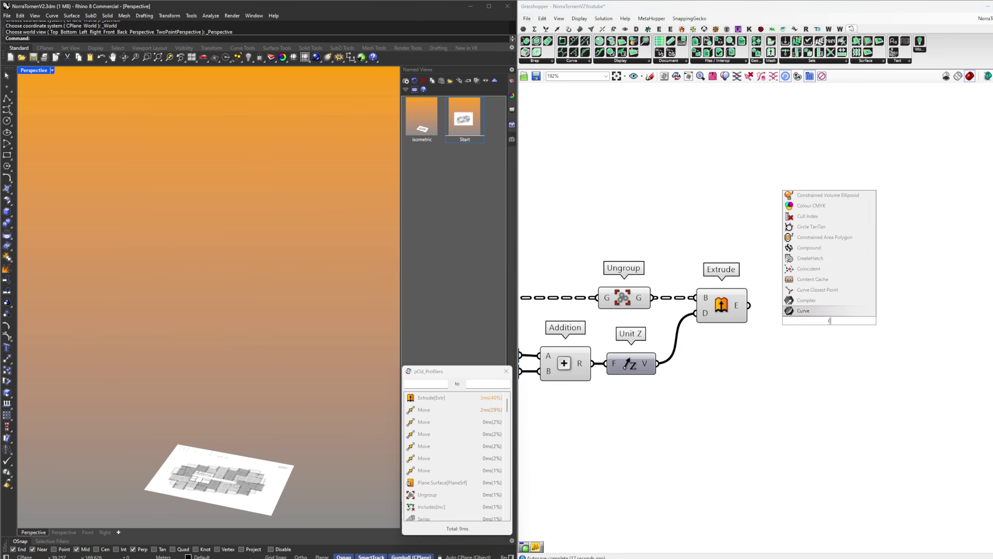
pyautogui.click(824, 292)
pyautogui.moveTo(753, 308); pyautogui.dragTo(809, 313)
pyautogui.moveTo(824, 320); pyautogui.dragTo(817, 313)
# Add a Colour Swatch below Extrude and connect it to Custom Preview's M input
pyautogui.doubleClick(713, 370)
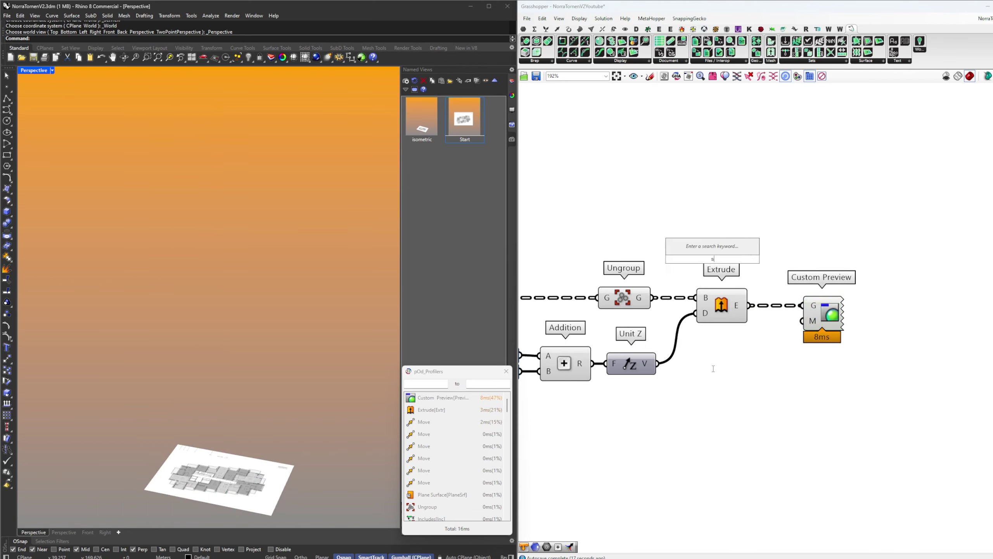
pyautogui.write('sw')
pyautogui.click(724, 368)
pyautogui.click(705, 375)
pyautogui.scroll(-2, 819, 353)
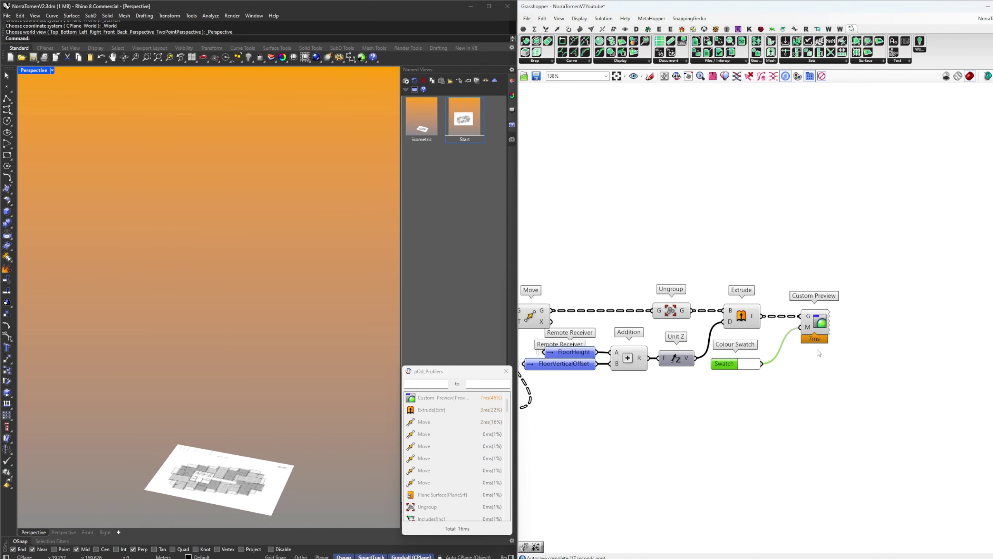
# Turn off the default preview of the components from Move through Extrude
pyautogui.scroll(-2, 763, 444)
pyautogui.moveTo(768, 435); pyautogui.dragTo(549, 336)
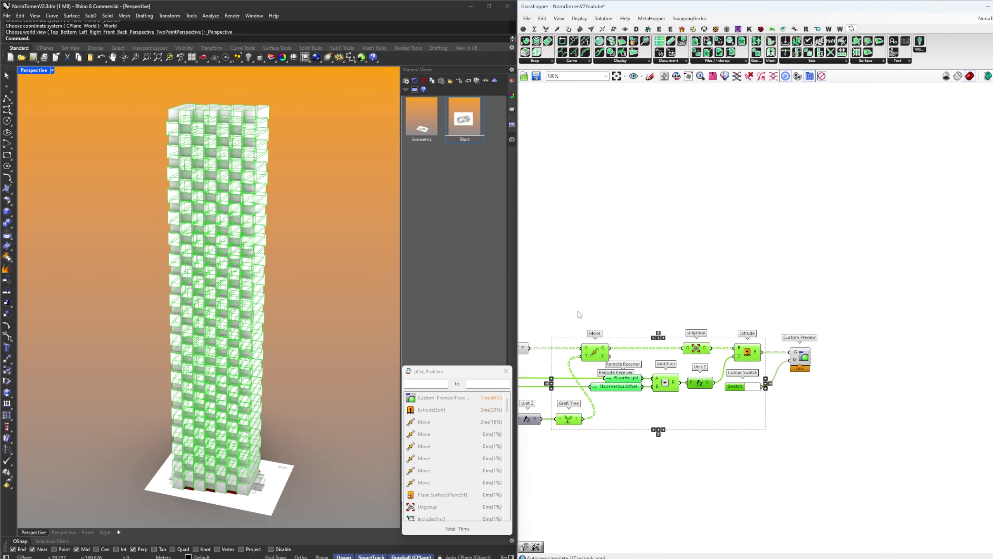
pyautogui.rightClick(580, 312)
pyautogui.click(595, 324)
# Examine how the extruded segments of neighbouring floors meet on the tower facade
pyautogui.scroll(12, 191, 291)
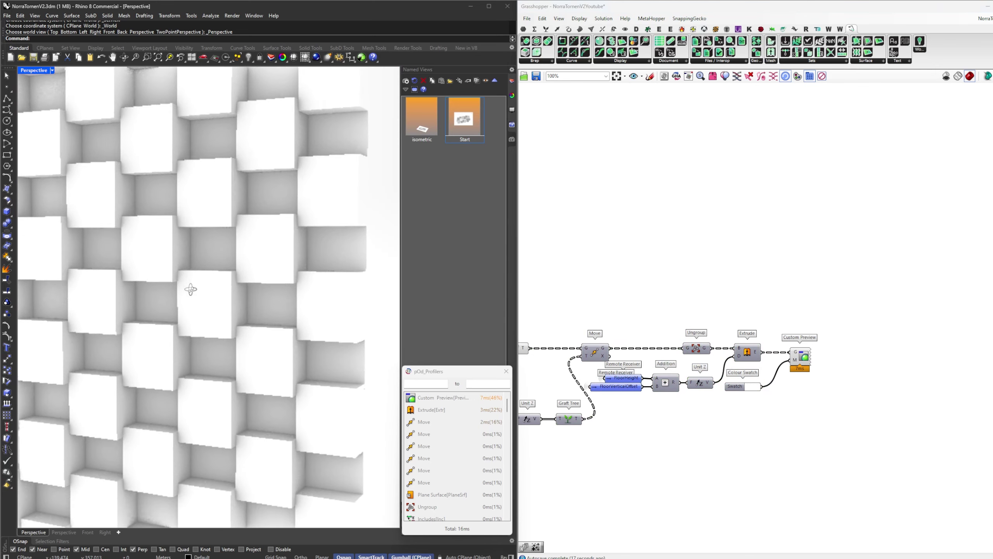
pyautogui.moveTo(686, 374); pyautogui.dragTo(689, 355, button='right')
pyautogui.scroll(6, 689, 357)
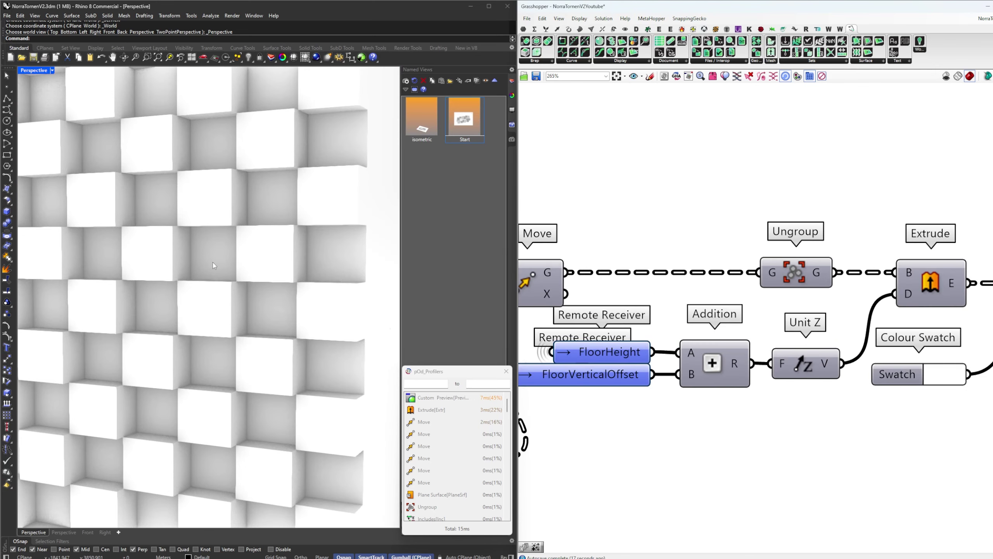
pyautogui.scroll(10, 231, 315)
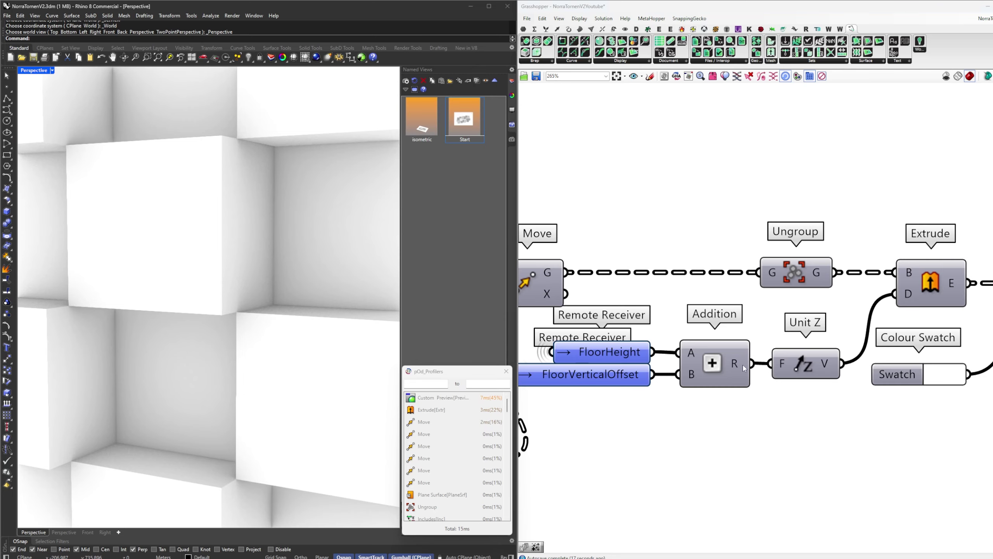
pyautogui.scroll(-10, 195, 301)
pyautogui.moveTo(303, 396); pyautogui.dragTo(240, 204, button='right')
pyautogui.scroll(-6, 166, 332)
pyautogui.scroll(-5, 791, 354)
# Space out the extrusion and preview components and insert a Relay between each Duplicate Data and its Group
pyautogui.moveTo(917, 354); pyautogui.dragTo(797, 282)
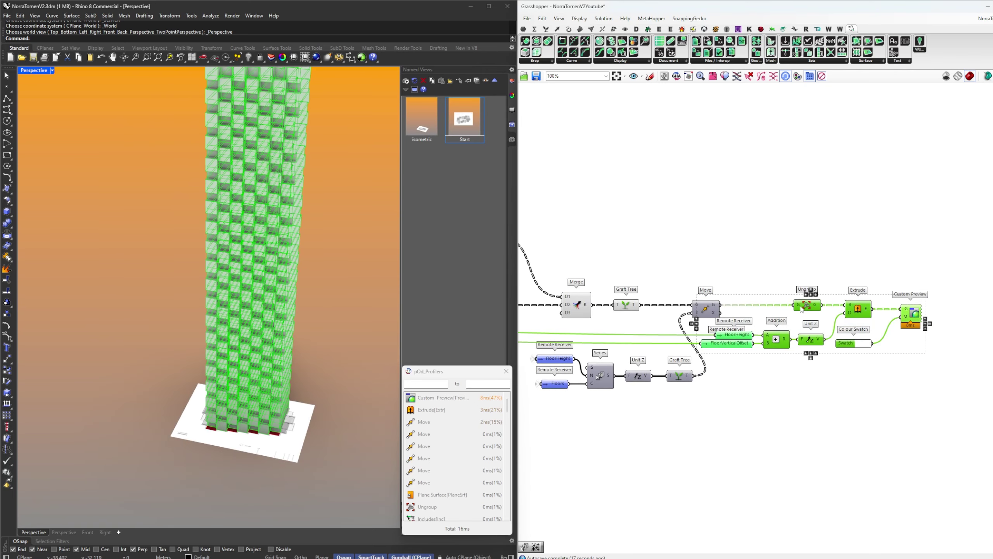
pyautogui.click(711, 306)
pyautogui.click(738, 293)
pyautogui.scroll(-5, 738, 293)
pyautogui.moveTo(551, 380); pyautogui.dragTo(760, 324, button='right')
pyautogui.scroll(2, 760, 324)
pyautogui.scroll(3, 709, 326)
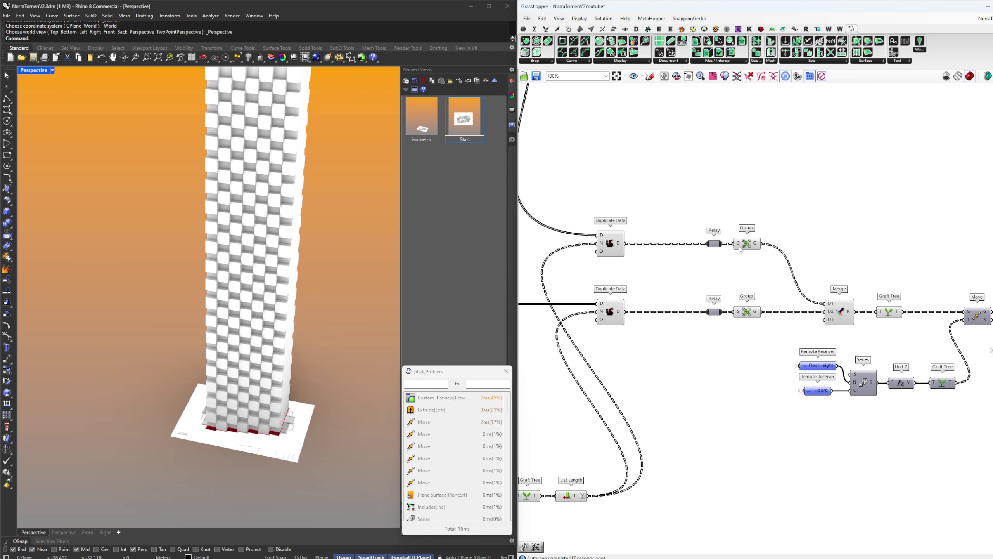
# Shift the Group, Merge, Move and extrusion components away from Duplicate Data and center the two relays in the gap
pyautogui.scroll(-3, 619, 335)
pyautogui.moveTo(885, 398); pyautogui.dragTo(658, 293)
pyautogui.click(633, 281)
pyautogui.moveTo(633, 281); pyautogui.dragTo(655, 288, button='right')
pyautogui.moveTo(631, 351); pyautogui.dragTo(614, 281)
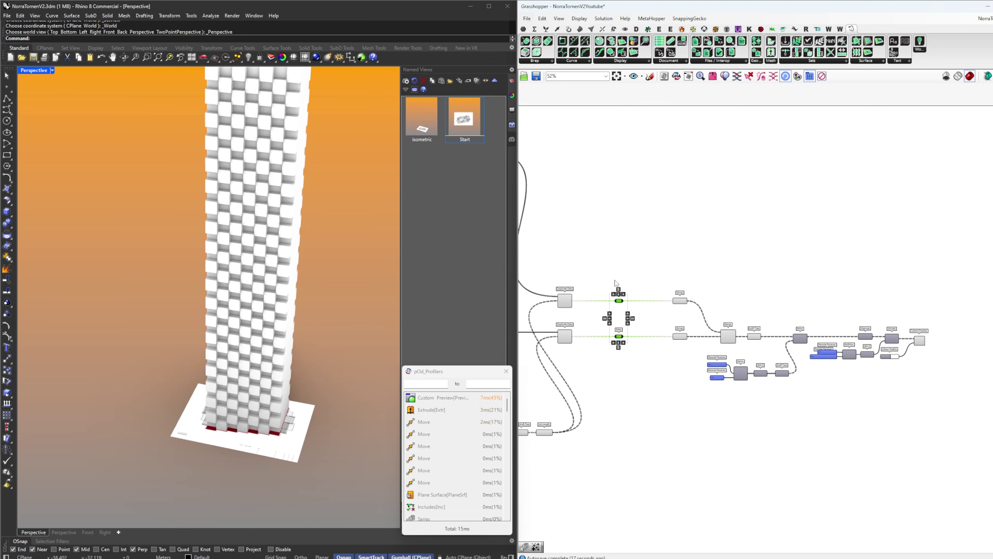
pyautogui.click(645, 281)
# Add a Panel connected to Mass Addition's R output and enlarge it to list all branches
pyautogui.moveTo(645, 281); pyautogui.dragTo(821, 209, button='right')
pyautogui.scroll(5, 683, 446)
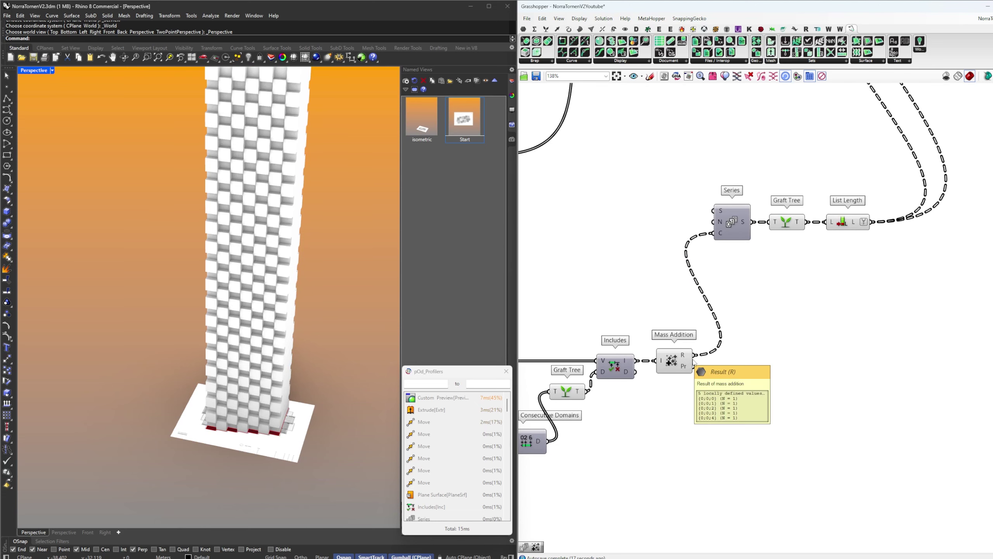
pyautogui.doubleClick(704, 365)
pyautogui.write('//')
pyautogui.press('Return')
pyautogui.moveTo(692, 355); pyautogui.dragTo(698, 376)
pyautogui.moveTo(753, 388); pyautogui.dragTo(805, 369)
pyautogui.moveTo(795, 402); pyautogui.dragTo(772, 390, button='right')
pyautogui.moveTo(777, 372); pyautogui.dragTo(777, 450)
pyautogui.moveTo(768, 403); pyautogui.dragTo(814, 364)
pyautogui.click(739, 397)
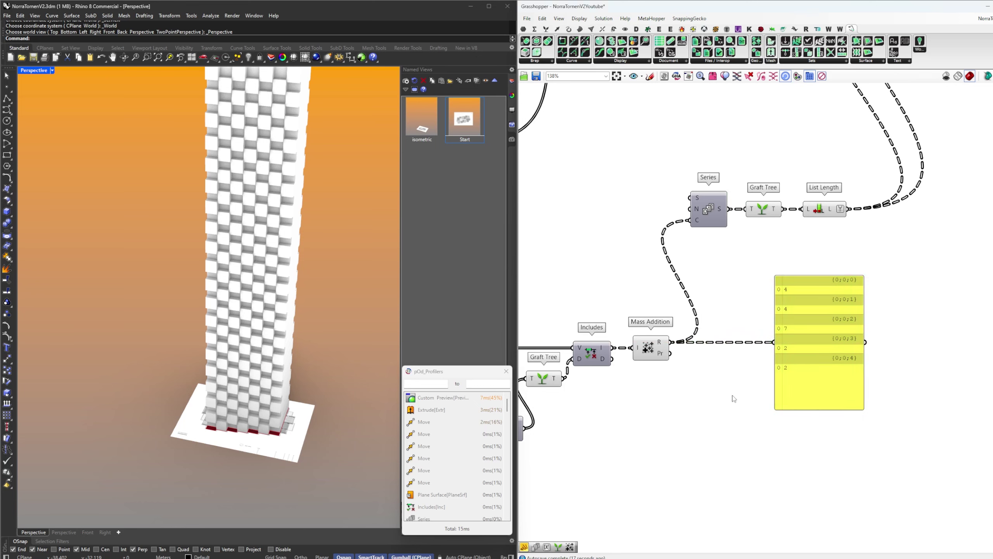
# Add a Series component below Mass Addition and connect a Panel containing -1 to its N input
pyautogui.doubleClick(696, 401)
pyautogui.write('ser')
pyautogui.click(694, 392)
pyautogui.doubleClick(660, 407)
pyautogui.write('/')
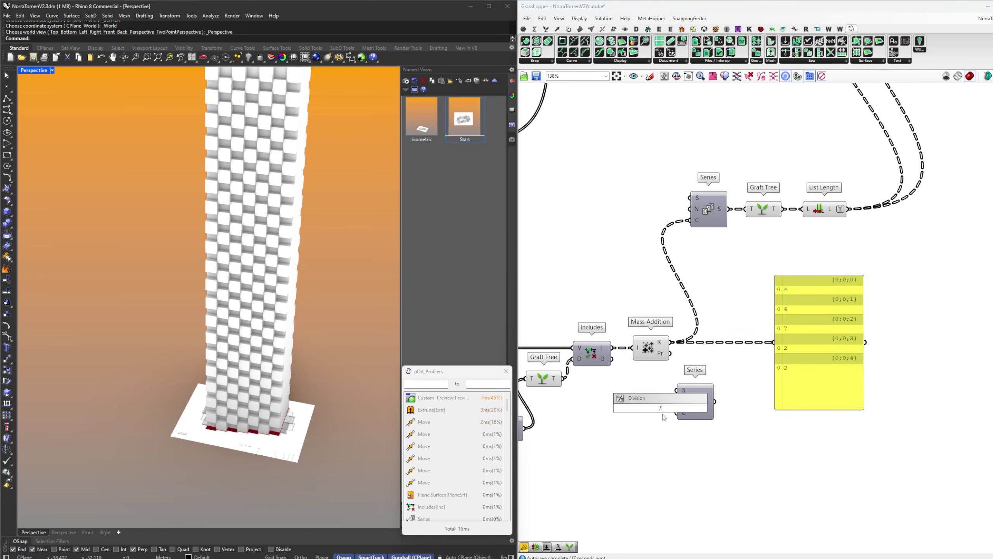
pyautogui.write('/-1')
pyautogui.press('Return')
pyautogui.scroll(3, 664, 417)
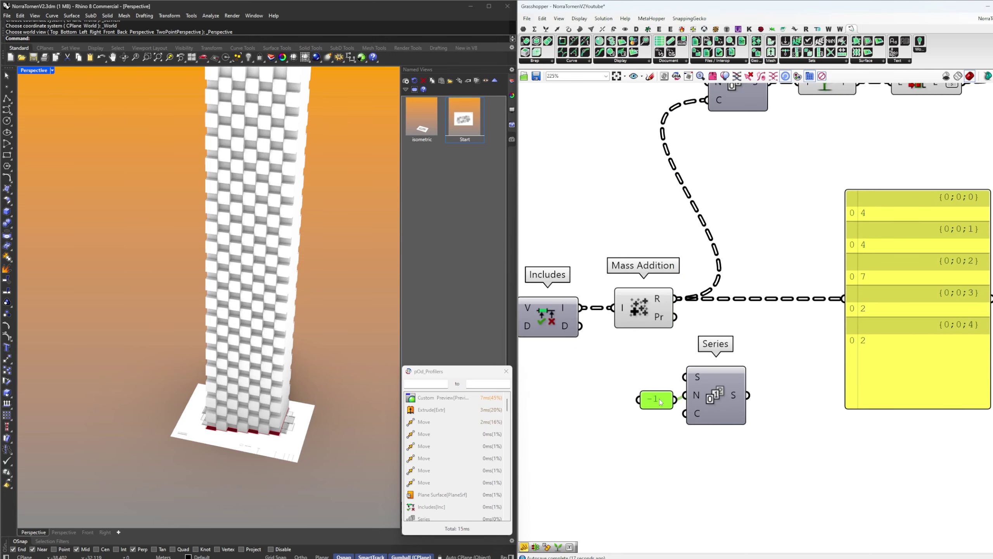
pyautogui.moveTo(659, 401); pyautogui.dragTo(634, 397)
pyautogui.click(647, 427)
pyautogui.moveTo(647, 427); pyautogui.dragTo(779, 414, button='right')
pyautogui.doubleClick(709, 418)
pyautogui.write('t')
pyautogui.press('Return')
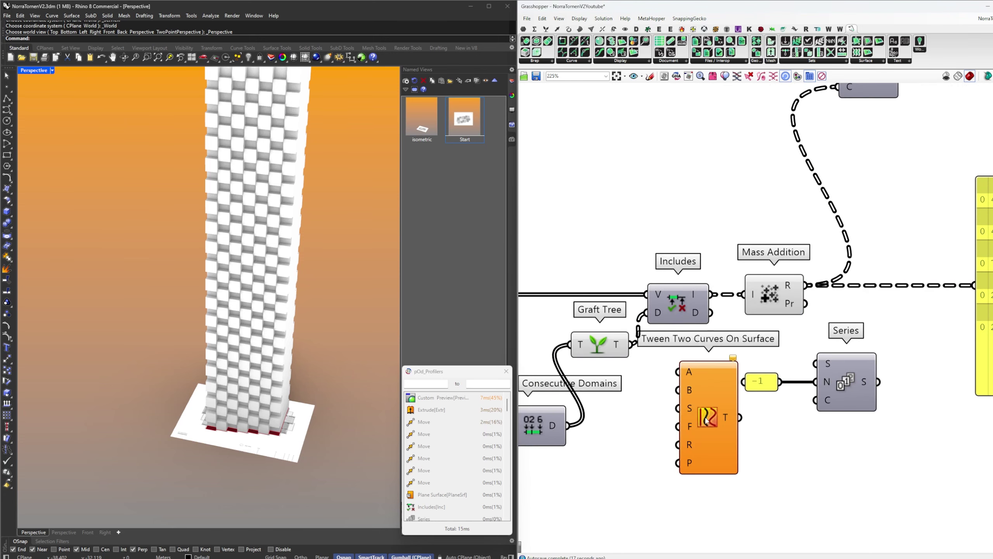
pyautogui.click(706, 419)
pyautogui.press('Delete')
# Add a Remote Receiver with the Segments key, connect it to the new Series' C input and lower the Series level with it
pyautogui.doubleClick(710, 427)
pyautogui.write('r')
pyautogui.press('Return')
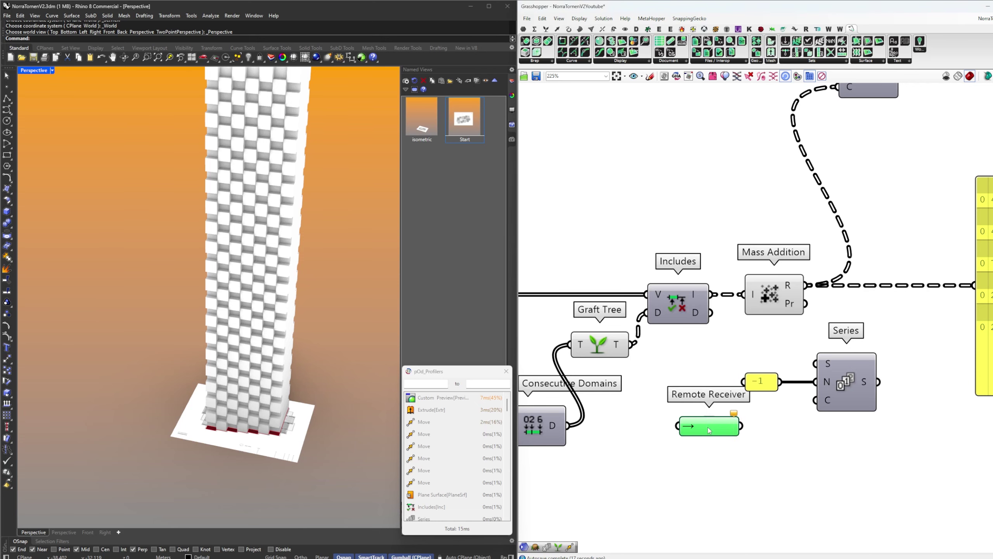
pyautogui.rightClick(709, 429)
pyautogui.moveTo(744, 434)
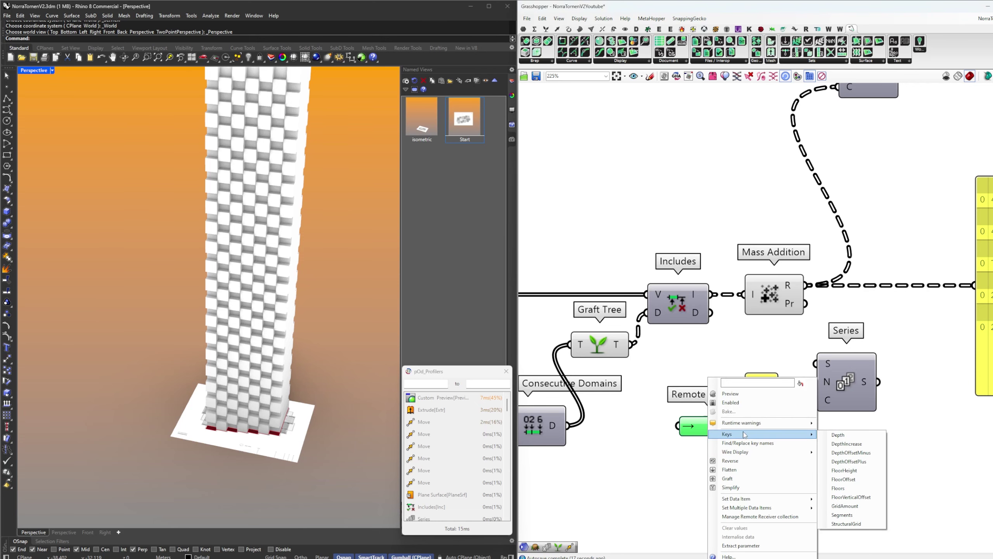
pyautogui.click(842, 515)
pyautogui.moveTo(695, 434); pyautogui.dragTo(719, 463)
pyautogui.moveTo(862, 432); pyautogui.dragTo(814, 401, button='right')
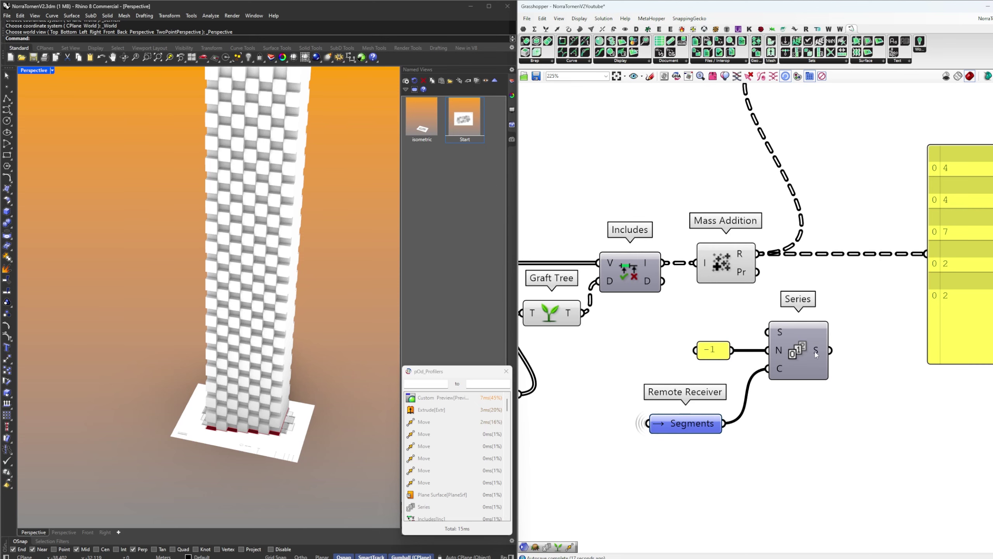
pyautogui.moveTo(815, 351); pyautogui.dragTo(774, 352, button='right')
pyautogui.moveTo(774, 351); pyautogui.dragTo(759, 418)
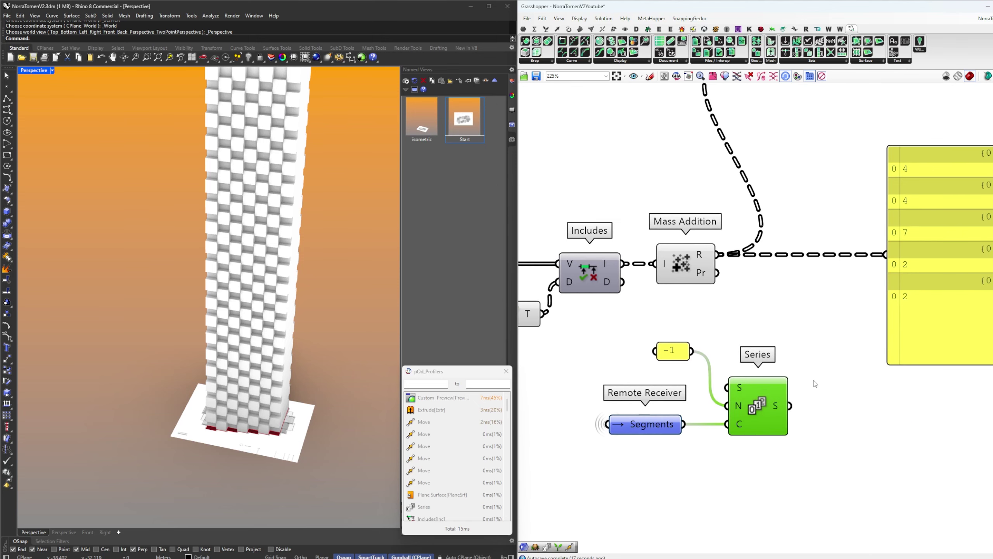
pyautogui.moveTo(780, 405); pyautogui.dragTo(741, 414, button='right')
# Duplicate the panel, connect the copy to the new Series output to inspect its values, and delete the copy
pyautogui.moveTo(890, 409); pyautogui.dragTo(887, 465)
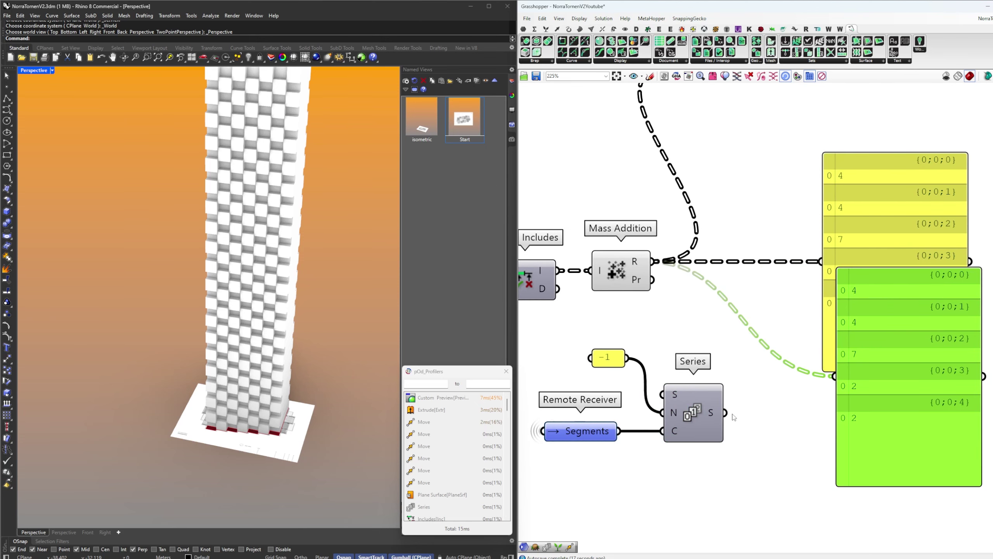
pyautogui.moveTo(725, 412); pyautogui.dragTo(835, 376)
pyautogui.moveTo(807, 412); pyautogui.dragTo(696, 412, button='right')
pyautogui.moveTo(806, 380); pyautogui.dragTo(821, 444)
pyautogui.moveTo(776, 353); pyautogui.dragTo(799, 336, button='right')
pyautogui.scroll(3, 796, 335)
pyautogui.moveTo(624, 322); pyautogui.dragTo(872, 359)
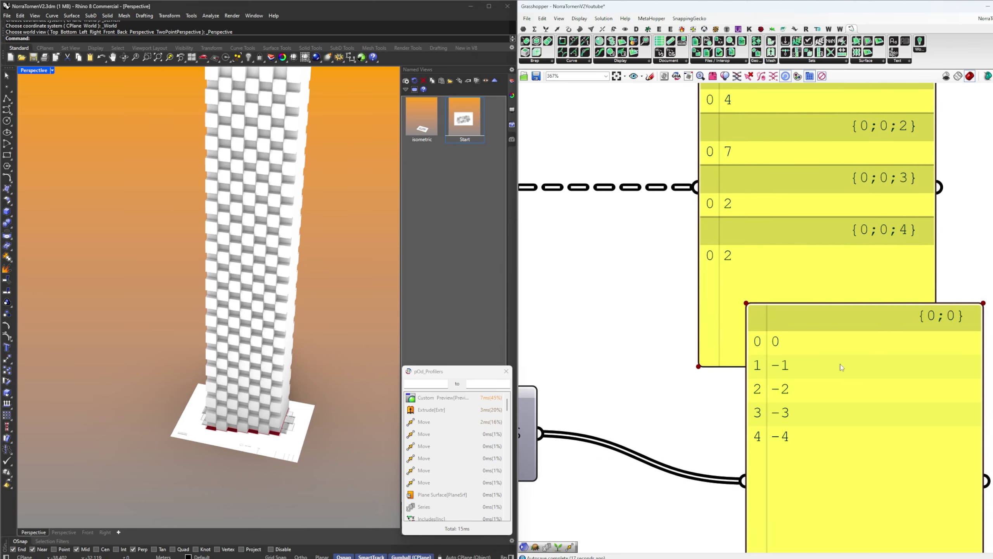
pyautogui.moveTo(636, 352); pyautogui.dragTo(824, 385)
pyautogui.moveTo(657, 374); pyautogui.dragTo(857, 407)
pyautogui.scroll(-3, 813, 421)
pyautogui.click(821, 415)
pyautogui.press('Delete')
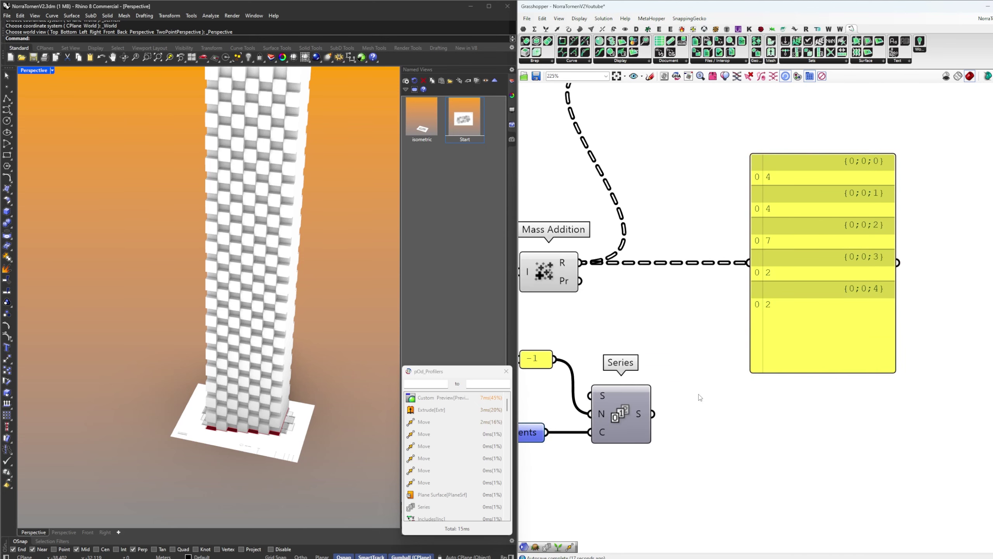
pyautogui.doubleClick(698, 391)
pyautogui.write('gel')
pyautogui.press('Return')
pyautogui.moveTo(714, 421); pyautogui.dragTo(720, 422)
pyautogui.press('Delete')
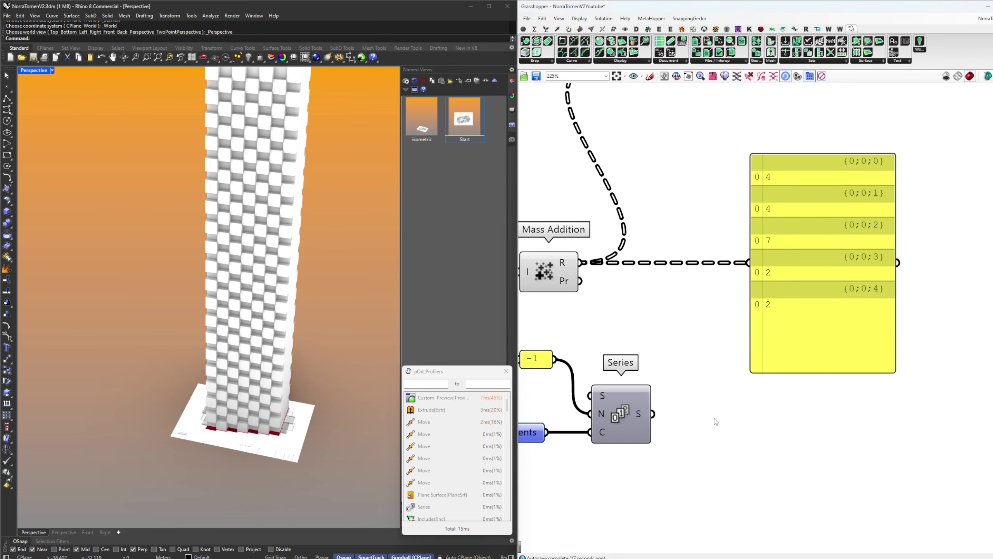
# Add a Graft Tree connected to the new Series output and move the panel away to free up space
pyautogui.doubleClick(715, 418)
pyautogui.write('gra')
pyautogui.press('Return')
pyautogui.moveTo(653, 414); pyautogui.dragTo(687, 416)
pyautogui.moveTo(712, 417)
pyautogui.mouseDown()
pyautogui.moveTo(688, 414)
pyautogui.moveTo(698, 414)
pyautogui.mouseUp()
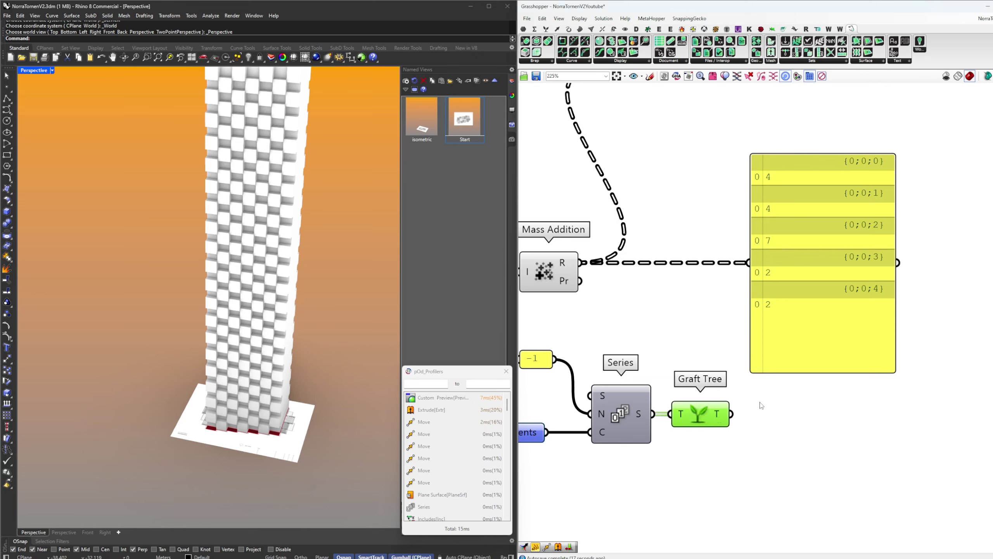
pyautogui.moveTo(760, 406); pyautogui.dragTo(724, 360)
pyautogui.moveTo(711, 411); pyautogui.dragTo(750, 415)
pyautogui.click(789, 363)
pyautogui.doubleClick(831, 354)
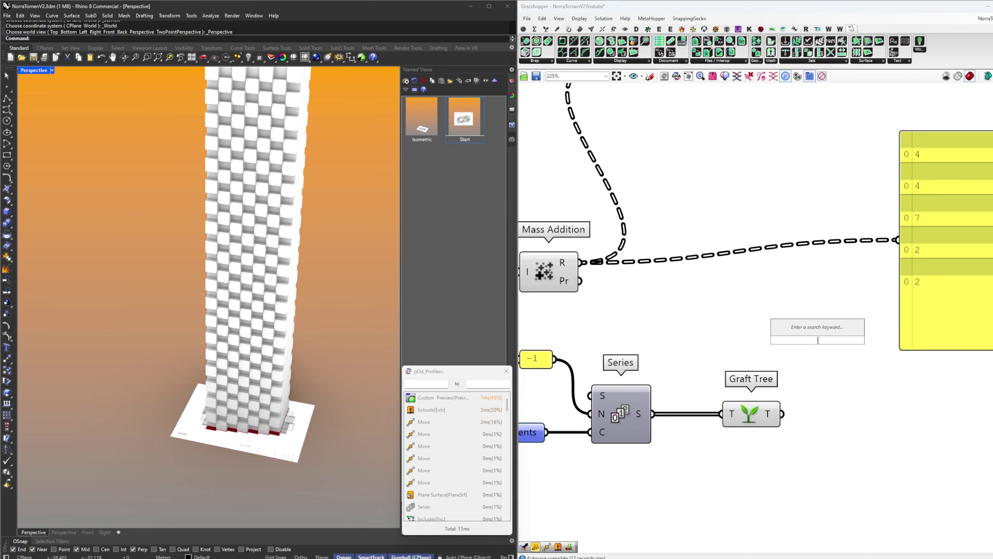
pyautogui.write('data')
pyautogui.press('Return')
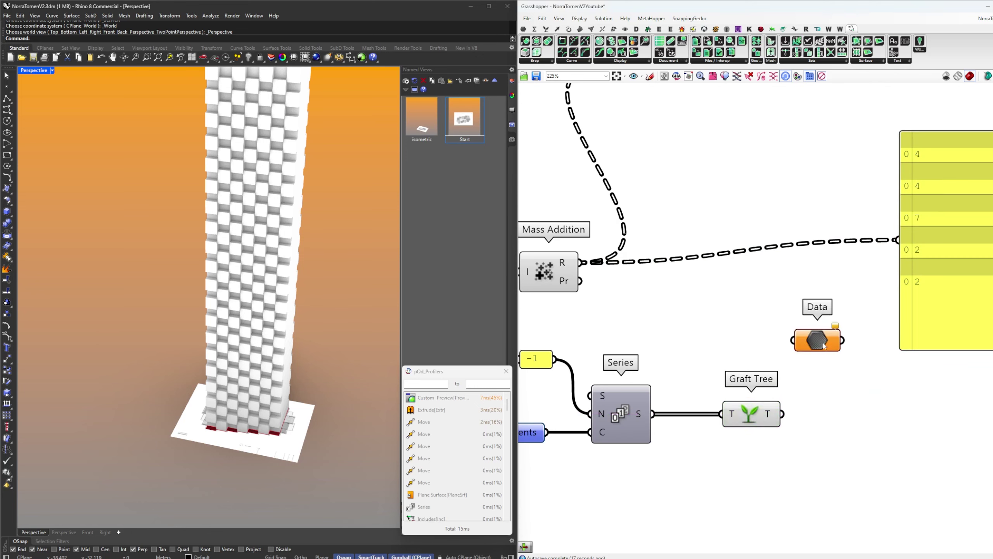
pyautogui.doubleClick(816, 338)
pyautogui.write('dup')
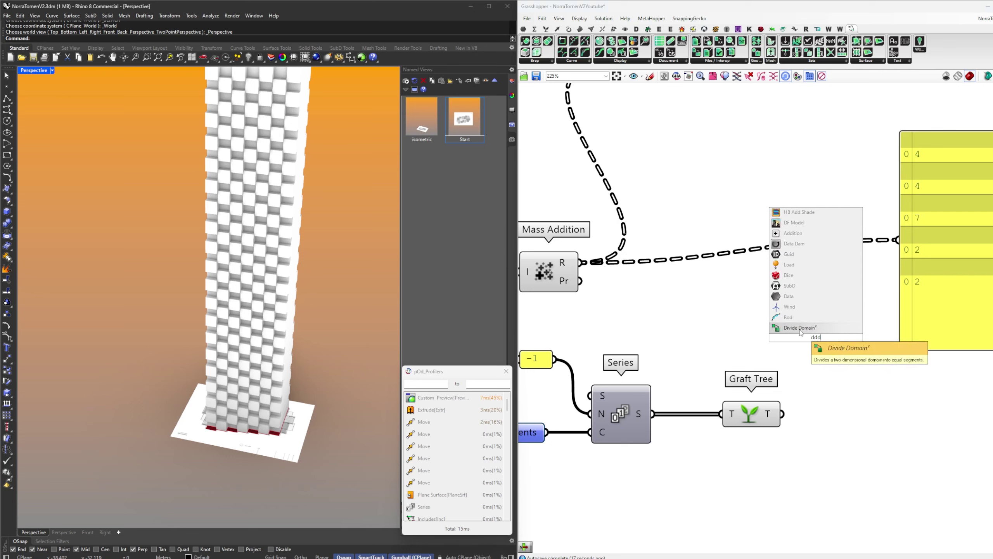
pyautogui.click(785, 333)
# Add Duplicate Data, feeding the Graft Tree output into D and Mass Addition's R output into N
pyautogui.doubleClick(783, 334)
pyautogui.write('dup')
pyautogui.click(770, 322)
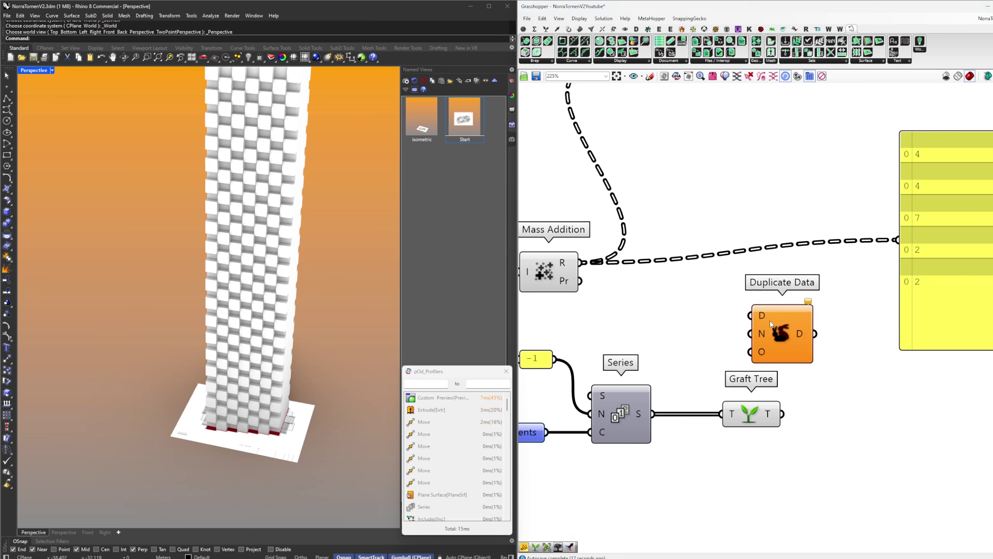
pyautogui.moveTo(758, 414); pyautogui.dragTo(718, 413)
pyautogui.moveTo(693, 357); pyautogui.dragTo(667, 336)
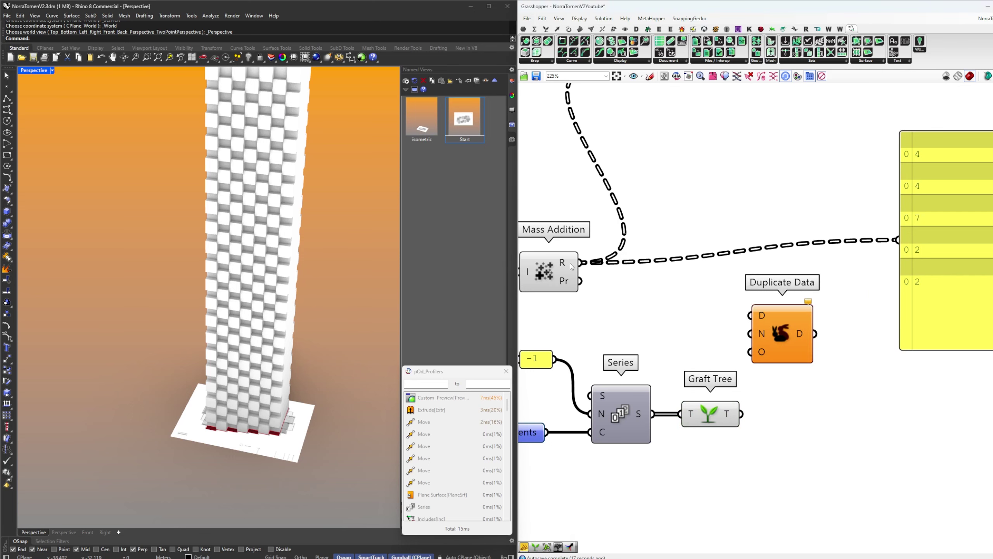
pyautogui.moveTo(741, 414); pyautogui.dragTo(749, 316)
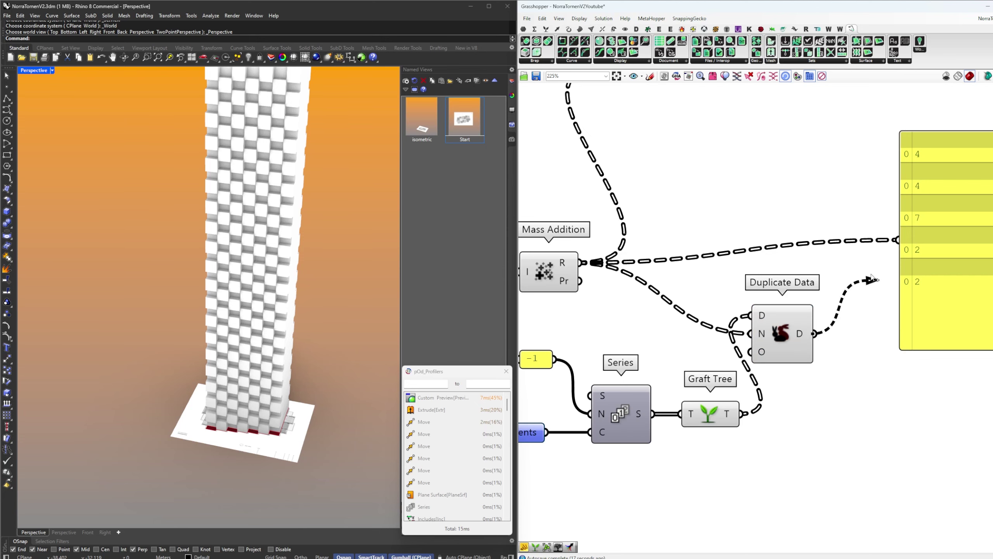
# Switch the panel's source to the Duplicate Data output and examine the repeated values in each branch
pyautogui.moveTo(873, 279); pyautogui.dragTo(898, 239)
pyautogui.scroll(-3, 925, 272)
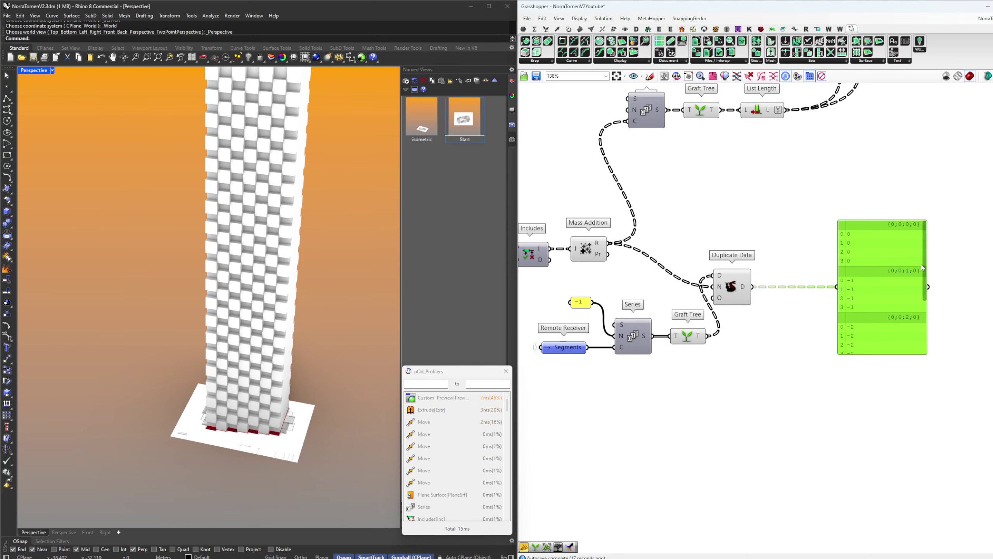
pyautogui.scroll(-3, 922, 263)
pyautogui.scroll(3, 800, 288)
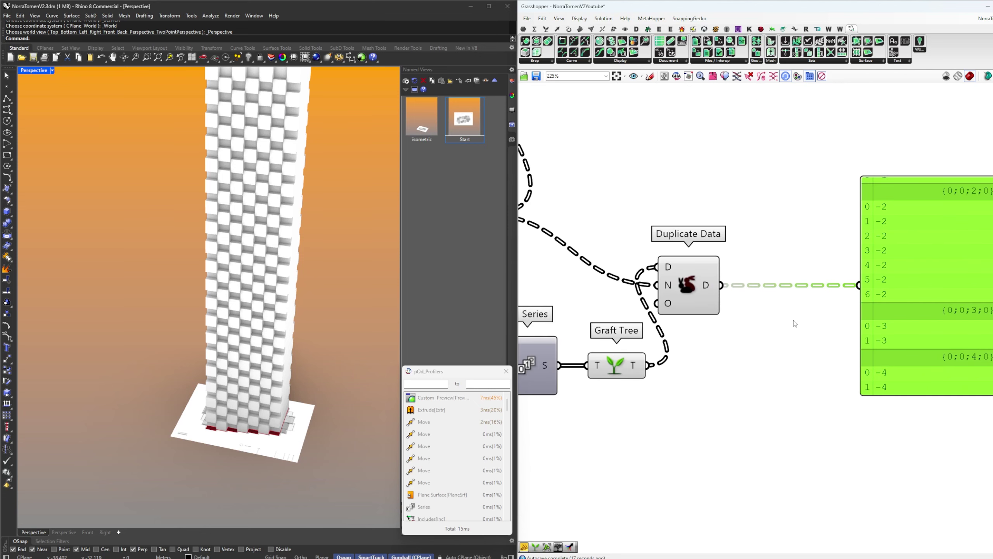
# Add a second Graft Tree on the Duplicate Data output and move both components down beside the first Graft Tree
pyautogui.doubleClick(795, 305)
pyautogui.write('graft')
pyautogui.press('Return')
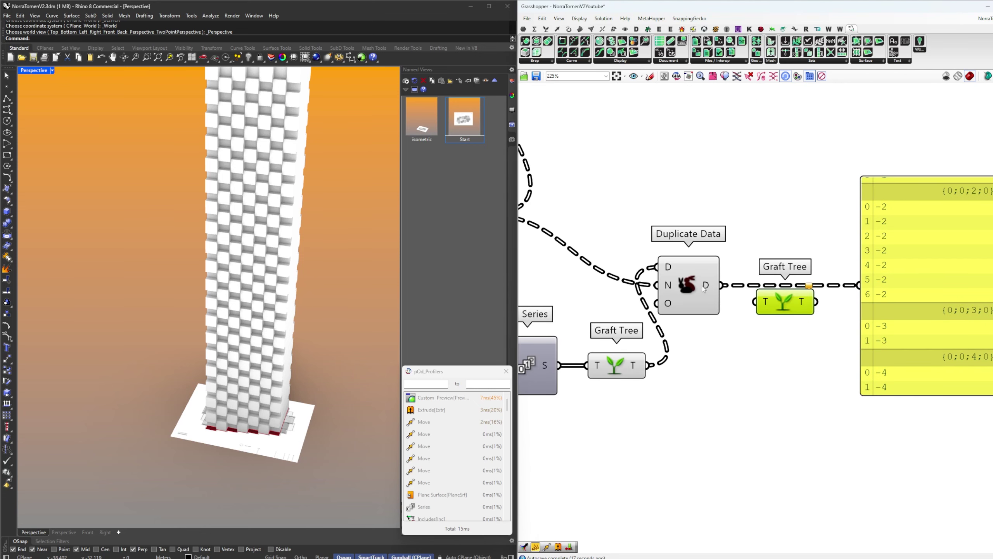
pyautogui.moveTo(785, 319); pyautogui.dragTo(686, 277)
pyautogui.moveTo(700, 304); pyautogui.dragTo(757, 403)
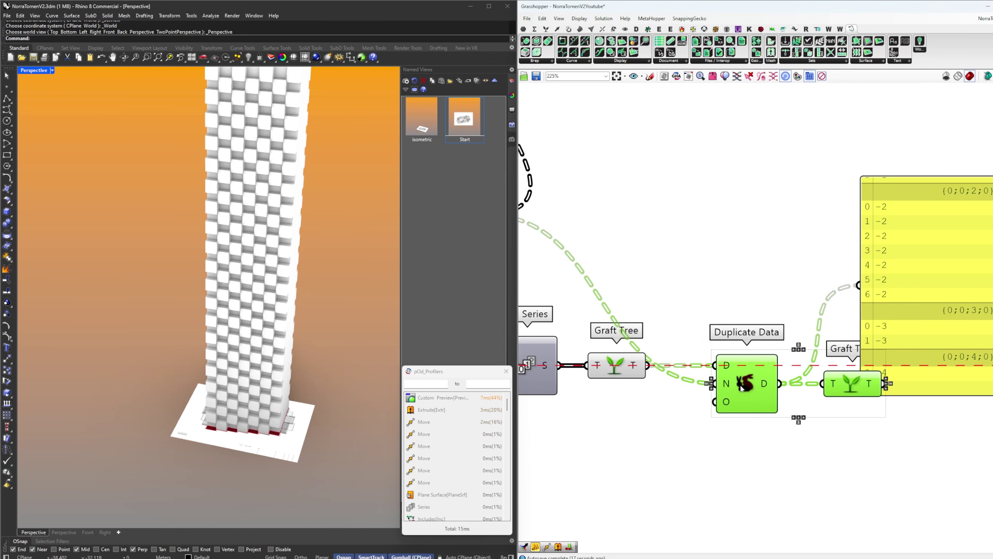
pyautogui.moveTo(894, 438); pyautogui.dragTo(781, 427, button='right')
pyautogui.click(780, 427)
# Review the second Graft Tree's output in the panel and delete the panel
pyautogui.moveTo(748, 296); pyautogui.dragTo(746, 279)
pyautogui.moveTo(803, 302); pyautogui.dragTo(880, 401)
pyautogui.moveTo(959, 417); pyautogui.dragTo(902, 407, button='right')
pyautogui.moveTo(905, 418); pyautogui.dragTo(900, 451)
pyautogui.moveTo(825, 422); pyautogui.dragTo(801, 416, button='right')
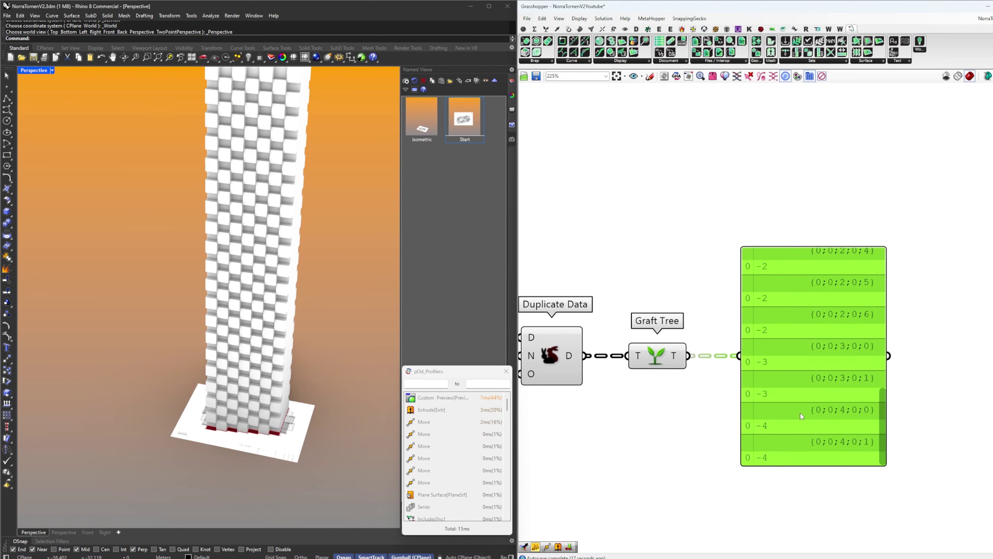
pyautogui.press('Delete')
# Add Absolute and another Series, connecting the second Graft Tree through Absolute to the Series' C input
pyautogui.doubleClick(771, 362)
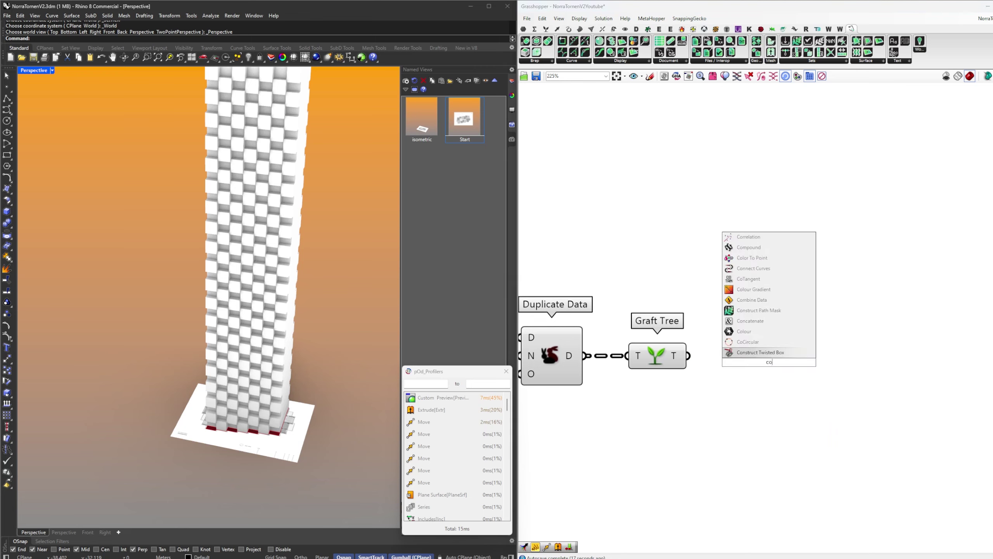
pyautogui.write('series')
pyautogui.press('Return')
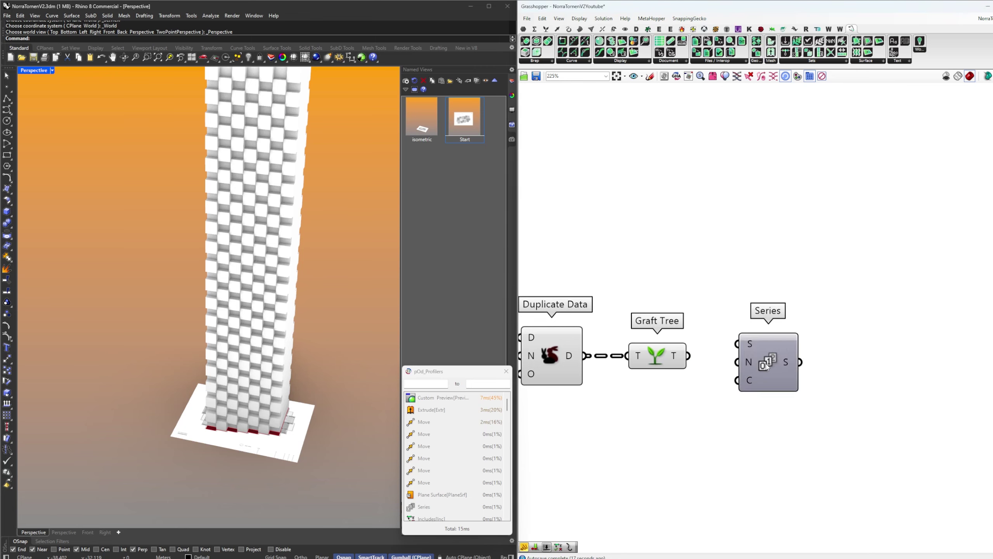
pyautogui.doubleClick(739, 379)
pyautogui.write('abs')
pyautogui.press('Return')
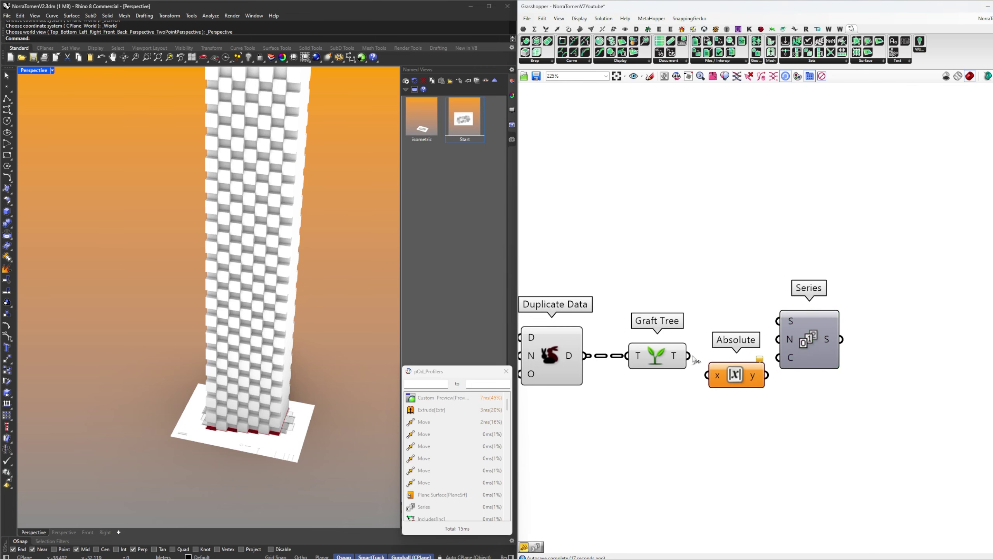
pyautogui.moveTo(731, 364); pyautogui.dragTo(730, 354)
pyautogui.moveTo(798, 348); pyautogui.dragTo(830, 348)
pyautogui.moveTo(737, 358); pyautogui.dragTo(832, 359)
# Add a Panel containing -1 and connect it to the S and N inputs of the last Series
pyautogui.doubleClick(806, 296)
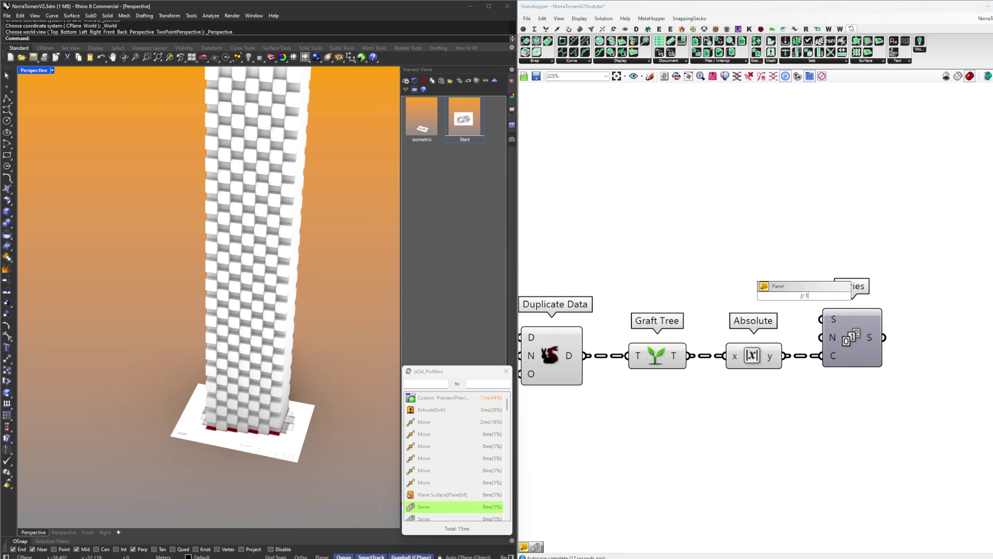
pyautogui.press('Return')
pyautogui.moveTo(811, 297); pyautogui.dragTo(771, 279)
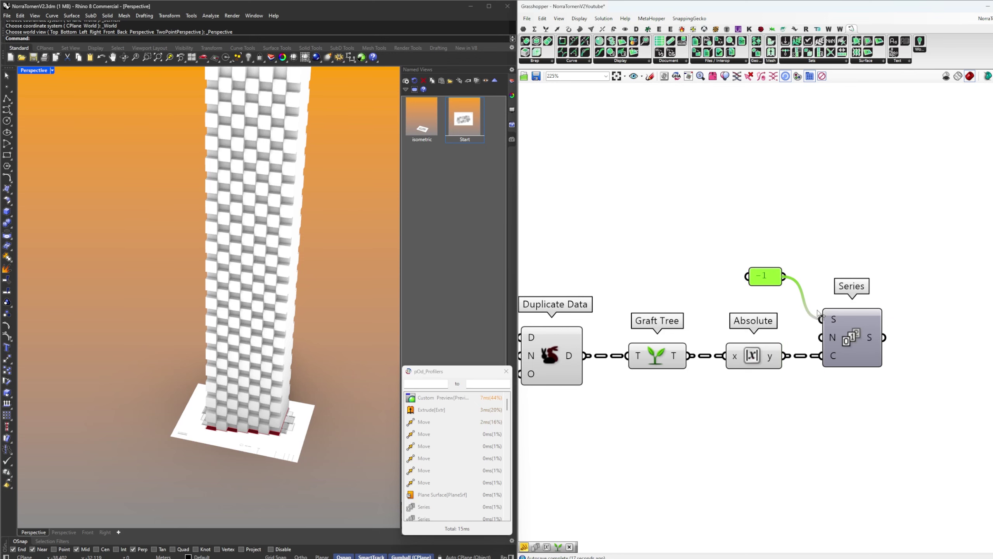
pyautogui.moveTo(817, 334); pyautogui.dragTo(807, 291, button='right')
# Add a Panel connected to Absolute's y output below the Series and enlarge it to list more branches
pyautogui.doubleClick(885, 399)
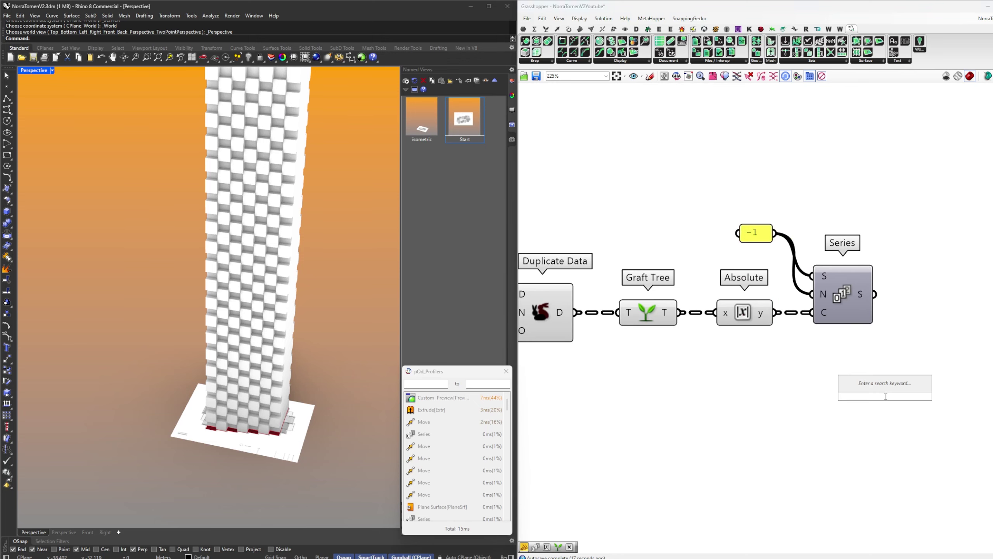
pyautogui.write('//')
pyautogui.press('Return')
pyautogui.moveTo(778, 313); pyautogui.dragTo(809, 396)
pyautogui.scroll(-3, 809, 397)
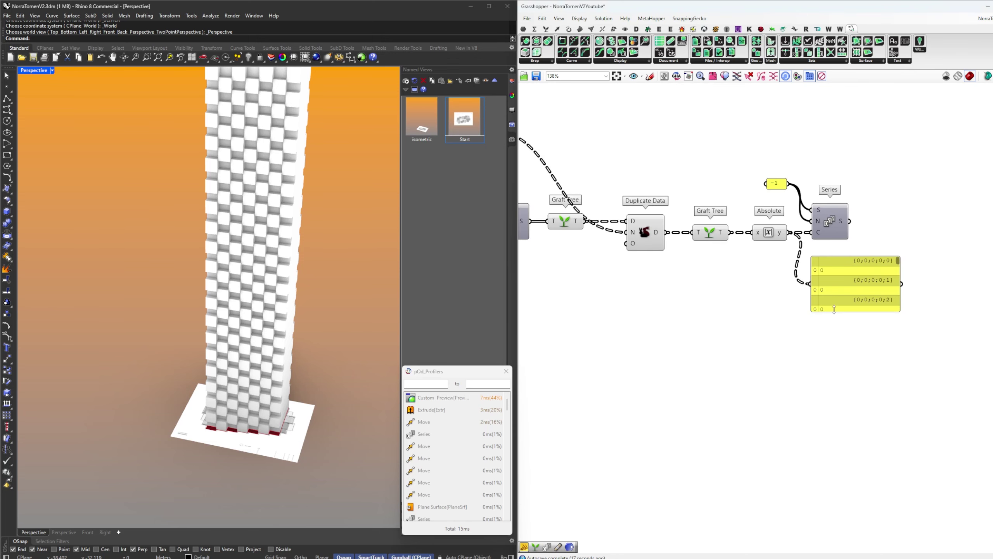
pyautogui.moveTo(834, 311); pyautogui.dragTo(835, 355)
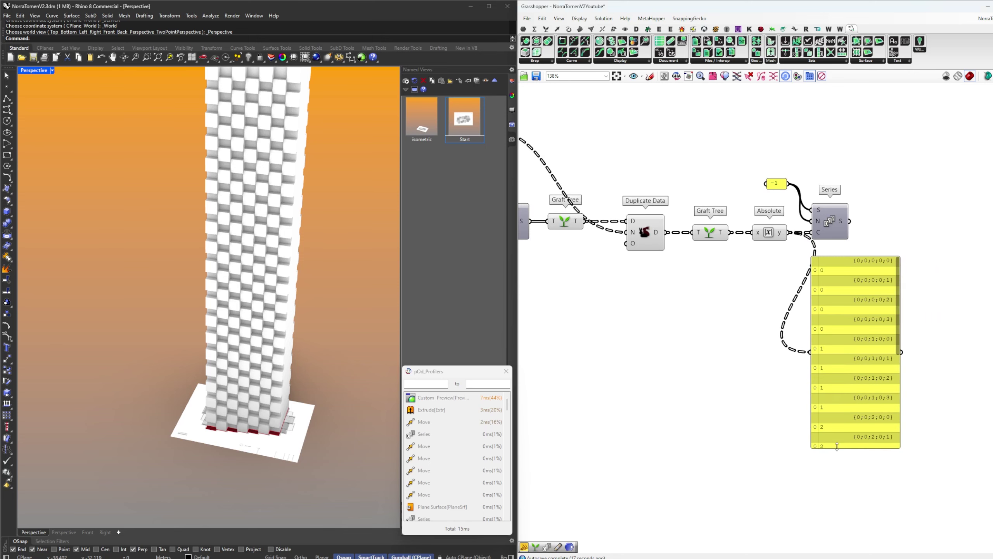
# Compare the second Graft Tree's values with Absolute's output in the panel, and check all of Absolute's branches
pyautogui.scroll(3, 788, 336)
pyautogui.moveTo(671, 168); pyautogui.dragTo(798, 361)
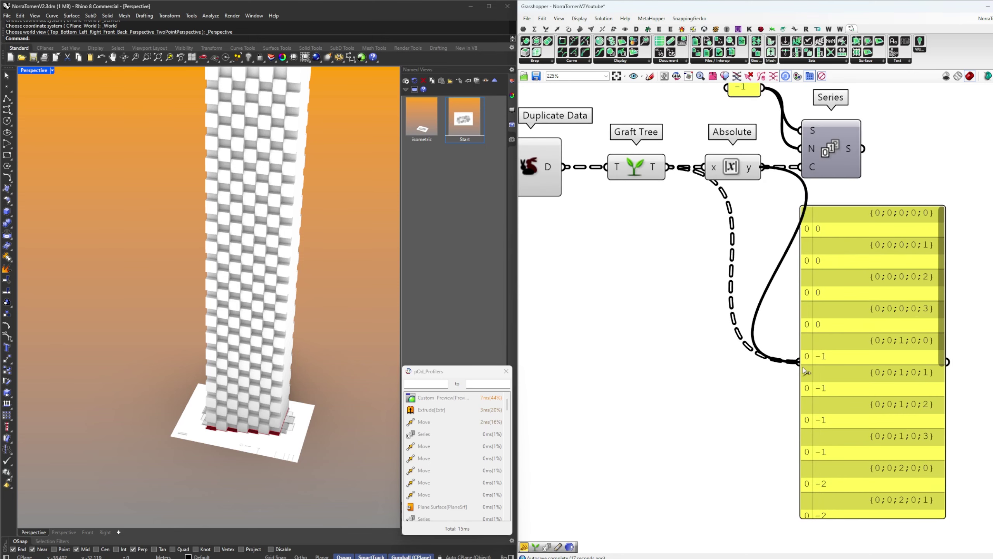
pyautogui.moveTo(805, 371); pyautogui.dragTo(801, 366)
pyautogui.moveTo(823, 174); pyautogui.dragTo(827, 262, button='right')
pyautogui.moveTo(895, 312); pyautogui.dragTo(778, 281, button='right')
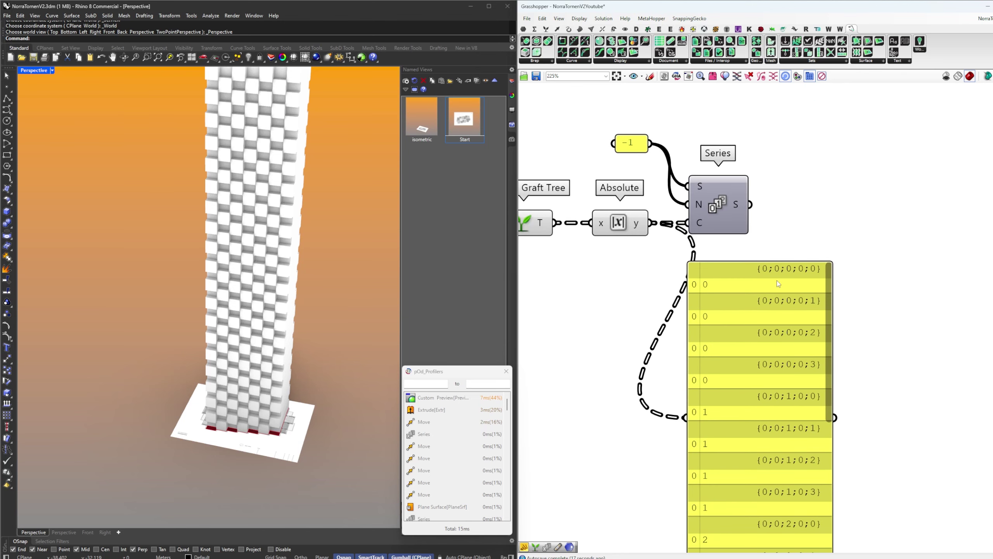
pyautogui.moveTo(829, 342); pyautogui.dragTo(834, 497)
pyautogui.moveTo(840, 500); pyautogui.dragTo(852, 361, button='right')
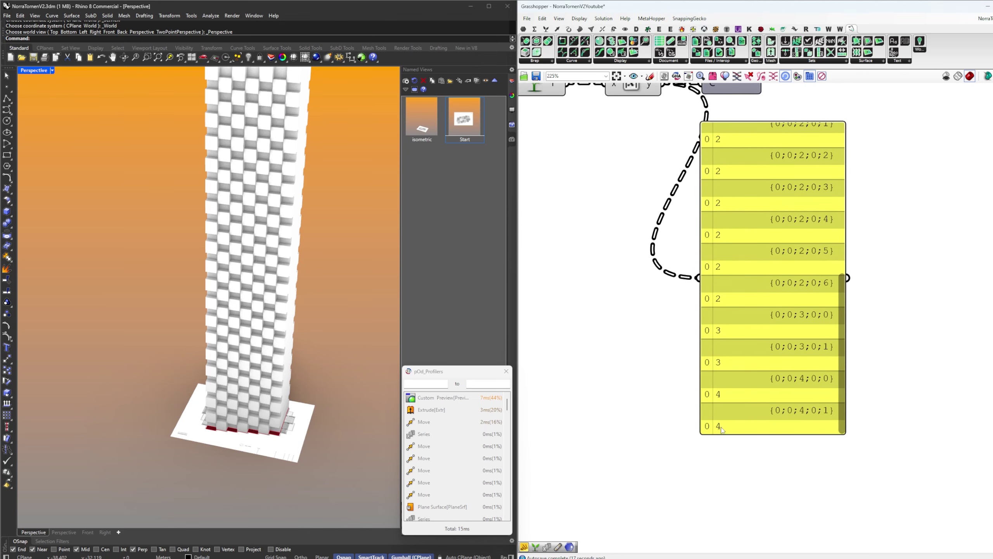
pyautogui.scroll(-1, 711, 323)
pyautogui.moveTo(712, 323); pyautogui.dragTo(688, 396, button='right')
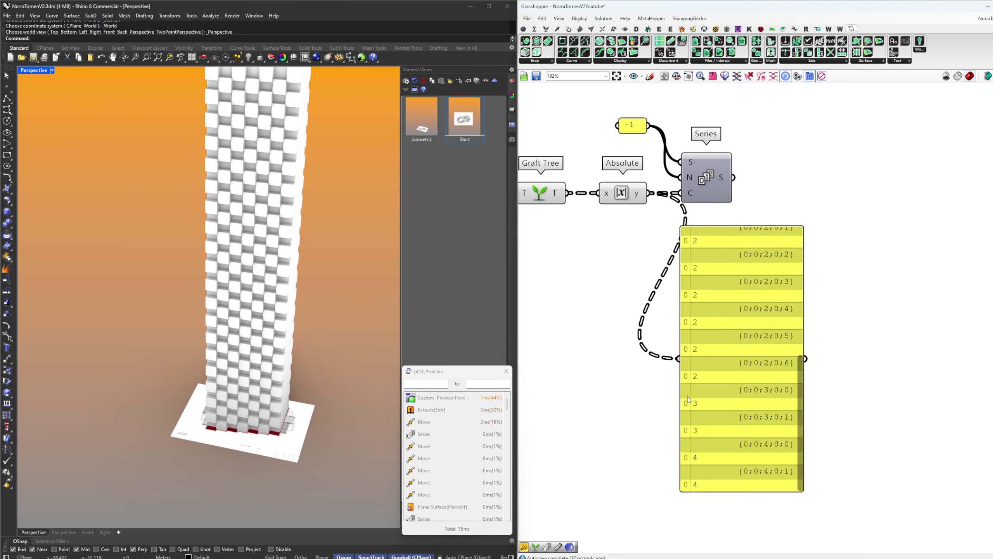
# Feed the last Series' S output into the panel instead and examine its negative number sequences from the last branches back to the first
pyautogui.moveTo(687, 396); pyautogui.dragTo(731, 348)
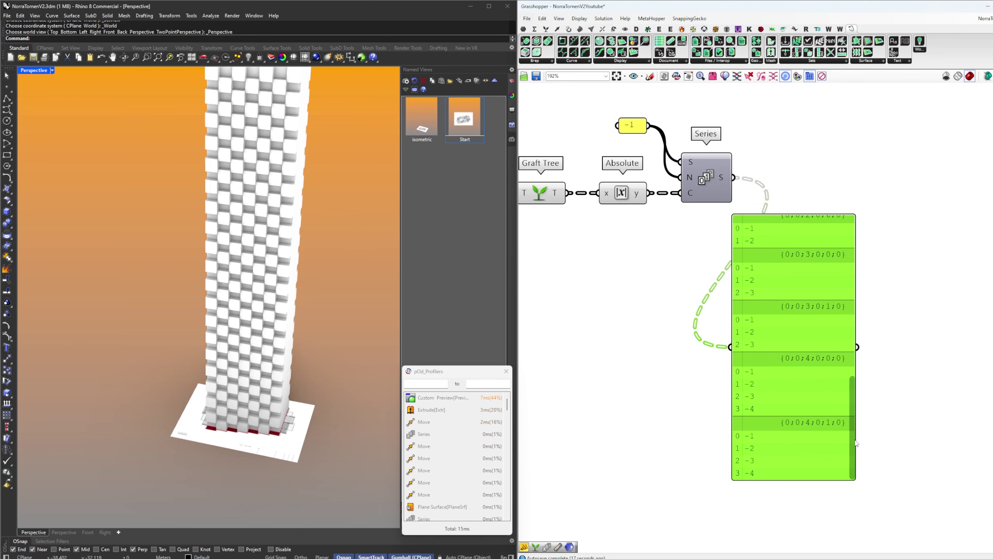
pyautogui.scroll(3, 754, 450)
pyautogui.moveTo(687, 407); pyautogui.dragTo(765, 514)
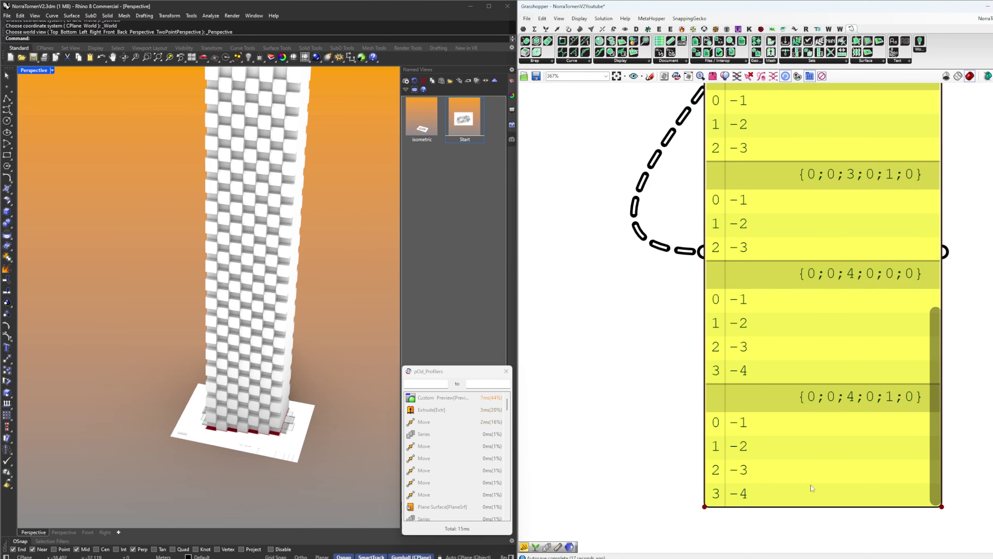
pyautogui.scroll(-3, 825, 428)
pyautogui.moveTo(701, 408); pyautogui.dragTo(808, 494)
pyautogui.moveTo(888, 436); pyautogui.dragTo(888, 247)
pyautogui.moveTo(898, 254); pyautogui.dragTo(888, 328, button='right')
pyautogui.moveTo(719, 240); pyautogui.dragTo(836, 333)
pyautogui.moveTo(835, 332); pyautogui.dragTo(847, 392, button='right')
pyautogui.scroll(-3, 847, 392)
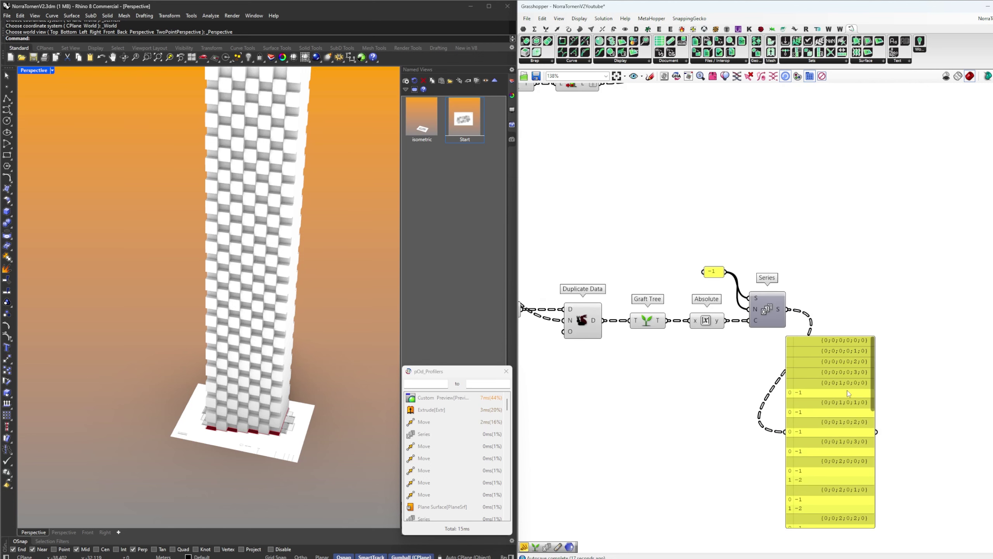
# Delete the Series' output panel and add a Cull Index component in the empty area below the lower Relay
pyautogui.click(844, 391)
pyautogui.press('Delete')
pyautogui.scroll(-3, 831, 379)
pyautogui.moveTo(845, 276); pyautogui.dragTo(839, 372, button='right')
pyautogui.doubleClick(847, 327)
pyautogui.write('cir')
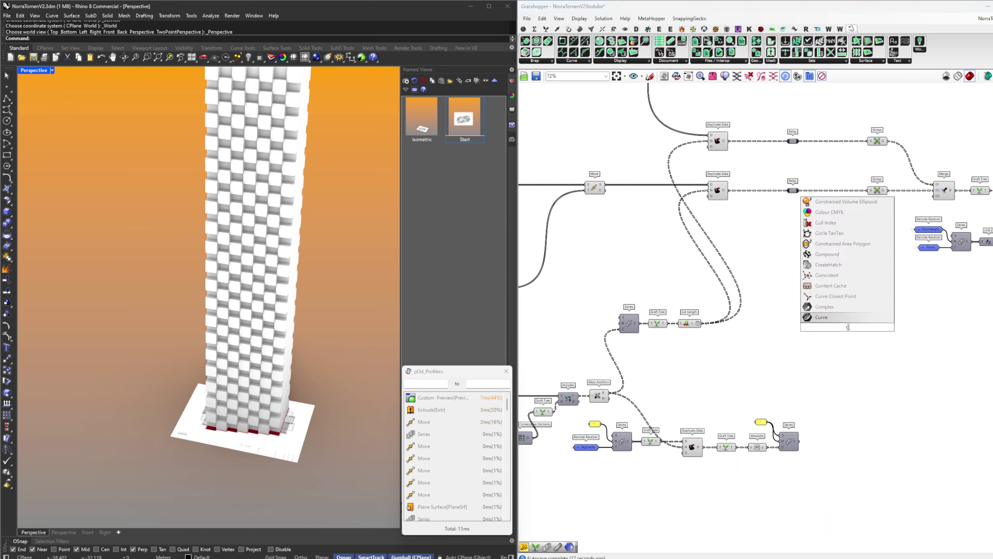
pyautogui.click(845, 318)
pyautogui.doubleClick(847, 335)
pyautogui.write('ci')
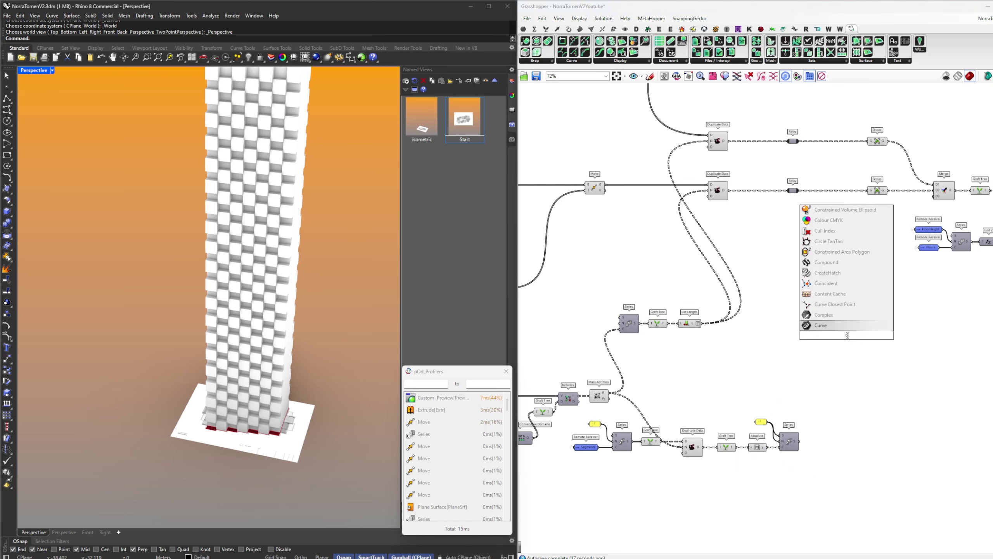
pyautogui.press('Return')
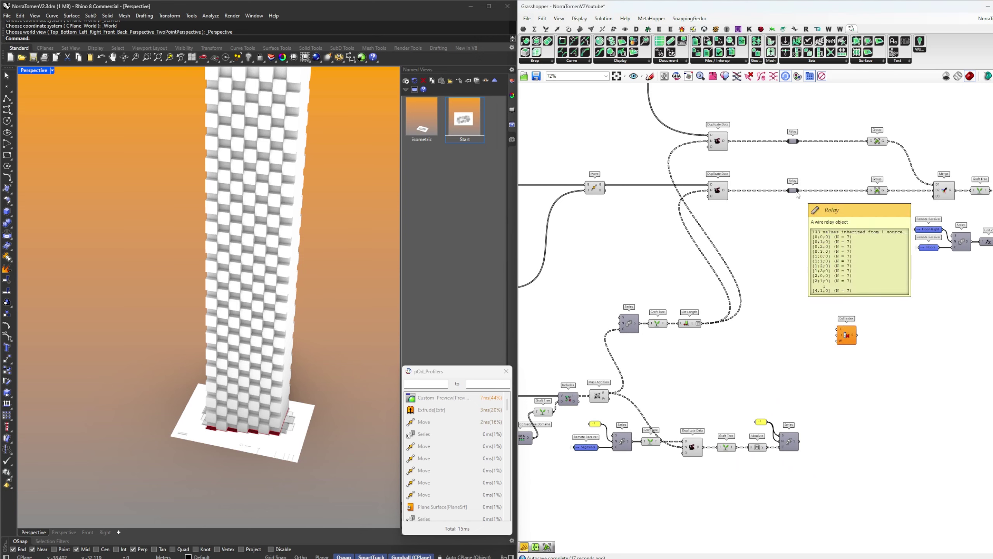
# Connect the lower Relay's output to Cull Index's L input and open that input's options
pyautogui.rightClick(840, 334)
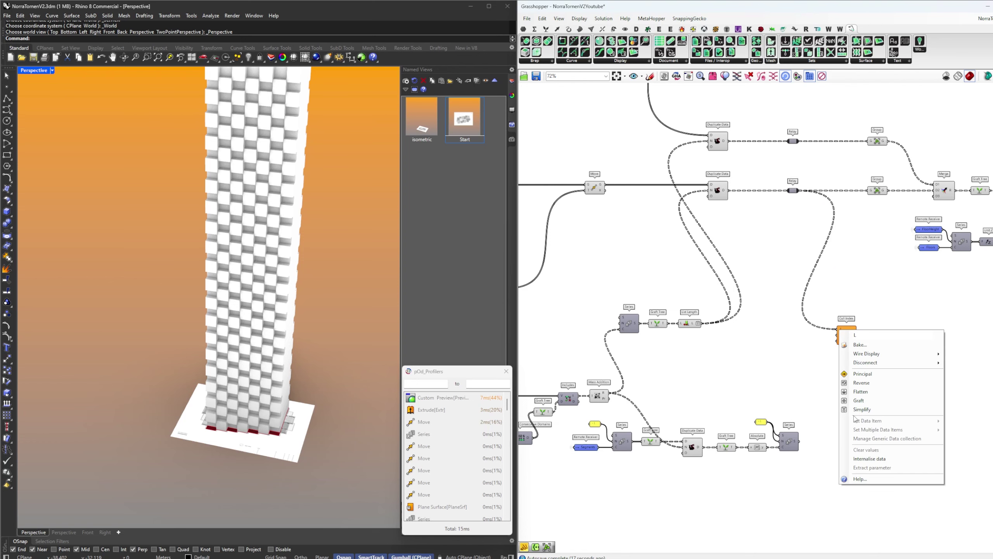
# Simplify the Cull Index list input and the Series output, and wire the Series output into the Cull Index indices
pyautogui.click(860, 418)
pyautogui.scroll(3, 837, 331)
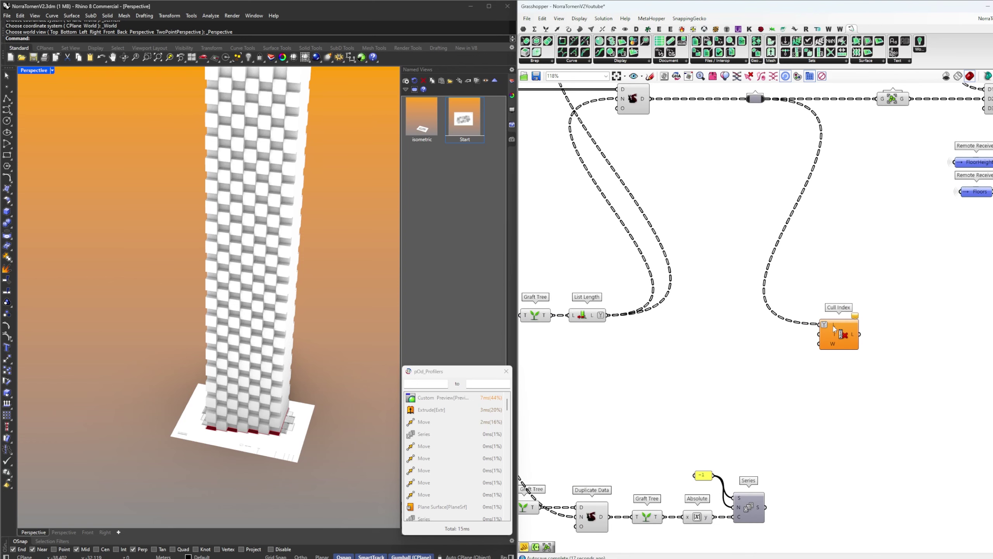
pyautogui.rightClick(762, 508)
pyautogui.click(772, 528)
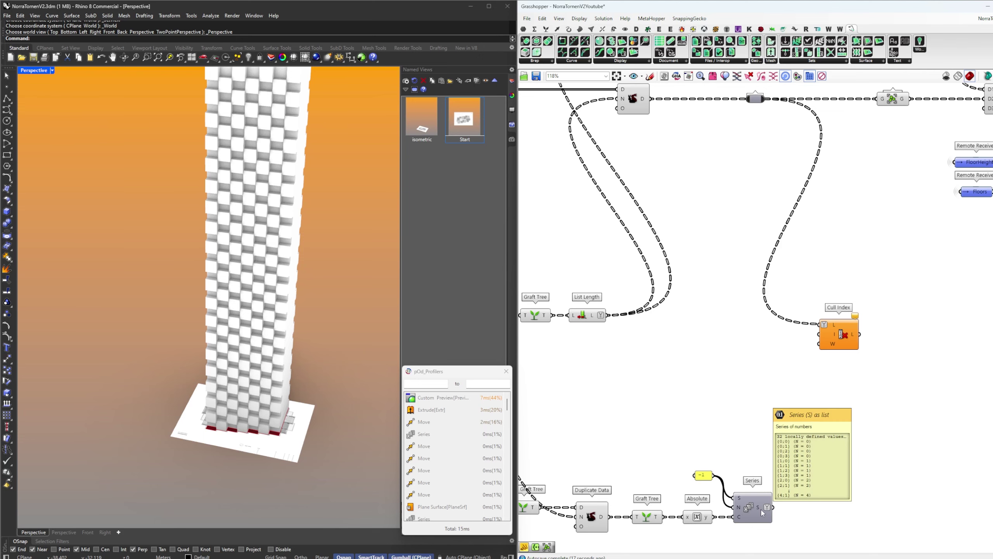
pyautogui.moveTo(773, 507); pyautogui.dragTo(829, 333)
pyautogui.click(829, 333)
# Move the Cull Index component between the Relay and Group components of the lower branch
pyautogui.scroll(-3, 829, 333)
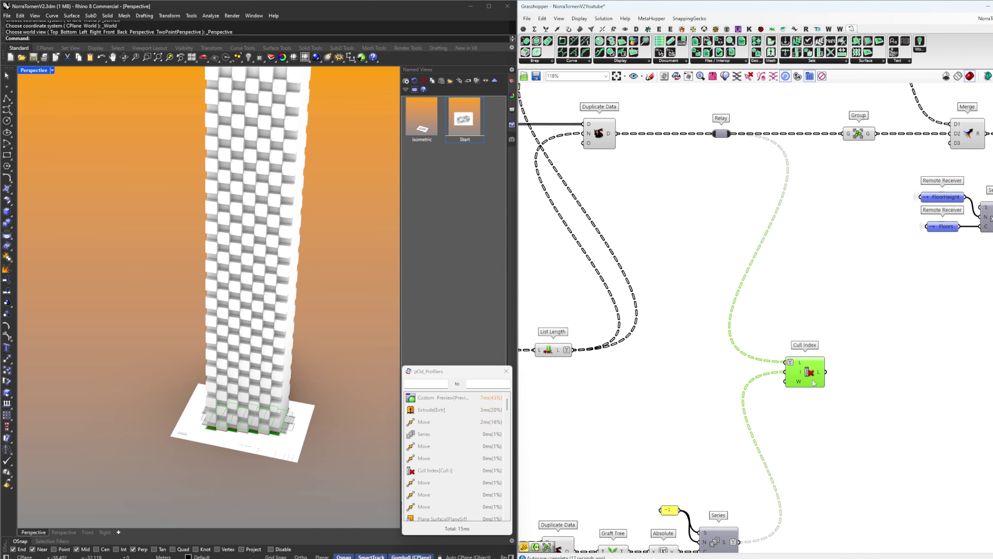
pyautogui.moveTo(798, 388); pyautogui.dragTo(791, 245)
pyautogui.moveTo(790, 243); pyautogui.dragTo(784, 277, button='right')
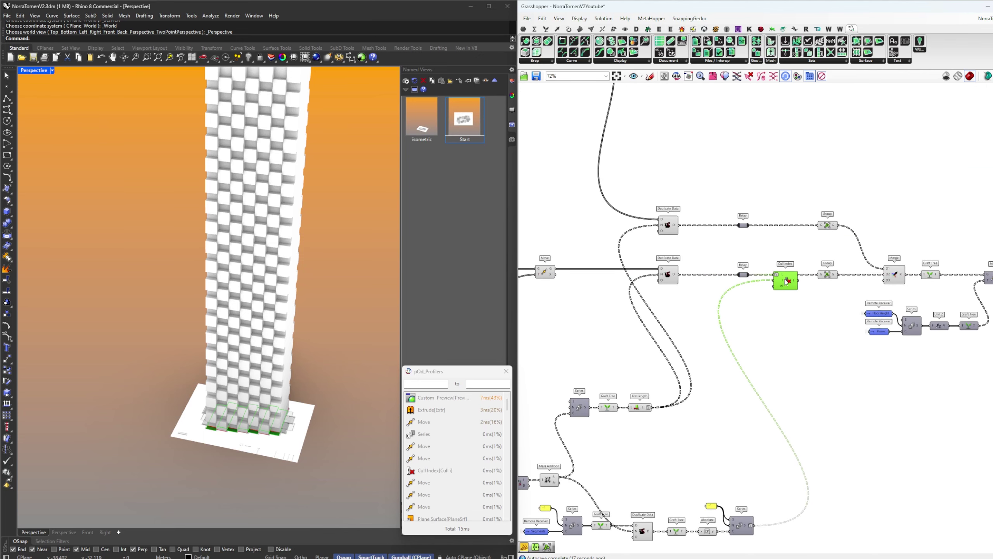
# Duplicate the Cull Index onto the upper branch between its Relay and Group, fed by that Relay and the same Series
pyautogui.scroll(5, 784, 276)
pyautogui.keyDown('alt'); pyautogui.moveTo(783, 276); pyautogui.dragTo(768, 214); pyautogui.keyUp('alt')
pyautogui.moveTo(792, 214); pyautogui.dragTo(783, 159)
pyautogui.moveTo(841, 201); pyautogui.dragTo(794, 243, button='right')
pyautogui.middleClick(794, 243)
pyautogui.click(793, 266)
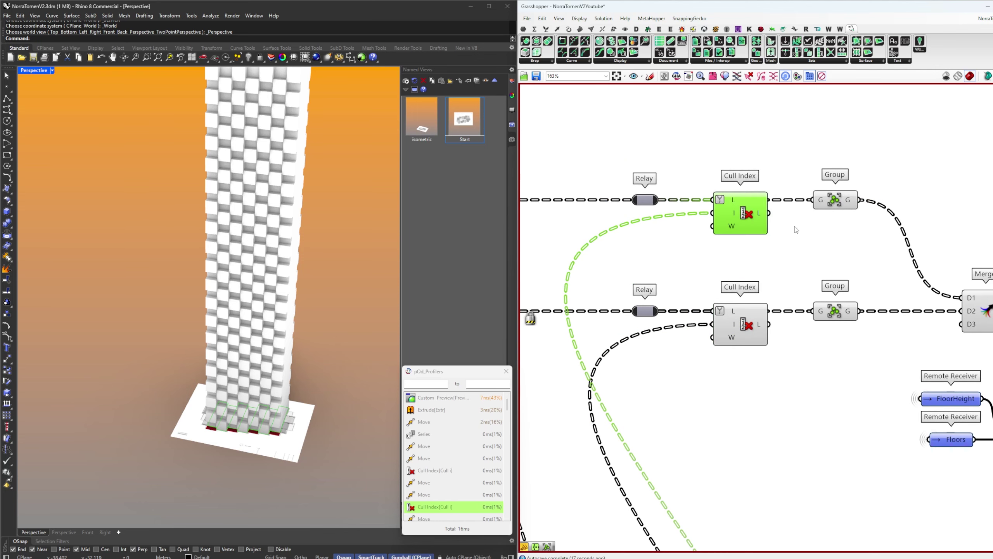
# Wire both Cull Index outputs into the Group components of their branches
pyautogui.middleClick(805, 267)
pyautogui.click(807, 291)
pyautogui.moveTo(807, 290); pyautogui.dragTo(791, 303, button='right')
pyautogui.moveTo(839, 366); pyautogui.dragTo(820, 227)
pyautogui.click(857, 202)
# Examine the tower's stepped massing from different angles alongside the Graph Mapper curve
pyautogui.scroll(-4, 250, 285)
pyautogui.moveTo(235, 284); pyautogui.dragTo(253, 267, button='right')
pyautogui.scroll(10, 219, 282)
pyautogui.moveTo(145, 340); pyautogui.dragTo(274, 314, button='right')
pyautogui.scroll(-5, 694, 354)
pyautogui.scroll(6, 694, 354)
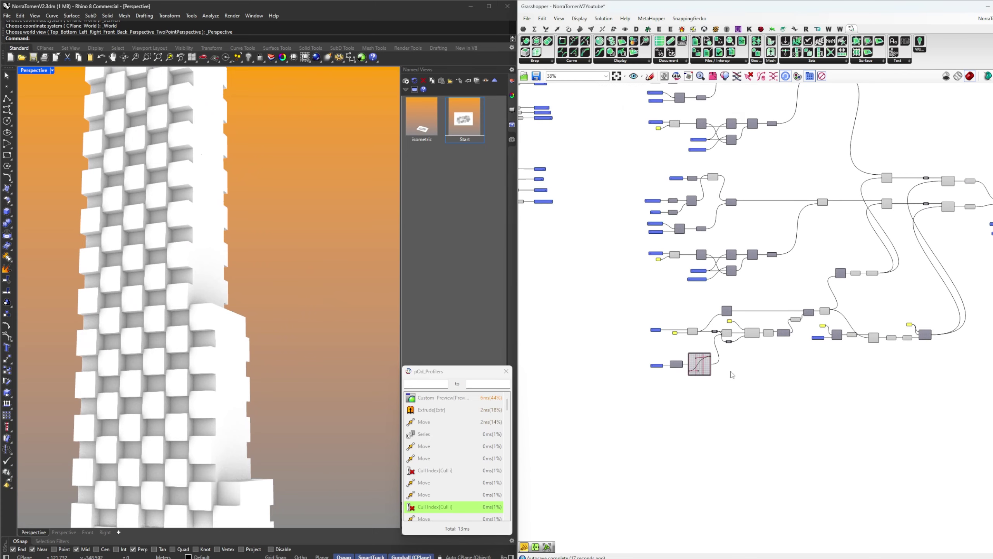
pyautogui.scroll(4, 694, 354)
pyautogui.scroll(-5, 207, 349)
pyautogui.scroll(3, 207, 350)
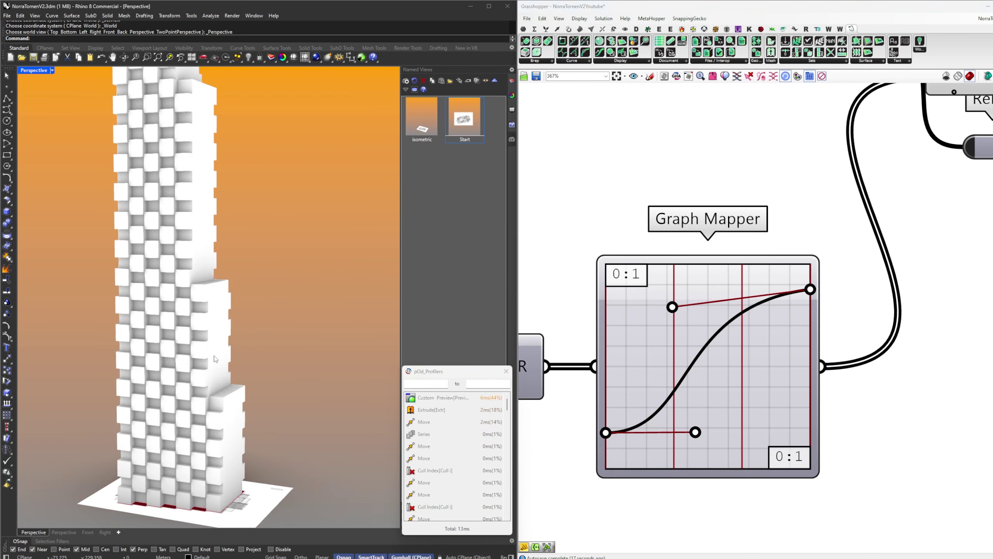
pyautogui.keyDown('shift'); pyautogui.moveTo(205, 347); pyautogui.dragTo(206, 374, button='right'); pyautogui.keyUp('shift')
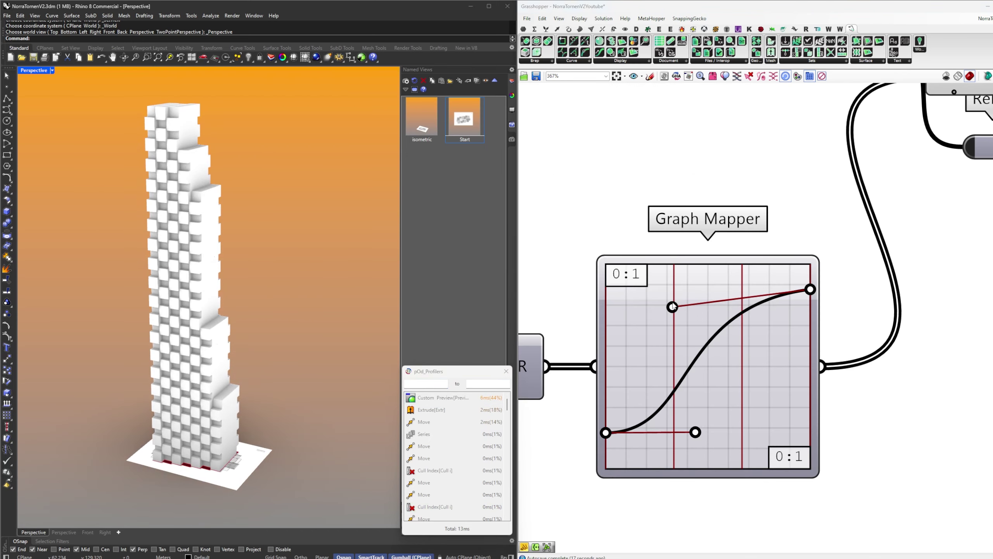
# Reshape the Graph Mapper's Bezier curve by lowering both endpoints and adjusting both handles to shift the tower's setback heights
pyautogui.moveTo(673, 306); pyautogui.dragTo(669, 340)
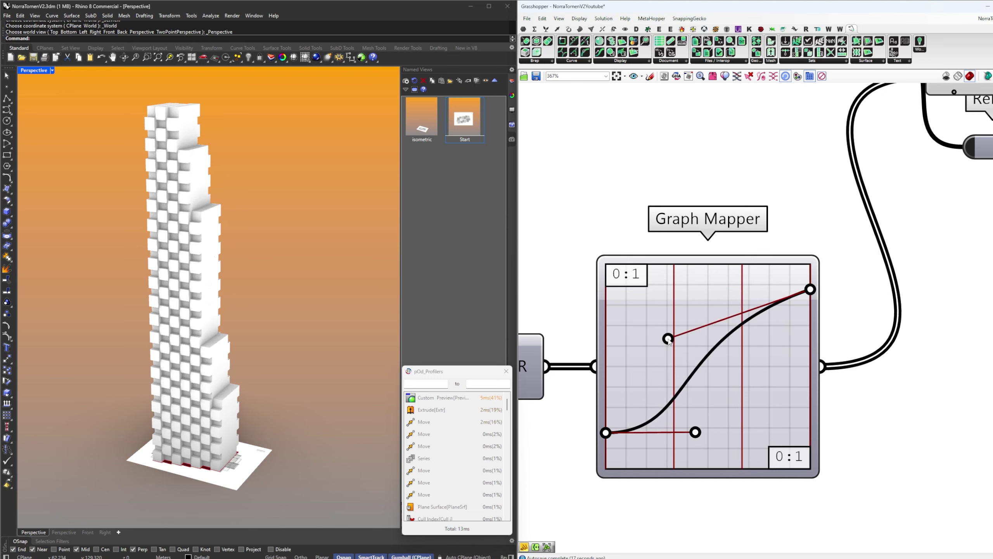
pyautogui.moveTo(695, 432); pyautogui.dragTo(686, 409)
pyautogui.moveTo(606, 433)
pyautogui.mouseDown()
pyautogui.moveTo(606, 450)
pyautogui.moveTo(605, 441)
pyautogui.mouseUp()
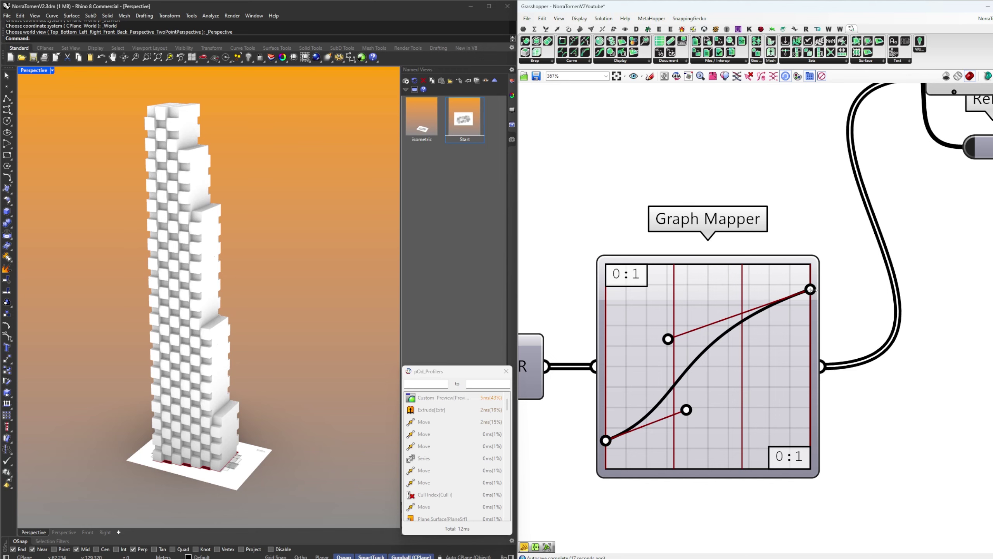
pyautogui.moveTo(810, 289); pyautogui.dragTo(807, 306)
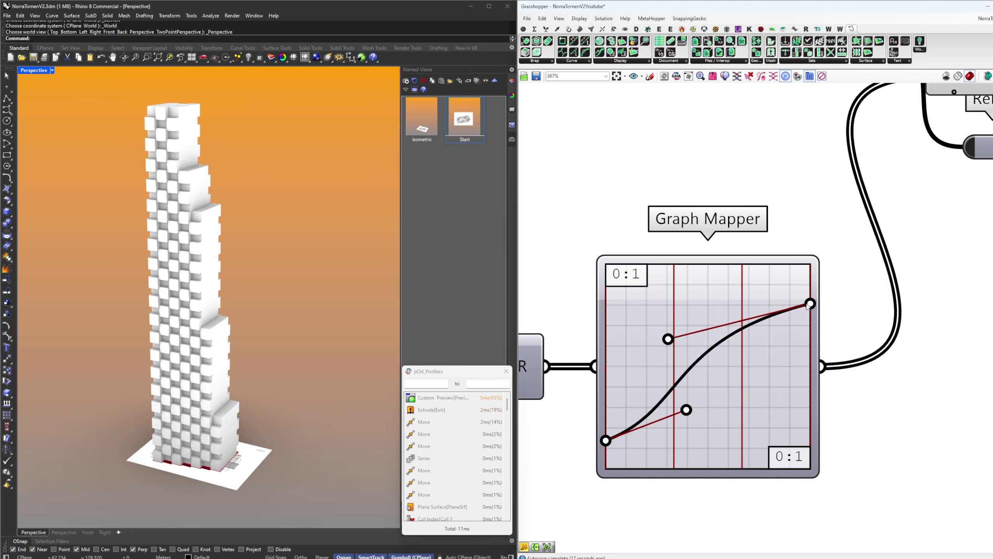
pyautogui.moveTo(661, 343); pyautogui.dragTo(656, 330)
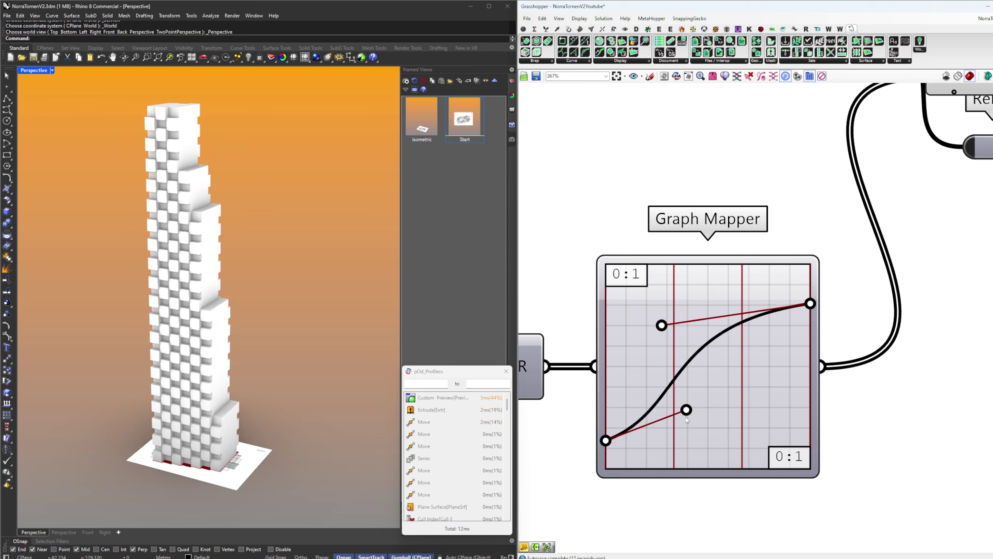
pyautogui.moveTo(687, 411); pyautogui.dragTo(692, 432)
# Try a DepthOffsetPlus of 5.0 and a DepthIncrease of 3.0 on the tower's facade
pyautogui.scroll(-12, 820, 344)
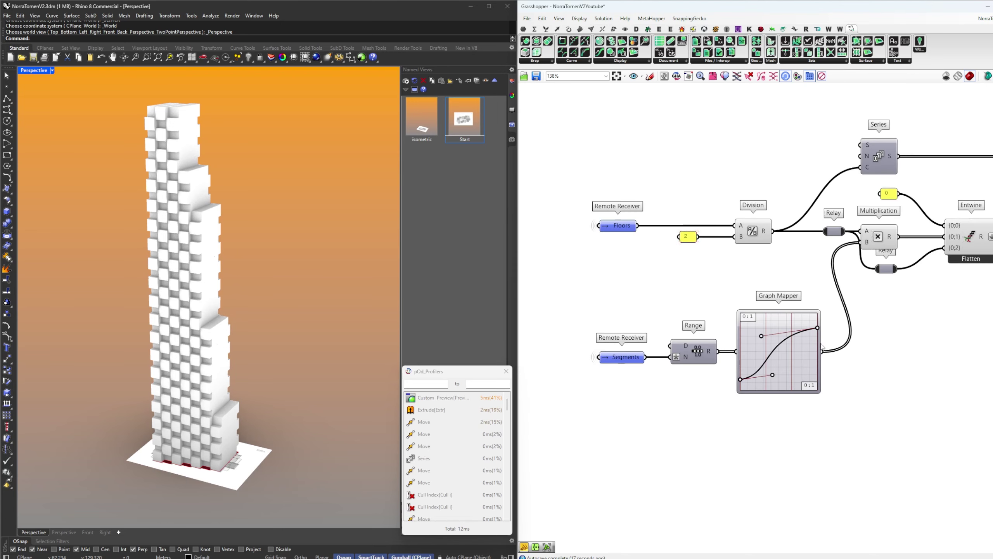
pyautogui.scroll(12, 706, 235)
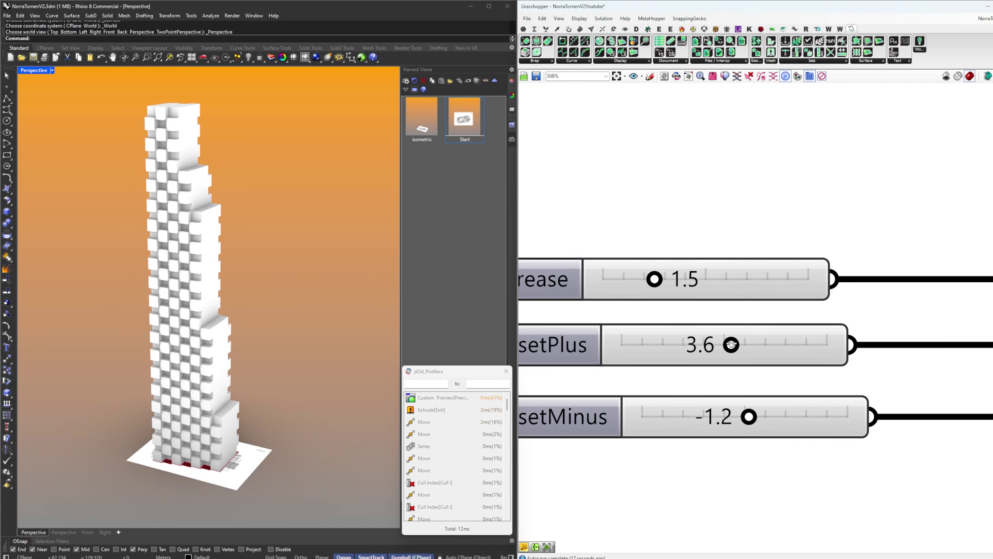
pyautogui.moveTo(337, 351); pyautogui.dragTo(222, 352, button='right')
pyautogui.scroll(5, 231, 352)
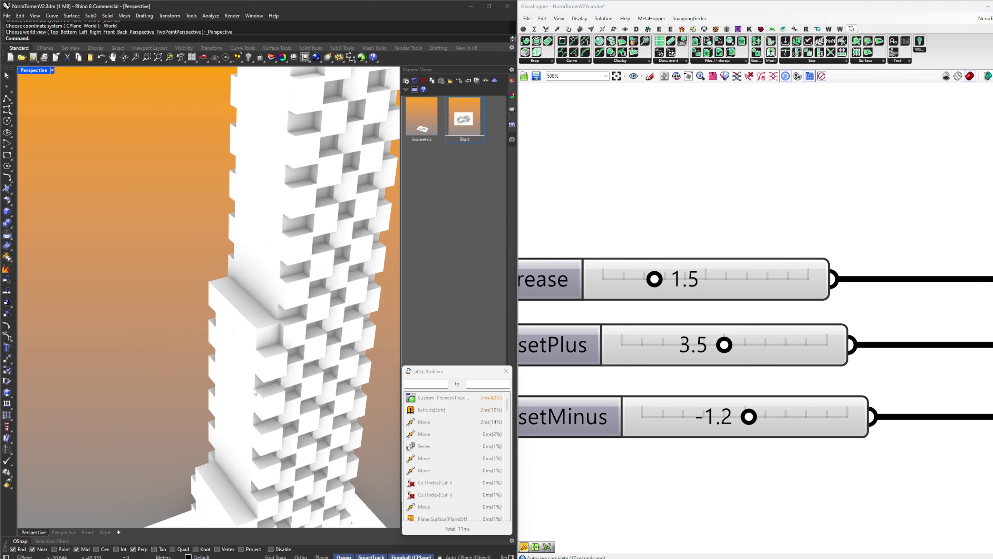
pyautogui.keyDown('shift'); pyautogui.moveTo(271, 316); pyautogui.dragTo(181, 204, button='right'); pyautogui.keyUp('shift')
pyautogui.scroll(-3, 728, 340)
pyautogui.moveTo(727, 342); pyautogui.dragTo(780, 343)
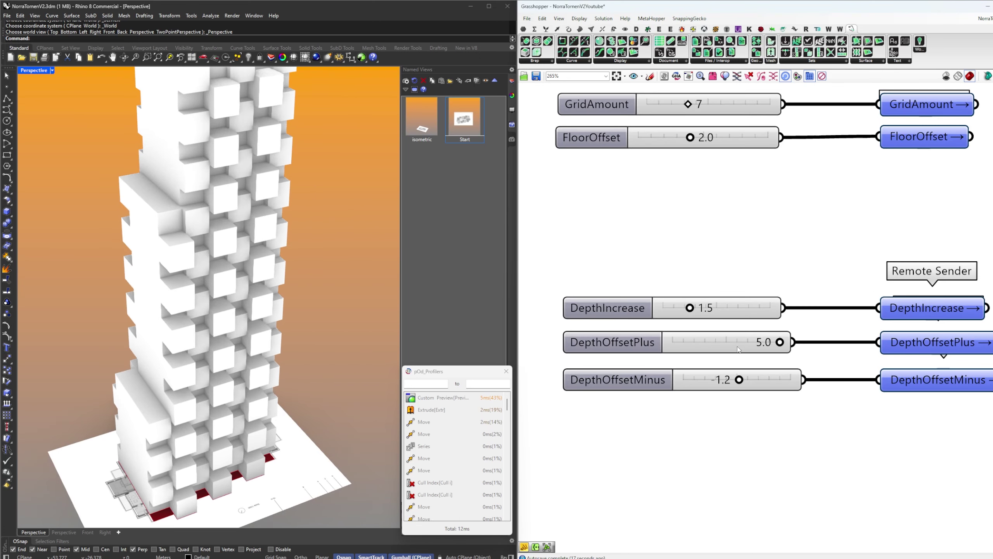
pyautogui.moveTo(694, 310); pyautogui.dragTo(817, 316)
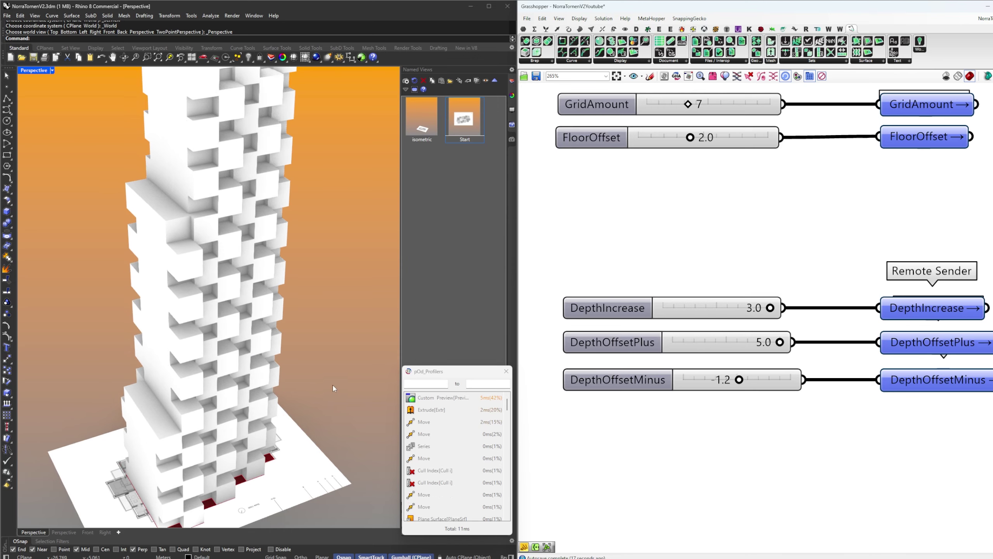
pyautogui.moveTo(333, 388); pyautogui.dragTo(296, 274, button='right')
# Set DepthOffsetPlus to 2.7 and DepthIncrease to 1.5
pyautogui.doubleClick(758, 340)
pyautogui.write('2')
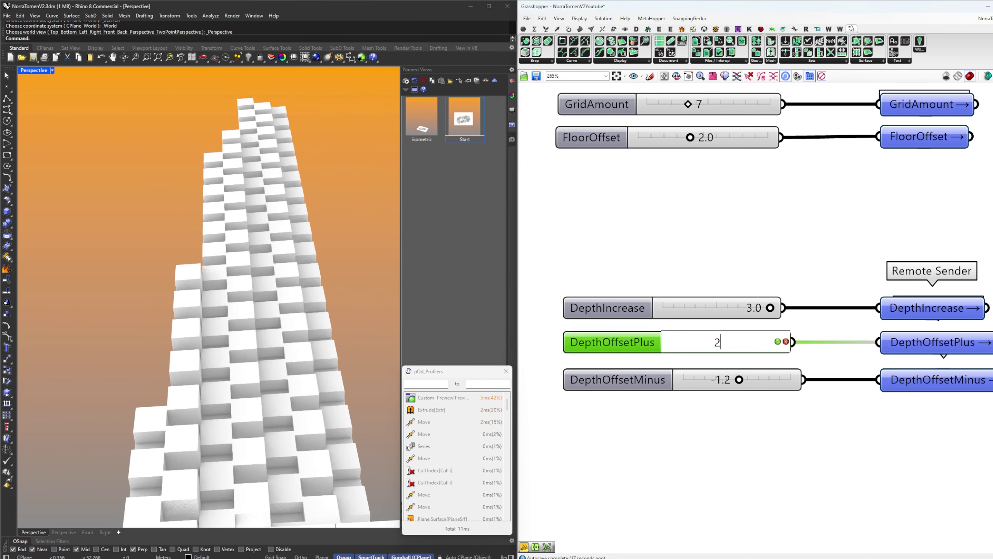
pyautogui.write('.7')
pyautogui.press('Return')
pyautogui.doubleClick(755, 308)
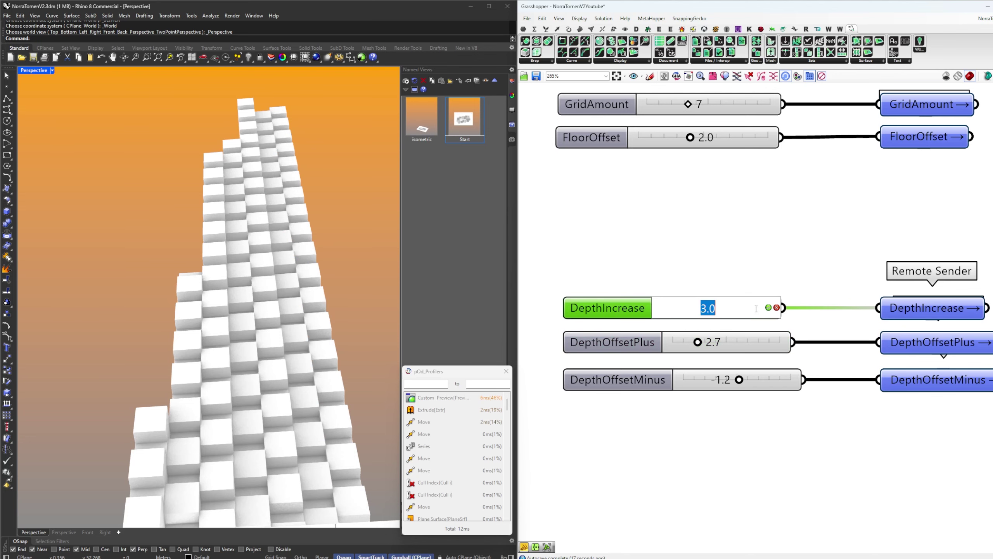
pyautogui.write('1.5')
pyautogui.press('Return')
pyautogui.moveTo(371, 354); pyautogui.dragTo(223, 365, button='right')
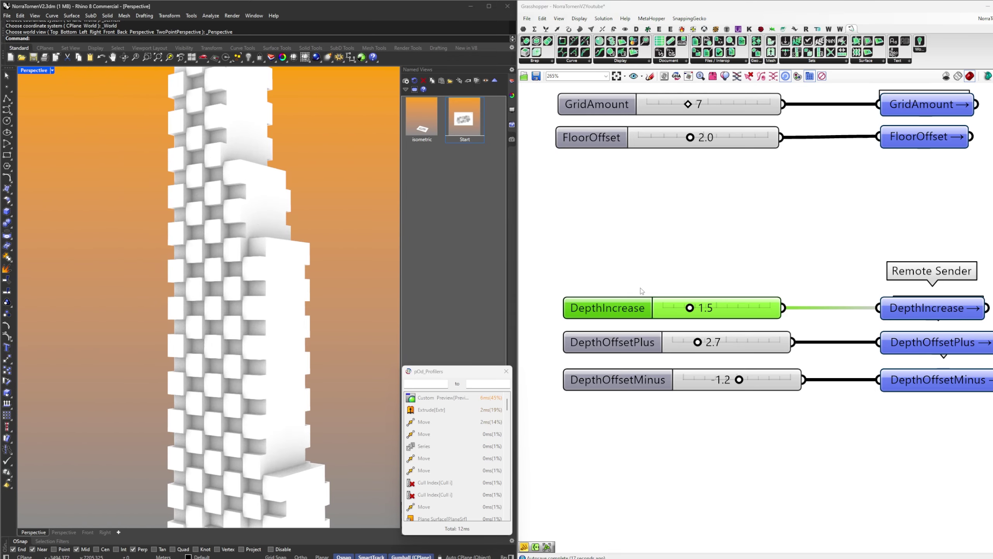
# Shift the Merge component and everything downstream of it to line up with the upper branch's Group component
pyautogui.scroll(-5, 730, 310)
pyautogui.scroll(-2, 730, 308)
pyautogui.moveTo(863, 349); pyautogui.dragTo(439, 242, button='right')
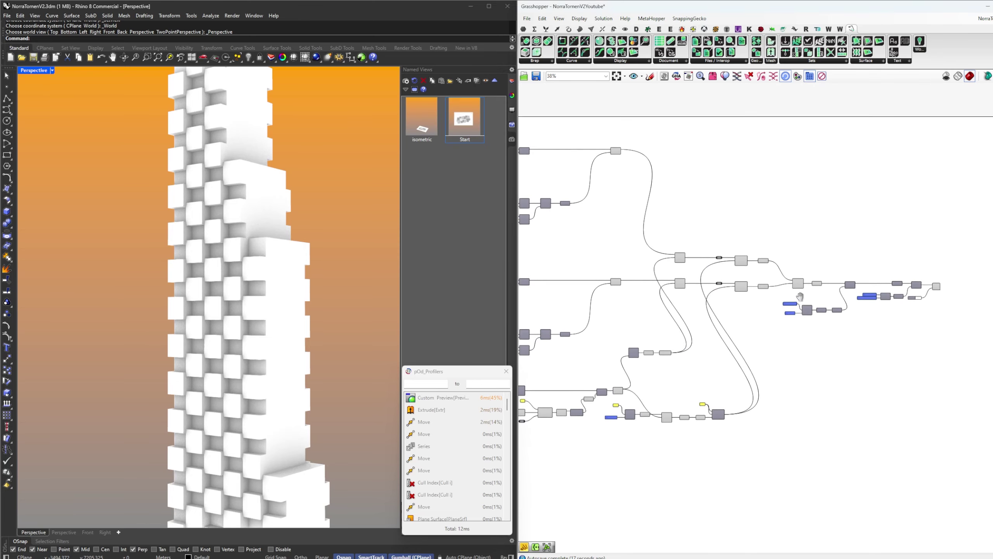
pyautogui.moveTo(989, 329); pyautogui.dragTo(828, 233)
pyautogui.scroll(4, 792, 291)
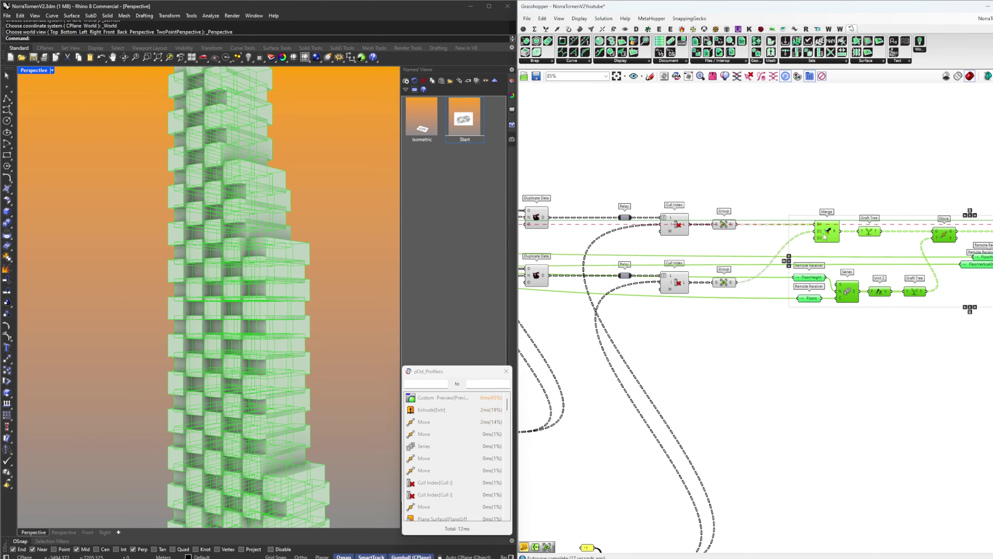
pyautogui.click(841, 258)
pyautogui.moveTo(842, 258); pyautogui.dragTo(799, 270, button='right')
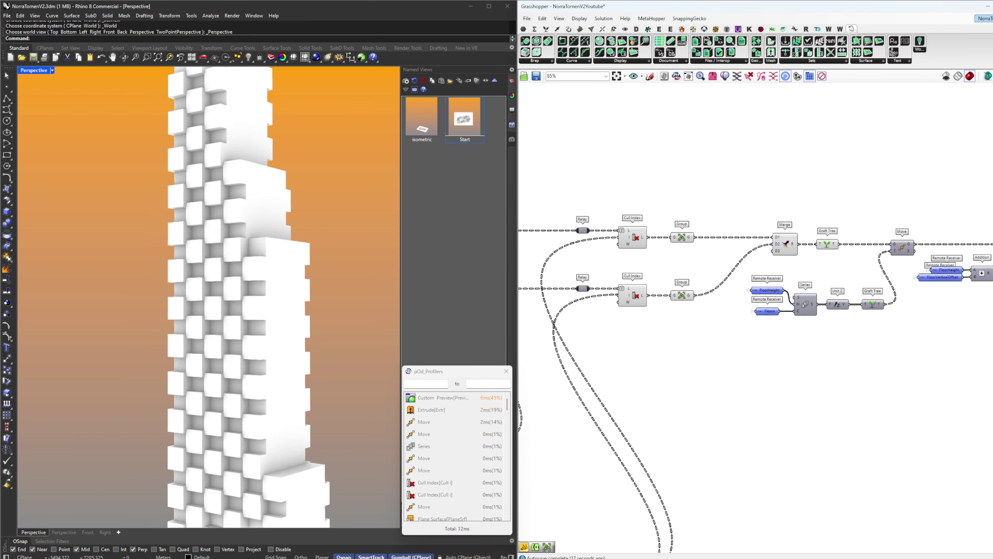
# Move the floor-stacking components after the Graft Tree further right, leaving a gap behind the Graft Tree
pyautogui.click(984, 18)
pyautogui.moveTo(988, 315); pyautogui.dragTo(862, 332, button='right')
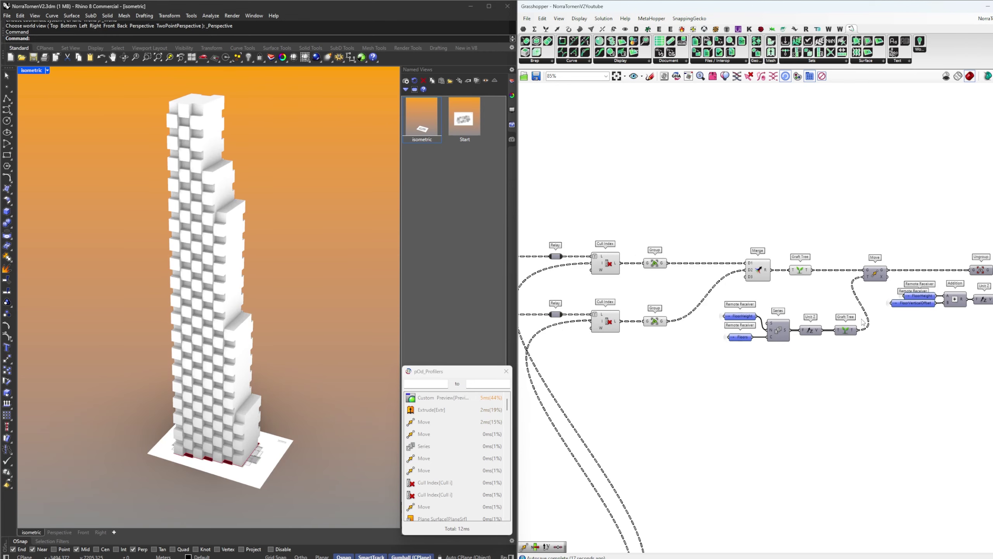
pyautogui.moveTo(967, 347); pyautogui.dragTo(750, 250)
pyautogui.keyDown('shift'); pyautogui.moveTo(758, 362); pyautogui.dragTo(620, 307); pyautogui.keyUp('shift')
pyautogui.moveTo(768, 271); pyautogui.dragTo(992, 271)
pyautogui.click(863, 221)
pyautogui.moveTo(863, 221); pyautogui.dragTo(704, 208, button='right')
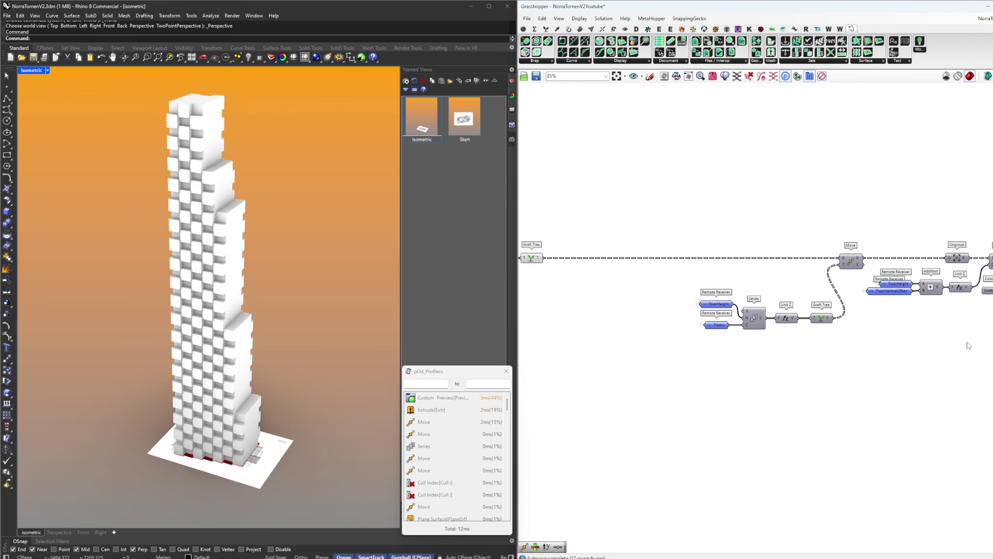
# Group the floor-stacking components, from the Series and its receivers through to the Custom Preview
pyautogui.moveTo(969, 345); pyautogui.dragTo(841, 331, button='right')
pyautogui.scroll(-3, 845, 327)
pyautogui.moveTo(931, 338); pyautogui.dragTo(634, 239)
pyautogui.hotkey('ctrl', 'g')
pyautogui.click(671, 228)
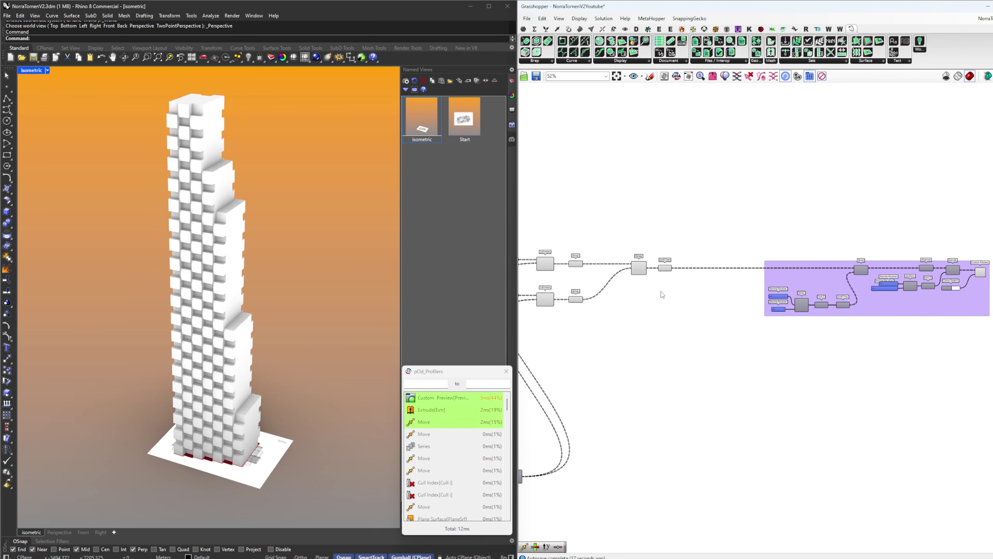
# Add a Remote Sender named FloorSetup after the Graft Tree and place its matching receiver below the Graph Mapper
pyautogui.scroll(5, 673, 251)
pyautogui.doubleClick(707, 273)
pyautogui.write('send')
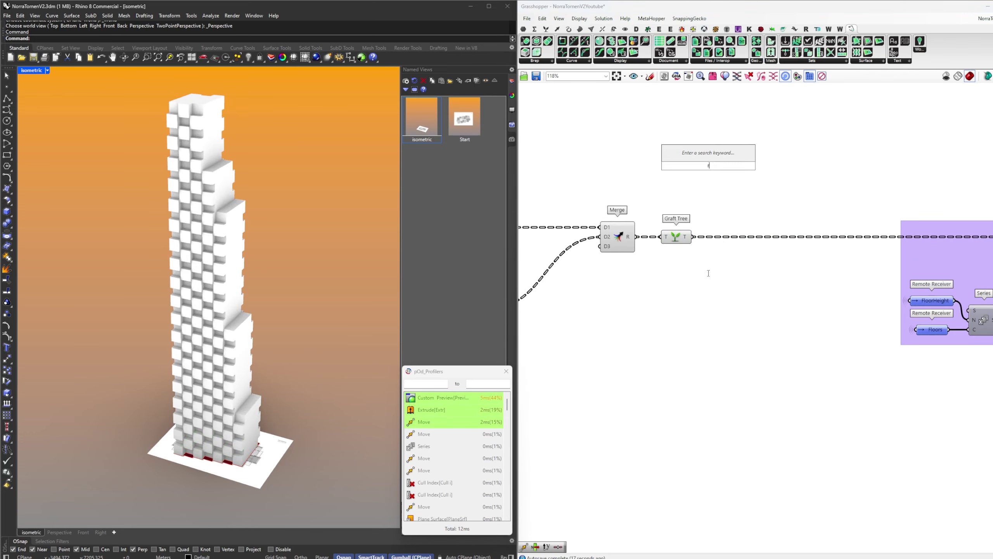
pyautogui.press('Return')
pyautogui.scroll(2, 690, 252)
pyautogui.rightClick(718, 288)
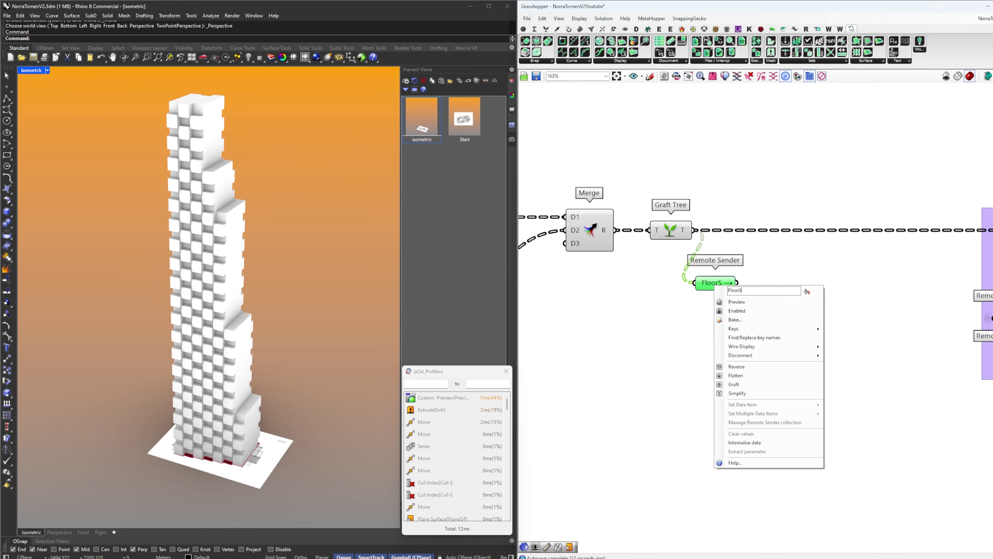
pyautogui.write('FloorSetup')
pyautogui.press('Return')
pyautogui.moveTo(702, 286); pyautogui.dragTo(742, 234)
pyautogui.moveTo(823, 234); pyautogui.dragTo(653, 373)
pyautogui.scroll(-12, 833, 276)
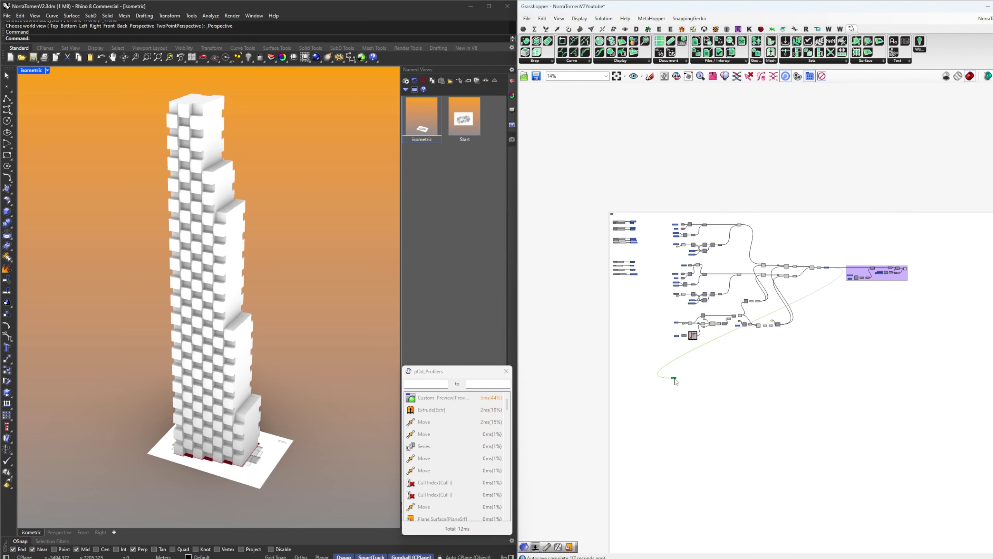
# Add a Group Toggle component to the purple floor-stacking group
pyautogui.scroll(7, 684, 382)
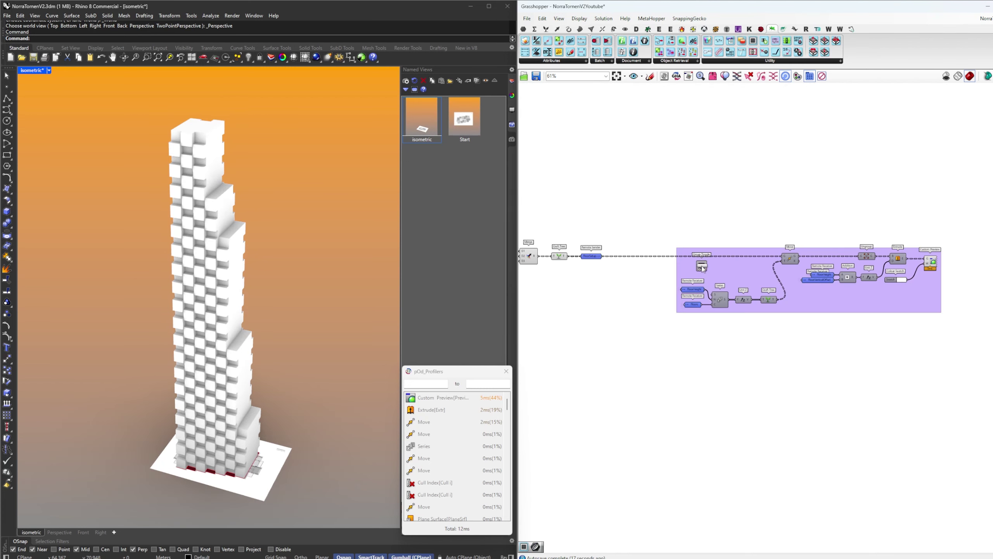
pyautogui.scroll(3, 900, 244)
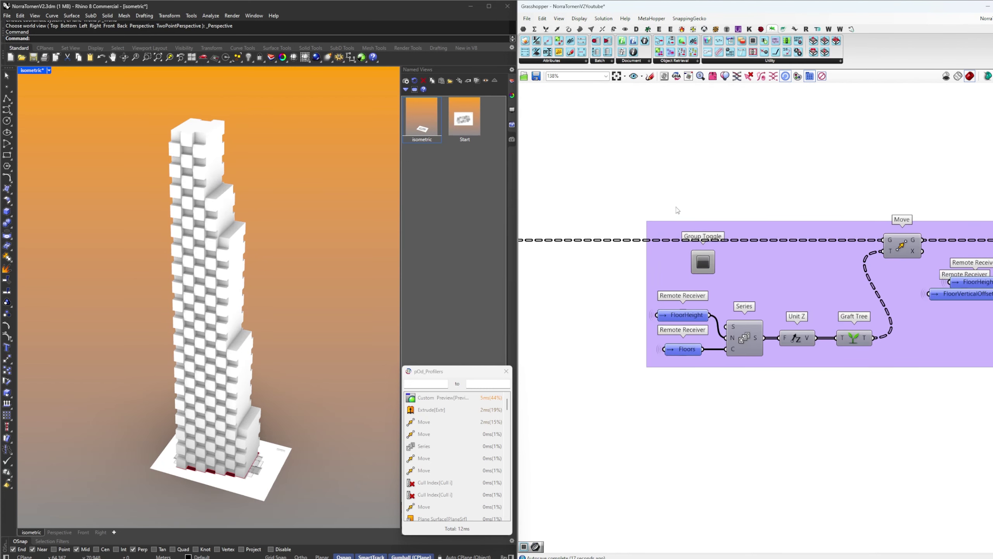
pyautogui.rightClick(760, 272)
pyautogui.click(783, 338)
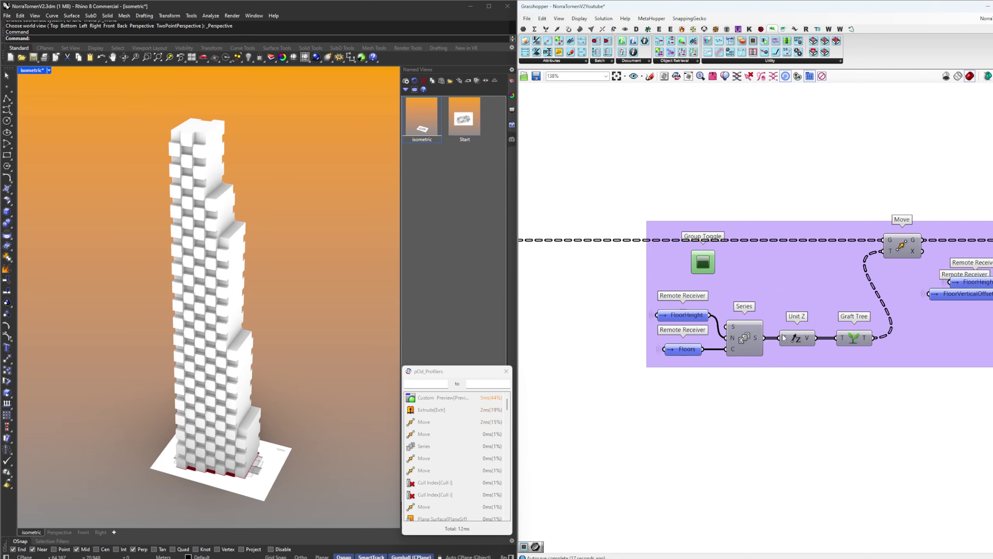
# Test the Group Toggle by disabling the floor-stacking group and enabling it again
pyautogui.click(706, 264)
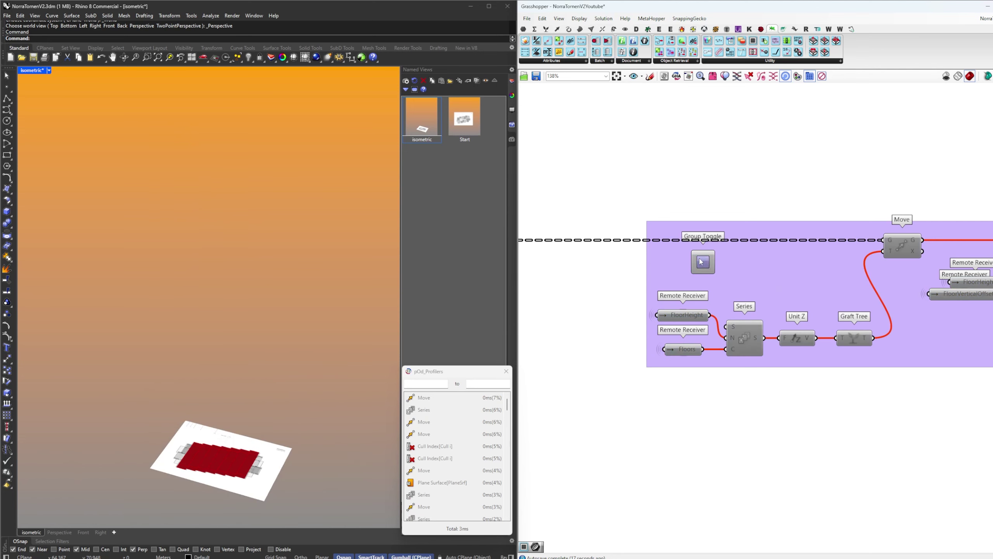
pyautogui.click(702, 262)
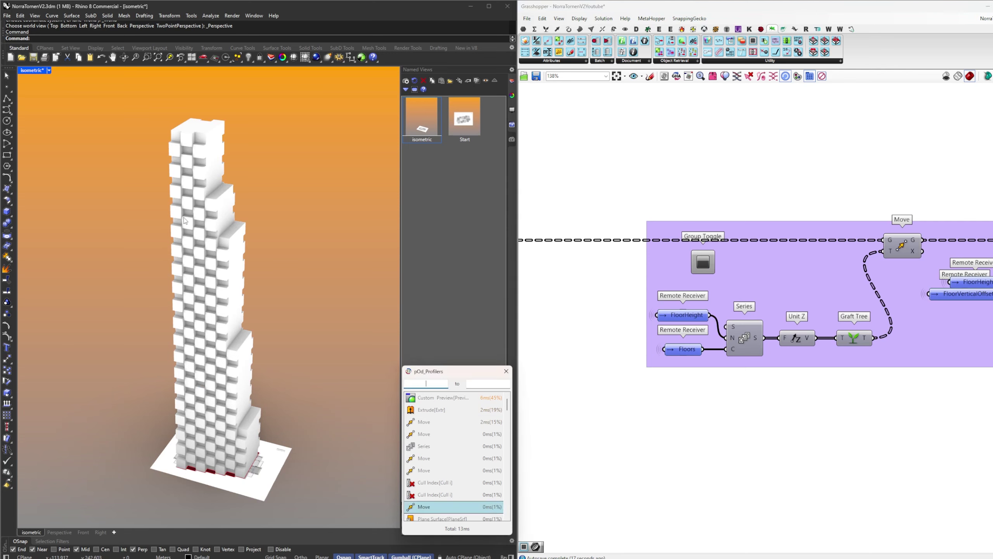
pyautogui.scroll(-2, 766, 376)
pyautogui.scroll(3, 987, 314)
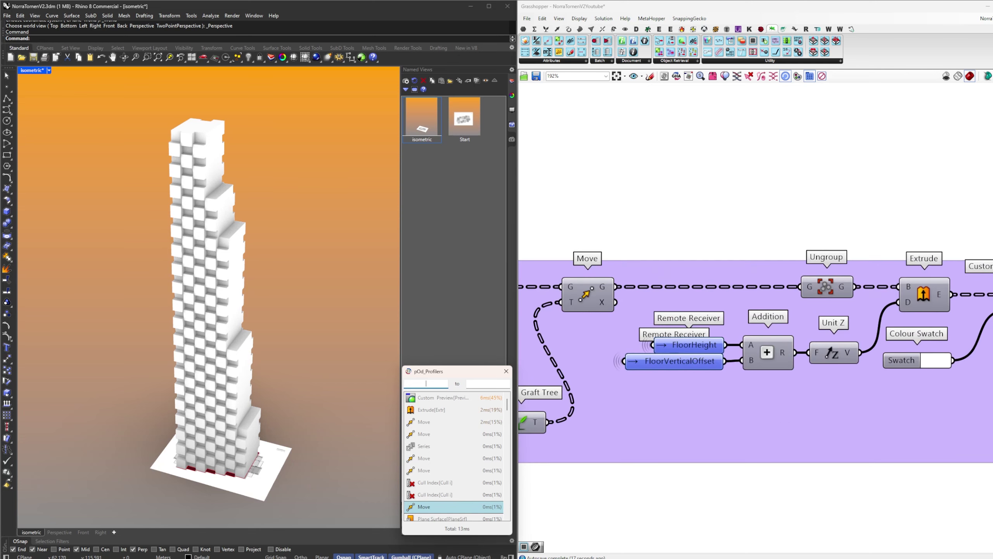
# Disable the purple floor-stacking group through its Group Toggle and go to the FloorSetup receiver
pyautogui.scroll(-3, 873, 361)
pyautogui.scroll(-5, 703, 417)
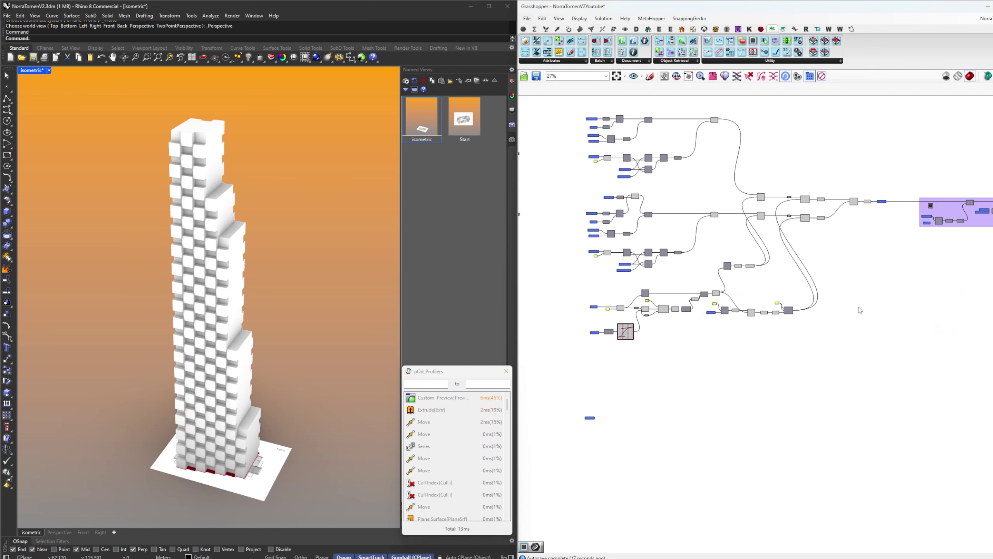
pyautogui.scroll(5, 931, 208)
pyautogui.click(929, 201)
pyautogui.scroll(-4, 927, 209)
pyautogui.moveTo(741, 360); pyautogui.dragTo(825, 313, button='right')
pyautogui.moveTo(825, 313); pyautogui.dragTo(861, 306, button='right')
pyautogui.scroll(5, 661, 405)
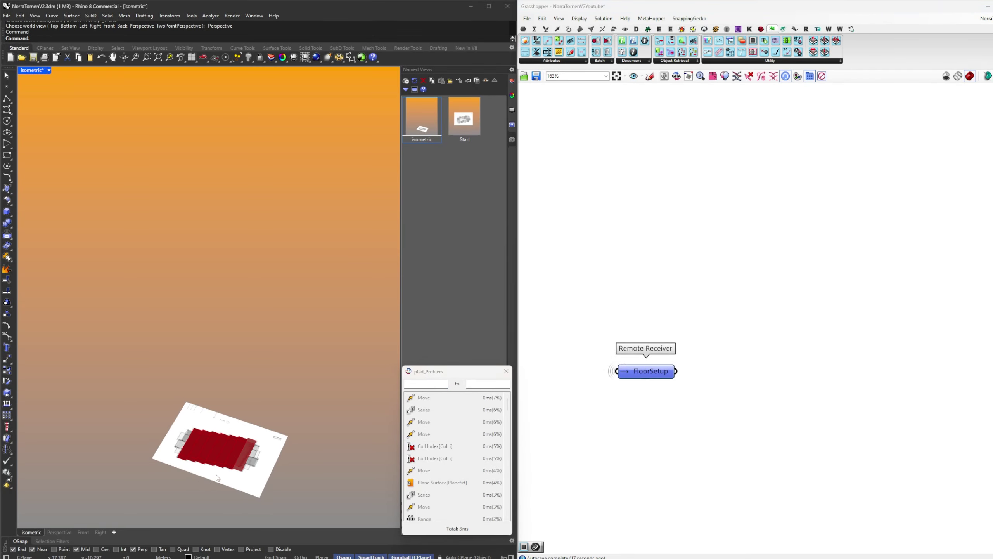
# Hide layer 00_2 and inspect the data paths held by the FloorSetup receiver
pyautogui.scroll(6, 217, 477)
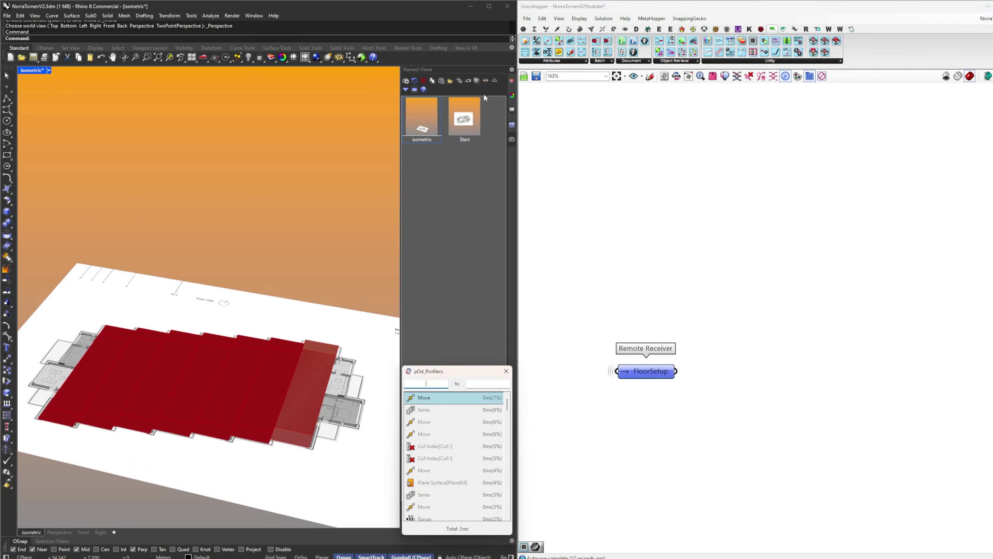
pyautogui.click(512, 81)
pyautogui.click(446, 126)
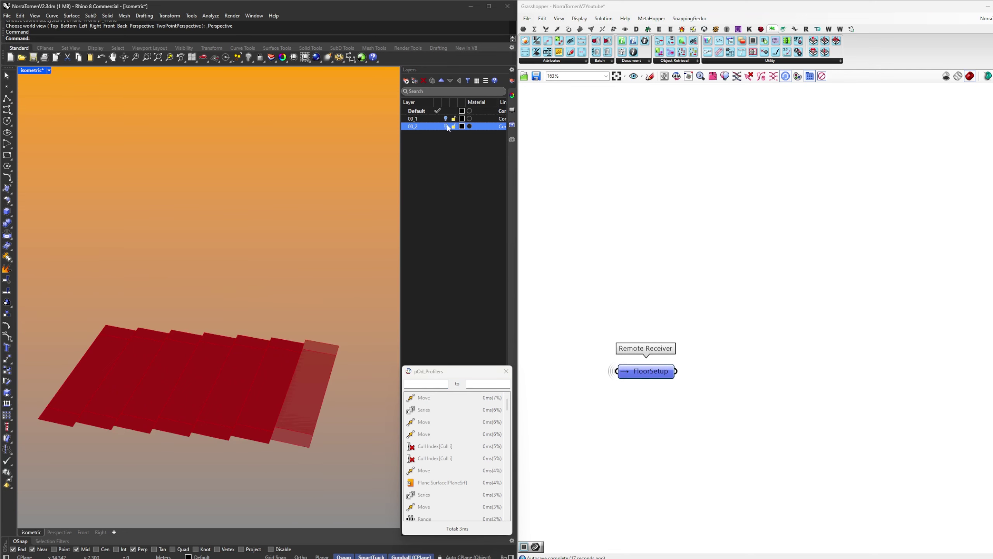
pyautogui.moveTo(638, 373)
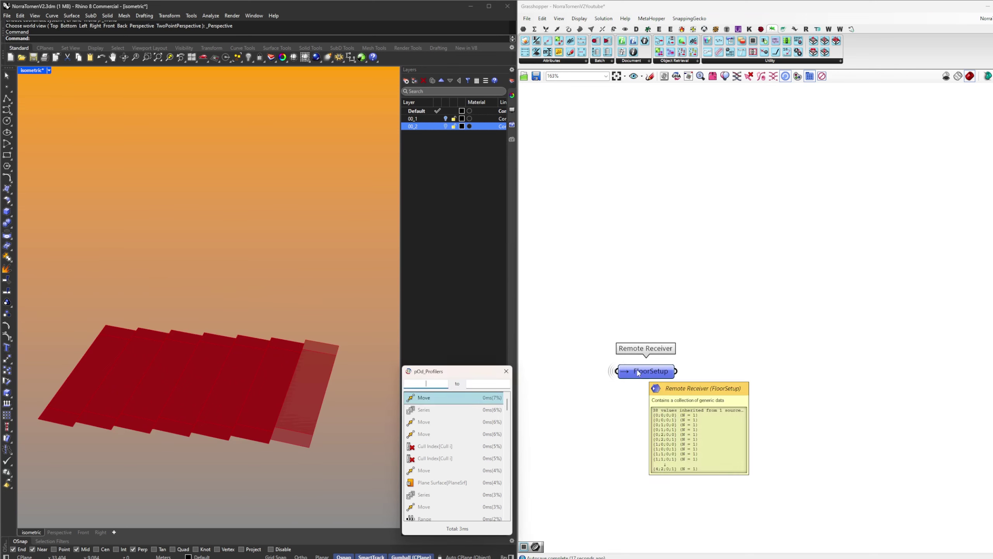
# Simplify the FloorSetup receiver's data and connect it to a new Shift Paths component
pyautogui.moveTo(639, 372); pyautogui.dragTo(628, 360)
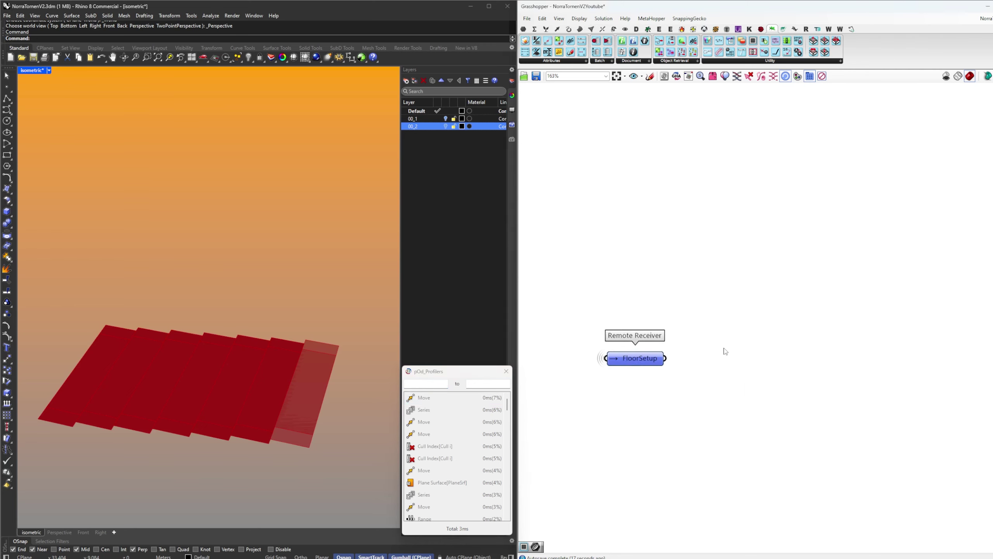
pyautogui.rightClick(652, 360)
pyautogui.click(728, 378)
pyautogui.doubleClick(731, 376)
pyautogui.write('shift')
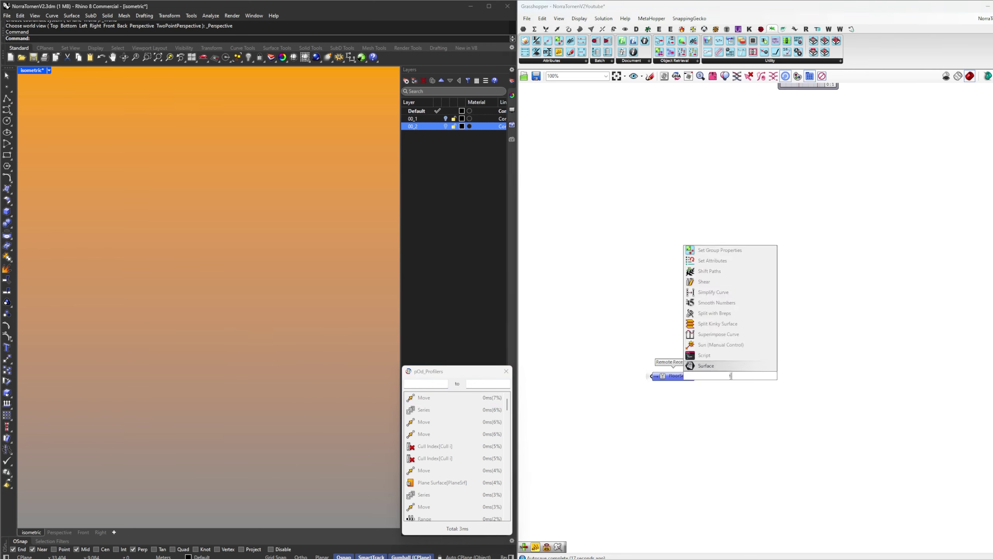
pyautogui.click(727, 368)
pyautogui.moveTo(710, 379); pyautogui.dragTo(717, 376)
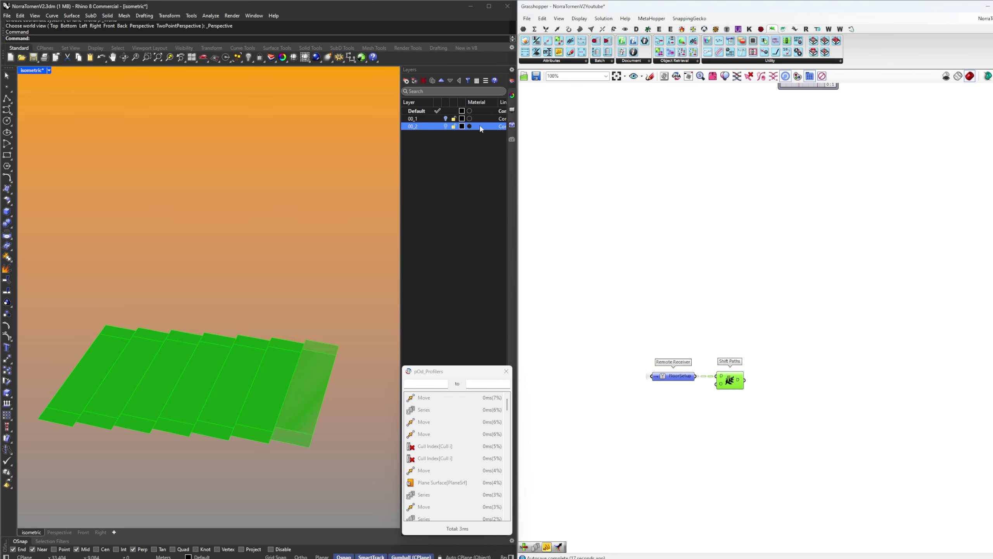
# Show layer 00_2 and examine the data tree output by Shift Paths
pyautogui.click(446, 126)
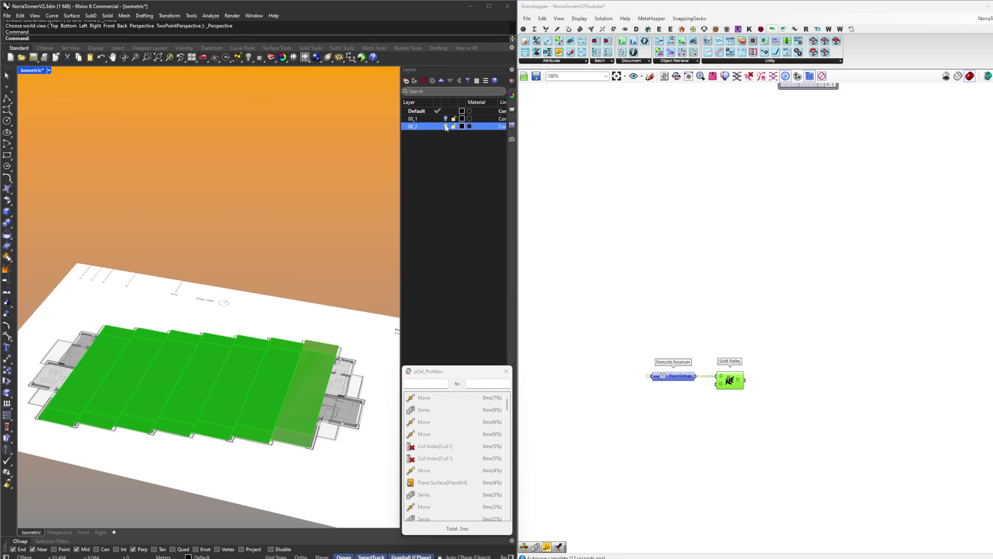
pyautogui.click(656, 220)
pyautogui.click(730, 382)
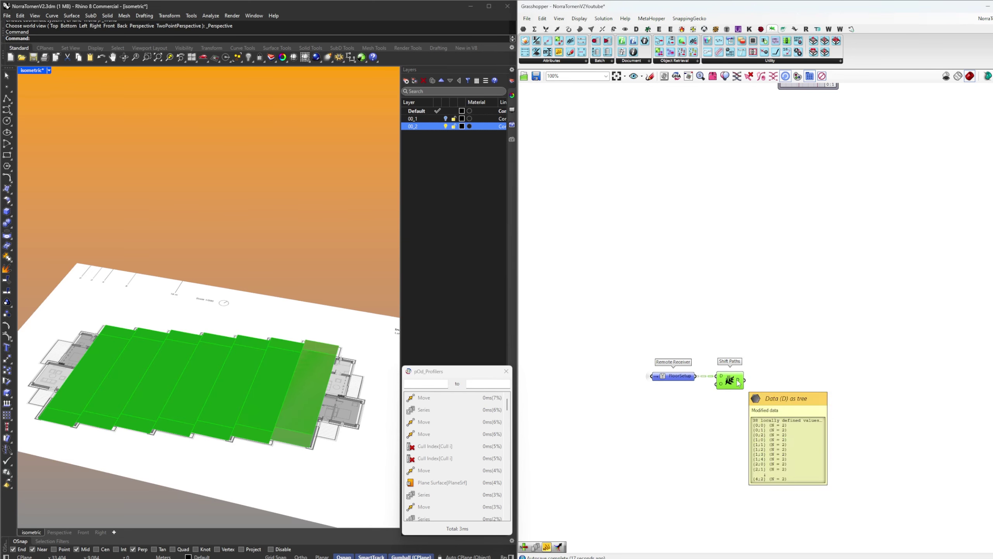
# Add a panel containing -2 and connect it to the offset input of Shift Paths
pyautogui.scroll(3, 801, 454)
pyautogui.click(625, 380)
pyautogui.doubleClick(625, 380)
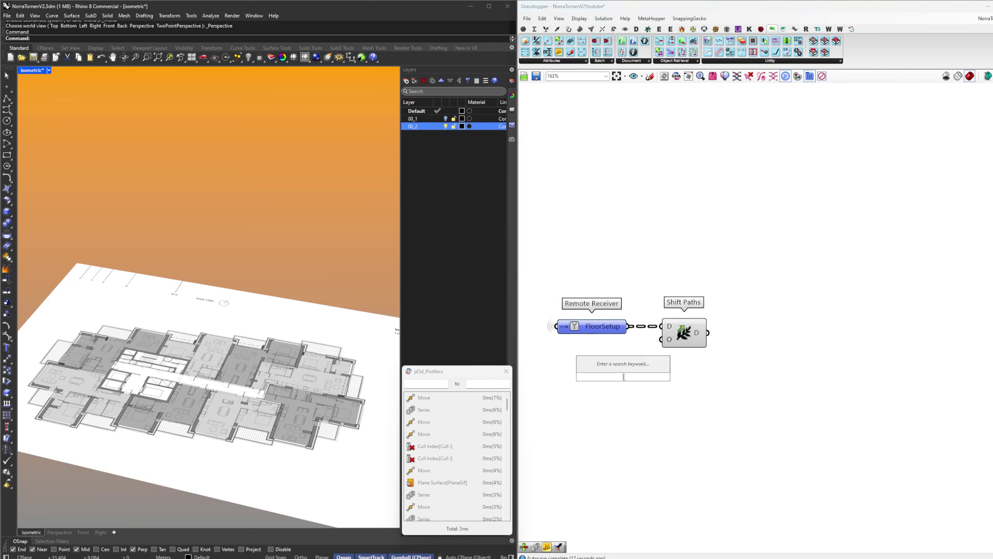
pyautogui.write('-2')
pyautogui.press('Return')
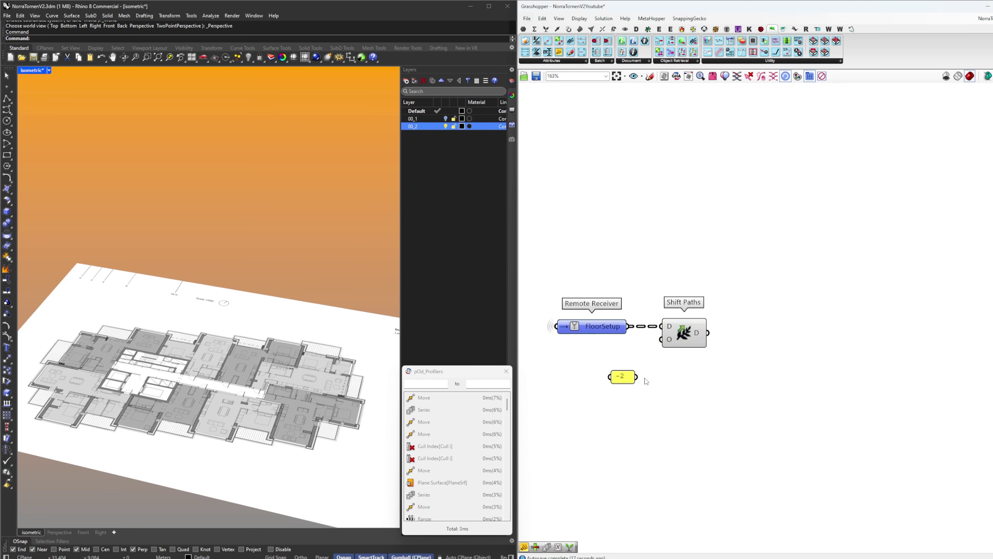
pyautogui.moveTo(636, 377); pyautogui.dragTo(732, 334)
# Arrange the -2 panel directly before Shift Paths, in line with the FloorSetup receiver, and check the shifted output
pyautogui.click(686, 334)
pyautogui.moveTo(699, 336)
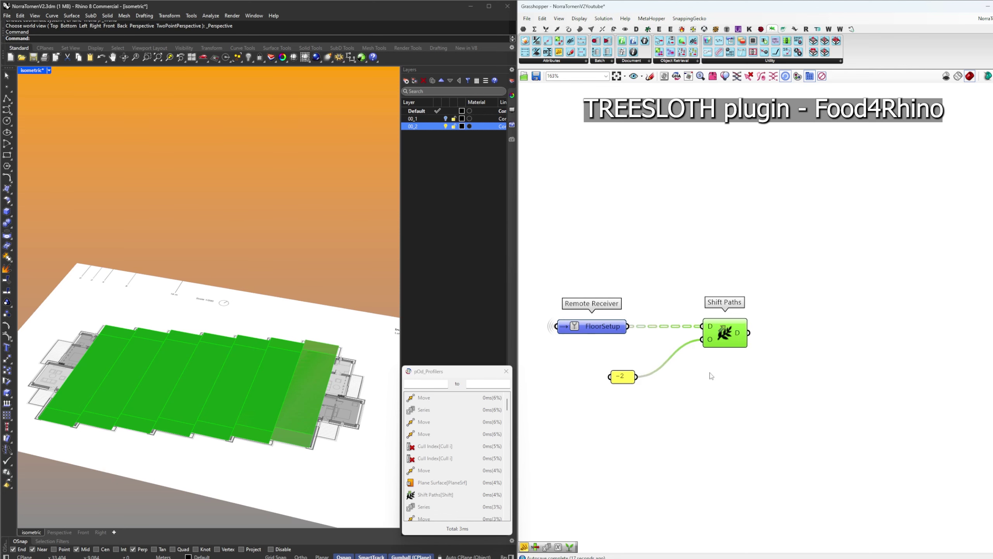
pyautogui.click(712, 377)
pyautogui.moveTo(621, 376); pyautogui.dragTo(670, 339)
pyautogui.moveTo(732, 342); pyautogui.dragTo(730, 343)
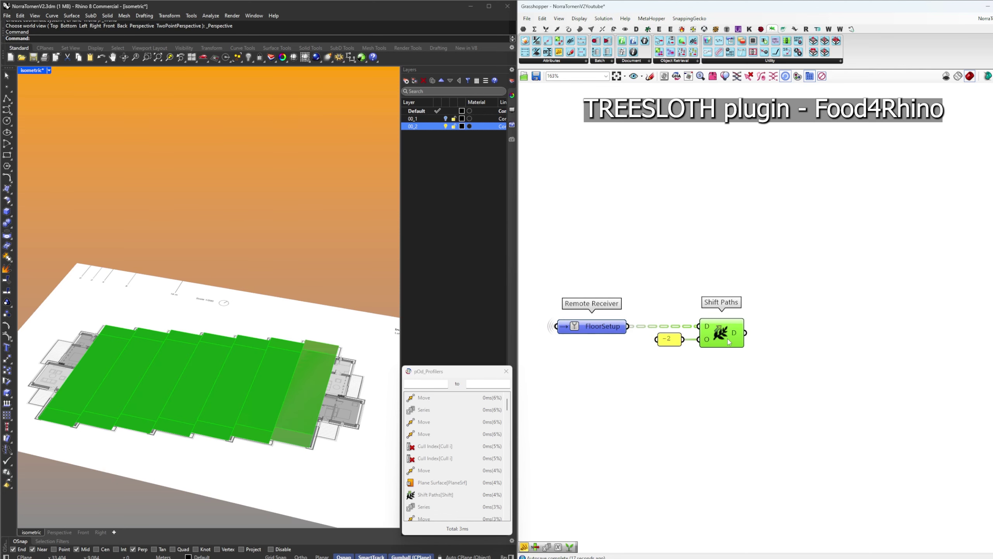
pyautogui.moveTo(741, 336)
# Add a Graft Tree component after Shift Paths, feed it the shifted data and check its output tree
pyautogui.moveTo(839, 340); pyautogui.dragTo(792, 342, button='right')
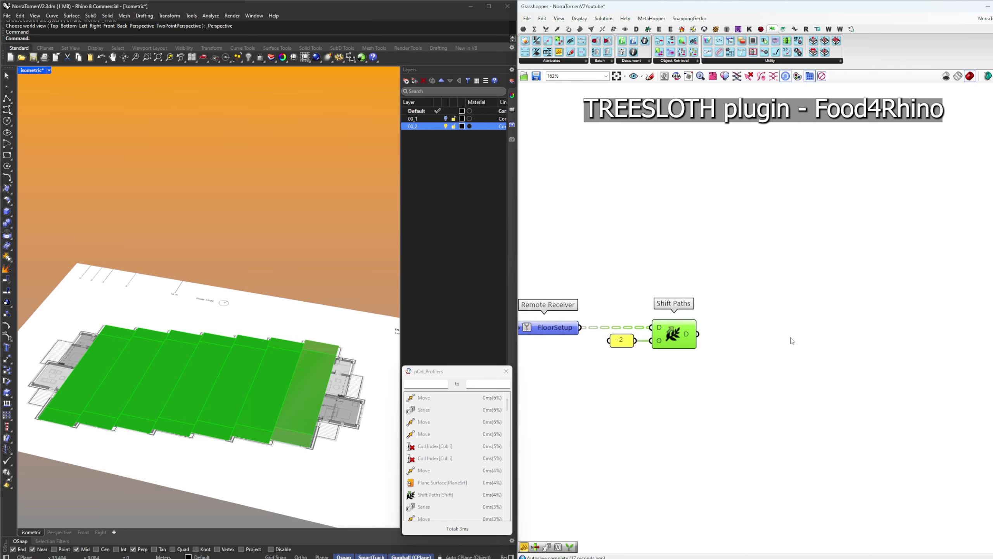
pyautogui.doubleClick(759, 332)
pyautogui.write('graft')
pyautogui.press('Return')
pyautogui.moveTo(698, 333); pyautogui.dragTo(717, 330)
pyautogui.moveTo(753, 334); pyautogui.dragTo(751, 338)
pyautogui.moveTo(751, 338)
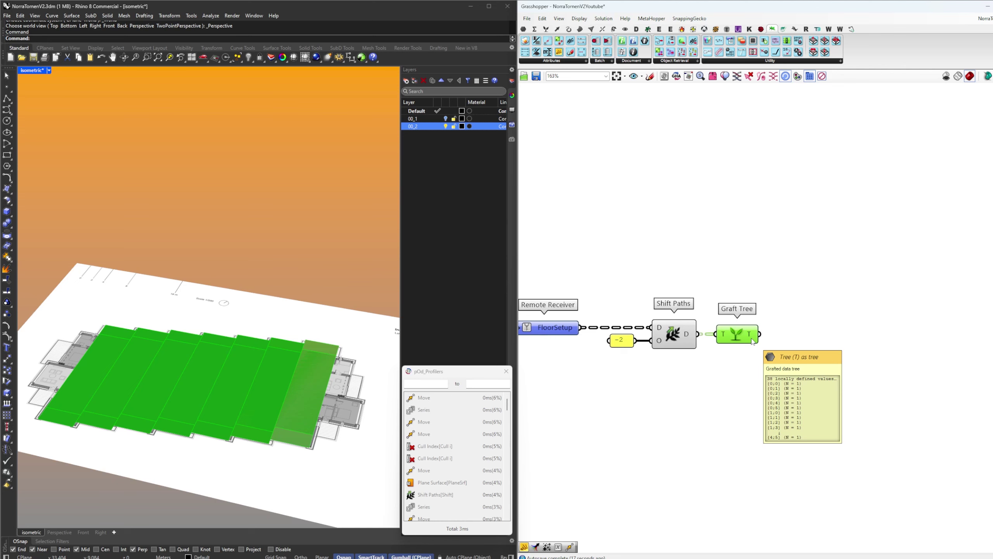
# Add a Split Tree component fed by the Graft Tree output
pyautogui.moveTo(806, 339); pyautogui.dragTo(710, 340, button='right')
pyautogui.click(711, 340)
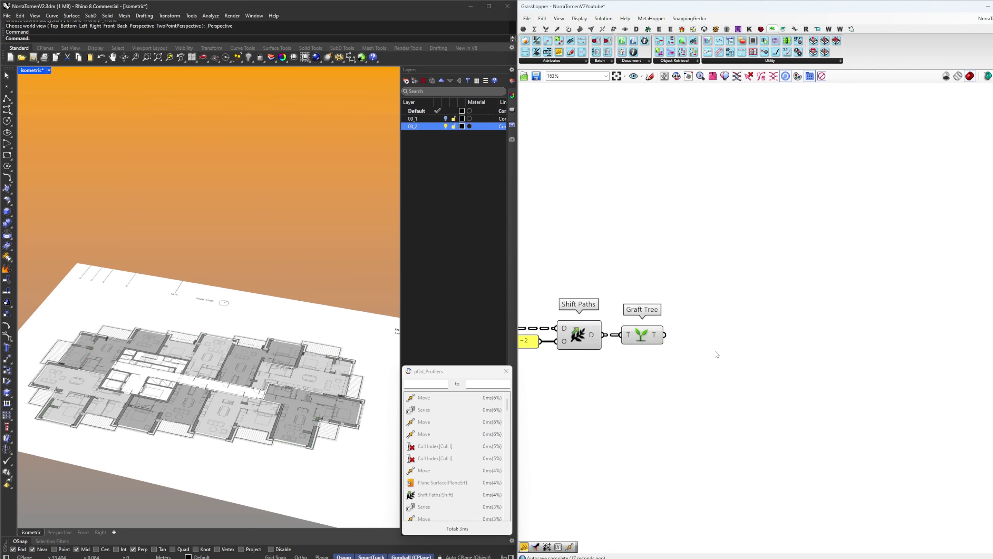
pyautogui.doubleClick(715, 351)
pyautogui.write('split tree')
pyautogui.press('Return')
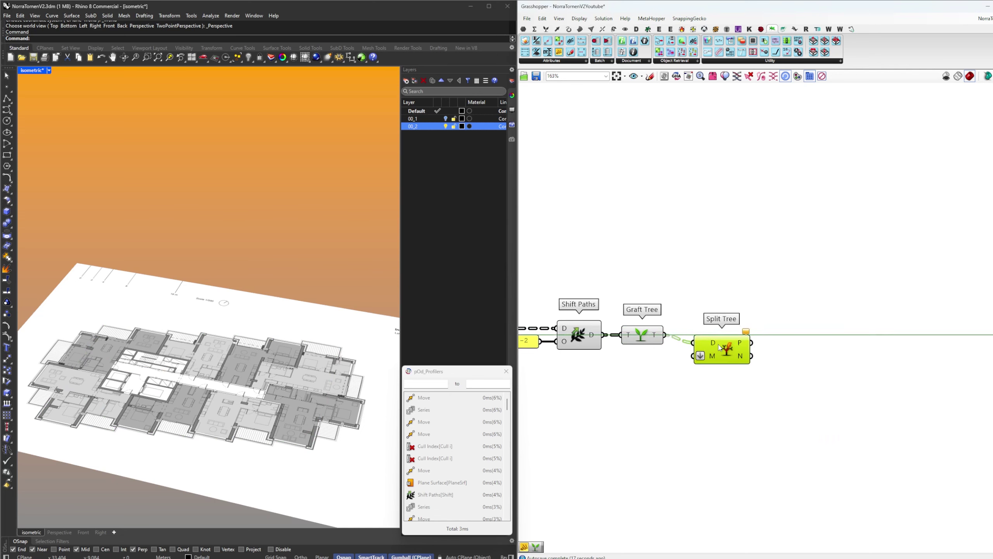
# Add a panel with the mask {?;0,2,...} and connect it to the mask input of Split Tree
pyautogui.doubleClick(655, 386)
pyautogui.write('/')
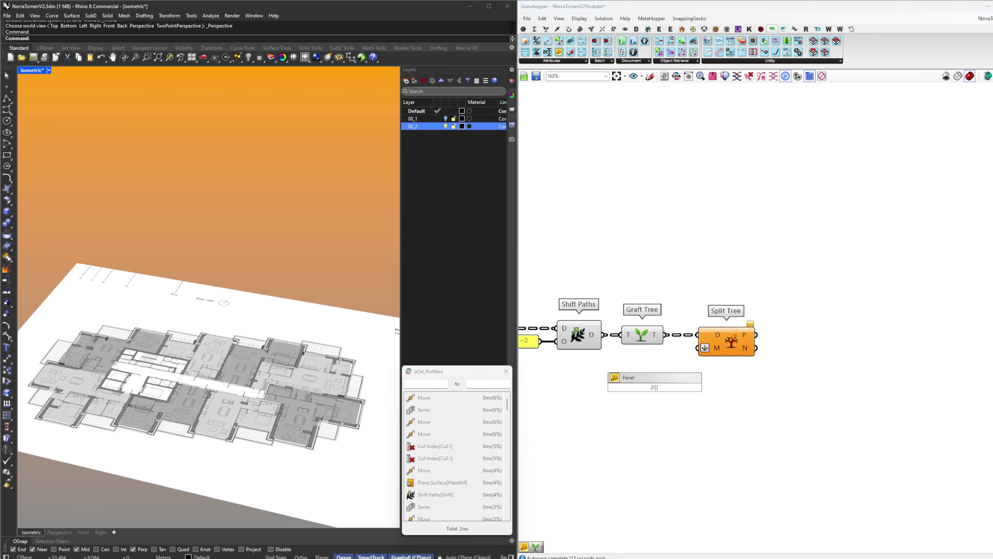
pyautogui.write('/{?}')
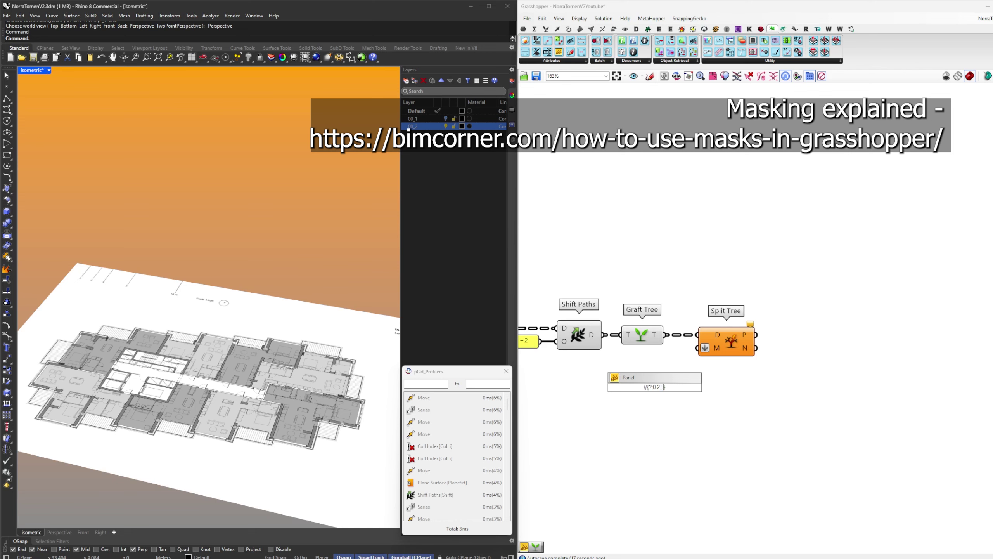
pyautogui.press('Return')
pyautogui.scroll(1, 666, 378)
pyautogui.moveTo(692, 388); pyautogui.dragTo(706, 343)
pyautogui.doubleClick(849, 315)
pyautogui.write('geo')
pyautogui.press('Return')
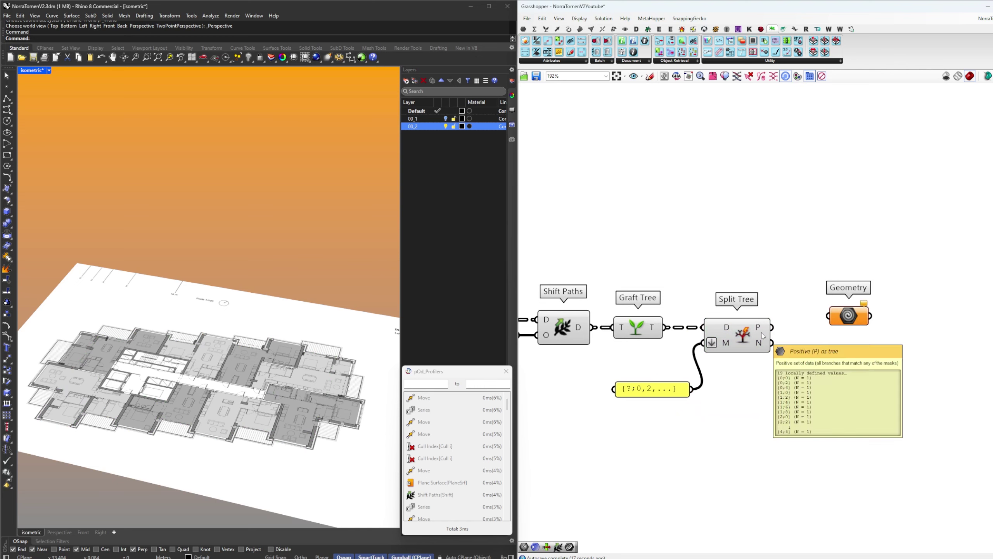
pyautogui.moveTo(842, 344); pyautogui.dragTo(823, 354, button='right')
pyautogui.click(829, 330)
pyautogui.press('Delete')
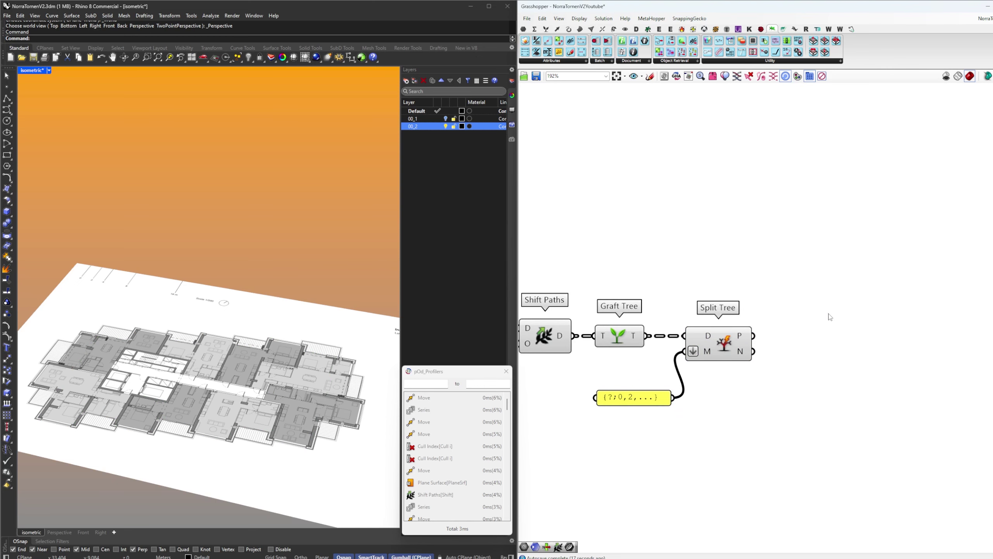
# Check the Split Tree preview against the Graft Tree data and add an Extend Surface component below Split Tree
pyautogui.click(708, 354)
pyautogui.moveTo(707, 362); pyautogui.dragTo(755, 346, button='right')
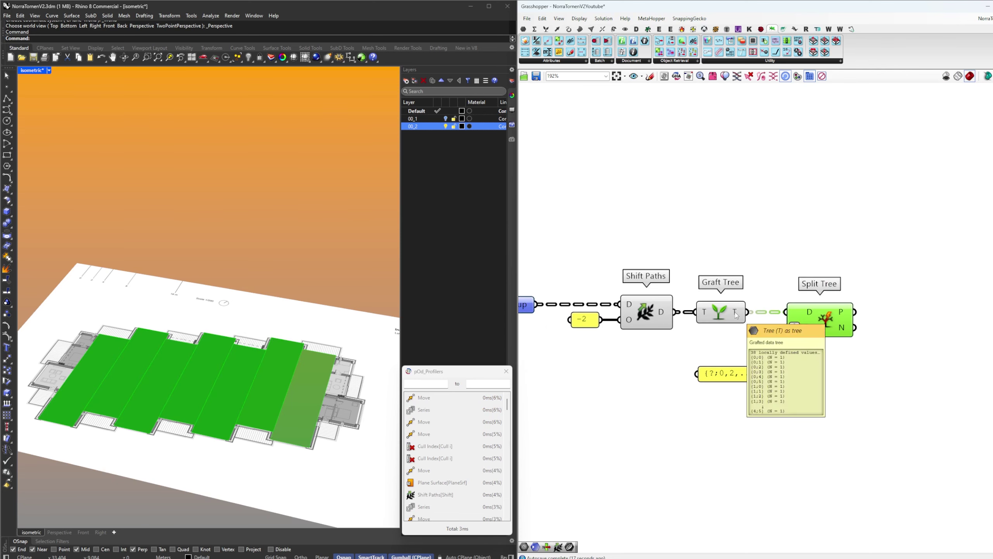
pyautogui.moveTo(877, 401); pyautogui.dragTo(817, 375, button='right')
pyautogui.doubleClick(817, 375)
pyautogui.write('es')
pyautogui.click(799, 354)
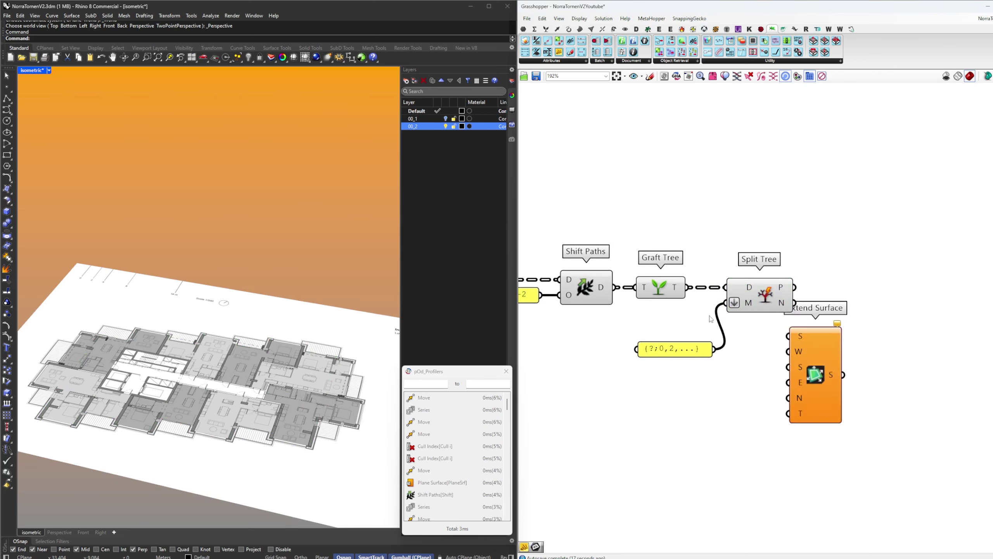
# Connect the Graft Tree output to the surface input of Extend Surface and place that component below the chain
pyautogui.moveTo(681, 294)
pyautogui.mouseDown()
pyautogui.moveTo(701, 312)
pyautogui.moveTo(690, 294)
pyautogui.mouseUp()
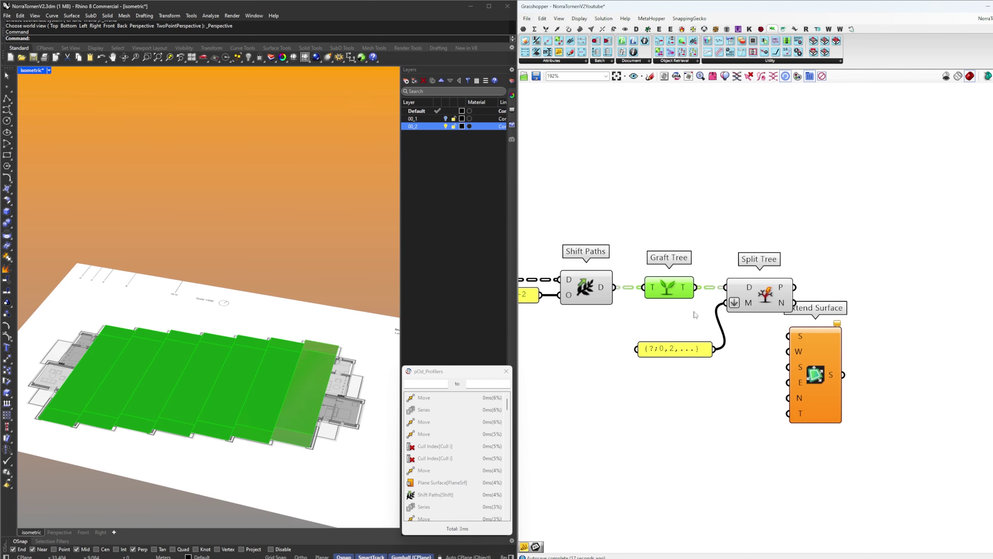
pyautogui.moveTo(757, 293); pyautogui.dragTo(759, 294)
pyautogui.click(742, 324)
pyautogui.moveTo(696, 287); pyautogui.dragTo(788, 336)
pyautogui.moveTo(818, 354); pyautogui.dragTo(790, 384)
pyautogui.click(783, 325)
# Make room before Split Tree and insert an Ungroup component after Graft Tree, feeding both Split Tree and Extend Surface
pyautogui.moveTo(777, 285); pyautogui.dragTo(888, 285)
pyautogui.doubleClick(909, 354)
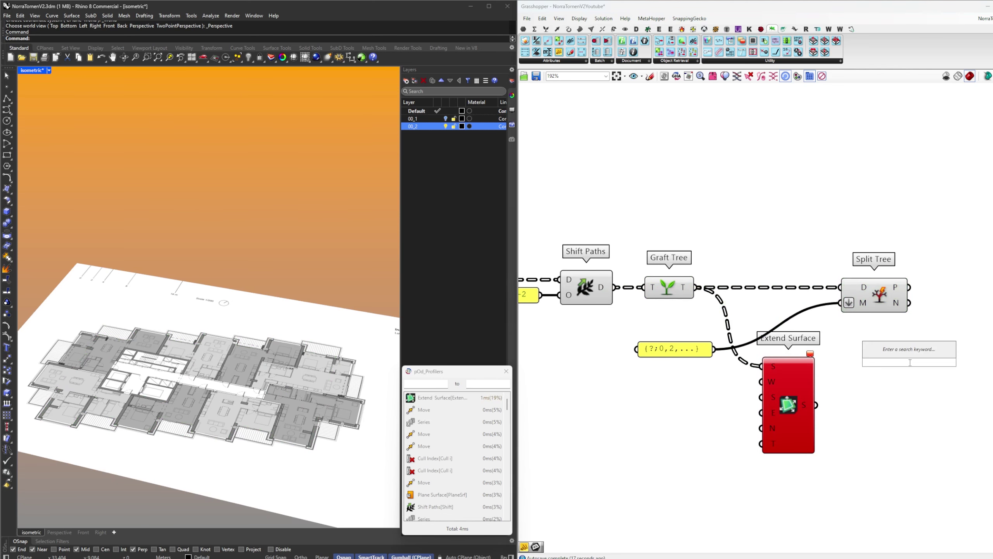
pyautogui.write('ungr')
pyautogui.click(908, 353)
pyautogui.moveTo(909, 363); pyautogui.dragTo(874, 379)
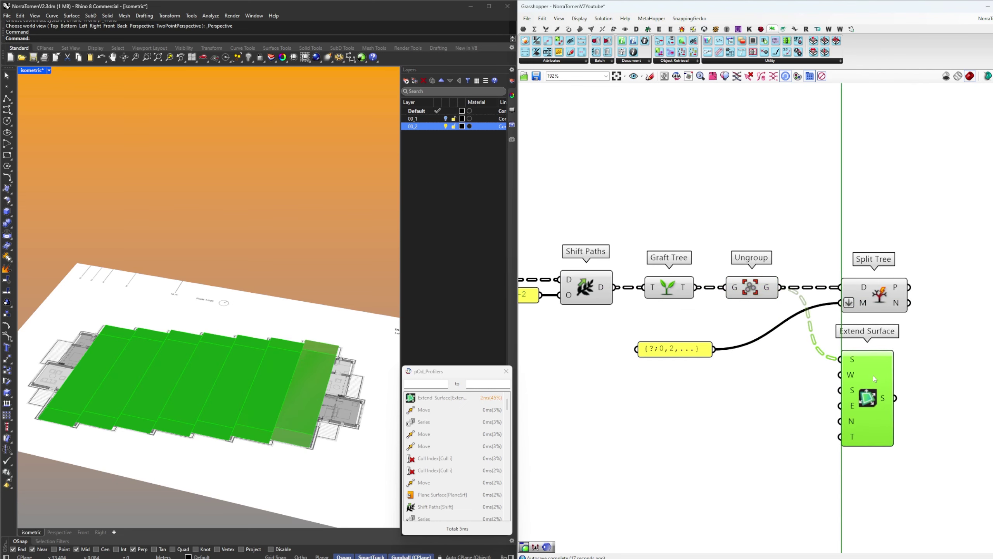
# Add a Remote Receiver beside Extend Surface and set its key to FloorVerticalOffset
pyautogui.doubleClick(762, 427)
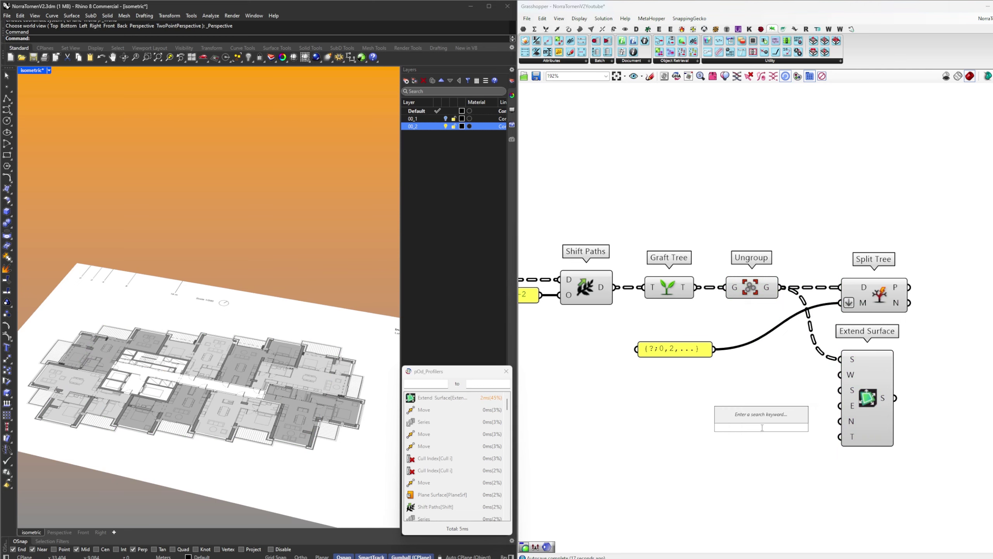
pyautogui.write('rem')
pyautogui.press('Return')
pyautogui.rightClick(761, 427)
pyautogui.moveTo(794, 438)
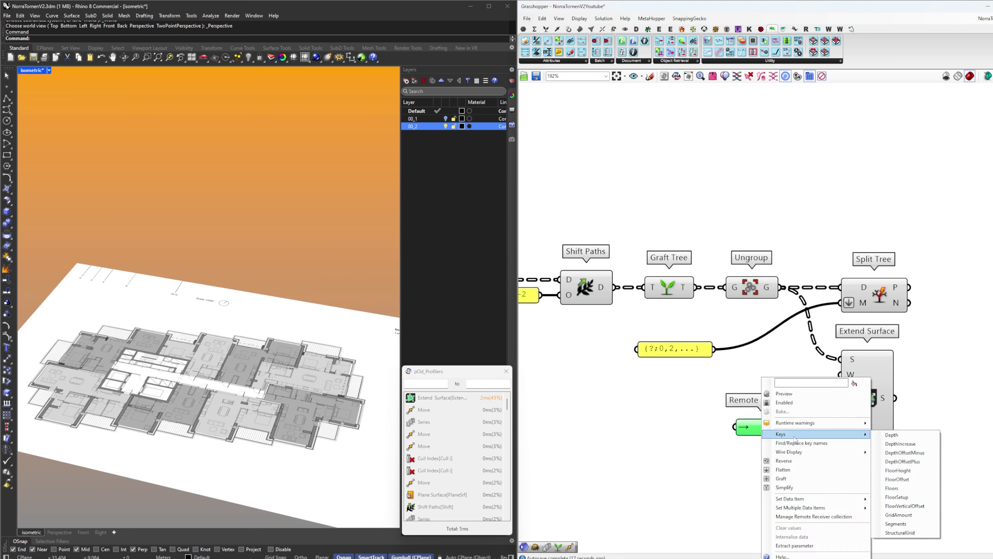
pyautogui.click(905, 506)
# Add a Division component and connect the FloorVerticalOffset receiver to its A input
pyautogui.doubleClick(757, 422)
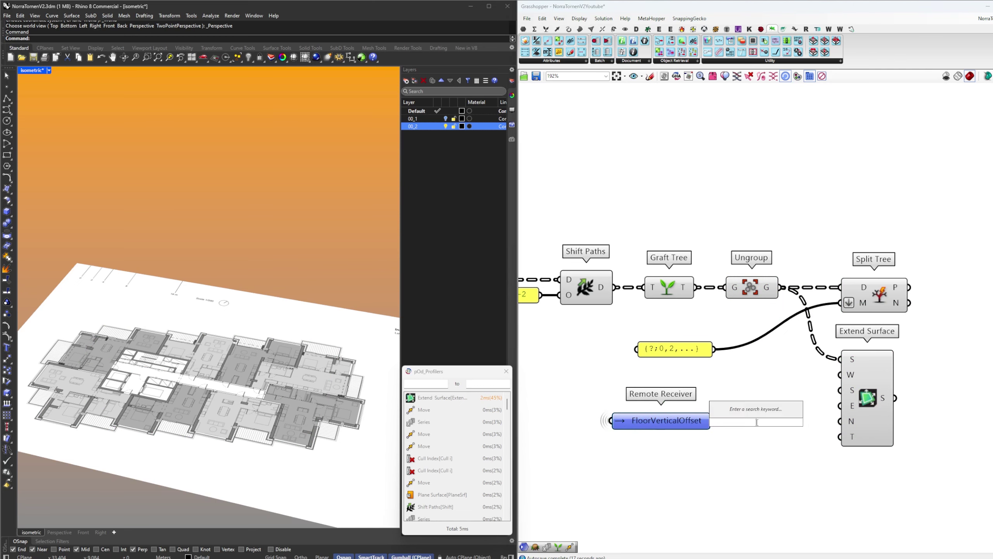
pyautogui.write('division')
pyautogui.press('Return')
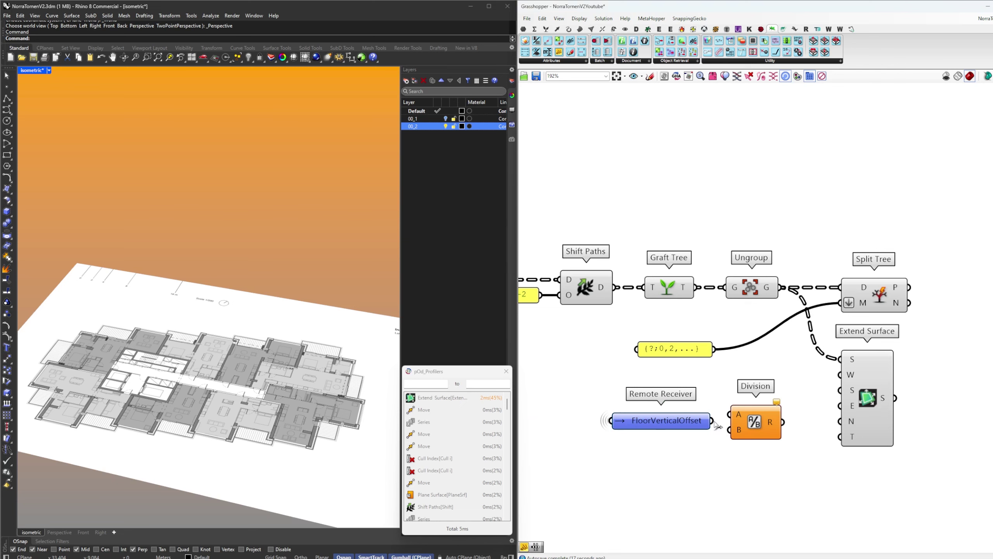
pyautogui.moveTo(712, 420); pyautogui.dragTo(728, 414)
pyautogui.moveTo(743, 414); pyautogui.dragTo(709, 409, button='right')
# Connect the Division result to the W and E inputs of Extend Surface and move that component further down
pyautogui.click(838, 392)
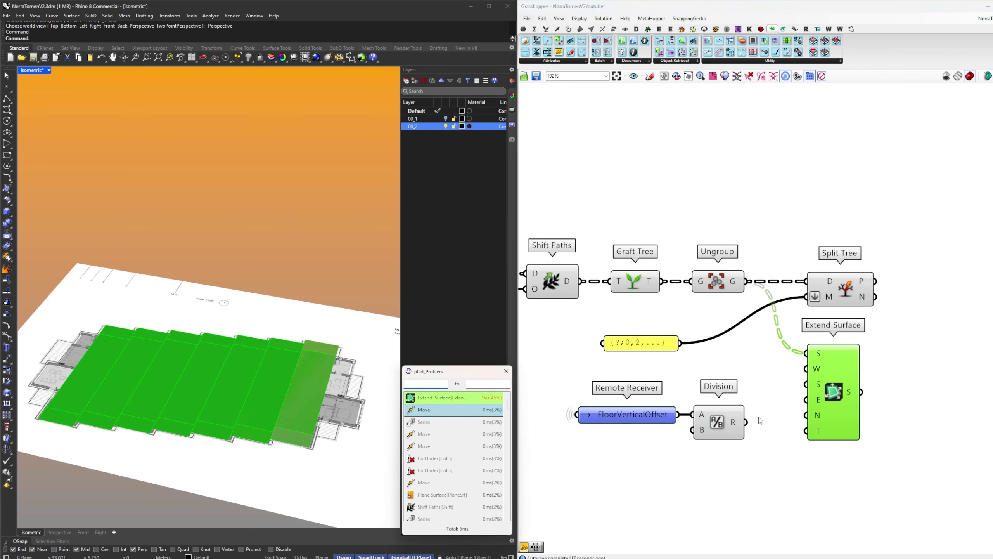
pyautogui.moveTo(747, 422); pyautogui.dragTo(805, 400)
pyautogui.moveTo(741, 423); pyautogui.dragTo(825, 440)
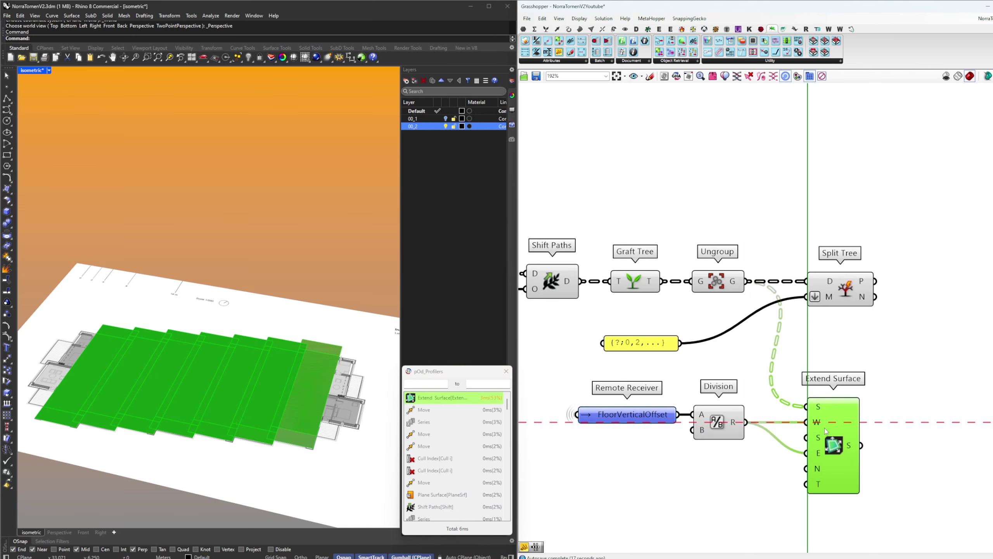
pyautogui.click(876, 405)
# Move the purple floor-stacking group down next to the new Extend Surface chain
pyautogui.scroll(-10, 860, 411)
pyautogui.moveTo(860, 410); pyautogui.dragTo(616, 427, button='right')
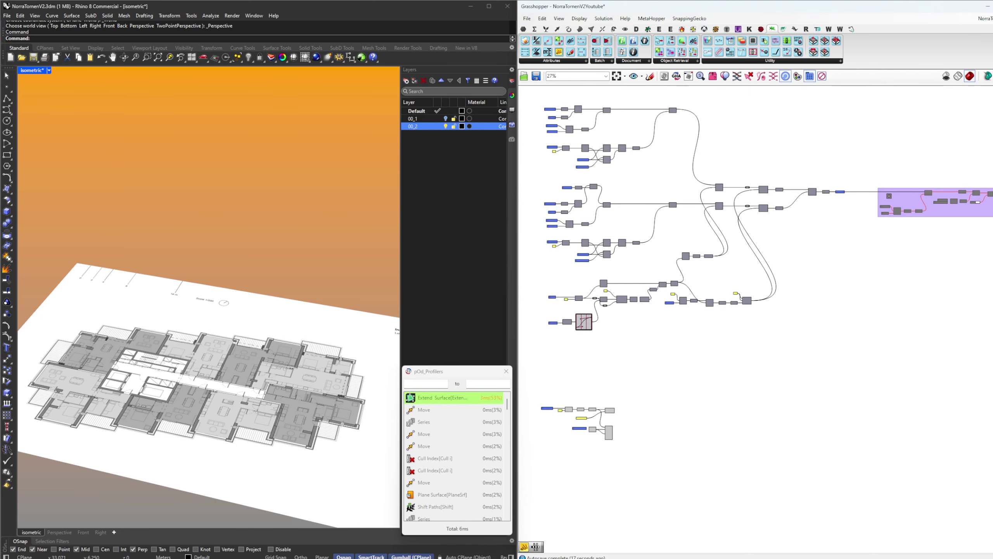
pyautogui.moveTo(895, 199); pyautogui.dragTo(635, 457)
pyautogui.scroll(5, 596, 440)
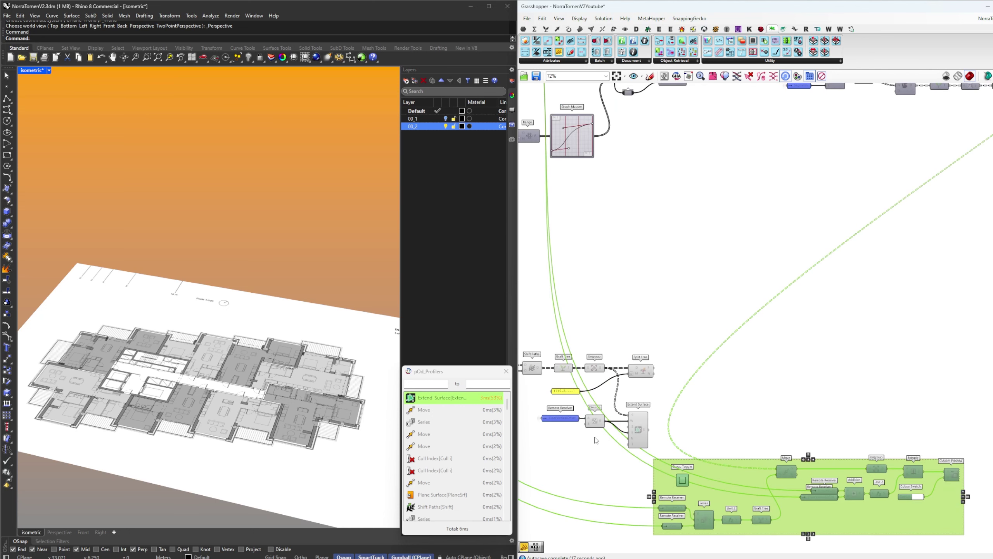
# Connect the Extend Surface output to Move's geometry input in the purple group and enable the group to preview the tower
pyautogui.click(596, 440)
pyautogui.scroll(3, 770, 379)
pyautogui.click(683, 370)
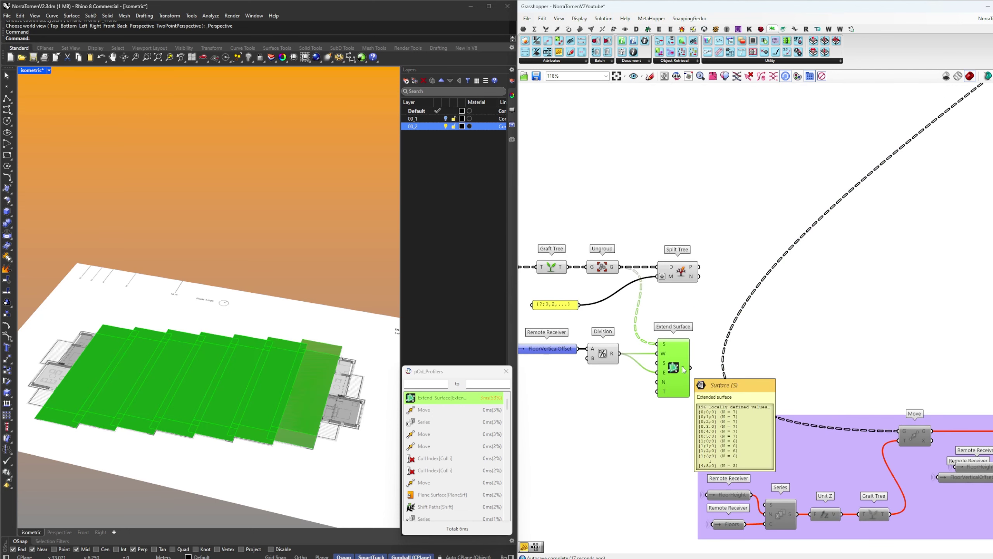
pyautogui.moveTo(689, 368); pyautogui.dragTo(879, 427)
pyautogui.moveTo(880, 428); pyautogui.dragTo(788, 374, button='right')
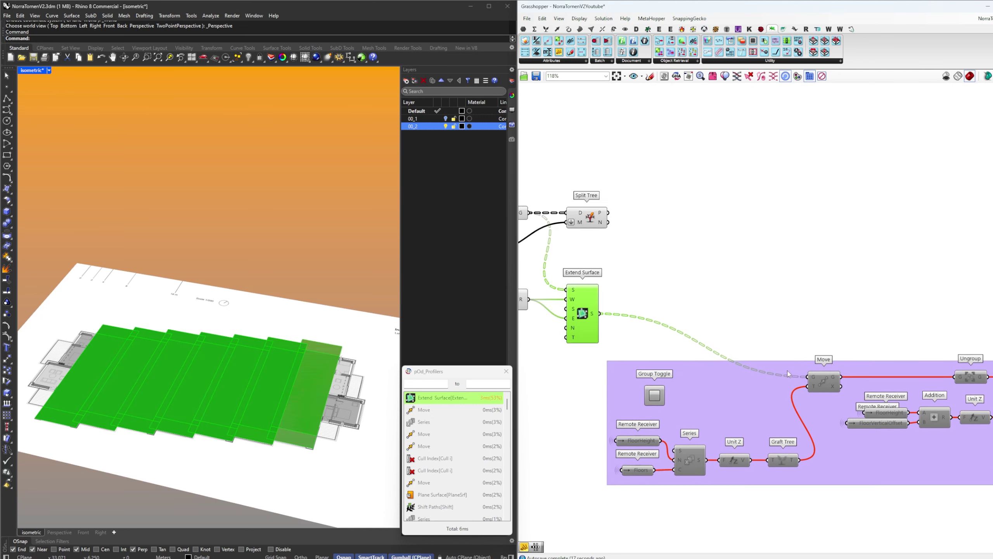
pyautogui.click(655, 396)
pyautogui.scroll(-3, 524, 372)
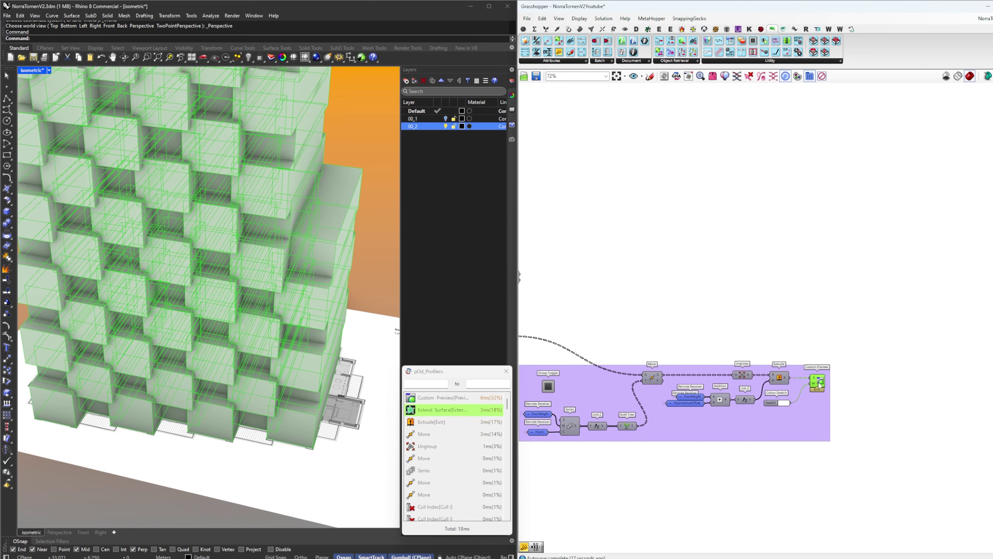
pyautogui.scroll(-3, 330, 359)
pyautogui.scroll(-4, 329, 359)
pyautogui.moveTo(329, 360); pyautogui.dragTo(313, 325, button='right')
pyautogui.click(699, 326)
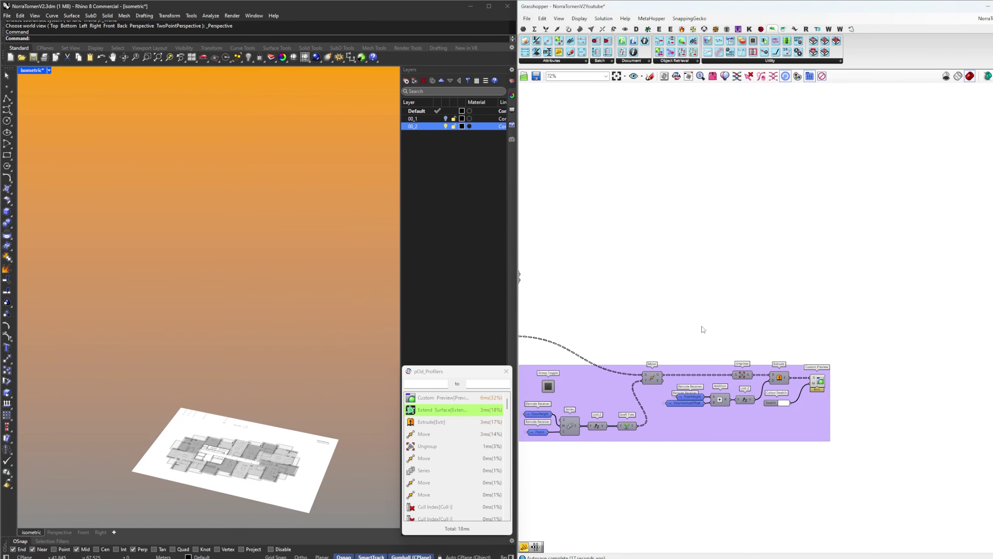
pyautogui.scroll(5, 232, 267)
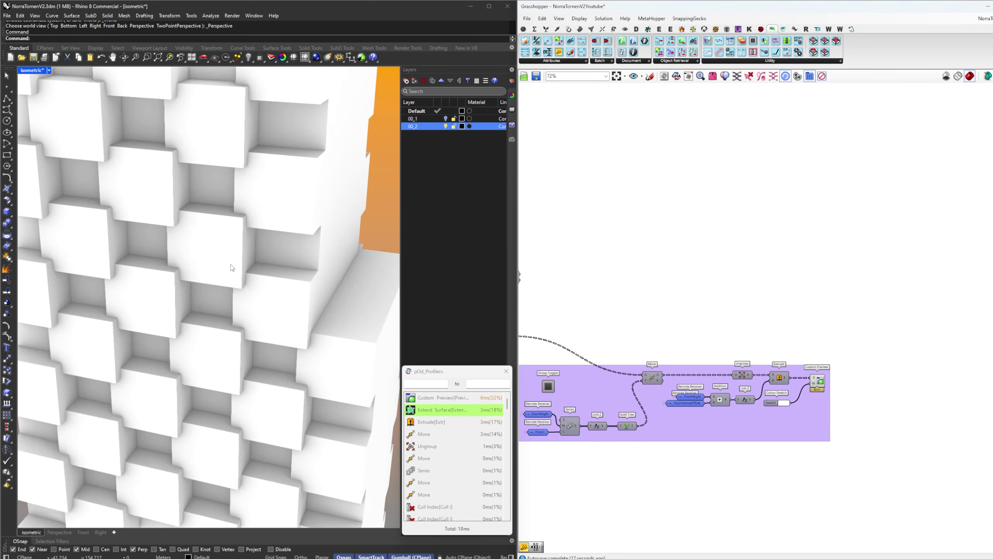
# Feed Move from Ungroup and then again from Extend Surface to compare the stacked tower with and without the extension
pyautogui.moveTo(607, 347); pyautogui.dragTo(808, 346, button='right')
pyautogui.scroll(2, 737, 331)
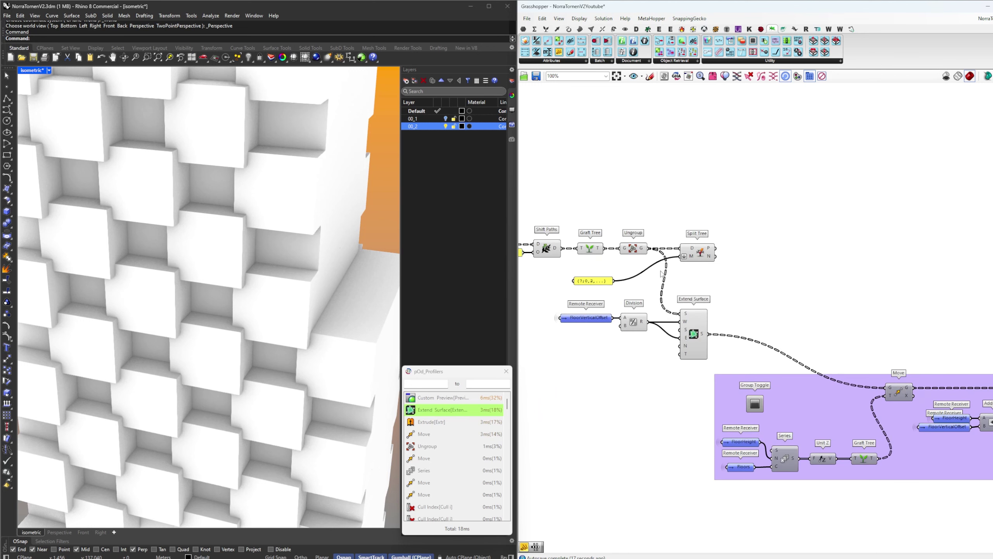
pyautogui.moveTo(648, 249); pyautogui.dragTo(887, 387)
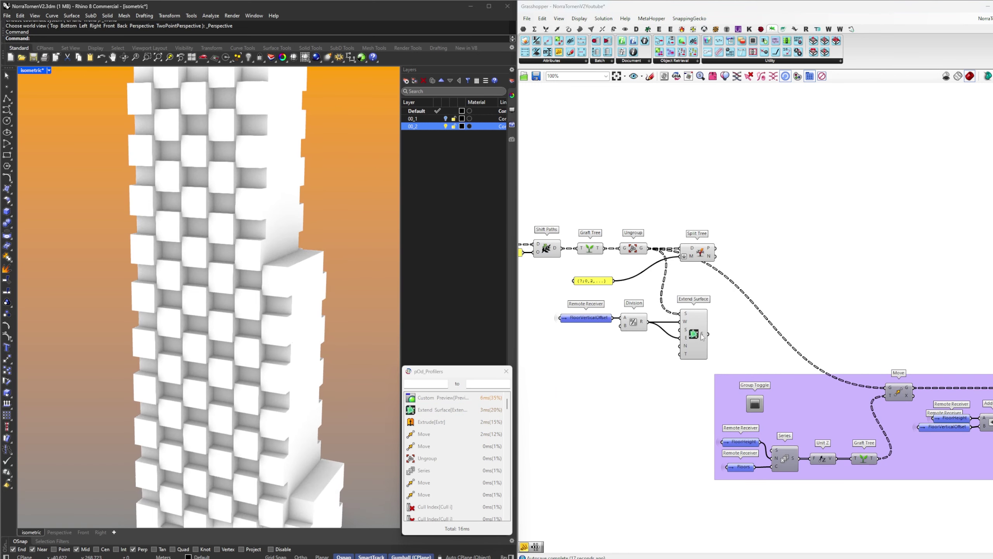
pyautogui.moveTo(702, 334); pyautogui.dragTo(887, 387)
pyautogui.scroll(2, 249, 292)
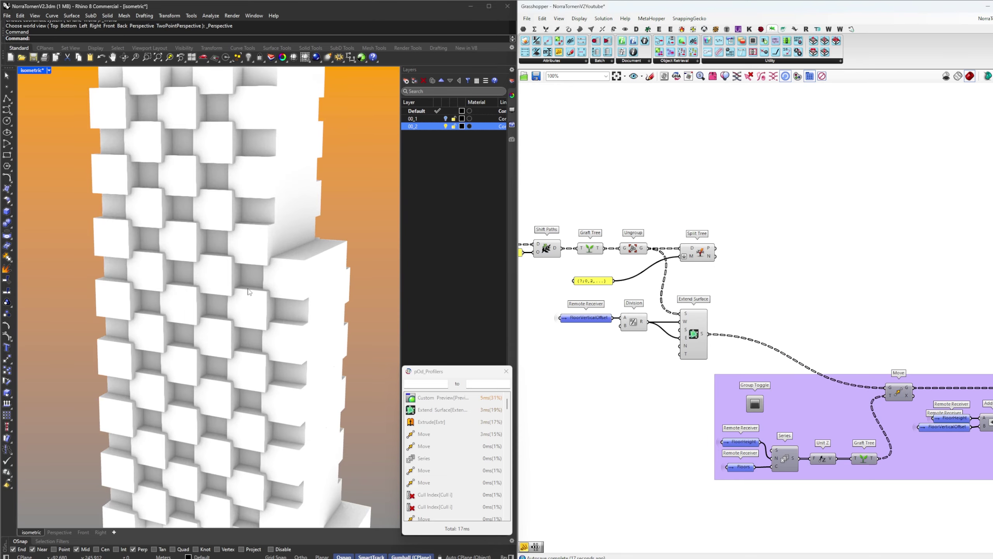
pyautogui.moveTo(249, 291); pyautogui.dragTo(264, 413, button='right')
pyautogui.moveTo(239, 358); pyautogui.dragTo(228, 385, button='right')
pyautogui.scroll(6, 213, 332)
pyautogui.moveTo(874, 348); pyautogui.dragTo(810, 327, button='right')
pyautogui.scroll(-5, 805, 372)
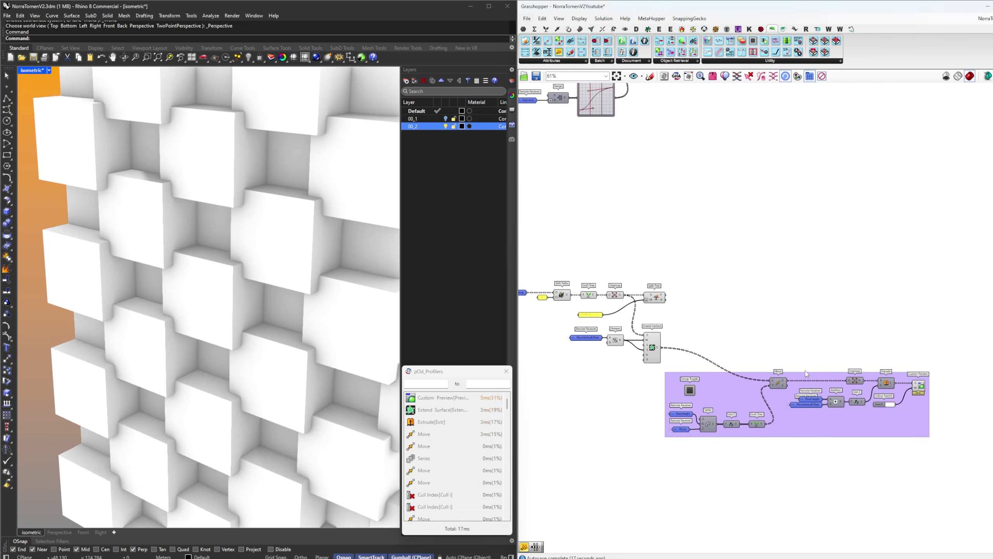
# Delete the purple floor-stacking group with all its components
pyautogui.moveTo(709, 438); pyautogui.dragTo(831, 368)
pyautogui.press('Delete')
pyautogui.scroll(-1, 830, 365)
pyautogui.moveTo(830, 365); pyautogui.dragTo(938, 397, button='right')
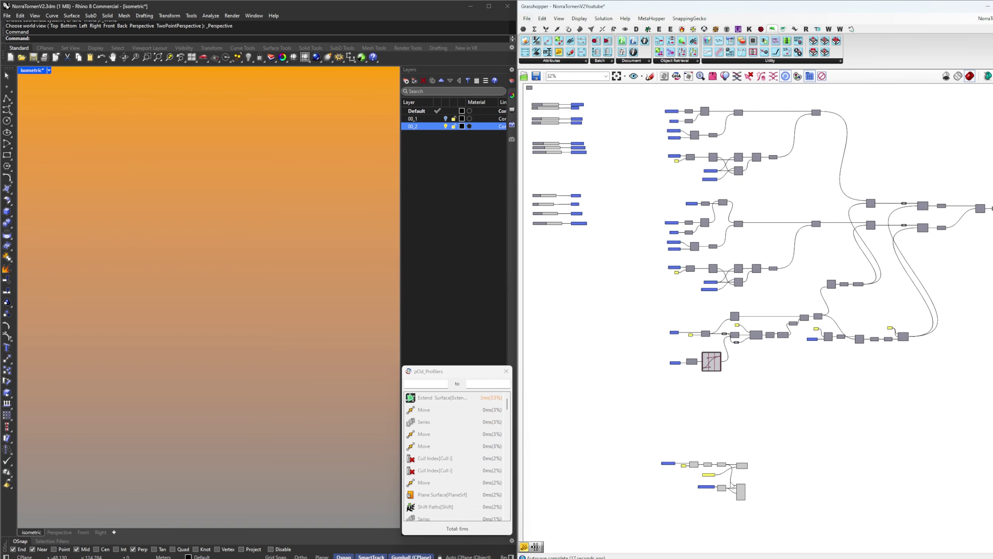
# Examine the preview of the Extend Surface result over the floor plan
pyautogui.scroll(6, 728, 479)
pyautogui.moveTo(728, 479); pyautogui.dragTo(745, 425, button='right')
pyautogui.click(791, 450)
pyautogui.moveTo(822, 477); pyautogui.dragTo(693, 435)
pyautogui.moveTo(813, 432); pyautogui.dragTo(796, 386, button='right')
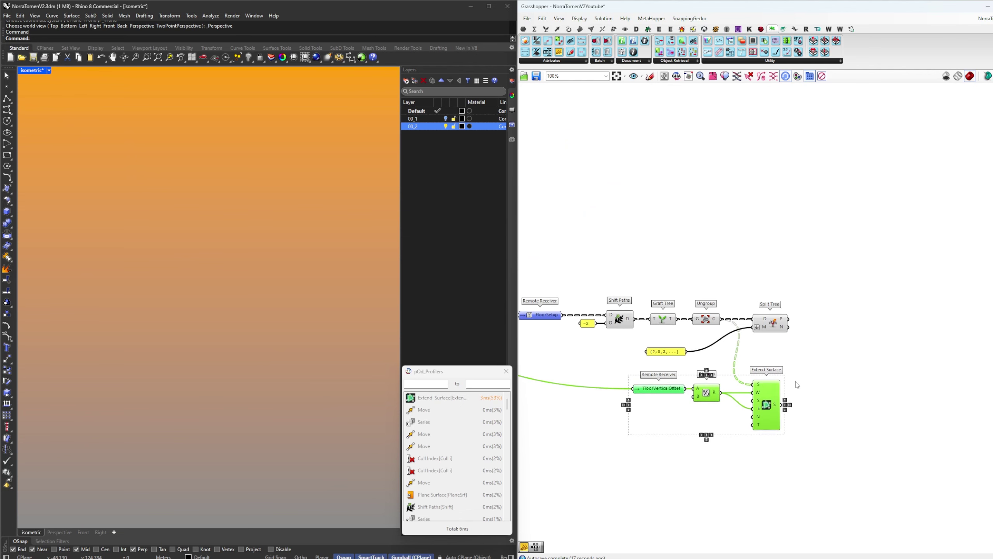
pyautogui.click(794, 385)
pyautogui.click(766, 408)
pyautogui.scroll(-8, 299, 376)
pyautogui.moveTo(299, 376); pyautogui.dragTo(307, 415, button='right')
pyautogui.scroll(8, 311, 458)
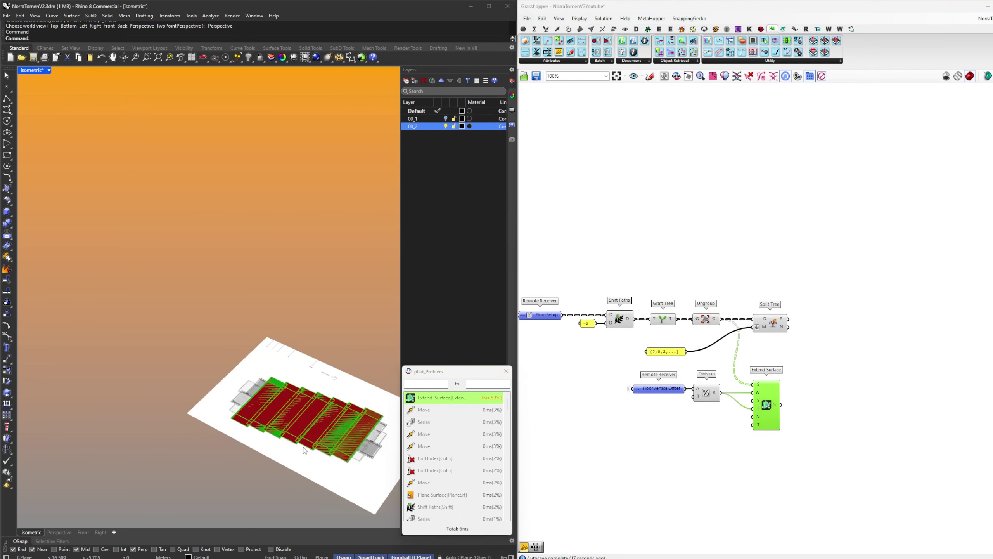
pyautogui.click(799, 394)
pyautogui.moveTo(799, 394); pyautogui.dragTo(776, 388, button='right')
# Simplify the output of the Ungroup component that feeds Split Tree
pyautogui.click(753, 318)
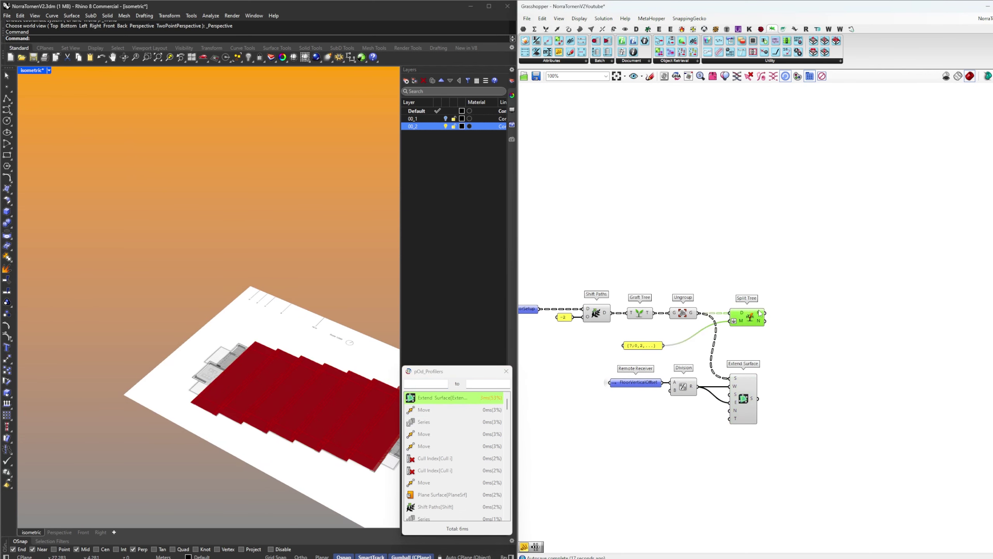
pyautogui.moveTo(761, 315)
pyautogui.scroll(3, 708, 312)
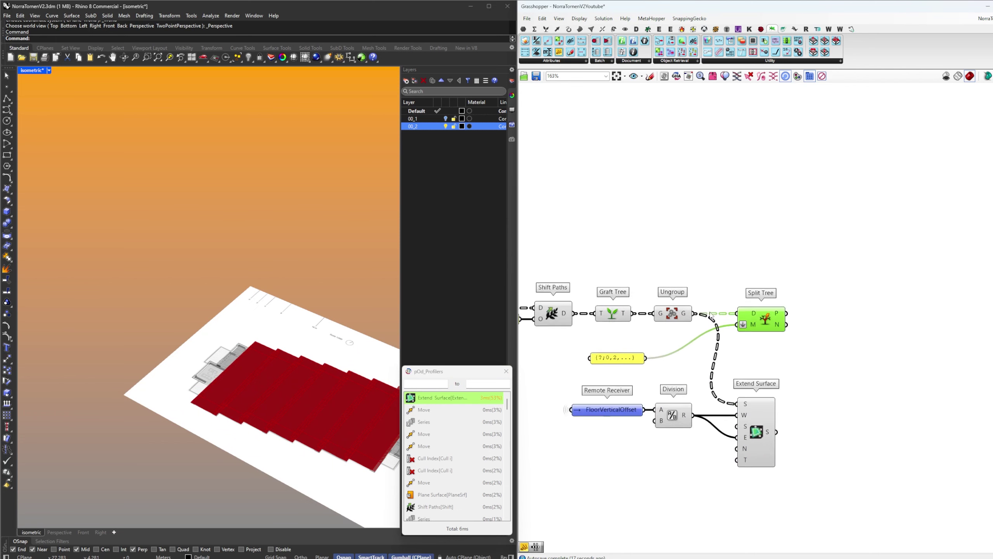
pyautogui.rightClick(679, 316)
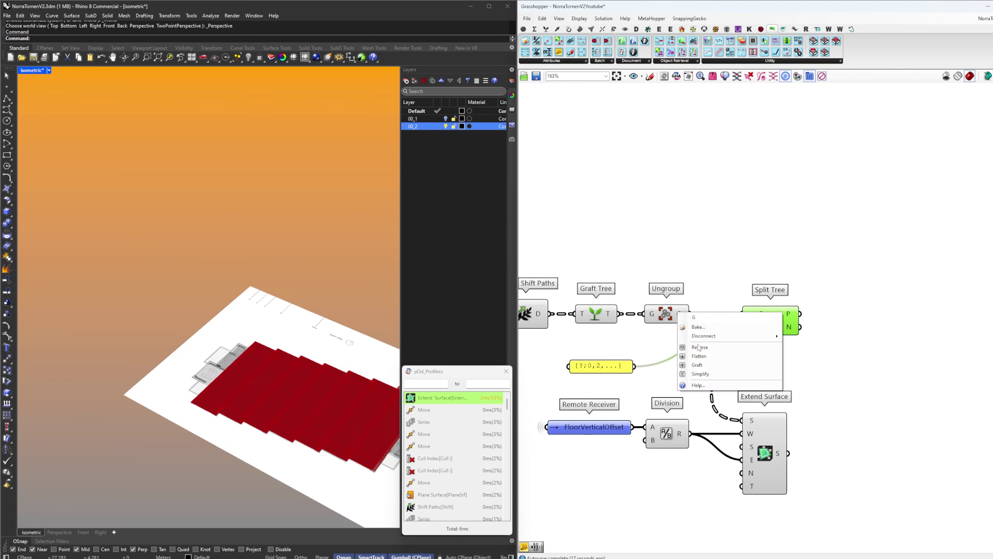
pyautogui.click(704, 374)
# Add a Geometry parameter, connect Split Tree's P output to it and place it well above the chain
pyautogui.moveTo(809, 316); pyautogui.dragTo(753, 353, button='right')
pyautogui.doubleClick(817, 283)
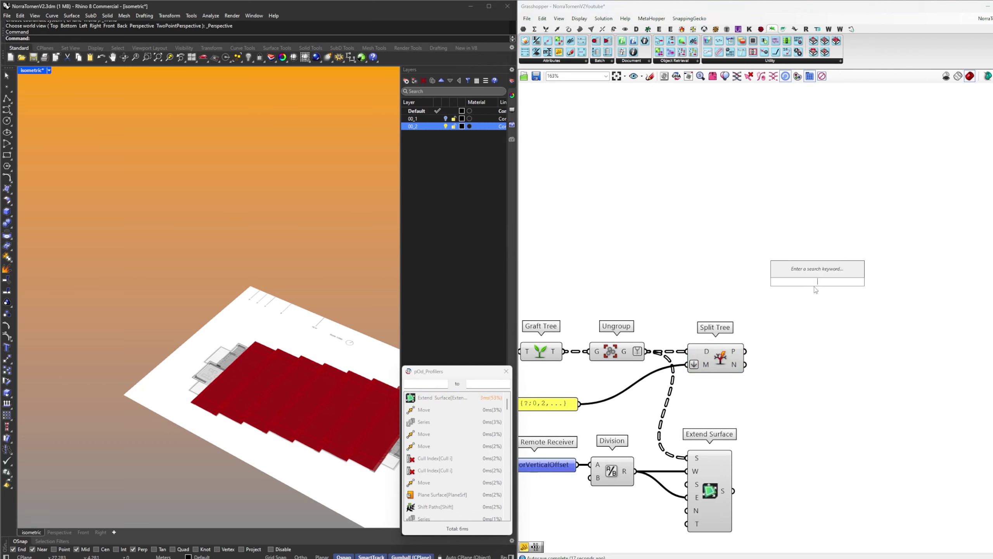
pyautogui.write('geo')
pyautogui.press('Return')
pyautogui.moveTo(747, 348); pyautogui.dragTo(800, 281)
pyautogui.moveTo(813, 276); pyautogui.dragTo(749, 363, button='right')
pyautogui.moveTo(749, 363); pyautogui.dragTo(756, 232)
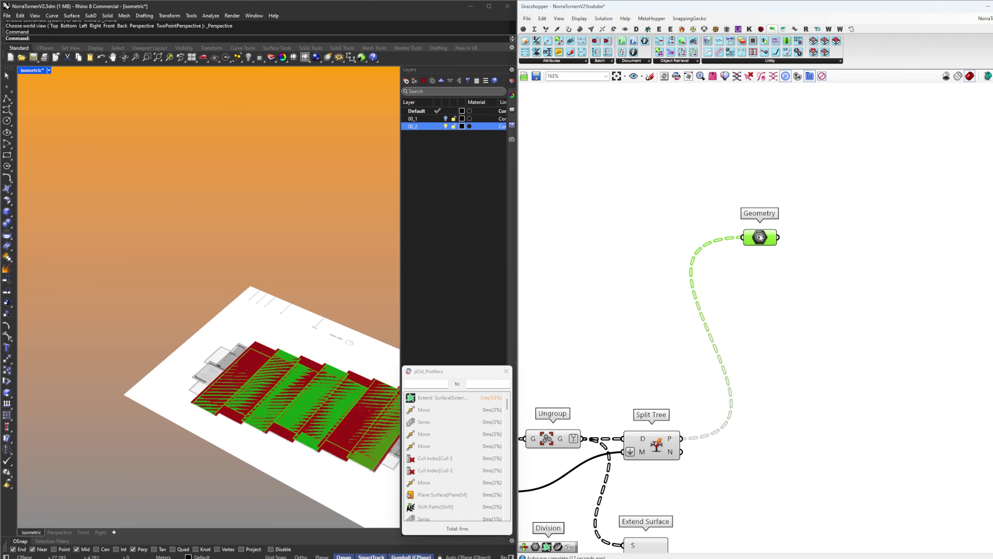
pyautogui.moveTo(787, 258); pyautogui.dragTo(762, 297, button='right')
pyautogui.moveTo(742, 279); pyautogui.dragTo(776, 245)
# Add a List Item component beside the Geometry parameter, connect Geometry to its L input and align the two
pyautogui.moveTo(846, 263); pyautogui.dragTo(790, 322, button='right')
pyautogui.click(789, 321)
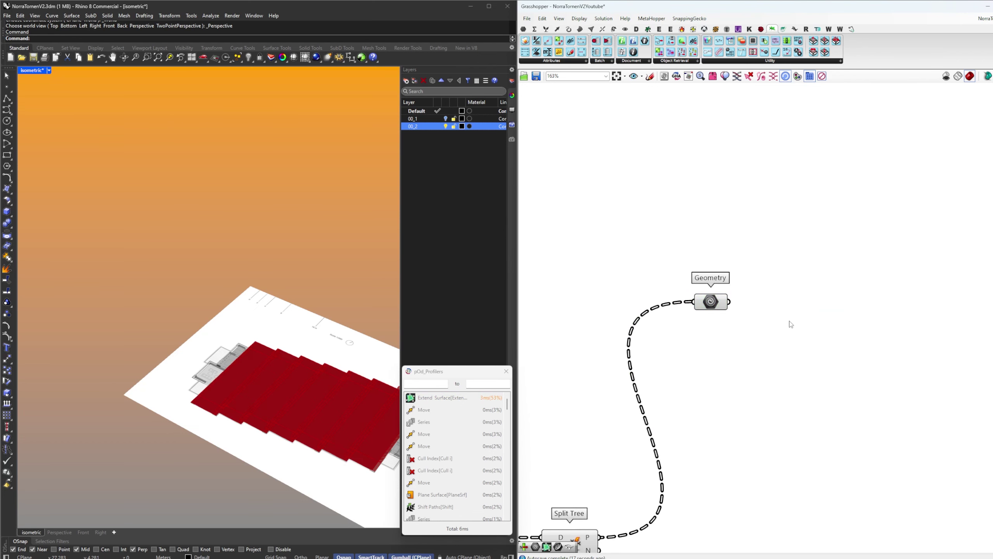
pyautogui.doubleClick(802, 313)
pyautogui.write('li')
pyautogui.press('Return')
pyautogui.moveTo(729, 302); pyautogui.dragTo(780, 299)
pyautogui.moveTo(809, 323); pyautogui.dragTo(801, 325)
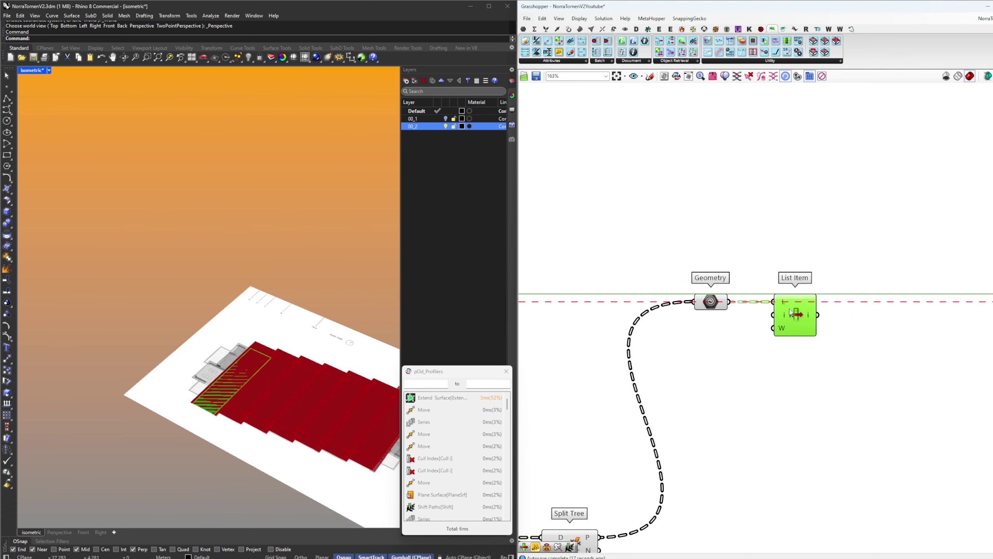
# Turn off the preview of the components before List Item and hide layer 00_2
pyautogui.scroll(-3, 820, 329)
pyautogui.scroll(-2, 813, 436)
pyautogui.moveTo(827, 472); pyautogui.dragTo(583, 315)
pyautogui.rightClick(583, 316)
pyautogui.click(606, 329)
pyautogui.scroll(4, 852, 323)
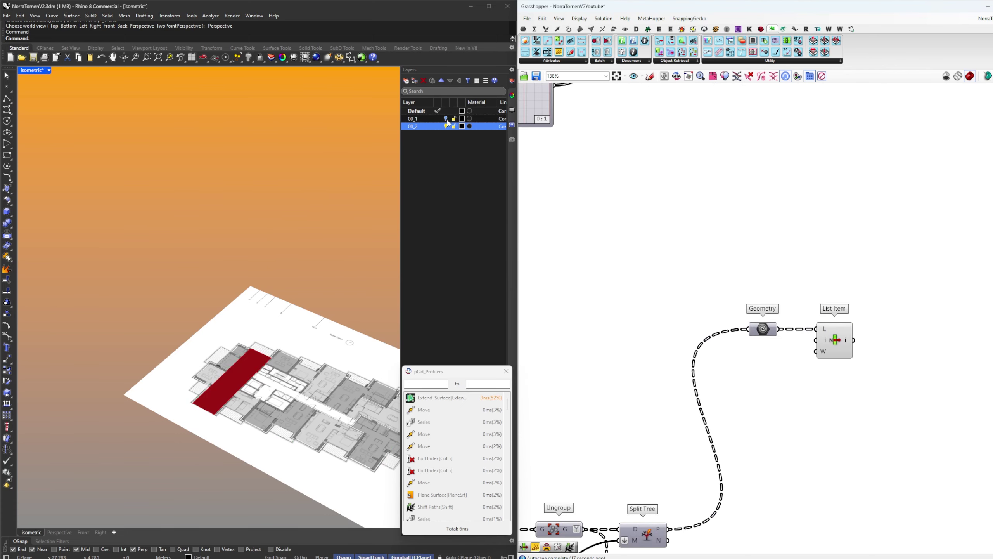
pyautogui.scroll(5, 839, 337)
# Add a panel below the Geometry parameter containing 0 and -1 on separate lines
pyautogui.click(841, 339)
pyautogui.moveTo(873, 349); pyautogui.dragTo(761, 301, button='right')
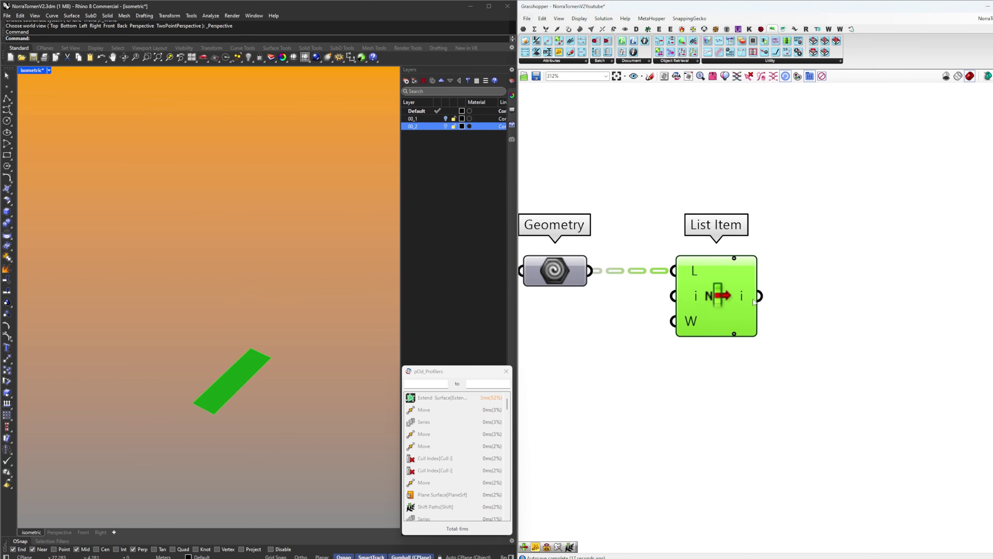
pyautogui.moveTo(755, 302)
pyautogui.moveTo(645, 313); pyautogui.dragTo(732, 343, button='right')
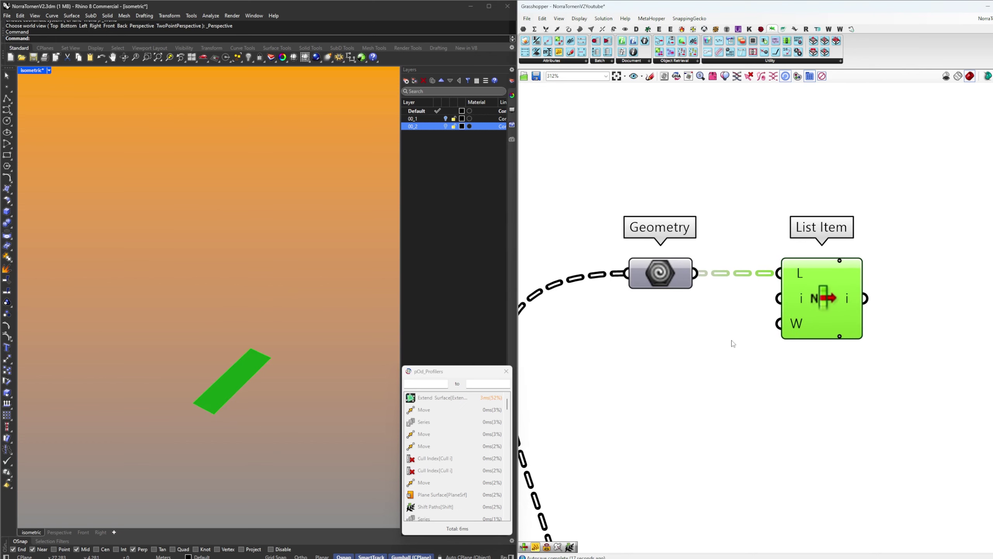
pyautogui.doubleClick(724, 356)
pyautogui.write('0')
pyautogui.press('Return')
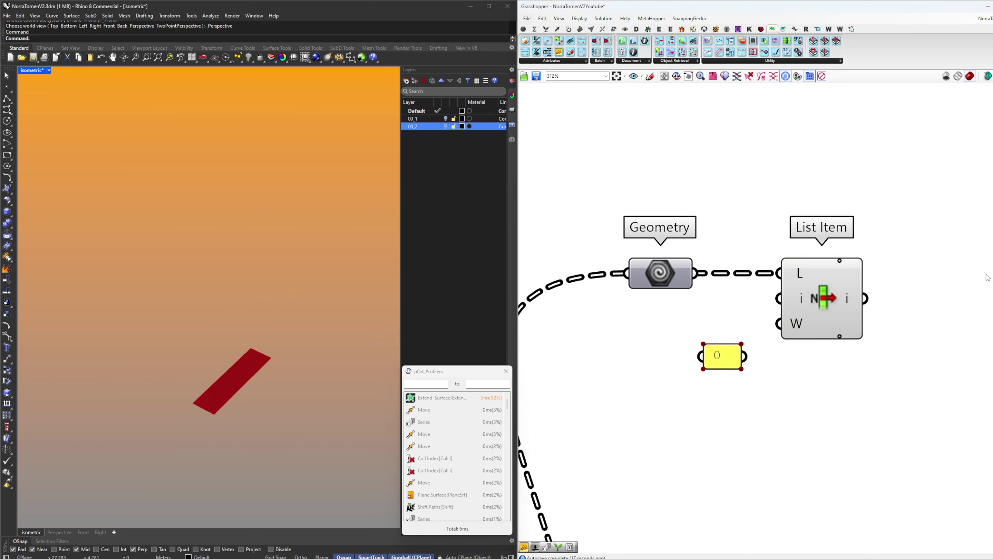
pyautogui.doubleClick(724, 358)
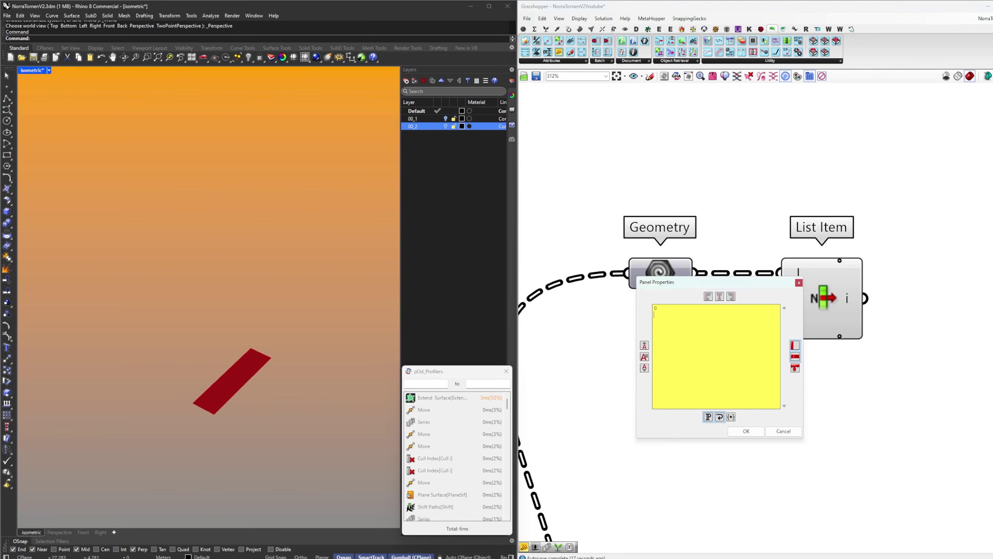
pyautogui.click(746, 431)
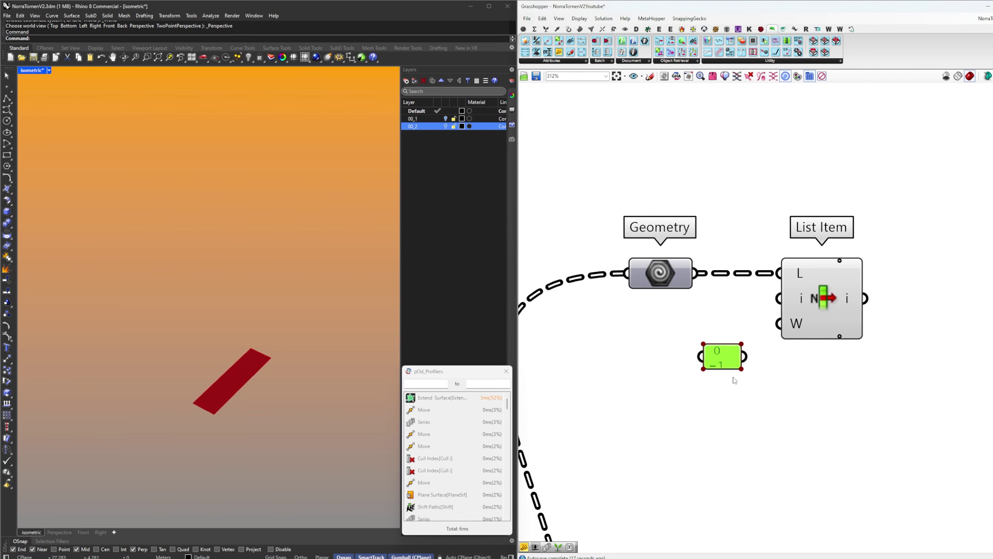
# Make the panel output its two lines as separate items and connect it to List Item's i input
pyautogui.rightClick(728, 364)
pyautogui.moveTo(727, 366); pyautogui.dragTo(779, 299)
pyautogui.click(742, 390)
pyautogui.click(723, 375)
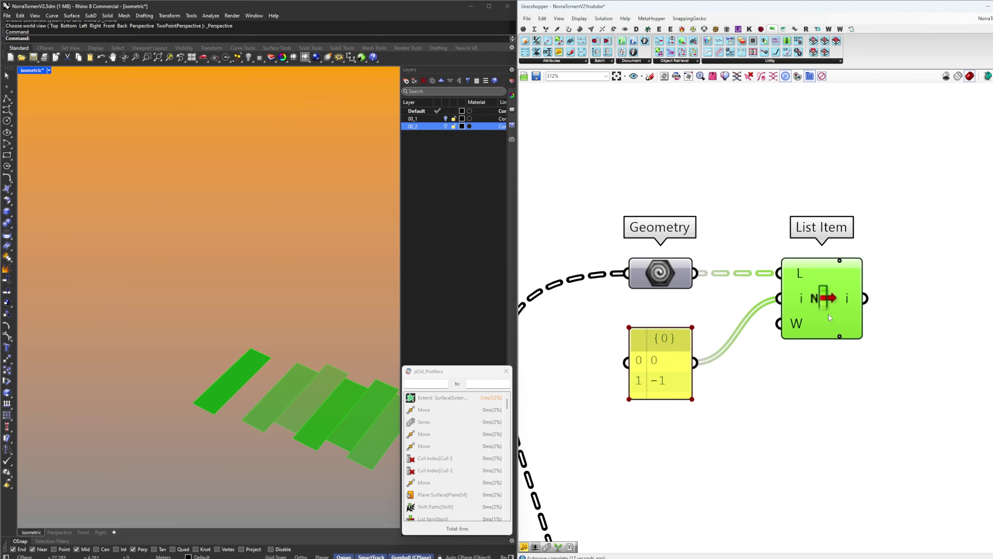
pyautogui.moveTo(916, 301); pyautogui.dragTo(832, 298, button='right')
pyautogui.moveTo(764, 295)
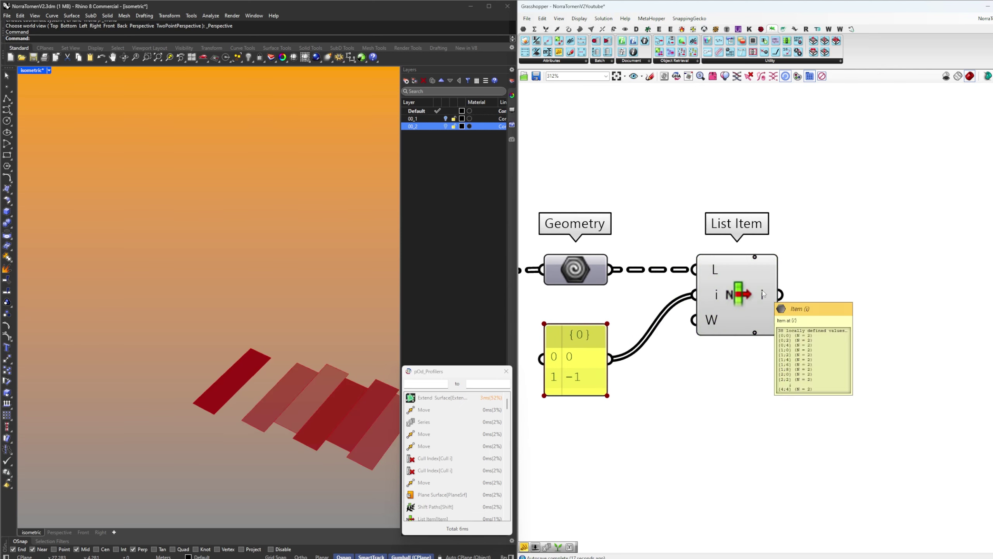
# Check the second List Item in the NorraTornenV2 reference definition and return to the NorraTornenV2Youtube file
pyautogui.click(984, 19)
pyautogui.click(982, 121)
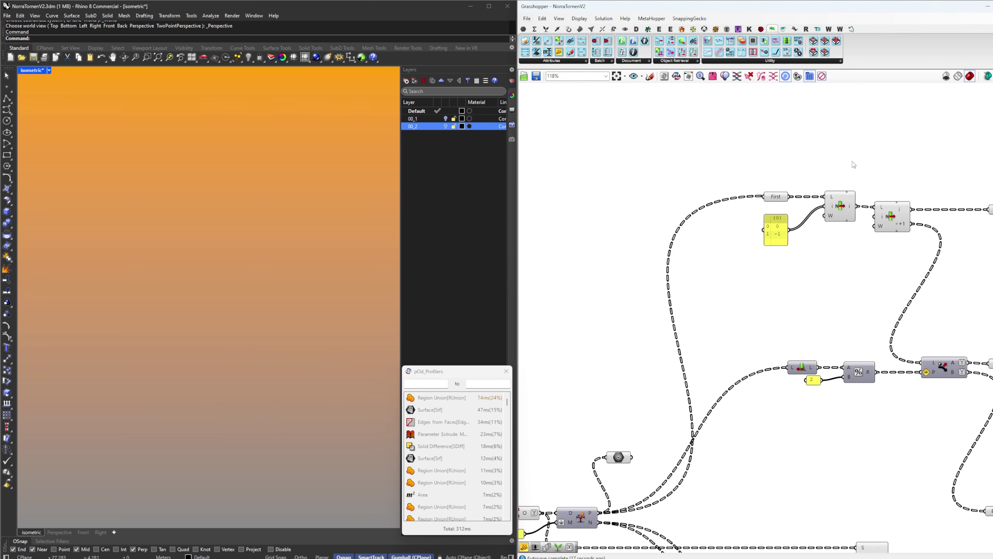
pyautogui.click(893, 218)
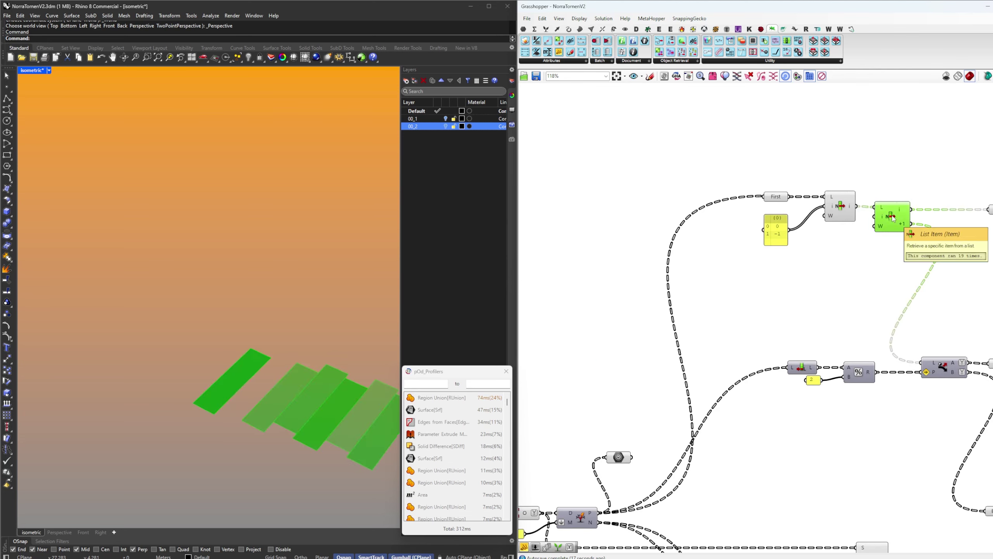
pyautogui.click(983, 18)
pyautogui.click(974, 106)
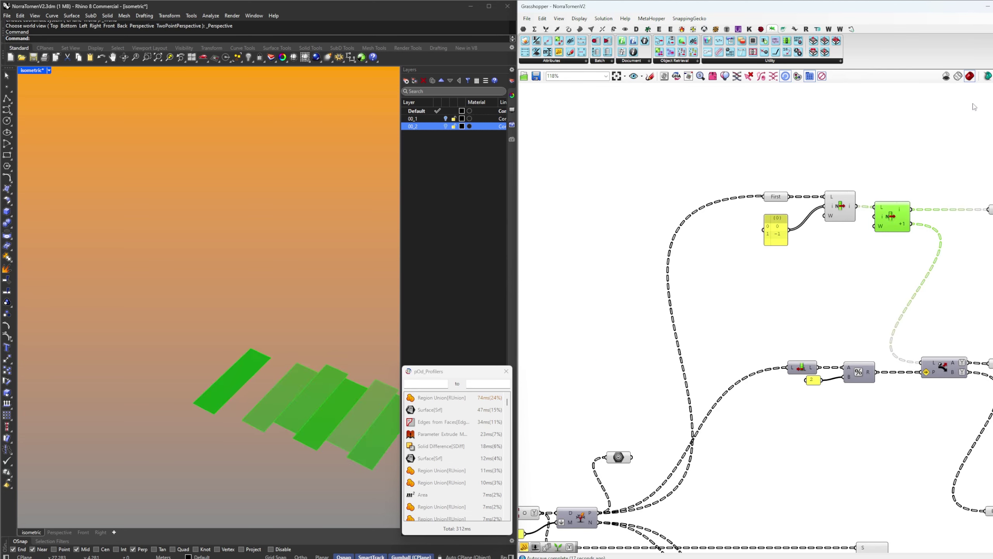
pyautogui.click(773, 289)
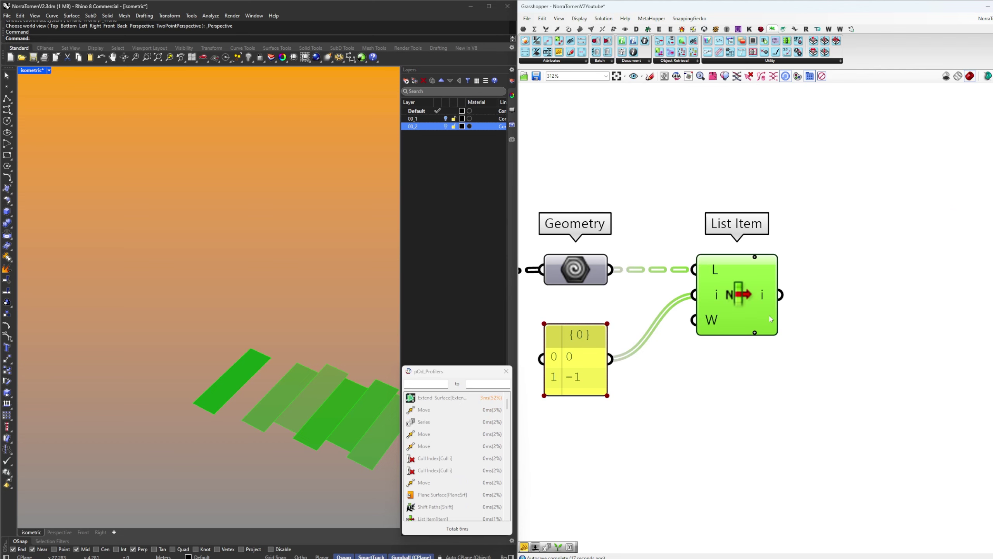
# Add a second List Item fed by the first one's output and give it an additional +1 output
pyautogui.moveTo(769, 316); pyautogui.dragTo(696, 298, button='right')
pyautogui.doubleClick(812, 309)
pyautogui.moveTo(707, 278); pyautogui.dragTo(768, 286)
pyautogui.moveTo(891, 314); pyautogui.dragTo(841, 285, button='right')
pyautogui.click(780, 313)
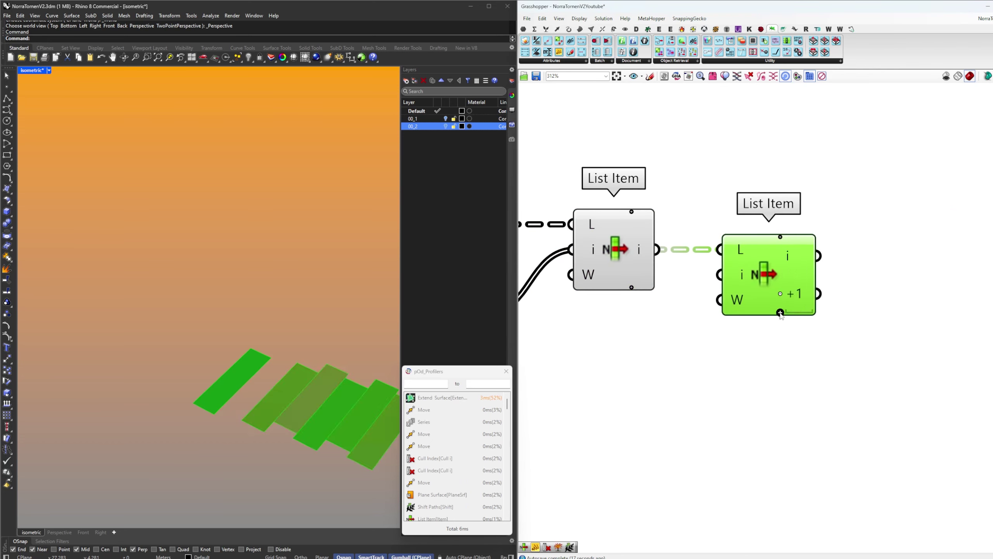
pyautogui.click(821, 334)
pyautogui.moveTo(814, 330); pyautogui.dragTo(761, 339, button='right')
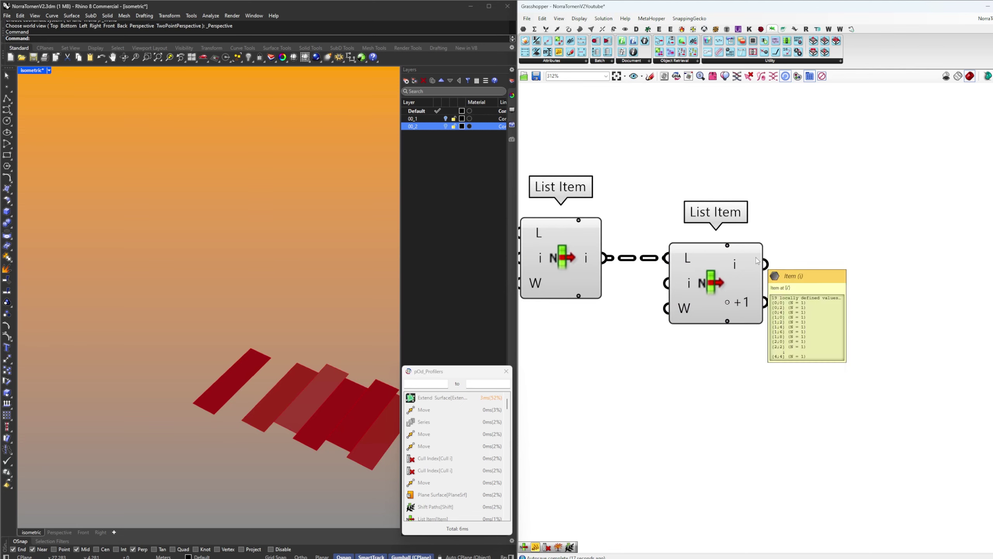
# Add a Geometry parameter fed by the second List Item's i output and rename it Begin
pyautogui.scroll(-4, 816, 283)
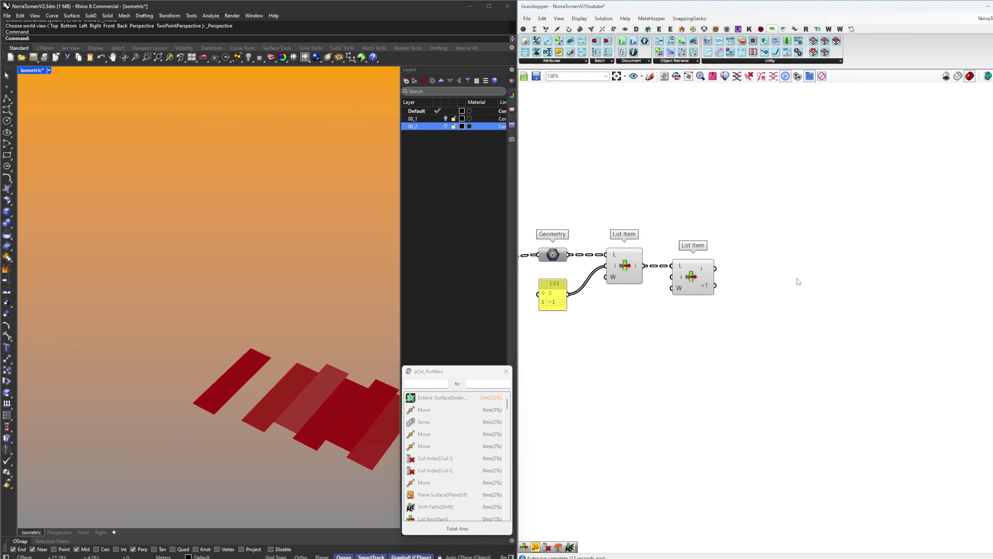
pyautogui.doubleClick(799, 282)
pyautogui.write('geo')
pyautogui.press('Return')
pyautogui.rightClick(798, 273)
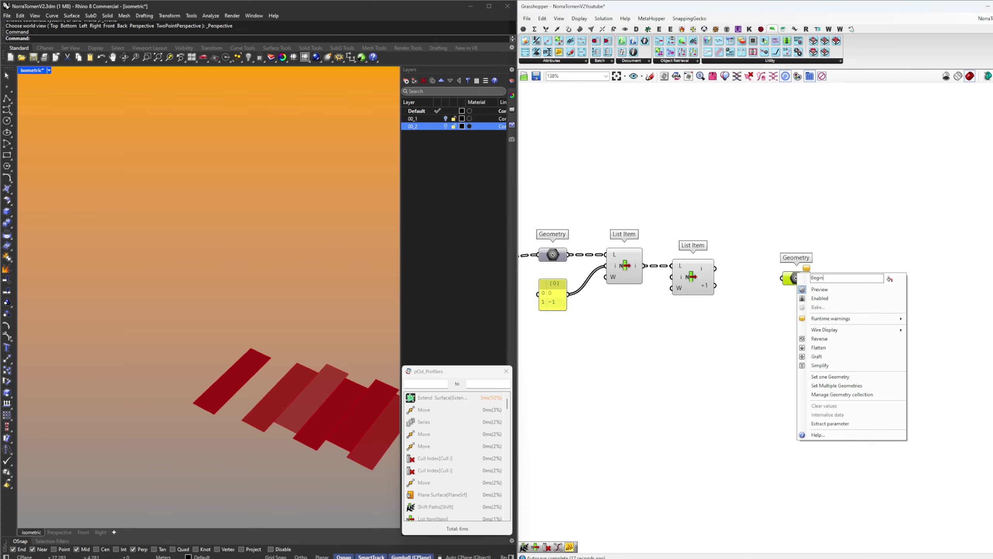
pyautogui.press('Return')
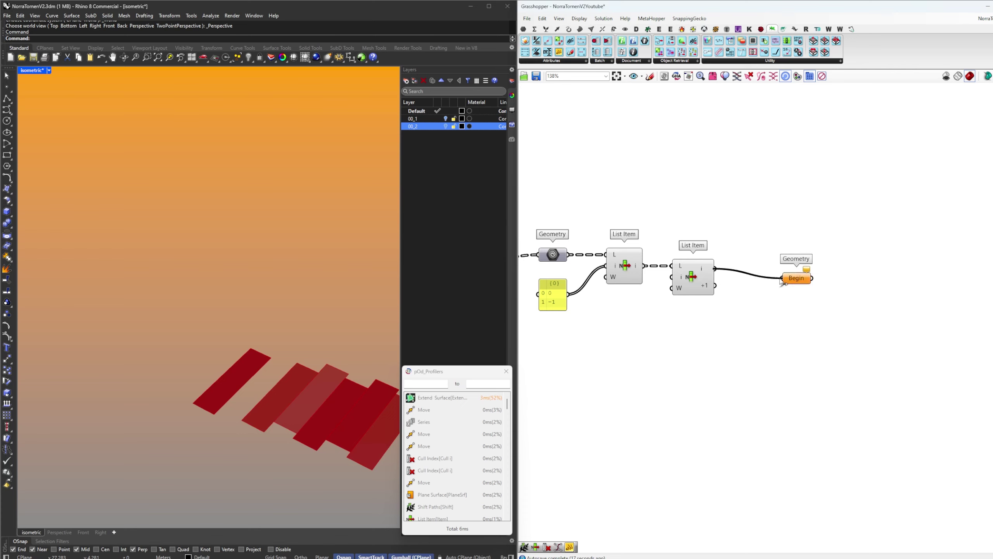
pyautogui.moveTo(780, 280); pyautogui.dragTo(782, 279)
pyautogui.moveTo(804, 277); pyautogui.dragTo(808, 266)
pyautogui.moveTo(831, 263); pyautogui.dragTo(804, 270, button='right')
pyautogui.click(804, 270)
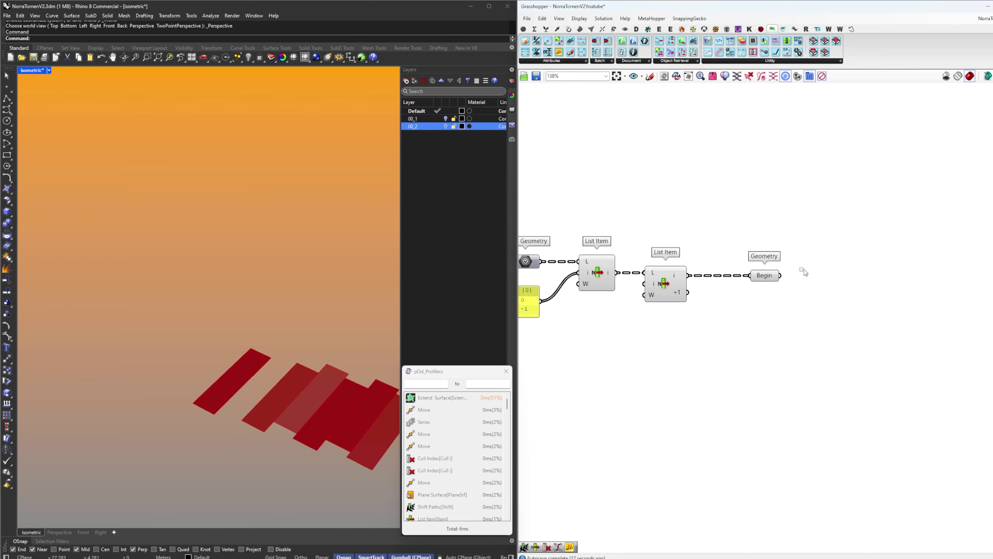
# Add a Deconstruct Brep component with the Begin geometry as its B input
pyautogui.doubleClick(840, 272)
pyautogui.write('deconstruct brep')
pyautogui.press('Return')
pyautogui.moveTo(780, 275); pyautogui.dragTo(826, 269)
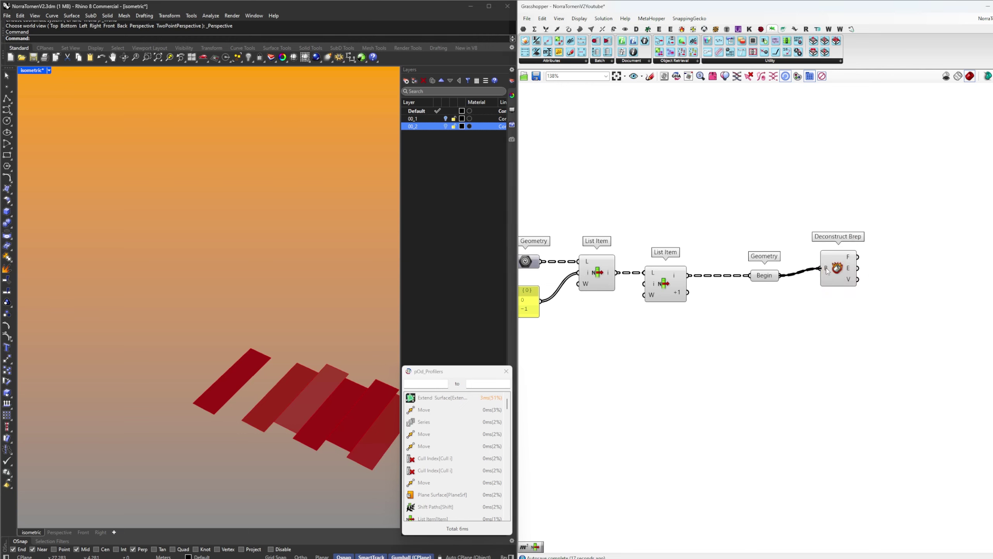
pyautogui.click(835, 271)
# Turn off the preview of the components from the Geometry parameter through Begin, keeping Deconstruct Brep's preview on
pyautogui.click(768, 318)
pyautogui.moveTo(769, 317); pyautogui.dragTo(802, 326, button='right')
pyautogui.moveTo(806, 328); pyautogui.dragTo(557, 227)
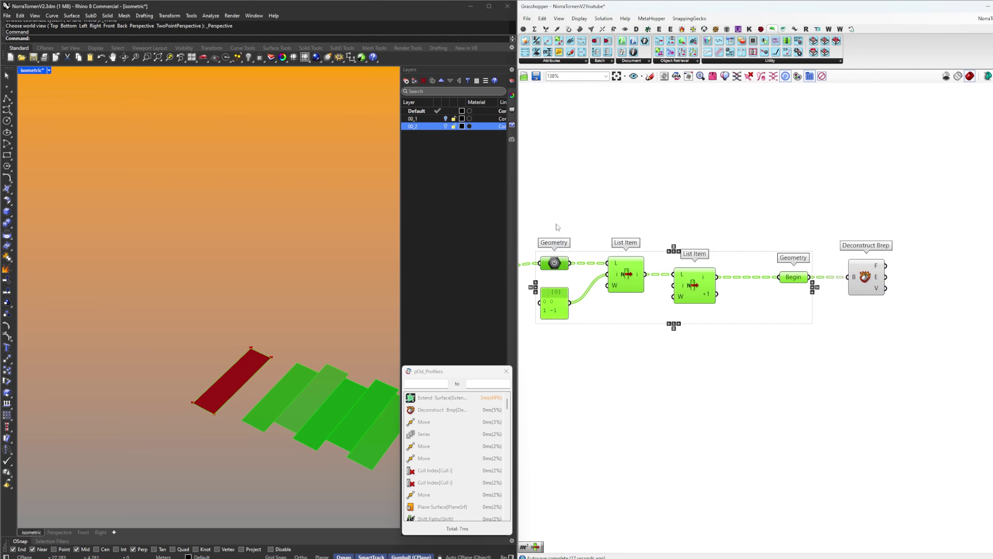
pyautogui.rightClick(556, 224)
pyautogui.click(572, 237)
pyautogui.click(634, 221)
pyautogui.moveTo(847, 280); pyautogui.dragTo(803, 276, button='right')
pyautogui.click(822, 279)
pyautogui.moveTo(873, 271); pyautogui.dragTo(842, 273, button='right')
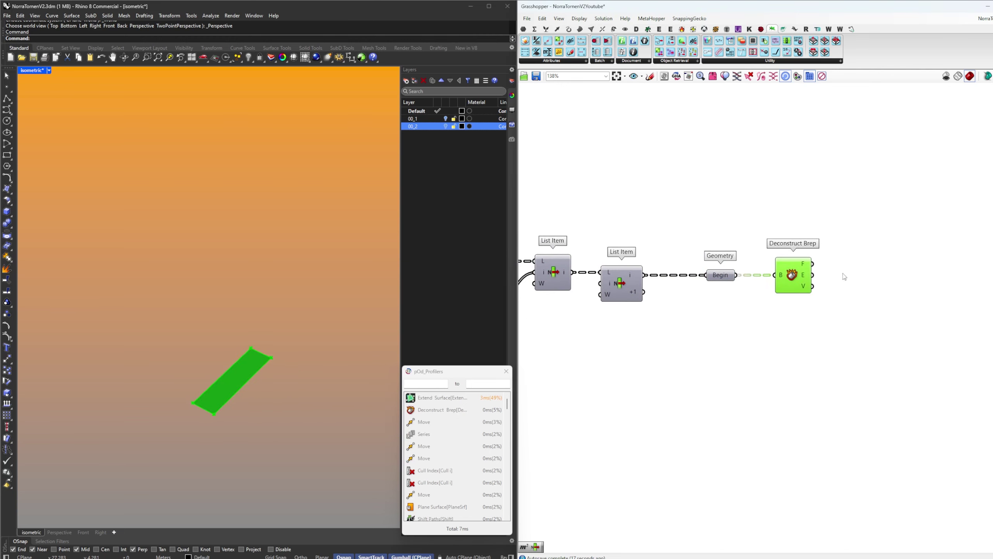
# Check what follows Deconstruct Brep in the NorraTornenV2 reference definition and return to the NorraTornenV2Youtube file
pyautogui.click(843, 273)
pyautogui.click(790, 284)
pyautogui.click(816, 292)
pyautogui.moveTo(790, 284); pyautogui.dragTo(793, 287)
pyautogui.click(984, 18)
pyautogui.click(973, 100)
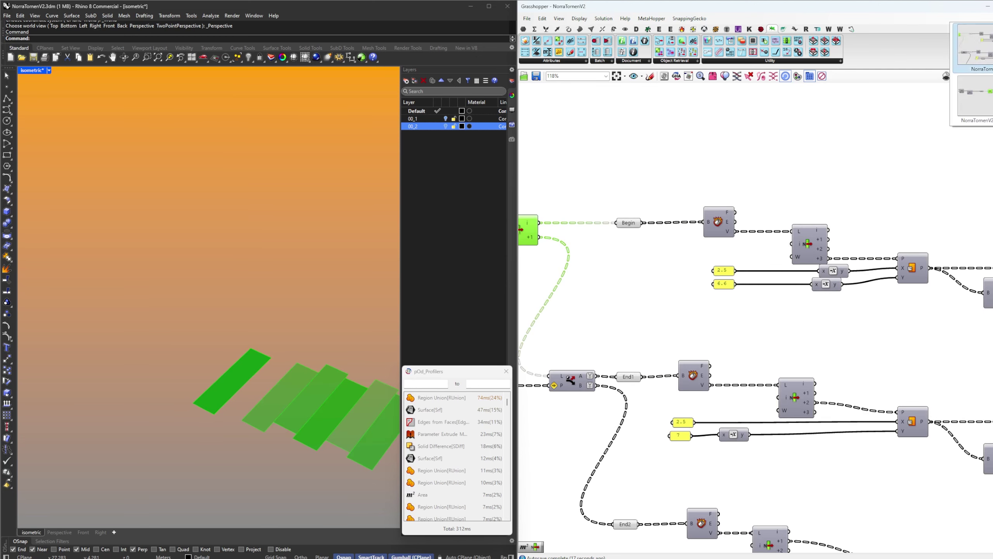
pyautogui.click(984, 18)
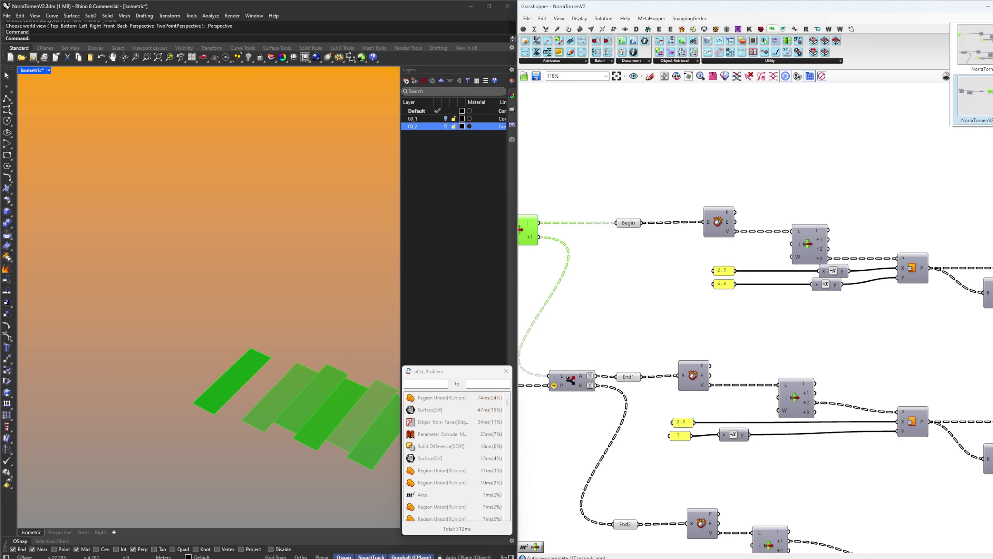
pyautogui.click(973, 100)
# Add a List Item component fed by Deconstruct Brep's V output
pyautogui.doubleClick(852, 279)
pyautogui.write('list')
pyautogui.press('Return')
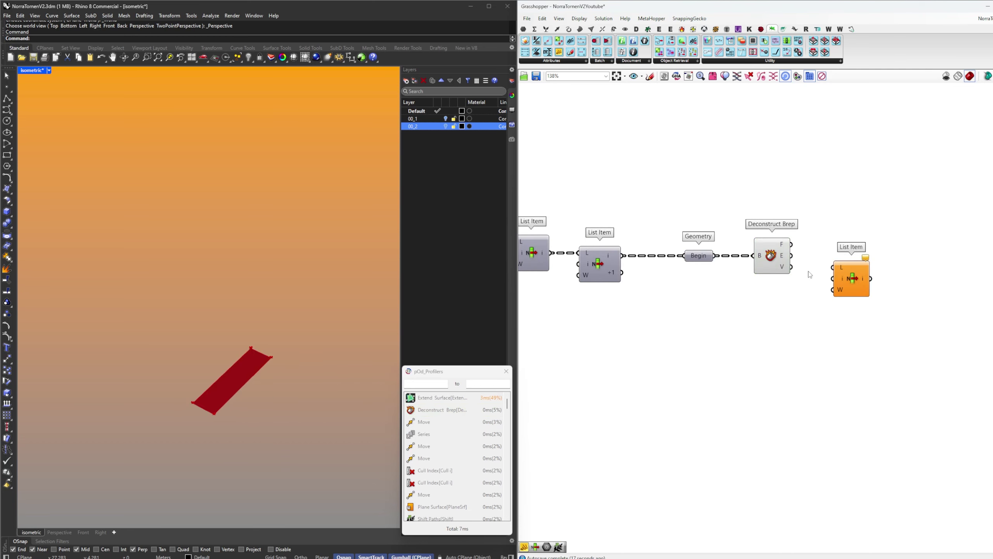
pyautogui.moveTo(822, 270); pyautogui.dragTo(833, 267)
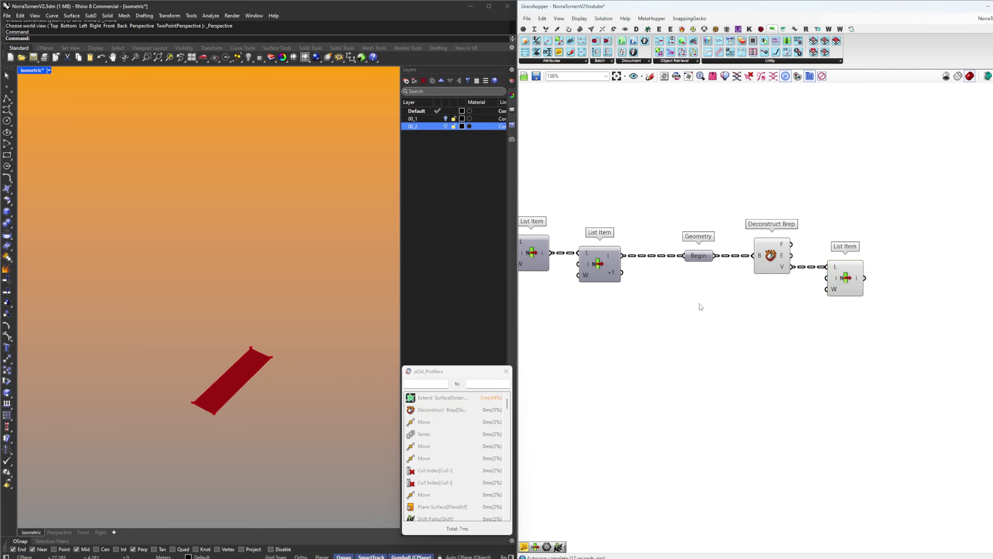
# Look at the Norra Tornen envelope and volume drawing on ArchDaily and return to Grasshopper
pyautogui.hotkey('alt', 'Tab')
pyautogui.hotkey('alt', 'Tab')
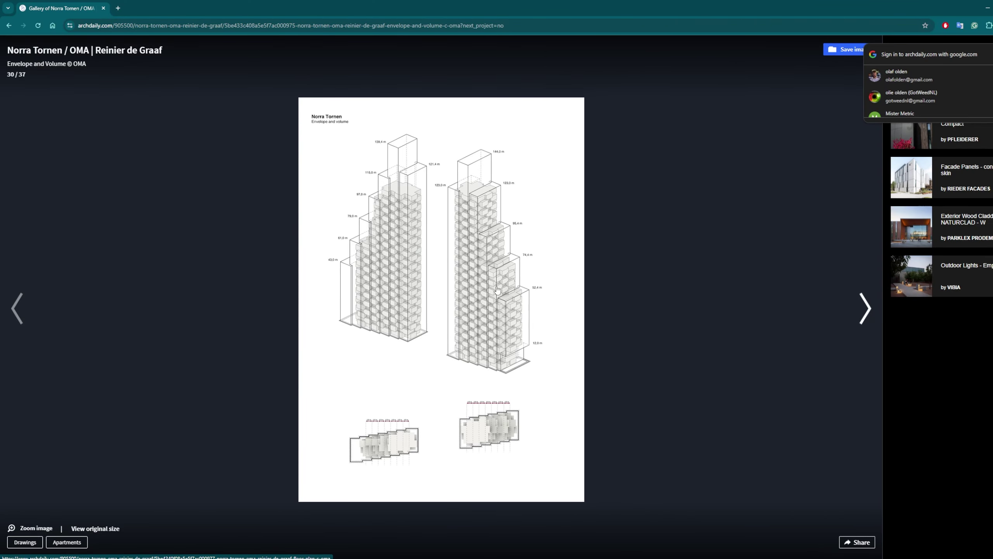
pyautogui.hotkey('alt', 'Tab')
# Preview the Extend Surface result briefly to inspect the floor surfaces, and hide it again
pyautogui.scroll(-5, 978, 215)
pyautogui.scroll(1, 713, 369)
pyautogui.click(691, 365)
pyautogui.rightClick(745, 362)
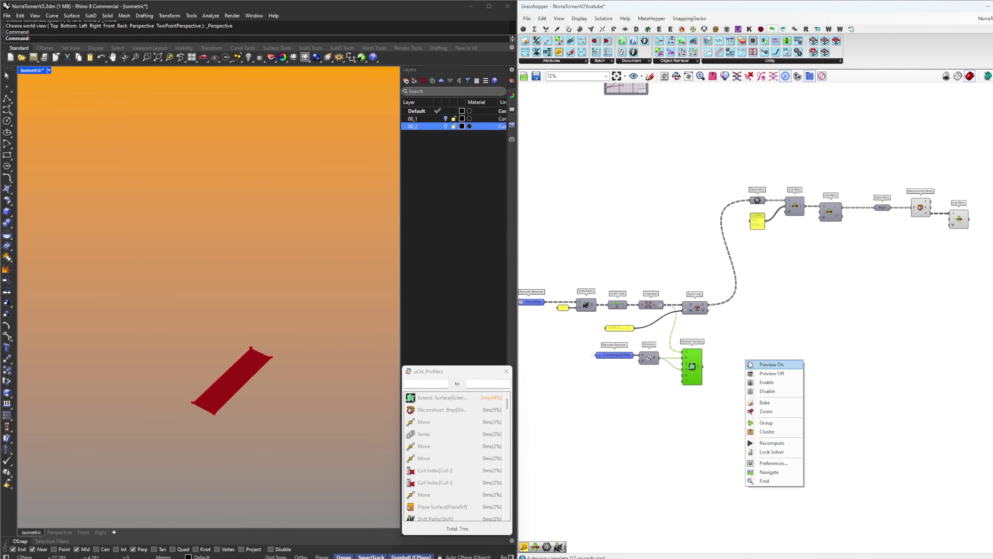
pyautogui.click(753, 366)
pyautogui.rightClick(786, 372)
pyautogui.click(809, 385)
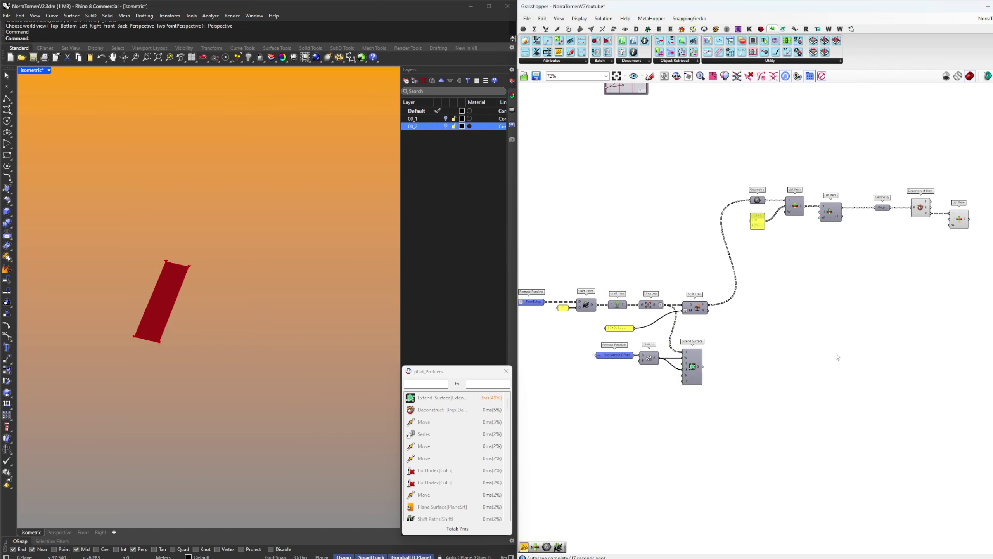
# Add +1, +2 and +3 outputs to the List Item that receives the vertices
pyautogui.scroll(6, 782, 313)
pyautogui.click(763, 289)
pyautogui.click(761, 293)
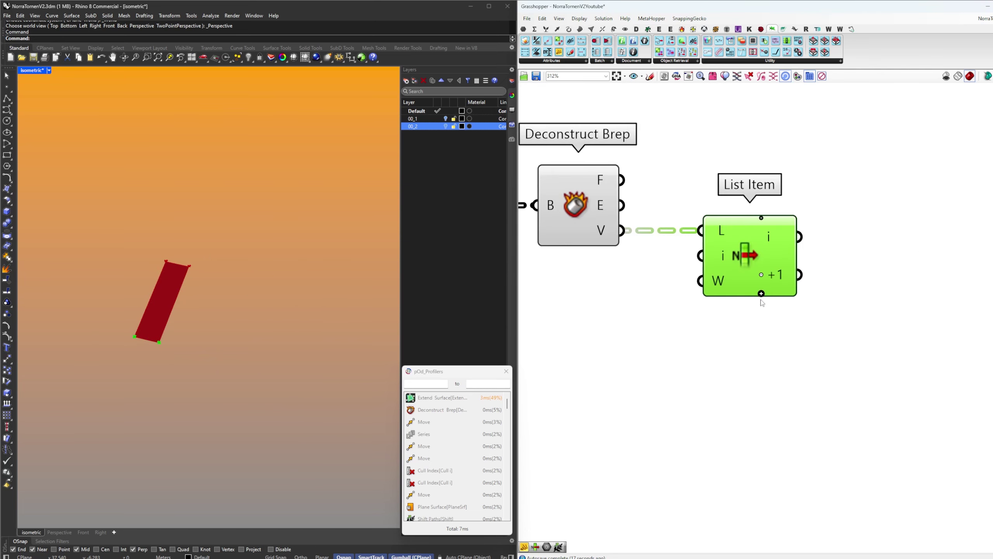
pyautogui.click(761, 294)
pyautogui.click(761, 294)
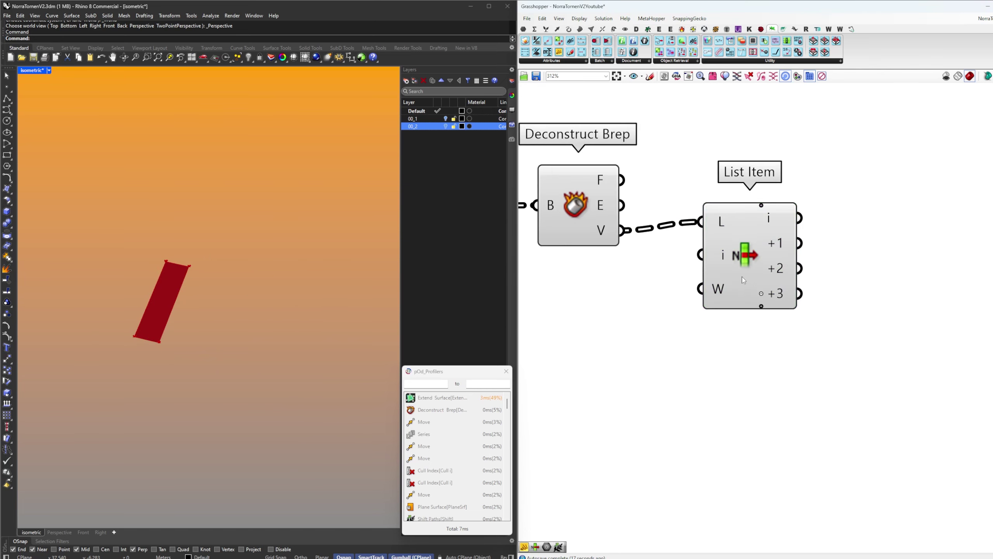
pyautogui.moveTo(743, 280); pyautogui.dragTo(741, 289)
# Add a Point parameter fed by the vertex List Item's +3 output
pyautogui.moveTo(836, 326); pyautogui.dragTo(794, 324, button='right')
pyautogui.doubleClick(845, 309)
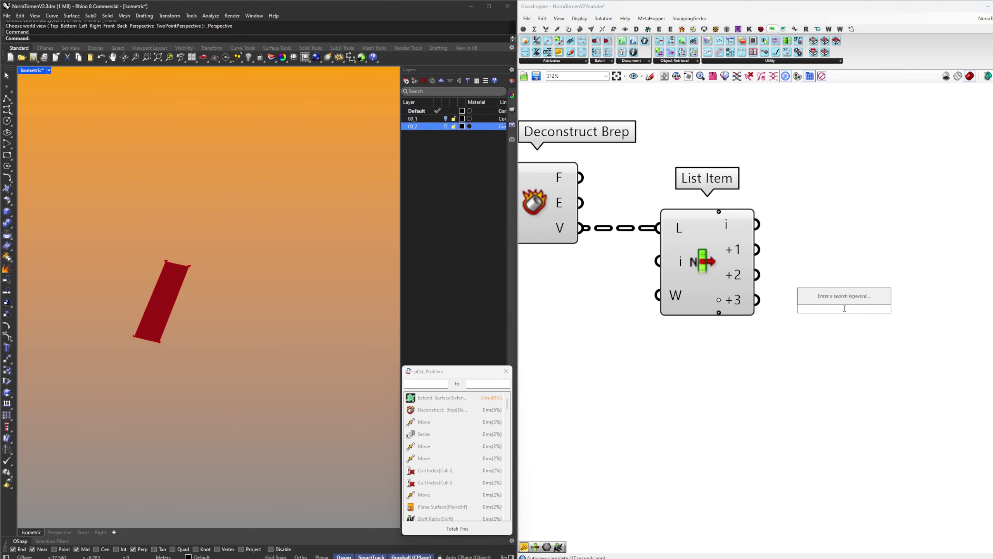
pyautogui.write('point')
pyautogui.press('Return')
pyautogui.moveTo(756, 299); pyautogui.dragTo(823, 300)
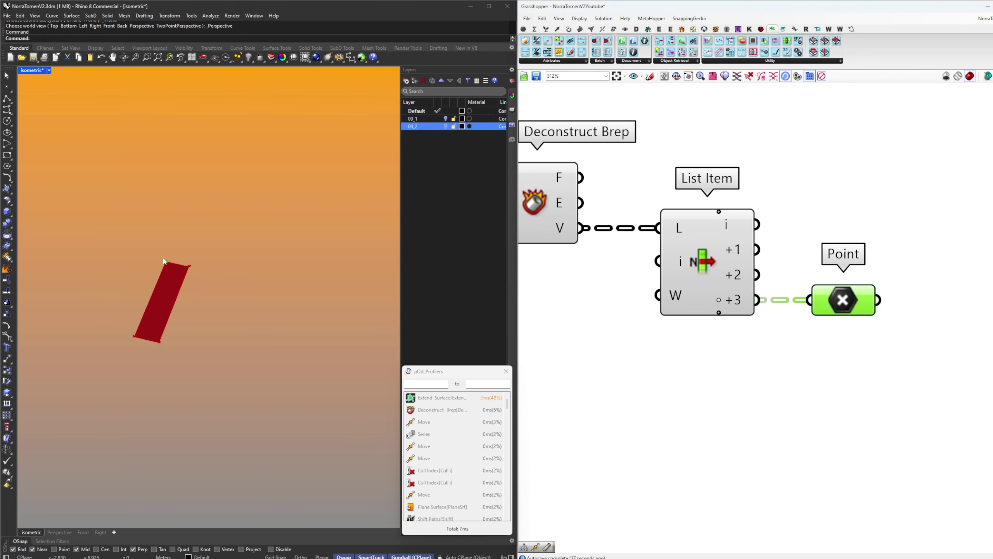
# Add a Plane Surface with the Point parameter as its P input, and show the 00_2 layer in Rhino
pyautogui.moveTo(906, 323); pyautogui.dragTo(840, 324, button='right')
pyautogui.click(807, 313)
pyautogui.doubleClick(841, 323)
pyautogui.write('ps')
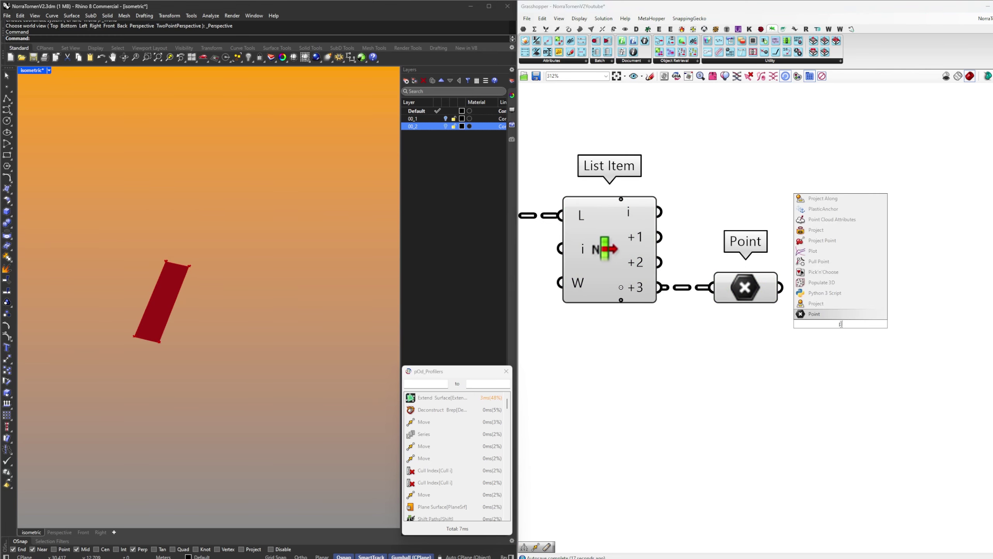
pyautogui.click(824, 304)
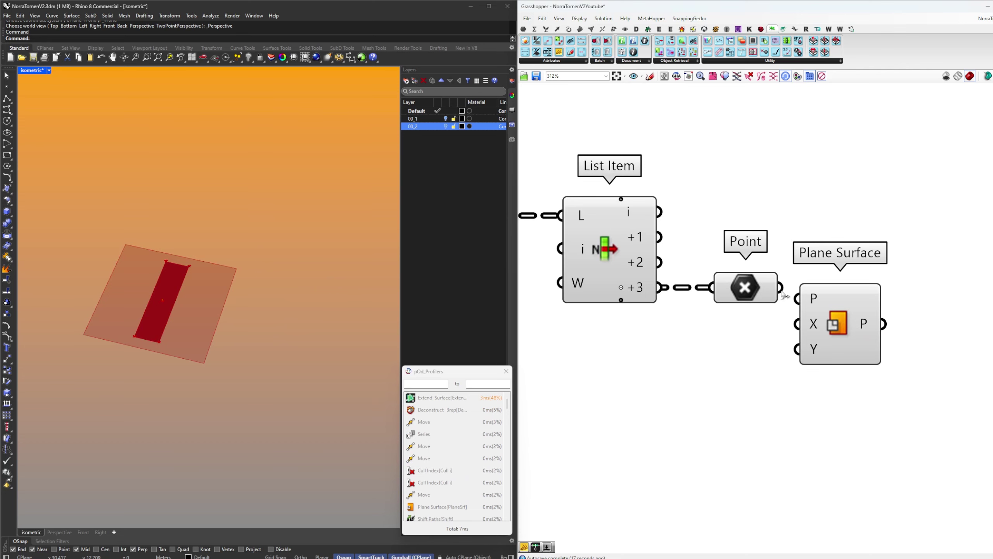
pyautogui.moveTo(780, 291); pyautogui.dragTo(795, 297)
pyautogui.moveTo(829, 285); pyautogui.dragTo(846, 265)
pyautogui.click(847, 265)
pyautogui.click(445, 126)
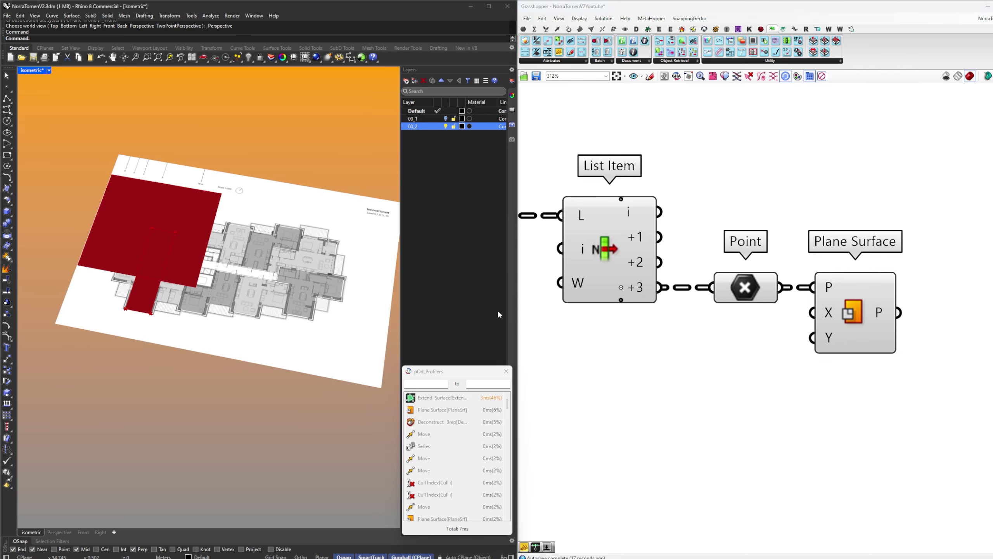
# Add a panel containing 2.5 and connect it to Plane Surface's X input
pyautogui.moveTo(731, 342); pyautogui.dragTo(800, 345, button='right')
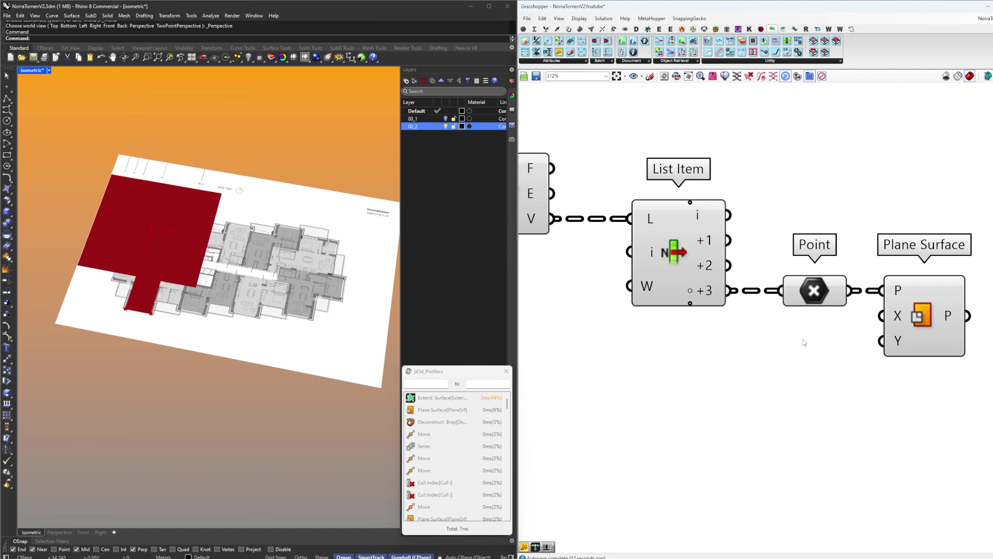
pyautogui.moveTo(804, 342); pyautogui.dragTo(712, 323, button='right')
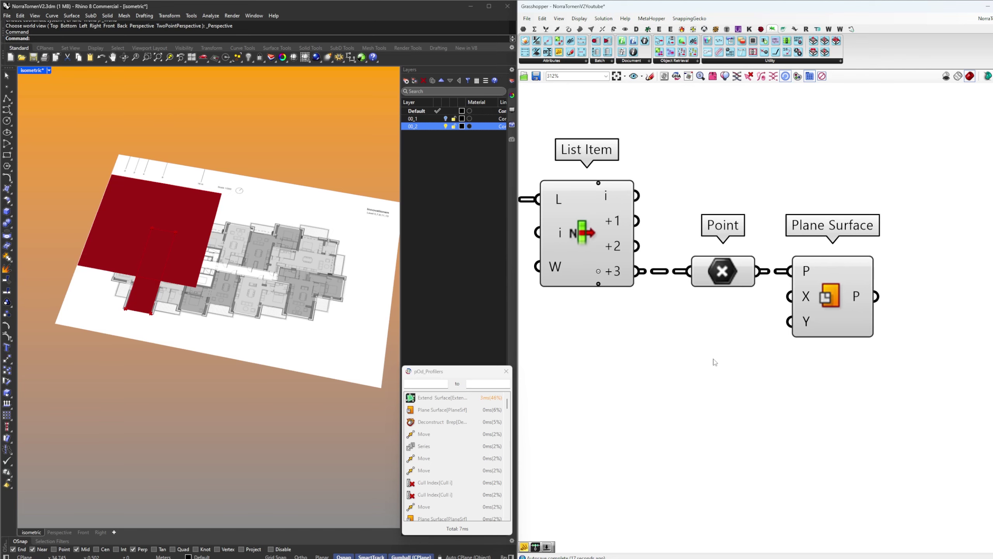
pyautogui.moveTo(651, 353); pyautogui.dragTo(721, 351, button='right')
pyautogui.doubleClick(685, 341)
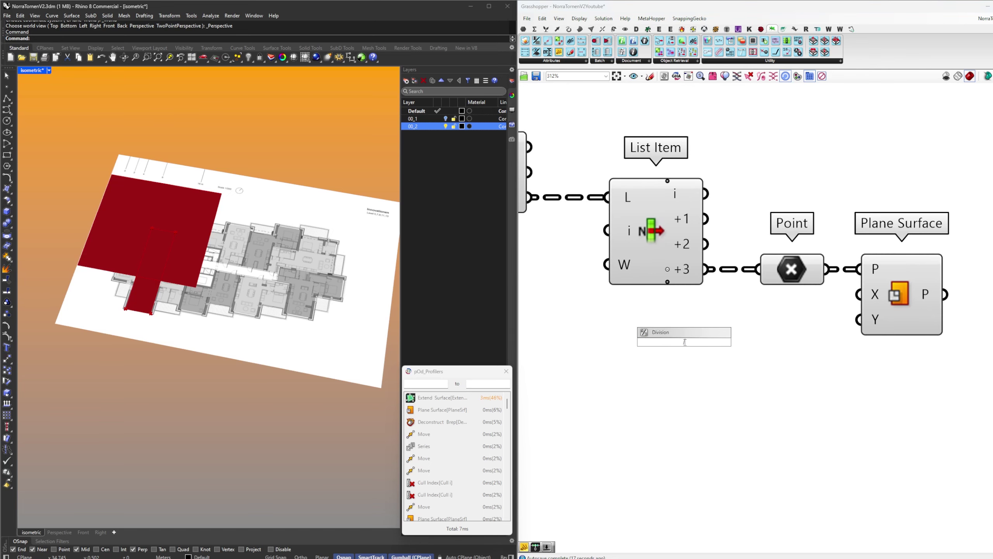
pyautogui.write('//2.5')
pyautogui.press('Return')
pyautogui.scroll(-2, 688, 339)
pyautogui.moveTo(705, 339); pyautogui.dragTo(804, 314)
pyautogui.moveTo(724, 366); pyautogui.dragTo(761, 353, button='right')
pyautogui.moveTo(717, 333); pyautogui.dragTo(714, 328)
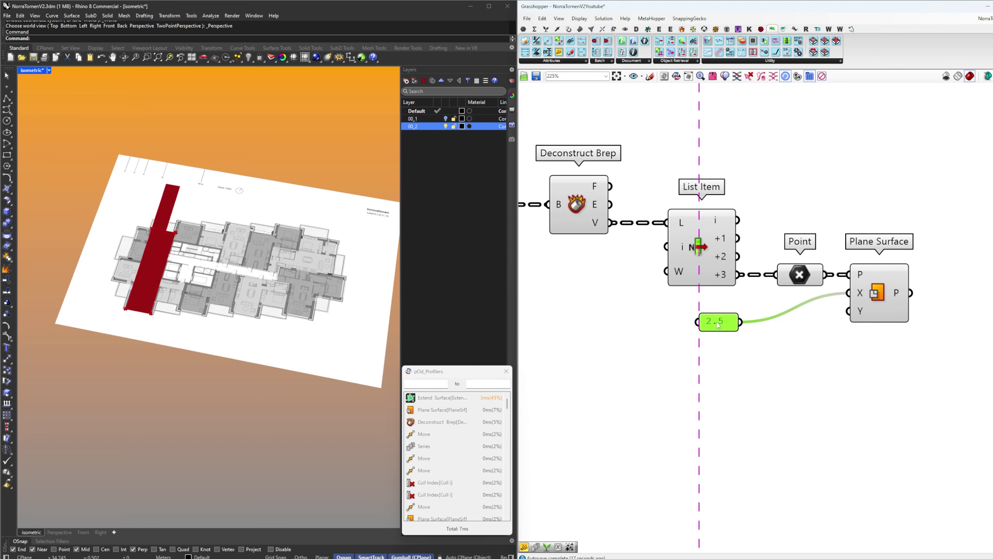
# Add a panel containing 6.6 below the 2.5 panel and connect it to Plane Surface's Y input
pyautogui.doubleClick(728, 349)
pyautogui.write('//6.')
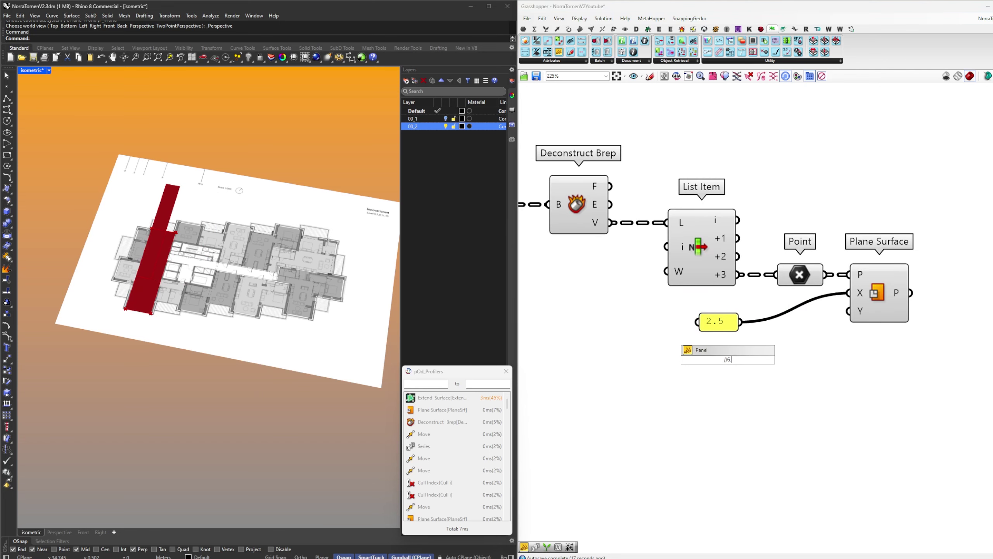
pyautogui.write('6')
pyautogui.press('Return')
pyautogui.moveTo(748, 358); pyautogui.dragTo(870, 315)
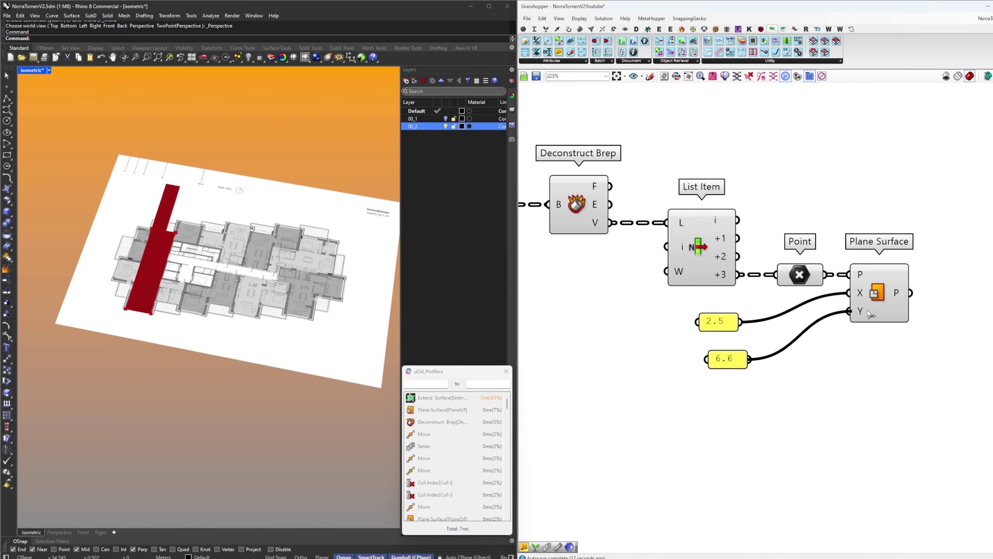
pyautogui.moveTo(727, 363); pyautogui.dragTo(714, 344)
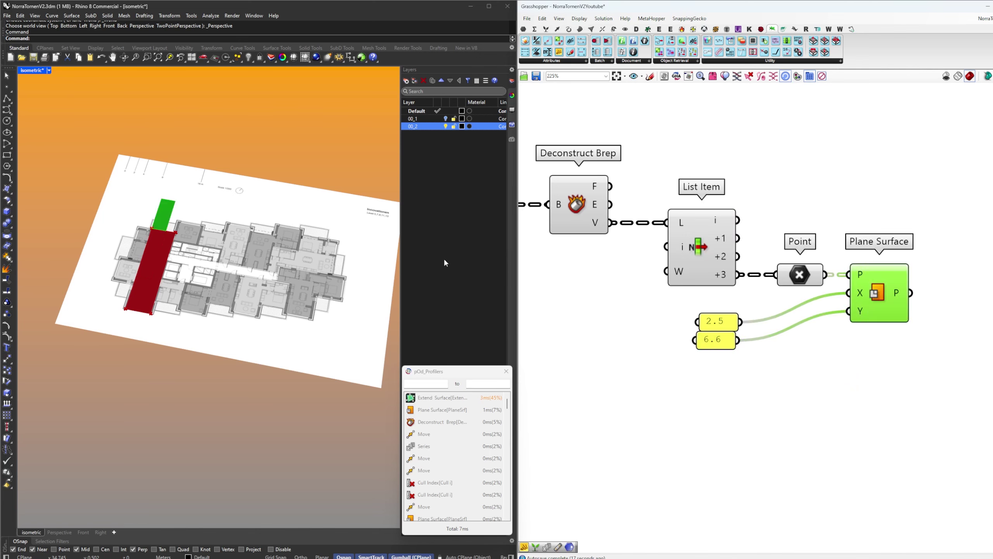
# Insert a Negative component between each of the 2.5 and 6.6 panels and Plane Surface's X and Y inputs
pyautogui.doubleClick(788, 365)
pyautogui.write('neg')
pyautogui.click(791, 356)
pyautogui.moveTo(738, 340); pyautogui.dragTo(759, 364)
pyautogui.moveTo(791, 364); pyautogui.dragTo(851, 312)
pyautogui.keyDown('alt'); pyautogui.moveTo(799, 340); pyautogui.dragTo(740, 322); pyautogui.keyUp('alt')
pyautogui.moveTo(790, 319); pyautogui.dragTo(790, 324)
pyautogui.moveTo(854, 302); pyautogui.dragTo(849, 292)
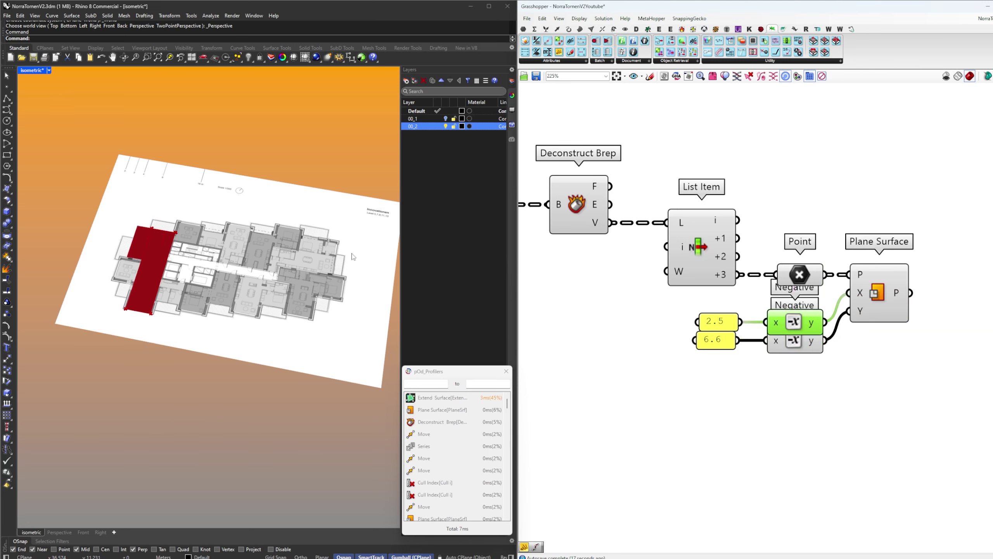
# Inspect the List Item vertices and the Plane Surface against the floor plan, toggling the surface's preview
pyautogui.scroll(4, 141, 255)
pyautogui.click(700, 252)
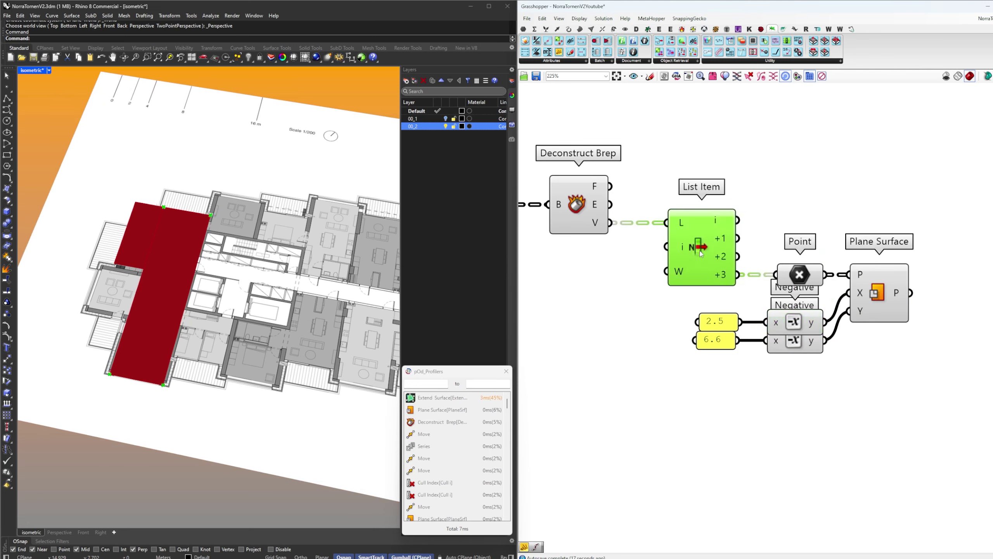
pyautogui.click(885, 292)
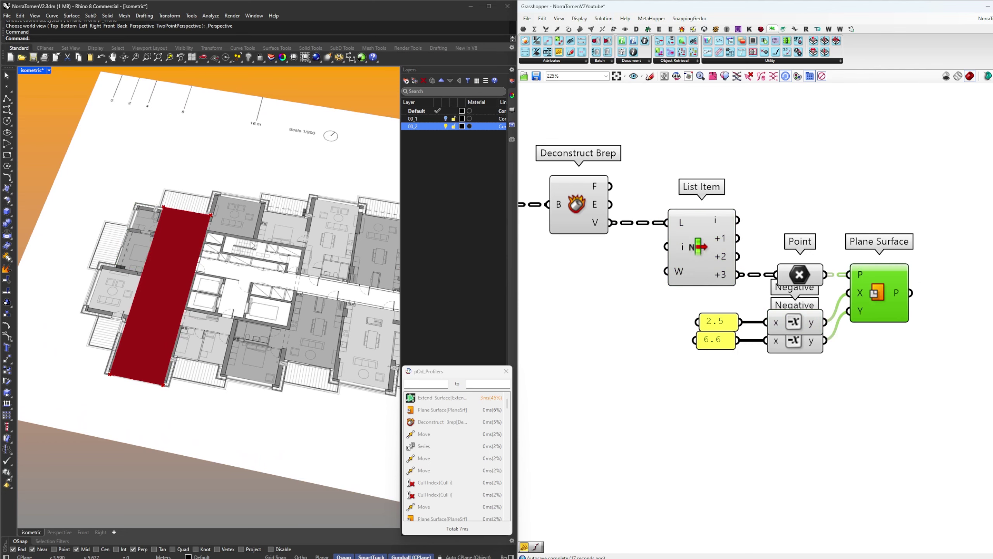
pyautogui.rightClick(893, 276)
pyautogui.click(911, 293)
# Space out the Plane Surface from its inputs and align the two panels and Negative components below the Point parameter
pyautogui.moveTo(927, 274); pyautogui.dragTo(796, 291, button='right')
pyautogui.click(796, 303)
pyautogui.moveTo(749, 308); pyautogui.dragTo(794, 309)
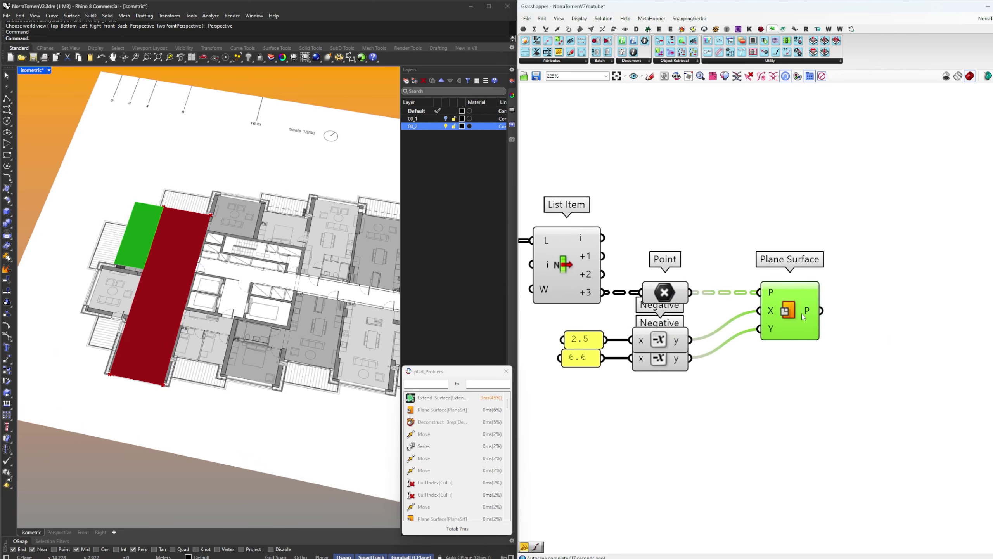
pyautogui.click(743, 364)
pyautogui.scroll(-2, 736, 375)
pyautogui.moveTo(734, 382); pyautogui.dragTo(616, 336)
pyautogui.moveTo(679, 358); pyautogui.dragTo(679, 366)
pyautogui.click(751, 368)
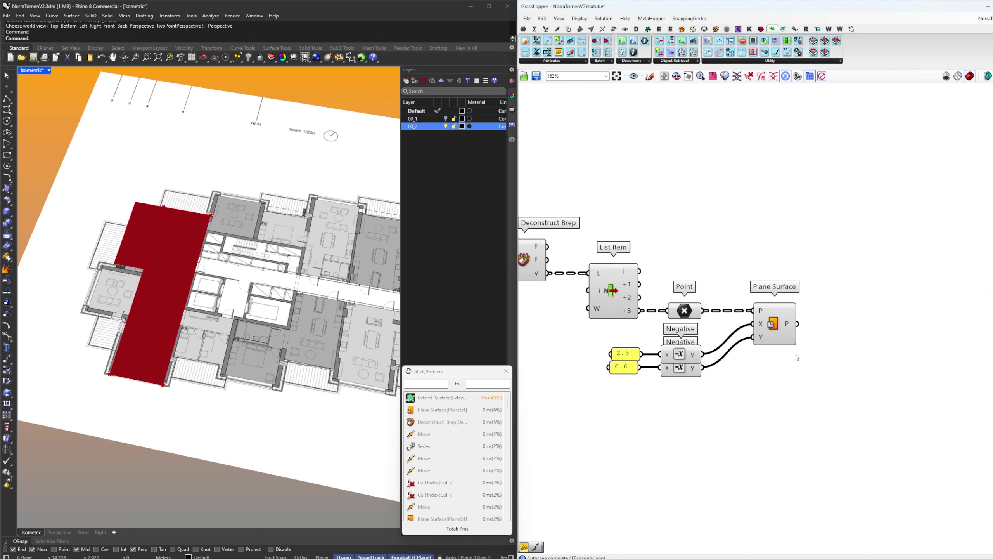
pyautogui.scroll(-1, 766, 369)
pyautogui.moveTo(800, 353); pyautogui.dragTo(787, 317, button='right')
pyautogui.click(741, 339)
pyautogui.click(810, 310)
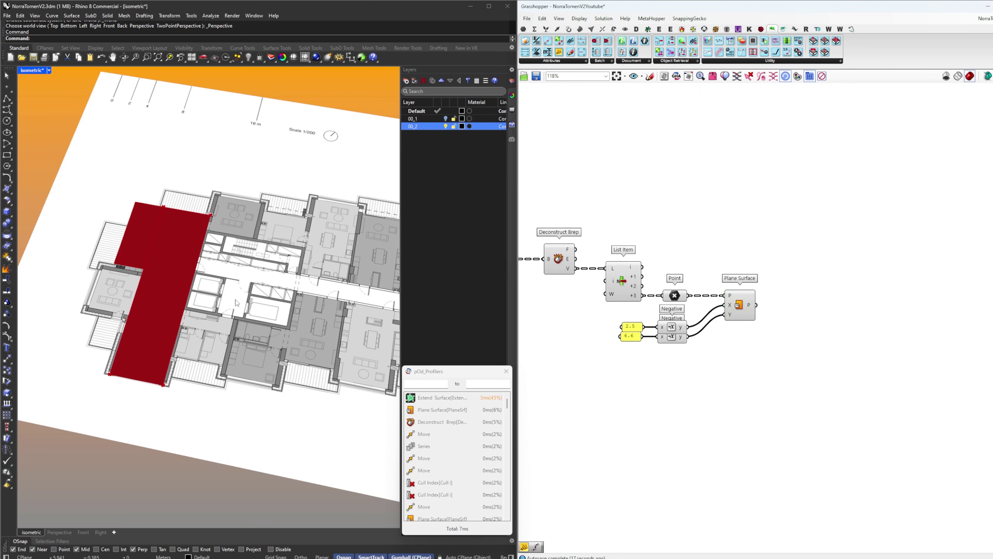
pyautogui.scroll(1, 61, 281)
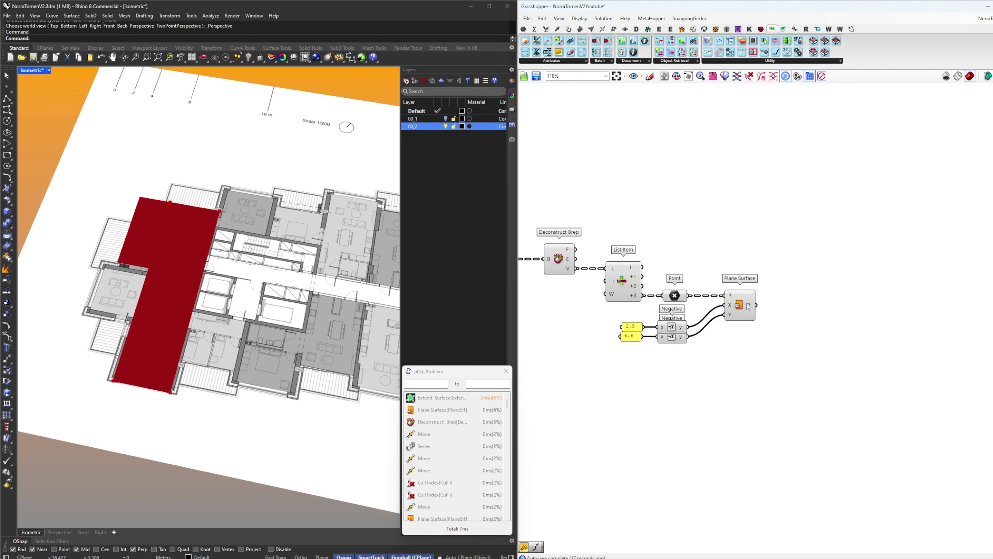
# Add a Deconstruct Brep component after the Plane Surface and feed it the surface output
pyautogui.moveTo(747, 306)
pyautogui.mouseDown()
pyautogui.moveTo(748, 329)
pyautogui.moveTo(748, 311)
pyautogui.mouseUp()
pyautogui.click(818, 344)
pyautogui.doubleClick(816, 342)
pyautogui.write('d')
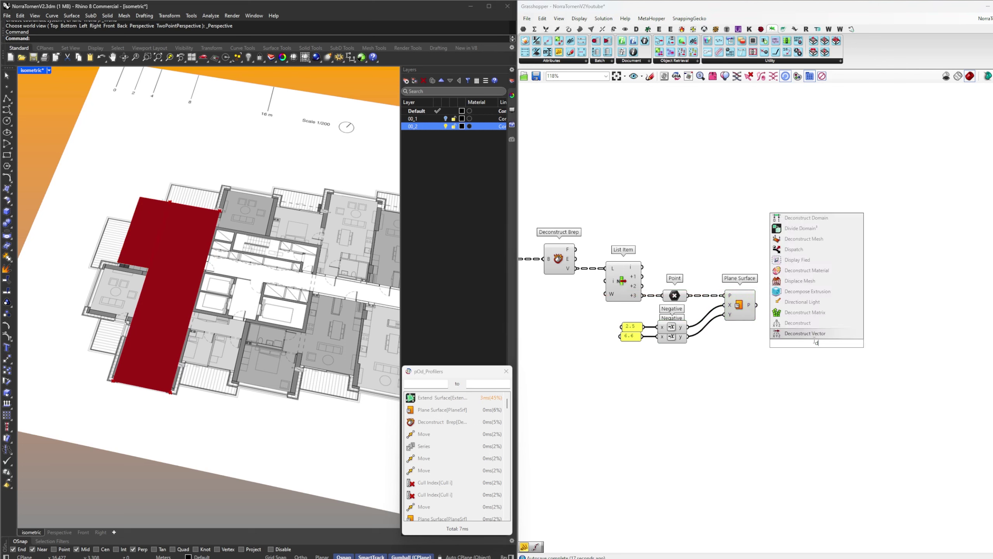
pyautogui.write('eb')
pyautogui.press('Return')
pyautogui.moveTo(800, 347); pyautogui.dragTo(772, 332)
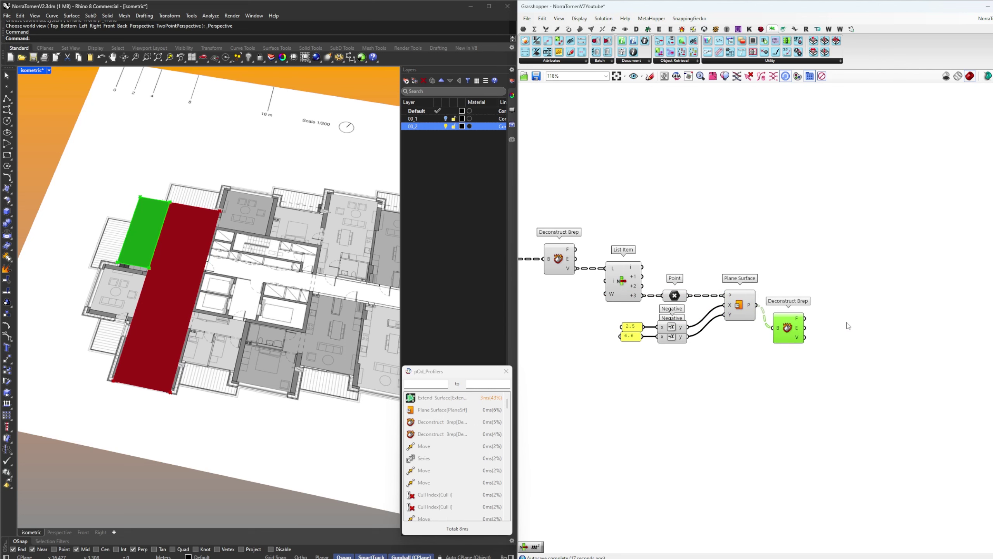
# Add a List Item component and connect the new Deconstruct Brep's V output to its L input
pyautogui.doubleClick(841, 320)
pyautogui.write('li')
pyautogui.click(839, 313)
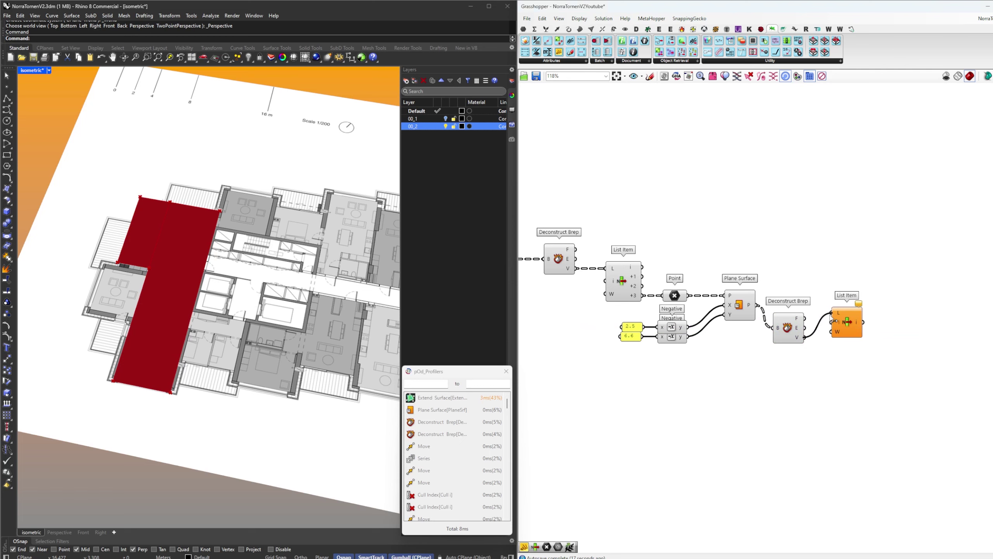
pyautogui.moveTo(834, 320); pyautogui.dragTo(836, 321)
pyautogui.moveTo(849, 325); pyautogui.dragTo(842, 350)
pyautogui.moveTo(882, 346); pyautogui.dragTo(845, 337, button='right')
pyautogui.click(854, 341)
# Add a panel containing 3.8 below the new List Item and connect it to a Negative component
pyautogui.moveTo(806, 381); pyautogui.dragTo(797, 376, button='right')
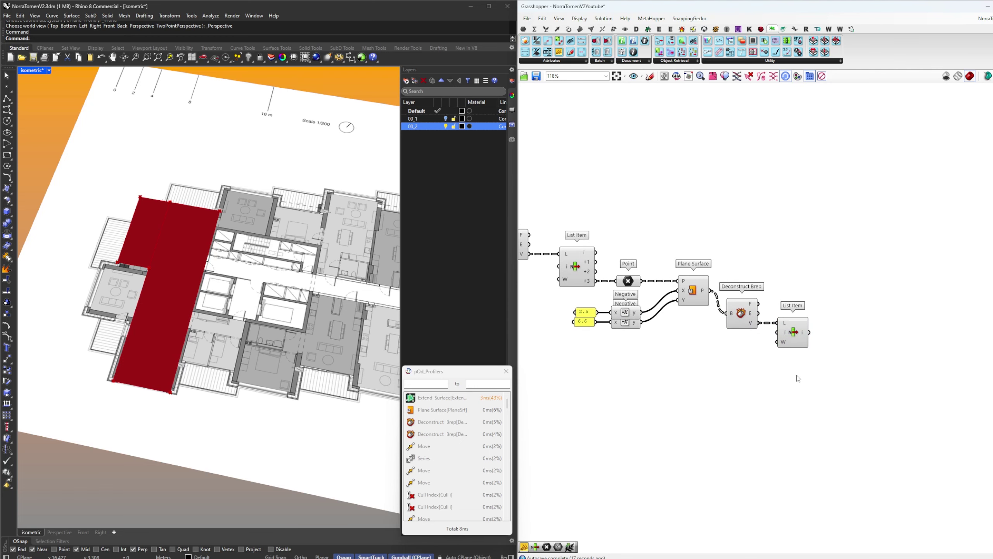
pyautogui.scroll(3, 798, 378)
pyautogui.doubleClick(797, 375)
pyautogui.write('3.8')
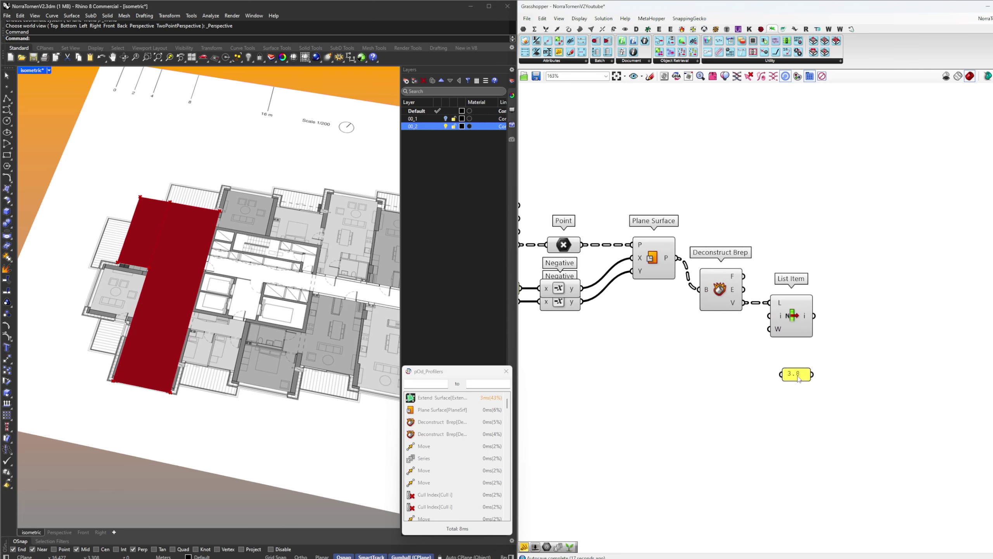
pyautogui.press('Return')
pyautogui.doubleClick(823, 372)
pyautogui.write('negative')
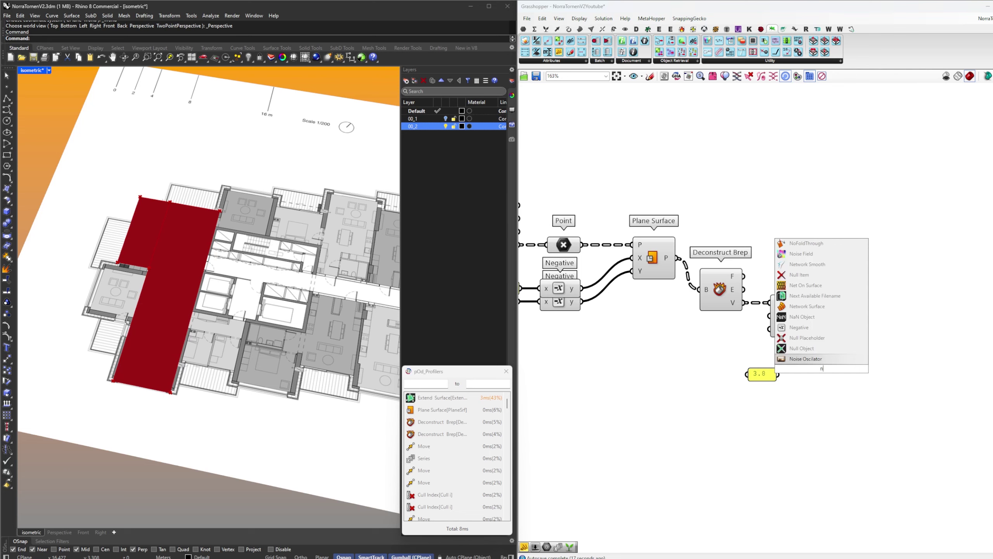
pyautogui.press('Return')
pyautogui.moveTo(783, 375); pyautogui.dragTo(806, 368)
# Add a panel containing 5.5 below the 3.8 panel and connect it to its own Negative component
pyautogui.doubleClick(811, 409)
pyautogui.write('//5.5')
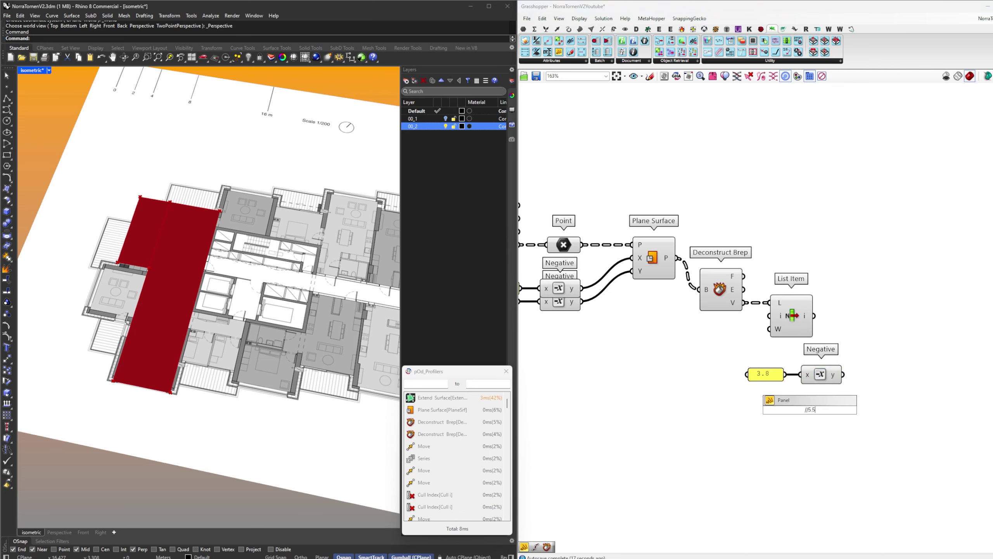
pyautogui.press('Return')
pyautogui.moveTo(809, 409)
pyautogui.mouseDown()
pyautogui.moveTo(768, 398)
pyautogui.moveTo(809, 409)
pyautogui.mouseUp()
pyautogui.moveTo(861, 407); pyautogui.dragTo(874, 396, button='right')
pyautogui.doubleClick(932, 368)
pyautogui.write('ps')
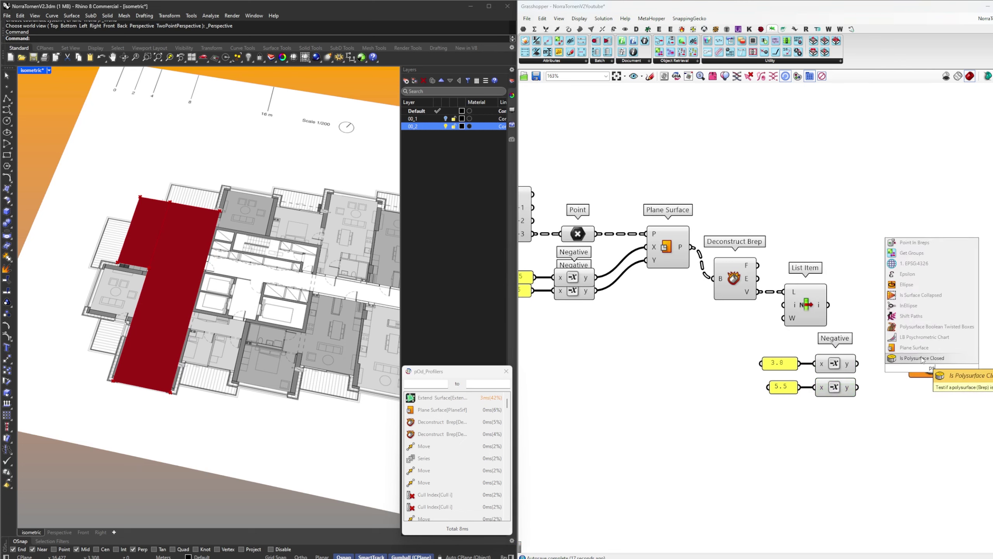
pyautogui.moveTo(940, 398); pyautogui.dragTo(922, 367)
pyautogui.press('Delete')
# Add a second Plane Surface component and connect the new List Item's i output to its P input
pyautogui.doubleClick(920, 363)
pyautogui.write('ps')
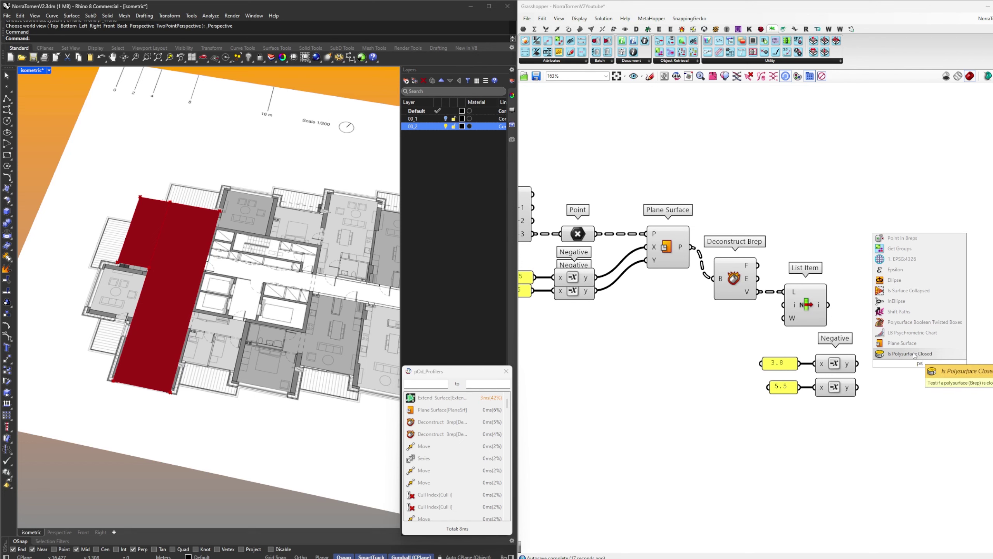
pyautogui.click(912, 343)
pyautogui.moveTo(828, 307); pyautogui.dragTo(898, 351)
pyautogui.moveTo(917, 365); pyautogui.dragTo(935, 364)
# Shift the 3.8 and 5.5 panels with their Negative components below the second Deconstruct Brep, keeping the List Item after it
pyautogui.moveTo(845, 420); pyautogui.dragTo(709, 332)
pyautogui.moveTo(840, 366); pyautogui.dragTo(738, 365)
pyautogui.click(732, 319)
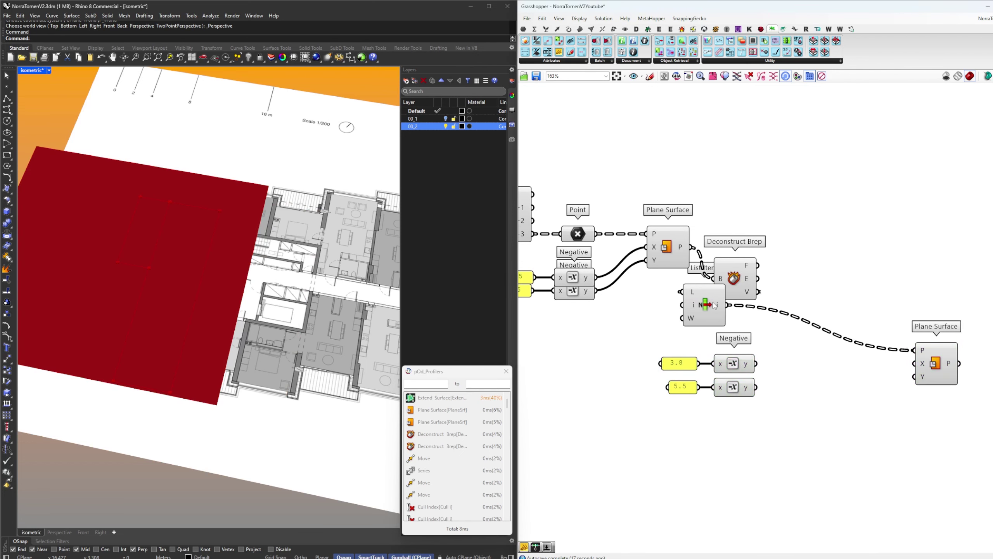
pyautogui.moveTo(712, 303); pyautogui.dragTo(807, 311)
# Add outputs +1 to +4 to the new List Item
pyautogui.scroll(5, 807, 313)
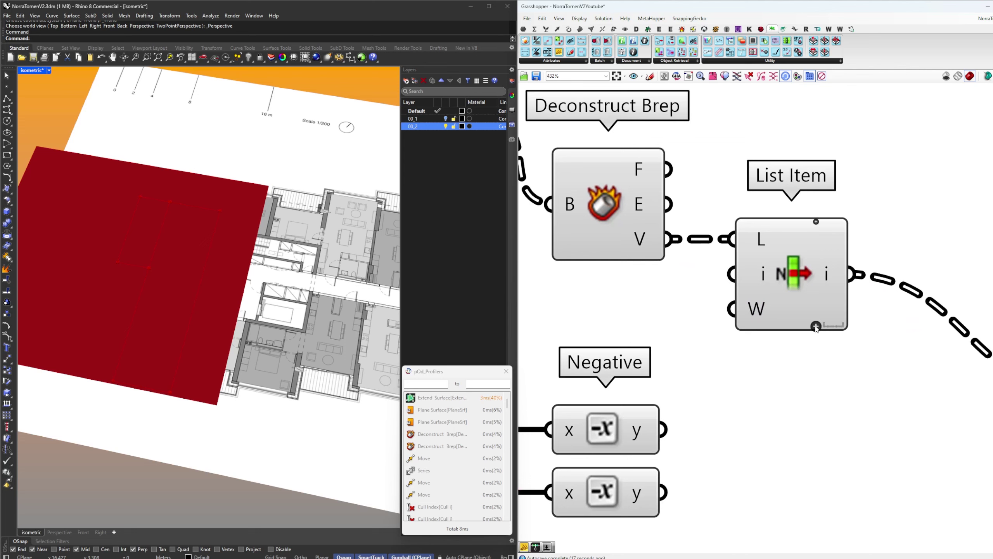
pyautogui.click(816, 328)
pyautogui.click(816, 332)
pyautogui.click(816, 337)
pyautogui.click(816, 344)
pyautogui.scroll(-3, 798, 294)
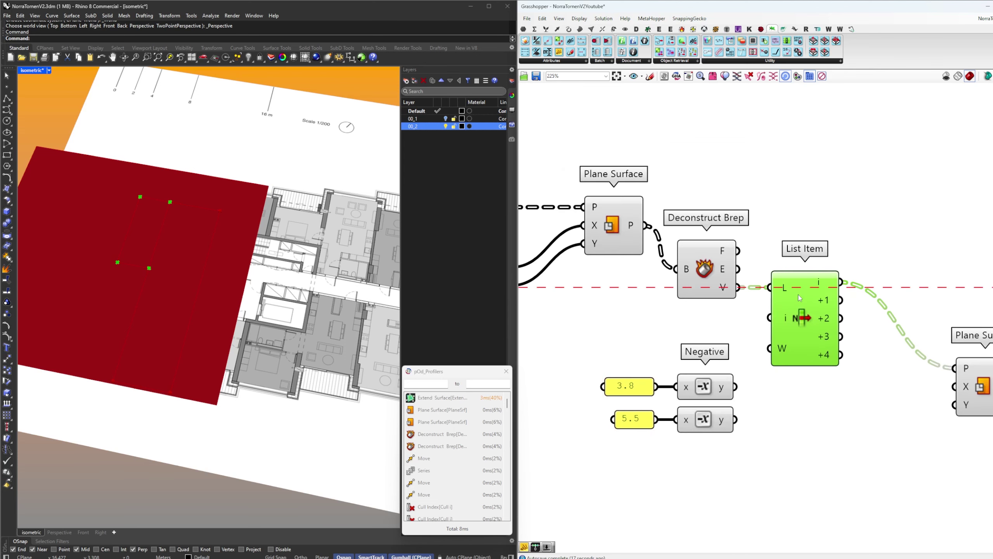
# Connect the 3.8 and 5.5 Negatives to the second Plane Surface's X and Y, and List Item's +1 output to P
pyautogui.moveTo(706, 372); pyautogui.dragTo(939, 371)
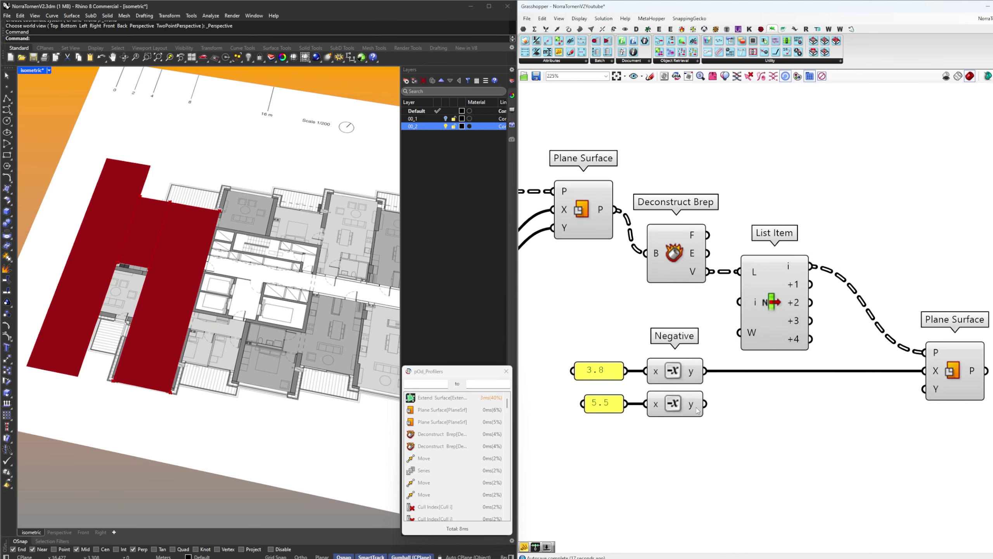
pyautogui.moveTo(706, 404); pyautogui.dragTo(938, 387)
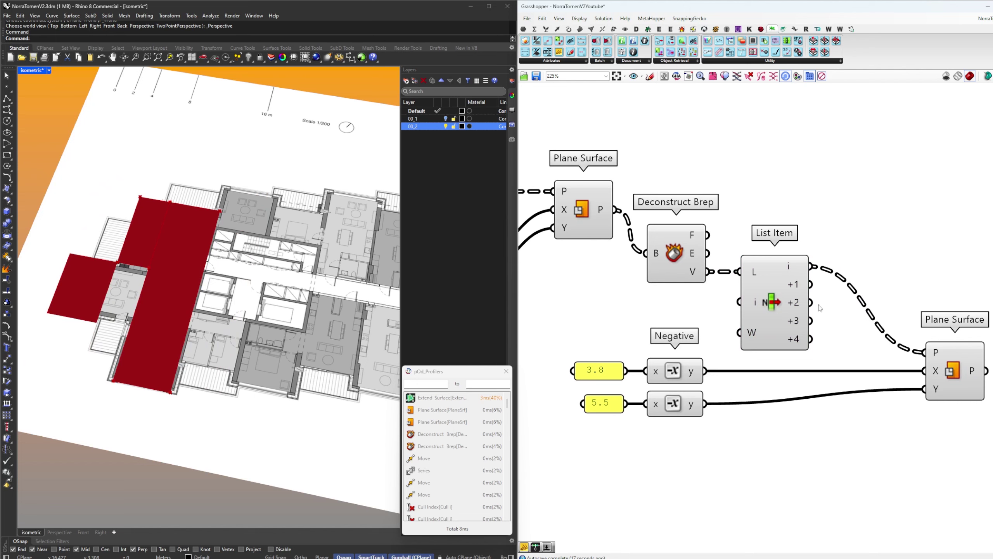
pyautogui.moveTo(812, 284); pyautogui.dragTo(925, 353)
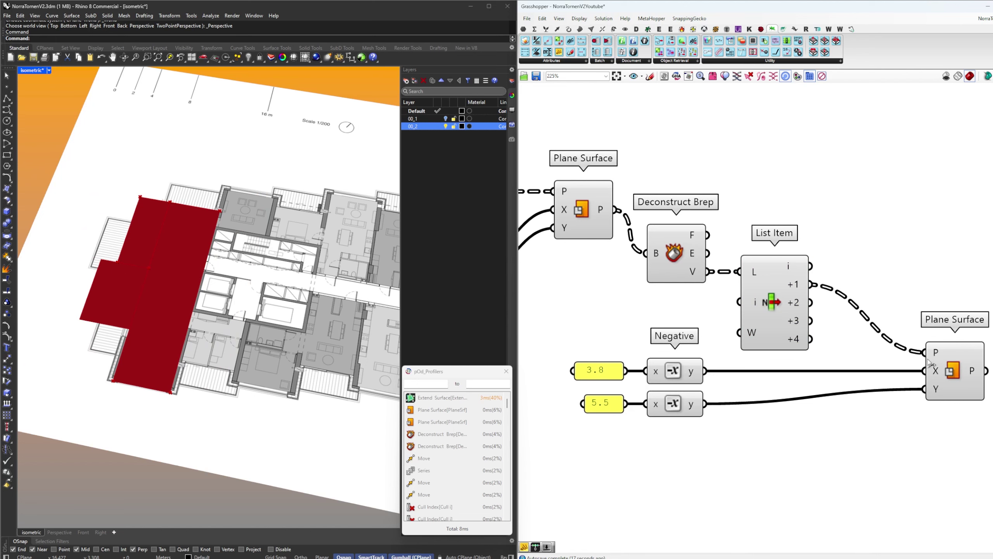
# Remove the +4 output from the new List Item and highlight the second Plane Surface against the floor plan
pyautogui.scroll(4, 788, 335)
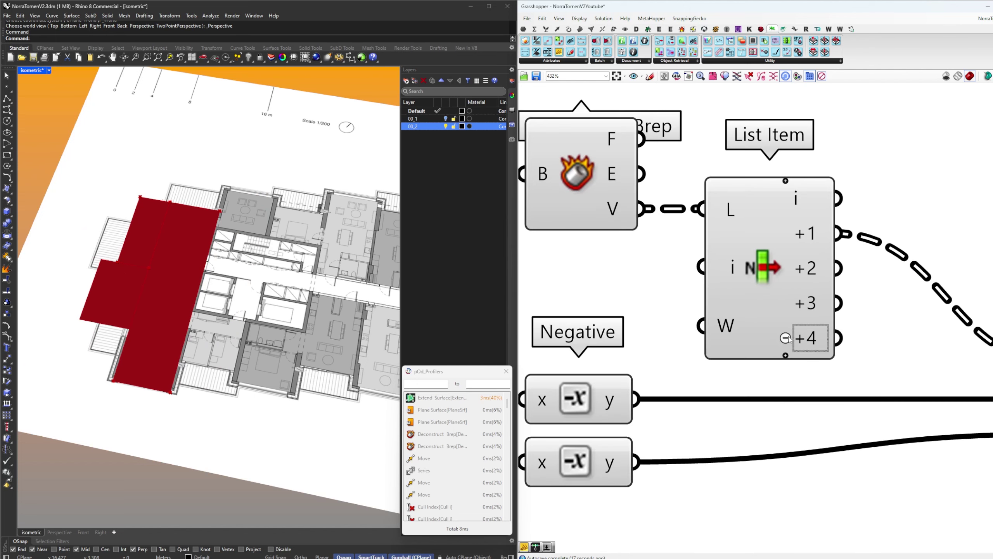
pyautogui.click(787, 337)
pyautogui.moveTo(758, 297); pyautogui.dragTo(757, 285)
pyautogui.scroll(-5, 849, 322)
pyautogui.moveTo(932, 355); pyautogui.dragTo(863, 360, button='right')
pyautogui.click(903, 367)
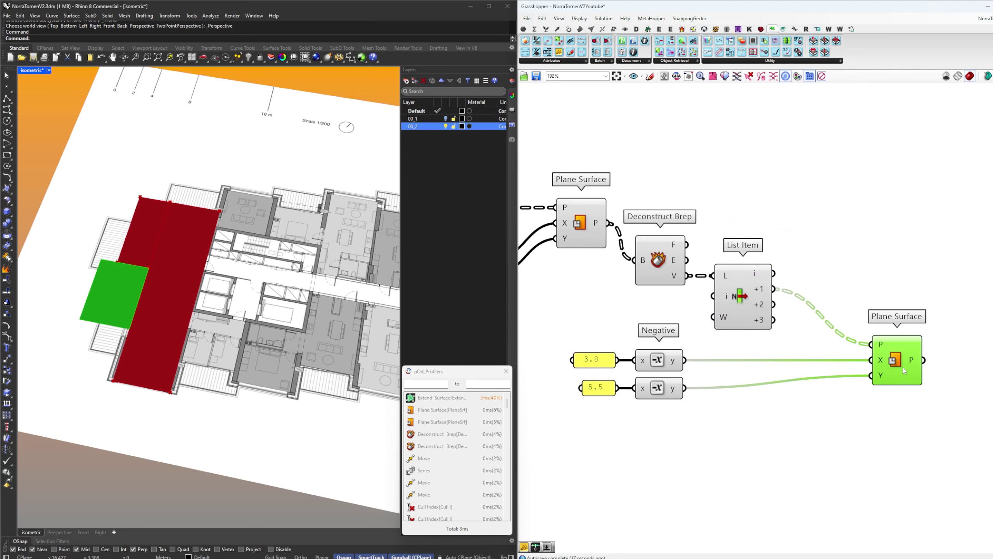
# Lower the second Plane Surface to line up with the Negative components
pyautogui.moveTo(886, 273); pyautogui.dragTo(854, 287, button='right')
pyautogui.click(854, 287)
pyautogui.moveTo(775, 310); pyautogui.dragTo(818, 301, button='right')
pyautogui.moveTo(898, 381); pyautogui.dragTo(898, 391)
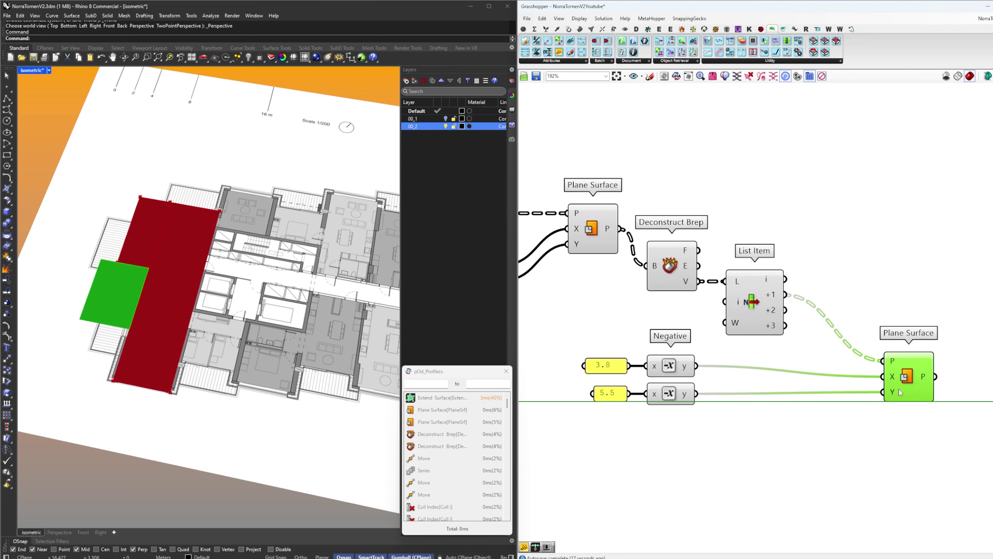
pyautogui.click(729, 414)
pyautogui.moveTo(729, 414); pyautogui.dragTo(820, 413, button='right')
# Align the 3.8 and 5.5 panels and Negatives below the List Item, with the second Plane Surface closer beside them
pyautogui.moveTo(820, 414); pyautogui.dragTo(645, 342)
pyautogui.moveTo(756, 360); pyautogui.dragTo(835, 359)
pyautogui.click(885, 344)
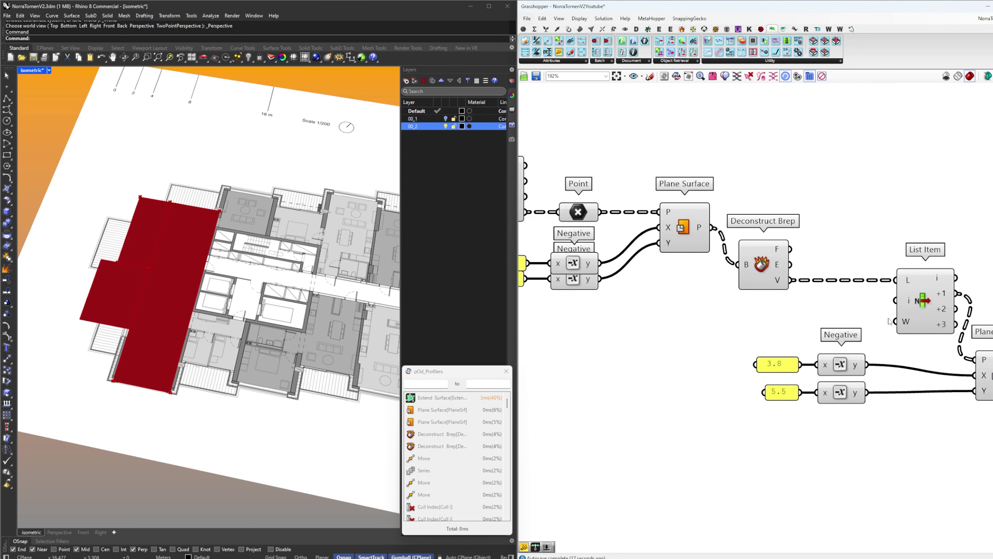
pyautogui.moveTo(923, 309); pyautogui.dragTo(844, 309)
pyautogui.click(911, 346)
pyautogui.moveTo(970, 382); pyautogui.dragTo(921, 384, button='right')
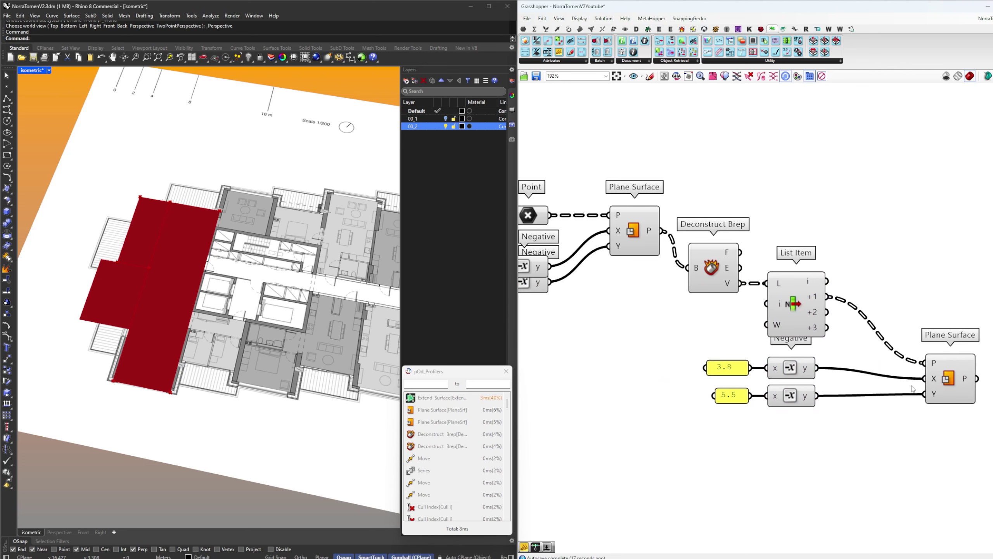
pyautogui.moveTo(940, 387); pyautogui.dragTo(925, 388)
pyautogui.click(943, 313)
# Add a Merge component and connect the first Plane Surface to D1 and the second to D2
pyautogui.moveTo(943, 312); pyautogui.dragTo(868, 334, button='right')
pyautogui.scroll(-2, 909, 332)
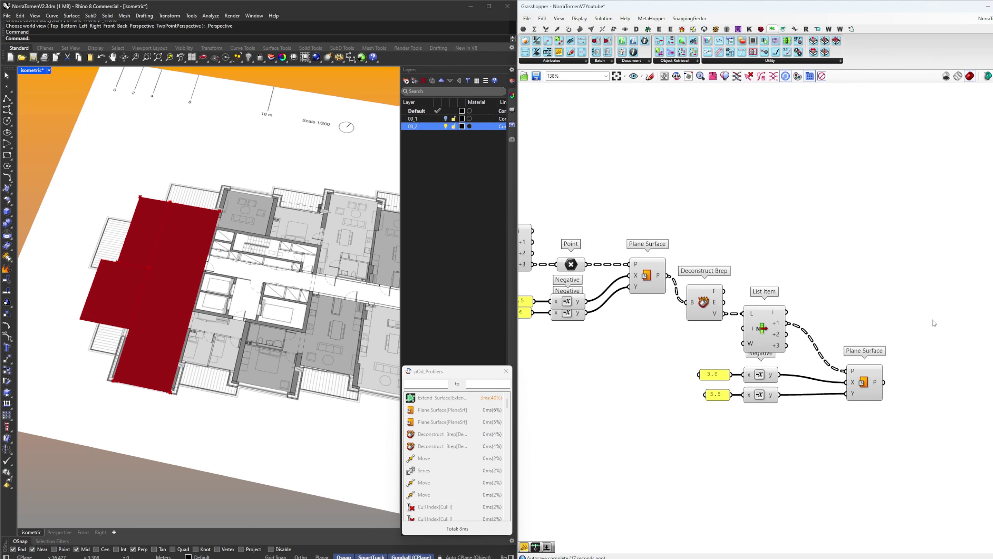
pyautogui.doubleClick(933, 320)
pyautogui.write('merge')
pyautogui.click(932, 312)
pyautogui.moveTo(666, 275); pyautogui.dragTo(912, 314)
pyautogui.moveTo(931, 320); pyautogui.dragTo(975, 283)
pyautogui.click(918, 343)
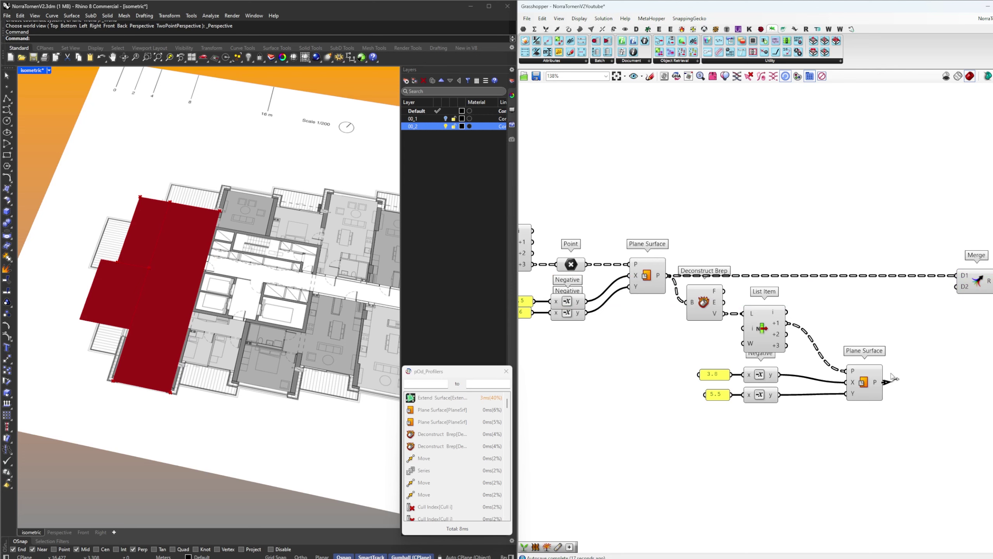
pyautogui.moveTo(884, 382); pyautogui.dragTo(954, 286)
pyautogui.click(903, 420)
# Turn off the preview of the vertex and plane surface components feeding the Merge
pyautogui.scroll(-2, 903, 420)
pyautogui.moveTo(903, 420); pyautogui.dragTo(930, 414, button='right')
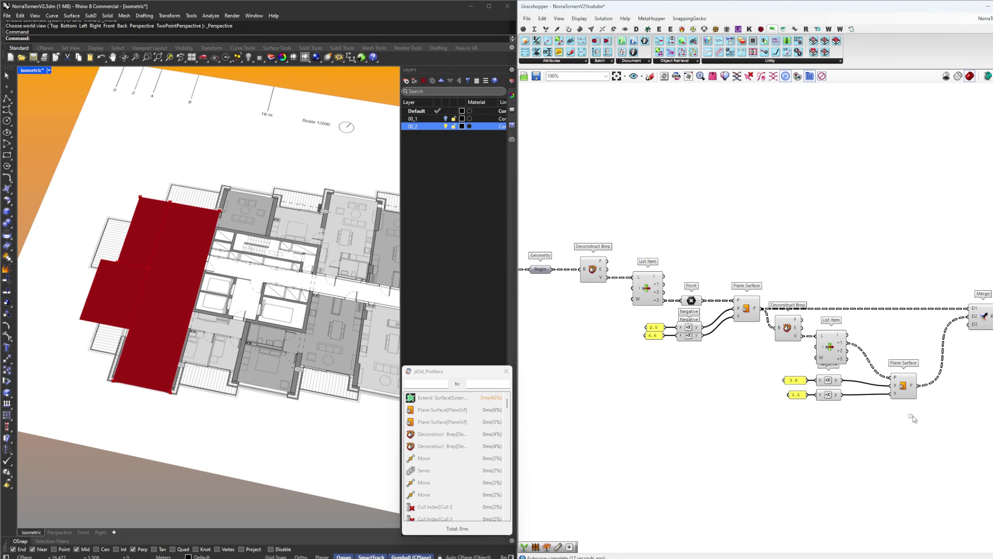
pyautogui.moveTo(925, 423); pyautogui.dragTo(583, 243)
pyautogui.hotkey('ctrl', 'q')
pyautogui.click(609, 235)
# Add a Region Union component fed by the Merge result, and save the definition
pyautogui.moveTo(992, 274); pyautogui.dragTo(797, 283, button='right')
pyautogui.scroll(2, 798, 284)
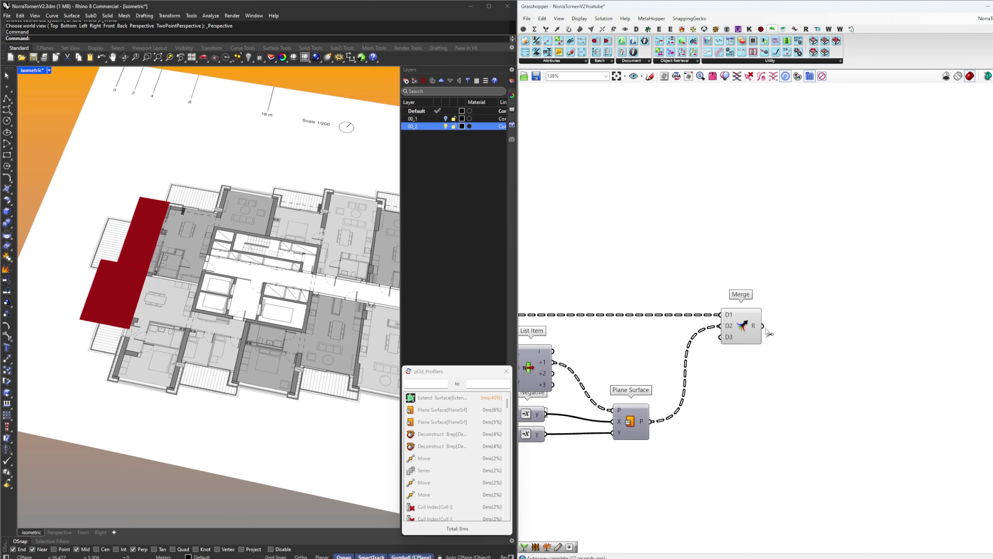
pyautogui.doubleClick(814, 329)
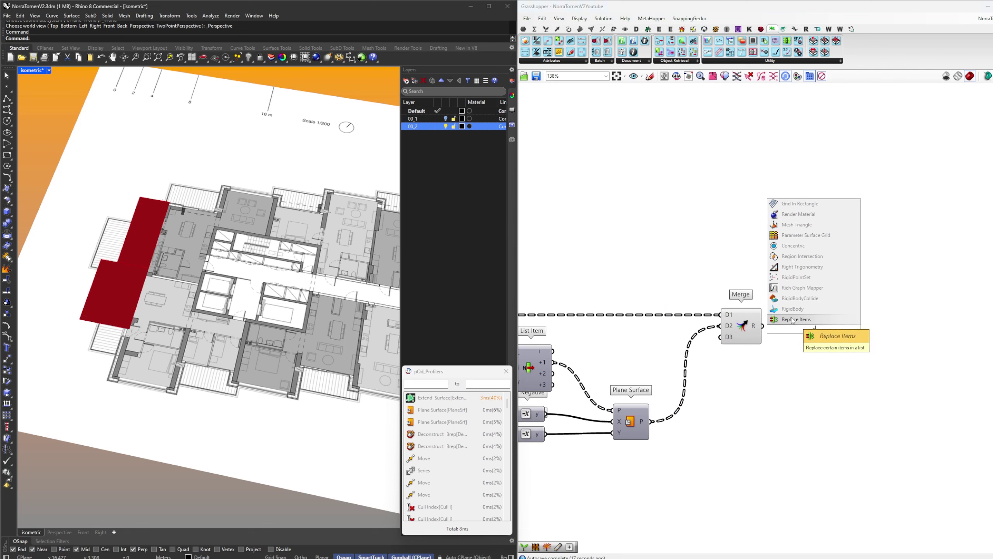
pyautogui.click(834, 347)
pyautogui.hotkey('ctrl', 's')
pyautogui.click(831, 344)
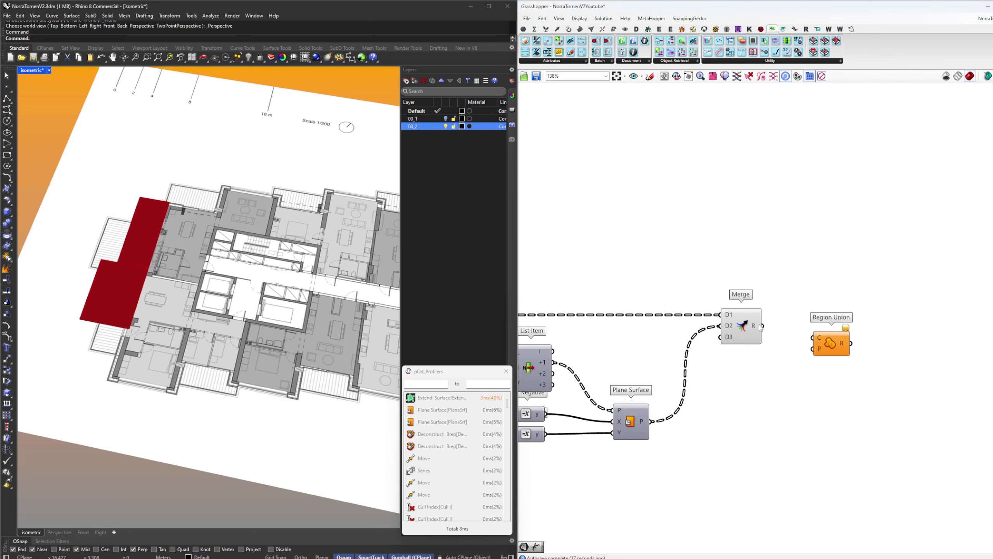
pyautogui.moveTo(829, 343); pyautogui.dragTo(813, 332)
pyautogui.click(851, 313)
pyautogui.moveTo(851, 312); pyautogui.dragTo(988, 316, button='right')
# Turn off the Merge component's preview and highlight the Region Union outlines
pyautogui.scroll(-4, 921, 355)
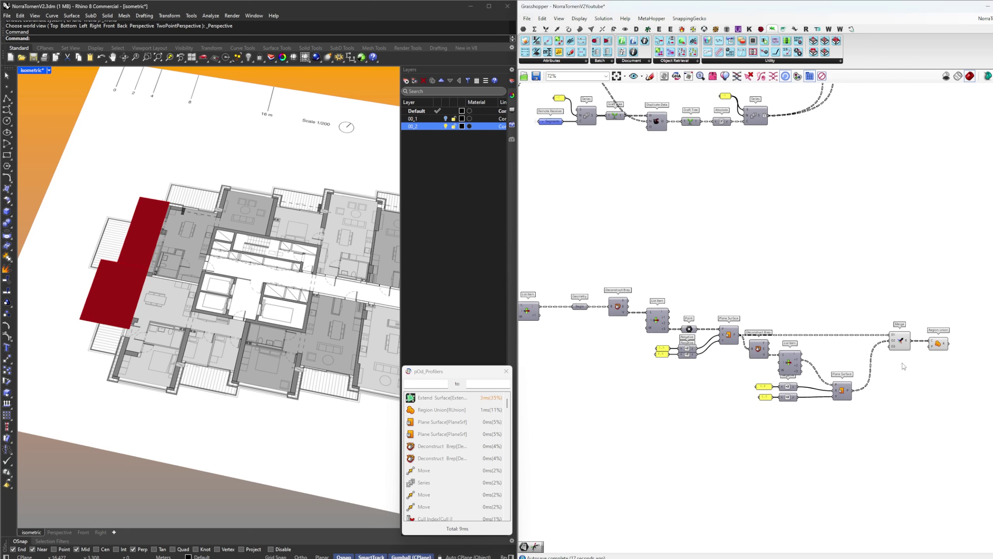
pyautogui.middleClick(855, 304)
pyautogui.moveTo(905, 359); pyautogui.dragTo(884, 348)
pyautogui.click(866, 324)
pyautogui.click(873, 315)
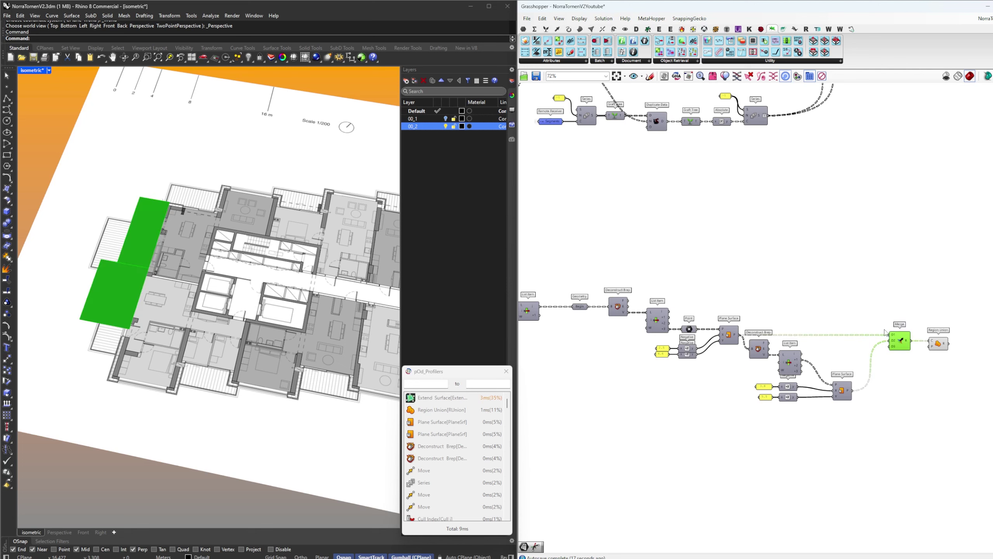
pyautogui.middleClick(873, 308)
pyautogui.click(881, 320)
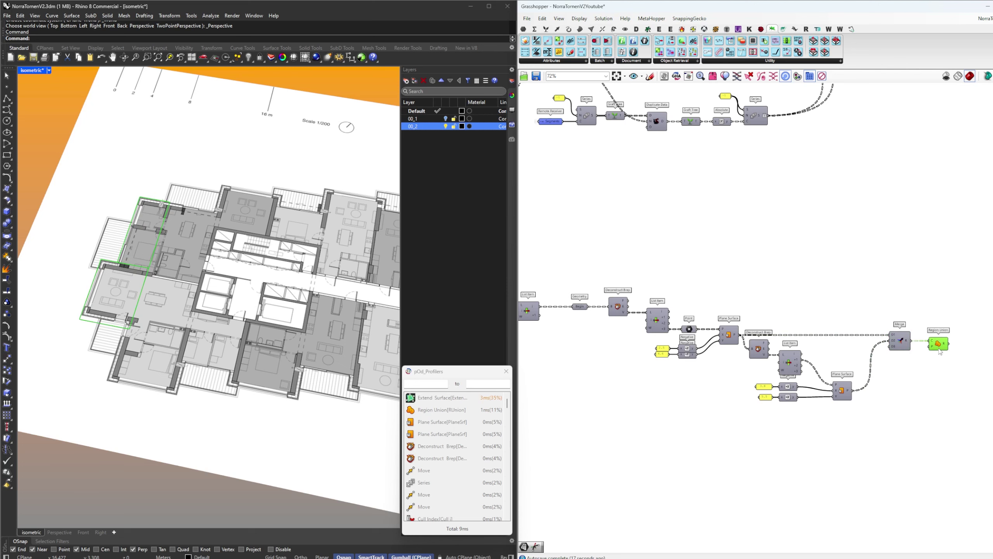
pyautogui.scroll(3, 899, 337)
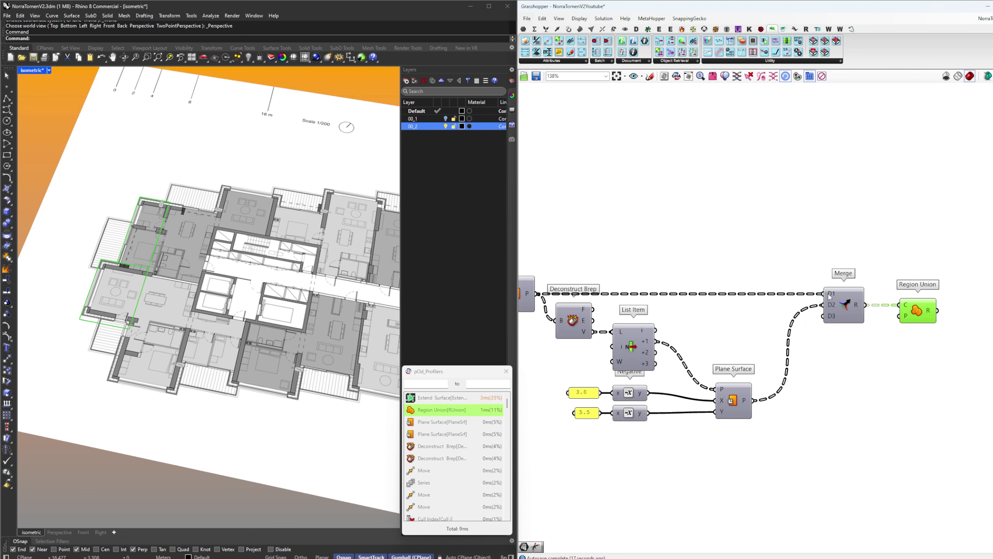
# Simplify the Merge component's D1 and D2 inputs and inspect the Region Union's outlines and output data
pyautogui.rightClick(829, 296)
pyautogui.click(851, 372)
pyautogui.rightClick(828, 304)
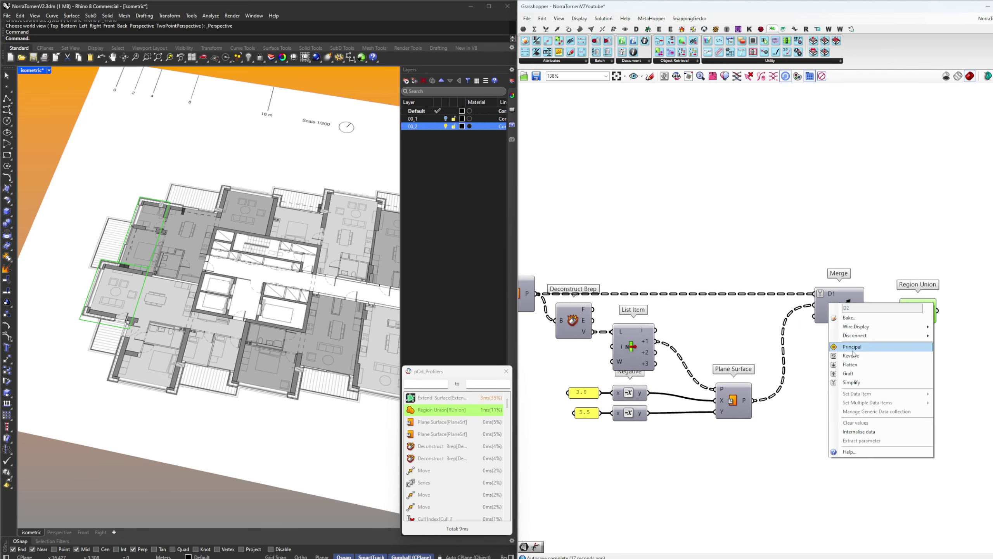
pyautogui.click(855, 383)
pyautogui.scroll(1, 141, 267)
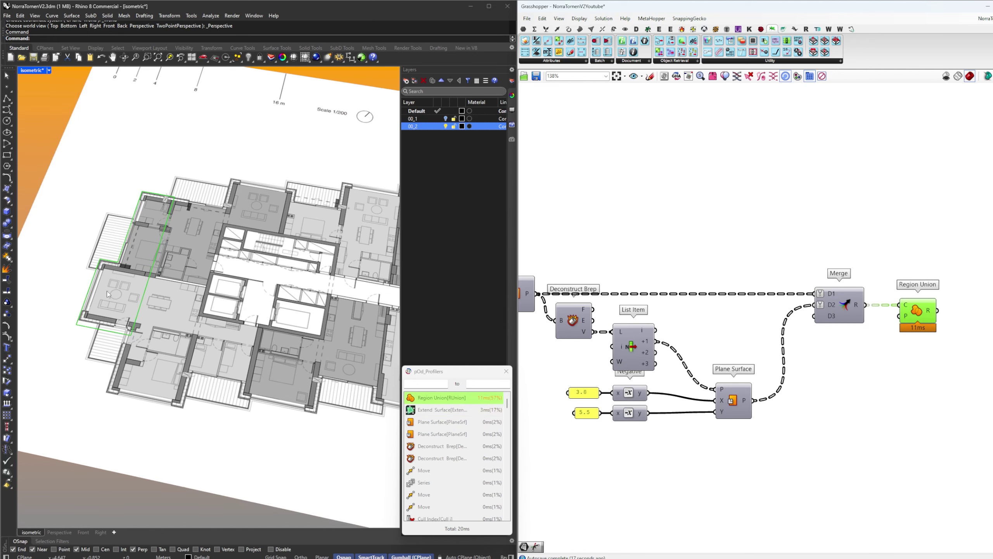
pyautogui.scroll(-5, 880, 302)
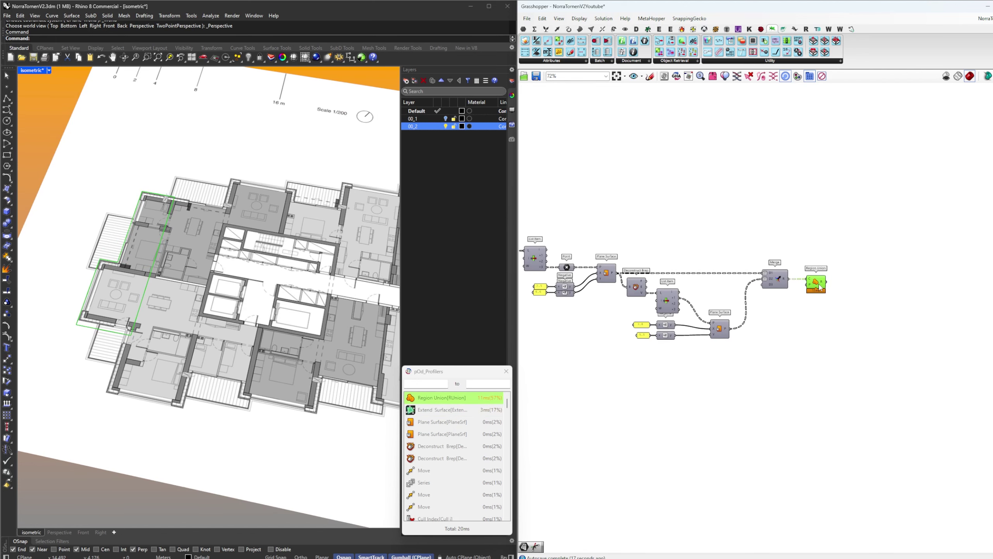
pyautogui.scroll(5, 890, 299)
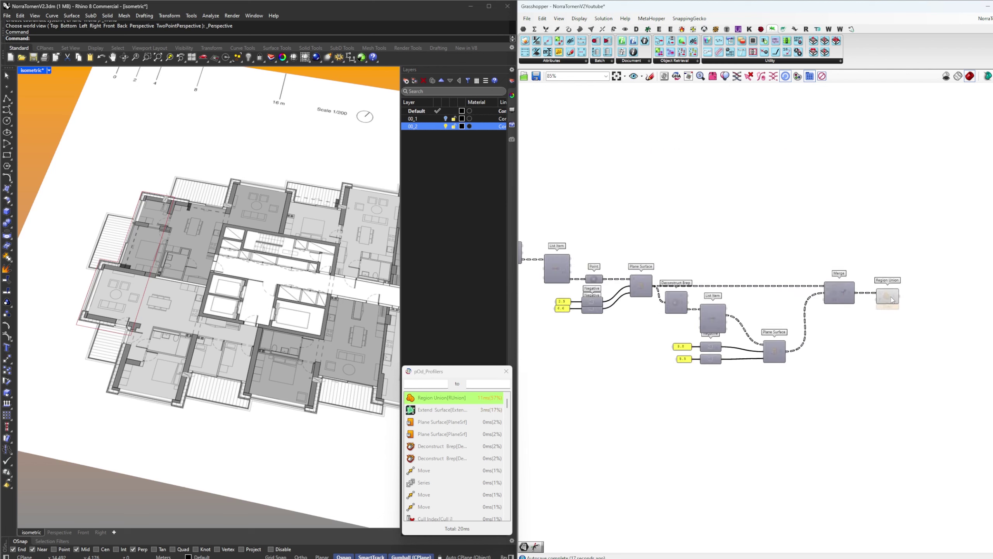
pyautogui.moveTo(897, 294)
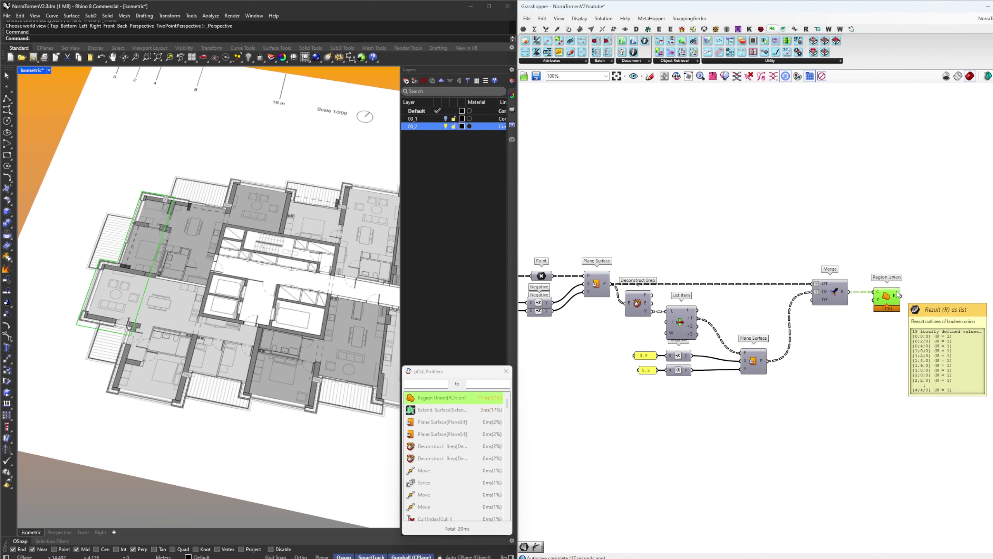
# Show the full tower with its group toggle, examine the stepped facade above the floor plan from several distances, and hide it again
pyautogui.scroll(-4, 182, 293)
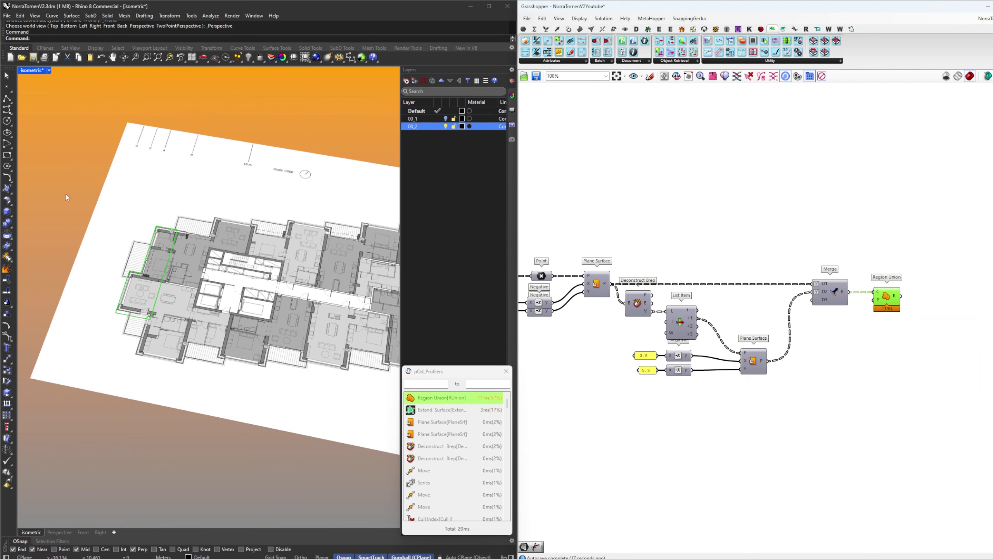
pyautogui.moveTo(65, 193); pyautogui.dragTo(187, 324)
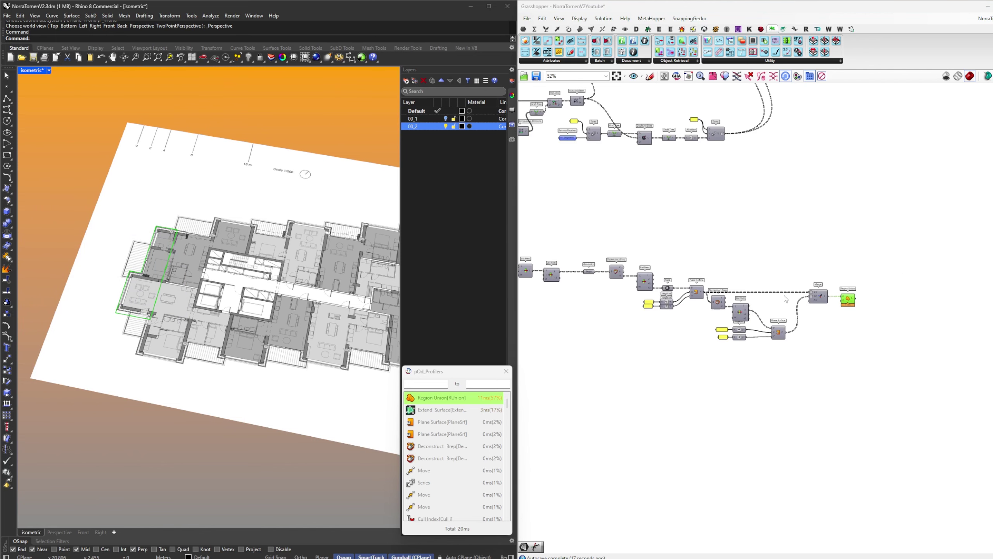
pyautogui.scroll(-2, 774, 166)
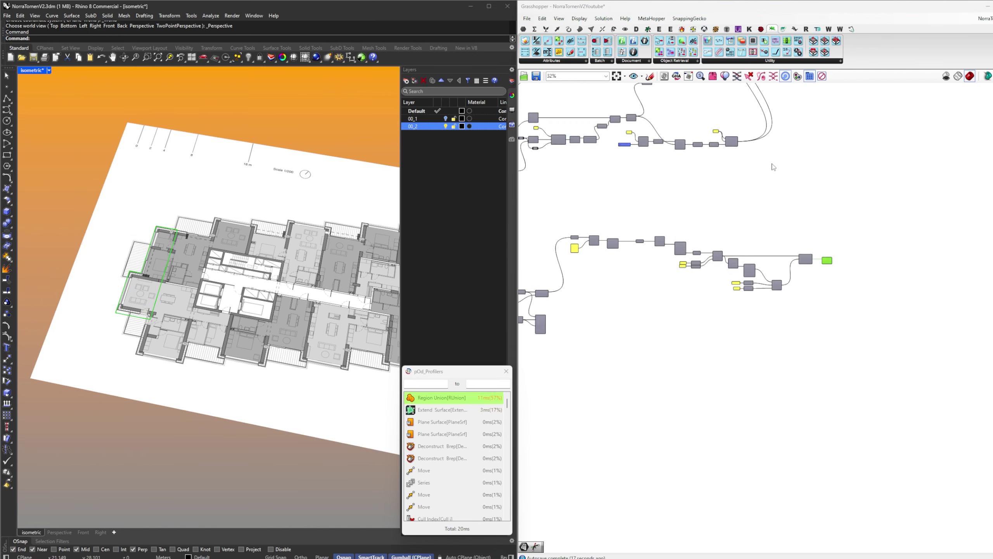
pyautogui.moveTo(774, 167); pyautogui.dragTo(711, 292, button='right')
pyautogui.scroll(5, 821, 200)
pyautogui.click(760, 136)
pyautogui.scroll(-6, 192, 270)
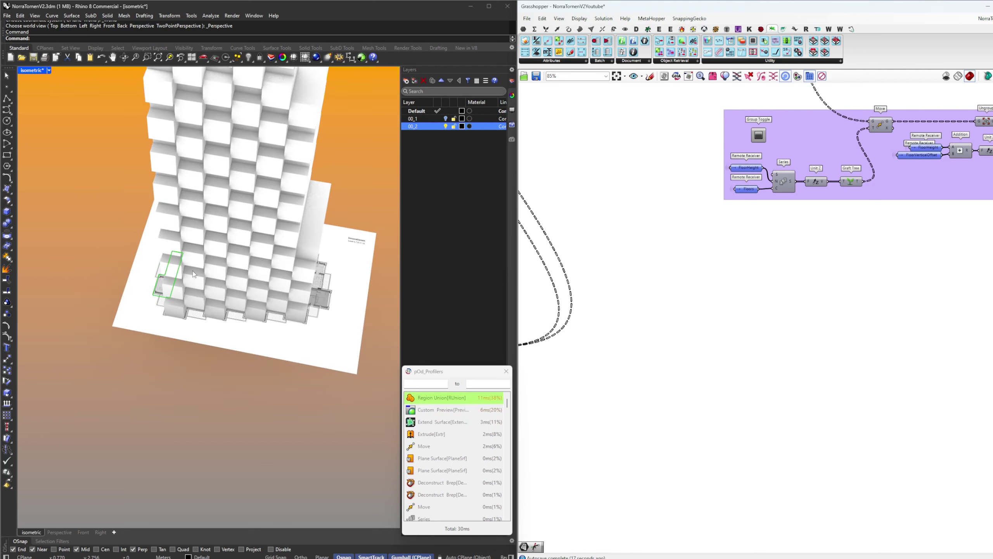
pyautogui.scroll(2, 196, 178)
pyautogui.scroll(5, 218, 327)
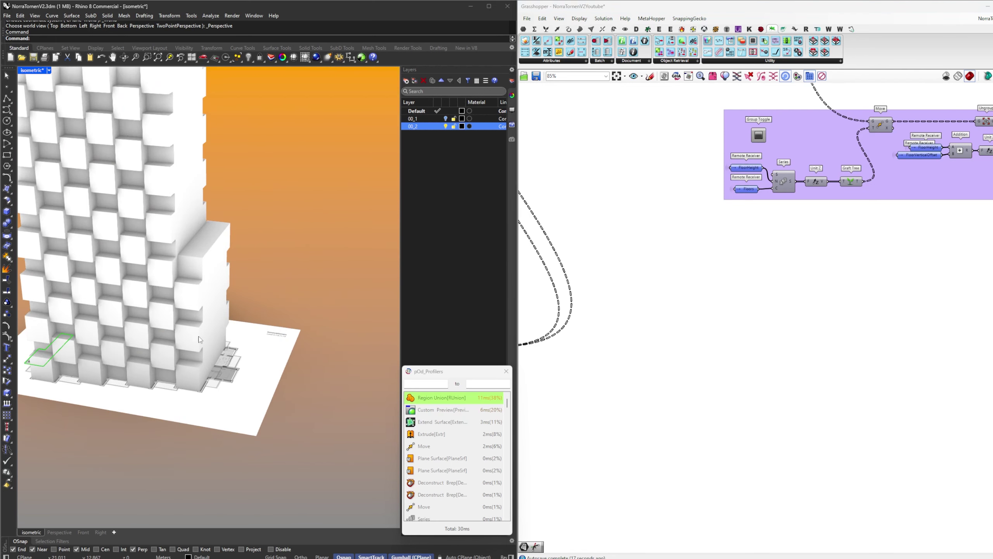
pyautogui.scroll(-5, 203, 271)
pyautogui.scroll(3, 211, 304)
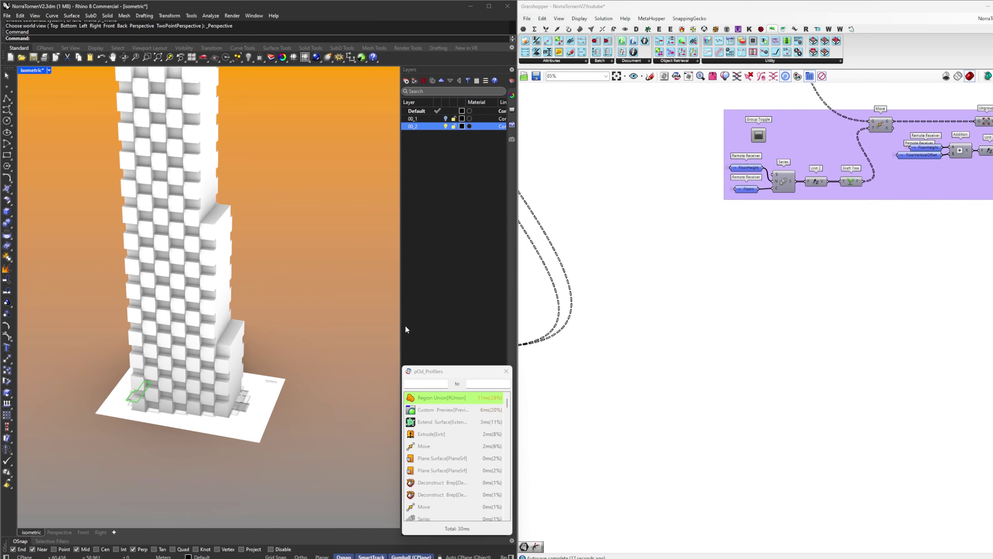
pyautogui.scroll(-1, 825, 193)
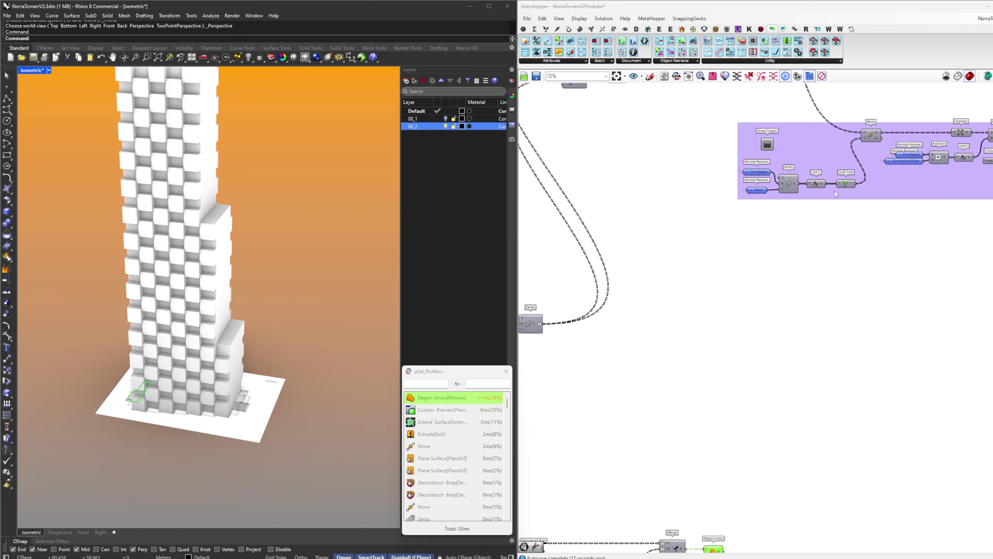
pyautogui.click(767, 145)
# Trace the definition back to the List Item components ahead of the Begin geometry and inspect the second one's +1 output data
pyautogui.scroll(-5, 810, 306)
pyautogui.moveTo(810, 306); pyautogui.dragTo(941, 208, button='right')
pyautogui.scroll(6, 708, 302)
pyautogui.moveTo(708, 301); pyautogui.dragTo(759, 244, button='right')
pyautogui.scroll(-3, 873, 285)
pyautogui.moveTo(970, 285); pyautogui.dragTo(569, 290, button='right')
pyautogui.scroll(4, 811, 300)
pyautogui.click(809, 301)
pyautogui.moveTo(823, 275); pyautogui.dragTo(836, 273)
pyautogui.click(830, 327)
pyautogui.scroll(-4, 829, 326)
pyautogui.moveTo(775, 312); pyautogui.dragTo(835, 306, button='right')
pyautogui.scroll(-1, 647, 309)
pyautogui.moveTo(648, 309); pyautogui.dragTo(835, 304, button='right')
pyautogui.scroll(5, 692, 273)
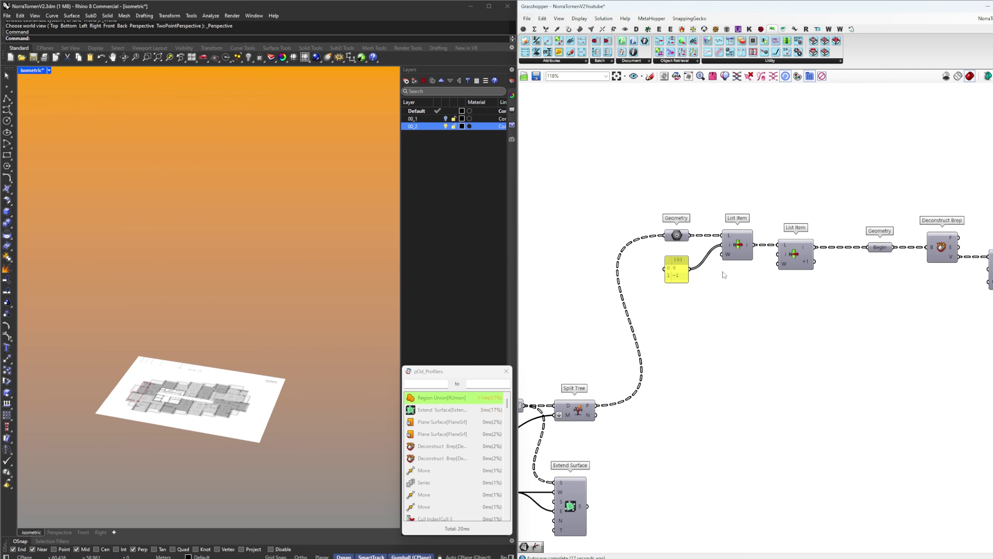
pyautogui.scroll(2, 880, 311)
pyautogui.moveTo(776, 247)
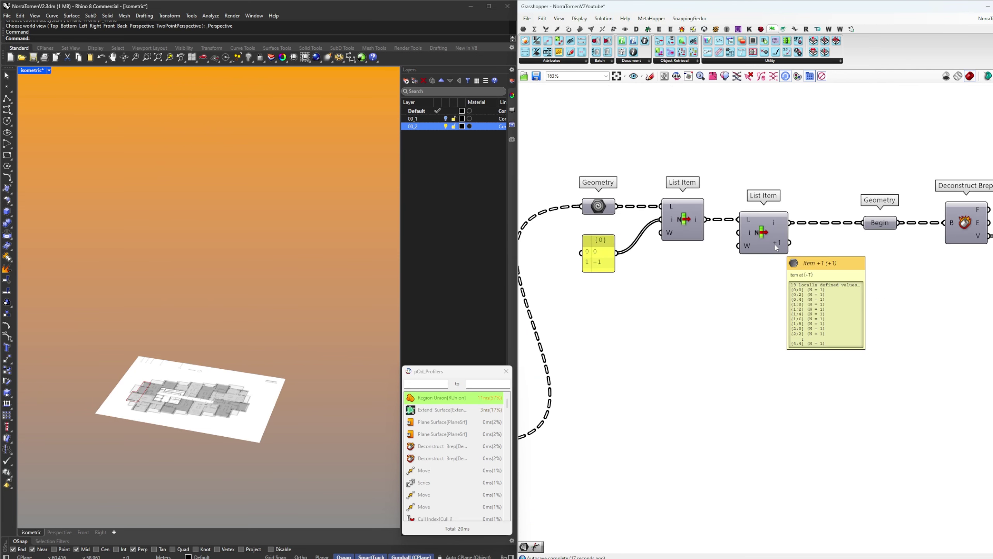
# Duplicate the Begin geometry container below the original and rename the copy End01
pyautogui.moveTo(835, 326); pyautogui.dragTo(769, 316, button='right')
pyautogui.keyDown('alt'); pyautogui.moveTo(815, 220); pyautogui.dragTo(815, 320); pyautogui.keyUp('alt')
pyautogui.rightClick(815, 317)
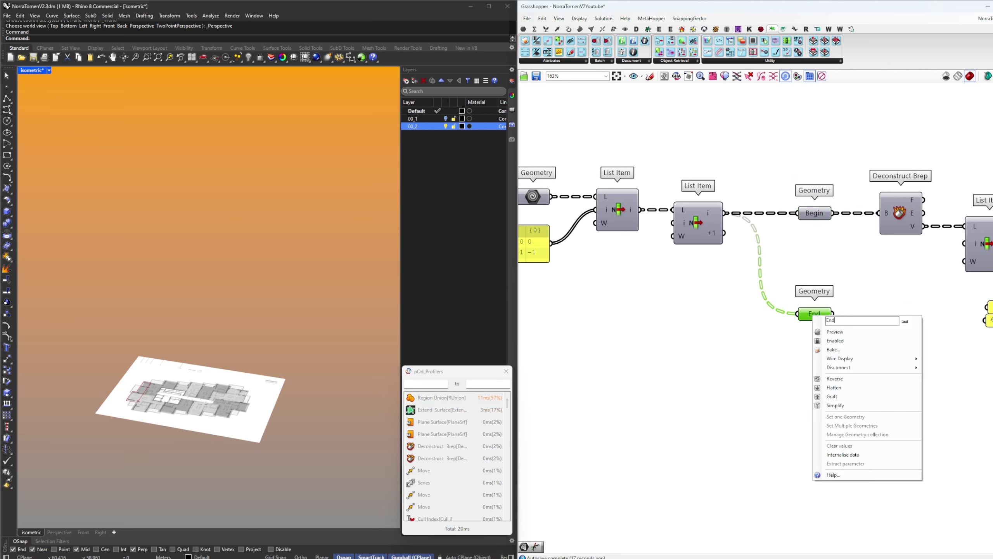
pyautogui.write('01')
pyautogui.press('Return')
# Duplicate the End01 geometry container below it and rename the copy End02
pyautogui.keyDown('alt'); pyautogui.moveTo(823, 319); pyautogui.dragTo(823, 401); pyautogui.keyUp('alt')
pyautogui.rightClick(823, 402)
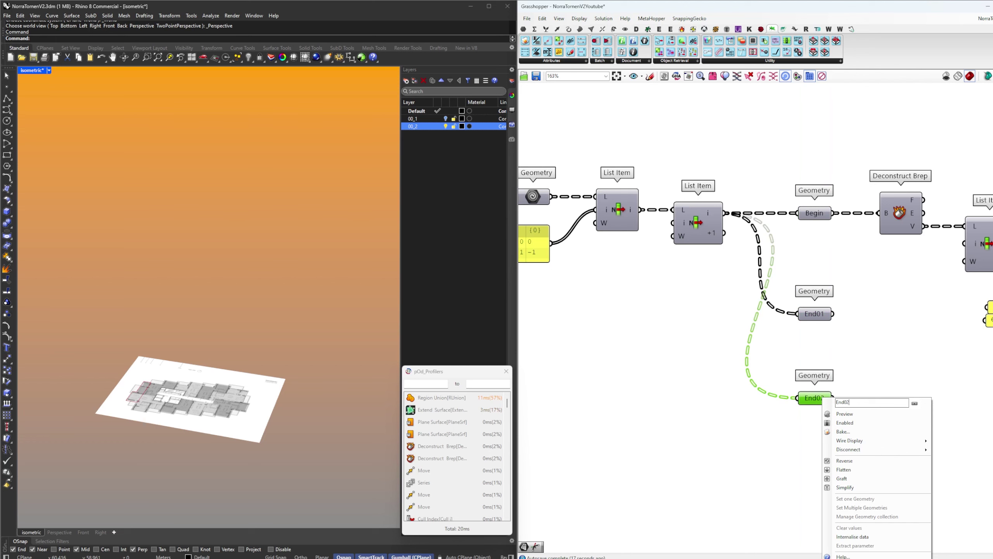
pyautogui.press('Return')
pyautogui.click(884, 368)
# Add a Dispatch component next to the End01 and End02 geometry containers
pyautogui.moveTo(919, 351); pyautogui.dragTo(949, 328, button='right')
pyautogui.doubleClick(948, 328)
pyautogui.write('disp')
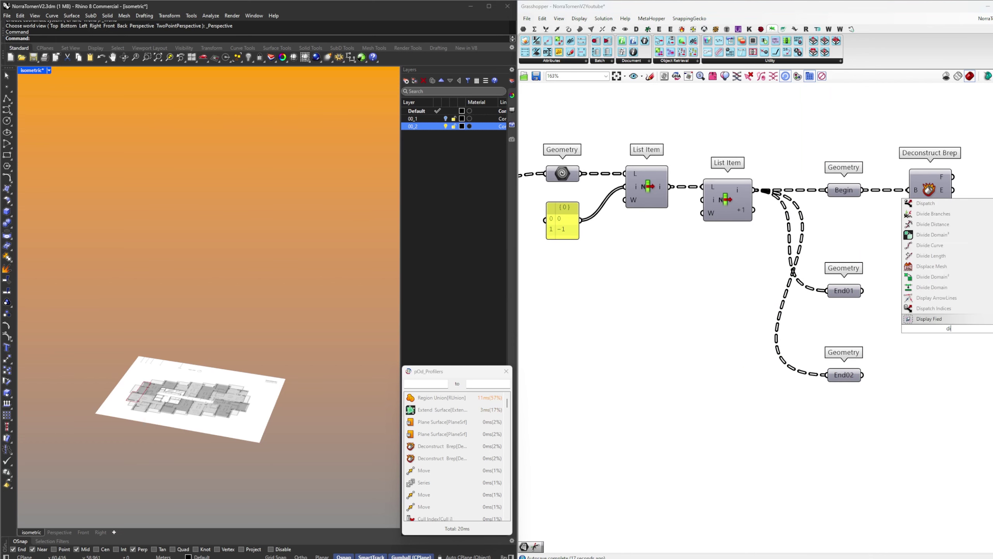
pyautogui.press('Up')
pyautogui.press('Up')
pyautogui.press('Up')
pyautogui.press('Return')
# Spread out the layout by moving the components following Begin farther away from it and lowering the End01 and End02 containers
pyautogui.moveTo(884, 308); pyautogui.dragTo(661, 283, button='right')
pyautogui.scroll(-3, 762, 295)
pyautogui.scroll(-3, 661, 316)
pyautogui.moveTo(929, 348); pyautogui.dragTo(673, 239)
pyautogui.moveTo(681, 261); pyautogui.dragTo(728, 261)
pyautogui.click(671, 291)
pyautogui.scroll(5, 671, 292)
pyautogui.moveTo(674, 312); pyautogui.dragTo(756, 320, button='right')
pyautogui.moveTo(762, 362); pyautogui.dragTo(703, 381)
pyautogui.moveTo(708, 289); pyautogui.dragTo(708, 381)
pyautogui.moveTo(717, 314); pyautogui.dragTo(824, 324, button='right')
pyautogui.click(739, 349)
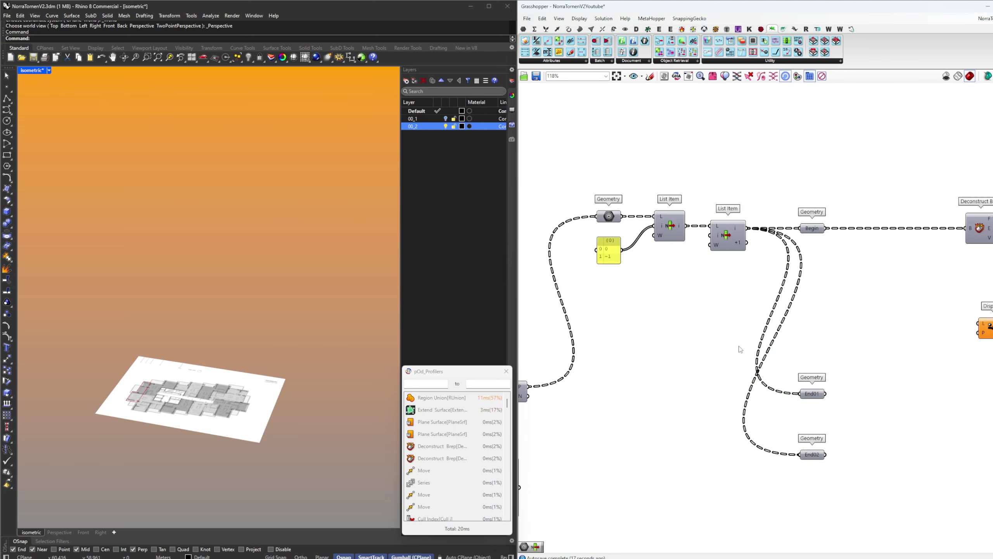
# Route the List Item's +1 output through a new Relay into End01 and End02, and shift both containers farther from the Relay
pyautogui.rightClick(741, 345)
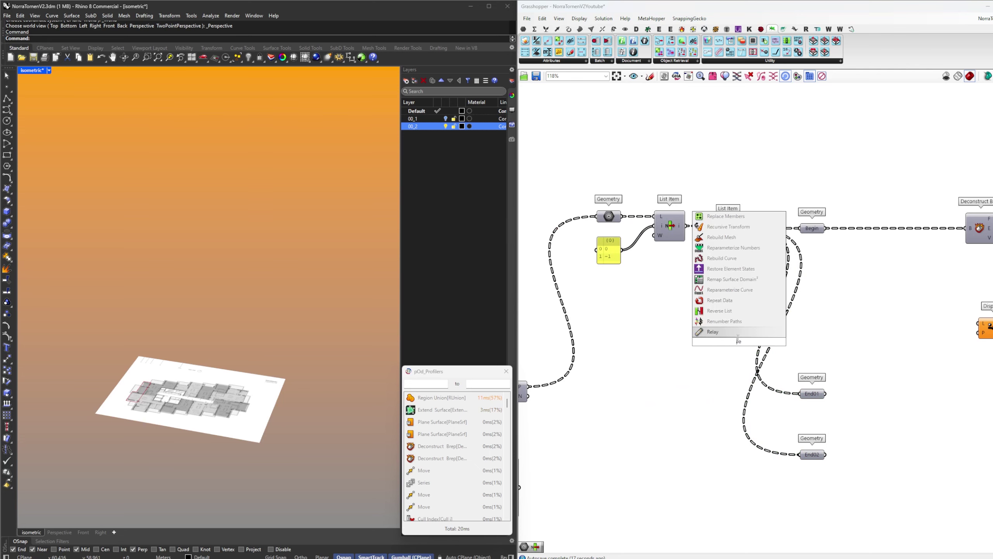
pyautogui.click(747, 304)
pyautogui.moveTo(751, 259); pyautogui.dragTo(741, 386)
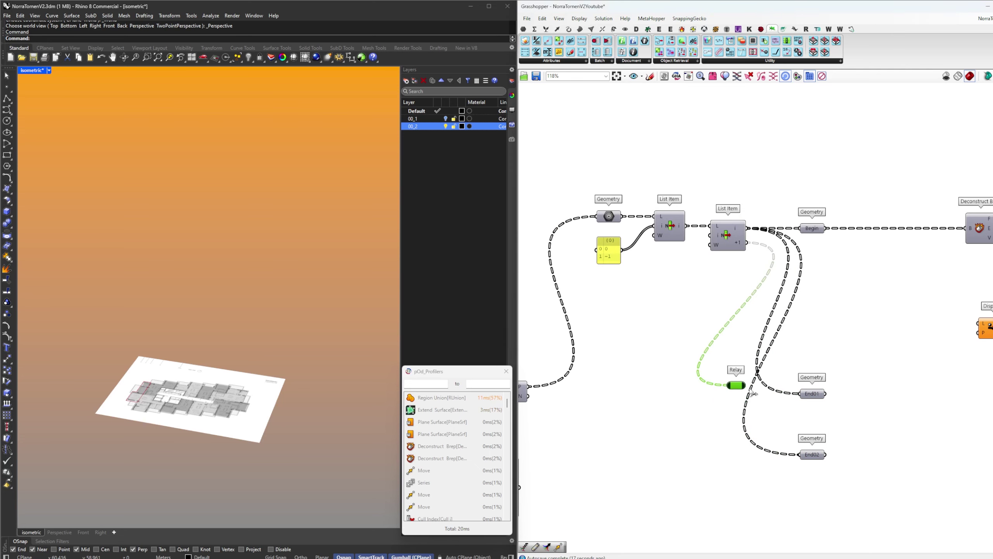
pyautogui.moveTo(800, 395); pyautogui.dragTo(800, 454)
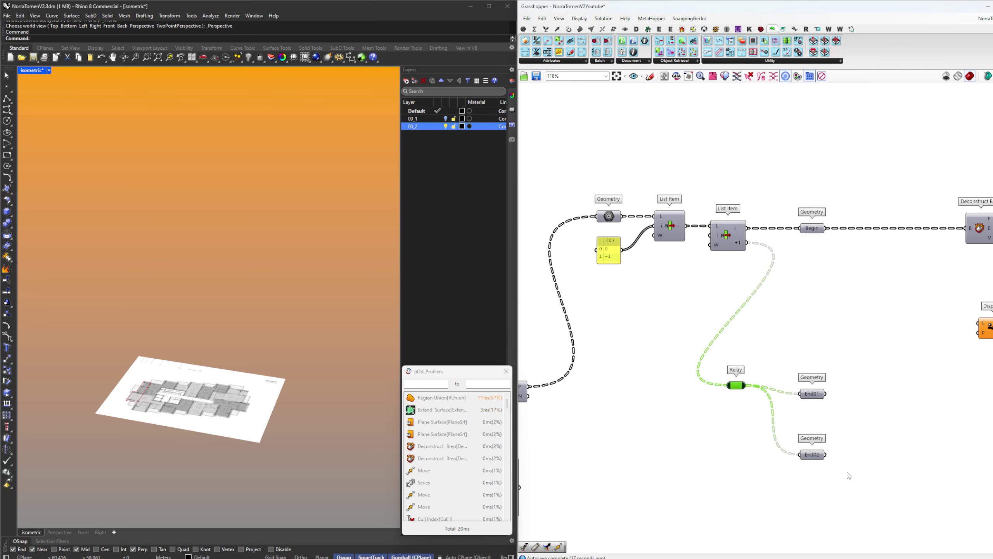
pyautogui.moveTo(848, 474); pyautogui.dragTo(777, 361)
pyautogui.moveTo(803, 393); pyautogui.dragTo(884, 384)
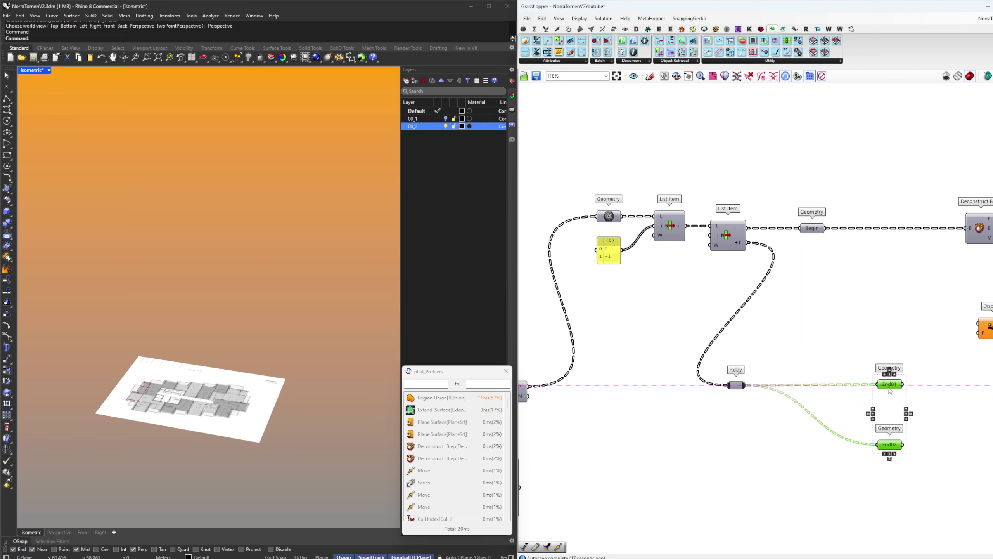
pyautogui.click(886, 366)
# Place the Dispatch component between the Relay and the End containers and connect the Relay to its List input
pyautogui.moveTo(986, 328); pyautogui.dragTo(777, 402)
pyautogui.scroll(4, 757, 404)
pyautogui.moveTo(736, 369); pyautogui.dragTo(810, 373)
pyautogui.scroll(-4, 822, 376)
pyautogui.click(839, 376)
# Add a List Length component fed by the Split Tree's positive output
pyautogui.doubleClick(813, 366)
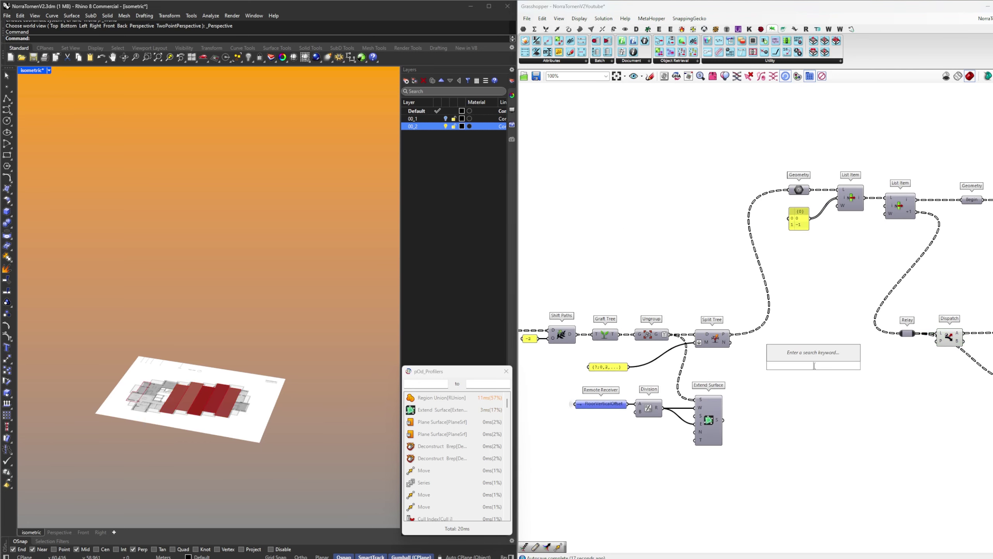
pyautogui.write('ll')
pyautogui.click(812, 359)
pyautogui.scroll(3, 779, 349)
pyautogui.moveTo(688, 320); pyautogui.dragTo(822, 379)
pyautogui.moveTo(845, 381); pyautogui.dragTo(765, 357)
pyautogui.doubleClick(885, 352)
pyautogui.write('//.')
pyautogui.press('Return')
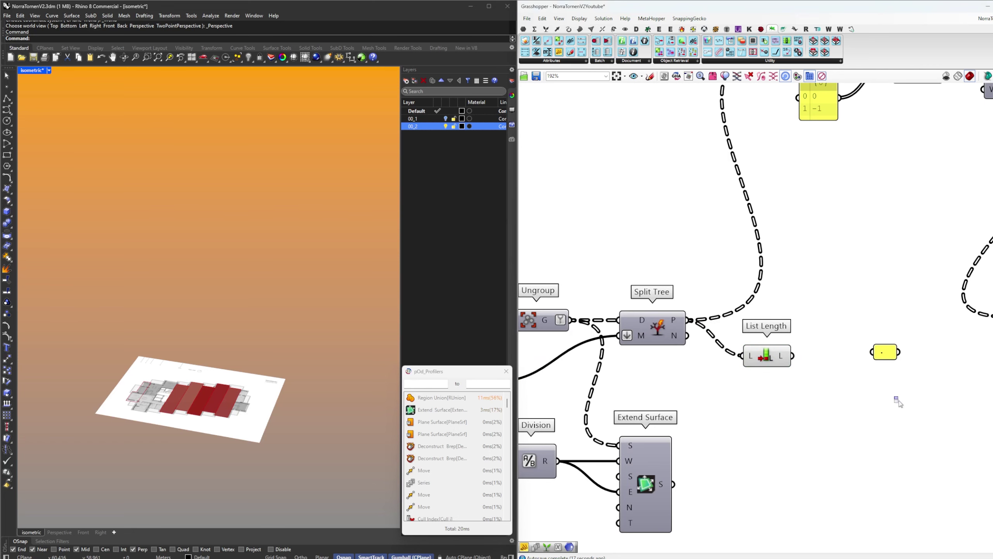
pyautogui.moveTo(899, 401); pyautogui.dragTo(876, 332)
pyautogui.press('Delete')
# Attach a temporary panel to the List Length output, examine the length of each branch, and delete the panel
pyautogui.doubleClick(874, 353)
pyautogui.write('//')
pyautogui.press('Return')
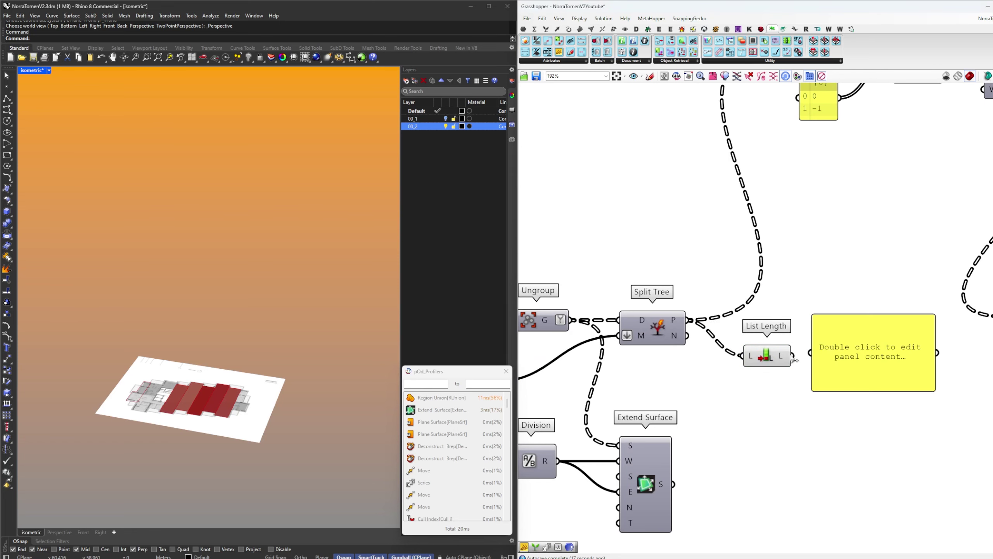
pyautogui.moveTo(794, 360); pyautogui.dragTo(811, 352)
pyautogui.scroll(1, 824, 284)
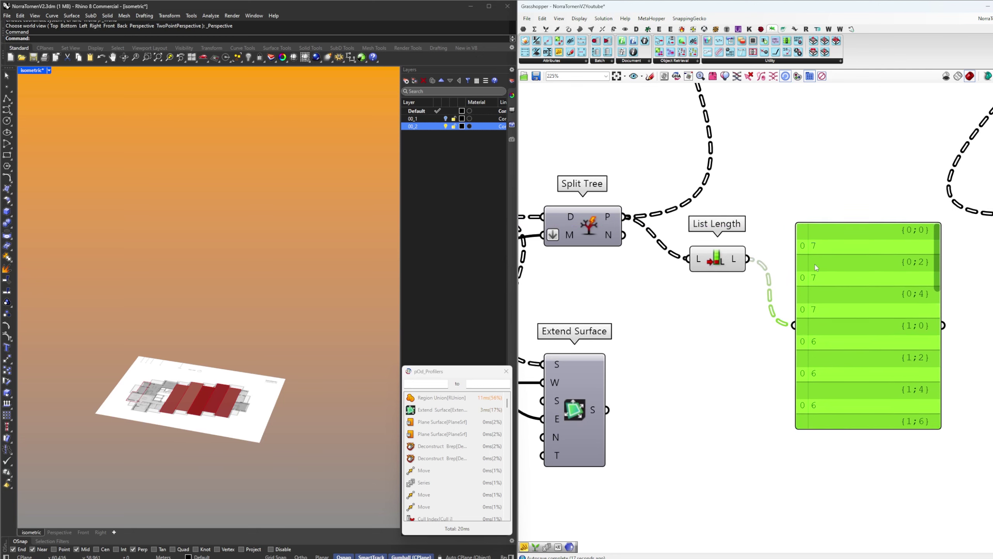
pyautogui.scroll(-2, 826, 320)
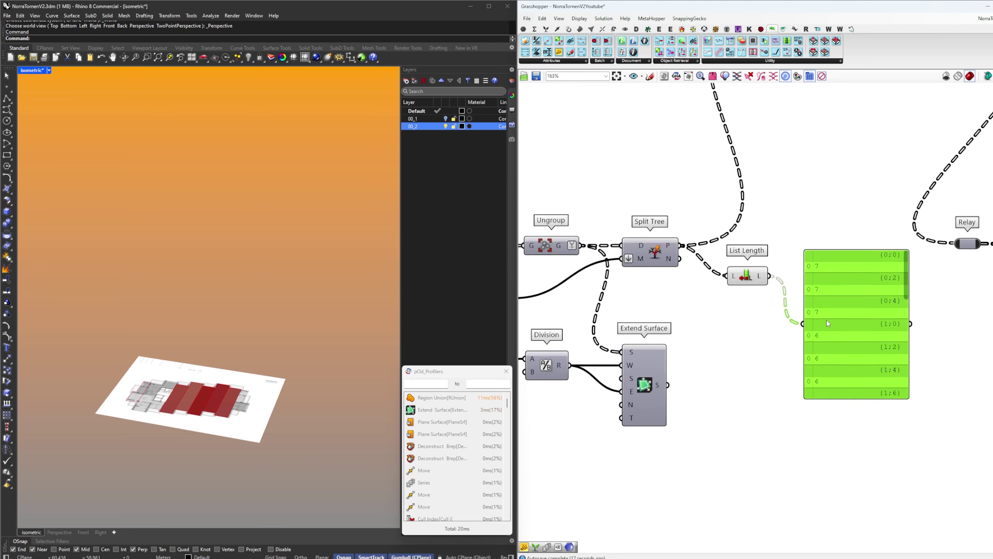
pyautogui.moveTo(826, 320); pyautogui.dragTo(720, 331, button='right')
pyautogui.moveTo(888, 257); pyautogui.dragTo(855, 327, button='right')
pyautogui.moveTo(826, 155)
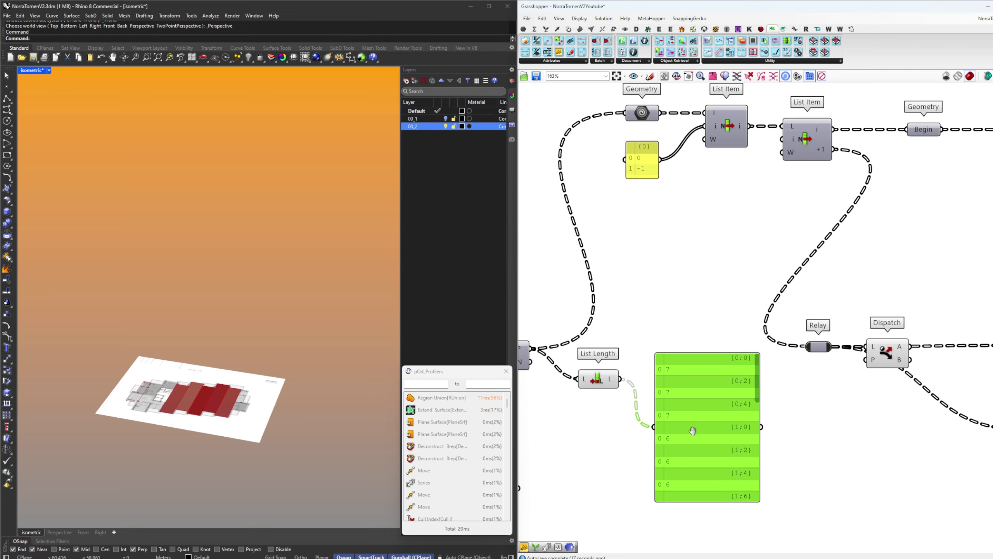
pyautogui.scroll(4, 641, 517)
pyautogui.click(657, 355)
pyautogui.scroll(-3, 656, 355)
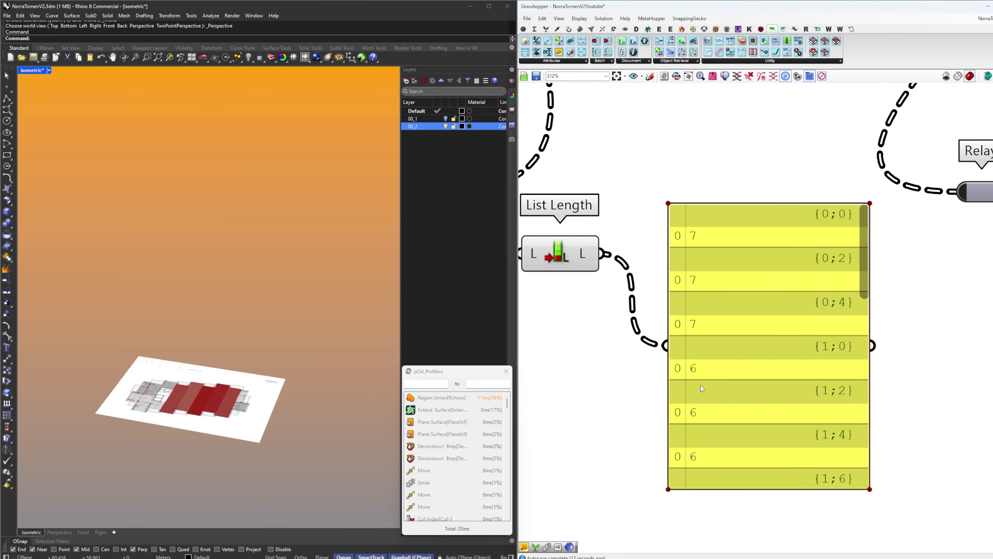
pyautogui.click(721, 351)
pyautogui.press('Delete')
# Add a Modulus component beside List Length and connect the list lengths to its A input
pyautogui.doubleClick(737, 312)
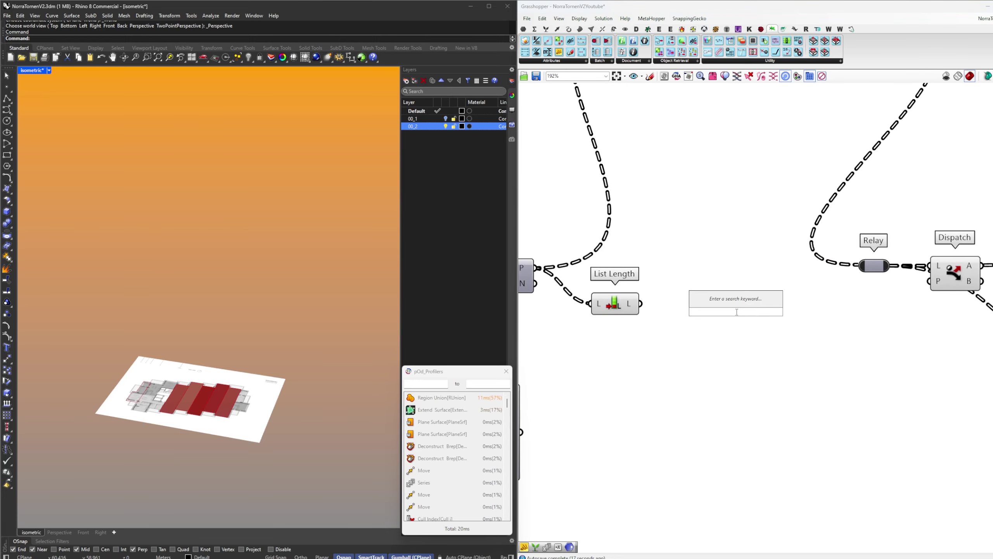
pyautogui.write('modulus')
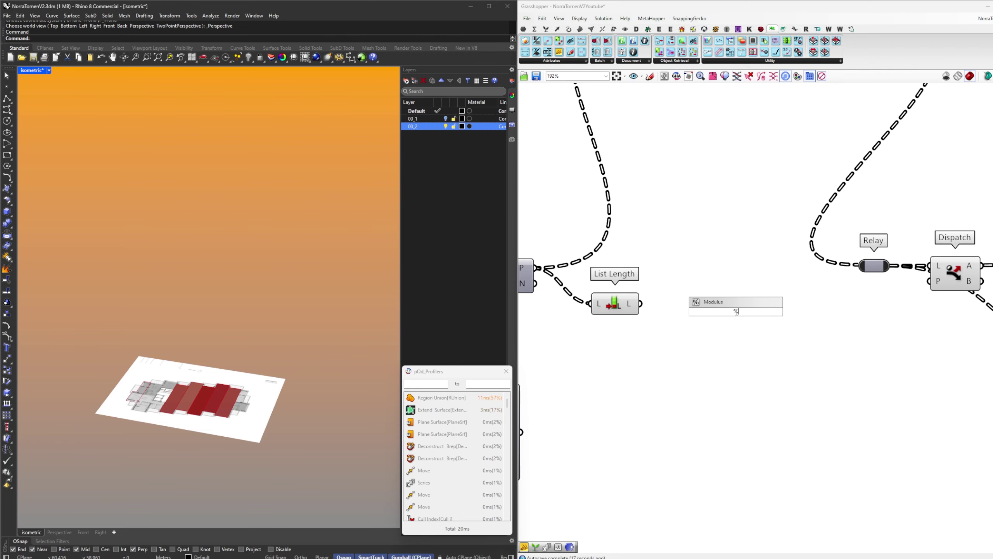
pyautogui.press('Return')
pyautogui.moveTo(640, 304); pyautogui.dragTo(711, 303)
pyautogui.moveTo(746, 309); pyautogui.dragTo(707, 309)
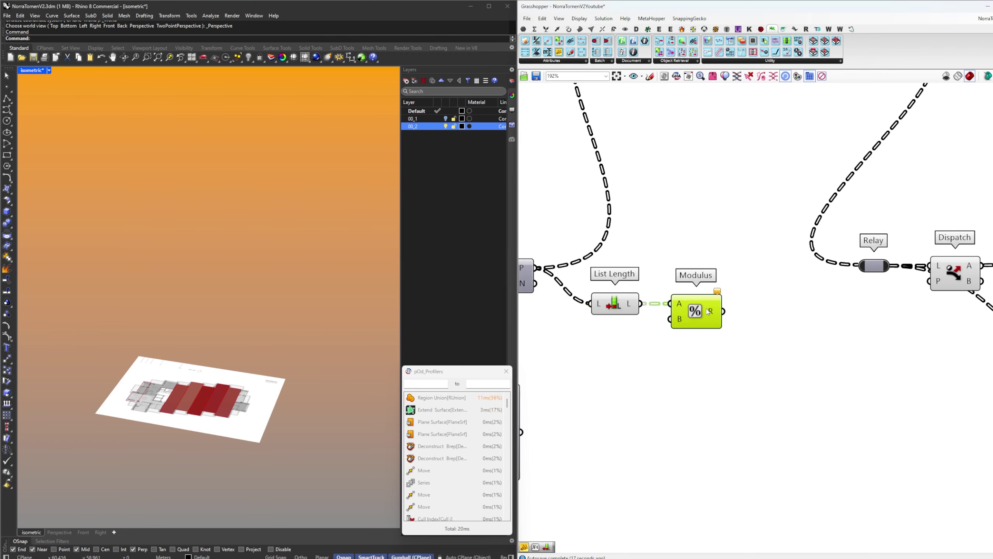
# Create a panel with the value 2, connect it to the Modulus component's B input, and place it under List Length
pyautogui.doubleClick(649, 330)
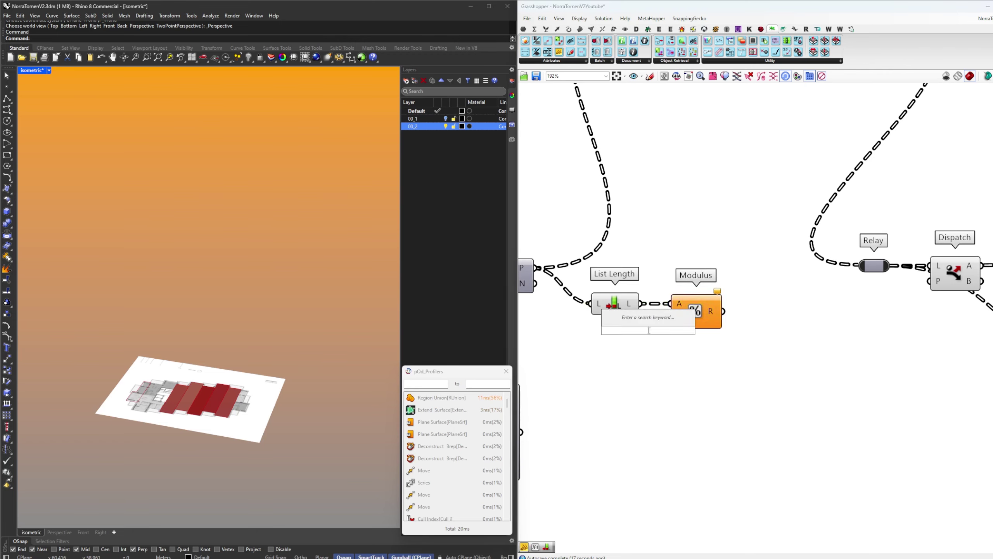
pyautogui.write('2')
pyautogui.press('Return')
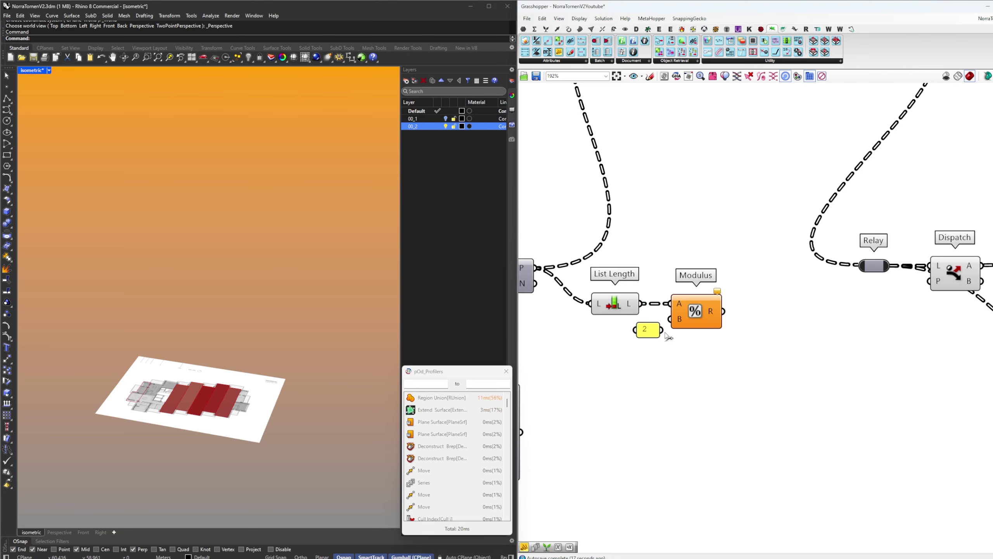
pyautogui.moveTo(665, 333); pyautogui.dragTo(669, 319)
pyautogui.moveTo(645, 331); pyautogui.dragTo(624, 325)
# Attach an enlarged panel to the Modulus result and read through the values of each branch
pyautogui.doubleClick(828, 322)
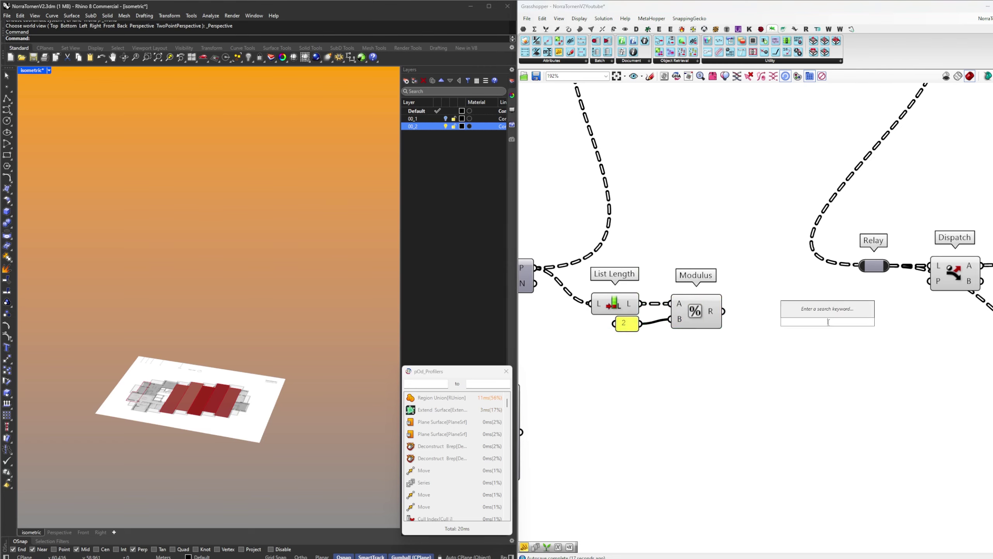
pyautogui.write('//')
pyautogui.press('Return')
pyautogui.moveTo(723, 311); pyautogui.dragTo(765, 321)
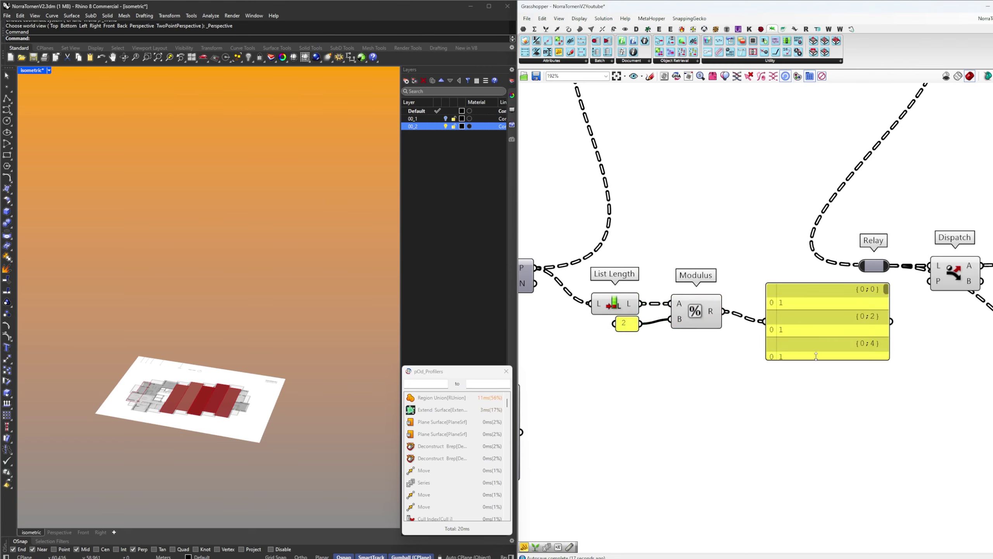
pyautogui.moveTo(799, 358); pyautogui.dragTo(800, 496)
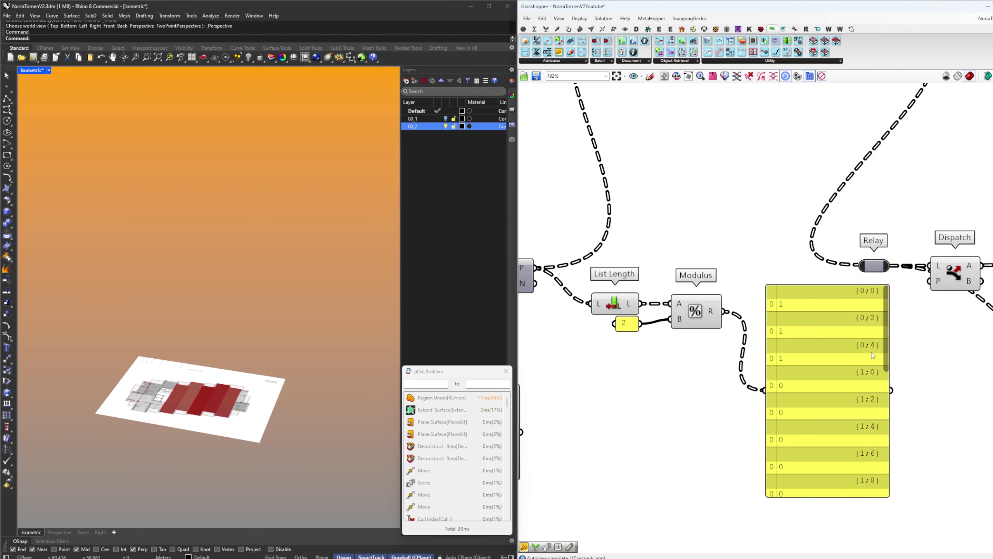
pyautogui.moveTo(885, 343); pyautogui.dragTo(845, 399)
pyautogui.click(844, 399)
# Delete the panel on the Modulus result and connect that result to the Dispatch component's Pattern input
pyautogui.moveTo(876, 356); pyautogui.dragTo(806, 395, button='right')
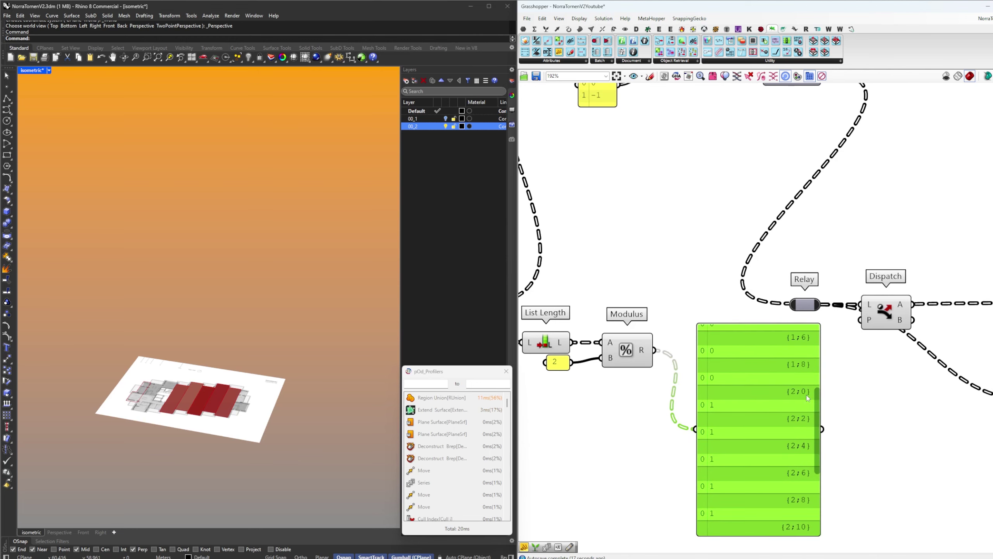
pyautogui.press('Delete')
pyautogui.moveTo(871, 303)
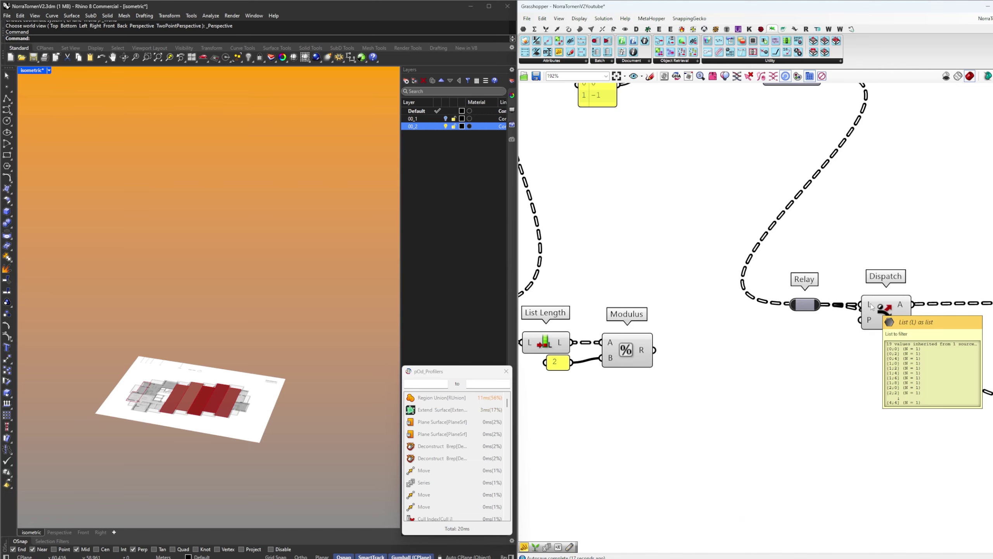
pyautogui.moveTo(656, 350); pyautogui.dragTo(863, 320)
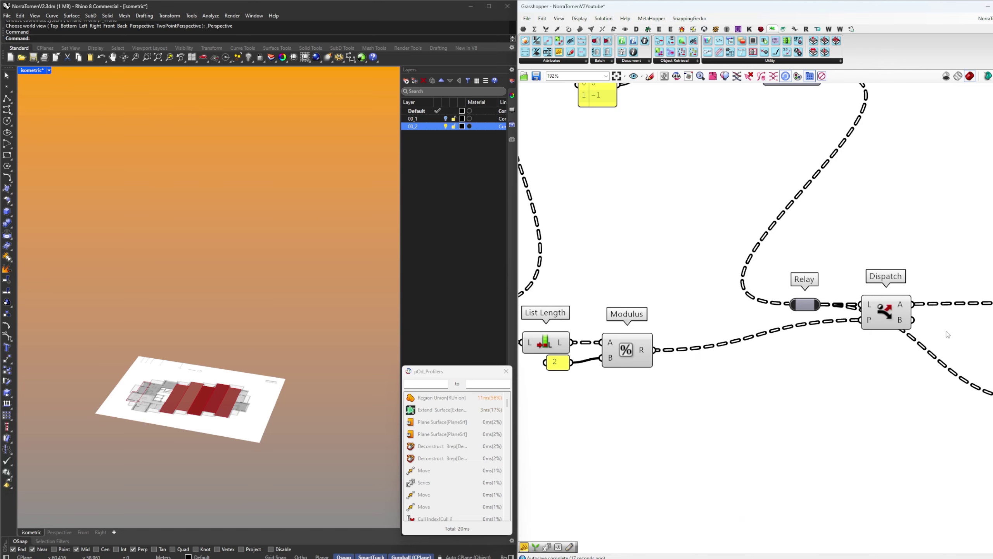
# Connect the Dispatch component's A output to End01 and its B output to End02
pyautogui.moveTo(948, 334); pyautogui.dragTo(781, 347, button='right')
pyautogui.moveTo(732, 343)
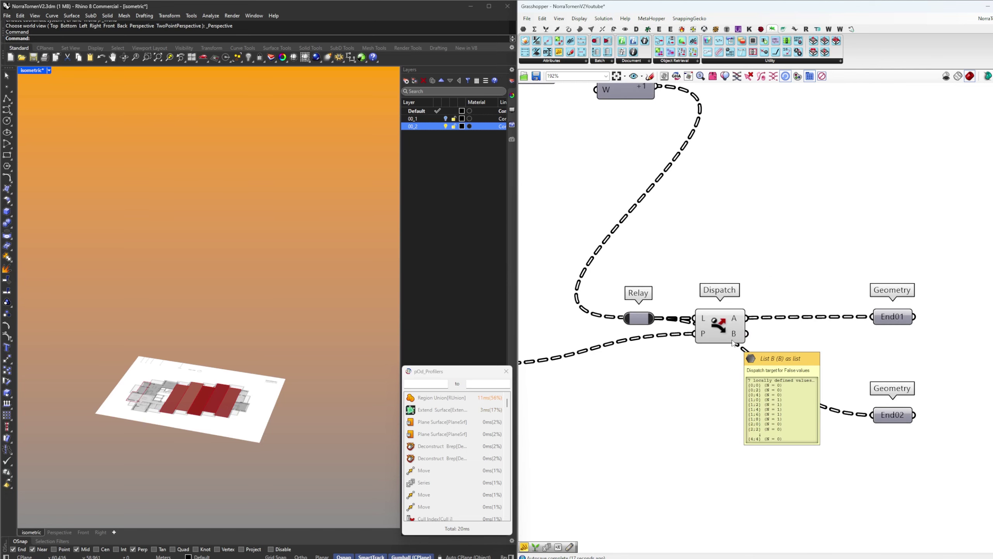
pyautogui.moveTo(746, 333); pyautogui.dragTo(873, 415)
pyautogui.moveTo(746, 318); pyautogui.dragTo(872, 317)
pyautogui.moveTo(888, 317); pyautogui.dragTo(888, 319)
# Compare the End01 and End02 geometry on the floor plan to check how Dispatch sorts the modules
pyautogui.middleClick(846, 256)
pyautogui.click(853, 261)
pyautogui.scroll(3, 194, 400)
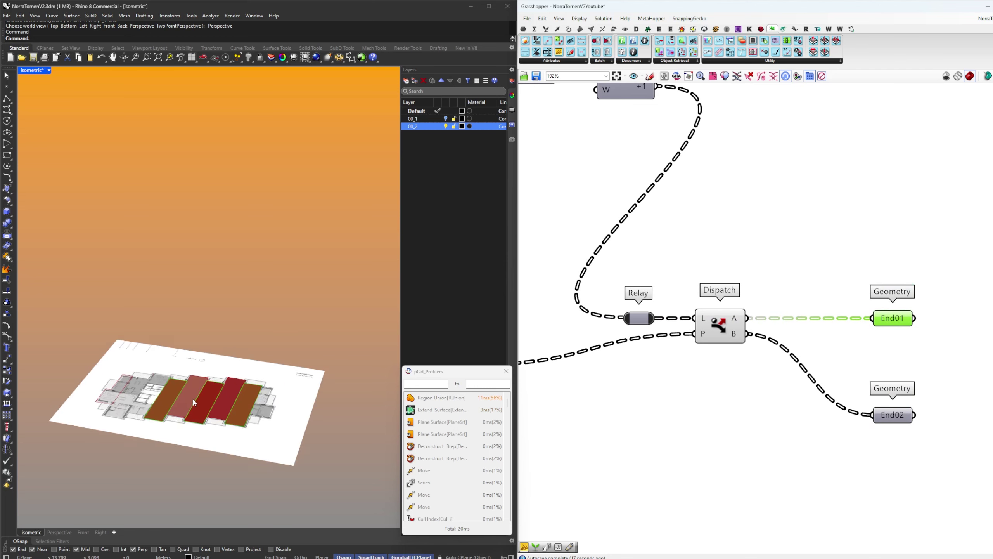
pyautogui.scroll(5, 194, 403)
pyautogui.click(892, 420)
pyautogui.rightClick(841, 358)
pyautogui.press('Escape')
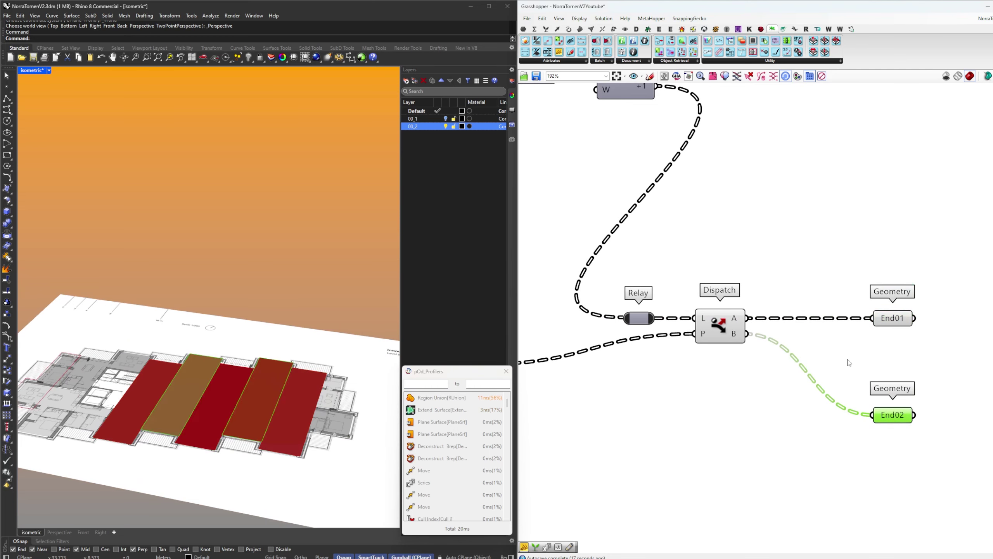
pyautogui.rightClick(848, 359)
pyautogui.click(853, 376)
pyautogui.click(854, 374)
pyautogui.click(898, 314)
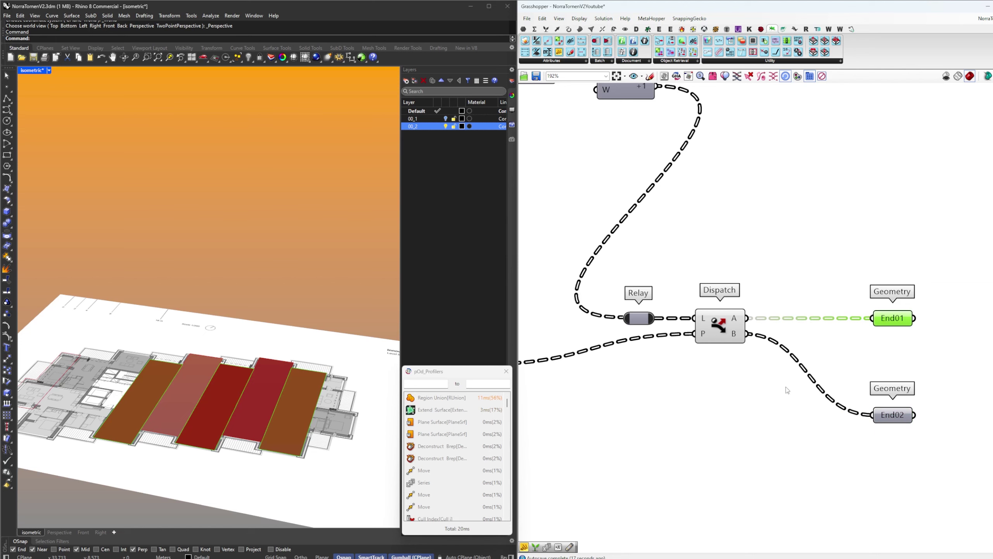
pyautogui.scroll(5, 214, 415)
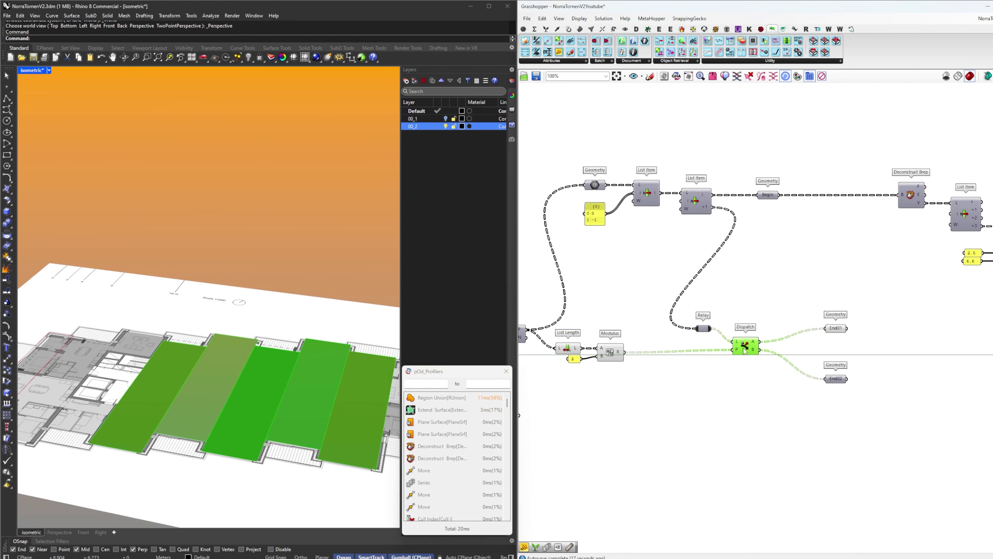
pyautogui.moveTo(746, 345); pyautogui.dragTo(744, 348)
pyautogui.click(807, 296)
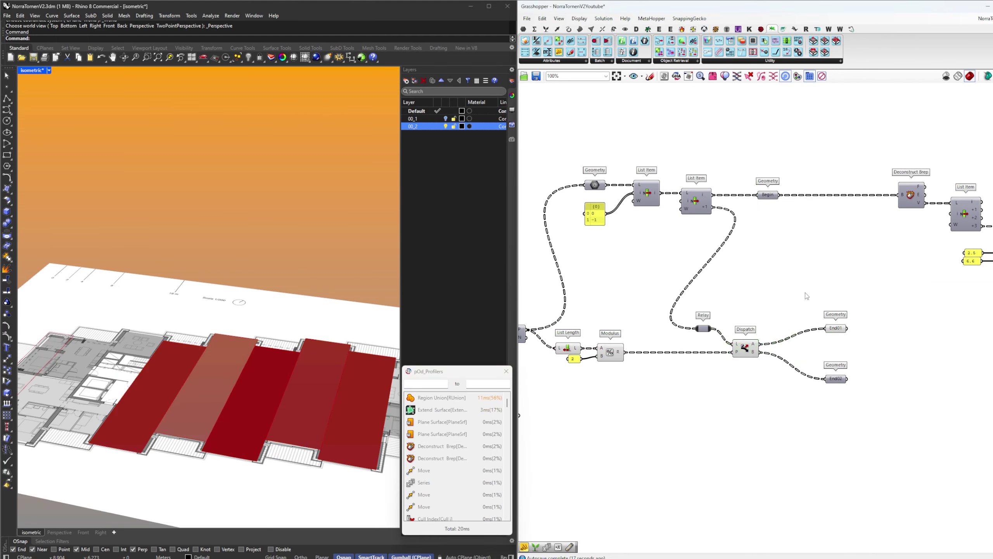
# Move the Begin geometry parameter to line up with the End01 and End02 parameters
pyautogui.moveTo(805, 292); pyautogui.dragTo(710, 325, button='right')
pyautogui.moveTo(670, 227); pyautogui.dragTo(739, 227)
pyautogui.click(758, 256)
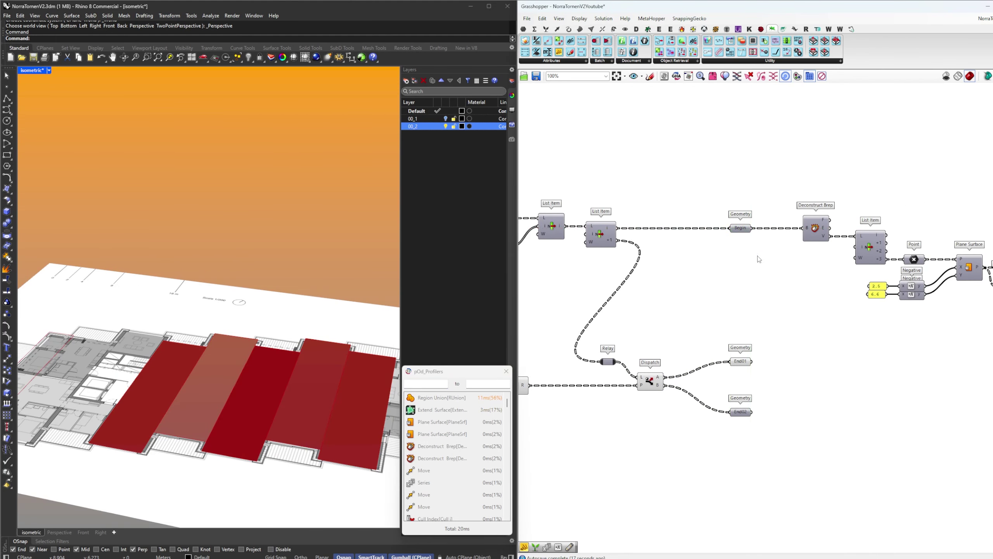
# Select the entire Begin branch, from its first Geometry parameter through Region Union, and move it up to free space above the Dispatch branch
pyautogui.moveTo(760, 260); pyautogui.dragTo(612, 254, button='right')
pyautogui.scroll(-3, 673, 276)
pyautogui.moveTo(681, 279); pyautogui.dragTo(658, 279, button='right')
pyautogui.moveTo(921, 343); pyautogui.dragTo(630, 230)
pyautogui.click(677, 344)
pyautogui.scroll(-2, 816, 301)
pyautogui.moveTo(677, 345); pyautogui.dragTo(790, 337, button='right')
pyautogui.moveTo(991, 329); pyautogui.dragTo(741, 235)
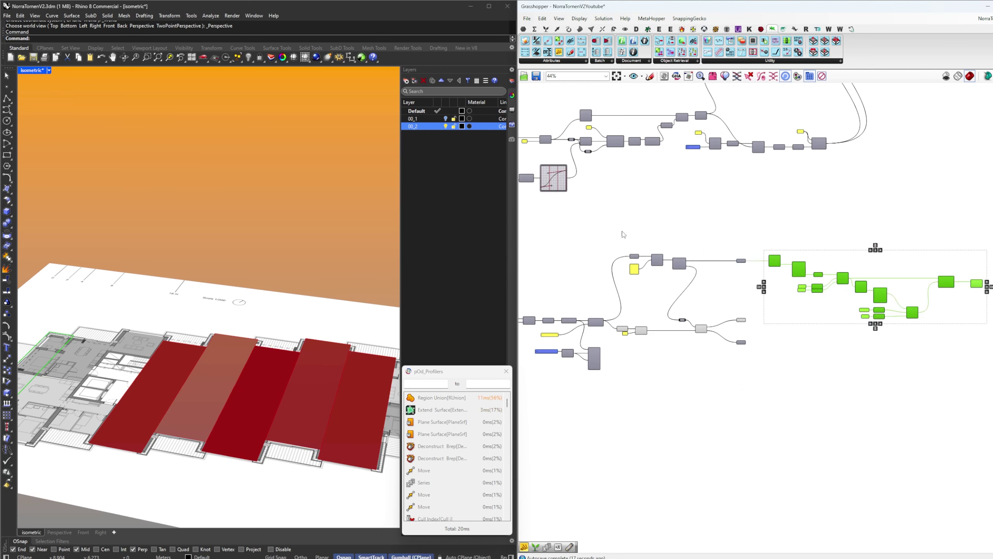
pyautogui.keyDown('shift'); pyautogui.moveTo(624, 234); pyautogui.dragTo(744, 234); pyautogui.keyUp('shift')
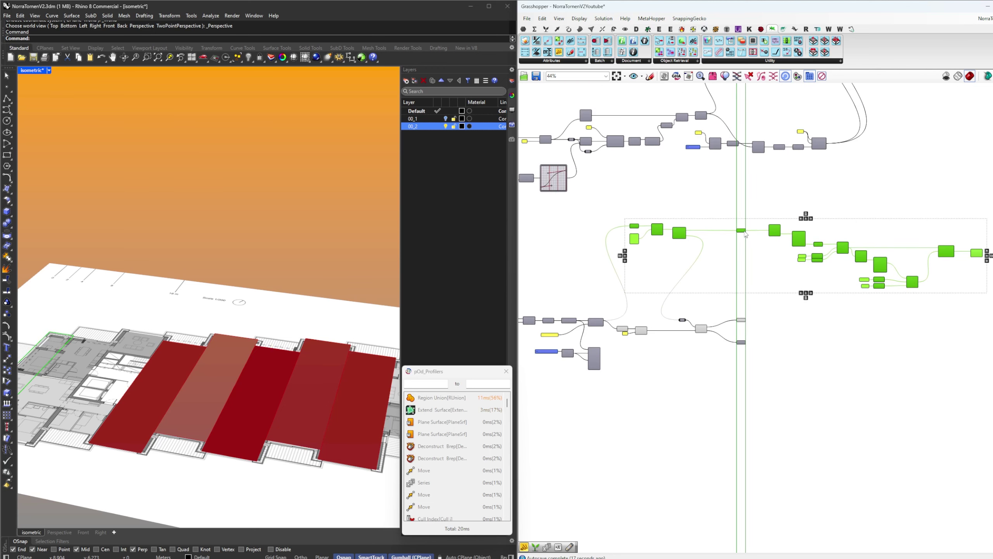
pyautogui.click(766, 274)
# Copy the outline components from Deconstruct Brep to Region Union beside End01 and feed the copy from End01
pyautogui.moveTo(766, 274); pyautogui.dragTo(734, 289, button='right')
pyautogui.moveTo(951, 313); pyautogui.dragTo(742, 393)
pyautogui.scroll(3, 735, 248)
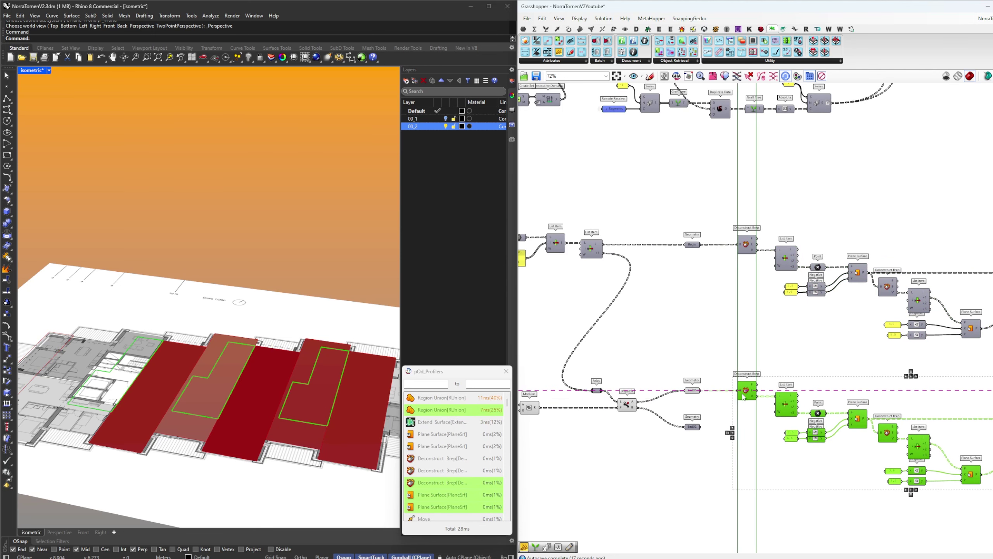
pyautogui.click(774, 368)
pyautogui.moveTo(774, 367); pyautogui.dragTo(759, 327, button='right')
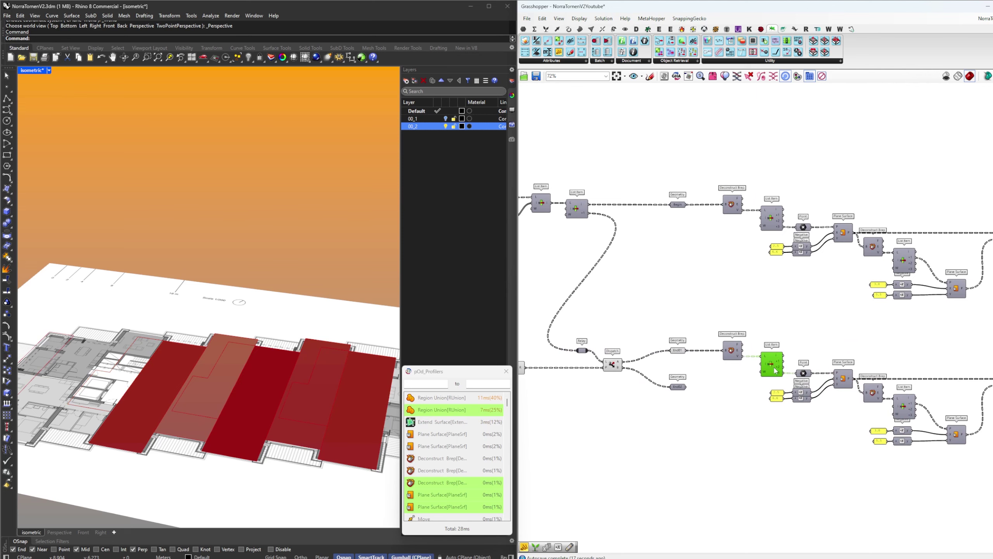
# Review the copied End01 chain and examine its Region Union outline on the floor plan
pyautogui.click(821, 415)
pyautogui.scroll(3, 892, 428)
pyautogui.moveTo(892, 428); pyautogui.dragTo(796, 374, button='right')
pyautogui.scroll(-3, 796, 375)
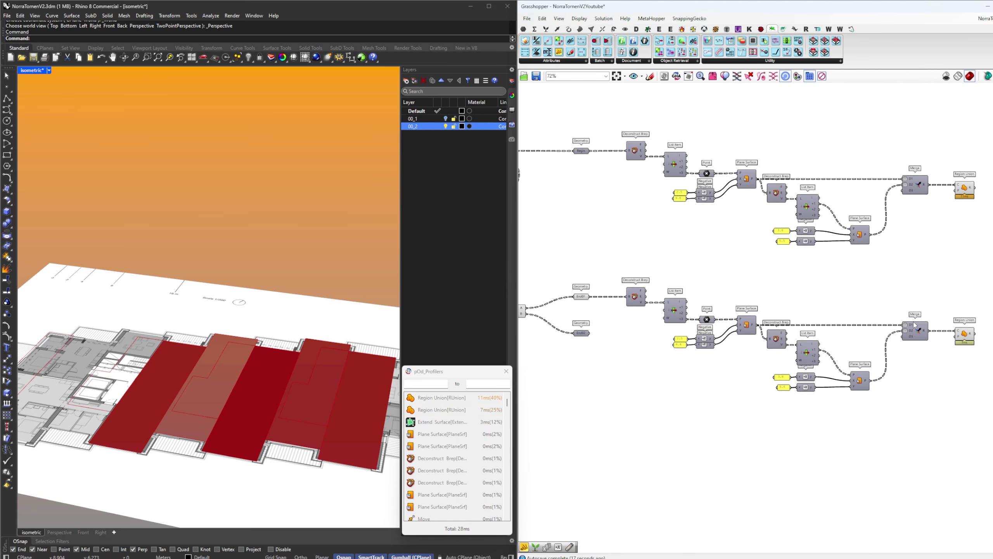
pyautogui.click(971, 336)
pyautogui.scroll(4, 595, 320)
pyautogui.moveTo(801, 300); pyautogui.dragTo(834, 316)
pyautogui.scroll(-5, 198, 404)
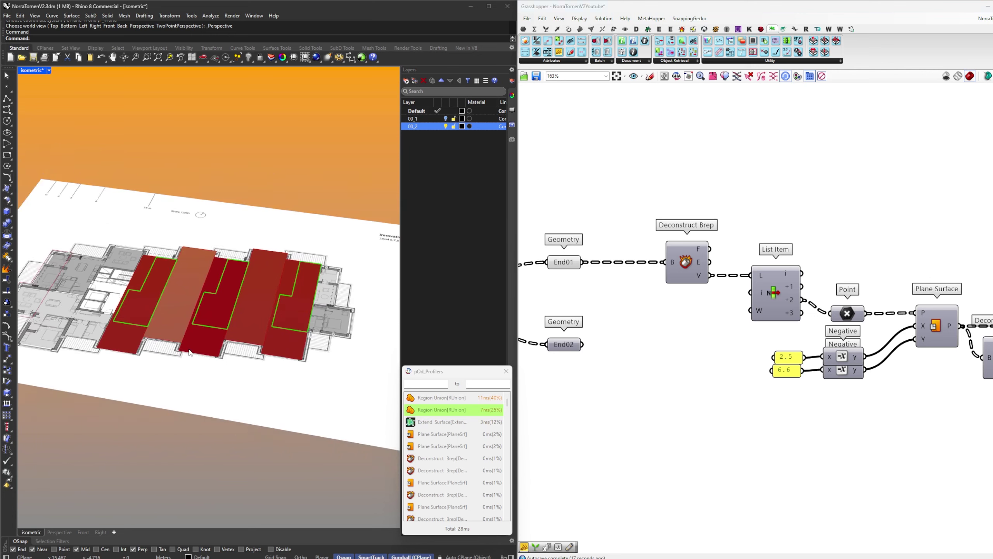
pyautogui.moveTo(198, 363); pyautogui.dragTo(203, 375, button='right')
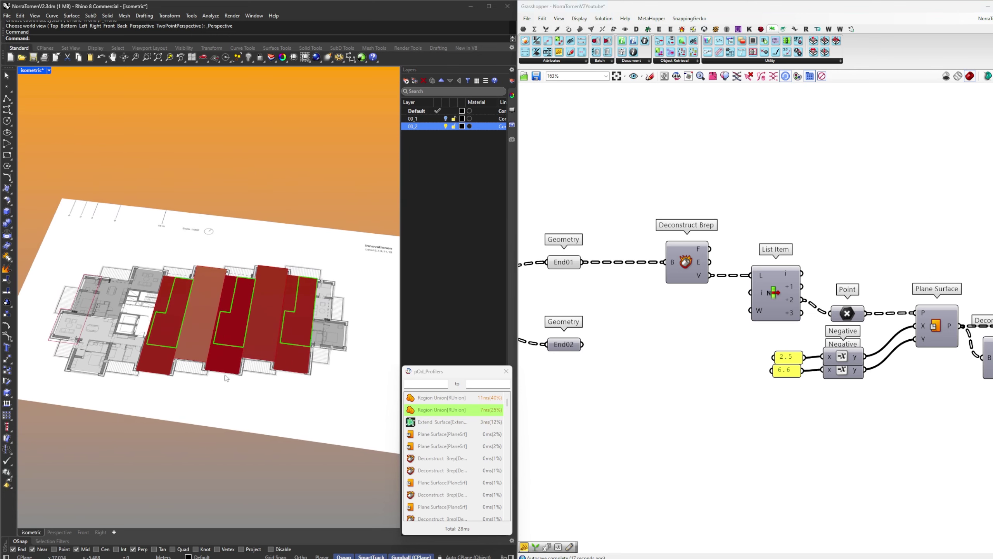
# Set the Y size panel of the first Plane Surface in the End01 chain to 7
pyautogui.scroll(-3, 772, 299)
pyautogui.moveTo(793, 345); pyautogui.dragTo(737, 337, button='right')
pyautogui.scroll(3, 754, 342)
pyautogui.scroll(-3, 680, 332)
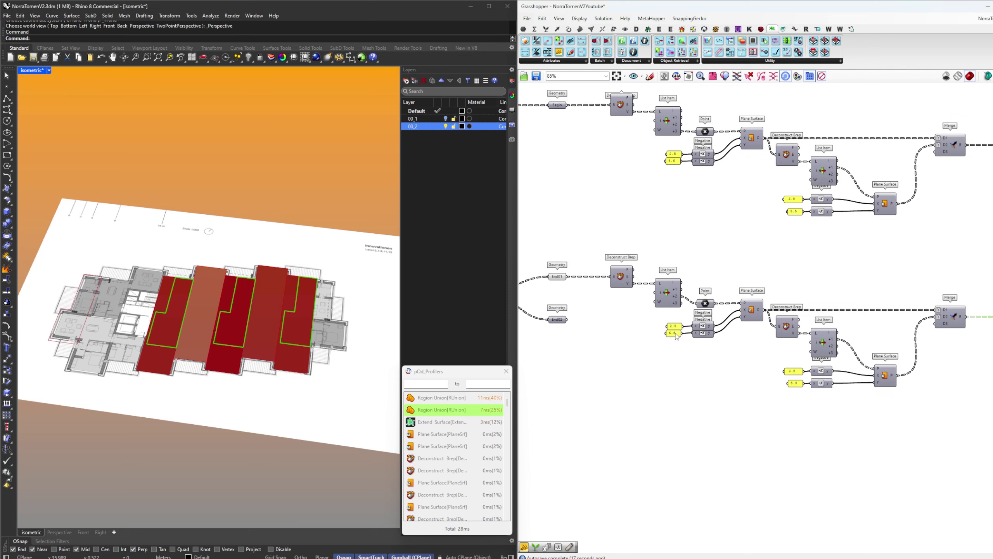
pyautogui.scroll(3, 678, 335)
pyautogui.doubleClick(676, 337)
pyautogui.write('2.5')
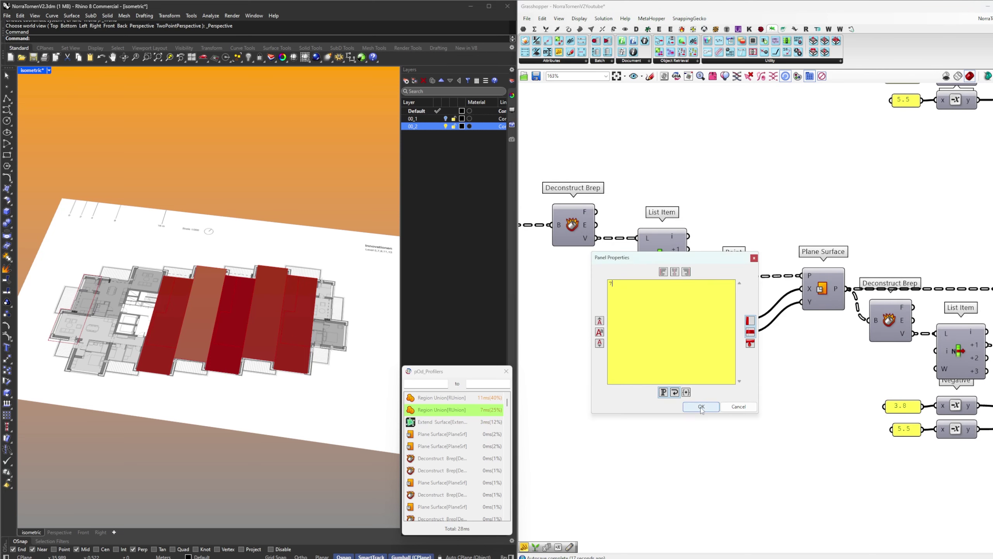
pyautogui.click(701, 406)
# Delete the Negative component on the 2.5 panel, connect that panel directly to the Plane Surface X input, and enable the surface's preview
pyautogui.click(737, 320)
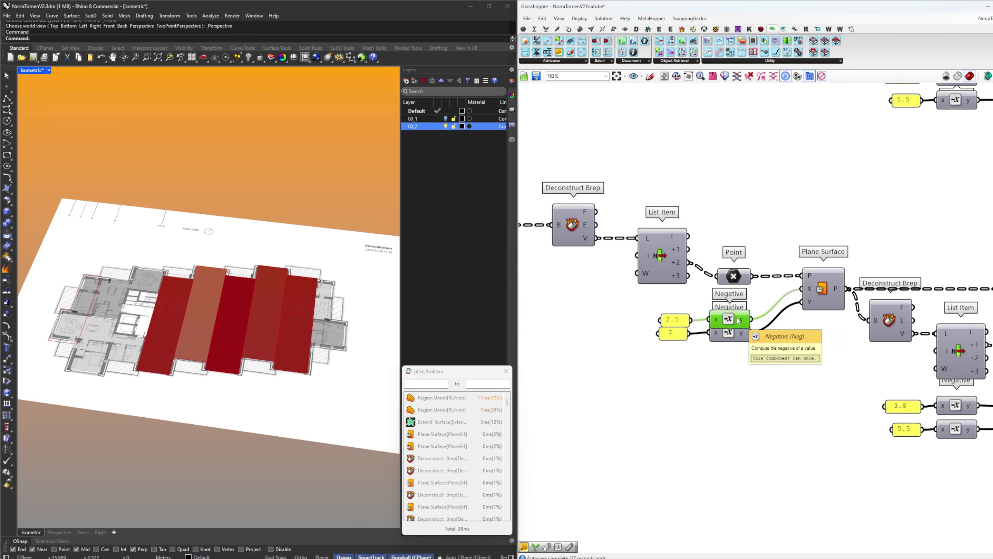
pyautogui.press('Delete')
pyautogui.moveTo(691, 322); pyautogui.dragTo(810, 291)
pyautogui.click(811, 292)
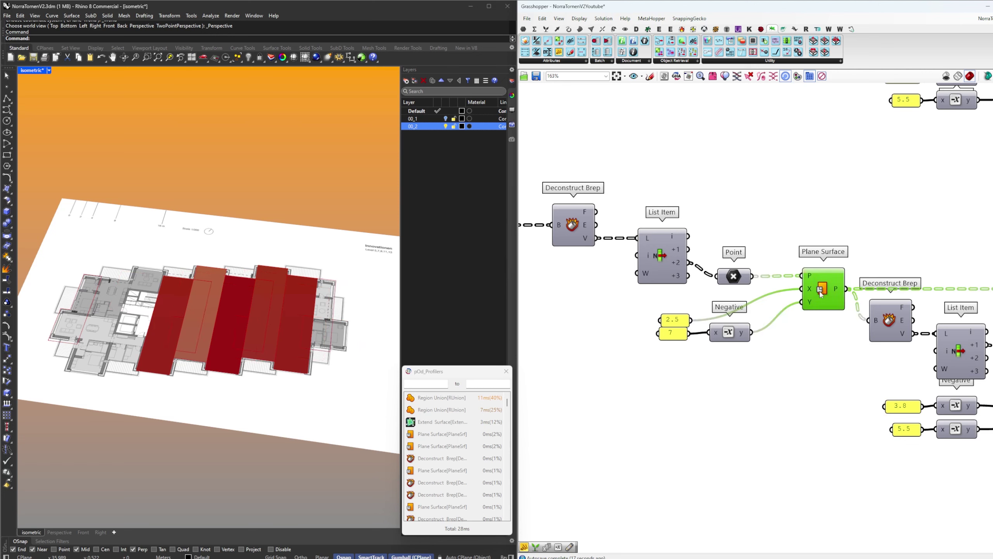
pyautogui.rightClick(812, 324)
pyautogui.click(819, 332)
pyautogui.click(812, 342)
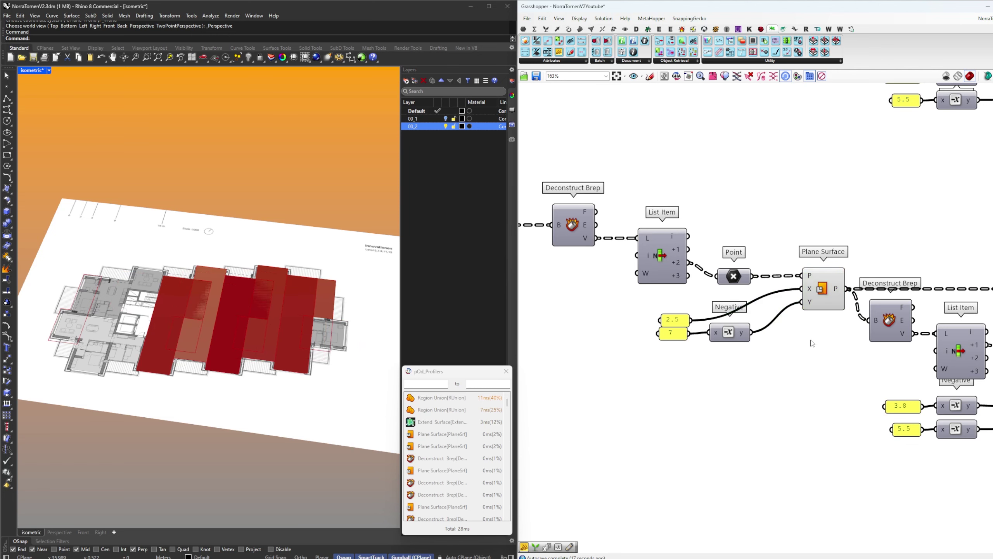
# Examine the first End01 Plane Surface against the floor plan's end walls in top and perspective views
pyautogui.scroll(5, 338, 315)
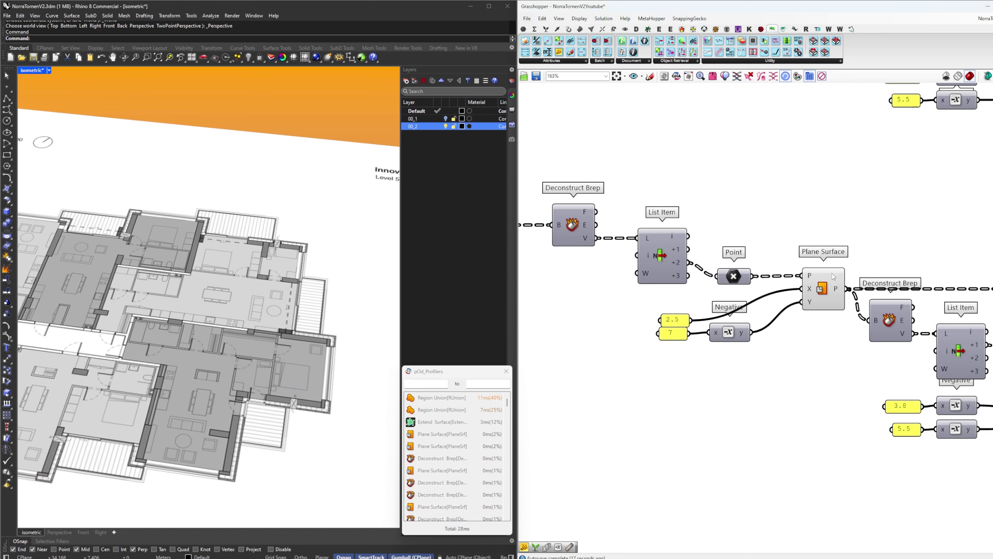
pyautogui.click(823, 288)
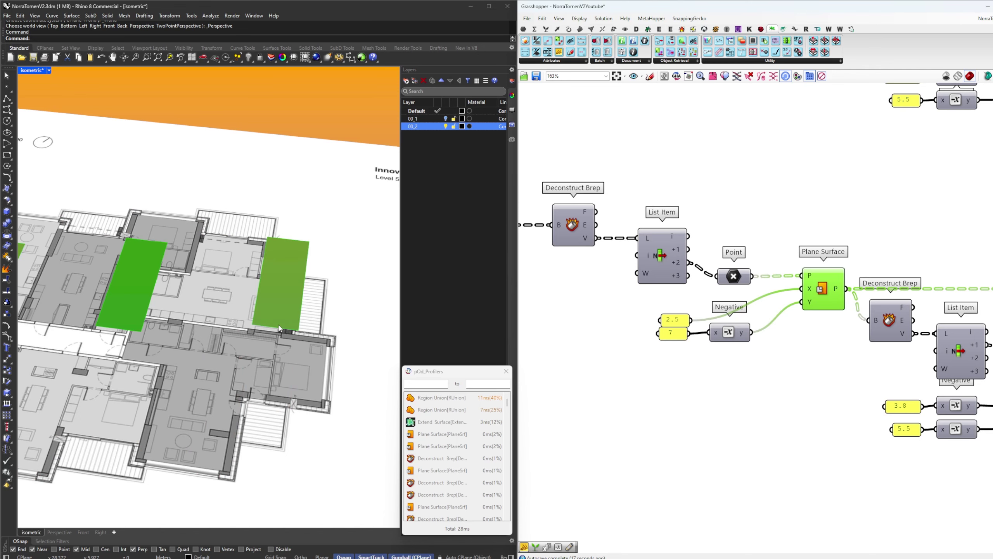
pyautogui.scroll(-2, 327, 301)
pyautogui.middleClick(328, 292)
pyautogui.click(347, 299)
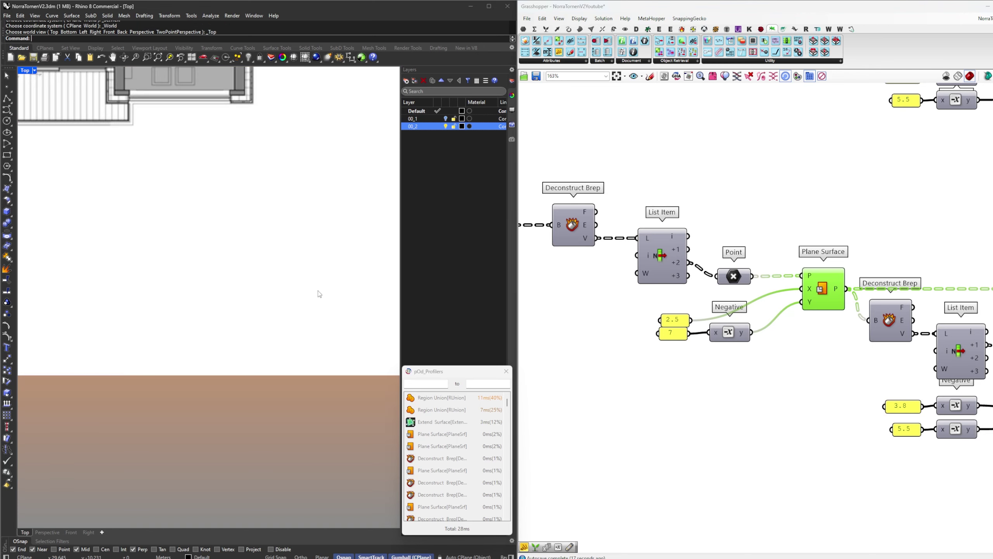
pyautogui.moveTo(232, 158); pyautogui.dragTo(188, 329, button='right')
pyautogui.scroll(-4, 232, 159)
pyautogui.scroll(-5, 234, 161)
pyautogui.scroll(8, 266, 242)
pyautogui.middleClick(266, 242)
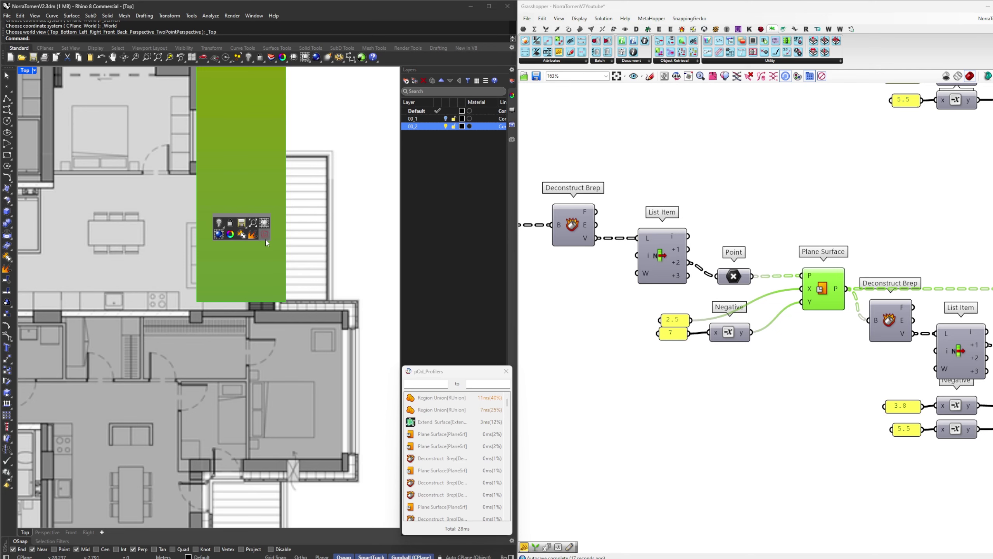
pyautogui.click(265, 236)
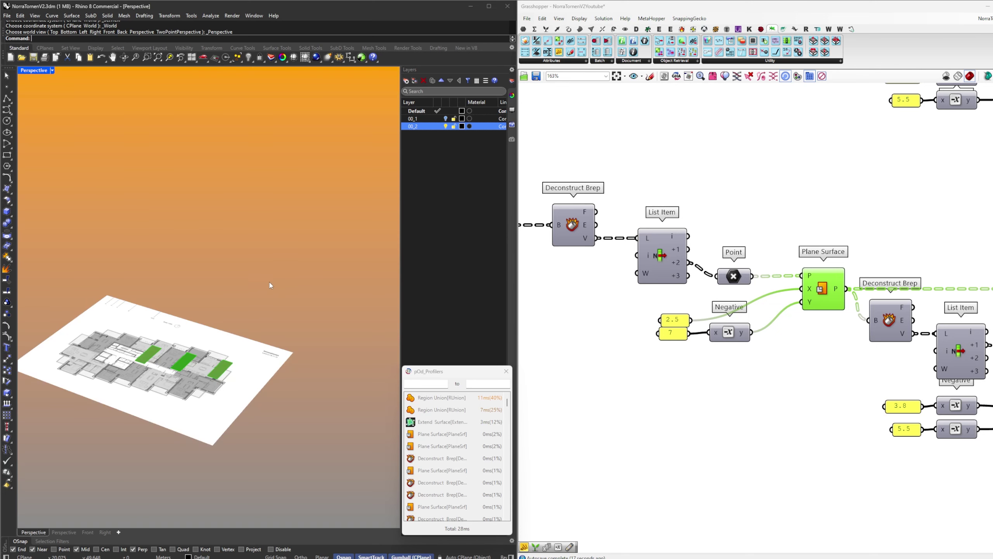
pyautogui.scroll(6, 250, 274)
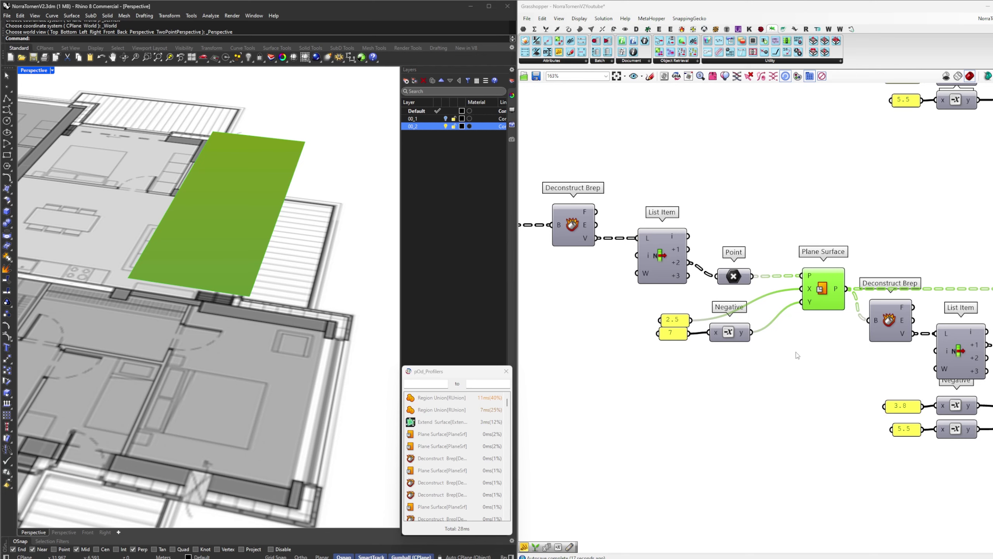
# Set the second End01 Plane Surface's X size panel to 4.5 and wire it straight to the X input, deleting its Negative component
pyautogui.moveTo(807, 355); pyautogui.dragTo(689, 356, button='right')
pyautogui.scroll(-4, 689, 356)
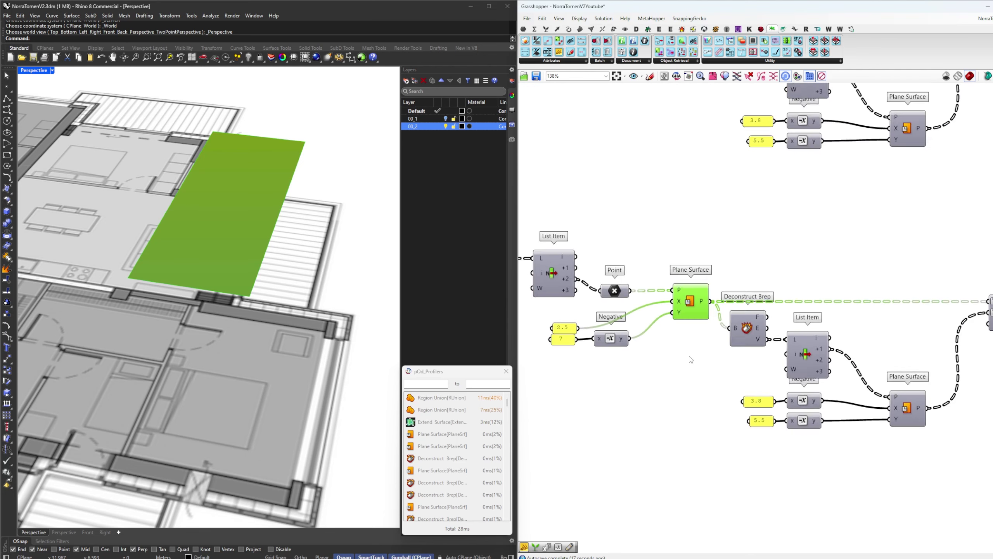
pyautogui.moveTo(734, 384); pyautogui.dragTo(691, 359, button='right')
pyautogui.scroll(5, 691, 359)
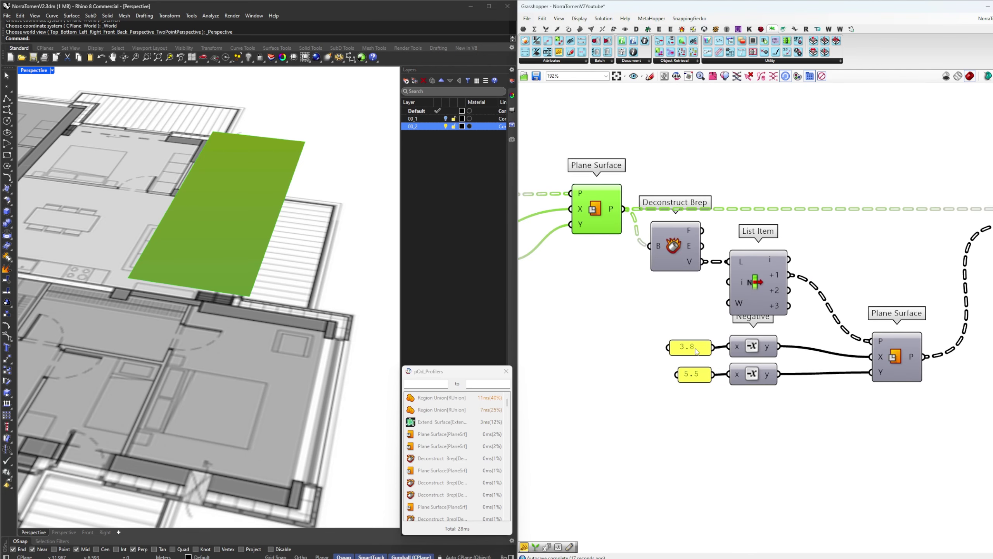
pyautogui.doubleClick(697, 350)
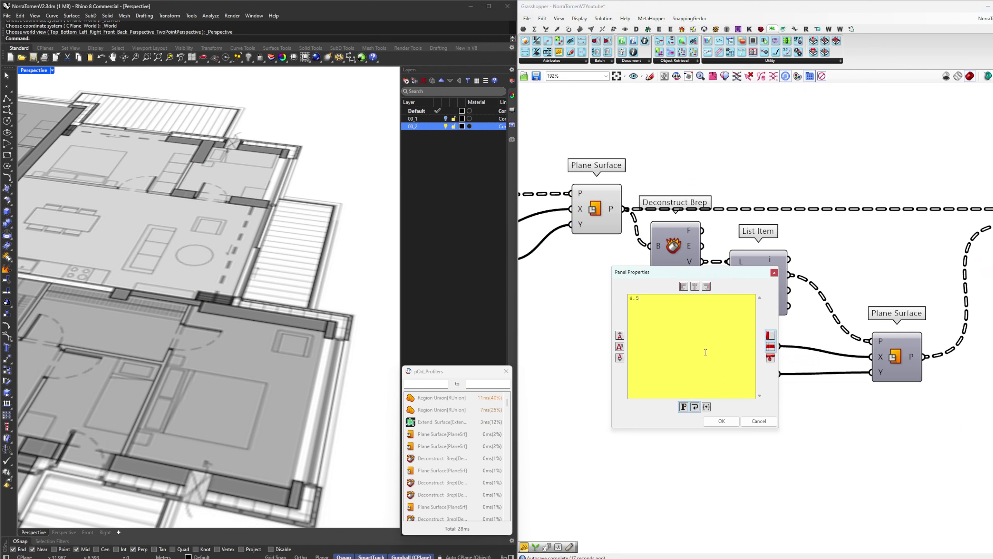
pyautogui.click(721, 421)
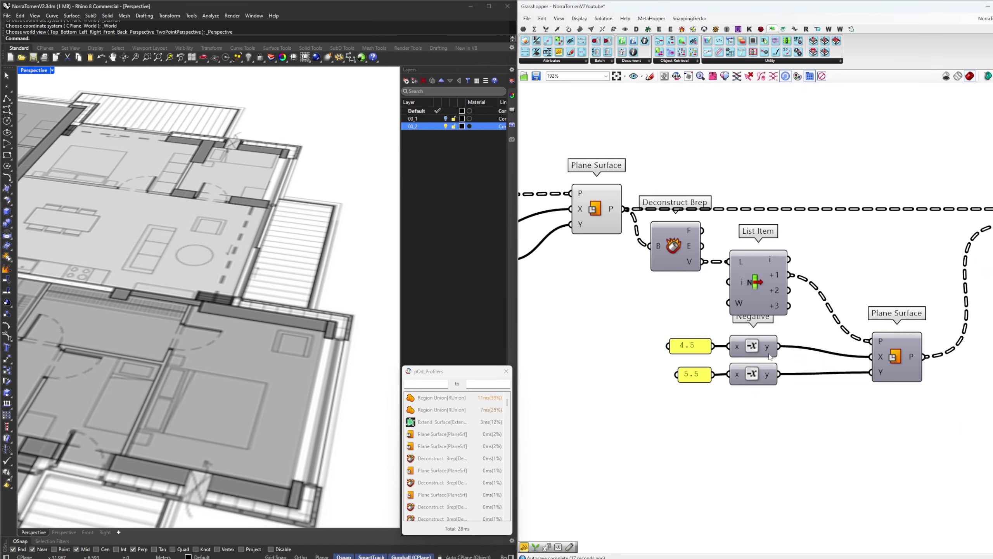
pyautogui.moveTo(718, 347); pyautogui.dragTo(870, 356)
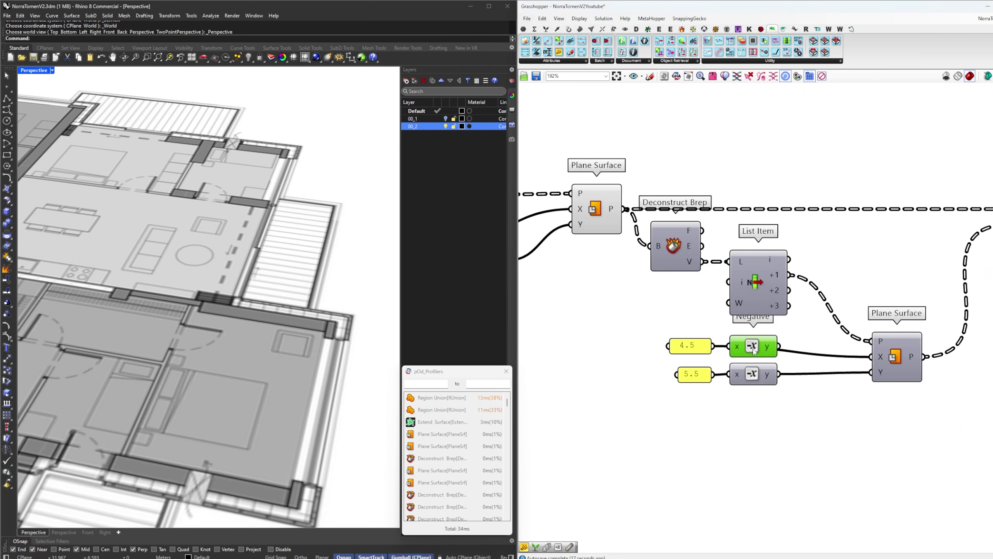
pyautogui.press('Delete')
# Check the merged End01 surfaces and their Region Union outline against the floor plan
pyautogui.moveTo(962, 353); pyautogui.dragTo(871, 360, button='right')
pyautogui.click(961, 228)
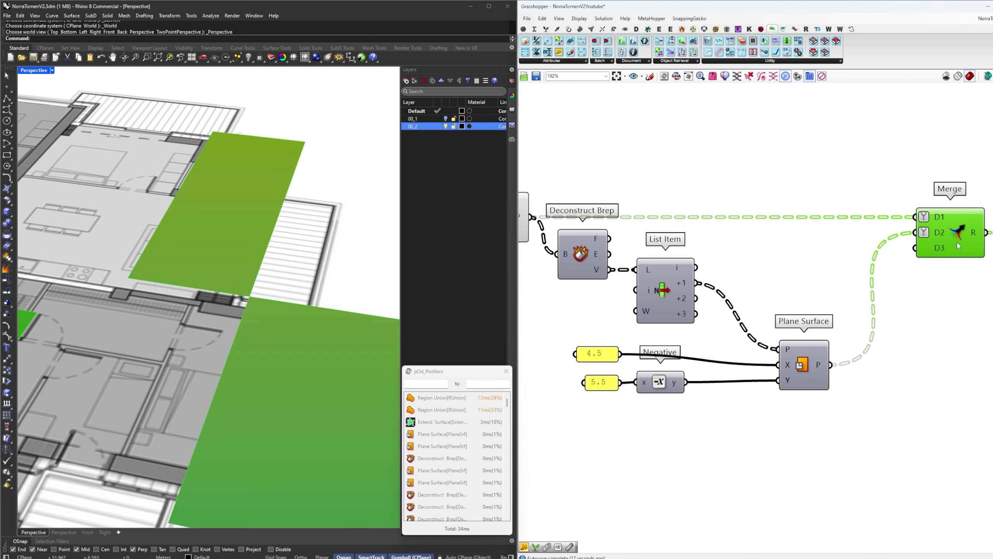
pyautogui.scroll(-3, 956, 242)
pyautogui.moveTo(965, 251); pyautogui.dragTo(798, 280, button='right')
pyautogui.click(857, 276)
pyautogui.scroll(-12, 269, 317)
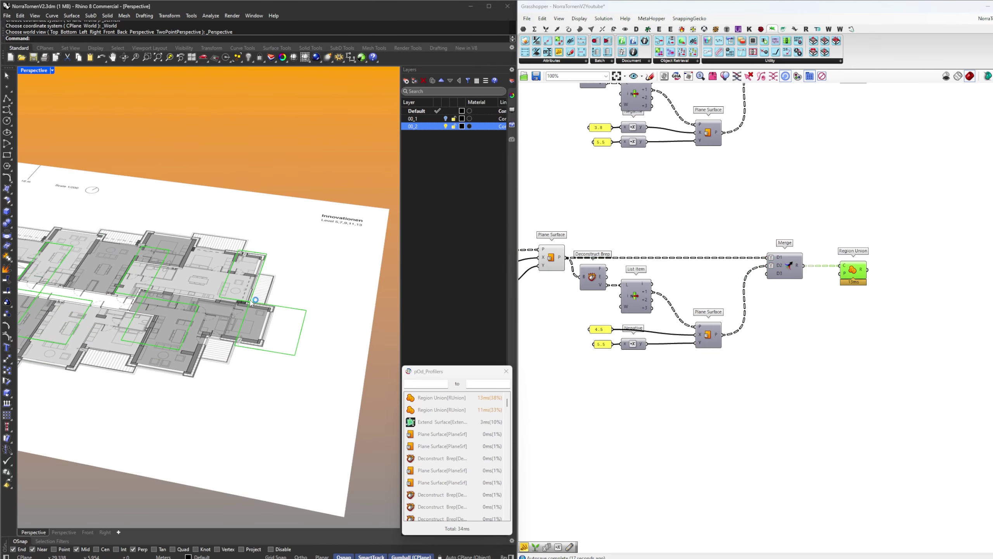
pyautogui.moveTo(239, 311); pyautogui.dragTo(261, 326, button='right')
# Connect the List Item's i output to the second End01 Plane Surface's P input after trying outputs +2 and +3
pyautogui.moveTo(651, 317); pyautogui.dragTo(731, 333, button='right')
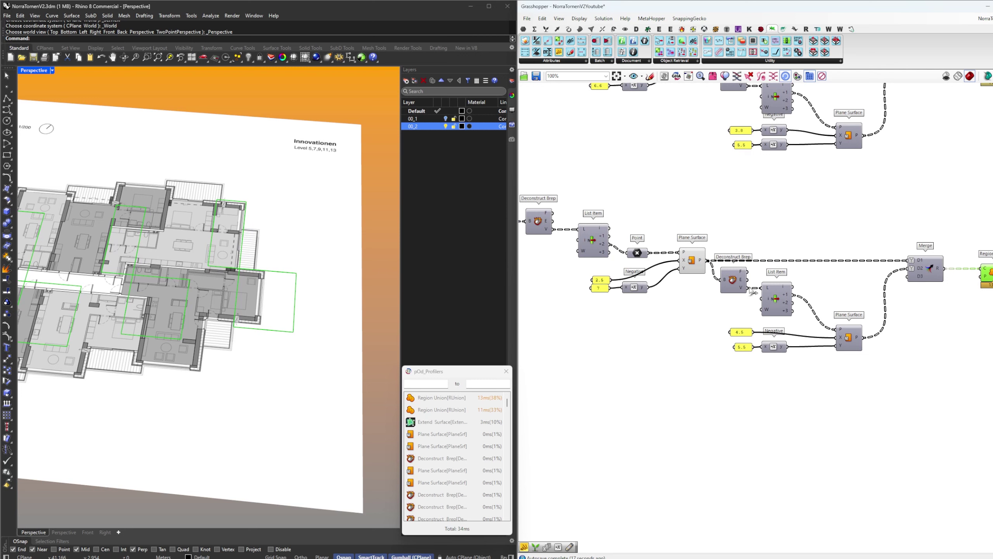
pyautogui.click(736, 287)
pyautogui.click(779, 306)
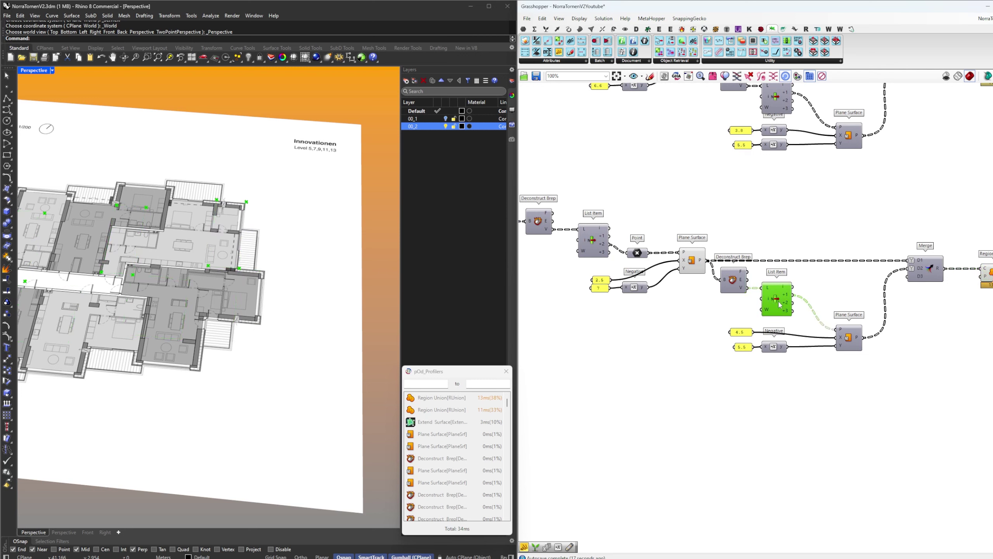
pyautogui.click(841, 328)
pyautogui.scroll(2, 803, 316)
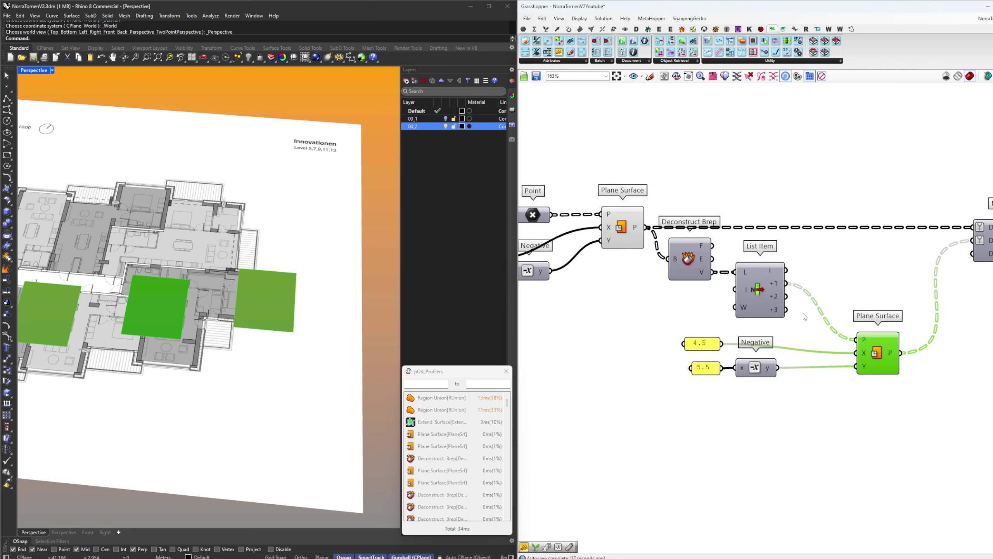
pyautogui.moveTo(788, 297); pyautogui.dragTo(855, 339)
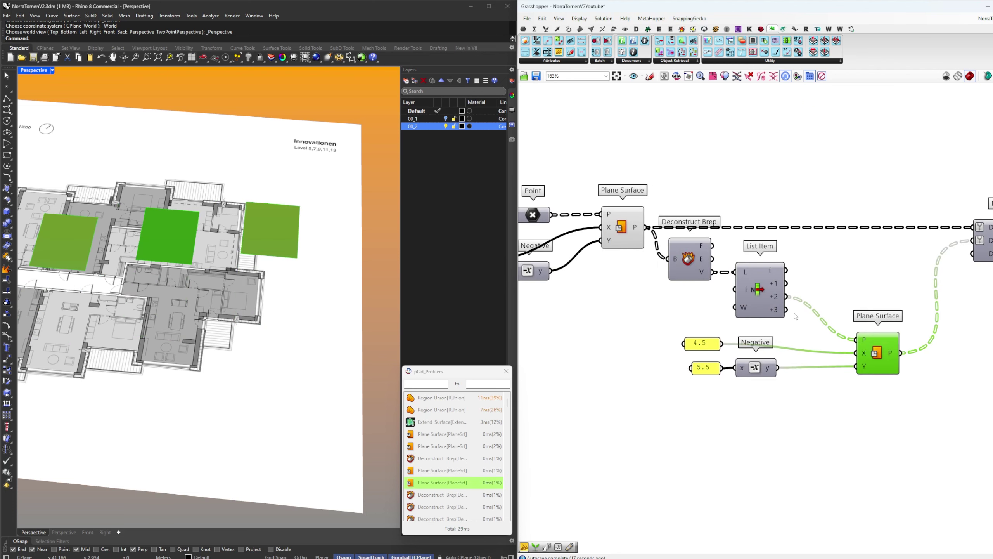
pyautogui.moveTo(786, 310); pyautogui.dragTo(856, 340)
pyautogui.moveTo(786, 270); pyautogui.dragTo(855, 340)
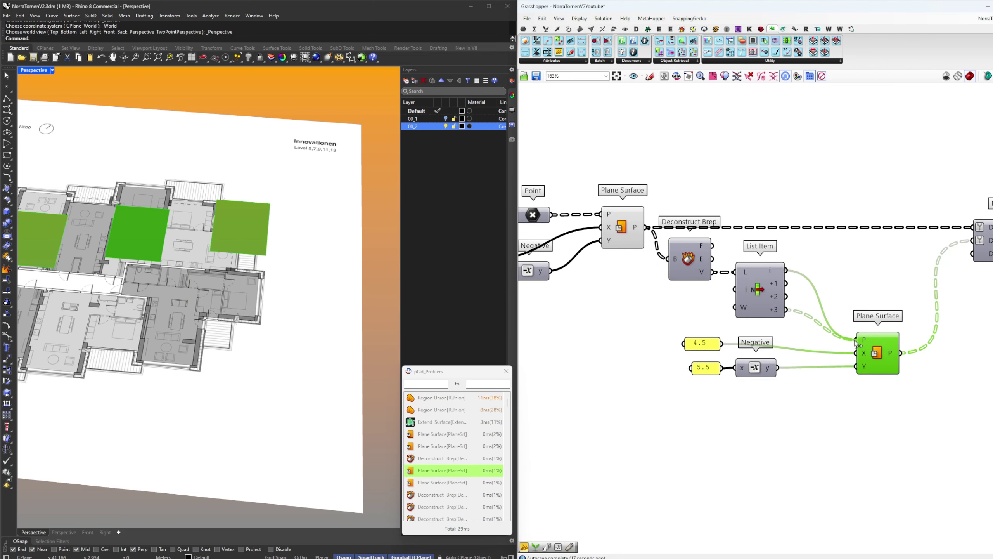
# Compare the End01 Region Union outline with the end apartments on the floor plan
pyautogui.click(892, 294)
pyautogui.moveTo(953, 254); pyautogui.dragTo(782, 269, button='right')
pyautogui.click(885, 258)
pyautogui.click(895, 264)
pyautogui.scroll(-6, 206, 302)
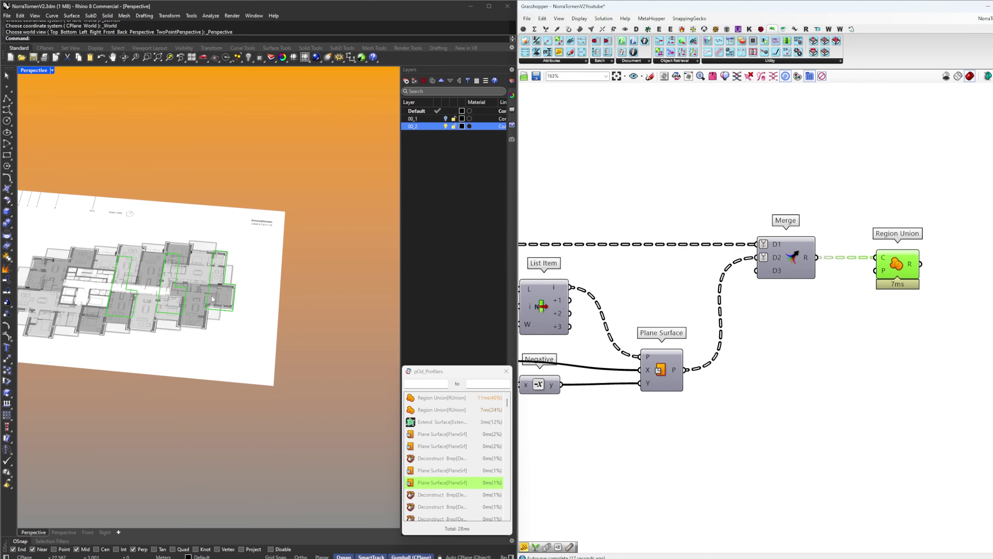
pyautogui.scroll(11, 225, 291)
pyautogui.moveTo(229, 303); pyautogui.dragTo(232, 341, button='right')
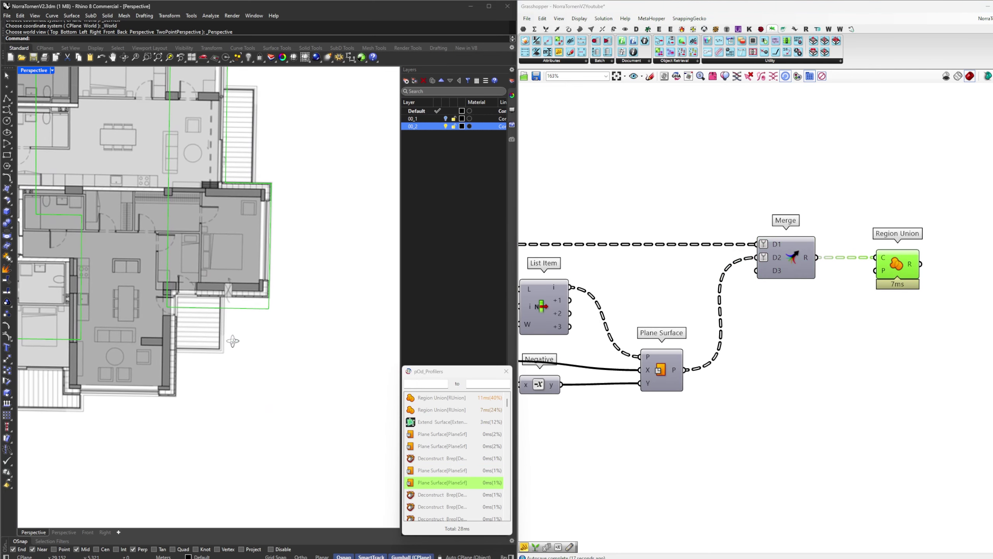
pyautogui.scroll(-2, 650, 322)
# Review the End01 chain's size panels and surface previews against the lower end apartment's outer wall
pyautogui.moveTo(650, 323); pyautogui.dragTo(839, 323, button='right')
pyautogui.scroll(4, 722, 374)
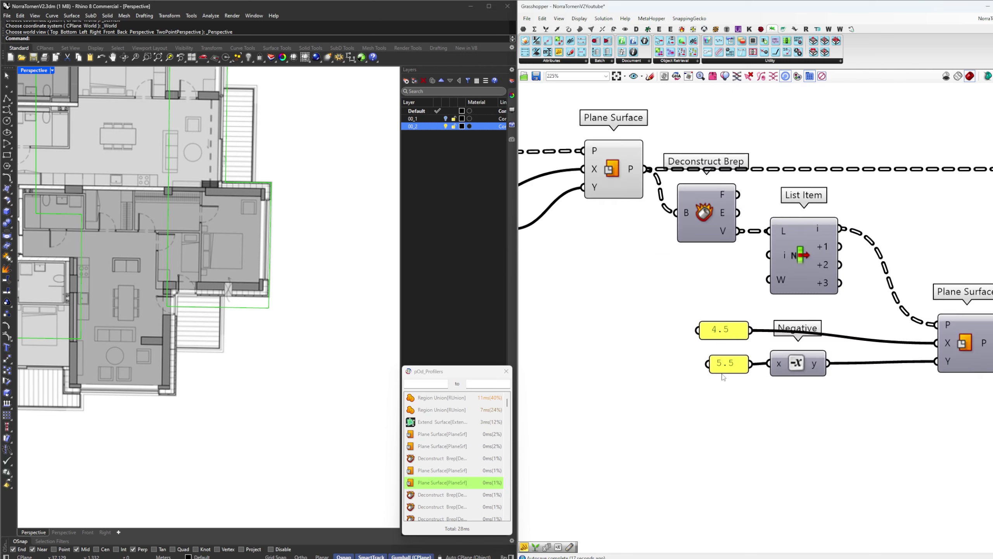
pyautogui.scroll(-3, 694, 351)
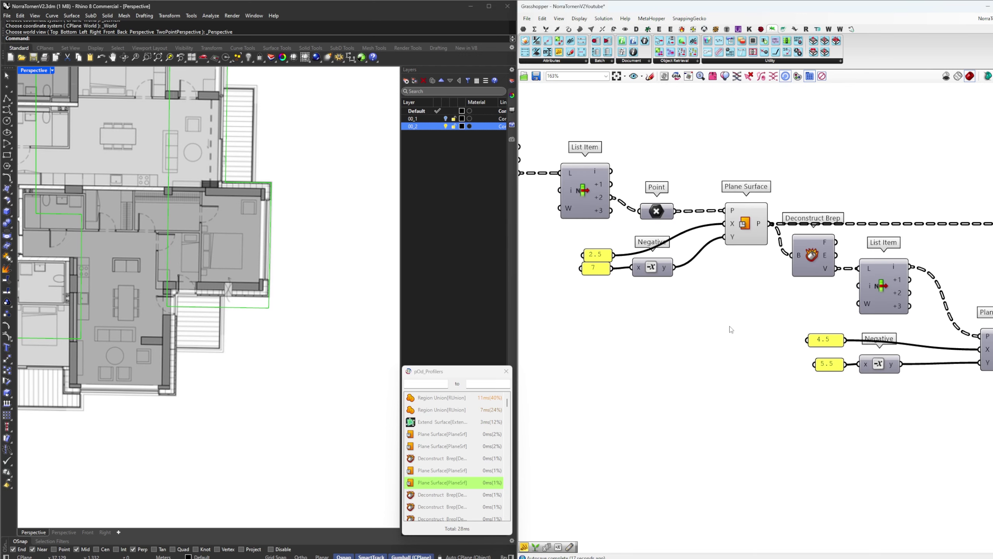
pyautogui.moveTo(671, 341); pyautogui.dragTo(708, 343, button='right')
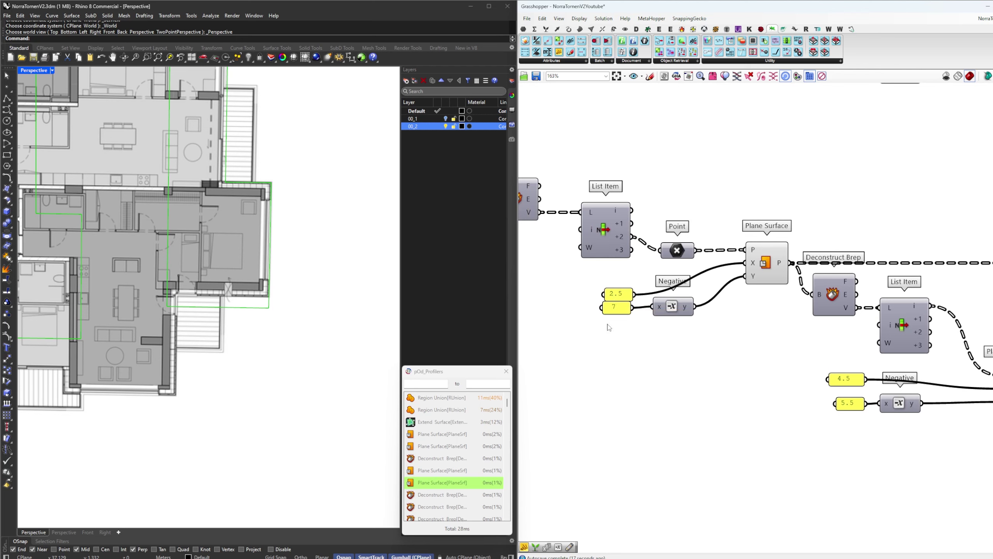
pyautogui.click(838, 297)
pyautogui.scroll(-4, 772, 298)
pyautogui.scroll(3, 982, 313)
pyautogui.click(954, 274)
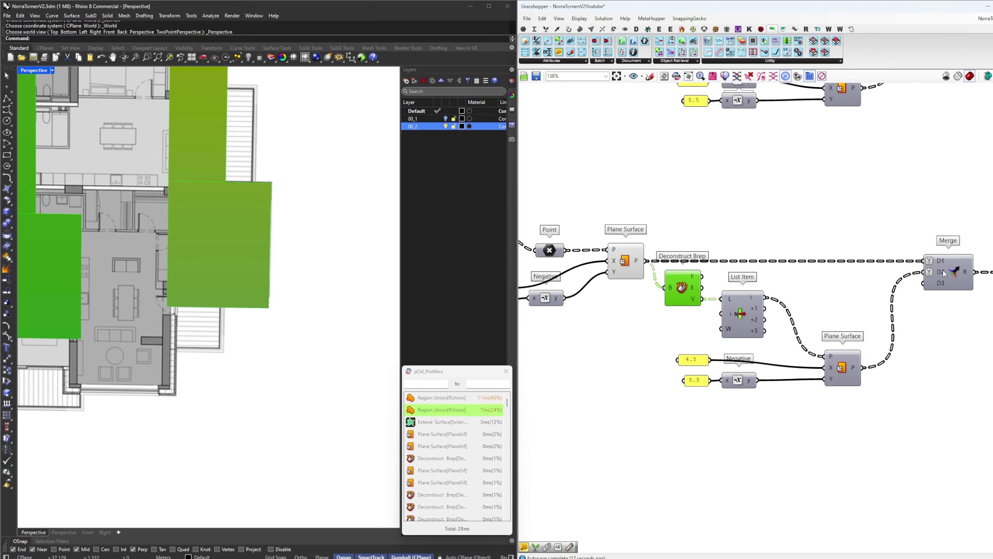
pyautogui.moveTo(983, 336); pyautogui.dragTo(853, 315, button='right')
pyautogui.click(853, 315)
pyautogui.click(930, 262)
pyautogui.scroll(3, 251, 325)
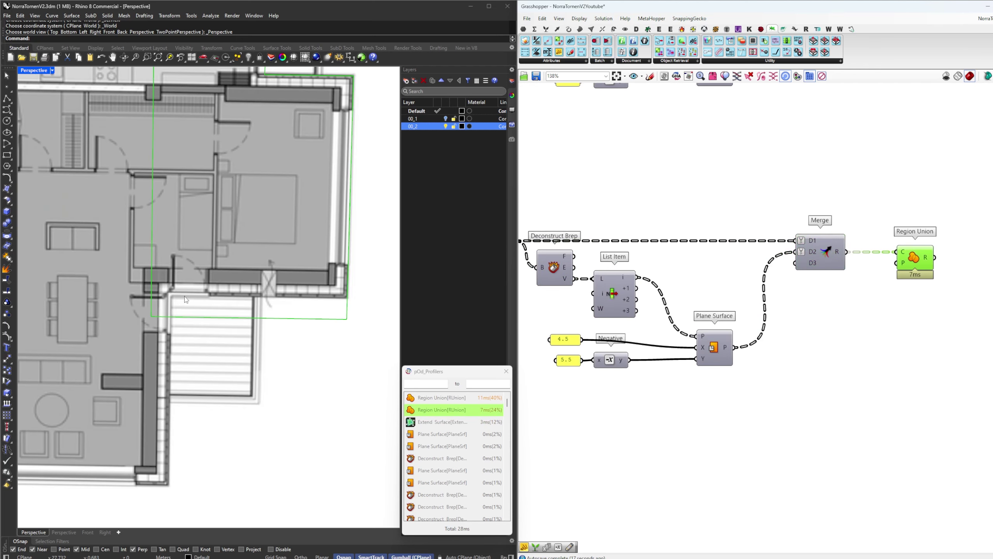
pyautogui.scroll(3, 690, 366)
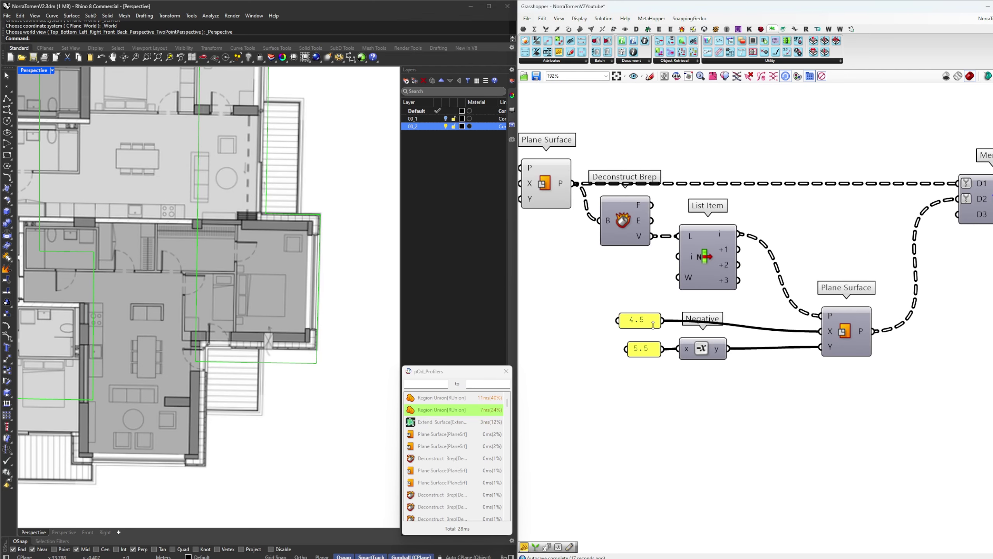
# Try a value of 4.5 in the second End01 Plane Surface's Y size panel
pyautogui.doubleClick(643, 348)
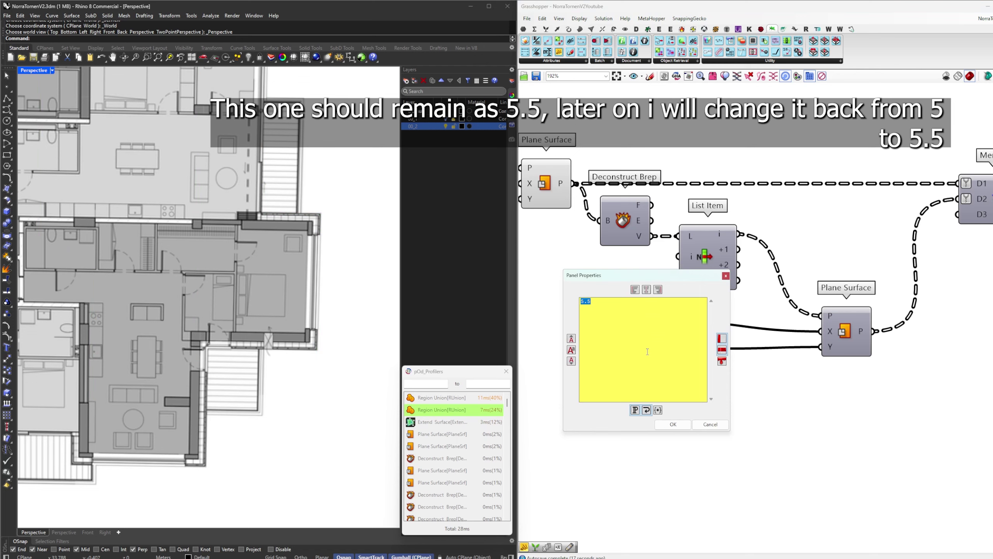
pyautogui.click(676, 424)
pyautogui.moveTo(958, 266); pyautogui.dragTo(885, 274, button='right')
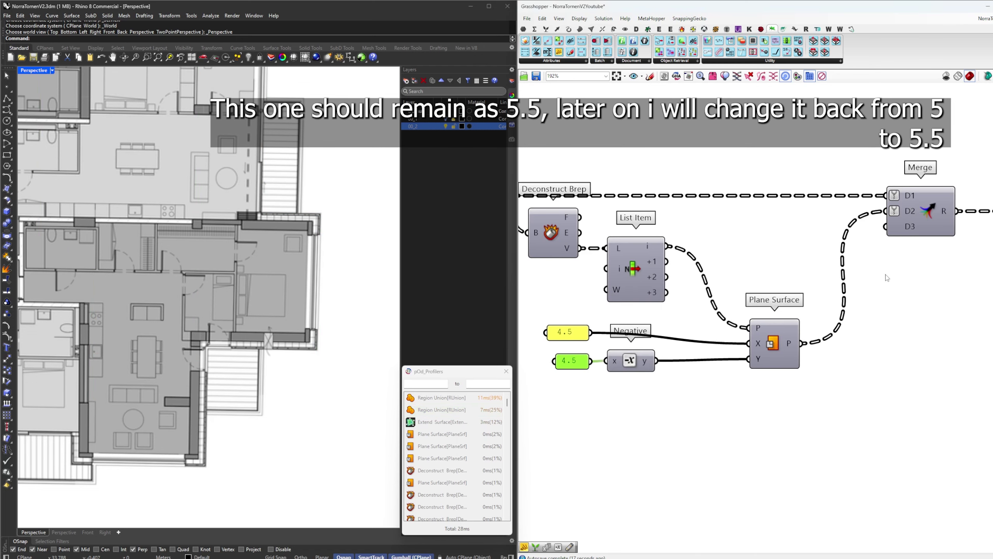
pyautogui.click(931, 223)
pyautogui.moveTo(931, 222); pyautogui.dragTo(844, 229, button='right')
pyautogui.moveTo(667, 341); pyautogui.dragTo(755, 334, button='right')
# Set the second End01 Plane Surface's Y size panel to 5 and check the Region Union outline against the end wall
pyautogui.doubleClick(569, 356)
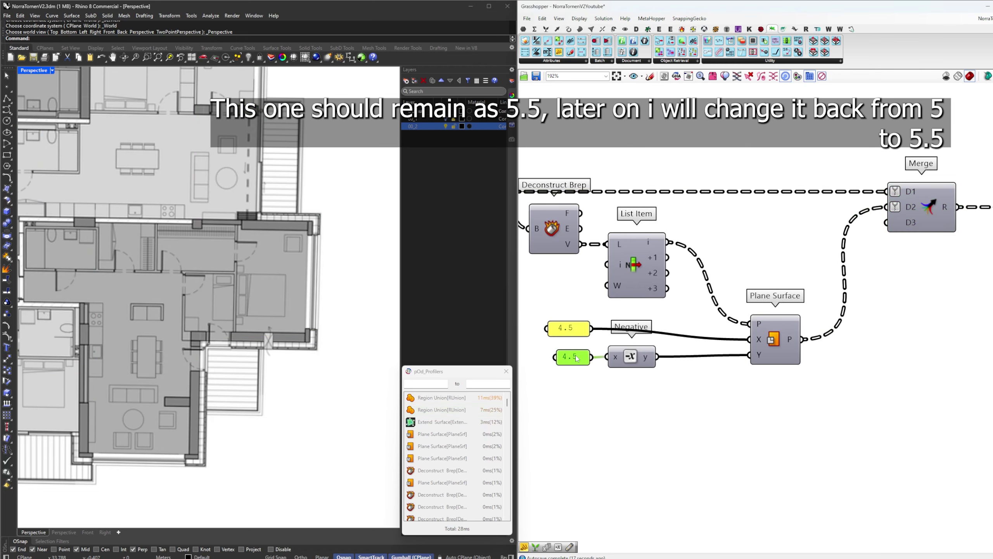
pyautogui.click(606, 429)
pyautogui.moveTo(791, 372); pyautogui.dragTo(697, 387, button='right')
pyautogui.click(960, 233)
pyautogui.scroll(8, 332, 360)
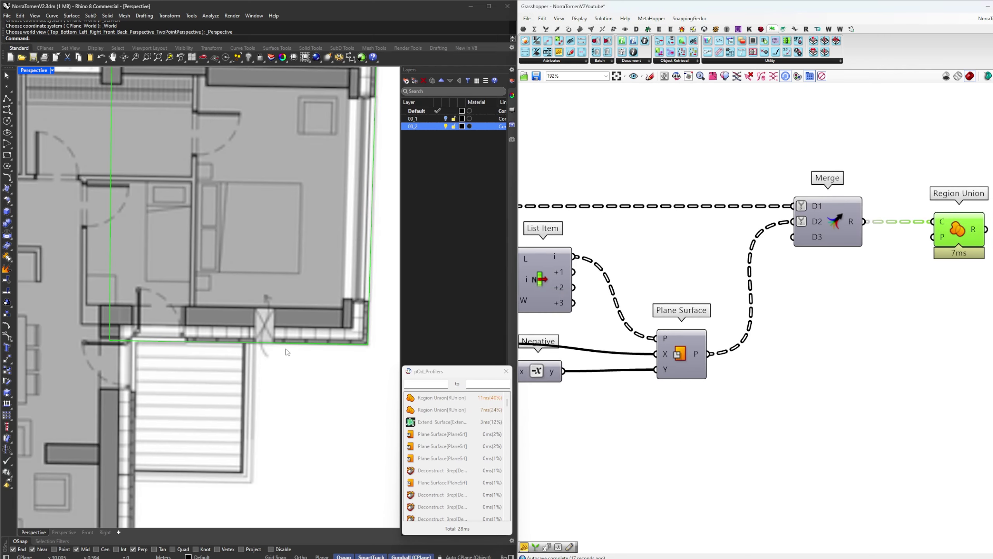
pyautogui.scroll(-10, 332, 360)
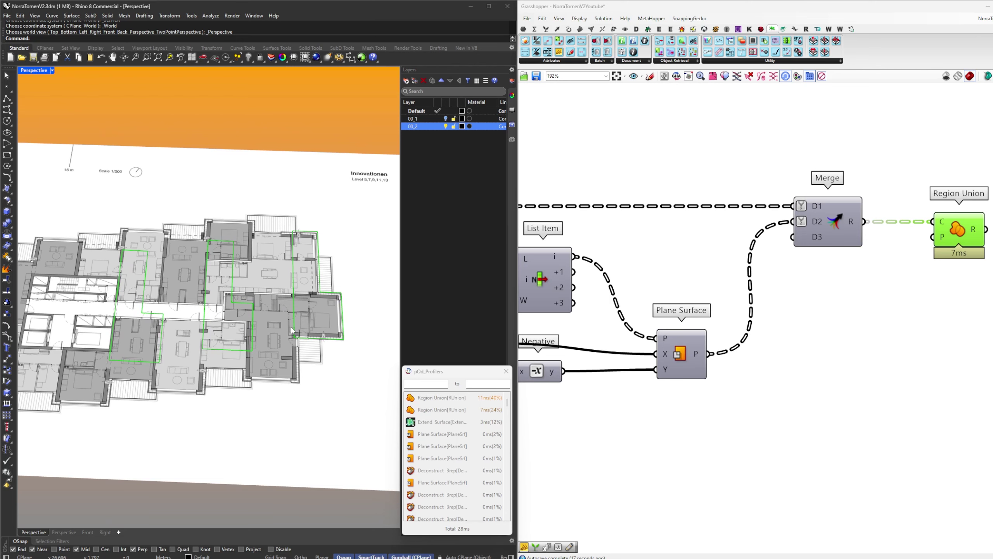
# Place the Geometry container on Dispatch's second output below the End01 Geometry container, aligned with it
pyautogui.scroll(-6, 703, 294)
pyautogui.moveTo(704, 294); pyautogui.dragTo(856, 307, button='right')
pyautogui.scroll(3, 717, 288)
pyautogui.moveTo(583, 262); pyautogui.dragTo(628, 263, button='right')
pyautogui.click(708, 263)
pyautogui.scroll(-4, 708, 266)
pyautogui.moveTo(972, 359); pyautogui.dragTo(620, 383)
pyautogui.click(625, 303)
pyautogui.click(713, 357)
pyautogui.scroll(7, 325, 266)
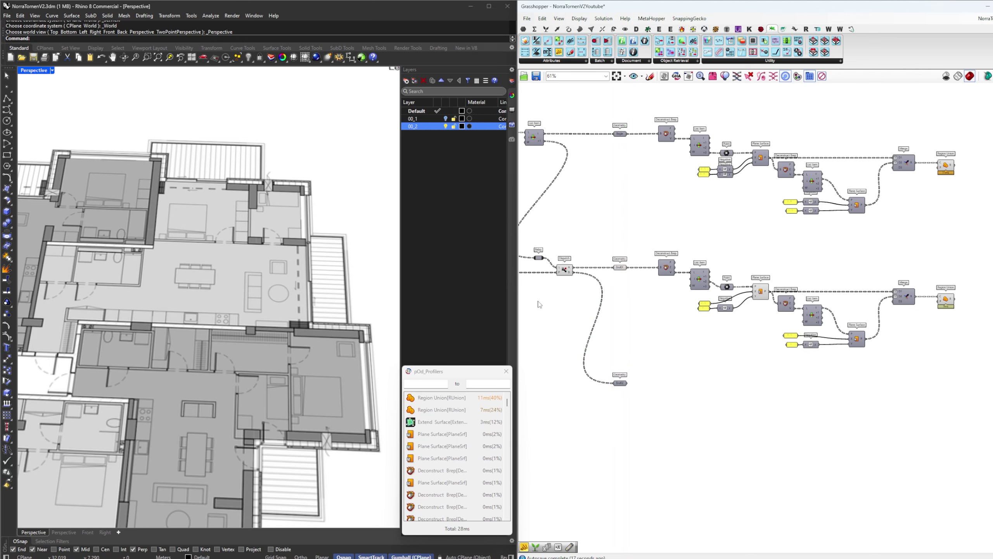
# Duplicate the End01 outline chain below the original and feed the copy from the lower Geometry container
pyautogui.scroll(-3, 702, 312)
pyautogui.moveTo(881, 347); pyautogui.dragTo(680, 397)
pyautogui.scroll(4, 673, 290)
pyautogui.moveTo(686, 398)
pyautogui.mouseDown()
pyautogui.moveTo(686, 359)
pyautogui.moveTo(686, 417)
pyautogui.mouseUp()
pyautogui.click(725, 384)
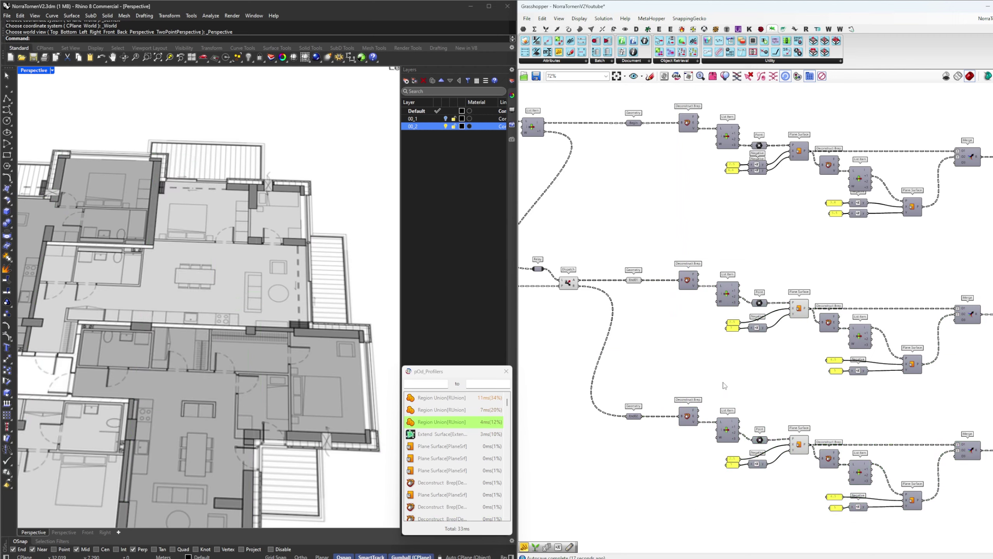
# Set the Y size panel of the copied chain's first Plane Surface to 6.6
pyautogui.moveTo(727, 383); pyautogui.dragTo(709, 334, button='right')
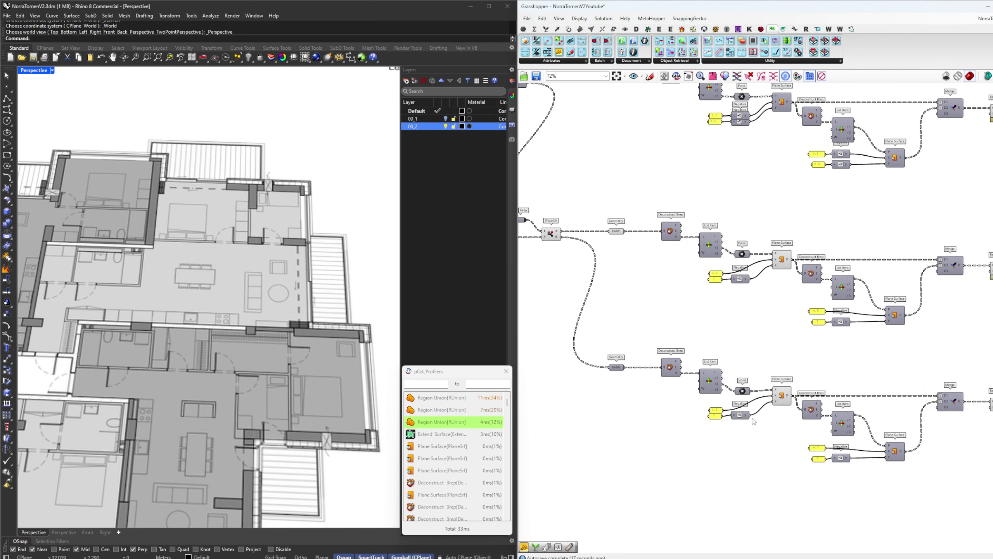
pyautogui.scroll(5, 753, 420)
pyautogui.click(649, 359)
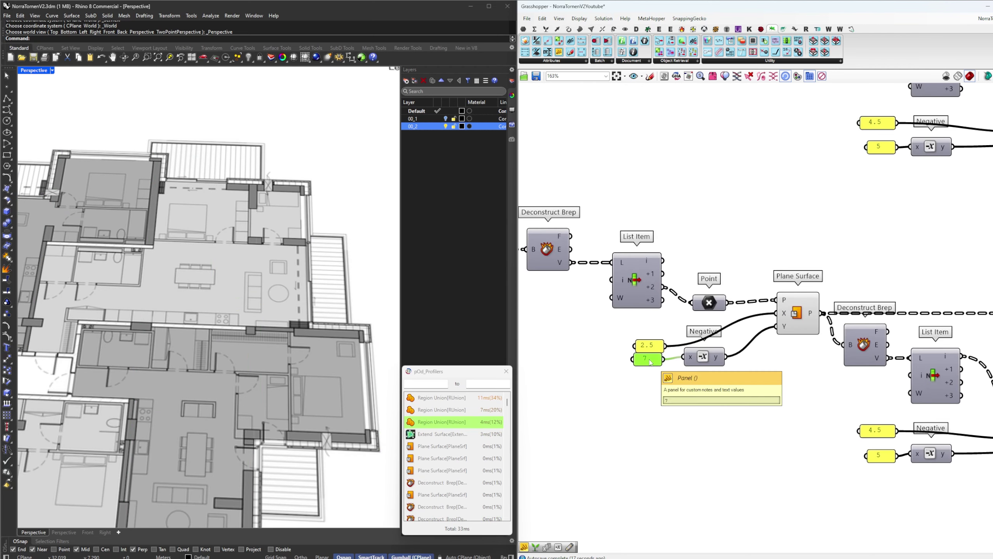
pyautogui.doubleClick(649, 360)
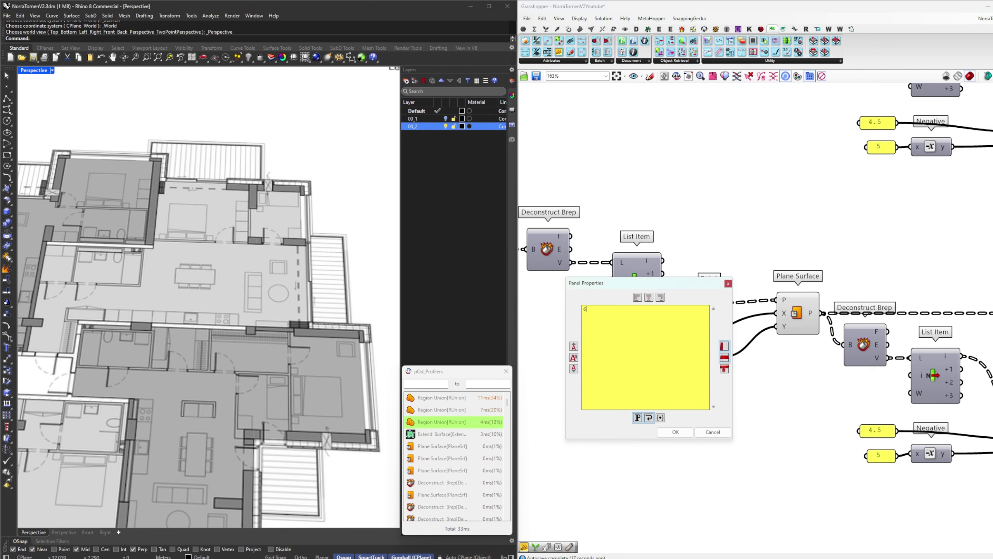
pyautogui.click(676, 431)
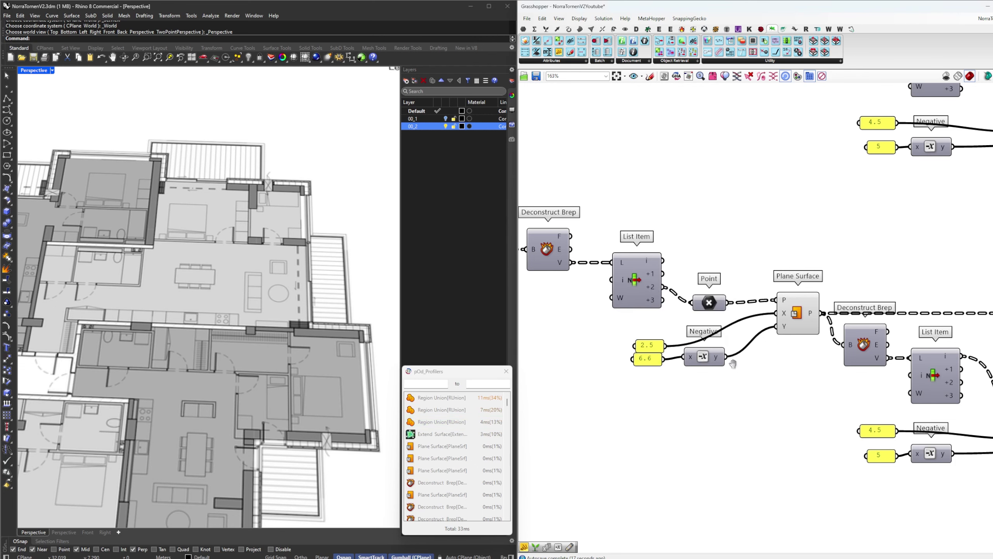
# Wire the 6.6 panel straight to the Plane Surface's Y input, delete its Negative component, and nudge the Point container upward
pyautogui.moveTo(709, 372); pyautogui.dragTo(770, 343)
pyautogui.click(690, 376)
pyautogui.press('Delete')
pyautogui.moveTo(704, 309); pyautogui.dragTo(706, 294)
pyautogui.click(815, 362)
# Set the X size panel of the copied chain's second Plane Surface to 3.8
pyautogui.moveTo(814, 359); pyautogui.dragTo(745, 328, button='right')
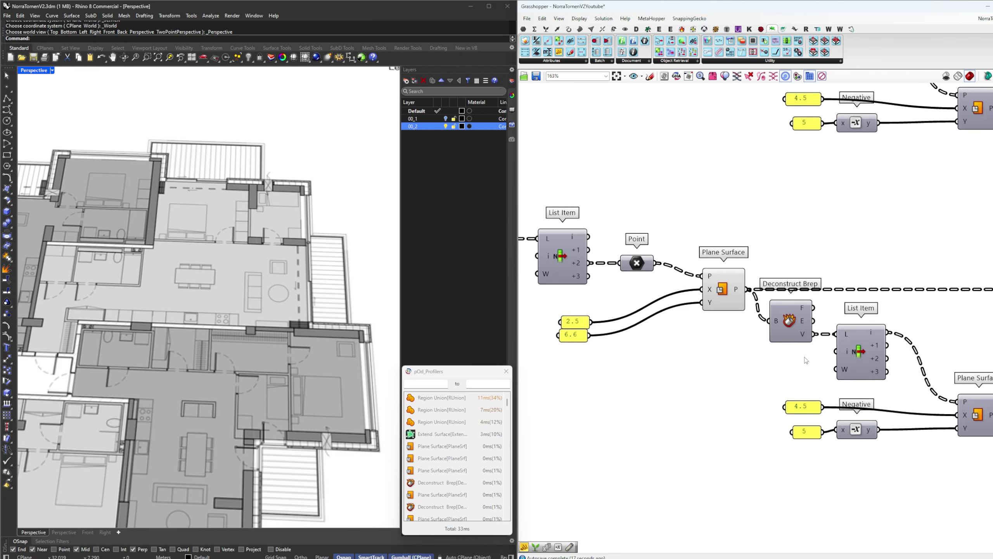
pyautogui.moveTo(813, 362); pyautogui.dragTo(755, 336, button='right')
pyautogui.doubleClick(747, 385)
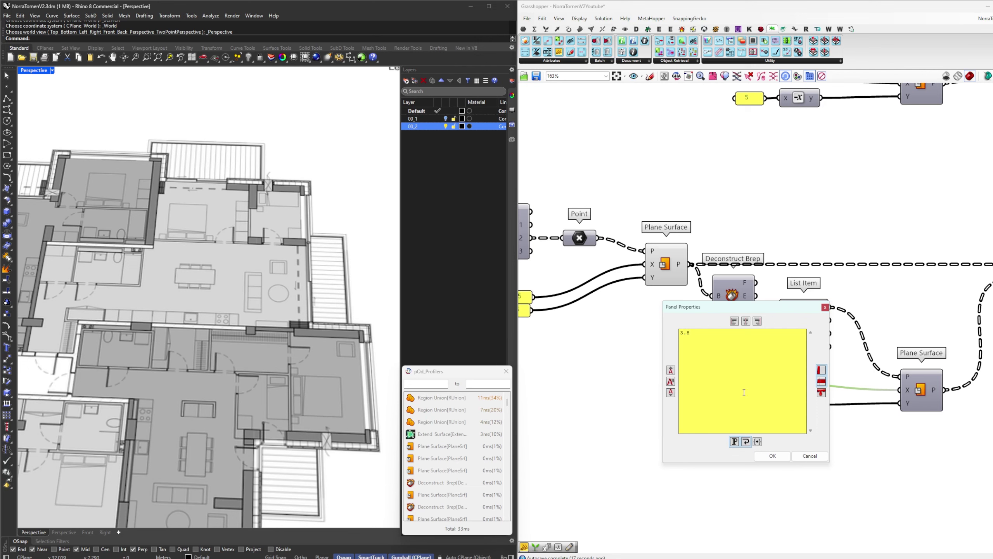
pyautogui.click(772, 456)
# Set the second Plane Surface's Y size panel to 5.5 and wire it straight to the Y input, deleting its Negative component
pyautogui.doubleClick(748, 408)
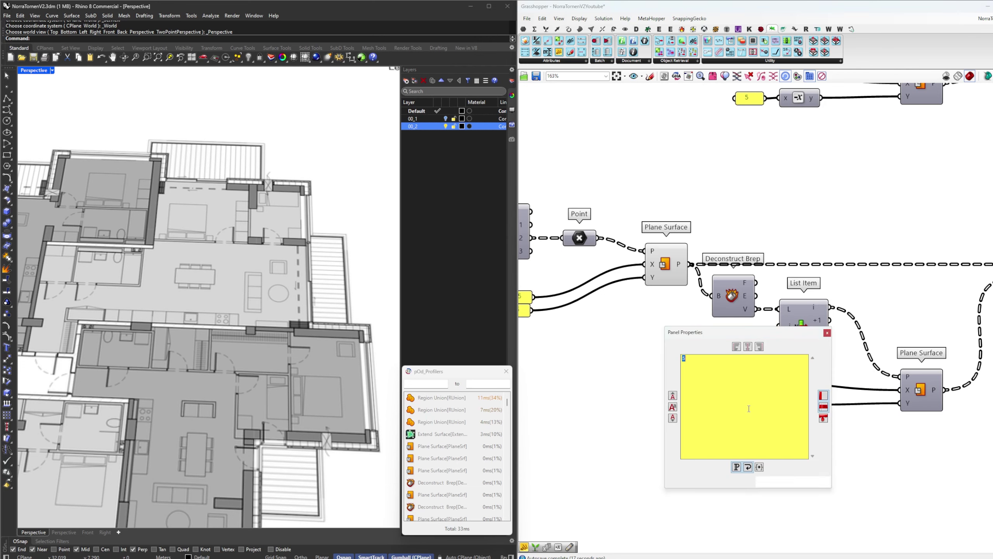
pyautogui.write('5.5')
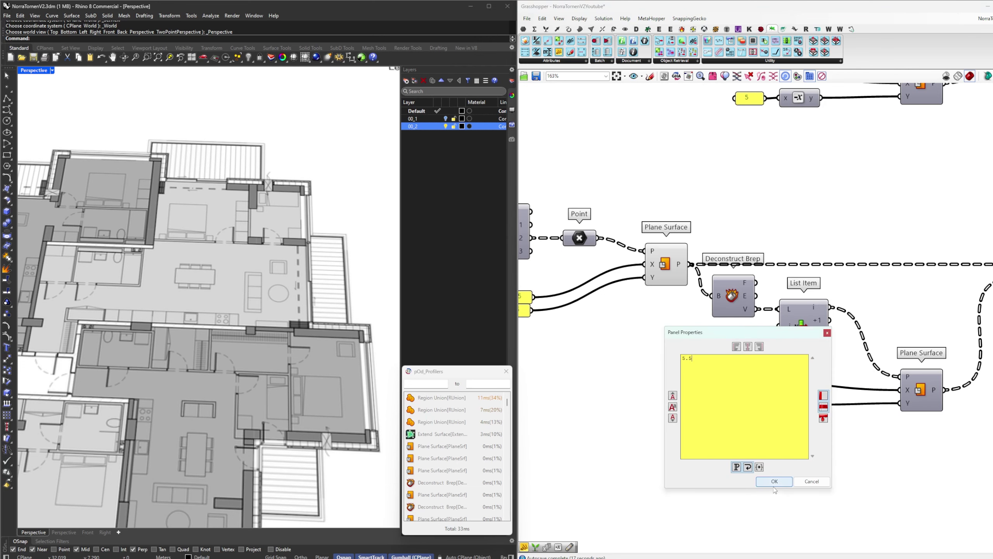
pyautogui.click(774, 481)
pyautogui.moveTo(766, 407); pyautogui.dragTo(795, 390)
pyautogui.press('Delete')
# Check the copied chain's Region Union outline against the whole floor plan
pyautogui.scroll(-3, 807, 399)
pyautogui.moveTo(861, 381); pyautogui.dragTo(748, 382, button='right')
pyautogui.click(916, 330)
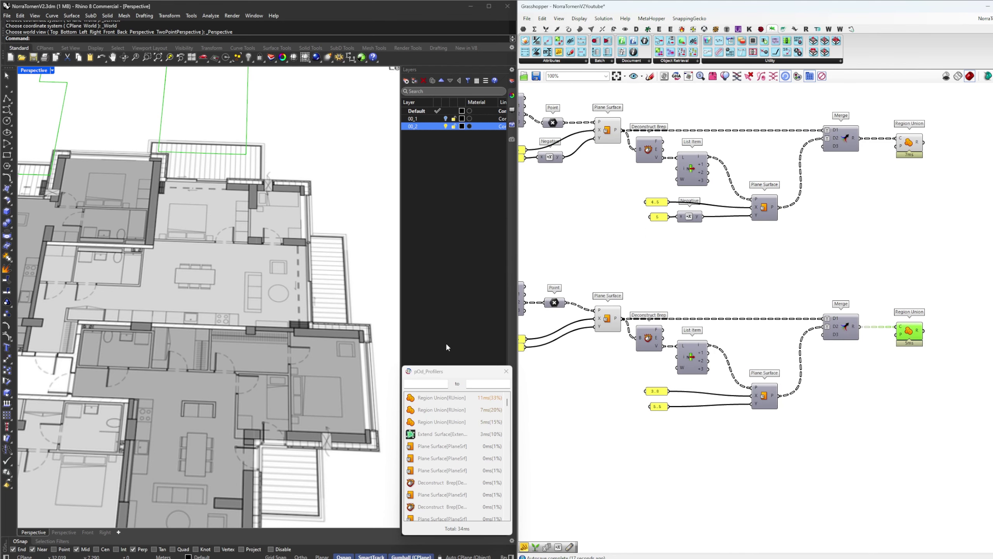
pyautogui.scroll(-9, 150, 235)
pyautogui.keyDown('shift'); pyautogui.moveTo(156, 224); pyautogui.dragTo(274, 289, button='right'); pyautogui.keyUp('shift')
pyautogui.scroll(-4, 229, 296)
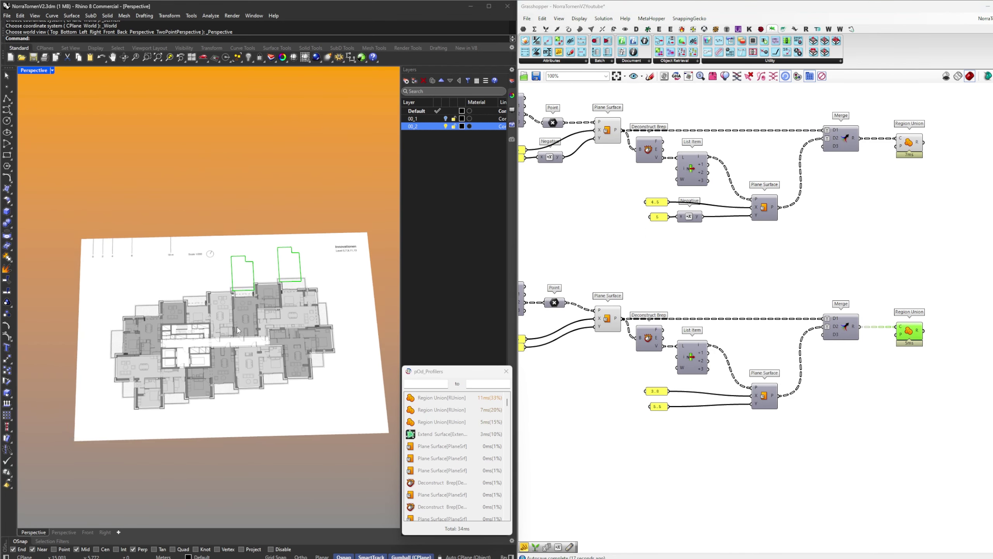
pyautogui.moveTo(231, 316); pyautogui.dragTo(240, 335, button='right')
# In the copied chain, connect the first List Item's i output to Point and the second List Item's +3 output to the second Plane Surface's P input
pyautogui.moveTo(667, 325); pyautogui.dragTo(787, 326, button='right')
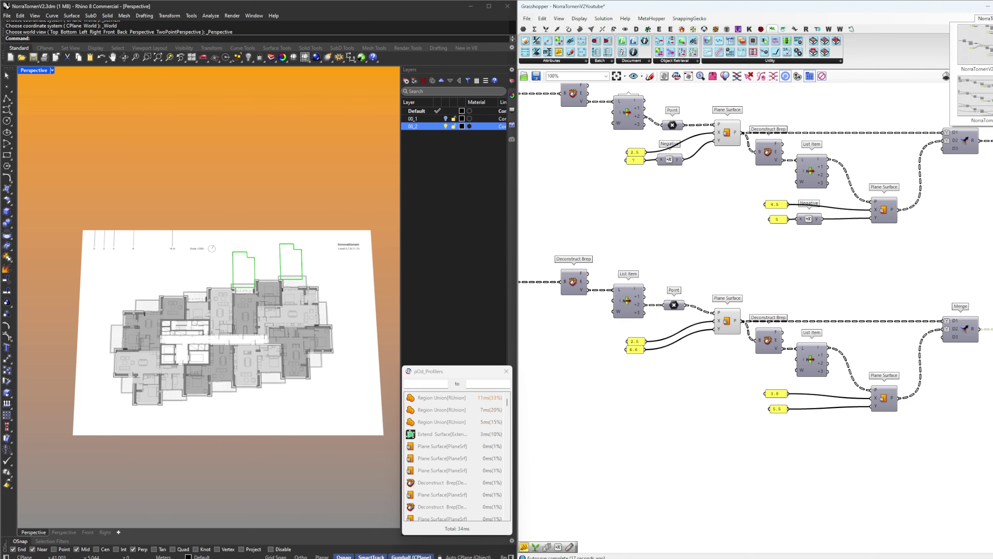
pyautogui.scroll(3, 643, 296)
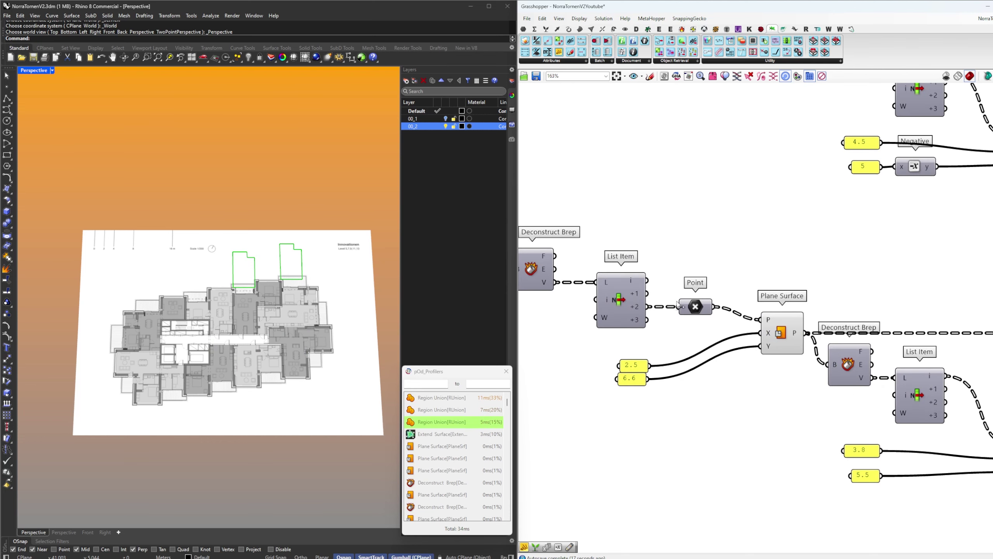
pyautogui.moveTo(648, 288); pyautogui.dragTo(681, 304)
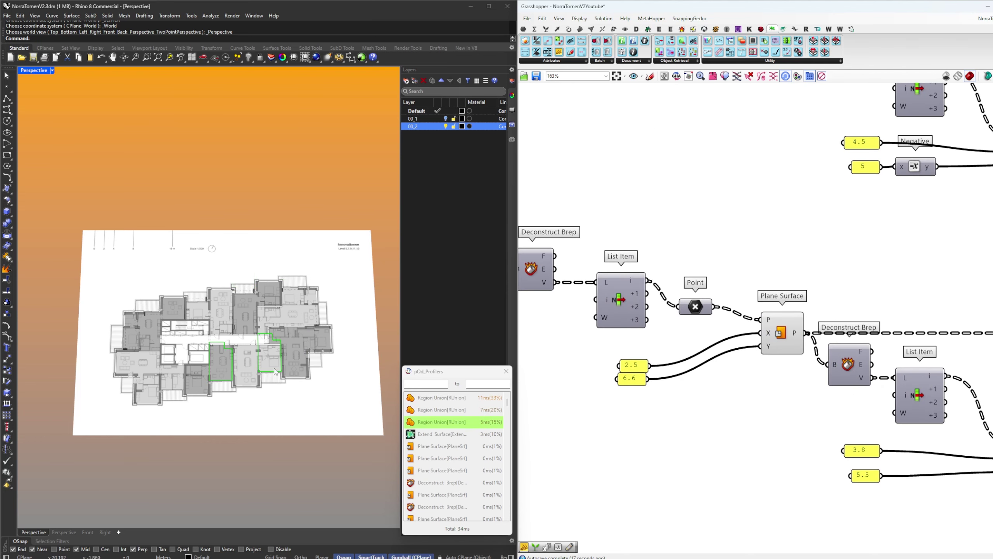
pyautogui.moveTo(948, 400); pyautogui.dragTo(734, 326, button='right')
pyautogui.moveTo(733, 341); pyautogui.dragTo(804, 370)
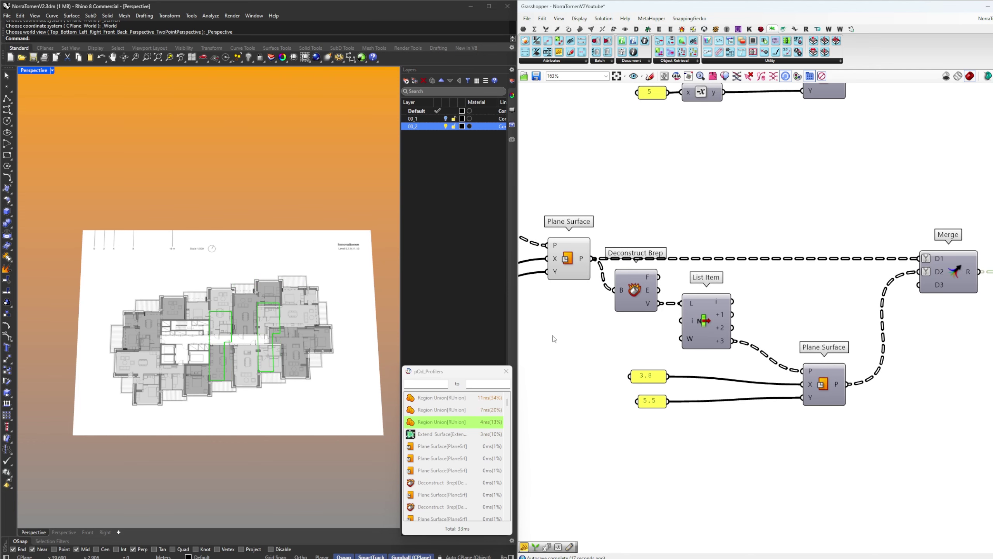
pyautogui.moveTo(929, 302); pyautogui.dragTo(665, 323, button='right')
pyautogui.scroll(5, 235, 372)
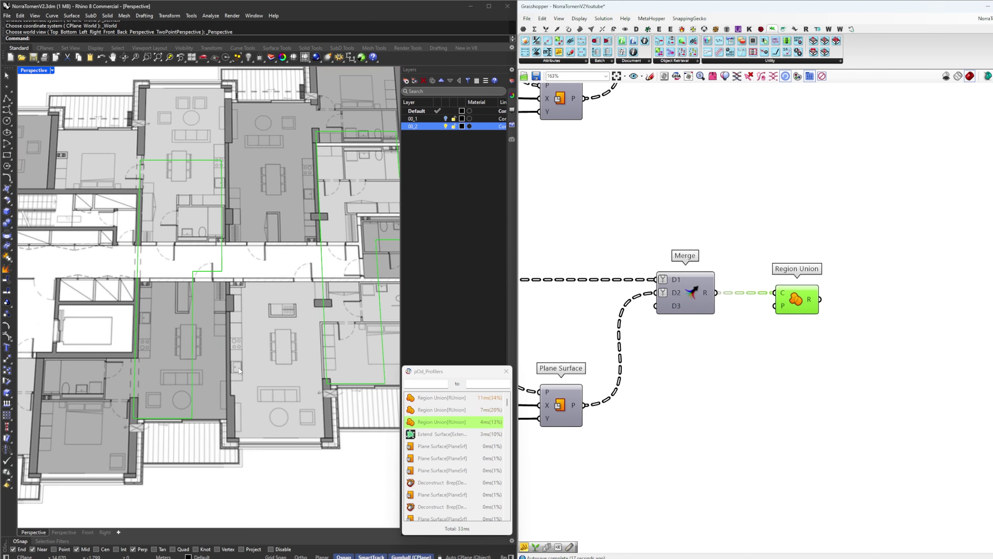
# Compare the Region Union outlines of the End01 and End02 chains against the floor plan
pyautogui.scroll(-4, 617, 149)
pyautogui.click(710, 234)
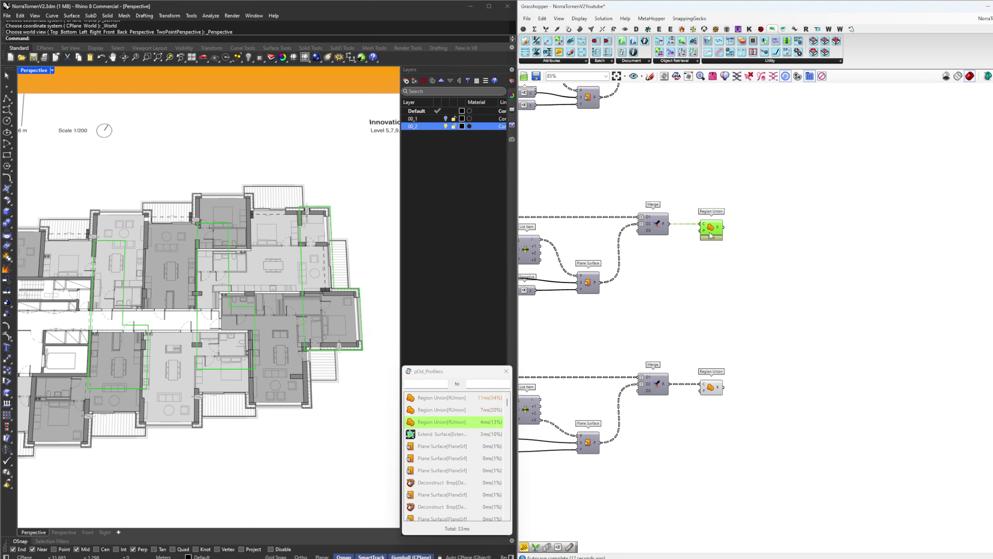
pyautogui.keyDown('shift'); pyautogui.click(712, 386); pyautogui.keyUp('shift')
pyautogui.scroll(2, 299, 338)
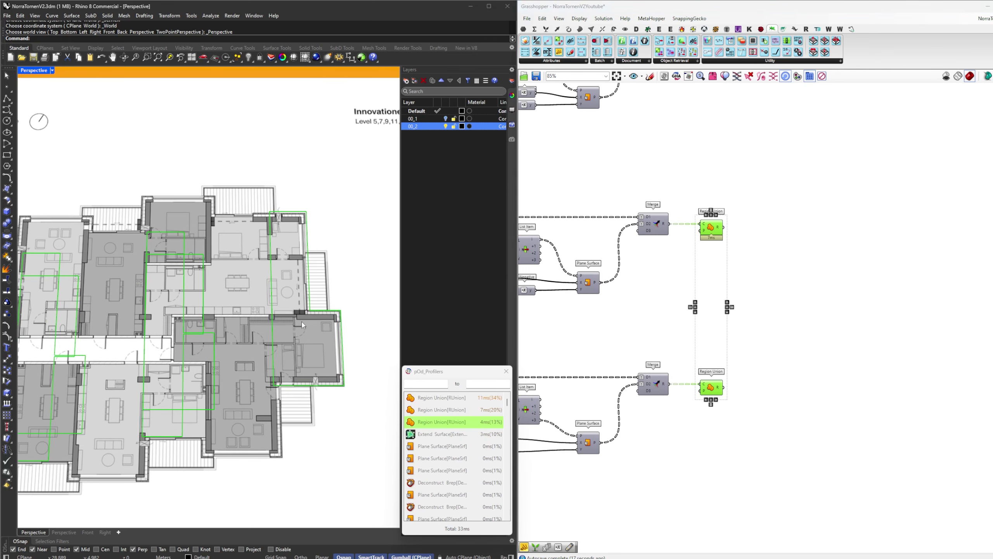
pyautogui.keyDown('shift'); pyautogui.moveTo(221, 342); pyautogui.dragTo(309, 313, button='right'); pyautogui.keyUp('shift')
pyautogui.scroll(-3, 257, 317)
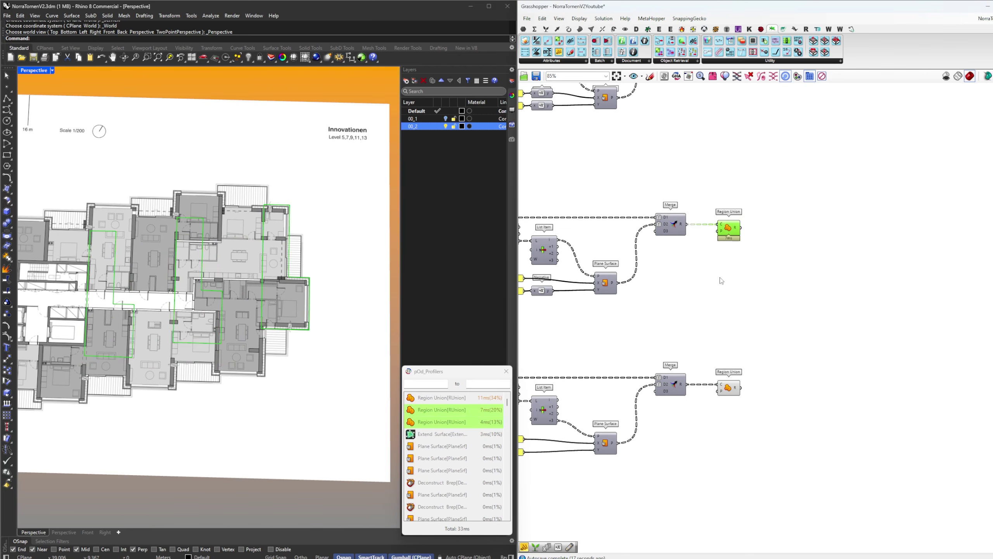
pyautogui.keyDown('shift'); pyautogui.moveTo(747, 408); pyautogui.dragTo(727, 376); pyautogui.keyUp('shift')
pyautogui.click(738, 327)
pyautogui.moveTo(737, 328); pyautogui.dragTo(911, 311, button='right')
pyautogui.scroll(-3, 899, 305)
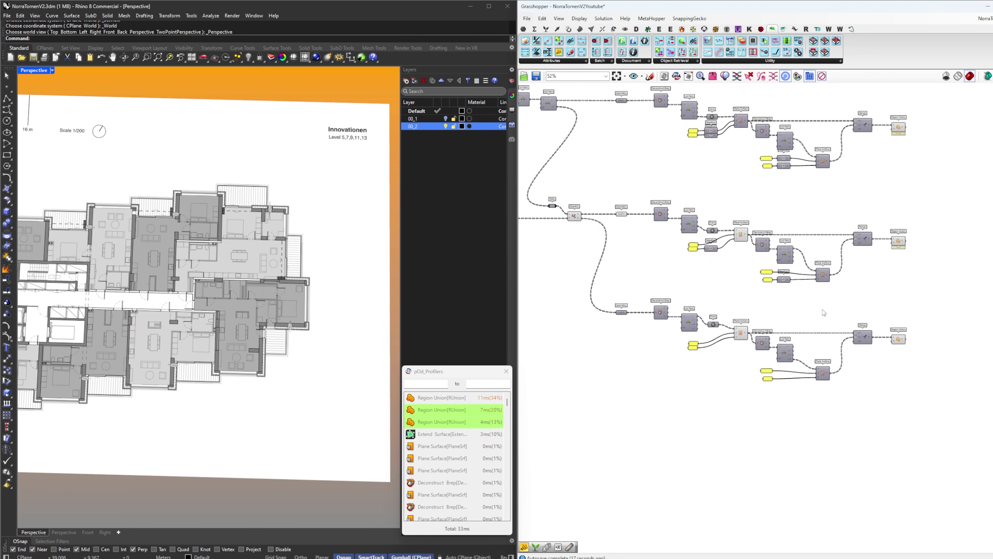
# Examine which surfaces Dispatch sends to End01 and End02, and compare the End02 surfaces with that chain's Region Union outline
pyautogui.moveTo(764, 314); pyautogui.dragTo(841, 308, button='right')
pyautogui.scroll(3, 710, 289)
pyautogui.moveTo(661, 227); pyautogui.dragTo(707, 247, button='right')
pyautogui.click(695, 222)
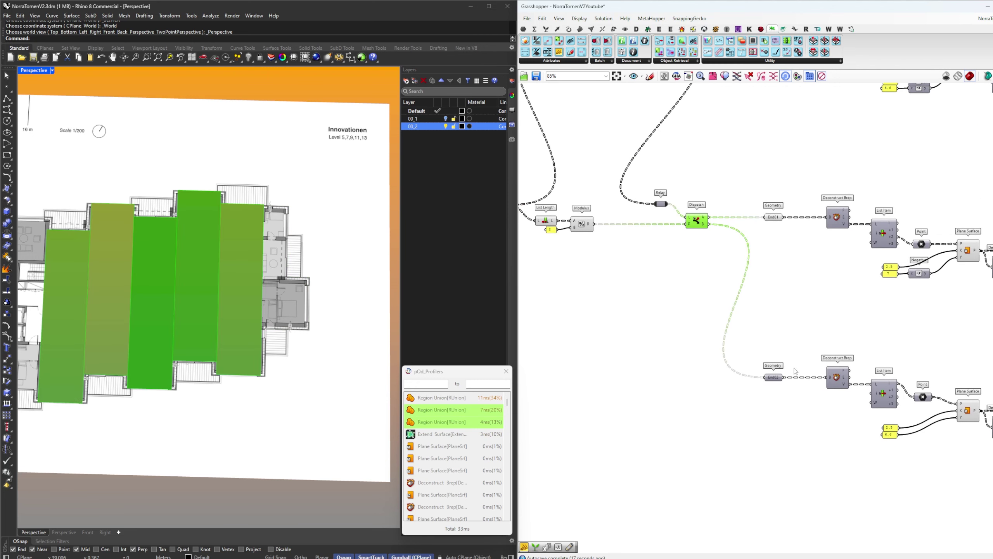
pyautogui.click(743, 231)
pyautogui.click(774, 218)
pyautogui.click(777, 378)
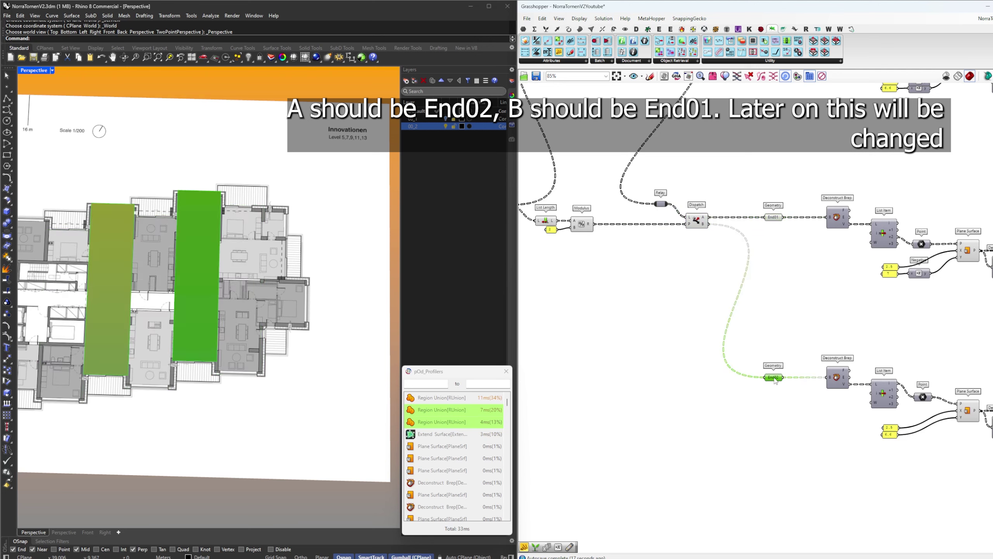
pyautogui.moveTo(778, 378); pyautogui.dragTo(541, 321, button='right')
pyautogui.click(651, 337)
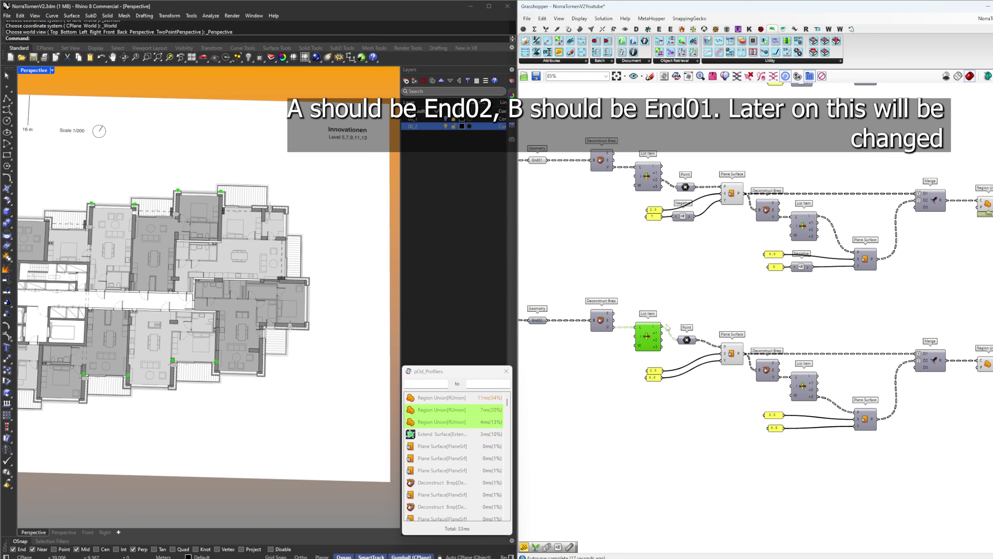
pyautogui.click(541, 322)
pyautogui.moveTo(952, 349); pyautogui.dragTo(905, 351, button='right')
pyautogui.keyDown('shift'); pyautogui.click(940, 365); pyautogui.keyUp('shift')
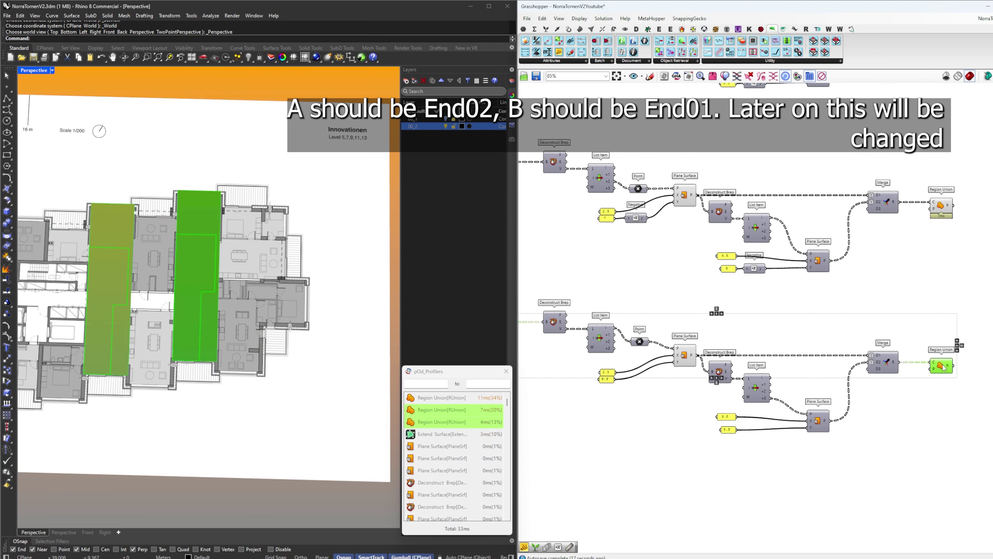
pyautogui.moveTo(672, 296); pyautogui.dragTo(703, 311, button='right')
pyautogui.scroll(3, 754, 303)
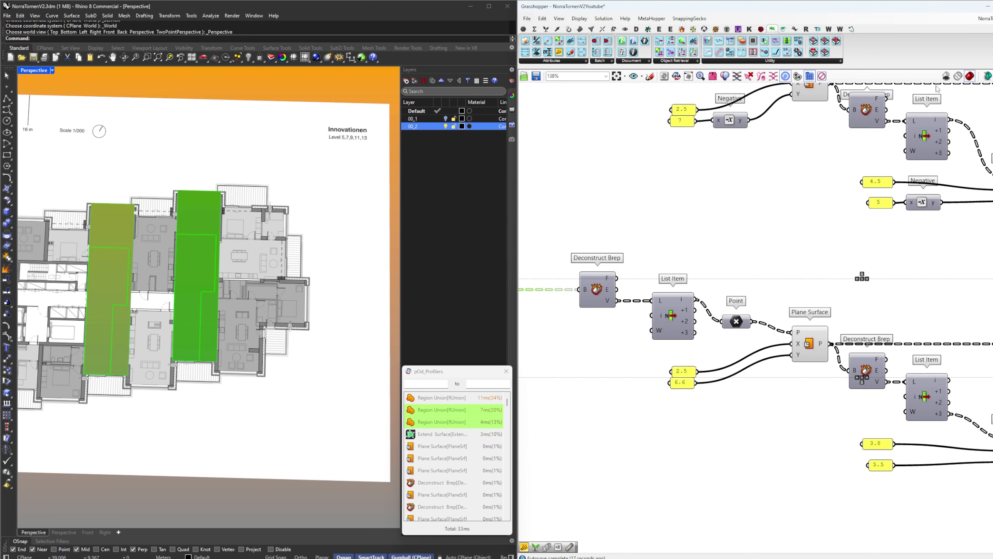
# In the End02 chain, connect the first List Item's +1 output to Point in place of the i output
pyautogui.click(698, 316)
pyautogui.scroll(-4, 770, 317)
pyautogui.moveTo(770, 316); pyautogui.dragTo(684, 294, button='right')
pyautogui.rightClick(911, 312)
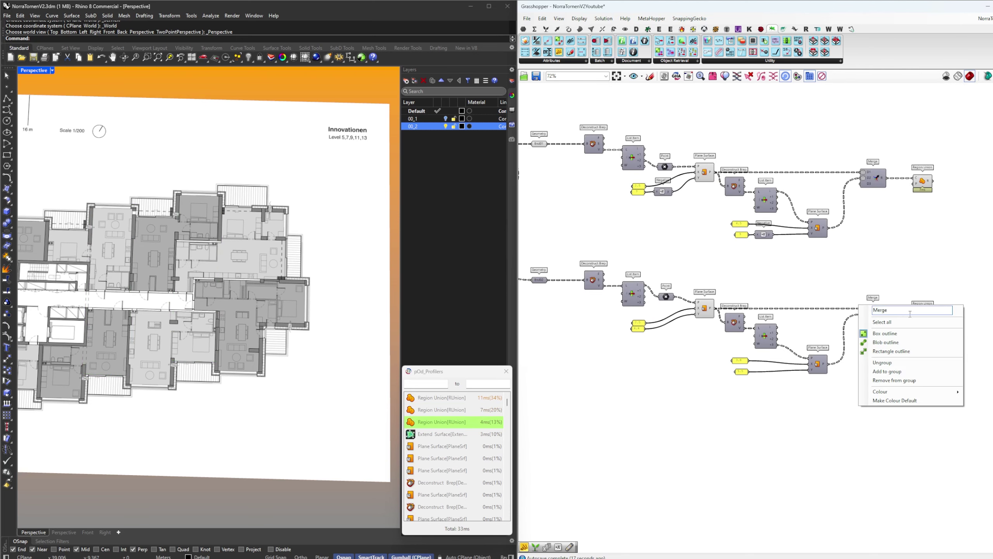
pyautogui.click(936, 294)
pyautogui.click(922, 318)
pyautogui.moveTo(922, 318); pyautogui.dragTo(965, 318, button='right')
pyautogui.scroll(5, 683, 293)
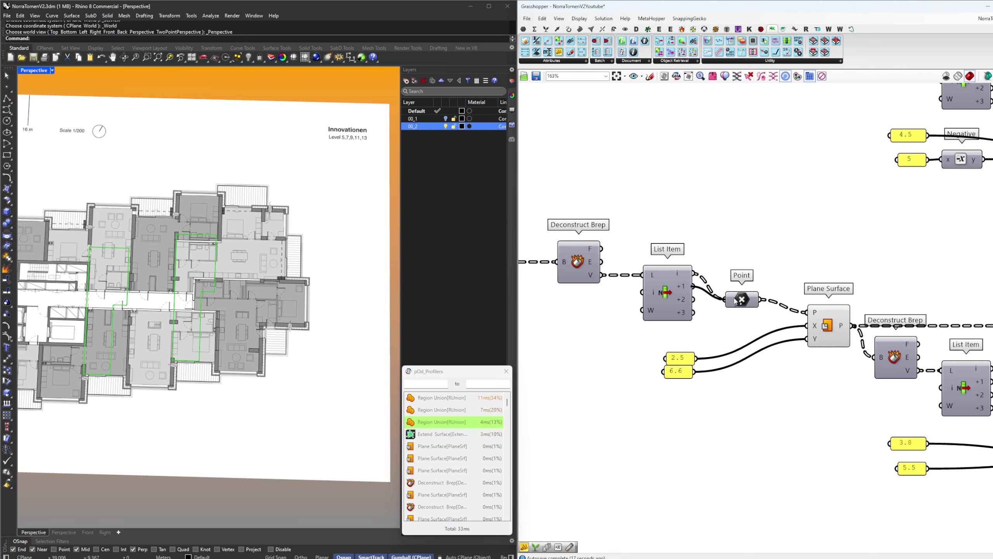
pyautogui.scroll(-5, 736, 299)
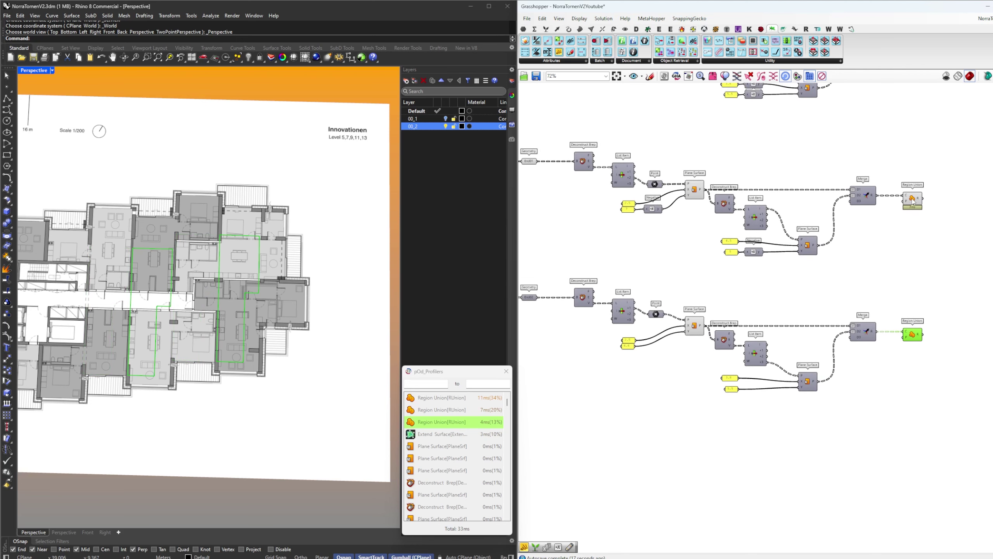
# Check the Region Union outlines of all three chains together, hiding layer 00_2 for the check and showing it again
pyautogui.click(912, 200)
pyautogui.keyDown('shift'); pyautogui.click(912, 334); pyautogui.keyUp('shift')
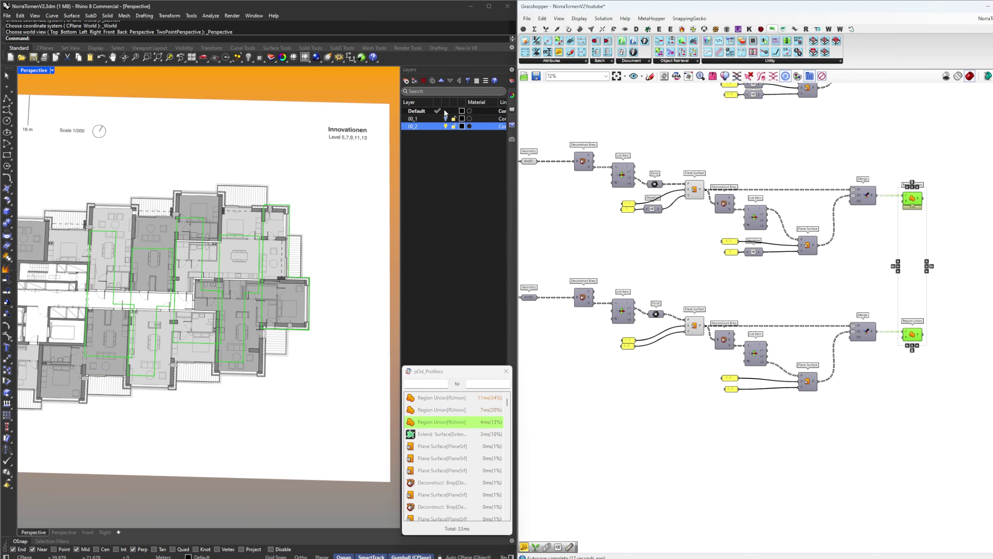
pyautogui.click(445, 126)
pyautogui.moveTo(896, 222); pyautogui.dragTo(841, 373, button='right')
pyautogui.keyDown('shift'); pyautogui.click(859, 193); pyautogui.keyUp('shift')
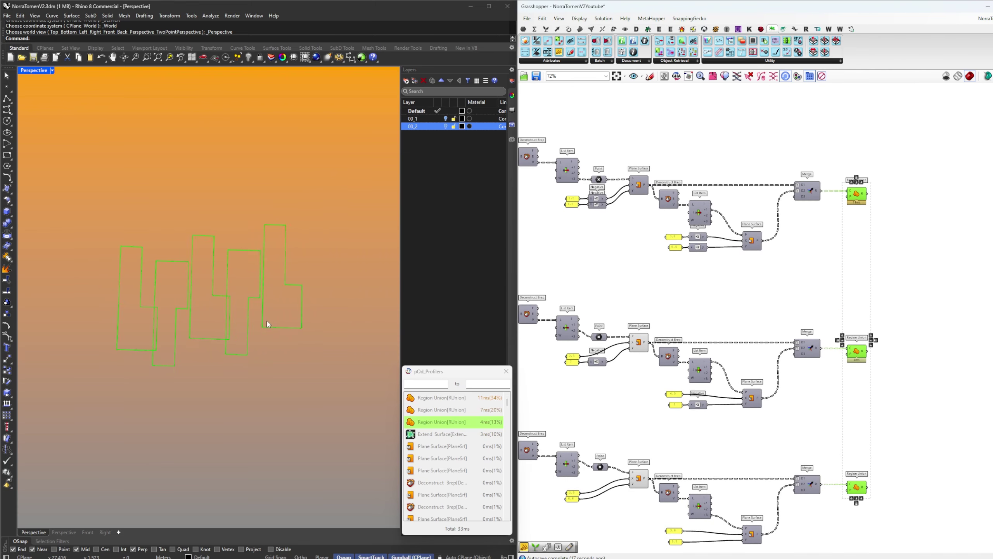
pyautogui.moveTo(125, 257); pyautogui.dragTo(214, 383)
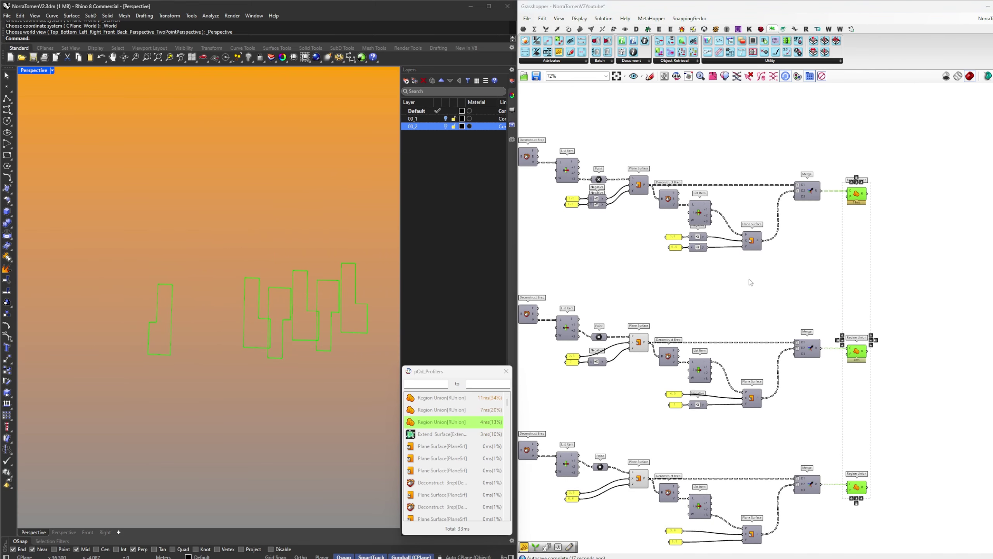
pyautogui.click(863, 249)
pyautogui.scroll(-3, 705, 264)
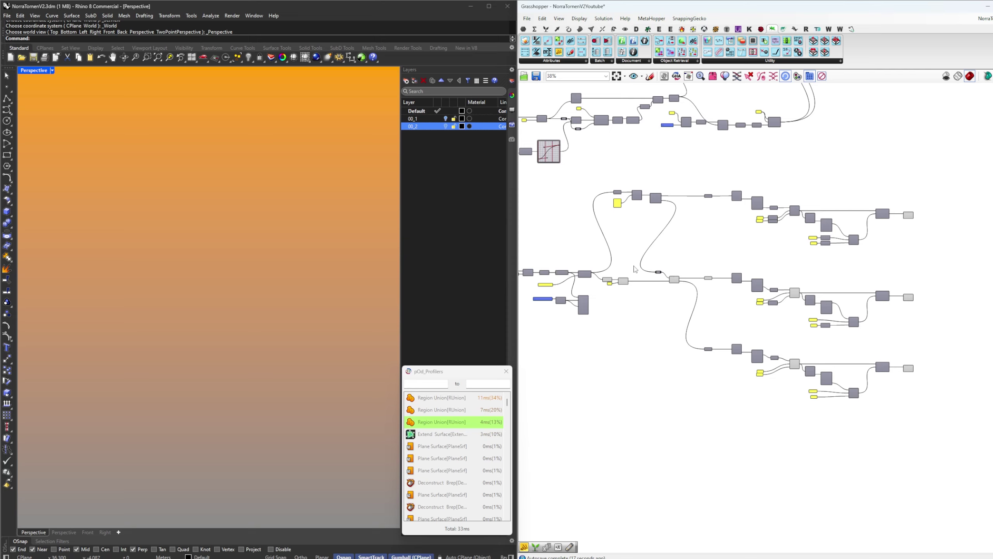
pyautogui.scroll(3, 632, 221)
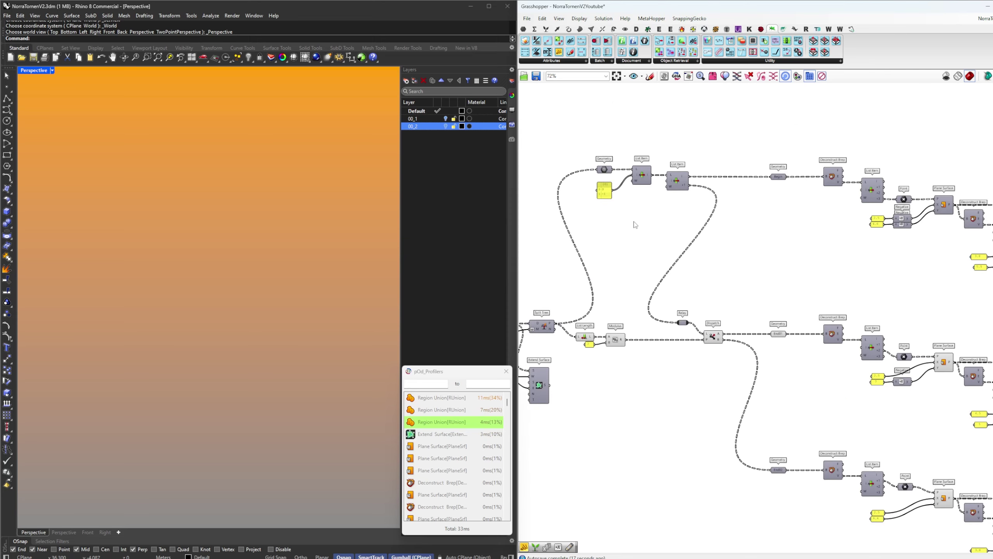
pyautogui.click(445, 126)
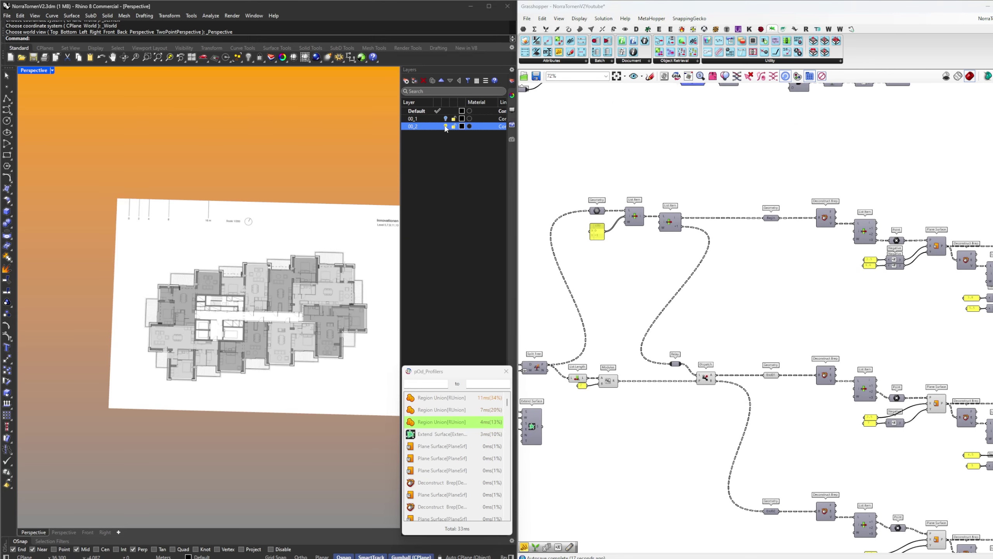
# Move List Length, Modulus and Dispatch up to straighten the wires running from Split Tree to Dispatch
pyautogui.scroll(-4, 711, 277)
pyautogui.moveTo(646, 329); pyautogui.dragTo(743, 309, button='right')
pyautogui.scroll(6, 696, 312)
pyautogui.moveTo(779, 337); pyautogui.dragTo(714, 291)
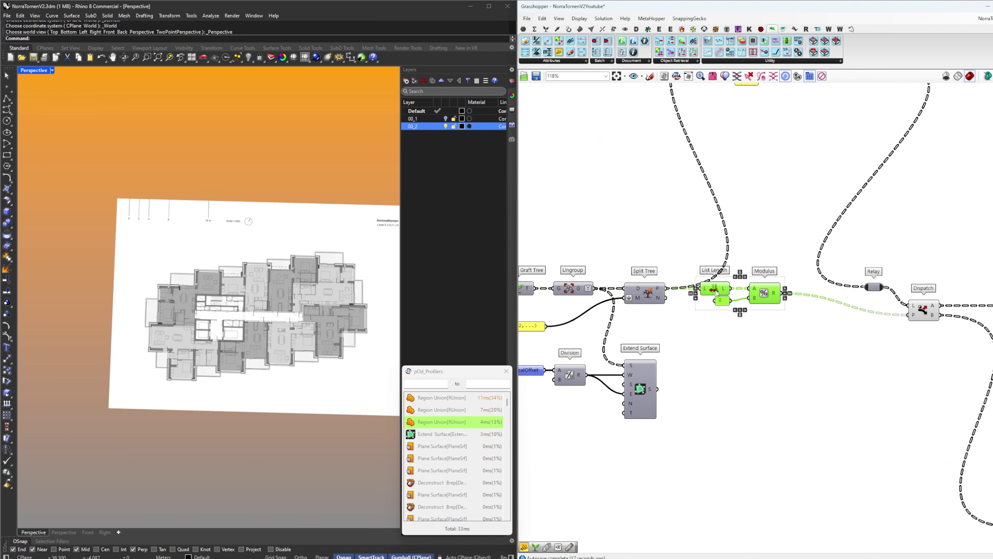
pyautogui.click(882, 338)
pyautogui.moveTo(883, 338); pyautogui.dragTo(812, 353, button='right')
pyautogui.moveTo(873, 336); pyautogui.dragTo(782, 272)
pyautogui.click(847, 329)
pyautogui.moveTo(850, 297); pyautogui.dragTo(851, 301)
pyautogui.press('Escape')
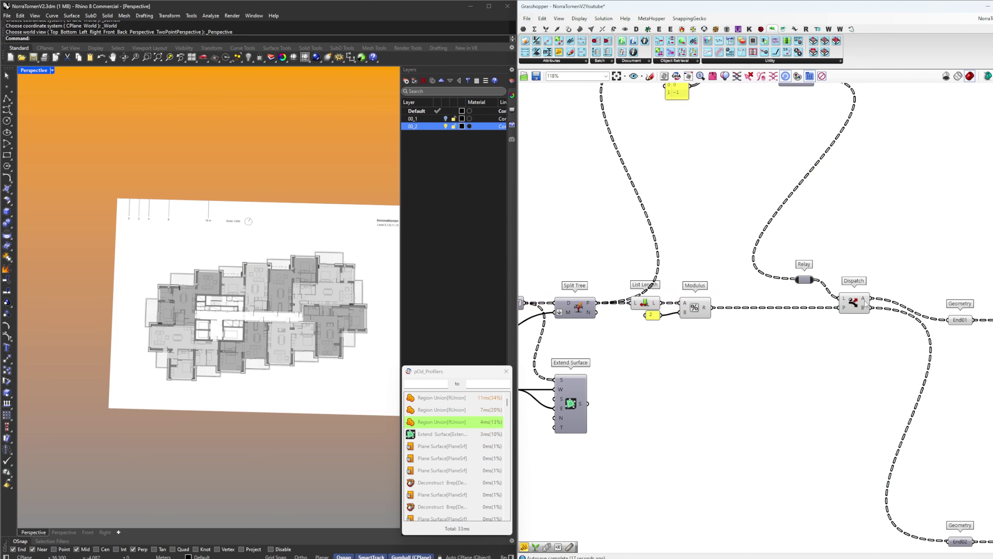
pyautogui.moveTo(845, 309)
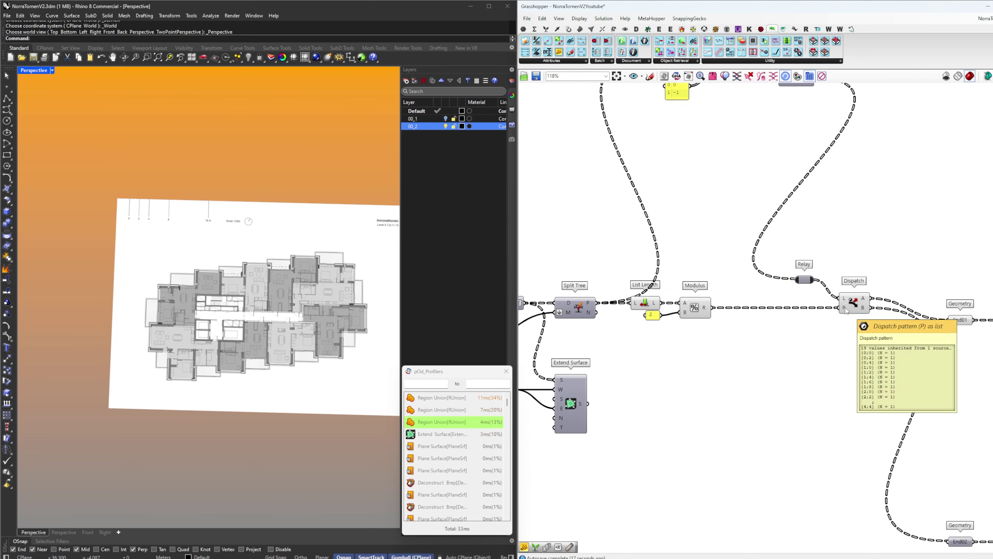
pyautogui.scroll(-2, 724, 336)
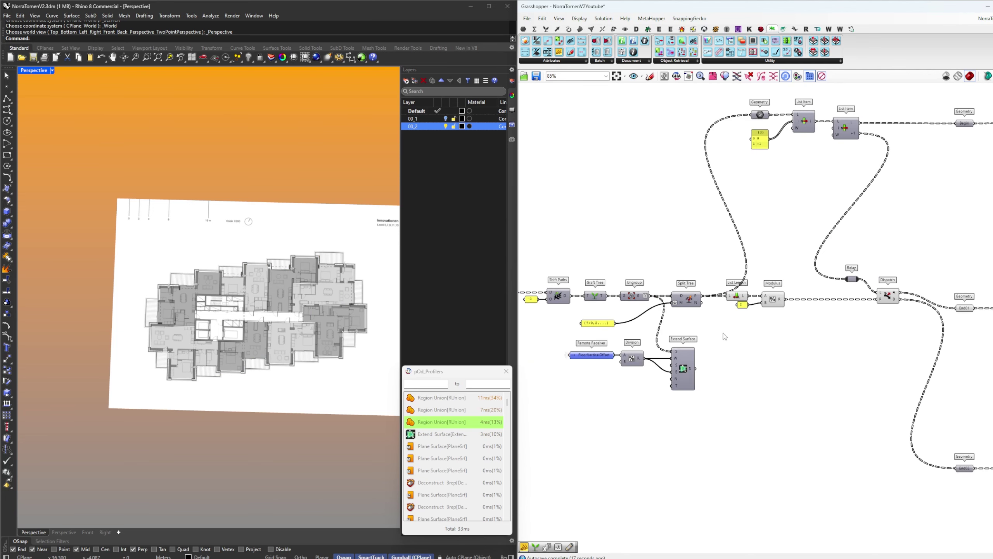
# Select all three outline chains together with List Length and shift them farther away from Split Tree
pyautogui.scroll(-4, 724, 336)
pyautogui.moveTo(928, 409); pyautogui.dragTo(697, 241)
pyautogui.scroll(4, 628, 206)
pyautogui.keyDown('shift'); pyautogui.click(620, 371); pyautogui.keyUp('shift')
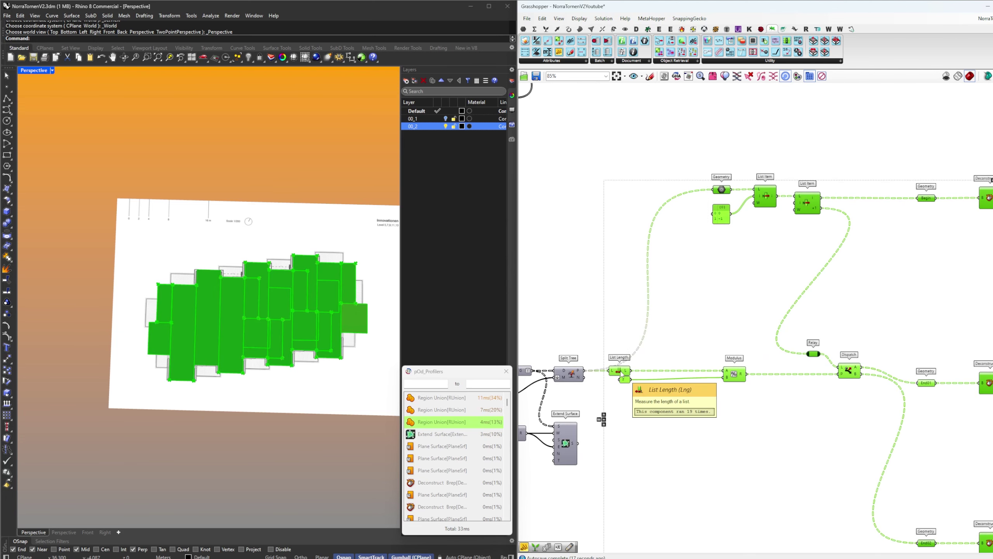
pyautogui.moveTo(621, 375); pyautogui.dragTo(702, 374)
pyautogui.scroll(-4, 702, 374)
pyautogui.moveTo(703, 375); pyautogui.dragTo(666, 263, button='right')
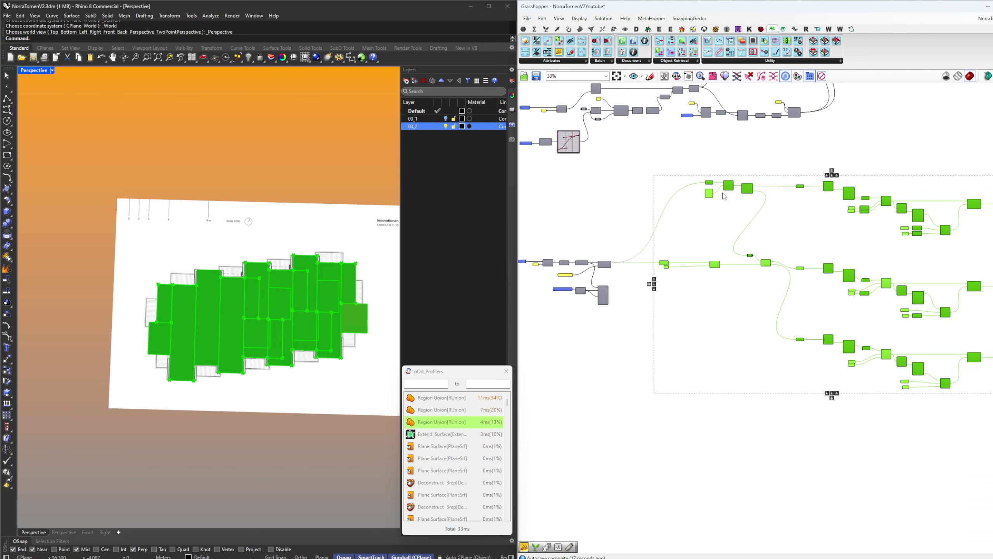
# Duplicate the whole selected set of outline chains directly below the original set
pyautogui.moveTo(725, 186); pyautogui.dragTo(715, 369)
pyautogui.keyDown('alt'); pyautogui.moveTo(729, 187); pyautogui.dragTo(700, 403); pyautogui.keyUp('alt')
pyautogui.click(692, 317)
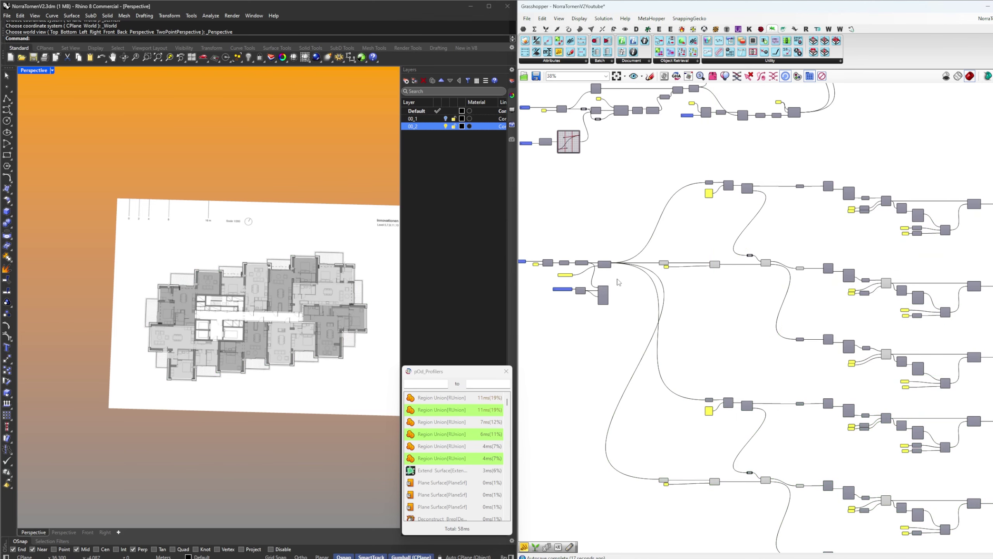
# Insert a Relay on the wire into the copied set's Geometry parameter and feed it from Split Tree's N output
pyautogui.scroll(5, 617, 278)
pyautogui.scroll(-3, 684, 148)
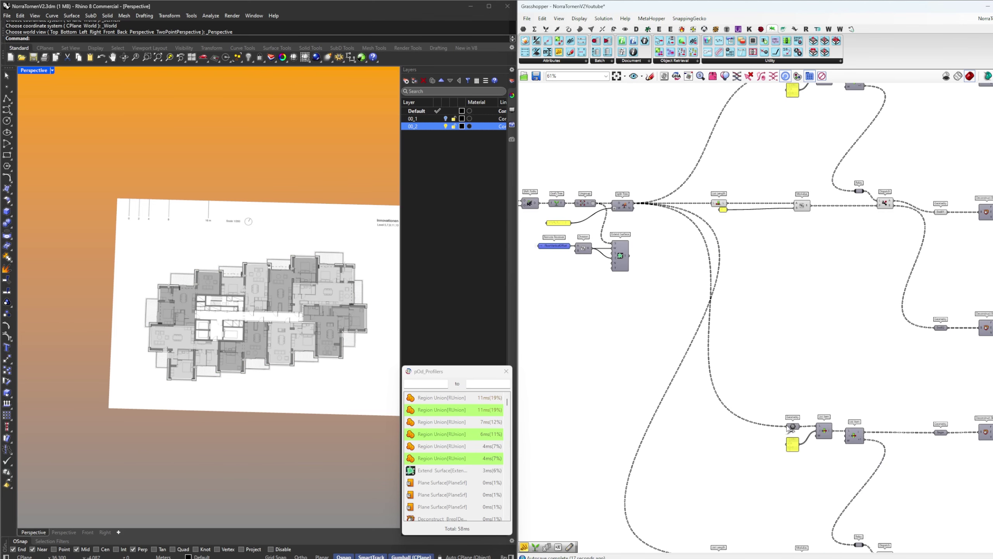
pyautogui.doubleClick(772, 426)
pyautogui.moveTo(773, 427); pyautogui.dragTo(735, 427)
pyautogui.click(713, 328)
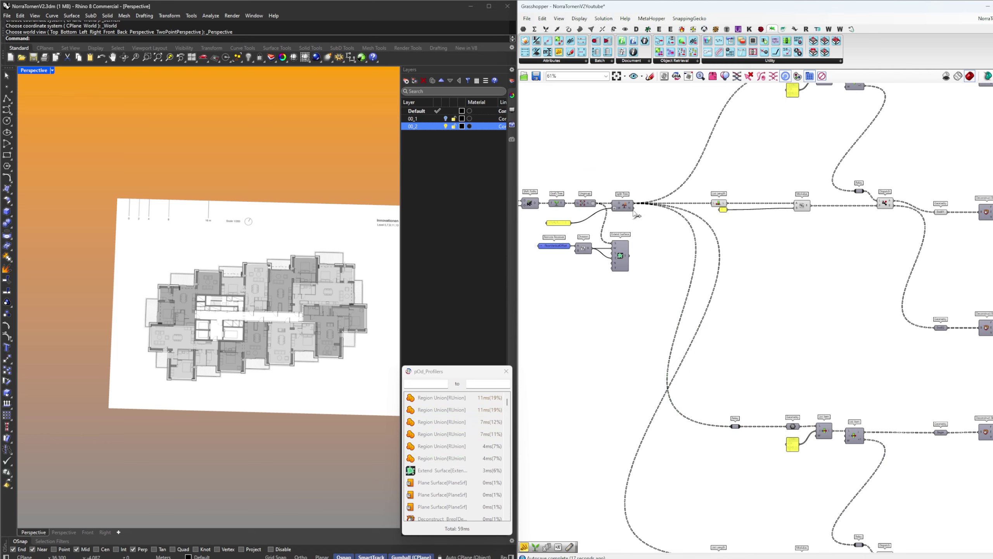
pyautogui.moveTo(634, 209); pyautogui.dragTo(744, 424)
pyautogui.scroll(2, 747, 429)
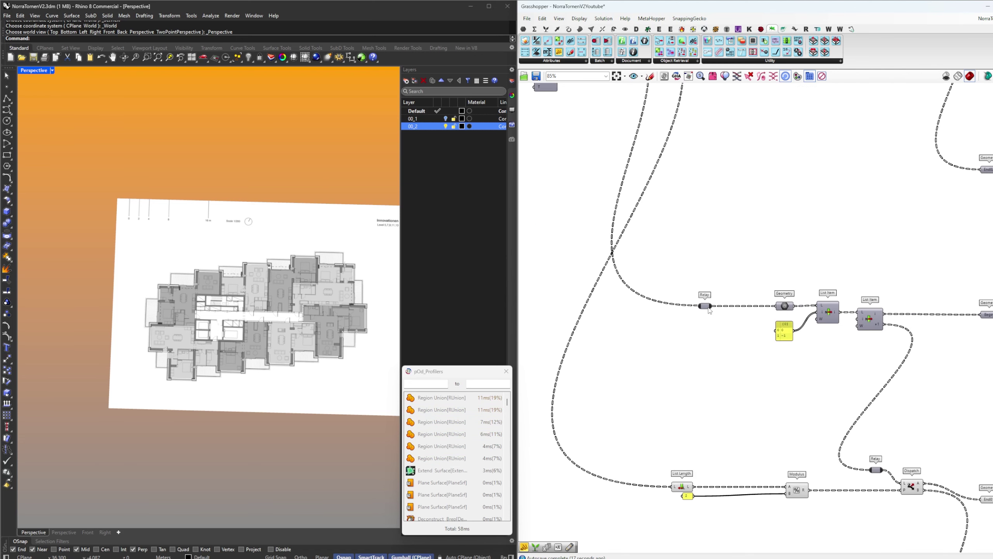
# Connect Split Tree's N output to the List Length component of the copied set
pyautogui.moveTo(705, 307); pyautogui.dragTo(709, 338, button='right')
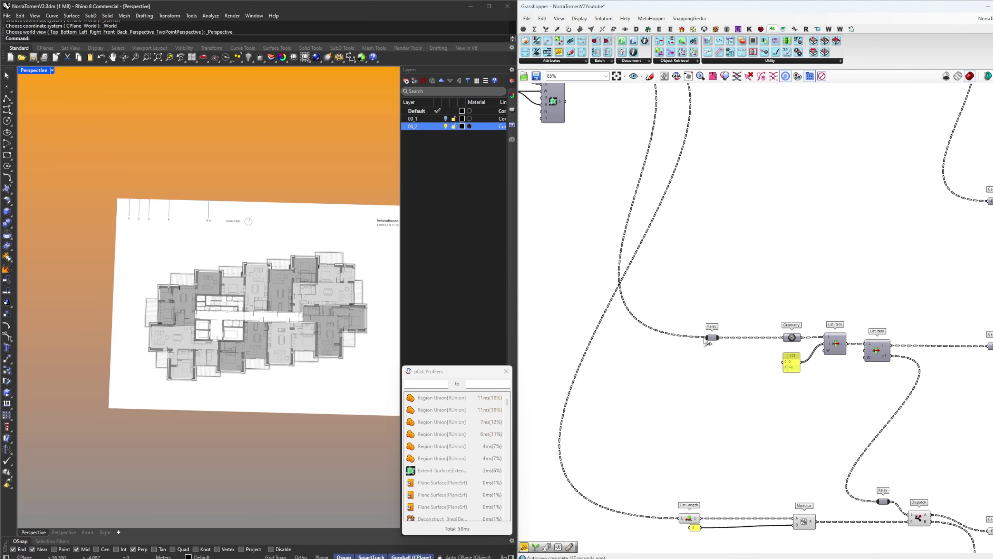
pyautogui.scroll(-2, 706, 341)
pyautogui.moveTo(610, 121); pyautogui.dragTo(688, 468)
pyautogui.moveTo(714, 350); pyautogui.dragTo(724, 390, button='right')
pyautogui.scroll(-3, 737, 352)
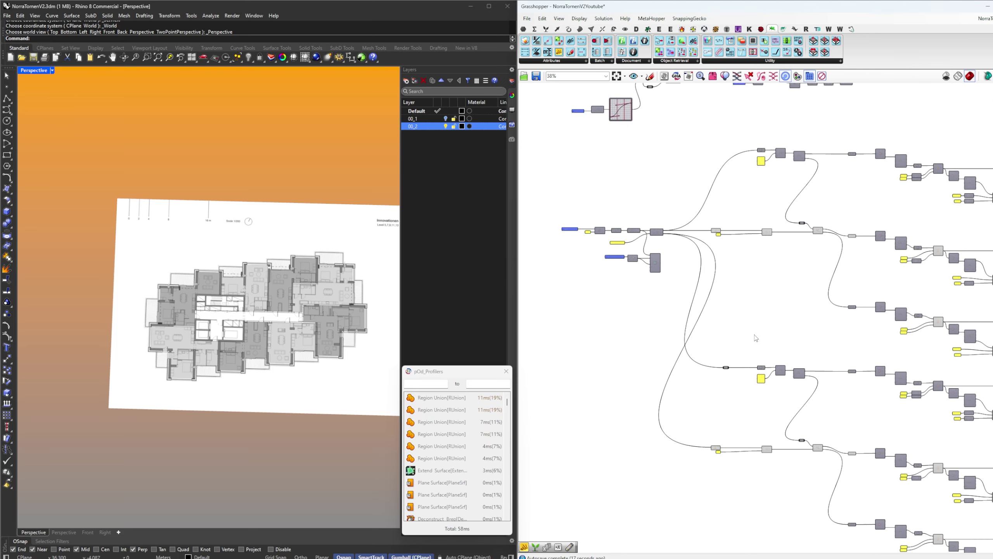
# Inspect the copied set from its new Relay through to the Region Union components of its outline chains
pyautogui.moveTo(763, 350); pyautogui.dragTo(726, 316, button='right')
pyautogui.scroll(5, 695, 343)
pyautogui.moveTo(713, 343); pyautogui.dragTo(651, 293)
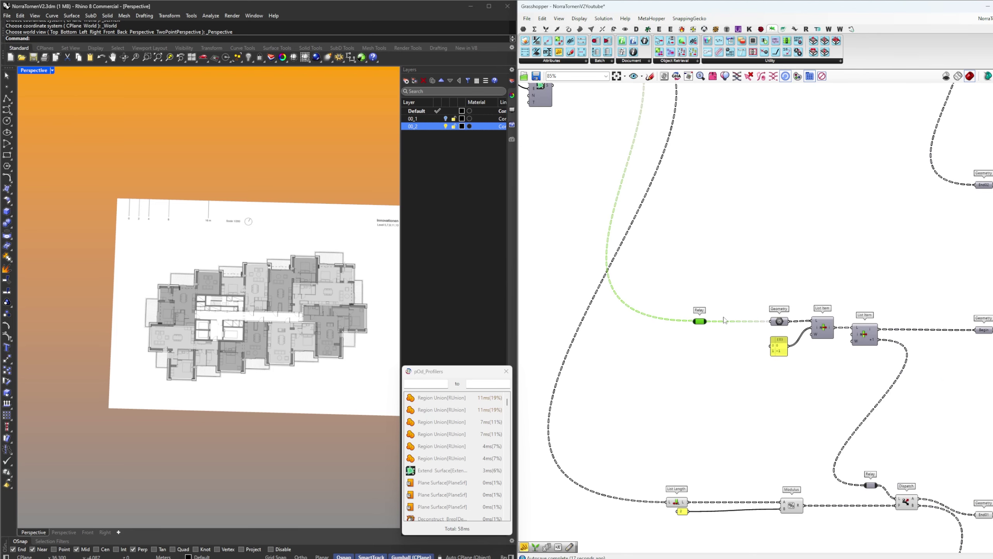
pyautogui.moveTo(801, 351); pyautogui.dragTo(630, 325, button='right')
pyautogui.scroll(-5, 730, 313)
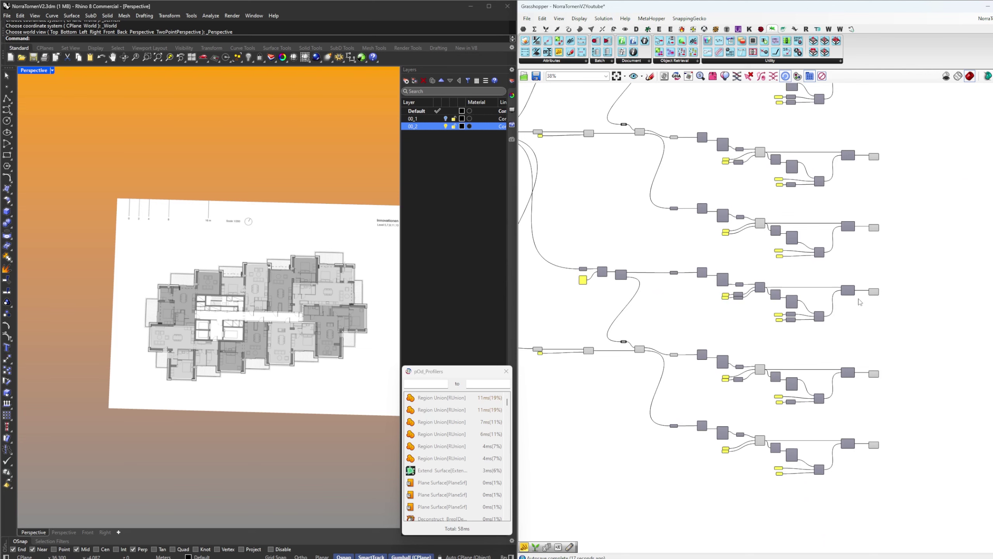
pyautogui.moveTo(824, 381); pyautogui.dragTo(822, 508, button='right')
pyautogui.scroll(-2, 796, 336)
pyautogui.scroll(3, 819, 336)
pyautogui.click(812, 324)
pyautogui.keyDown('shift'); pyautogui.click(820, 245); pyautogui.keyUp('shift')
pyautogui.moveTo(855, 339); pyautogui.dragTo(863, 239, button='right')
pyautogui.click(875, 378)
# Delete the Negative feeding Y of the copied Begin chain's first Plane Surface, and wire its panel, set to 7, directly to Y
pyautogui.moveTo(800, 393); pyautogui.dragTo(829, 355, button='right')
pyautogui.scroll(5, 650, 362)
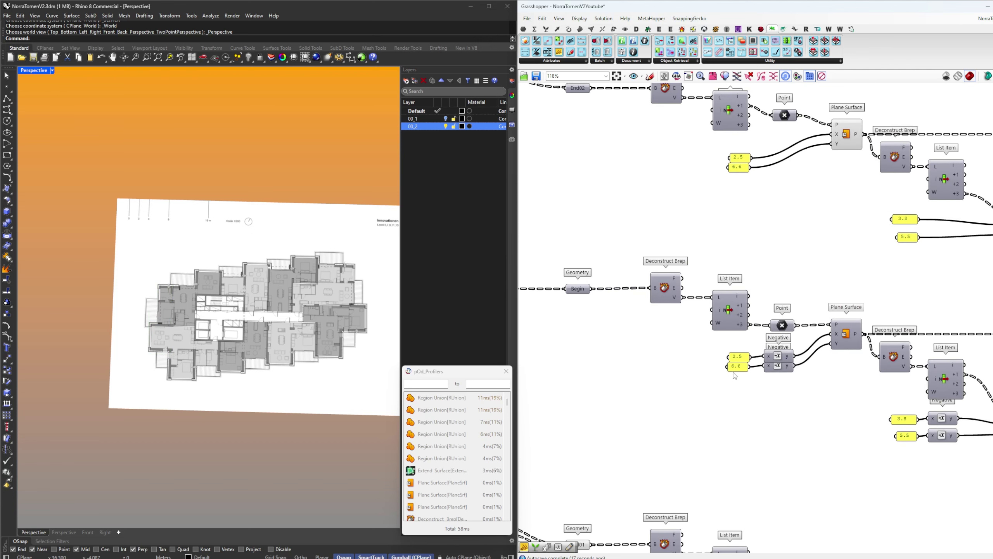
pyautogui.scroll(2, 760, 383)
pyautogui.click(776, 363)
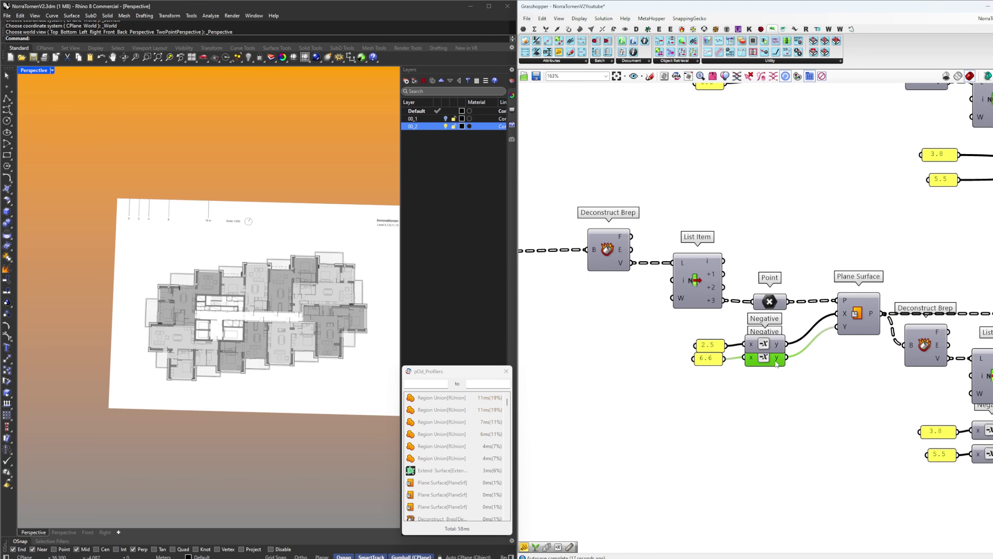
pyautogui.press('Delete')
pyautogui.doubleClick(707, 358)
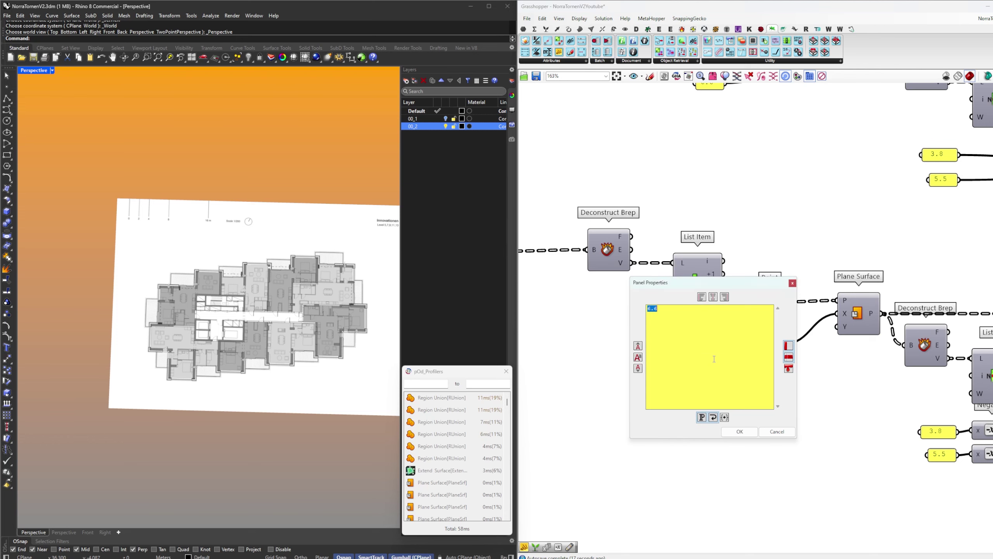
pyautogui.write('7')
pyautogui.click(739, 431)
pyautogui.moveTo(725, 359); pyautogui.dragTo(853, 335)
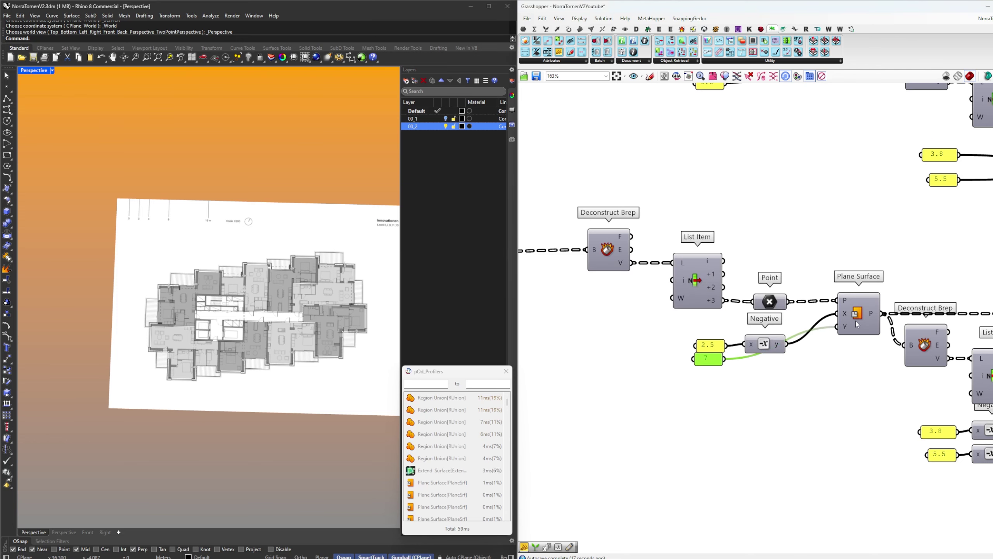
# Preview the Region Union outlines of the copied and original Begin chains together in the viewport
pyautogui.scroll(-3, 856, 324)
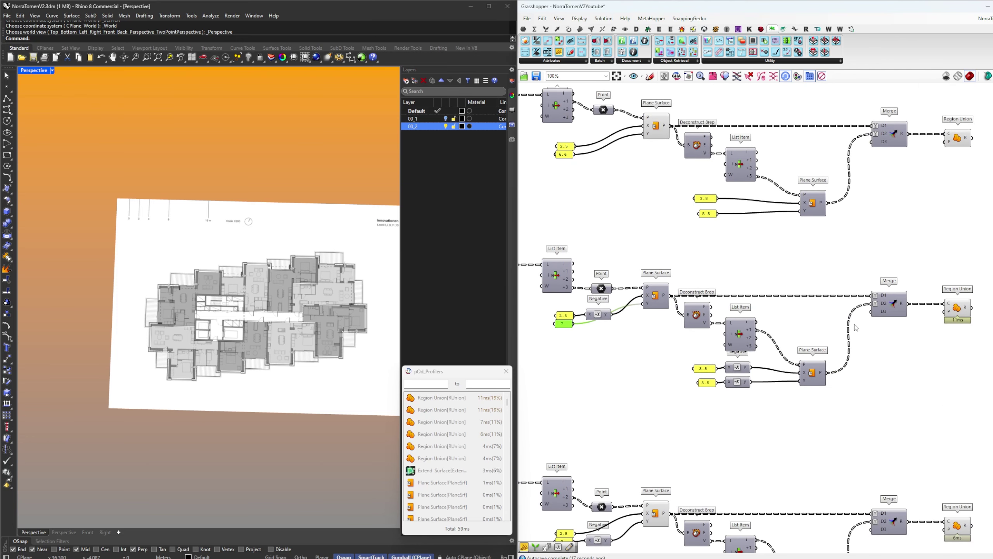
pyautogui.click(963, 312)
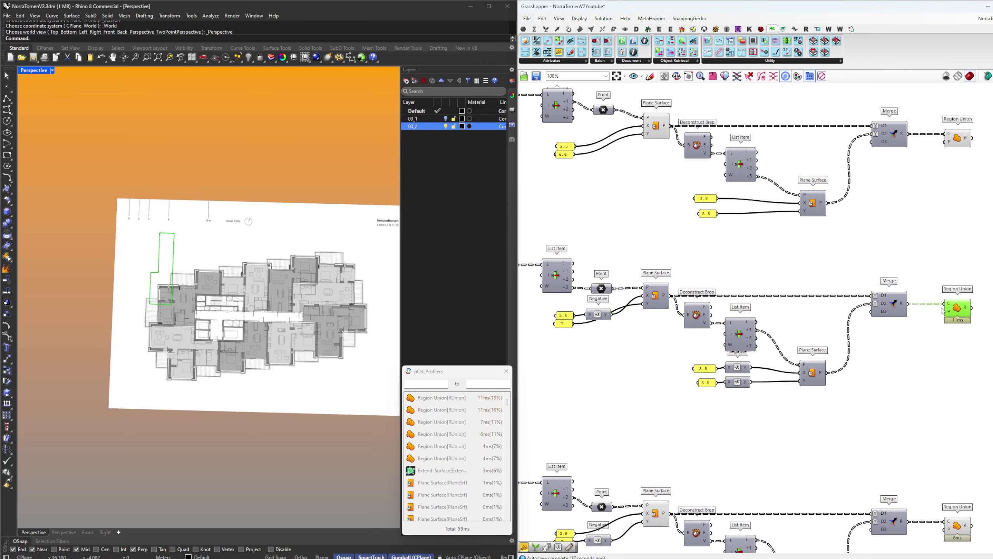
pyautogui.scroll(-5, 877, 444)
pyautogui.keyDown('shift'); pyautogui.click(886, 270); pyautogui.keyUp('shift')
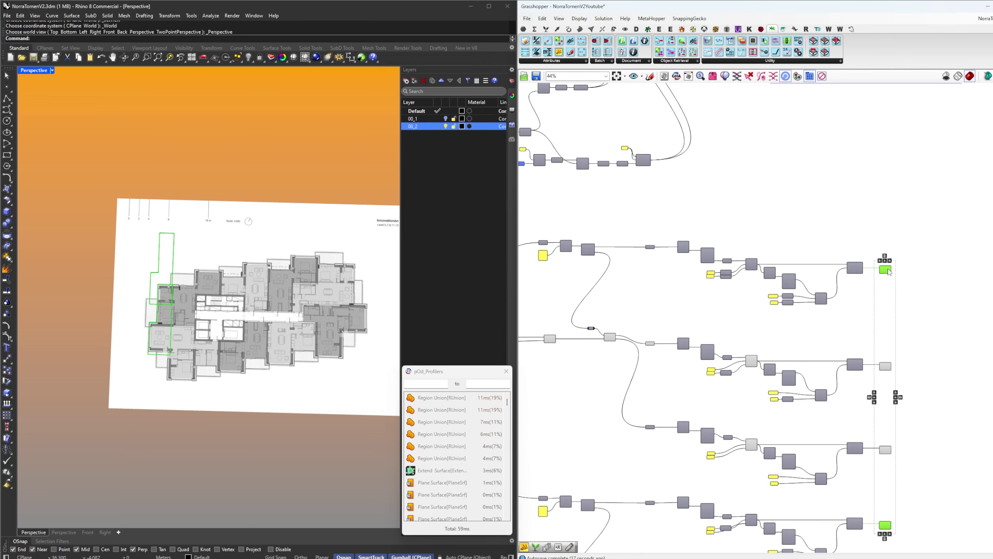
pyautogui.moveTo(897, 306); pyautogui.dragTo(888, 195, button='right')
pyautogui.scroll(2, 834, 321)
pyautogui.moveTo(786, 409); pyautogui.dragTo(791, 368, button='right')
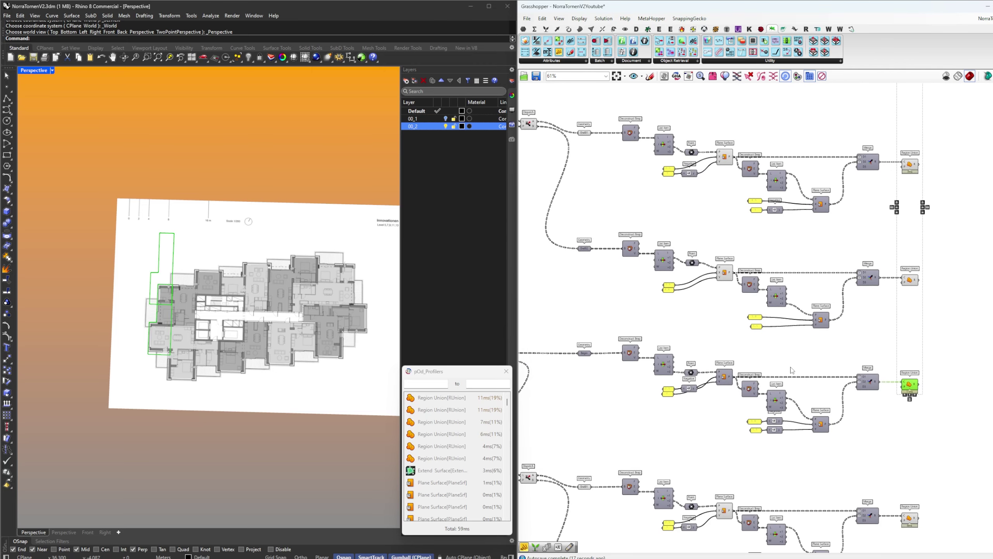
pyautogui.click(791, 370)
# Set the copied Begin chain's second X panel to 4.5, delete the Negative on Y and wire the 5.5 panel directly to Y
pyautogui.scroll(3, 795, 365)
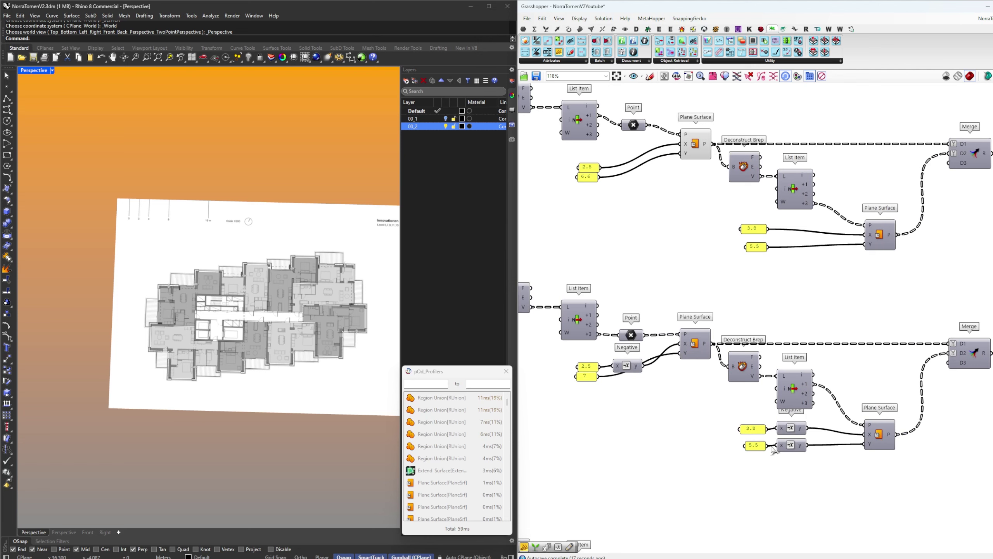
pyautogui.doubleClick(753, 429)
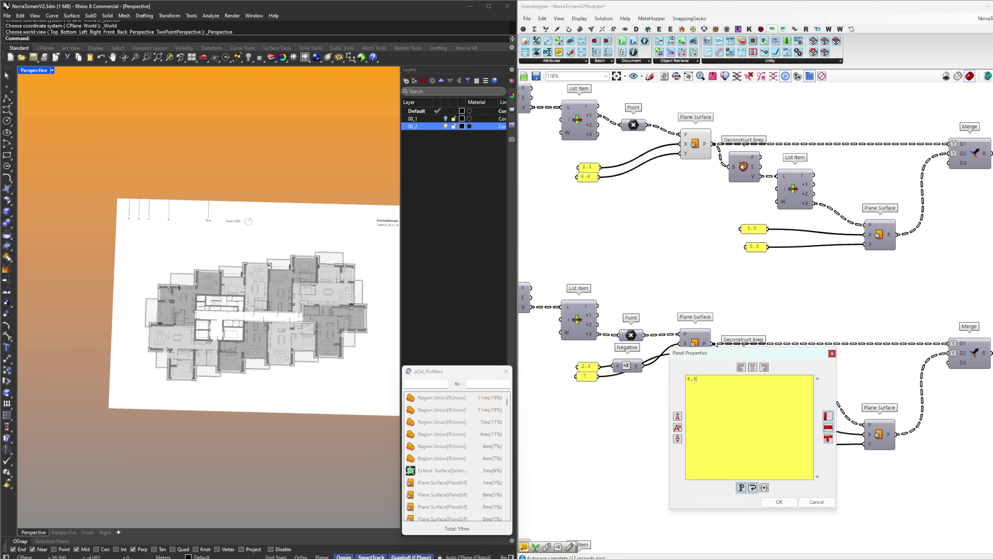
pyautogui.click(769, 503)
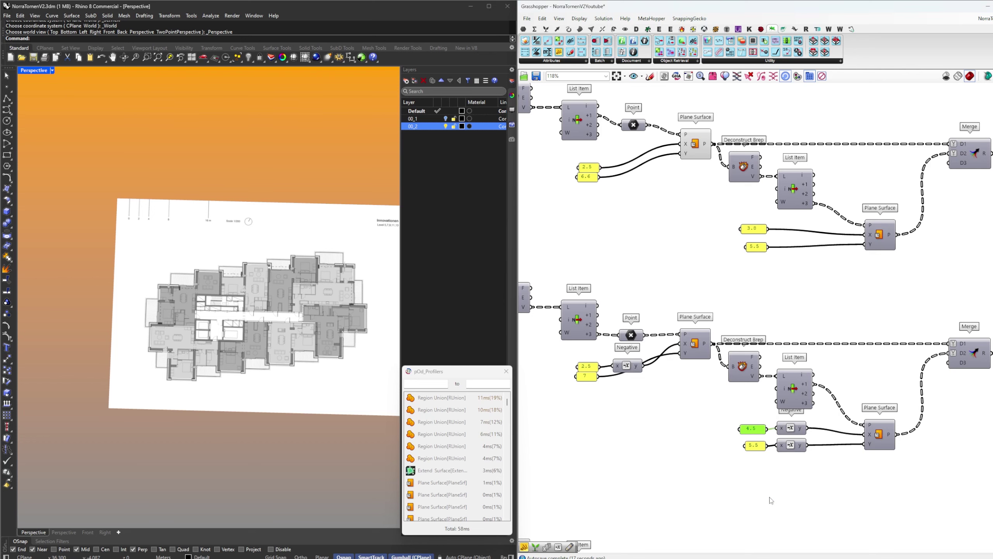
pyautogui.click(786, 446)
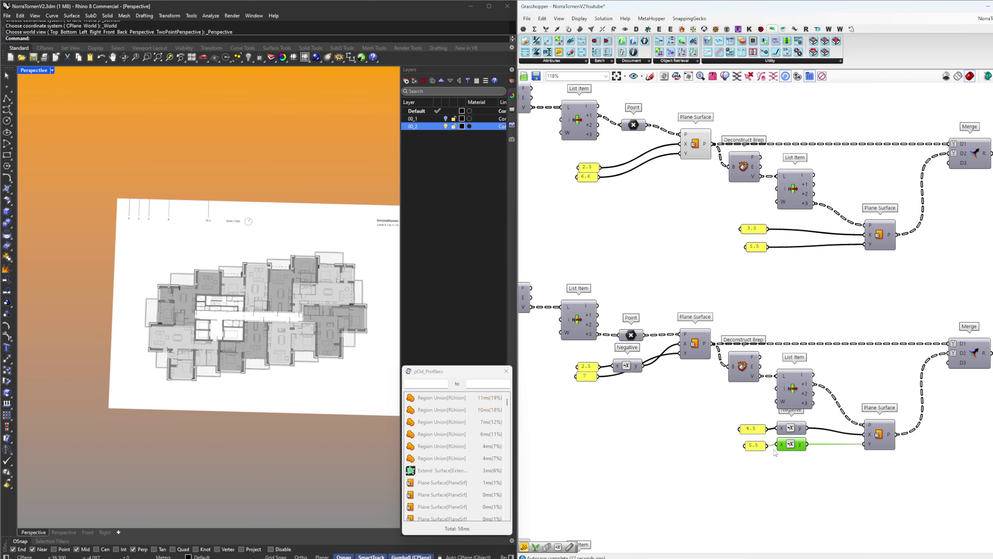
pyautogui.press('Delete')
pyautogui.moveTo(767, 445)
pyautogui.mouseDown()
pyautogui.moveTo(862, 444)
pyautogui.moveTo(741, 428)
pyautogui.moveTo(796, 430)
pyautogui.mouseUp()
pyautogui.click(820, 452)
# Examine the panel values of the original set's End chains and preview the copied Begin chain's Region Union outline
pyautogui.scroll(-3, 823, 407)
pyautogui.moveTo(824, 407); pyautogui.dragTo(814, 487, button='right')
pyautogui.scroll(3, 778, 264)
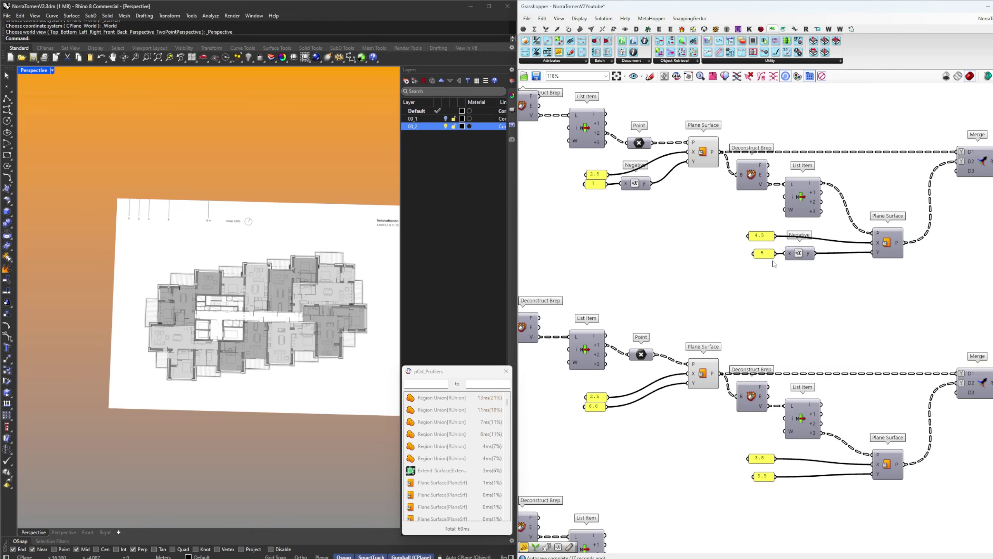
pyautogui.scroll(-4, 774, 262)
pyautogui.moveTo(775, 262); pyautogui.dragTo(935, 95, button='right')
pyautogui.scroll(3, 902, 401)
pyautogui.click(927, 392)
pyautogui.scroll(-3, 928, 392)
pyautogui.scroll(3, 935, 96)
pyautogui.scroll(-6, 739, 346)
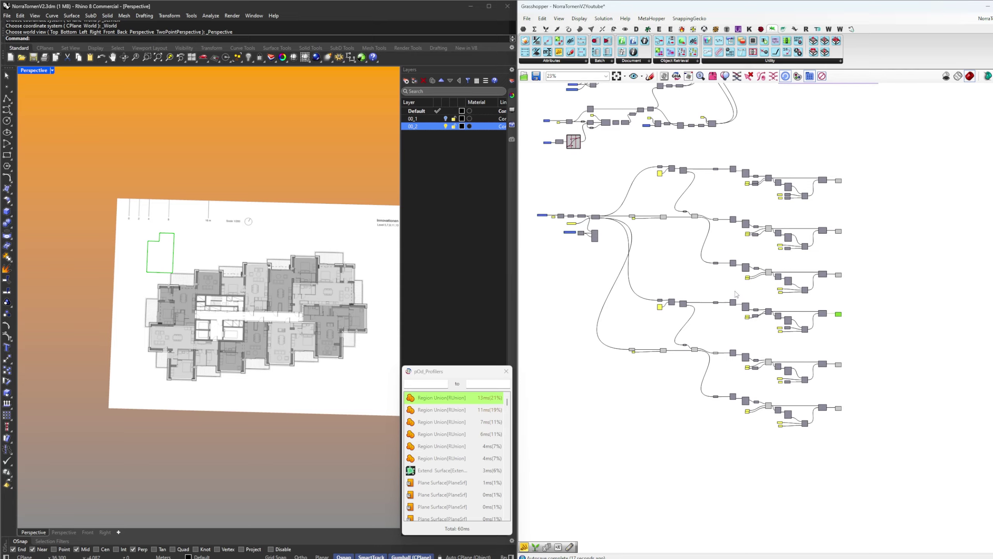
# Feed the copied Begin chain's Point from List Item's i output, and its second Plane Surface's P from the second List Item's +2 output
pyautogui.scroll(7, 735, 295)
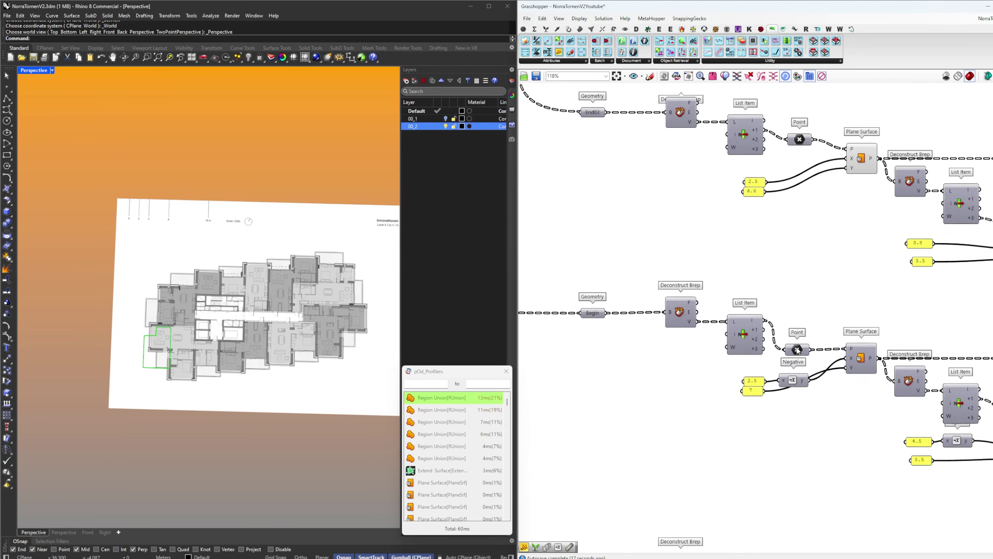
pyautogui.scroll(-2, 797, 348)
pyautogui.moveTo(970, 379); pyautogui.dragTo(796, 335, button='right')
pyautogui.scroll(5, 753, 347)
pyautogui.moveTo(839, 387); pyautogui.dragTo(838, 391)
pyautogui.moveTo(991, 301); pyautogui.dragTo(839, 314, button='right')
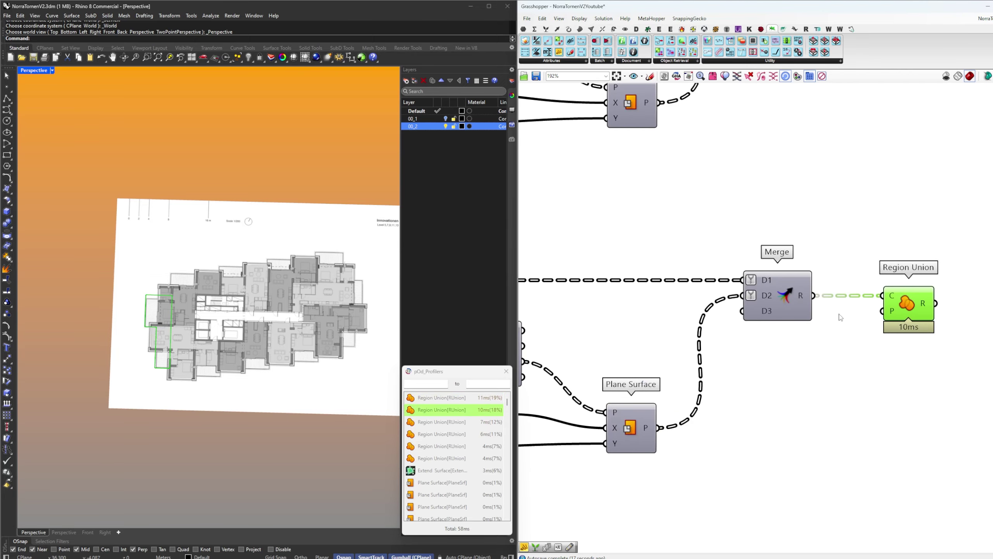
# Compare the Region Union outlines of the original and copied Begin chains against the floor plan
pyautogui.scroll(-10, 857, 277)
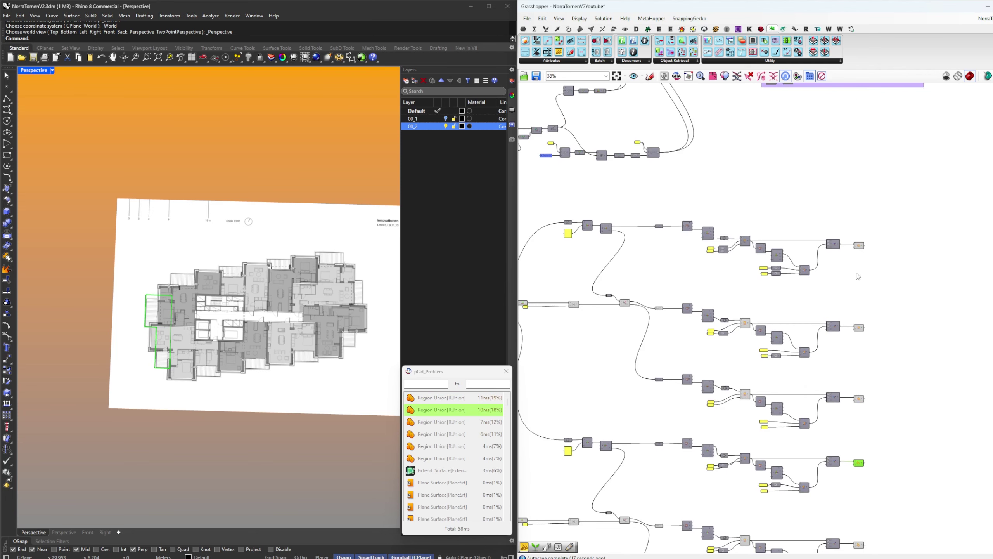
pyautogui.keyDown('shift'); pyautogui.click(859, 245); pyautogui.keyUp('shift')
pyautogui.scroll(5, 168, 332)
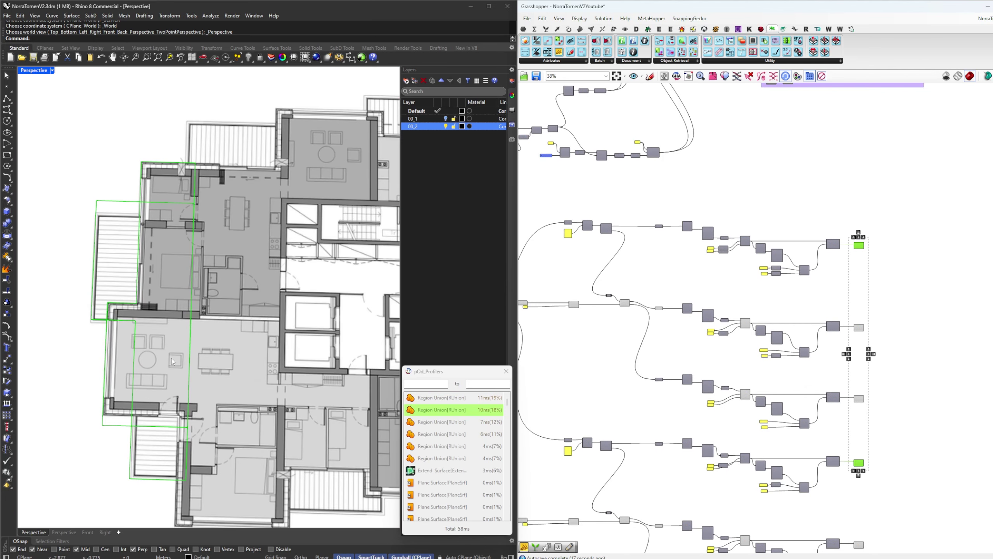
pyautogui.scroll(-2, 145, 301)
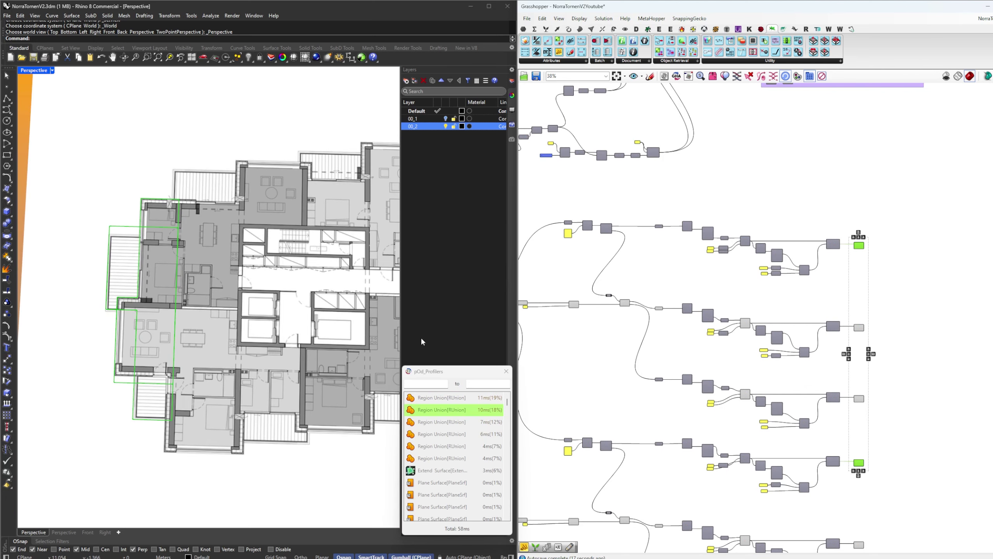
pyautogui.click(891, 374)
# Preview the copied Begin chain's source Geometry together with its Region Union outline over the floor plan
pyautogui.scroll(4, 818, 322)
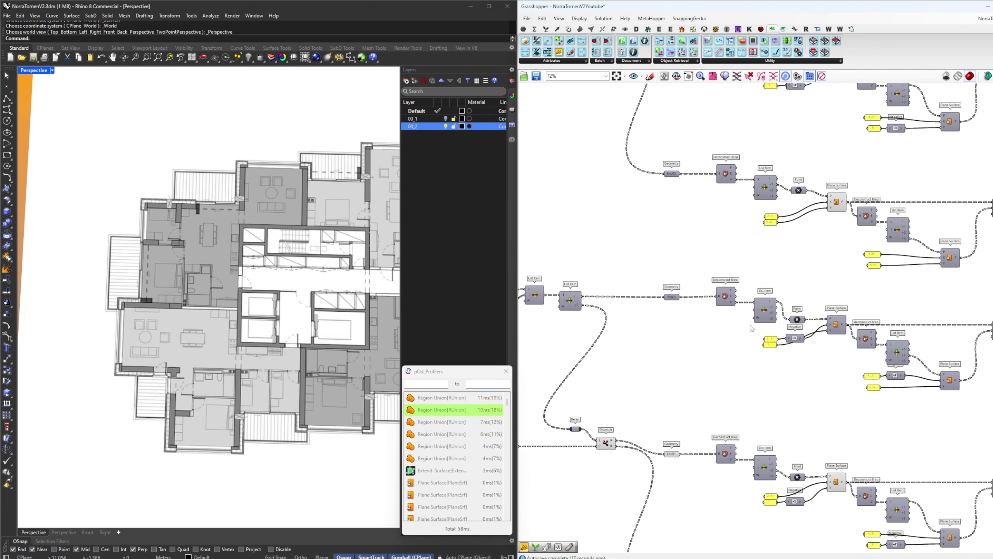
pyautogui.click(783, 281)
pyautogui.click(783, 302)
pyautogui.moveTo(804, 316); pyautogui.dragTo(718, 302, button='right')
pyautogui.click(693, 264)
pyautogui.moveTo(917, 337); pyautogui.dragTo(710, 327, button='right')
pyautogui.keyDown('shift'); pyautogui.click(869, 290); pyautogui.keyUp('shift')
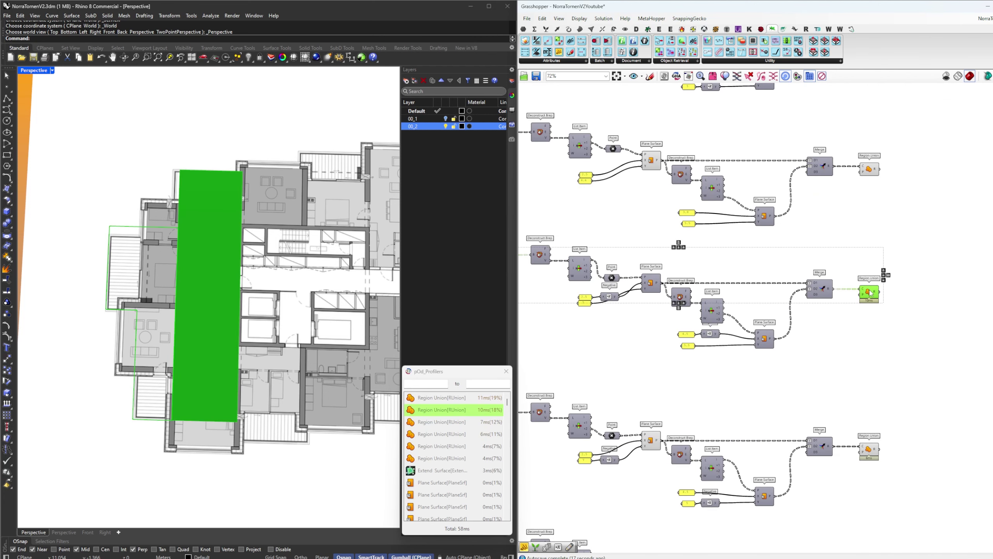
pyautogui.click(881, 258)
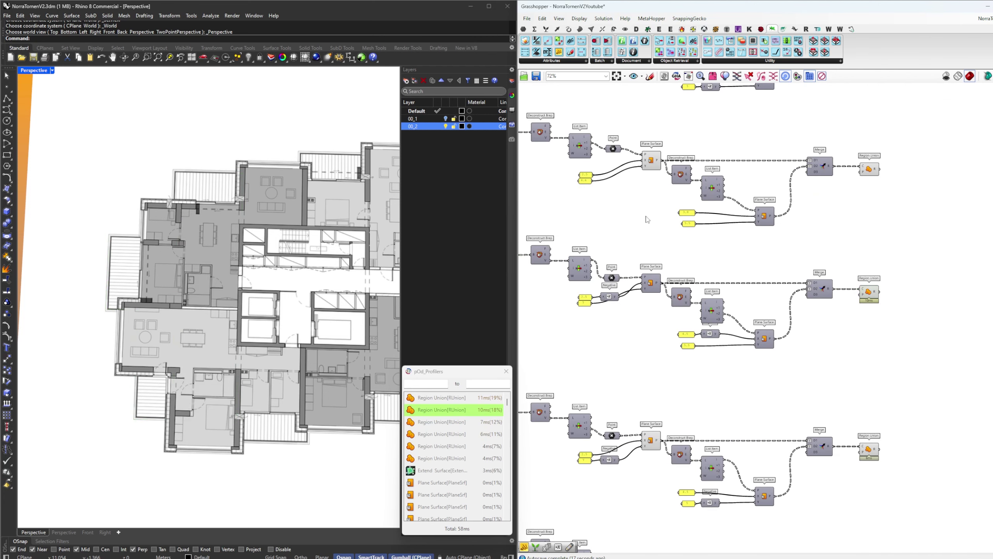
# Hide layer 00_2 and preview the Region Union outlines of all three chains in the original set
pyautogui.click(446, 126)
pyautogui.scroll(-4, 853, 294)
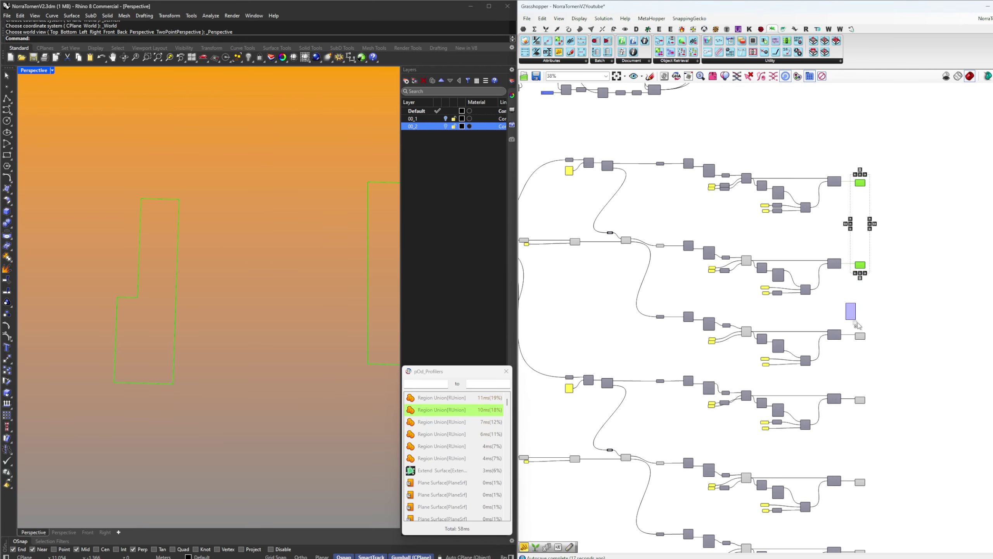
pyautogui.moveTo(856, 325); pyautogui.dragTo(858, 330)
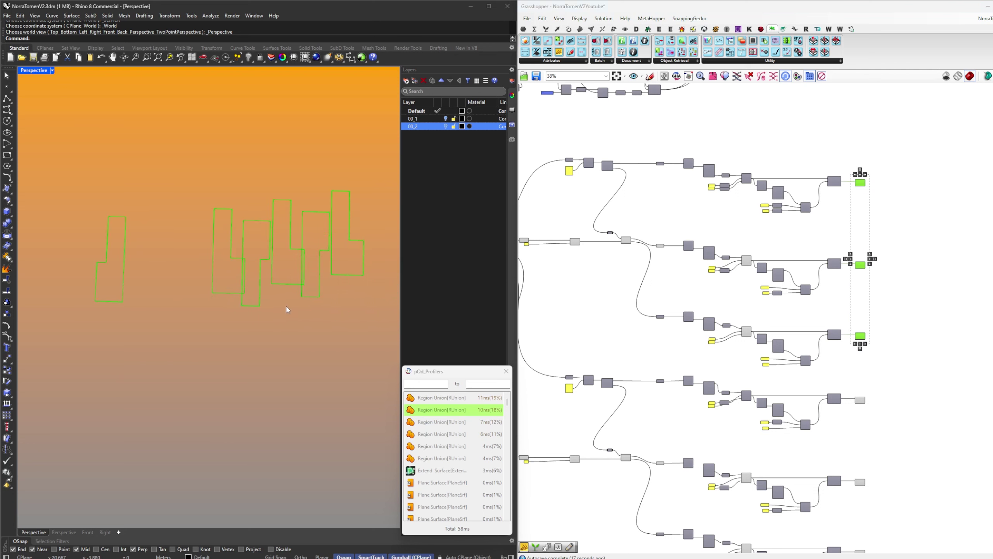
# Compare the Region Union outlines of the original and copied Begin chains without the floor plan
pyautogui.moveTo(894, 432); pyautogui.dragTo(889, 398, button='right')
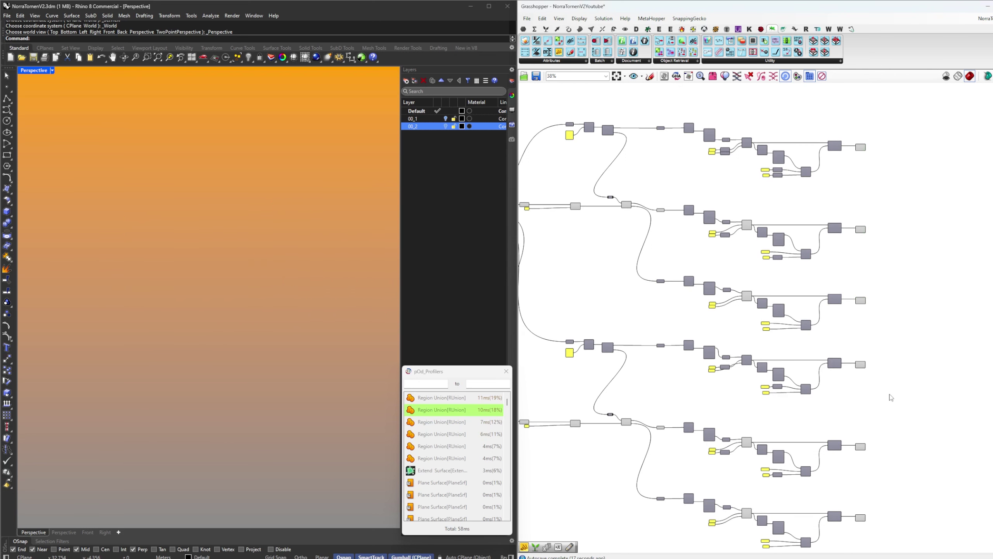
pyautogui.click(860, 363)
pyautogui.keyDown('shift'); pyautogui.moveTo(880, 167); pyautogui.dragTo(857, 143); pyautogui.keyUp('shift')
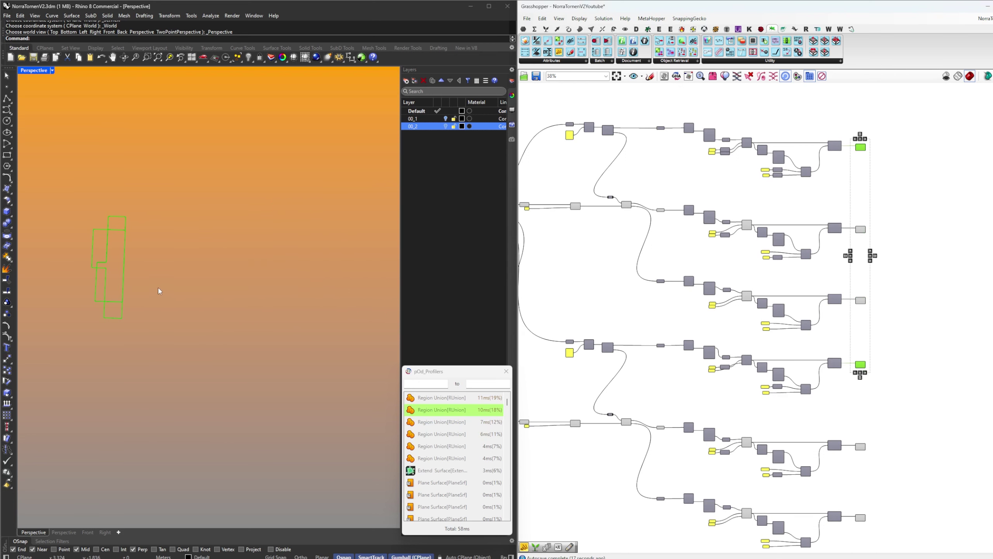
pyautogui.moveTo(877, 383); pyautogui.dragTo(877, 311, button='right')
pyautogui.click(892, 343)
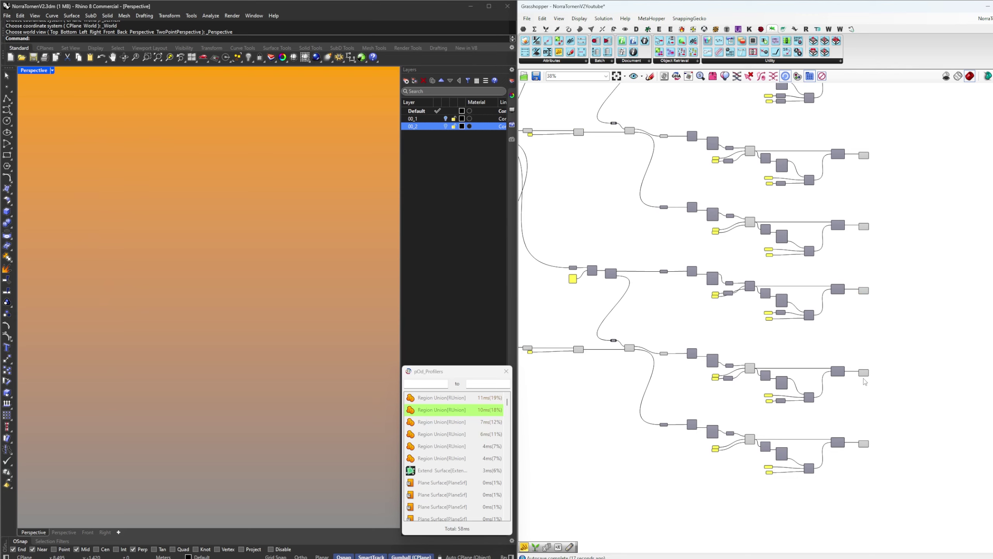
# Highlight the outline chains of both sets in turn and examine the panels and wiring of the copied End01 chain
pyautogui.scroll(3, 863, 377)
pyautogui.moveTo(693, 376); pyautogui.dragTo(837, 340, button='right')
pyautogui.scroll(-5, 710, 344)
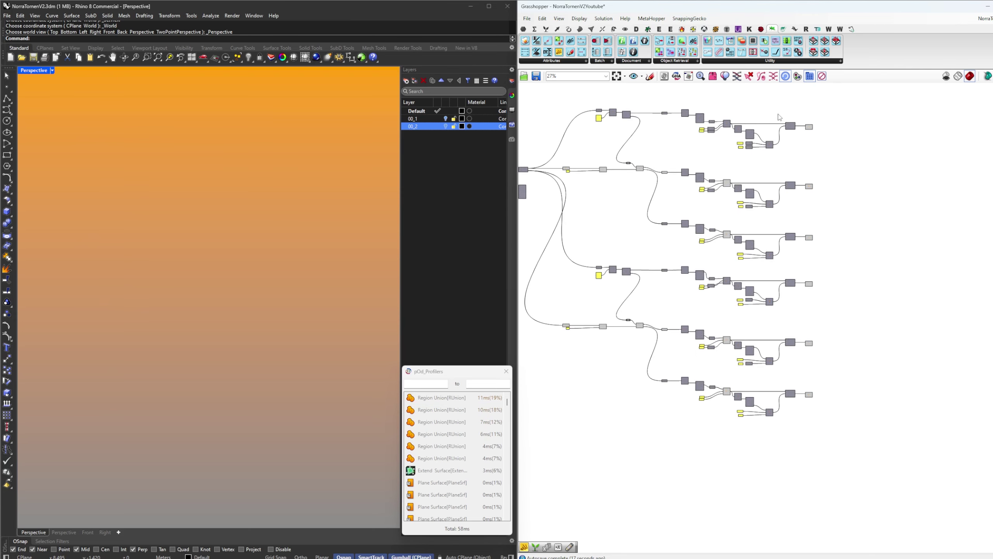
pyautogui.moveTo(845, 160); pyautogui.dragTo(648, 87)
pyautogui.moveTo(830, 204); pyautogui.dragTo(667, 155)
pyautogui.moveTo(834, 257); pyautogui.dragTo(696, 222)
pyautogui.moveTo(831, 309); pyautogui.dragTo(692, 273)
pyautogui.moveTo(822, 372); pyautogui.dragTo(703, 343)
pyautogui.scroll(6, 703, 343)
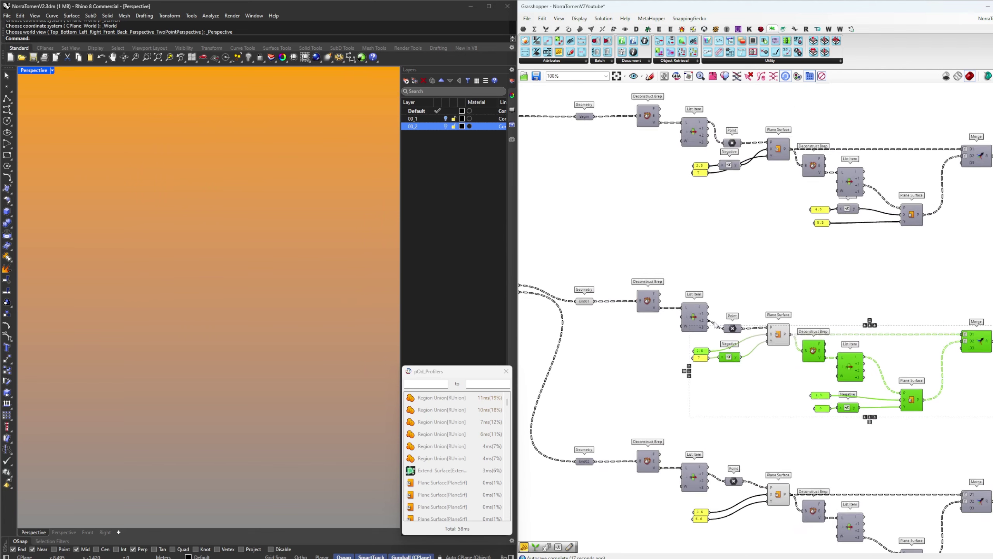
pyautogui.scroll(2, 715, 325)
pyautogui.click(721, 305)
pyautogui.scroll(-4, 818, 337)
pyautogui.moveTo(818, 336); pyautogui.dragTo(734, 311, button='right')
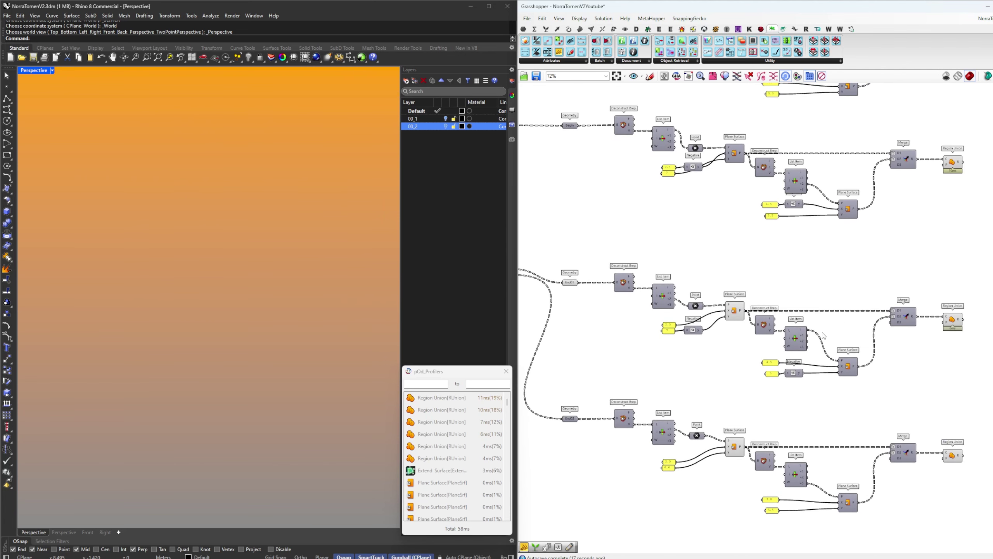
# Save the Grasshopper definition and check the Region Union components of the copied End01 and Begin chains
pyautogui.moveTo(888, 332); pyautogui.dragTo(766, 324, button='right')
pyautogui.scroll(3, 766, 323)
pyautogui.hotkey('ctrl', 's')
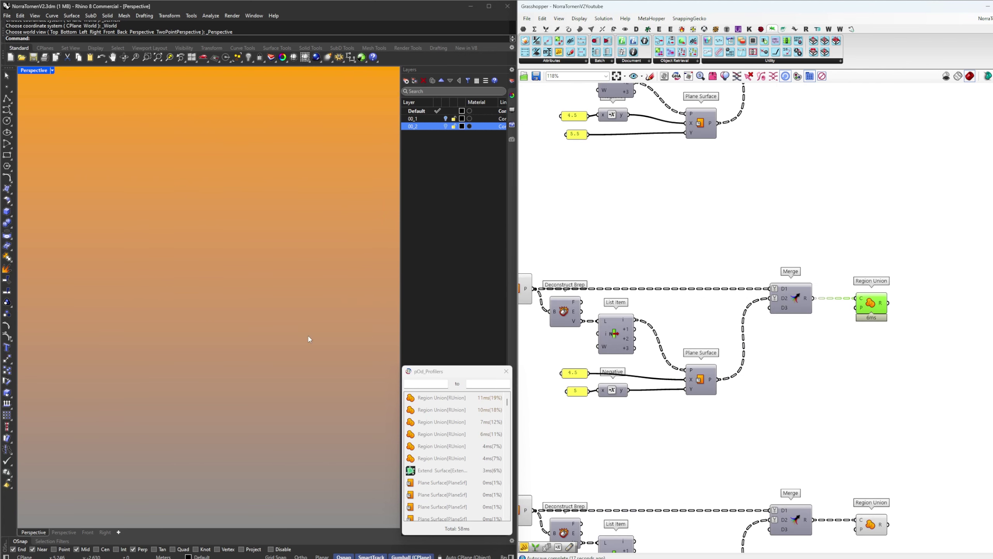
pyautogui.moveTo(916, 273); pyautogui.dragTo(841, 304, button='right')
pyautogui.keyDown('shift'); pyautogui.click(828, 148); pyautogui.keyUp('shift')
pyautogui.click(840, 353)
# Examine the copied End01 and End02 chains from their Dispatch through the Plane Surface components and panels
pyautogui.scroll(-2, 840, 352)
pyautogui.moveTo(700, 370); pyautogui.dragTo(852, 346, button='right')
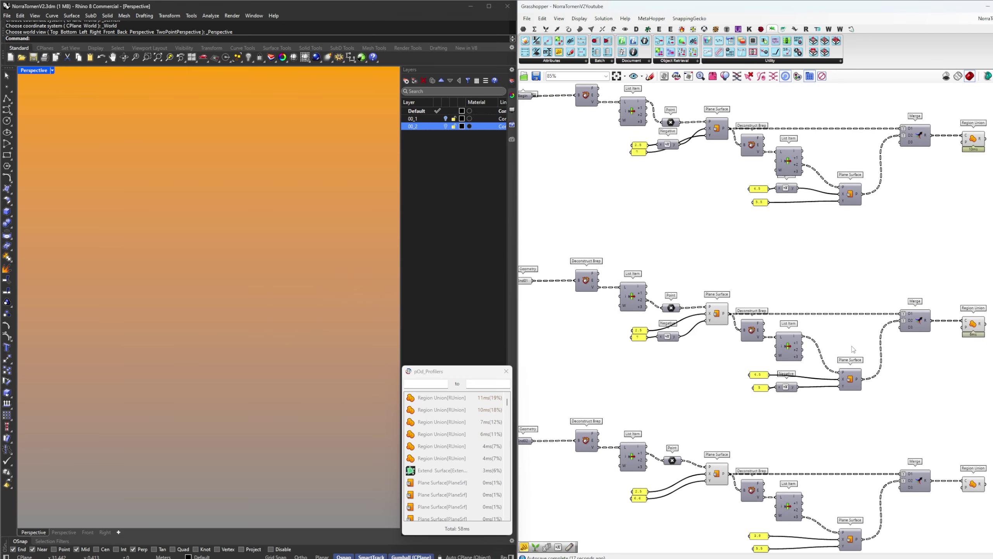
pyautogui.moveTo(696, 351); pyautogui.dragTo(813, 321, button='right')
pyautogui.scroll(1, 766, 320)
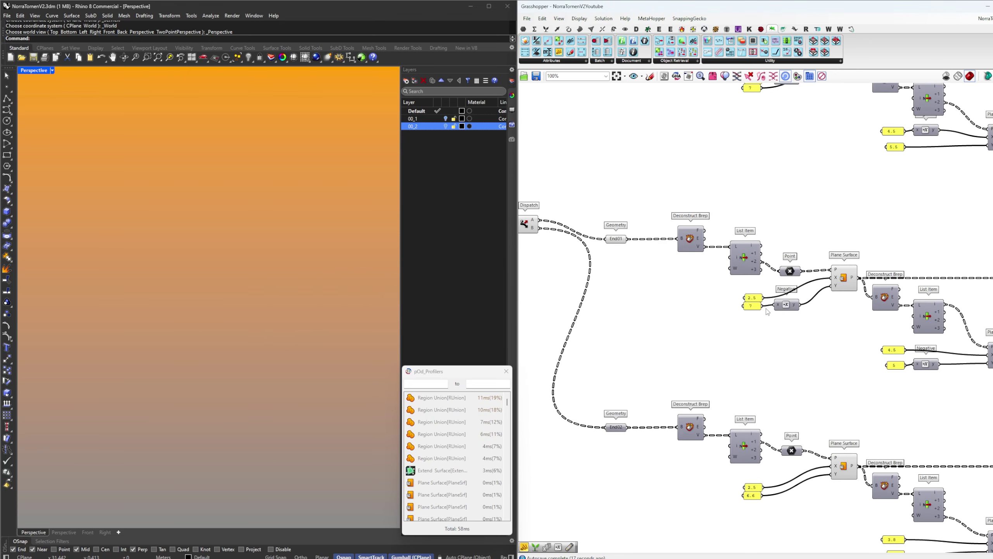
pyautogui.scroll(1, 763, 322)
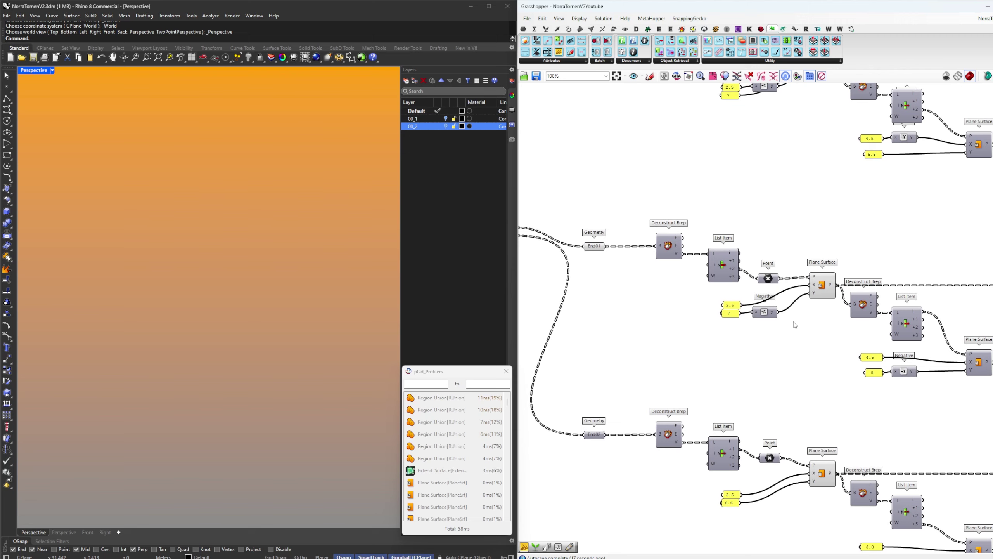
pyautogui.scroll(-3, 795, 325)
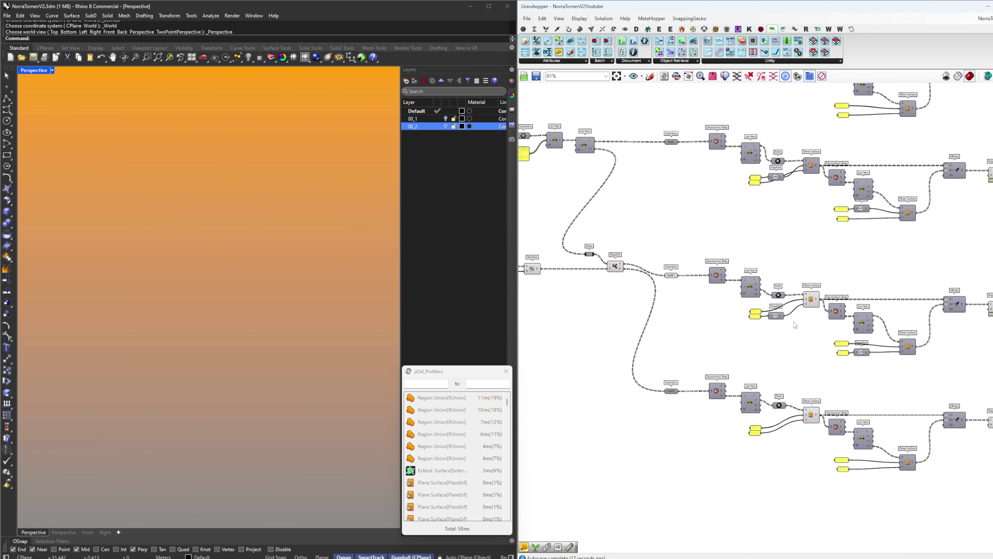
# Examine the value panels, Negative components and List Item wiring of the copied End01 and End02 chains up to their Merge components
pyautogui.moveTo(794, 325); pyautogui.dragTo(763, 354, button='right')
pyautogui.scroll(3, 747, 218)
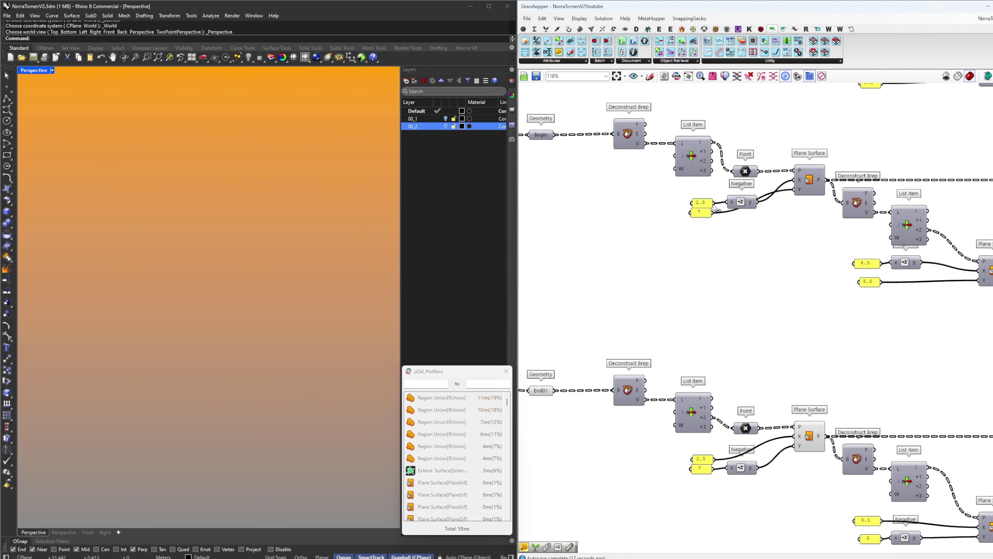
pyautogui.moveTo(811, 461); pyautogui.dragTo(737, 326, button='right')
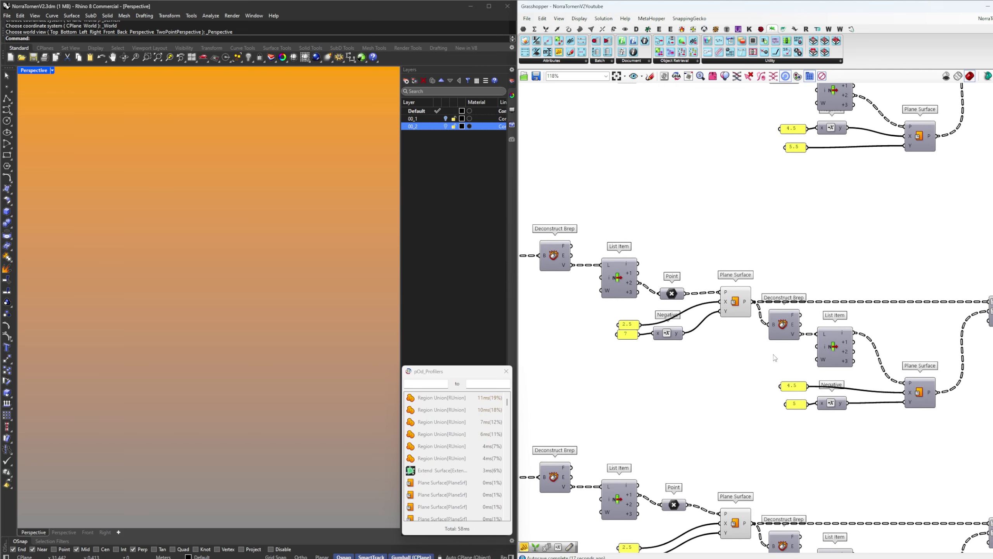
pyautogui.moveTo(774, 358); pyautogui.dragTo(703, 347, button='right')
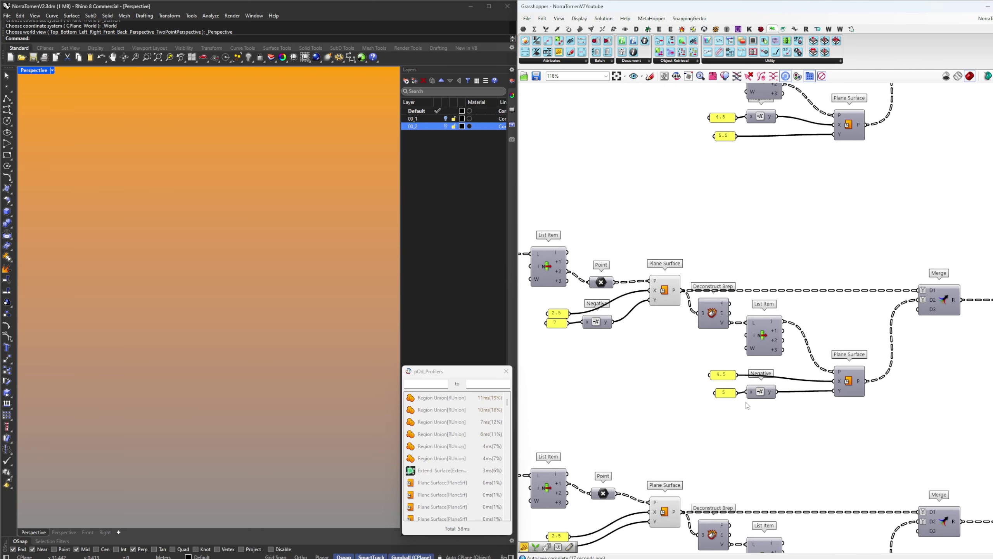
pyautogui.scroll(-4, 818, 400)
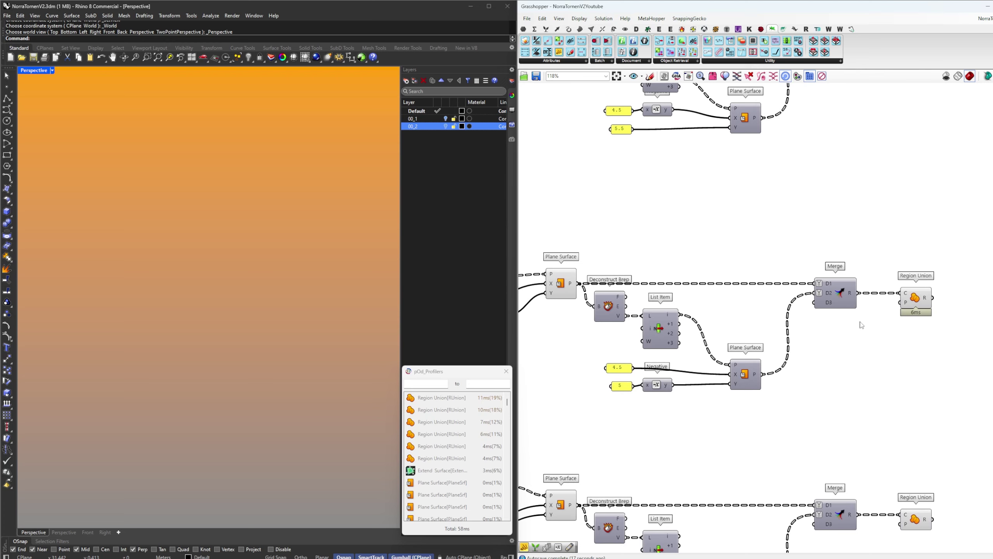
pyautogui.scroll(4, 689, 378)
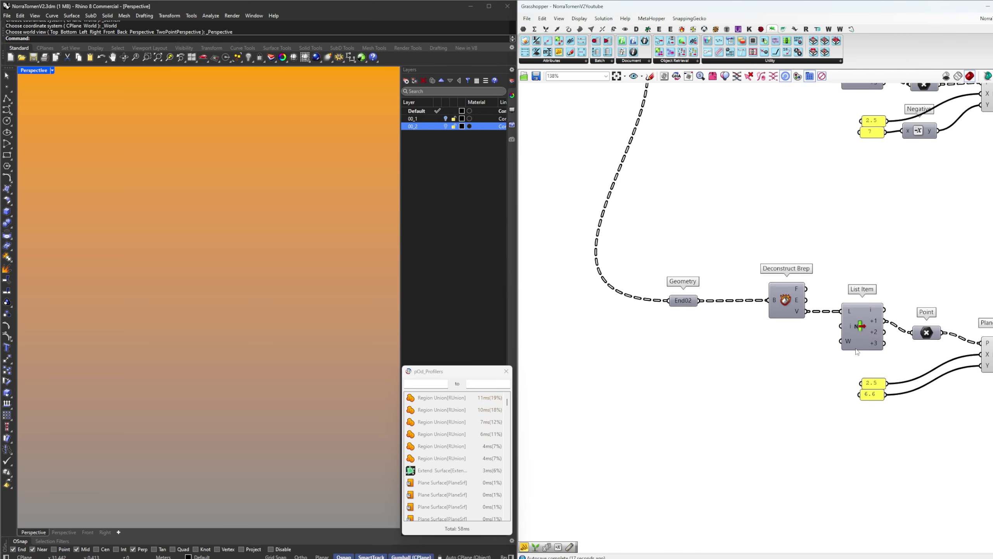
pyautogui.moveTo(889, 326); pyautogui.dragTo(621, 285, button='right')
pyautogui.scroll(3, 622, 286)
pyautogui.scroll(-3, 622, 285)
pyautogui.moveTo(817, 345); pyautogui.dragTo(712, 333, button='right')
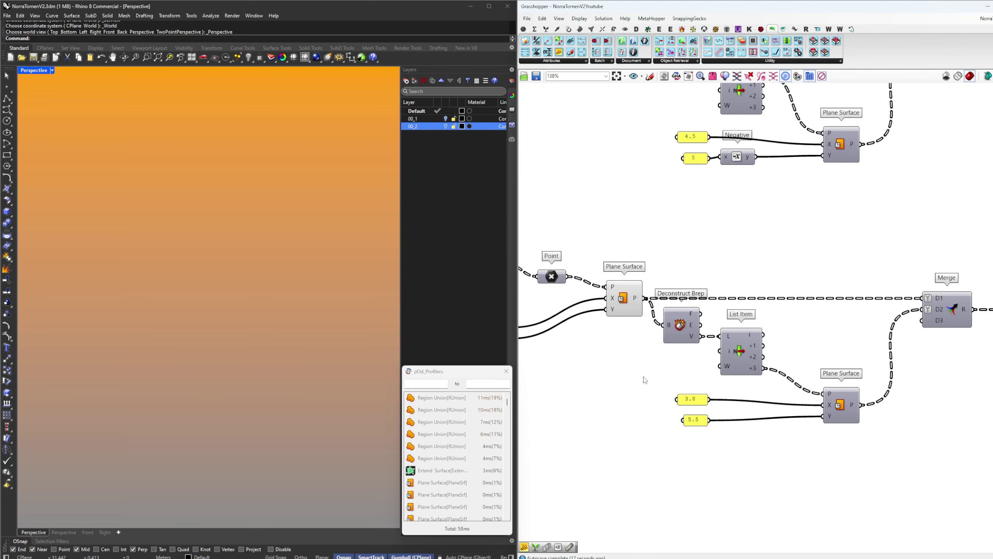
pyautogui.moveTo(646, 381); pyautogui.dragTo(776, 373, button='right')
pyautogui.moveTo(886, 379); pyautogui.dragTo(730, 367, button='right')
pyautogui.moveTo(917, 378); pyautogui.dragTo(761, 419, button='right')
# Highlight the Region Union outlines of the copied End02, End01 and Begin chains together with those of the original set
pyautogui.click(873, 348)
pyautogui.scroll(-3, 872, 344)
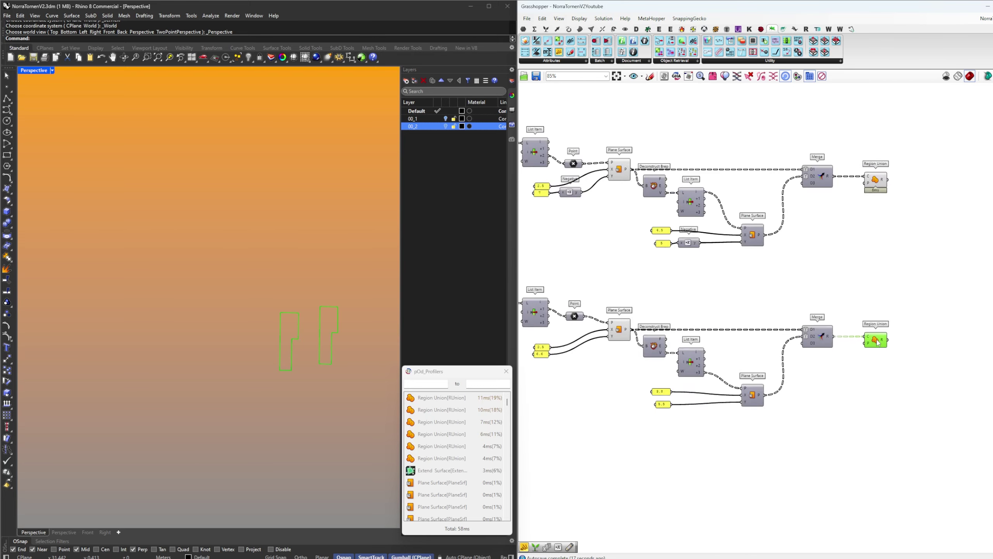
pyautogui.keyDown('shift'); pyautogui.click(876, 207); pyautogui.keyUp('shift')
pyautogui.scroll(-2, 855, 292)
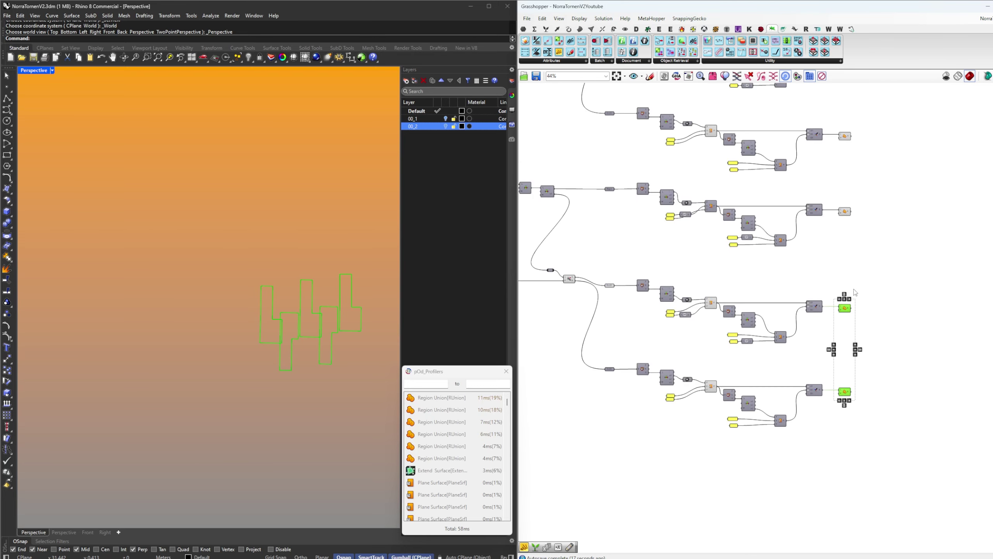
pyautogui.keyDown('shift'); pyautogui.click(847, 215); pyautogui.keyUp('shift')
pyautogui.moveTo(861, 221); pyautogui.dragTo(852, 351, button='right')
pyautogui.scroll(-1, 852, 353)
pyautogui.moveTo(850, 285); pyautogui.dragTo(849, 317, button='right')
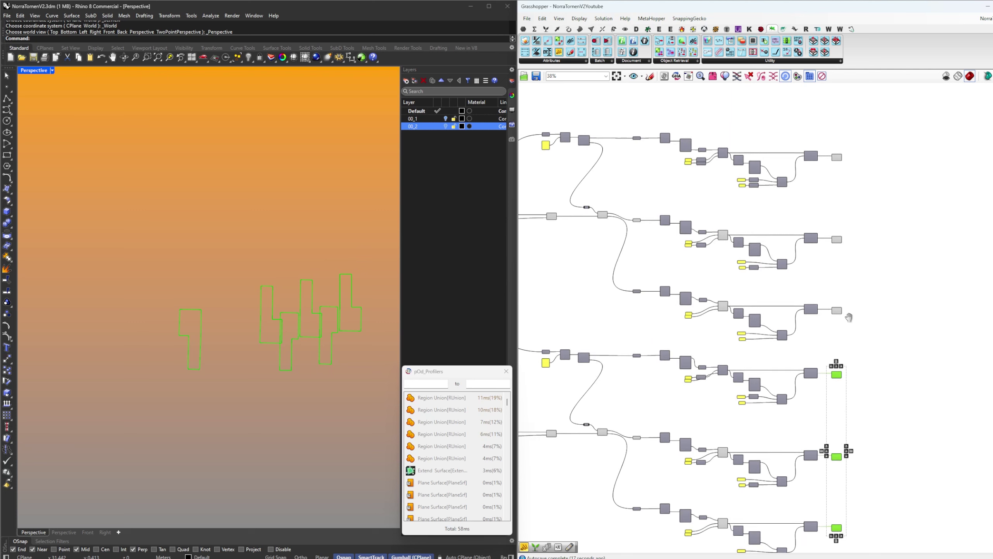
pyautogui.keyDown('shift'); pyautogui.moveTo(861, 322); pyautogui.dragTo(831, 143); pyautogui.keyUp('shift')
# Highlight the Region Union outlines of the original End chains and of the copied End chains in turn
pyautogui.click(885, 332)
pyautogui.moveTo(885, 332); pyautogui.dragTo(864, 293, button='right')
pyautogui.scroll(-2, 864, 293)
pyautogui.moveTo(852, 290); pyautogui.dragTo(818, 218)
pyautogui.moveTo(858, 443); pyautogui.dragTo(821, 370)
pyautogui.scroll(4, 750, 414)
pyautogui.moveTo(748, 392); pyautogui.dragTo(792, 374, button='right')
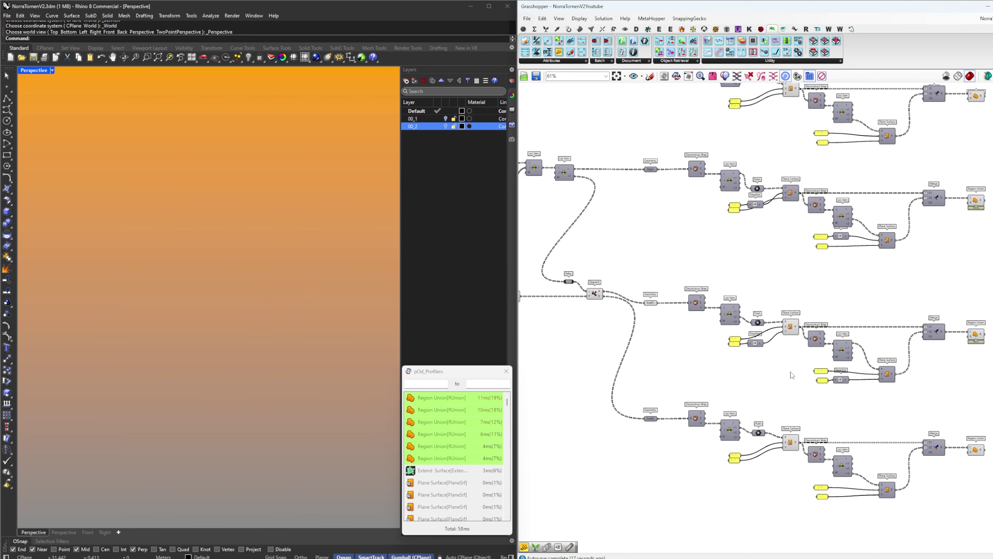
# Inspect the surfaces held by the copied End01 geometry and trace them back to the component feeding both sets
pyautogui.scroll(2, 715, 341)
pyautogui.moveTo(652, 329); pyautogui.dragTo(687, 322, button='right')
pyautogui.click(656, 280)
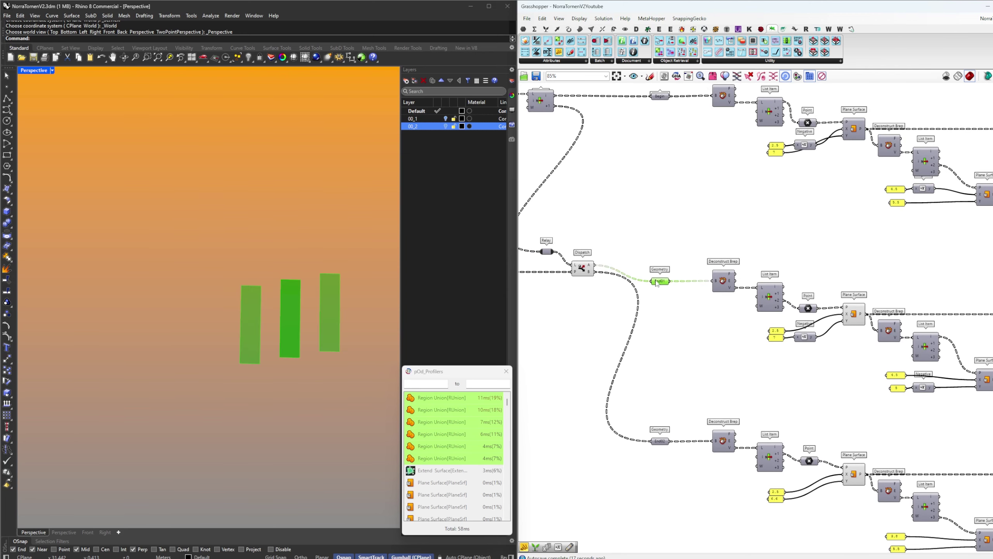
pyautogui.moveTo(638, 297); pyautogui.dragTo(762, 312, button='right')
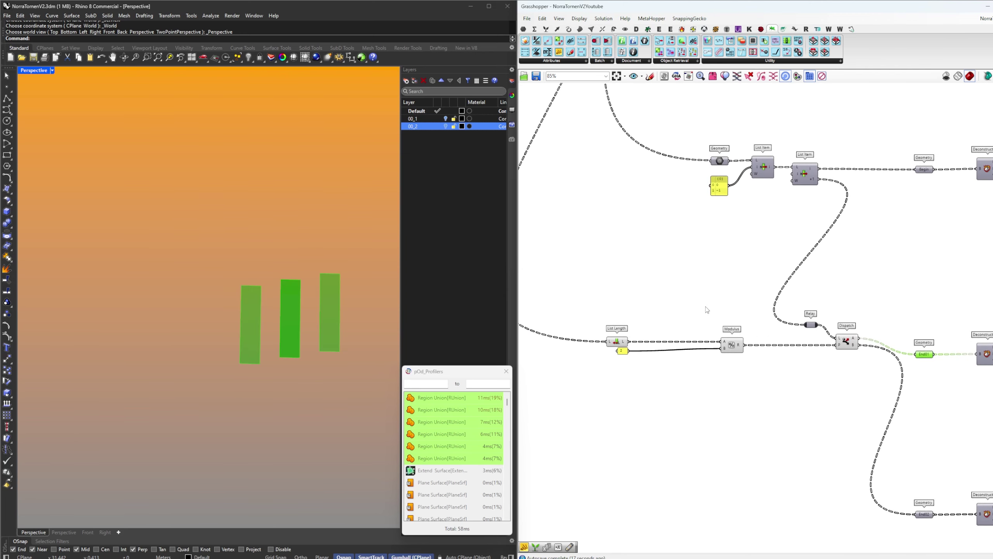
pyautogui.scroll(-1, 680, 279)
pyautogui.moveTo(680, 279); pyautogui.dragTo(742, 426, button='right')
pyautogui.scroll(-1, 705, 361)
pyautogui.click(611, 139)
pyautogui.moveTo(833, 320); pyautogui.dragTo(704, 231, button='right')
pyautogui.scroll(-2, 724, 258)
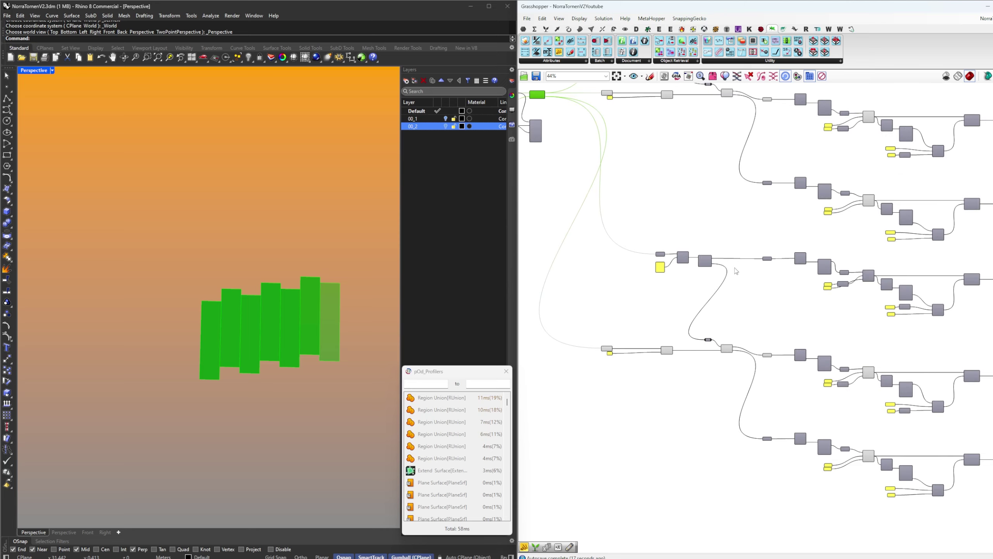
pyautogui.scroll(5, 749, 367)
pyautogui.click(788, 339)
pyautogui.moveTo(788, 363); pyautogui.dragTo(757, 268, button='right')
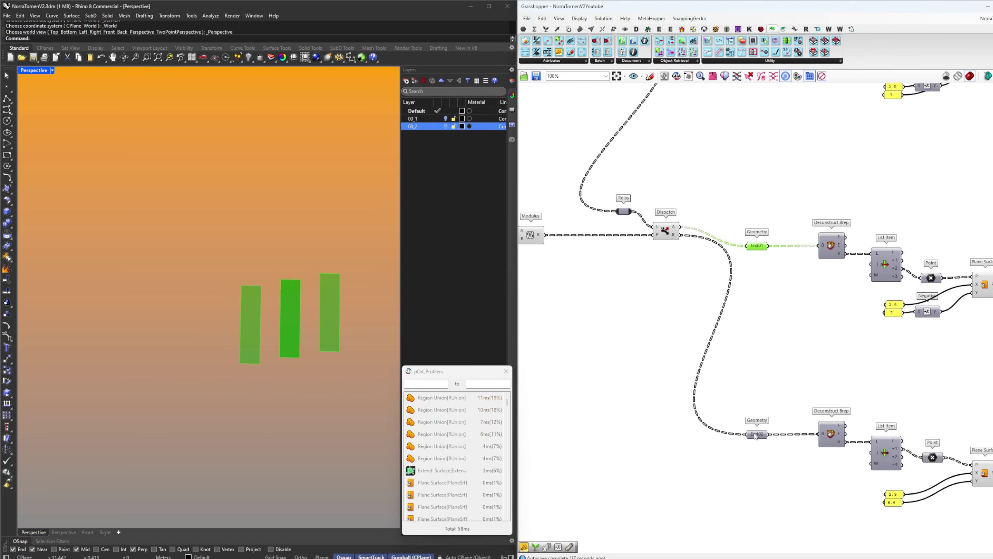
pyautogui.click(772, 343)
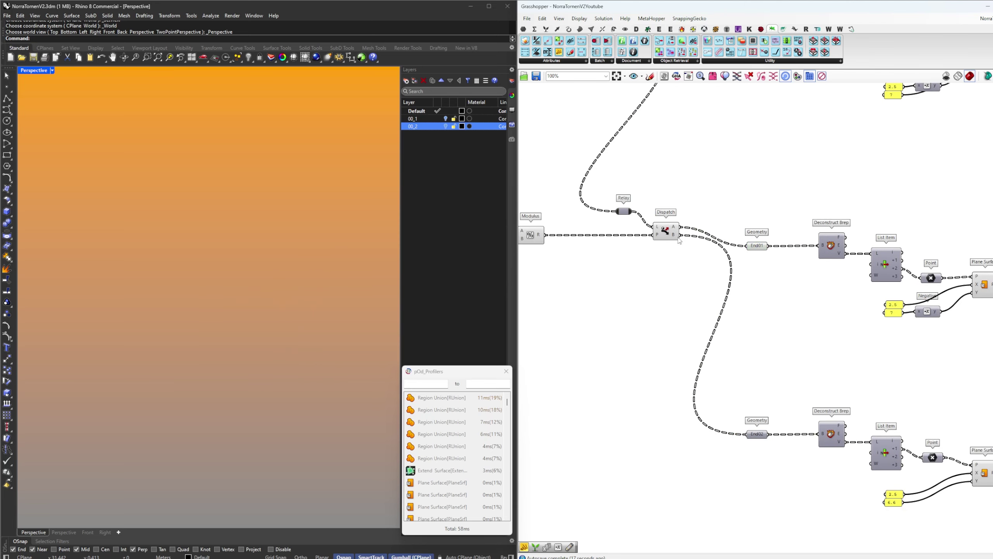
# Swap the copied Dispatch outputs so A feeds End02 and B feeds End01, and compare the copied outlines with the original ones
pyautogui.moveTo(703, 278); pyautogui.dragTo(747, 433)
pyautogui.scroll(-3, 876, 373)
pyautogui.moveTo(978, 360); pyautogui.dragTo(805, 312, button='right')
pyautogui.moveTo(811, 404); pyautogui.dragTo(755, 258)
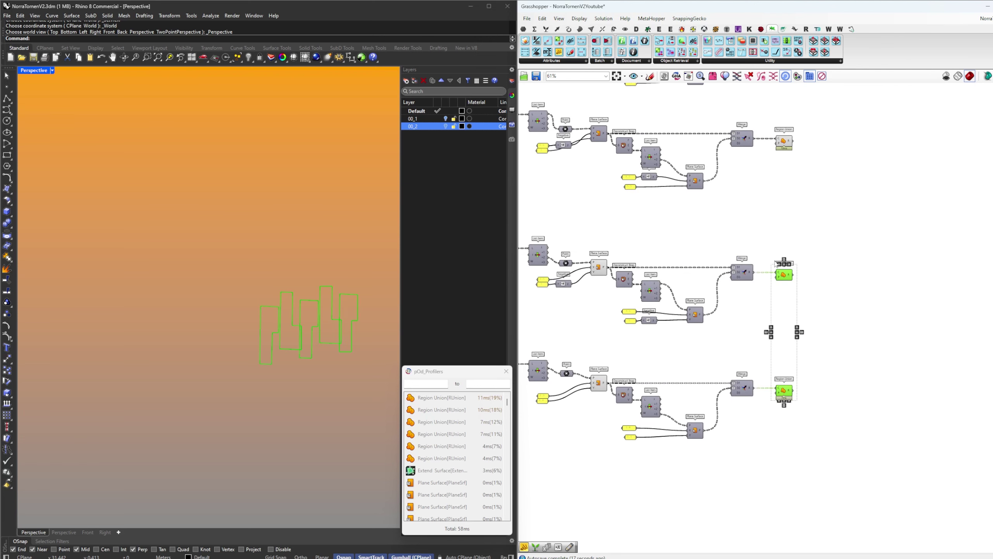
pyautogui.scroll(-2, 813, 277)
pyautogui.moveTo(823, 326); pyautogui.dragTo(828, 348, button='right')
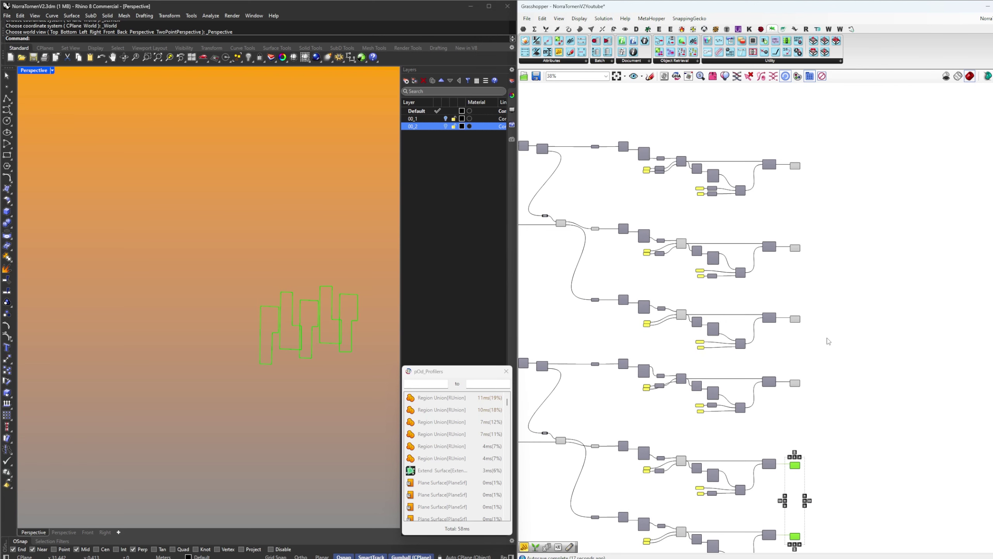
pyautogui.keyDown('shift'); pyautogui.moveTo(825, 336); pyautogui.dragTo(789, 238); pyautogui.keyUp('shift')
pyautogui.click(836, 317)
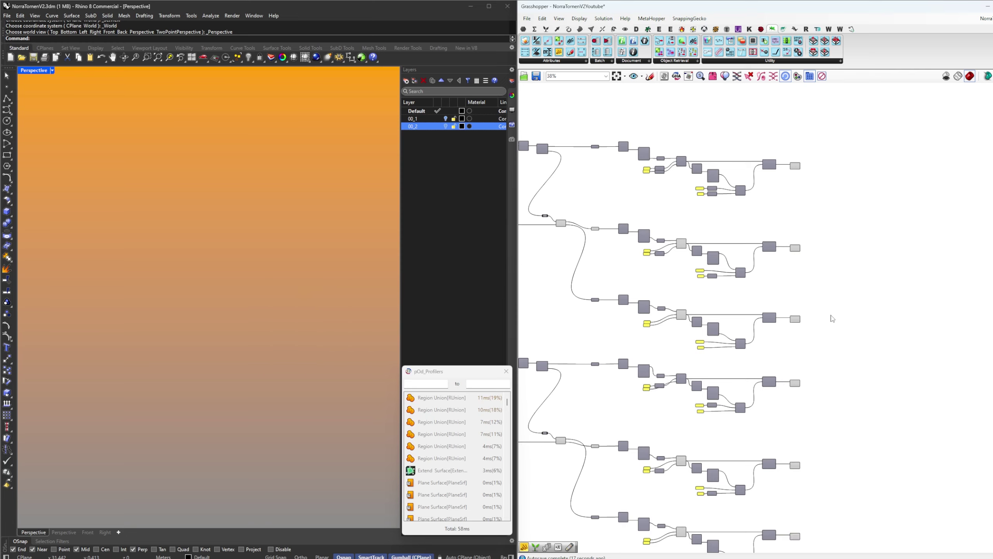
# Compare the surfaces and output wiring of the original Dispatch and End01 geometry with the copied Dispatch
pyautogui.scroll(5, 584, 371)
pyautogui.moveTo(749, 348); pyautogui.dragTo(691, 459, button='right')
pyautogui.scroll(-3, 717, 200)
pyautogui.moveTo(717, 201); pyautogui.dragTo(732, 411, button='right')
pyautogui.scroll(1, 738, 234)
pyautogui.scroll(3, 739, 237)
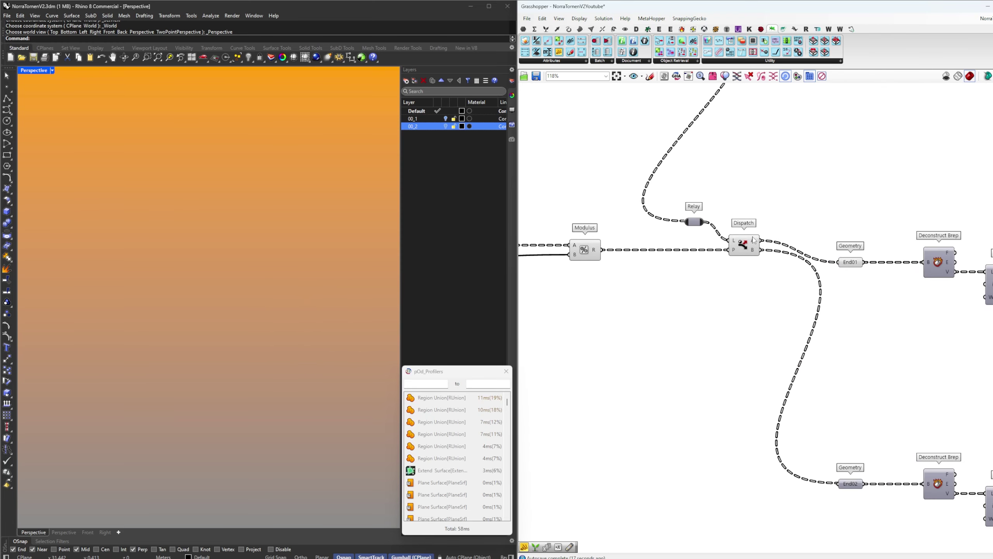
pyautogui.click(849, 264)
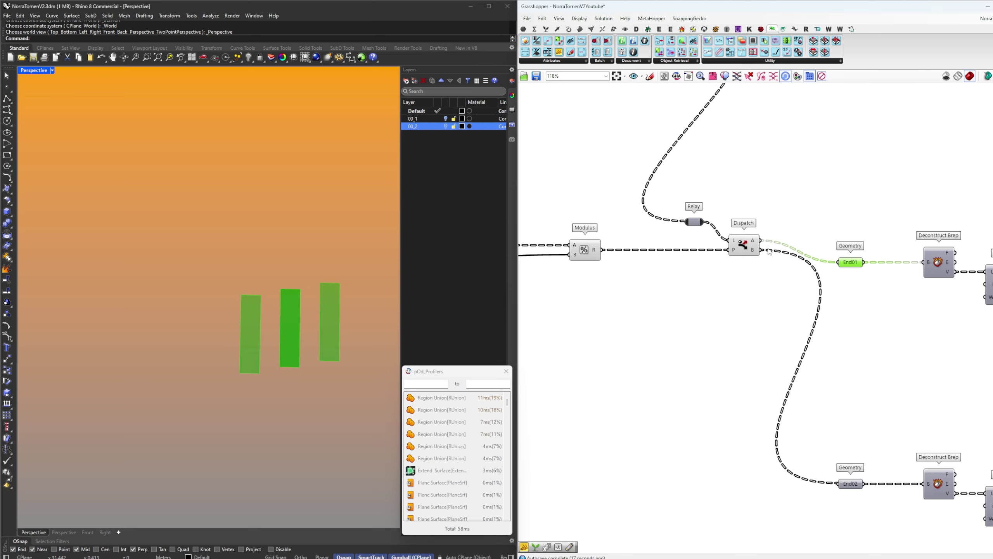
pyautogui.click(745, 246)
pyautogui.scroll(-5, 771, 402)
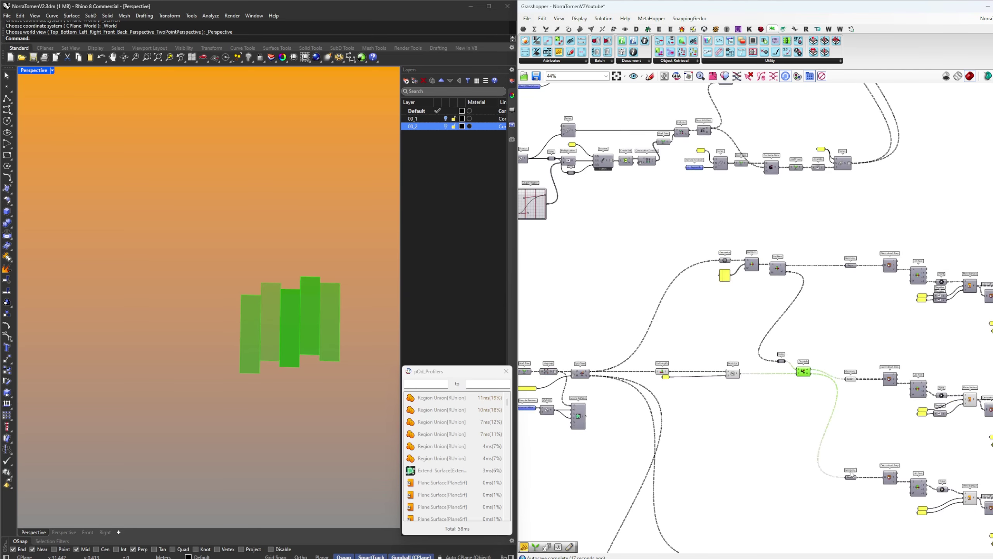
pyautogui.scroll(5, 770, 402)
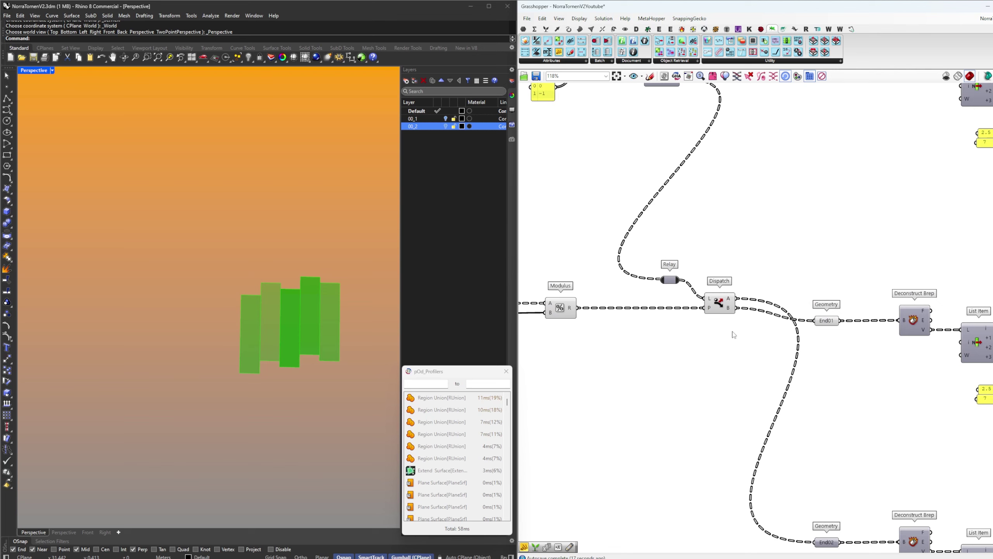
pyautogui.scroll(-6, 823, 323)
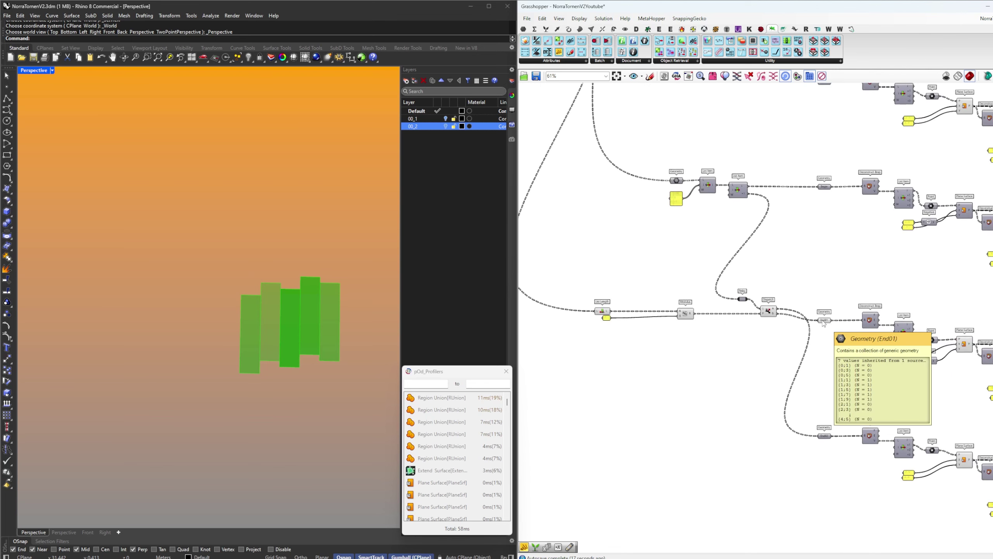
# Add a Merge component beside the Region Union components of the original Begin and End01 chains
pyautogui.moveTo(891, 328); pyautogui.dragTo(679, 347, button='right')
pyautogui.moveTo(734, 333); pyautogui.dragTo(682, 393, button='right')
pyautogui.scroll(-3, 683, 393)
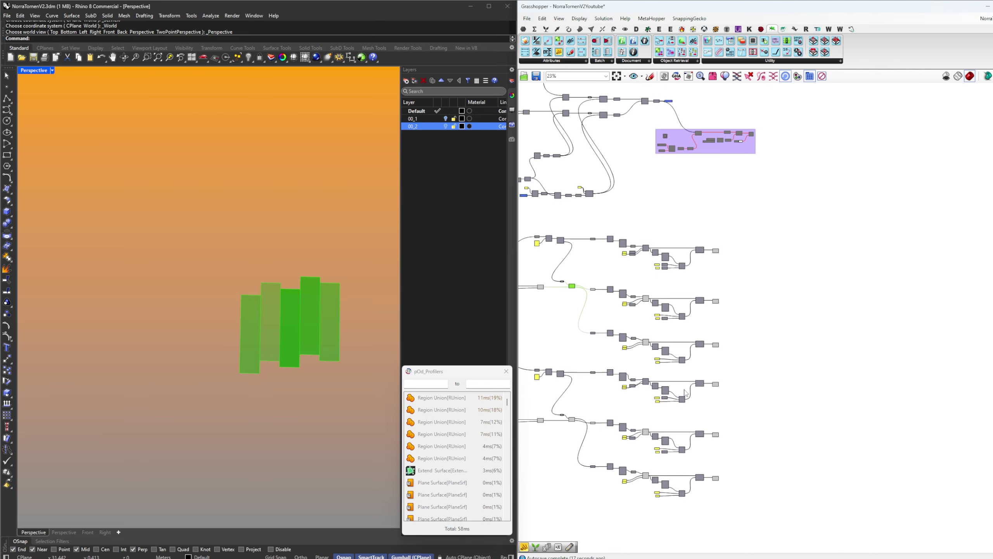
pyautogui.scroll(4, 717, 239)
pyautogui.scroll(3, 721, 260)
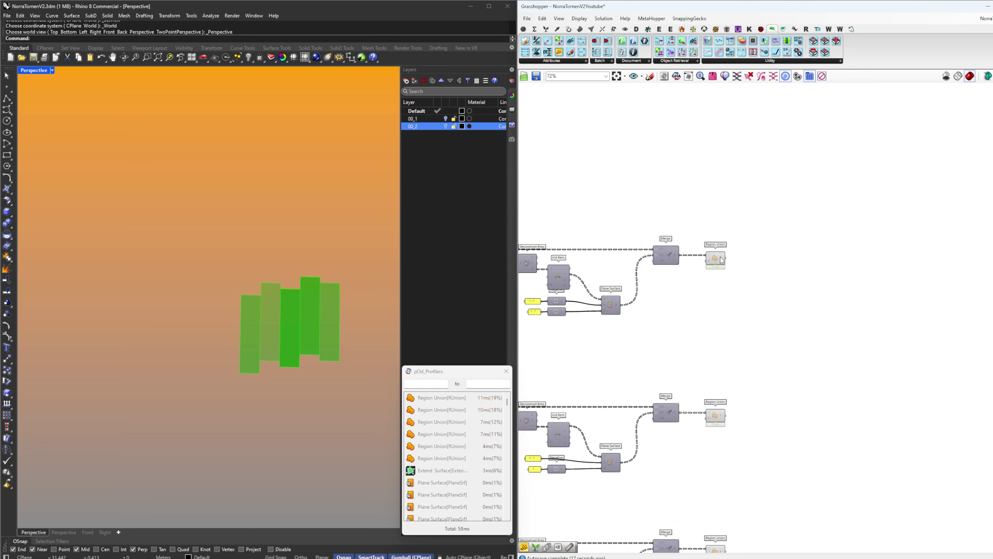
pyautogui.moveTo(726, 262); pyautogui.dragTo(775, 228, button='right')
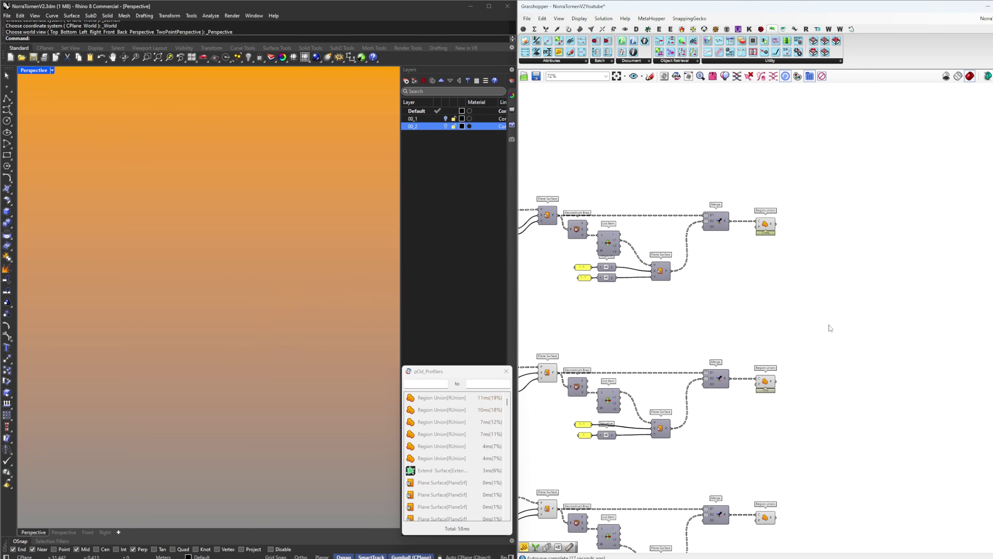
pyautogui.doubleClick(827, 325)
pyautogui.write('mm')
pyautogui.click(820, 315)
# Connect the Region Union outputs of the original Begin, End01 and End02 chains to inputs D1 to D3 of the new Merge
pyautogui.scroll(-4, 814, 303)
pyautogui.moveTo(810, 295); pyautogui.dragTo(778, 290, button='right')
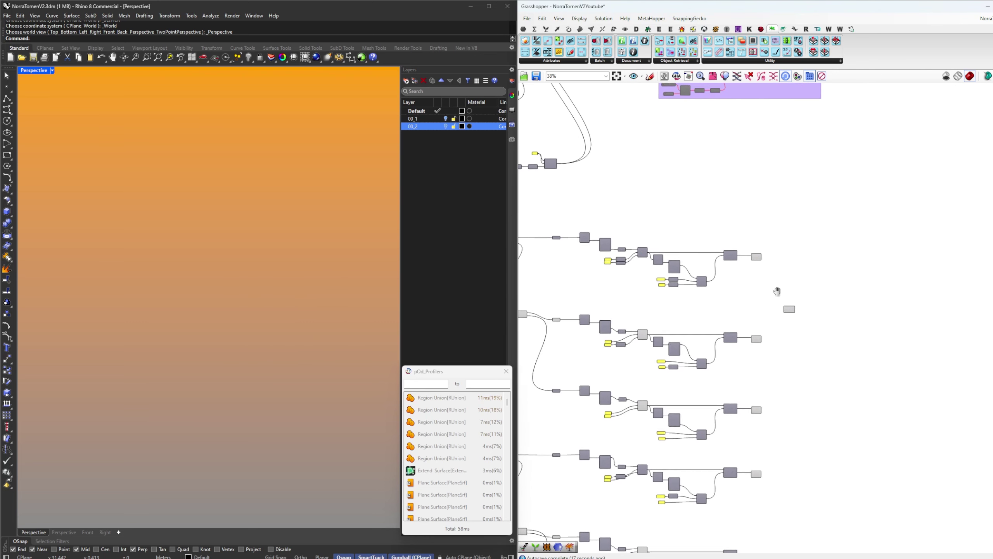
pyautogui.scroll(4, 771, 263)
pyautogui.moveTo(781, 326); pyautogui.dragTo(796, 352)
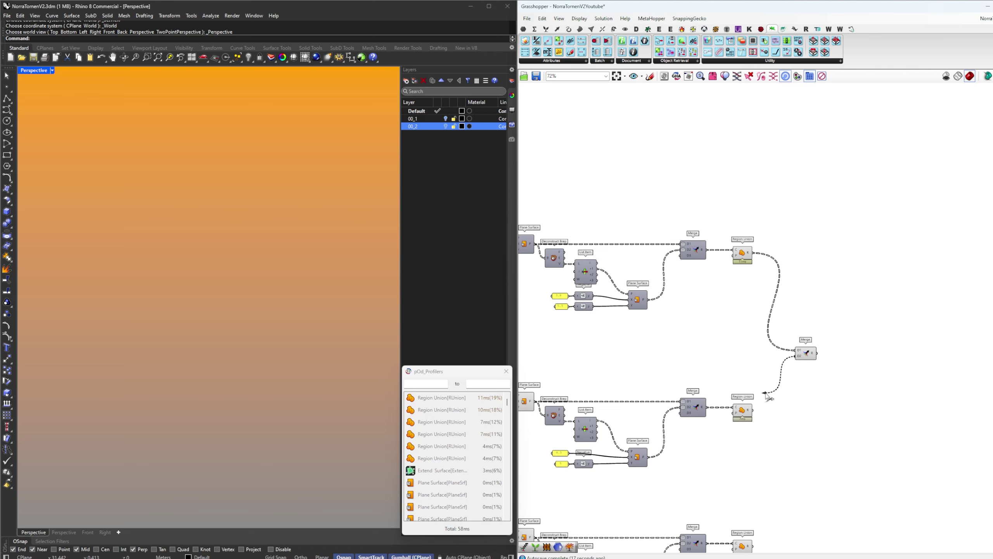
pyautogui.moveTo(765, 393); pyautogui.dragTo(752, 410)
pyautogui.moveTo(758, 426); pyautogui.dragTo(750, 377, button='right')
pyautogui.moveTo(796, 317); pyautogui.dragTo(835, 365)
pyautogui.moveTo(833, 382); pyautogui.dragTo(825, 311, button='right')
pyautogui.moveTo(767, 470); pyautogui.dragTo(753, 417, button='right')
# Connect the copied Begin, End01 and End02 Region Union outputs to Merge inputs D4 to D6 and move the Merge level with the copied chains
pyautogui.click(729, 500)
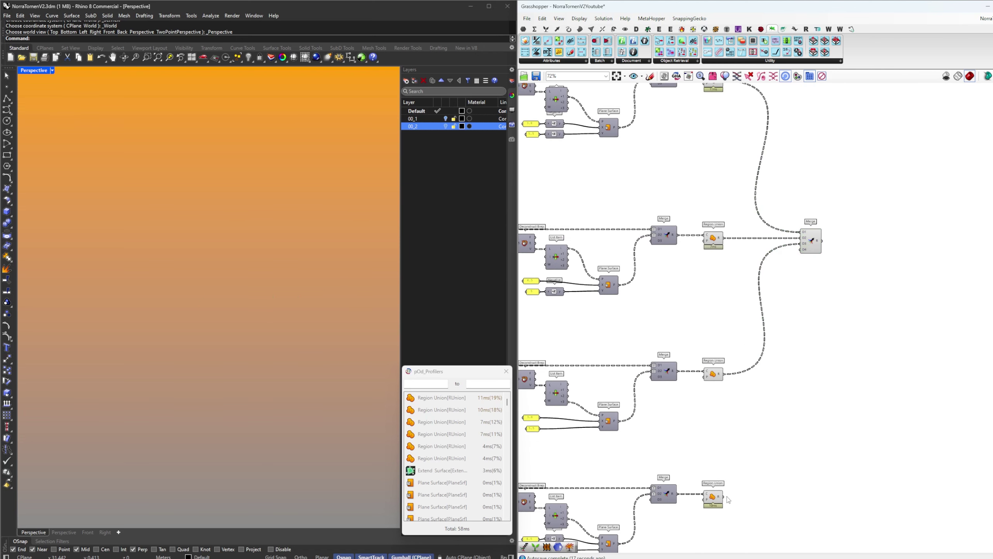
pyautogui.moveTo(772, 318); pyautogui.dragTo(800, 250)
pyautogui.moveTo(811, 245); pyautogui.dragTo(844, 436)
pyautogui.moveTo(778, 505); pyautogui.dragTo(765, 385, button='right')
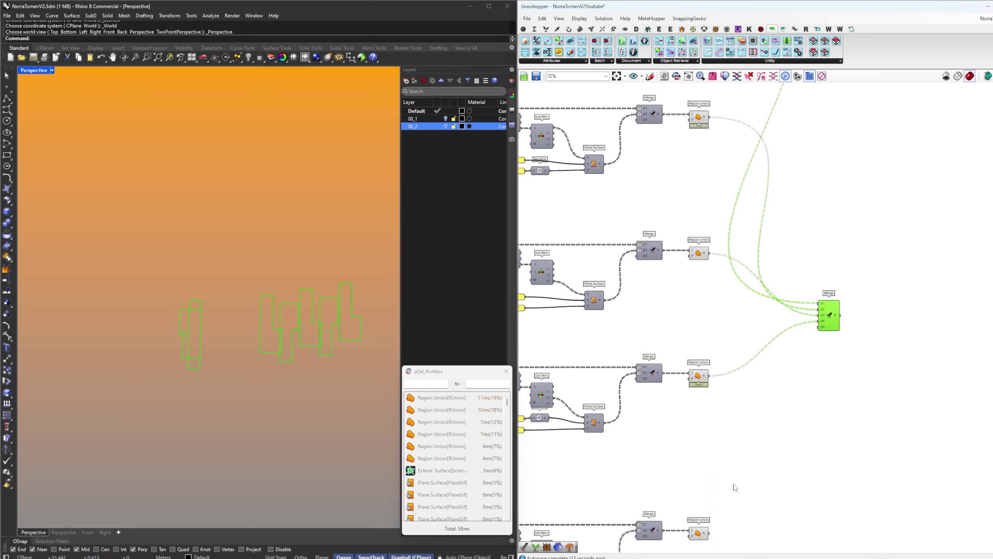
pyautogui.moveTo(717, 540); pyautogui.dragTo(730, 441, button='right')
pyautogui.moveTo(723, 435); pyautogui.dragTo(833, 229)
pyautogui.scroll(-3, 849, 297)
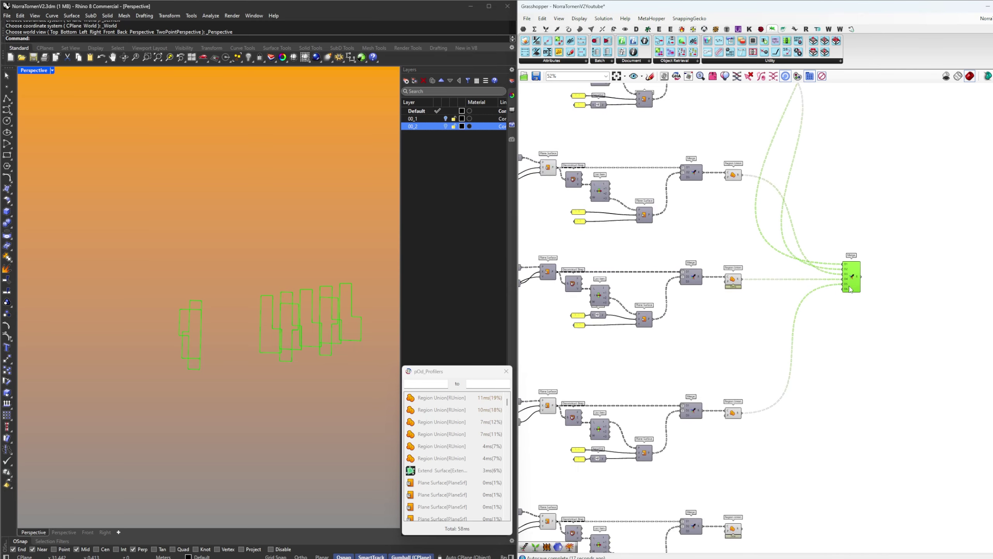
pyautogui.scroll(4, 755, 503)
pyautogui.scroll(-2, 770, 496)
pyautogui.moveTo(759, 482); pyautogui.dragTo(883, 212)
# Connect the extended surfaces upstream of both sets to input D7 of the Merge
pyautogui.scroll(-3, 883, 212)
pyautogui.scroll(-1, 883, 211)
pyautogui.moveTo(600, 158); pyautogui.dragTo(712, 276, button='right')
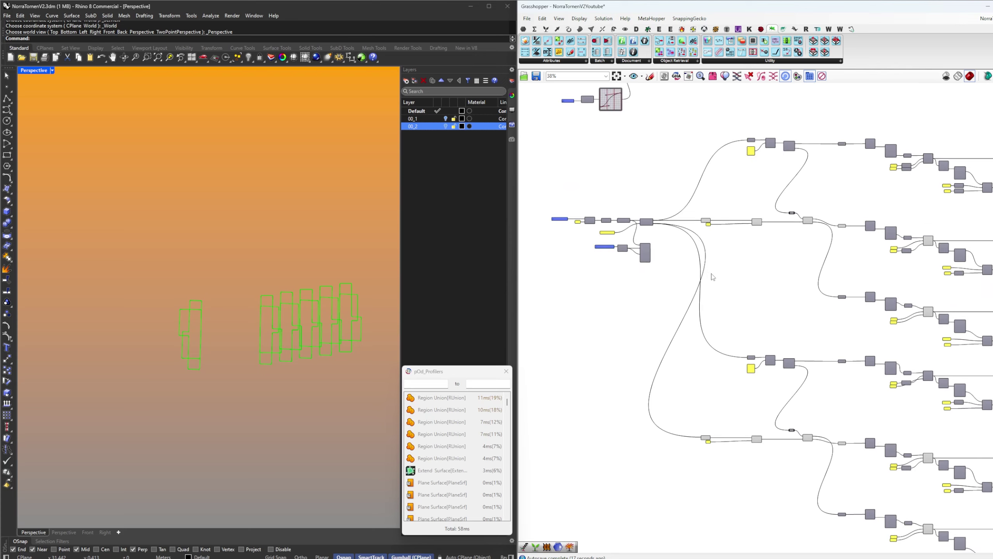
pyautogui.scroll(6, 676, 254)
pyautogui.scroll(-8, 633, 274)
pyautogui.moveTo(632, 273); pyautogui.dragTo(820, 350)
# Simplify the data on inputs D1, D2 and D3 of the new Merge component
pyautogui.scroll(5, 931, 366)
pyautogui.scroll(5, 828, 345)
pyautogui.rightClick(815, 277)
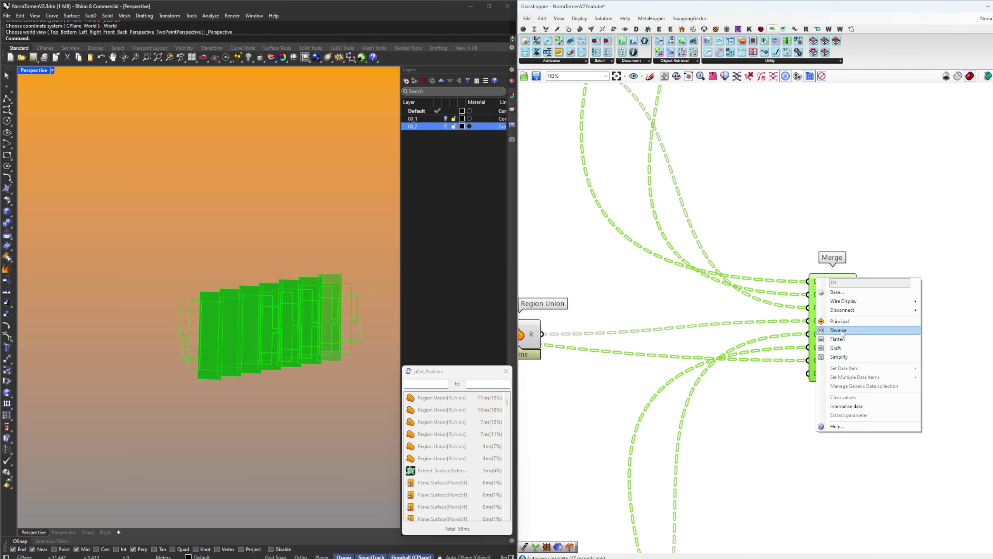
pyautogui.click(836, 355)
pyautogui.rightClick(814, 296)
pyautogui.click(815, 318)
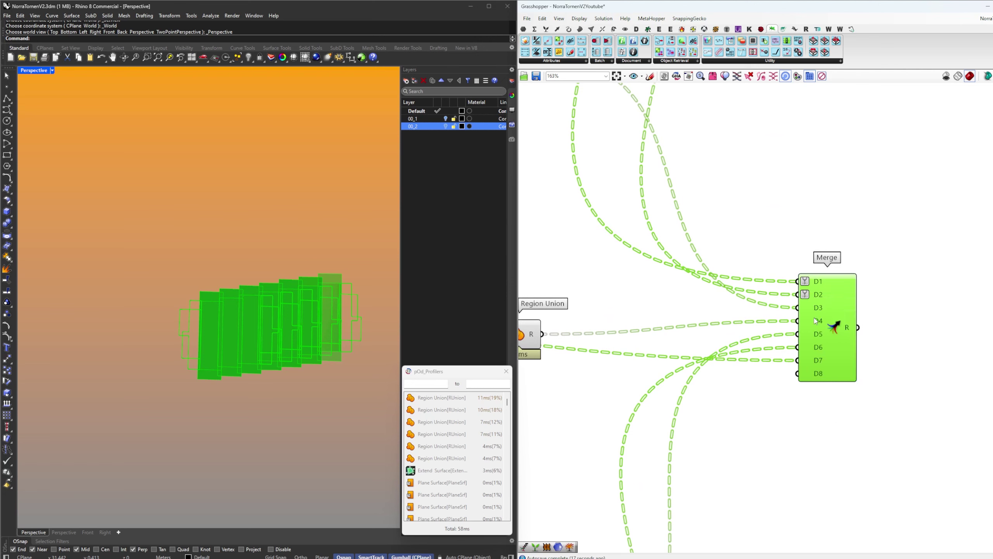
pyautogui.rightClick(821, 313)
pyautogui.click(851, 392)
# Simplify the data on the remaining connected Merge inputs, D4 to D7
pyautogui.rightClick(818, 320)
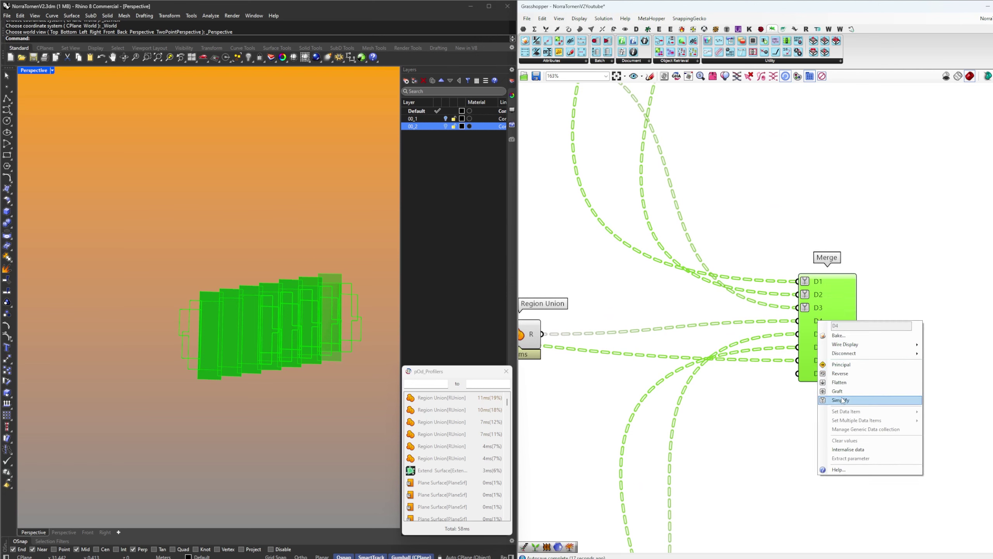
pyautogui.click(849, 401)
pyautogui.rightClick(814, 334)
pyautogui.click(848, 415)
pyautogui.rightClick(816, 347)
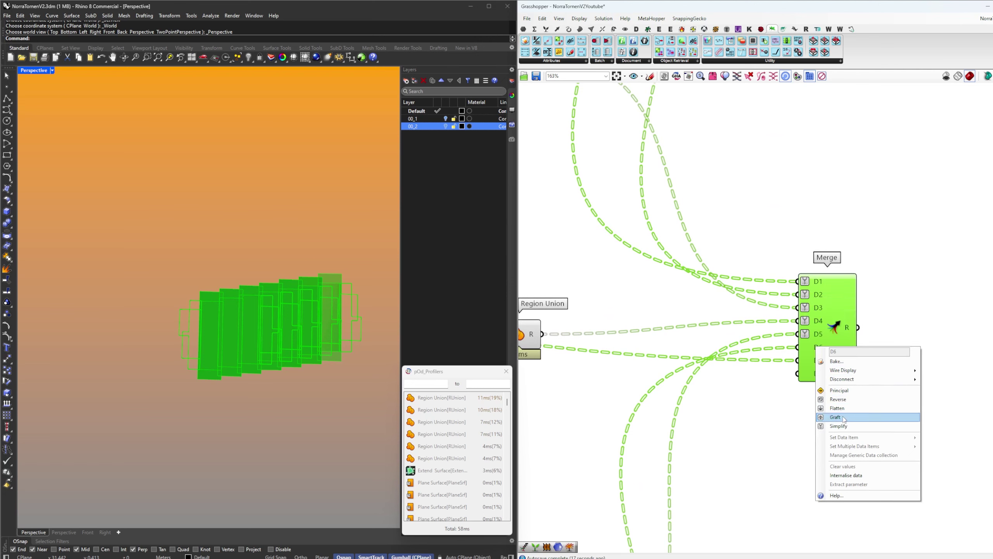
pyautogui.click(849, 425)
pyautogui.rightClick(817, 360)
pyautogui.click(848, 437)
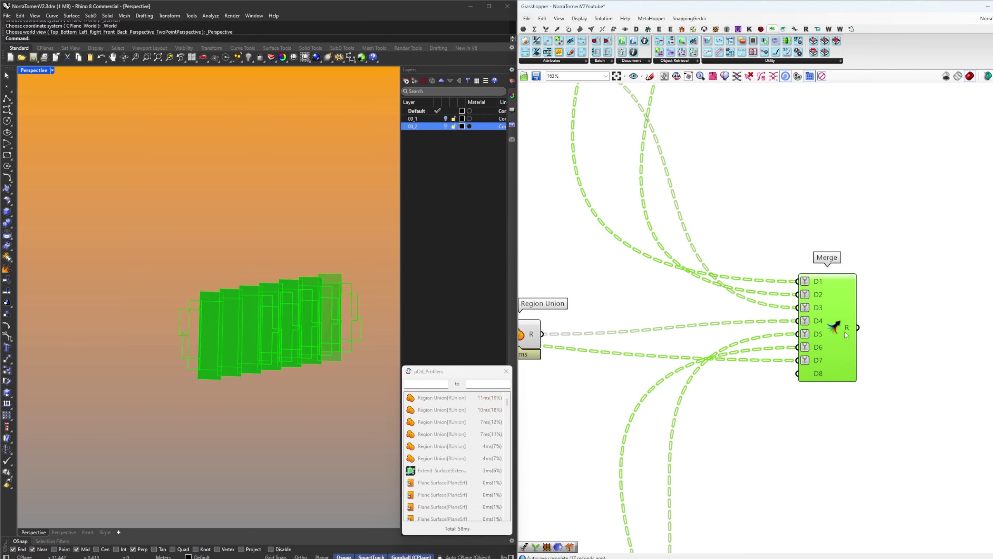
# Add a Region Union component after the Merge and connect the merged result R to its curves input C
pyautogui.moveTo(844, 331)
pyautogui.moveTo(915, 325); pyautogui.dragTo(842, 325, button='right')
pyautogui.doubleClick(842, 324)
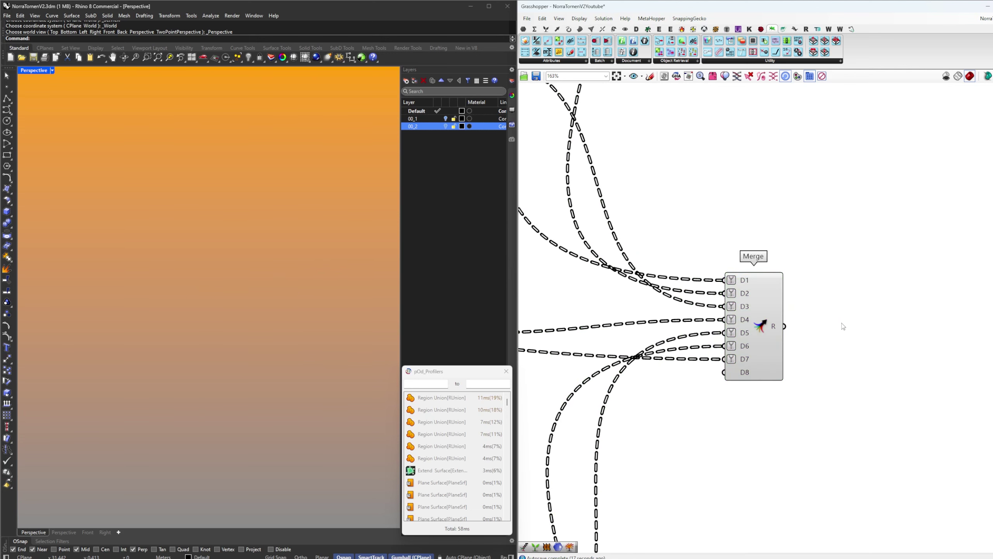
pyautogui.write('ry')
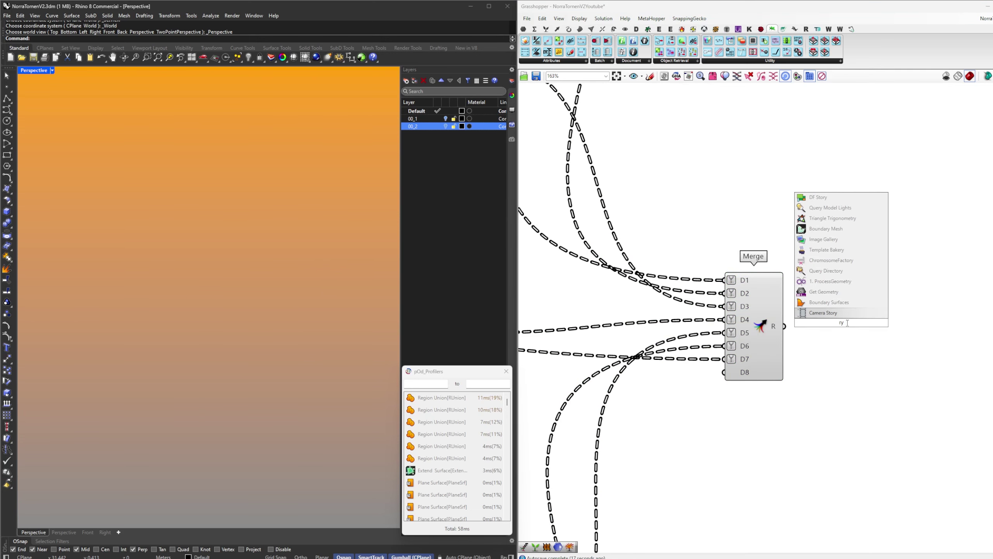
pyautogui.write('ru')
pyautogui.click(831, 313)
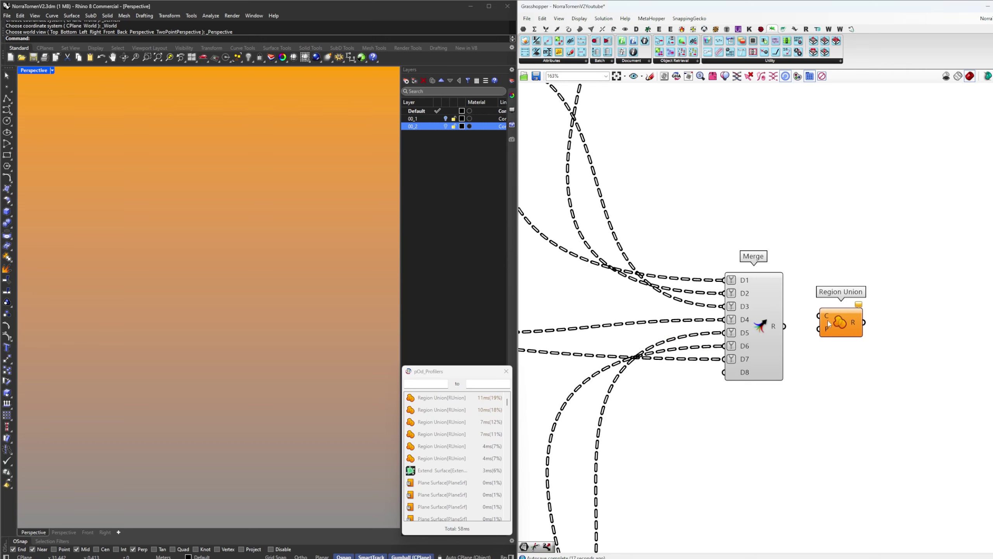
pyautogui.moveTo(827, 320); pyautogui.dragTo(783, 326)
# Add an Explode Tree component after the new Region Union and connect the union's result R to its data input D
pyautogui.moveTo(922, 331); pyautogui.dragTo(858, 331, button='right')
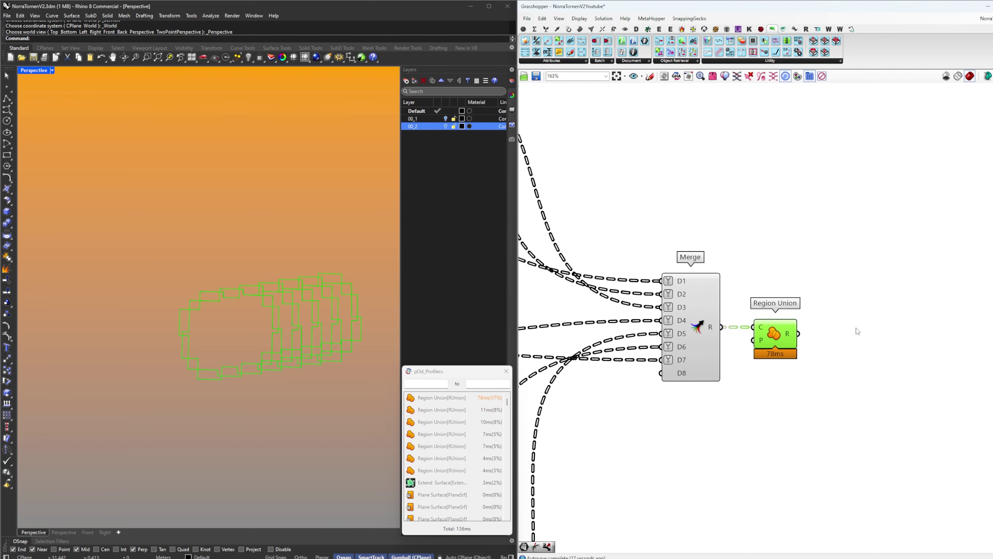
pyautogui.doubleClick(865, 328)
pyautogui.write('bang')
pyautogui.press('Return')
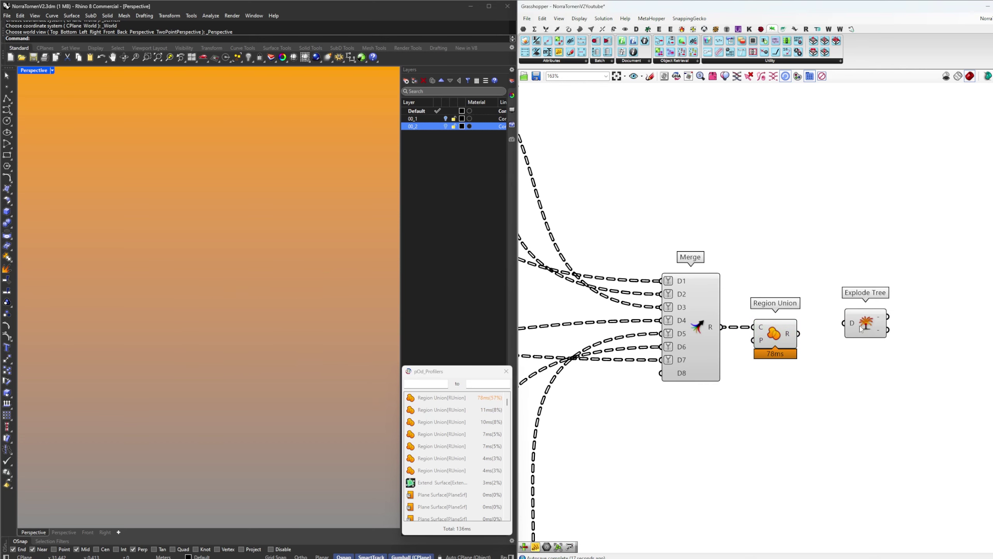
pyautogui.moveTo(841, 326); pyautogui.dragTo(837, 289)
# Remove the {0;1;0} output from Explode Tree to isolate the {0;0;0} outline and inspect the branch structure of the Region Union result
pyautogui.scroll(5, 863, 298)
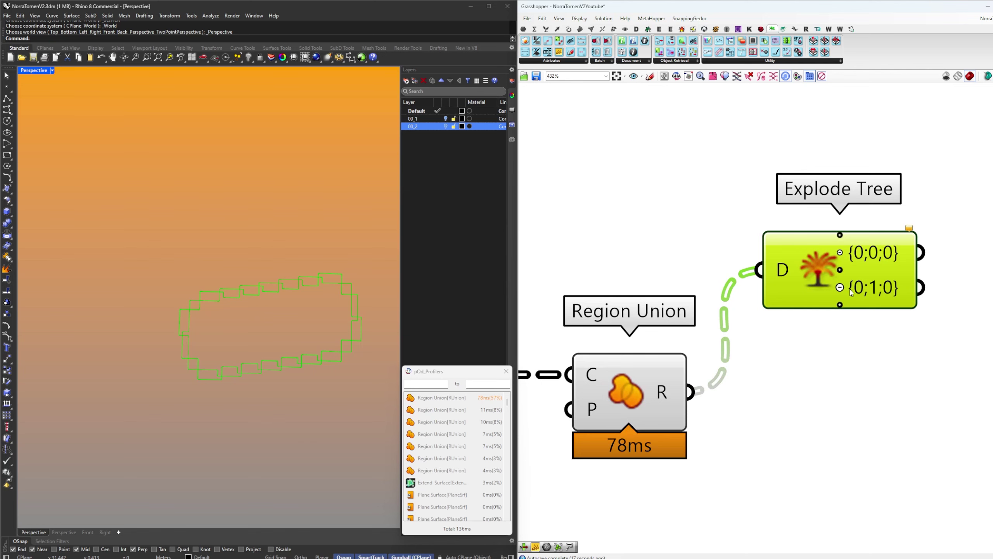
pyautogui.click(839, 288)
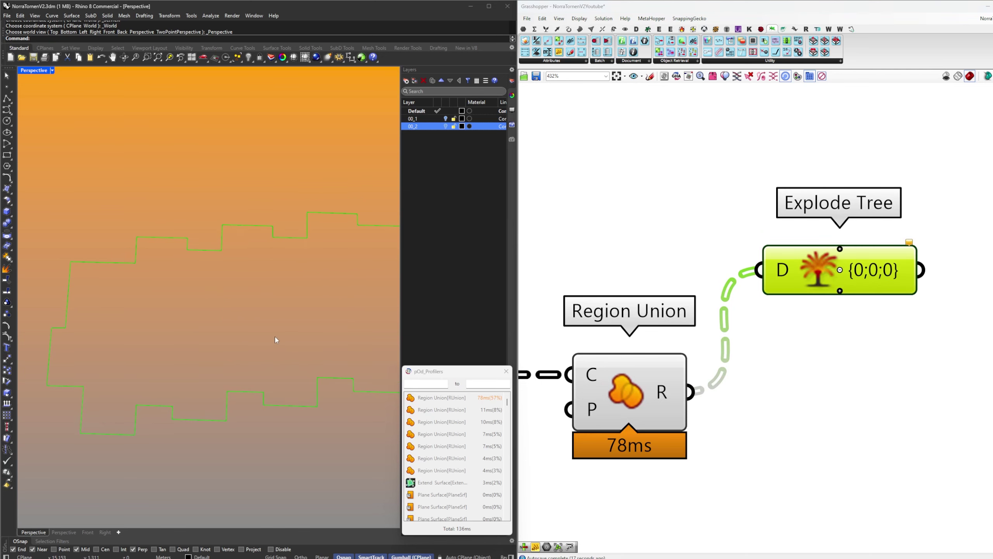
pyautogui.moveTo(683, 398)
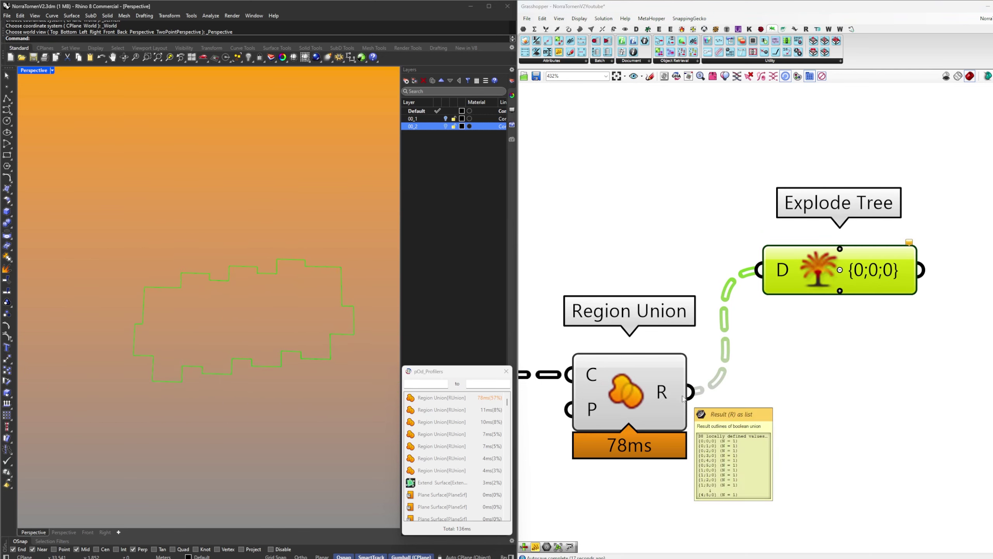
# Add outputs to Explode Tree for branches {0;1;0} through {0;5;0}
pyautogui.click(840, 291)
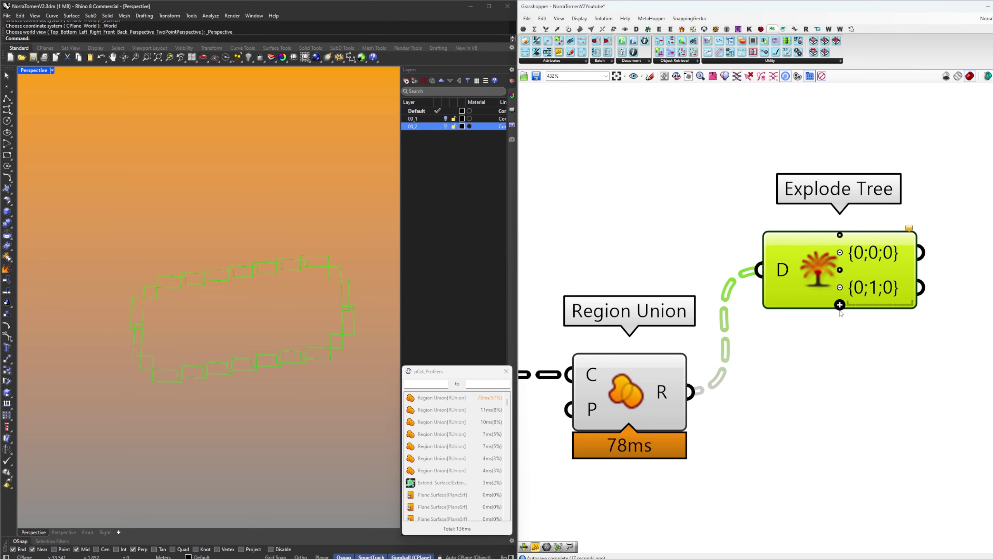
pyautogui.click(840, 308)
pyautogui.click(840, 322)
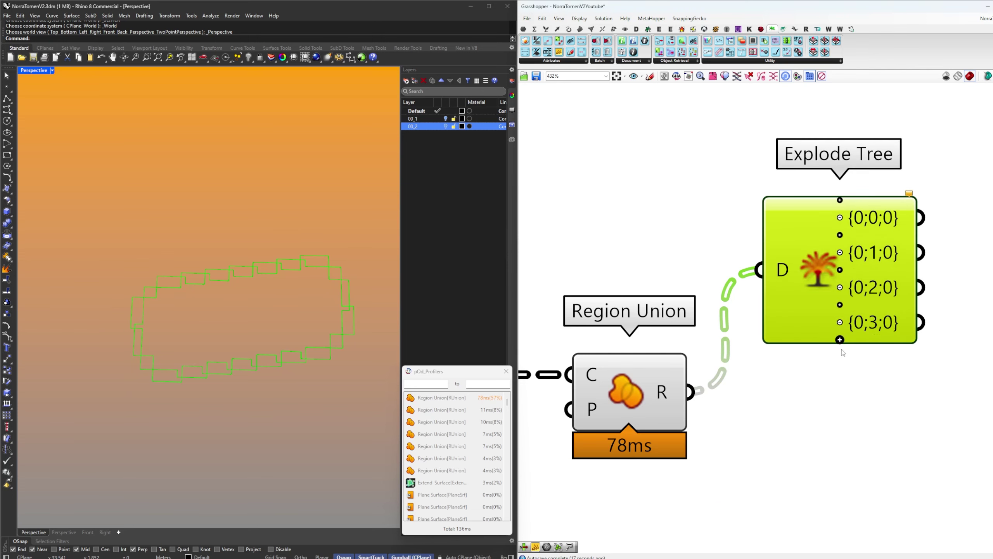
pyautogui.click(840, 339)
pyautogui.click(840, 358)
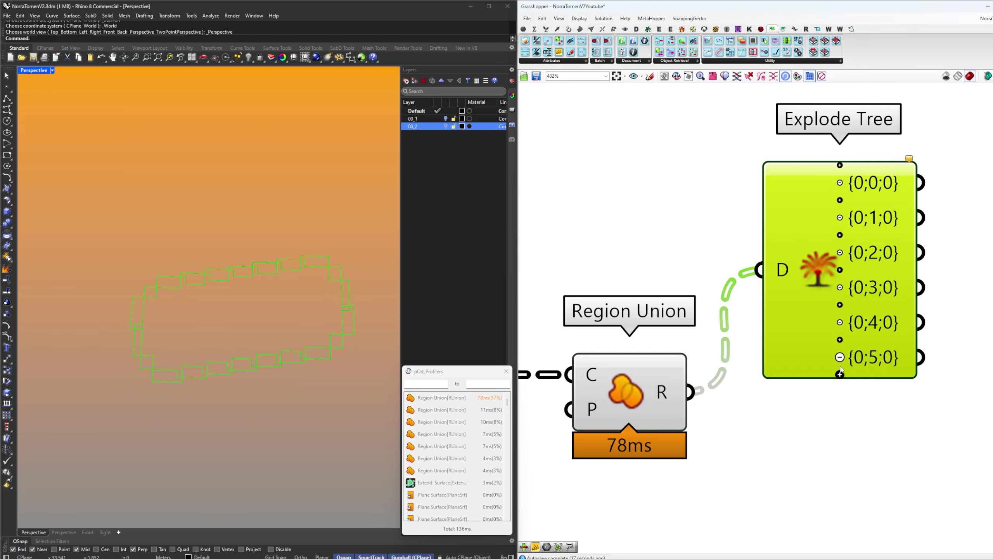
# Delete the Explode Tree component attached to the final Region Union
pyautogui.click(840, 374)
pyautogui.click(840, 392)
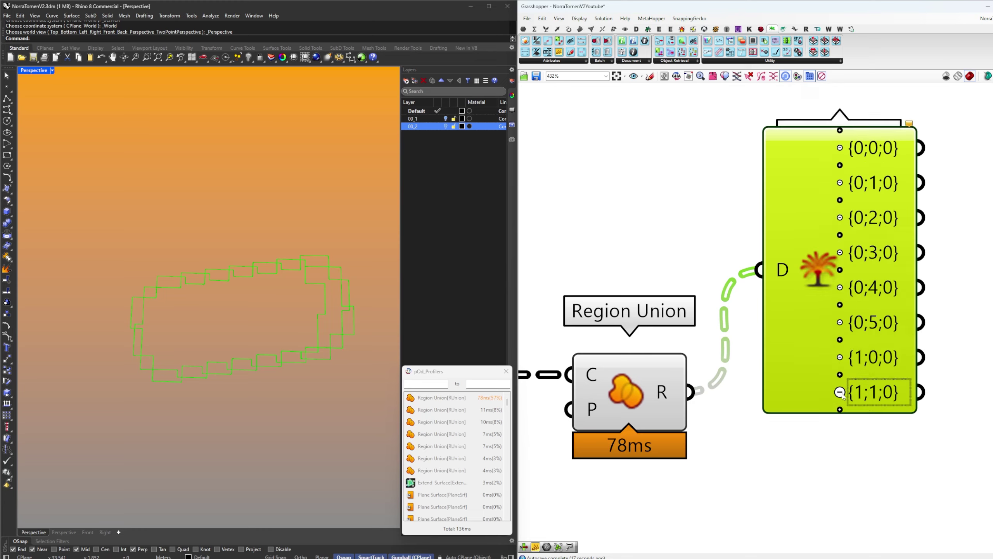
pyautogui.scroll(-6, 821, 373)
pyautogui.press('Delete')
pyautogui.scroll(-3, 859, 321)
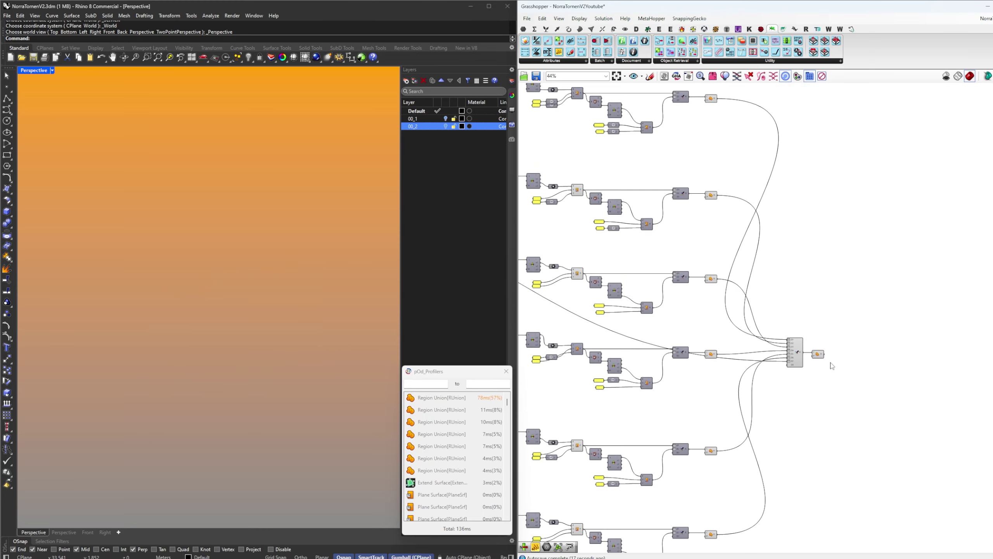
# Examine the floor definition's branches and preview the Extend Surface components that feed the Merge
pyautogui.moveTo(834, 371); pyautogui.dragTo(820, 352)
pyautogui.click(798, 321)
pyautogui.scroll(-4, 958, 305)
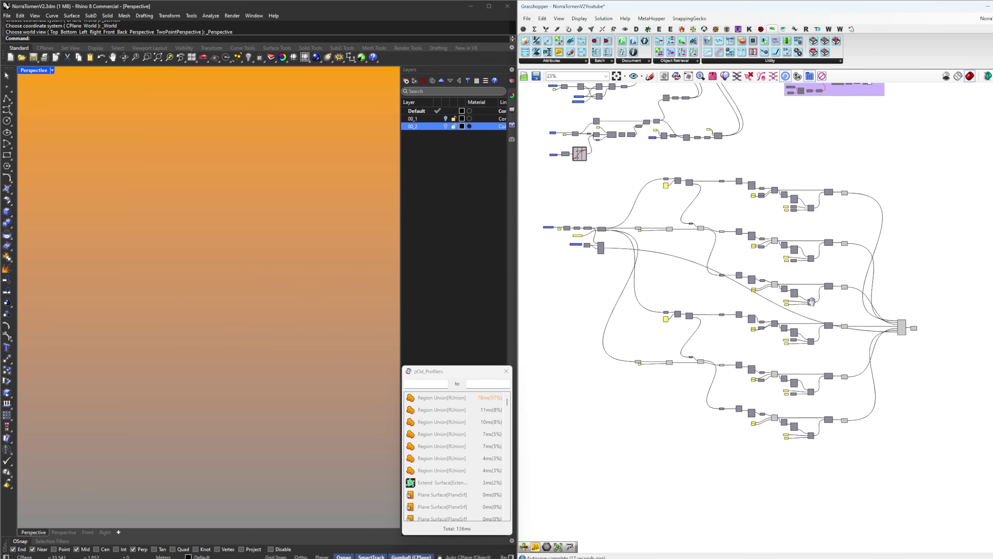
pyautogui.scroll(7, 587, 238)
pyautogui.moveTo(594, 237); pyautogui.dragTo(707, 298)
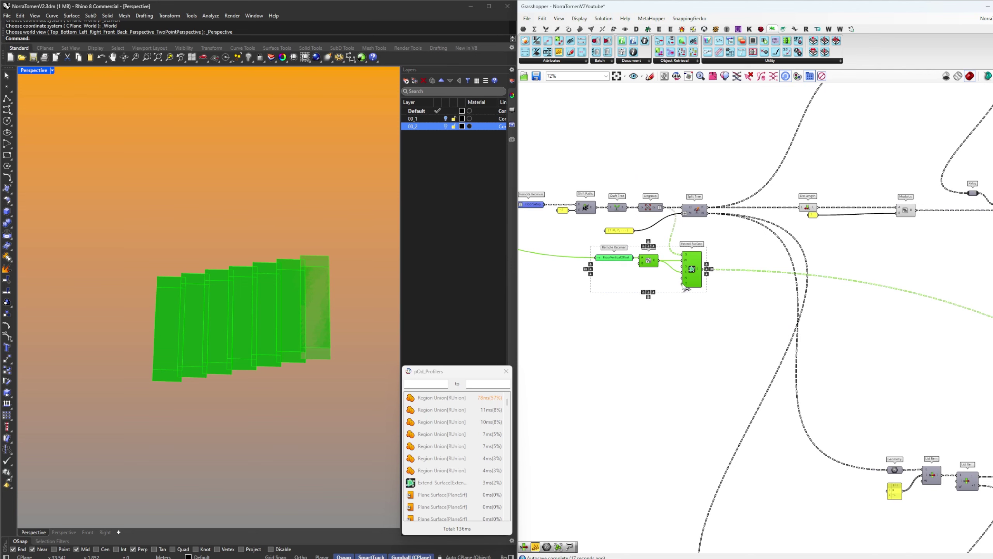
pyautogui.click(684, 301)
pyautogui.scroll(-6, 685, 301)
pyautogui.scroll(8, 923, 367)
# Add a Remote Sender beside the final Region Union and assign it the FloorSetup key
pyautogui.moveTo(860, 362); pyautogui.dragTo(823, 347, button='right')
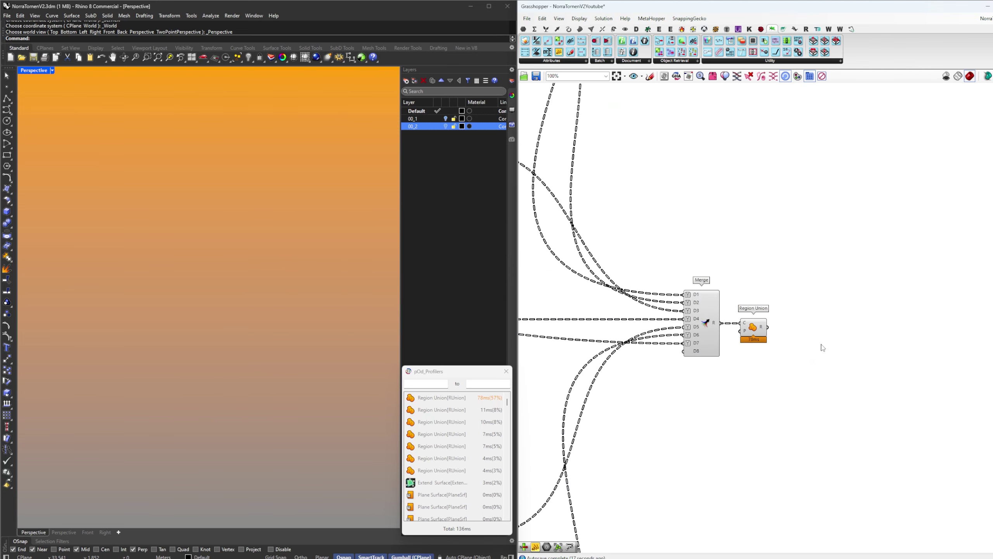
pyautogui.scroll(2, 823, 347)
pyautogui.doubleClick(821, 346)
pyautogui.click(821, 337)
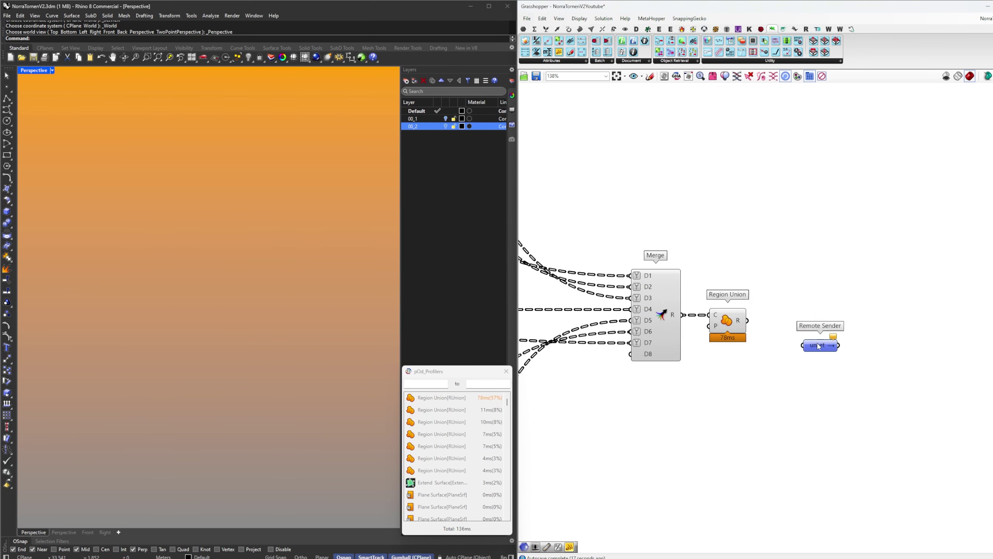
pyautogui.rightClick(817, 346)
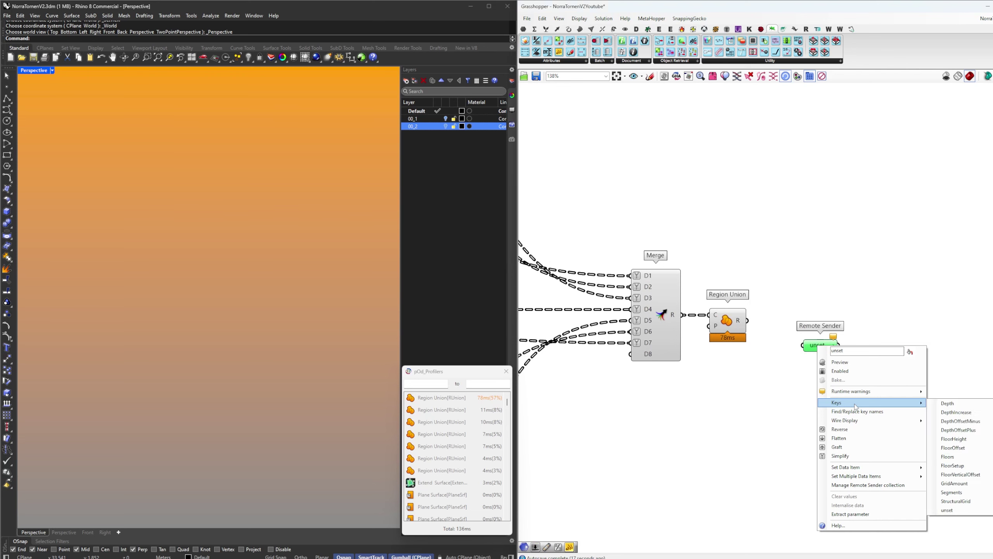
pyautogui.click(960, 466)
# Lock the solver and rename the new Remote Sender to FloorSetup2
pyautogui.middleClick(868, 318)
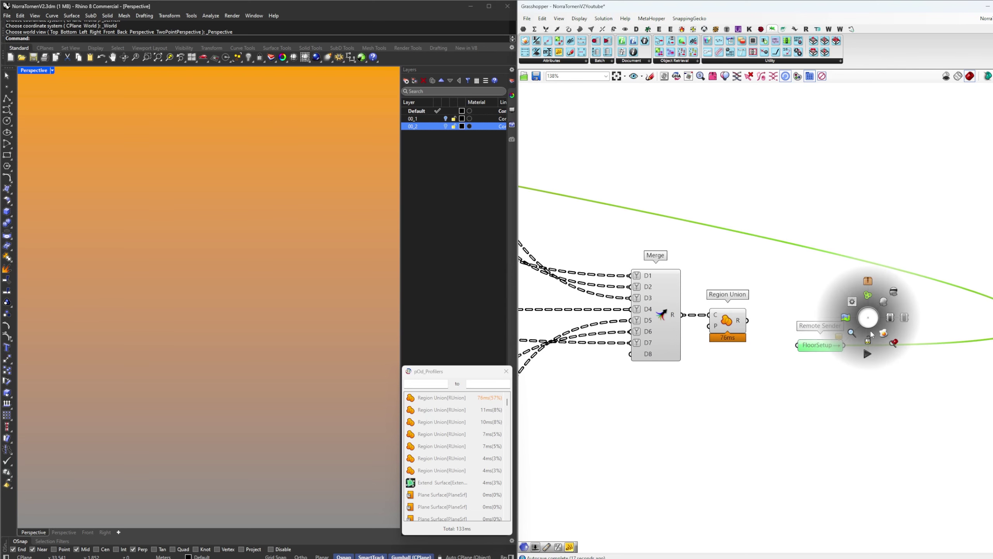
pyautogui.click(839, 344)
pyautogui.rightClick(834, 349)
pyautogui.click(882, 354)
pyautogui.write('2')
pyautogui.press('Return')
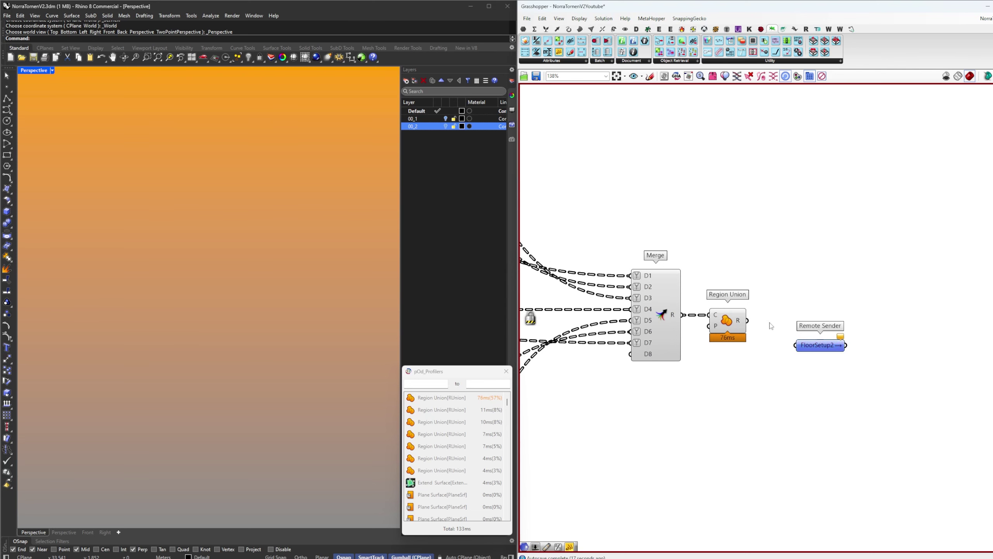
# Connect the final Region Union's result to the FloorSetup2 sender, align the sender with it and unlock the solver
pyautogui.moveTo(806, 344); pyautogui.dragTo(797, 320)
pyautogui.middleClick(831, 287)
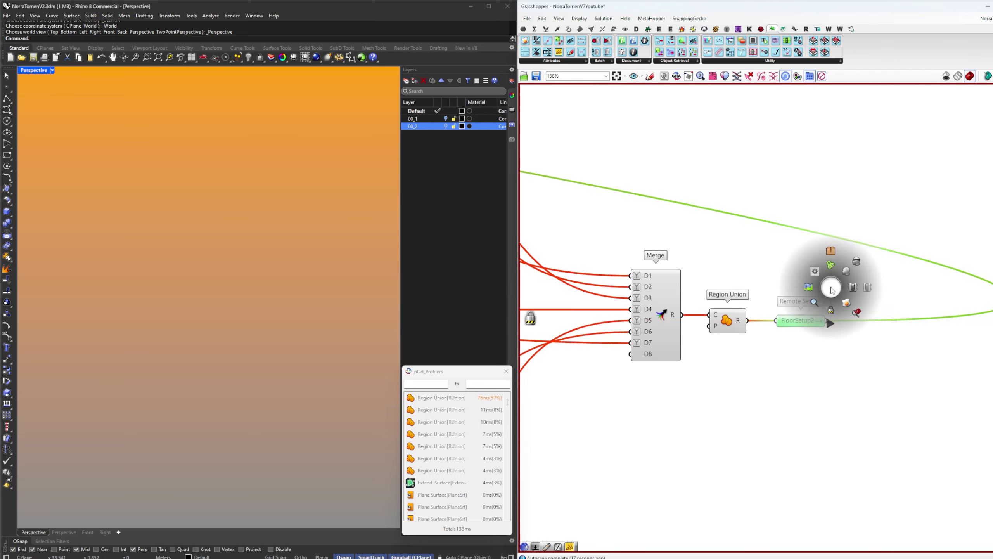
pyautogui.click(832, 308)
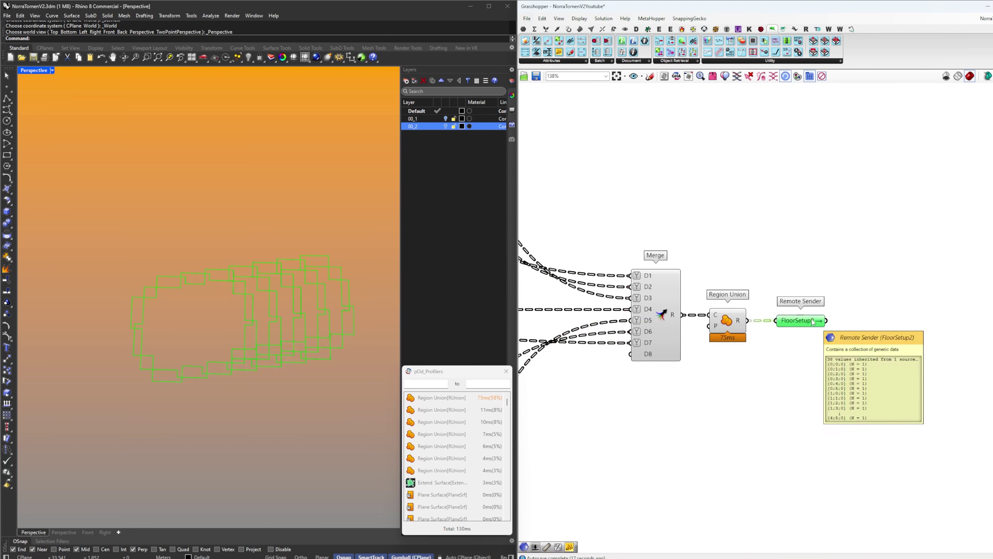
pyautogui.click(739, 325)
pyautogui.click(766, 296)
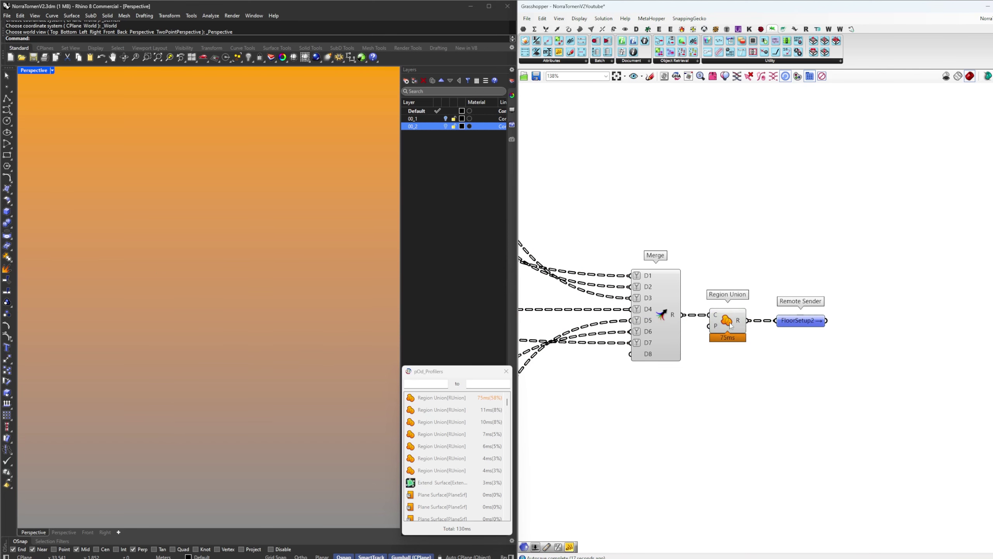
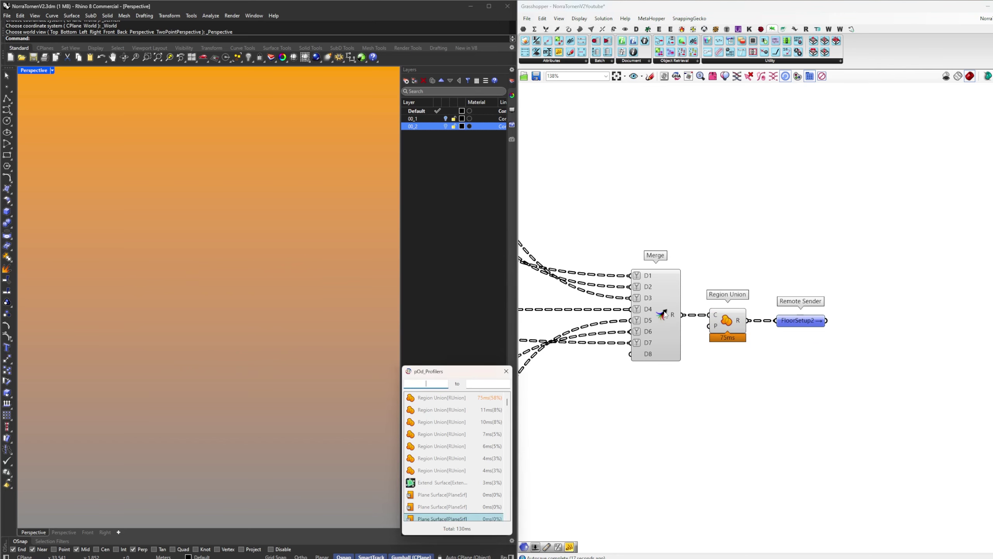
# Wire the Merge result directly into the FloorSetup2 sender, place the sender beside Merge and delete the final Region Union
pyautogui.click(664, 313)
pyautogui.scroll(-2, 924, 258)
pyautogui.click(809, 312)
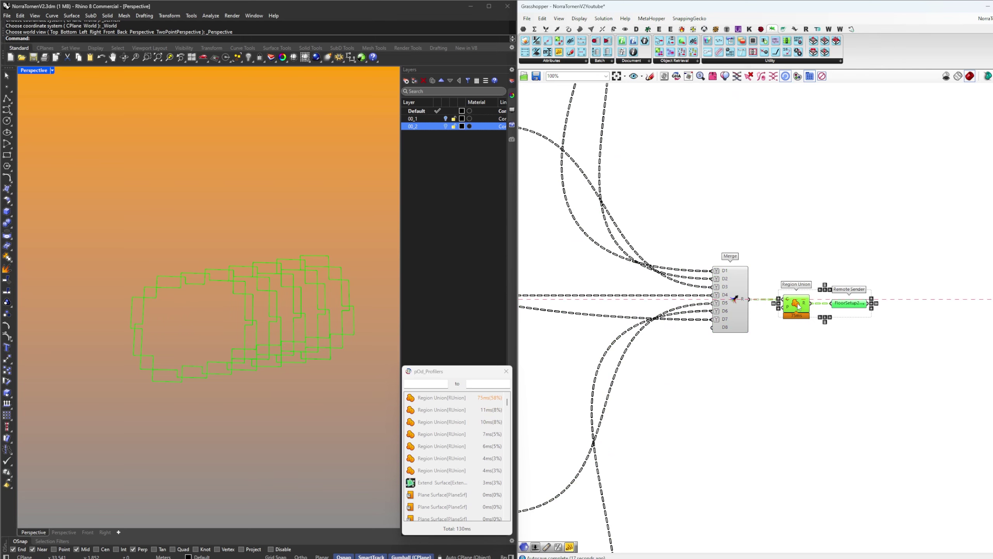
pyautogui.moveTo(798, 303); pyautogui.dragTo(819, 303)
pyautogui.click(808, 285)
pyautogui.scroll(4, 808, 286)
pyautogui.click(723, 300)
pyautogui.moveTo(930, 325); pyautogui.dragTo(734, 333)
pyautogui.click(868, 425)
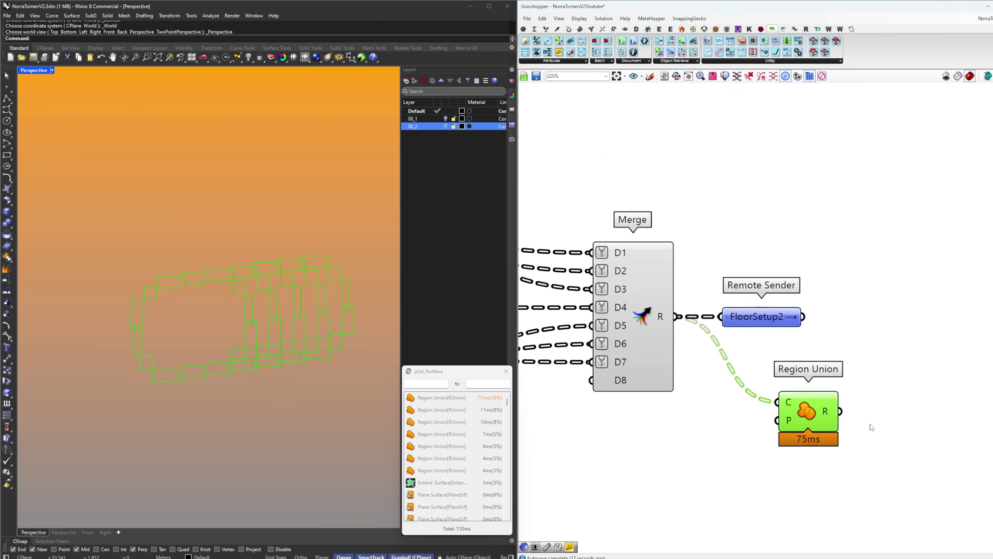
pyautogui.scroll(-8, 768, 318)
pyautogui.scroll(-3, 884, 308)
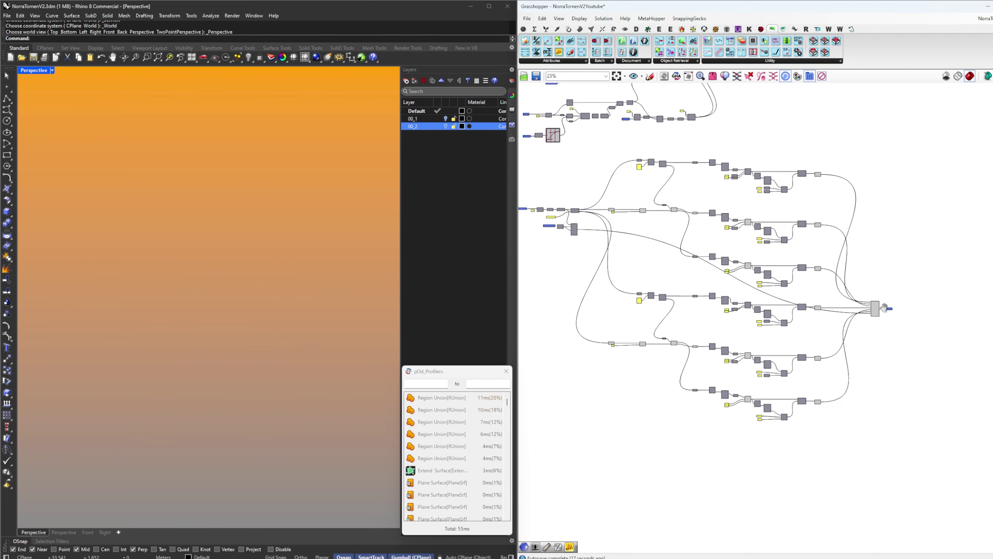
# Preview the FloorSetup2 geometry and move the purple extrusion preview group beside the FloorSetup2 sender
pyautogui.scroll(5, 837, 293)
pyautogui.click(836, 317)
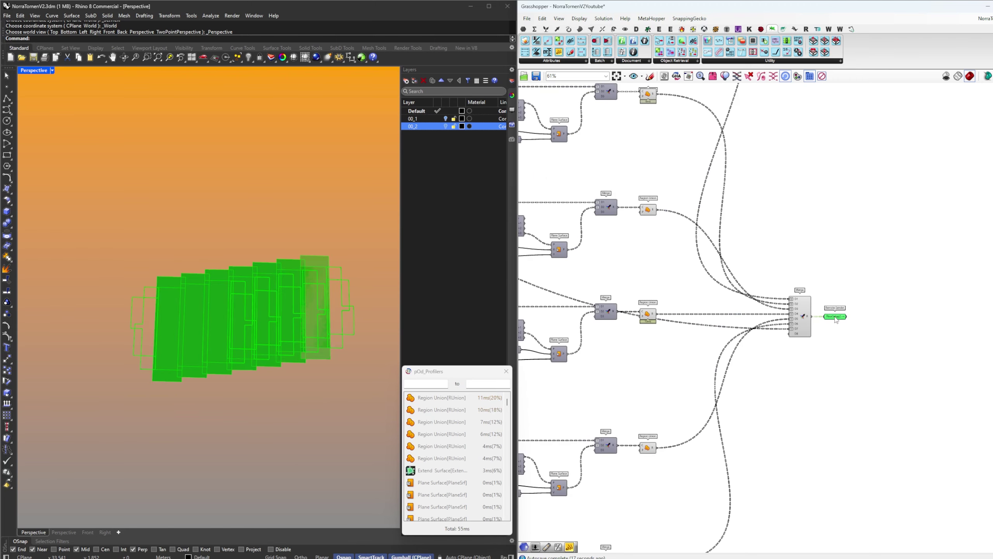
pyautogui.click(843, 301)
pyautogui.scroll(-6, 843, 302)
pyautogui.scroll(3, 717, 202)
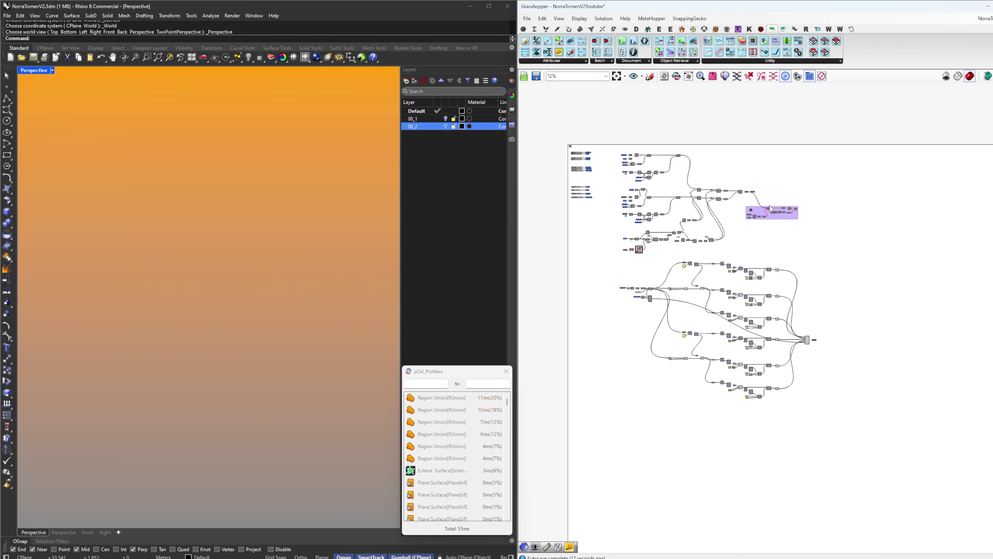
pyautogui.moveTo(796, 225); pyautogui.dragTo(921, 494)
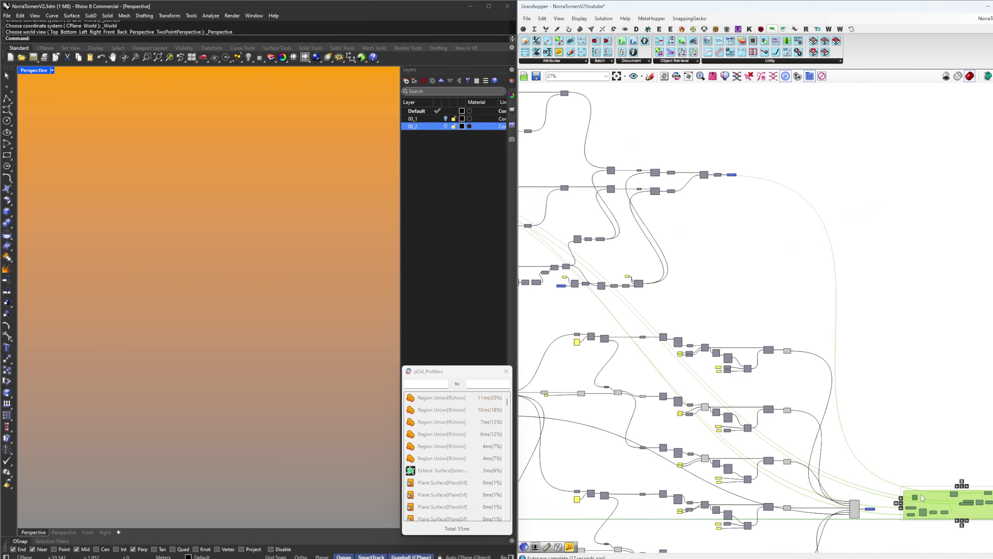
# Connect the FloorSetup2 sender's output to the geometry input of Move in the purple group
pyautogui.scroll(2, 832, 393)
pyautogui.scroll(5, 831, 390)
pyautogui.moveTo(826, 347); pyautogui.dragTo(750, 349, button='right')
pyautogui.click(750, 349)
pyautogui.scroll(2, 751, 348)
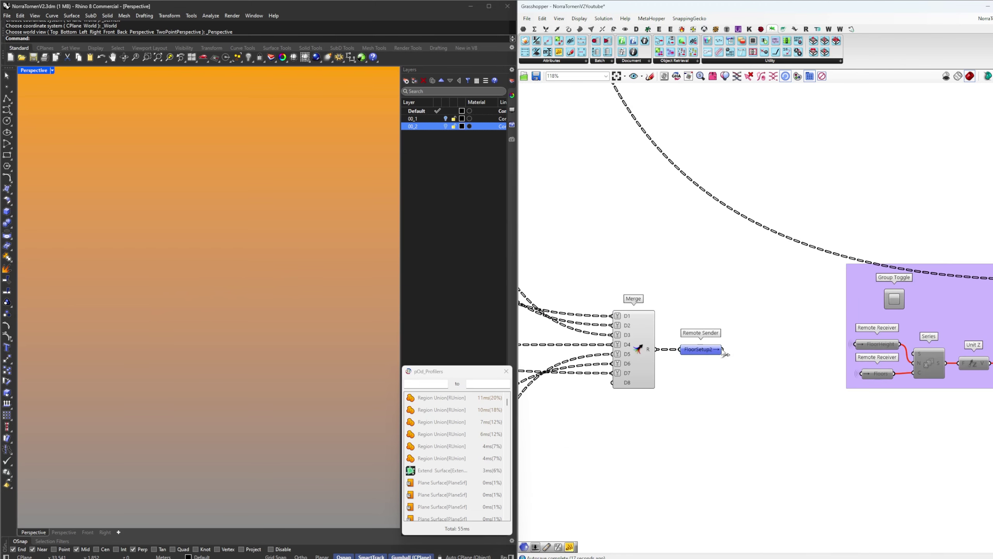
pyautogui.scroll(-2, 725, 352)
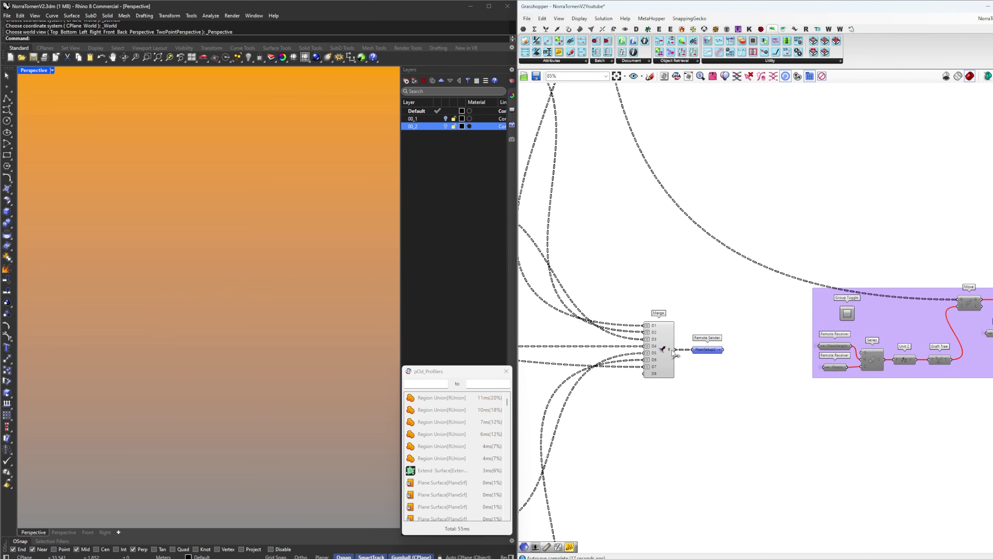
pyautogui.moveTo(877, 319); pyautogui.dragTo(666, 308, button='right')
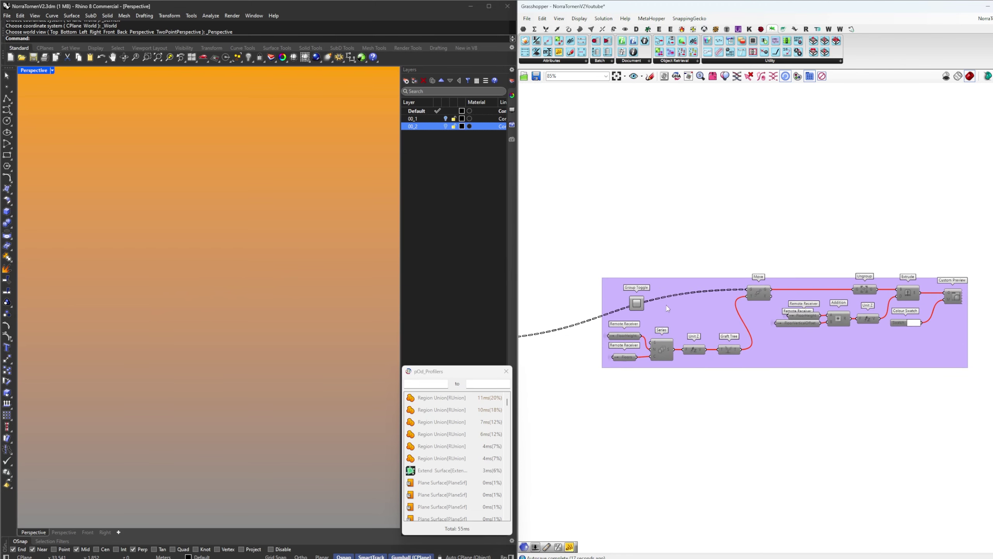
# Enable the purple preview group with its Group Toggle and inspect the extruded tower up close
pyautogui.click(636, 306)
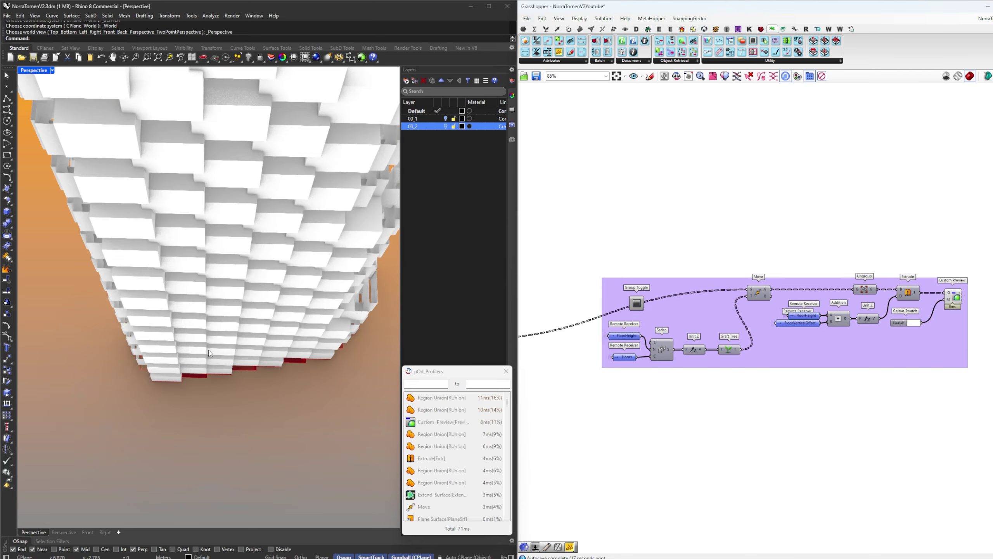
pyautogui.scroll(-10, 209, 353)
pyautogui.moveTo(208, 353); pyautogui.dragTo(220, 298, button='right')
pyautogui.scroll(6, 234, 231)
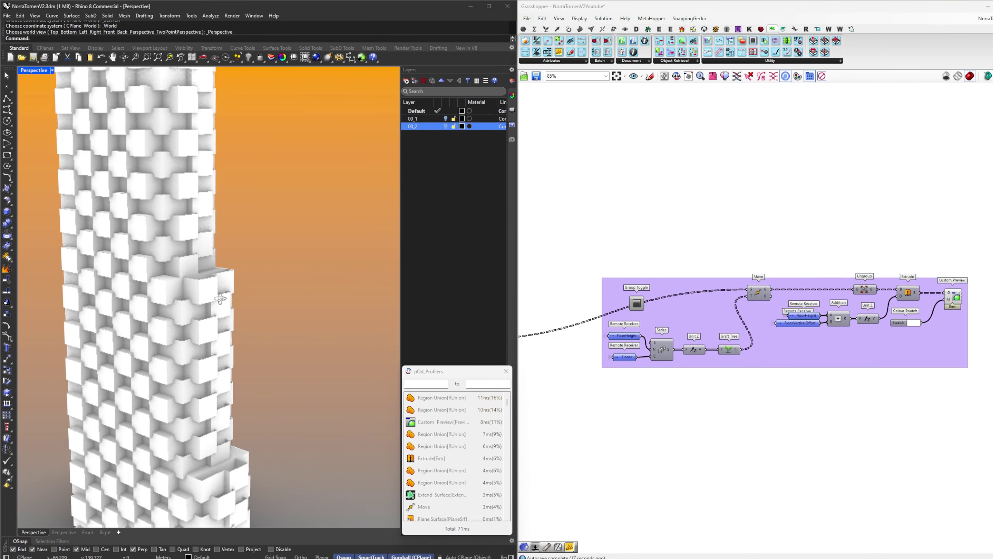
pyautogui.scroll(4, 220, 299)
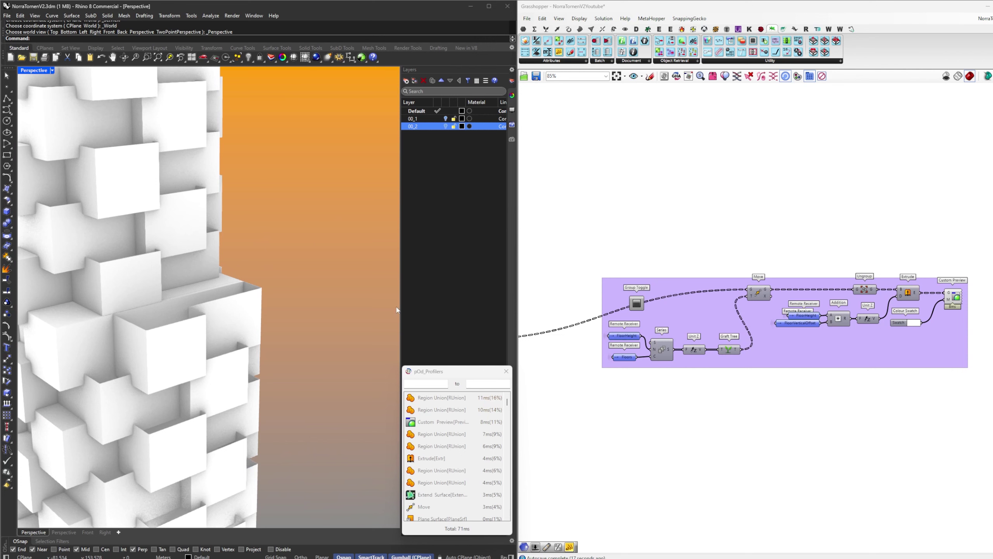
# Add a Surface parameter between the FloorSetup2 sender and Move, wire it to both and place it inside the purple group
pyautogui.moveTo(606, 346); pyautogui.dragTo(742, 324, button='right')
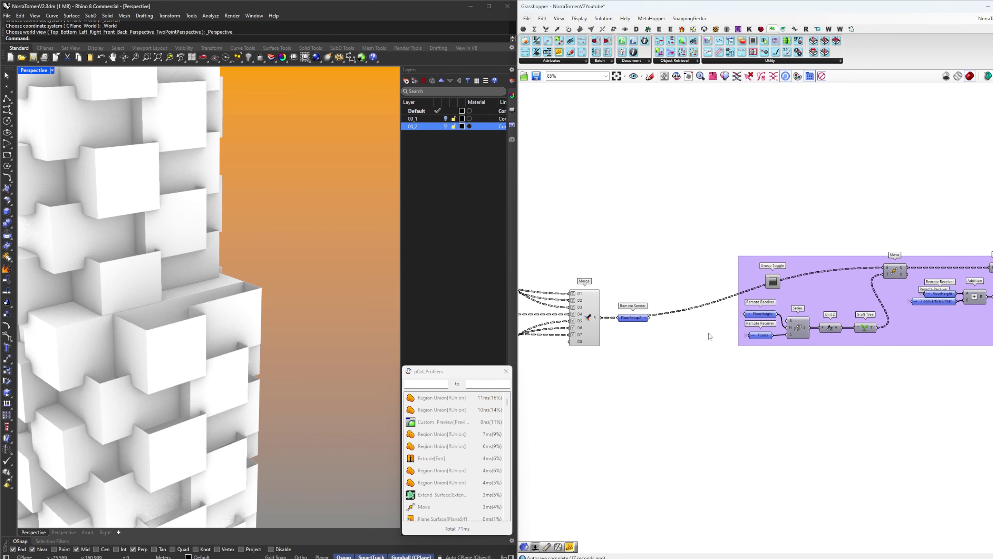
pyautogui.doubleClick(682, 330)
pyautogui.write('sur')
pyautogui.press('Return')
pyautogui.moveTo(682, 329); pyautogui.dragTo(669, 283)
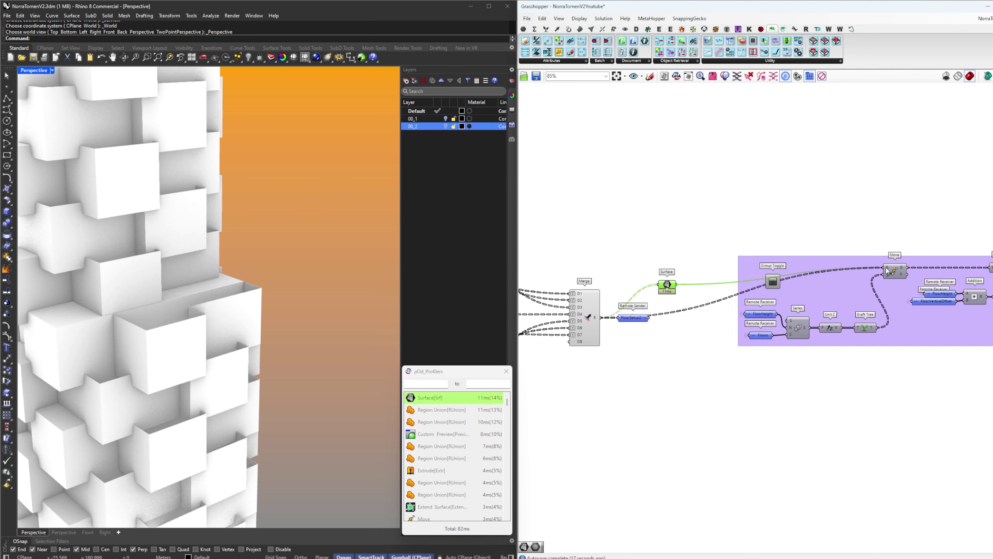
pyautogui.moveTo(888, 270); pyautogui.dragTo(886, 269)
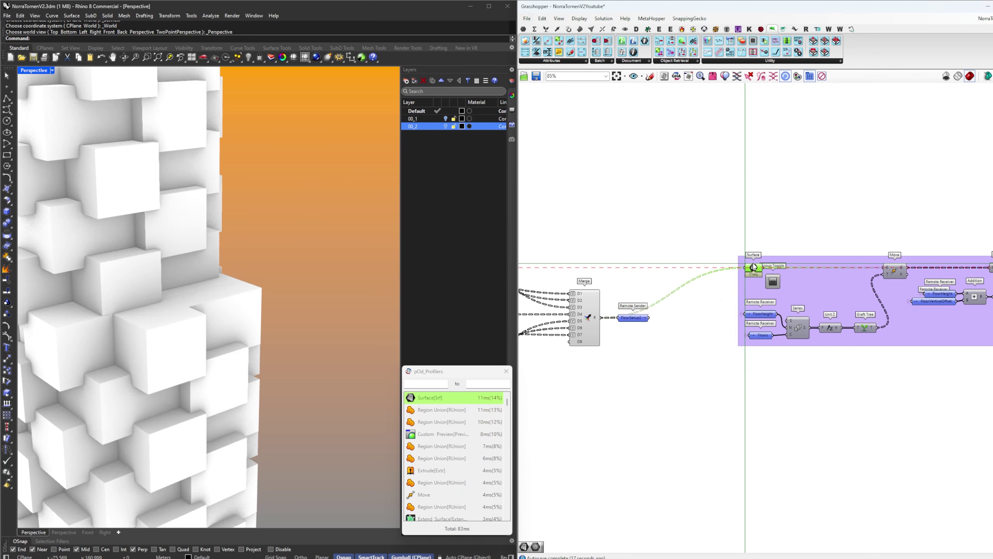
# Inspect the capped tower from several angles, from its roof down to its base
pyautogui.scroll(-8, 302, 314)
pyautogui.moveTo(301, 314); pyautogui.dragTo(206, 353, button='right')
pyautogui.scroll(-7, 228, 305)
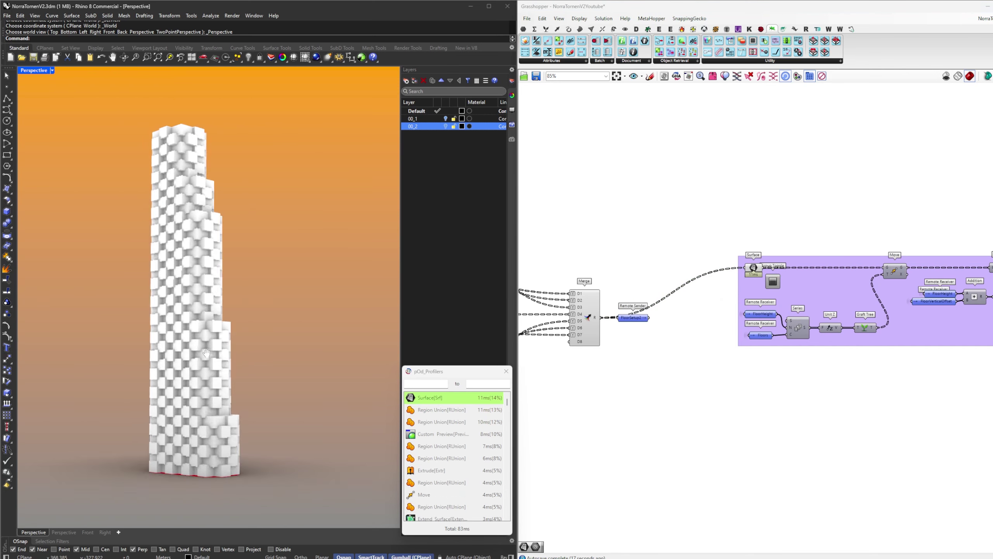
pyautogui.scroll(5, 206, 332)
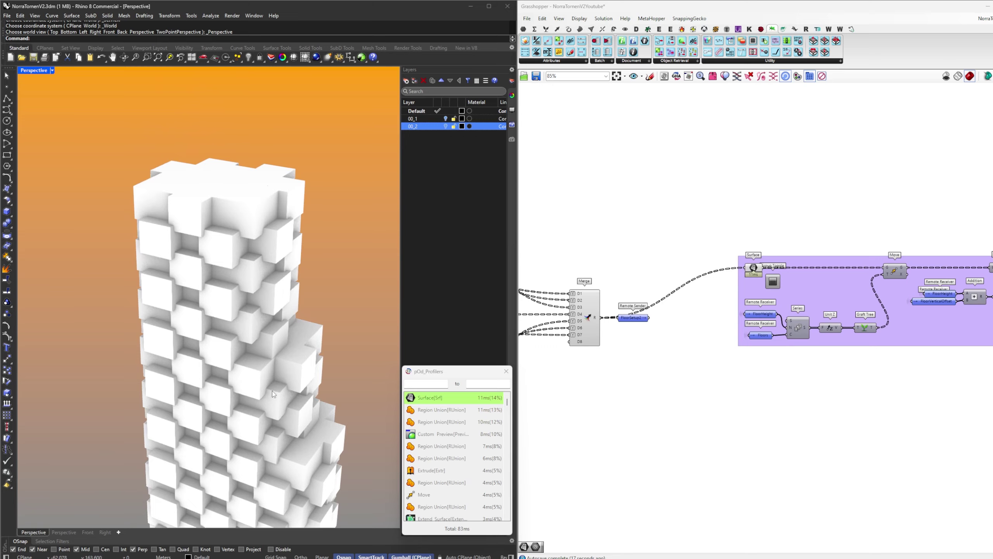
pyautogui.moveTo(273, 393); pyautogui.dragTo(349, 346, button='right')
pyautogui.scroll(-10, 319, 375)
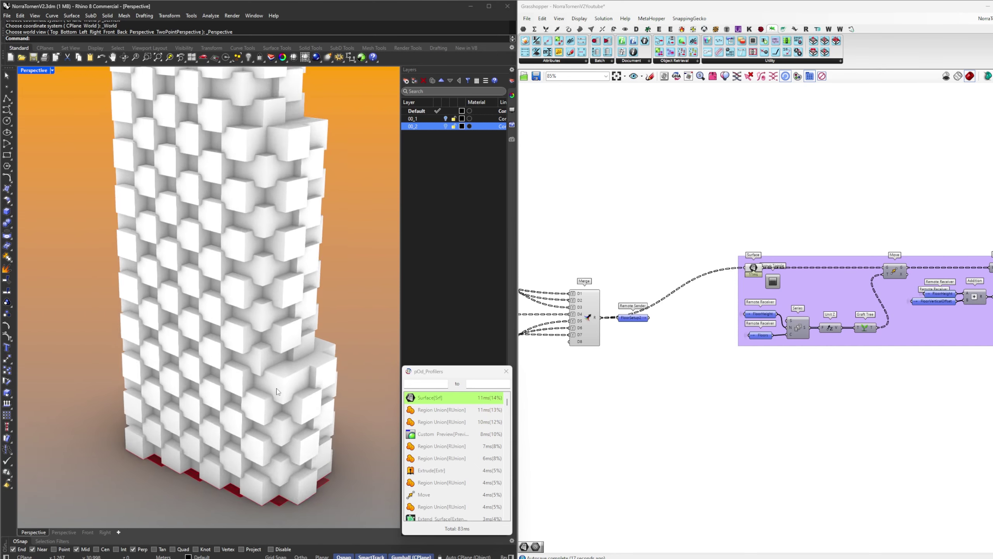
pyautogui.scroll(-6, 602, 286)
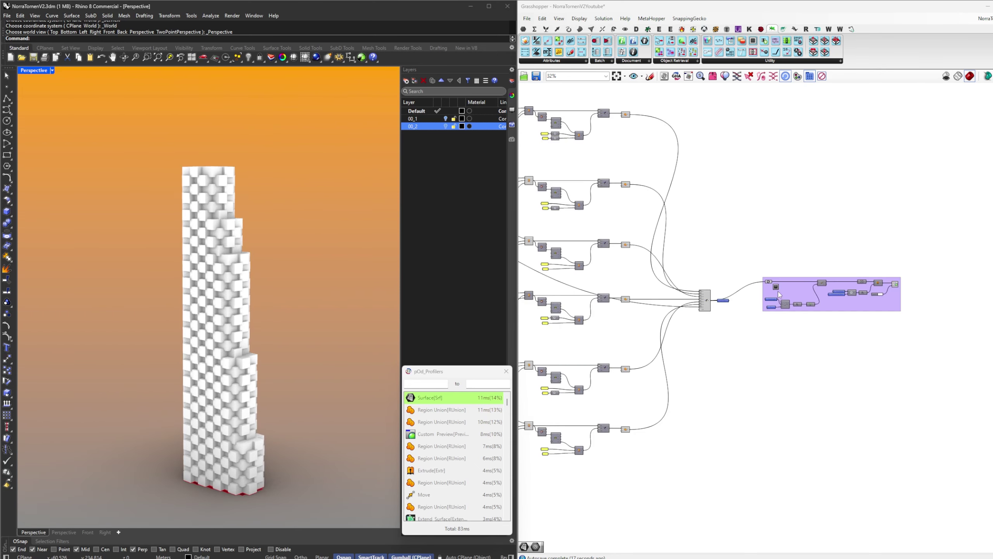
# Move the purple preview group up beside the first floor setup definition
pyautogui.moveTo(836, 374); pyautogui.dragTo(981, 462)
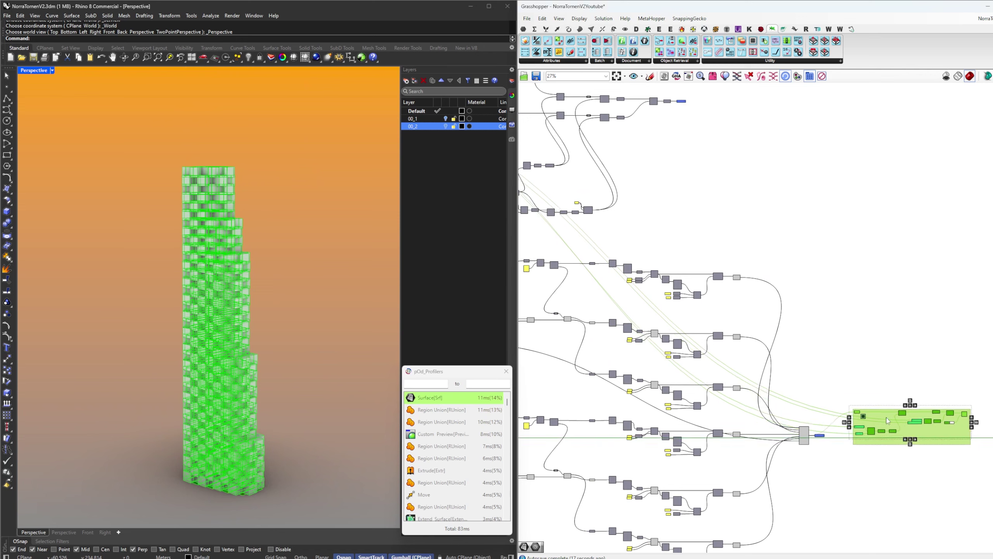
pyautogui.moveTo(877, 427); pyautogui.dragTo(843, 181)
pyautogui.moveTo(781, 164); pyautogui.dragTo(766, 340, button='right')
pyautogui.click(677, 314)
# Connect the first floor setup's Remote Sender to the group's Move geometry input and inspect the resulting tower
pyautogui.scroll(4, 680, 318)
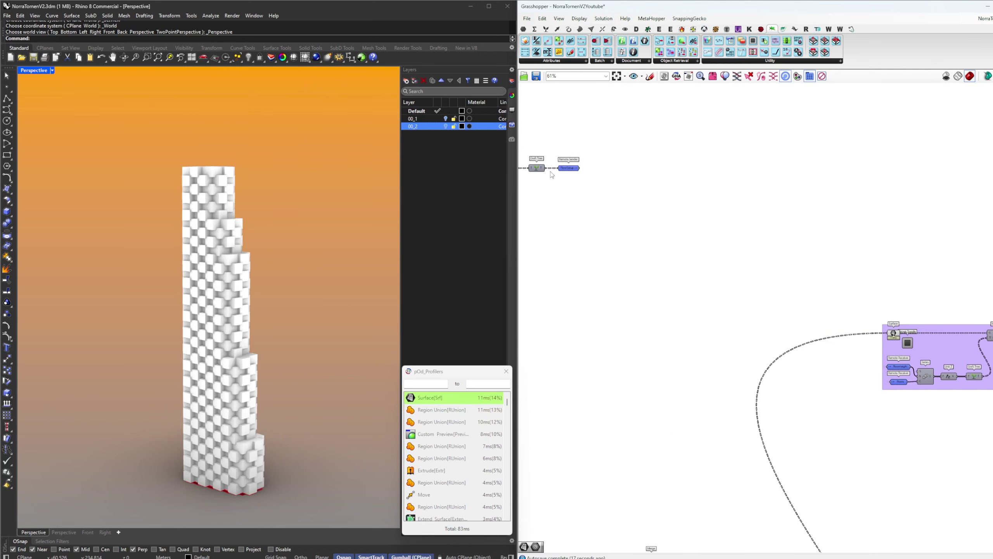
pyautogui.moveTo(544, 169); pyautogui.dragTo(974, 337)
pyautogui.scroll(10, 197, 352)
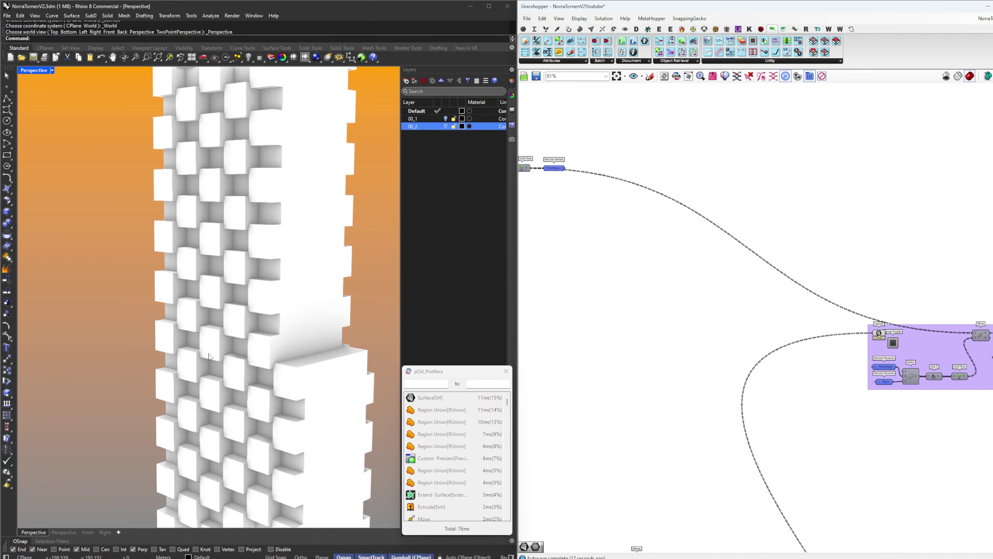
# Connect the FloorSetup2 Surface parameter to the Move geometry input in the purple group, replacing the first floor setup's wire
pyautogui.scroll(-4, 744, 350)
pyautogui.moveTo(798, 438); pyautogui.dragTo(746, 266, button='right')
pyautogui.scroll(3, 745, 430)
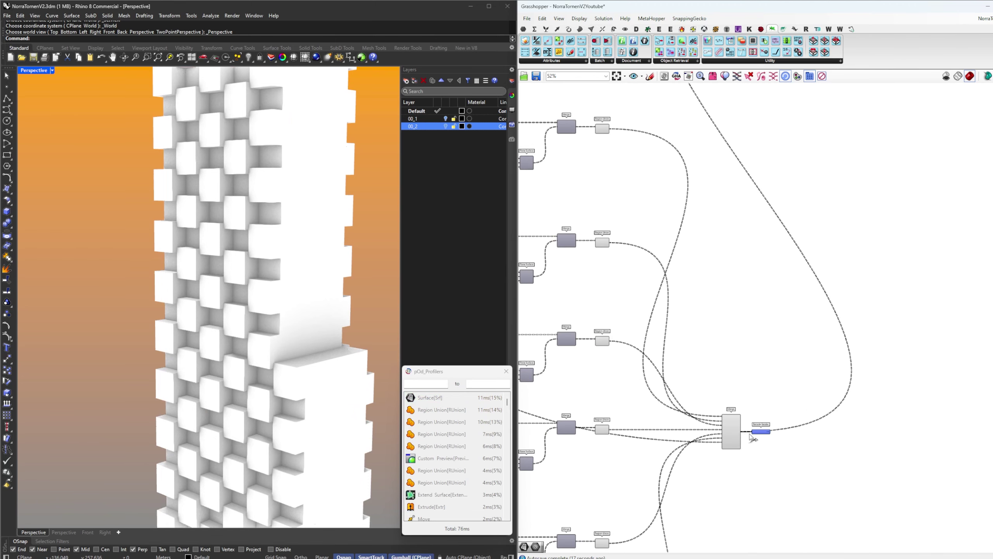
pyautogui.scroll(-5, 749, 434)
pyautogui.moveTo(749, 434); pyautogui.dragTo(795, 219)
pyautogui.scroll(7, 782, 191)
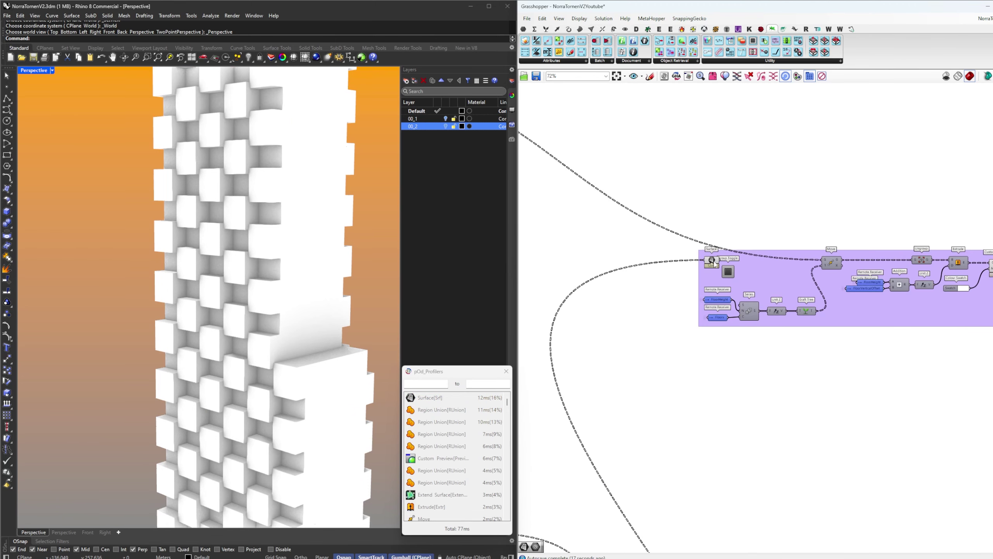
pyautogui.moveTo(828, 260); pyautogui.dragTo(828, 260)
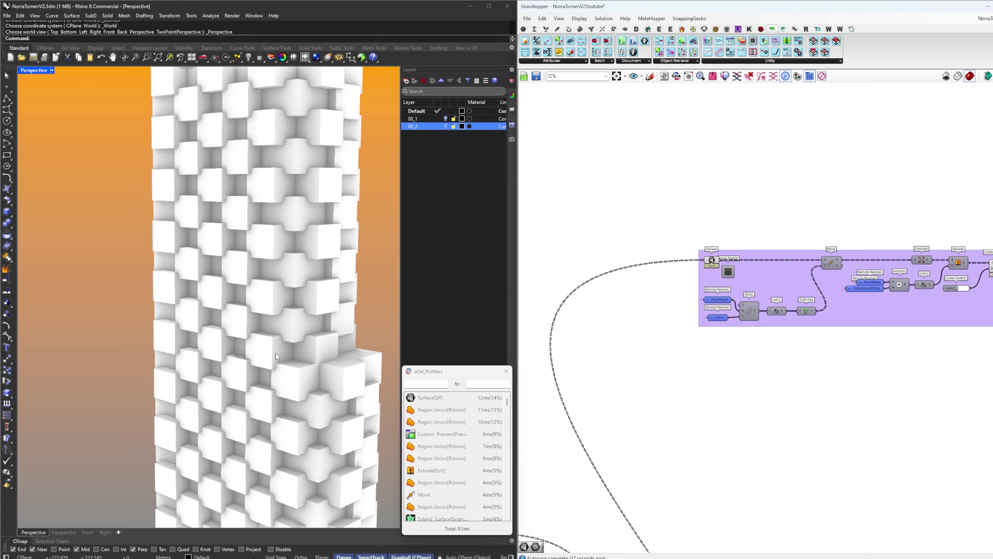
# Inspect the tower's staggered boxes and setbacks up close and from a distance
pyautogui.moveTo(247, 307); pyautogui.dragTo(277, 226, button='right')
pyautogui.scroll(8, 217, 281)
pyautogui.moveTo(324, 339); pyautogui.dragTo(224, 335, button='right')
pyautogui.scroll(3, 225, 352)
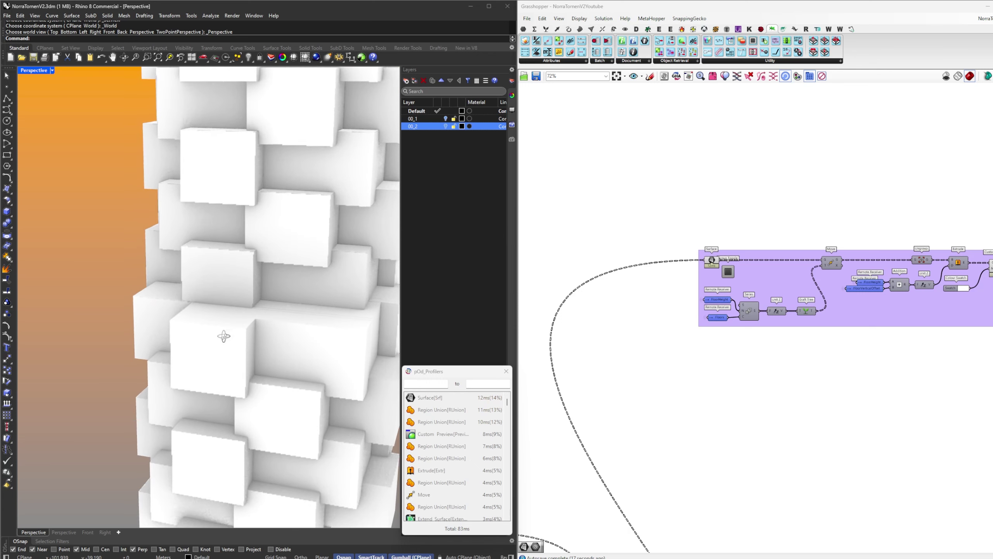
pyautogui.scroll(-10, 265, 339)
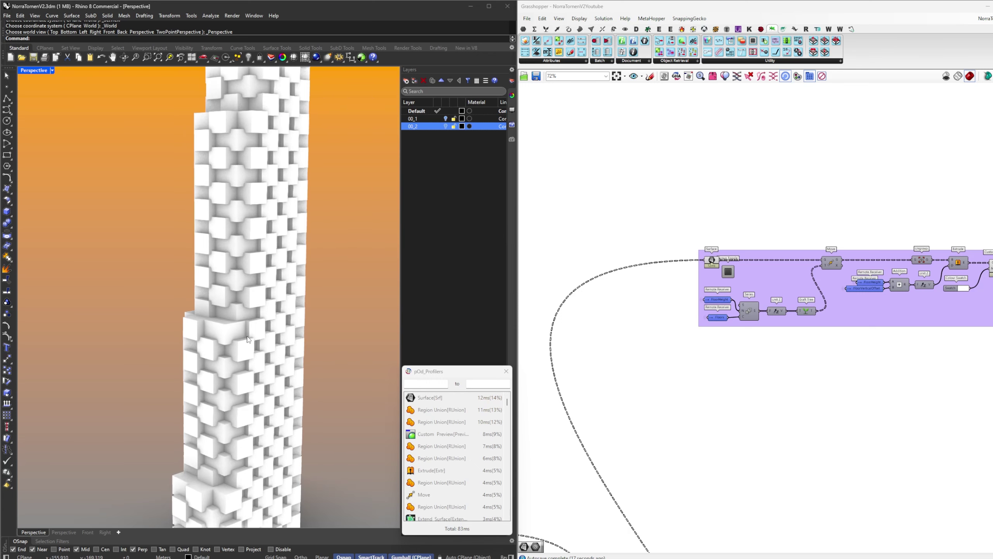
pyautogui.moveTo(249, 339); pyautogui.dragTo(246, 369, button='right')
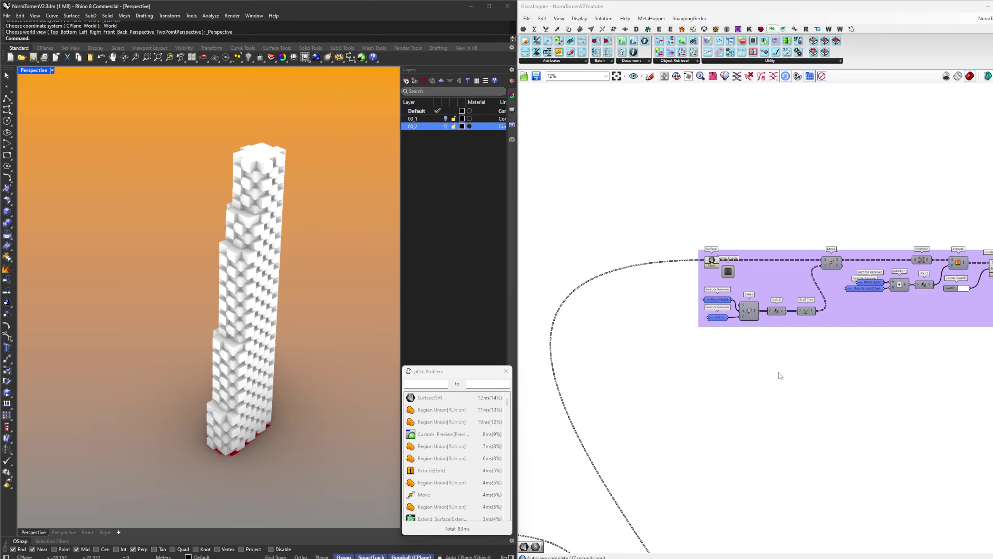
# Try connecting Dispatch output A to End01 and output B to End02, and examine the tower's changed end facade
pyautogui.scroll(-8, 748, 380)
pyautogui.moveTo(712, 395); pyautogui.dragTo(787, 246, button='right')
pyautogui.scroll(9, 675, 358)
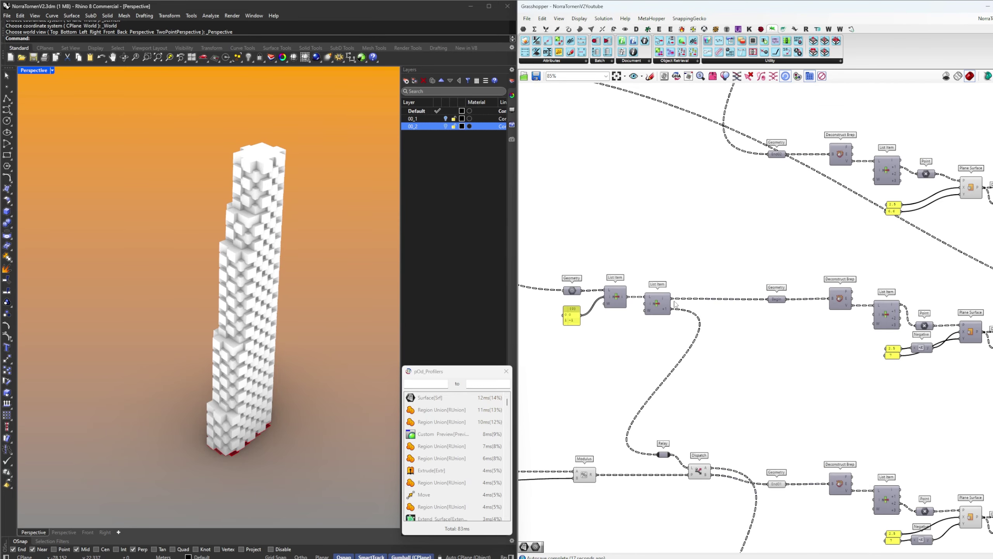
pyautogui.scroll(5, 707, 373)
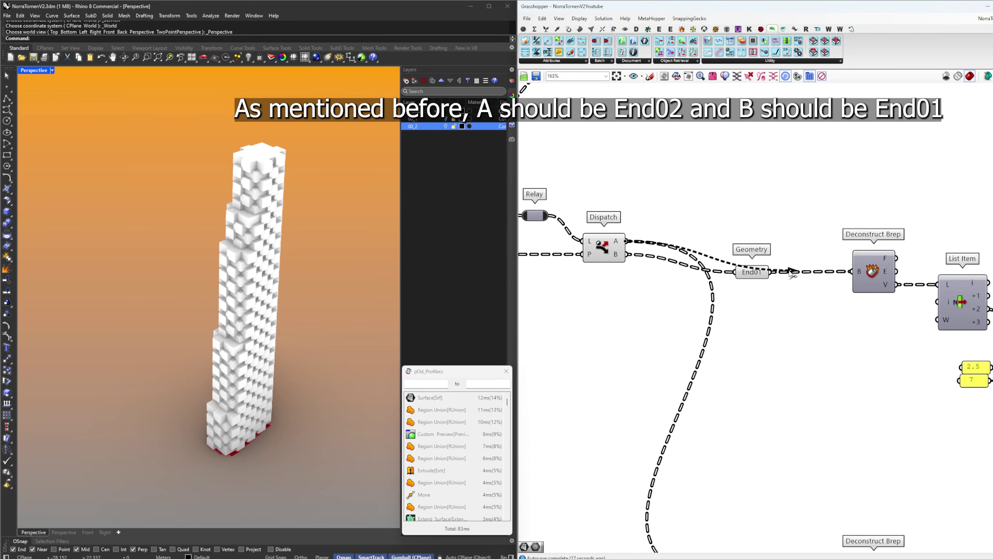
pyautogui.moveTo(740, 269); pyautogui.dragTo(739, 270)
pyautogui.moveTo(628, 254); pyautogui.dragTo(618, 217, button='right')
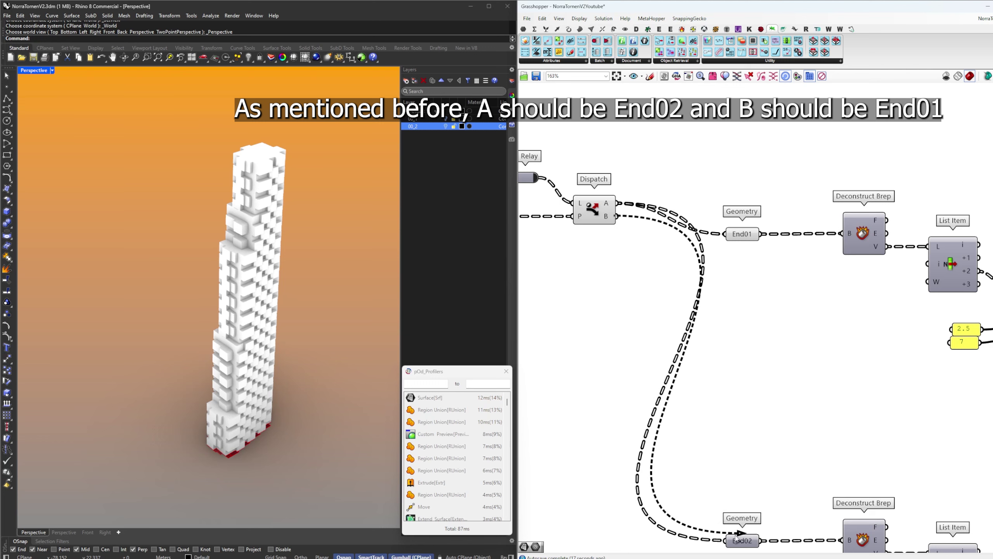
pyautogui.moveTo(738, 540); pyautogui.dragTo(740, 541)
pyautogui.scroll(6, 262, 226)
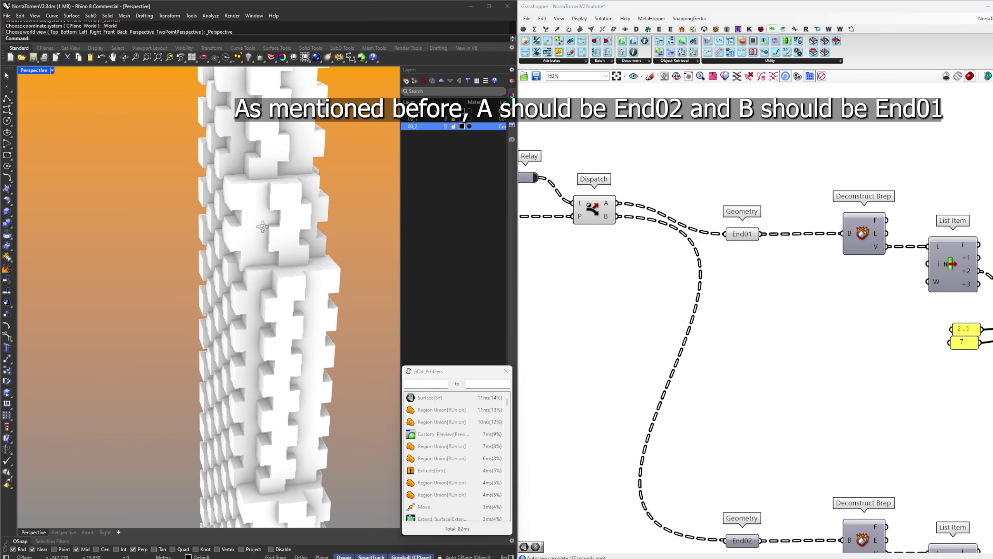
pyautogui.scroll(3, 262, 226)
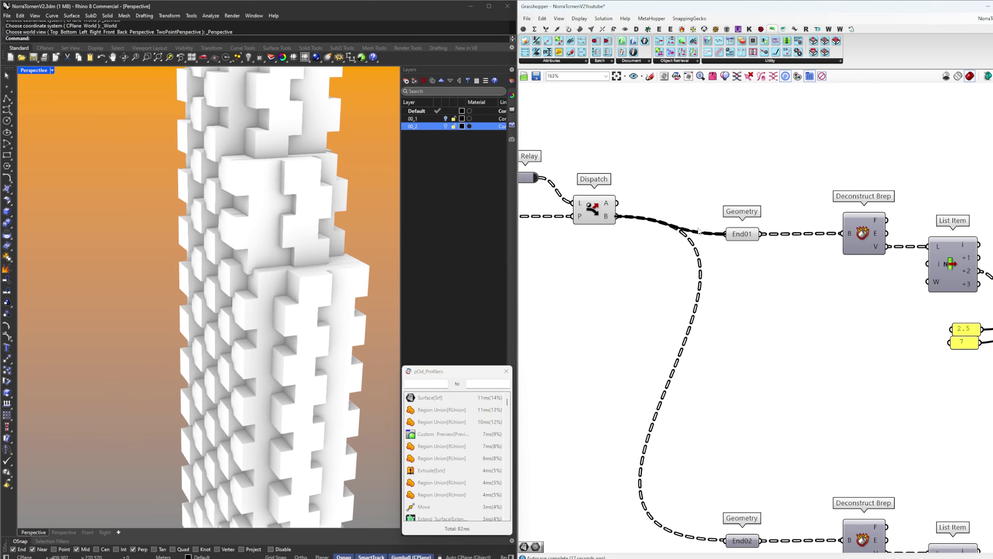
# Restore the Dispatch wiring, with output B feeding End01 and output A feeding End02, and check the tower
pyautogui.moveTo(699, 231); pyautogui.dragTo(699, 231)
pyautogui.moveTo(725, 541); pyautogui.dragTo(726, 541)
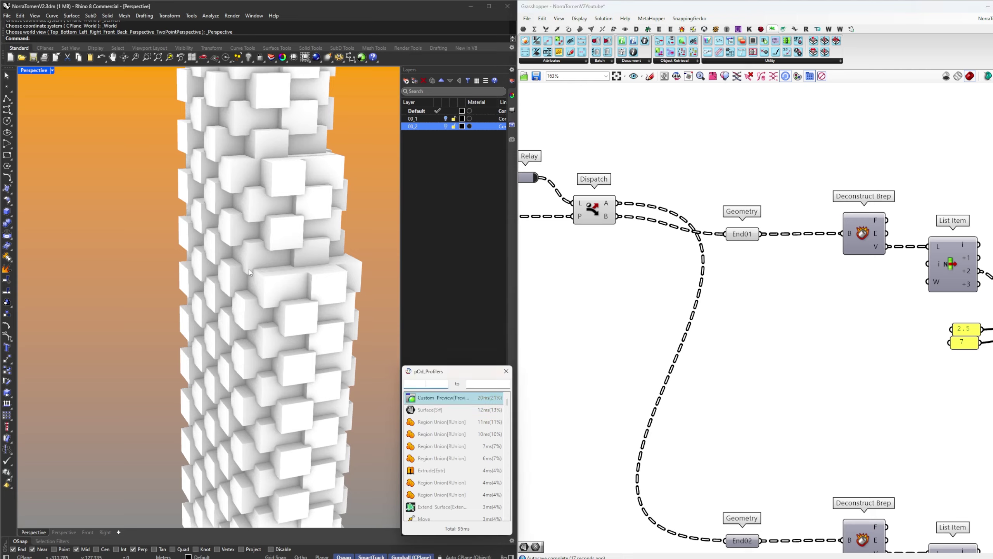
pyautogui.moveTo(248, 269); pyautogui.dragTo(236, 308, button='right')
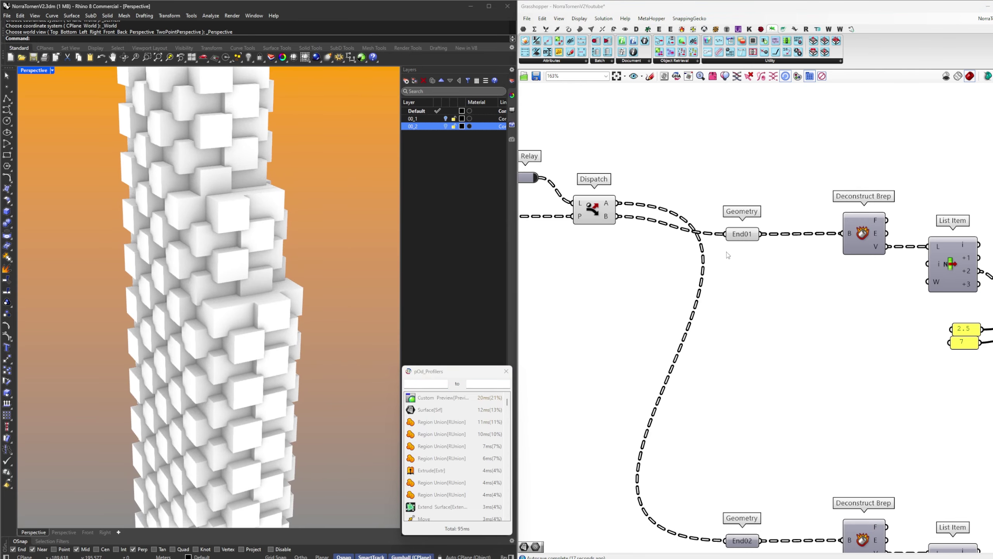
# Create a FloorSetup2 Remote Receiver from the Remote Sender at the Merge output
pyautogui.scroll(-7, 726, 252)
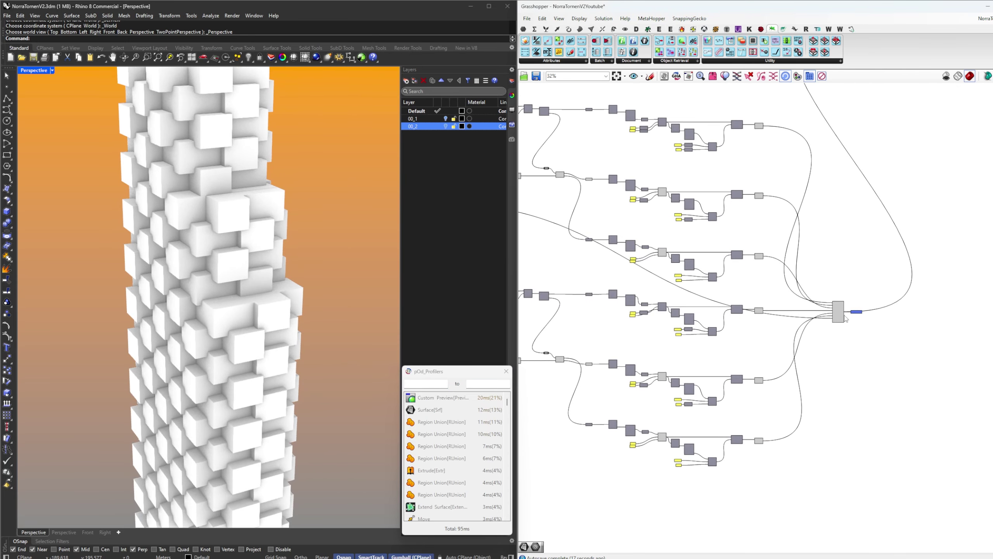
pyautogui.scroll(5, 853, 315)
pyautogui.click(868, 305)
pyautogui.scroll(-3, 874, 307)
pyautogui.click(884, 322)
pyautogui.moveTo(892, 321); pyautogui.dragTo(836, 379, button='right')
pyautogui.scroll(-2, 836, 379)
pyautogui.moveTo(848, 242); pyautogui.dragTo(803, 343, button='right')
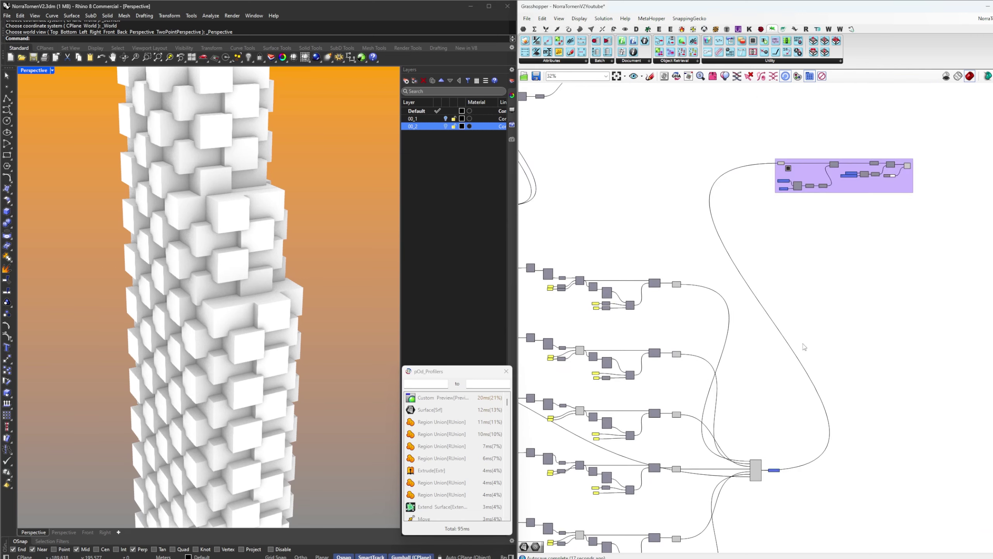
pyautogui.scroll(6, 736, 376)
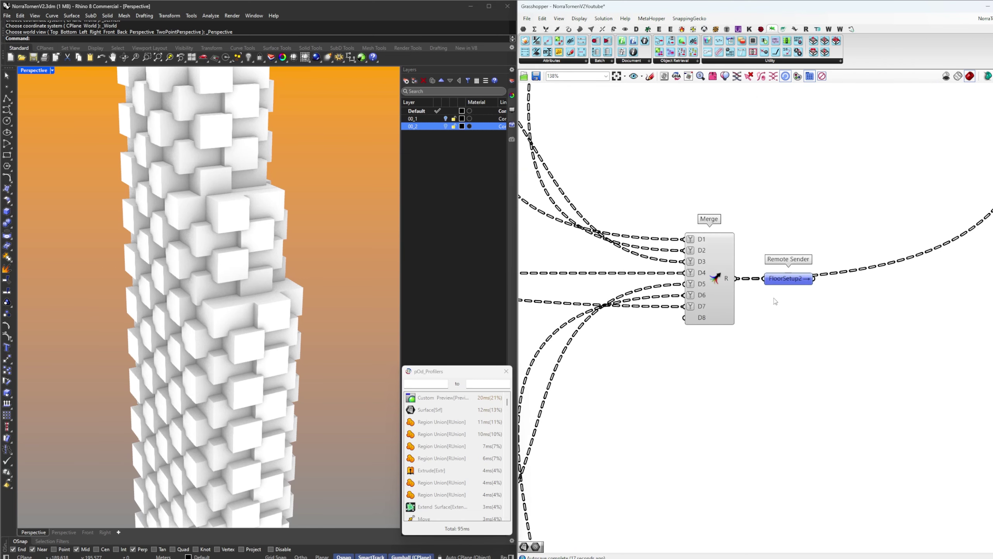
pyautogui.doubleClick(789, 283)
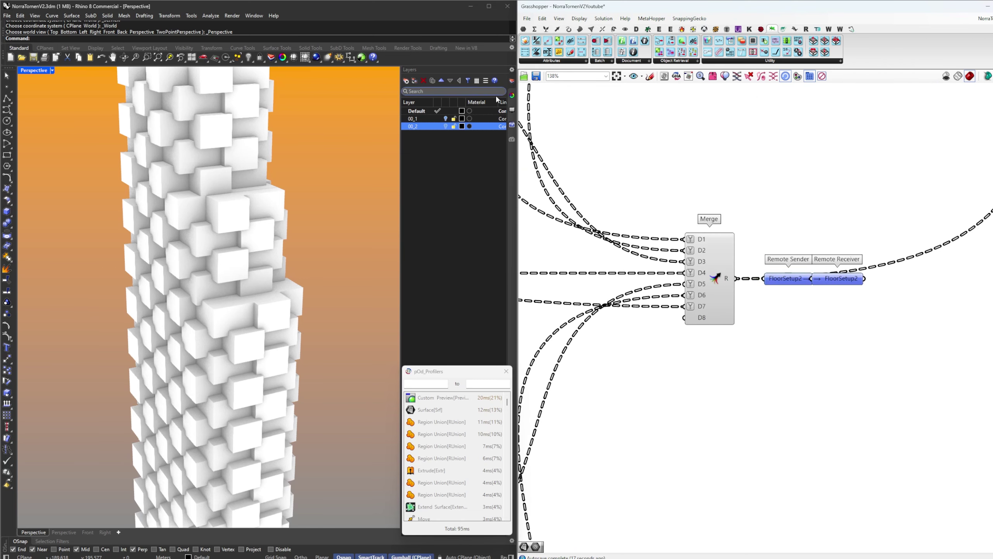
# Restore the isometric named view and move the purple preview group level with the FloorSetup2 sender
pyautogui.click(511, 138)
pyautogui.doubleClick(426, 128)
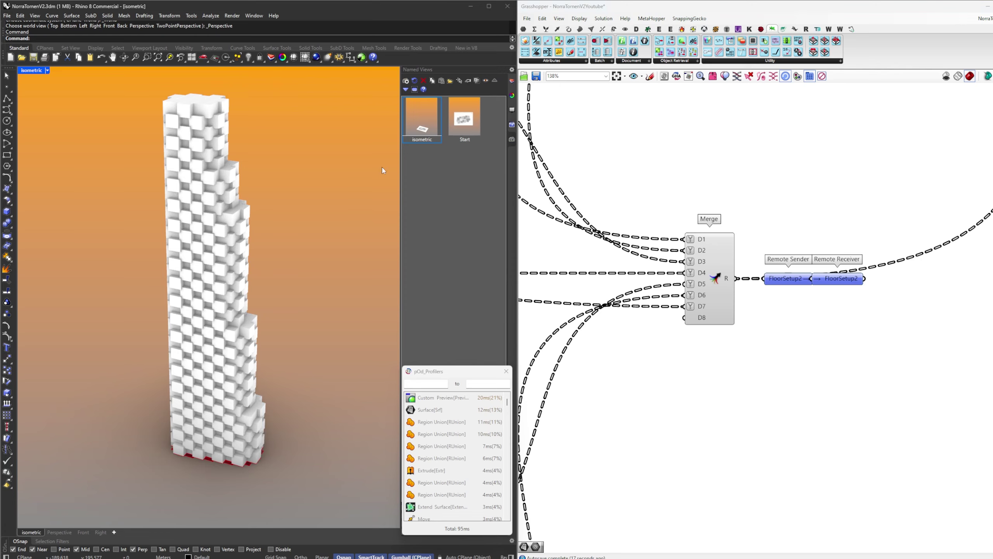
pyautogui.scroll(-8, 882, 307)
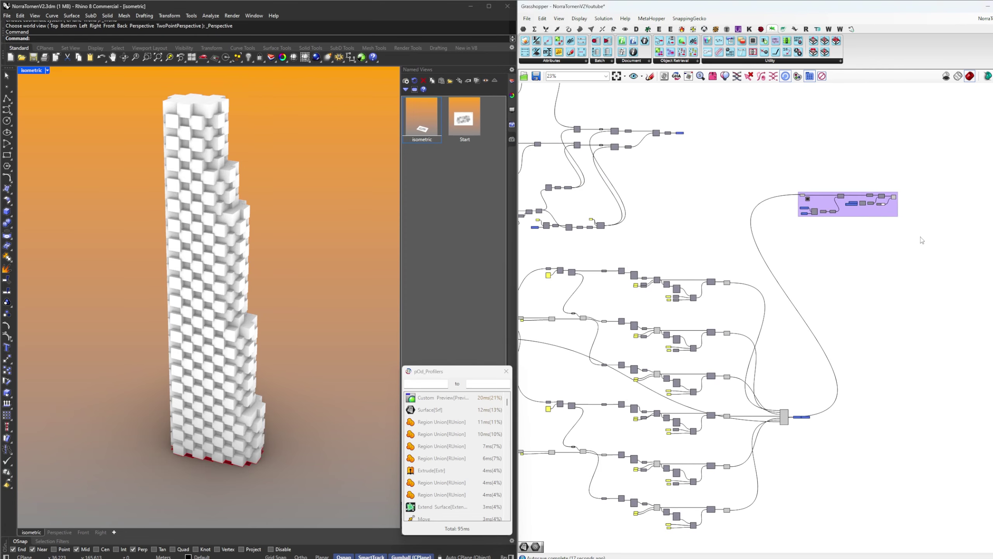
pyautogui.click(826, 203)
pyautogui.moveTo(826, 203); pyautogui.dragTo(875, 425)
pyautogui.moveTo(829, 401); pyautogui.dragTo(852, 269, button='right')
pyautogui.scroll(3, 839, 305)
pyautogui.click(838, 305)
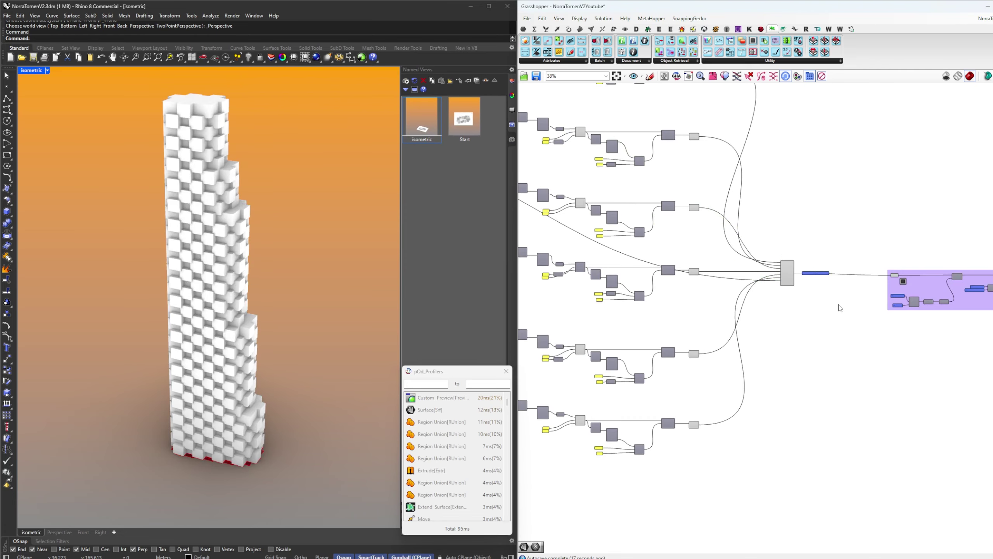
# Move the Surface parameter out in front of the purple group and disable the group's extrusion components with its toggle
pyautogui.scroll(-5, 834, 294)
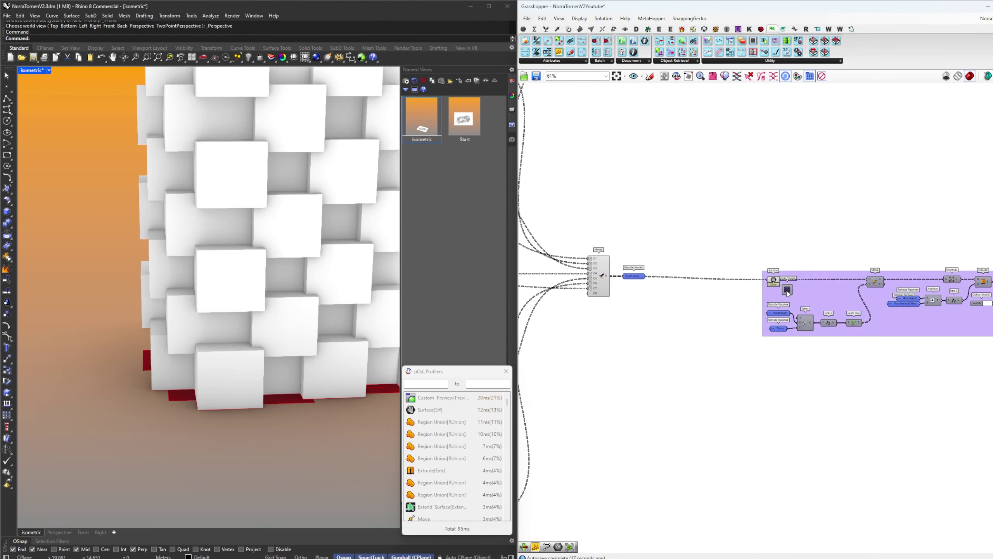
pyautogui.click(773, 281)
pyautogui.click(787, 289)
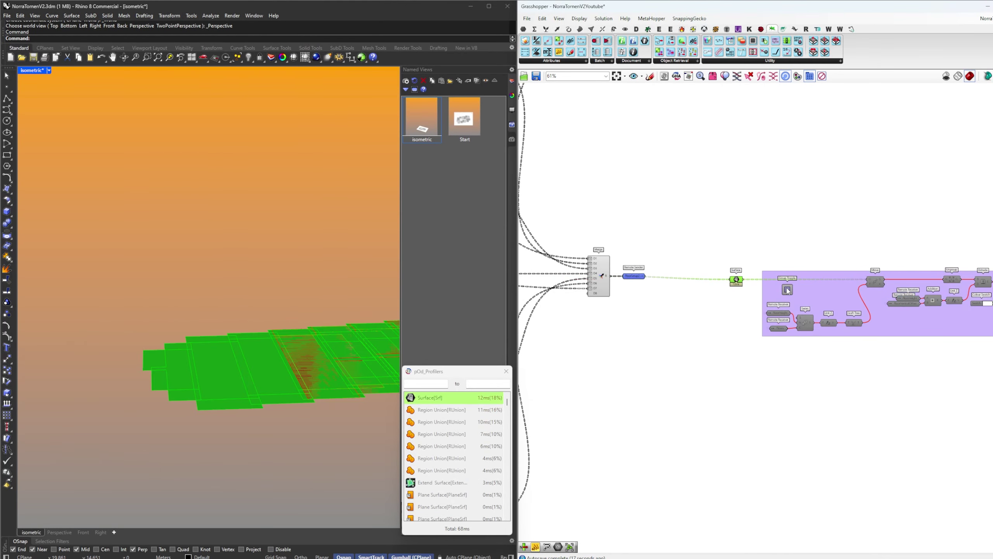
pyautogui.scroll(-5, 805, 315)
pyautogui.click(825, 340)
# Place the FloorSetup2 Remote Receiver in the empty canvas area below the floor setup branches
pyautogui.scroll(-3, 819, 339)
pyautogui.moveTo(785, 331); pyautogui.dragTo(890, 267, button='right')
pyautogui.scroll(6, 655, 351)
pyautogui.moveTo(640, 324); pyautogui.dragTo(640, 323)
pyautogui.middleClick(664, 321)
pyautogui.click(676, 326)
pyautogui.click(662, 354)
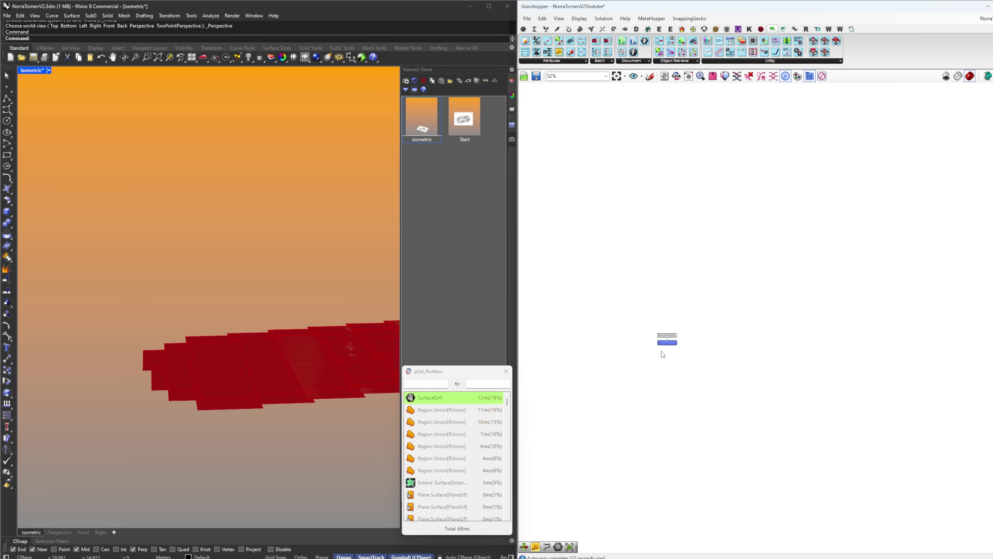
pyautogui.scroll(3, 661, 353)
pyautogui.click(676, 341)
# Turn off the preview of the definition components above the Remote Receiver
pyautogui.scroll(-5, 703, 358)
pyautogui.scroll(-6, 767, 328)
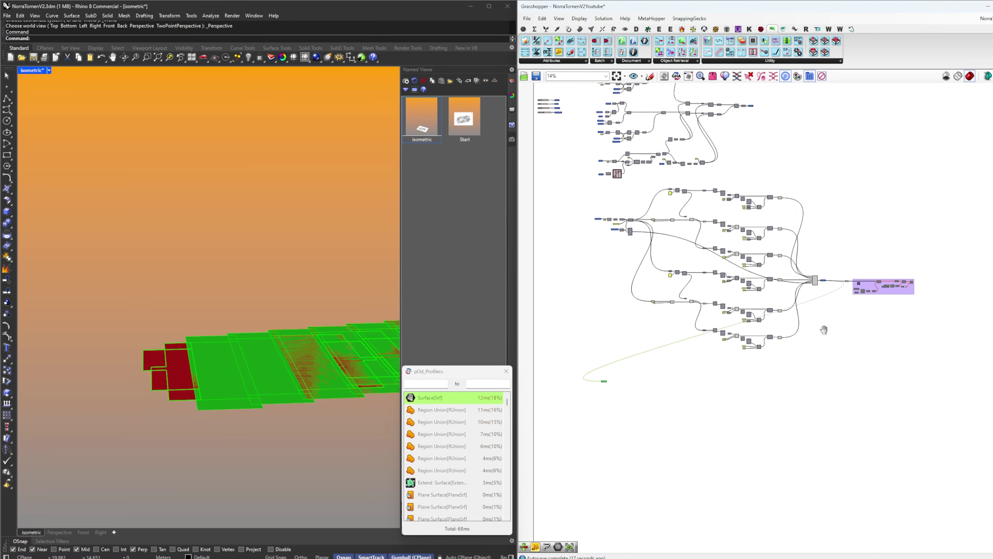
pyautogui.moveTo(853, 380); pyautogui.dragTo(632, 176)
pyautogui.middleClick(665, 277)
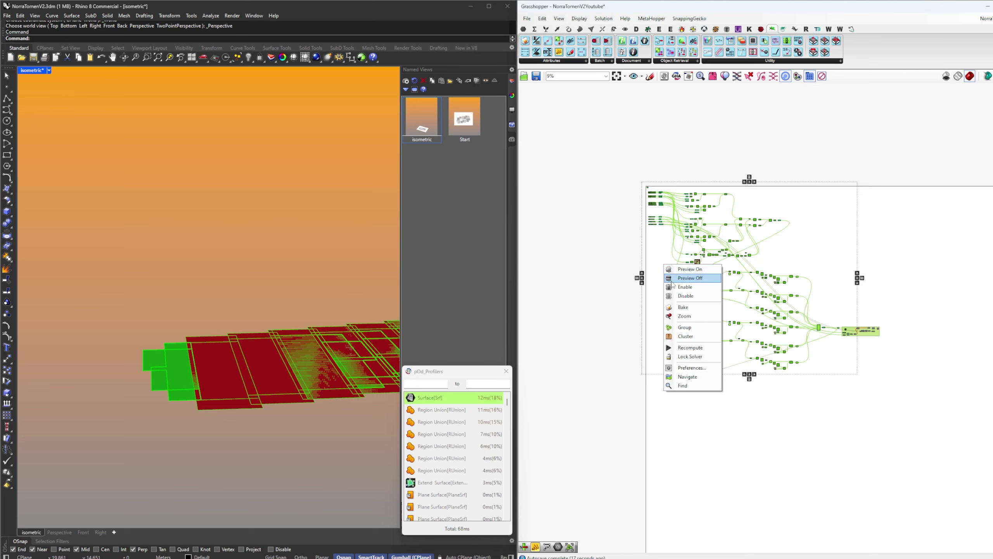
pyautogui.click(677, 282)
pyautogui.click(696, 379)
pyautogui.moveTo(868, 344); pyautogui.dragTo(633, 198)
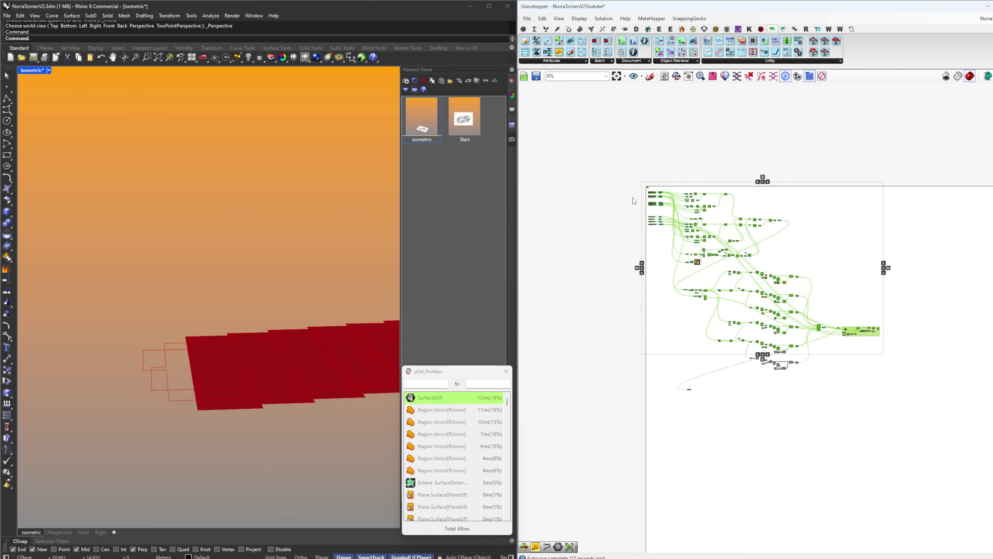
pyautogui.middleClick(641, 293)
pyautogui.click(658, 305)
pyautogui.click(687, 405)
# Check the receiver's own geometry, and turn off the preview of every component on the canvas, including the receiver
pyautogui.scroll(8, 690, 395)
pyautogui.click(685, 358)
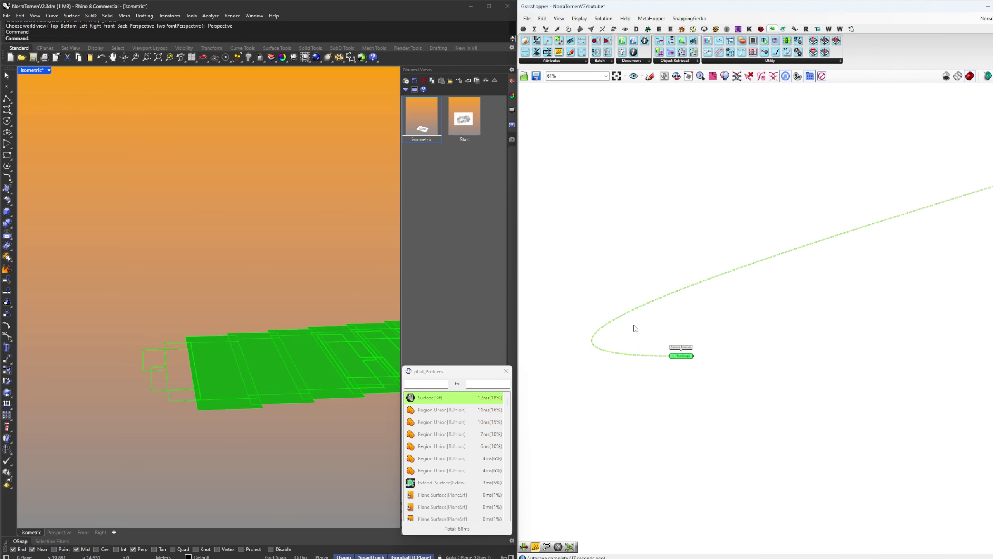
pyautogui.click(692, 334)
pyautogui.scroll(-4, 715, 351)
pyautogui.scroll(-6, 735, 346)
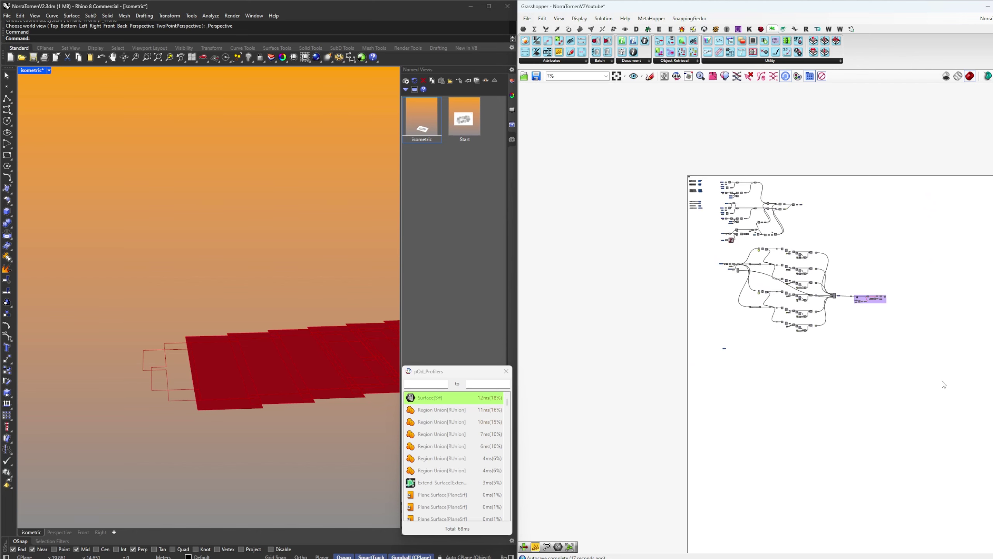
pyautogui.moveTo(980, 393); pyautogui.dragTo(641, 166)
pyautogui.middleClick(657, 251)
pyautogui.click(676, 264)
pyautogui.click(775, 364)
pyautogui.scroll(10, 734, 355)
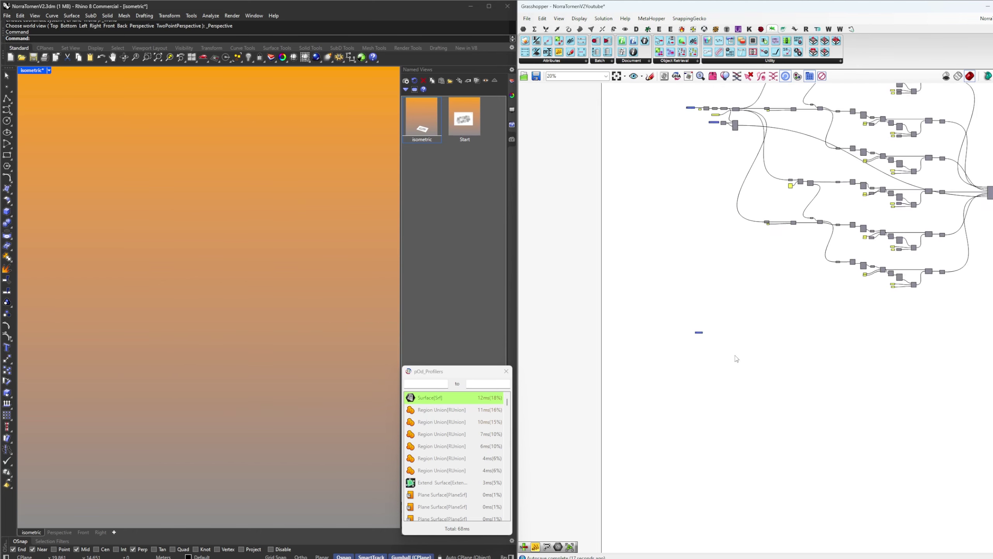
# Turn the preview back on for the FloorSetup2 Remote Receiver only and check its geometry
pyautogui.middleClick(665, 276)
pyautogui.click(696, 281)
pyautogui.click(629, 332)
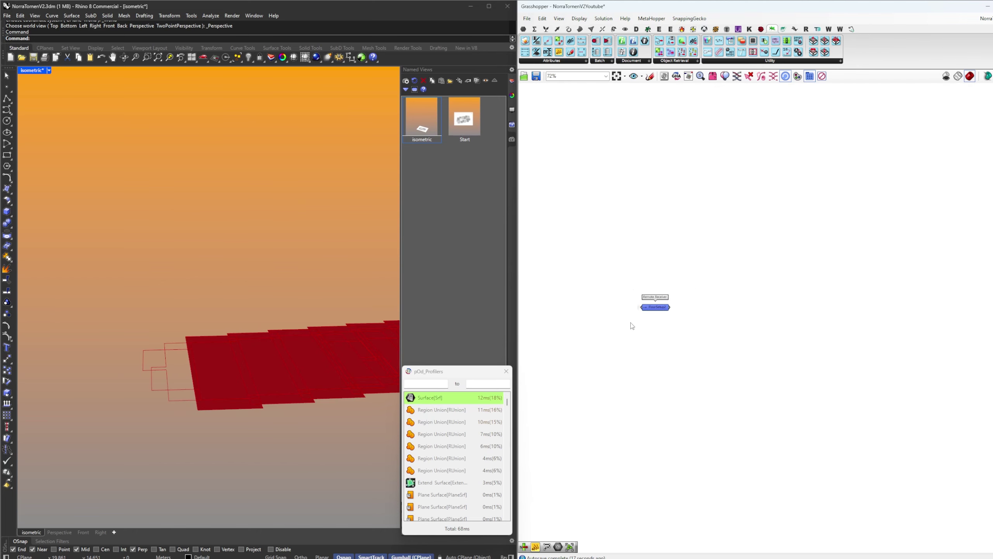
pyautogui.click(632, 308)
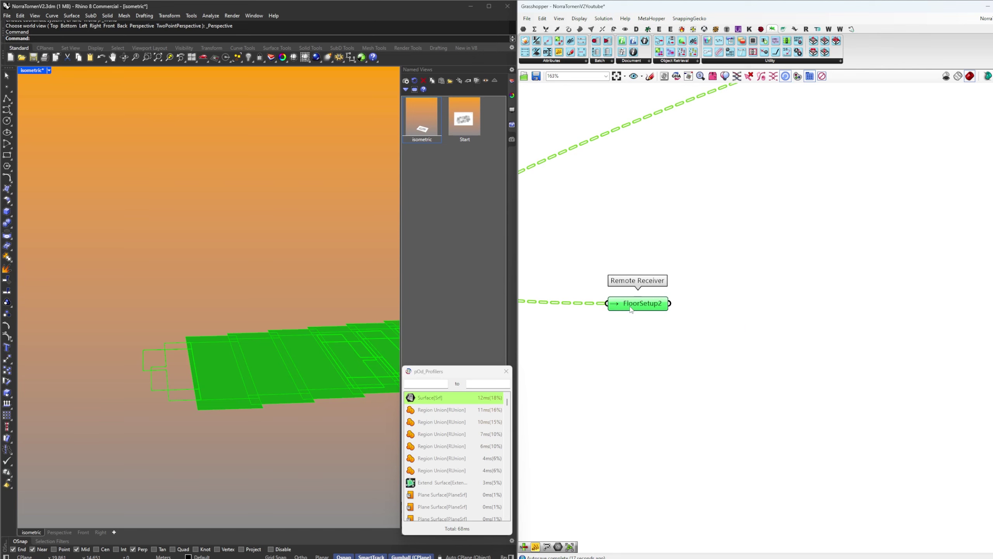
pyautogui.click(729, 323)
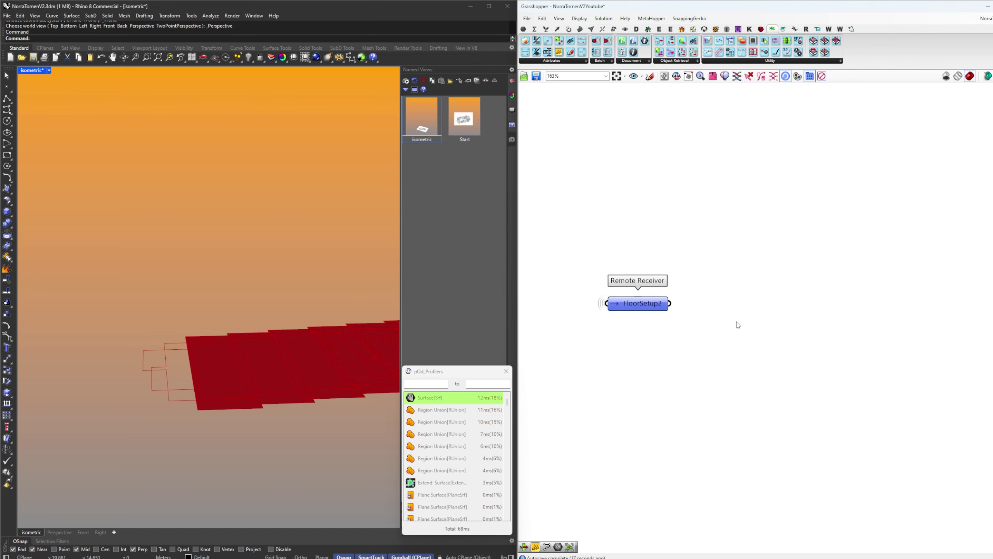
# Add a Region Union component and feed its curves input from the FloorSetup2 Remote Receiver
pyautogui.doubleClick(736, 323)
pyautogui.write('ru')
pyautogui.press('Return')
pyautogui.moveTo(729, 319); pyautogui.dragTo(727, 380)
pyautogui.moveTo(756, 366); pyautogui.dragTo(749, 350, button='right')
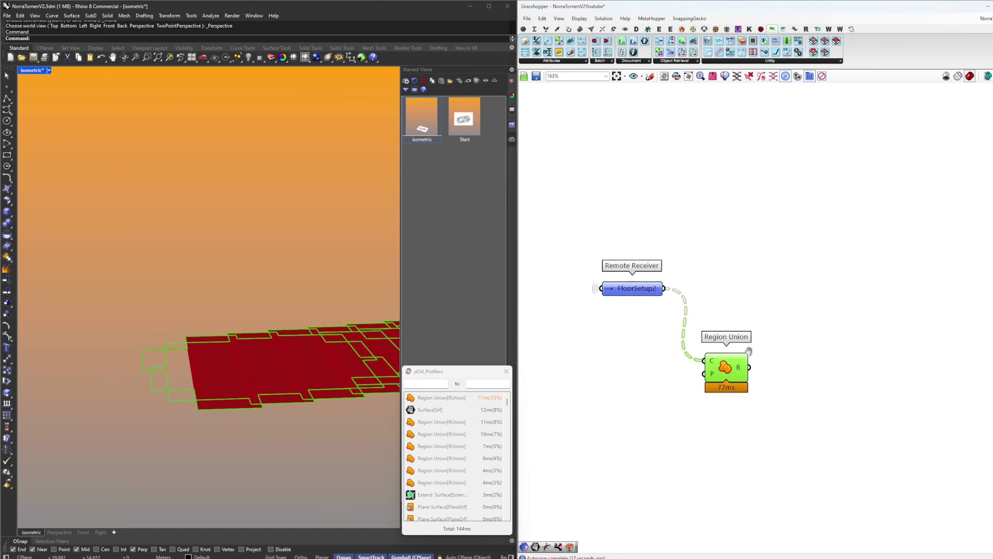
pyautogui.click(748, 321)
# Add a Remote Receiver above the FloorSetup2 receiver and set its key to FloorVerticalOffset
pyautogui.moveTo(749, 298); pyautogui.dragTo(838, 400, button='right')
pyautogui.scroll(-2, 831, 396)
pyautogui.doubleClick(775, 328)
pyautogui.write('r')
pyautogui.click(777, 321)
pyautogui.rightClick(776, 327)
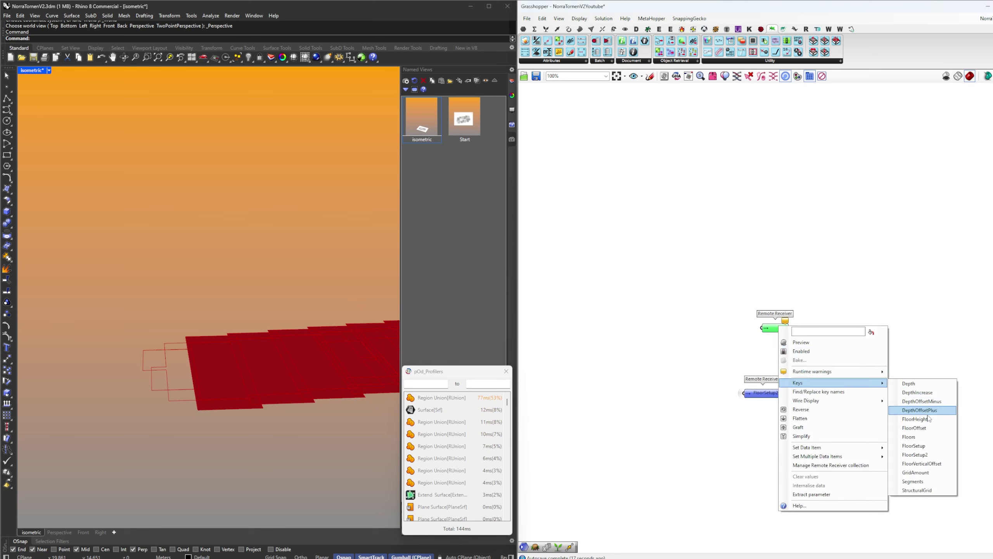
pyautogui.click(922, 429)
pyautogui.scroll(3, 768, 328)
pyautogui.rightClick(771, 336)
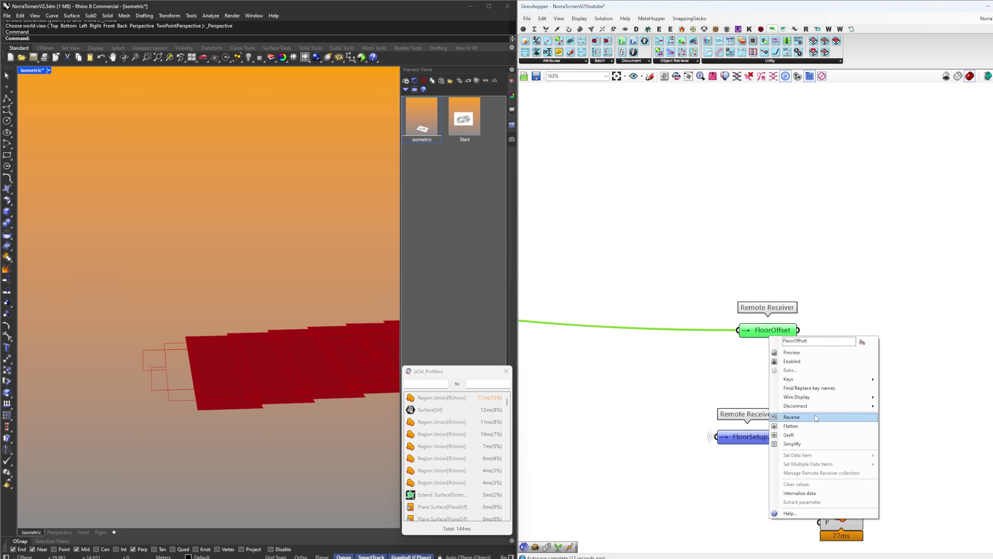
pyautogui.moveTo(825, 380)
pyautogui.click(911, 460)
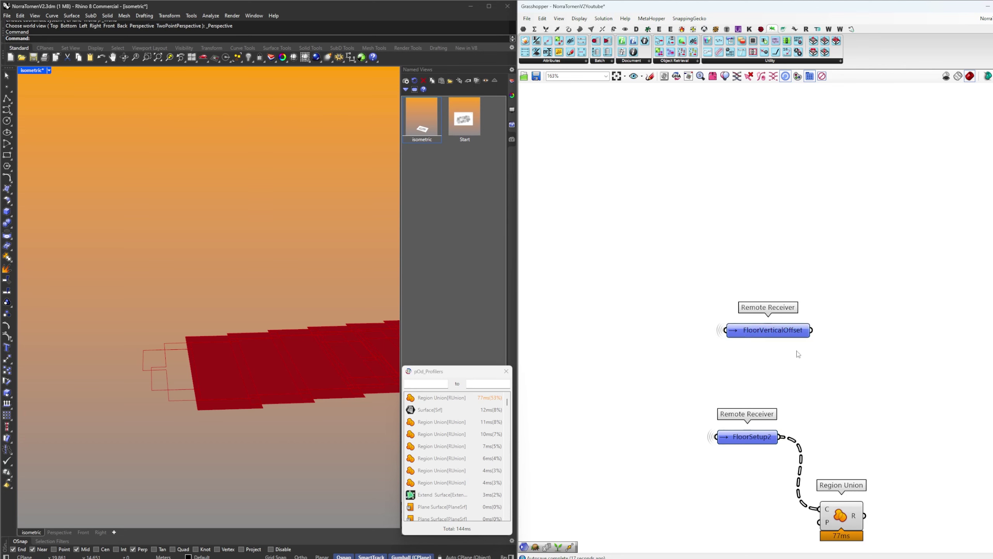
# Duplicate the FloorVerticalOffset receiver, set the copy's key to FloorHeight, and move both receivers further up the canvas
pyautogui.keyDown('alt'); pyautogui.moveTo(773, 330); pyautogui.dragTo(773, 363); pyautogui.keyUp('alt')
pyautogui.rightClick(776, 363)
pyautogui.moveTo(834, 405)
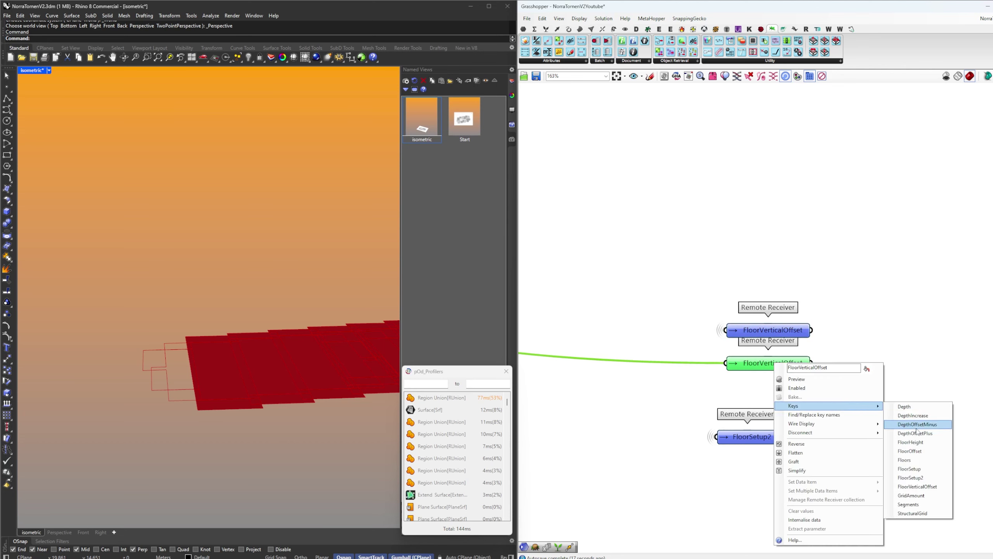
pyautogui.click(911, 442)
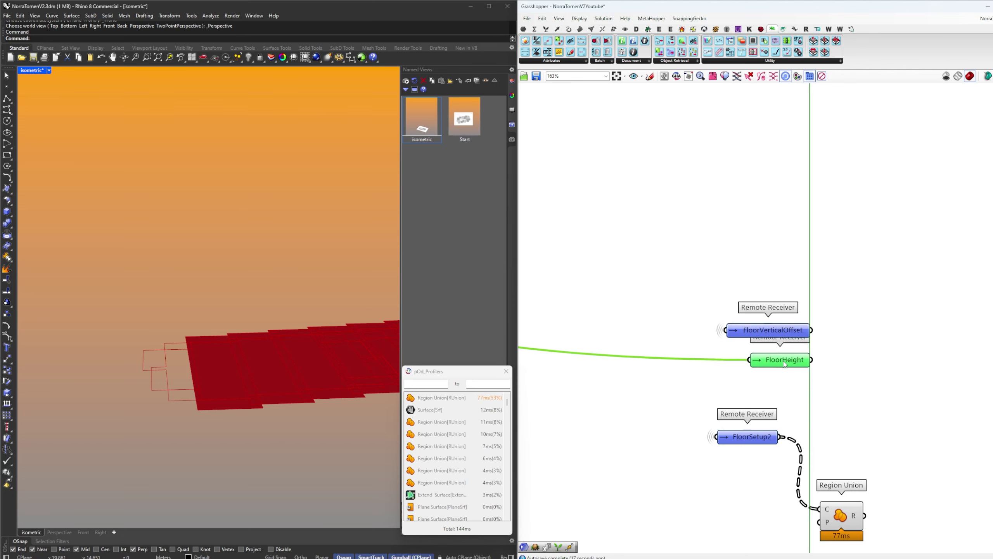
pyautogui.moveTo(819, 372); pyautogui.dragTo(766, 322, button='right')
pyautogui.keyDown('shift'); pyautogui.click(743, 280); pyautogui.keyUp('shift')
pyautogui.moveTo(743, 280); pyautogui.dragTo(743, 185)
pyautogui.click(743, 277)
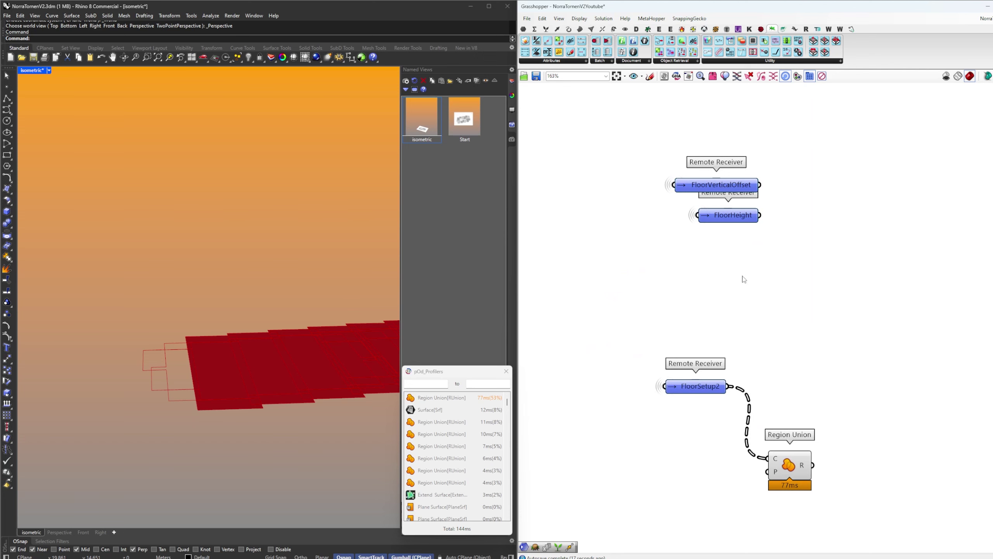
# Add another Remote Receiver between FloorHeight and FloorSetup2 and set its key to Floors
pyautogui.doubleClick(743, 277)
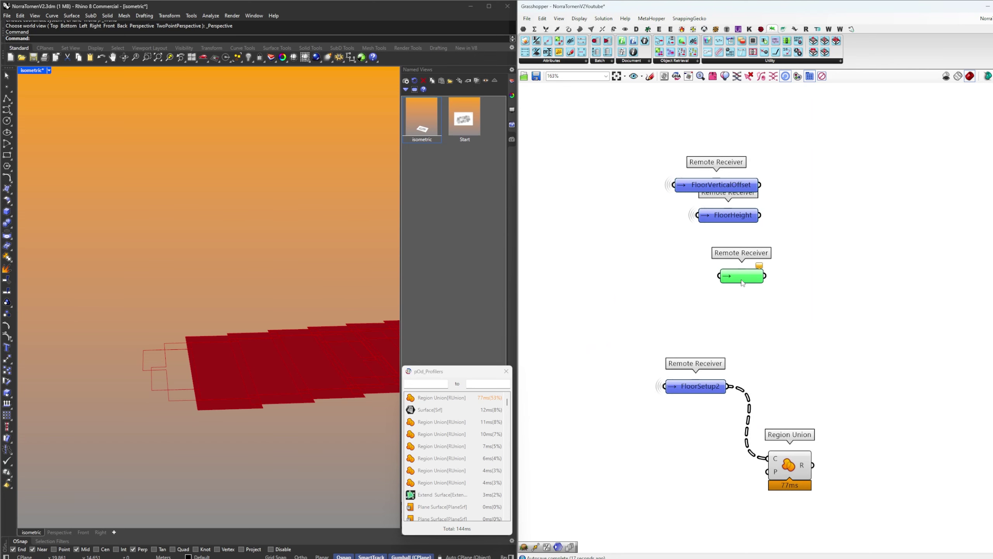
pyautogui.rightClick(742, 283)
pyautogui.moveTo(822, 337)
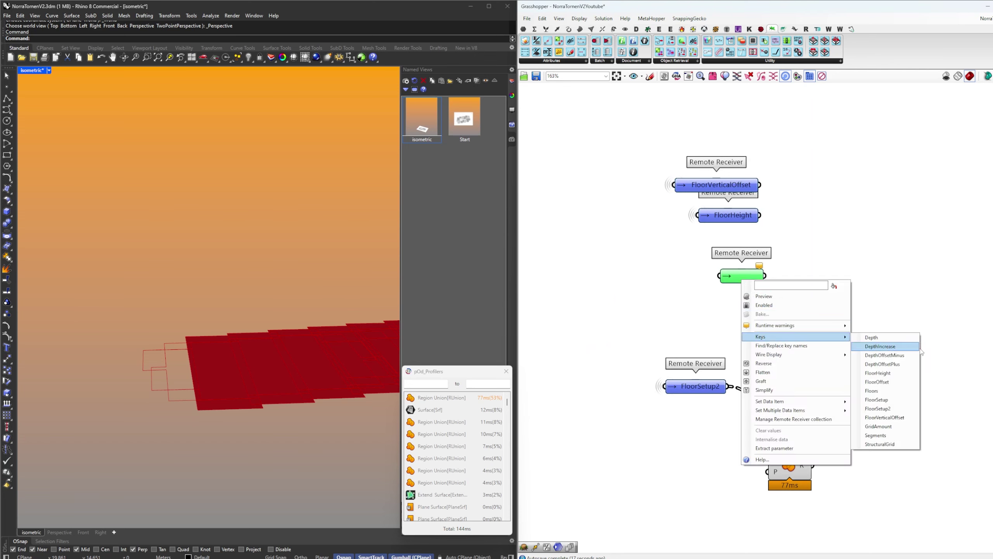
pyautogui.click(882, 396)
pyautogui.moveTo(747, 275)
pyautogui.mouseDown()
pyautogui.moveTo(731, 293)
pyautogui.moveTo(742, 286)
pyautogui.mouseUp()
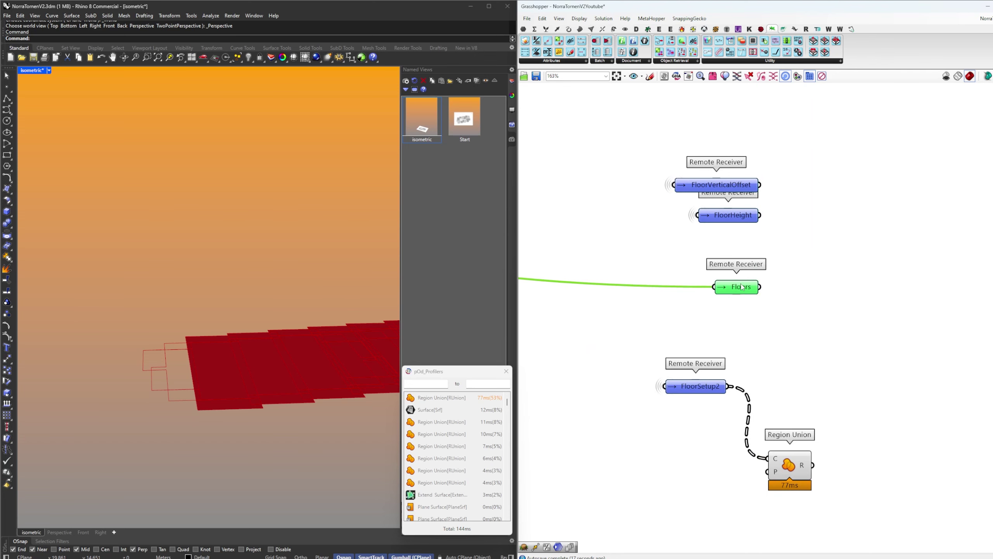
# Reposition the Region Union component below and beyond the FloorSetup2 receiver
pyautogui.moveTo(786, 454); pyautogui.dragTo(792, 382)
pyautogui.moveTo(837, 400); pyautogui.dragTo(730, 349, button='right')
pyautogui.scroll(-1, 730, 350)
pyautogui.scroll(-1, 731, 352)
pyautogui.moveTo(369, 376); pyautogui.dragTo(161, 385, button='right')
pyautogui.click(743, 370)
pyautogui.moveTo(710, 343); pyautogui.dragTo(710, 388)
pyautogui.click(782, 378)
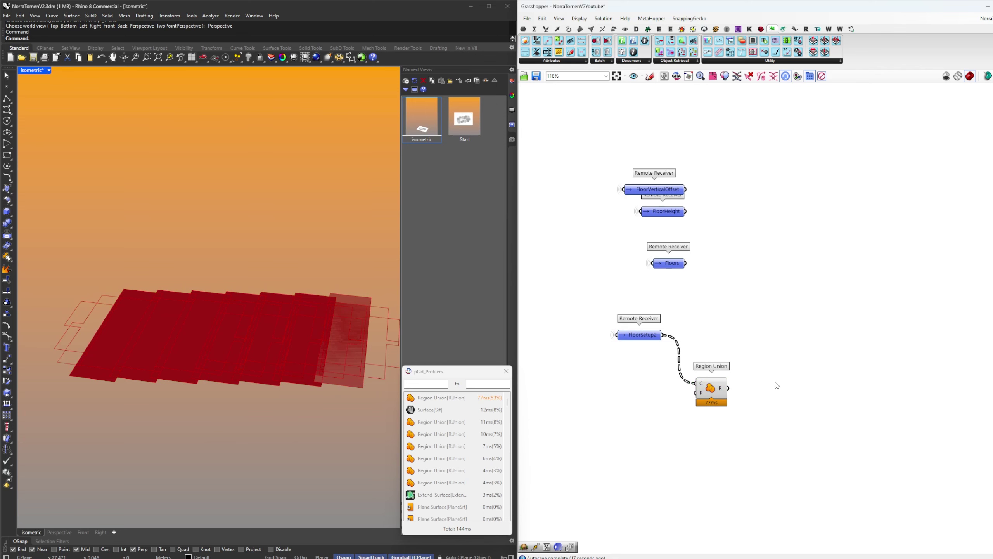
# Add a Surface component and feed it from the Region Union result
pyautogui.scroll(2, 774, 381)
pyautogui.doubleClick(775, 381)
pyautogui.write('srf')
pyautogui.press('Return')
pyautogui.moveTo(775, 381); pyautogui.dragTo(771, 398)
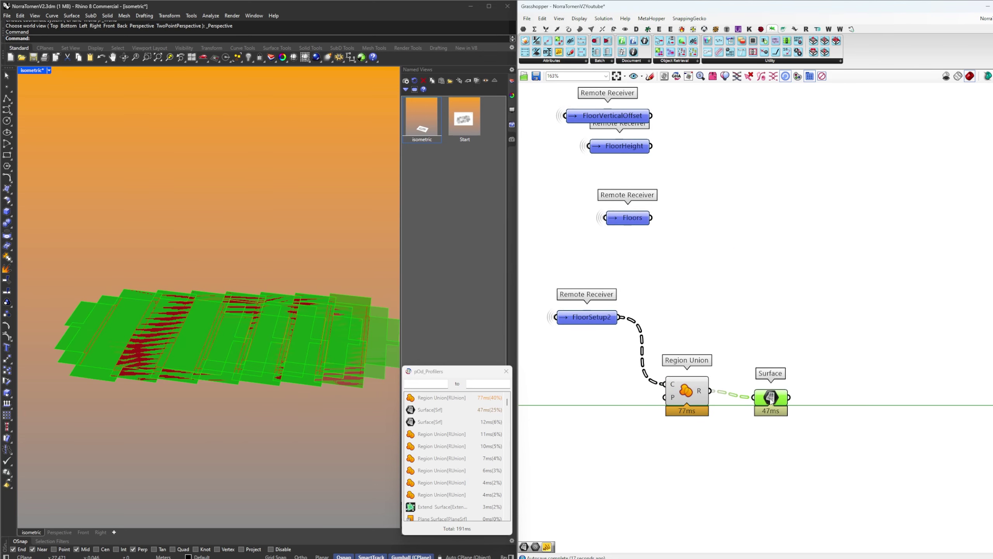
pyautogui.moveTo(849, 403); pyautogui.dragTo(835, 393, button='right')
pyautogui.doubleClick(836, 394)
pyautogui.write('rem')
pyautogui.press('Return')
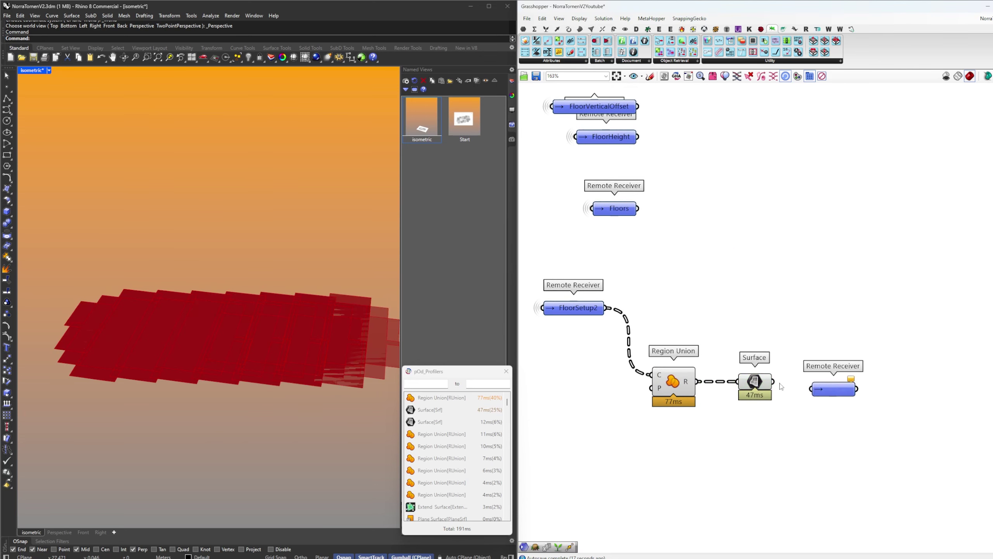
pyautogui.hotkey('ctrl', 'z')
# Add an Extrude component and feed its base from the Surface component
pyautogui.doubleClick(832, 397)
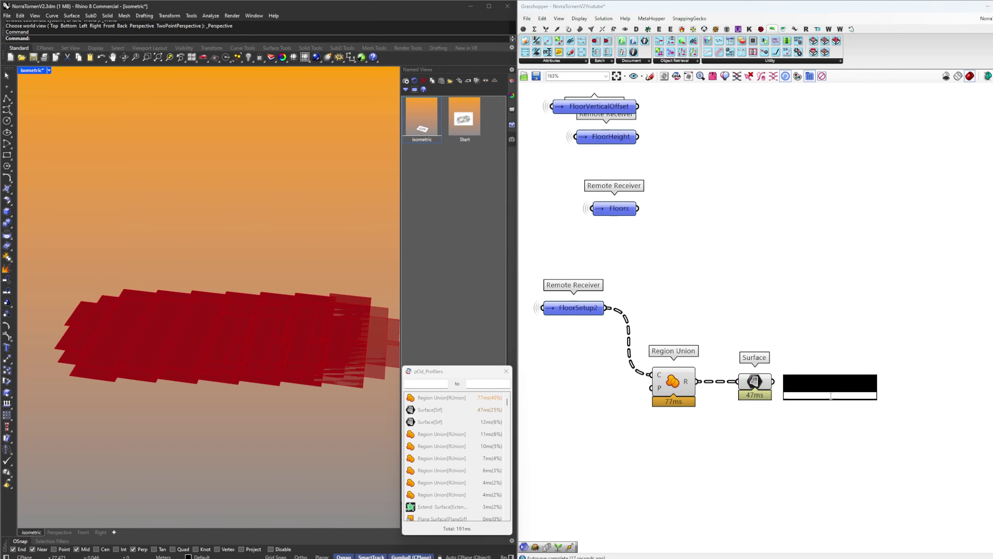
pyautogui.write('ex')
pyautogui.click(805, 375)
pyautogui.moveTo(831, 395); pyautogui.dragTo(839, 387)
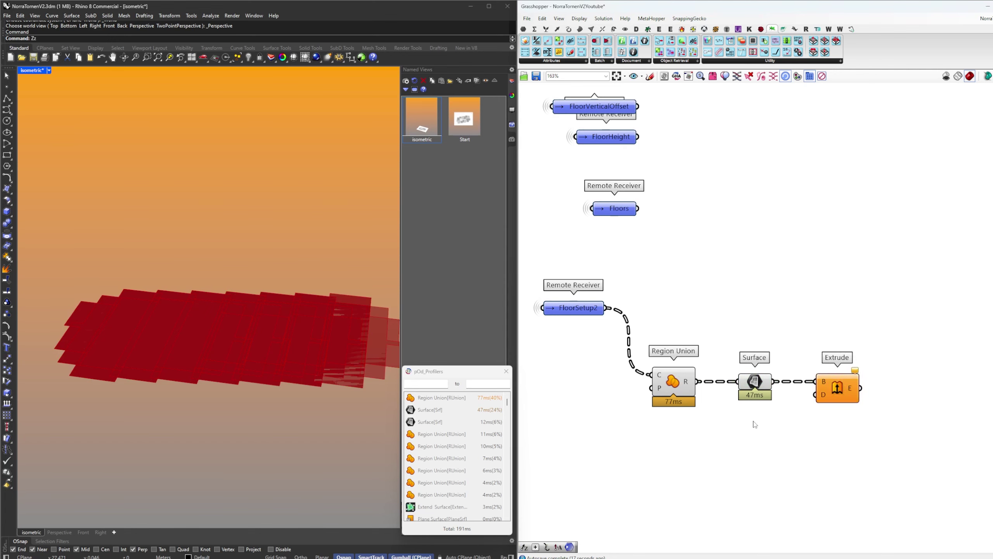
# Add a Unit Z component below the Surface and feed the Extrude direction from it
pyautogui.doubleClick(753, 421)
pyautogui.write('z')
pyautogui.click(757, 411)
pyautogui.moveTo(757, 423); pyautogui.dragTo(757, 429)
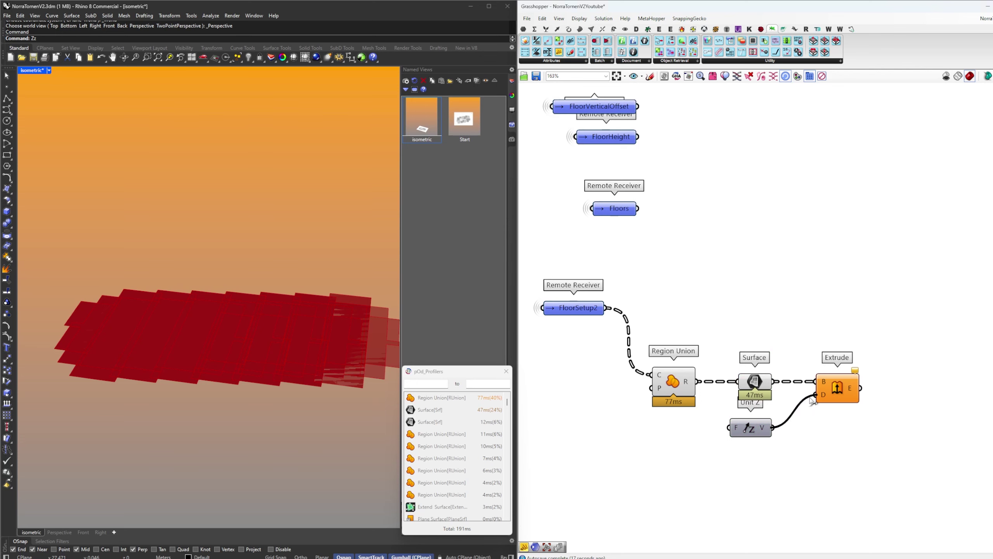
pyautogui.moveTo(811, 397); pyautogui.dragTo(812, 397)
# Move the FloorVerticalOffset and FloorHeight receivers below the Region Union, ahead of the Unit Z component
pyautogui.moveTo(678, 437); pyautogui.dragTo(687, 437, button='right')
pyautogui.moveTo(638, 176); pyautogui.dragTo(721, 214, button='right')
pyautogui.moveTo(756, 196); pyautogui.dragTo(703, 484)
# Add an Addition component summing FloorVerticalOffset and FloorHeight, and feed the sum into the Unit Z factor
pyautogui.moveTo(787, 498); pyautogui.dragTo(773, 444, button='right')
pyautogui.click(773, 444)
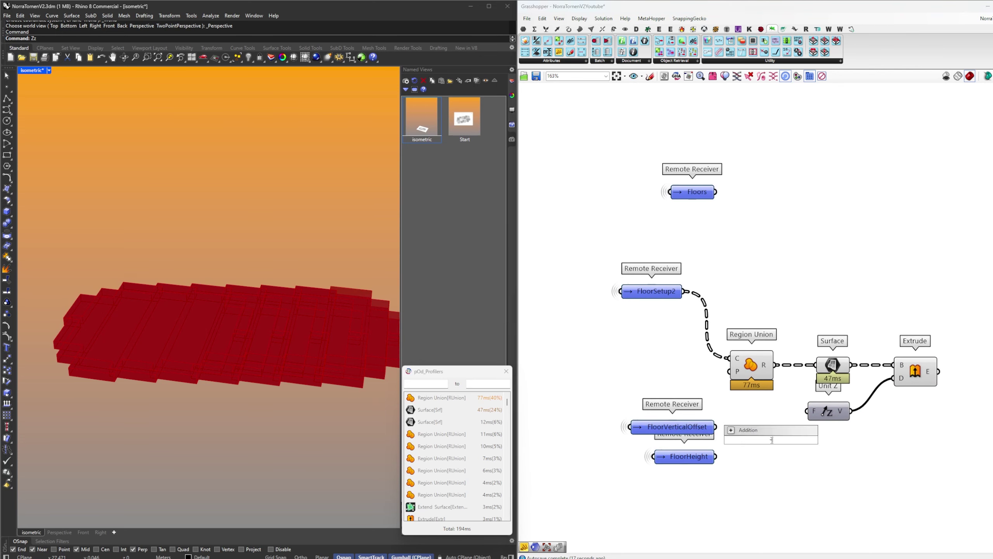
pyautogui.press('Return')
pyautogui.scroll(2, 760, 438)
pyautogui.moveTo(769, 441); pyautogui.dragTo(748, 436)
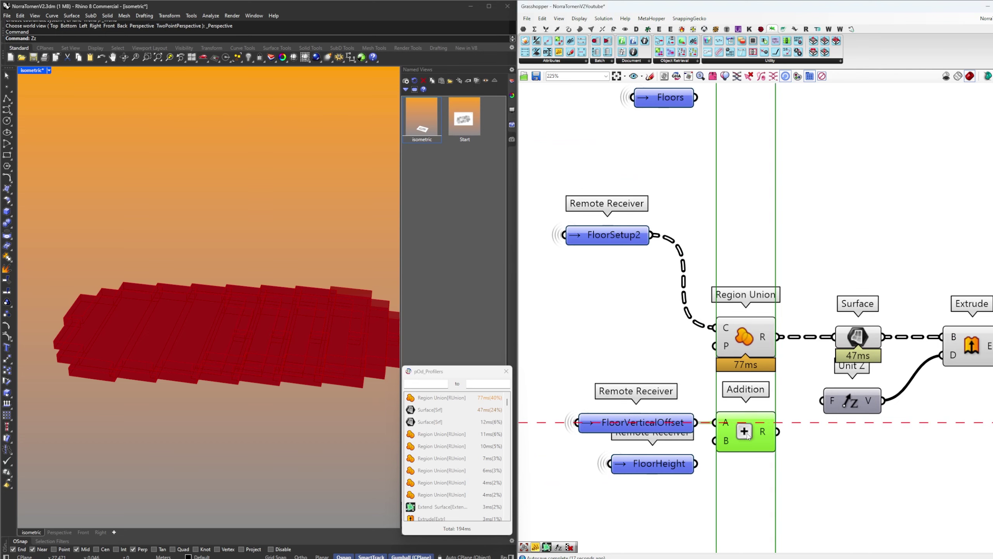
pyautogui.moveTo(823, 406); pyautogui.dragTo(860, 439)
# Turn off the preview of the components feeding the Extrude, including Region Union, Surface, Addition and Unit Z
pyautogui.moveTo(879, 477); pyautogui.dragTo(613, 294)
pyautogui.middleClick(613, 295)
pyautogui.click(632, 308)
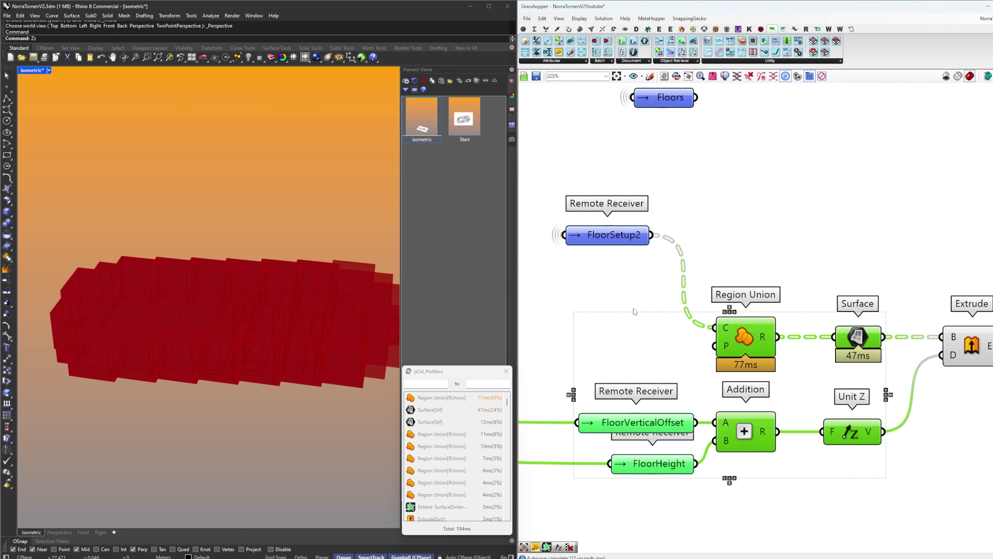
pyautogui.click(929, 316)
pyautogui.moveTo(929, 316); pyautogui.dragTo(758, 352, button='right')
pyautogui.click(796, 374)
pyautogui.click(984, 420)
# Add a Move component after the Extrude and feed its geometry input from the extrusion
pyautogui.moveTo(984, 423); pyautogui.dragTo(918, 417, button='right')
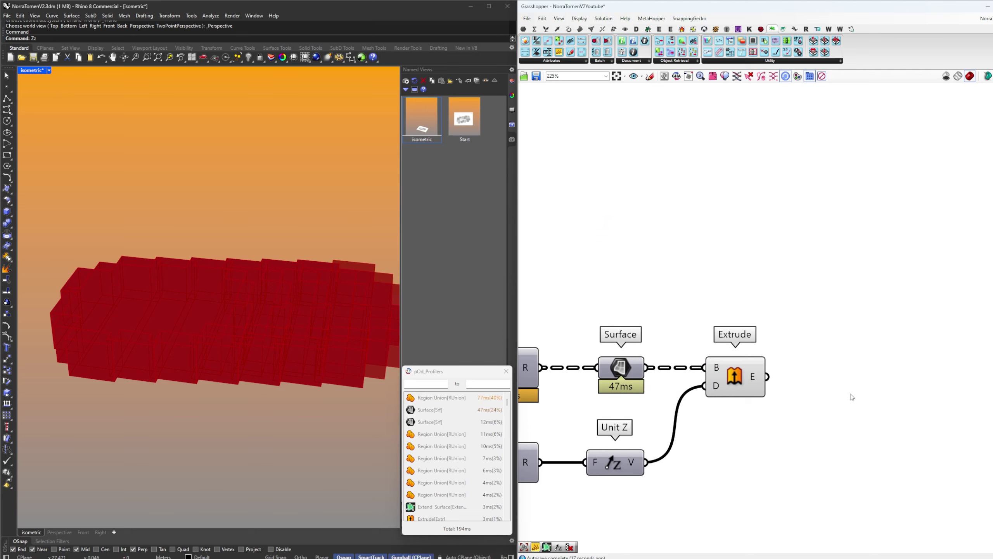
pyautogui.doubleClick(851, 394)
pyautogui.write('move')
pyautogui.press('Return')
pyautogui.moveTo(767, 377); pyautogui.dragTo(820, 384)
pyautogui.moveTo(847, 402); pyautogui.dragTo(907, 394)
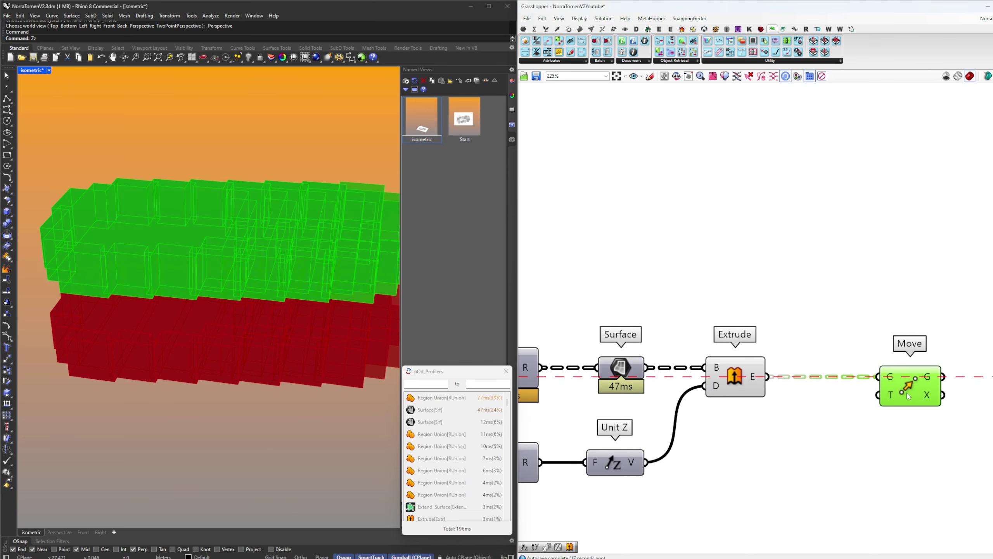
pyautogui.click(824, 420)
# Move the Floors receiver below the FloorHeight receiver
pyautogui.scroll(-4, 805, 419)
pyautogui.moveTo(794, 404); pyautogui.dragTo(847, 426, button='right')
pyautogui.scroll(2, 659, 294)
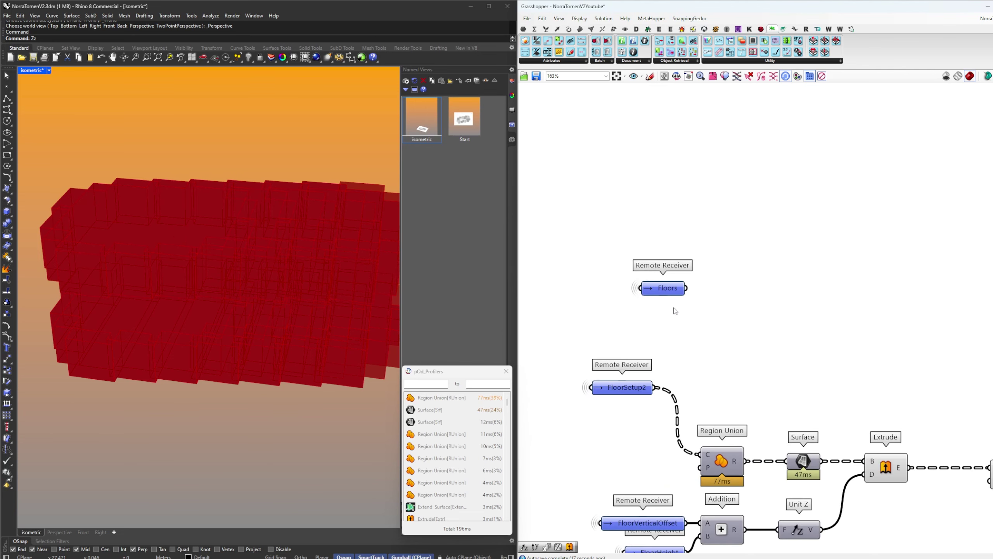
pyautogui.moveTo(676, 310); pyautogui.dragTo(691, 267, button='right')
pyautogui.moveTo(685, 243); pyautogui.dragTo(689, 542)
pyautogui.moveTo(695, 527); pyautogui.dragTo(687, 386, button='right')
pyautogui.scroll(2, 723, 422)
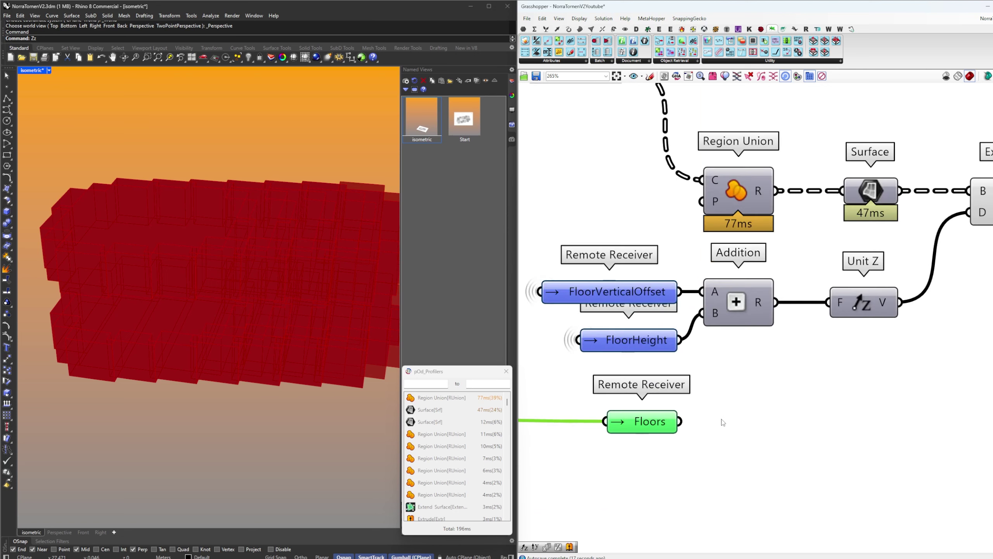
# Add a Series component with its count fed from Floors and its step from FloorHeight
pyautogui.click(796, 413)
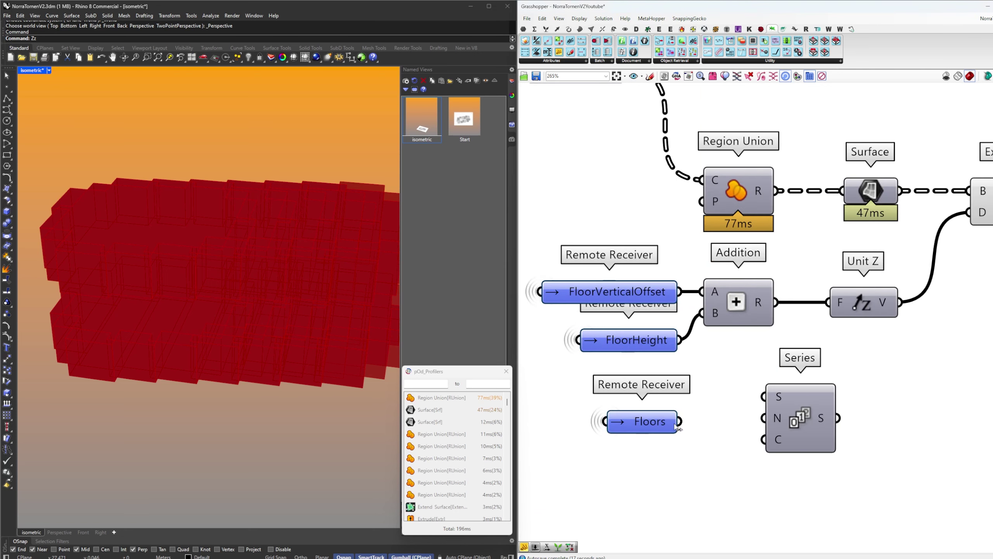
pyautogui.moveTo(680, 421); pyautogui.dragTo(765, 434)
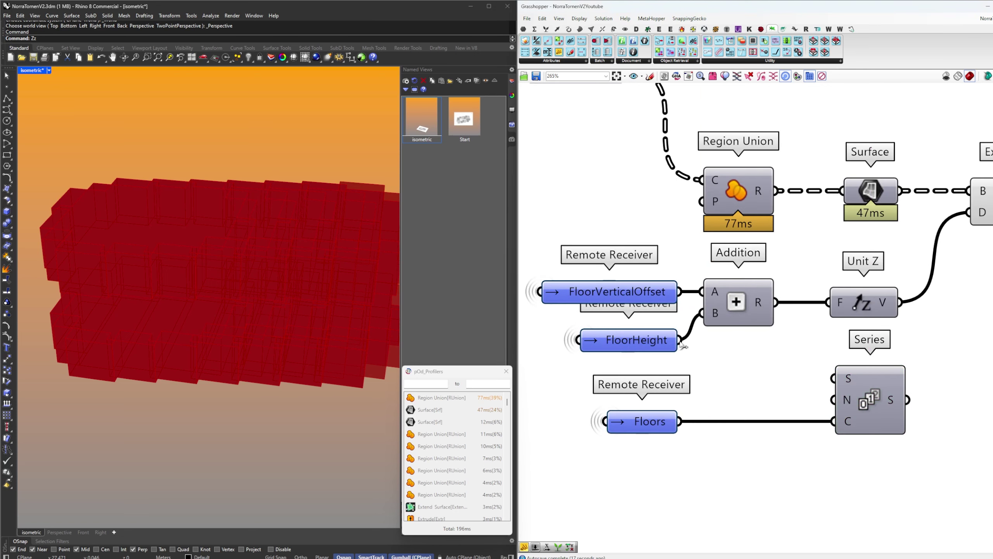
pyautogui.moveTo(680, 339); pyautogui.dragTo(833, 399)
pyautogui.moveTo(833, 400); pyautogui.dragTo(684, 401, button='right')
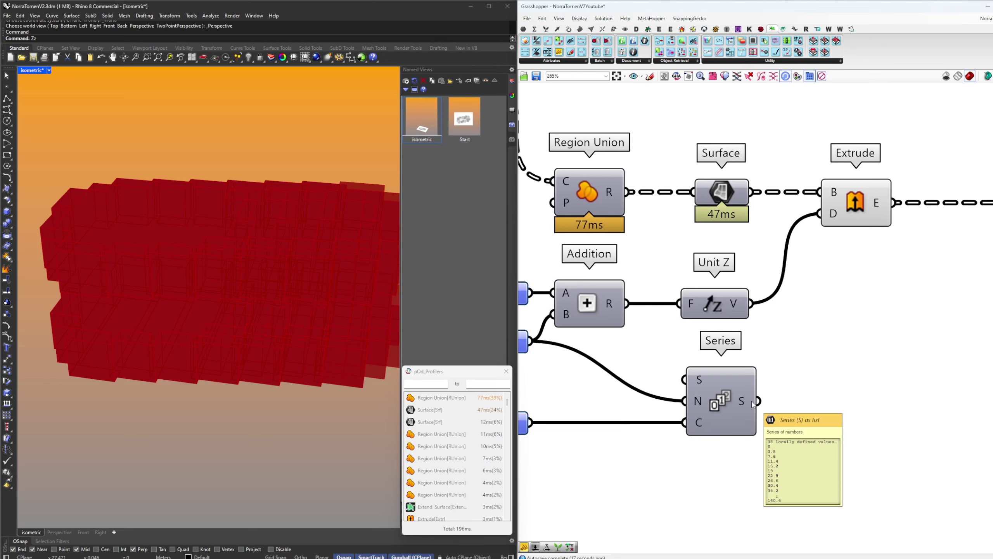
# Lower the Move component to the Series row and connect the Series to its translation input through a Graft Tree
pyautogui.moveTo(857, 380); pyautogui.dragTo(723, 401, button='right')
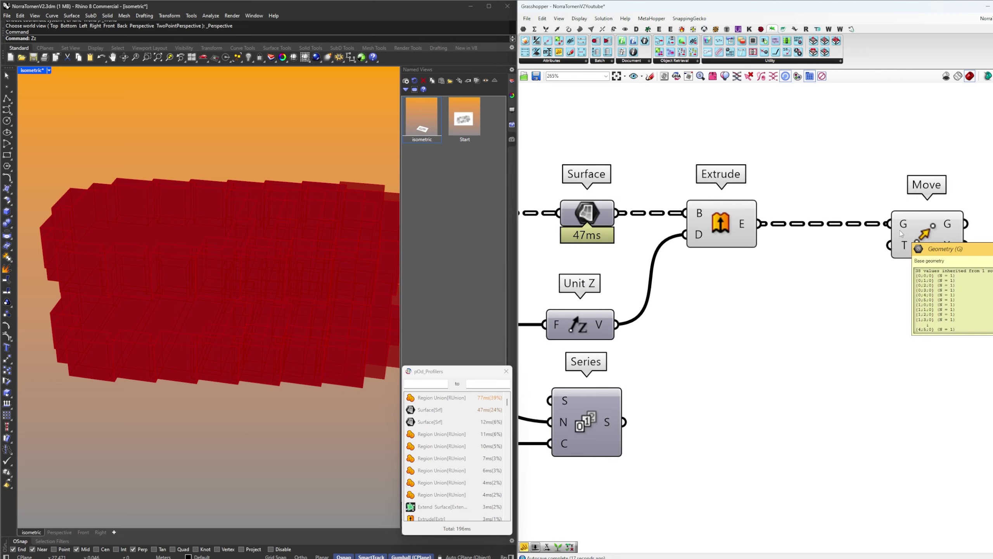
pyautogui.moveTo(901, 234); pyautogui.dragTo(901, 414)
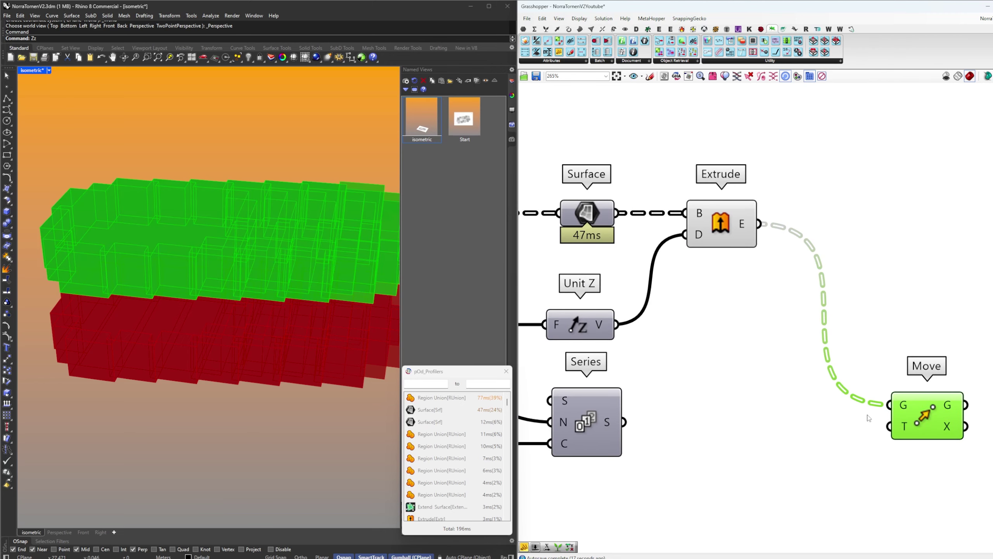
pyautogui.doubleClick(771, 437)
pyautogui.write('g')
pyautogui.click(747, 340)
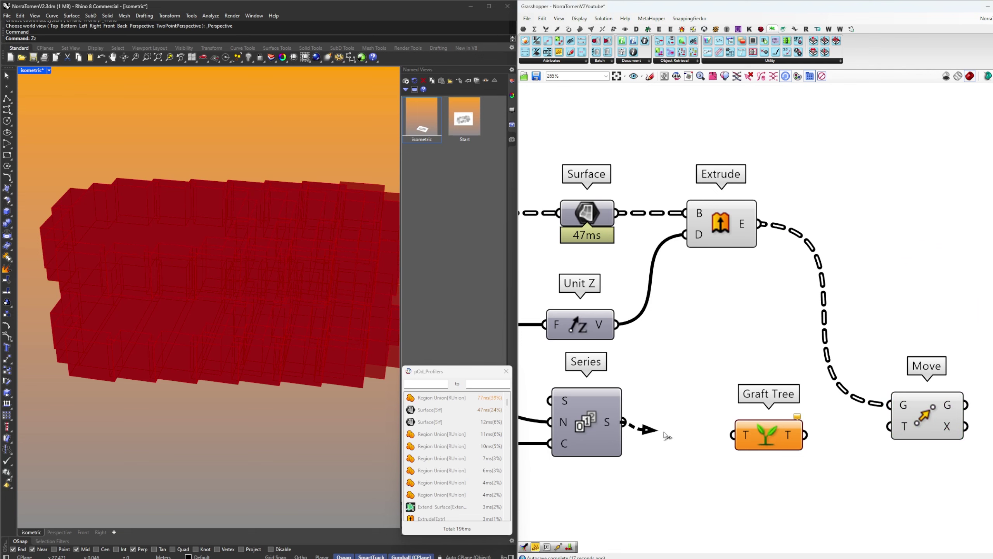
pyautogui.moveTo(667, 435); pyautogui.dragTo(734, 434)
pyautogui.moveTo(807, 421); pyautogui.dragTo(915, 419)
pyautogui.click(948, 364)
# Insert a Unit Z component between the Graft Tree and the translation input of the Move component
pyautogui.moveTo(946, 364); pyautogui.dragTo(878, 344, button='right')
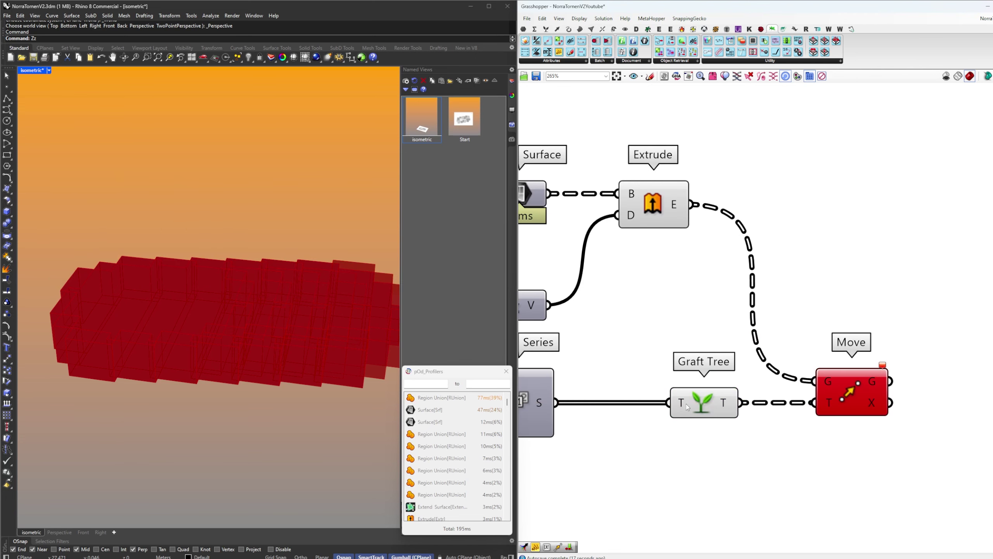
pyautogui.moveTo(653, 405); pyautogui.dragTo(759, 409, button='right')
pyautogui.doubleClick(814, 456)
pyautogui.write('z')
pyautogui.click(809, 434)
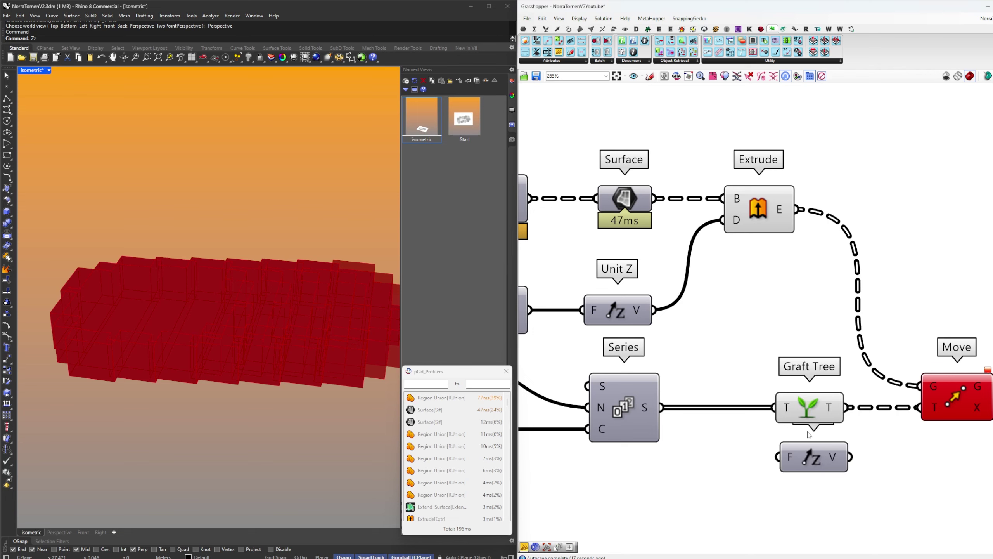
pyautogui.moveTo(807, 411); pyautogui.dragTo(733, 411)
pyautogui.moveTo(813, 457); pyautogui.dragTo(836, 407)
pyautogui.click(957, 406)
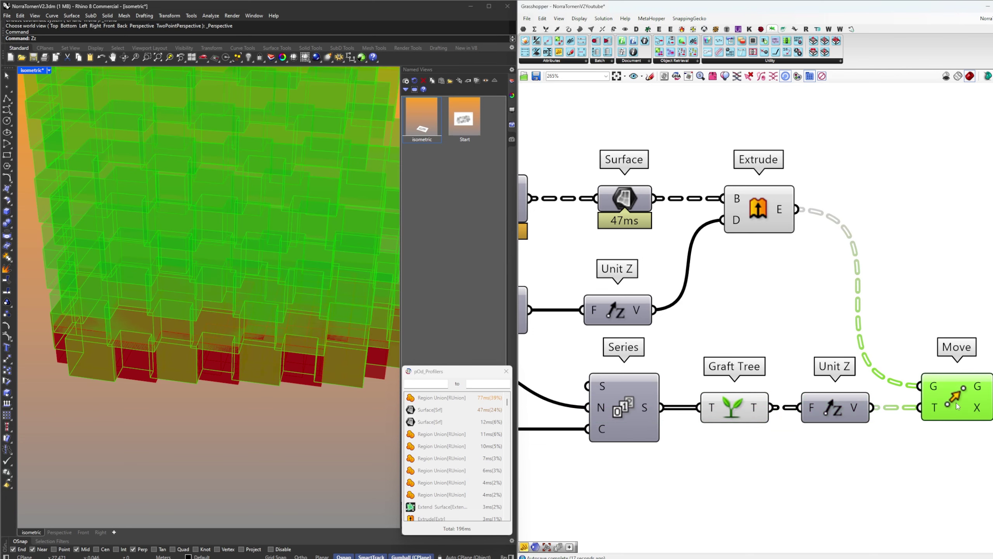
# Turn off the preview of the Surface, Extrude, Series, Graft Tree and Unit Z components feeding the Move
pyautogui.click(865, 438)
pyautogui.click(853, 412)
pyautogui.moveTo(875, 442); pyautogui.dragTo(635, 170)
pyautogui.middleClick(688, 231)
pyautogui.click(707, 179)
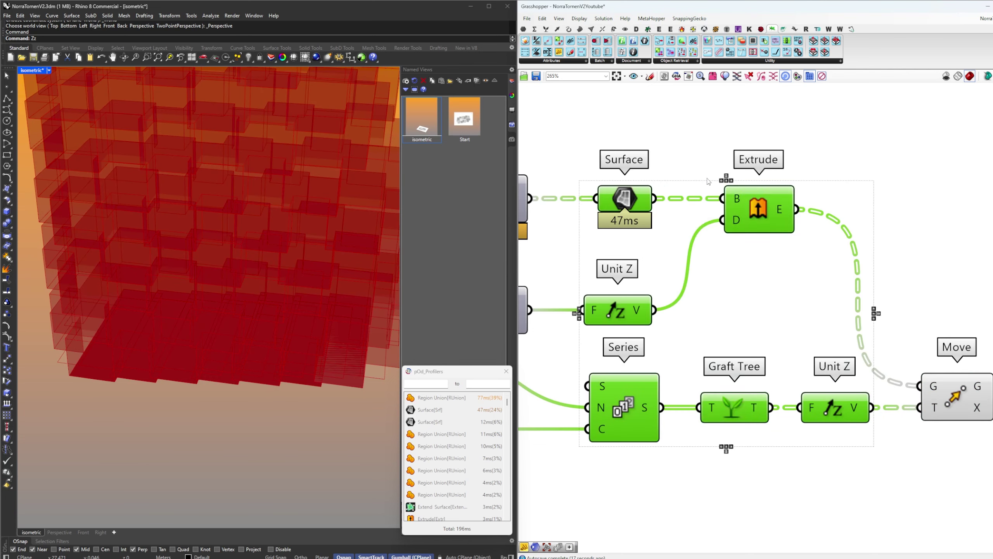
pyautogui.click(708, 181)
# Examine the stacked tower in the viewport and locate the earlier purple group of components on the canvas
pyautogui.scroll(-10, 269, 337)
pyautogui.scroll(6, 242, 296)
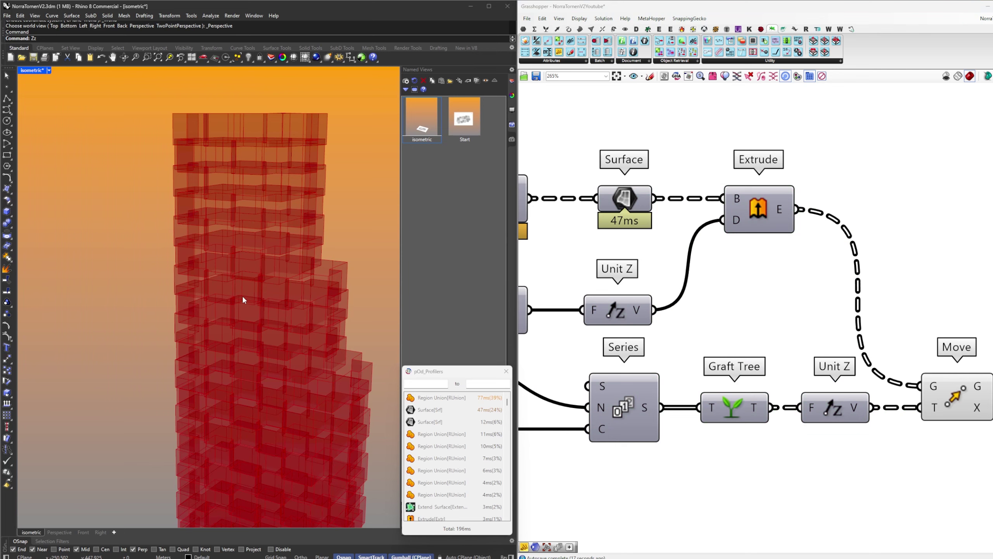
pyautogui.moveTo(243, 296)
pyautogui.mouseDown(button='right')
pyautogui.moveTo(217, 285)
pyautogui.moveTo(225, 291)
pyautogui.mouseUp(button='right')
pyautogui.moveTo(901, 366); pyautogui.dragTo(691, 346, button='right')
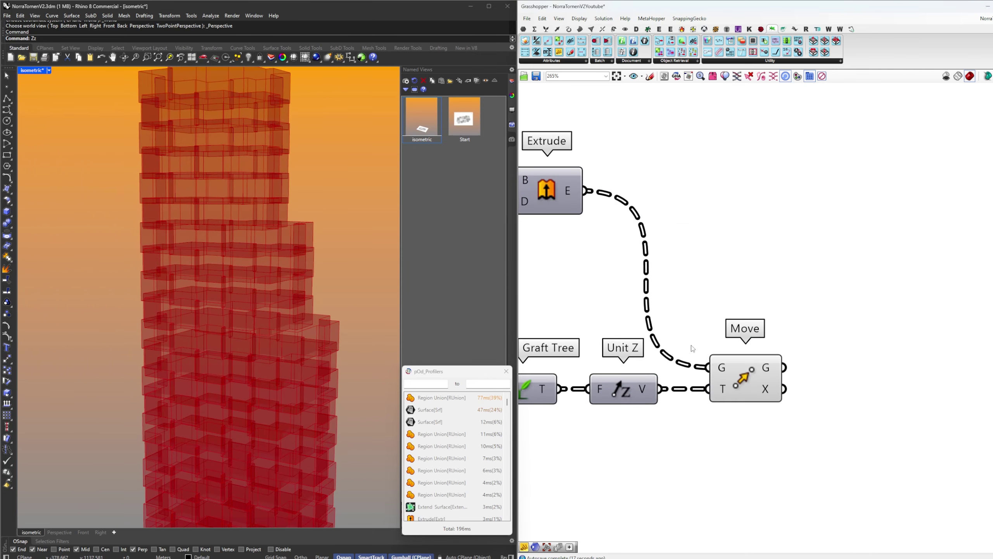
pyautogui.scroll(-10, 716, 368)
pyautogui.moveTo(814, 322); pyautogui.dragTo(701, 383, button='right')
pyautogui.scroll(-4, 701, 384)
pyautogui.moveTo(866, 309); pyautogui.dragTo(800, 330, button='right')
pyautogui.scroll(6, 807, 325)
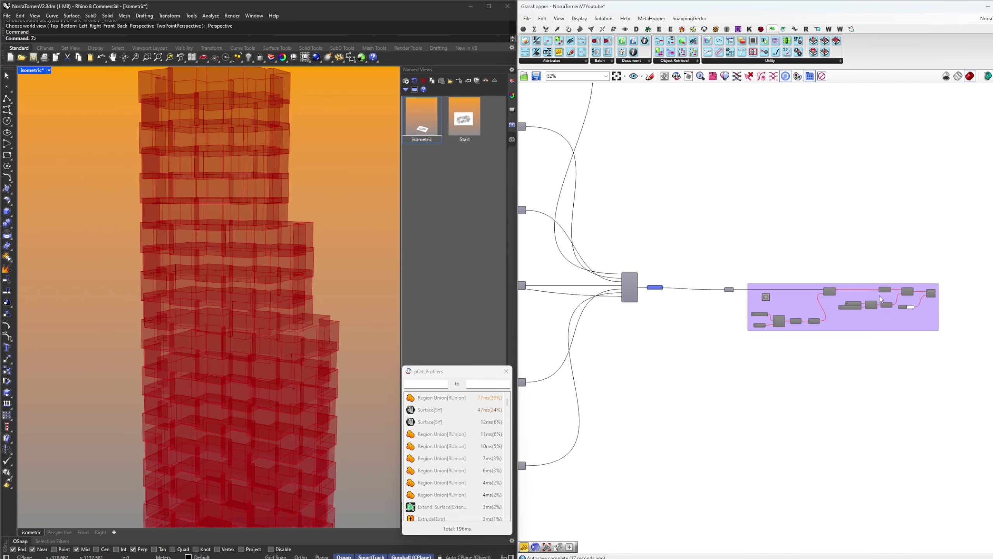
# Copy the Custom Preview and Colour Swatch from the purple group and connect them to the stacking Move's geometry output
pyautogui.scroll(5, 881, 299)
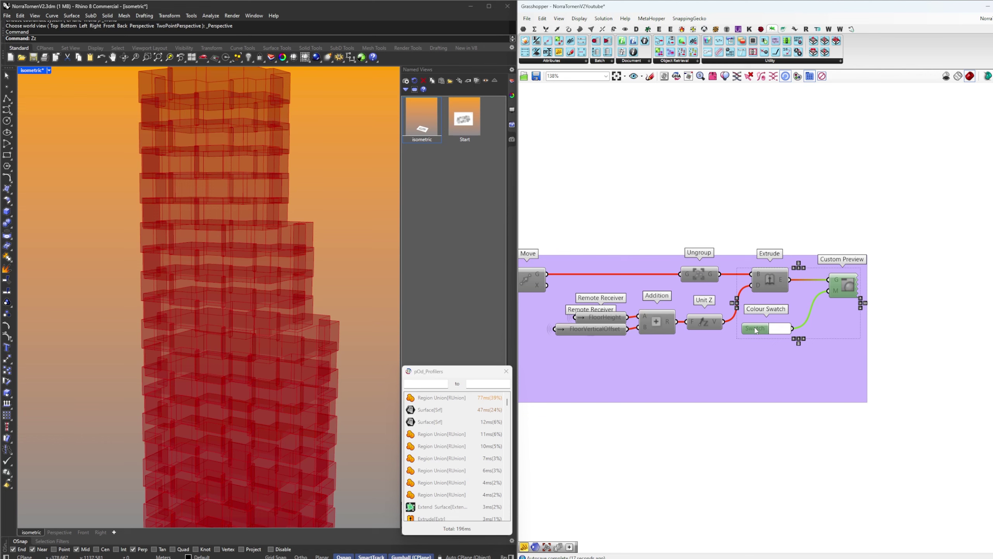
pyautogui.scroll(-10, 809, 319)
pyautogui.scroll(10, 681, 421)
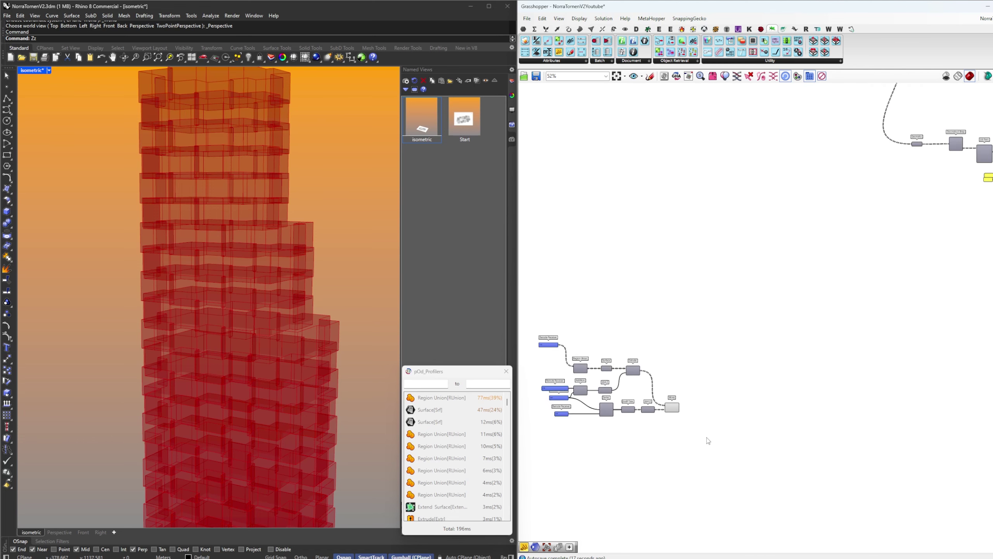
pyautogui.hotkey('ctrl', 'v')
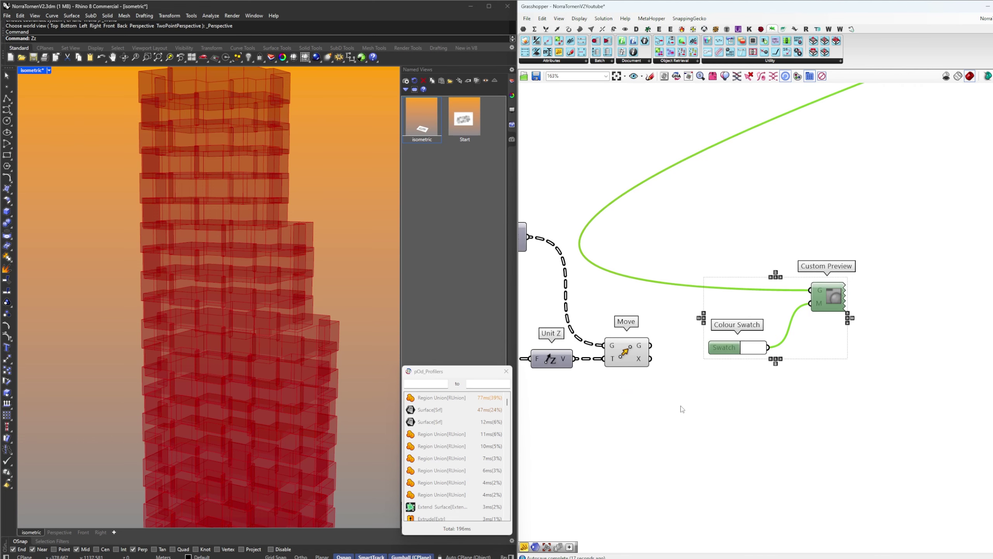
pyautogui.click(682, 409)
pyautogui.moveTo(651, 345); pyautogui.dragTo(748, 363)
pyautogui.keyDown('shift'); pyautogui.click(733, 343); pyautogui.keyUp('shift')
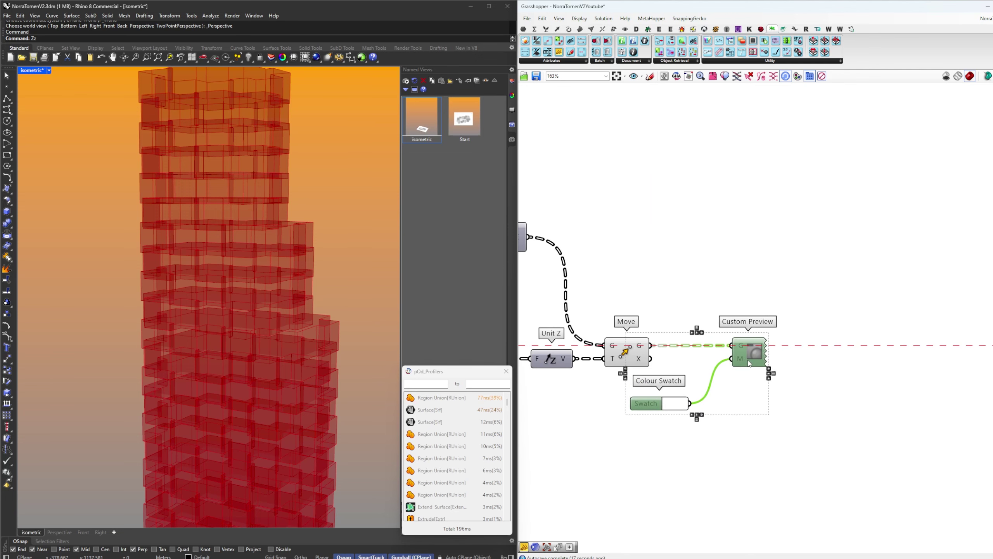
# Enable the copied Custom Preview and Colour Swatch and turn on the Custom Preview's display
pyautogui.moveTo(778, 419); pyautogui.dragTo(660, 331)
pyautogui.hotkey('ctrl', 'e')
pyautogui.click(685, 312)
pyautogui.moveTo(686, 352); pyautogui.dragTo(781, 369, button='right')
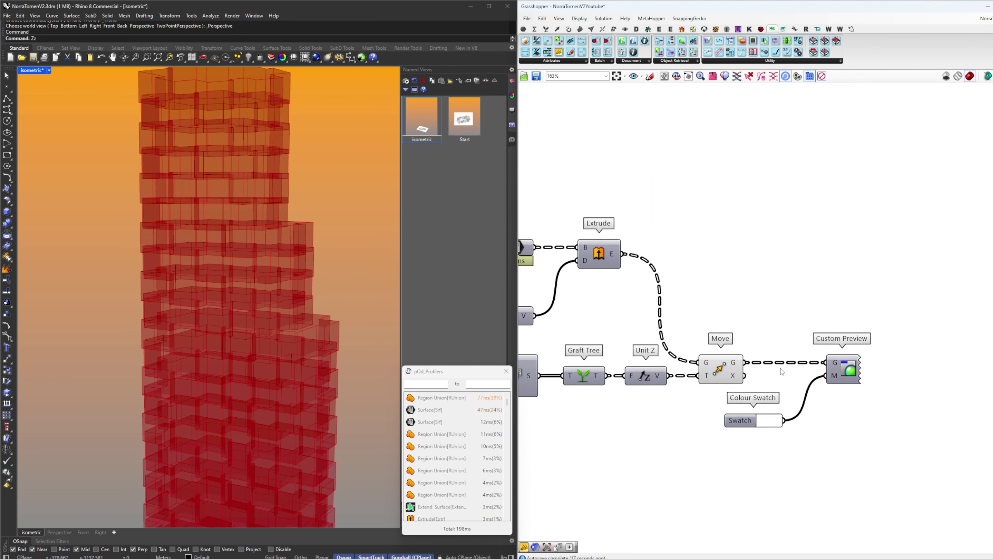
pyautogui.click(847, 366)
pyautogui.middleClick(847, 327)
pyautogui.click(857, 331)
# Turn off the preview of the Move and its Unit Z and inspect the white shaded tower
pyautogui.moveTo(809, 309); pyautogui.dragTo(659, 425)
pyautogui.middleClick(737, 319)
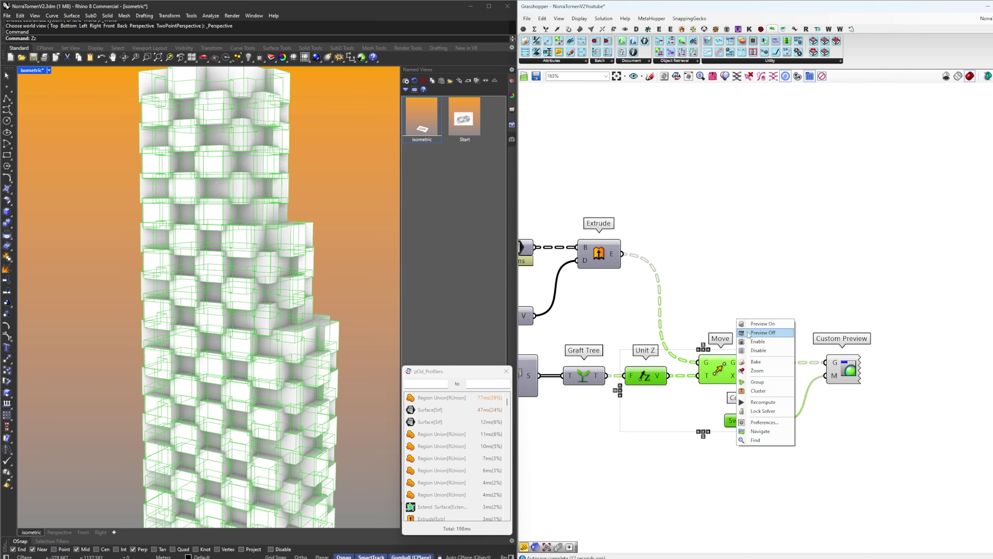
pyautogui.click(763, 333)
pyautogui.scroll(-5, 281, 370)
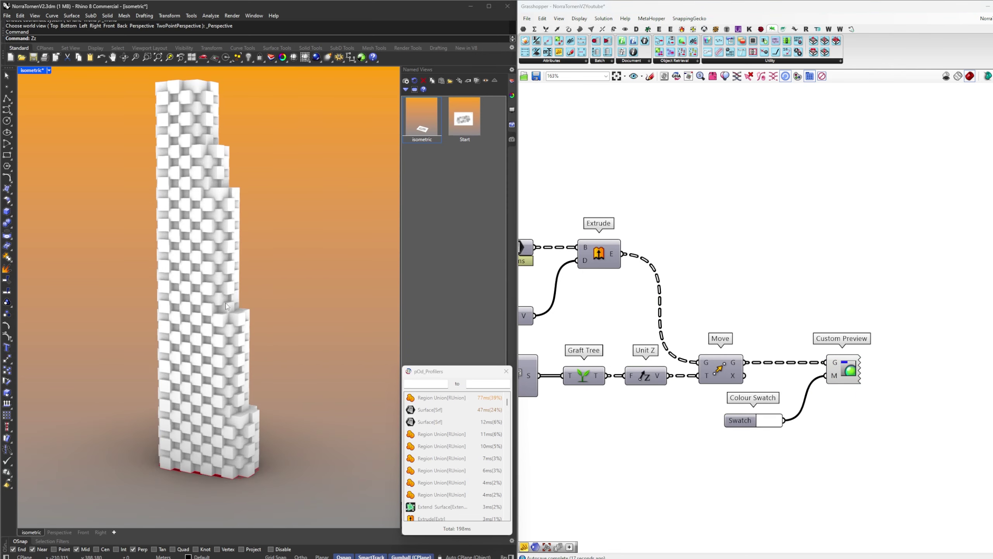
pyautogui.scroll(5, 227, 306)
pyautogui.scroll(-3, 856, 346)
# Delete the Custom Preview and its Colour Swatch after the Move component
pyautogui.moveTo(872, 366); pyautogui.dragTo(823, 372, button='right')
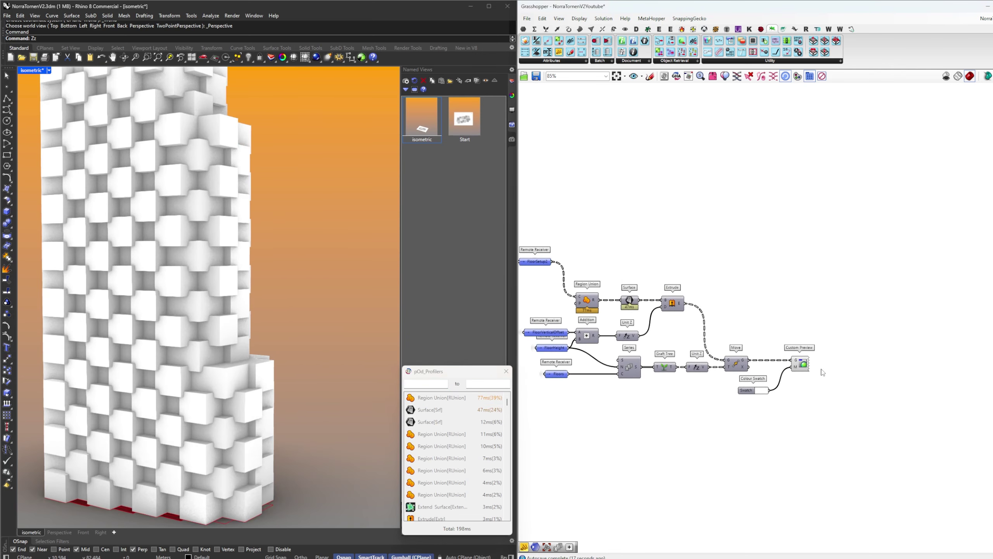
pyautogui.scroll(2, 824, 369)
pyautogui.moveTo(825, 404); pyautogui.dragTo(777, 353)
pyautogui.moveTo(786, 359)
pyautogui.mouseDown()
pyautogui.moveTo(786, 395)
pyautogui.moveTo(741, 381)
pyautogui.moveTo(776, 374)
pyautogui.moveTo(776, 360)
pyautogui.mouseUp()
pyautogui.press('Delete')
# Send the Move's geometry output to a new Remote Sender named UnionFloorsExtruded
pyautogui.doubleClick(784, 373)
pyautogui.write('rs')
pyautogui.press('Return')
pyautogui.rightClick(777, 359)
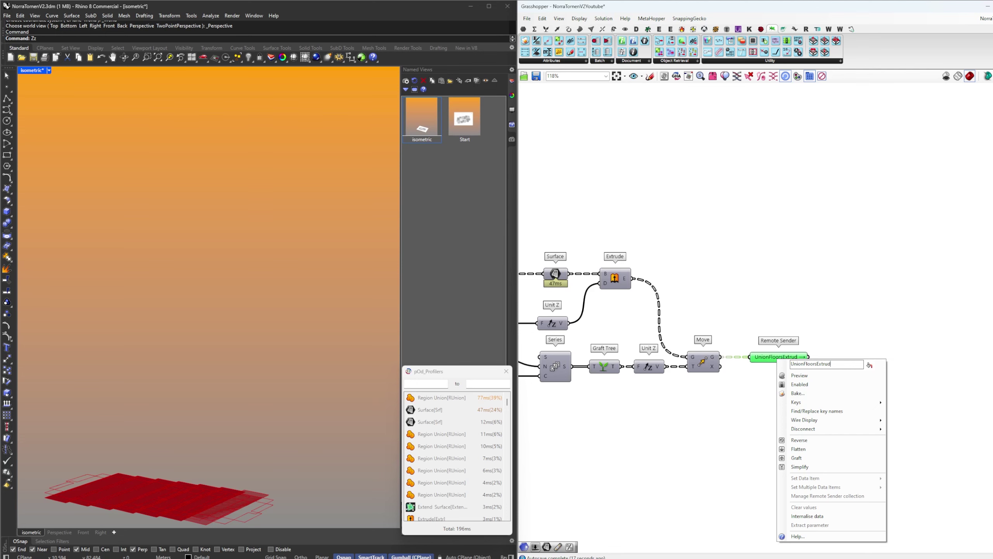
pyautogui.write('ed')
pyautogui.press('Return')
pyautogui.click(763, 280)
# Add a second Move component above the union chain and feed its geometry input from the FloorSetup2 receiver
pyautogui.moveTo(741, 191); pyautogui.dragTo(881, 207, button='right')
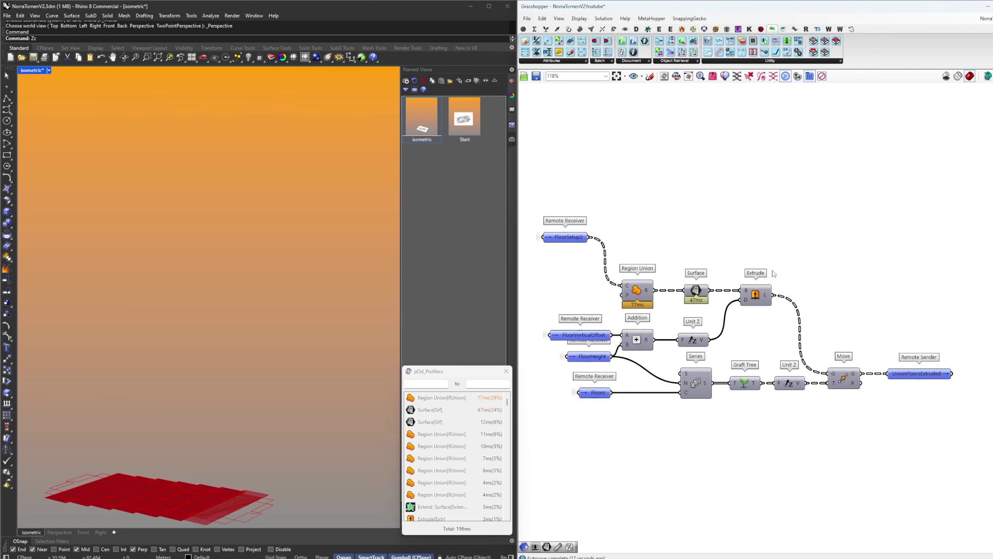
pyautogui.moveTo(572, 237); pyautogui.dragTo(591, 258, button='right')
pyautogui.doubleClick(765, 267)
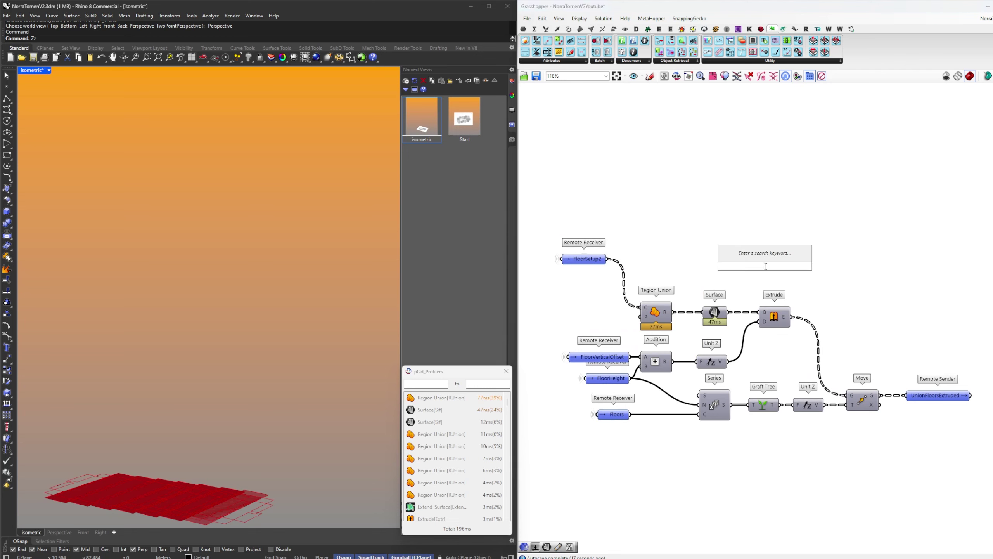
pyautogui.write('move')
pyautogui.press('Return')
pyautogui.moveTo(633, 264); pyautogui.dragTo(879, 264)
pyautogui.click(868, 301)
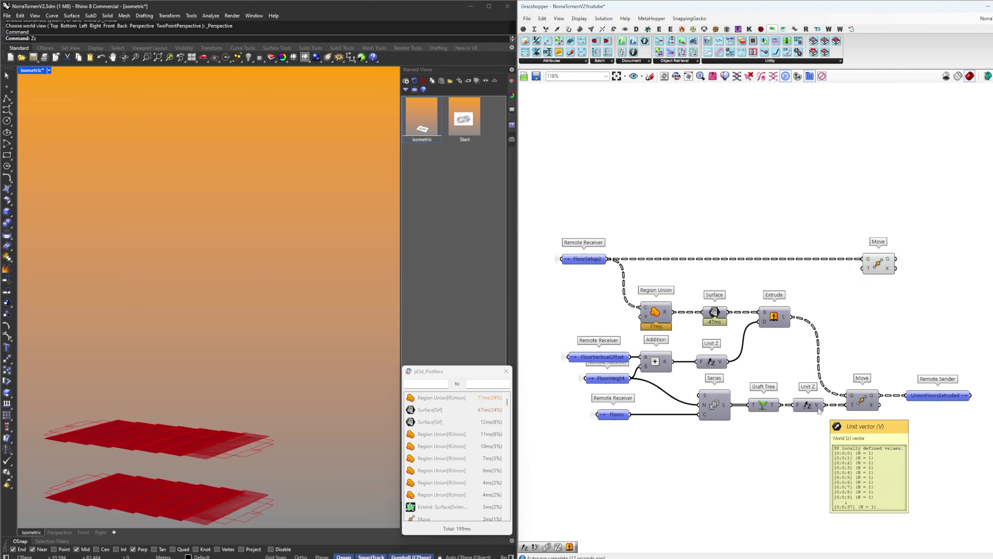
# Connect the grafted Unit Z vectors to the translation input of the new Move component
pyautogui.moveTo(823, 406); pyautogui.dragTo(894, 267)
pyautogui.click(892, 267)
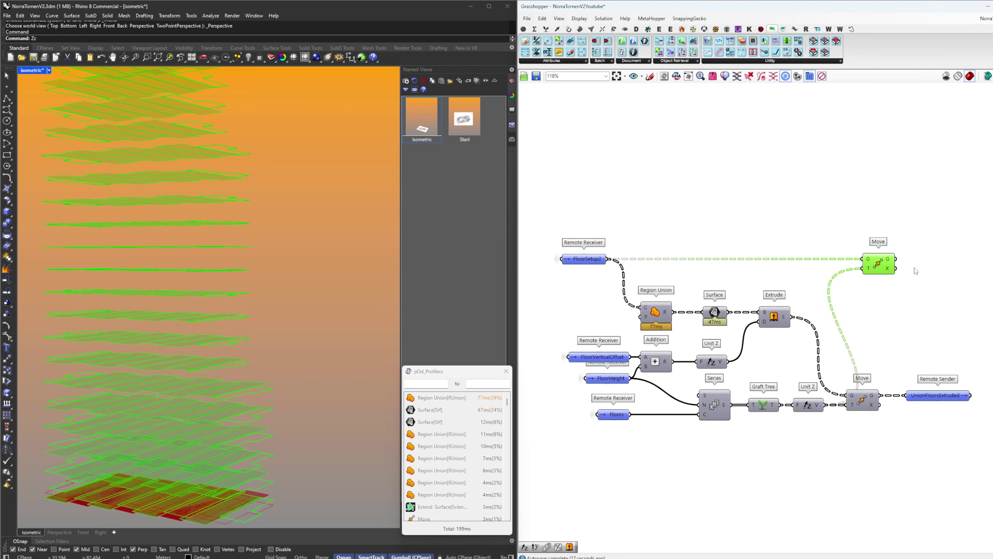
pyautogui.click(916, 270)
pyautogui.moveTo(910, 267); pyautogui.dragTo(848, 278, button='right')
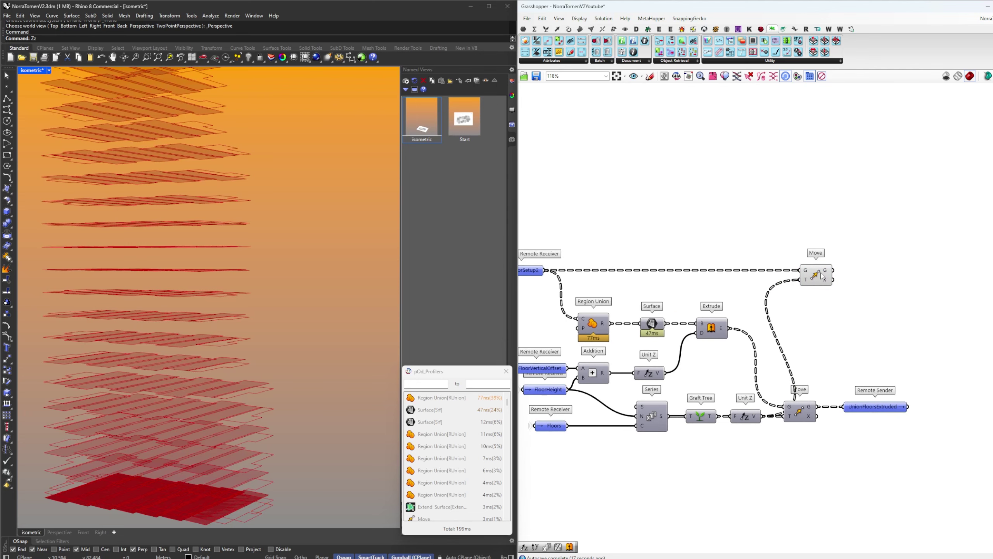
# Insert an Extrude component between the FloorSetup2 receiver and the new Move, shifting the Move to make room
pyautogui.moveTo(821, 273); pyautogui.dragTo(865, 273)
pyautogui.click(838, 261)
pyautogui.moveTo(758, 248); pyautogui.dragTo(804, 251, button='right')
pyautogui.doubleClick(806, 251)
pyautogui.write('extrude')
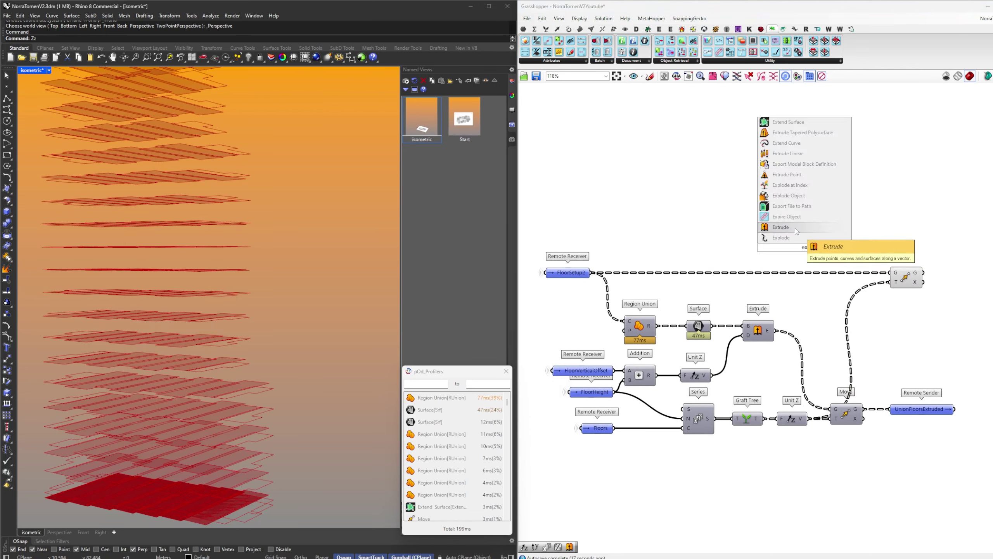
pyautogui.press('Return')
pyautogui.moveTo(591, 273); pyautogui.dragTo(828, 277)
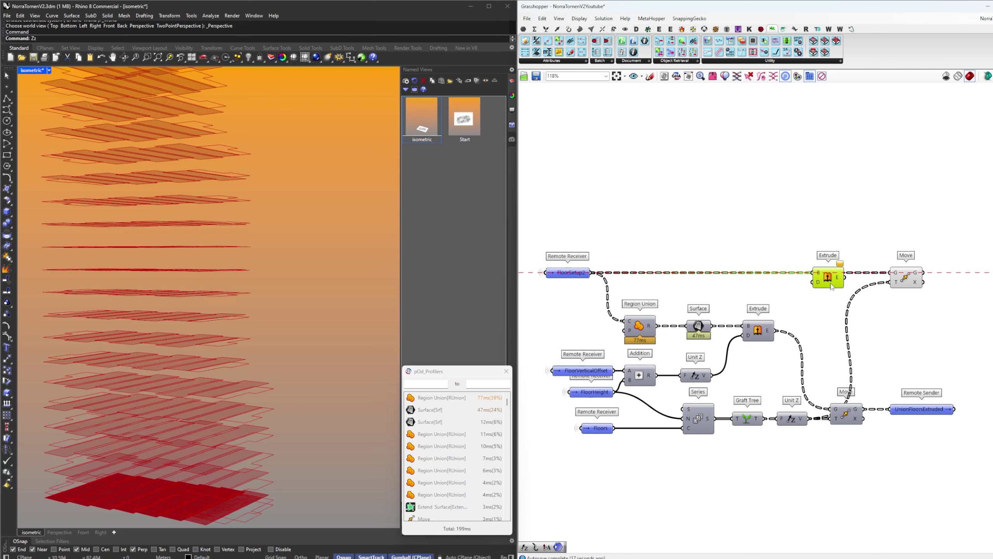
pyautogui.click(769, 316)
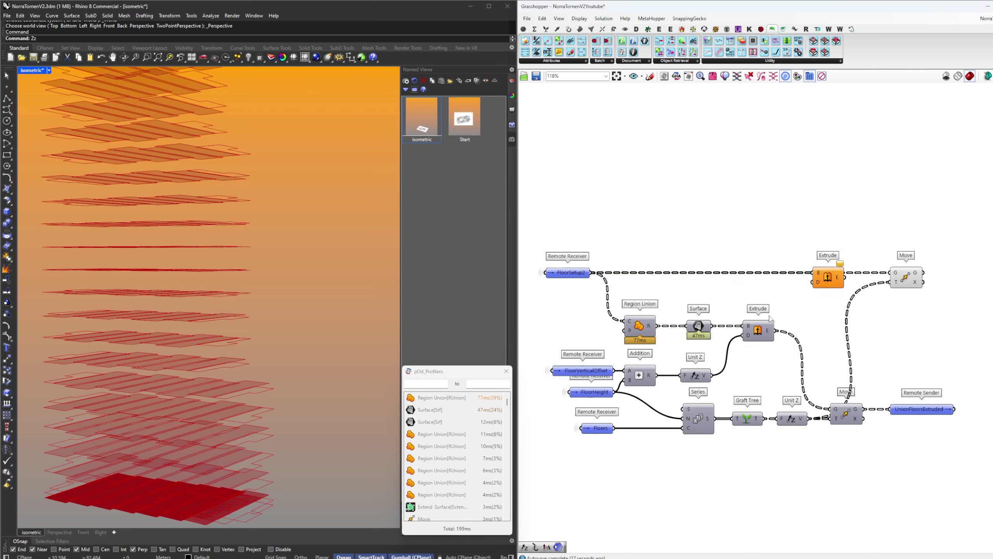
# Route the floor-height Unit Z vector through a Relay into the new Extrude's direction and feed the extrusions to the Move
pyautogui.doubleClick(741, 376)
pyautogui.write('rel')
pyautogui.click(737, 370)
pyautogui.moveTo(735, 378); pyautogui.dragTo(814, 282)
pyautogui.click(841, 278)
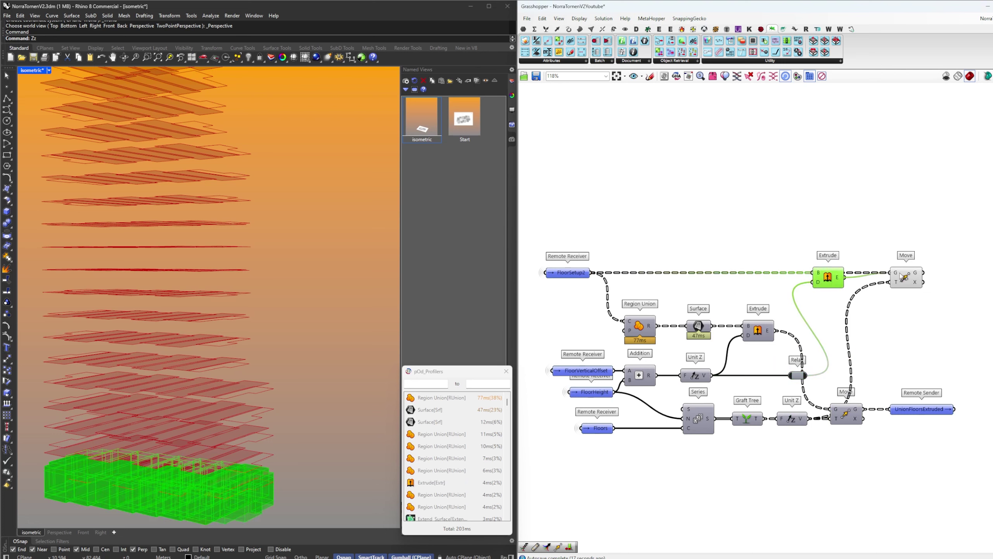
pyautogui.moveTo(899, 275); pyautogui.dragTo(893, 273)
pyautogui.moveTo(903, 277); pyautogui.dragTo(902, 282)
pyautogui.click(898, 302)
# Compare the tower geometry of the unioned-floor Move with that of the separate FloorSetup2 Move in the viewport
pyautogui.moveTo(912, 410); pyautogui.dragTo(806, 390, button='right')
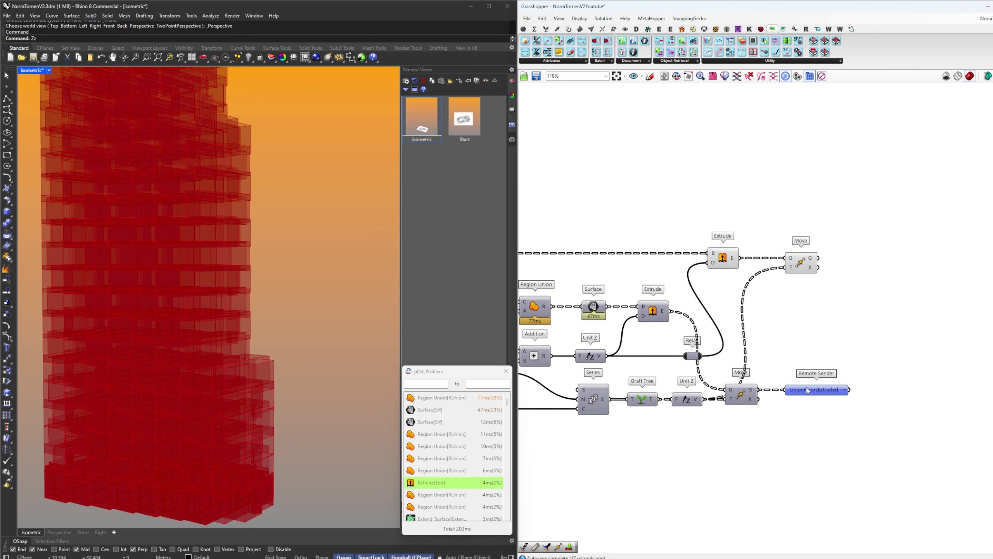
pyautogui.click(746, 398)
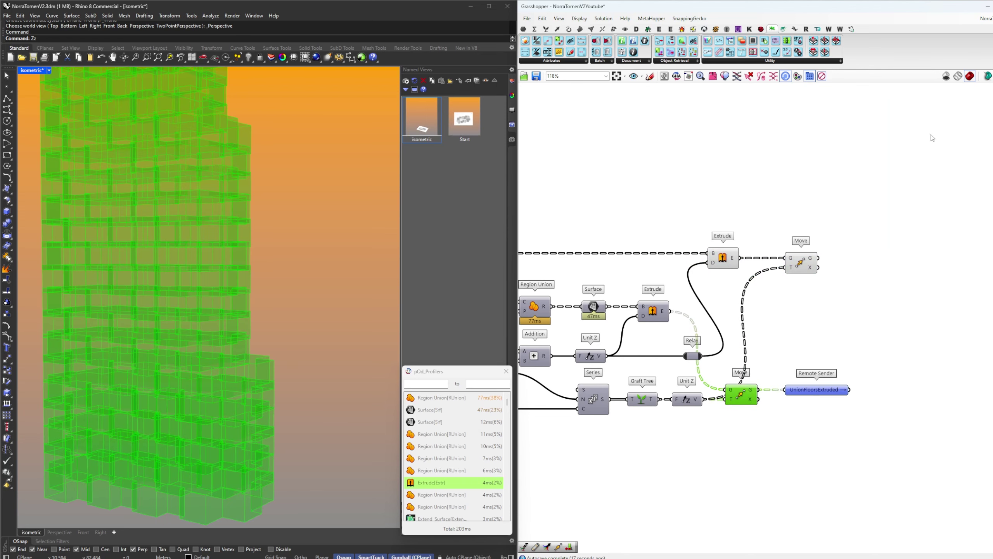
pyautogui.click(799, 265)
pyautogui.moveTo(235, 291); pyautogui.dragTo(258, 242, button='right')
pyautogui.scroll(-4, 300, 282)
pyautogui.scroll(3, 226, 191)
pyautogui.click(730, 389)
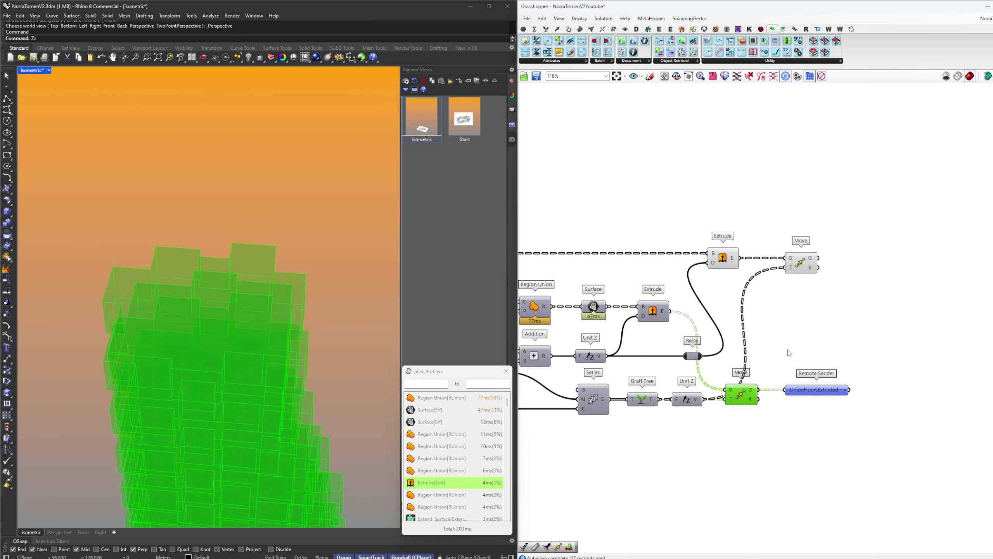
pyautogui.click(788, 350)
pyautogui.click(805, 261)
pyautogui.moveTo(832, 259); pyautogui.dragTo(807, 269, button='right')
pyautogui.doubleClick(824, 254)
pyautogui.write('cap')
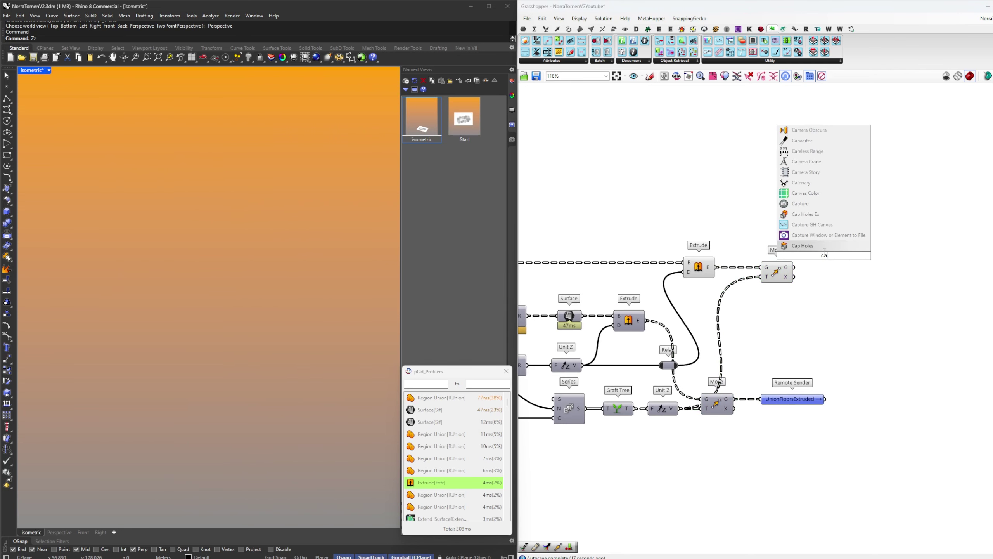
pyautogui.press('Return')
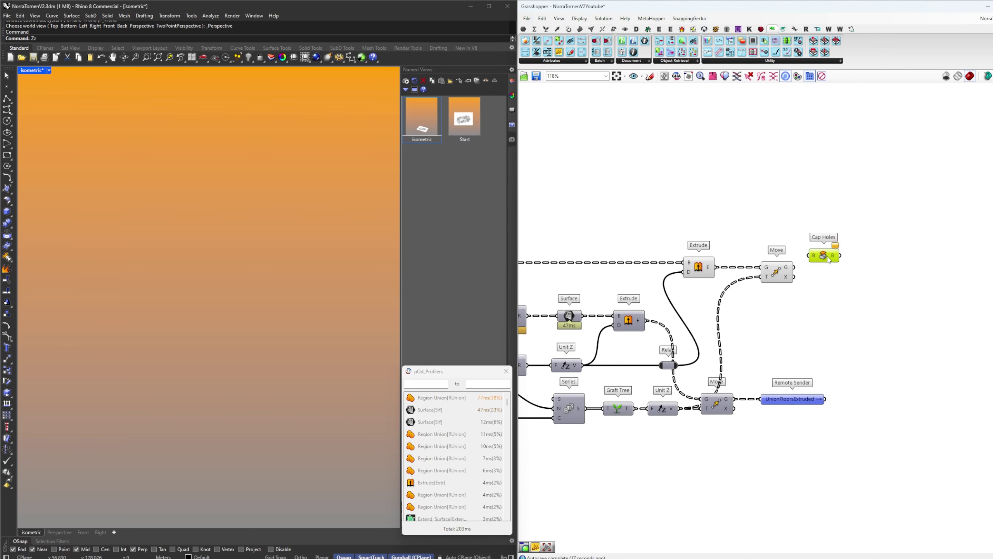
pyautogui.hotkey('ctrl', 'z')
# Add a Cull Index component and connect the second Move's geometry output to its list input
pyautogui.click(788, 277)
pyautogui.click(799, 301)
pyautogui.moveTo(799, 301); pyautogui.dragTo(765, 316, button='right')
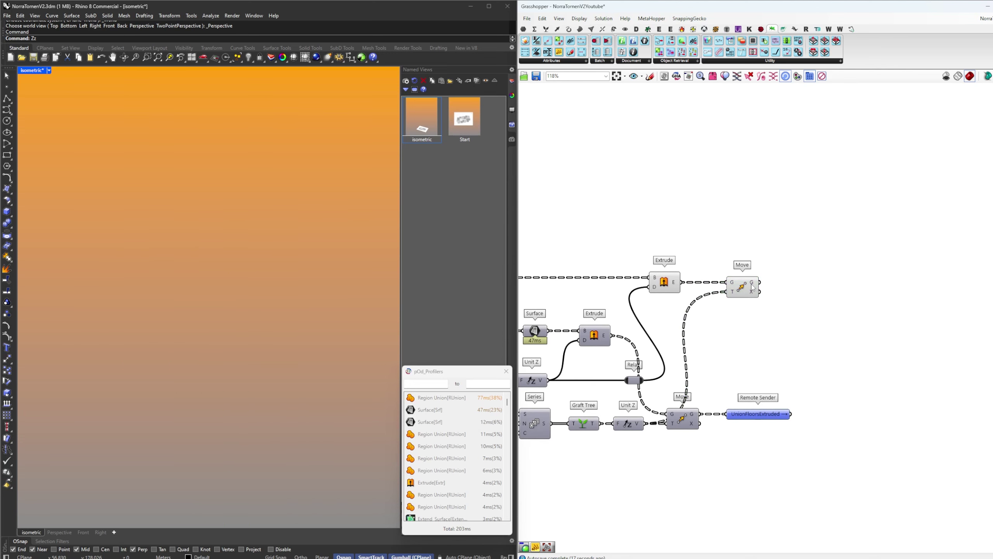
pyautogui.moveTo(753, 287)
pyautogui.moveTo(829, 219); pyautogui.dragTo(742, 298, button='right')
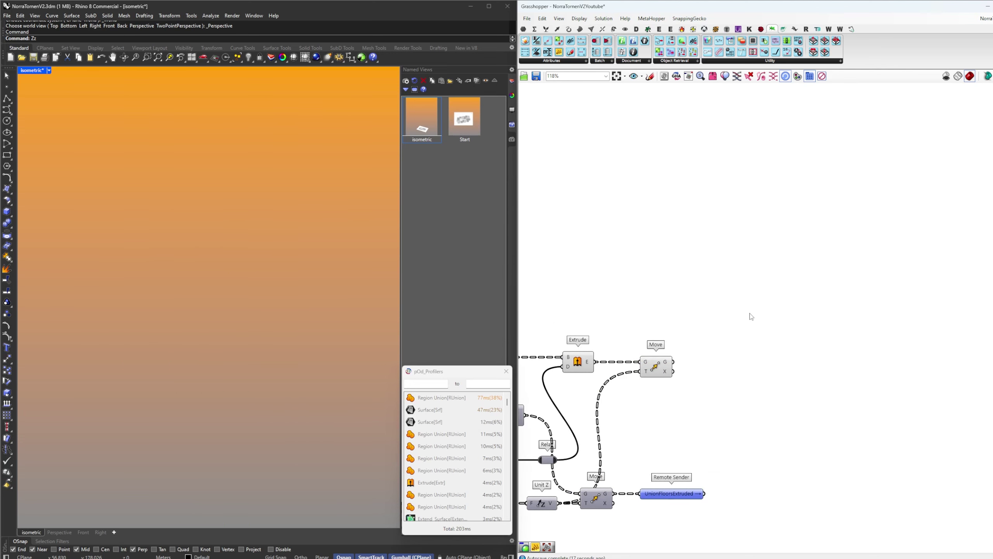
pyautogui.doubleClick(750, 313)
pyautogui.write('cull i')
pyautogui.press('Return')
pyautogui.moveTo(673, 362); pyautogui.dragTo(757, 299)
# Add a Panel containing 0 and place it beside the Cull Index component
pyautogui.doubleClick(691, 292)
pyautogui.write('//')
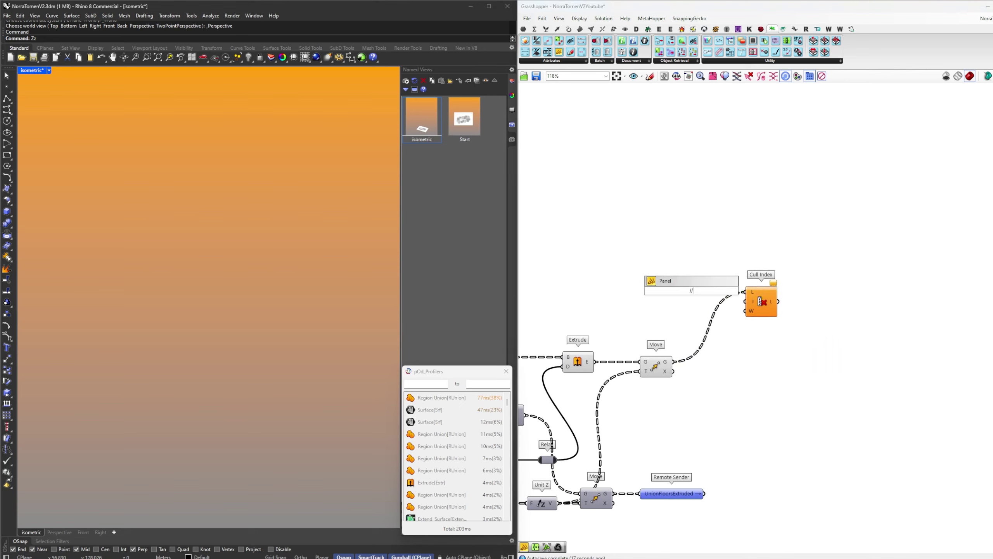
pyautogui.write('0')
pyautogui.press('Return')
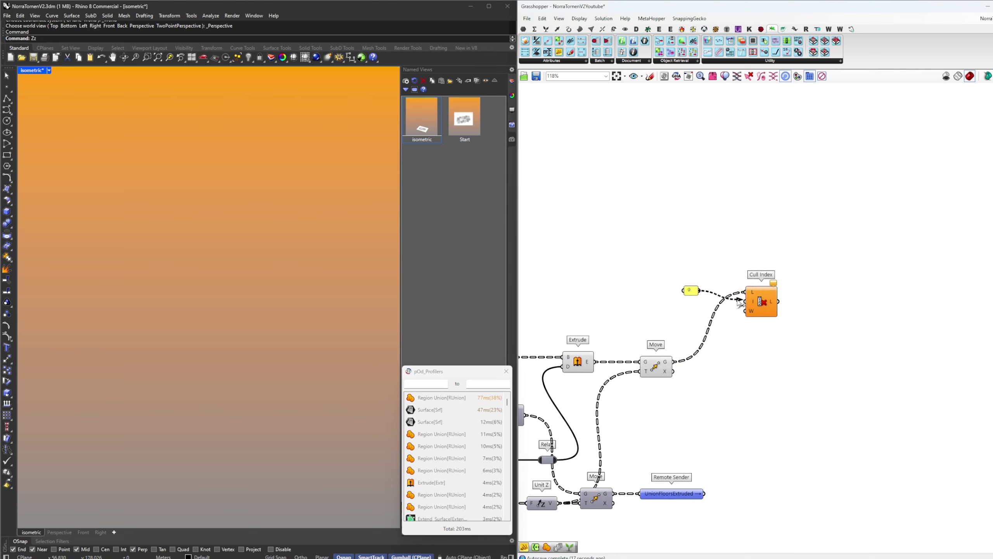
pyautogui.moveTo(695, 291); pyautogui.dragTo(714, 307)
# Connect the FloorSetup2 receiver directly to the second Move's geometry input and delete the Extrude between them
pyautogui.moveTo(606, 338); pyautogui.dragTo(750, 330, button='right')
pyautogui.click(713, 349)
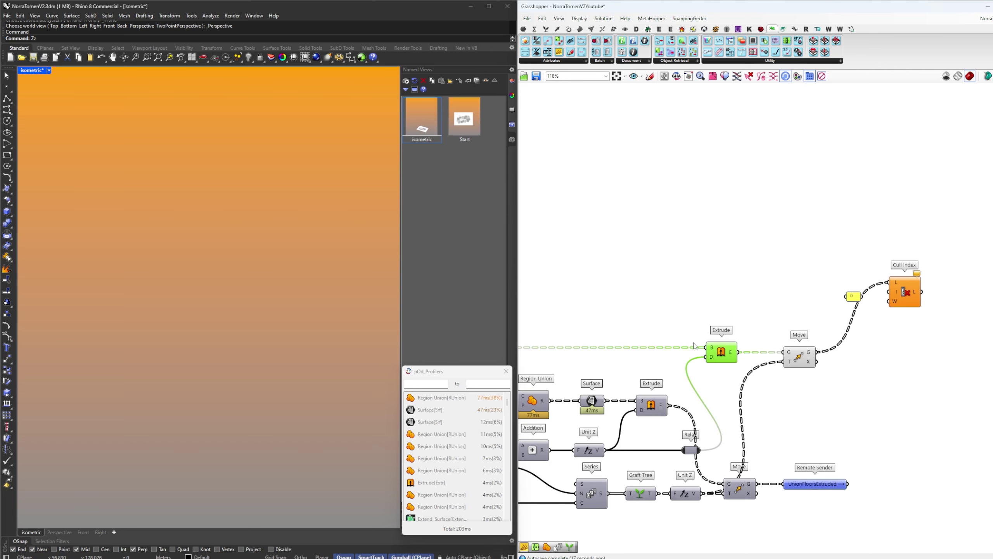
pyautogui.moveTo(618, 335); pyautogui.dragTo(684, 342, button='right')
pyautogui.moveTo(550, 357); pyautogui.dragTo(863, 360)
pyautogui.click(786, 361)
pyautogui.press('Delete')
# Set the Panel to output 0 and -1 as separate items and connect it to the Cull Index's index input
pyautogui.moveTo(958, 352); pyautogui.dragTo(829, 354, button='right')
pyautogui.click(829, 355)
pyautogui.click(835, 309)
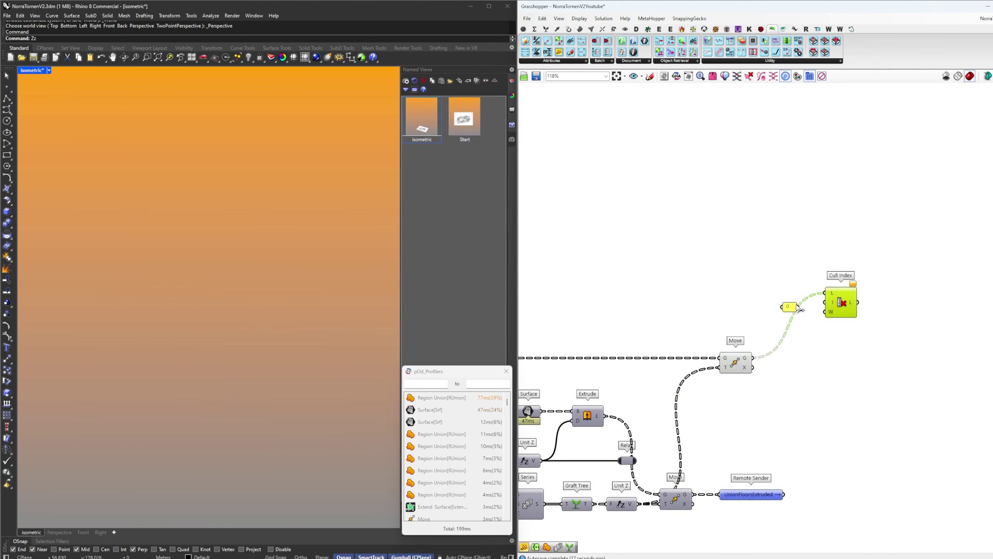
pyautogui.doubleClick(789, 307)
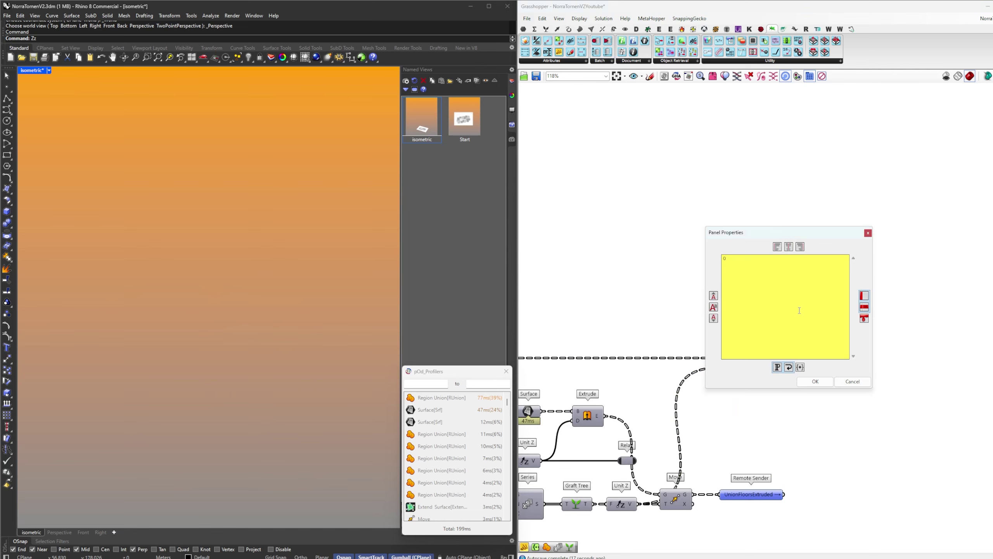
pyautogui.click(818, 381)
pyautogui.moveTo(792, 310); pyautogui.dragTo(814, 307)
pyautogui.rightClick(795, 312)
pyautogui.click(811, 339)
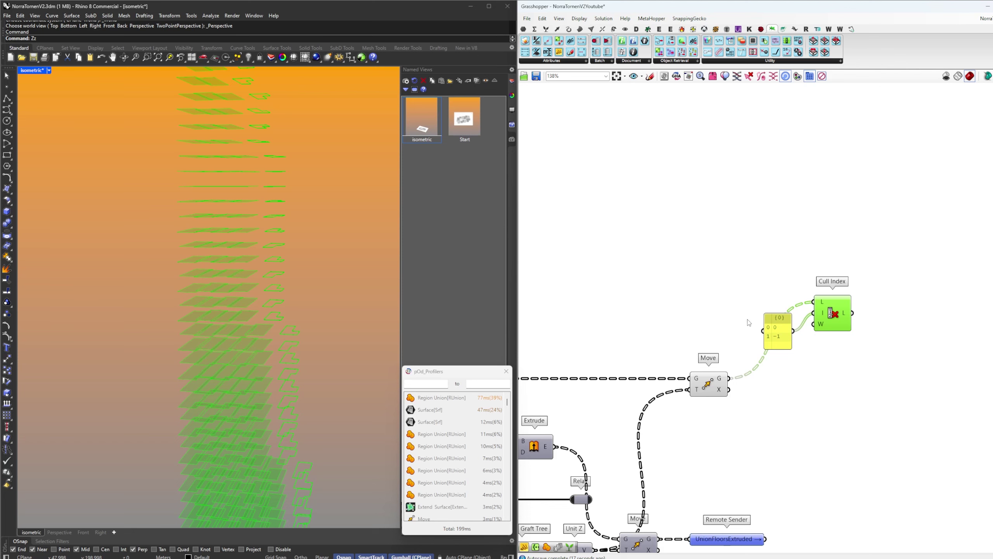
# Change the Panel's entries to 0 and 1 and align it and the Cull Index with the second Move
pyautogui.doubleClick(779, 332)
pyautogui.click(813, 406)
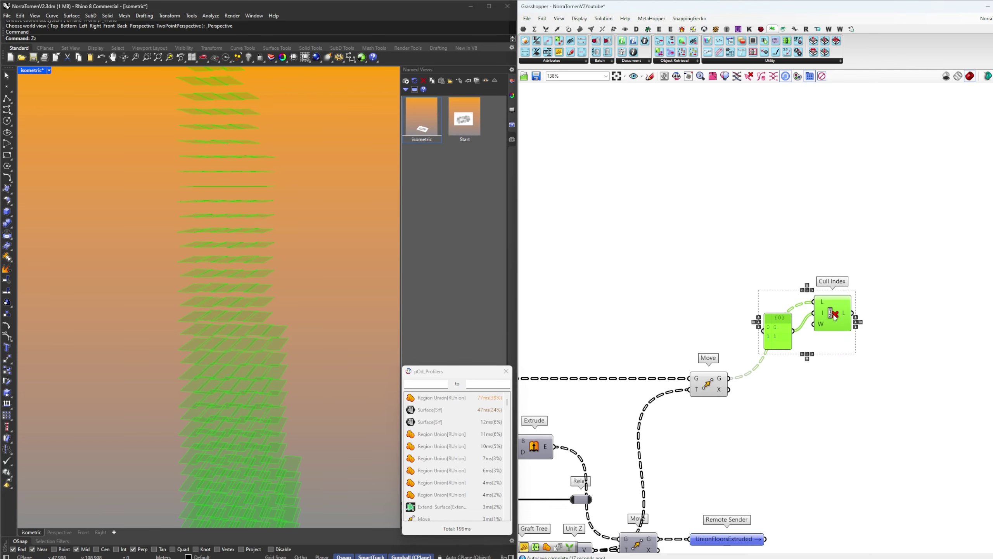
pyautogui.moveTo(777, 332); pyautogui.dragTo(774, 408)
pyautogui.click(774, 408)
pyautogui.click(838, 392)
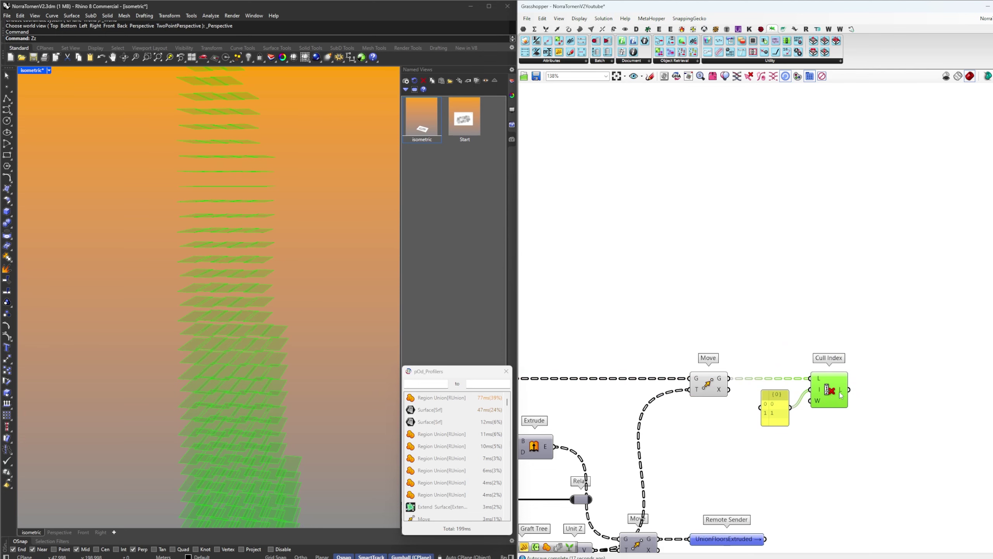
pyautogui.moveTo(839, 393); pyautogui.dragTo(782, 363, button='right')
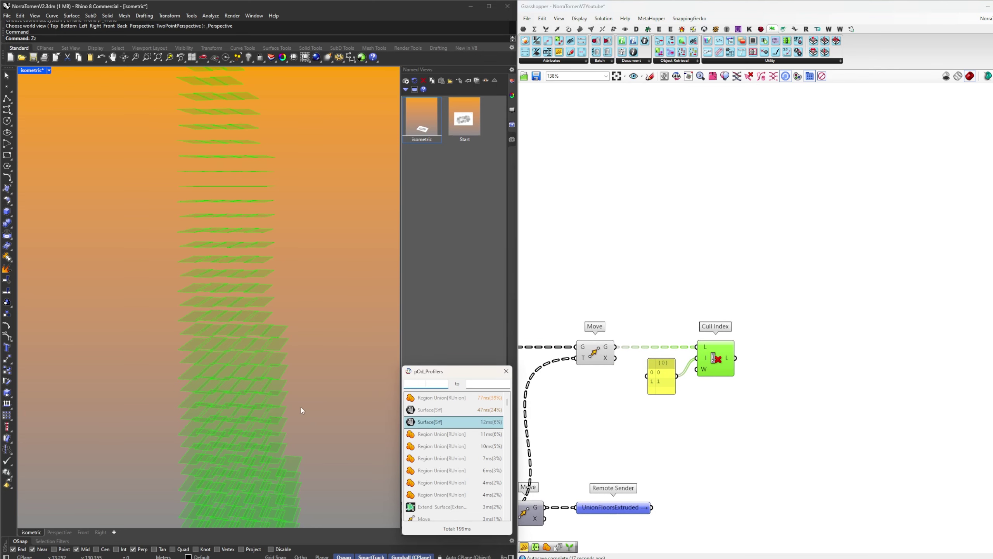
pyautogui.scroll(10, 261, 395)
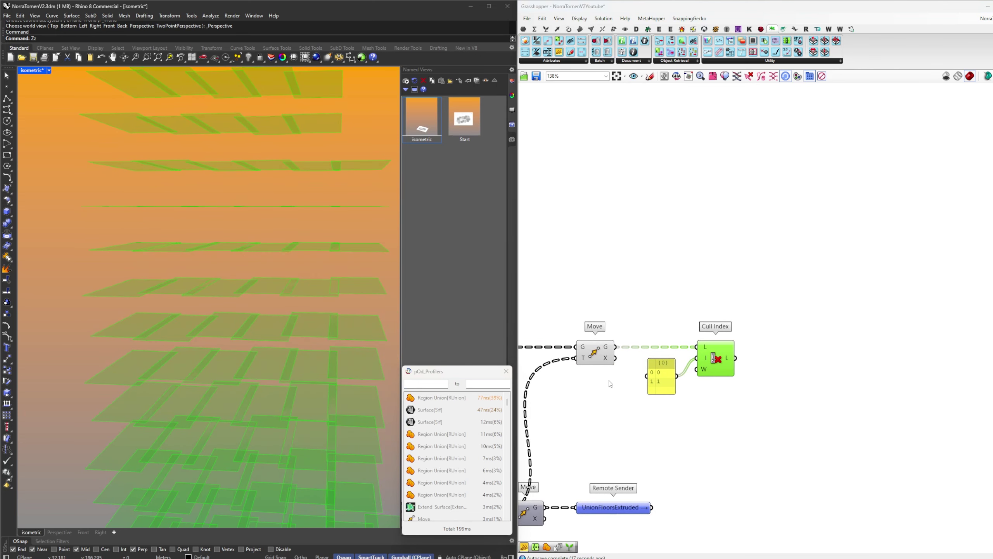
# Add an Explode component after the Cull Index and connect the culled list to its curve input
pyautogui.doubleClick(802, 357)
pyautogui.write('explode')
pyautogui.click(782, 346)
pyautogui.moveTo(730, 354); pyautogui.dragTo(827, 363)
pyautogui.moveTo(845, 363); pyautogui.dragTo(763, 361, button='right')
pyautogui.moveTo(755, 359)
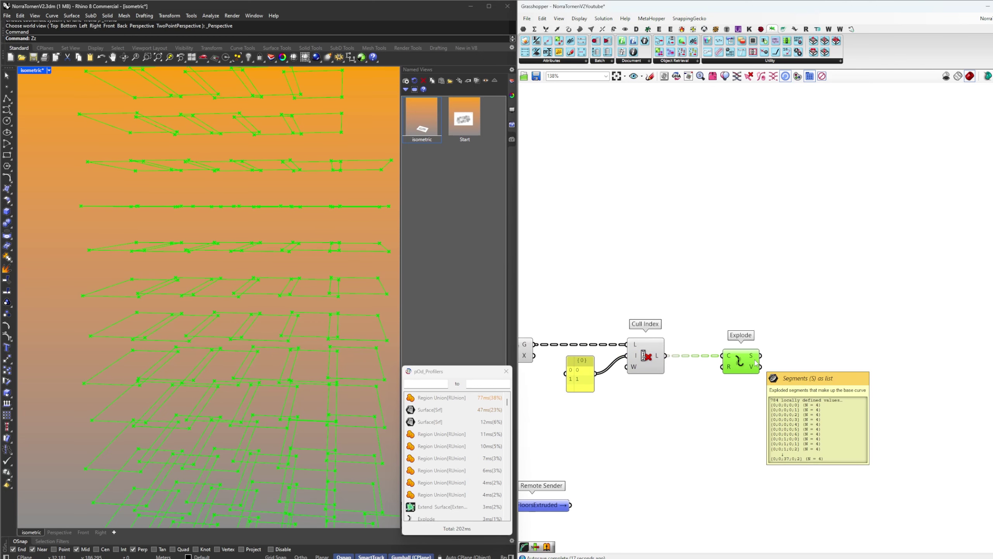
# Add a Dispatch component and connect the Explode's segments output to its list input
pyautogui.doubleClick(842, 360)
pyautogui.write('disp')
pyautogui.press('Up')
pyautogui.press('Up')
pyautogui.press('Up')
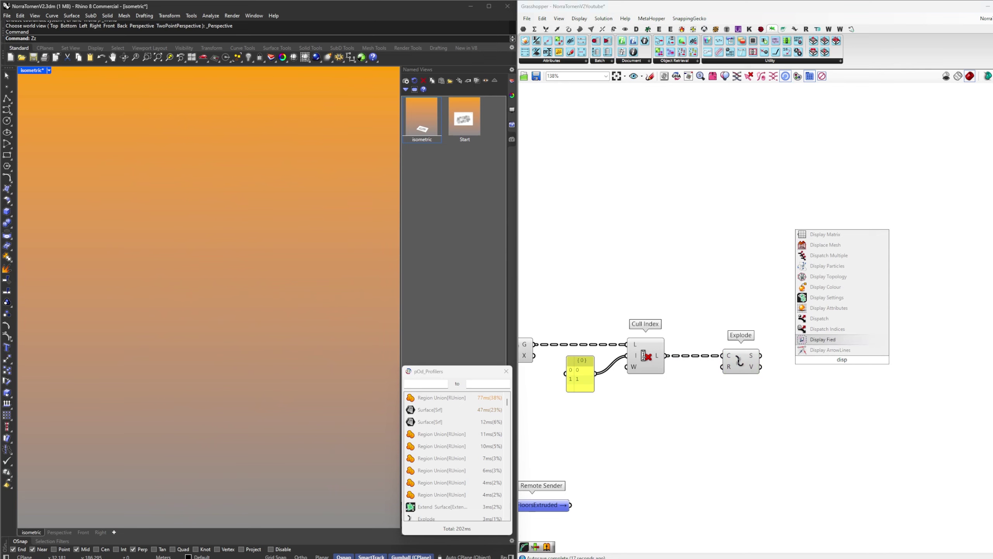
pyautogui.press('Return')
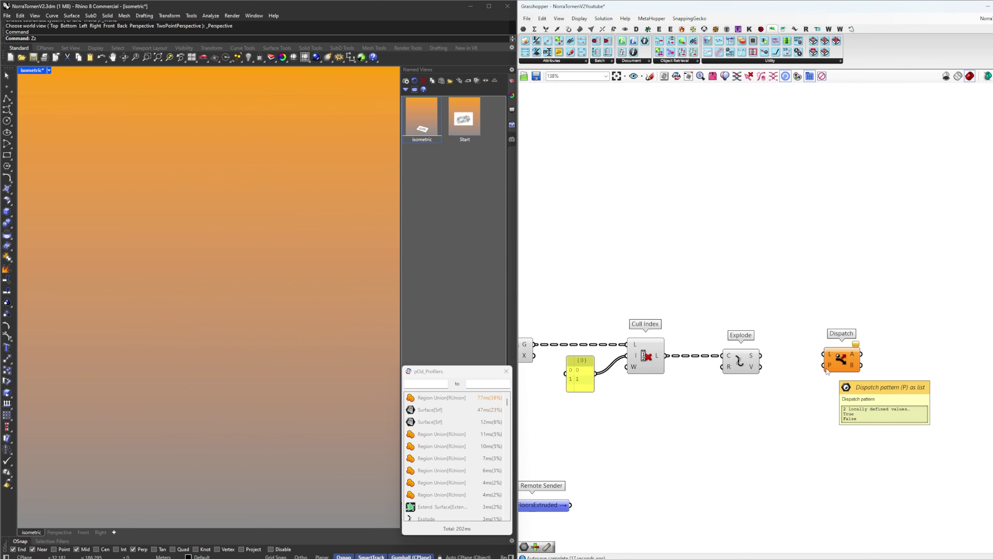
pyautogui.moveTo(760, 356); pyautogui.dragTo(830, 366)
pyautogui.moveTo(830, 366); pyautogui.dragTo(786, 371, button='right')
# Add a Curve parameter fed by the Dispatch's B output, place it well beyond the Dispatch, and inspect its curves in the Rhino viewport
pyautogui.doubleClick(834, 349)
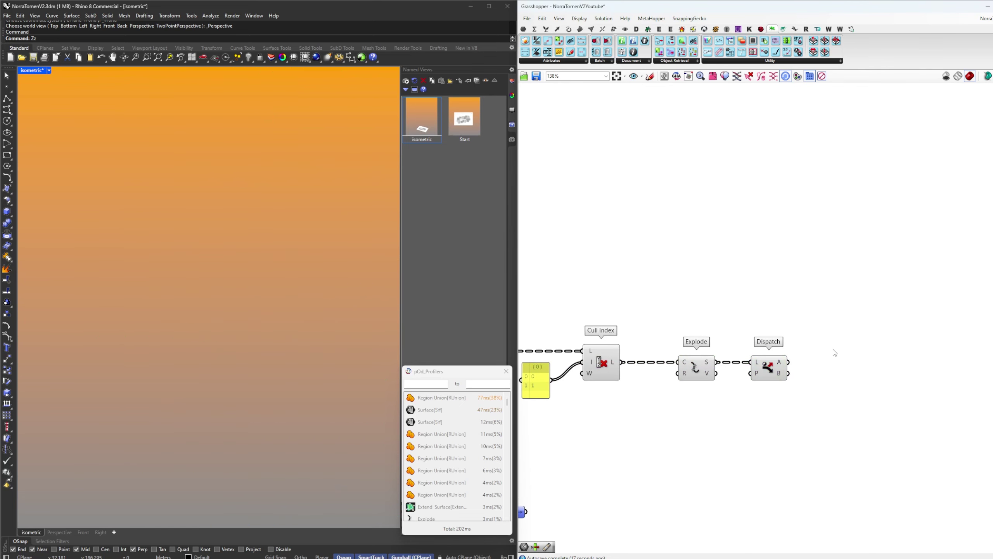
pyautogui.write('crv')
pyautogui.press('Return')
pyautogui.moveTo(832, 354); pyautogui.dragTo(832, 374)
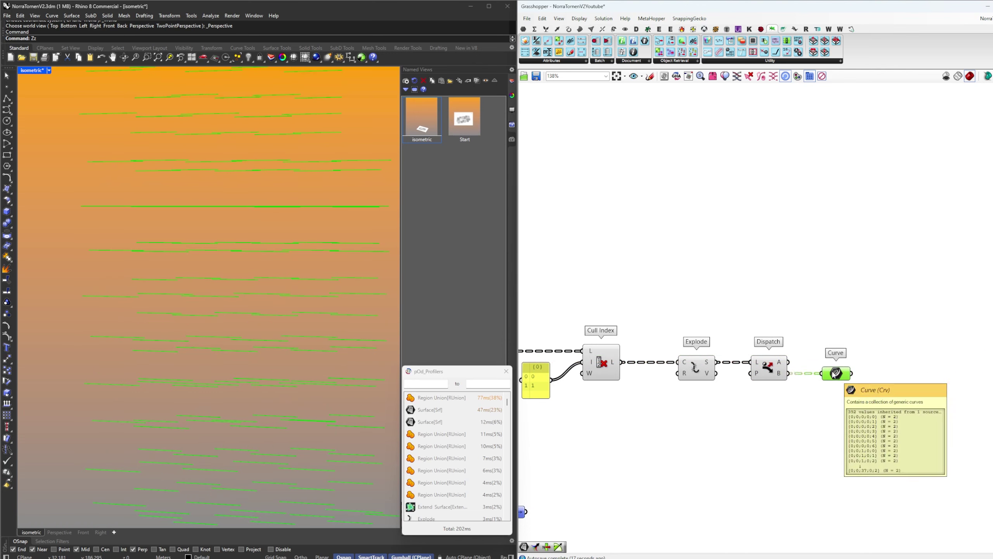
pyautogui.moveTo(833, 373); pyautogui.dragTo(719, 374, button='right')
pyautogui.moveTo(719, 375); pyautogui.dragTo(811, 374)
pyautogui.scroll(-4, 778, 390)
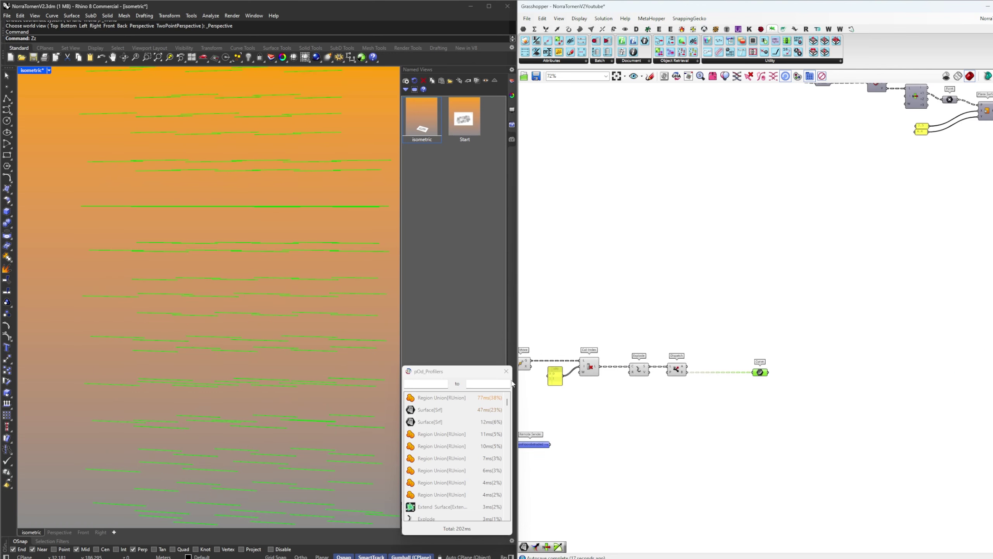
pyautogui.scroll(-7, 239, 367)
pyautogui.moveTo(233, 366); pyautogui.dragTo(236, 372, button='right')
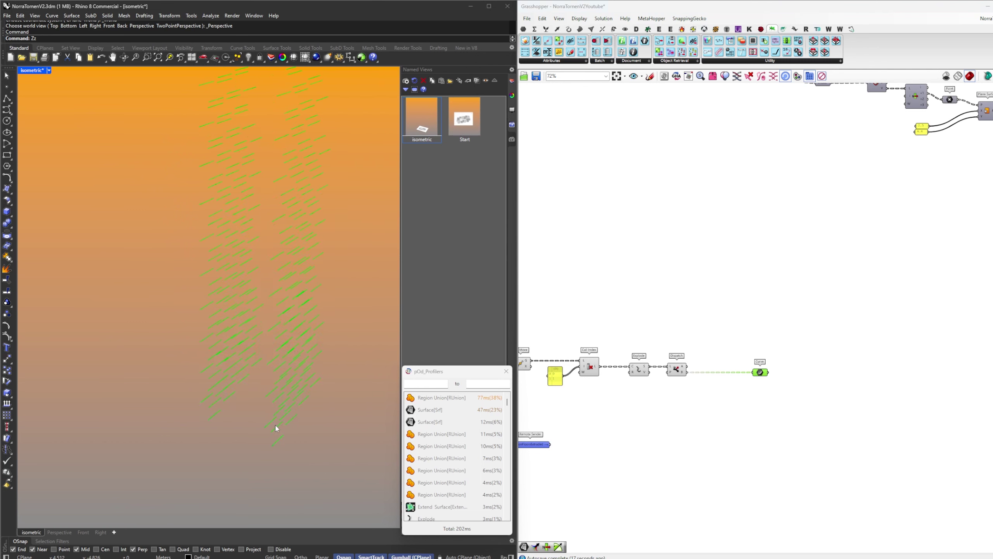
# Add a List Item component above the Cull Index and connect the second Move's geometry output to its list input
pyautogui.scroll(4, 728, 362)
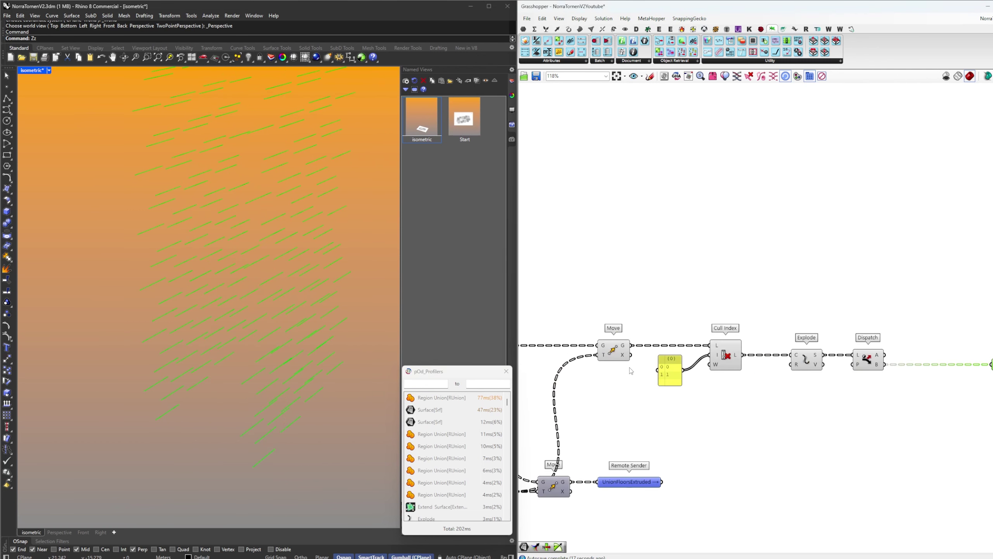
pyautogui.moveTo(730, 357); pyautogui.dragTo(718, 434, button='right')
pyautogui.click(717, 394)
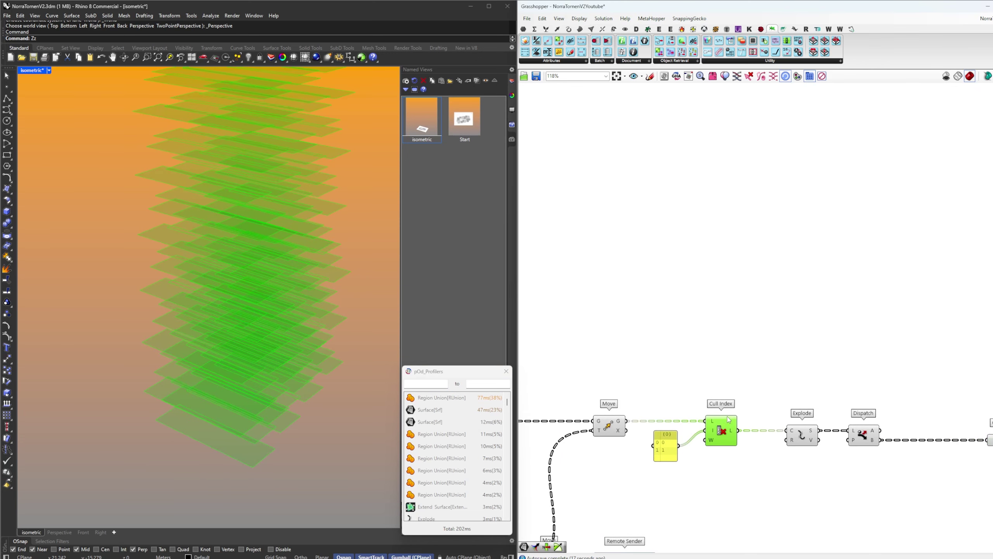
pyautogui.click(737, 313)
pyautogui.doubleClick(715, 323)
pyautogui.write('li')
pyautogui.press('Return')
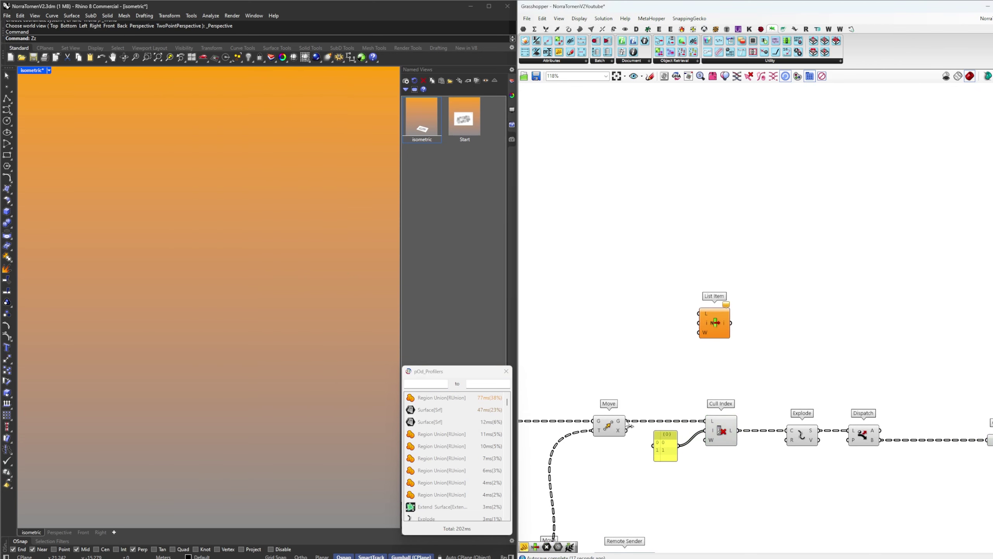
pyautogui.moveTo(627, 421); pyautogui.dragTo(700, 314)
pyautogui.moveTo(723, 329); pyautogui.dragTo(717, 286)
pyautogui.scroll(2, 721, 322)
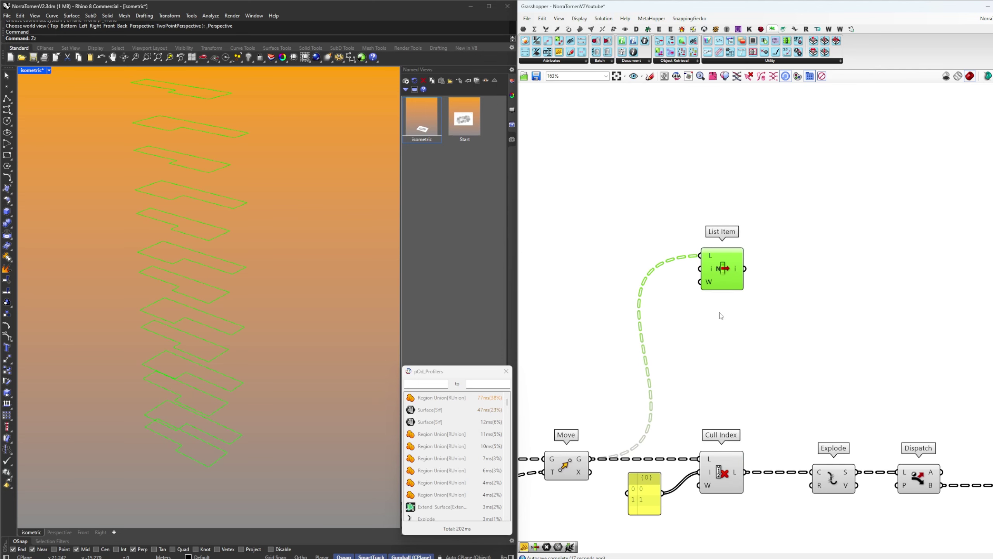
pyautogui.click(721, 316)
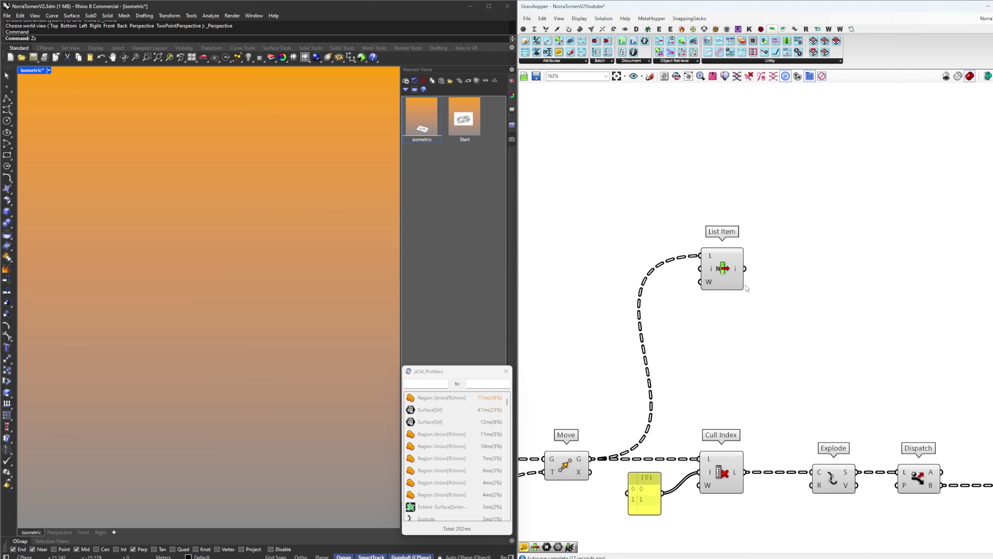
# Add a -1 output to the List Item, replace it with a +1 output, and view the item outlines up close in Rhino
pyautogui.scroll(3, 739, 268)
pyautogui.click(725, 274)
pyautogui.click(724, 233)
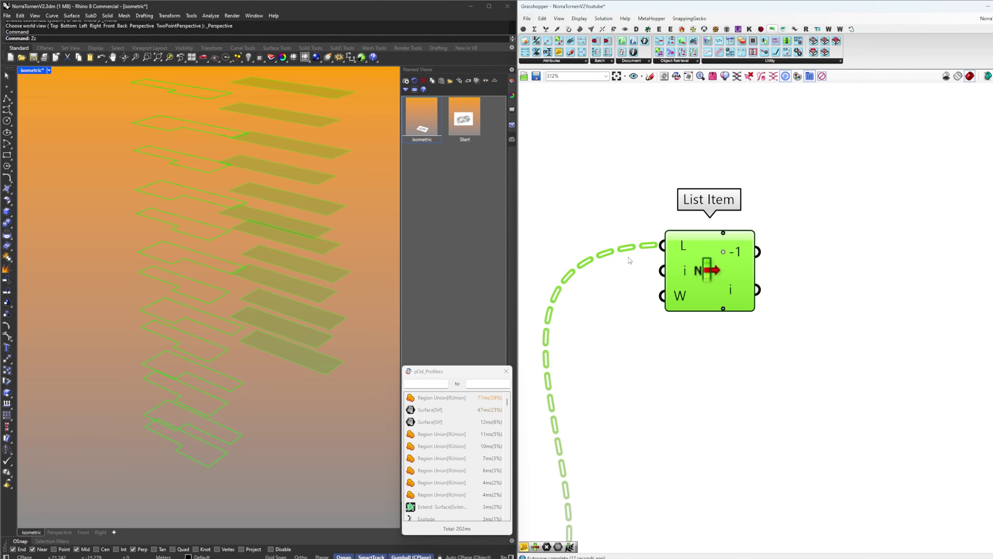
pyautogui.click(724, 252)
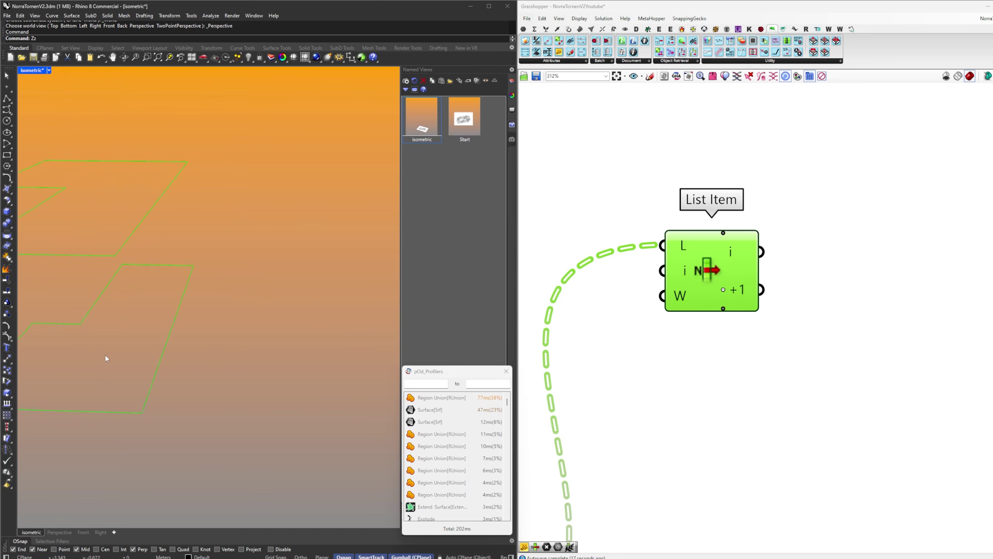
pyautogui.keyDown('shift'); pyautogui.moveTo(126, 346); pyautogui.dragTo(274, 351, button='right'); pyautogui.keyUp('shift')
pyautogui.moveTo(100, 311); pyautogui.dragTo(167, 431)
pyautogui.moveTo(730, 346); pyautogui.dragTo(639, 357, button='right')
pyautogui.doubleClick(784, 292)
pyautogui.write('ec')
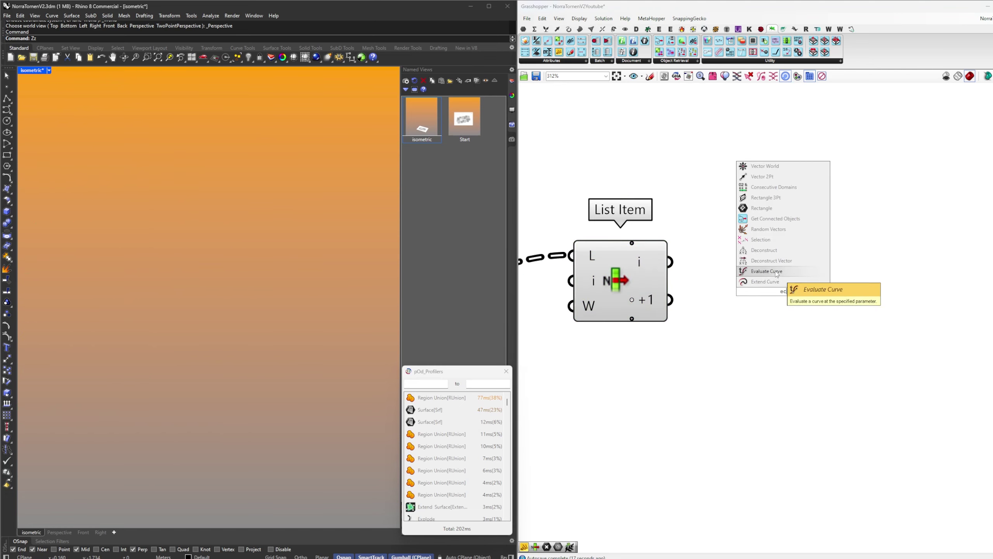
pyautogui.click(803, 328)
# Add a second Explode component, connect the List Item's i output to its curve input, and place it close beside the List Item
pyautogui.doubleClick(797, 289)
pyautogui.write('expl')
pyautogui.click(784, 276)
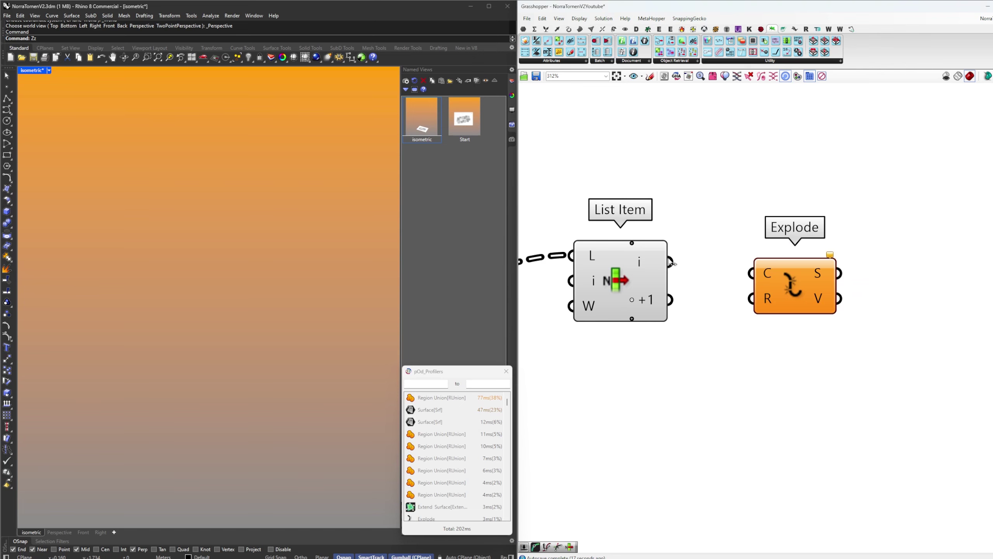
pyautogui.moveTo(671, 262); pyautogui.dragTo(752, 273)
pyautogui.click(790, 281)
pyautogui.scroll(-5, 782, 297)
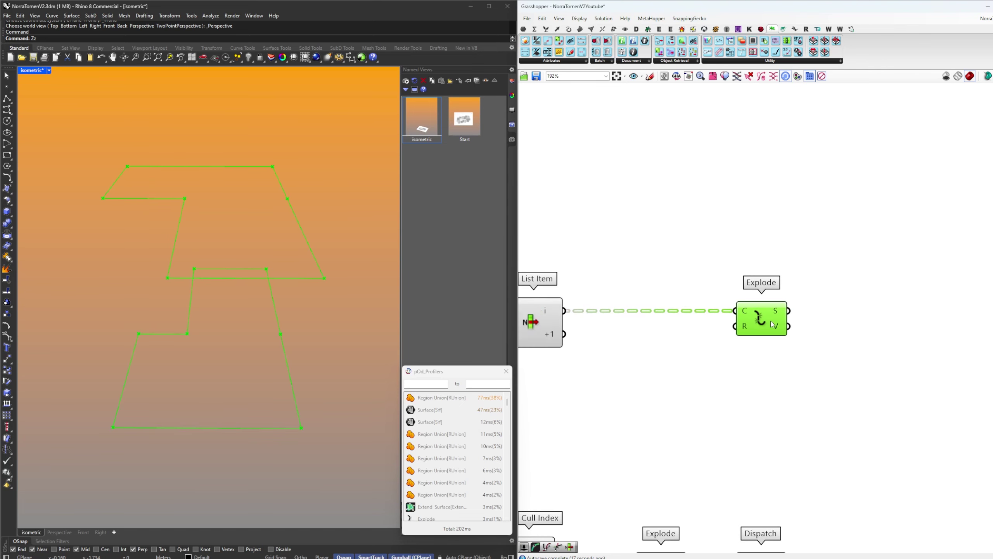
pyautogui.click(781, 326)
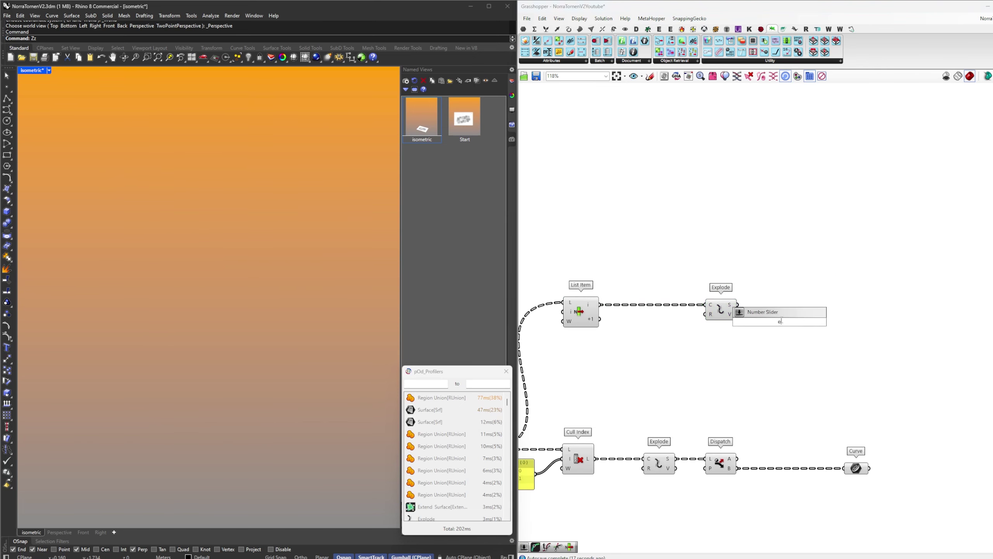
pyautogui.moveTo(724, 310); pyautogui.dragTo(665, 309)
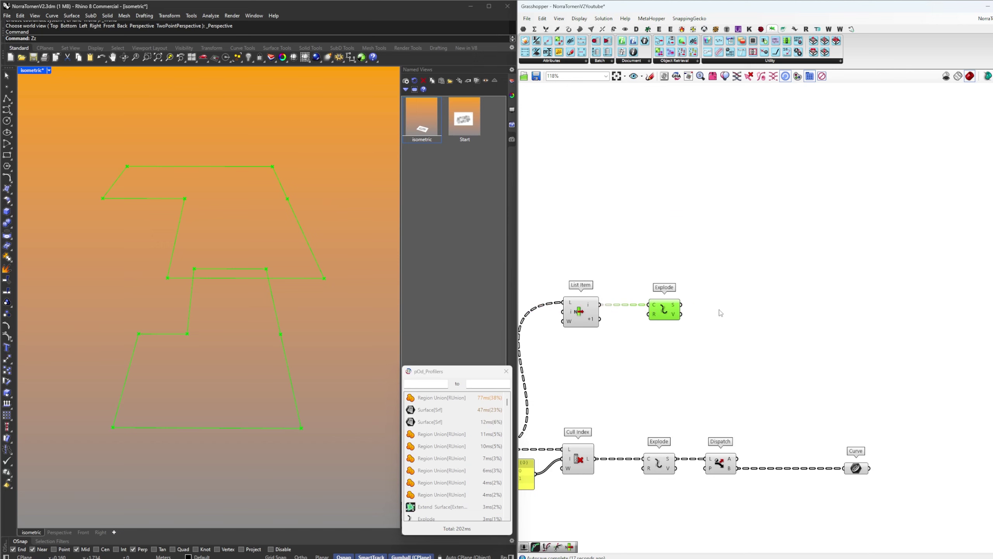
# Add an Evaluate Curve component next to the new Explode and connect the exploded segments to its curve input
pyautogui.doubleClick(740, 309)
pyautogui.write('ex')
pyautogui.doubleClick(729, 313)
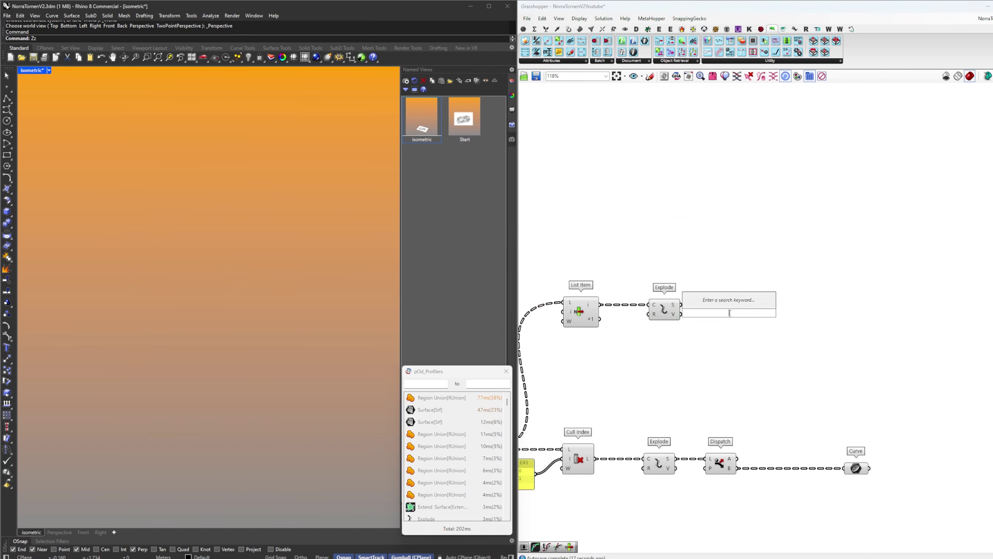
pyautogui.write('exal')
pyautogui.hotkey('ctrl', 'a')
pyautogui.write('eval')
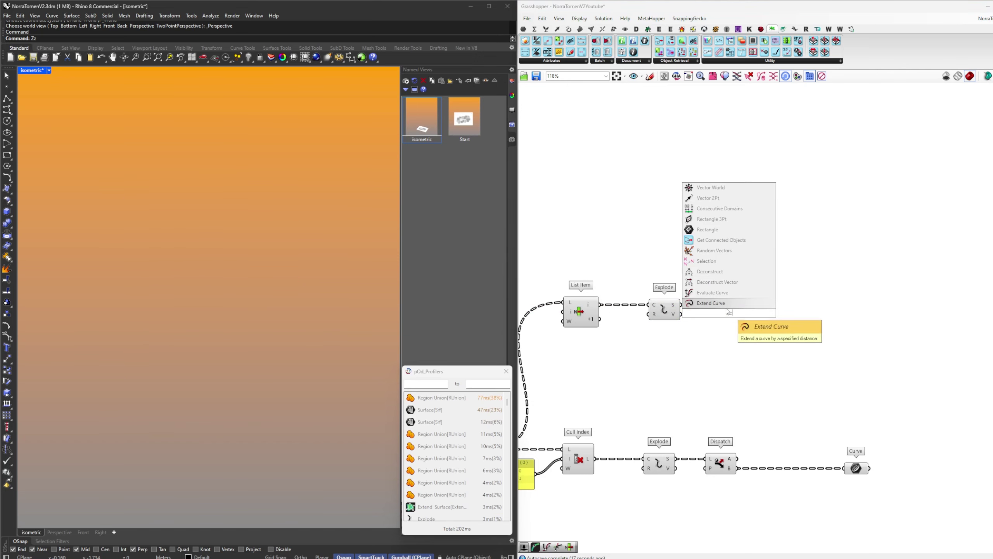
pyautogui.click(716, 295)
pyautogui.moveTo(681, 309); pyautogui.dragTo(713, 305)
pyautogui.moveTo(725, 312); pyautogui.dragTo(721, 311)
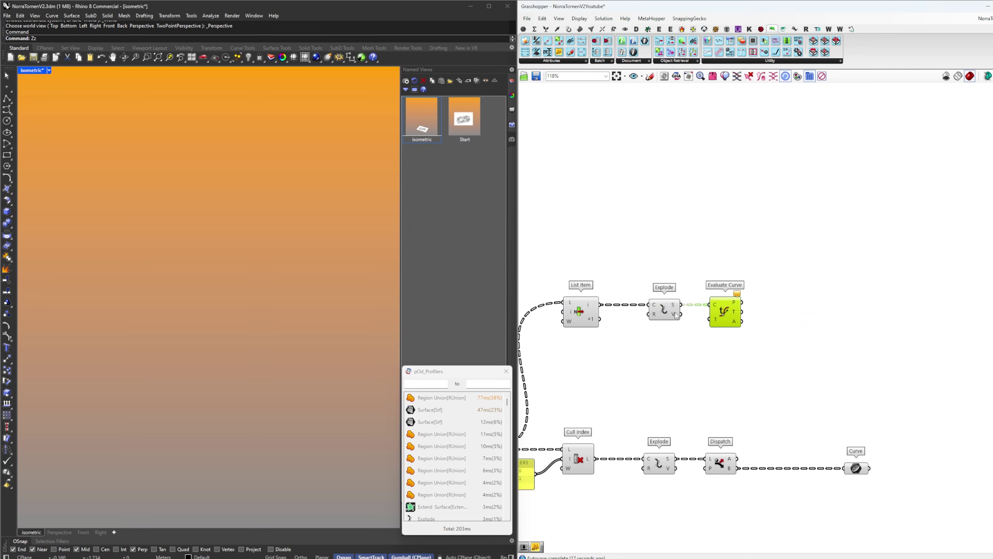
# Turn off selected-only preview and hide the preview of every component except the new List Item, Explode and Evaluate Curve
pyautogui.click(672, 311)
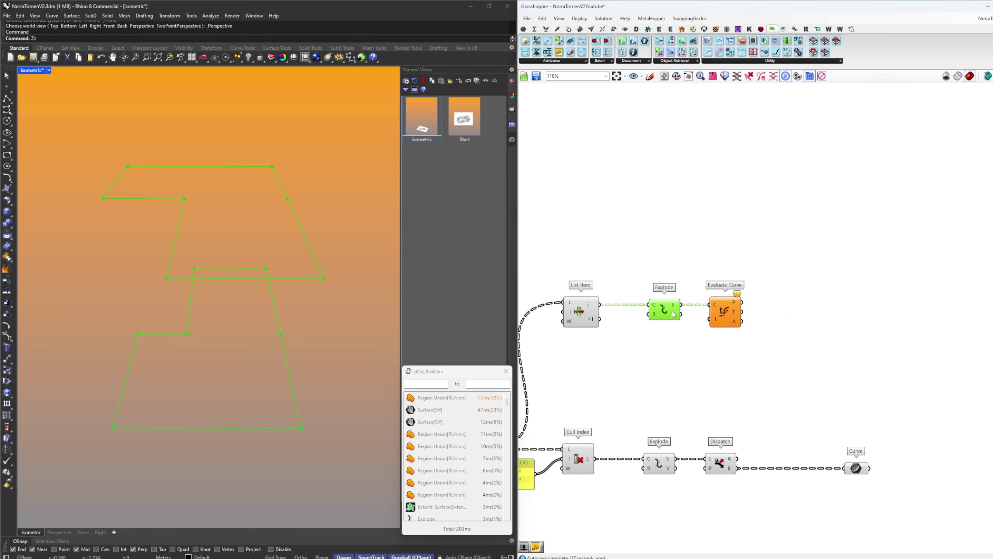
pyautogui.click(988, 77)
pyautogui.scroll(-12, 776, 347)
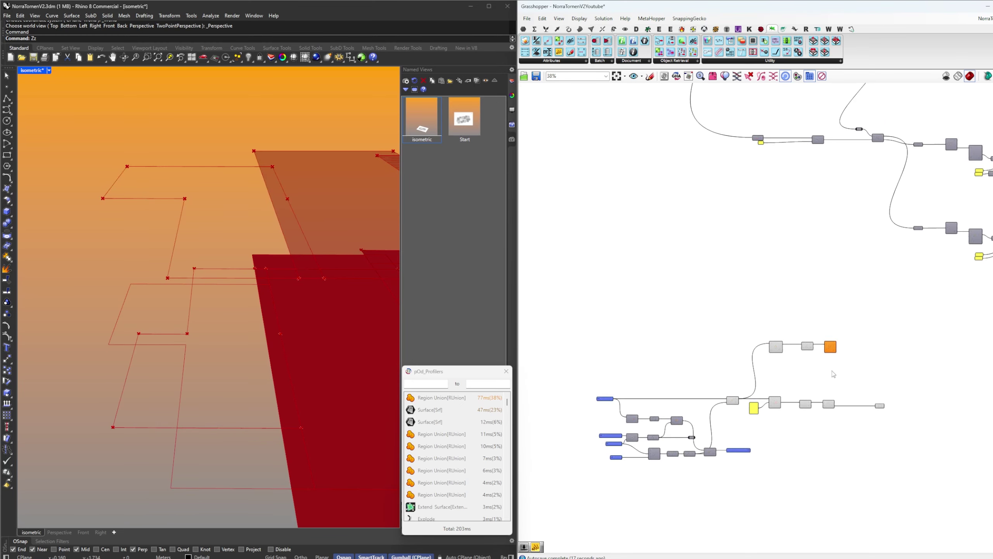
pyautogui.moveTo(964, 454); pyautogui.dragTo(665, 218)
pyautogui.rightClick(674, 281)
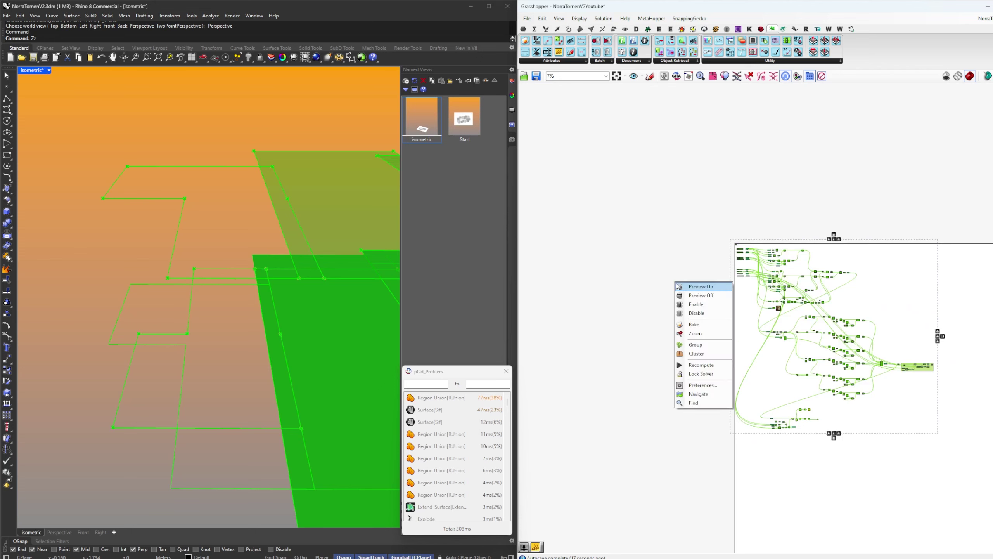
pyautogui.click(704, 298)
pyautogui.scroll(8, 791, 403)
pyautogui.moveTo(892, 453); pyautogui.dragTo(772, 413)
pyautogui.click(771, 413)
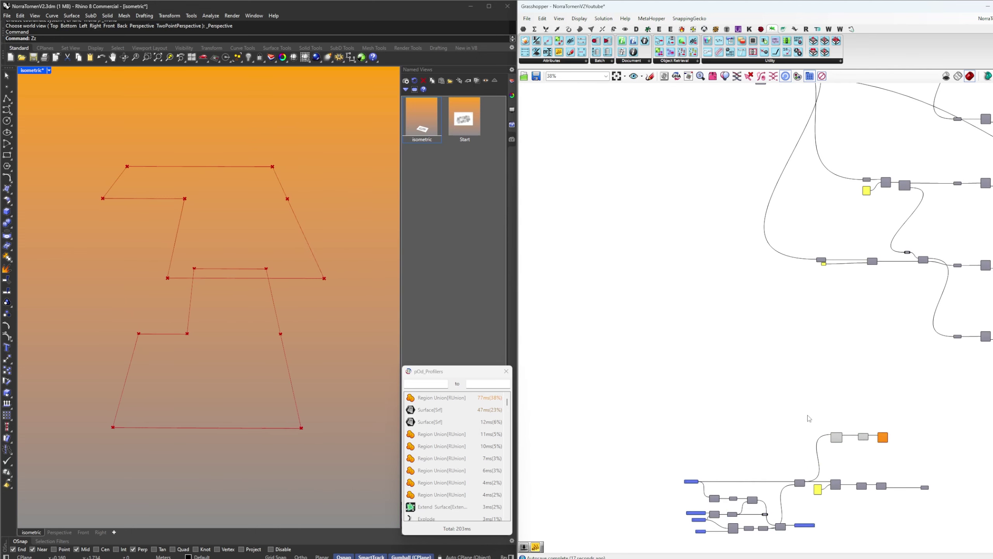
# Add a Panel containing 0.5 below the Explode and connect it to the Evaluate Curve's t input
pyautogui.scroll(8, 766, 375)
pyautogui.doubleClick(766, 373)
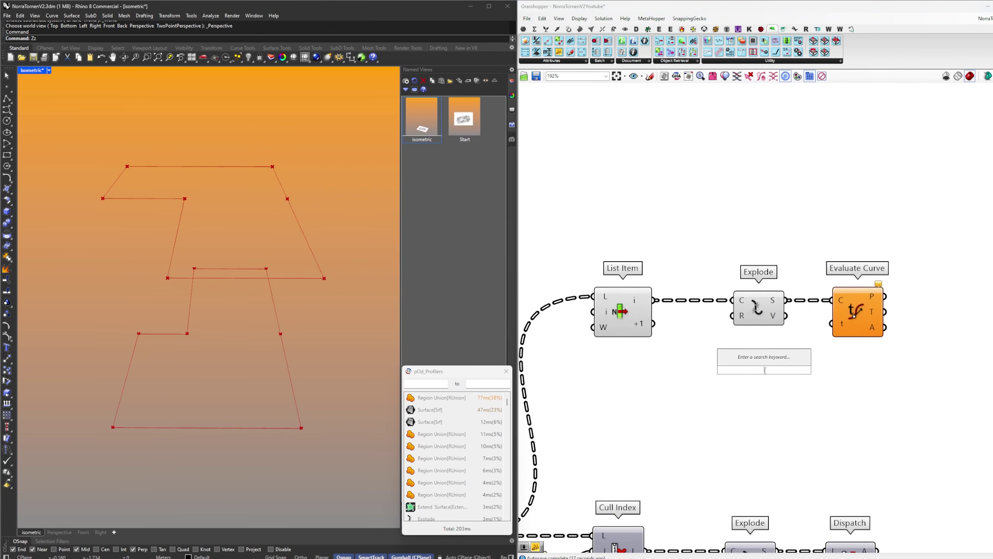
pyautogui.write('//0.5')
pyautogui.press('Return')
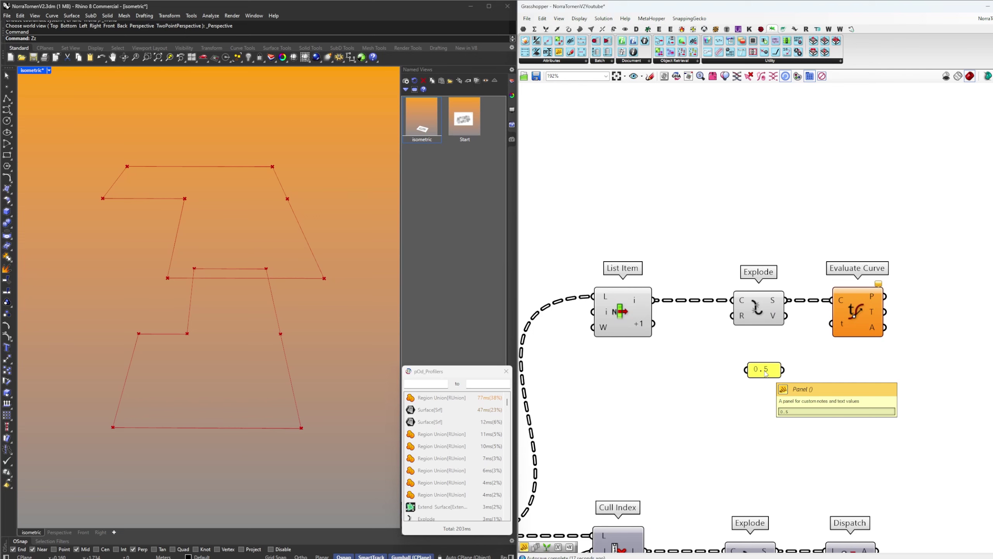
pyautogui.moveTo(782, 369); pyautogui.dragTo(841, 332)
pyautogui.click(841, 331)
pyautogui.moveTo(841, 331); pyautogui.dragTo(802, 342, button='right')
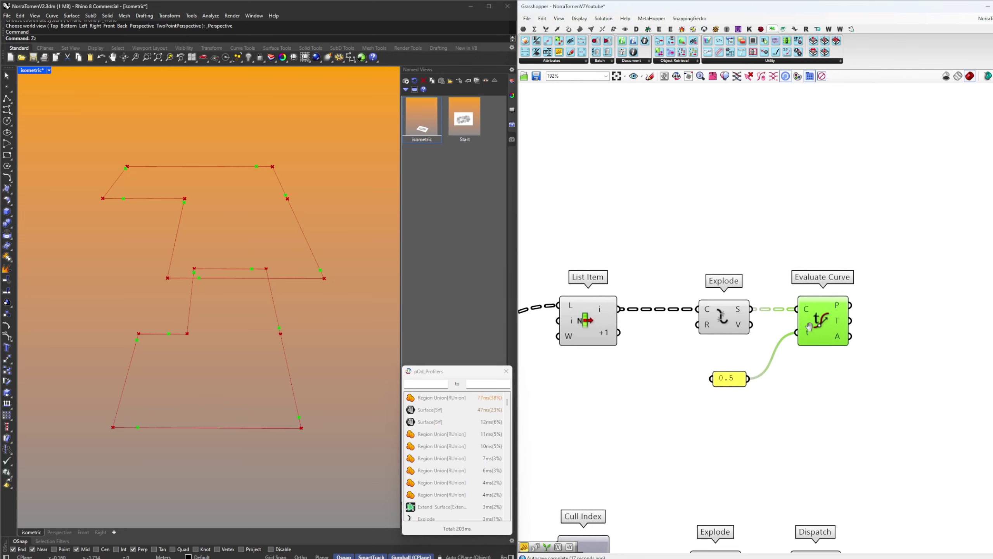
# Reparameterize the Evaluate Curve's curve input
pyautogui.rightClick(802, 305)
pyautogui.click(851, 393)
pyautogui.click(851, 395)
pyautogui.moveTo(802, 313)
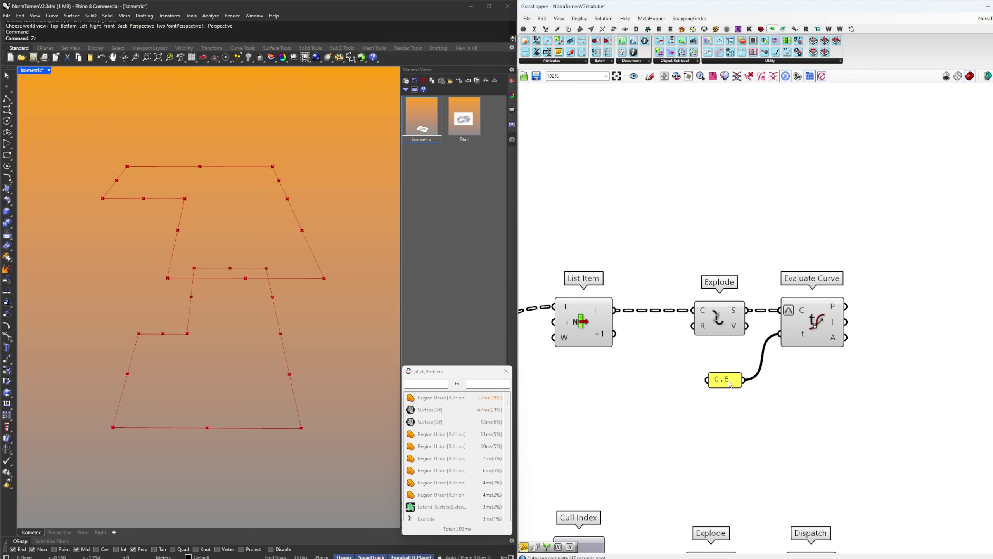
pyautogui.click(790, 333)
# Add a Line SDL component and connect the Evaluate Curve's points to its start input and tangents to its direction input
pyautogui.moveTo(911, 339); pyautogui.dragTo(765, 346, button='right')
pyautogui.click(763, 343)
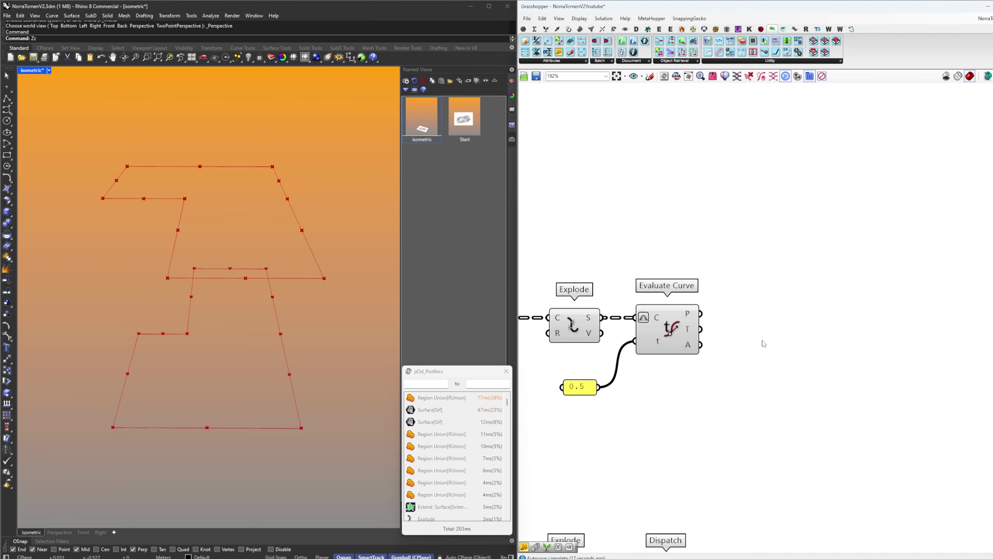
pyautogui.doubleClick(781, 343)
pyautogui.write('sdl')
pyautogui.click(762, 332)
pyautogui.moveTo(710, 317); pyautogui.dragTo(781, 339)
pyautogui.click(729, 353)
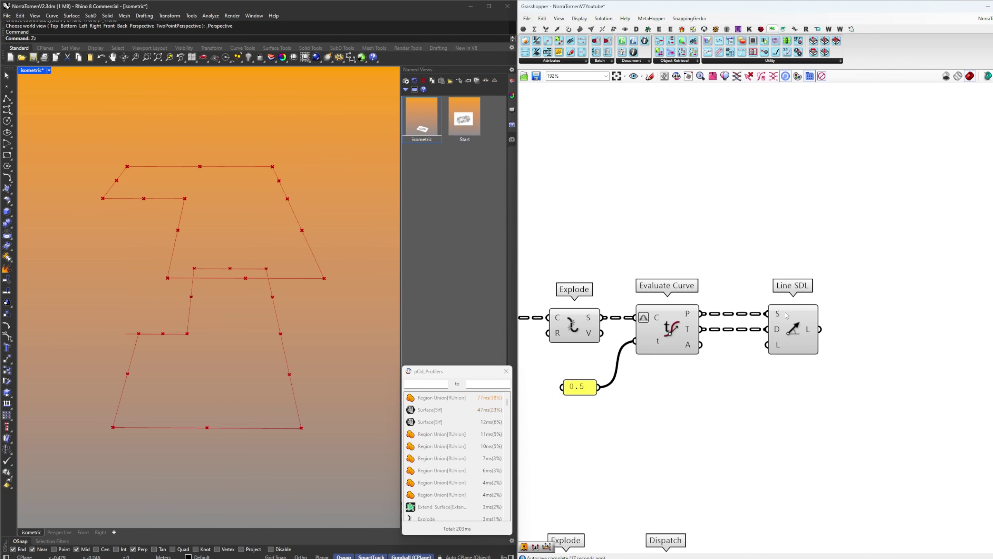
# Add a Cross Product component before the Line SDL and connect the Evaluate Curve's tangents to its A input
pyautogui.click(680, 315)
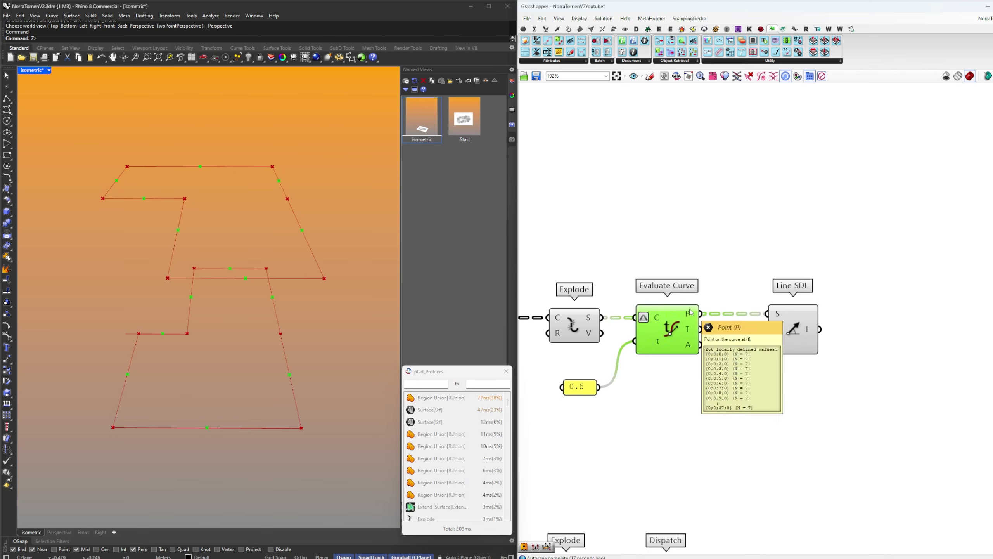
pyautogui.doubleClick(726, 357)
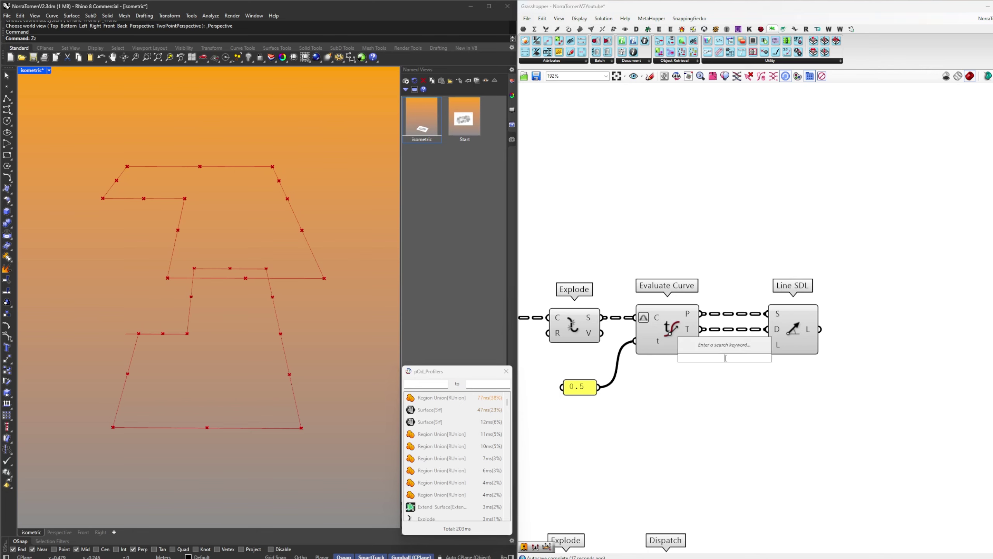
pyautogui.write('cr')
pyautogui.click(706, 328)
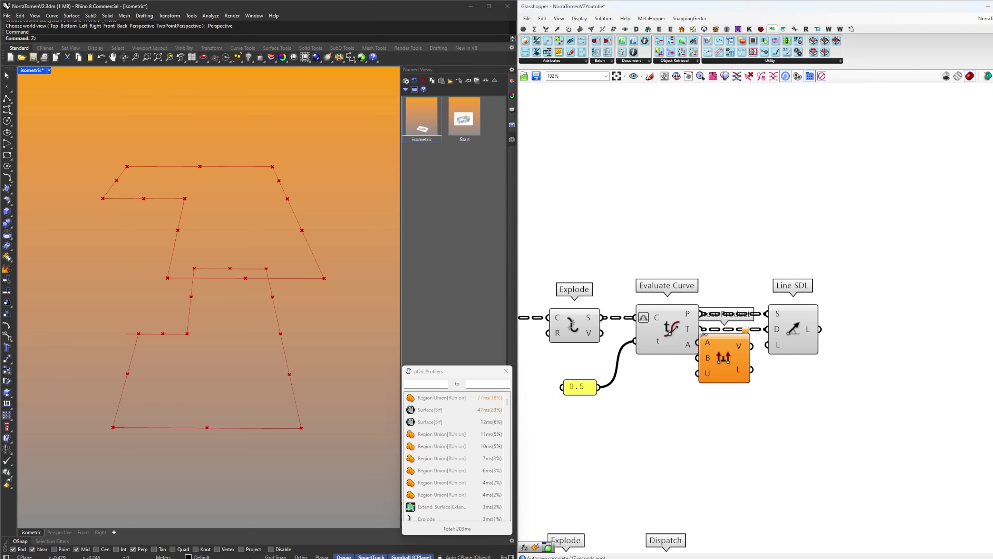
pyautogui.moveTo(726, 358); pyautogui.dragTo(744, 369)
pyautogui.moveTo(794, 332); pyautogui.dragTo(843, 333)
pyautogui.moveTo(743, 370); pyautogui.dragTo(769, 370)
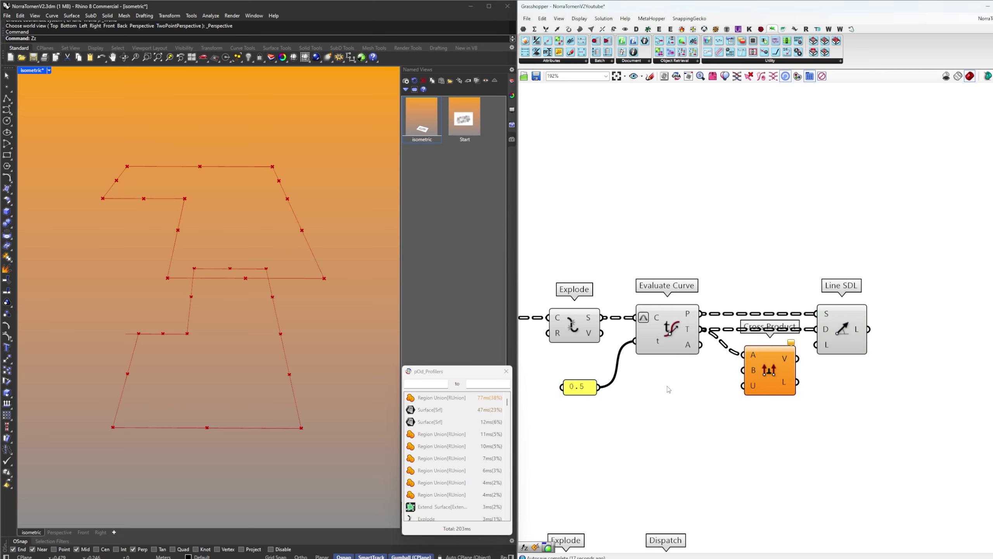
# Add a Unit Z component and connect its vector to the Cross Product's B input
pyautogui.doubleClick(667, 382)
pyautogui.write('z')
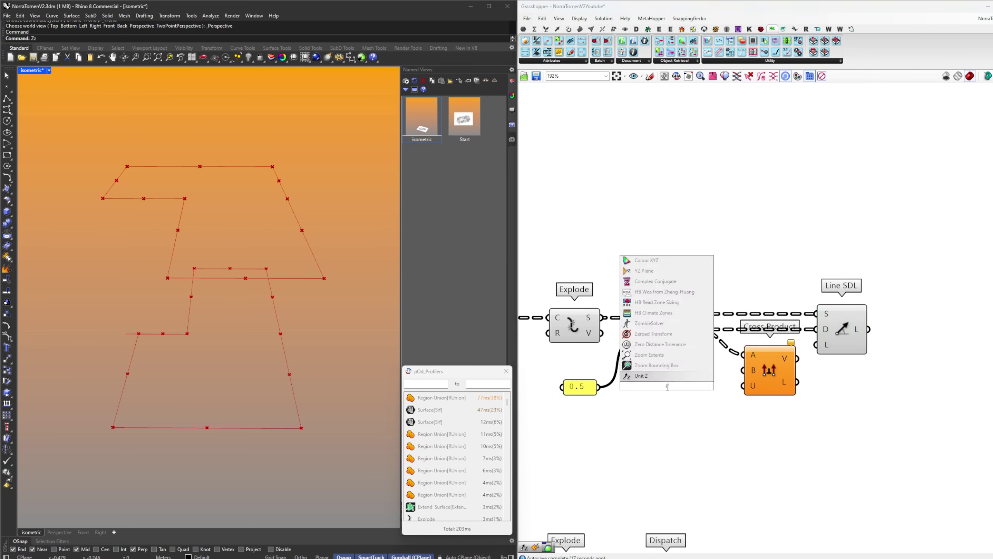
pyautogui.click(665, 377)
pyautogui.moveTo(665, 379); pyautogui.dragTo(744, 370)
pyautogui.moveTo(753, 357); pyautogui.dragTo(742, 371)
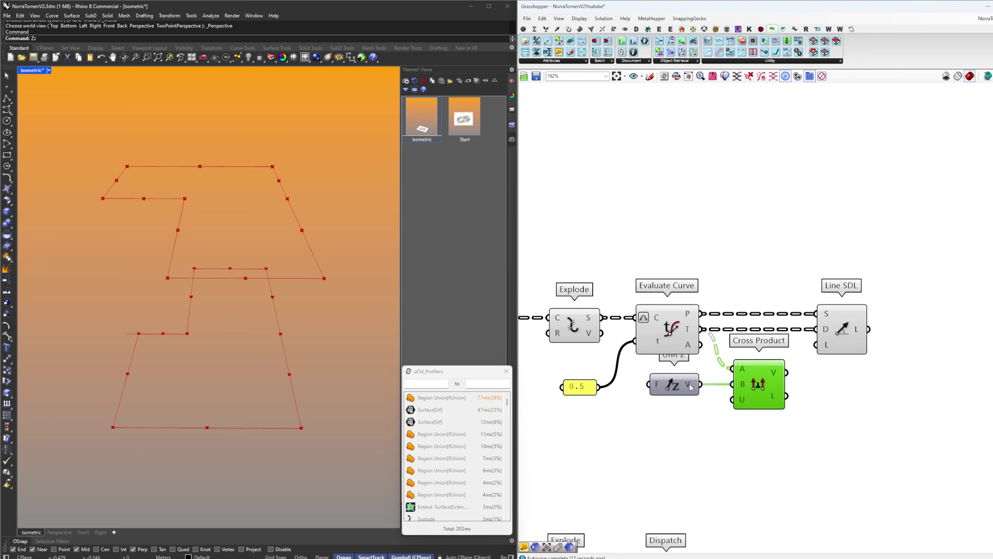
# Replace the Line SDL's direction input with the Cross Product's vector and check the lines in the viewport
pyautogui.moveTo(816, 339); pyautogui.dragTo(817, 339)
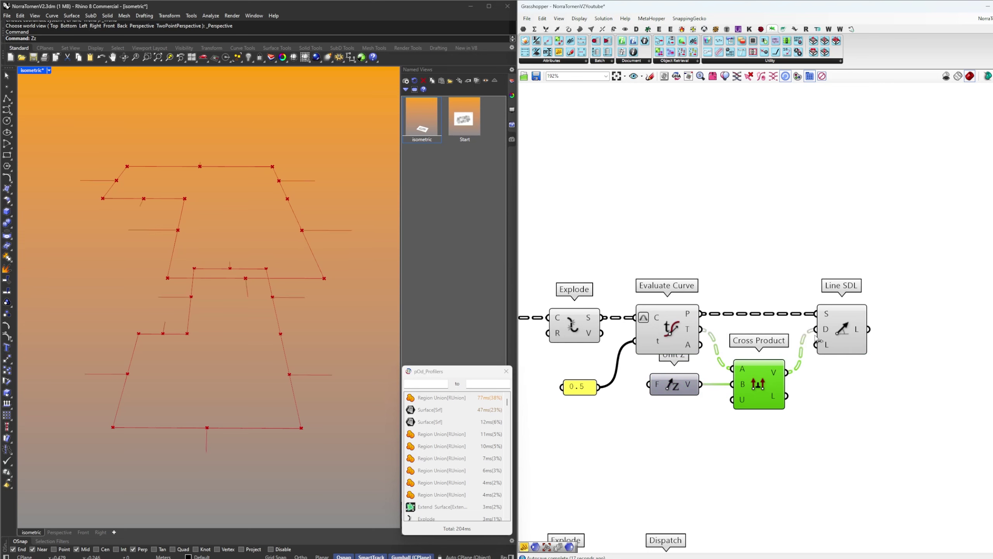
pyautogui.click(834, 327)
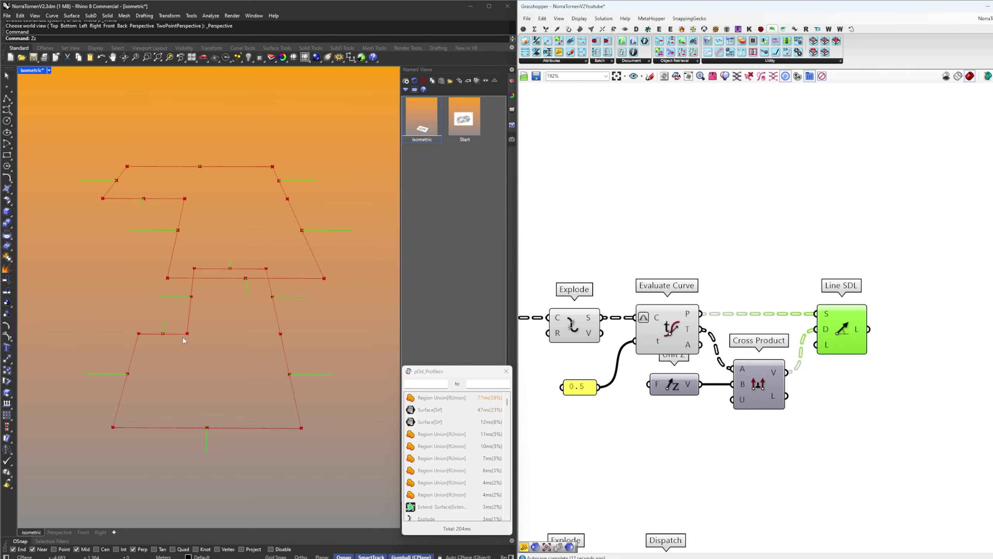
pyautogui.moveTo(826, 340); pyautogui.dragTo(728, 345, button='right')
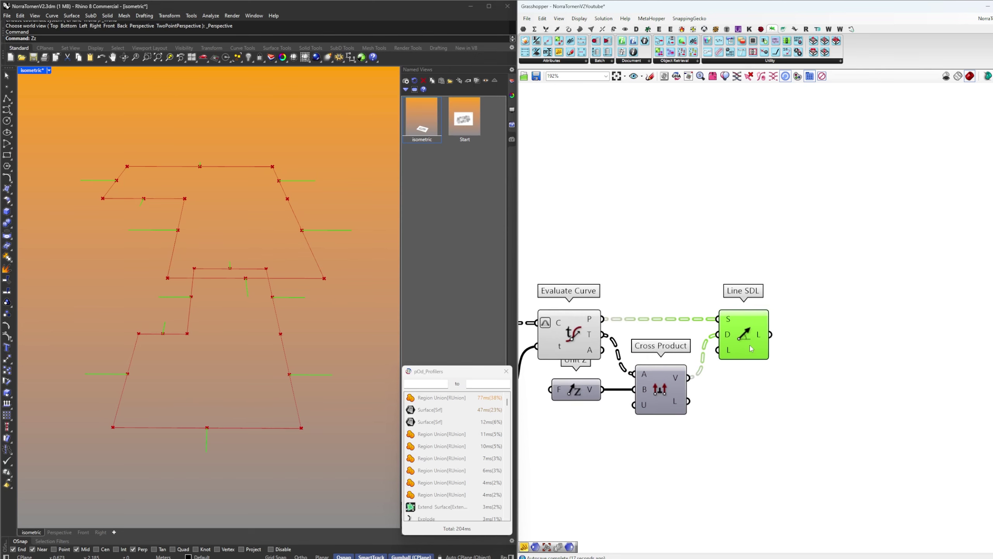
pyautogui.click(784, 349)
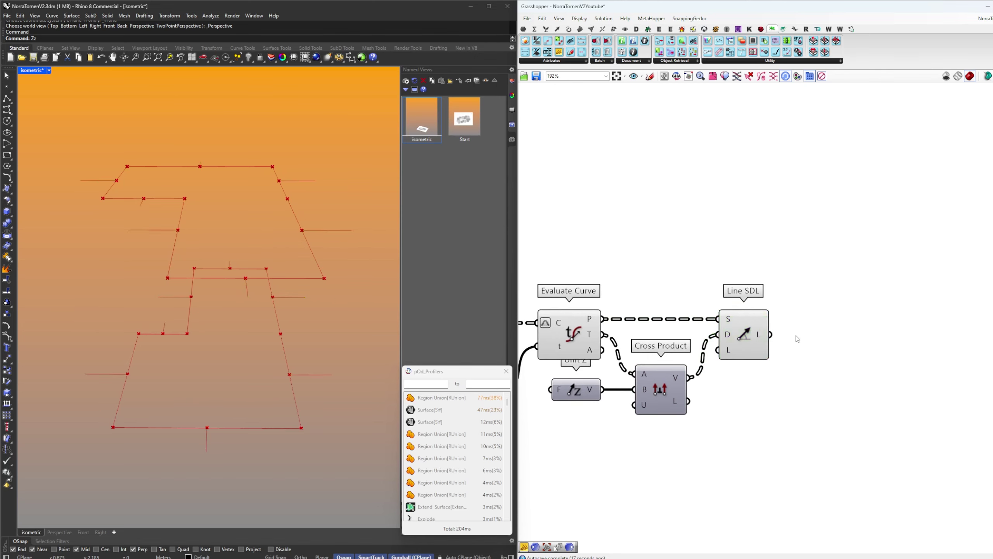
# Add a Deconstruct Vector component beside the Line SDL and connect the lines to its vector input
pyautogui.doubleClick(835, 340)
pyautogui.write('dec')
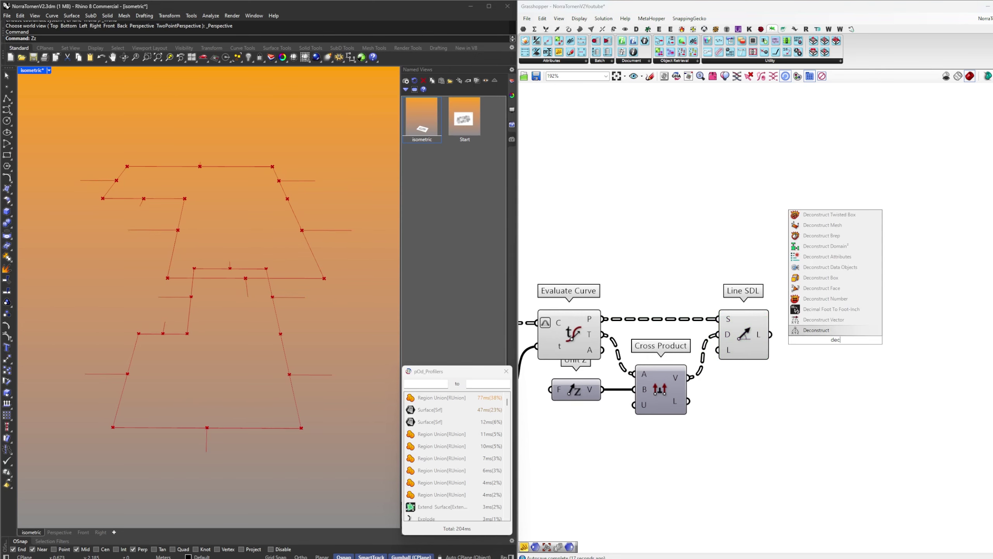
pyautogui.click(836, 318)
pyautogui.moveTo(829, 346); pyautogui.dragTo(803, 339)
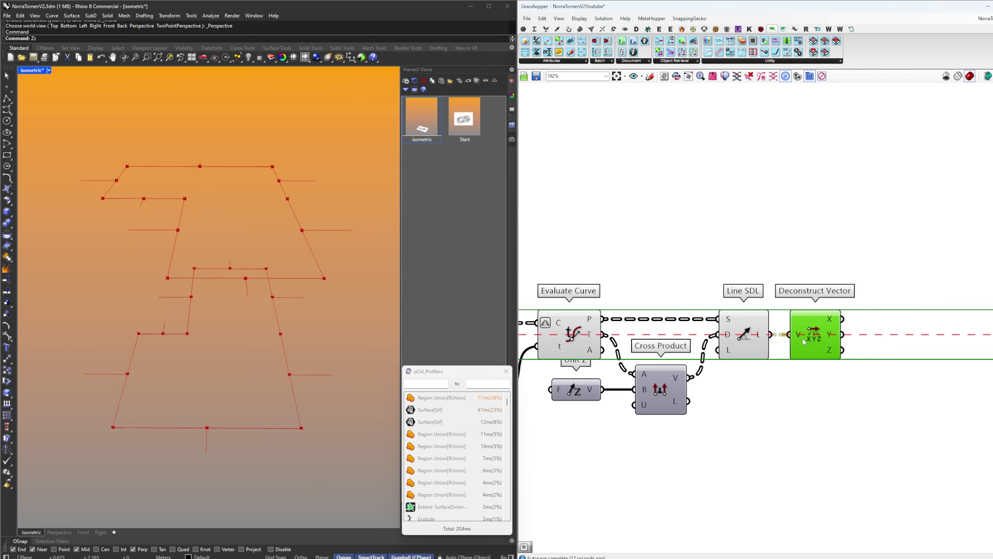
# Connect a Panel to the Deconstruct Vector's X output and enlarge it to read the values
pyautogui.moveTo(903, 335); pyautogui.dragTo(858, 339, button='right')
pyautogui.click(841, 329)
pyautogui.moveTo(796, 324); pyautogui.dragTo(837, 356)
pyautogui.write('panel')
pyautogui.press('Return')
pyautogui.moveTo(864, 364); pyautogui.dragTo(850, 310, button='right')
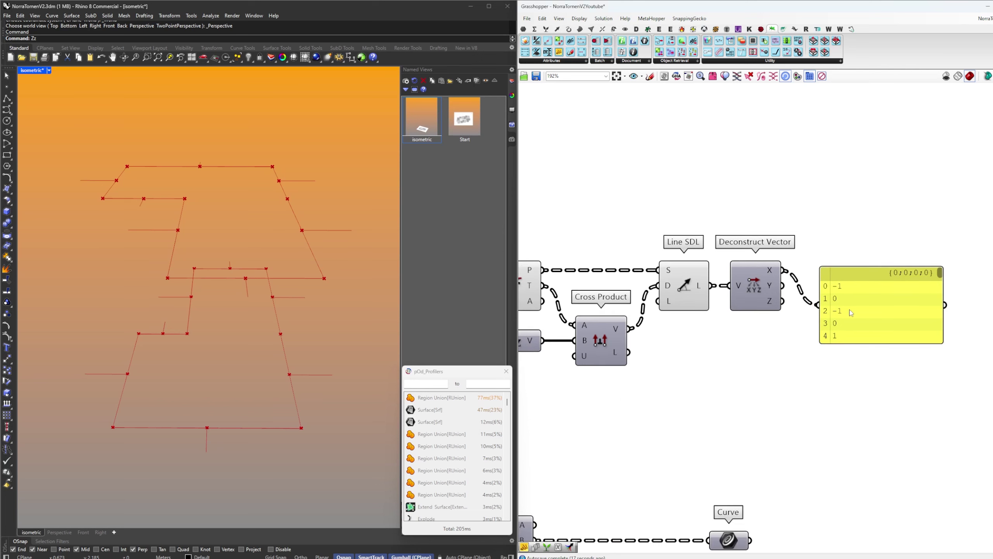
pyautogui.moveTo(851, 341); pyautogui.dragTo(852, 421)
pyautogui.moveTo(864, 381); pyautogui.dragTo(913, 319)
# Add a Larger Than component for a comparison with 0 below the Deconstruct Vector
pyautogui.doubleClick(816, 343)
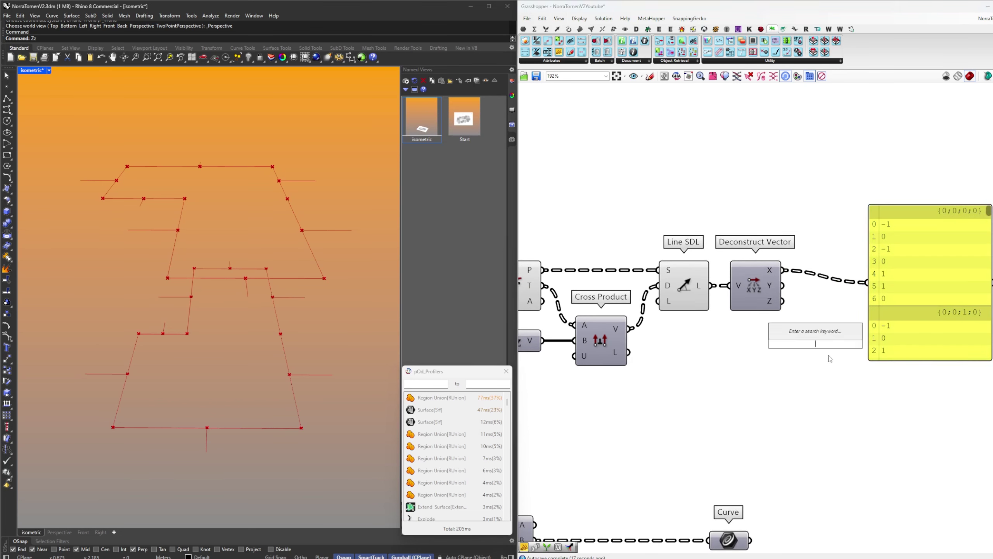
pyautogui.write('>')
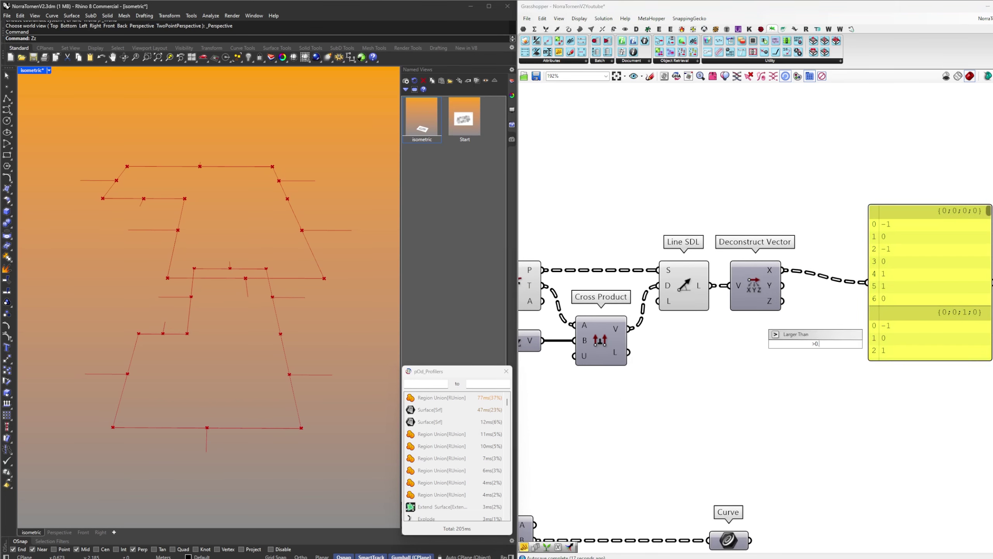
pyautogui.write('0')
pyautogui.press('Return')
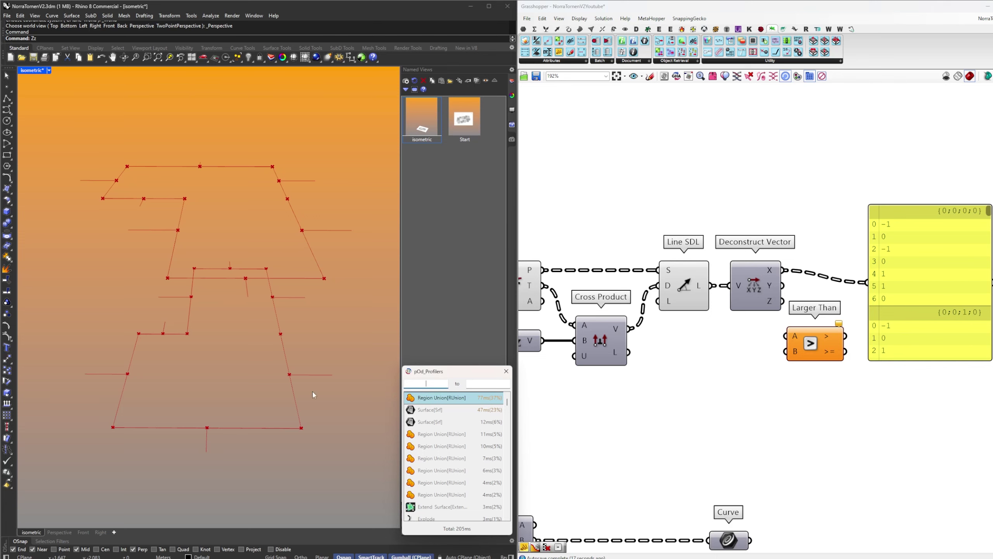
pyautogui.scroll(-3, 298, 382)
pyautogui.keyDown('shift'); pyautogui.moveTo(298, 382); pyautogui.dragTo(290, 388, button='right'); pyautogui.keyUp('shift')
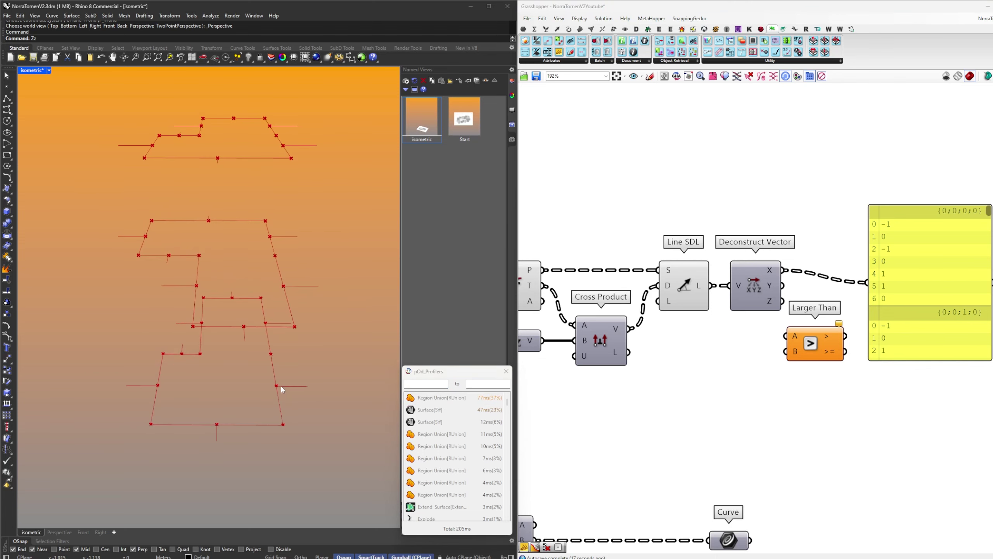
# Add a Smaller Than component for a comparison with 0 below the Larger Than
pyautogui.doubleClick(801, 393)
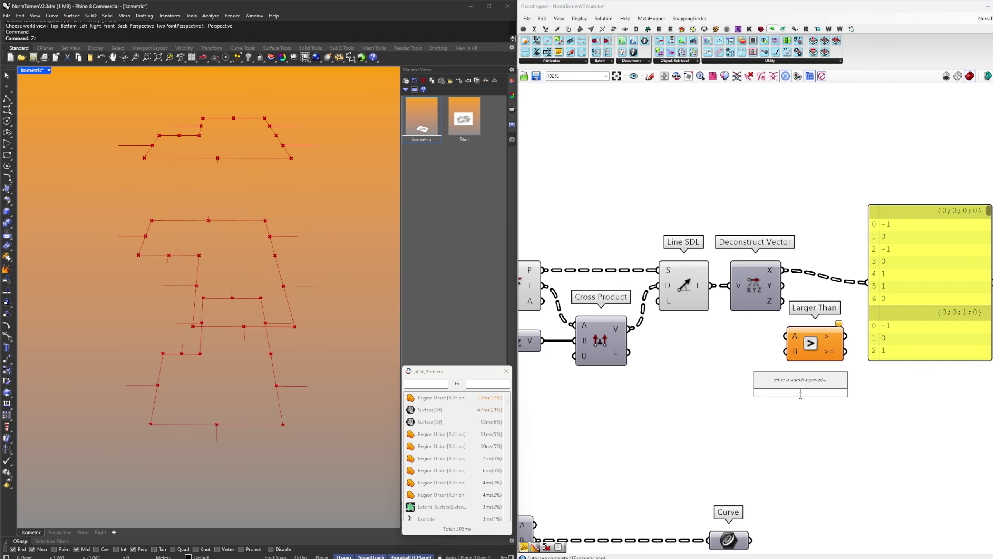
pyautogui.write('<0')
pyautogui.press('Return')
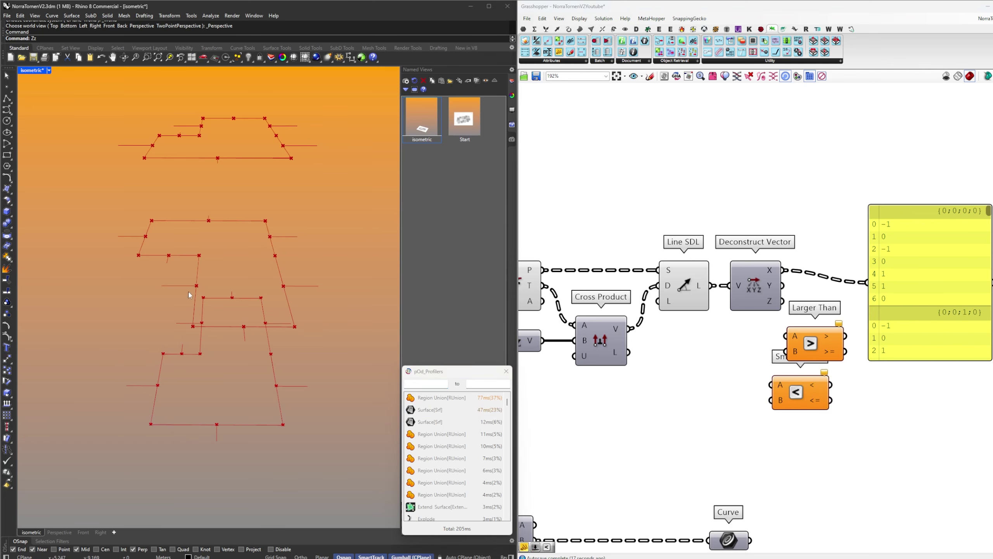
# Delete the Larger Than component
pyautogui.moveTo(844, 307); pyautogui.dragTo(794, 316, button='right')
pyautogui.click(765, 347)
pyautogui.press('Delete')
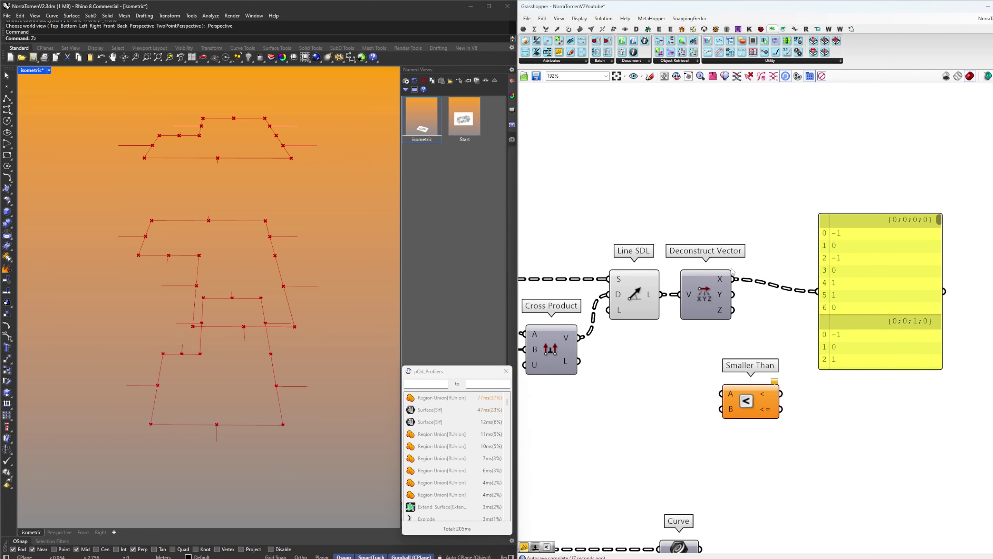
# Connect the Deconstruct Vector's X output to the Smaller Than's A input and a new Panel containing 0.9 to B
pyautogui.moveTo(733, 279); pyautogui.dragTo(722, 394)
pyautogui.moveTo(753, 393); pyautogui.dragTo(807, 277)
pyautogui.doubleClick(757, 371)
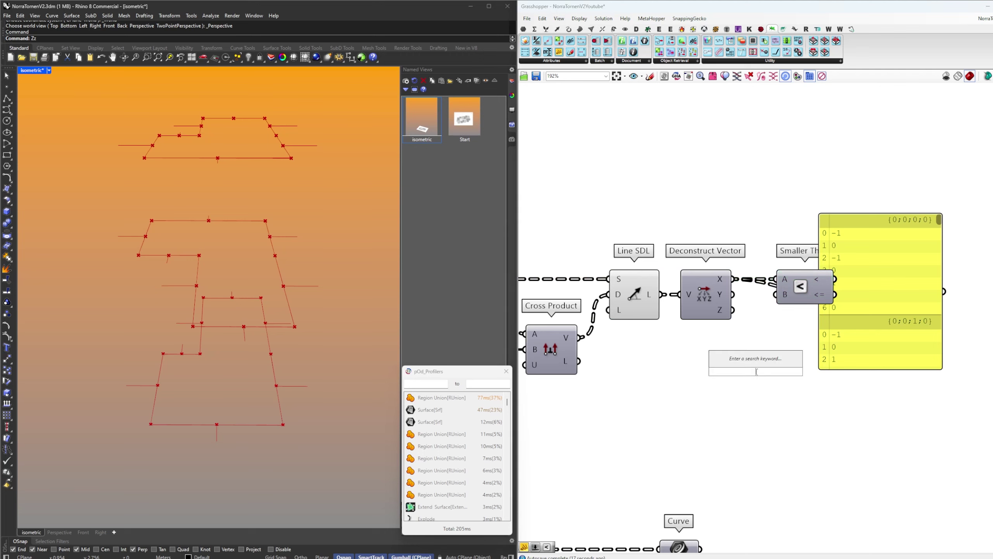
pyautogui.write('//0.9')
pyautogui.press('Return')
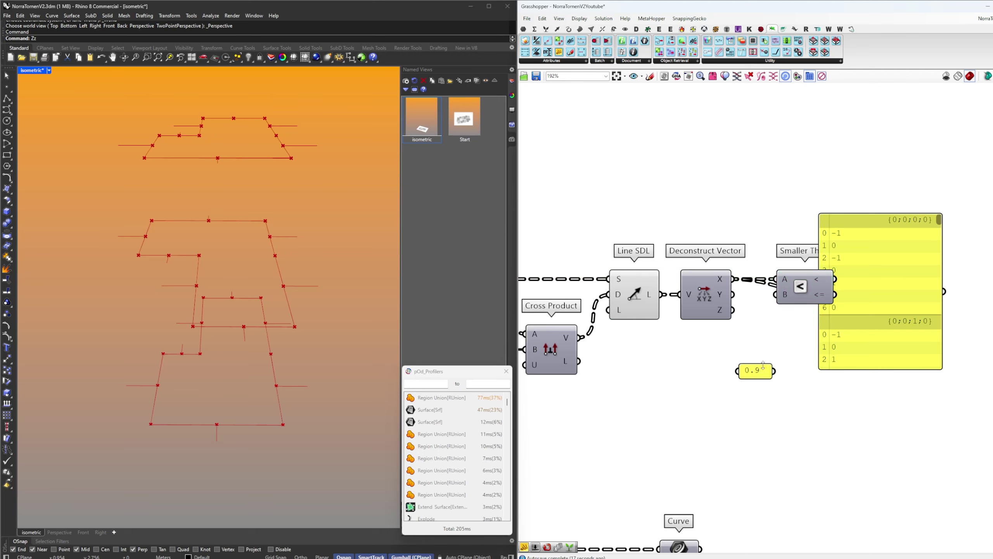
pyautogui.moveTo(776, 376); pyautogui.dragTo(779, 309)
# Delete the Panel showing the X values and add a Cull Pattern component after the Smaller Than
pyautogui.moveTo(880, 305); pyautogui.dragTo(935, 269)
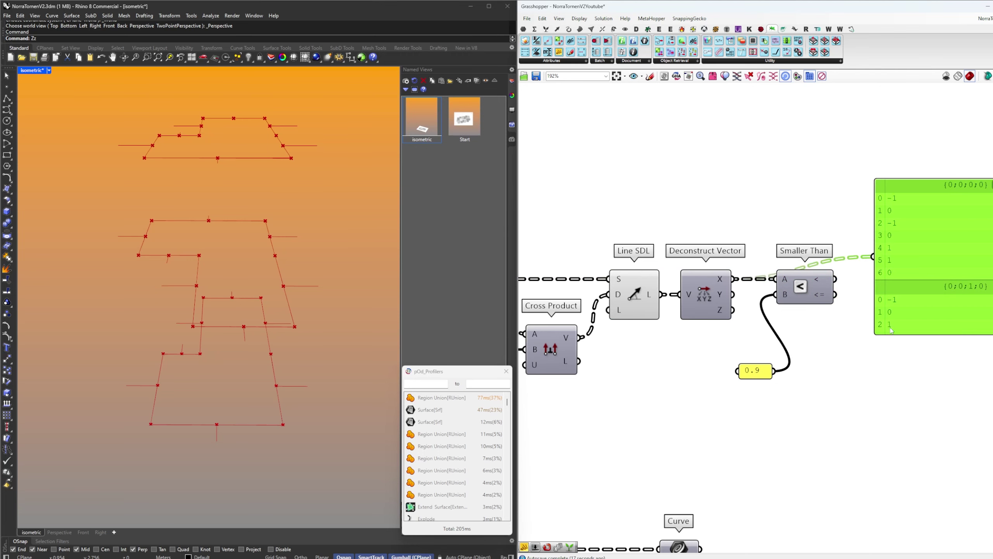
pyautogui.press('Delete')
pyautogui.doubleClick(933, 307)
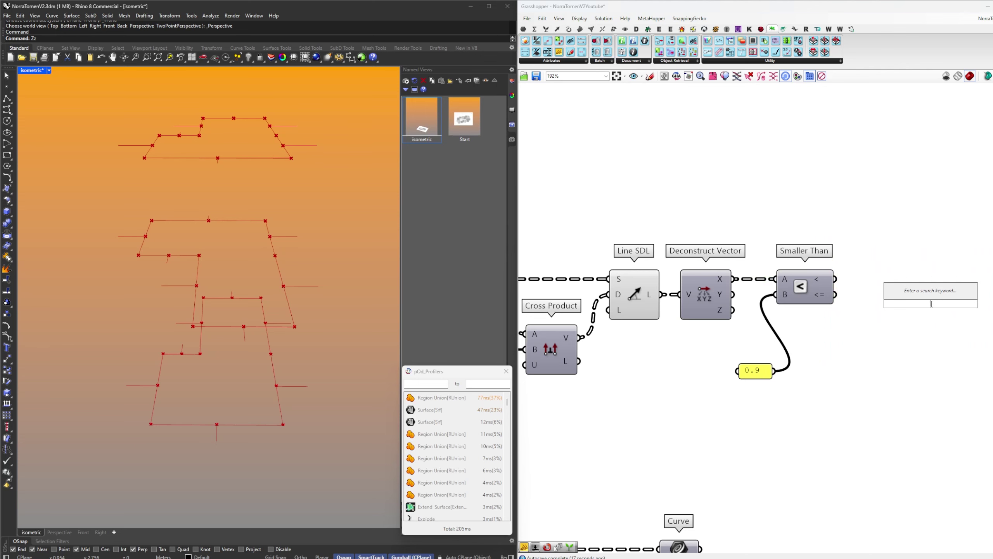
pyautogui.write('cull')
pyautogui.press('Return')
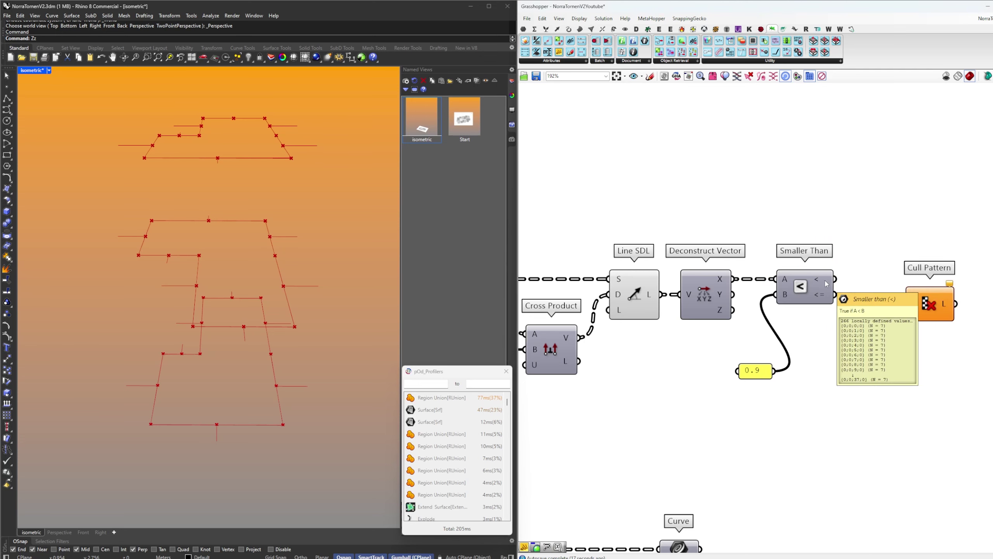
# Move the components from Evaluate Curve through Smaller Than, with their Panels, below the level of the Explode
pyautogui.moveTo(786, 270); pyautogui.dragTo(859, 296, button='right')
pyautogui.scroll(-2, 860, 305)
pyautogui.moveTo(676, 361); pyautogui.dragTo(731, 362, button='right')
pyautogui.click(621, 340)
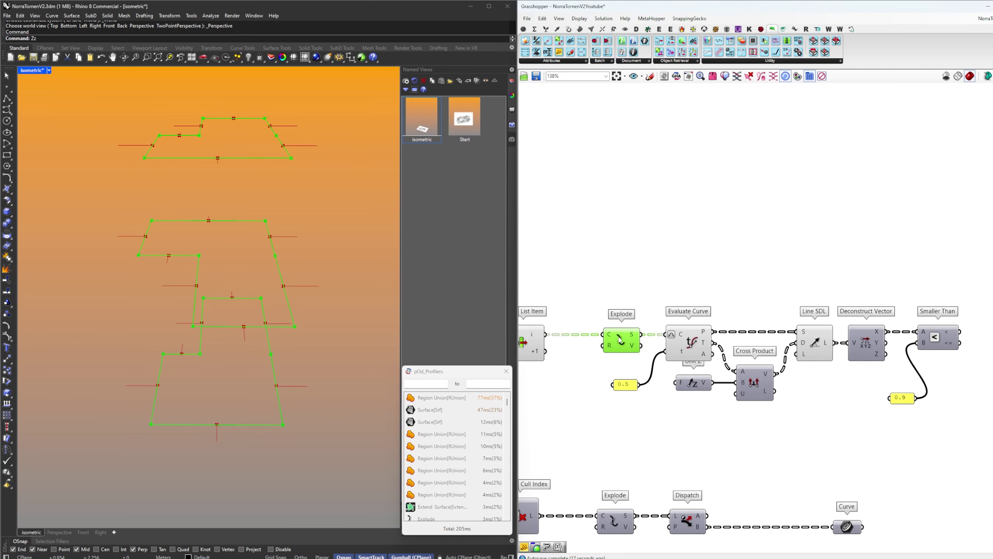
pyautogui.moveTo(870, 388); pyautogui.dragTo(858, 398, button='right')
pyautogui.moveTo(956, 312); pyautogui.dragTo(689, 458)
pyautogui.keyDown('shift'); pyautogui.moveTo(652, 419); pyautogui.dragTo(573, 378); pyautogui.keyUp('shift')
pyautogui.moveTo(684, 345); pyautogui.dragTo(684, 381)
# Connect the Explode's segments to the Cull Pattern's list input and the Smaller Than result to its pattern input
pyautogui.click(690, 333)
pyautogui.moveTo(628, 342); pyautogui.dragTo(992, 351)
pyautogui.moveTo(992, 352); pyautogui.dragTo(992, 342)
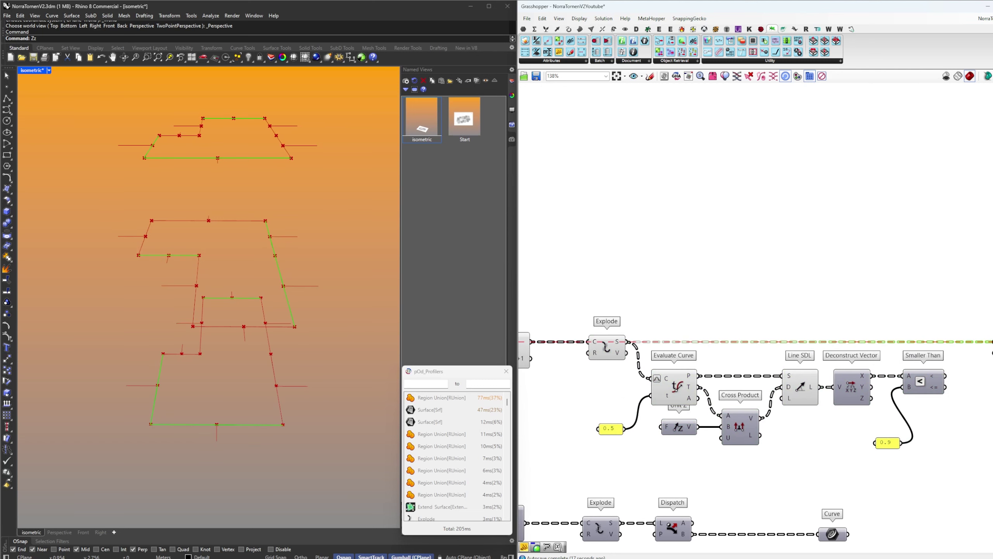
pyautogui.moveTo(970, 374); pyautogui.dragTo(843, 359, button='right')
pyautogui.click(850, 373)
pyautogui.click(880, 353)
# Invert the Cull Pattern's pattern input
pyautogui.rightClick(843, 359)
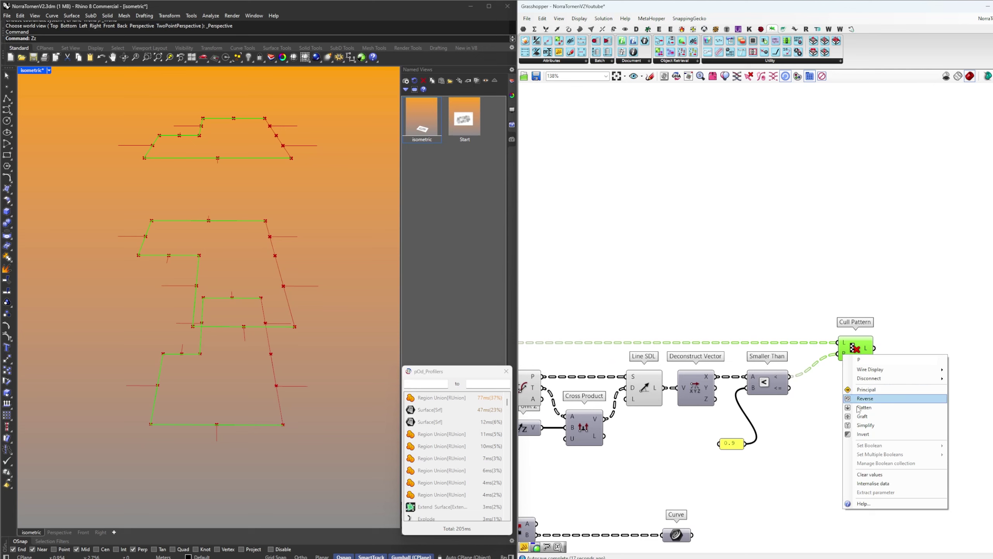
pyautogui.click(860, 435)
pyautogui.scroll(2, 759, 425)
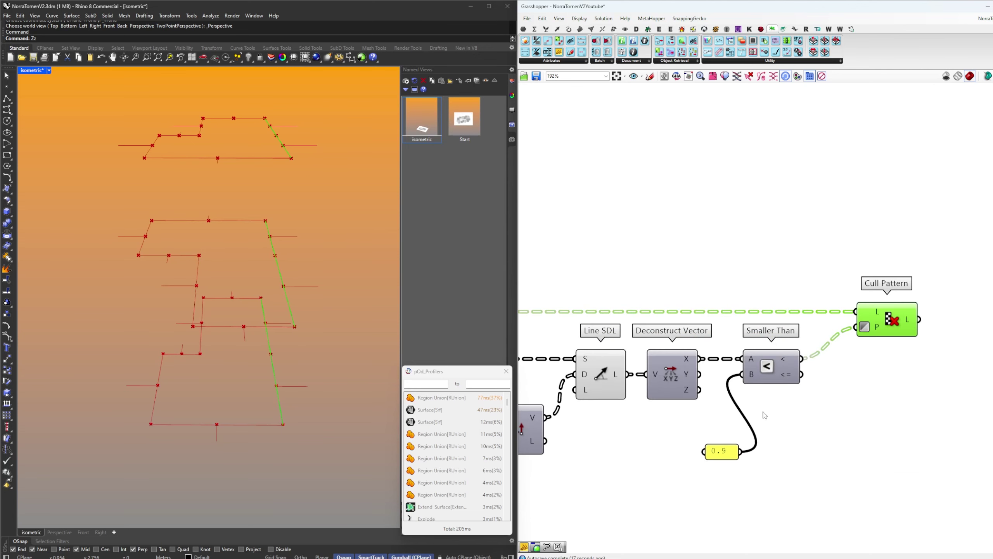
# Set the Panel feeding the Smaller Than's B input to -0.9
pyautogui.doubleClick(727, 453)
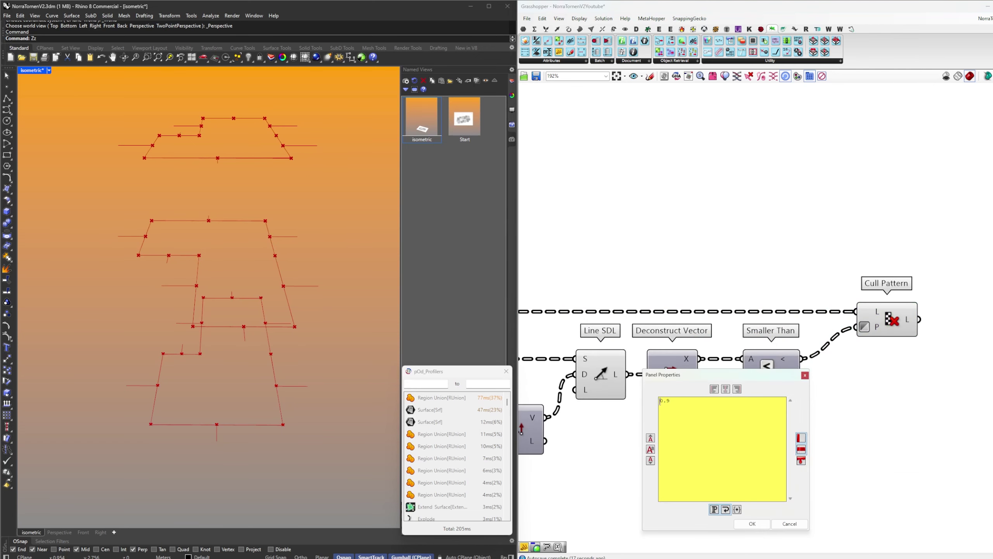
pyautogui.write('-')
pyautogui.click(752, 524)
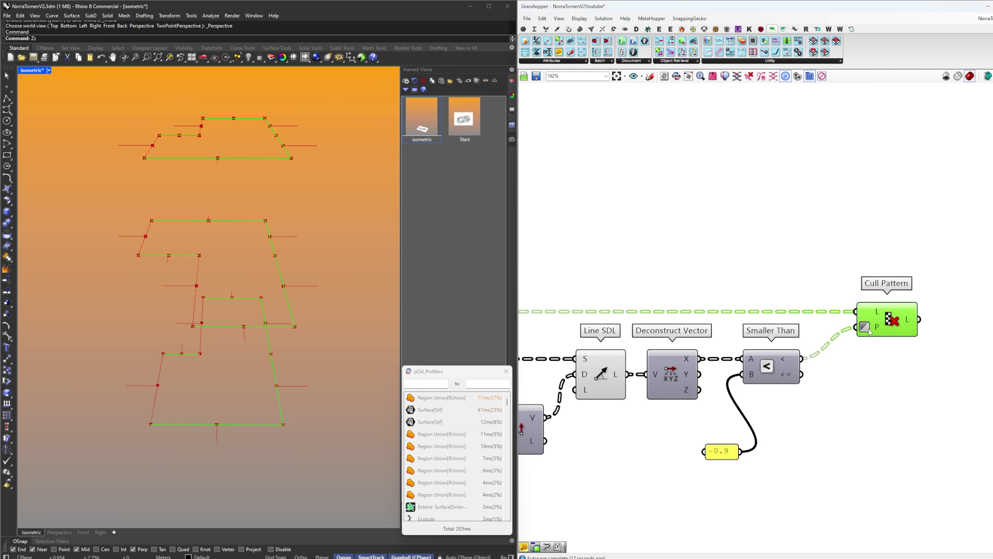
# Remove the inversion from the Cull Pattern's pattern input
pyautogui.rightClick(869, 330)
pyautogui.click(890, 409)
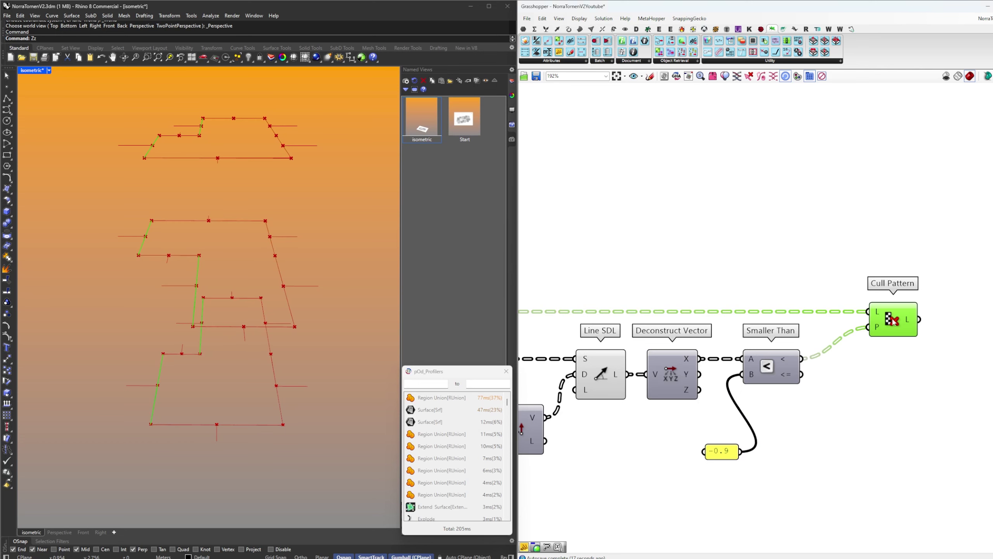
# Examine the List Item's outlines along the full height of the tower against the rest of the definition
pyautogui.scroll(-5, 893, 322)
pyautogui.scroll(-3, 887, 321)
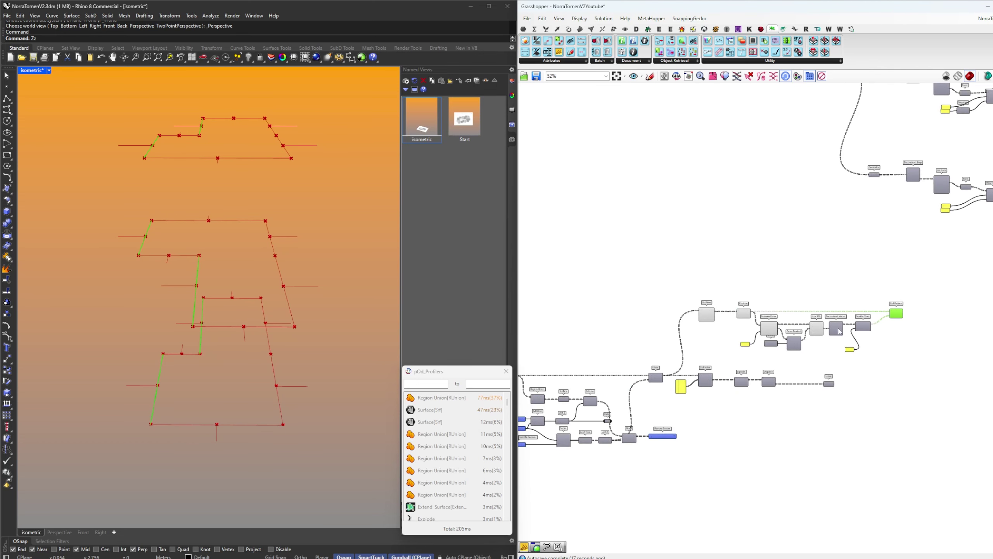
pyautogui.scroll(-2, 839, 328)
pyautogui.scroll(4, 729, 323)
pyautogui.click(760, 318)
pyautogui.scroll(-7, 238, 372)
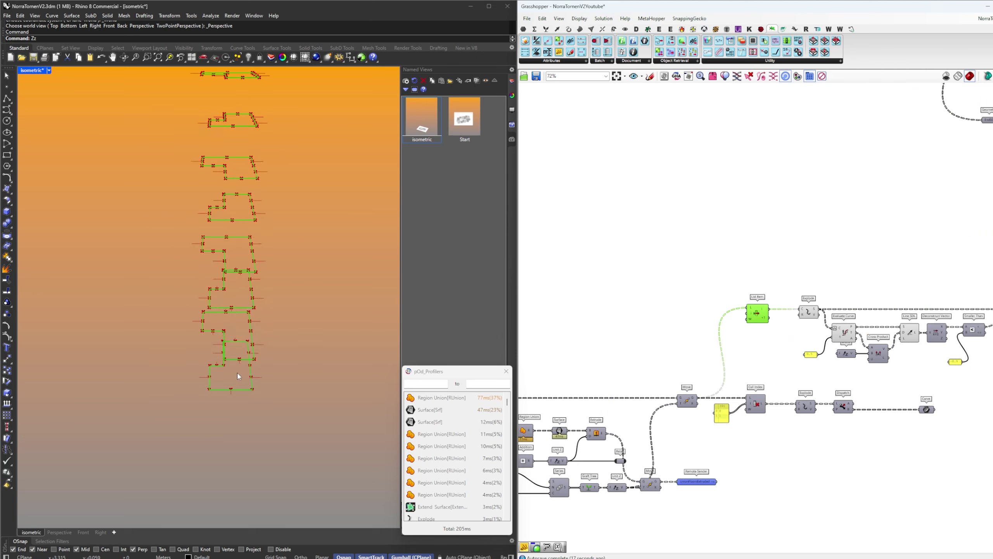
pyautogui.scroll(-3, 239, 376)
pyautogui.scroll(3, 872, 323)
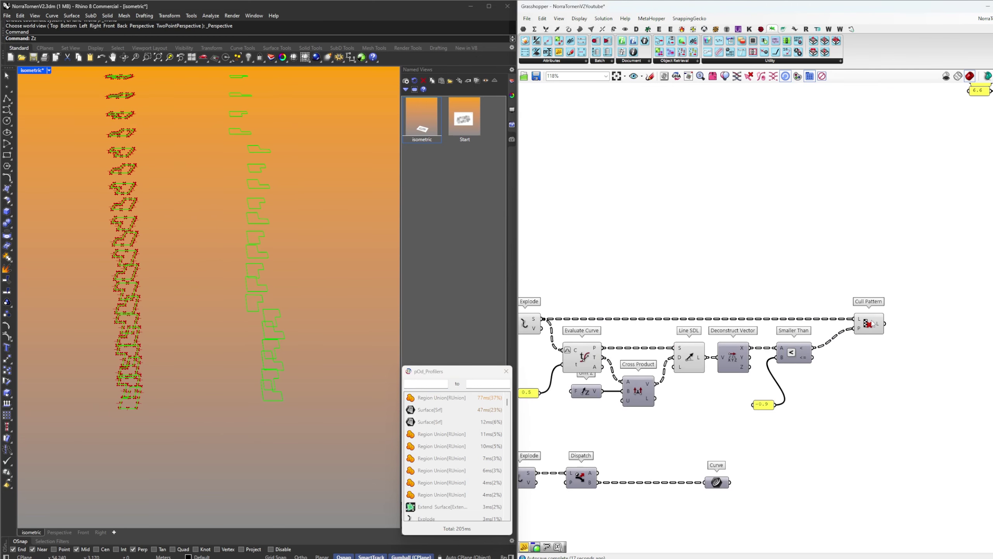
# Examine the Cull Pattern's kept edges against the Explode's segments on the tower's floor outlines
pyautogui.click(871, 324)
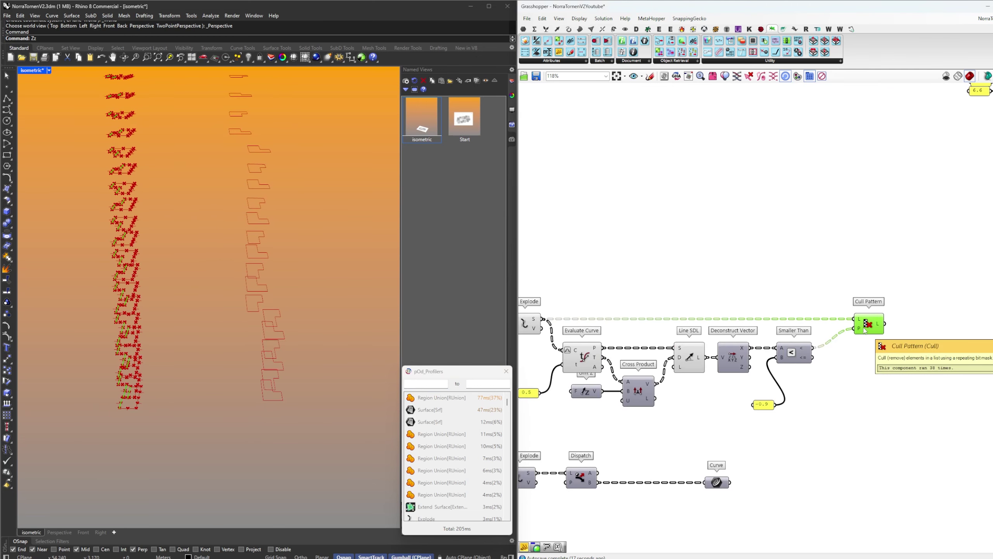
pyautogui.scroll(-3, 865, 330)
pyautogui.moveTo(909, 378); pyautogui.dragTo(657, 291)
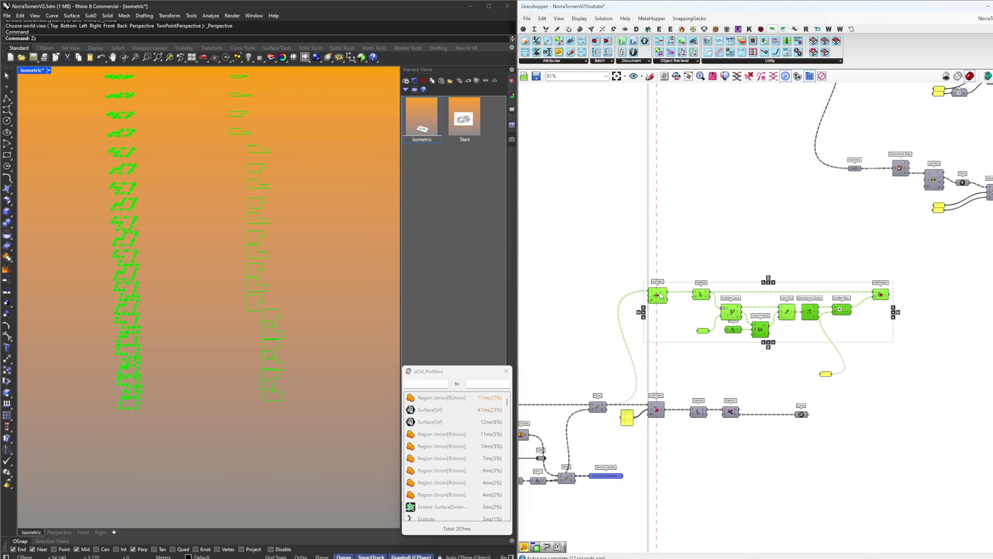
pyautogui.click(700, 293)
pyautogui.scroll(5, 133, 394)
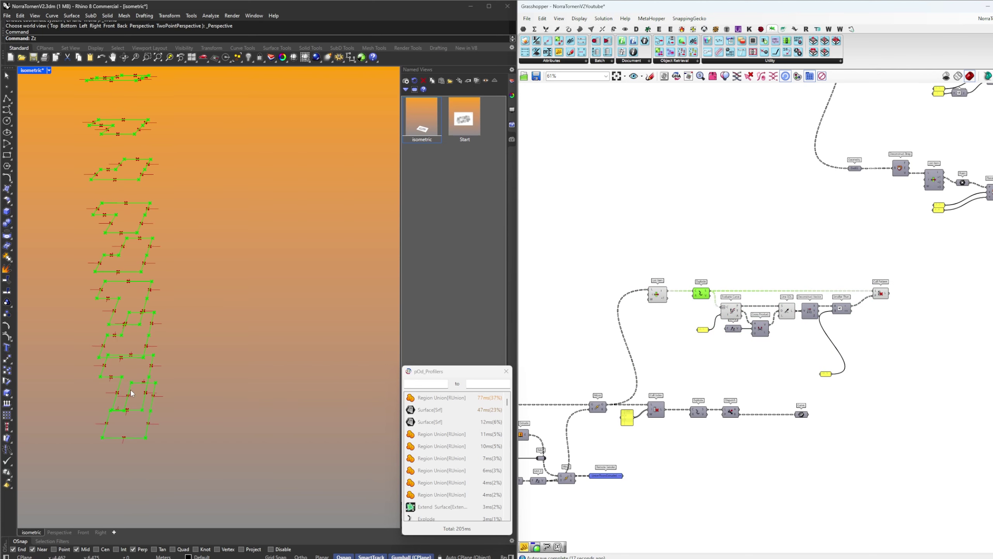
pyautogui.click(881, 296)
pyautogui.scroll(3, 853, 322)
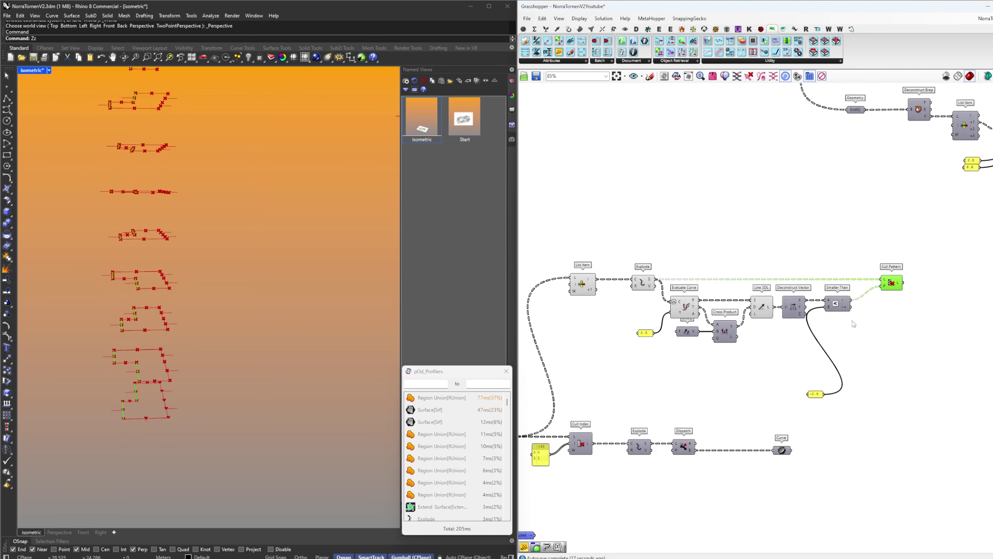
# Move the -0.9 panel directly beneath the Deconstruct Vector component, close to Smaller Than
pyautogui.click(843, 343)
pyautogui.moveTo(810, 410); pyautogui.dragTo(786, 328)
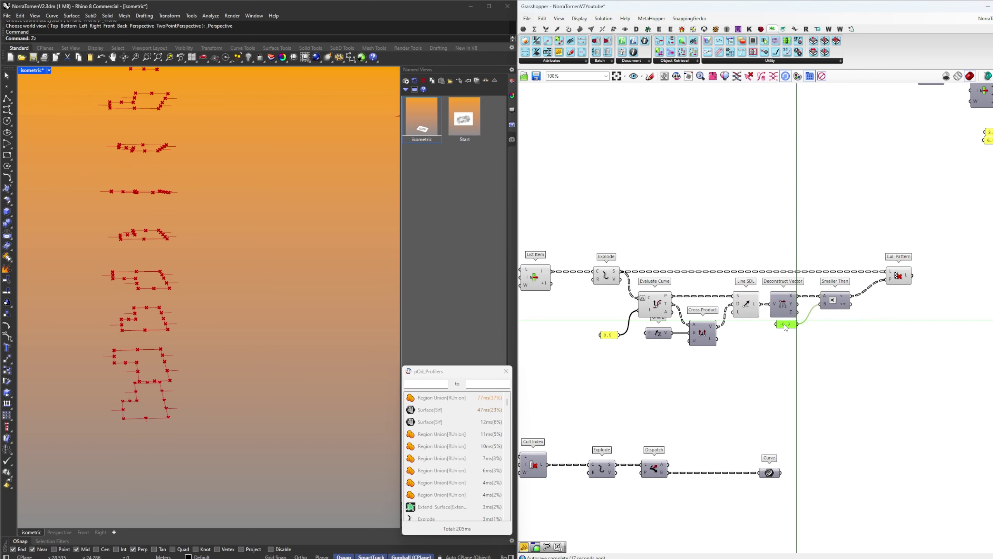
pyautogui.scroll(-3, 871, 325)
# Duplicate the chain from Explode to Cull Pattern below the original and feed the copied Explode from the List Item's +1 output
pyautogui.moveTo(925, 340); pyautogui.dragTo(678, 300)
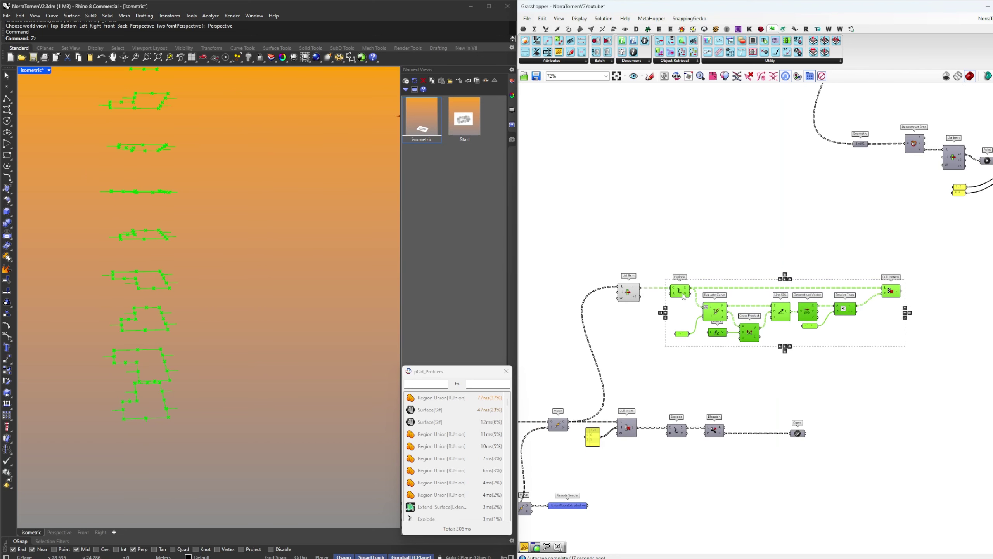
pyautogui.hotkey('ctrl', 'c')
pyautogui.hotkey('ctrl', 'v')
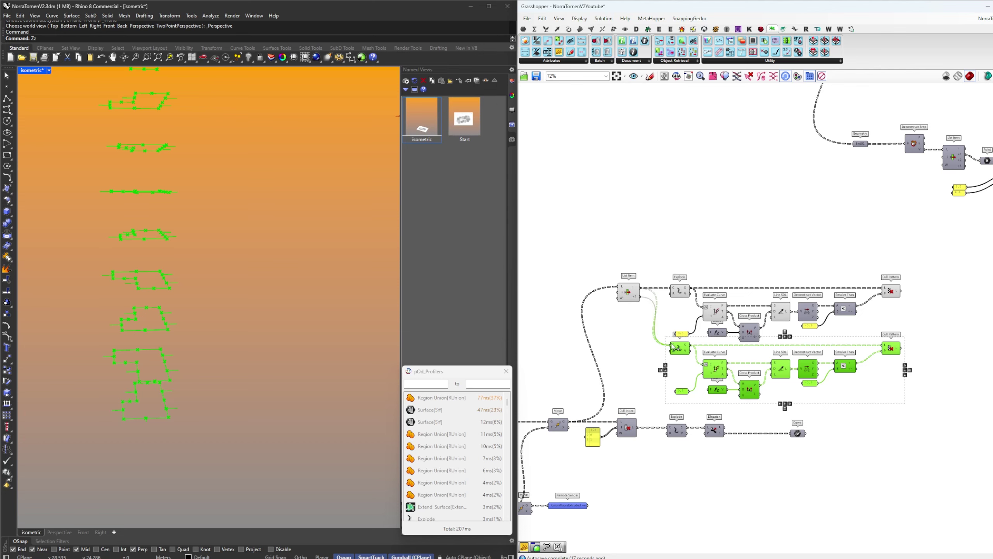
pyautogui.moveTo(672, 344); pyautogui.dragTo(672, 344)
pyautogui.moveTo(818, 349); pyautogui.dragTo(760, 342, button='right')
pyautogui.click(849, 353)
pyautogui.click(832, 341)
pyautogui.scroll(-4, 260, 322)
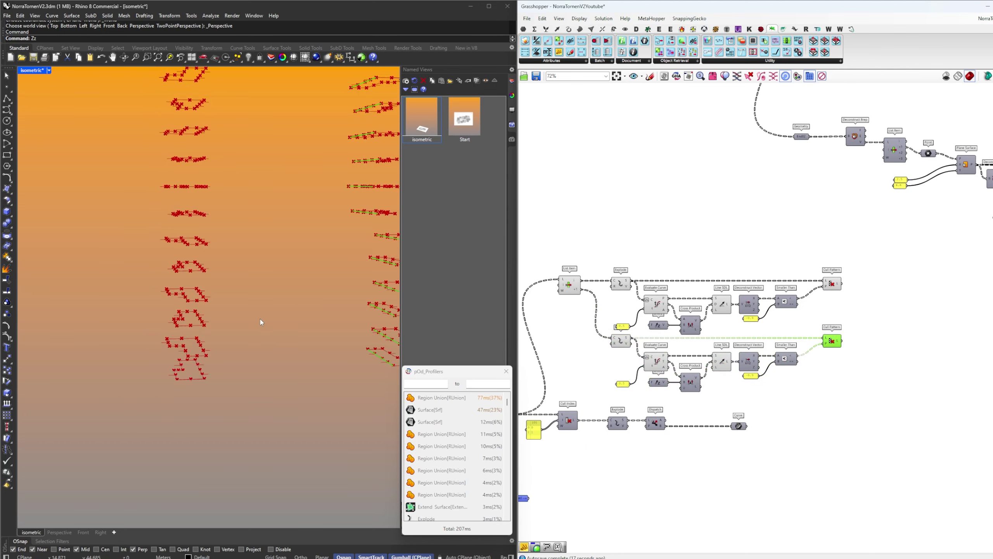
pyautogui.scroll(4, 757, 354)
# Replace the copied chain's Smaller Than with a Larger Than component and connect its > output to the lower Cull Pattern's P input
pyautogui.click(815, 414)
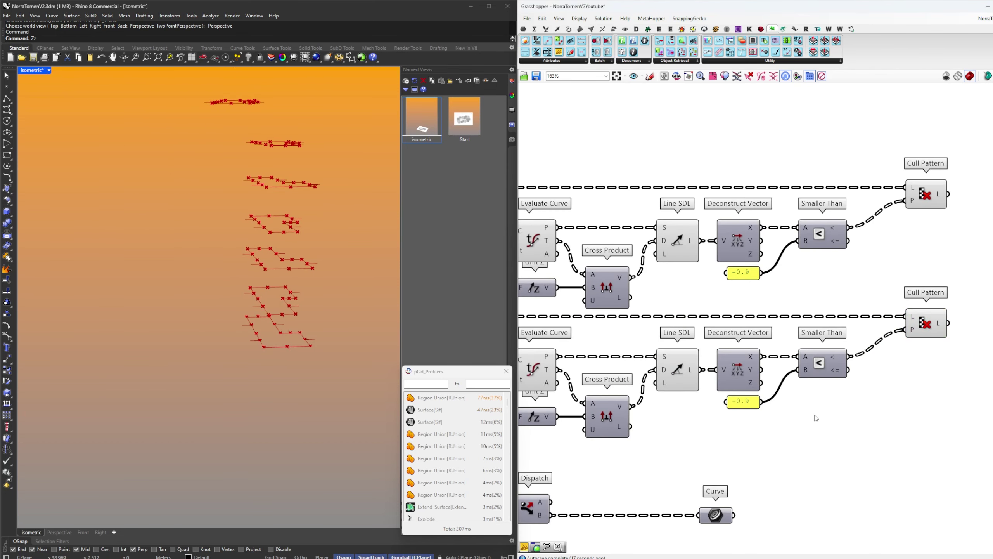
pyautogui.doubleClick(815, 417)
pyautogui.write('>')
pyautogui.press('Return')
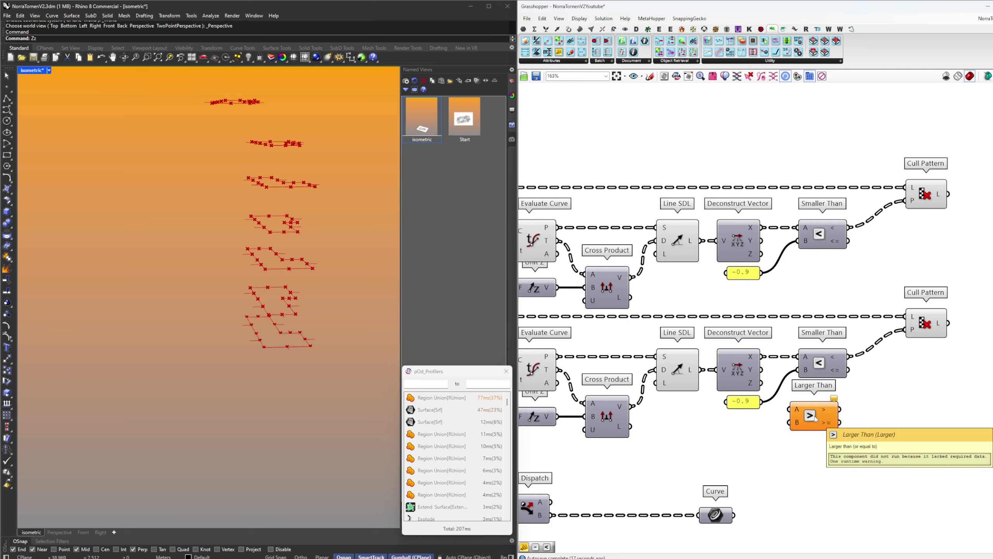
pyautogui.moveTo(795, 396); pyautogui.dragTo(823, 364)
pyautogui.click(819, 364)
pyautogui.press('Delete')
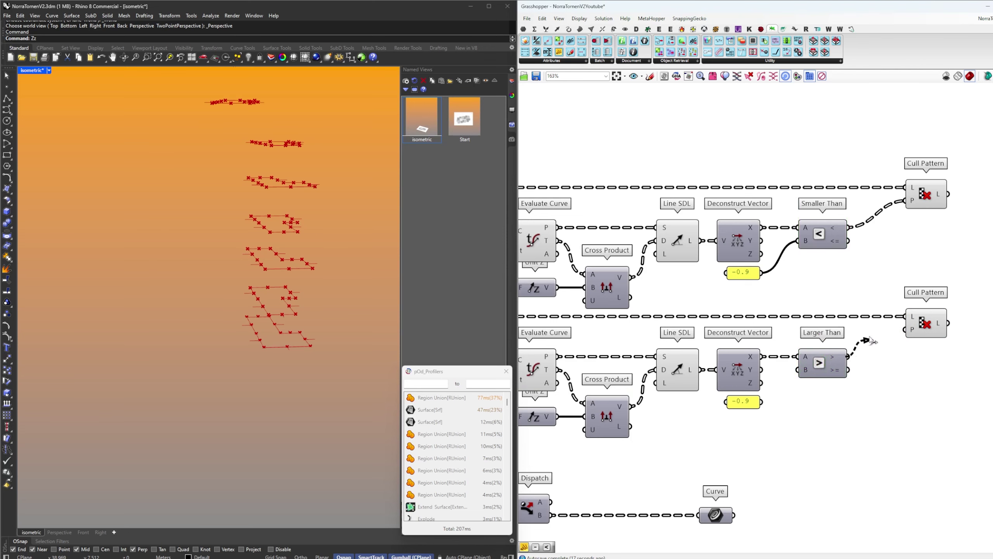
pyautogui.moveTo(872, 339); pyautogui.dragTo(905, 330)
# Feed the Larger Than's B input from the upper -0.9 panel through an Absolute component, and delete the duplicate panel
pyautogui.doubleClick(786, 285)
pyautogui.write('an')
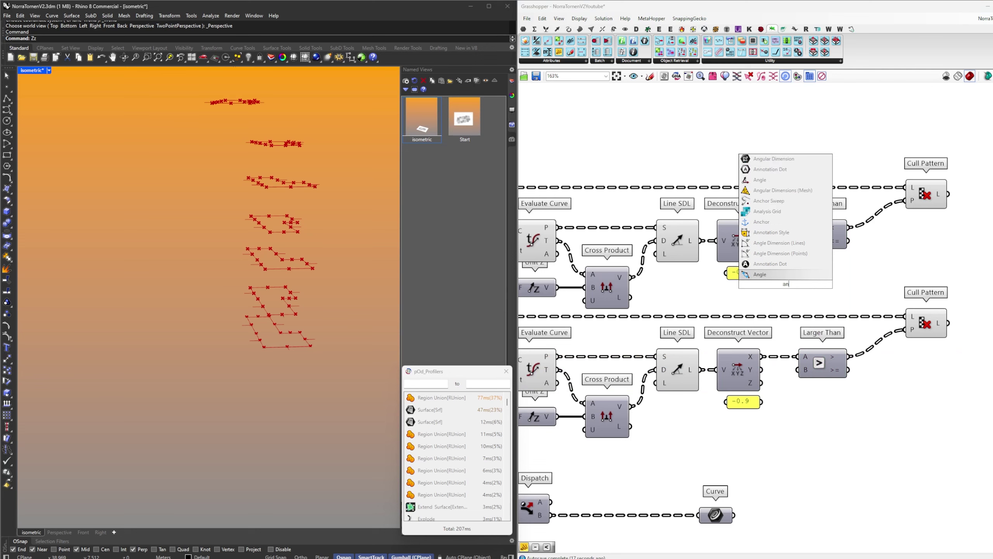
pyautogui.press('BackSpace')
pyautogui.write('bs')
pyautogui.press('Return')
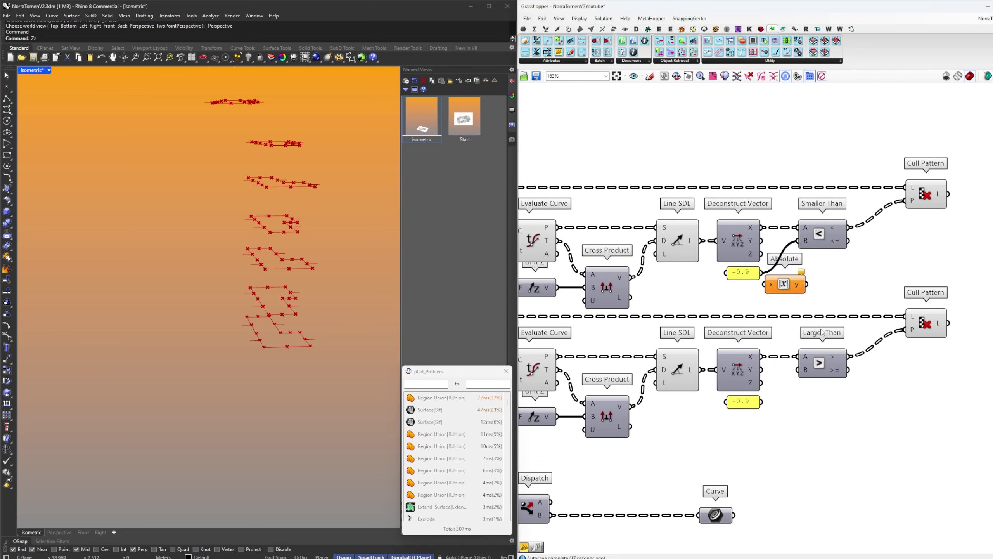
pyautogui.moveTo(761, 272); pyautogui.dragTo(777, 402)
pyautogui.click(754, 399)
pyautogui.press('Delete')
pyautogui.moveTo(880, 375); pyautogui.dragTo(812, 387, button='right')
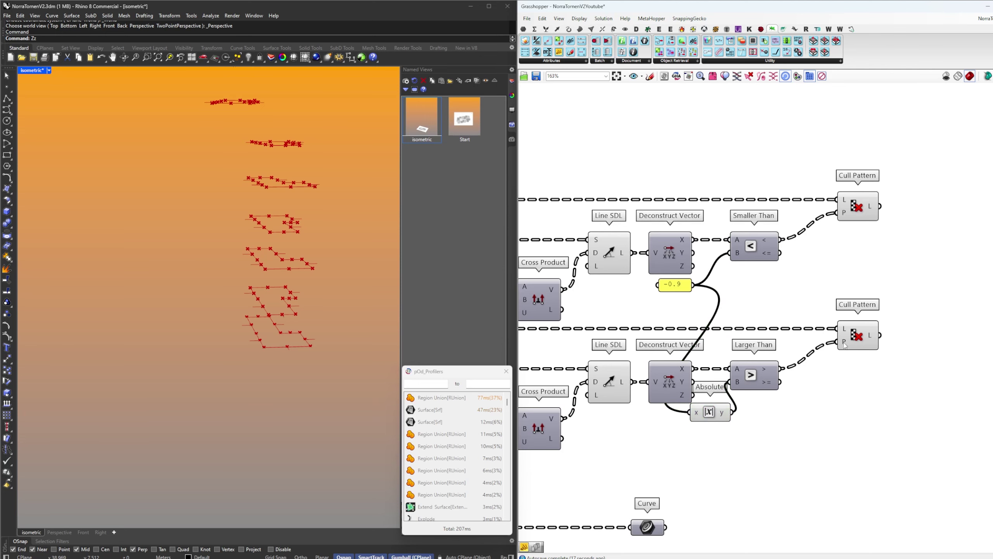
pyautogui.click(858, 335)
pyautogui.scroll(-5, 254, 350)
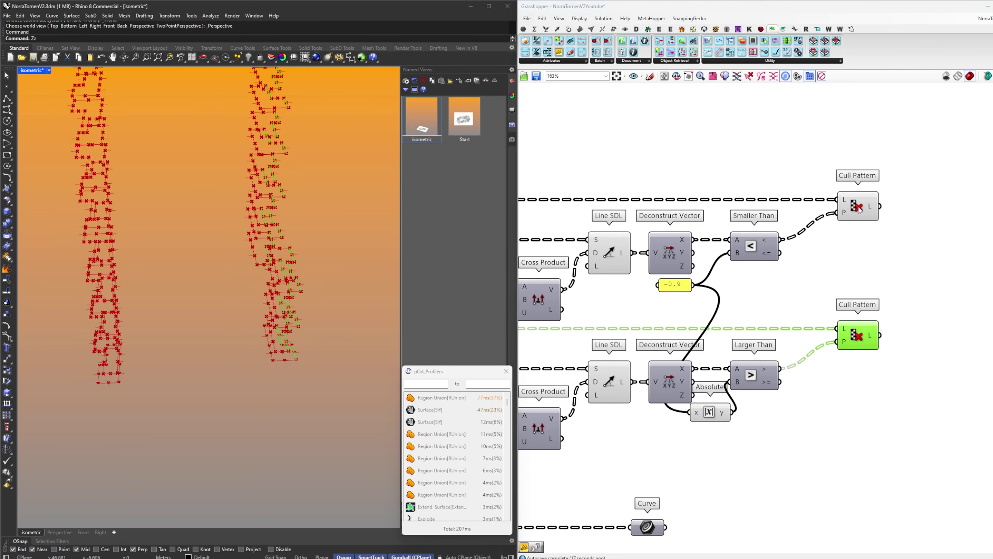
# Add a Merge component and connect the upper Cull Pattern's output to its D1 input
pyautogui.click(905, 260)
pyautogui.moveTo(906, 260); pyautogui.dragTo(795, 289, button='right')
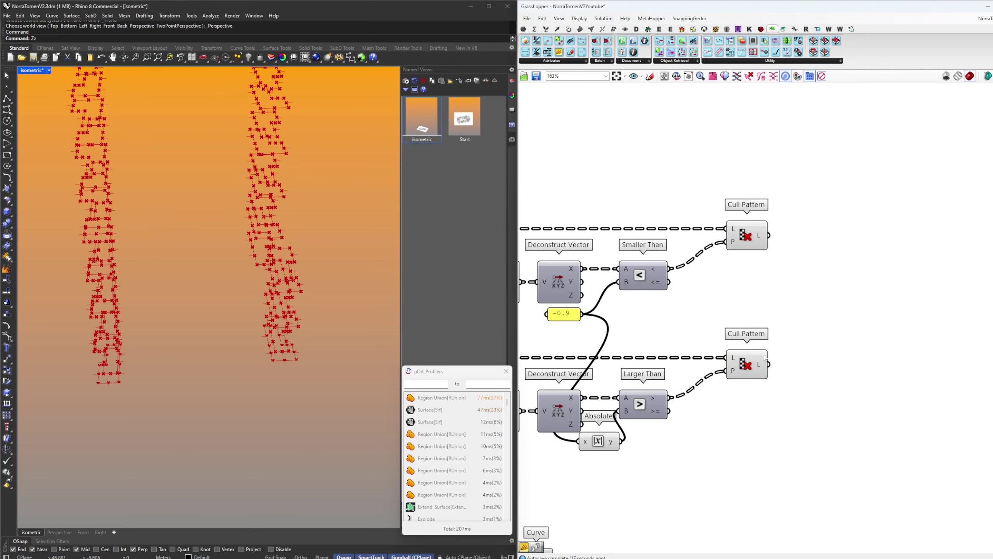
pyautogui.scroll(-2, 764, 365)
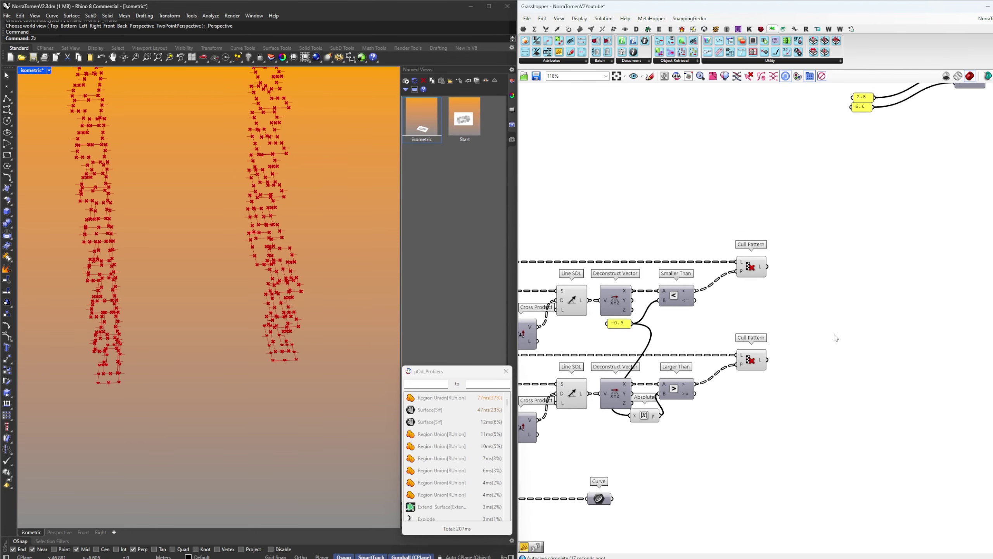
pyautogui.doubleClick(816, 345)
pyautogui.write('mer')
pyautogui.click(817, 334)
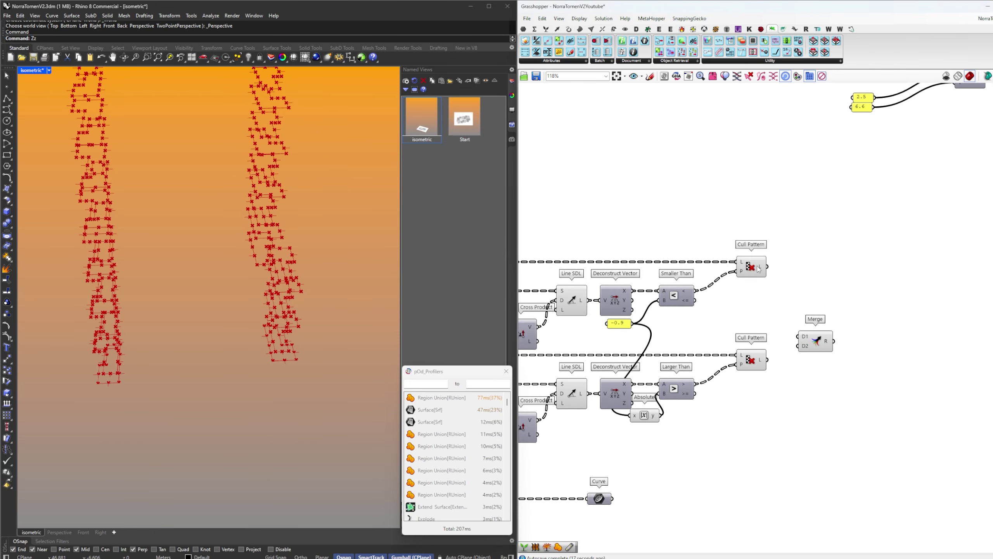
pyautogui.click(756, 268)
pyautogui.moveTo(768, 268); pyautogui.dragTo(828, 373)
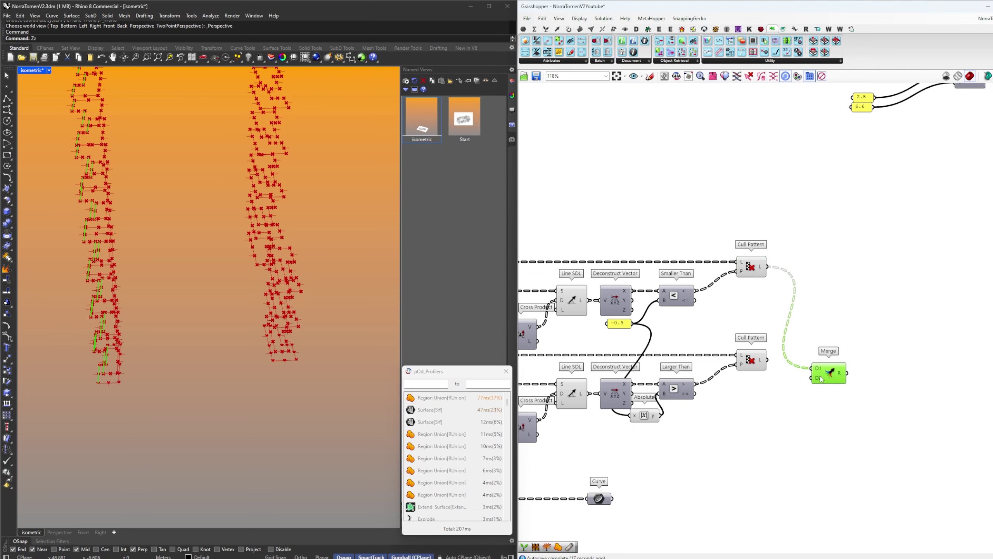
pyautogui.moveTo(811, 400); pyautogui.dragTo(828, 293, button='right')
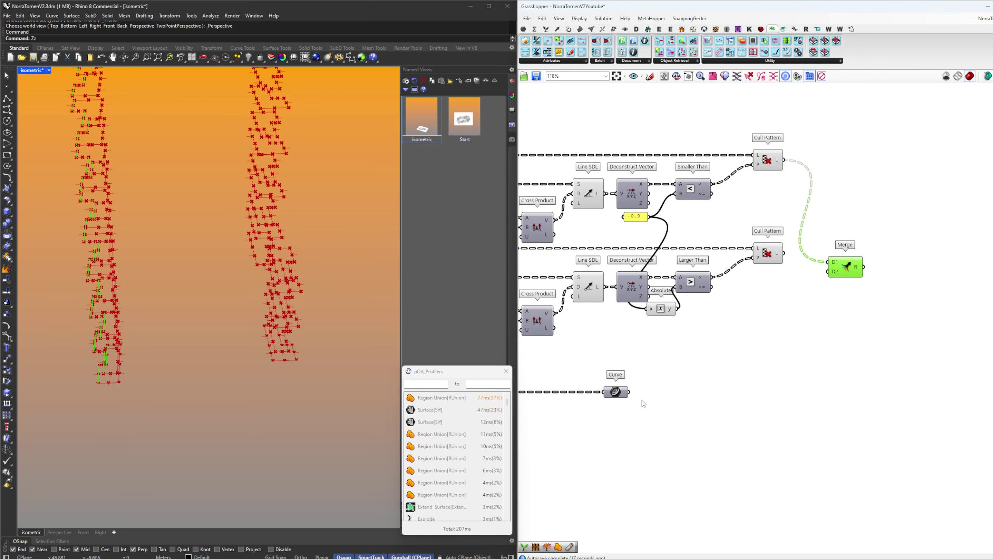
# Add a Midpoint component for each Cull Pattern's output and shift the Merge aside to make room
pyautogui.click(770, 167)
pyautogui.scroll(10, 136, 380)
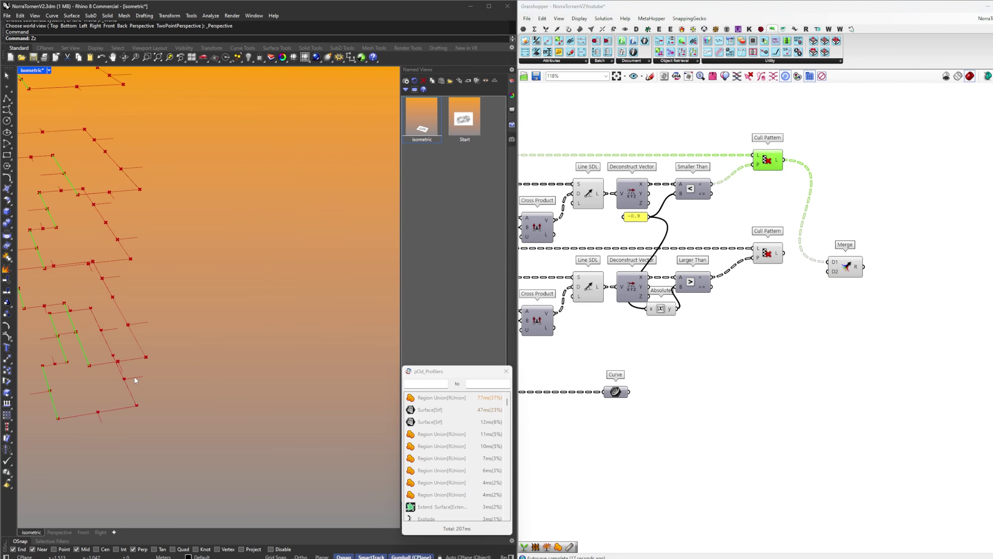
pyautogui.doubleClick(777, 381)
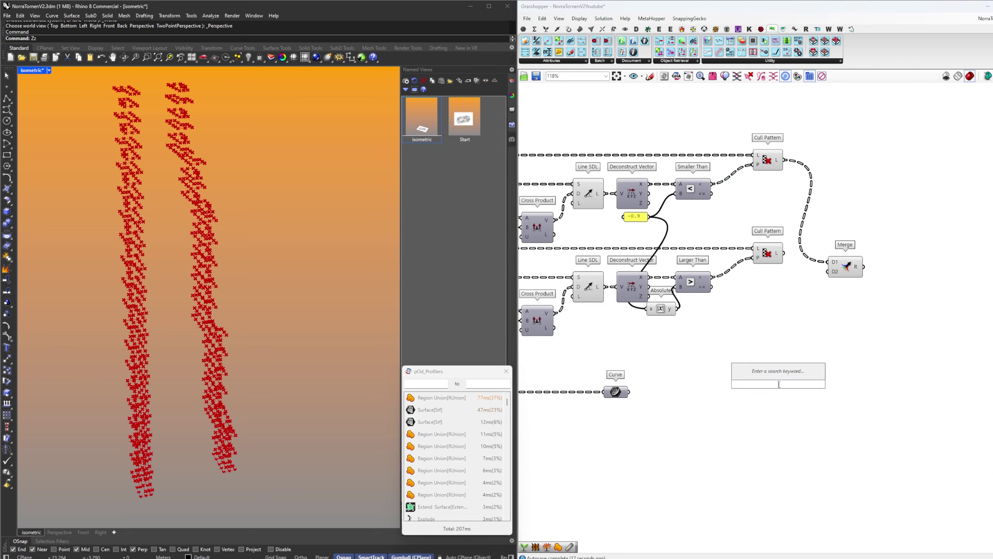
pyautogui.write('midpoint')
pyautogui.press('Return')
pyautogui.moveTo(779, 382); pyautogui.dragTo(803, 212)
pyautogui.moveTo(819, 213); pyautogui.dragTo(804, 236)
pyautogui.moveTo(818, 234); pyautogui.dragTo(879, 267)
pyautogui.click(722, 366)
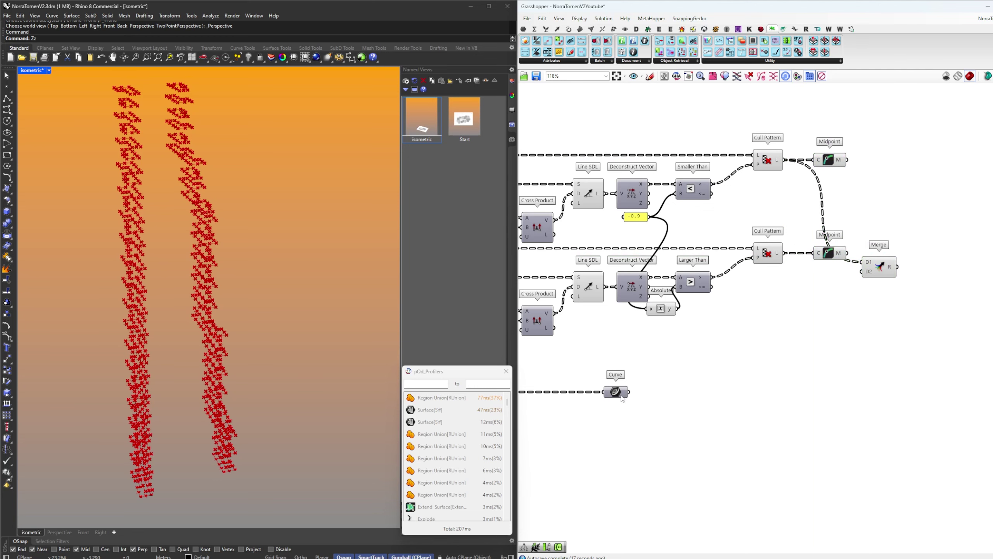
# Add a Shift Paths component and feed its D input from the Curve parameter in the lowest row
pyautogui.doubleClick(703, 396)
pyautogui.write('shift')
pyautogui.press('Return')
pyautogui.moveTo(629, 392); pyautogui.dragTo(737, 396)
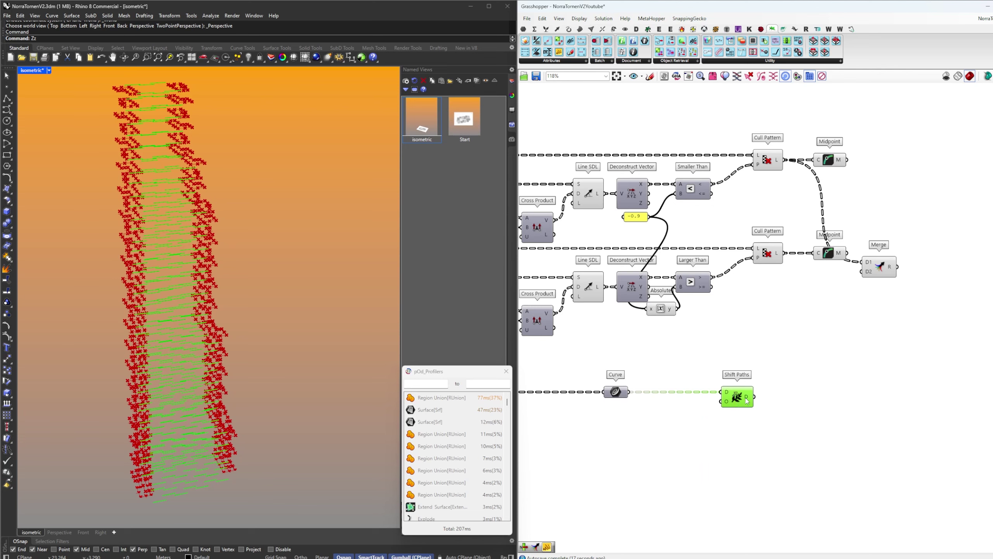
pyautogui.moveTo(752, 399)
pyautogui.moveTo(798, 378); pyautogui.dragTo(761, 399, button='right')
pyautogui.click(762, 392)
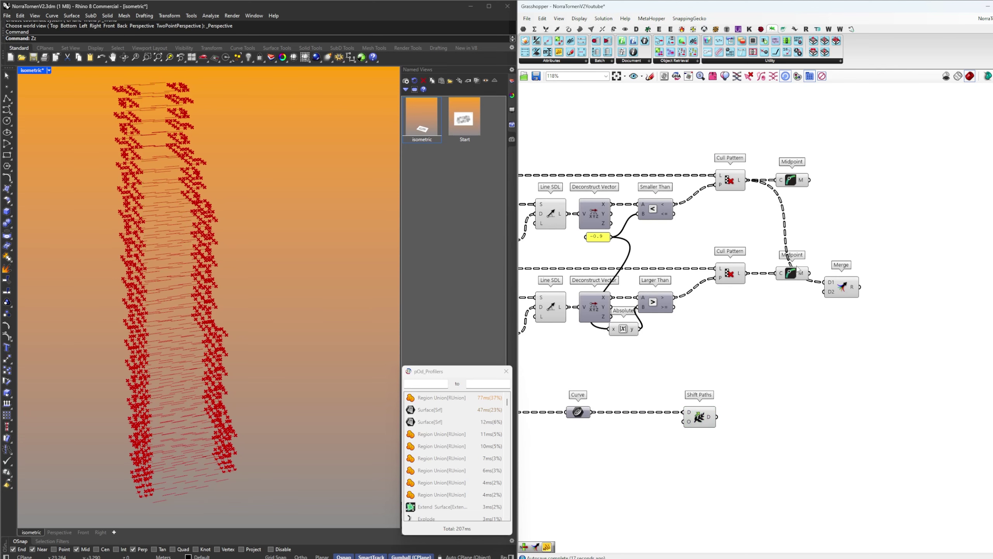
# Duplicate the Midpoint component into the lowest row and feed it from the Shift Paths output
pyautogui.keyDown('alt'); pyautogui.moveTo(792, 271); pyautogui.dragTo(790, 323); pyautogui.keyUp('alt')
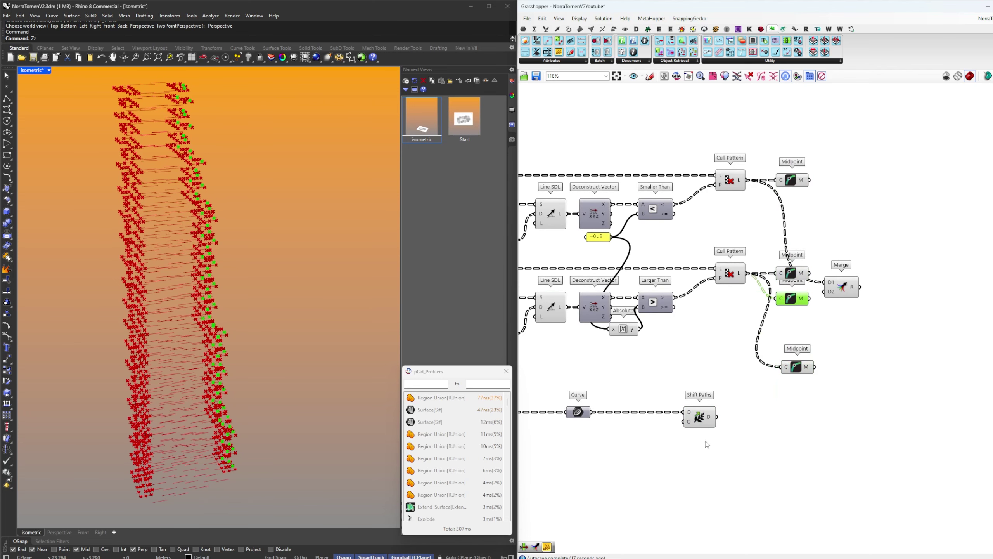
pyautogui.moveTo(717, 416); pyautogui.dragTo(783, 420)
pyautogui.moveTo(830, 307); pyautogui.dragTo(815, 321, button='right')
pyautogui.click(814, 321)
# Connect the upper, middle and lowest Midpoint outputs to the Merge's D1, D2 and D3 inputs, replacing the direct Cull Pattern wire
pyautogui.moveTo(822, 308); pyautogui.dragTo(843, 315)
pyautogui.moveTo(790, 188); pyautogui.dragTo(829, 308)
pyautogui.moveTo(792, 432); pyautogui.dragTo(851, 297)
pyautogui.moveTo(869, 295)
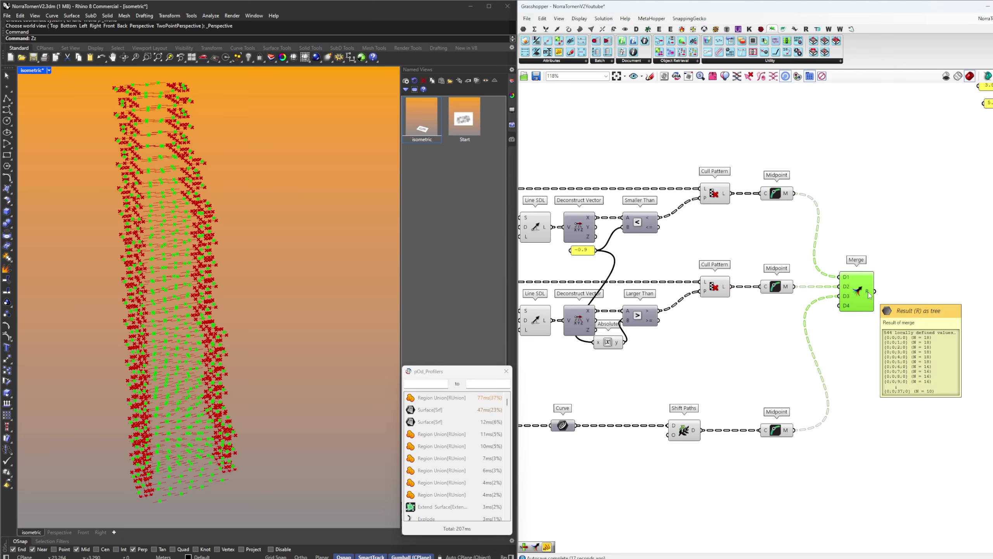
# Apply Simplify to the Merge's D1, D2 and D3 inputs
pyautogui.rightClick(842, 271)
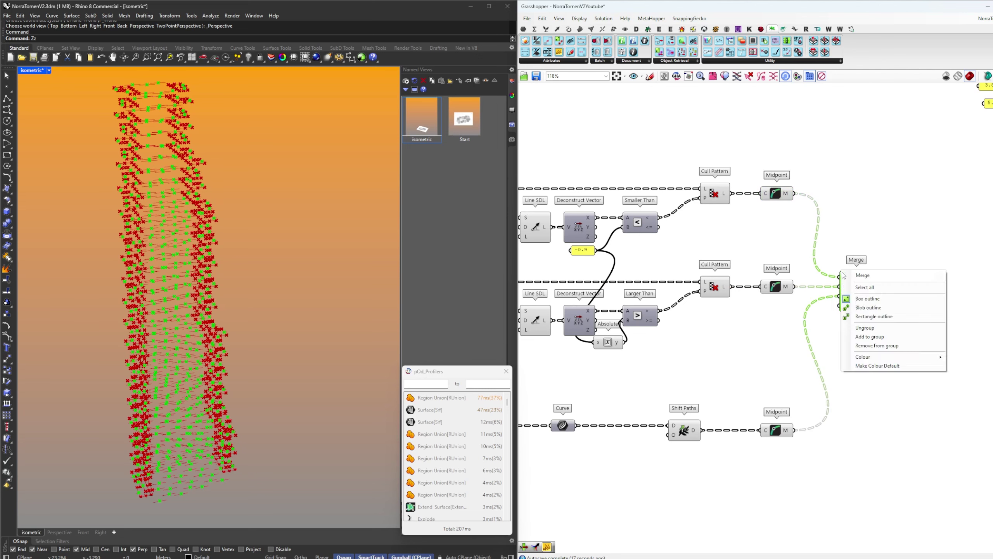
pyautogui.click(847, 252)
pyautogui.scroll(3, 851, 273)
pyautogui.rightClick(845, 276)
pyautogui.click(858, 356)
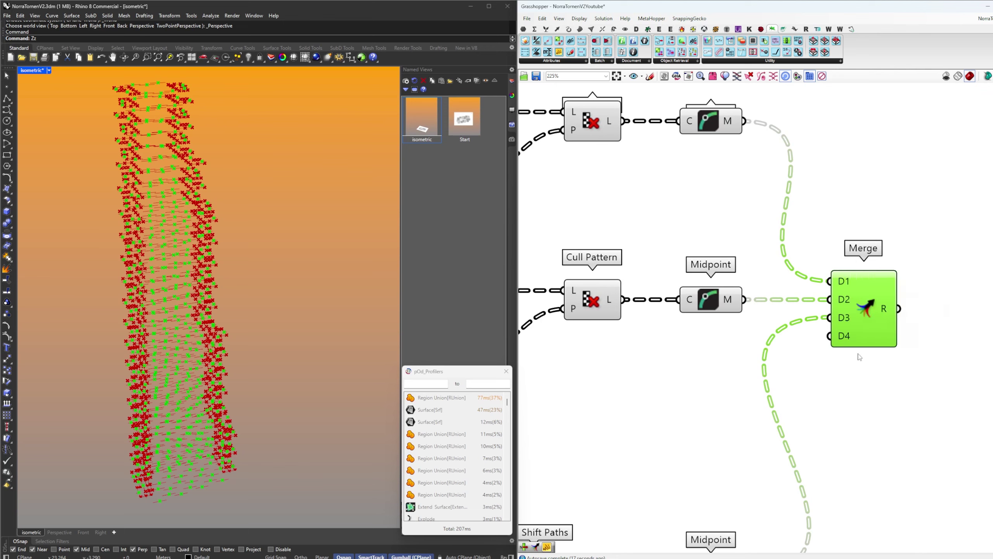
pyautogui.rightClick(838, 299)
pyautogui.click(854, 378)
pyautogui.rightClick(838, 313)
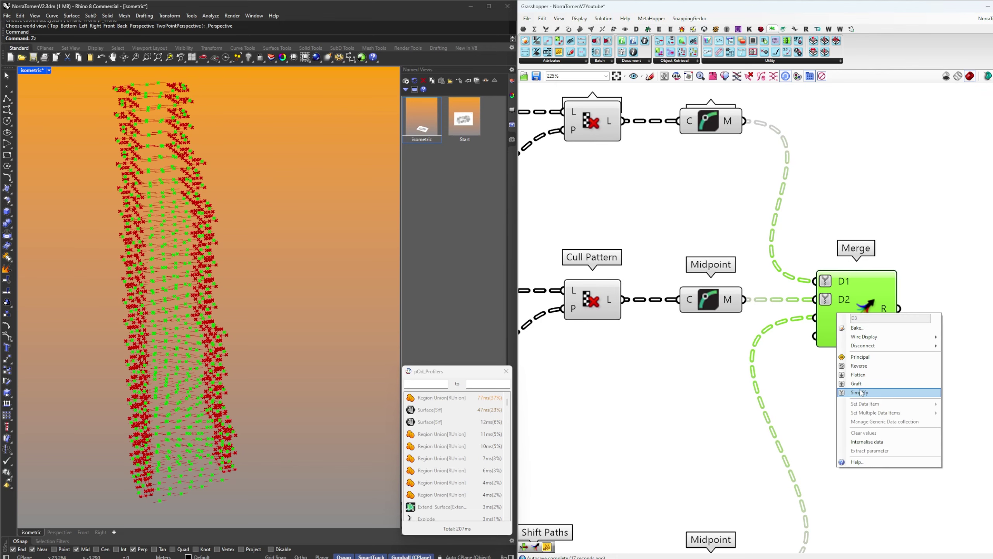
pyautogui.click(854, 391)
pyautogui.scroll(-3, 854, 387)
pyautogui.moveTo(873, 362); pyautogui.dragTo(779, 352, button='right')
pyautogui.click(804, 357)
# Turn off the preview of all components feeding the Merge so only its merged midpoints are displayed
pyautogui.scroll(-5, 854, 364)
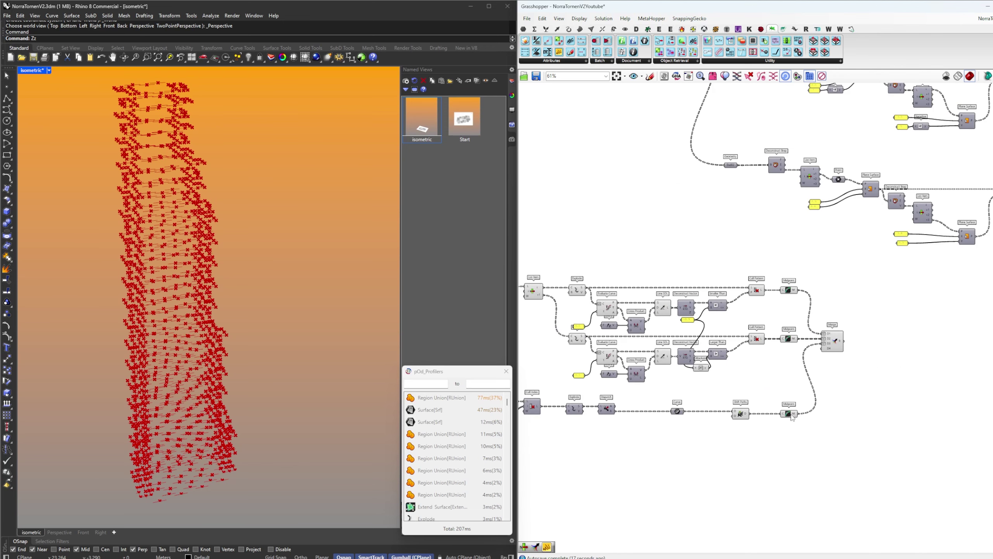
pyautogui.moveTo(803, 424); pyautogui.dragTo(562, 269)
pyautogui.rightClick(564, 270)
pyautogui.click(576, 283)
pyautogui.click(625, 271)
pyautogui.scroll(6, 860, 362)
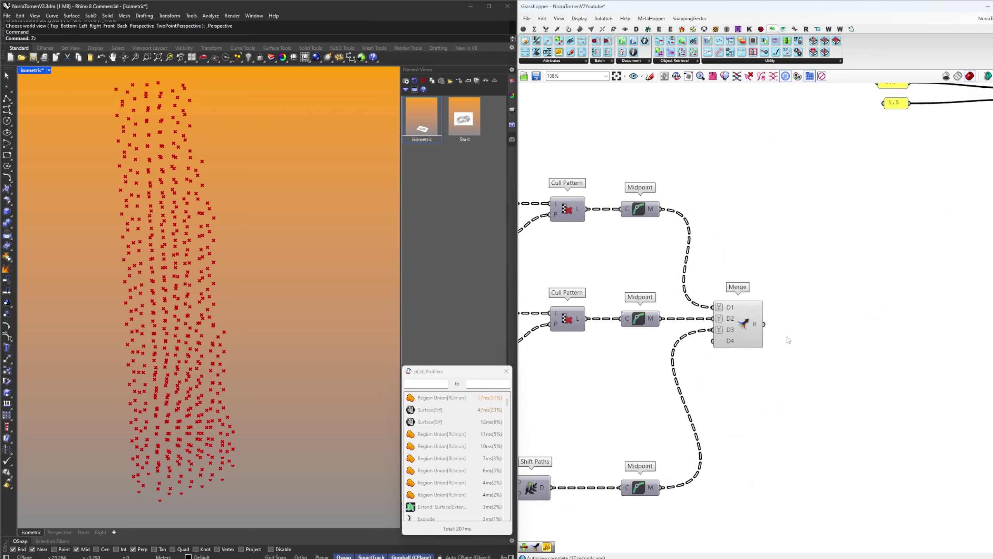
pyautogui.click(746, 329)
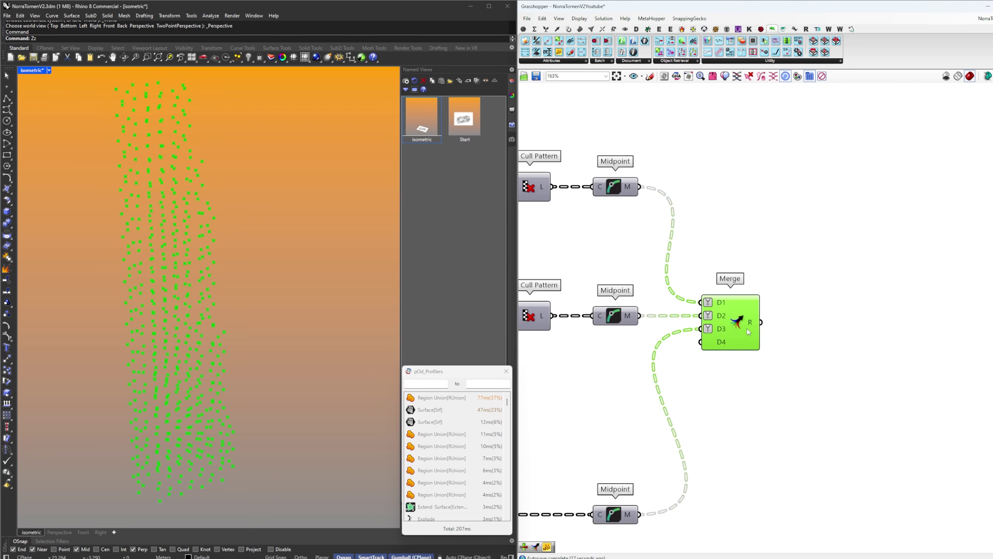
pyautogui.click(804, 333)
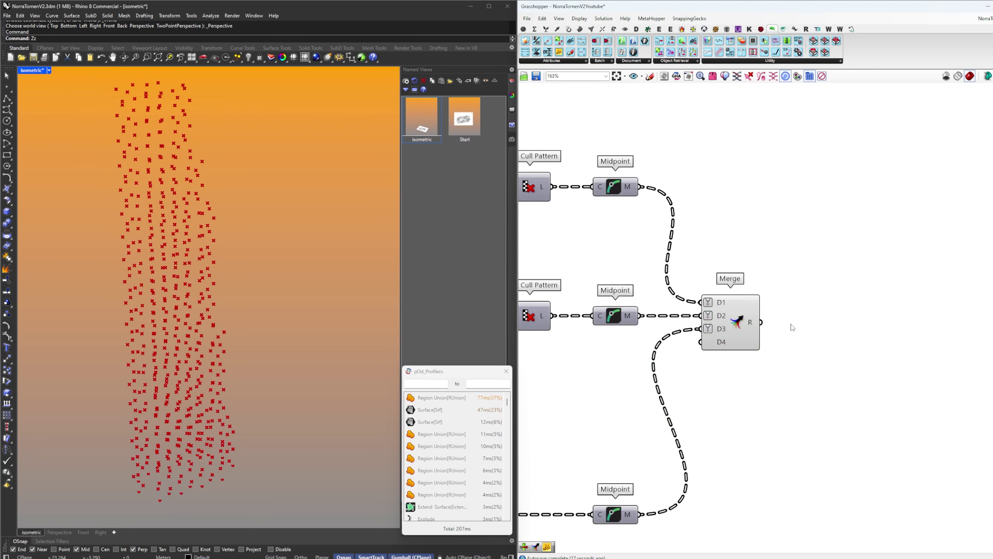
# Add a Partition List component and feed its list input from the Merge result
pyautogui.doubleClick(792, 327)
pyautogui.write('pl')
pyautogui.write('i')
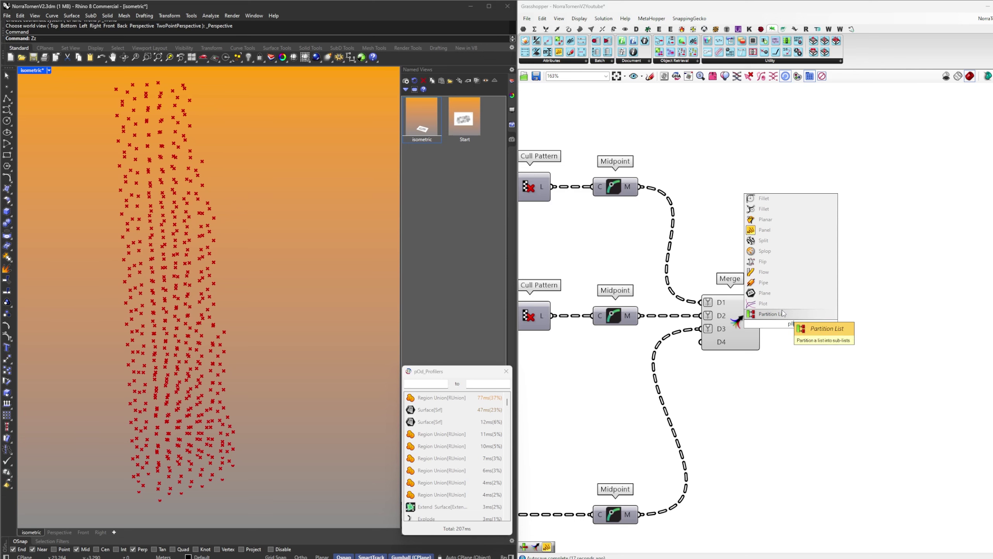
pyautogui.click(783, 314)
pyautogui.moveTo(761, 322); pyautogui.dragTo(771, 317)
pyautogui.moveTo(790, 324); pyautogui.dragTo(826, 336)
# Add a panel containing 2 and connect it to the Partition List's size input
pyautogui.doubleClick(780, 361)
pyautogui.write('2')
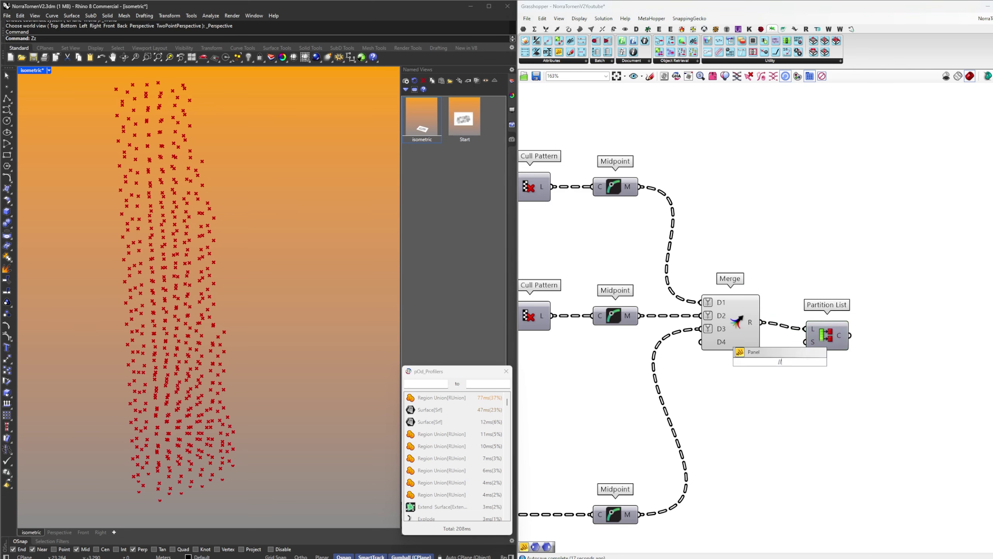
pyautogui.press('Return')
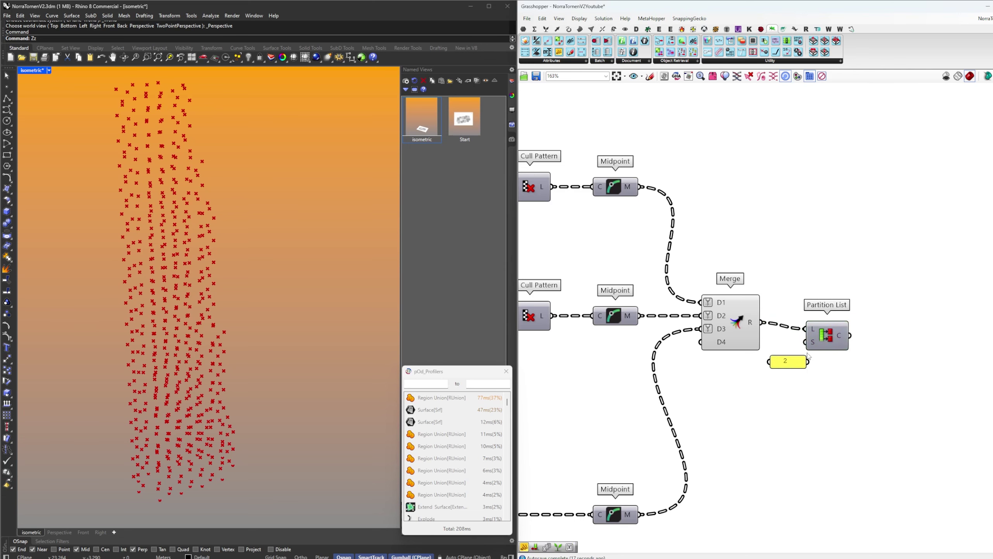
pyautogui.moveTo(816, 350); pyautogui.dragTo(827, 344)
pyautogui.click(901, 365)
pyautogui.moveTo(902, 366); pyautogui.dragTo(876, 370, button='right')
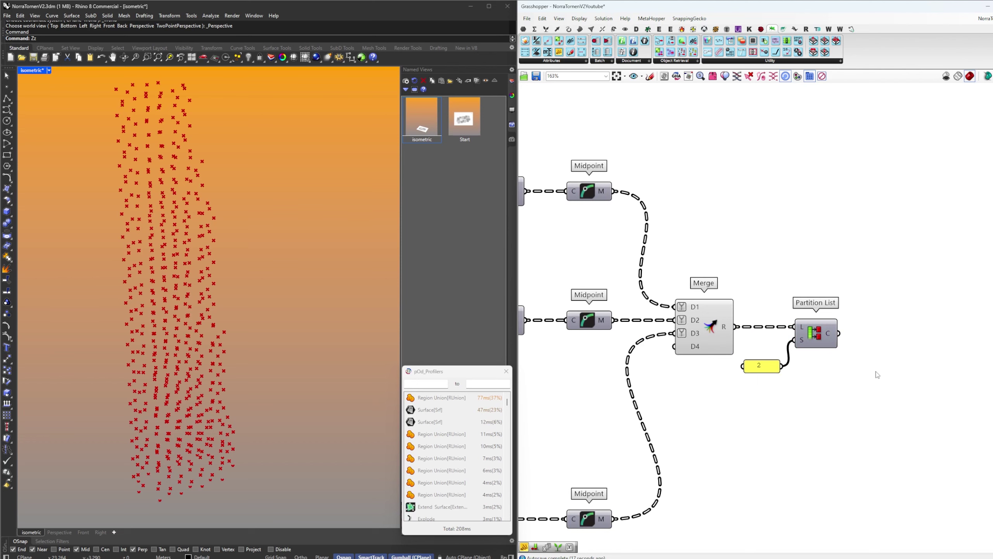
# Place a Move component after the Partition List
pyautogui.doubleClick(876, 370)
pyautogui.write('mo')
pyautogui.click(867, 359)
pyautogui.moveTo(863, 370); pyautogui.dragTo(893, 339)
# Connect the Partition List chunks to the Move's geometry input and a new Unit Z vector to its motion input
pyautogui.click(833, 402)
pyautogui.doubleClick(833, 398)
pyautogui.write('z')
pyautogui.press('Return')
pyautogui.moveTo(855, 397); pyautogui.dragTo(884, 337)
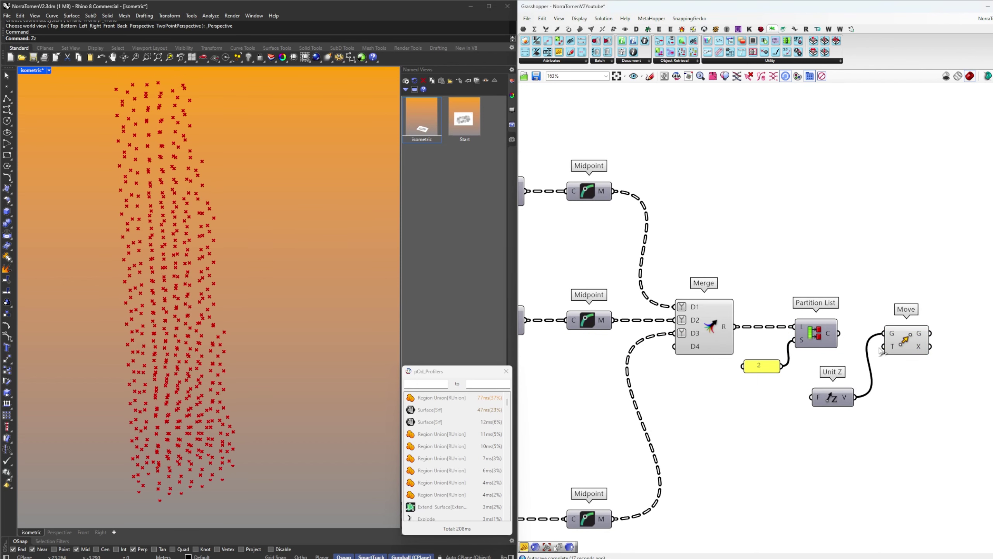
pyautogui.hotkey('ctrl', 'z')
pyautogui.moveTo(860, 395); pyautogui.dragTo(884, 347)
pyautogui.moveTo(885, 347); pyautogui.dragTo(855, 397)
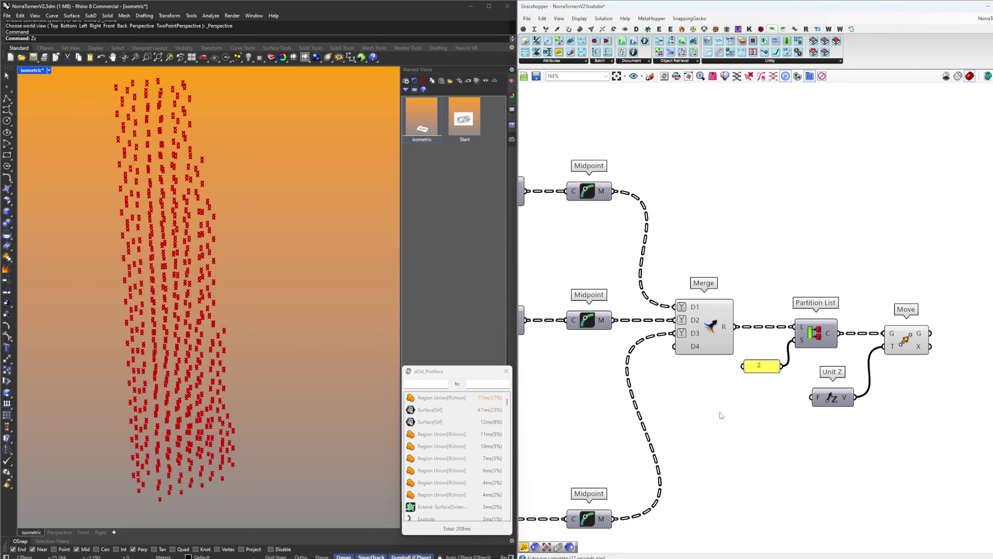
pyautogui.doubleClick(720, 414)
pyautogui.write('cr')
pyautogui.press('Return')
pyautogui.click(717, 415)
pyautogui.press('Delete')
# Add a Remote Receiver below the Merge component and set its key to FloorHeight
pyautogui.doubleClick(712, 410)
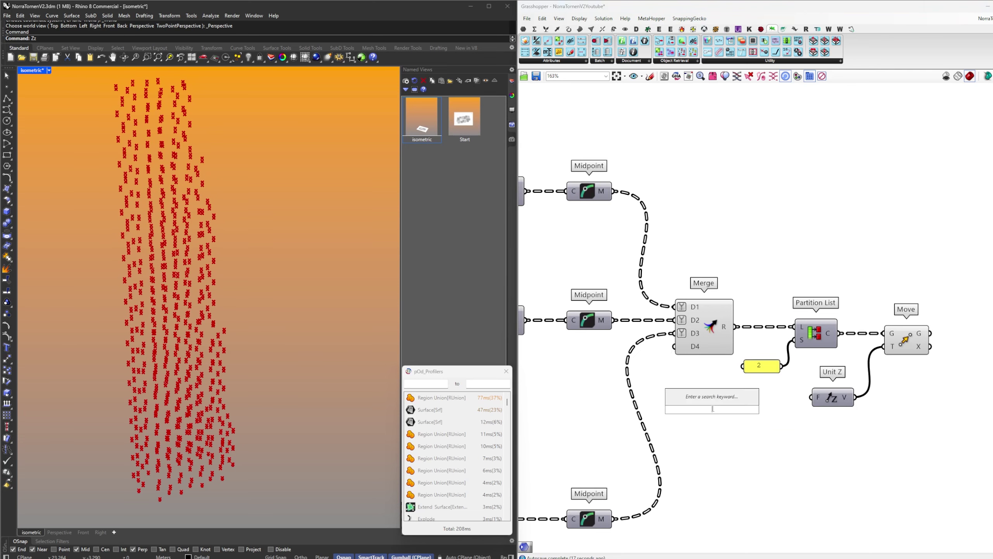
pyautogui.write('rr')
pyautogui.click(712, 406)
pyautogui.rightClick(716, 415)
pyautogui.moveTo(753, 435)
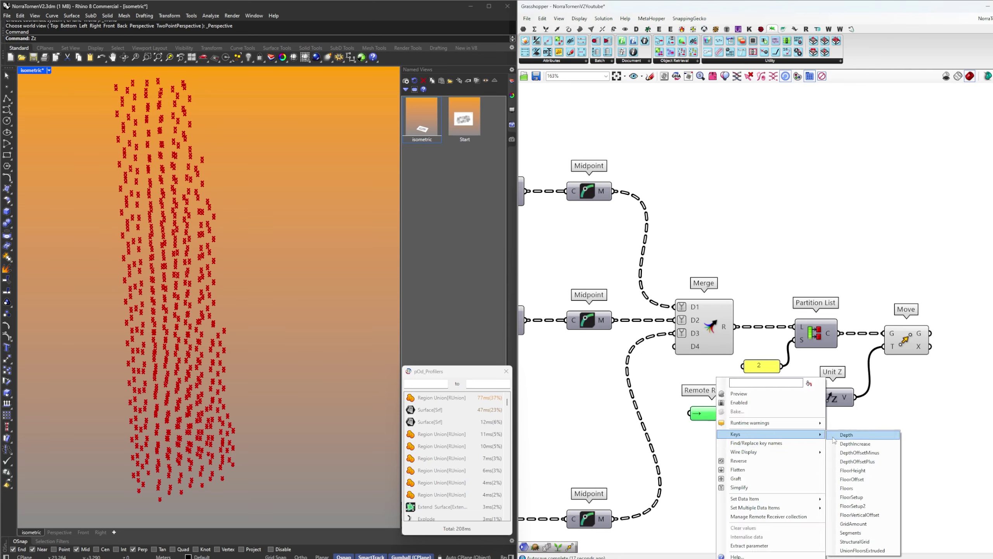
pyautogui.click(856, 473)
# Divide the FloorHeight value by 2 with a Division component and feed the result into the Unit Z factor
pyautogui.doubleClick(768, 416)
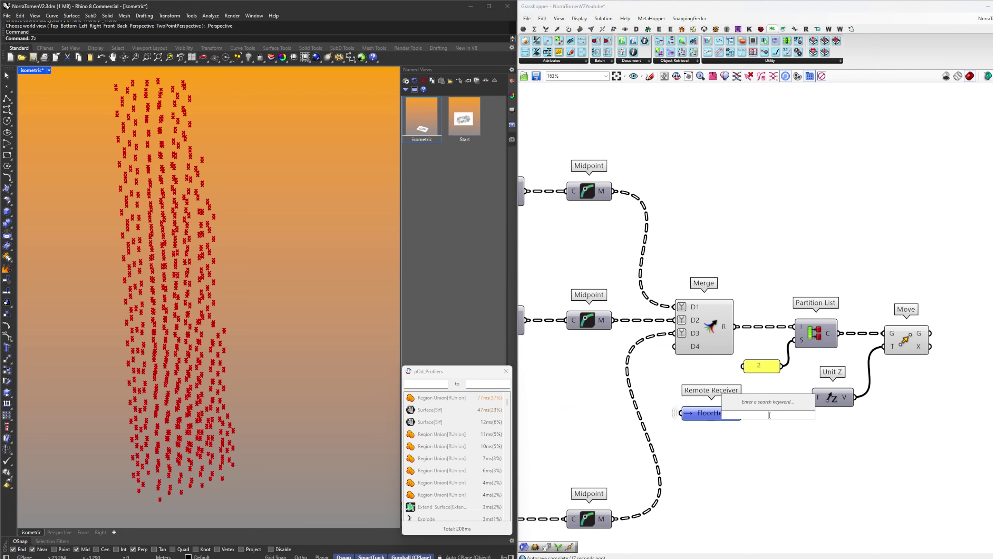
pyautogui.write('/2')
pyautogui.press('Return')
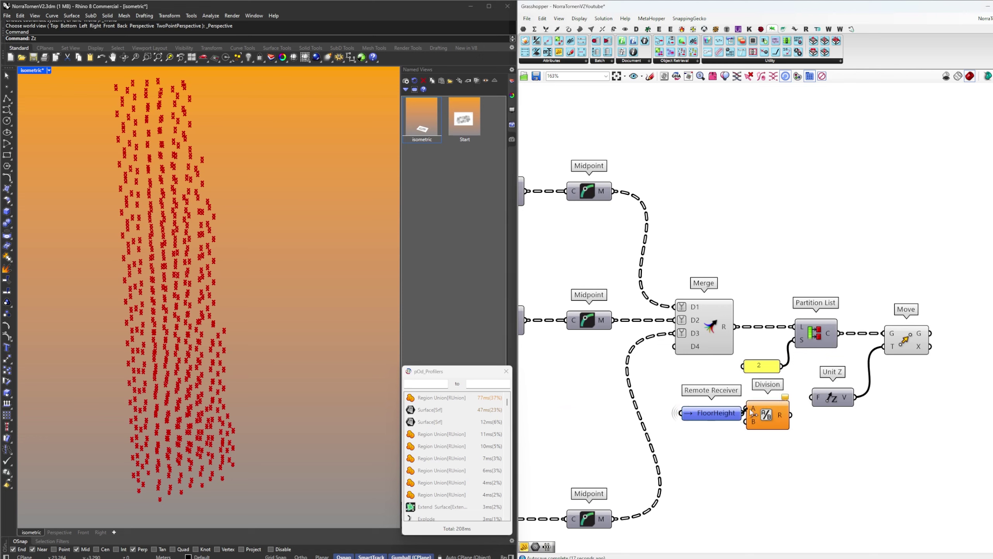
pyautogui.moveTo(750, 410); pyautogui.dragTo(751, 409)
pyautogui.moveTo(764, 416); pyautogui.dragTo(834, 425)
pyautogui.moveTo(885, 391); pyautogui.dragTo(824, 377, button='right')
pyautogui.click(858, 326)
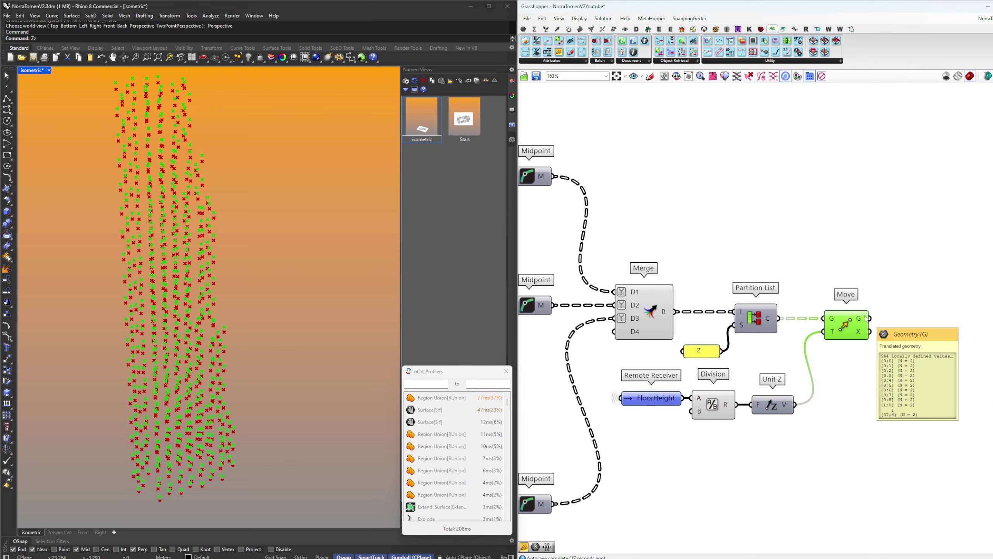
pyautogui.click(849, 347)
# Turn on the preview of the Extrude component that follows the Region Union and Surface components
pyautogui.scroll(-8, 848, 347)
pyautogui.moveTo(588, 434); pyautogui.dragTo(720, 362, button='right')
pyautogui.scroll(4, 711, 372)
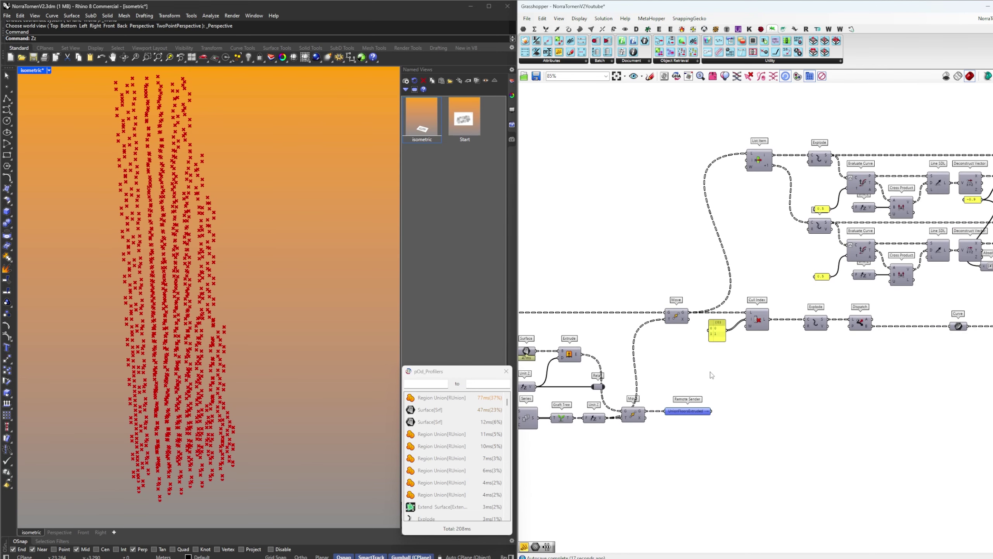
pyautogui.scroll(-2, 793, 339)
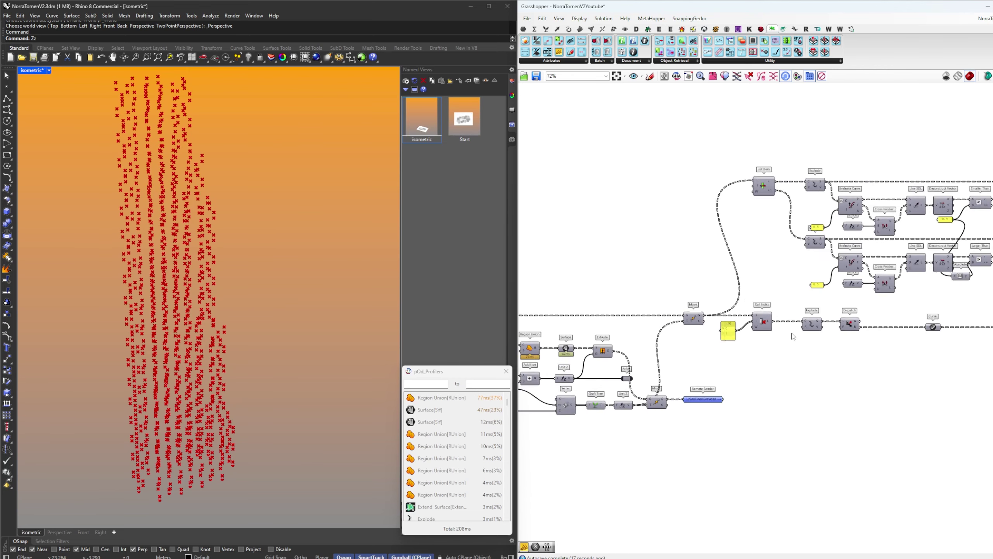
pyautogui.moveTo(695, 363); pyautogui.dragTo(759, 339, button='right')
pyautogui.scroll(3, 694, 326)
pyautogui.click(694, 326)
pyautogui.hotkey('ctrl', 'q')
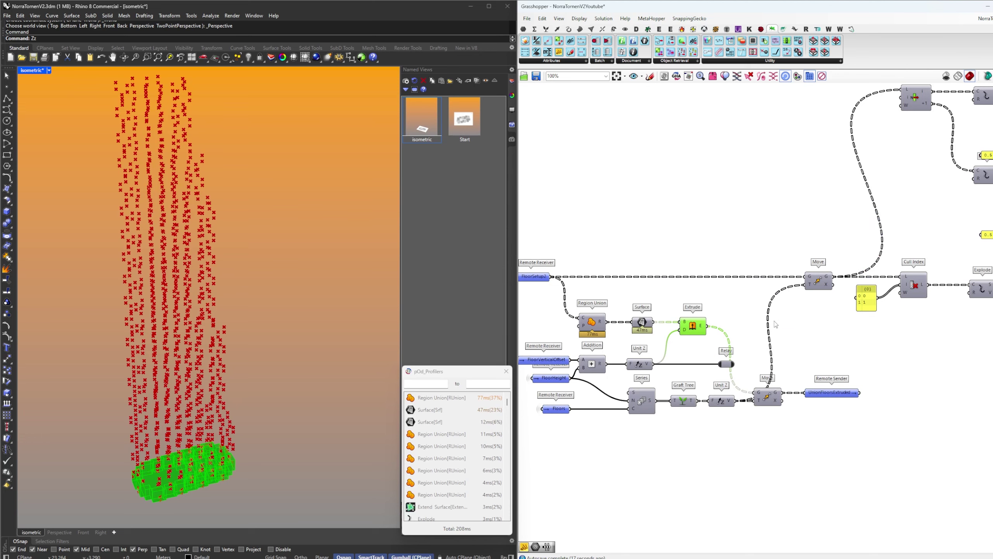
pyautogui.click(774, 323)
pyautogui.moveTo(814, 291); pyautogui.dragTo(781, 290, button='right')
pyautogui.click(663, 323)
pyautogui.doubleClick(791, 331)
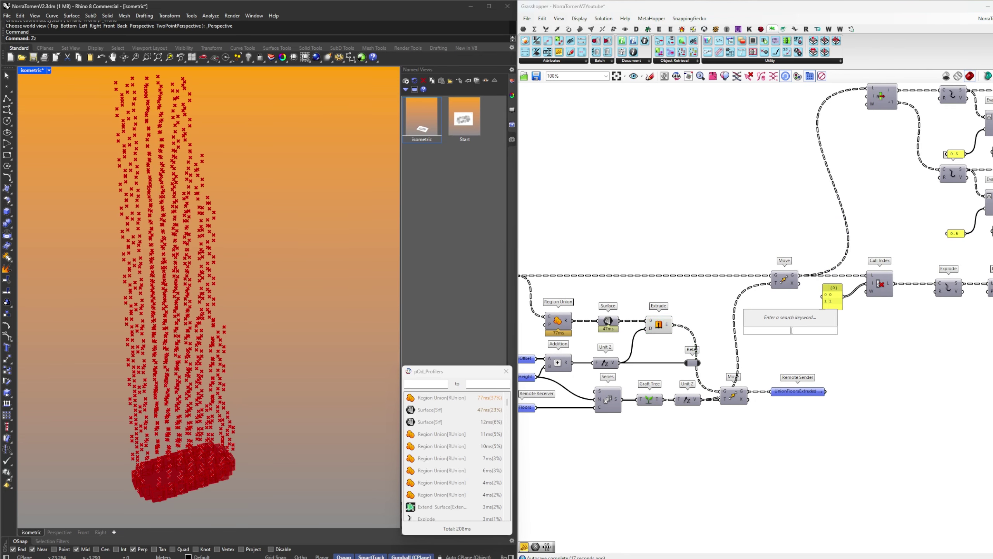
pyautogui.write('move')
pyautogui.press('Return')
pyautogui.click(659, 323)
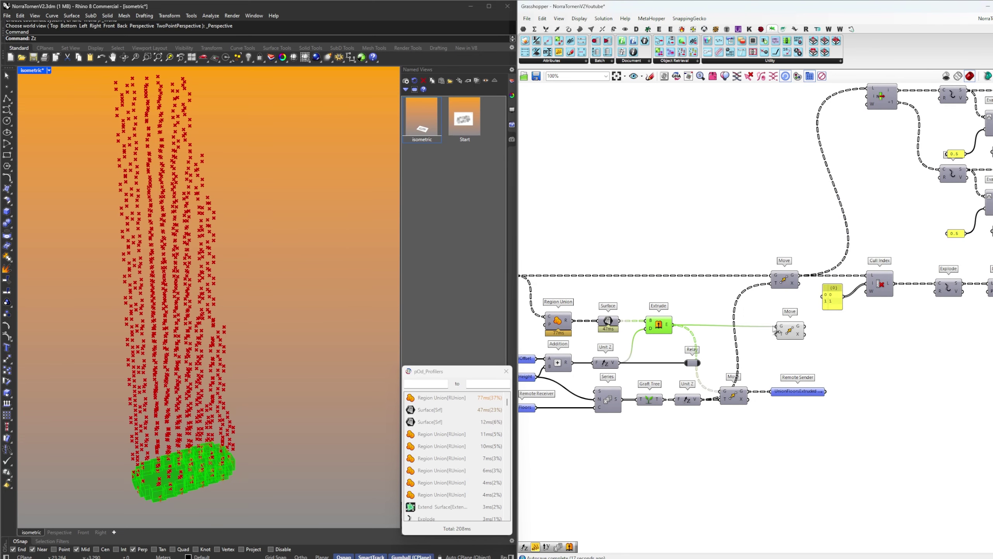
pyautogui.moveTo(775, 327); pyautogui.dragTo(778, 326)
pyautogui.moveTo(789, 331); pyautogui.dragTo(810, 330)
pyautogui.moveTo(672, 326)
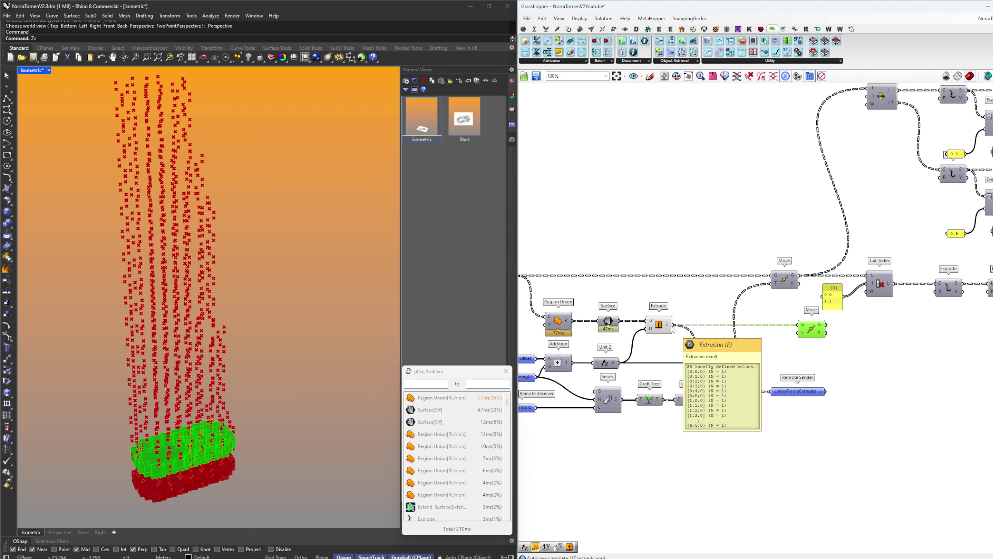
pyautogui.click(745, 305)
pyautogui.moveTo(743, 292); pyautogui.dragTo(807, 295, button='right')
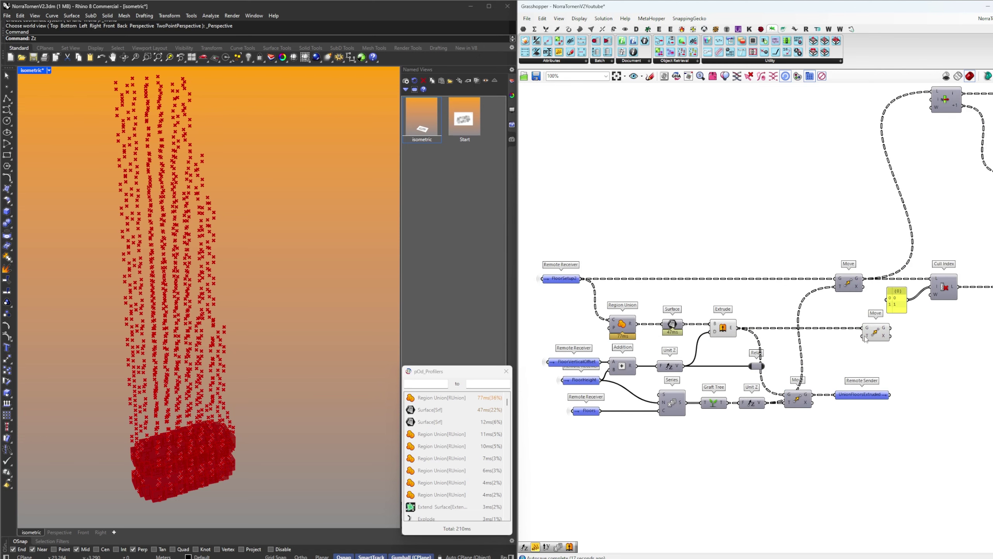
pyautogui.click(874, 333)
pyautogui.press('Delete')
# Add an Extrude component using the upper Move's geometry output as base and a new Unit Z vector as direction
pyautogui.doubleClick(874, 350)
pyautogui.write('extr')
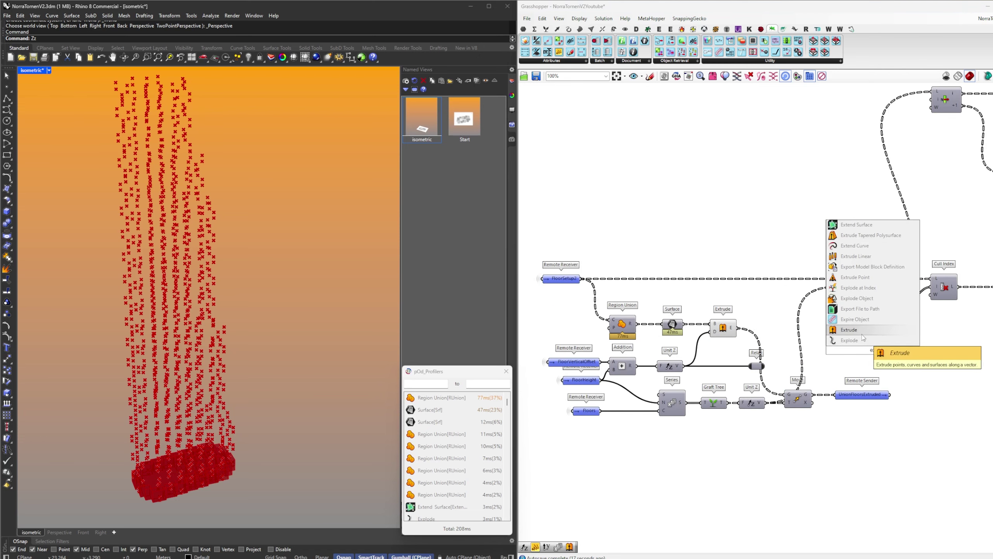
pyautogui.click(866, 330)
pyautogui.moveTo(858, 275)
pyautogui.mouseDown()
pyautogui.moveTo(869, 336)
pyautogui.moveTo(856, 279)
pyautogui.mouseUp()
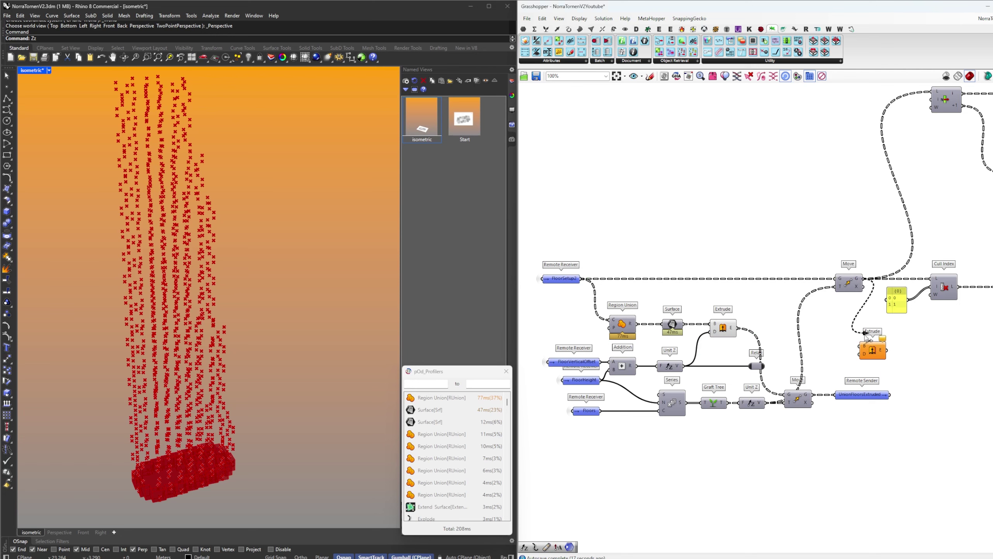
pyautogui.moveTo(865, 335); pyautogui.dragTo(860, 346)
pyautogui.moveTo(872, 350)
pyautogui.mouseDown()
pyautogui.moveTo(892, 345)
pyautogui.moveTo(883, 350)
pyautogui.mouseUp()
pyautogui.doubleClick(846, 351)
pyautogui.write('z')
pyautogui.press('Return')
# Add a Remote Receiver keyed to FloorHeight and connect it to the factor of the new Extrude's Unit Z
pyautogui.doubleClick(814, 331)
pyautogui.write('t')
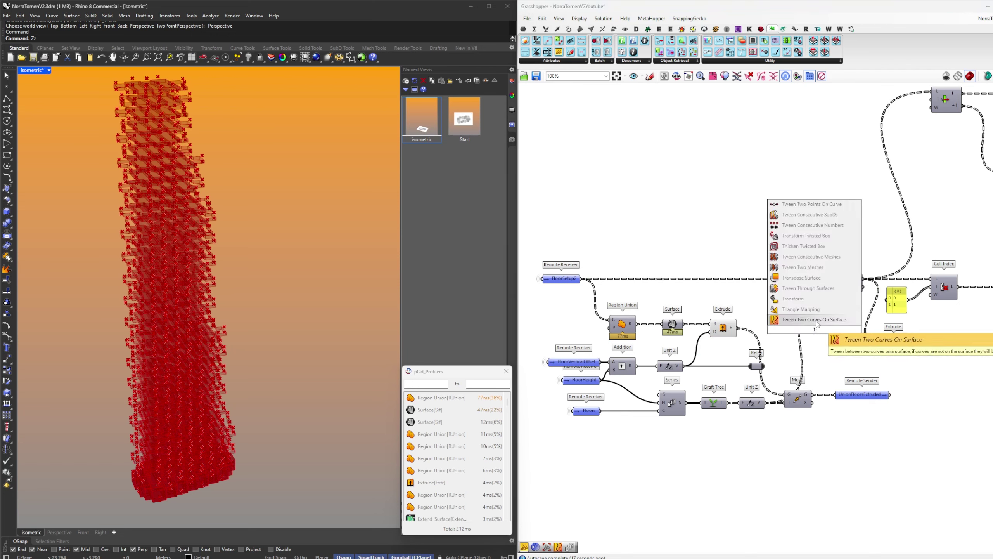
pyautogui.press('BackSpace')
pyautogui.write('r')
pyautogui.click(805, 321)
pyautogui.rightClick(805, 325)
pyautogui.click(802, 328)
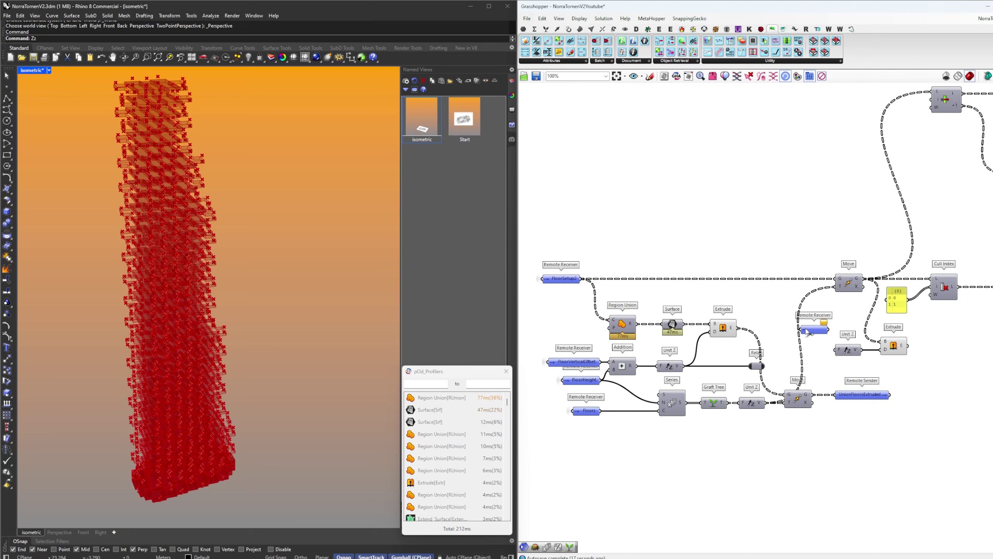
pyautogui.rightClick(811, 329)
pyautogui.moveTo(841, 386)
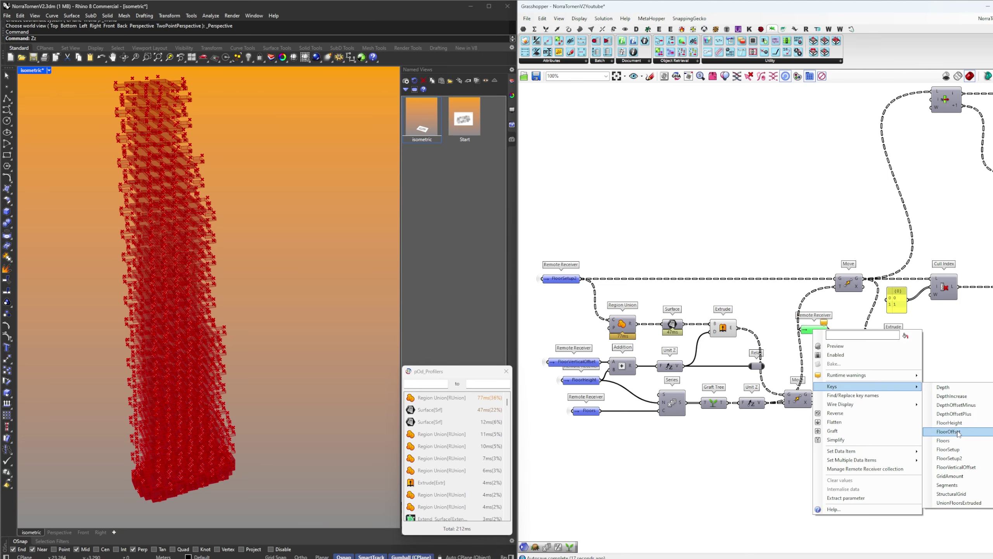
pyautogui.click(949, 423)
pyautogui.scroll(2, 854, 337)
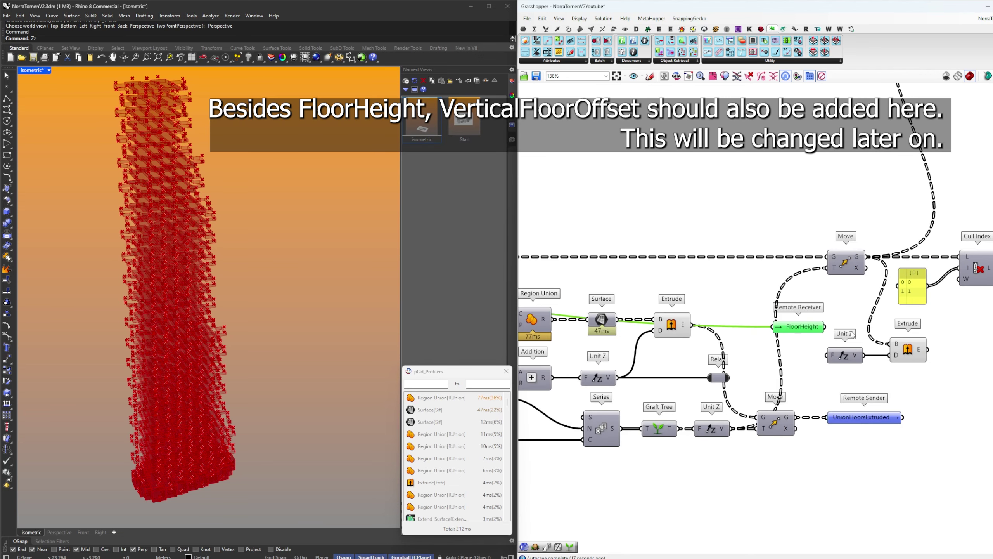
pyautogui.moveTo(834, 353); pyautogui.dragTo(830, 355)
# Examine the new Extrude's floor volumes in the viewport and compare them with the moved union floor extrusions
pyautogui.click(907, 349)
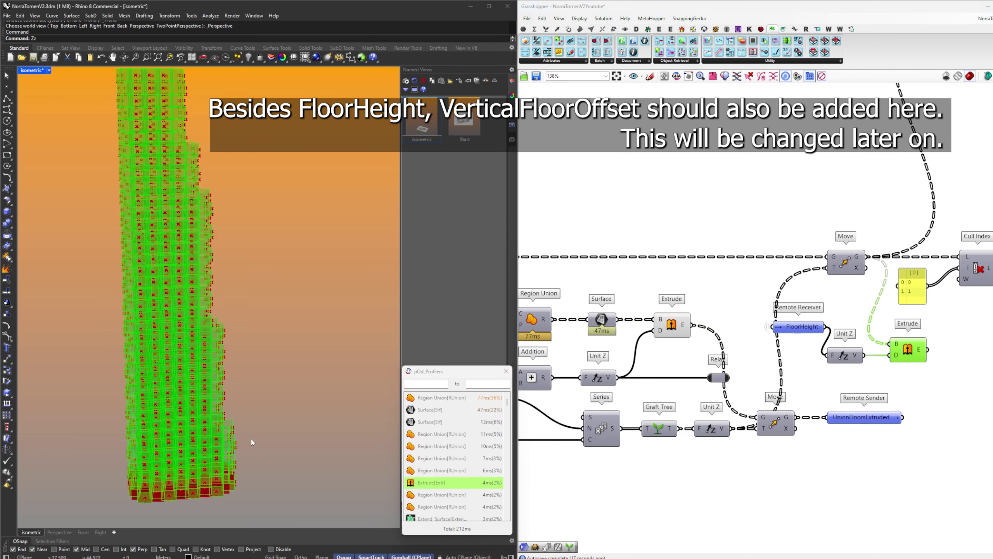
pyautogui.scroll(6, 188, 474)
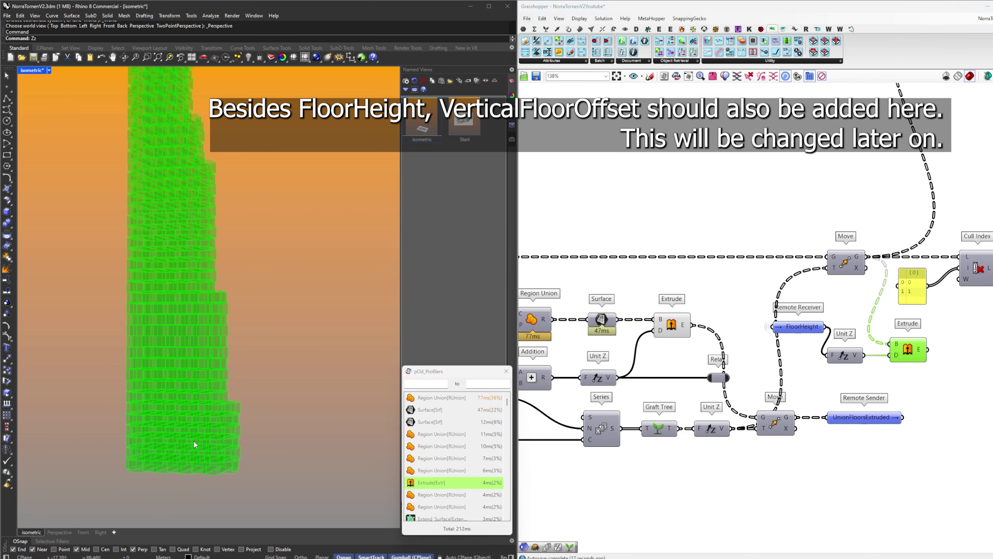
pyautogui.moveTo(868, 372); pyautogui.dragTo(791, 294, button='right')
pyautogui.click(703, 344)
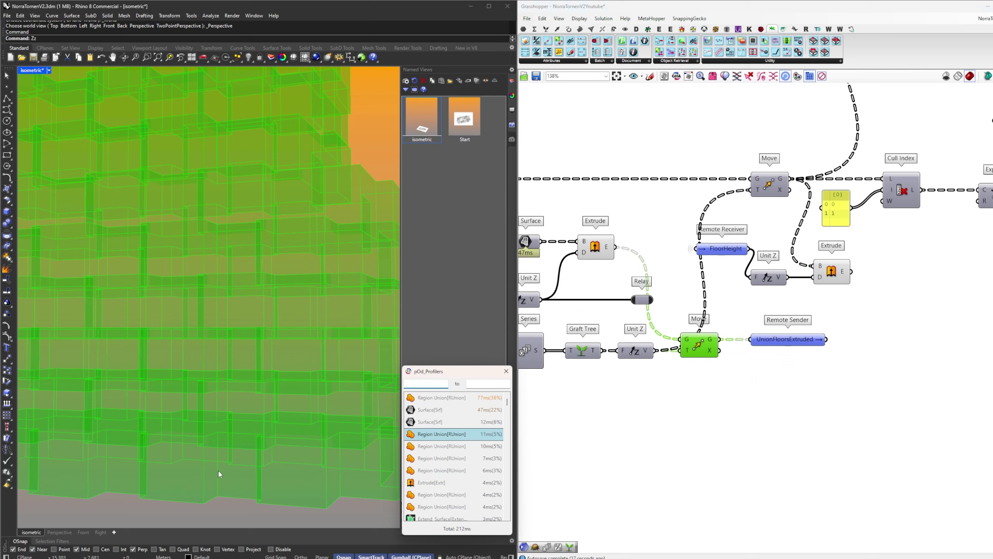
pyautogui.scroll(-4, 193, 478)
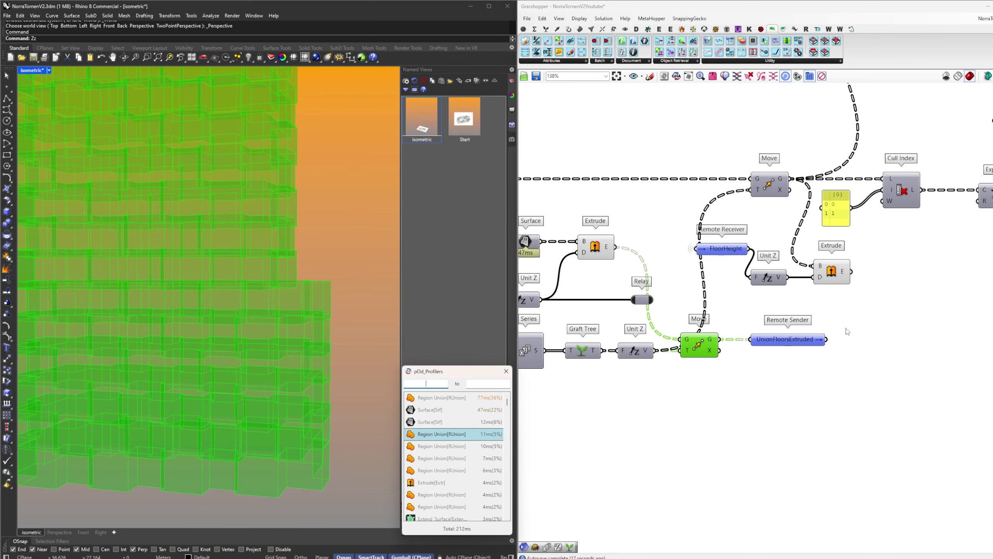
pyautogui.click(830, 274)
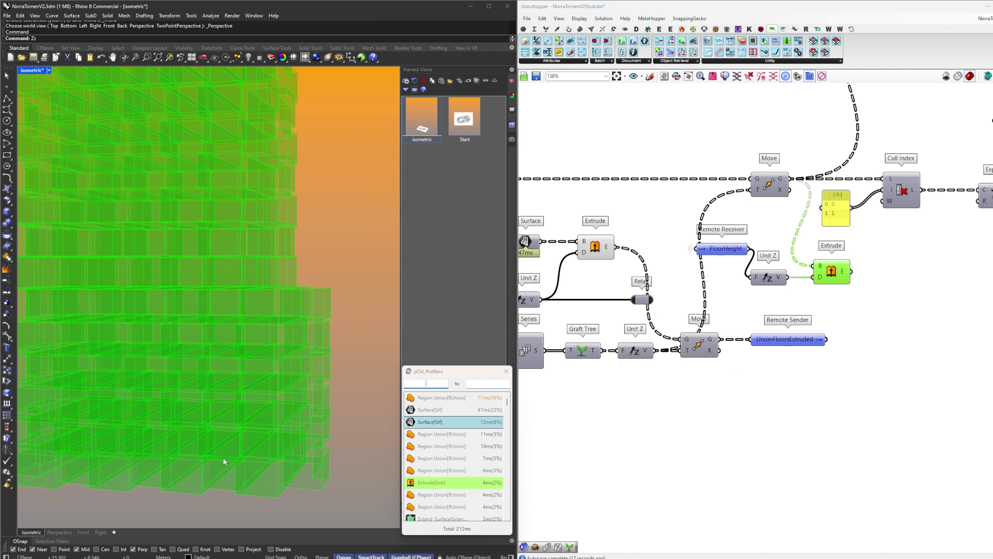
pyautogui.moveTo(224, 461); pyautogui.dragTo(269, 460, button='right')
pyautogui.moveTo(842, 262); pyautogui.dragTo(655, 297, button='right')
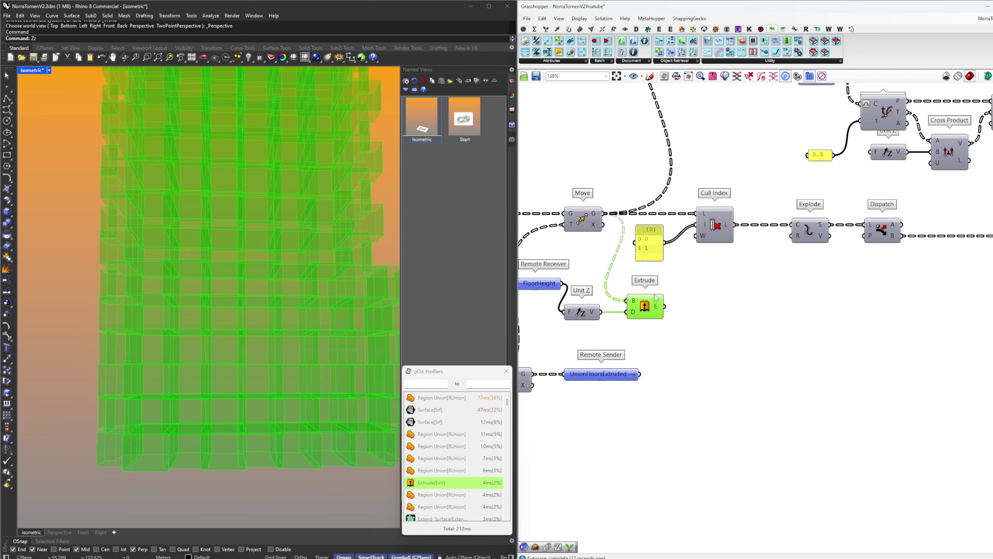
pyautogui.moveTo(655, 301)
pyautogui.scroll(-4, 655, 301)
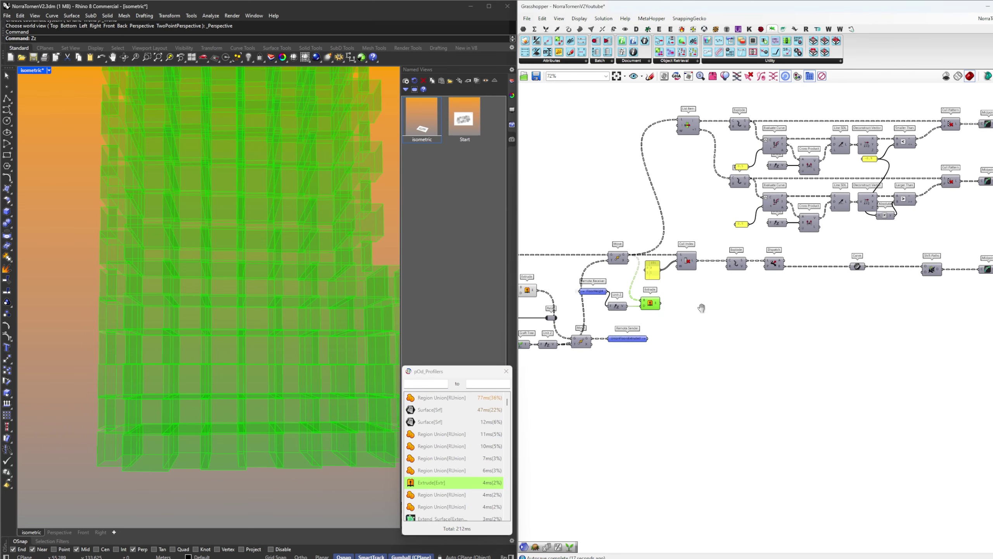
pyautogui.click(689, 325)
pyautogui.doubleClick(689, 324)
pyautogui.write('tr')
pyautogui.click(654, 314)
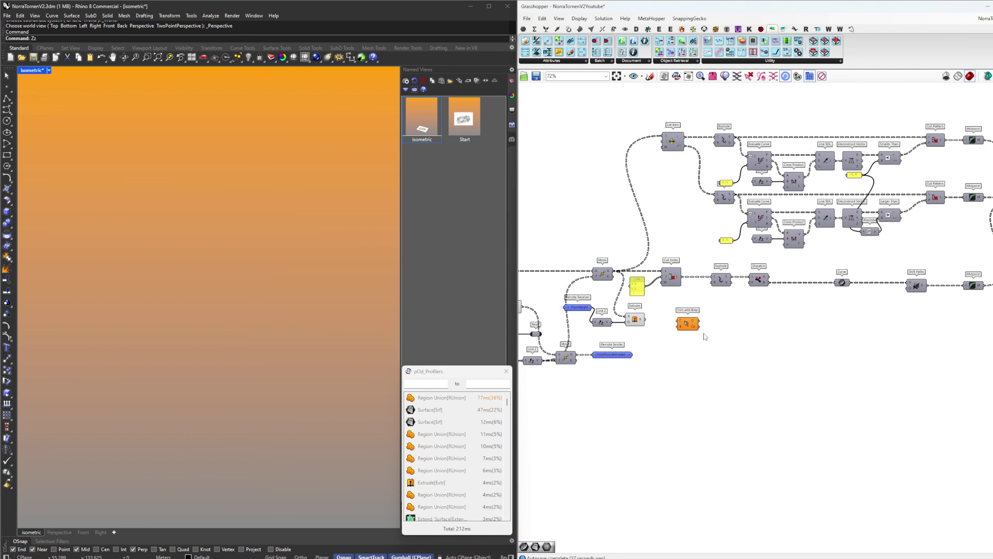
pyautogui.click(692, 324)
pyautogui.press('Delete')
# Add an Edges from Faces component and connect the new Extrude's output to its Brep input
pyautogui.click(641, 319)
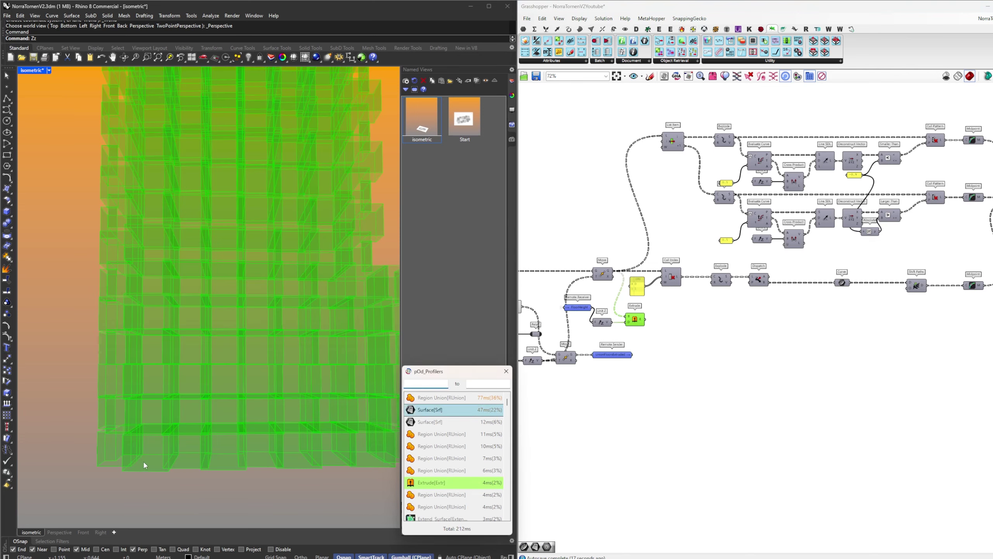
pyautogui.moveTo(144, 466); pyautogui.dragTo(137, 472, button='right')
pyautogui.click(576, 32)
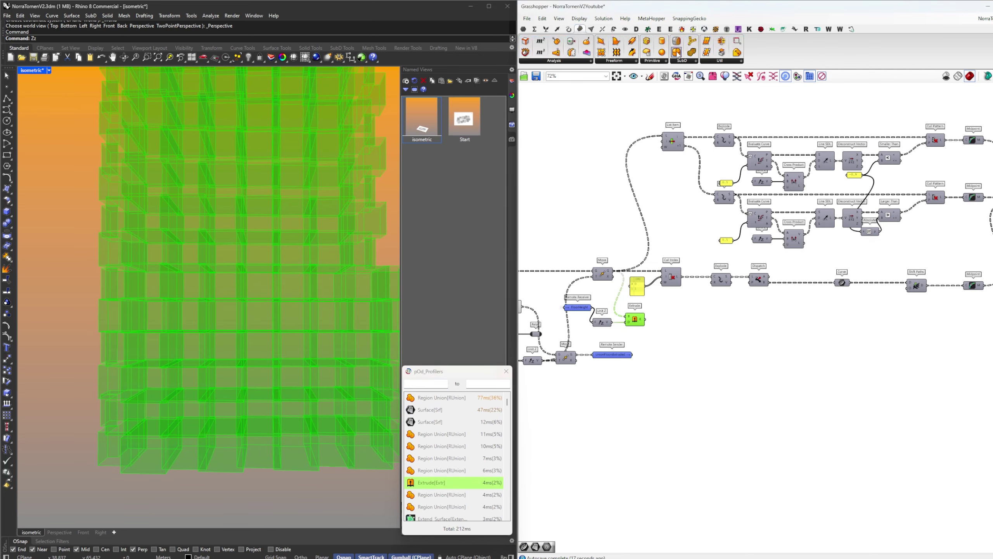
pyautogui.click(716, 61)
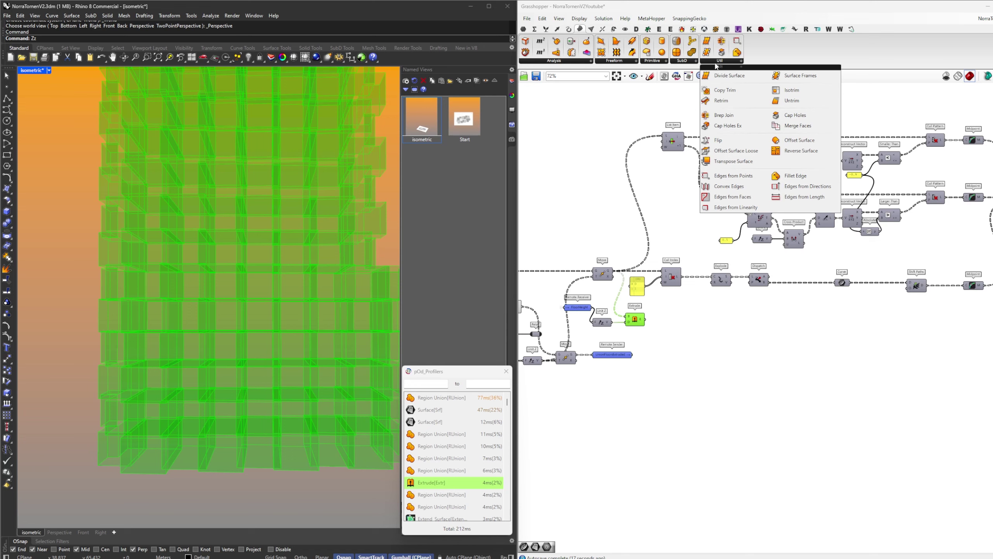
pyautogui.click(732, 196)
pyautogui.click(756, 348)
pyautogui.scroll(3, 697, 335)
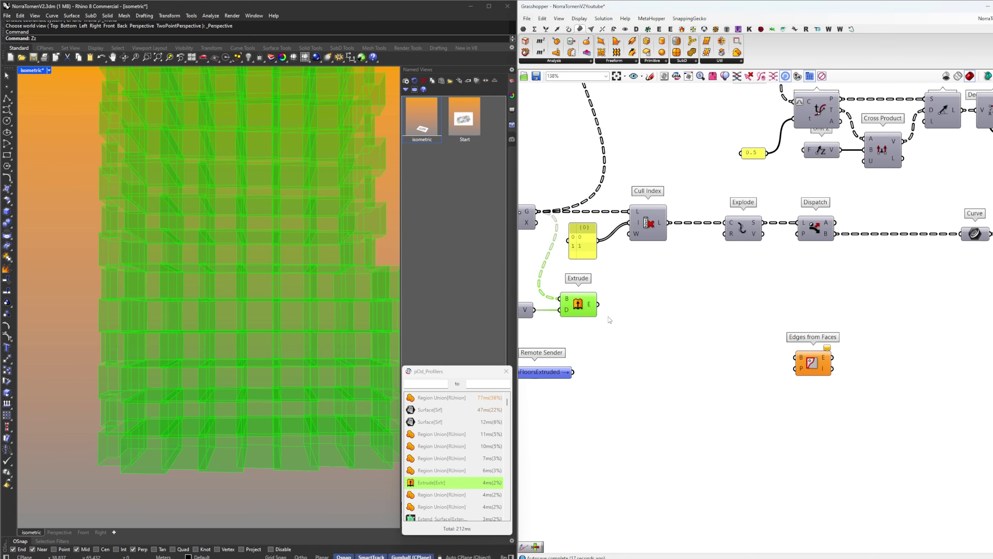
pyautogui.moveTo(664, 330); pyautogui.dragTo(954, 311)
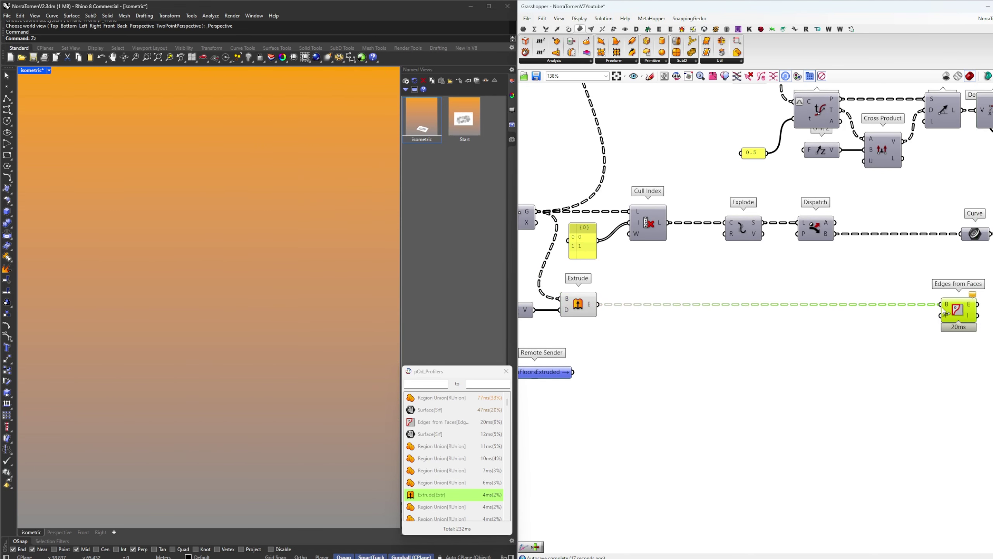
pyautogui.moveTo(944, 308)
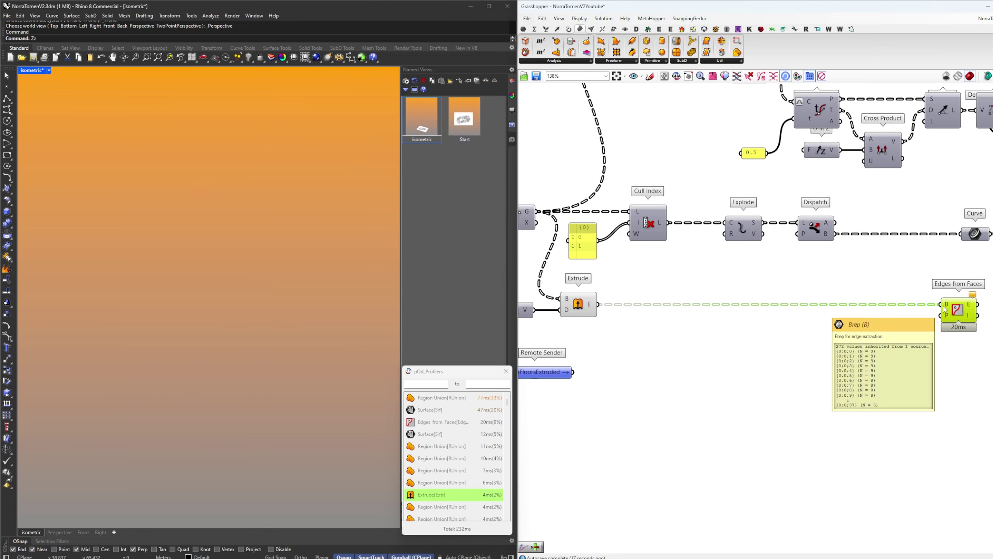
# Reposition the Edges from Faces component directly below the Move that follows Partition List
pyautogui.scroll(-3, 944, 309)
pyautogui.moveTo(944, 308); pyautogui.dragTo(734, 342, button='right')
pyautogui.moveTo(734, 341); pyautogui.dragTo(967, 340)
pyautogui.moveTo(989, 327); pyautogui.dragTo(803, 340, button='right')
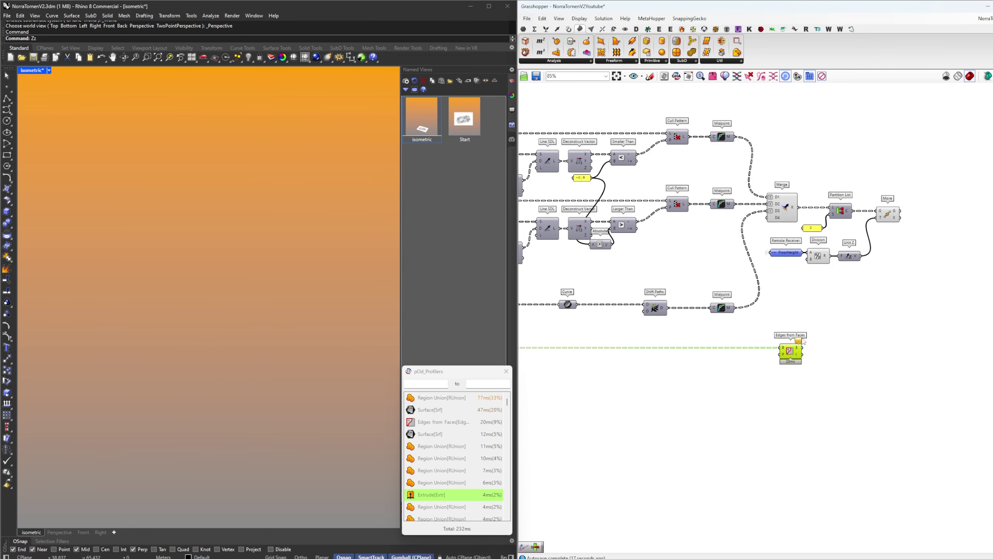
pyautogui.moveTo(798, 344); pyautogui.dragTo(895, 344)
# Connect the geometry output of the Move after Partition List to the Points input of Edges from Faces
pyautogui.click(896, 214)
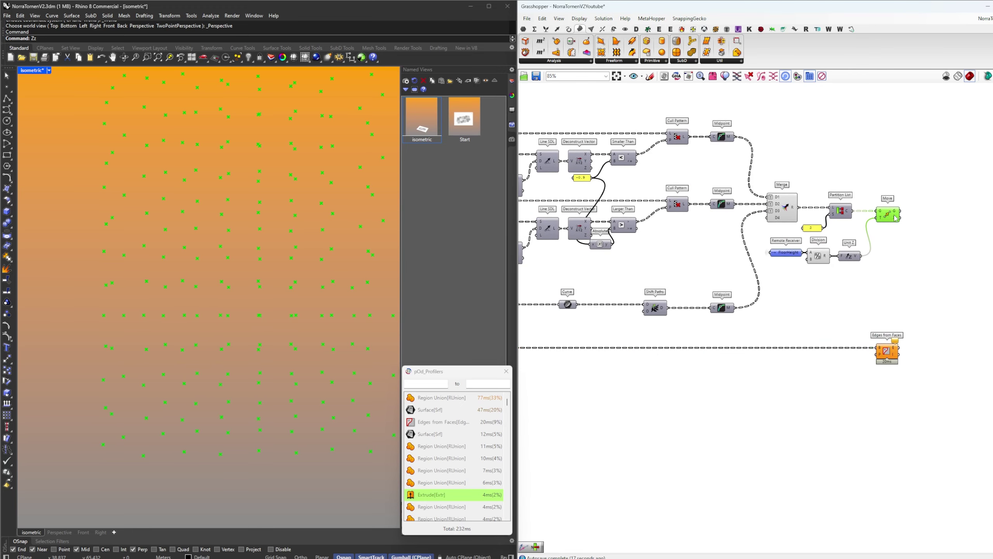
pyautogui.scroll(2, 895, 214)
pyautogui.moveTo(895, 215)
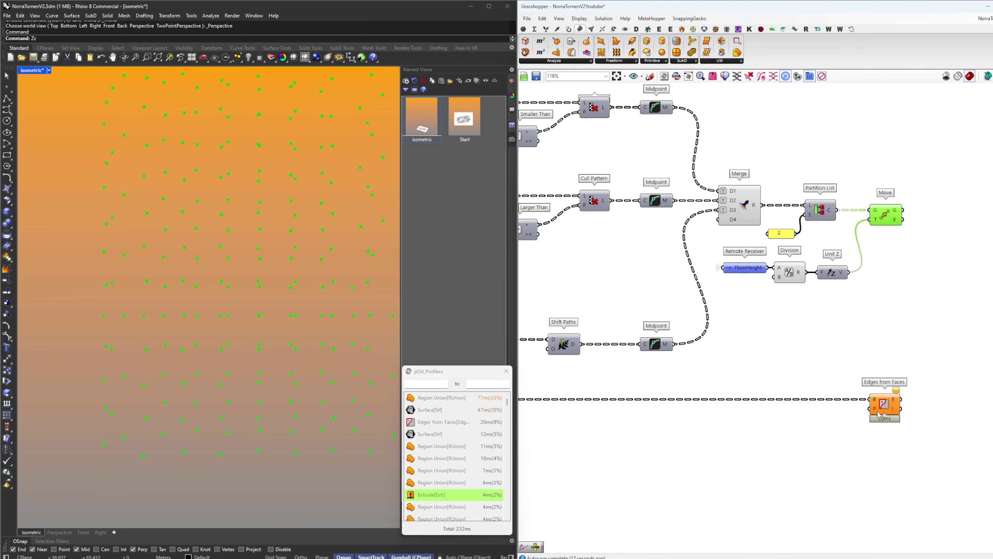
pyautogui.click(886, 402)
pyautogui.moveTo(886, 402); pyautogui.dragTo(827, 398, button='right')
pyautogui.click(849, 243)
pyautogui.moveTo(844, 206); pyautogui.dragTo(812, 408)
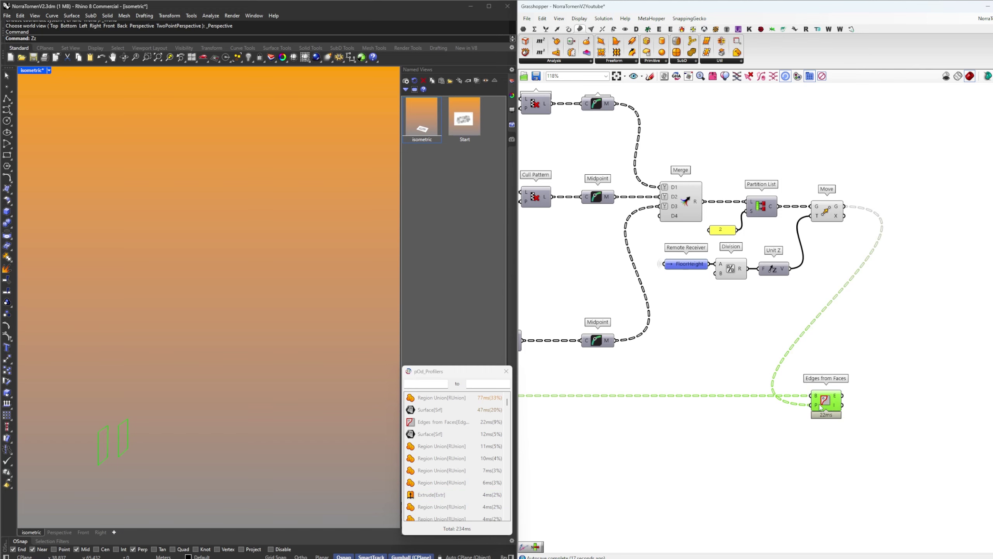
pyautogui.moveTo(816, 410)
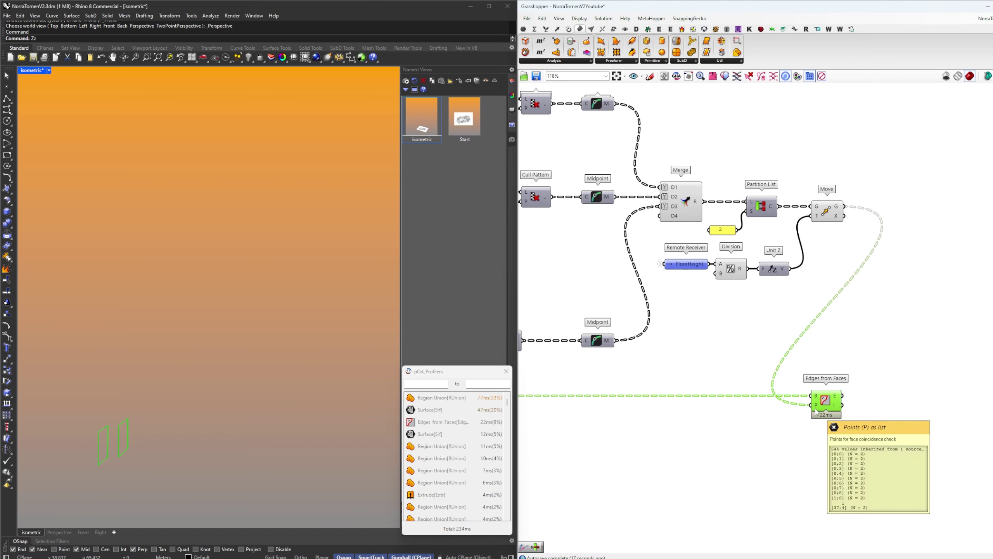
# Insert a Relay and a Graft Tree component on the wire between the Extrude and the Brep input of Edges from Faces
pyautogui.doubleClick(826, 353)
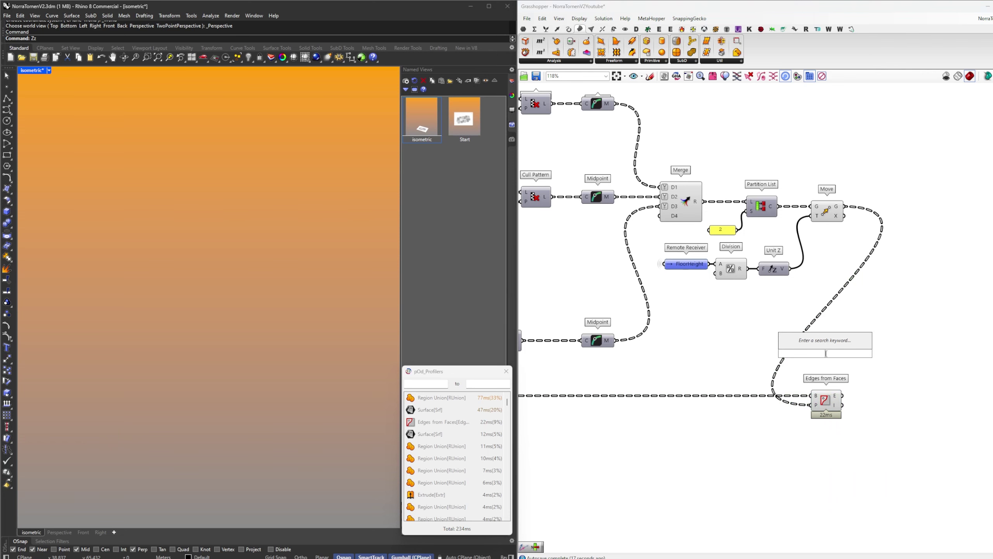
pyautogui.write('gr')
pyautogui.click(825, 347)
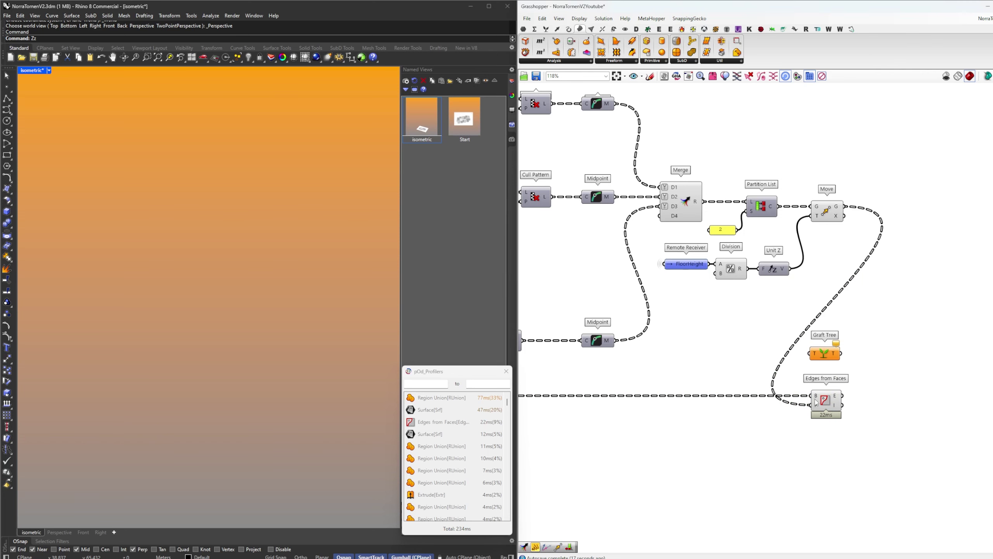
pyautogui.doubleClick(732, 395)
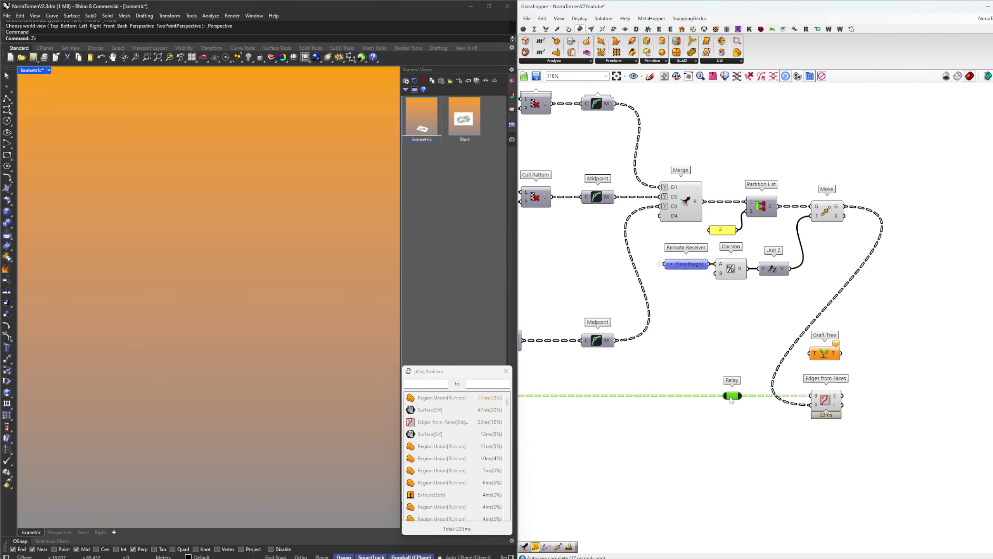
pyautogui.moveTo(791, 360); pyautogui.dragTo(809, 353)
pyautogui.moveTo(824, 353); pyautogui.dragTo(774, 395)
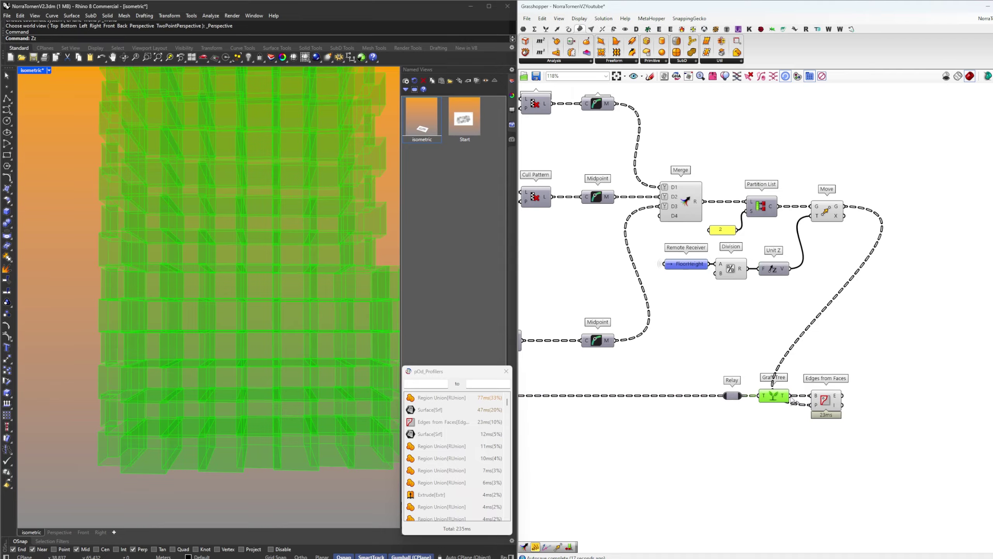
# Examine the extracted face edges in the viewport and compare them with the Cull Pattern and Shift Paths curves
pyautogui.click(825, 399)
pyautogui.scroll(-3, 251, 403)
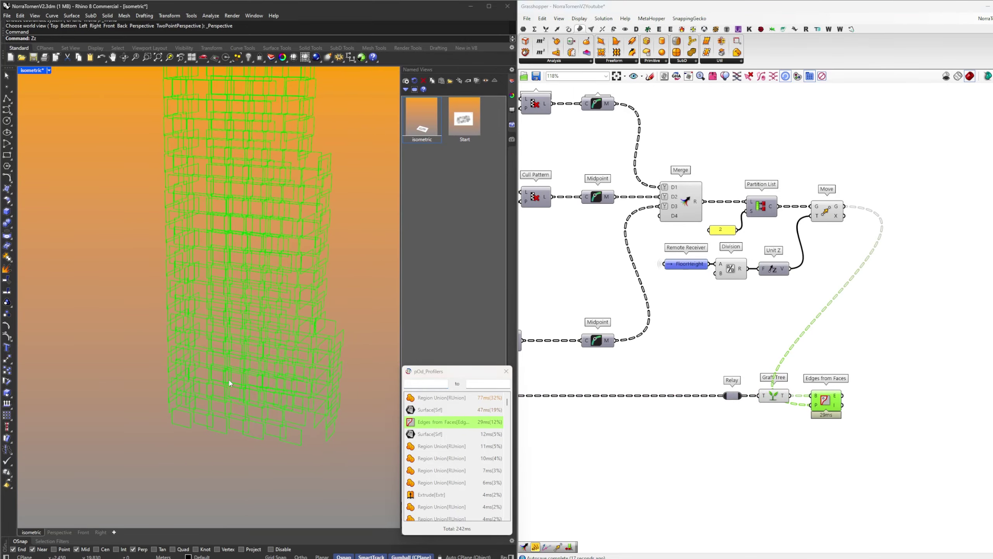
pyautogui.moveTo(261, 410); pyautogui.dragTo(320, 395, button='right')
pyautogui.scroll(-4, 910, 333)
pyautogui.scroll(3, 731, 216)
pyautogui.click(711, 217)
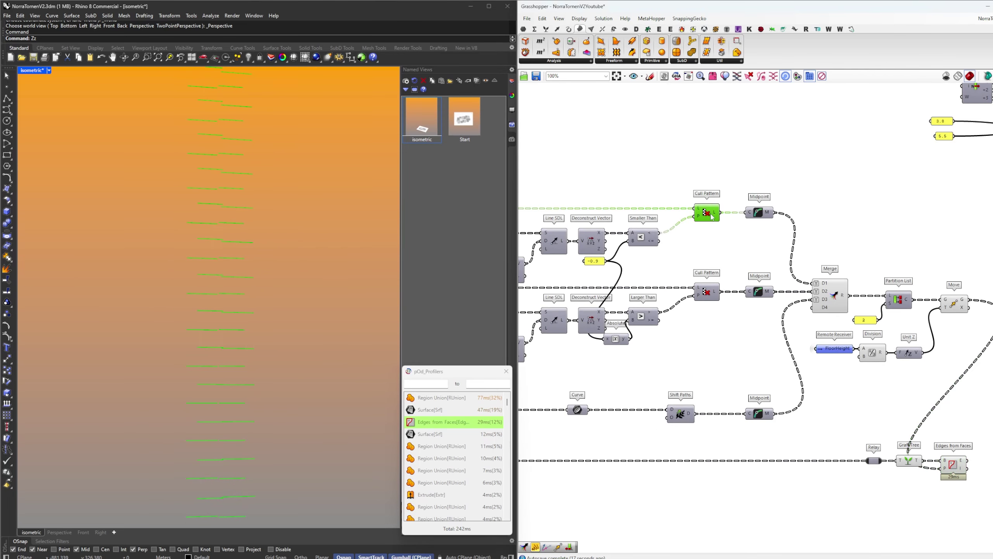
pyautogui.click(706, 295)
pyautogui.click(681, 413)
pyautogui.moveTo(841, 423); pyautogui.dragTo(671, 338, button='right')
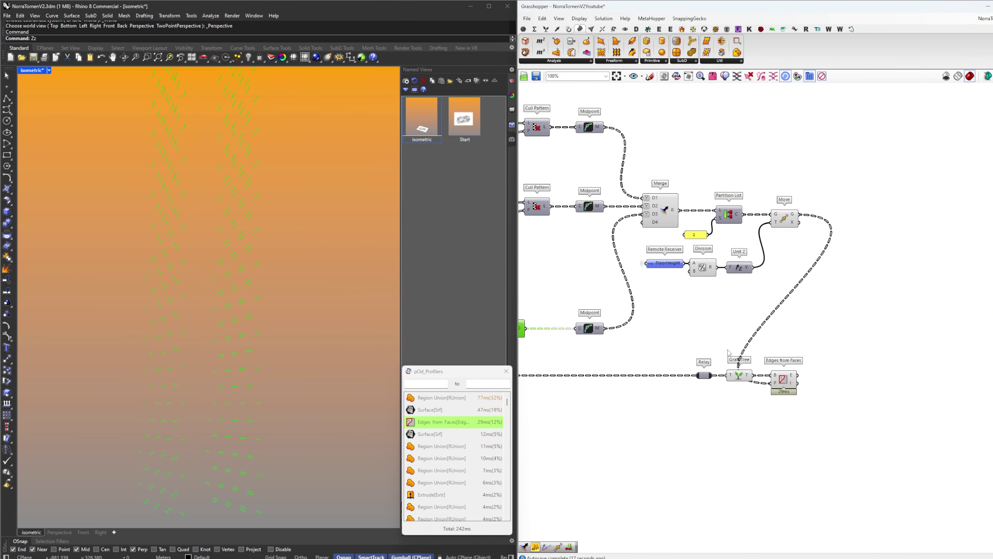
# Save the Grasshopper definition and inspect the Edges output of Edges from Faces
pyautogui.click(784, 381)
pyautogui.scroll(3, 783, 381)
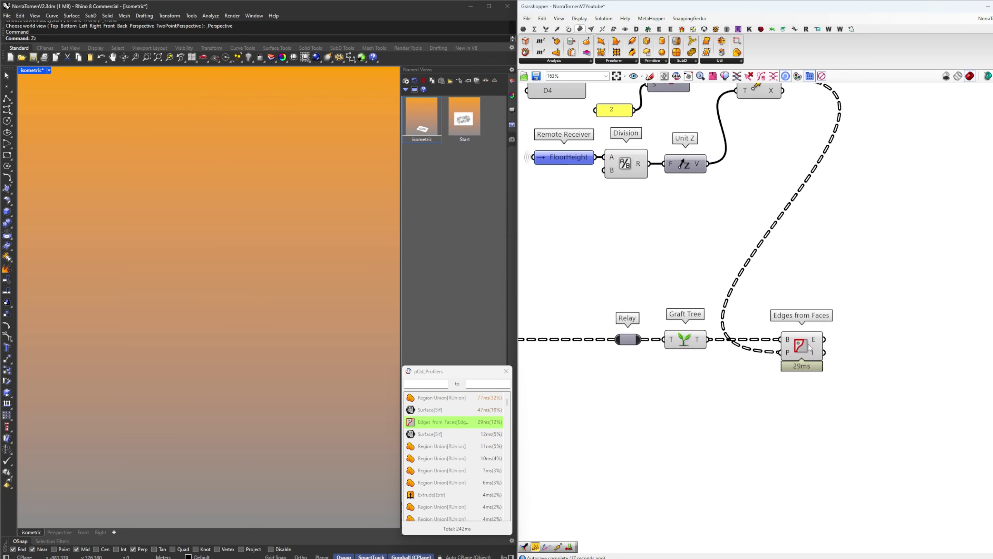
pyautogui.click(814, 330)
pyautogui.moveTo(807, 357); pyautogui.dragTo(753, 341, button='right')
pyautogui.hotkey('ctrl', 's')
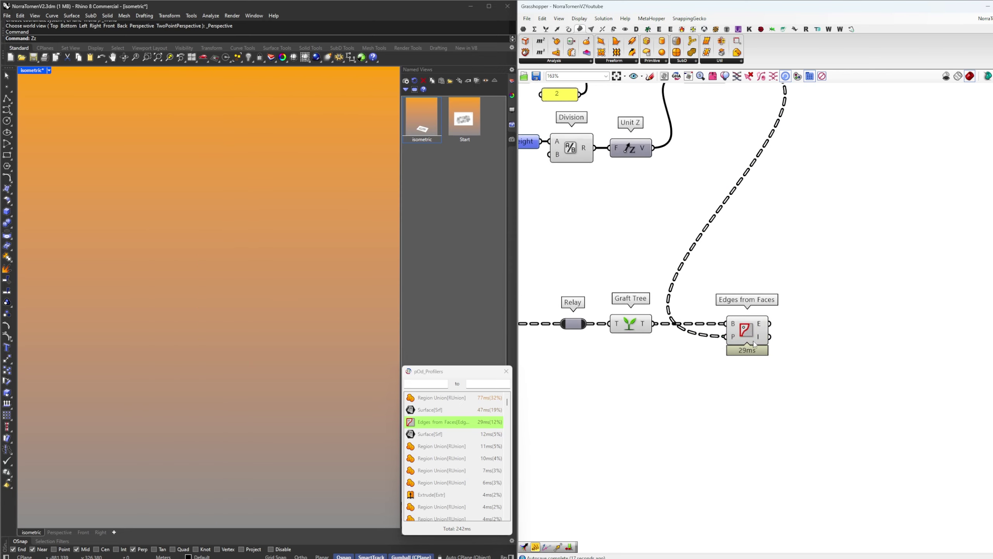
pyautogui.click(739, 343)
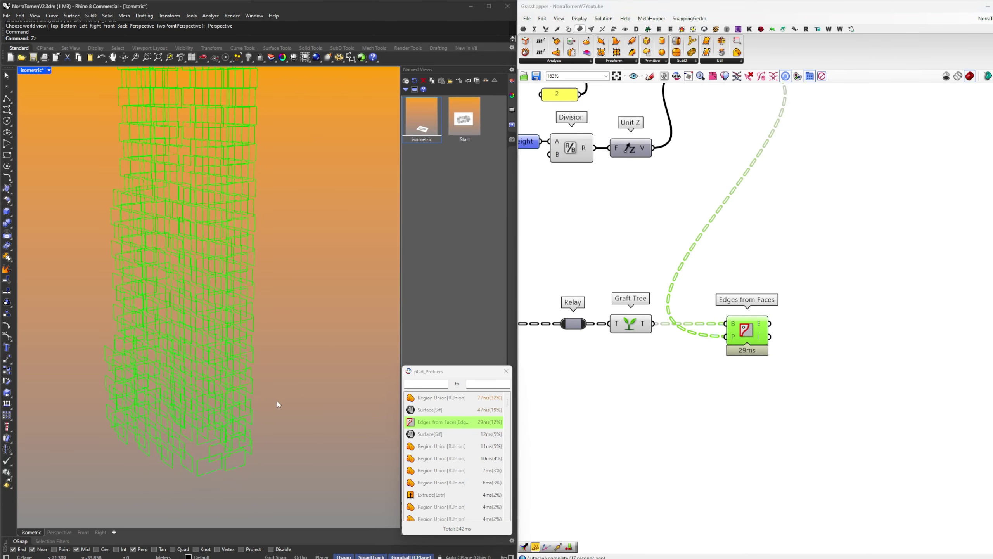
pyautogui.moveTo(208, 467); pyautogui.dragTo(187, 406, button='right')
pyautogui.moveTo(760, 329)
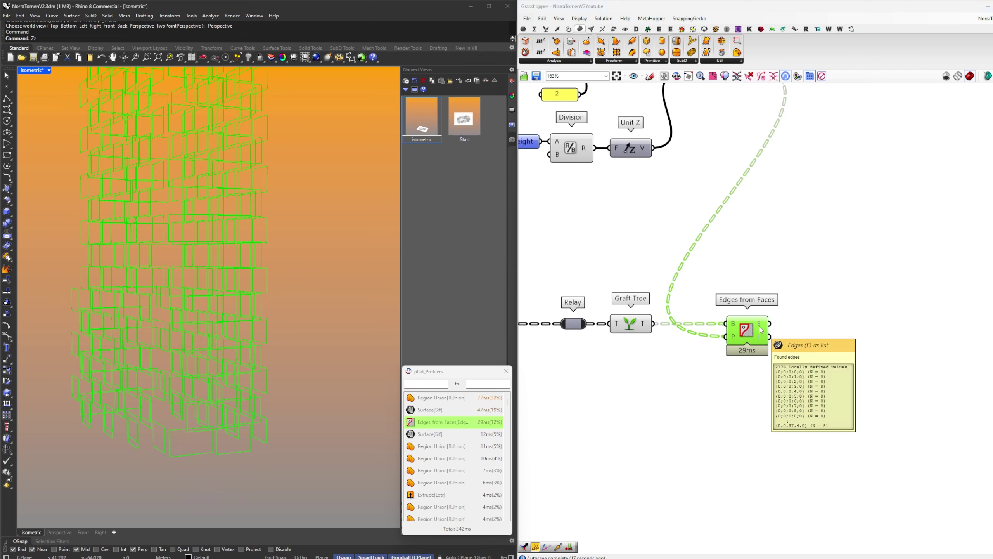
pyautogui.click(847, 340)
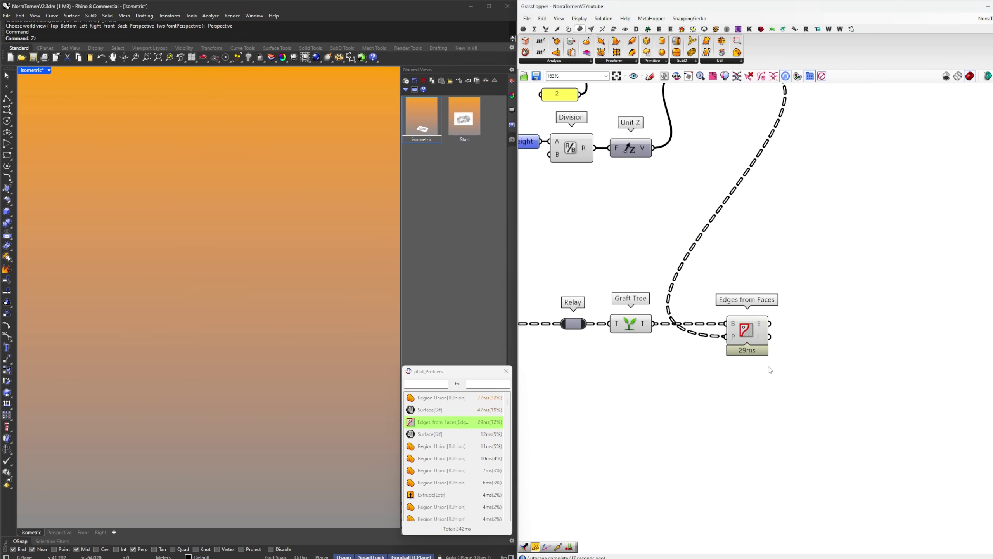
# Add a Join Curves component fed by the Edges output of Edges from Faces, and simplify its curve output
pyautogui.moveTo(753, 342); pyautogui.dragTo(745, 342)
pyautogui.click(785, 328)
pyautogui.doubleClick(821, 318)
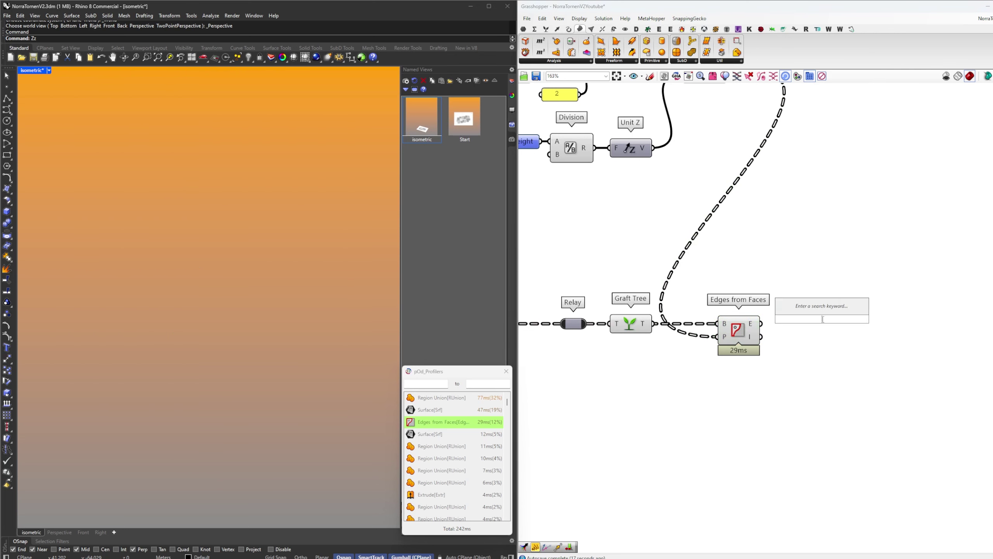
pyautogui.write('ru')
pyautogui.click(811, 309)
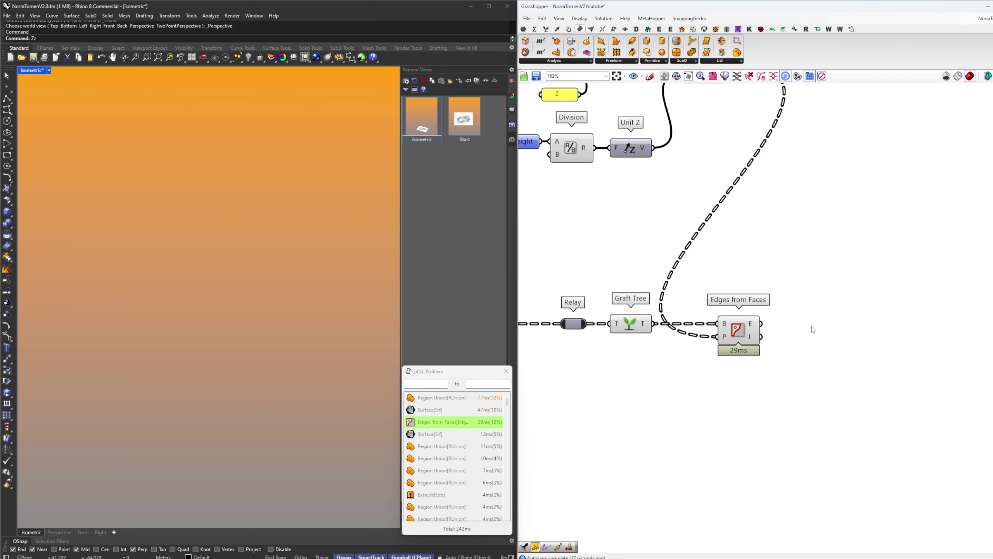
pyautogui.doubleClick(811, 326)
pyautogui.write('jo')
pyautogui.click(803, 317)
pyautogui.moveTo(760, 324); pyautogui.dragTo(803, 329)
pyautogui.moveTo(828, 329)
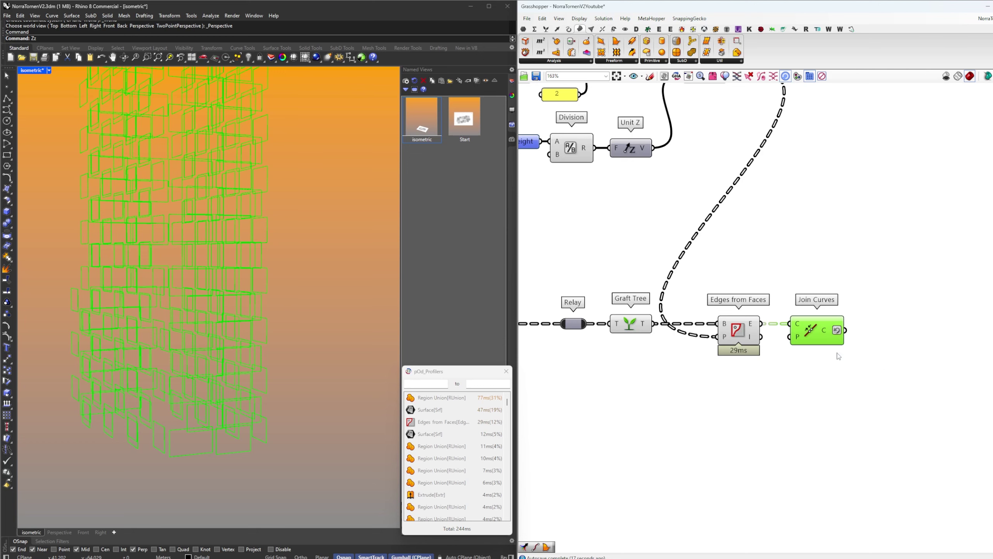
pyautogui.rightClick(828, 338)
pyautogui.click(849, 381)
# Add a Flatten Tree component below Join Curves and connect the joined curves to its tree input
pyautogui.moveTo(845, 335); pyautogui.dragTo(806, 337, button='right')
pyautogui.doubleClick(850, 336)
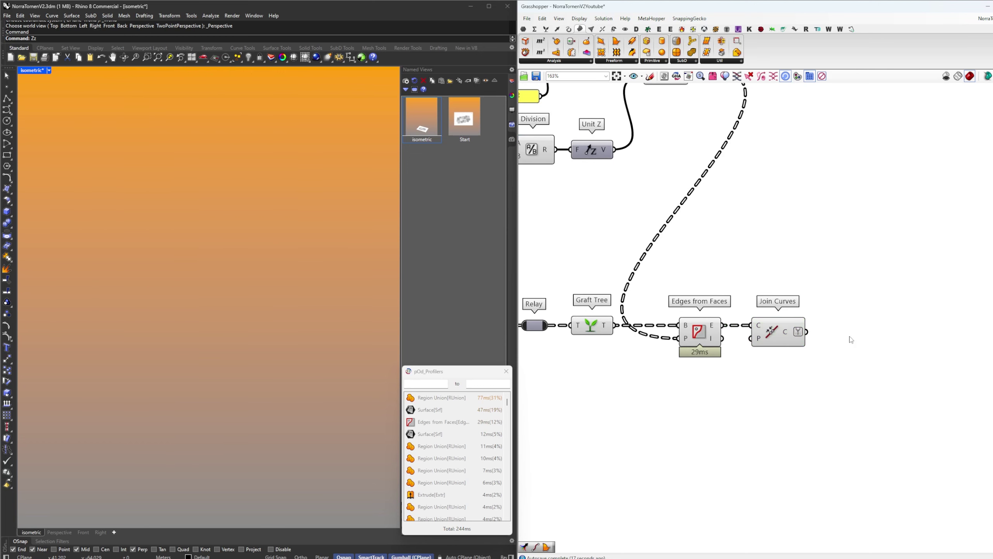
pyautogui.write('flat')
pyautogui.press('Return')
pyautogui.moveTo(807, 332); pyautogui.dragTo(828, 329)
pyautogui.moveTo(847, 337); pyautogui.dragTo(838, 396)
# Add an Area component and connect the flattened curves to its geometry input
pyautogui.moveTo(910, 361); pyautogui.dragTo(858, 355, button='right')
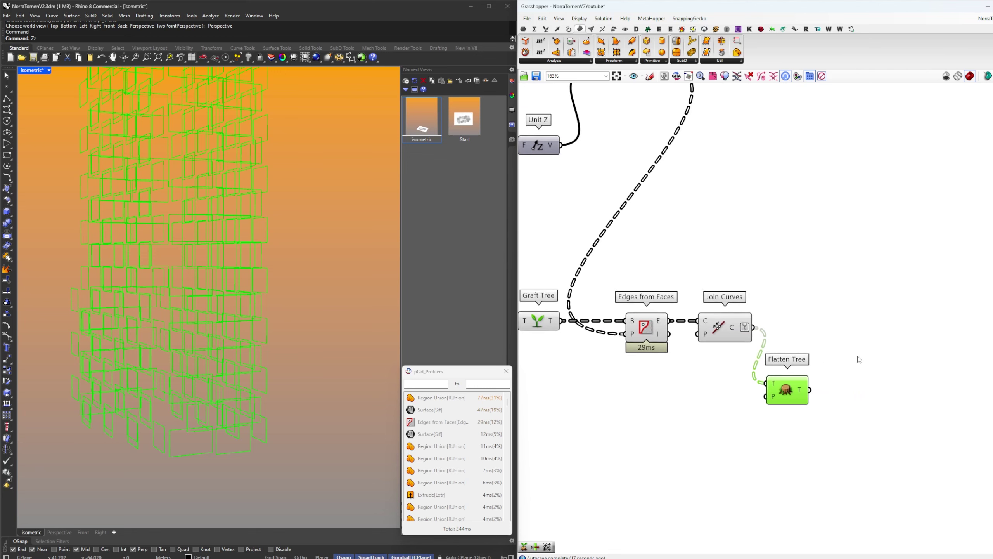
pyautogui.doubleClick(857, 356)
pyautogui.write('area')
pyautogui.press('Return')
pyautogui.moveTo(804, 391); pyautogui.dragTo(836, 355)
pyautogui.moveTo(858, 356); pyautogui.dragTo(854, 389)
pyautogui.moveTo(867, 353); pyautogui.dragTo(808, 375, button='right')
# Add a Create Set component and connect the Area component's area output to its list input
pyautogui.click(838, 352)
pyautogui.doubleClick(866, 390)
pyautogui.write('set')
pyautogui.click(851, 379)
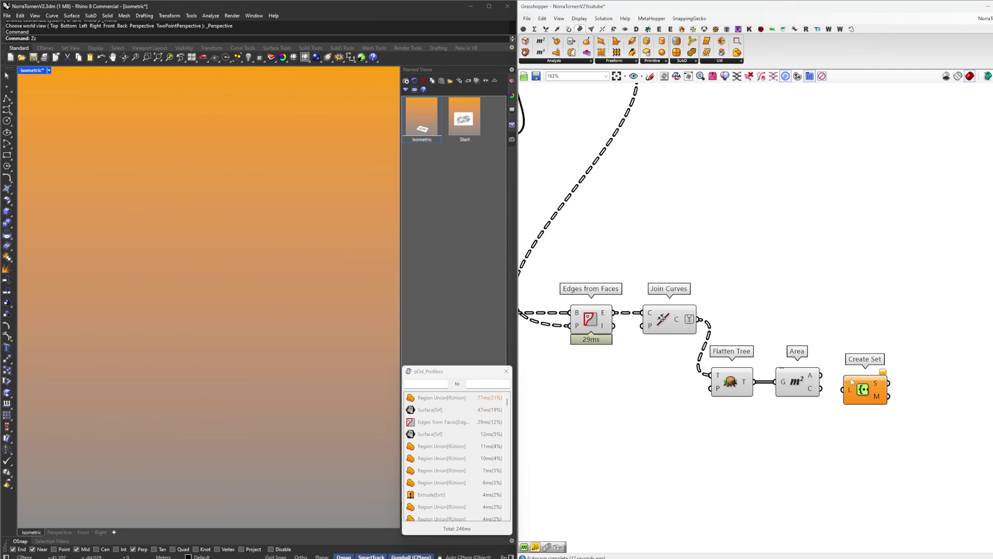
pyautogui.moveTo(825, 377); pyautogui.dragTo(846, 374)
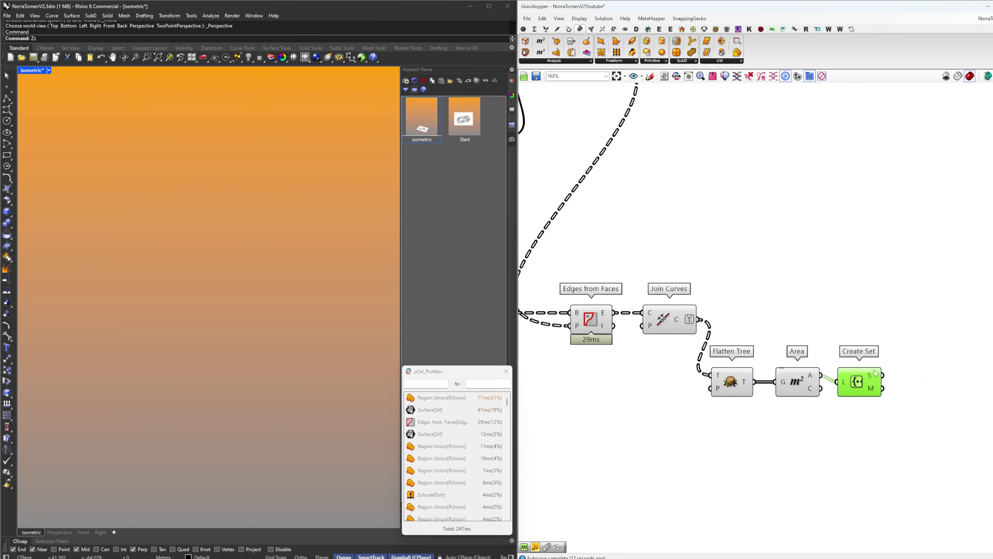
# Examine the facade area values on the Area output and the distinct values on the Create Set output
pyautogui.moveTo(875, 371)
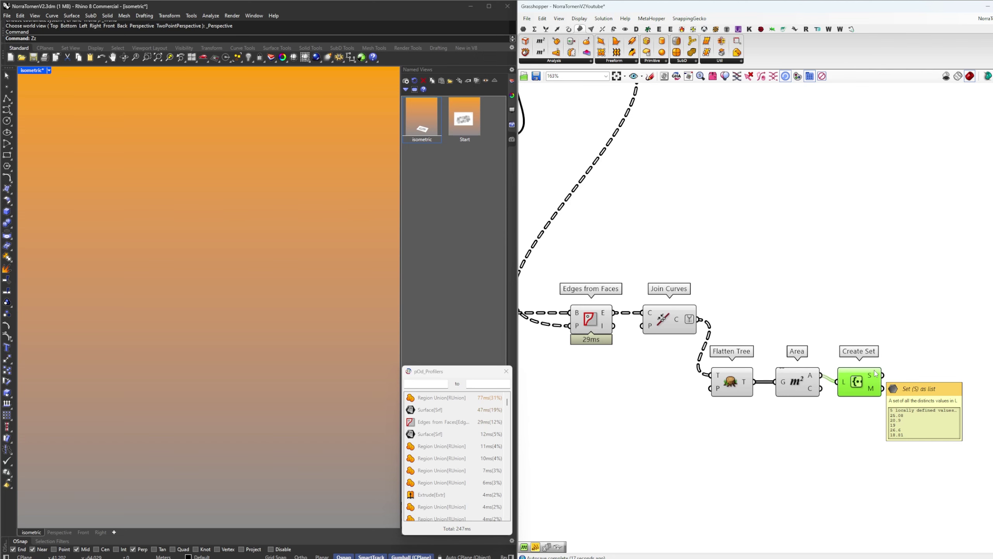
pyautogui.scroll(-3, 875, 373)
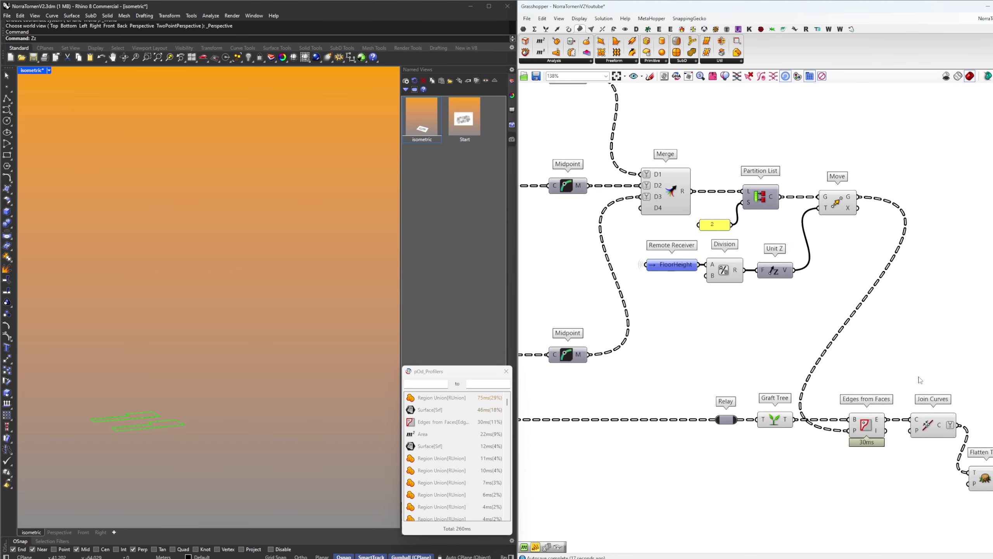
pyautogui.scroll(2, 880, 362)
pyautogui.moveTo(859, 351)
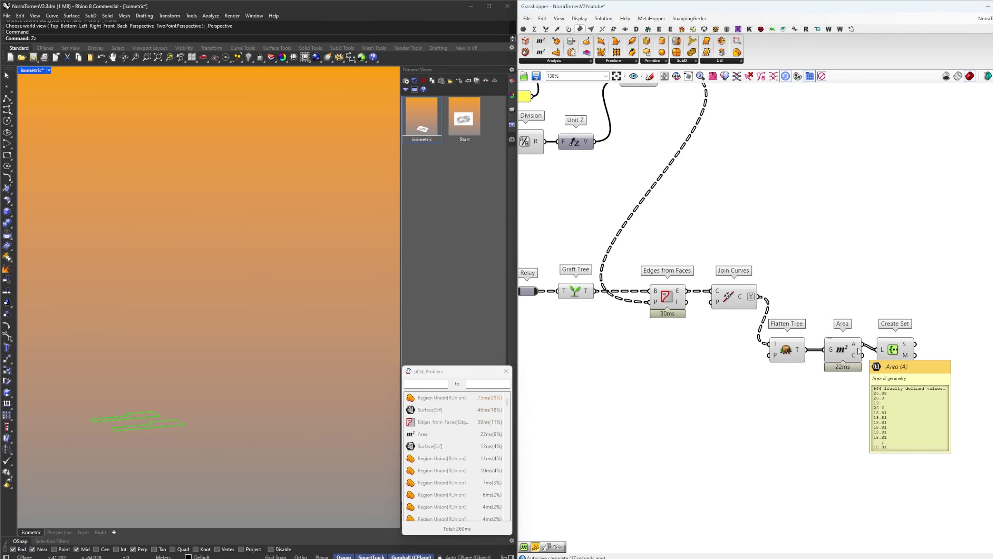
pyautogui.moveTo(908, 344)
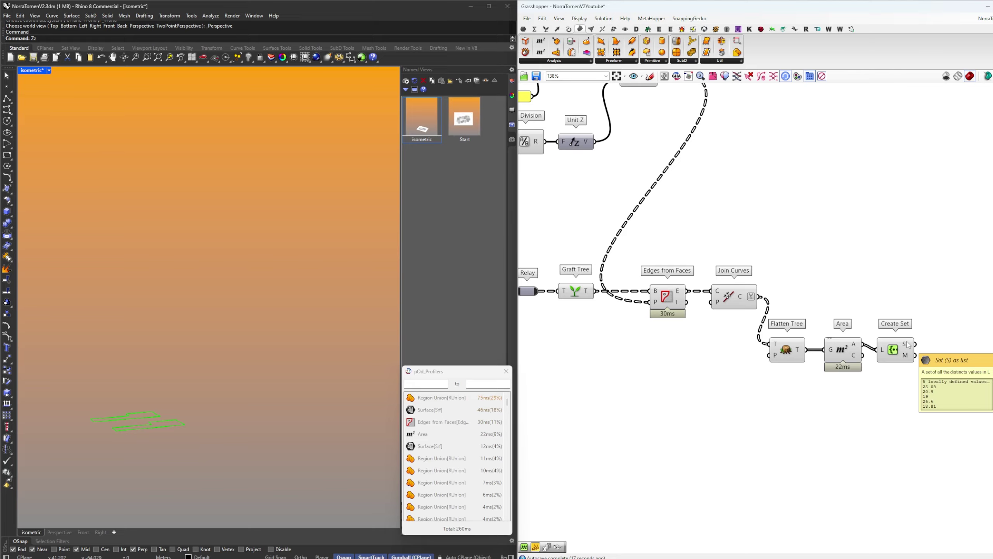
pyautogui.scroll(-7, 778, 398)
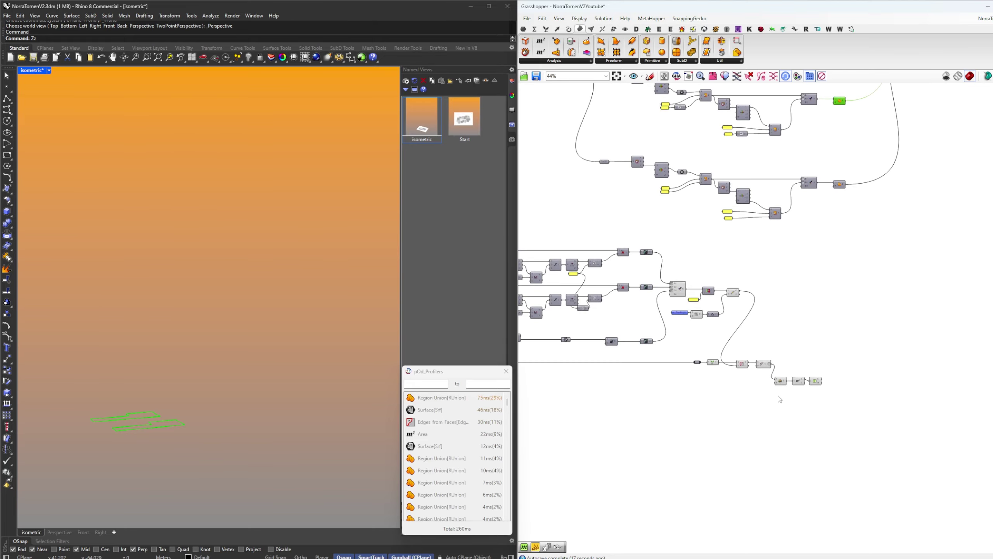
# Set the panel below 4.5, feeding the second Plane Surface's Y input through Negative, to 5.5
pyautogui.scroll(5, 739, 258)
pyautogui.moveTo(749, 286); pyautogui.dragTo(758, 459, button='right')
pyautogui.scroll(-2, 758, 459)
pyautogui.click(758, 459)
pyautogui.scroll(5, 734, 390)
pyautogui.moveTo(745, 519); pyautogui.dragTo(767, 387, button='right')
pyautogui.scroll(-2, 734, 390)
pyautogui.scroll(-3, 768, 390)
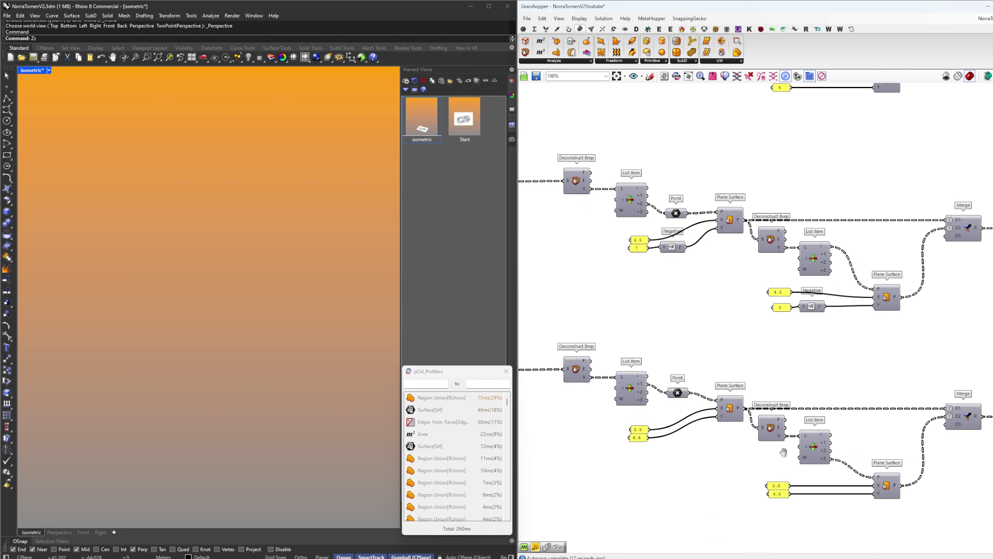
pyautogui.scroll(4, 784, 331)
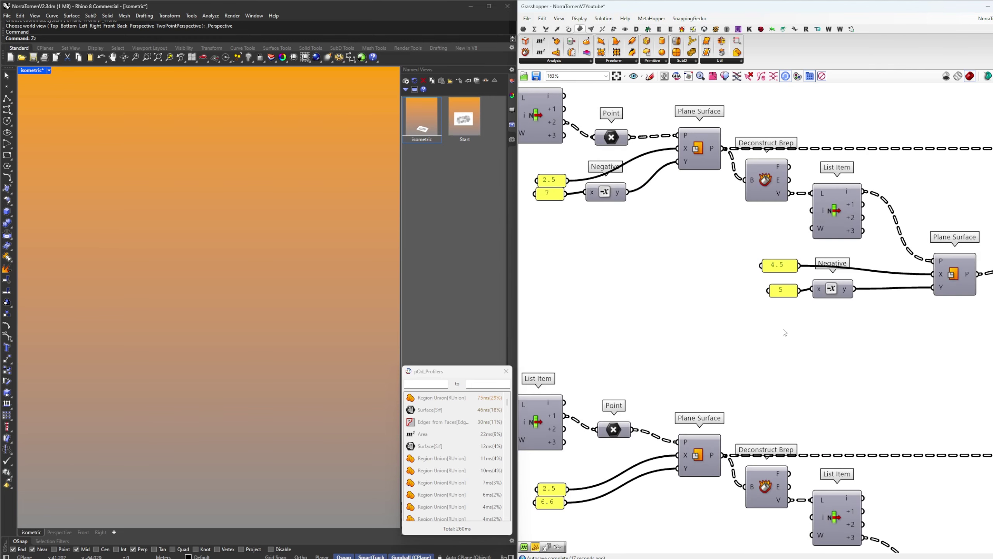
pyautogui.doubleClick(784, 292)
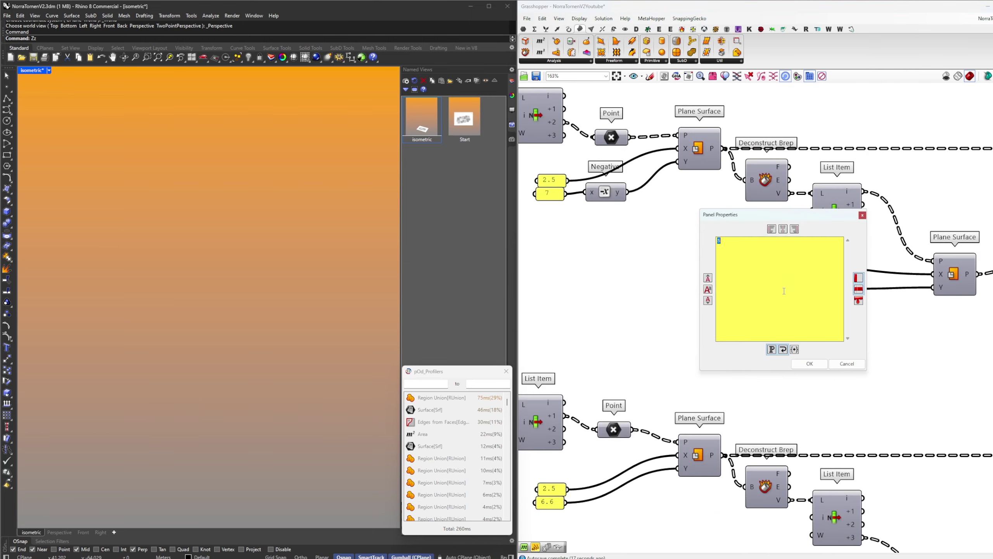
pyautogui.write('.5')
pyautogui.click(810, 363)
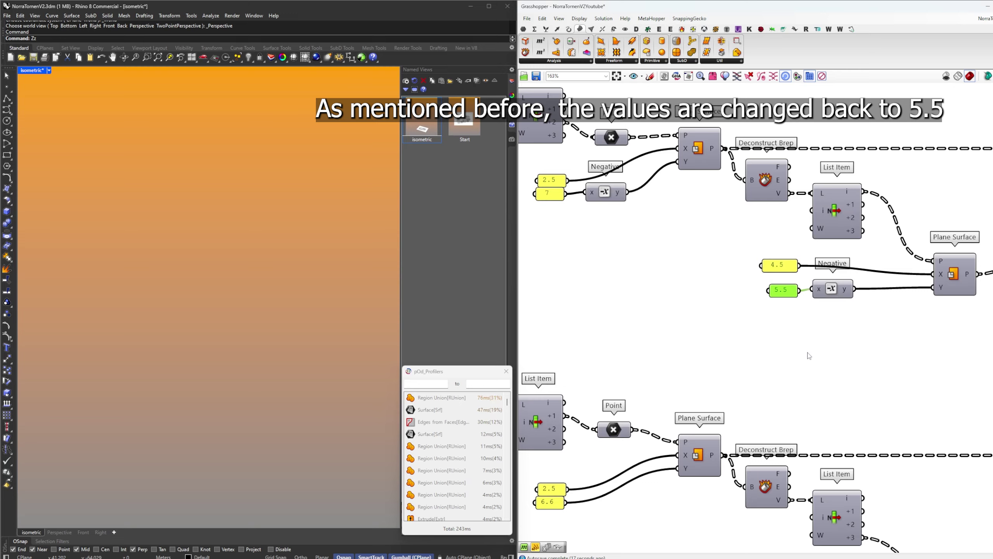
# Set the panel feeding the second Plane Surface's Y input in the branch directly above to 5.5
pyautogui.scroll(-2, 793, 403)
pyautogui.doubleClick(782, 195)
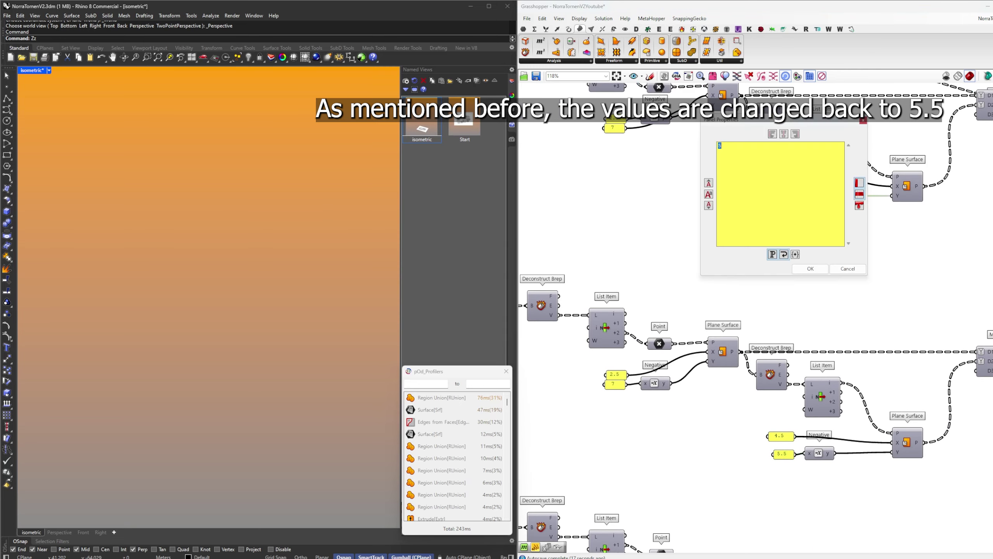
pyautogui.write('.5')
pyautogui.click(810, 269)
pyautogui.scroll(-3, 792, 312)
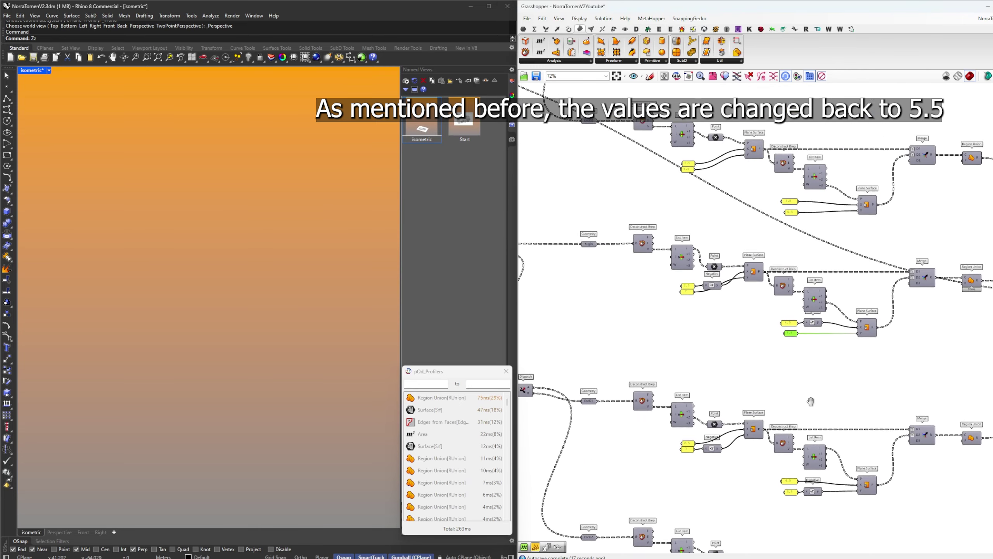
# In the branch farther up, set the panel below 4.5 that feeds the Negative component to 5.5
pyautogui.scroll(4, 793, 273)
pyautogui.moveTo(792, 261); pyautogui.dragTo(794, 386, button='right')
pyautogui.doubleClick(787, 346)
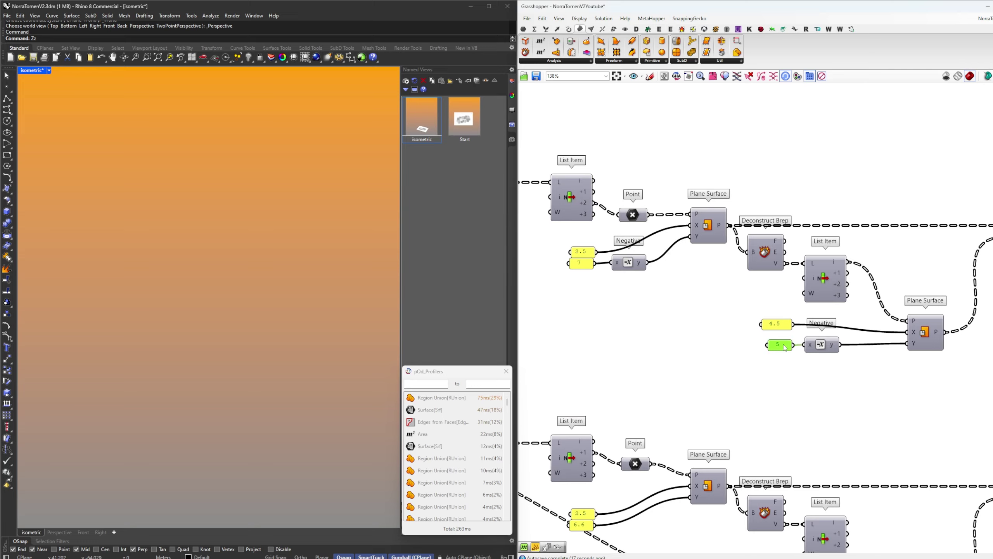
pyautogui.write('5.5')
pyautogui.click(807, 417)
# Check the panel values feeding the second Plane Surface's Y input across all the floor plan branches
pyautogui.scroll(-3, 806, 417)
pyautogui.scroll(2, 774, 293)
pyautogui.scroll(-2, 774, 292)
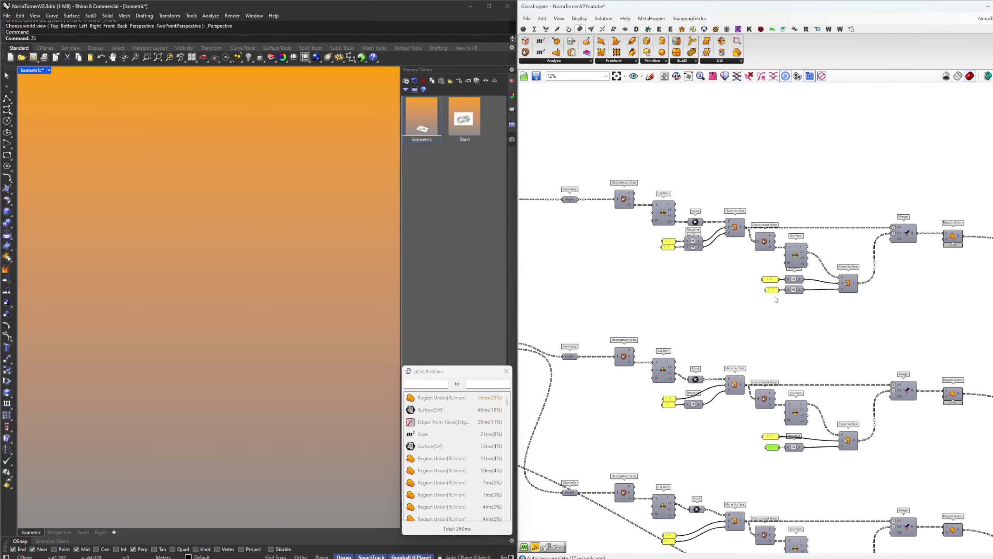
pyautogui.scroll(-5, 775, 297)
pyautogui.moveTo(775, 297); pyautogui.dragTo(743, 154, button='right')
pyautogui.scroll(9, 786, 411)
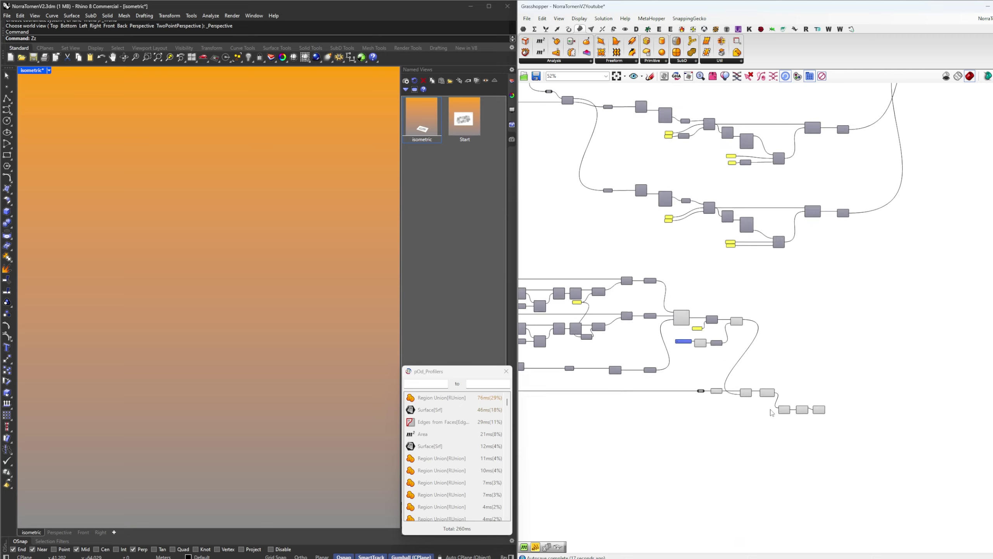
pyautogui.moveTo(871, 399)
pyautogui.scroll(-9, 852, 403)
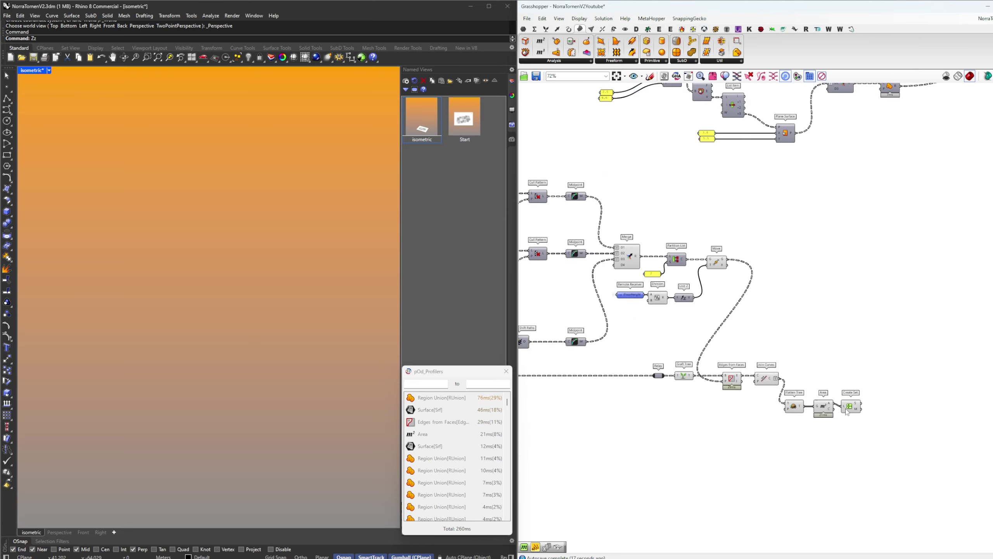
pyautogui.moveTo(811, 98); pyautogui.dragTo(785, 251, button='right')
pyautogui.scroll(6, 785, 251)
pyautogui.scroll(4, 828, 373)
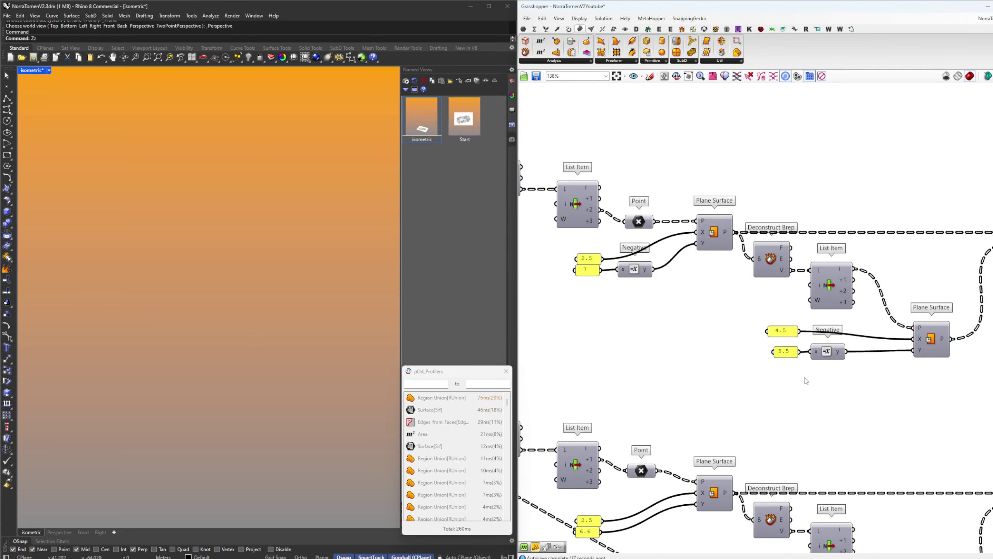
pyautogui.moveTo(752, 320); pyautogui.dragTo(802, 353)
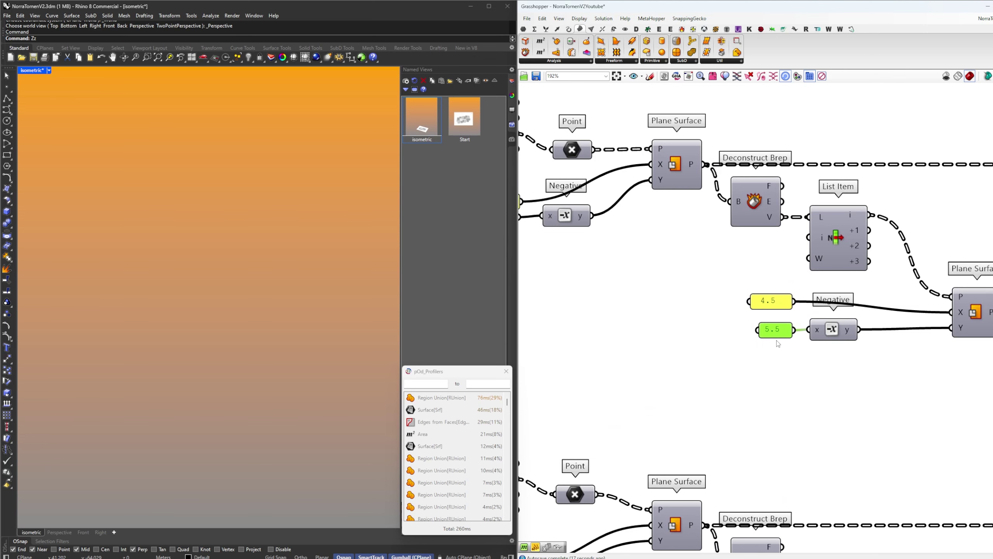
pyautogui.scroll(-5, 782, 348)
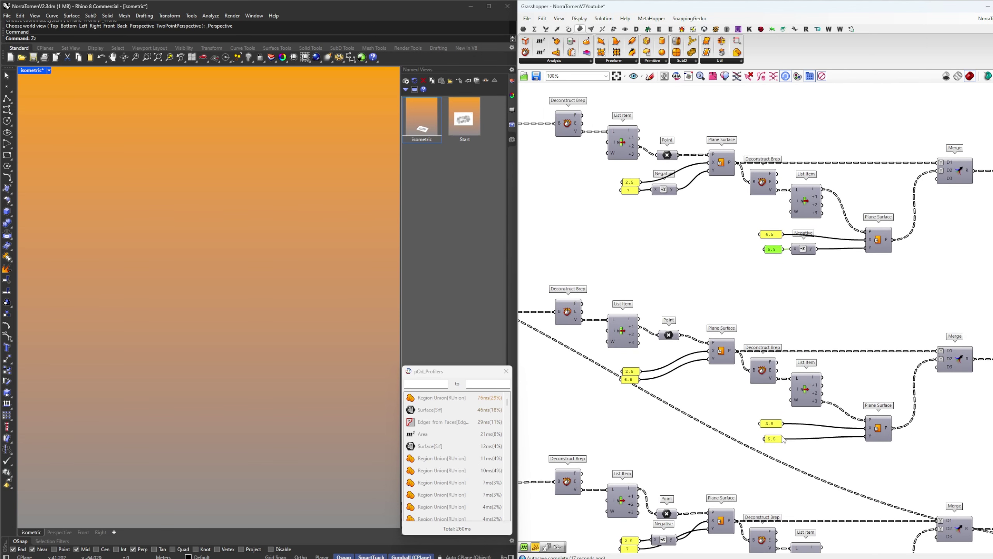
pyautogui.scroll(4, 781, 439)
pyautogui.click(776, 439)
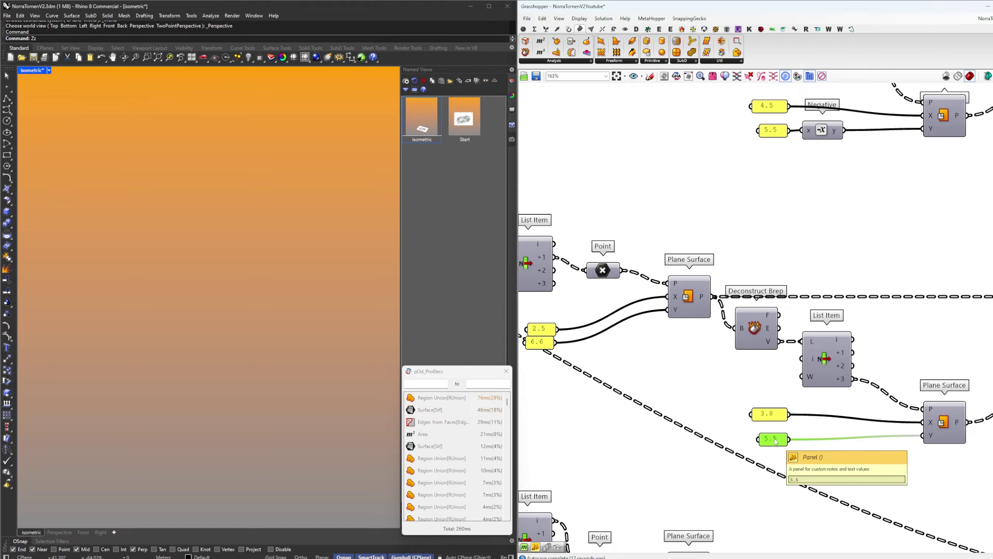
pyautogui.scroll(-4, 775, 440)
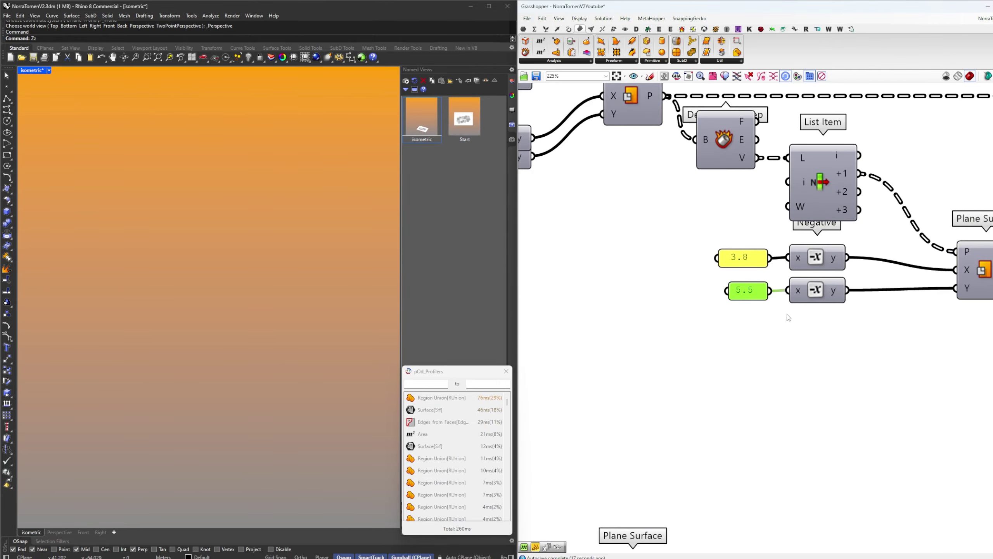
pyautogui.scroll(-6, 788, 317)
pyautogui.moveTo(774, 495); pyautogui.dragTo(753, 305, button='right')
pyautogui.scroll(2, 753, 305)
pyautogui.moveTo(719, 494); pyautogui.dragTo(734, 380, button='right')
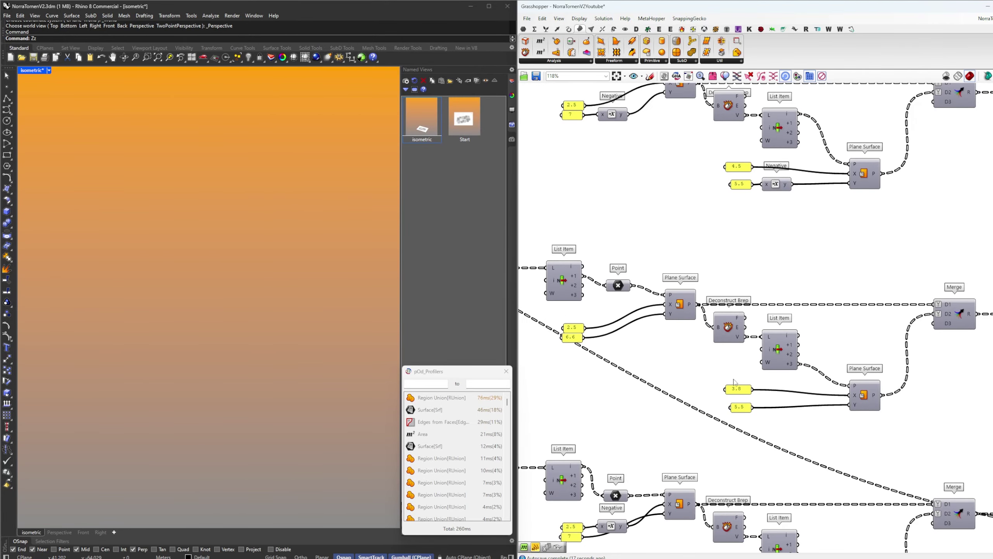
pyautogui.scroll(-4, 734, 379)
pyautogui.moveTo(815, 485); pyautogui.dragTo(770, 236, button='right')
pyautogui.scroll(5, 790, 338)
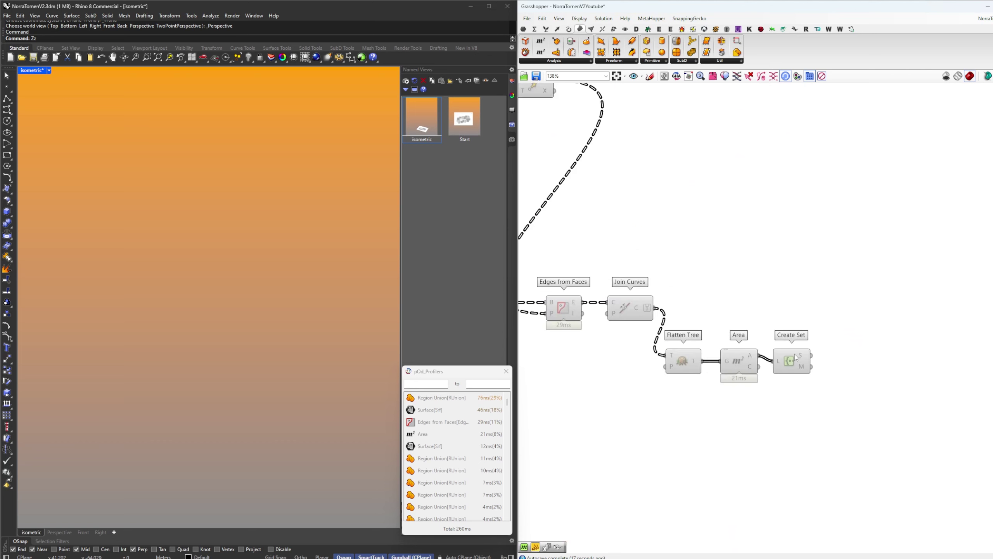
# Add a Member Index component and connect the Area values to its set input and the Create Set output to its member input
pyautogui.scroll(5, 796, 357)
pyautogui.click(813, 344)
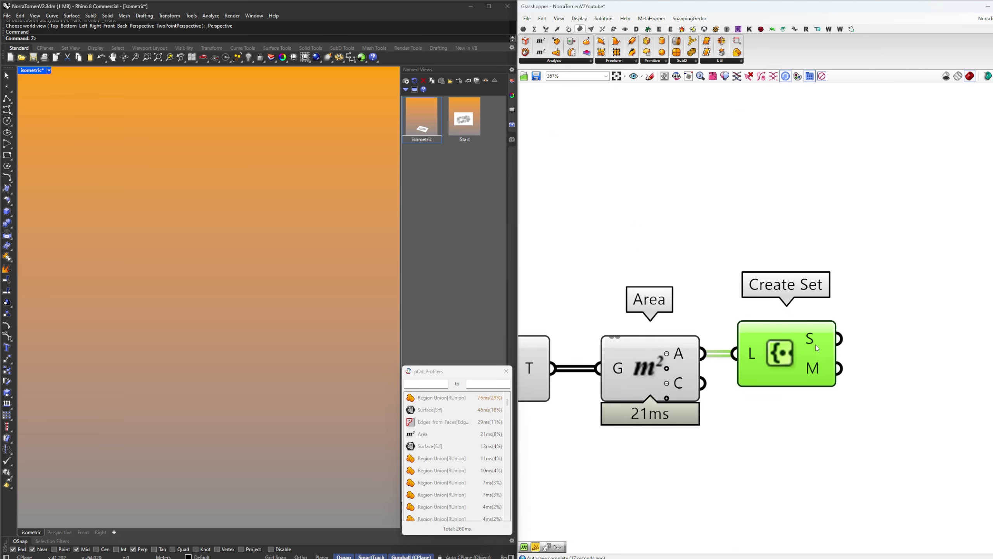
pyautogui.scroll(-3, 816, 344)
pyautogui.click(885, 344)
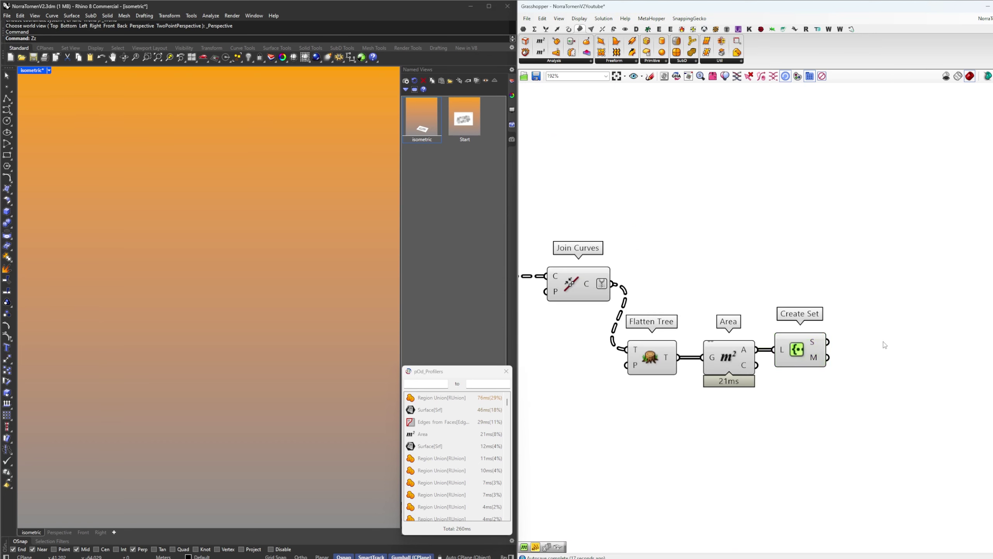
pyautogui.moveTo(805, 352); pyautogui.dragTo(805, 417)
pyautogui.doubleClick(891, 382)
pyautogui.write('mem')
pyautogui.click(852, 365)
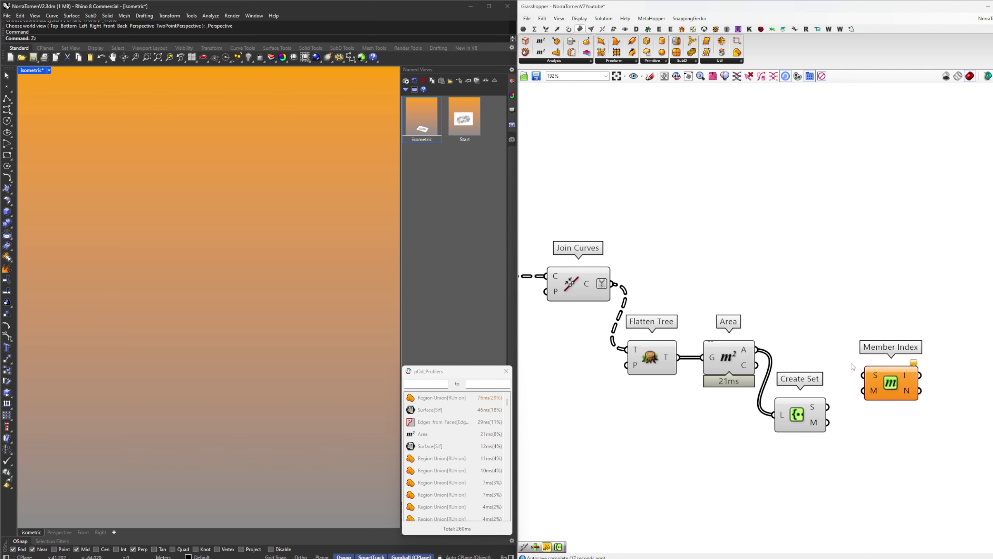
pyautogui.moveTo(799, 365); pyautogui.dragTo(864, 375)
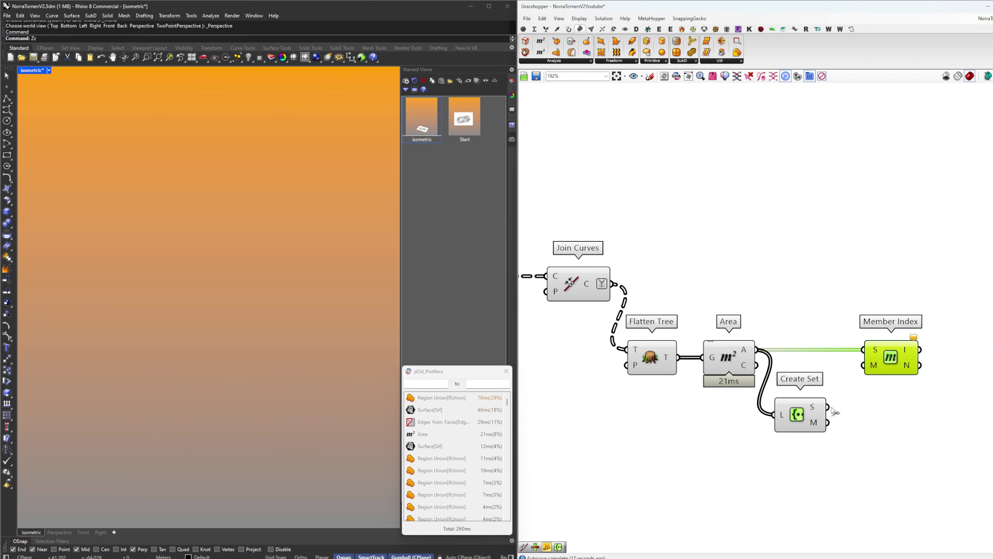
pyautogui.moveTo(919, 344); pyautogui.dragTo(876, 354, button='right')
# Add a List Item component and connect the joined curves to its list input
pyautogui.click(909, 293)
pyautogui.doubleClick(911, 296)
pyautogui.write('list item')
pyautogui.press('Return')
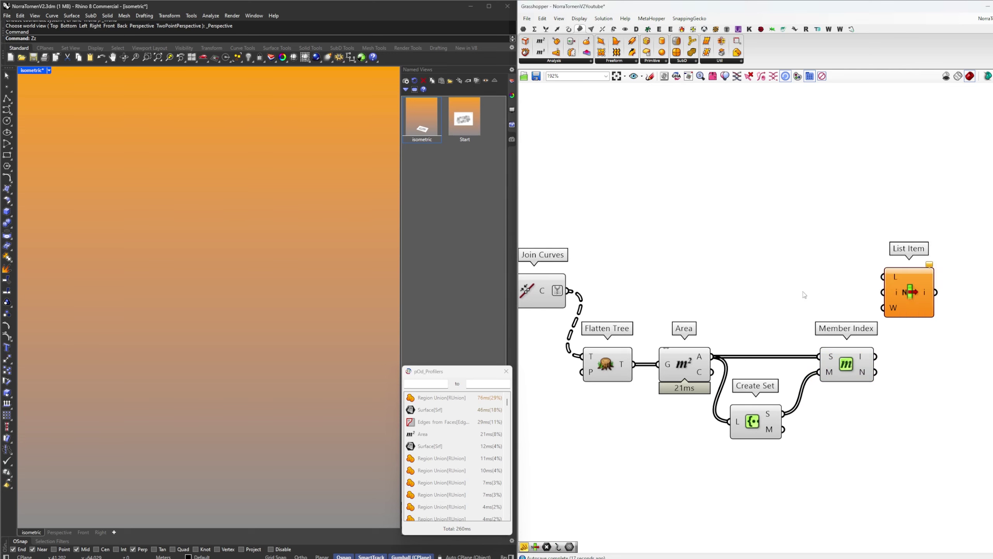
pyautogui.moveTo(573, 288); pyautogui.dragTo(609, 293, button='right')
pyautogui.moveTo(909, 281); pyautogui.dragTo(918, 283)
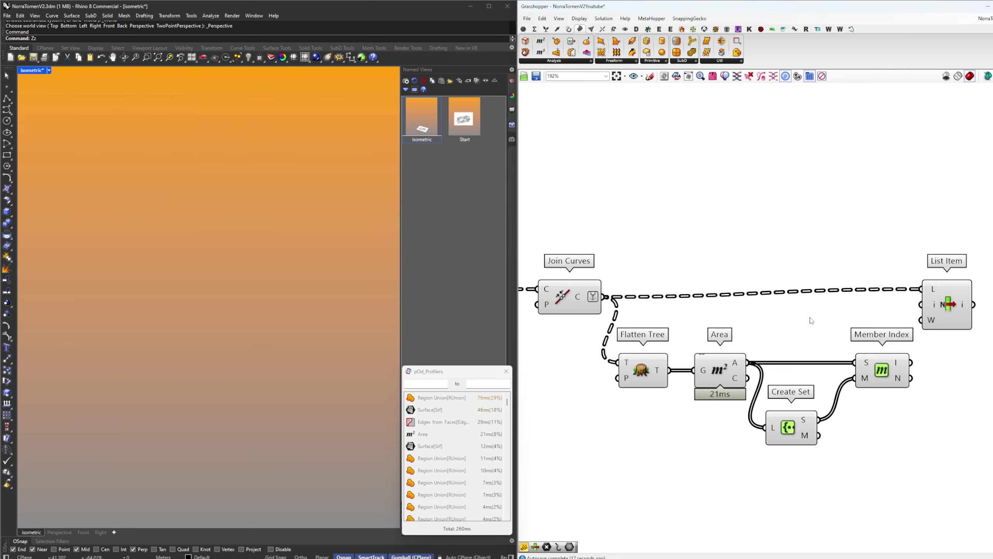
# Move Flatten Tree beside Join Curves, feed its curves into the List Item's list input, and connect Member Index's indices to the index input
pyautogui.moveTo(641, 376); pyautogui.dragTo(642, 311)
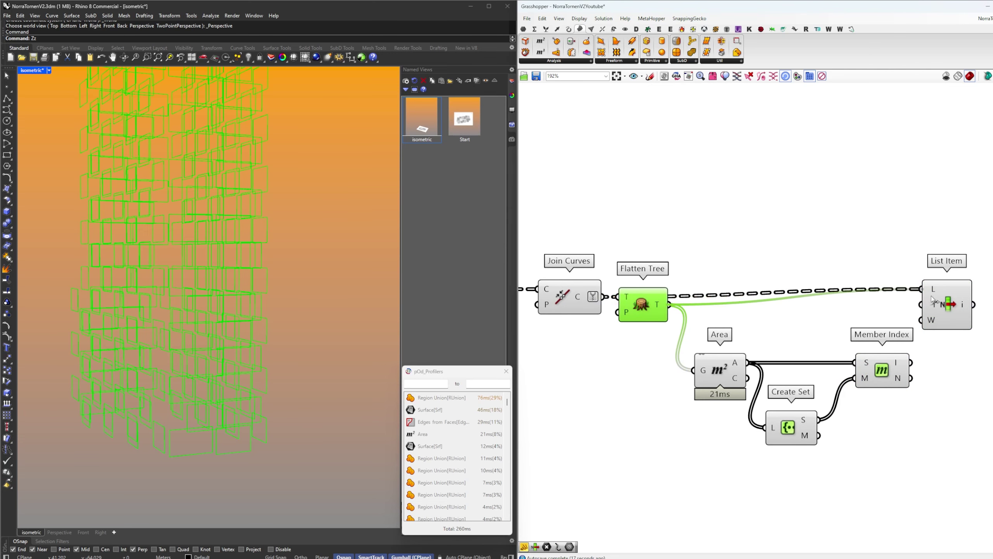
pyautogui.moveTo(932, 296); pyautogui.dragTo(929, 294)
pyautogui.moveTo(948, 304); pyautogui.dragTo(957, 319)
pyautogui.click(915, 368)
pyautogui.moveTo(915, 367); pyautogui.dragTo(842, 378, button='right')
pyautogui.moveTo(868, 330); pyautogui.dragTo(870, 331)
pyautogui.click(883, 336)
# Add an Explode Tree component and connect the List Item output to its data input
pyautogui.moveTo(966, 319); pyautogui.dragTo(916, 321, button='right')
pyautogui.doubleClick(916, 321)
pyautogui.write('et')
pyautogui.press('Return')
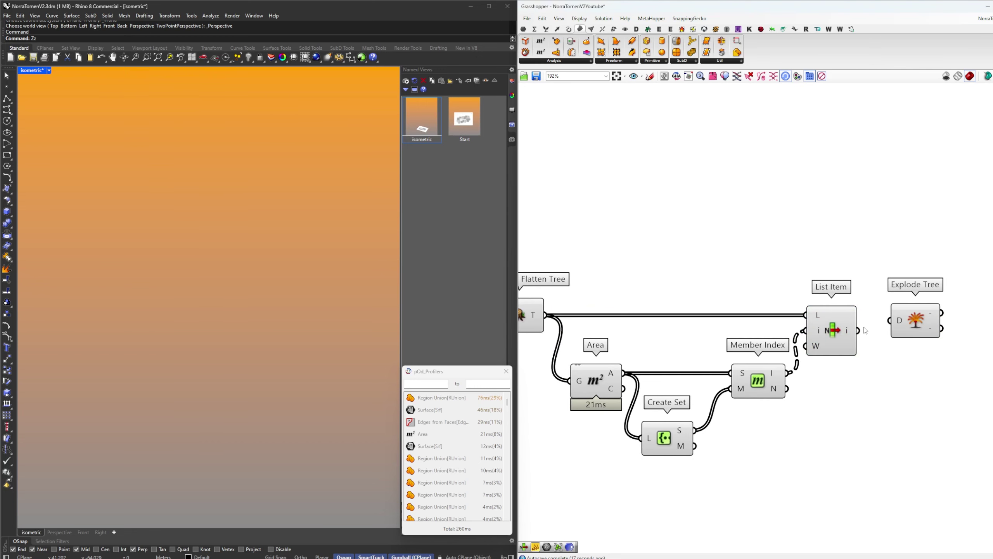
pyautogui.moveTo(860, 331); pyautogui.dragTo(917, 334)
pyautogui.moveTo(924, 337); pyautogui.dragTo(858, 333, button='right')
pyautogui.scroll(5, 860, 332)
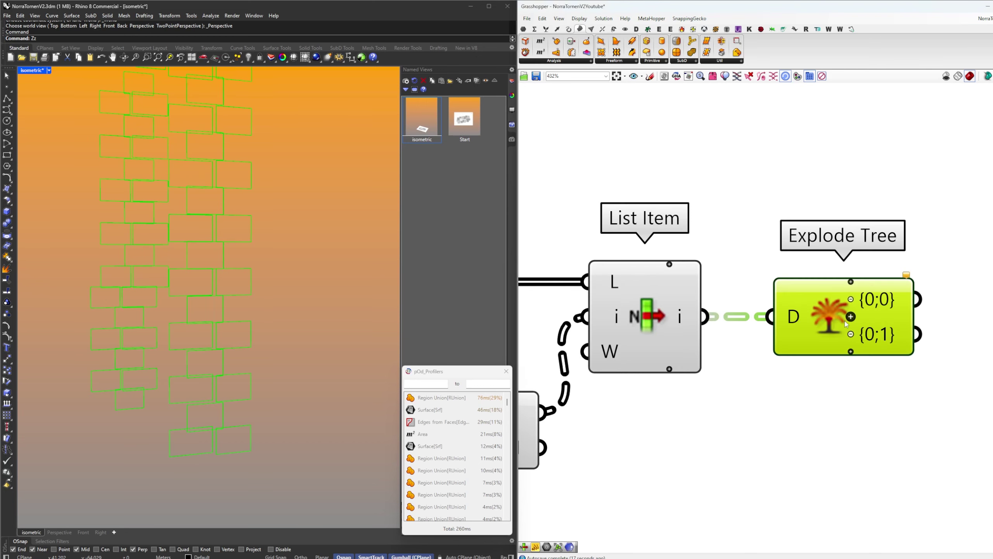
# Preview the area groups by reducing Explode Tree to one output and extending it to four, and delete the component
pyautogui.click(851, 299)
pyautogui.scroll(1, 854, 331)
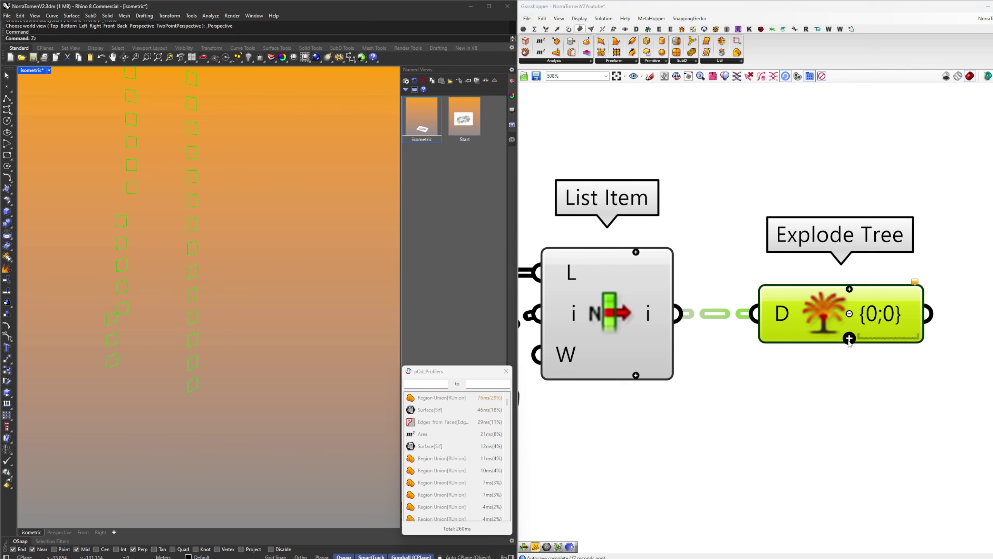
pyautogui.click(850, 345)
pyautogui.click(849, 355)
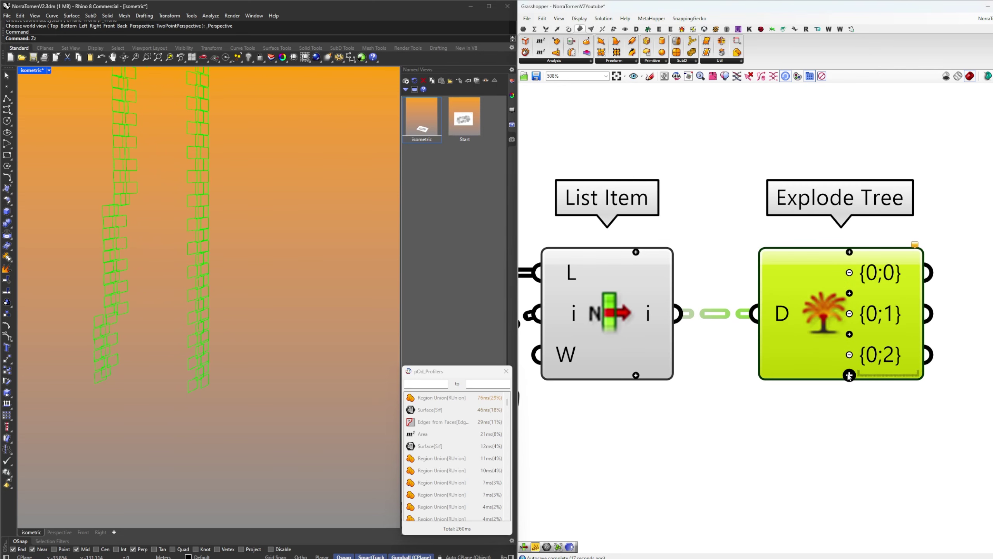
pyautogui.click(849, 375)
pyautogui.scroll(-4, 832, 318)
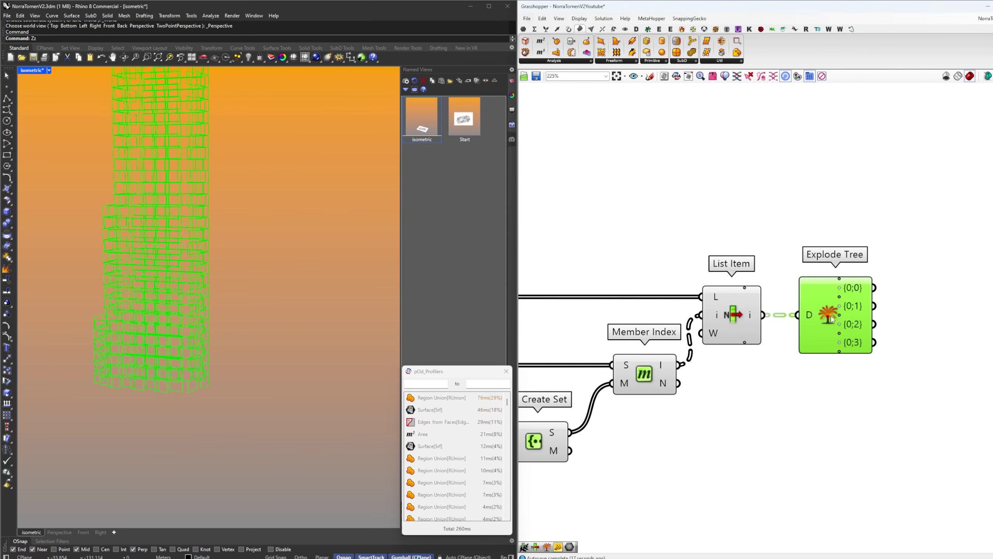
pyautogui.moveTo(861, 368); pyautogui.dragTo(809, 384, button='right')
pyautogui.press('Delete')
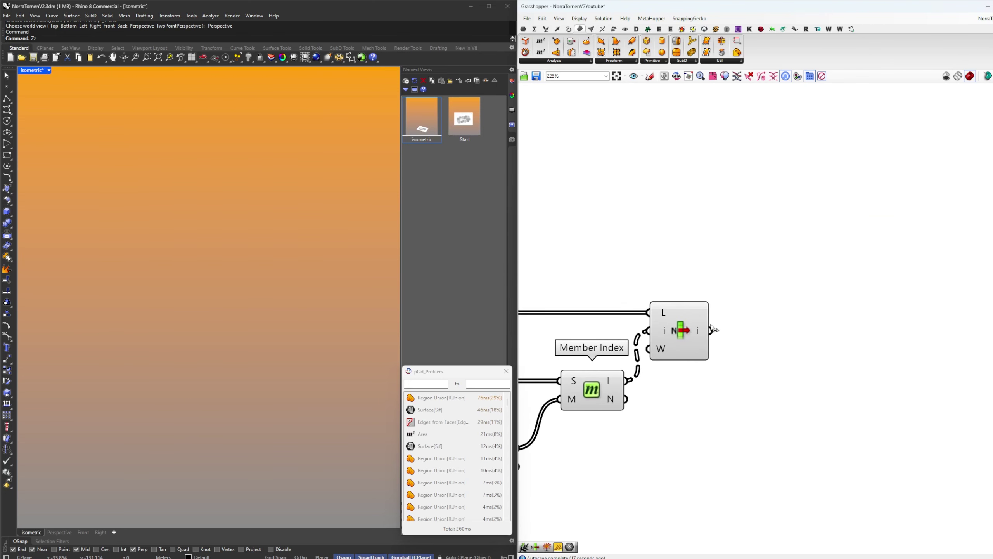
# Add a Tree Statistics component above the List Item and connect the List Item output to its tree input
pyautogui.doubleClick(750, 275)
pyautogui.write('ts')
pyautogui.press('Return')
pyautogui.moveTo(711, 330); pyautogui.dragTo(720, 271)
pyautogui.moveTo(763, 277); pyautogui.dragTo(787, 253)
# Add a Sort List component with the Tree Statistics branch lengths as keys and the branch paths as its A values
pyautogui.doubleClick(828, 258)
pyautogui.write('sl')
pyautogui.click(809, 252)
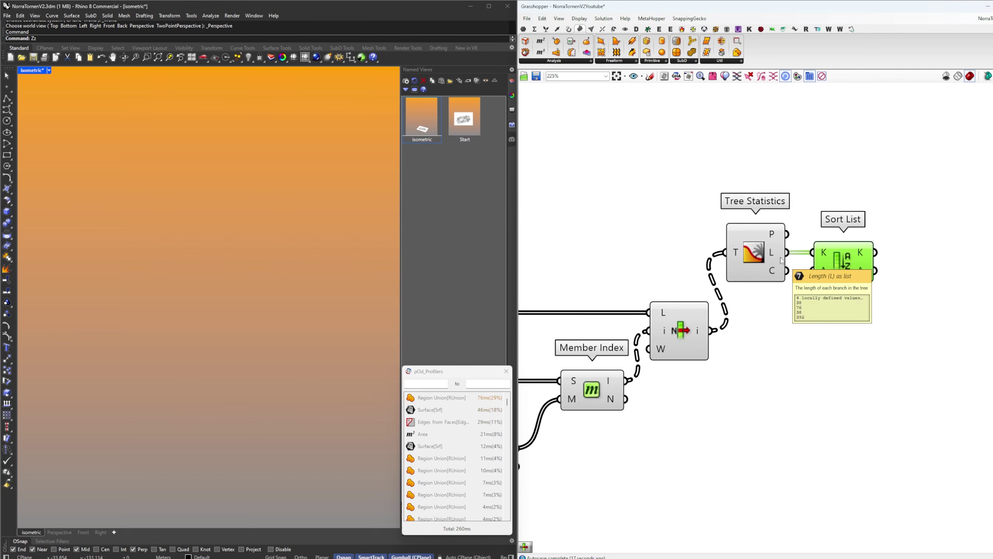
pyautogui.moveTo(832, 259); pyautogui.dragTo(824, 264, button='right')
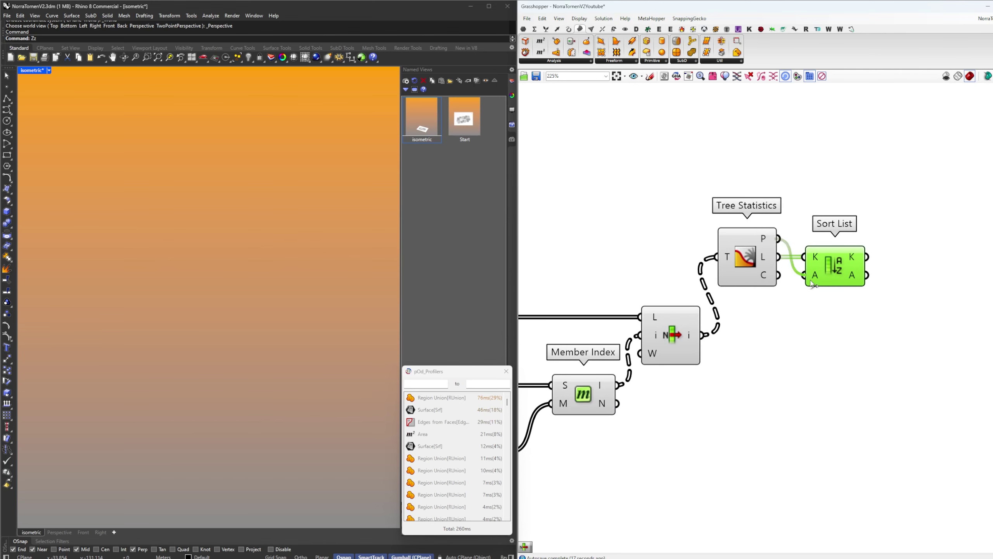
# Reverse both the K and A outputs of the Sort List component
pyautogui.rightClick(856, 263)
pyautogui.click(876, 284)
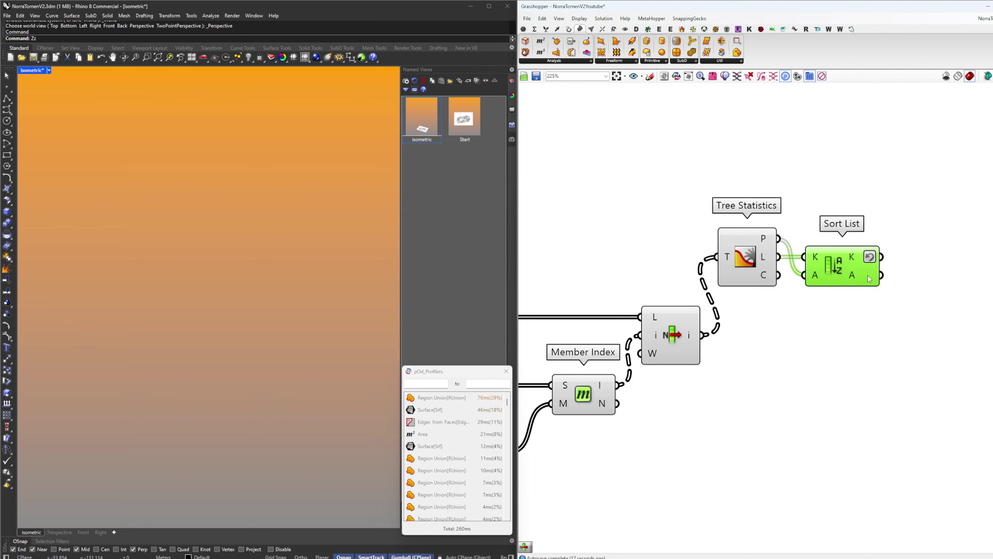
pyautogui.rightClick(869, 276)
pyautogui.click(888, 299)
# Add a panel beside Sort List and connect the sorted branch lengths to it
pyautogui.moveTo(889, 299); pyautogui.dragTo(824, 304, button='right')
pyautogui.doubleClick(902, 271)
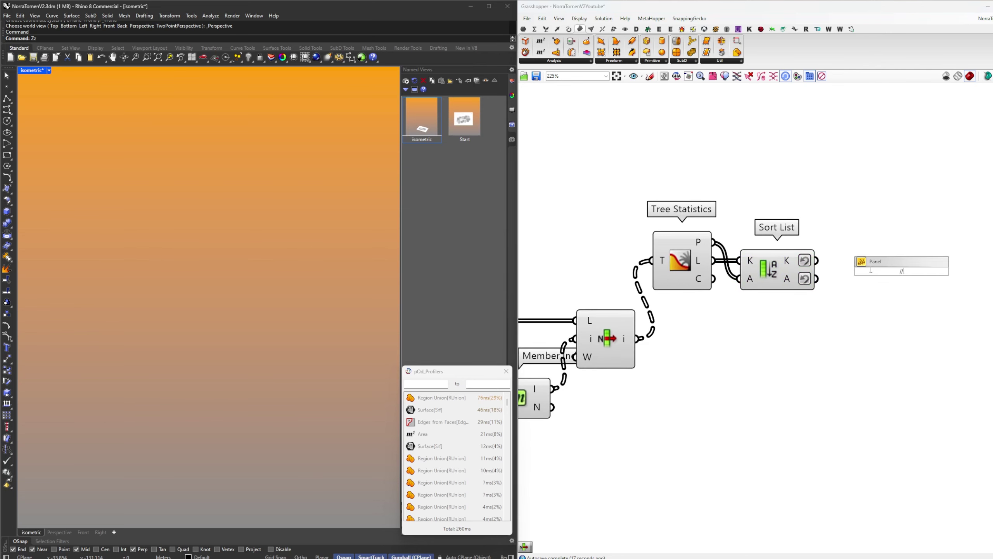
pyautogui.write('//')
pyautogui.press('Return')
pyautogui.moveTo(819, 261); pyautogui.dragTo(841, 272)
pyautogui.moveTo(849, 279); pyautogui.dragTo(871, 269)
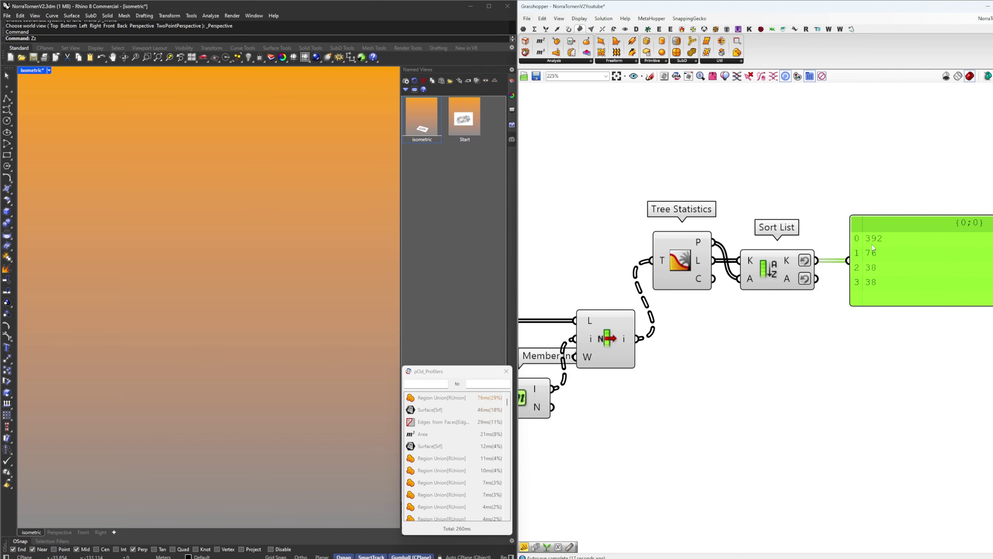
# Add a Tree Branch component fed by the List Item output and the sorted paths, with Maintain Paths turned off
pyautogui.moveTo(673, 353); pyautogui.dragTo(759, 335, button='right')
pyautogui.moveTo(953, 235); pyautogui.dragTo(837, 271, button='right')
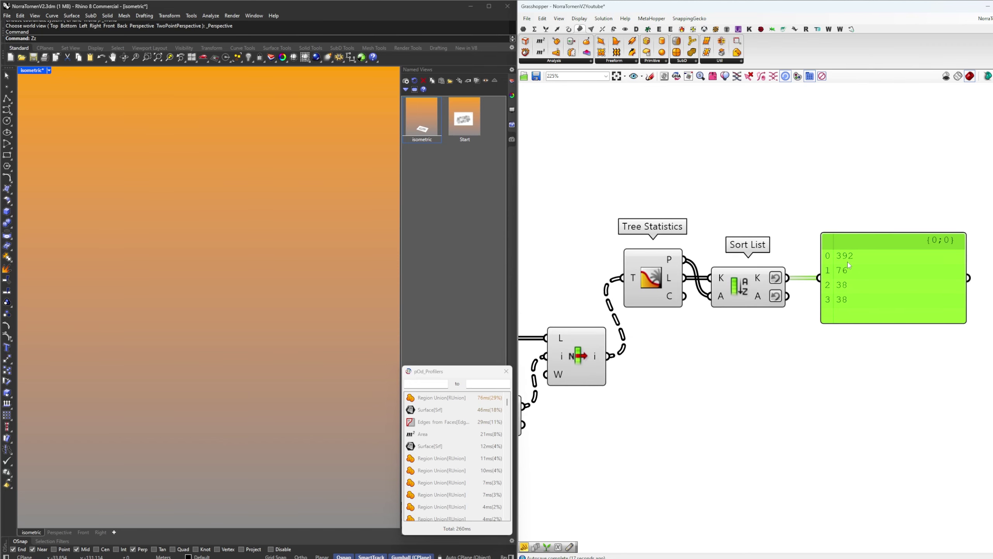
pyautogui.moveTo(710, 371); pyautogui.dragTo(747, 367, button='right')
pyautogui.doubleClick(749, 370)
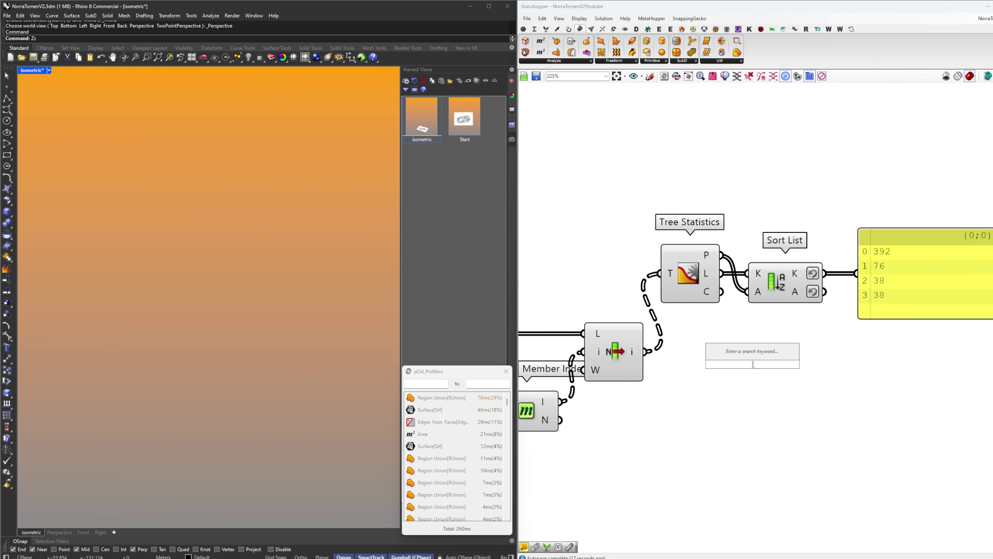
pyautogui.write('tree branch')
pyautogui.press('Return')
pyautogui.moveTo(743, 364); pyautogui.dragTo(859, 361)
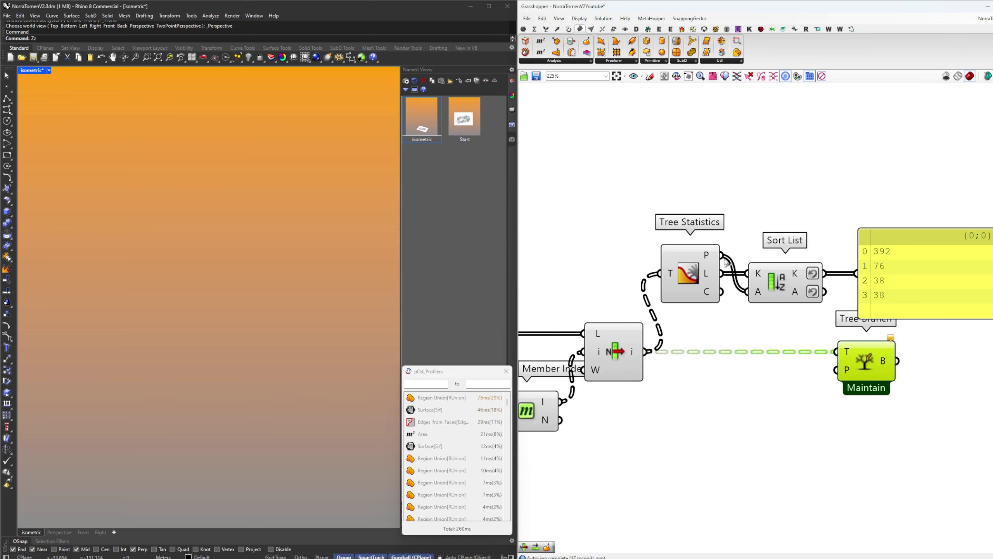
pyautogui.rightClick(853, 369)
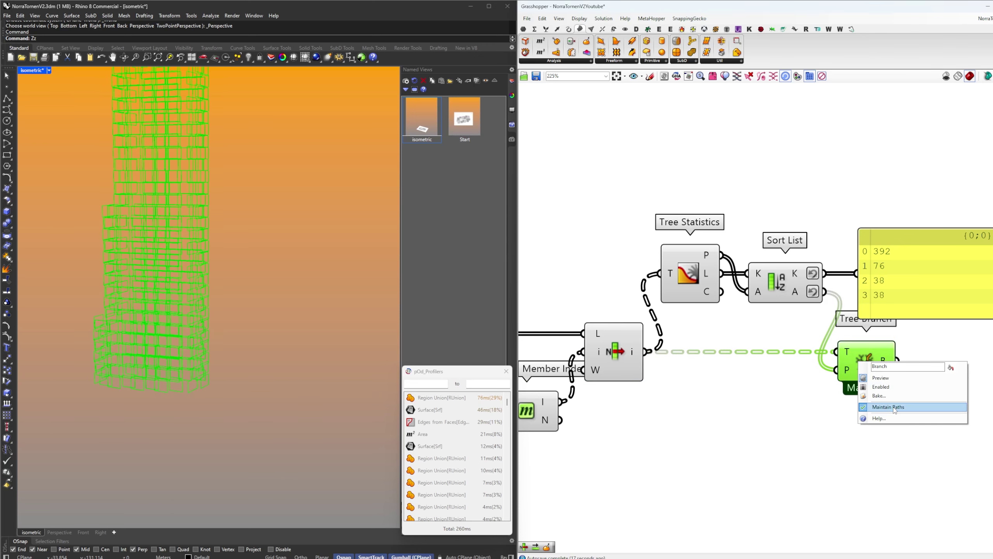
pyautogui.click(895, 407)
pyautogui.moveTo(893, 366); pyautogui.dragTo(733, 362, button='right')
# Connect an Explode Tree component to the Tree Branch output and delete the panel of sorted branch lengths
pyautogui.doubleClick(767, 360)
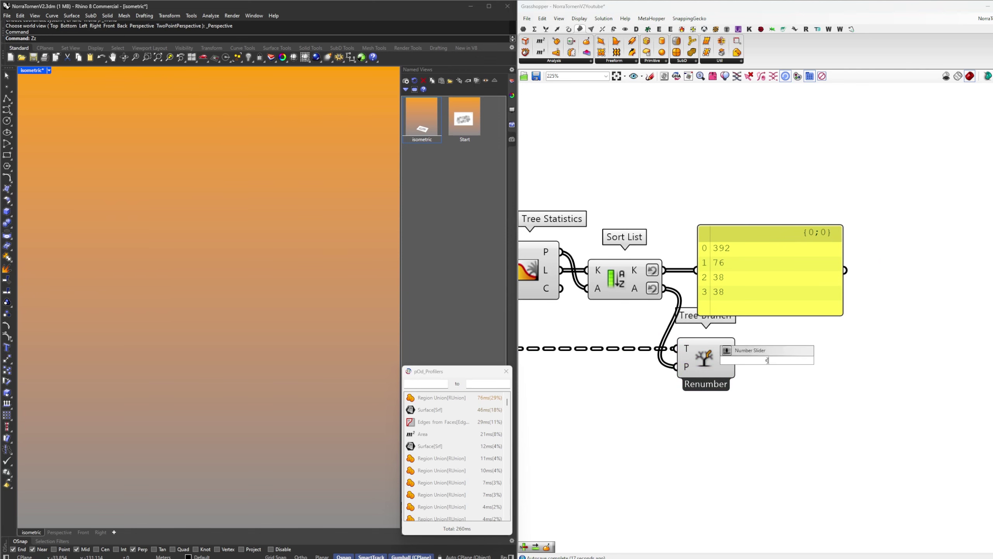
pyautogui.write('expl')
pyautogui.press('Return')
pyautogui.moveTo(766, 360)
pyautogui.mouseDown()
pyautogui.moveTo(779, 359)
pyautogui.moveTo(747, 358)
pyautogui.mouseUp()
pyautogui.click(782, 290)
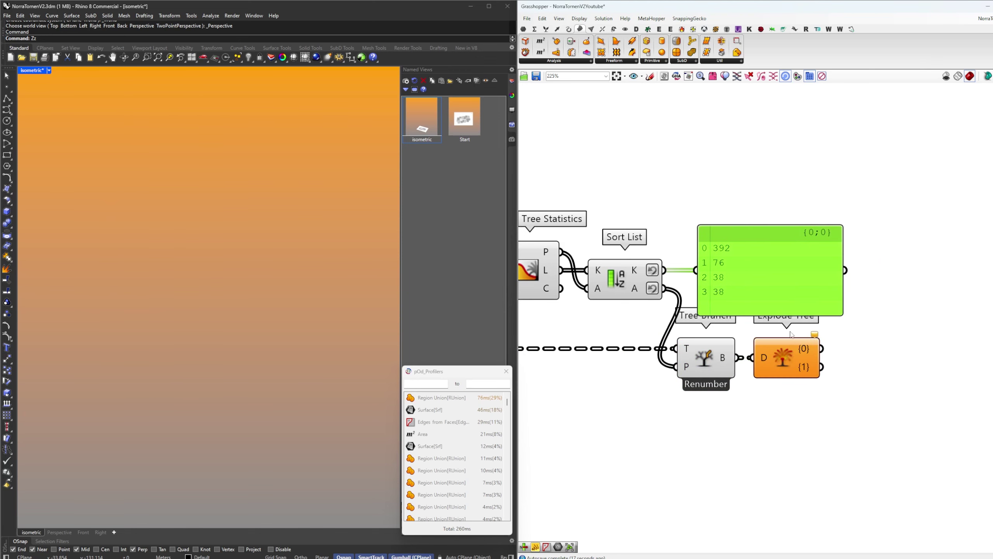
pyautogui.press('Delete')
# Try expanding the Explode Tree component to four branch outputs, and delete the component
pyautogui.scroll(4, 793, 355)
pyautogui.click(794, 380)
pyautogui.click(771, 360)
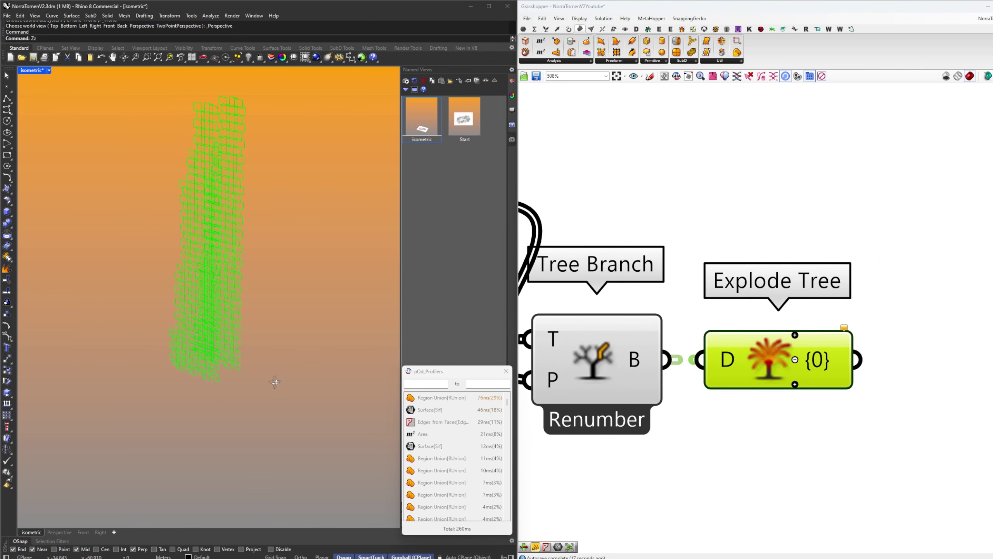
pyautogui.click(795, 385)
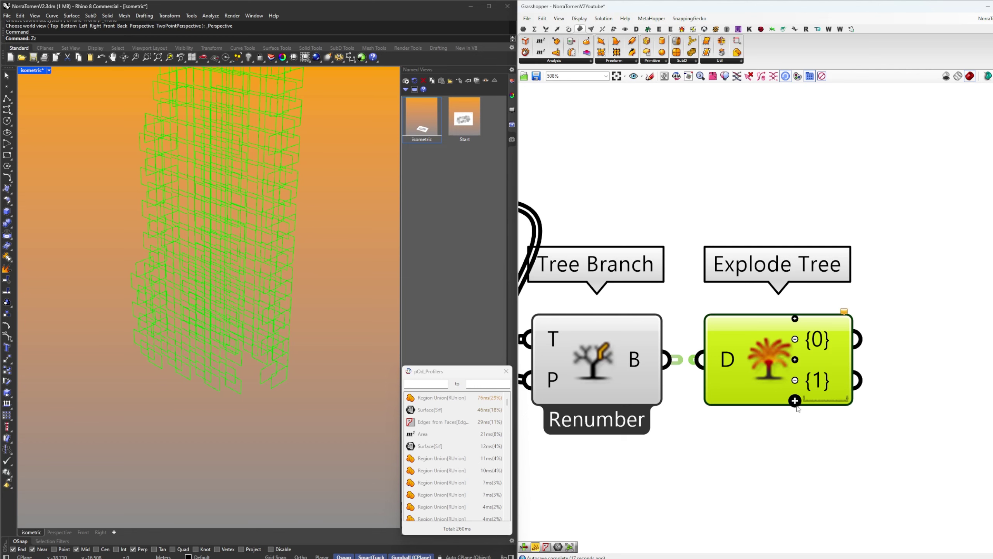
pyautogui.click(795, 401)
pyautogui.click(795, 421)
pyautogui.moveTo(798, 475); pyautogui.dragTo(741, 326)
pyautogui.press('Delete')
pyautogui.scroll(-4, 760, 326)
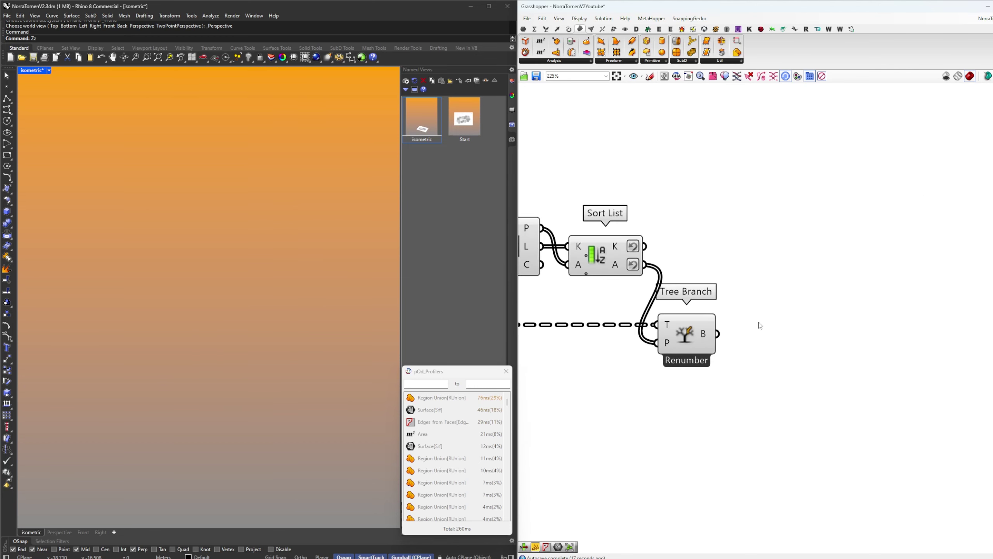
# Add a Remote Sender on the Tree Branch output and name it FacadeWalls
pyautogui.doubleClick(795, 342)
pyautogui.click(795, 332)
pyautogui.press('Delete')
pyautogui.doubleClick(787, 304)
pyautogui.write('rem')
pyautogui.click(787, 293)
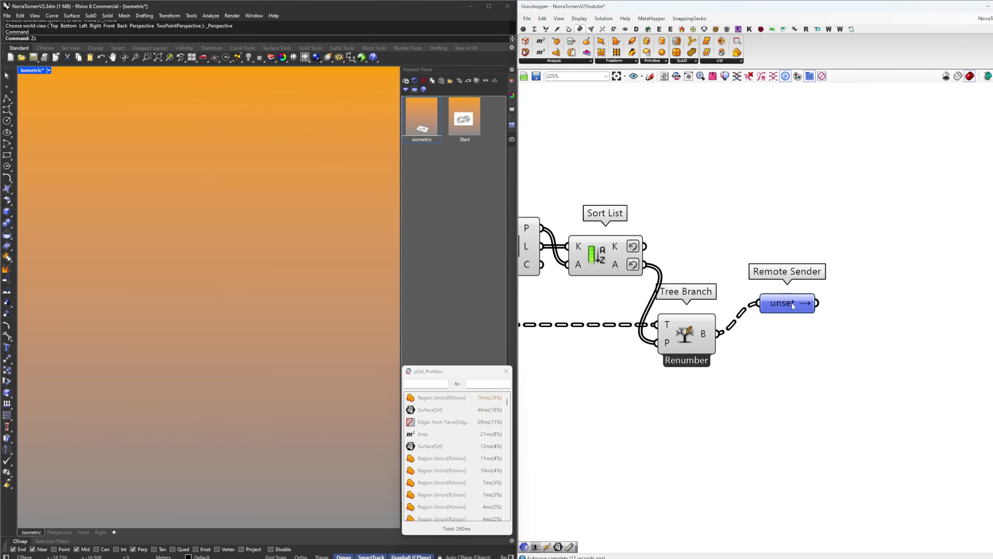
pyautogui.moveTo(793, 306); pyautogui.dragTo(792, 337)
pyautogui.rightClick(791, 335)
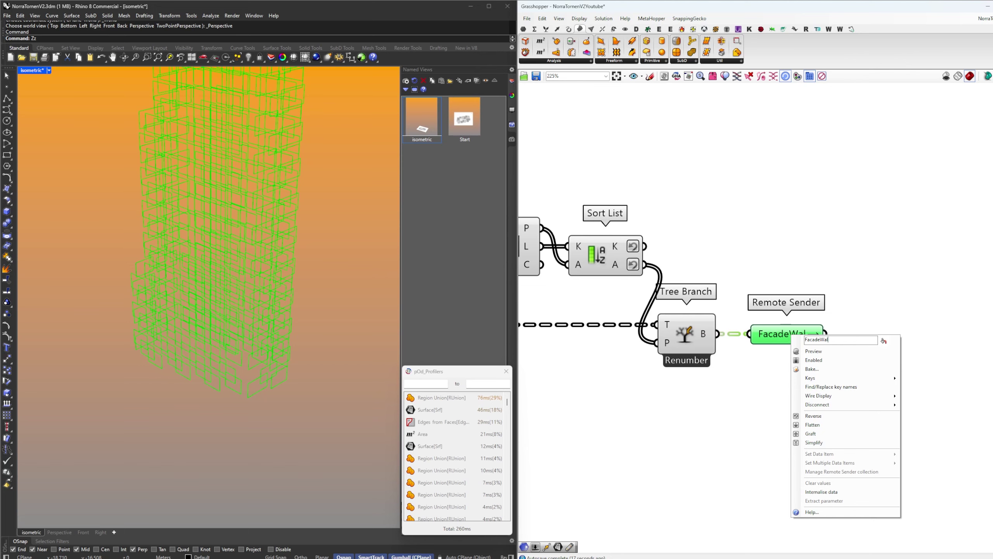
pyautogui.write('FacadeWalls')
pyautogui.press('Return')
# Move the whole facade-wall component section down, clear of the definitions above, and check the FacadeWalls sender's data
pyautogui.scroll(-18, 786, 334)
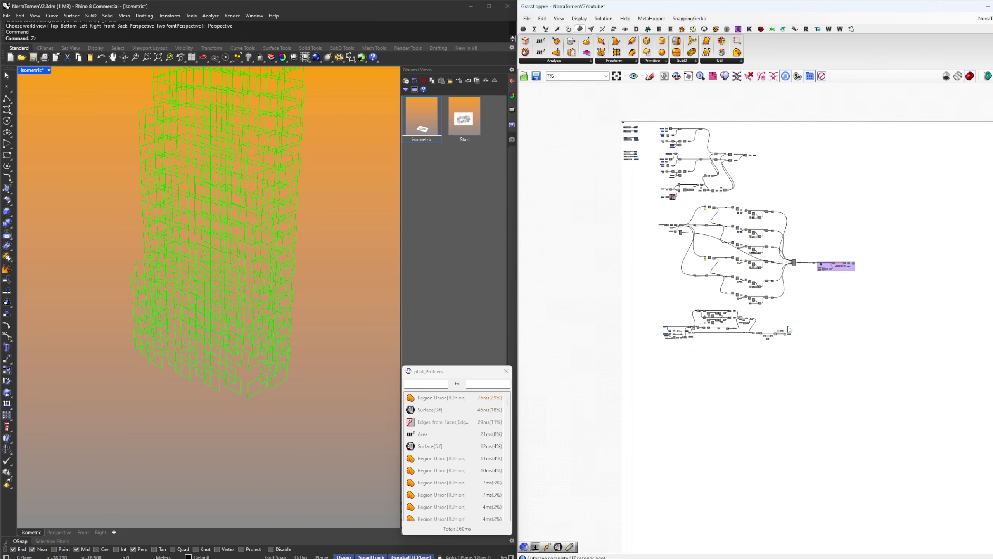
pyautogui.moveTo(765, 331); pyautogui.dragTo(786, 330, button='right')
pyautogui.scroll(3, 786, 328)
pyautogui.moveTo(854, 364); pyautogui.dragTo(620, 291)
pyautogui.scroll(3, 761, 320)
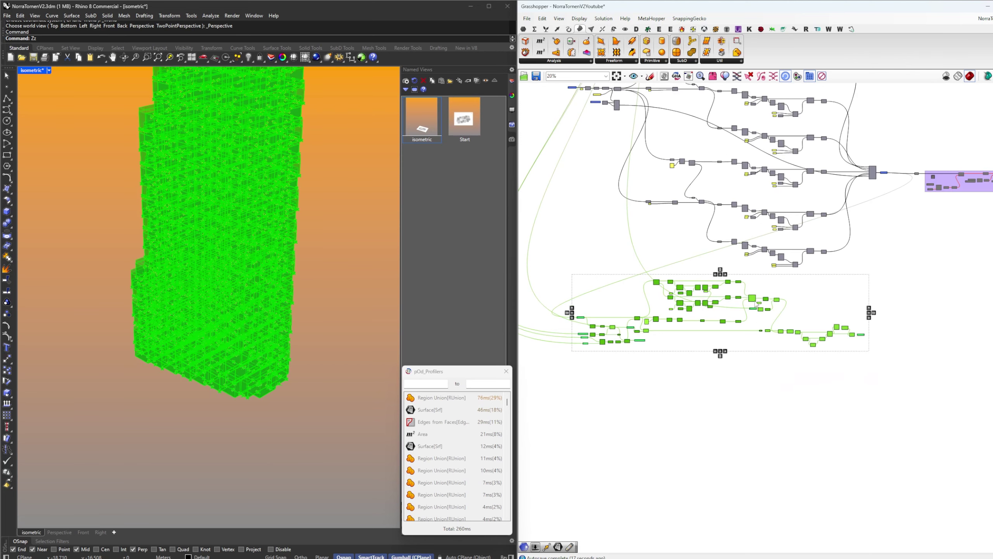
pyautogui.moveTo(755, 300); pyautogui.dragTo(755, 318)
pyautogui.click(837, 318)
pyautogui.moveTo(858, 337); pyautogui.dragTo(828, 339, button='right')
pyautogui.scroll(10, 830, 346)
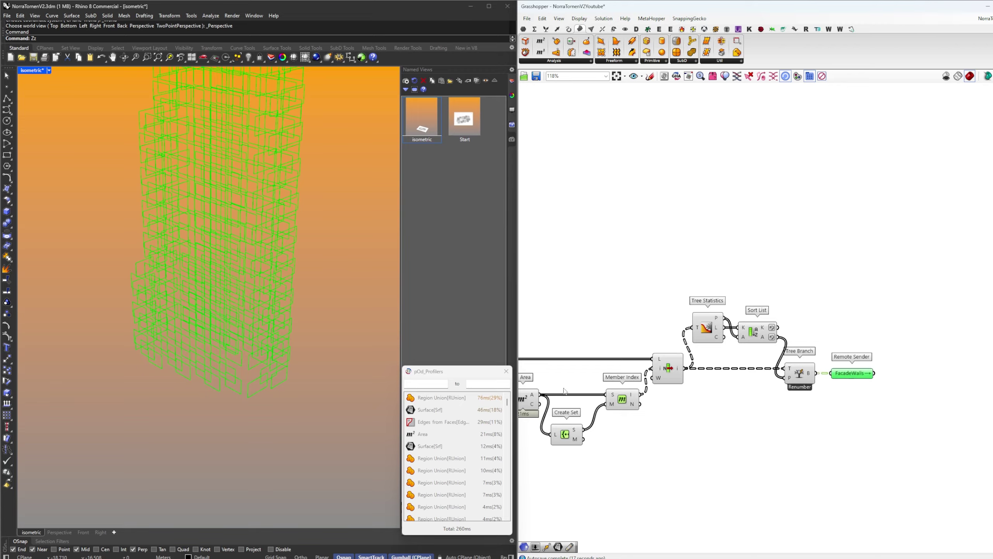
pyautogui.scroll(5, 246, 375)
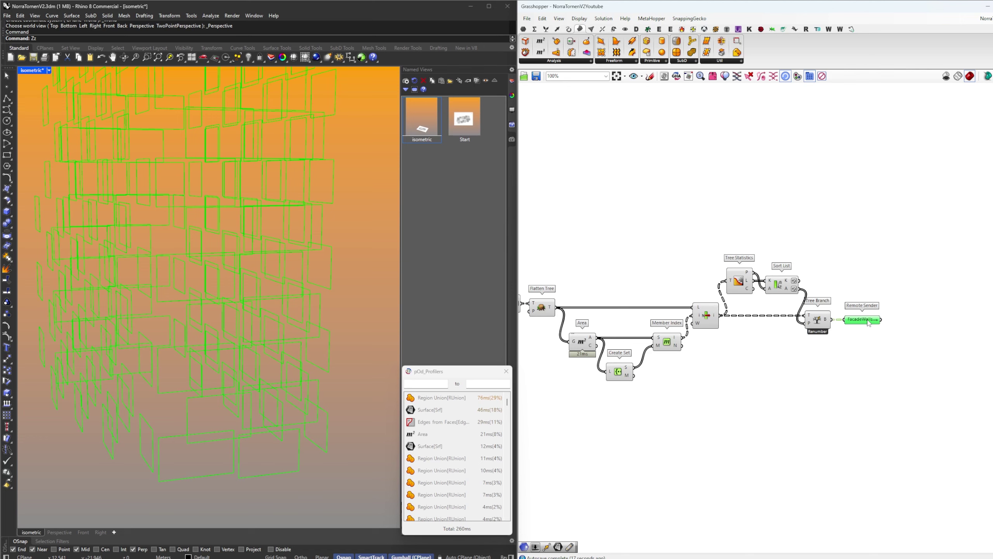
pyautogui.moveTo(868, 321)
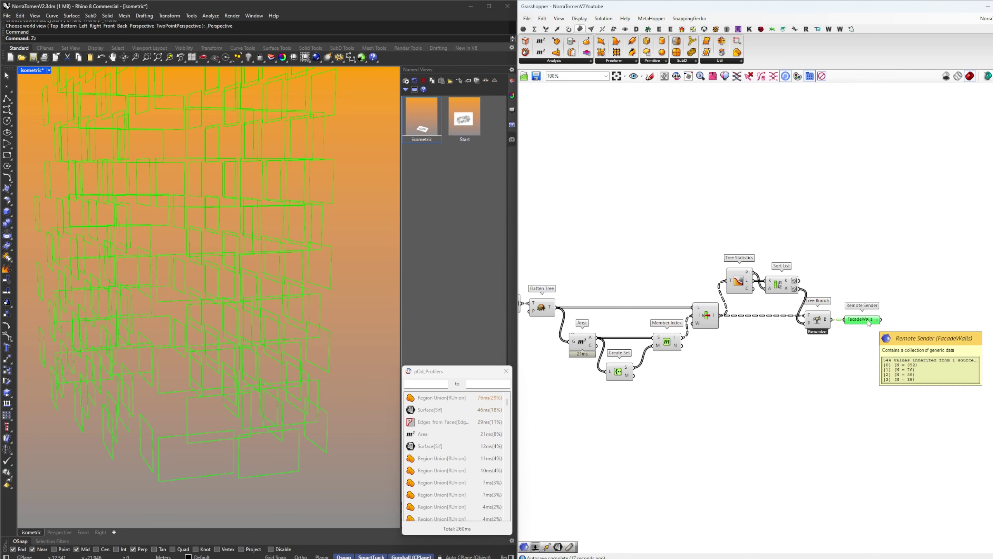
pyautogui.click(865, 326)
# Turn off the preview of every component in the definition
pyautogui.scroll(-5, 855, 334)
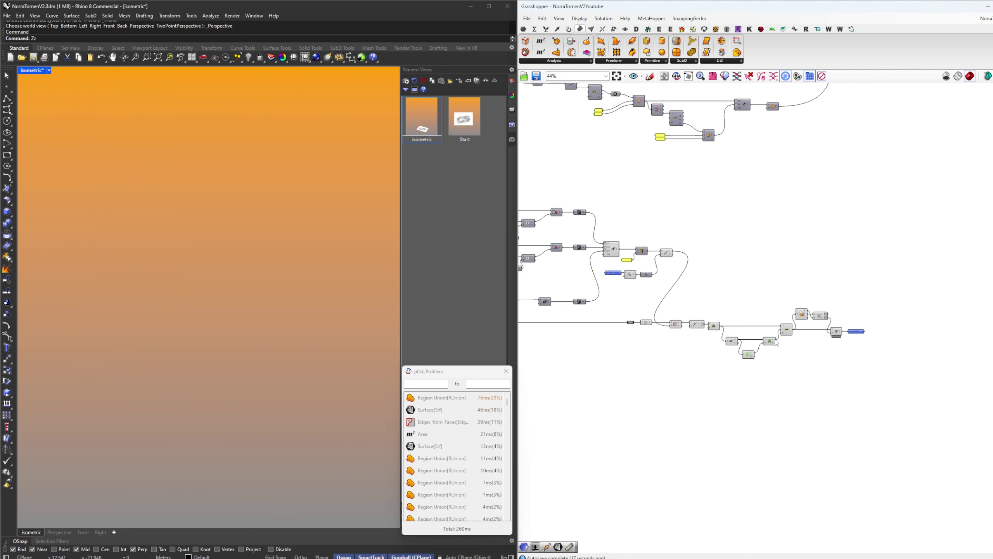
pyautogui.moveTo(543, 308); pyautogui.dragTo(641, 299, button='right')
pyautogui.click(986, 76)
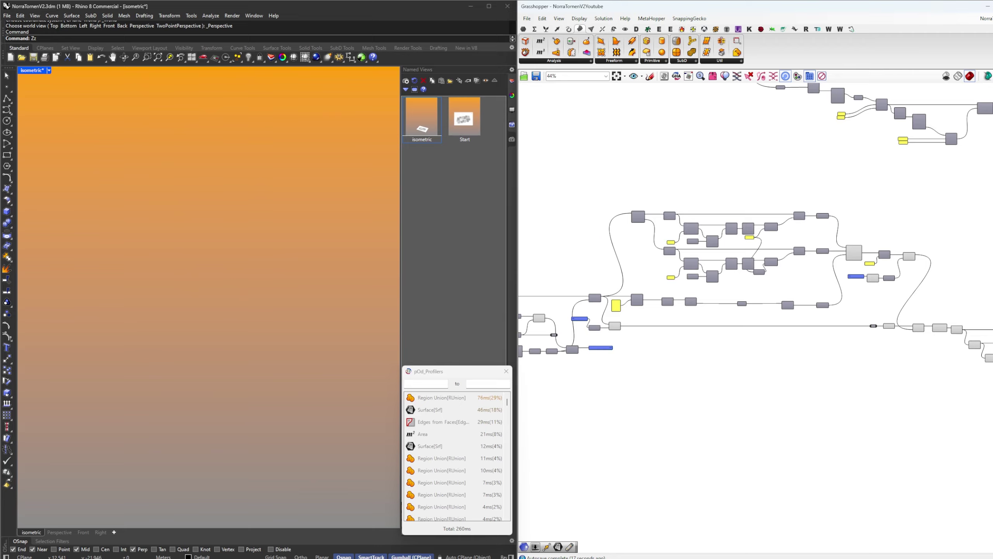
pyautogui.scroll(-10, 834, 340)
pyautogui.moveTo(934, 410); pyautogui.dragTo(688, 178)
pyautogui.middleClick(688, 233)
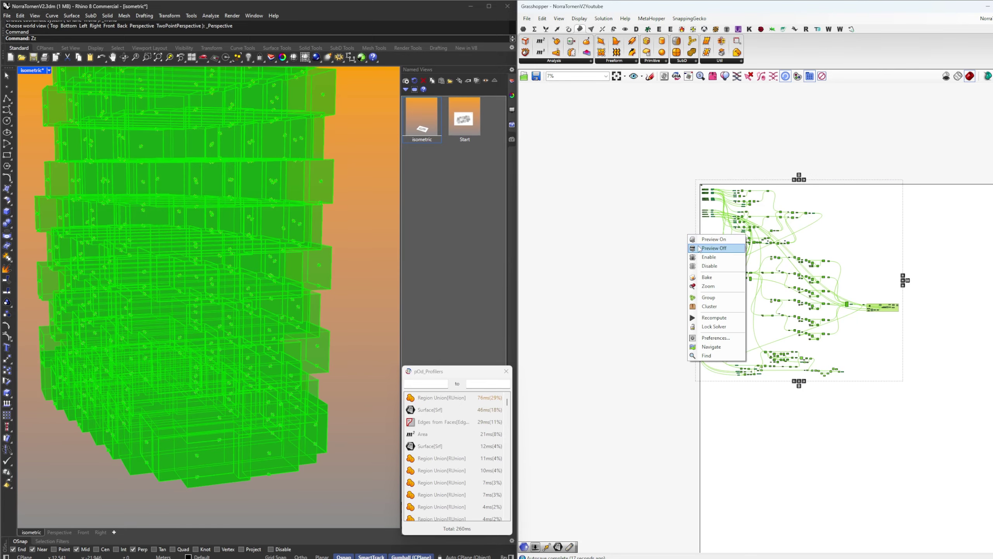
pyautogui.click(707, 248)
pyautogui.click(723, 378)
# Create a Remote Receiver for the UnionFloorsExtruded sender
pyautogui.scroll(9, 739, 376)
pyautogui.scroll(6, 840, 379)
pyautogui.click(800, 340)
pyautogui.moveTo(829, 345); pyautogui.dragTo(621, 331, button='right')
pyautogui.middleClick(788, 363)
pyautogui.click(808, 367)
pyautogui.click(809, 367)
pyautogui.doubleClick(723, 327)
pyautogui.click(787, 354)
pyautogui.scroll(-4, 787, 355)
pyautogui.press('capslock')
# Move the UnionFloorsExtruded receiver to the empty canvas beyond the FacadeWalls sender
pyautogui.moveTo(611, 320); pyautogui.dragTo(929, 322)
pyautogui.moveTo(908, 325); pyautogui.dragTo(673, 329, button='right')
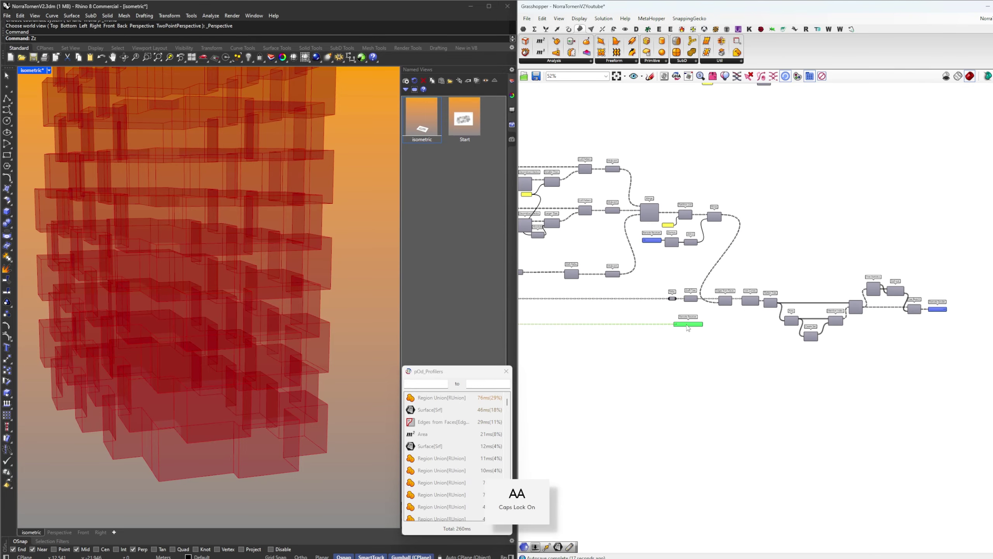
pyautogui.moveTo(687, 323); pyautogui.dragTo(980, 322)
pyautogui.moveTo(968, 329); pyautogui.dragTo(722, 324, button='right')
pyautogui.moveTo(741, 318); pyautogui.dragTo(835, 329)
# Add a Custom Preview component for the UnionFloorsExtruded geometry and connect a white Colour Swatch as its material
pyautogui.doubleClick(846, 340)
pyautogui.write('cp')
pyautogui.click(837, 329)
pyautogui.scroll(4, 815, 314)
pyautogui.click(768, 359)
pyautogui.doubleClick(762, 359)
pyautogui.write('sw')
pyautogui.click(765, 353)
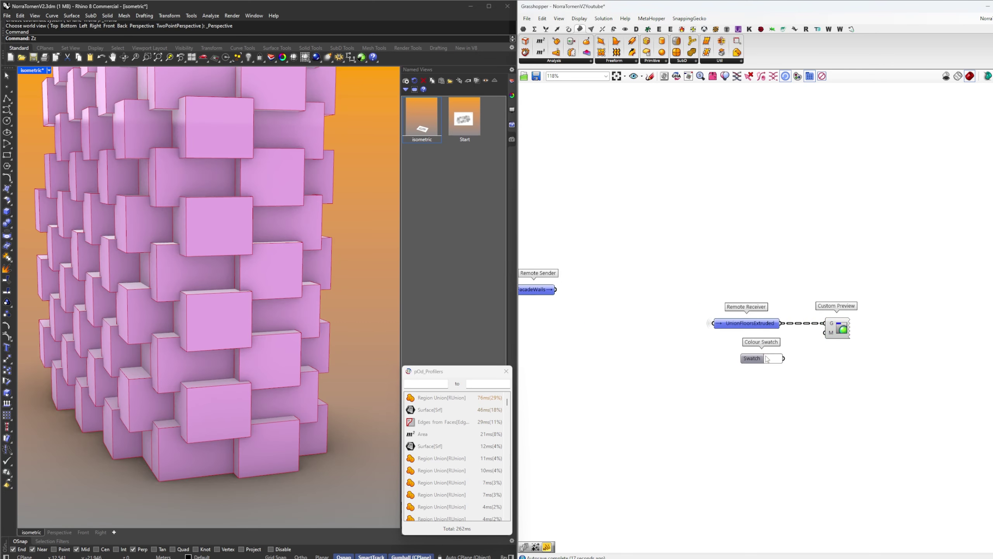
pyautogui.click(779, 358)
pyautogui.click(785, 359)
pyautogui.moveTo(784, 358); pyautogui.dragTo(824, 332)
# Turn off the preview of the UnionFloorsExtruded receiver and its Colour Swatch
pyautogui.moveTo(795, 374); pyautogui.dragTo(737, 289)
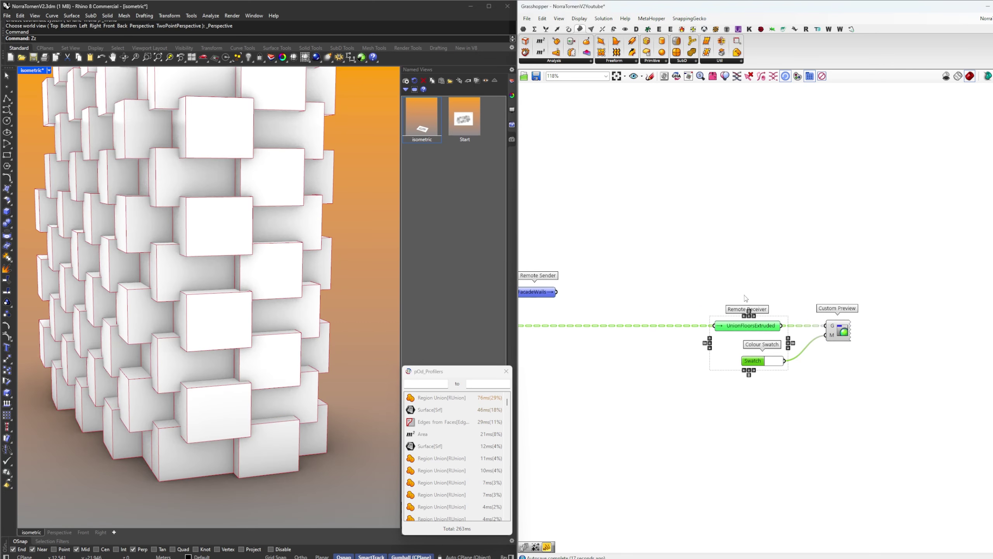
pyautogui.rightClick(746, 299)
pyautogui.click(771, 316)
pyautogui.click(750, 293)
# Create a Remote Receiver for FacadeWalls and place it in the empty area below the existing definition
pyautogui.scroll(-6, 751, 296)
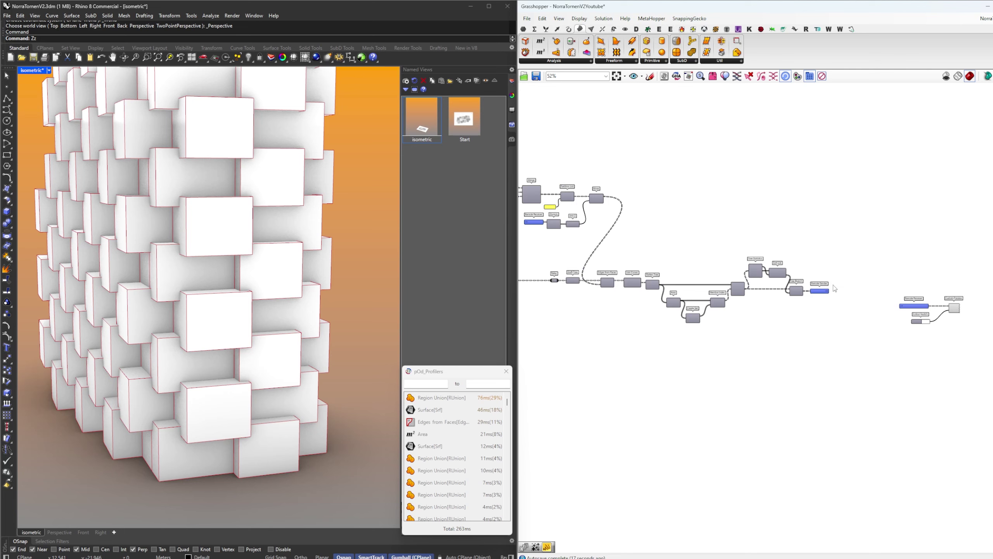
pyautogui.scroll(3, 824, 291)
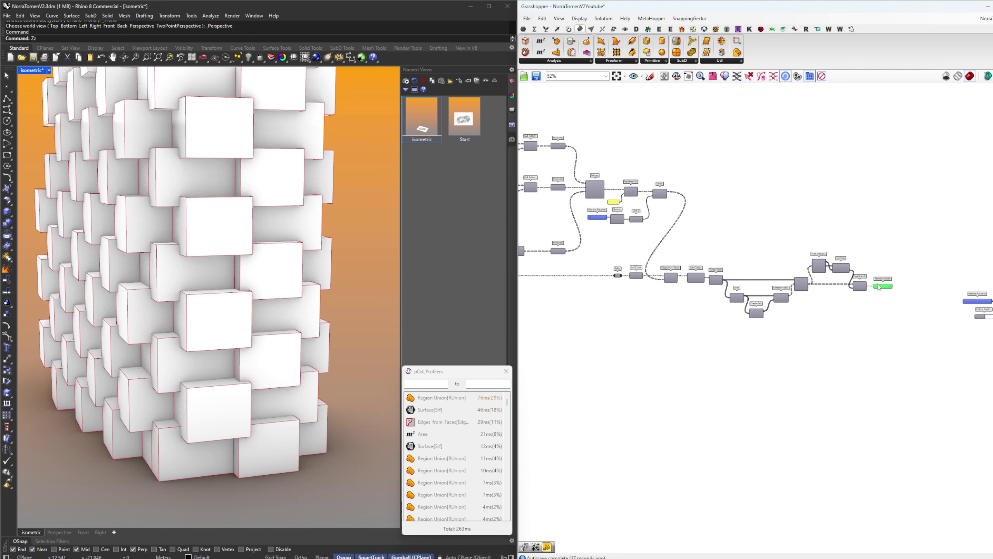
pyautogui.click(895, 296)
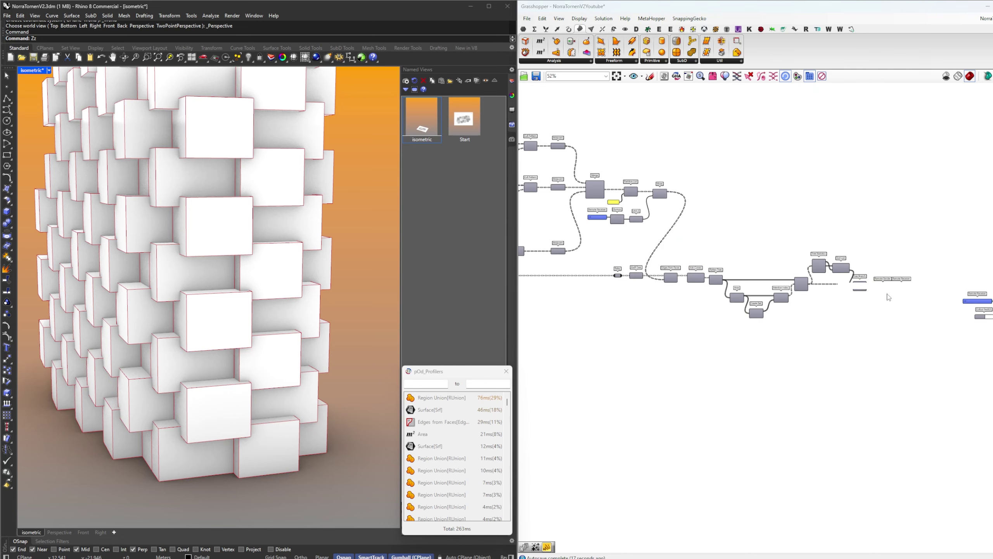
pyautogui.scroll(-3, 891, 325)
pyautogui.moveTo(906, 304); pyautogui.dragTo(585, 359)
pyautogui.scroll(8, 586, 359)
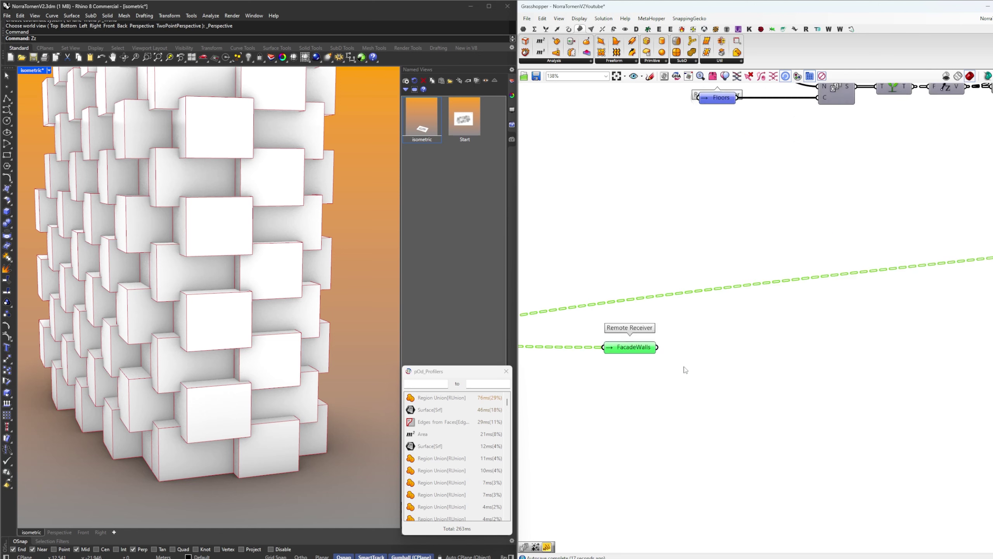
# Connect an Explode Tree component to the FacadeWalls receiver and give it the four outputs {0} to {3}
pyautogui.doubleClick(712, 355)
pyautogui.write('Exp')
pyautogui.press('Return')
pyautogui.moveTo(652, 344); pyautogui.dragTo(689, 353)
pyautogui.moveTo(712, 356); pyautogui.dragTo(701, 345)
pyautogui.moveTo(702, 345); pyautogui.dragTo(684, 330, button='right')
pyautogui.scroll(4, 690, 343)
pyautogui.click(690, 340)
pyautogui.click(690, 355)
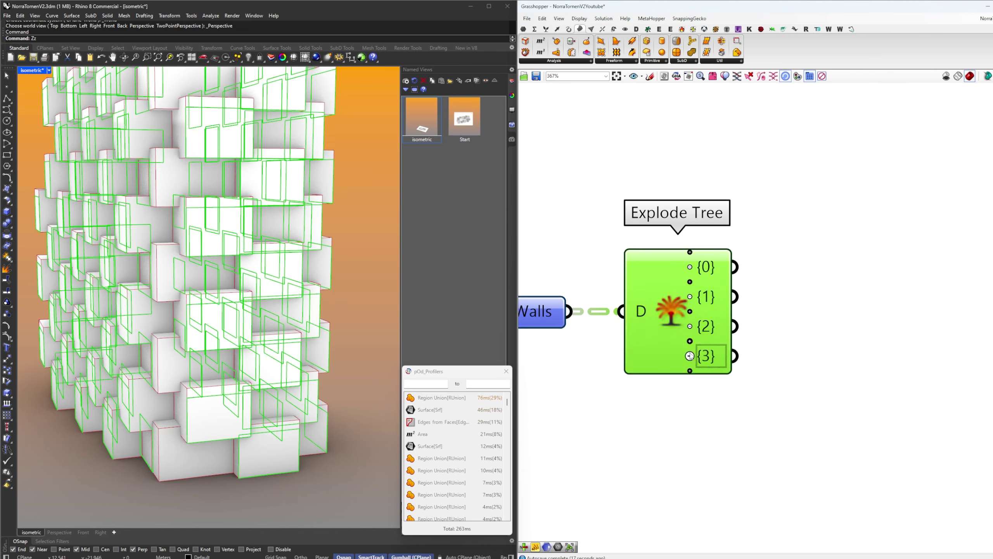
# Add a Merge component and connect the Explode Tree outputs {0} and {1} to D1 and D2
pyautogui.doubleClick(855, 325)
pyautogui.write('MM')
pyautogui.click(841, 317)
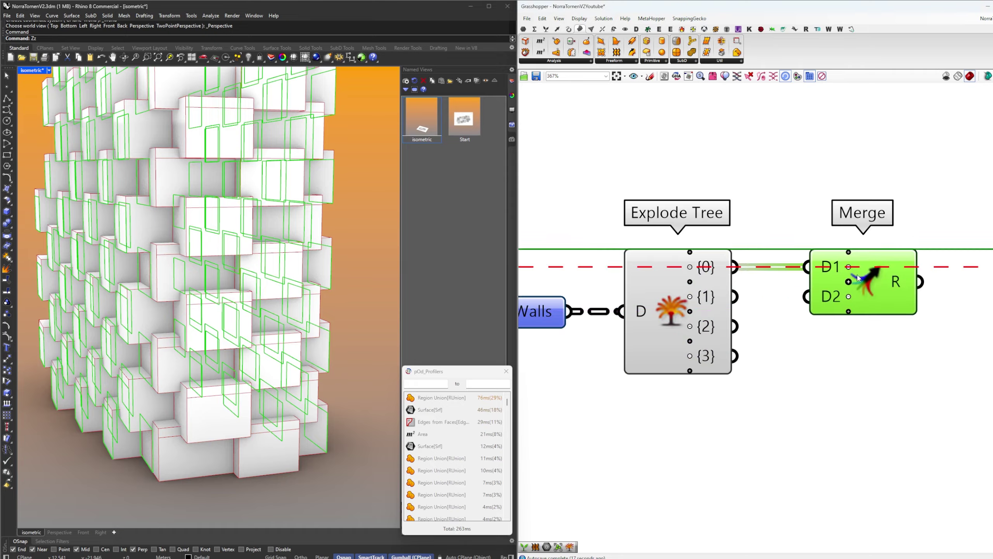
pyautogui.moveTo(734, 296); pyautogui.dragTo(805, 296)
# Turn off the preview of the Explode Tree component
pyautogui.scroll(-4, 862, 302)
pyautogui.moveTo(769, 397); pyautogui.dragTo(704, 313)
pyautogui.middleClick(676, 237)
pyautogui.click(688, 252)
# Examine the merged facade outlines on the tower model from several sides
pyautogui.click(872, 296)
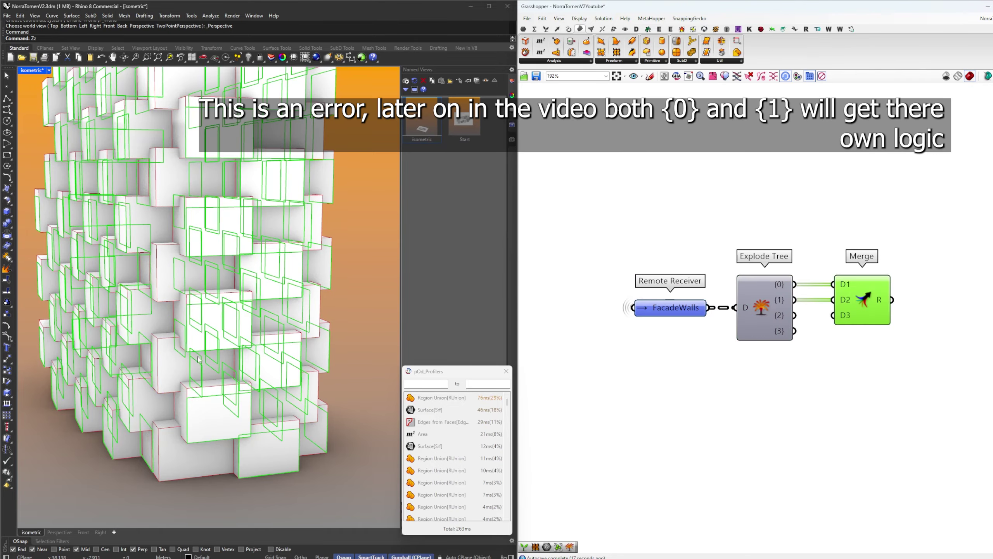
pyautogui.scroll(5, 287, 343)
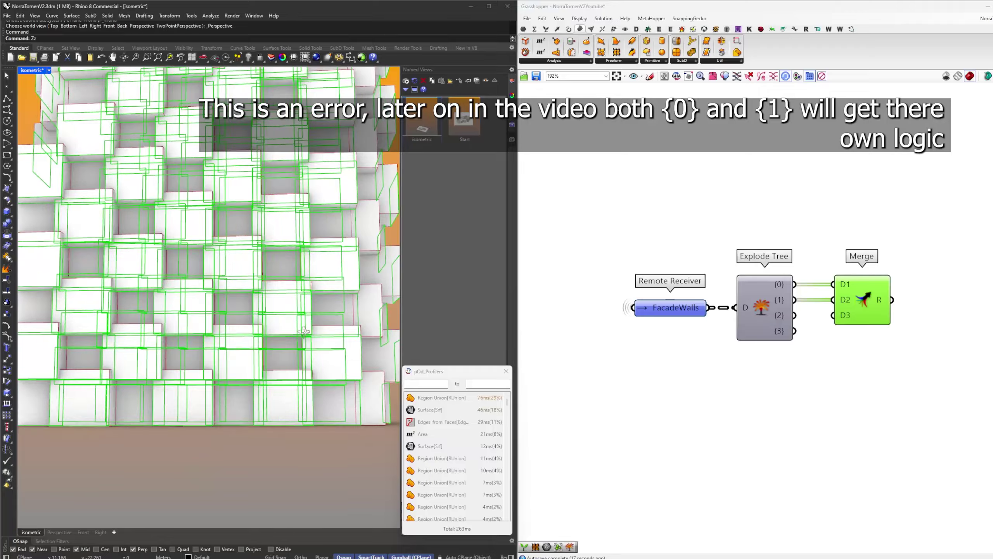
pyautogui.scroll(-5, 214, 373)
pyautogui.moveTo(213, 374); pyautogui.dragTo(93, 403, button='right')
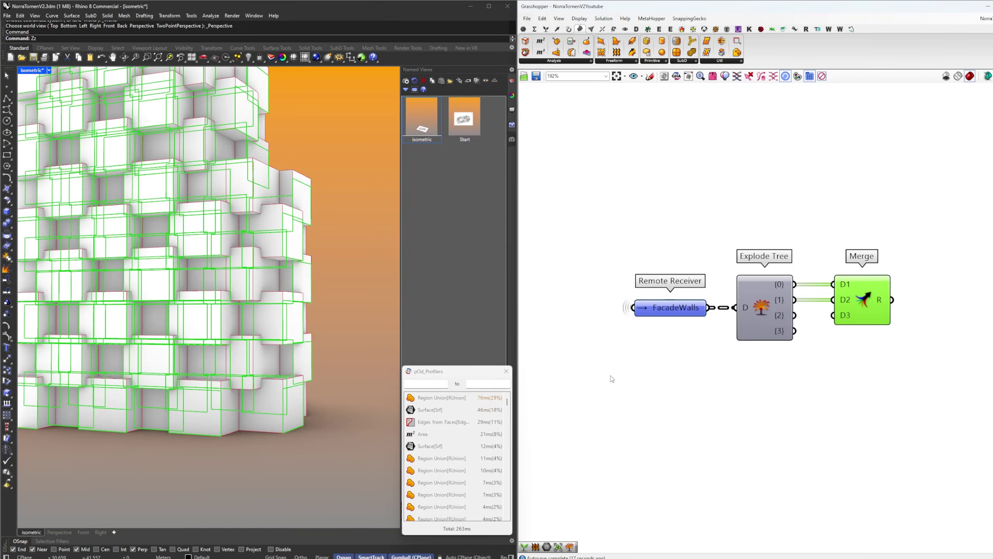
pyautogui.moveTo(172, 466); pyautogui.dragTo(204, 437, button='right')
pyautogui.press('Left')
pyautogui.press('Left')
pyautogui.press('Left')
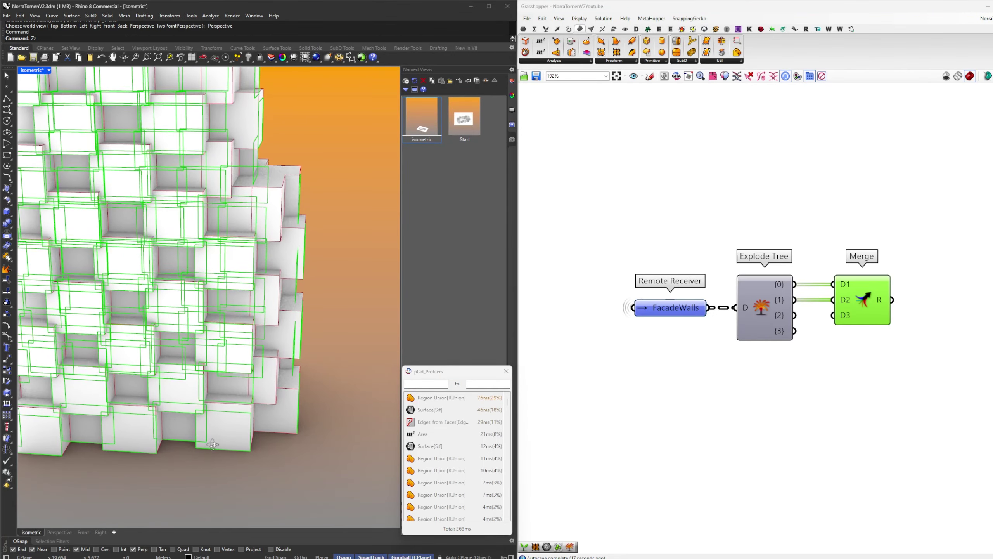
# Trace the source of the FacadeWalls receiver and inspect the FloorHeight receiver that feeds the Unit Z of the floor outline extrusion
pyautogui.click(771, 309)
pyautogui.click(669, 311)
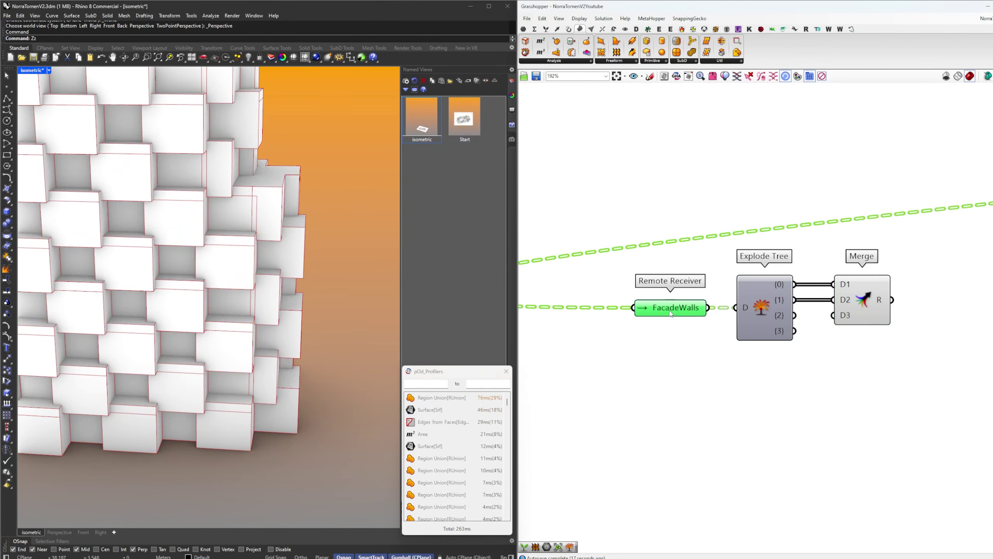
pyautogui.scroll(-6, 759, 323)
pyautogui.moveTo(928, 258); pyautogui.dragTo(800, 315, button='right')
pyautogui.scroll(4, 764, 250)
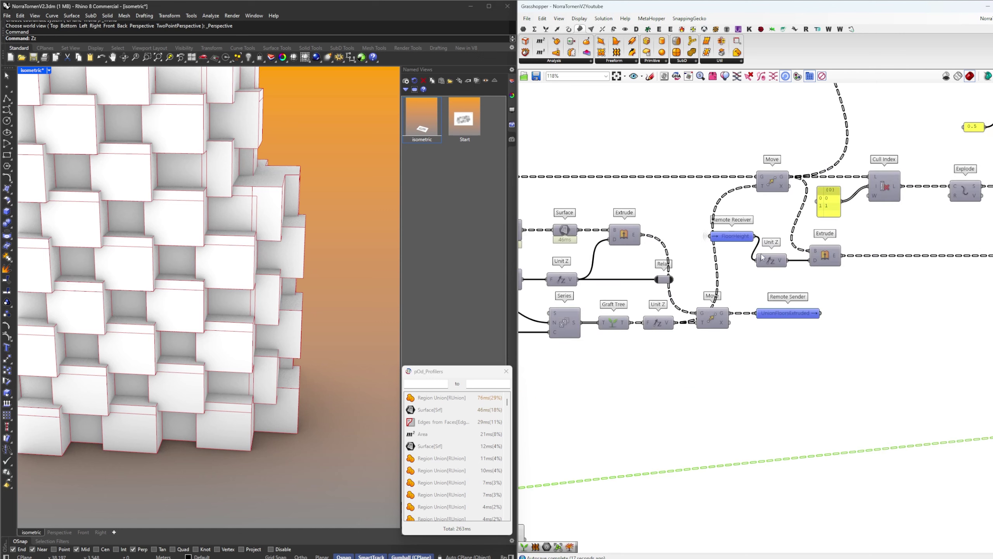
pyautogui.click(735, 239)
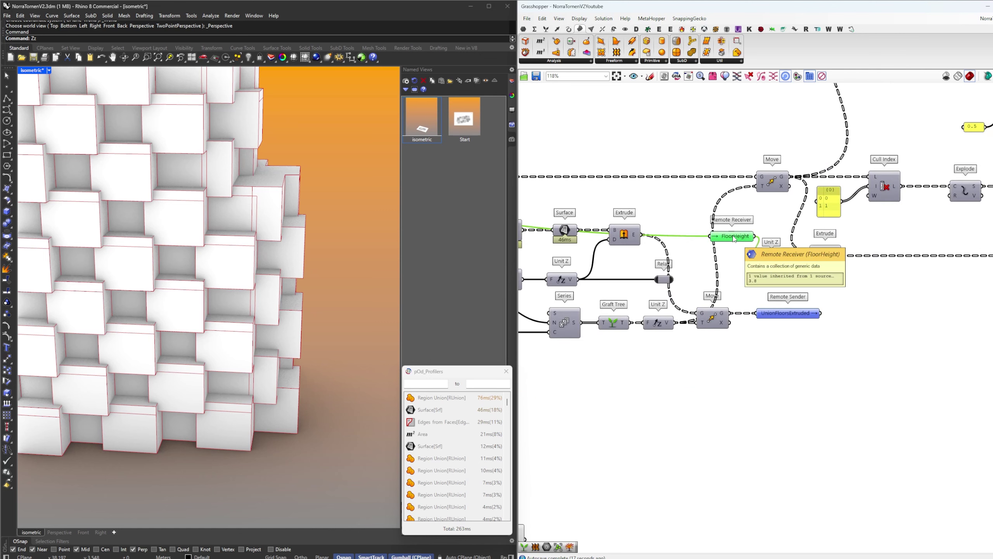
pyautogui.scroll(-1, 741, 254)
pyautogui.scroll(-1, 751, 270)
pyautogui.scroll(3, 751, 270)
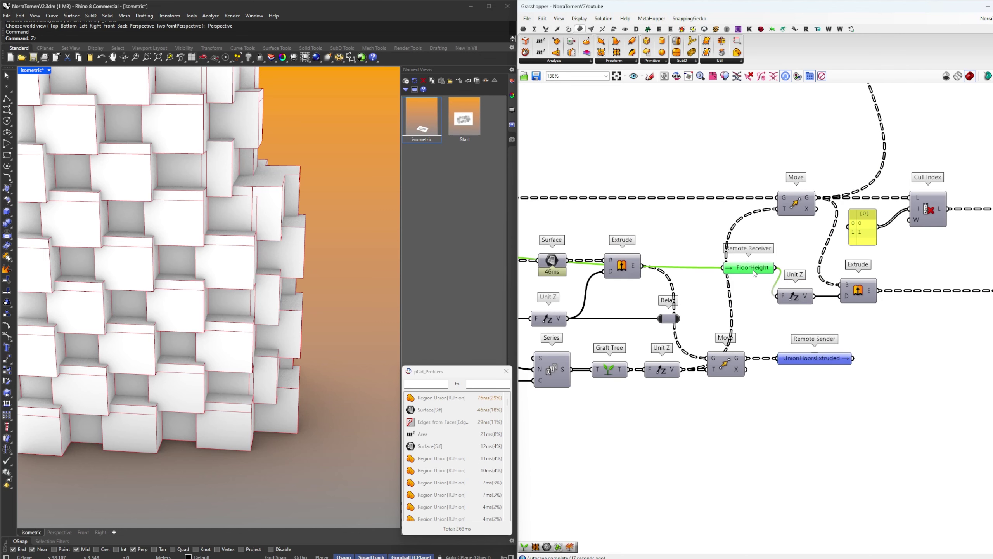
pyautogui.doubleClick(772, 261)
pyautogui.write('mer')
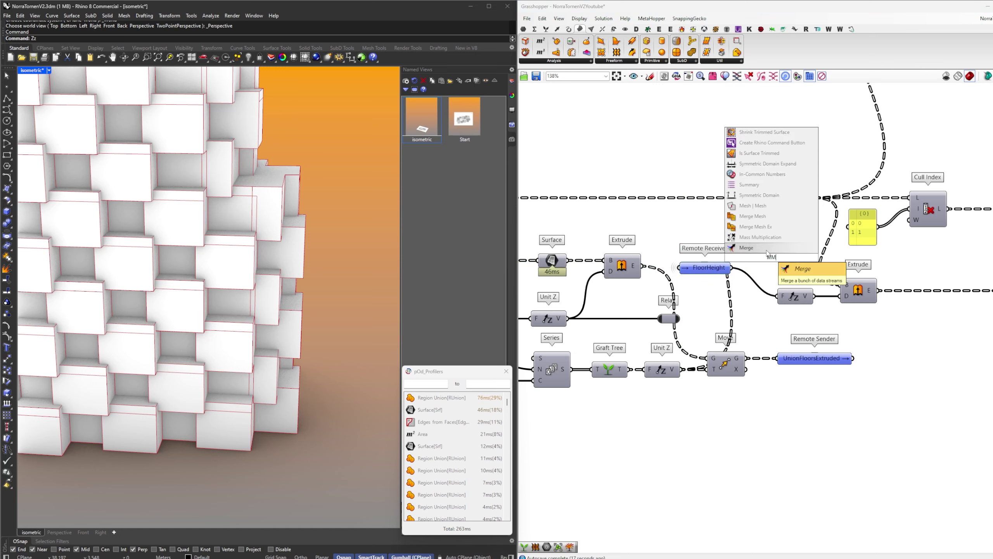
pyautogui.press('Return')
pyautogui.scroll(2, 748, 258)
pyautogui.moveTo(768, 261); pyautogui.dragTo(767, 283)
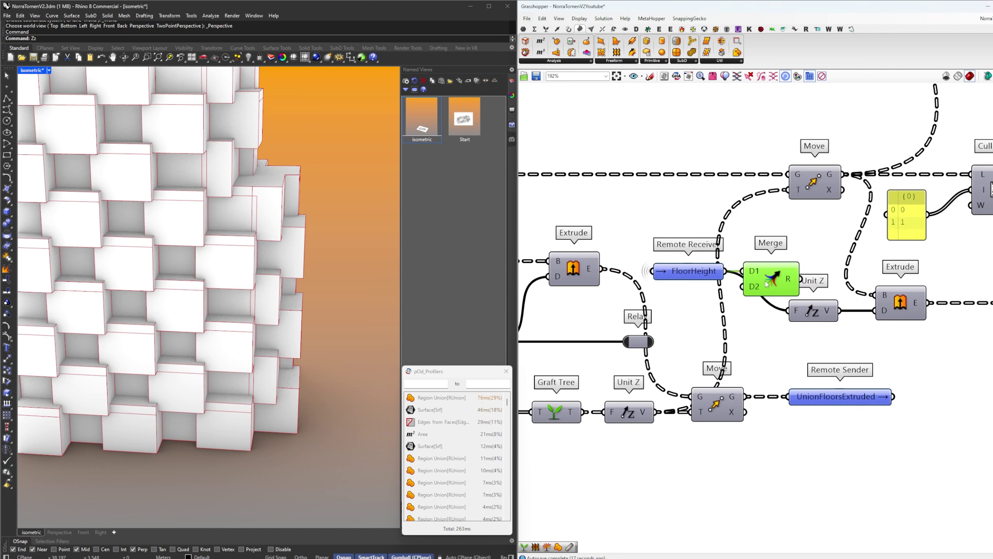
pyautogui.click(757, 270)
pyautogui.press('Delete')
# Place an Addition component between the FloorHeight receiver and Unit Z, with FloorHeight connected to input A
pyautogui.doubleClick(767, 258)
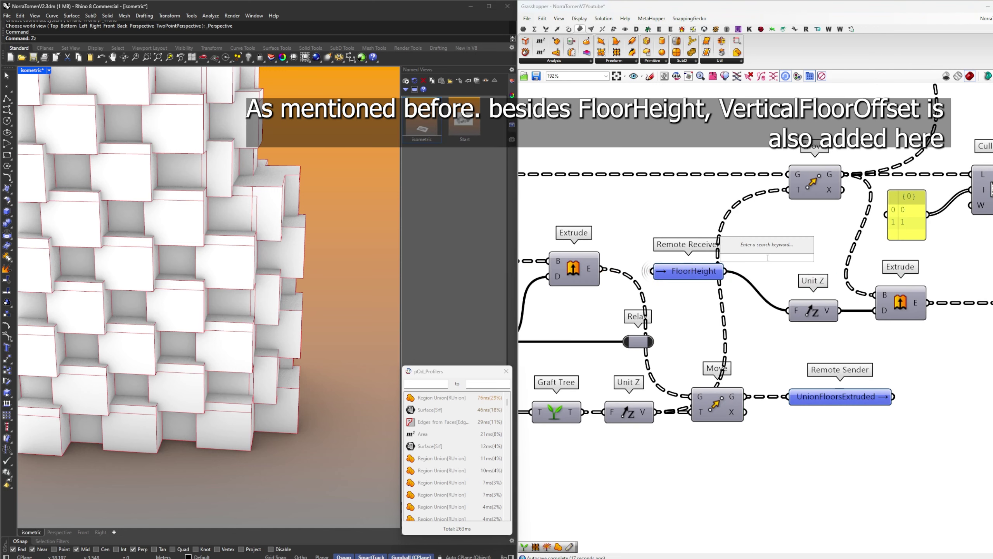
pyautogui.press('Return')
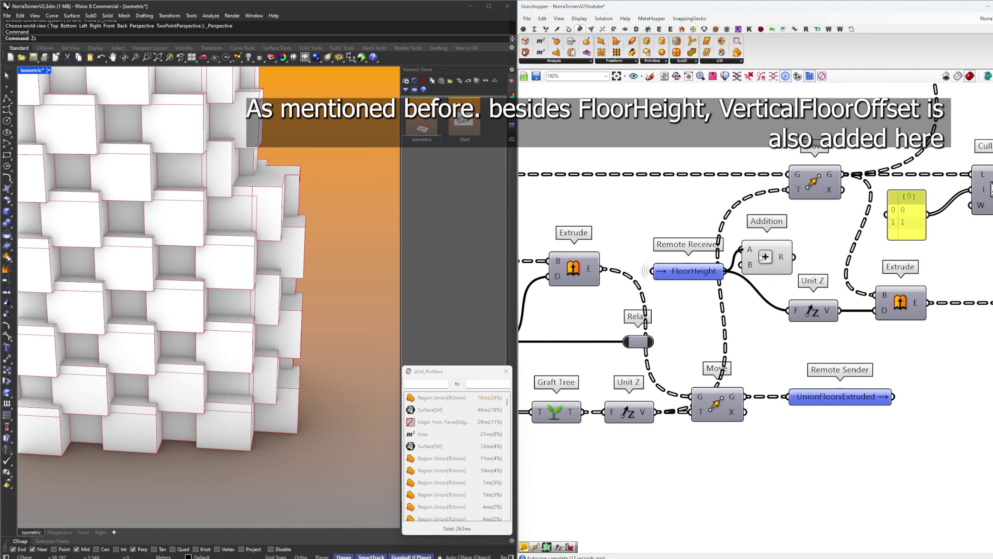
pyautogui.moveTo(760, 254); pyautogui.dragTo(762, 278)
# Add a Remote Receiver with the key FloorVerticalOffset to Addition input B and connect the sum to Unit Z
pyautogui.doubleClick(686, 289)
pyautogui.write('R')
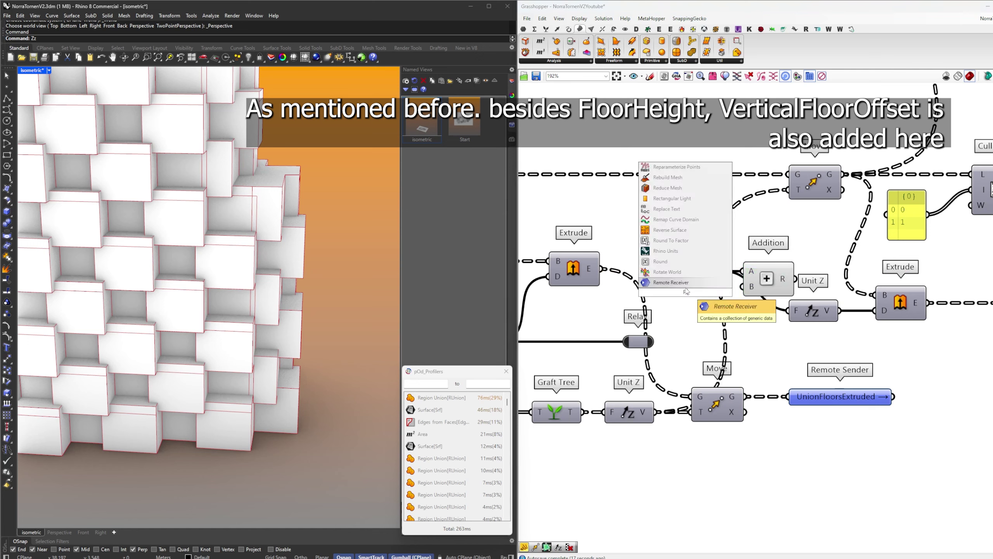
pyautogui.press('Return')
pyautogui.rightClick(685, 297)
pyautogui.moveTo(757, 356)
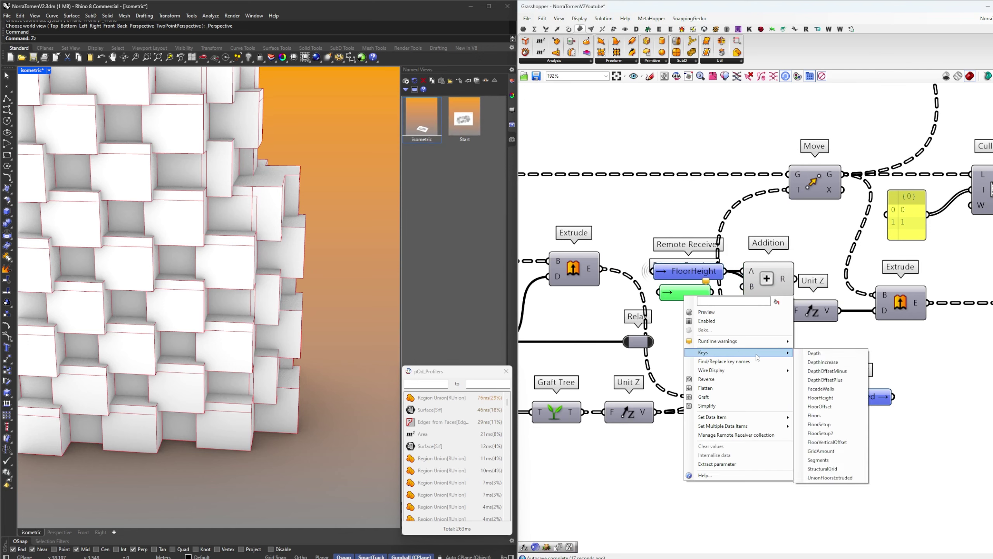
pyautogui.click(844, 442)
pyautogui.moveTo(761, 290); pyautogui.dragTo(789, 311)
# Highlight the Merge output and inspect how the updated facade outlines fit the tower's boxes, both close up and from farther away
pyautogui.scroll(-4, 801, 312)
pyautogui.moveTo(749, 322); pyautogui.dragTo(827, 200, button='right')
pyautogui.click(672, 420)
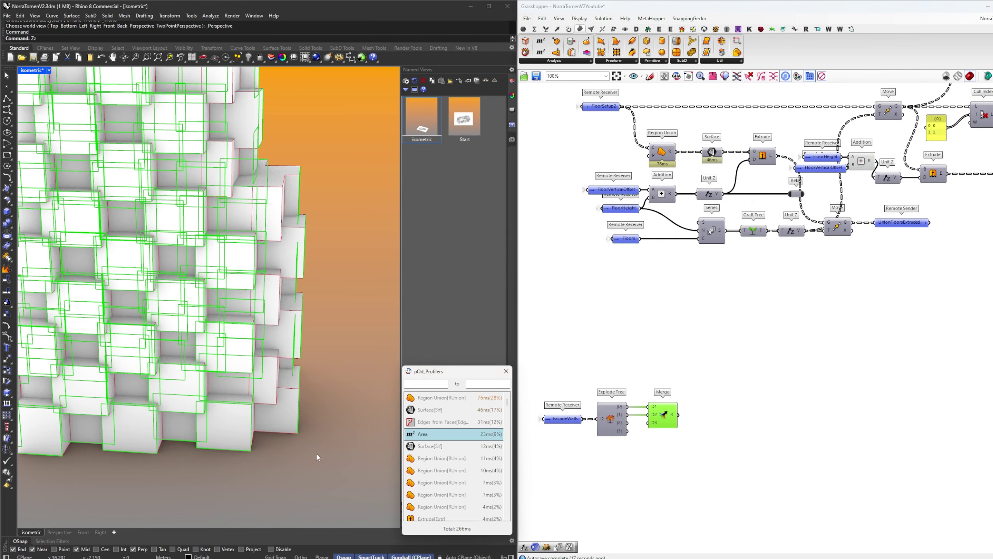
pyautogui.scroll(6, 317, 457)
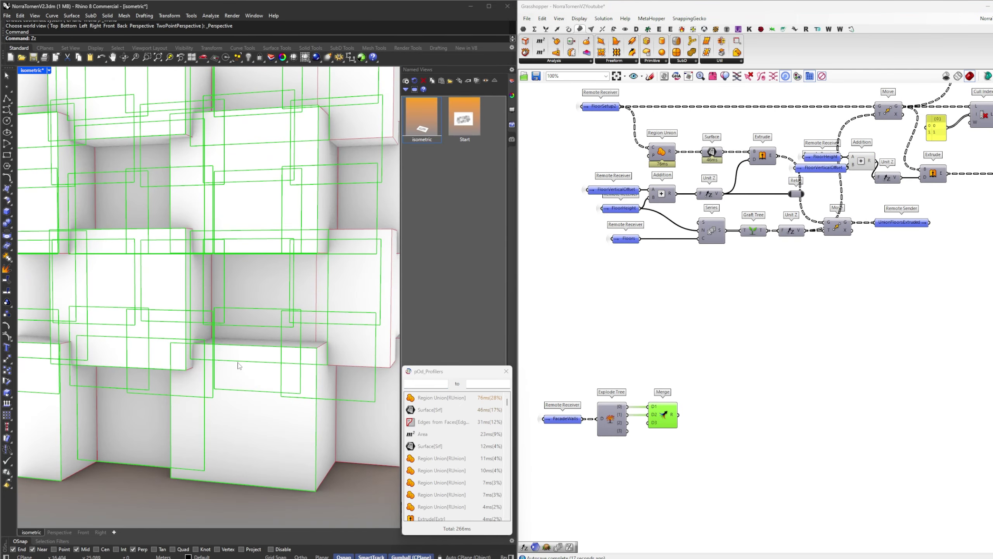
pyautogui.moveTo(239, 366); pyautogui.dragTo(237, 361, button='right')
pyautogui.click(711, 408)
pyautogui.moveTo(713, 408); pyautogui.dragTo(823, 320, button='right')
pyautogui.click(659, 385)
pyautogui.click(720, 340)
pyautogui.scroll(-8, 274, 369)
pyautogui.scroll(3, 765, 379)
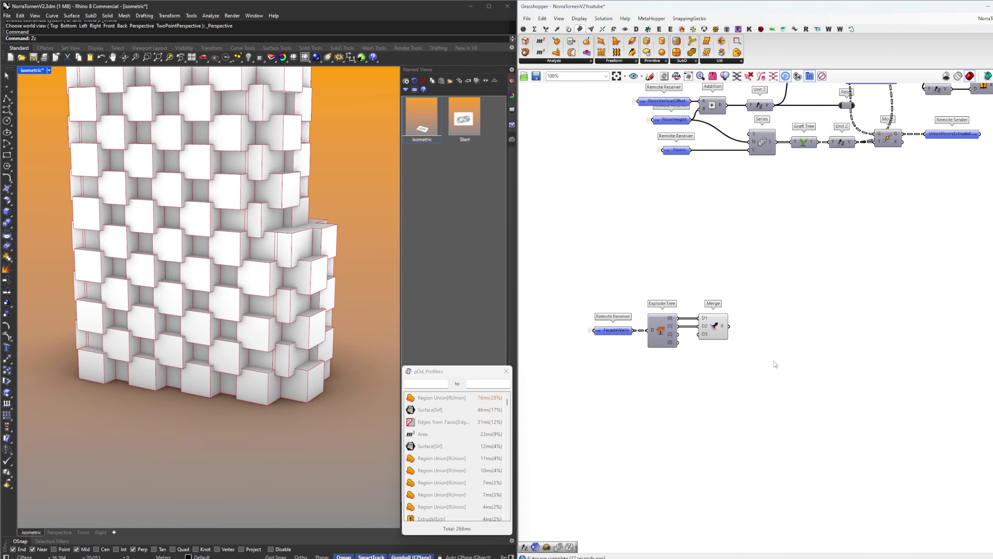
# Add a Discontinuity component and connect the Merge result to its curve input C
pyautogui.doubleClick(754, 305)
pyautogui.write('DC')
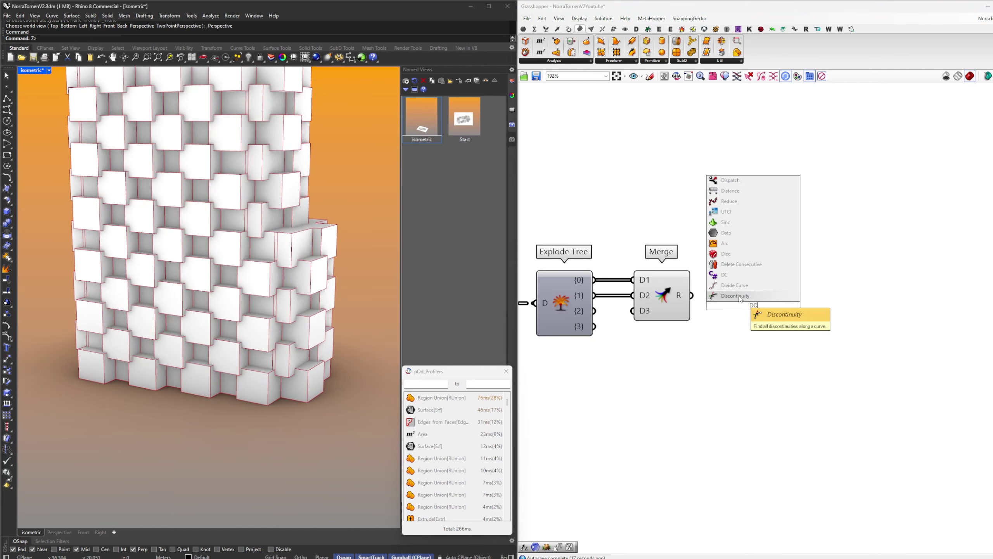
pyautogui.click(739, 296)
pyautogui.moveTo(691, 295); pyautogui.dragTo(728, 297)
pyautogui.moveTo(752, 306); pyautogui.dragTo(816, 303)
pyautogui.moveTo(905, 304); pyautogui.dragTo(820, 308, button='right')
# Add a Construct Mesh component with the Discontinuity points P connected to its vertices input V
pyautogui.doubleClick(827, 302)
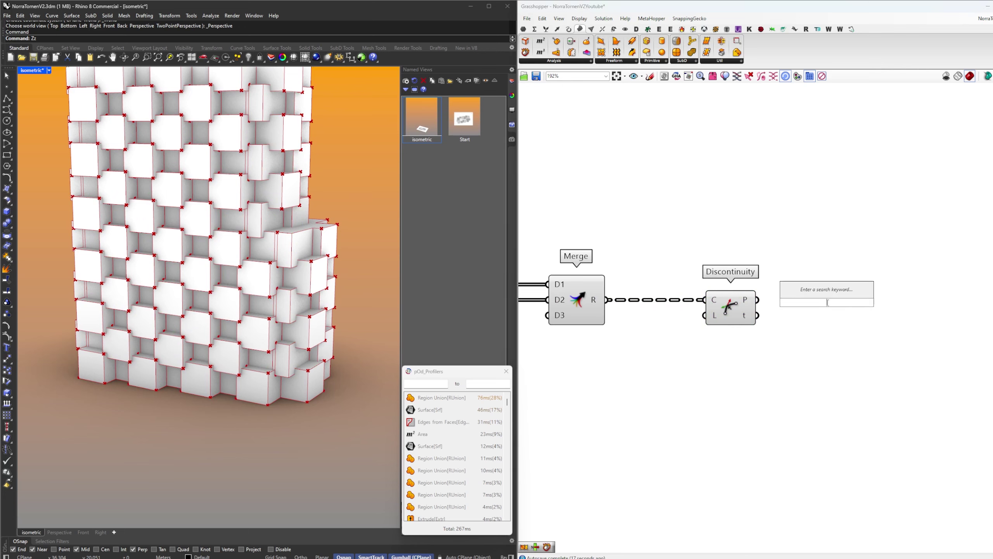
pyautogui.write('CM')
pyautogui.click(806, 292)
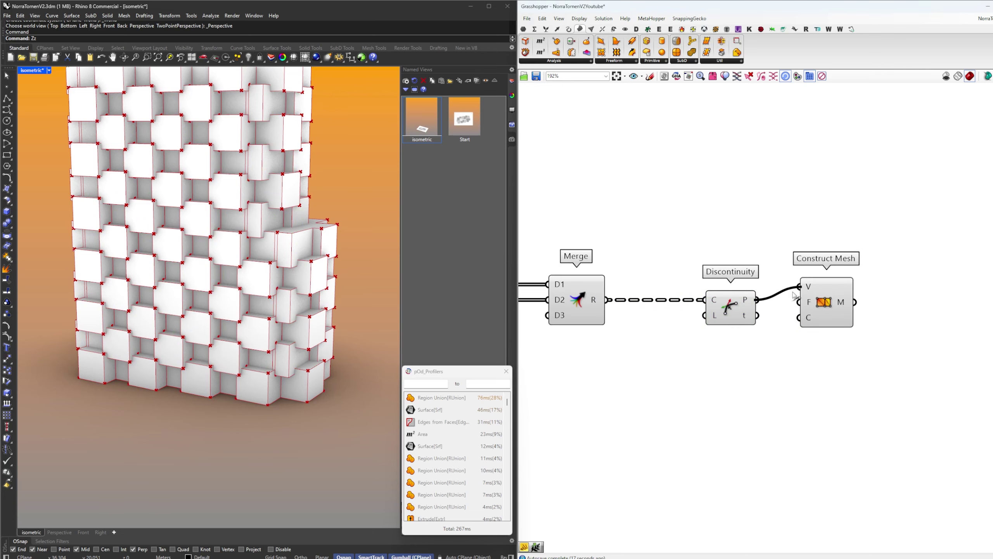
# Connect the Discontinuity points to Construct Mesh's vertices, space the components apart and hide the previews of Merge and Discontinuity
pyautogui.moveTo(793, 292); pyautogui.dragTo(796, 290)
pyautogui.moveTo(817, 293); pyautogui.dragTo(849, 268)
pyautogui.click(761, 343)
pyautogui.moveTo(760, 342); pyautogui.dragTo(832, 357, button='right')
pyautogui.moveTo(831, 358); pyautogui.dragTo(610, 251)
pyautogui.middleClick(610, 251)
pyautogui.click(635, 265)
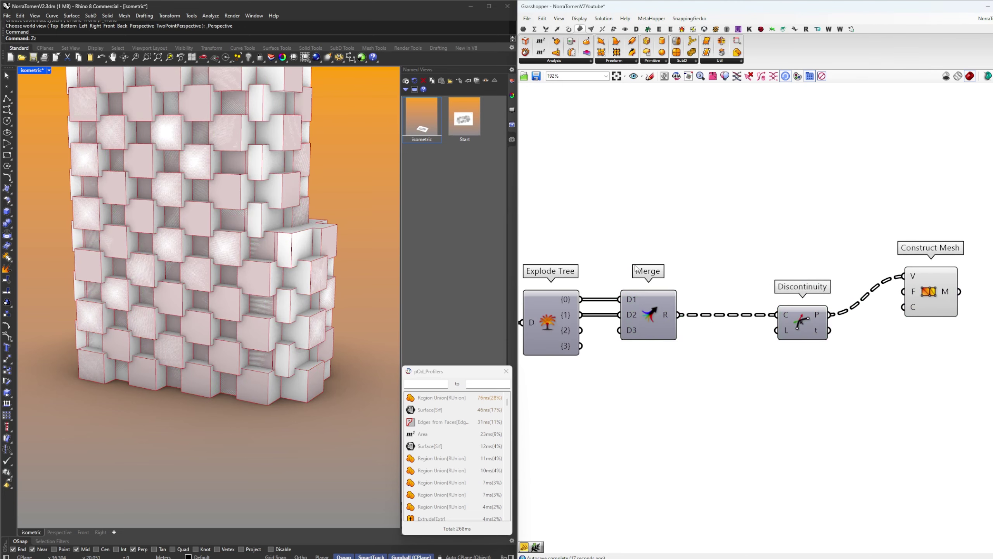
# Add Weaverbird's Picture Frame after Construct Mesh and feed it the constructed mesh
pyautogui.moveTo(873, 313); pyautogui.dragTo(715, 317, button='right')
pyautogui.click(773, 294)
pyautogui.moveTo(370, 394); pyautogui.dragTo(299, 348, button='right')
pyautogui.scroll(10, 309, 363)
pyautogui.moveTo(841, 336); pyautogui.dragTo(774, 344, button='right')
pyautogui.click(774, 345)
pyautogui.click(809, 340)
pyautogui.moveTo(707, 299); pyautogui.dragTo(723, 341)
pyautogui.click(842, 298)
pyautogui.click(840, 29)
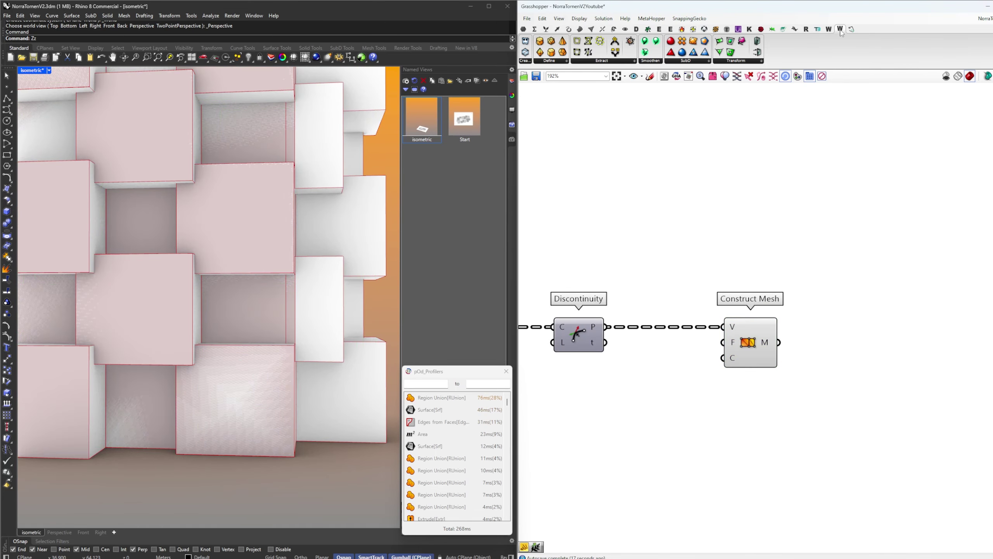
pyautogui.click(868, 344)
pyautogui.moveTo(794, 345); pyautogui.dragTo(740, 324, button='right')
pyautogui.moveTo(727, 323); pyautogui.dragTo(784, 317)
pyautogui.moveTo(808, 328); pyautogui.dragTo(805, 333)
# Create a panel with the value 0.8 and connect it to the Picture Frame's distance input
pyautogui.doubleClick(720, 384)
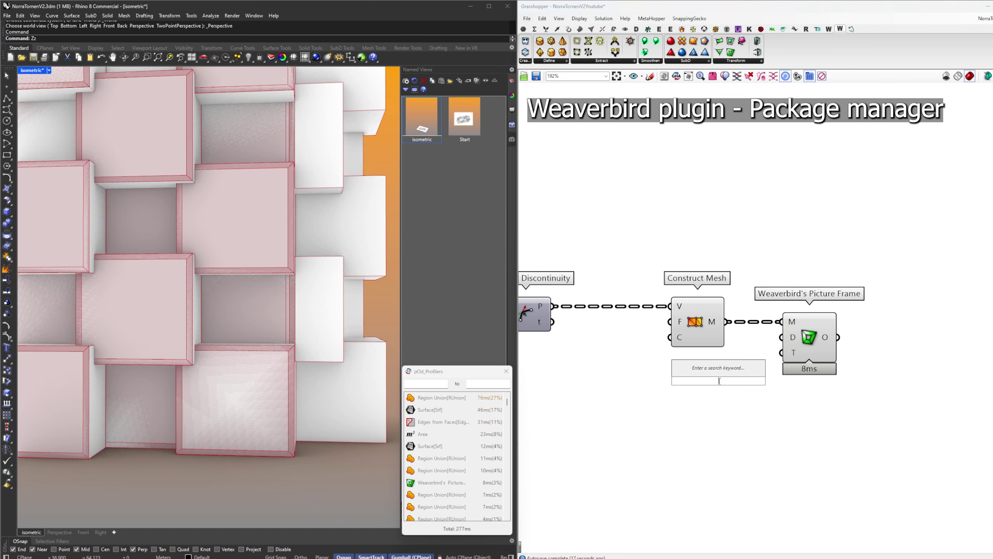
pyautogui.write('//0.8')
pyautogui.press('Return')
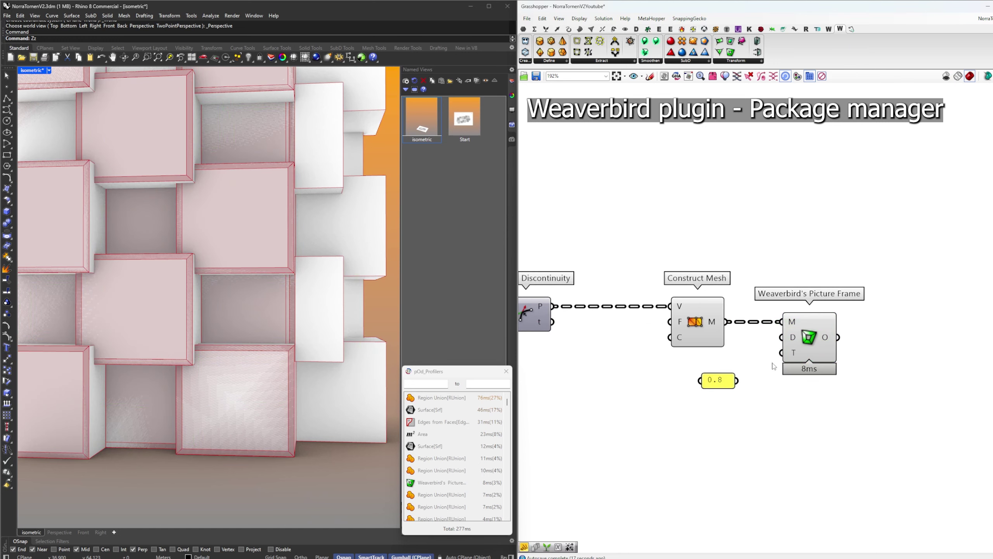
pyautogui.moveTo(781, 345); pyautogui.dragTo(782, 340)
pyautogui.click(755, 378)
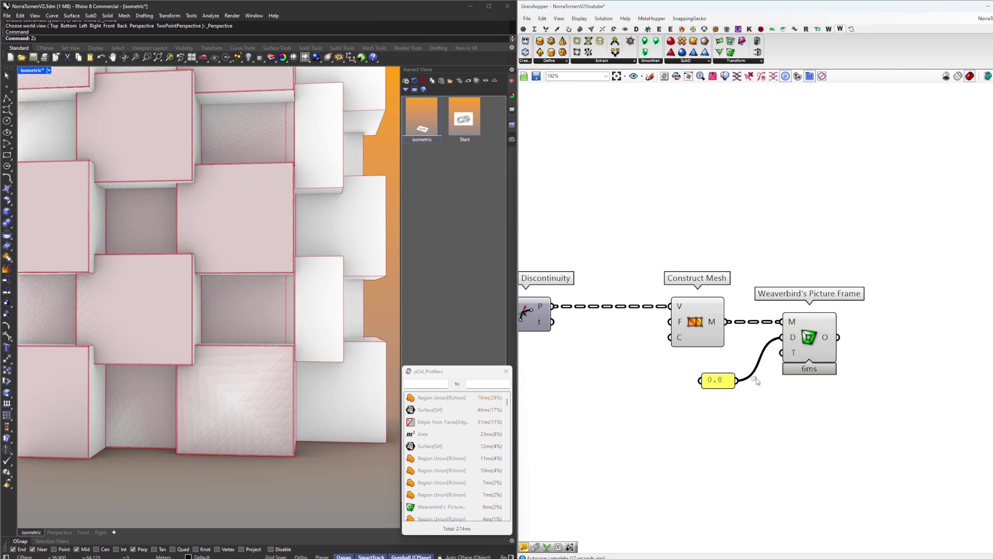
# Change the Picture Frame's type option and move the 0.8 panel closer to it
pyautogui.rightClick(794, 351)
pyautogui.click(817, 429)
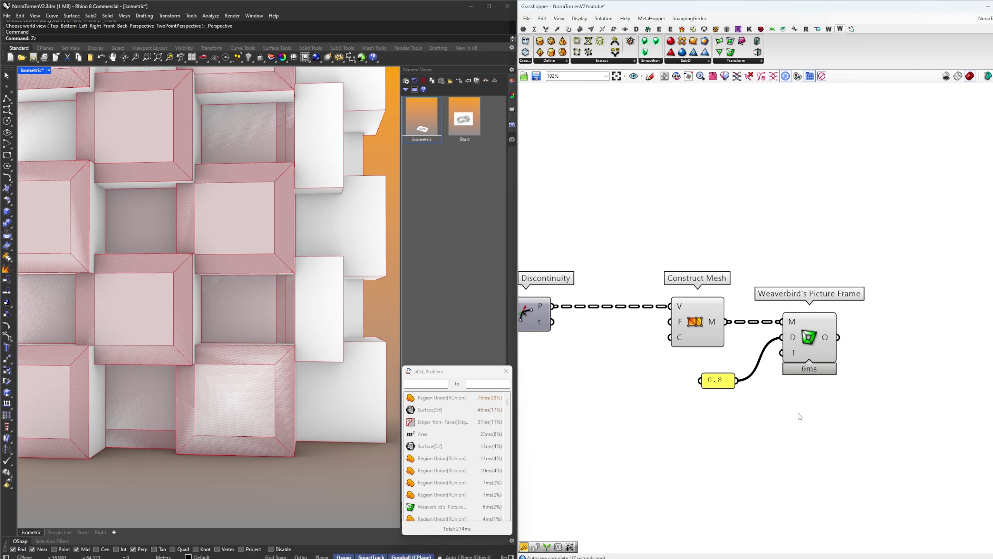
pyautogui.click(786, 368)
pyautogui.moveTo(708, 371); pyautogui.dragTo(712, 371)
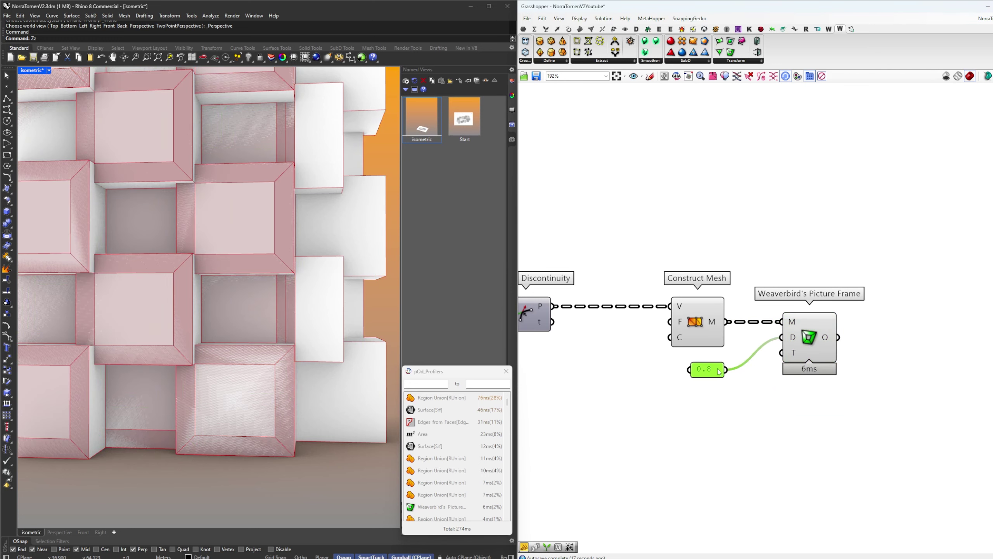
# Replace the Picture Frame with Weaverbird's Mesh Window, fed by the constructed mesh and the 0.8 distance panel
pyautogui.click(808, 348)
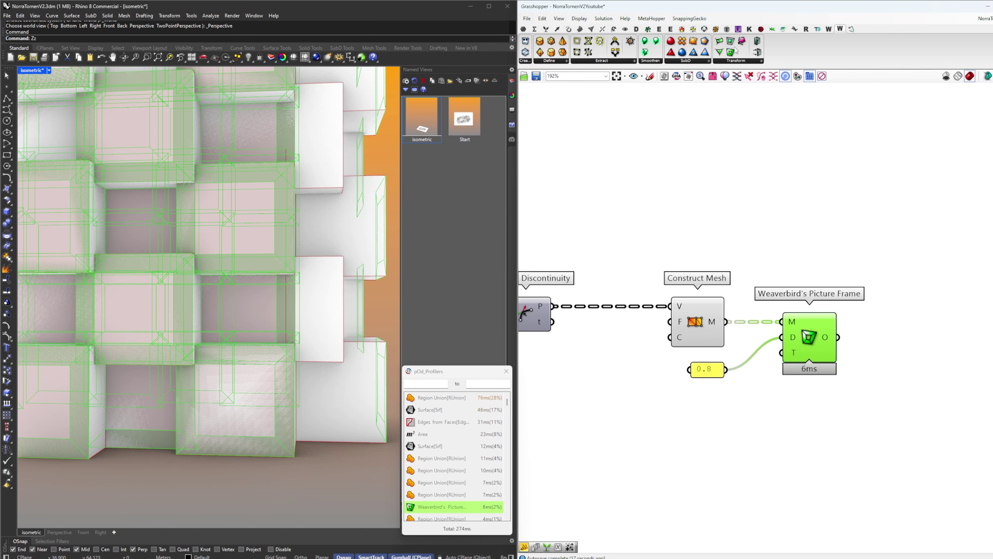
pyautogui.moveTo(790, 408); pyautogui.dragTo(789, 409)
pyautogui.moveTo(727, 322); pyautogui.dragTo(814, 333)
pyautogui.rightClick(764, 423)
pyautogui.click(790, 501)
pyautogui.press('Delete')
pyautogui.click(863, 324)
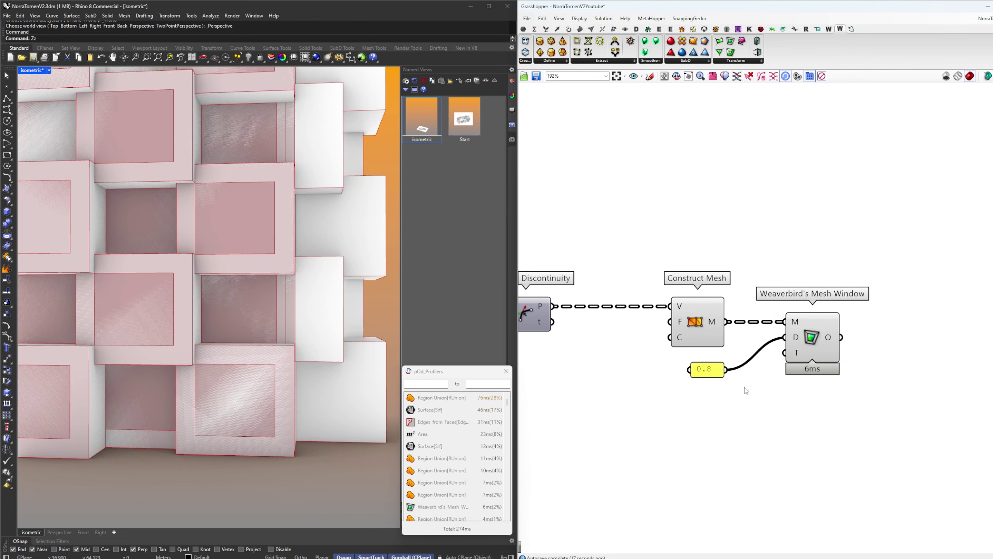
# Hide the preview of Construct Mesh so only the Mesh Window result is drawn on the tower
pyautogui.moveTo(745, 387); pyautogui.dragTo(642, 297)
pyautogui.middleClick(605, 237)
pyautogui.click(622, 250)
pyautogui.click(582, 269)
pyautogui.scroll(-9, 213, 341)
pyautogui.keyDown('shift'); pyautogui.moveTo(221, 330); pyautogui.dragTo(232, 376, button='right'); pyautogui.keyUp('shift')
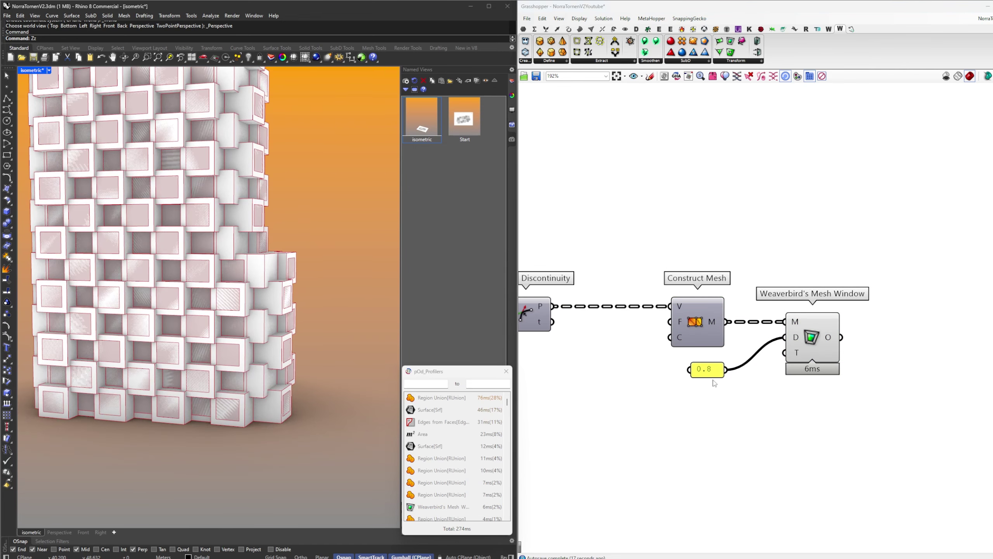
# Replace the 0.8 panel with a Remote Receiver keyed to FloorVerticalOffset that drives the Mesh Window distance
pyautogui.doubleClick(698, 407)
pyautogui.write('rr')
pyautogui.press('Return')
pyautogui.rightClick(703, 406)
pyautogui.moveTo(798, 434)
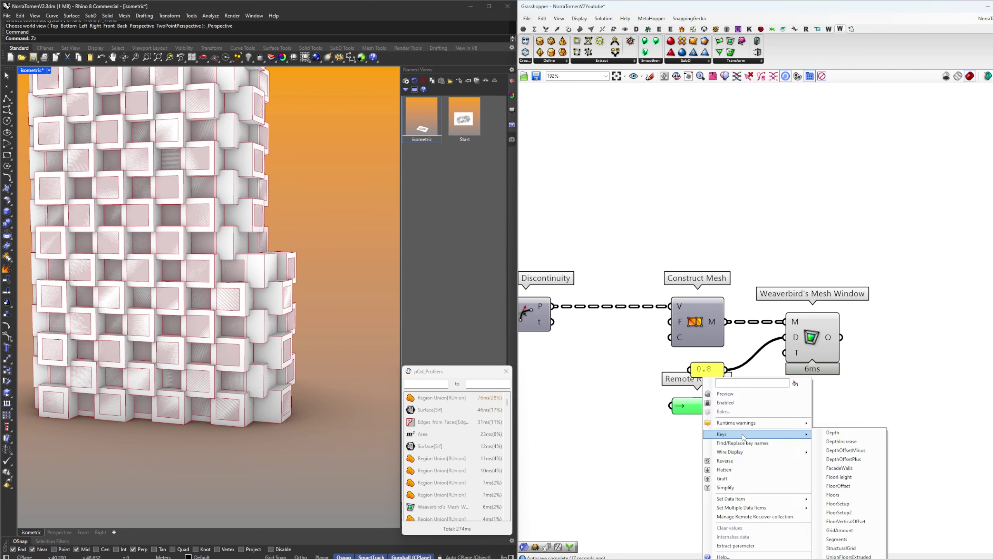
pyautogui.click(848, 511)
pyautogui.moveTo(745, 408); pyautogui.dragTo(792, 337)
pyautogui.click(696, 372)
pyautogui.press('Delete')
pyautogui.moveTo(714, 407); pyautogui.dragTo(692, 378)
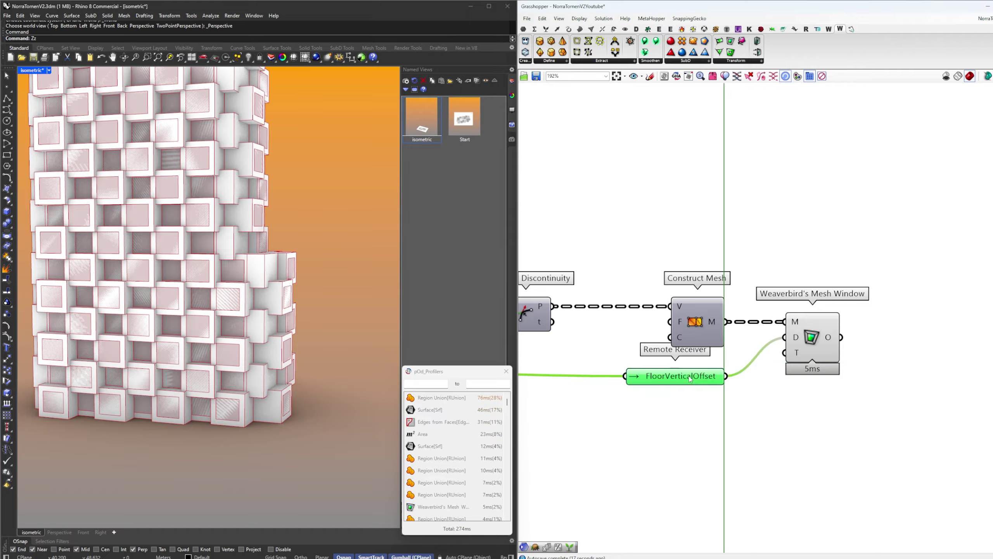
pyautogui.click(602, 387)
# Examine the window frames and glass areas on the tower's facade from several angles and distances
pyautogui.keyDown('shift'); pyautogui.moveTo(201, 309); pyautogui.dragTo(152, 375, button='right'); pyautogui.keyUp('shift')
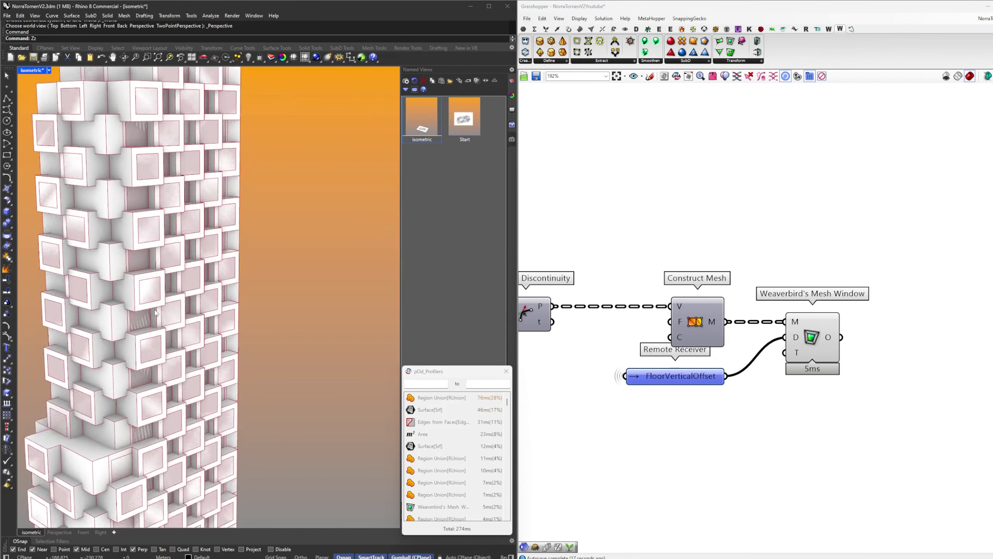
pyautogui.keyDown('shift'); pyautogui.moveTo(153, 313); pyautogui.dragTo(199, 315, button='right'); pyautogui.keyUp('shift')
pyautogui.scroll(10, 178, 224)
pyautogui.scroll(-9, 178, 222)
pyautogui.moveTo(224, 259); pyautogui.dragTo(292, 280, button='right')
pyautogui.moveTo(698, 375)
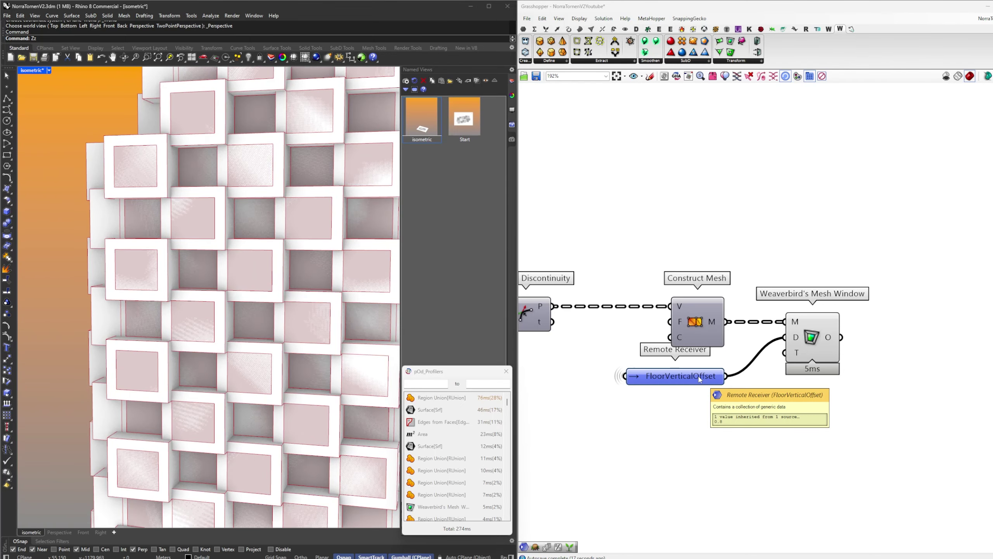
pyautogui.moveTo(698, 376); pyautogui.dragTo(699, 387)
pyautogui.scroll(5, 240, 271)
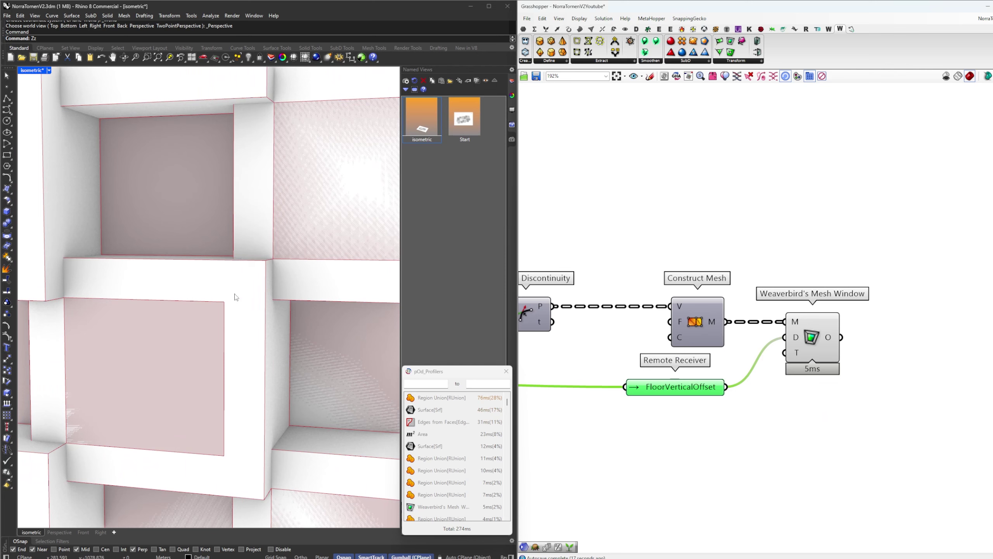
pyautogui.scroll(-4, 233, 284)
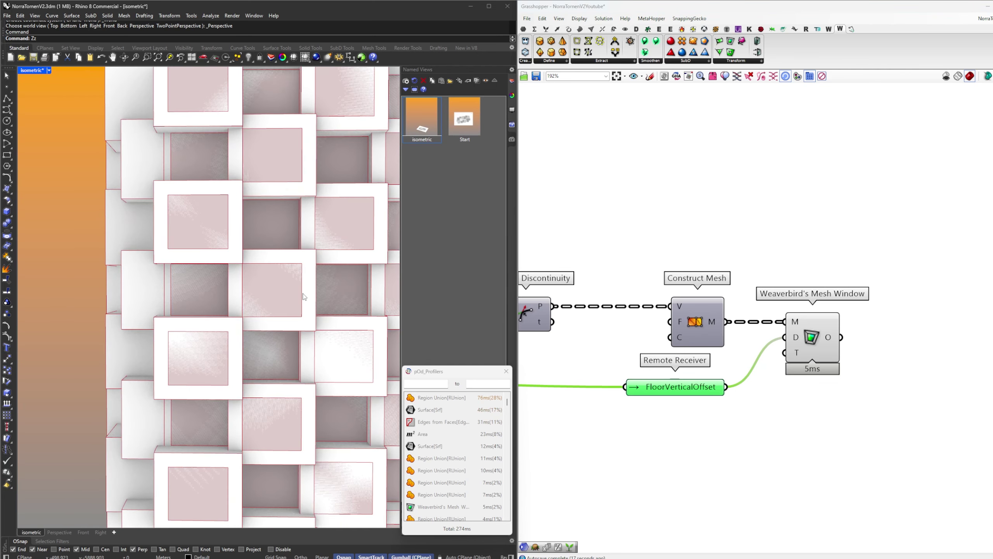
pyautogui.scroll(5, 304, 297)
pyautogui.moveTo(301, 314)
pyautogui.mouseDown(button='right')
pyautogui.moveTo(288, 310)
pyautogui.moveTo(304, 290)
pyautogui.moveTo(295, 326)
pyautogui.moveTo(311, 329)
pyautogui.mouseUp(button='right')
# Add a Face Normals component, feed it the Mesh Window output and place it above that component
pyautogui.moveTo(839, 344); pyautogui.dragTo(800, 341, button='right')
pyautogui.click(808, 345)
pyautogui.click(814, 348)
pyautogui.doubleClick(798, 339)
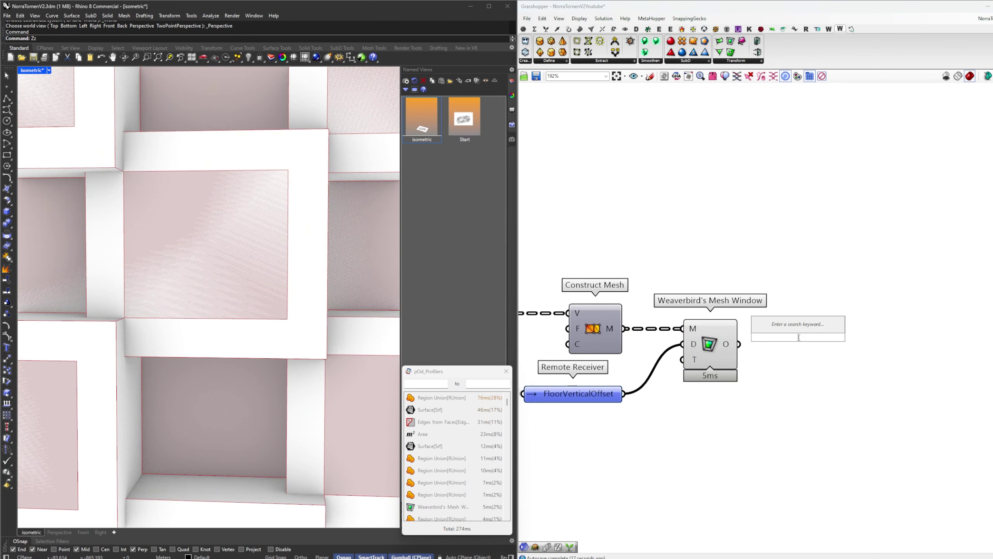
pyautogui.write('face n')
pyautogui.click(795, 327)
pyautogui.moveTo(766, 334); pyautogui.dragTo(770, 336)
pyautogui.moveTo(796, 337); pyautogui.dragTo(810, 273)
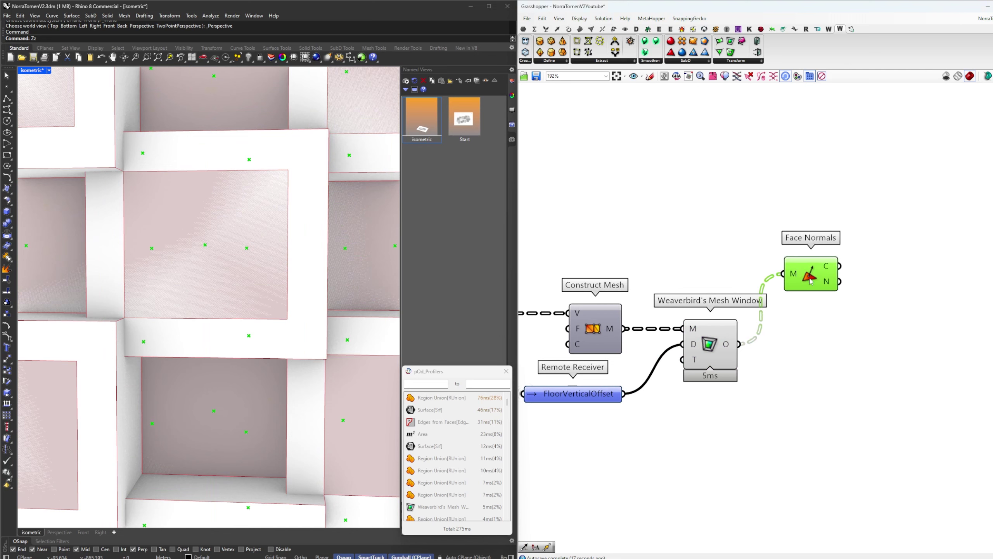
pyautogui.moveTo(873, 294); pyautogui.dragTo(784, 290, button='right')
pyautogui.click(784, 291)
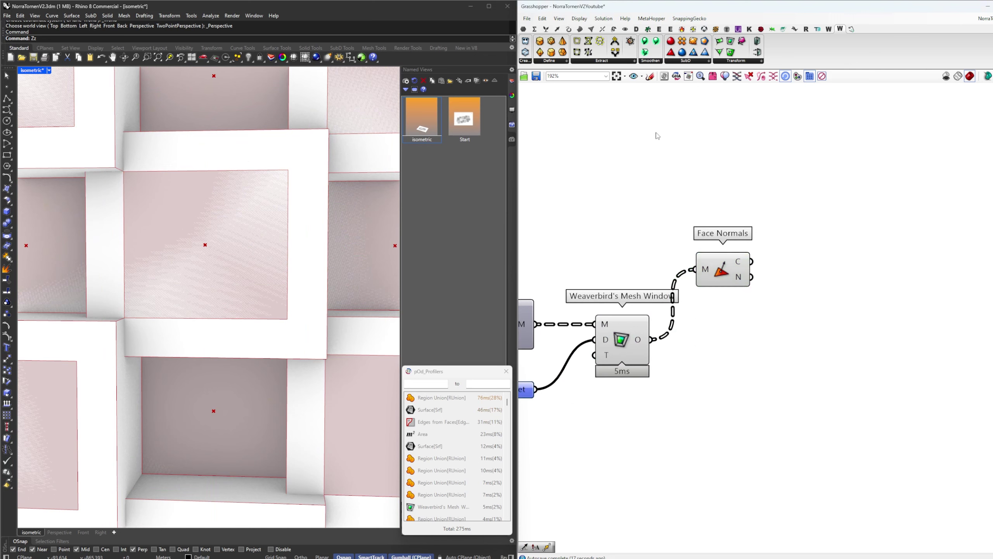
# Add Weaverbird's Face Polylines below Face Normals, fed by the Mesh Window output
pyautogui.moveTo(587, 53); pyautogui.dragTo(756, 347)
pyautogui.moveTo(809, 353); pyautogui.dragTo(722, 344, button='right')
pyautogui.click(722, 344)
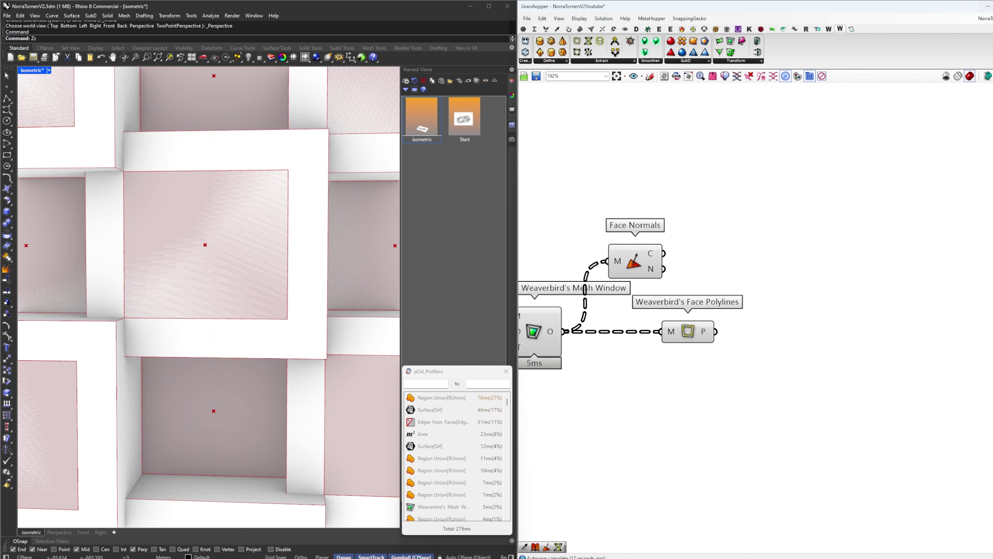
# Add a Move component and connect the face polylines to its geometry input
pyautogui.moveTo(984, 19)
pyautogui.doubleClick(812, 344)
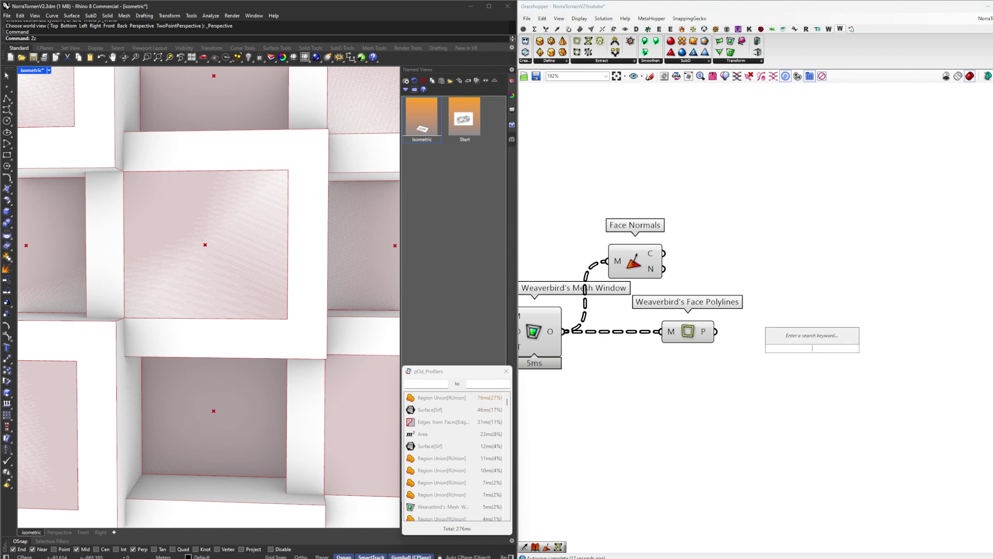
pyautogui.write('move')
pyautogui.press('Return')
pyautogui.moveTo(715, 333); pyautogui.dragTo(794, 341)
pyautogui.moveTo(805, 348); pyautogui.dragTo(799, 338)
pyautogui.click(696, 393)
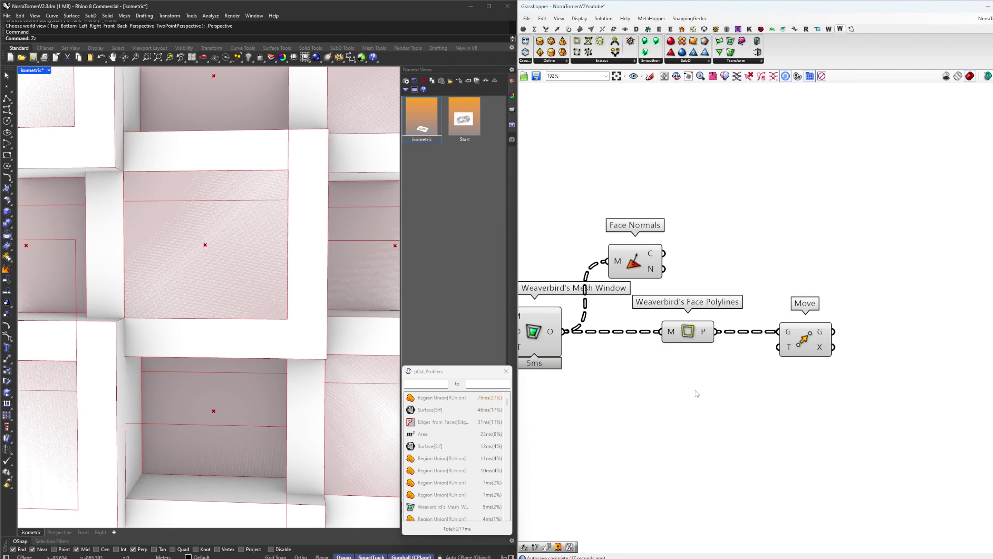
pyautogui.doubleClick(716, 379)
pyautogui.click(712, 392)
# Shift Face Normals away from Mesh Window and add an Amplitude component above Move
pyautogui.moveTo(643, 263); pyautogui.dragTo(688, 263)
pyautogui.click(793, 259)
pyautogui.doubleClick(786, 278)
pyautogui.write('amplitude')
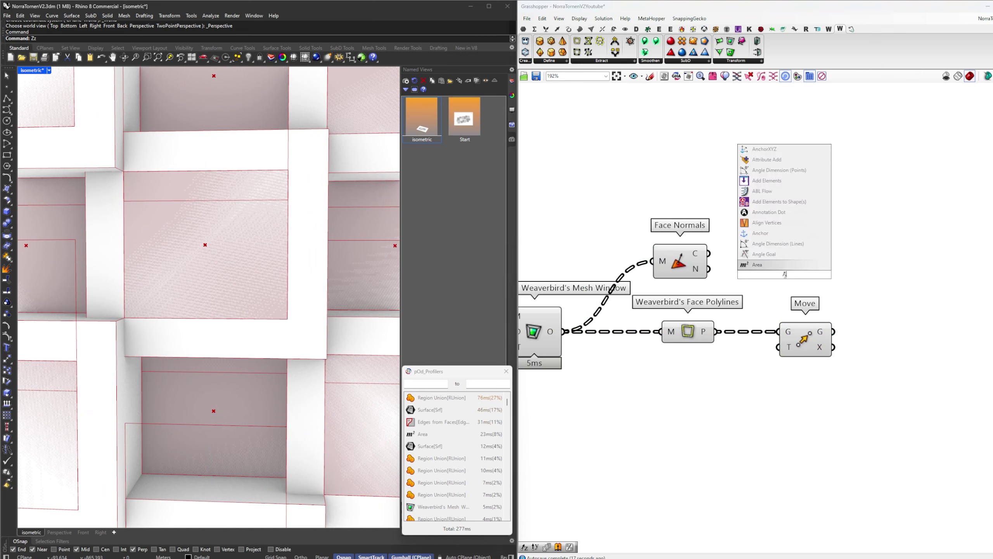
pyautogui.press('Return')
# Check the direction of the face normals with a temporary Line SDL drawn from the face centres, and delete it
pyautogui.moveTo(696, 272)
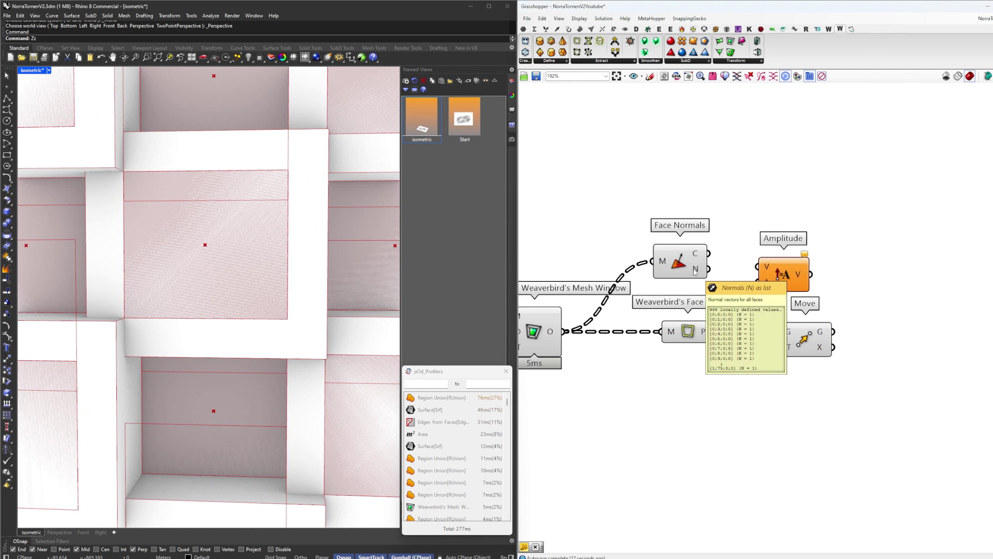
pyautogui.moveTo(695, 272); pyautogui.dragTo(653, 218)
pyautogui.doubleClick(680, 234)
pyautogui.write('sdl')
pyautogui.press('Return')
pyautogui.moveTo(617, 269); pyautogui.dragTo(652, 233)
pyautogui.scroll(-8, 144, 330)
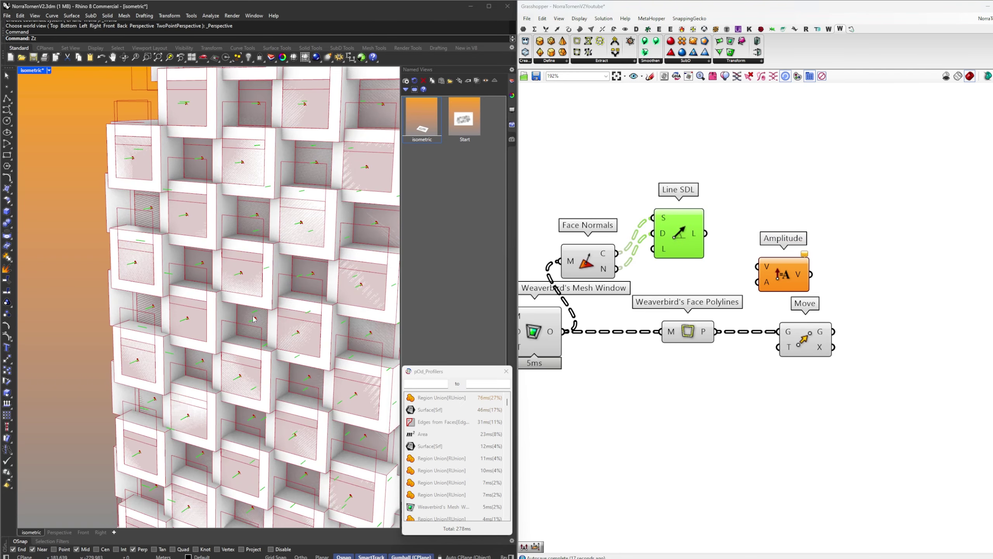
pyautogui.scroll(10, 240, 286)
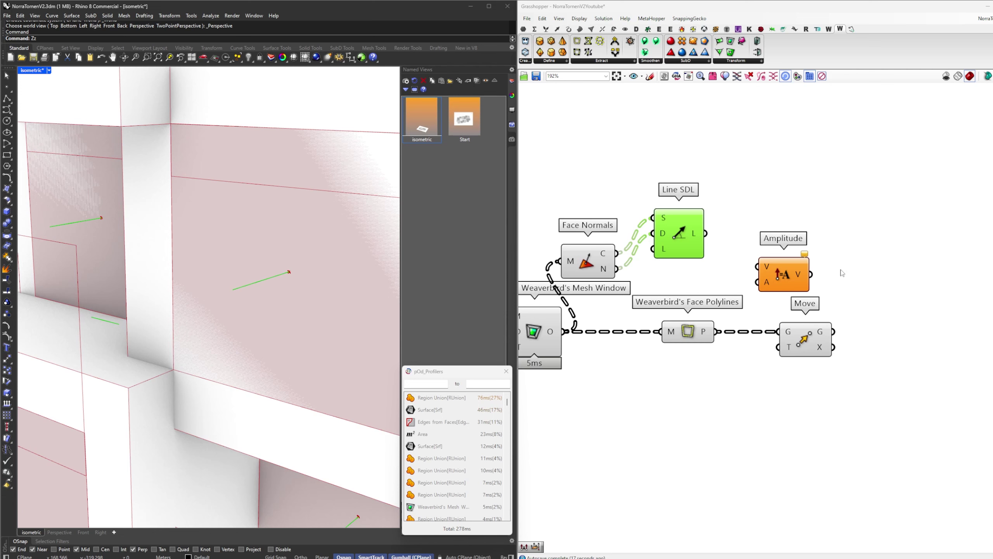
pyautogui.click(775, 280)
pyautogui.click(683, 251)
pyautogui.press('Delete')
# Connect the face normals to Amplitude's vector input and move Face Normals closer to Amplitude
pyautogui.moveTo(616, 269); pyautogui.dragTo(800, 279)
pyautogui.moveTo(585, 265); pyautogui.dragTo(654, 263)
pyautogui.click(722, 242)
# Create a panel with the value 0.1 and connect it to Amplitude's amplitude input
pyautogui.doubleClick(718, 230)
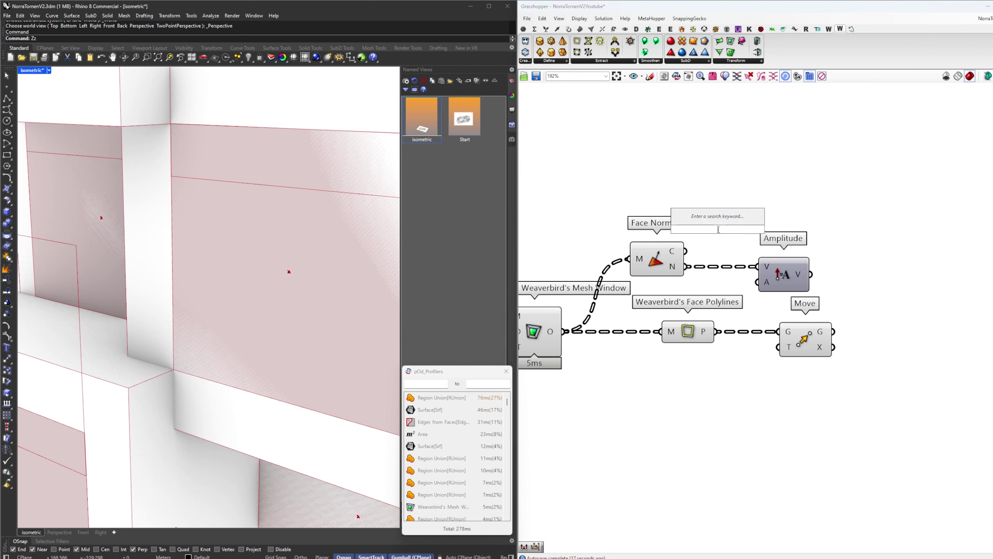
pyautogui.write('0.1')
pyautogui.press('Return')
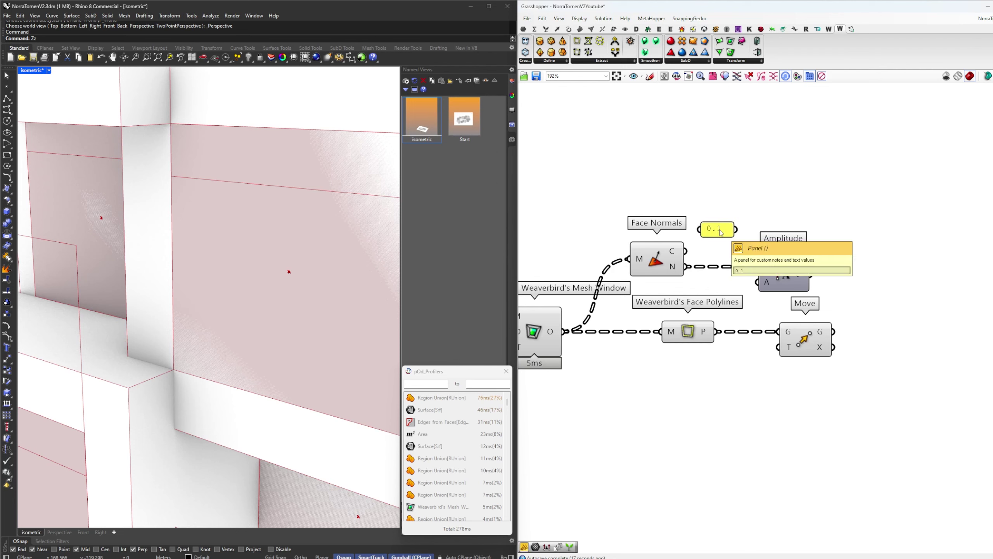
pyautogui.moveTo(736, 230); pyautogui.dragTo(738, 286)
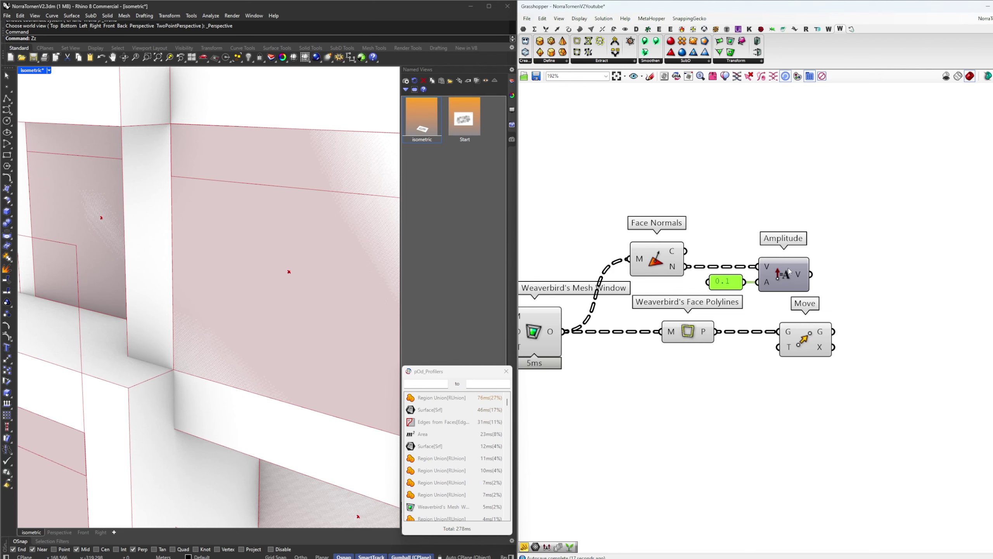
pyautogui.click(786, 288)
# Connect the Amplitude vector to Move's motion input and set Move farther from the other components
pyautogui.moveTo(810, 274); pyautogui.dragTo(868, 345)
pyautogui.click(804, 350)
pyautogui.scroll(-5, 231, 375)
pyautogui.click(850, 296)
pyautogui.moveTo(849, 295); pyautogui.dragTo(849, 294, button='right')
# Left-align the Face Normals and Face Polylines components
pyautogui.moveTo(781, 360); pyautogui.dragTo(642, 213)
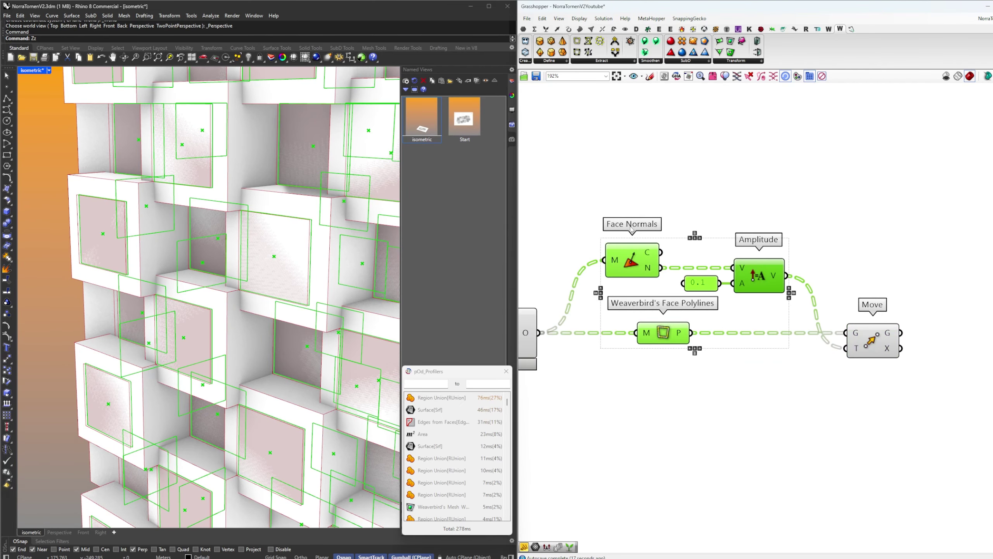
pyautogui.click(658, 366)
pyautogui.moveTo(660, 378); pyautogui.dragTo(627, 255)
pyautogui.click(642, 237)
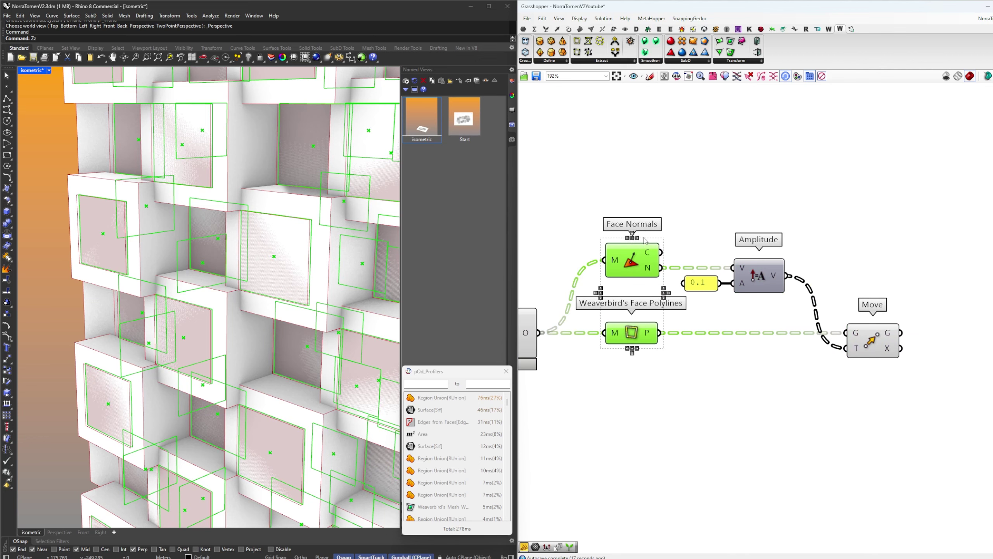
pyautogui.click(771, 277)
pyautogui.moveTo(861, 260); pyautogui.dragTo(776, 290, button='right')
pyautogui.click(785, 286)
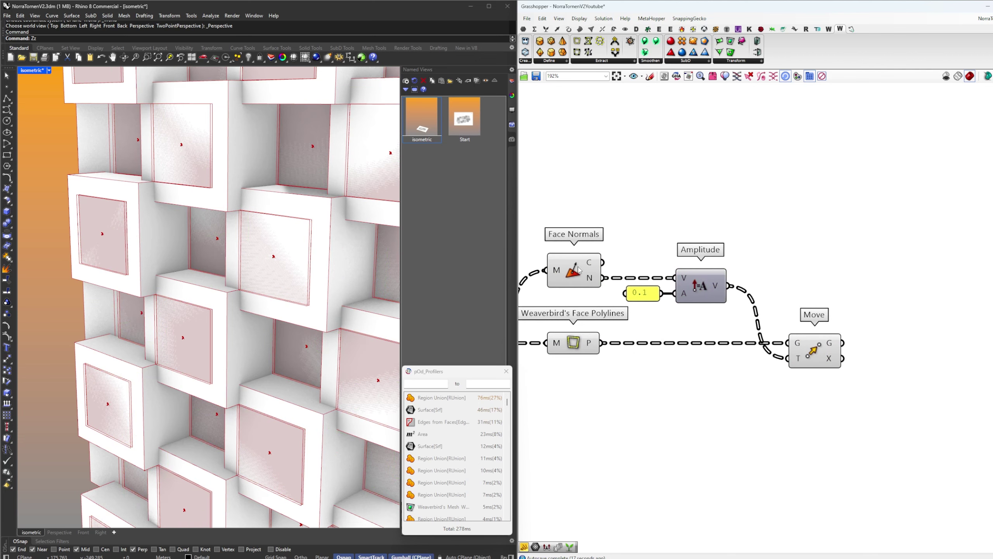
# Duplicate the Move and Amplitude components, placing each copy above its original
pyautogui.click(810, 354)
pyautogui.keyDown('alt'); pyautogui.moveTo(809, 354); pyautogui.dragTo(804, 271); pyautogui.keyUp('alt')
pyautogui.keyDown('alt'); pyautogui.moveTo(694, 289); pyautogui.dragTo(694, 228); pyautogui.keyUp('alt')
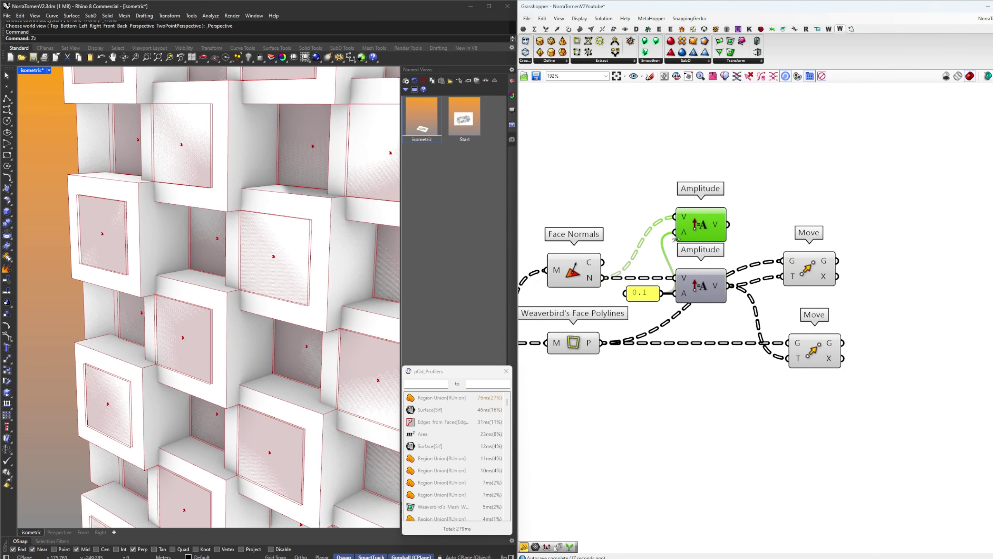
# Create a panel with the value 0.4 and connect it to the duplicated Amplitude's amplitude input
pyautogui.doubleClick(628, 194)
pyautogui.write('//0.4')
pyautogui.press('Return')
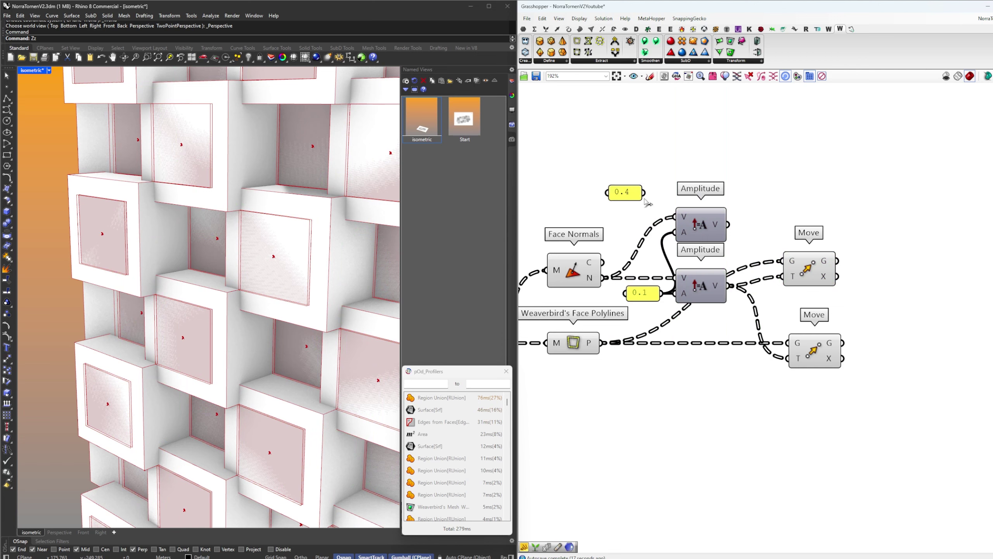
pyautogui.moveTo(644, 192); pyautogui.dragTo(745, 218)
# Insert a Negative component between the 0.4 panel and the upper Amplitude, and reposition the upper Amplitude and Move
pyautogui.doubleClick(693, 187)
pyautogui.write('NE')
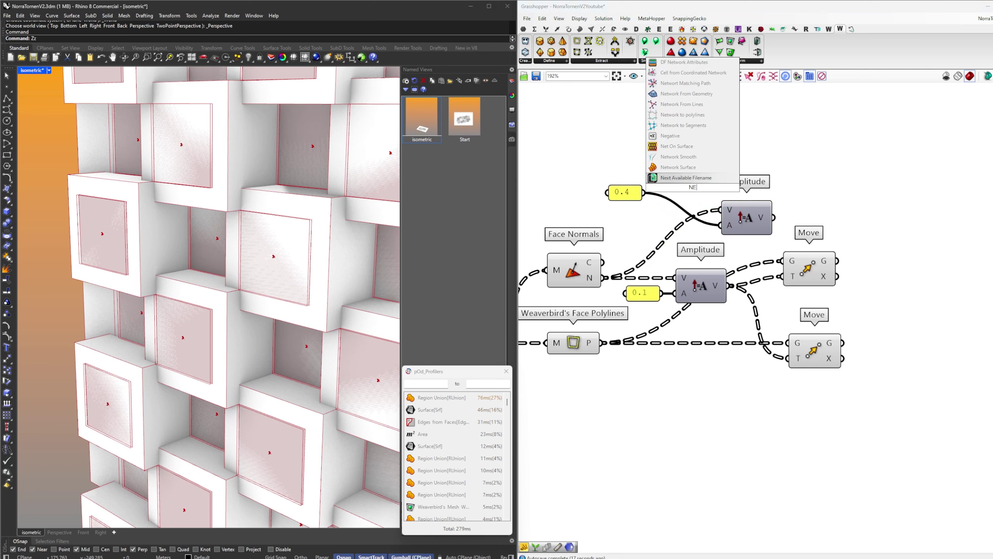
pyautogui.click(669, 136)
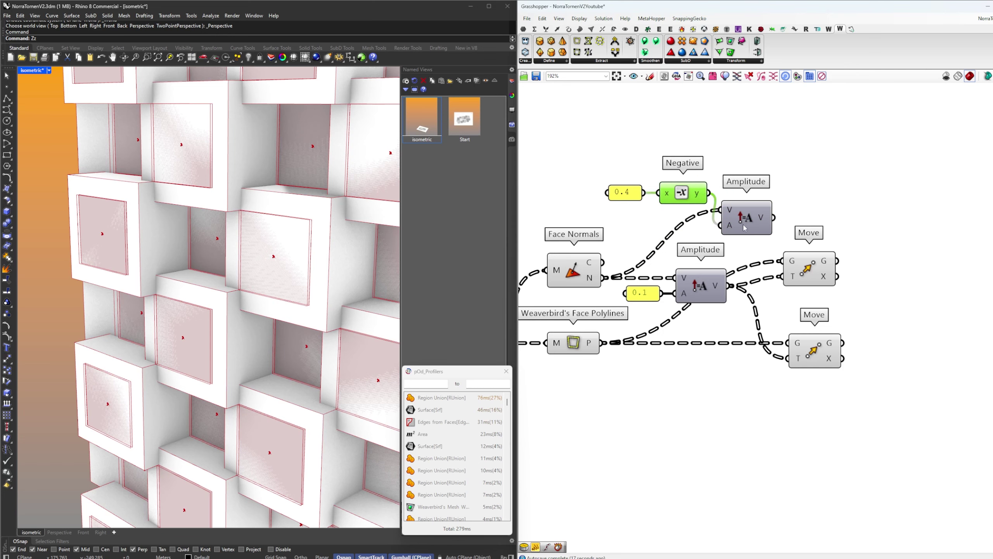
pyautogui.moveTo(745, 229); pyautogui.dragTo(822, 185)
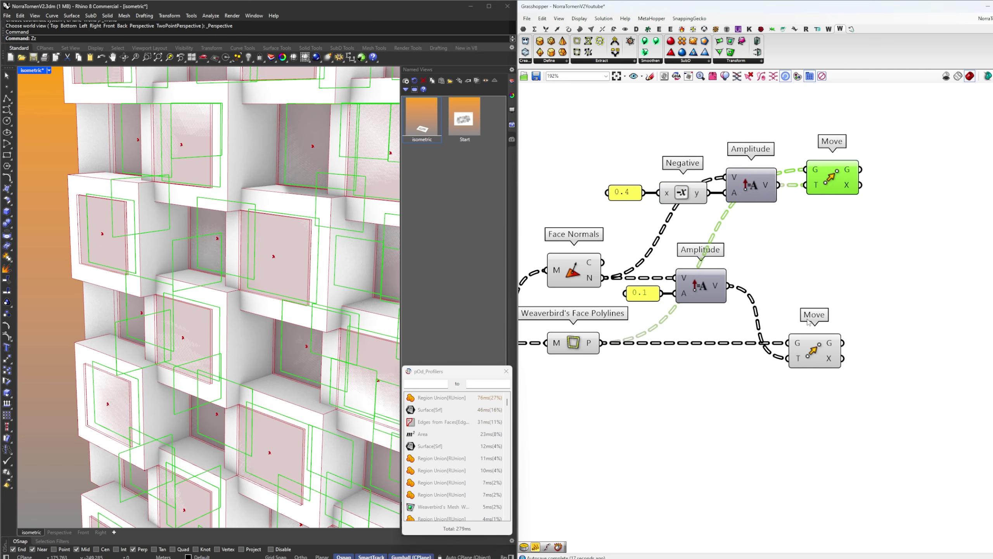
pyautogui.click(809, 356)
pyautogui.click(844, 281)
pyautogui.moveTo(846, 281); pyautogui.dragTo(821, 290, button='right')
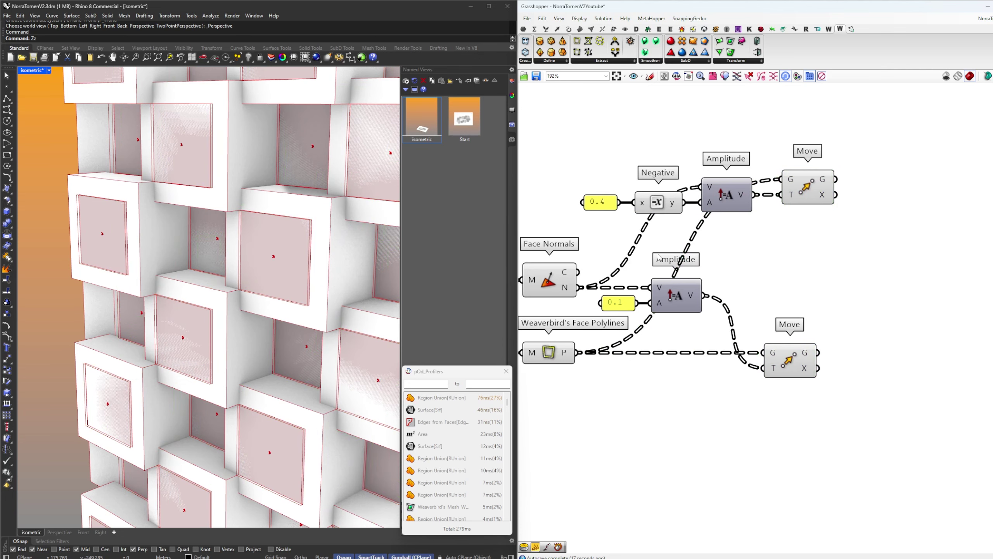
# Add a Line SDL component starting at the Face Normals centers and delete the duplicated upper Move
pyautogui.write('SD')
pyautogui.doubleClick(739, 253)
pyautogui.write('sdl')
pyautogui.press('Return')
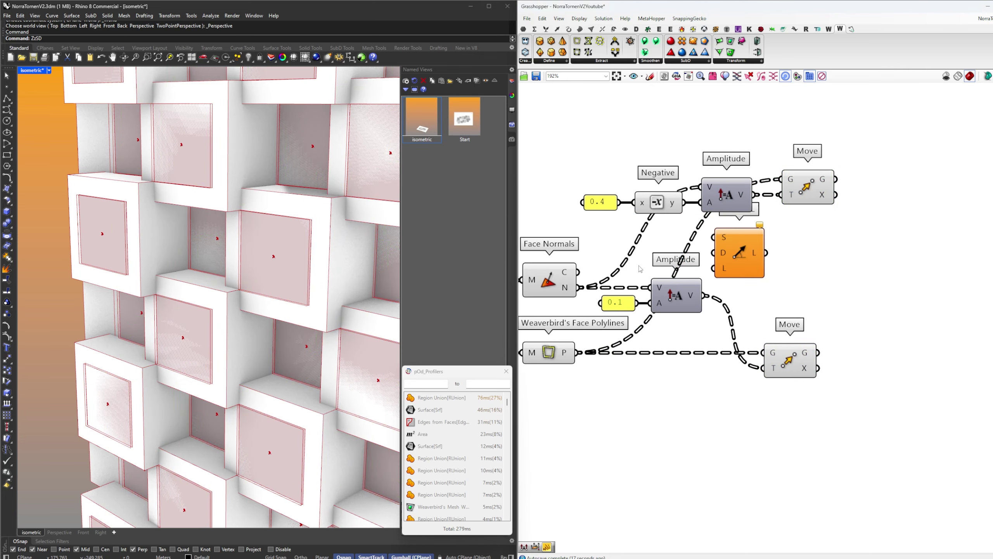
pyautogui.moveTo(579, 272); pyautogui.dragTo(794, 248)
pyautogui.click(802, 194)
pyautogui.press('Delete')
# Connect the upper Amplitude vector to Line SDL's direction input and check the lines in the viewport
pyautogui.click(761, 205)
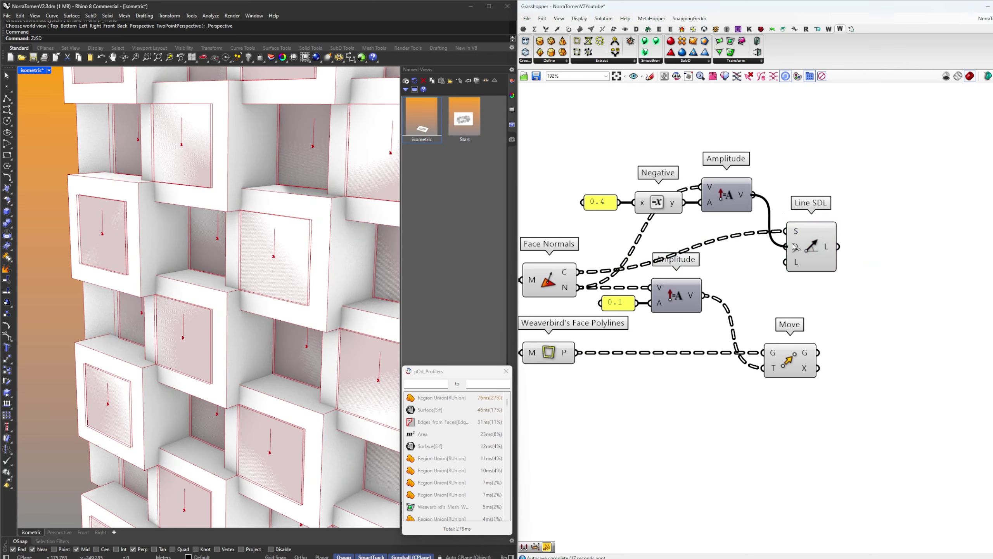
pyautogui.click(808, 251)
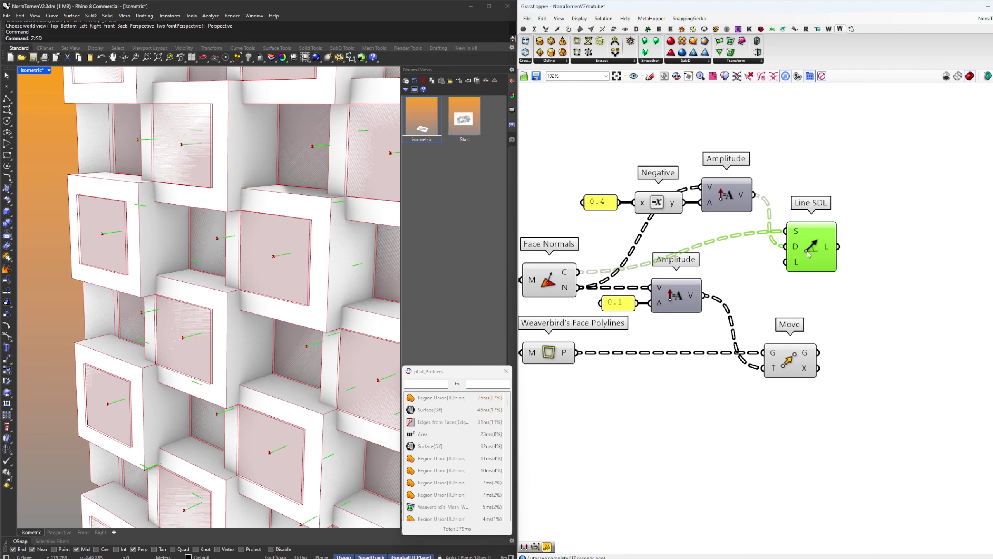
pyautogui.moveTo(808, 250); pyautogui.dragTo(807, 253)
pyautogui.click(763, 254)
pyautogui.click(736, 205)
pyautogui.moveTo(665, 239); pyautogui.dragTo(654, 272, button='right')
pyautogui.click(601, 277)
pyautogui.click(714, 238)
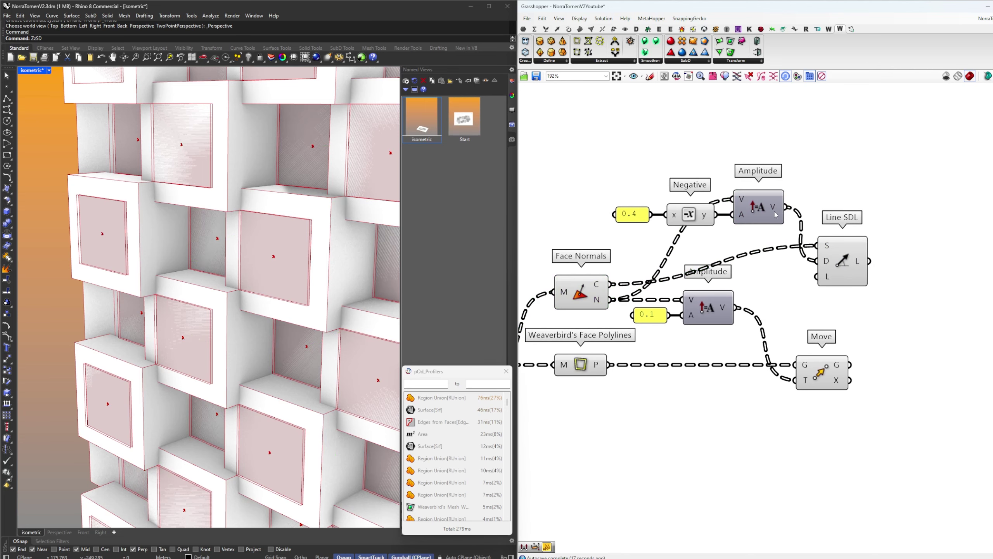
pyautogui.click(839, 262)
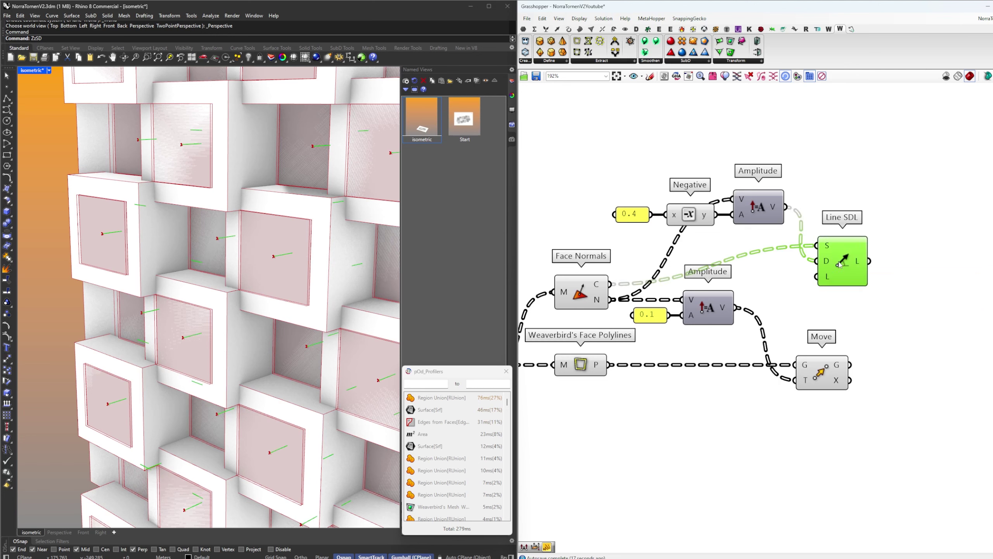
# Reroute the upper Amplitude vector to Line SDL's length input and connect the face normals to its direction input
pyautogui.click(796, 286)
pyautogui.keyDown('ctrl'); pyautogui.keyDown('shift'); pyautogui.moveTo(817, 263); pyautogui.dragTo(817, 276); pyautogui.keyUp('shift'); pyautogui.keyUp('ctrl')
pyautogui.click(837, 267)
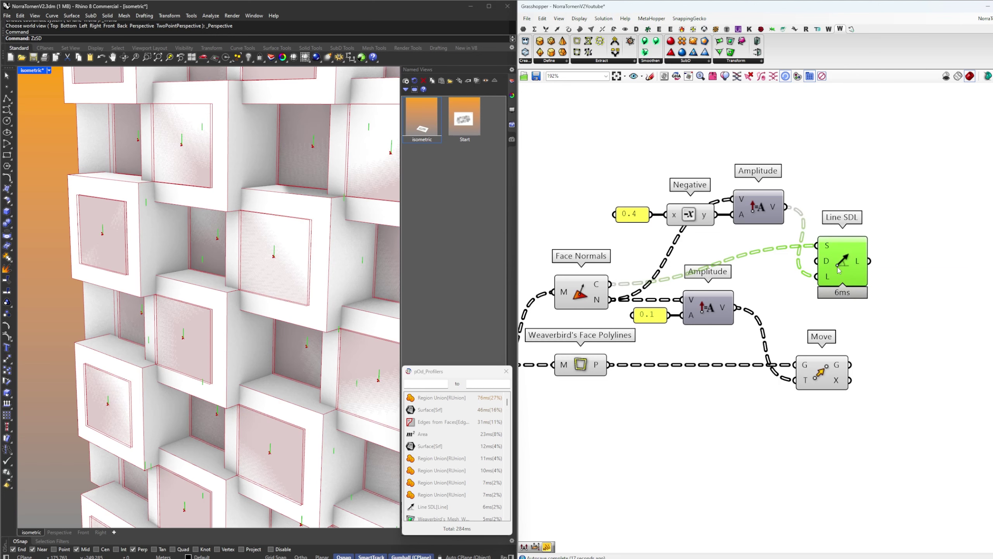
pyautogui.click(787, 284)
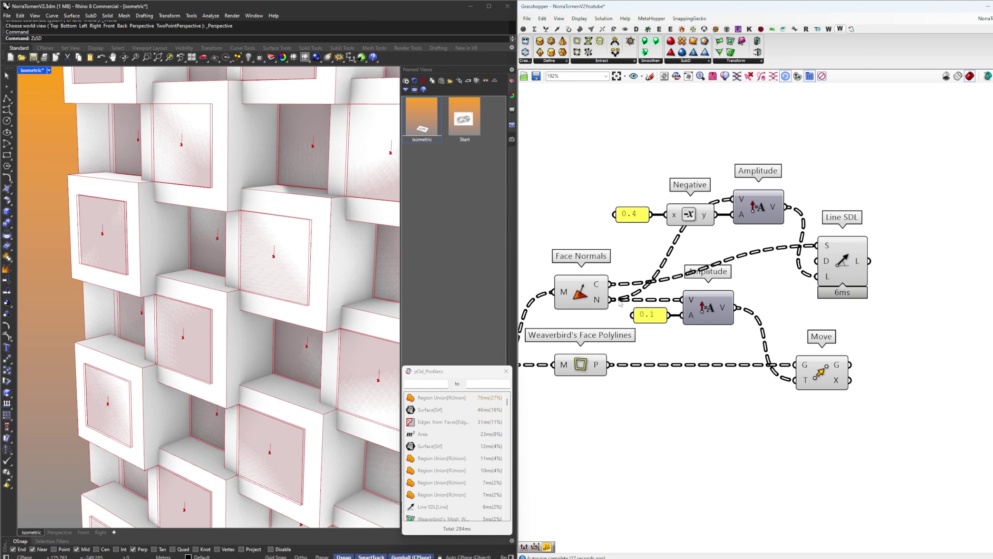
pyautogui.moveTo(648, 298); pyautogui.dragTo(817, 262)
pyautogui.click(841, 267)
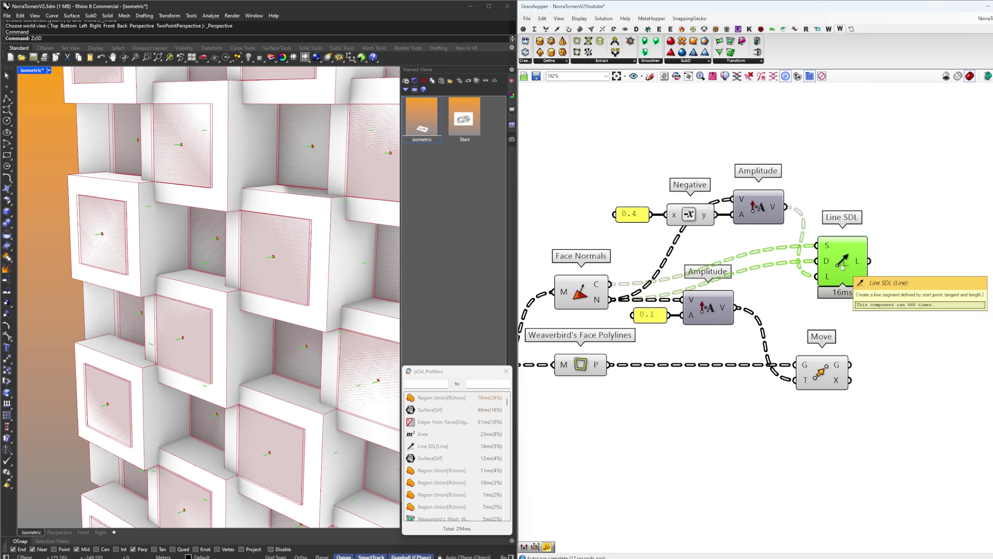
# Add an End Points component and feed it the Line SDL output
pyautogui.moveTo(842, 266); pyautogui.dragTo(809, 277, button='right')
pyautogui.moveTo(809, 277); pyautogui.dragTo(883, 273)
pyautogui.doubleClick(881, 265)
pyautogui.write('EE')
pyautogui.click(869, 254)
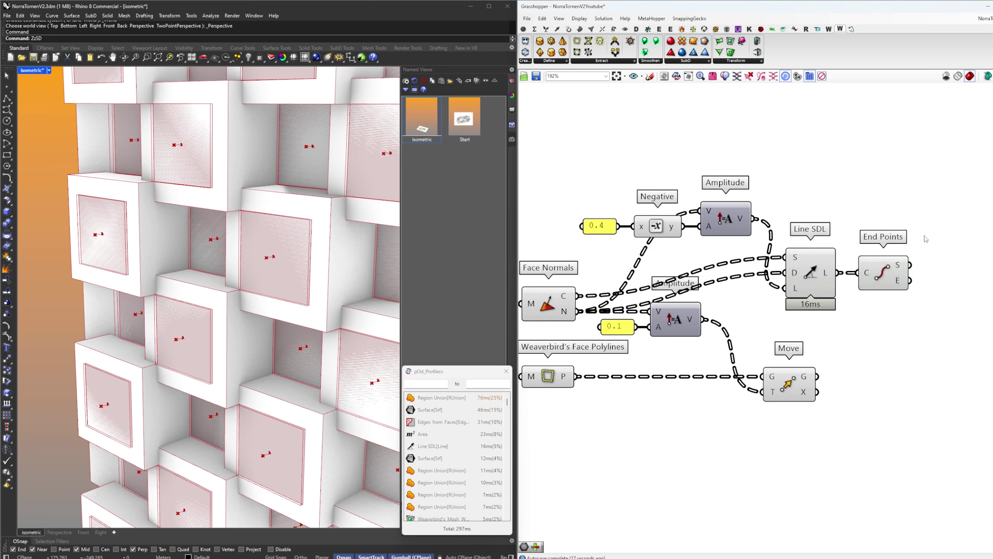
# Add a Line component running from the face centers at A to the End Points' end output at B
pyautogui.doubleClick(925, 235)
pyautogui.write('LIm')
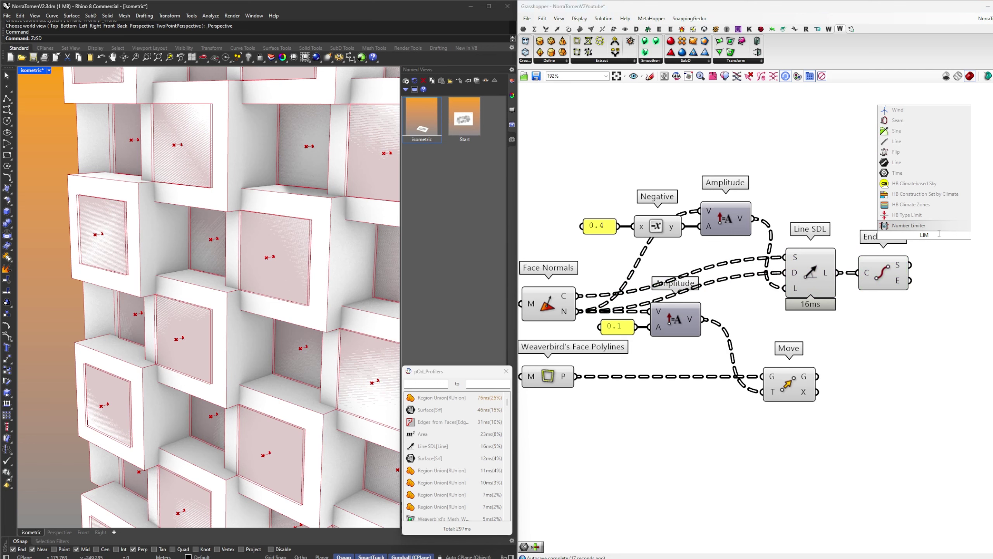
pyautogui.write('LINE')
pyautogui.press('Return')
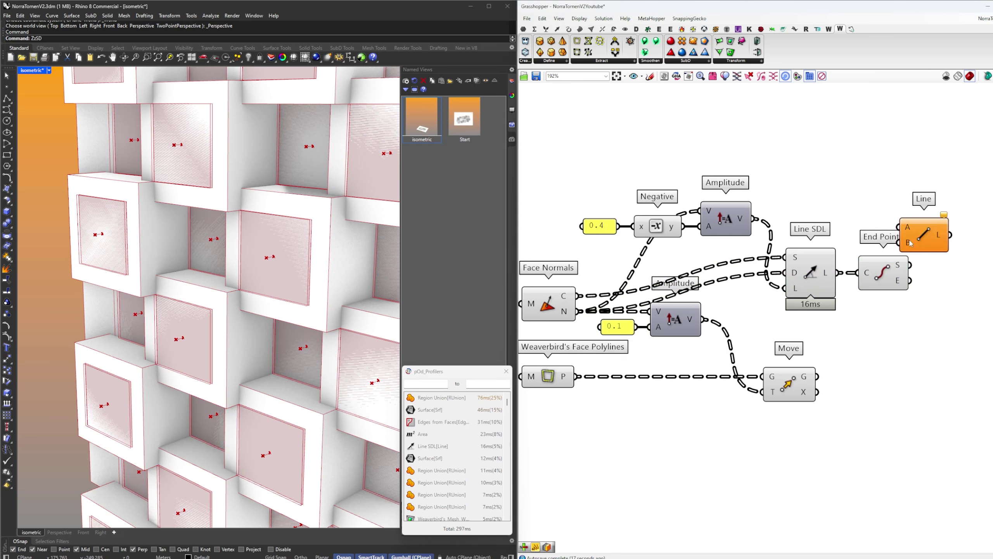
pyautogui.click(561, 301)
pyautogui.moveTo(576, 295); pyautogui.dragTo(958, 206)
pyautogui.click(919, 260)
pyautogui.moveTo(909, 280); pyautogui.dragTo(940, 217)
pyautogui.click(959, 212)
# Turn off the preview of Face Normals, both Amplitudes and Line SDL, and inspect the Line result on the facade
pyautogui.moveTo(922, 278); pyautogui.dragTo(980, 278, button='right')
pyautogui.scroll(-2, 915, 304)
pyautogui.moveTo(914, 311); pyautogui.dragTo(700, 202)
pyautogui.middleClick(699, 202)
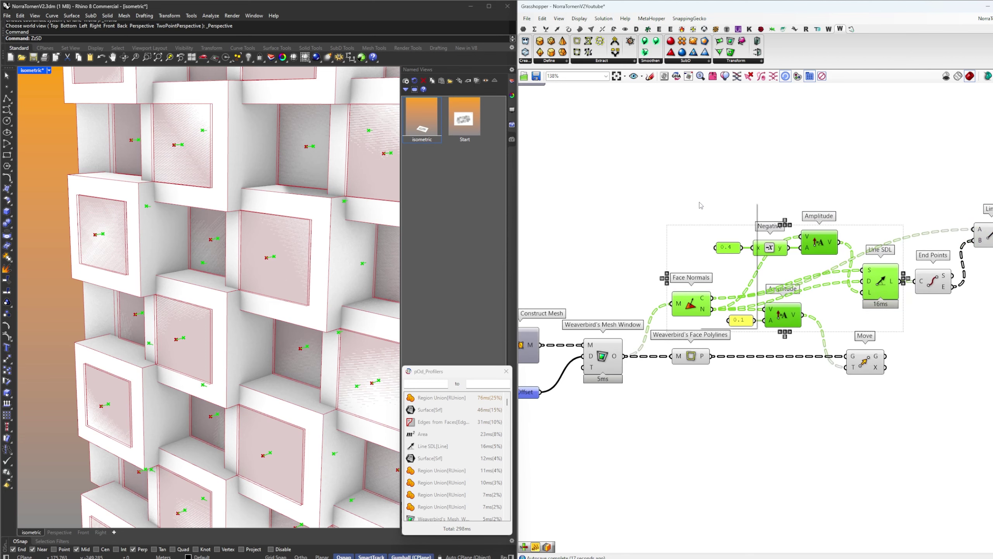
pyautogui.click(722, 216)
pyautogui.click(778, 216)
pyautogui.moveTo(778, 217); pyautogui.dragTo(645, 196, button='right')
pyautogui.click(867, 218)
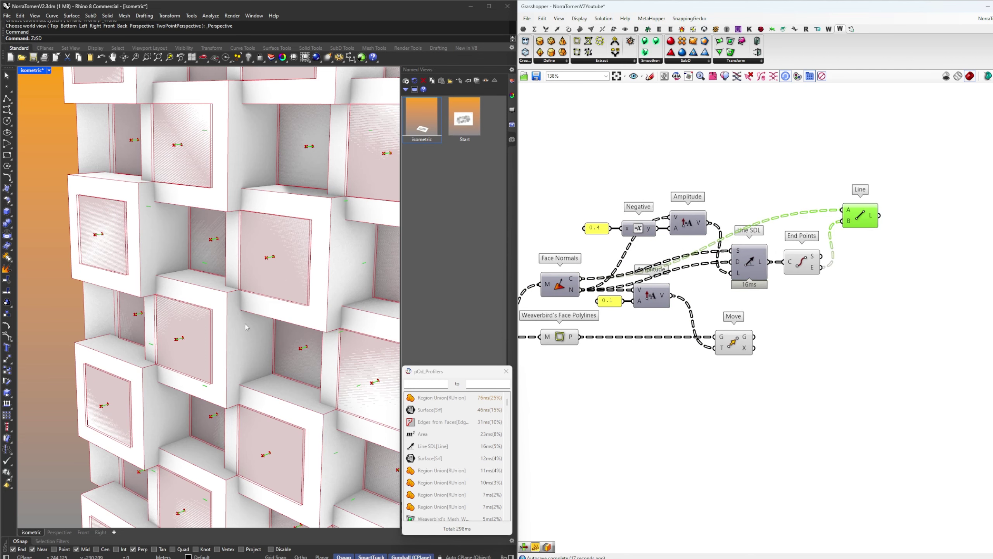
pyautogui.scroll(5, 184, 346)
pyautogui.scroll(-3, 168, 329)
# Add a Parameter Extrude Mesh component below the Line component
pyautogui.click(825, 358)
pyautogui.moveTo(825, 358); pyautogui.dragTo(798, 336, button='right')
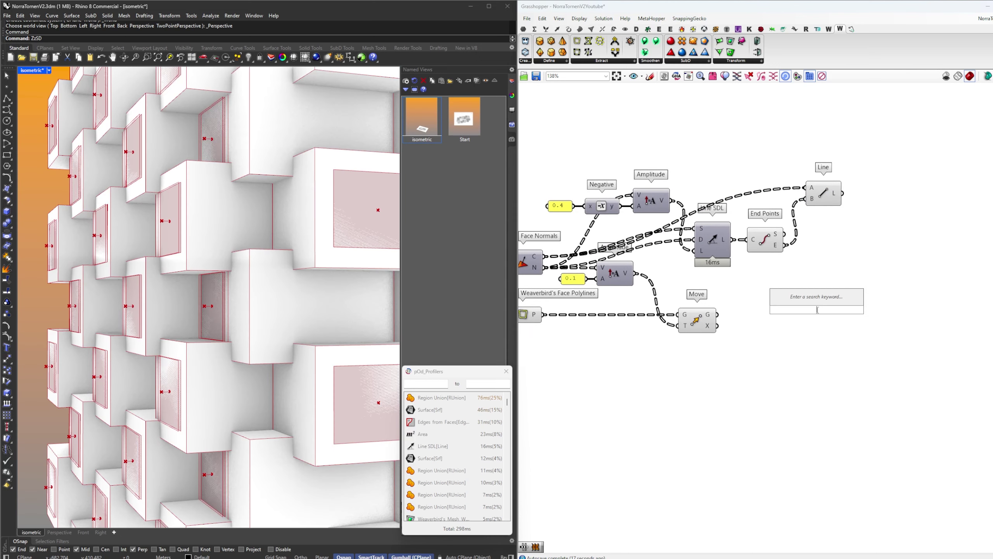
pyautogui.doubleClick(817, 305)
pyautogui.write('EXTRUDE')
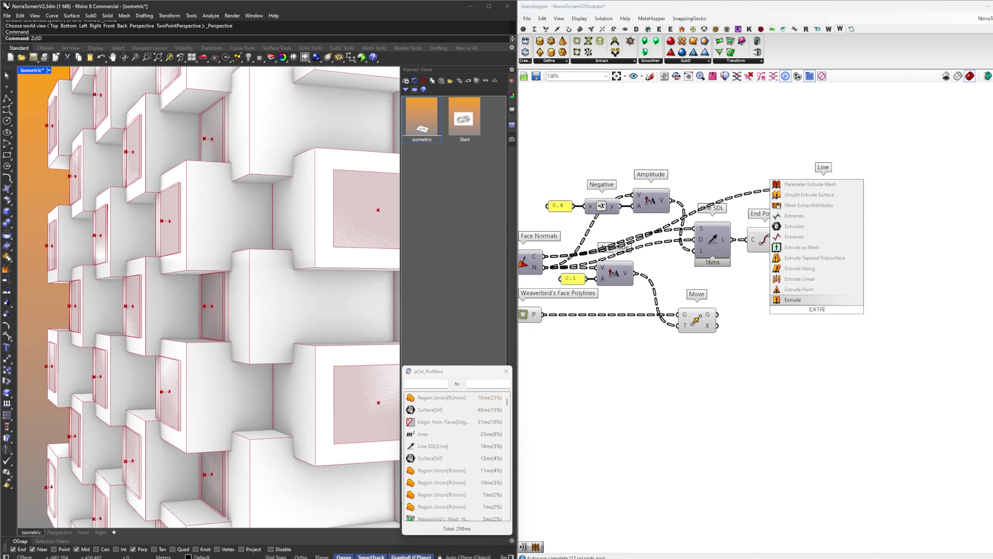
pyautogui.press('Up')
pyautogui.press('Up')
pyautogui.press('Up')
pyautogui.press('Up')
pyautogui.press('Up')
pyautogui.press('Up')
pyautogui.press('Up')
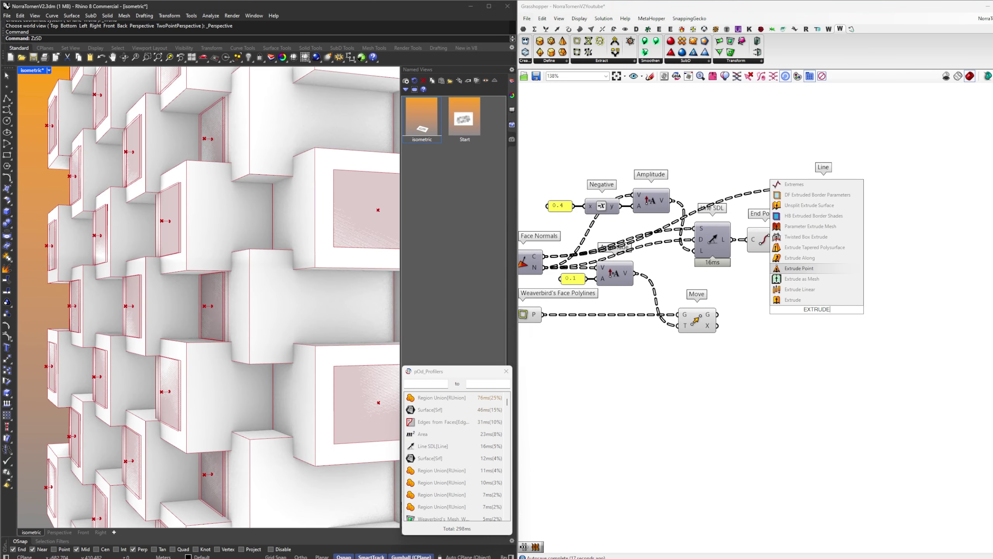
pyautogui.press('Return')
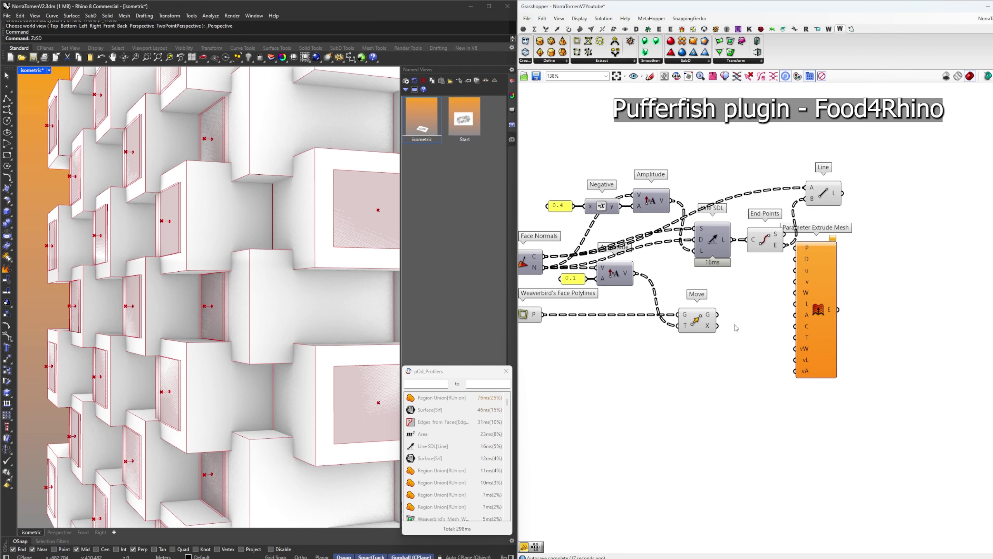
# Connect Move's geometry to the P input of Parameter Extrude Mesh and the Line output to its D input
pyautogui.moveTo(795, 264); pyautogui.dragTo(850, 325)
pyautogui.click(758, 305)
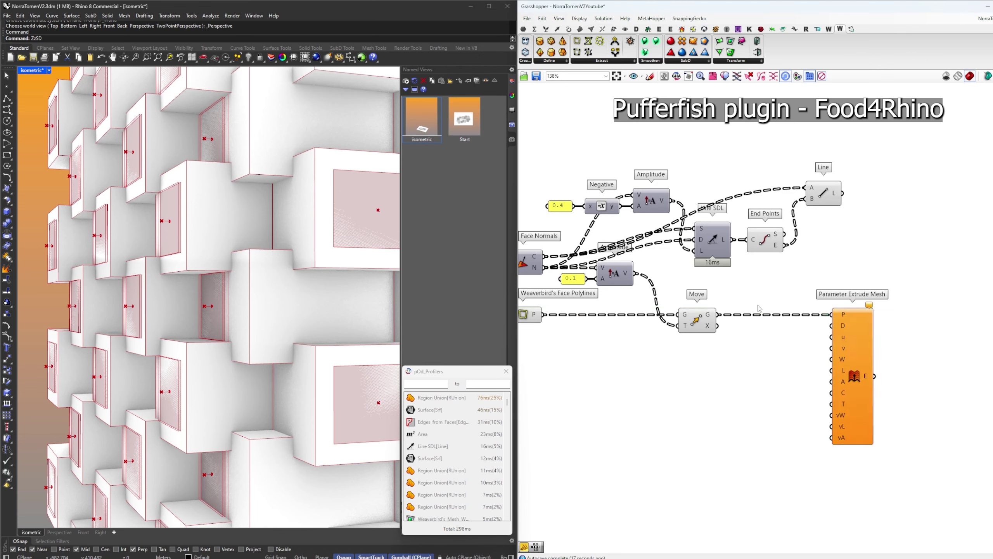
pyautogui.moveTo(696, 321); pyautogui.dragTo(694, 321)
pyautogui.click(768, 291)
pyautogui.moveTo(769, 291); pyautogui.dragTo(750, 313, button='right')
pyautogui.click(809, 220)
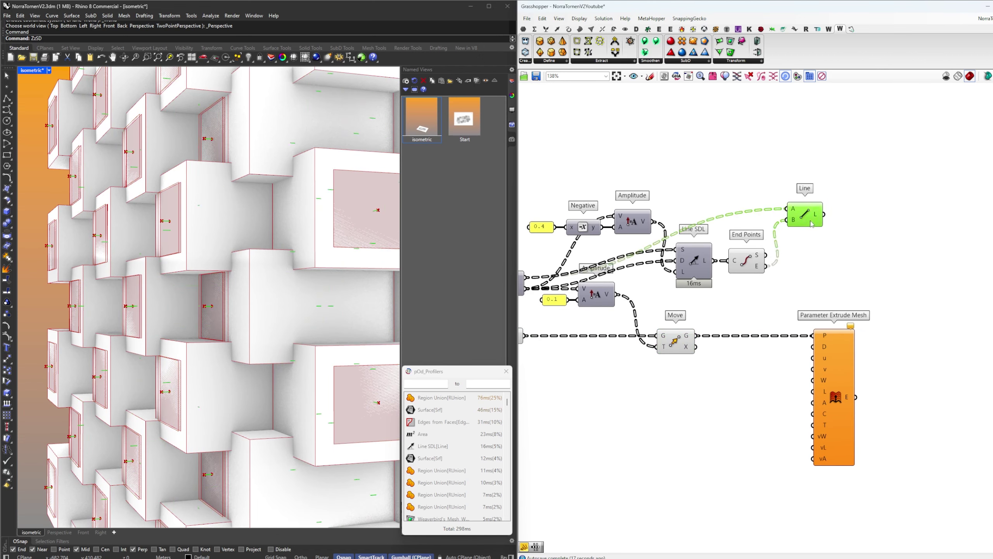
pyautogui.click(830, 221)
pyautogui.moveTo(833, 283); pyautogui.dragTo(824, 348)
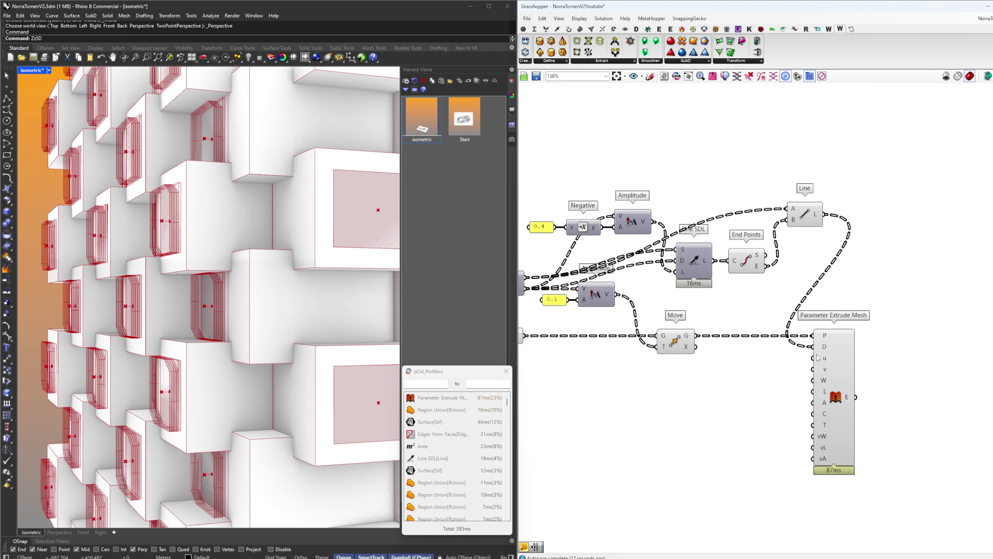
pyautogui.click(827, 354)
pyautogui.click(798, 358)
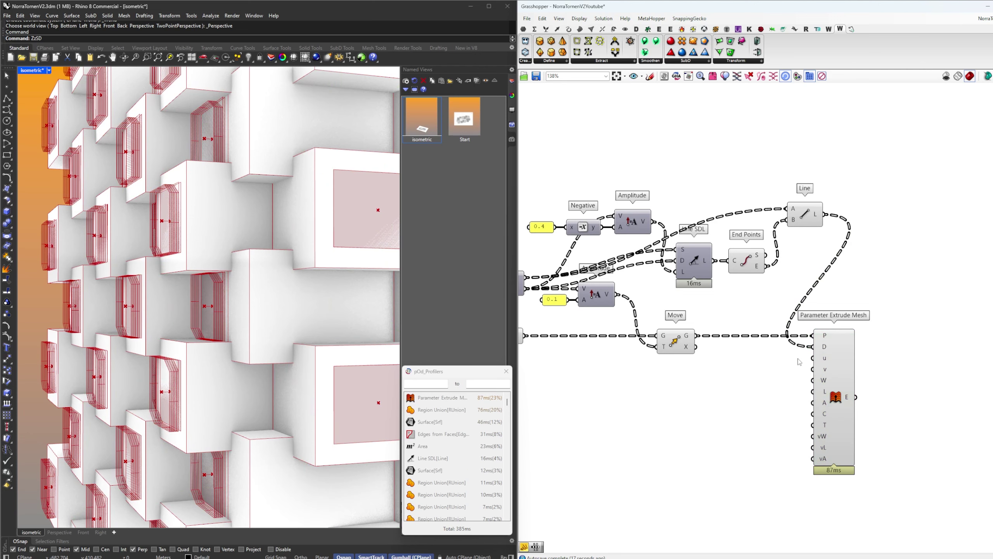
# Invert the W, L and C inputs of Parameter Extrude Mesh and inspect the extruded meshes up close
pyautogui.rightClick(821, 382)
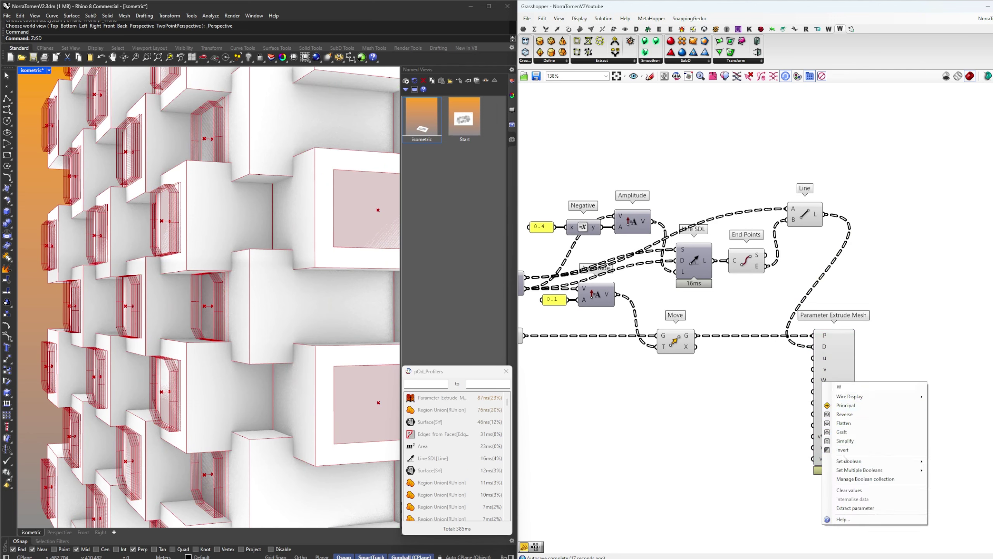
pyautogui.press('Escape')
pyautogui.rightClick(821, 380)
pyautogui.click(843, 448)
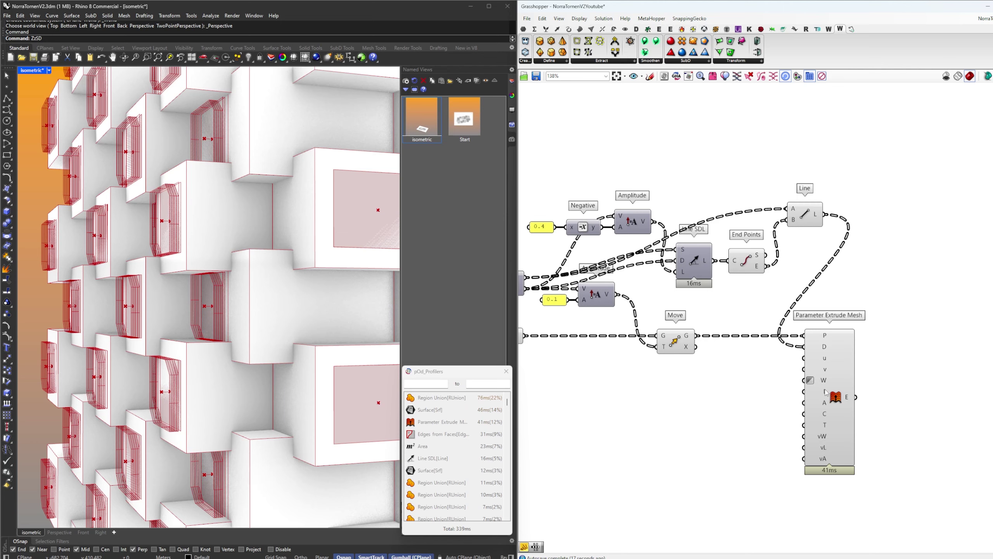
pyautogui.rightClick(825, 389)
pyautogui.click(848, 457)
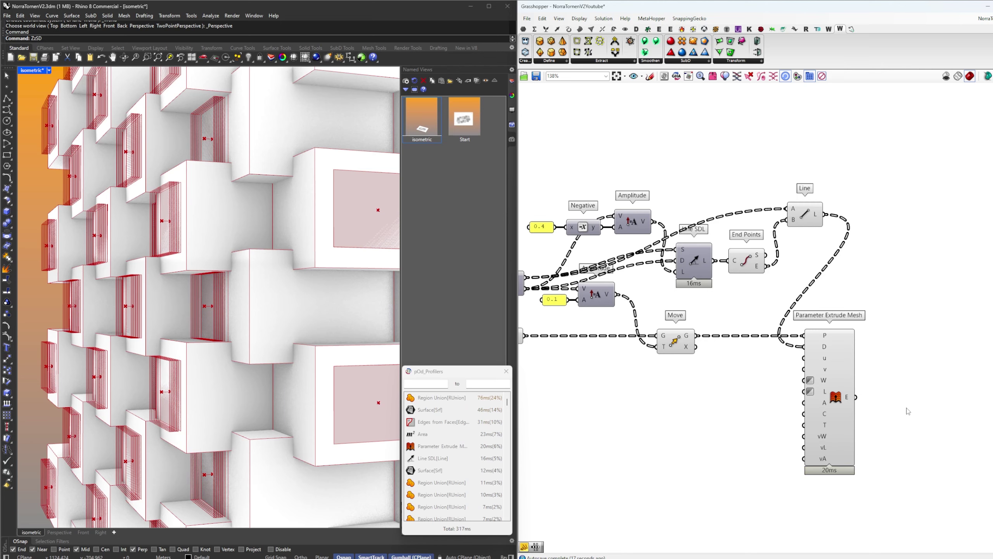
pyautogui.rightClick(824, 415)
pyautogui.click(846, 482)
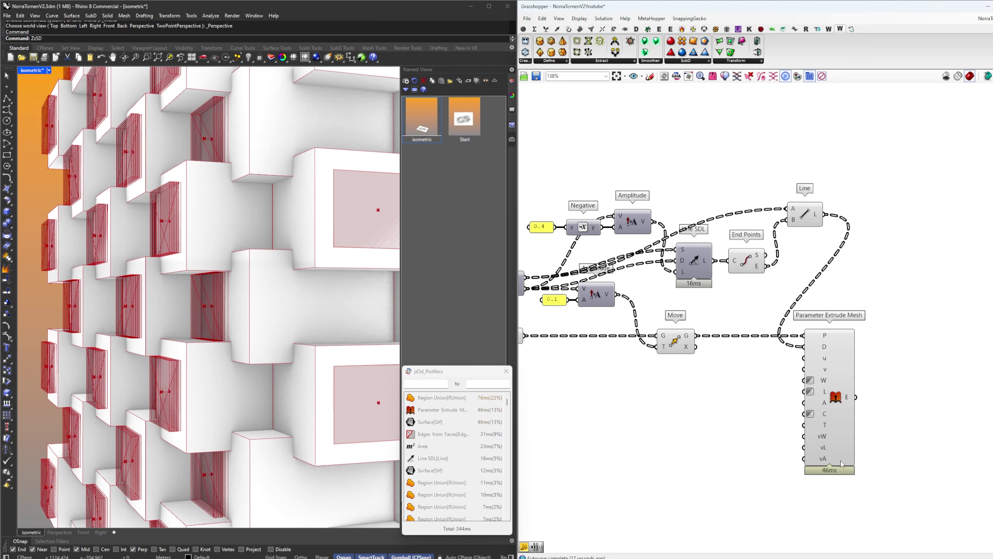
pyautogui.scroll(8, 123, 388)
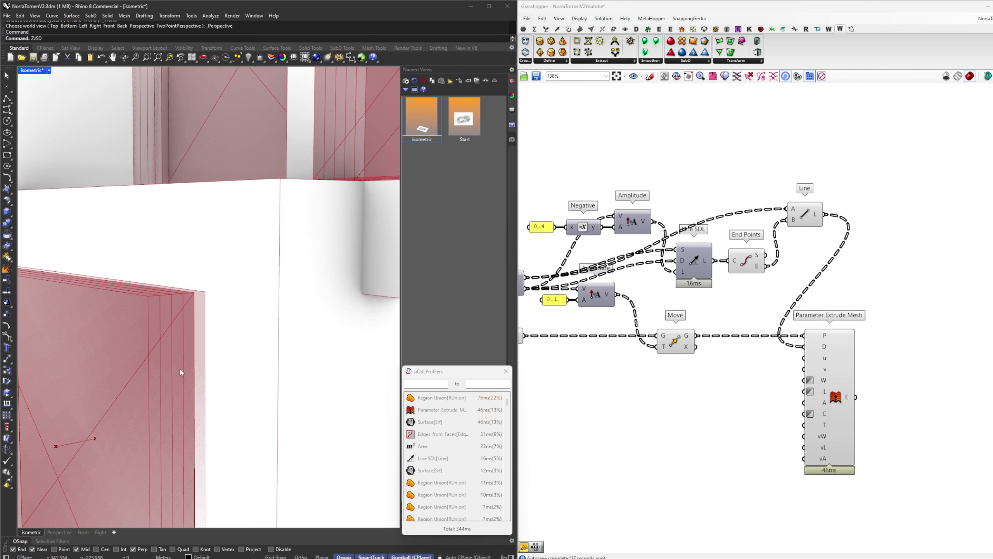
# Create a panel with the value 1 and connect it to the u and v inputs of Parameter Extrude Mesh
pyautogui.moveTo(763, 394); pyautogui.dragTo(763, 405)
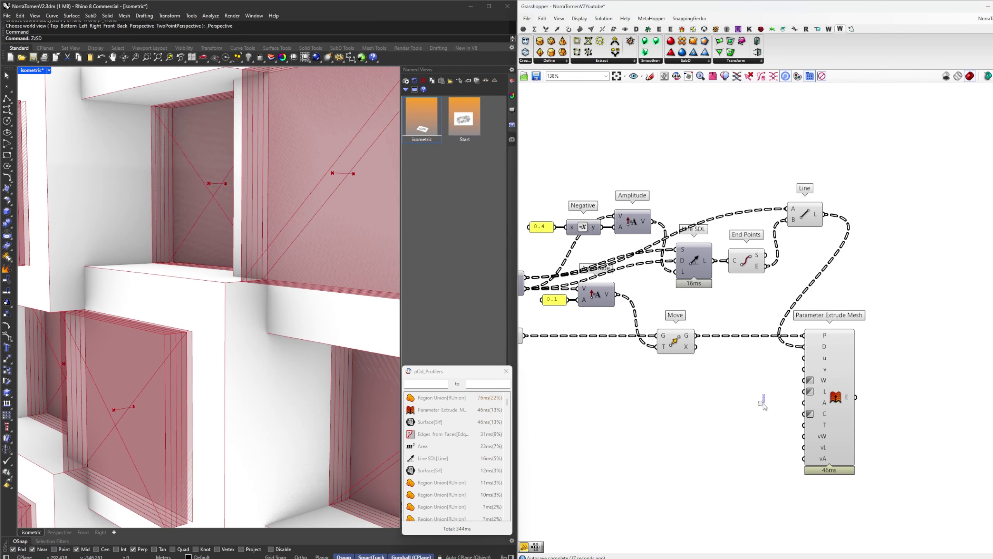
pyautogui.doubleClick(776, 385)
pyautogui.write('1')
pyautogui.press('Return')
pyautogui.scroll(2, 777, 382)
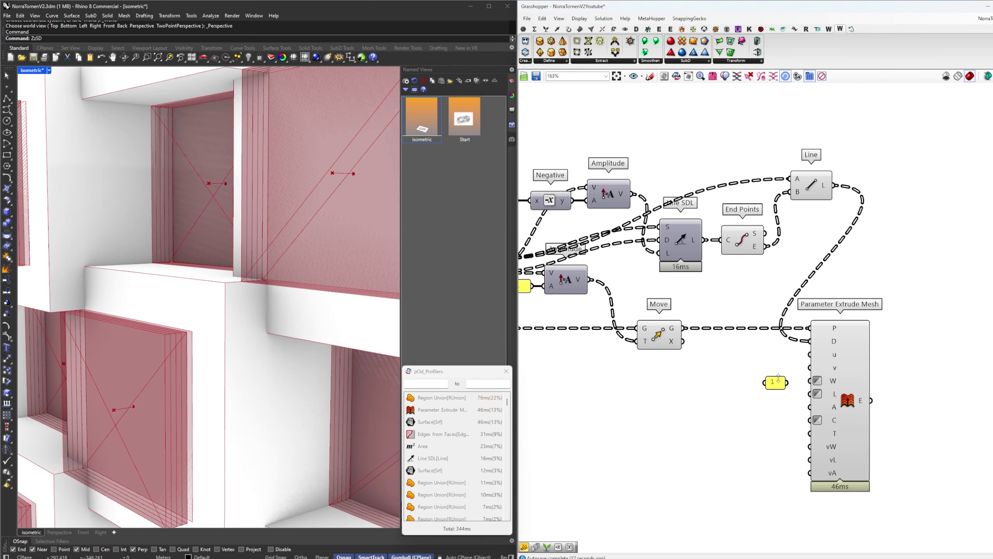
pyautogui.moveTo(814, 366); pyautogui.dragTo(780, 359)
pyautogui.click(839, 381)
pyautogui.click(904, 363)
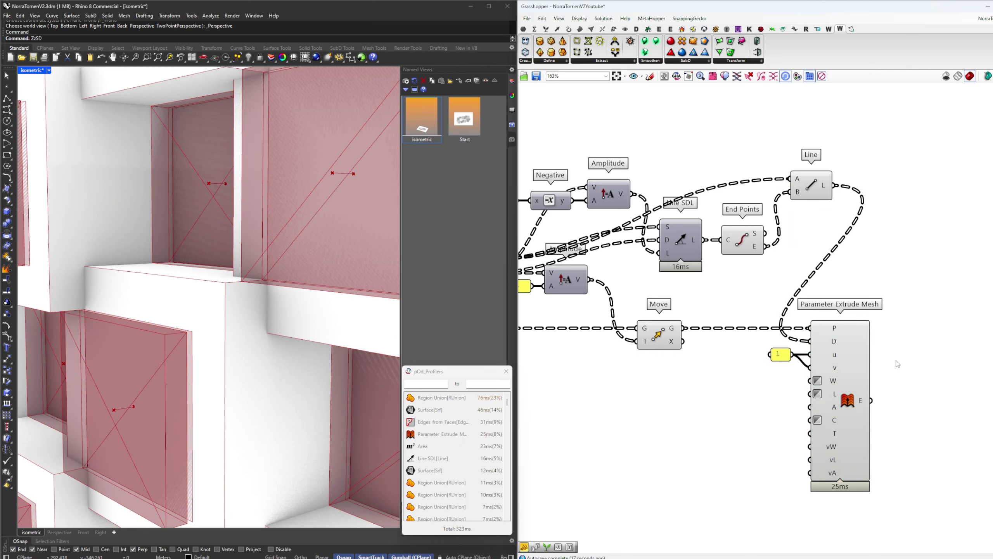
# Turn off the preview of the helper components between Face Normals and Parameter Extrude Mesh
pyautogui.click(838, 388)
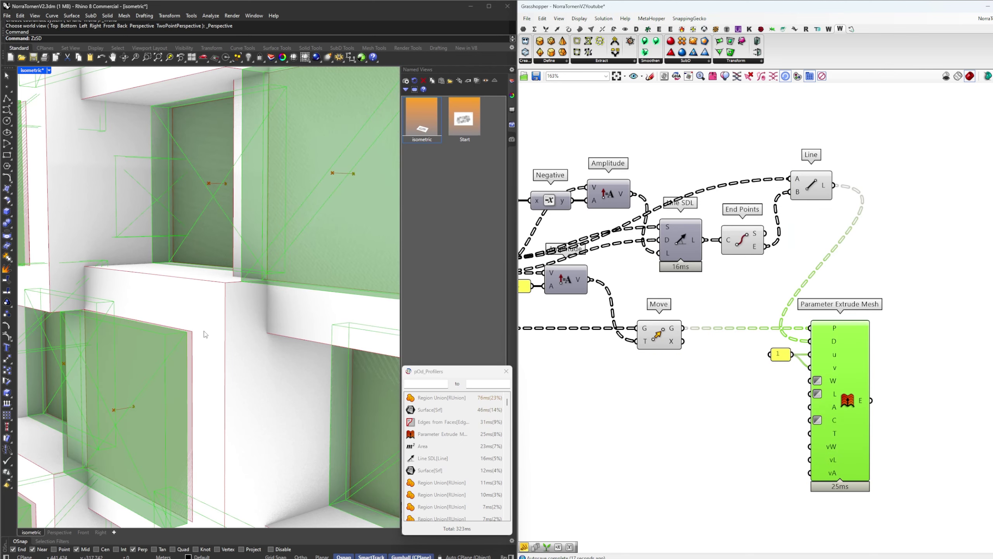
pyautogui.scroll(-7, 225, 298)
pyautogui.moveTo(853, 250); pyautogui.dragTo(892, 274, button='right')
pyautogui.moveTo(892, 273); pyautogui.dragTo(569, 142)
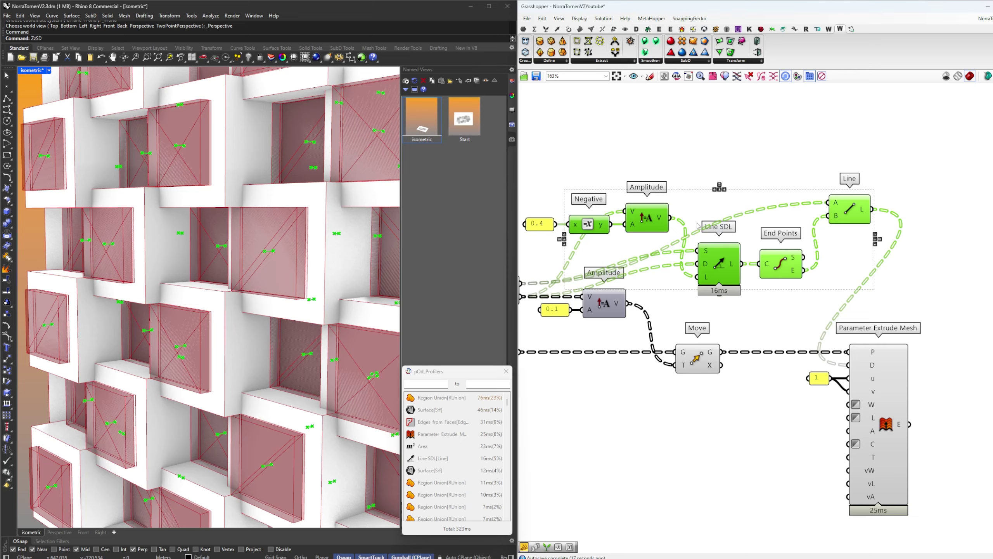
pyautogui.moveTo(858, 309); pyautogui.dragTo(934, 308, button='right')
pyautogui.scroll(-2, 933, 308)
pyautogui.keyDown('shift'); pyautogui.moveTo(859, 361); pyautogui.dragTo(584, 240); pyautogui.keyUp('shift')
pyautogui.rightClick(584, 239)
pyautogui.click(613, 252)
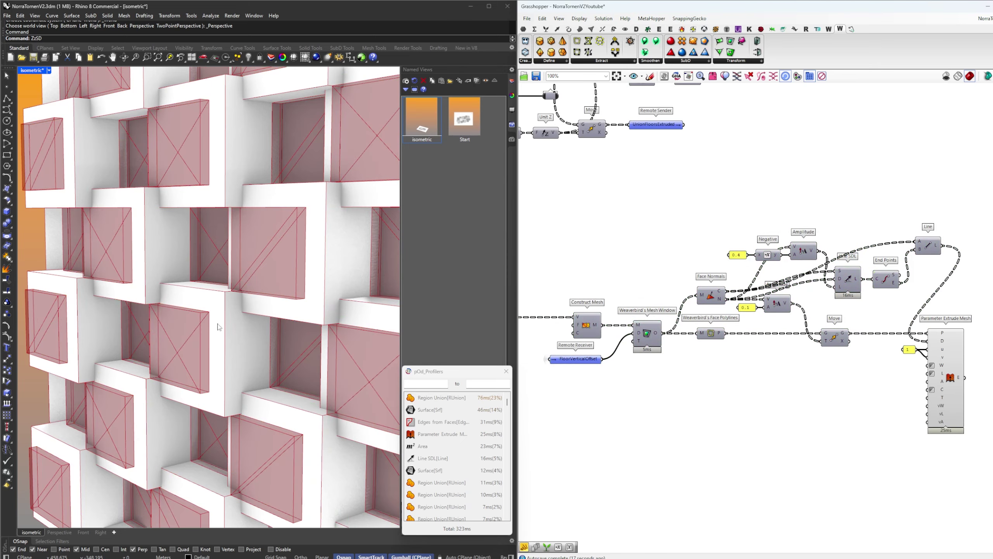
# Turn on the preview of Line SDL and inspect its direction lines against the extruded window meshes
pyautogui.moveTo(217, 327); pyautogui.dragTo(213, 249, button='right')
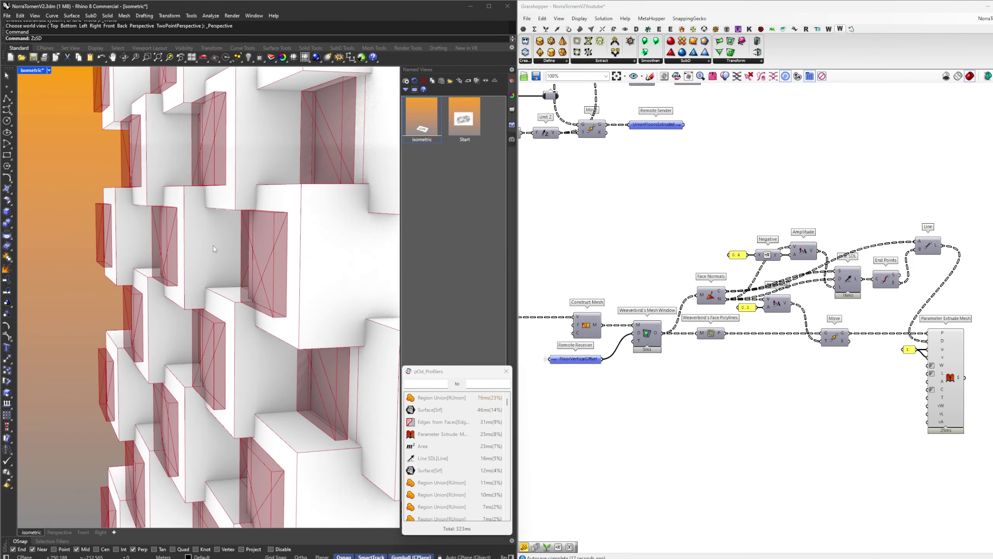
pyautogui.click(941, 347)
pyautogui.moveTo(917, 281); pyautogui.dragTo(894, 273, button='right')
pyautogui.click(894, 272)
pyautogui.scroll(3, 746, 279)
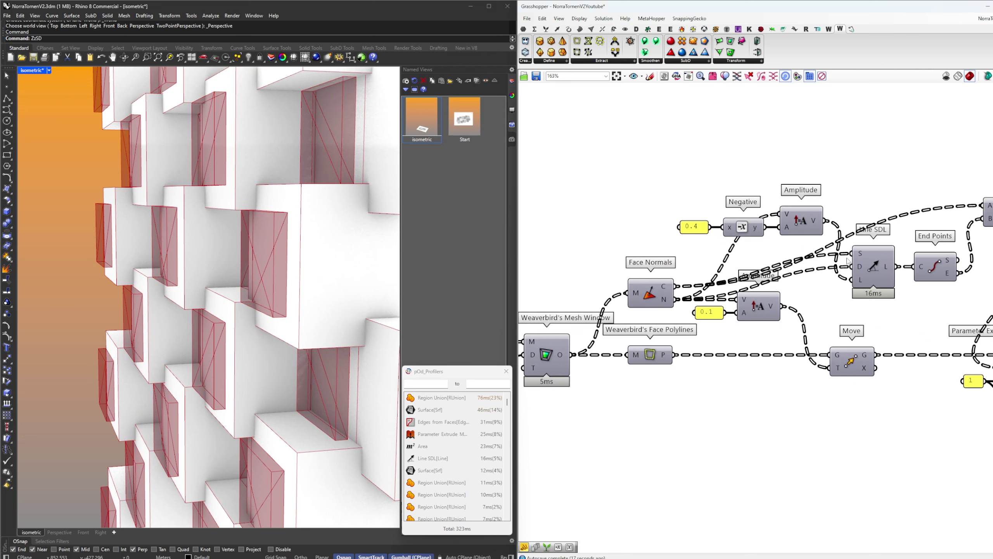
pyautogui.click(875, 263)
pyautogui.rightClick(885, 210)
pyautogui.click(901, 215)
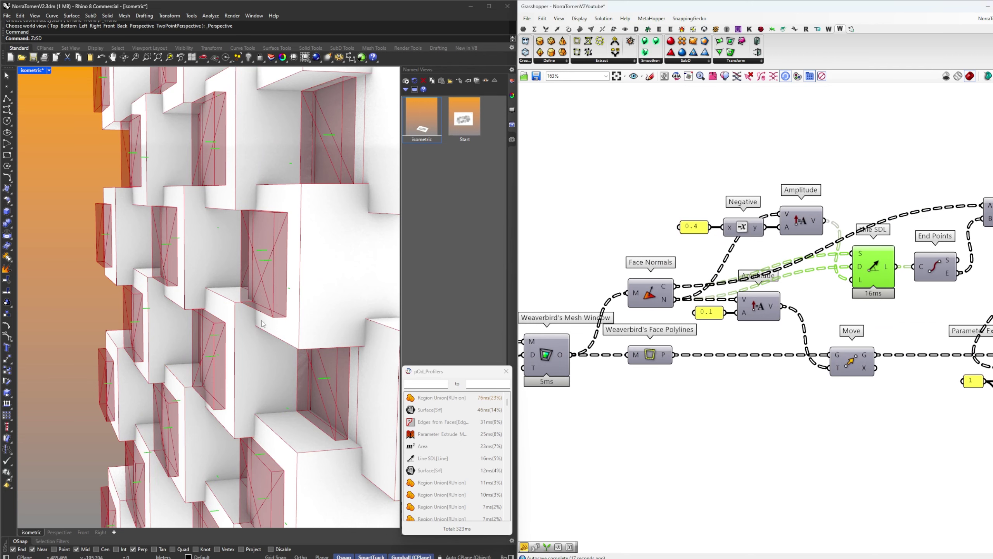
pyautogui.scroll(5, 184, 269)
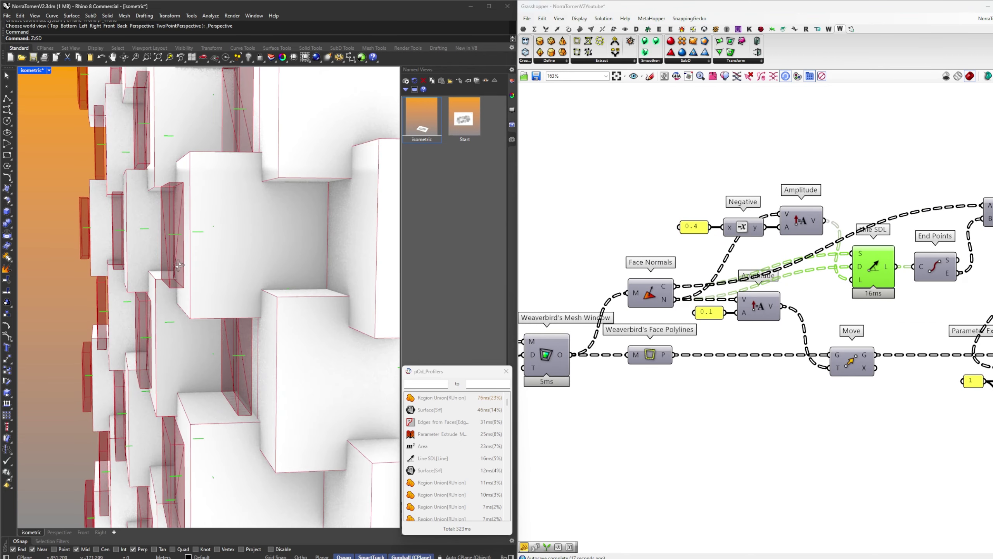
pyautogui.moveTo(800, 313); pyautogui.dragTo(797, 330, button='right')
pyautogui.click(834, 292)
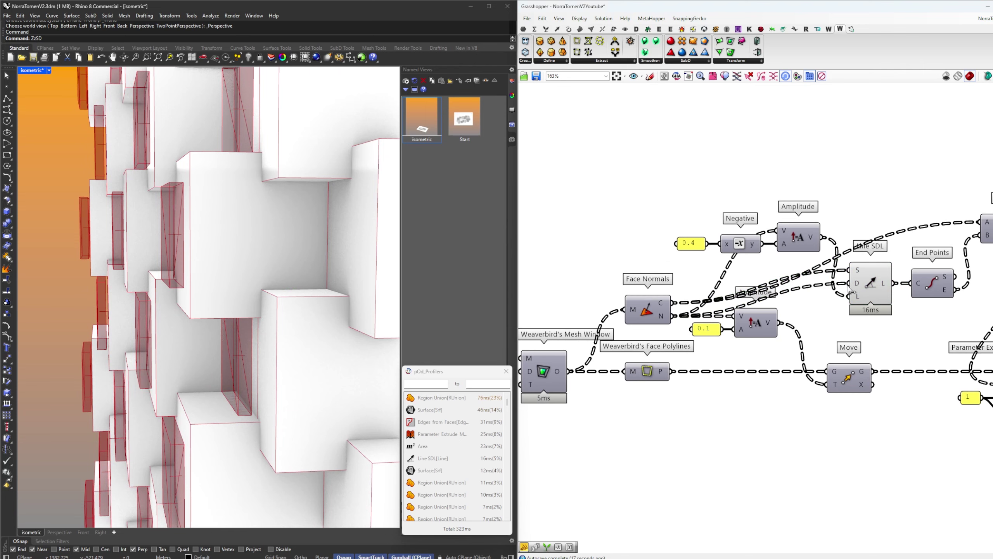
# Connect Negative's output directly to Line SDL's L input and delete the Amplitude component between them
pyautogui.click(757, 327)
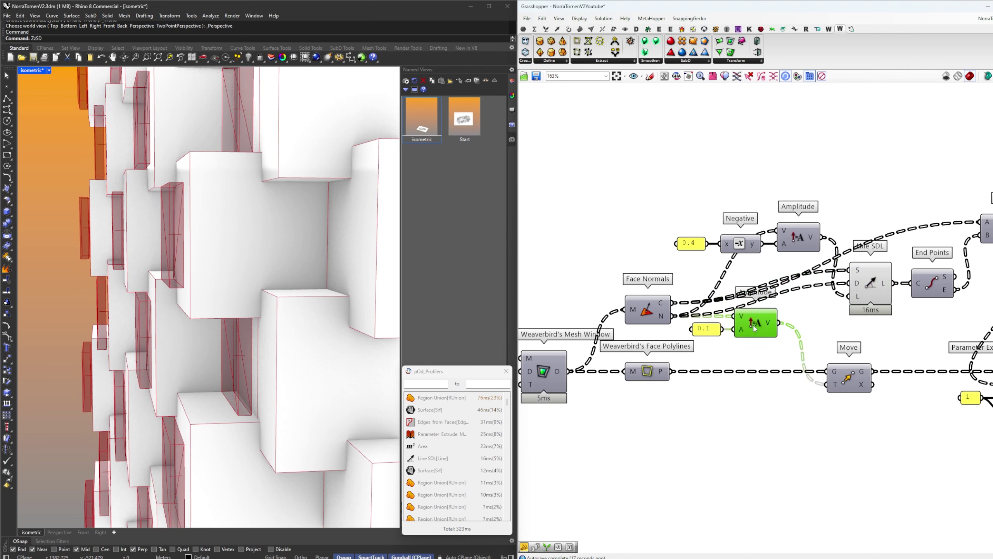
pyautogui.click(795, 245)
pyautogui.click(848, 230)
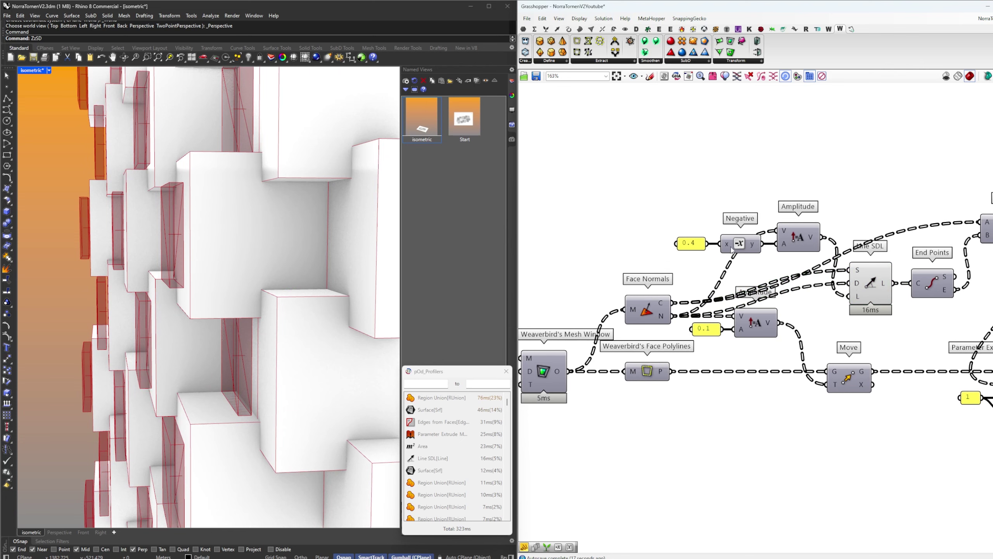
pyautogui.moveTo(775, 259); pyautogui.dragTo(763, 268, button='right')
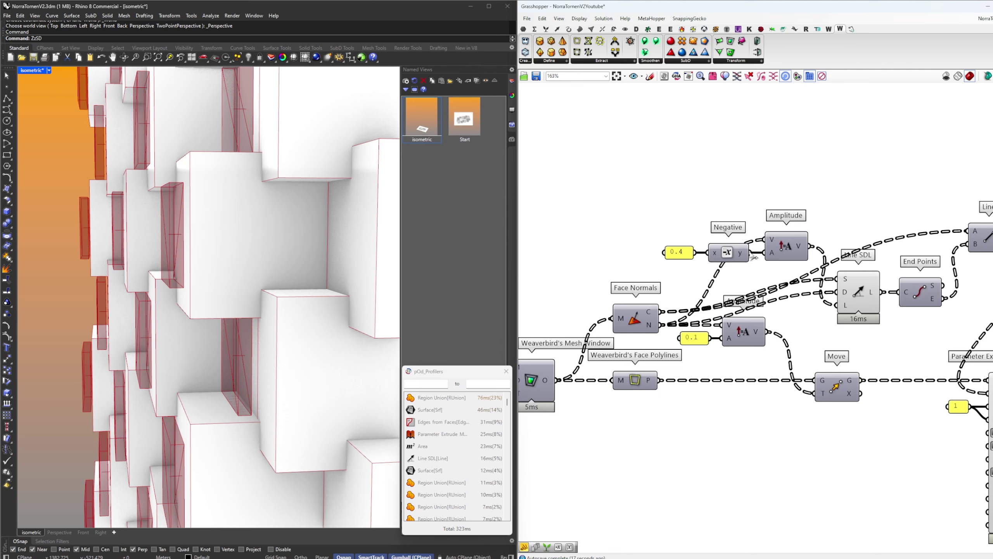
pyautogui.moveTo(839, 314); pyautogui.dragTo(824, 246)
pyautogui.click(857, 300)
pyautogui.click(830, 288)
pyautogui.press('Delete')
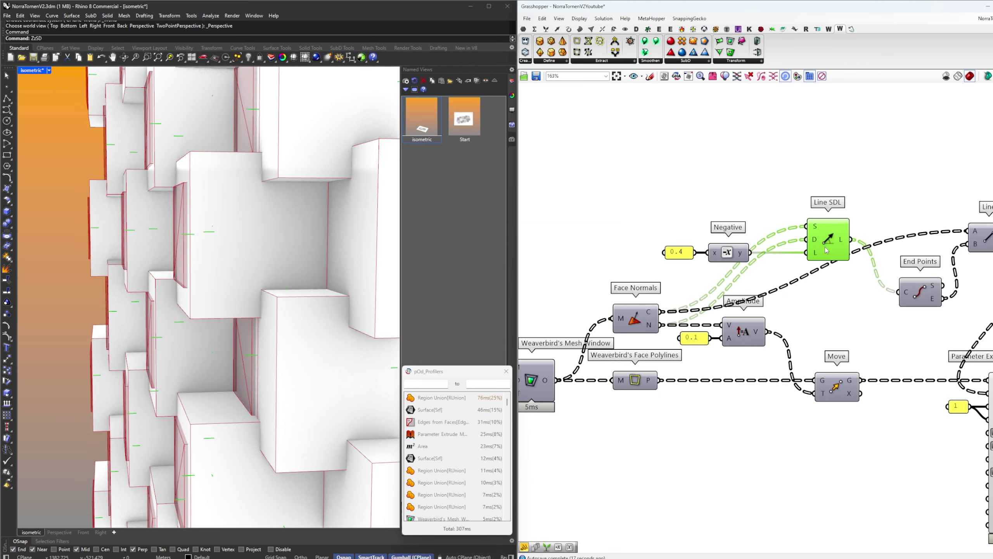
# Inspect the extruded meshes up close and turn on the preview of the Move component
pyautogui.moveTo(187, 301); pyautogui.dragTo(229, 307, button='right')
pyautogui.moveTo(880, 306); pyautogui.dragTo(776, 273, button='right')
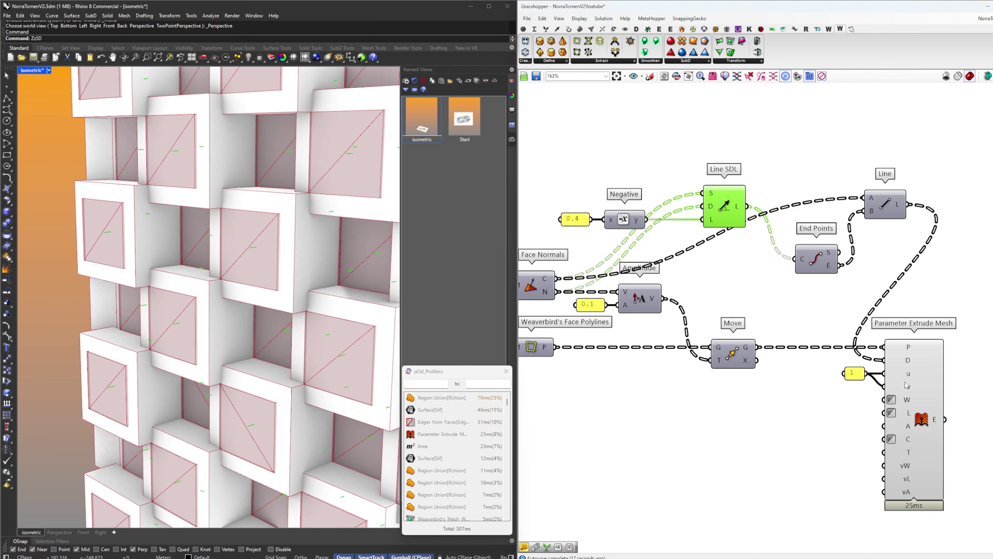
pyautogui.click(908, 374)
pyautogui.scroll(6, 200, 351)
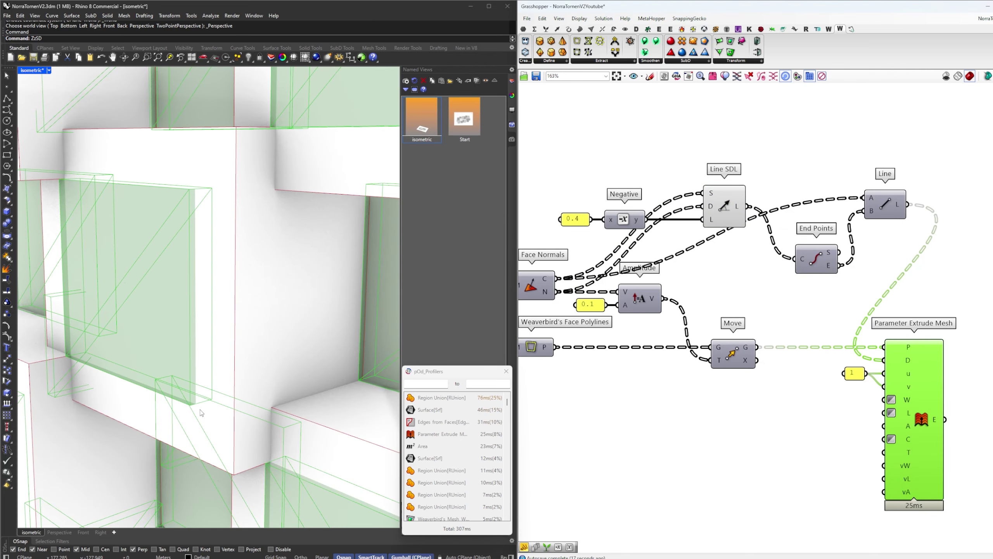
pyautogui.scroll(2, 201, 412)
pyautogui.moveTo(703, 380); pyautogui.dragTo(780, 363, button='right')
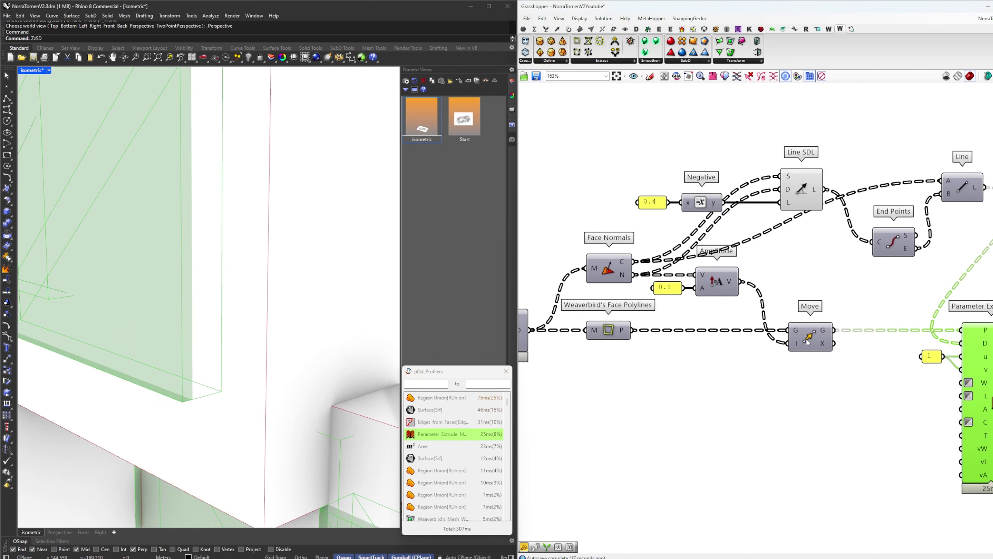
pyautogui.click(809, 342)
pyautogui.rightClick(767, 364)
pyautogui.click(790, 366)
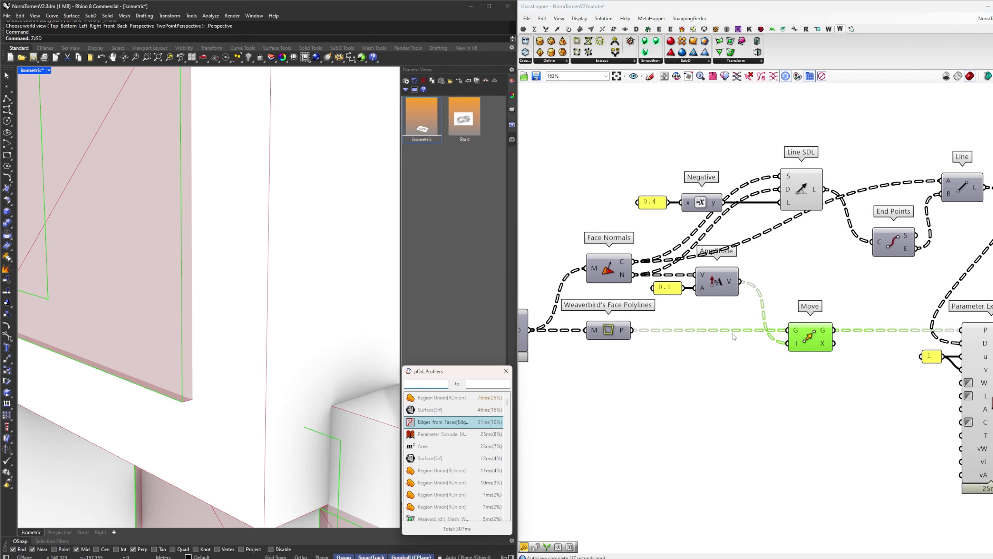
# Turn on the preview of the Line component and compare its lines with the extruded meshes on the facade
pyautogui.moveTo(793, 265); pyautogui.dragTo(769, 299, button='right')
pyautogui.click(776, 291)
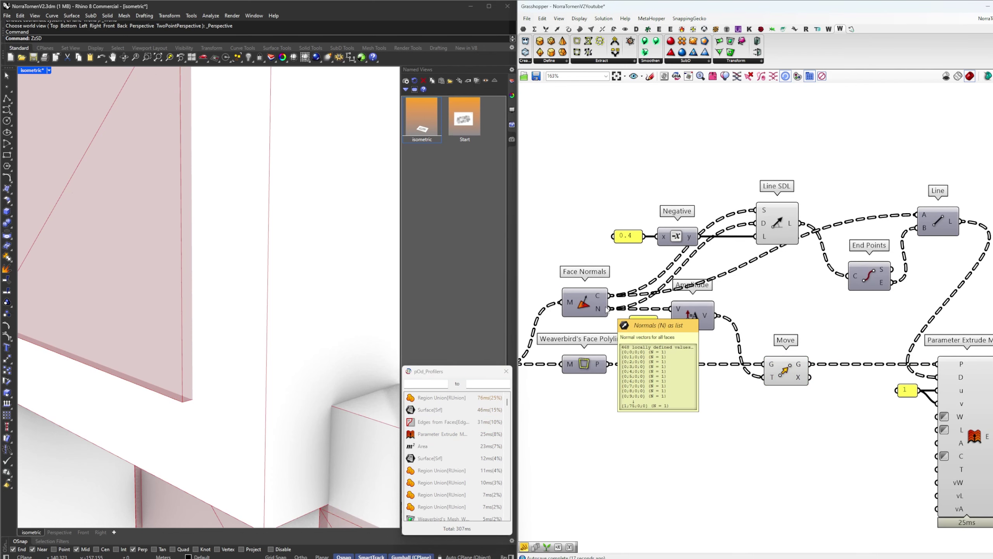
pyautogui.click(762, 224)
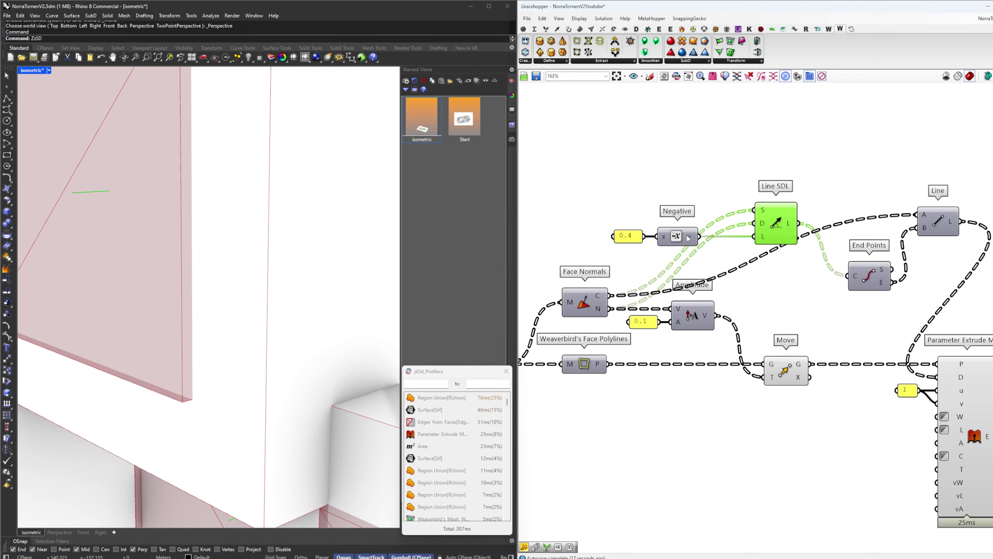
pyautogui.click(924, 222)
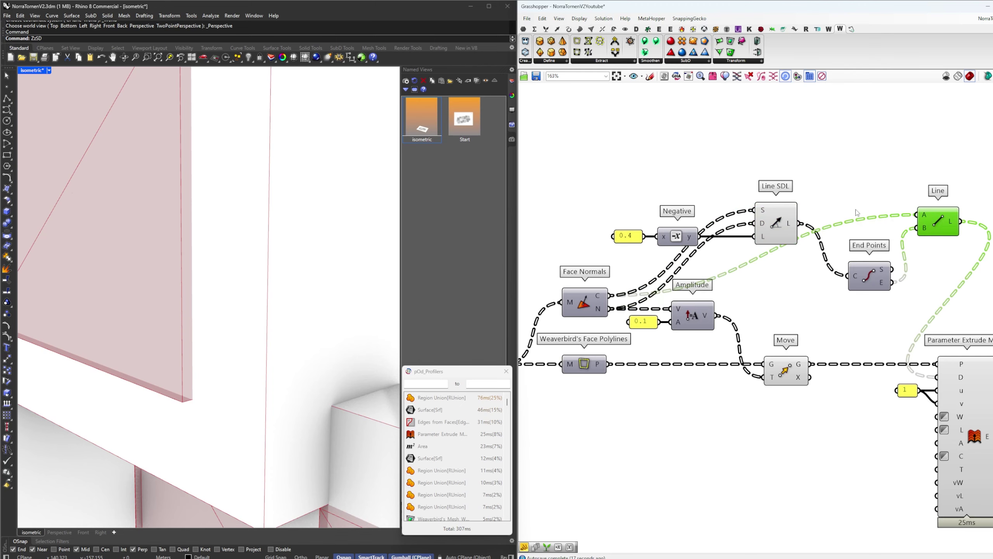
pyautogui.rightClick(852, 204)
pyautogui.click(861, 210)
pyautogui.scroll(-6, 209, 279)
pyautogui.moveTo(208, 279); pyautogui.dragTo(198, 276, button='right')
pyautogui.scroll(6, 197, 279)
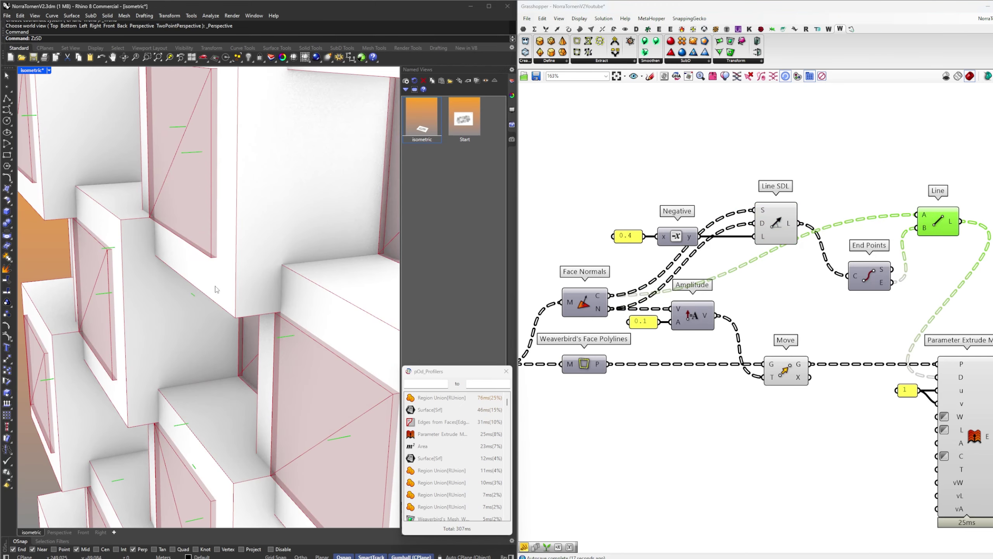
# Set the panel feeding Negative to 0.5 and check the extruded meshes across the tower
pyautogui.click(957, 441)
pyautogui.scroll(8, 197, 377)
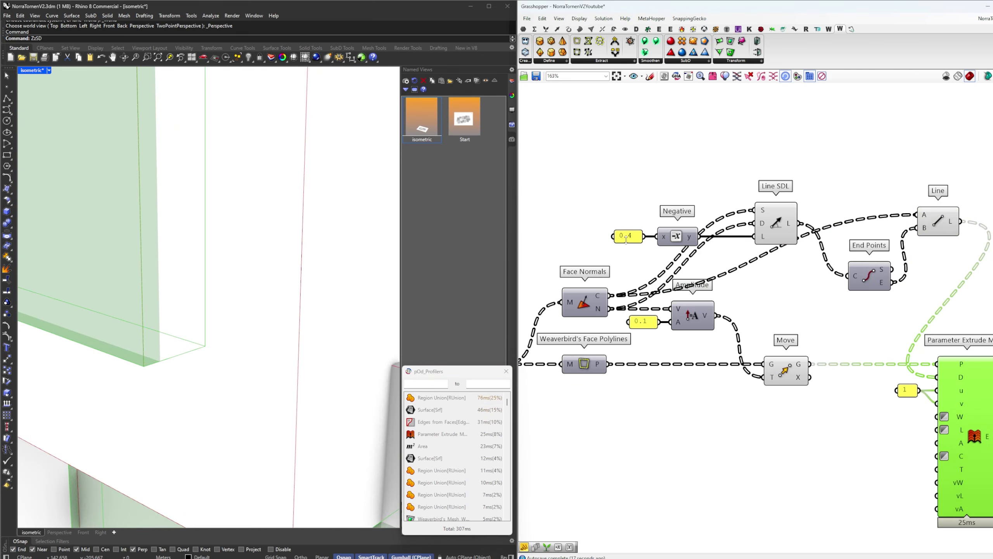
pyautogui.doubleClick(626, 236)
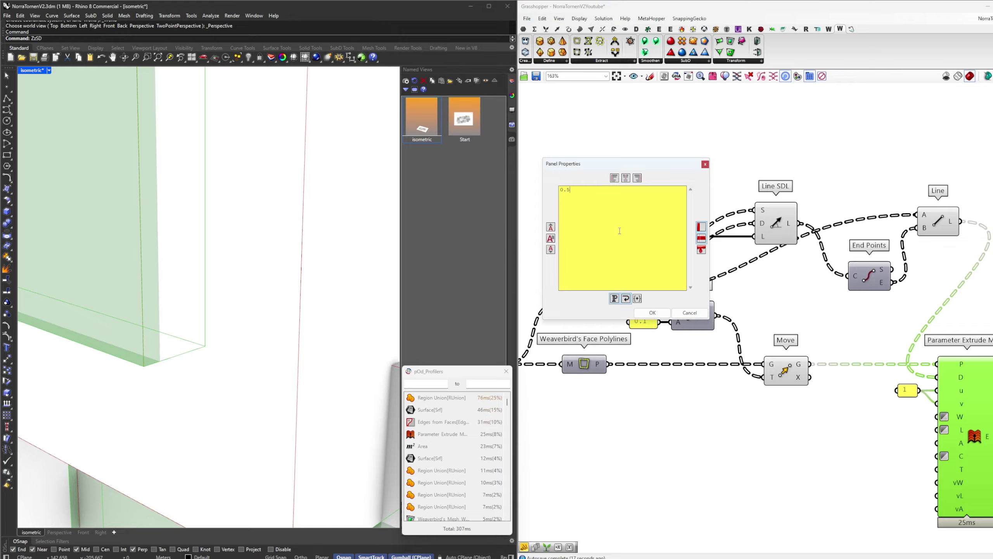
pyautogui.click(649, 313)
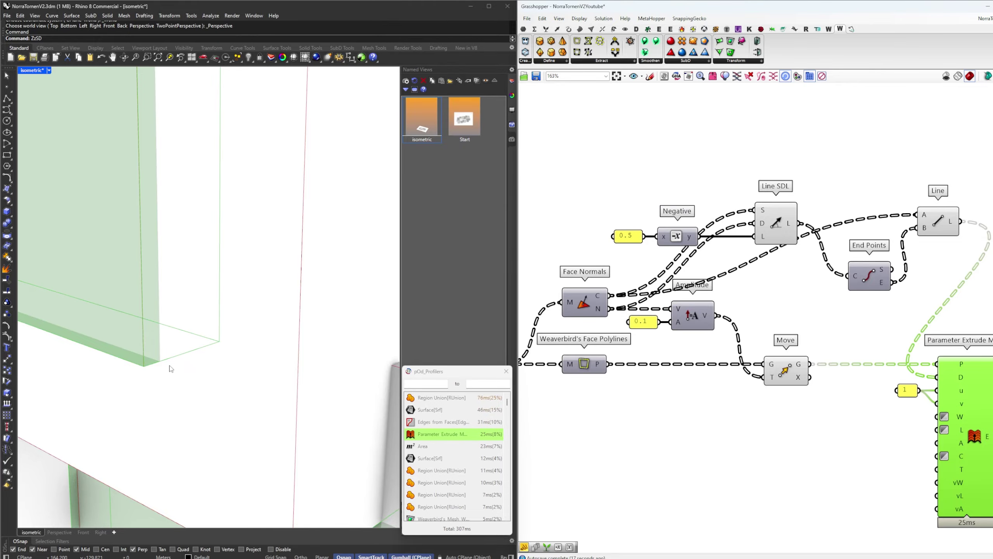
pyautogui.click(703, 248)
pyautogui.scroll(-3, 836, 290)
pyautogui.click(905, 354)
pyautogui.scroll(-8, 288, 336)
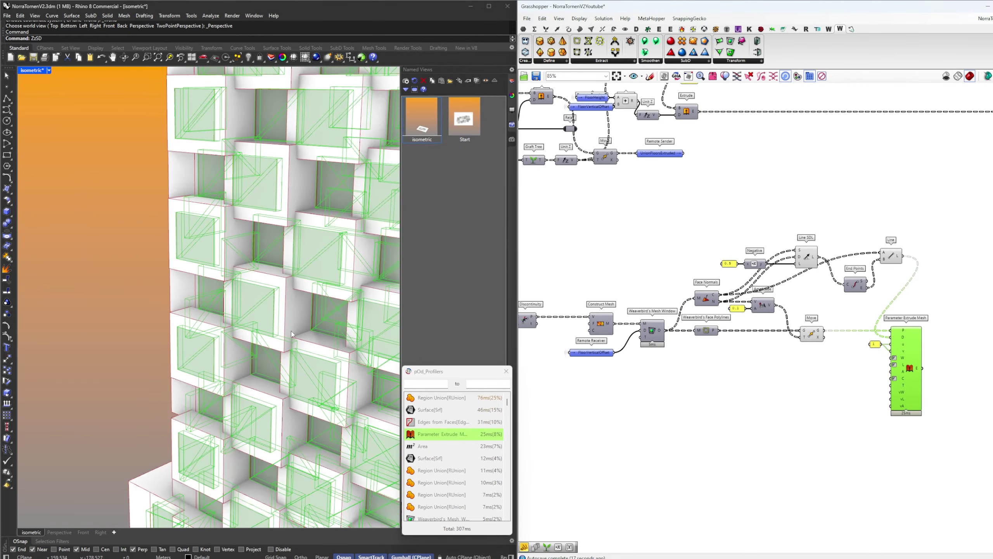
pyautogui.scroll(-6, 291, 334)
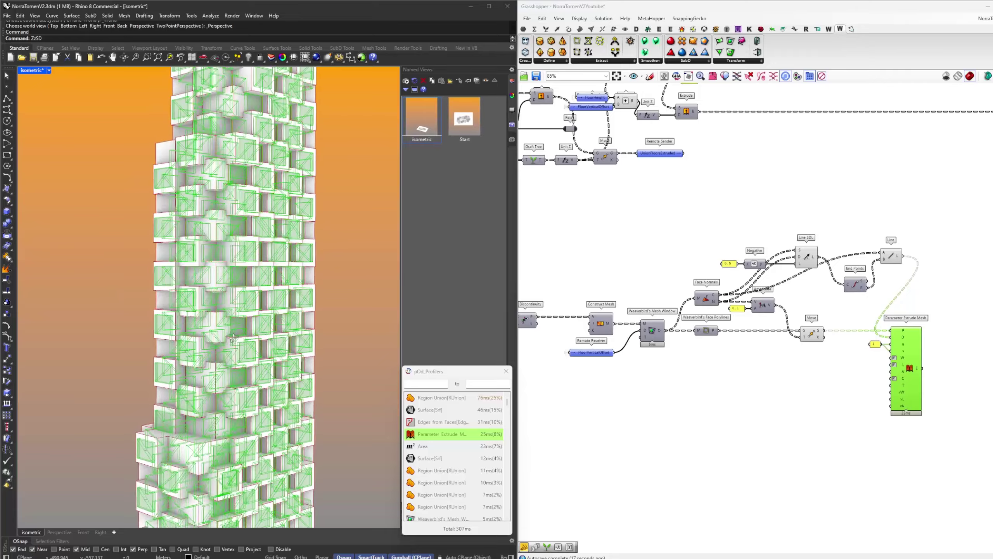
pyautogui.moveTo(233, 337); pyautogui.dragTo(129, 285, button='right')
pyautogui.click(740, 361)
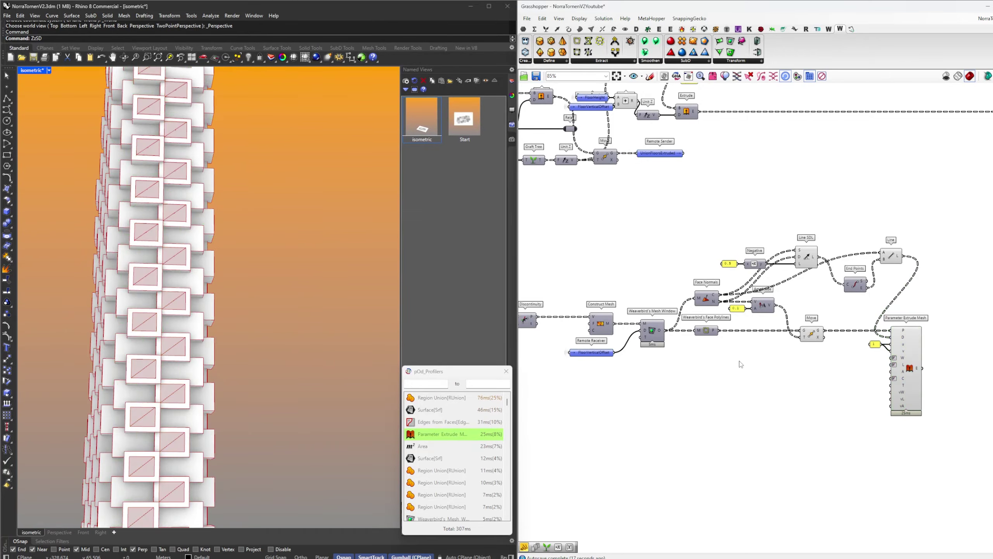
# Add a Remote Sender beside Parameter Extrude Mesh and connect the E output to it
pyautogui.scroll(4, 741, 364)
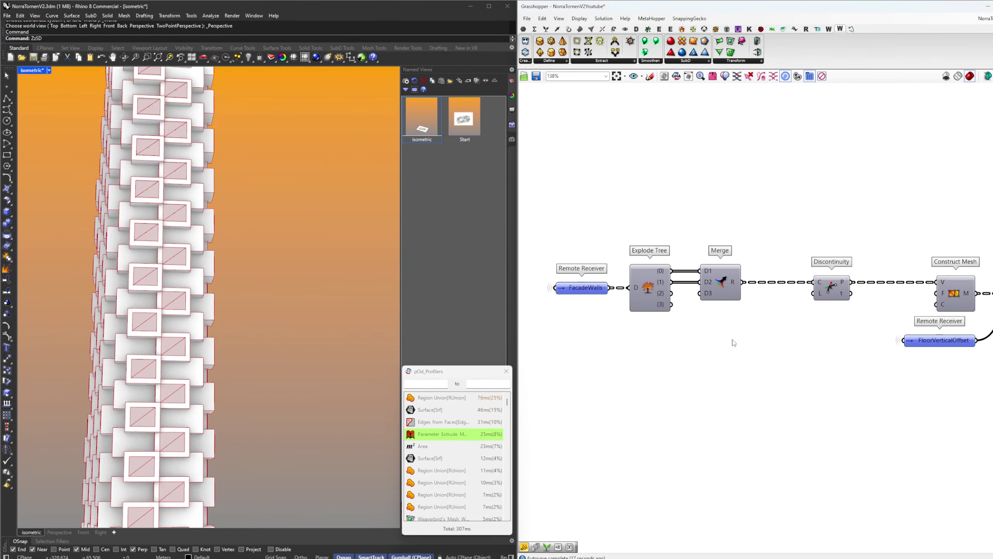
pyautogui.doubleClick(821, 322)
pyautogui.write('RS')
pyautogui.click(809, 314)
pyautogui.moveTo(730, 336); pyautogui.dragTo(800, 323)
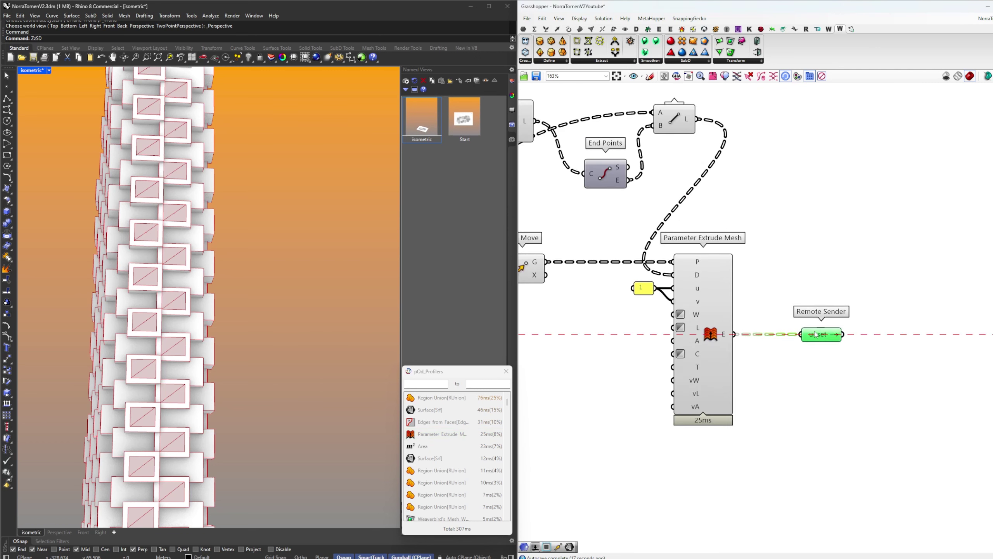
# Name the new Remote Sender Windows1
pyautogui.rightClick(815, 332)
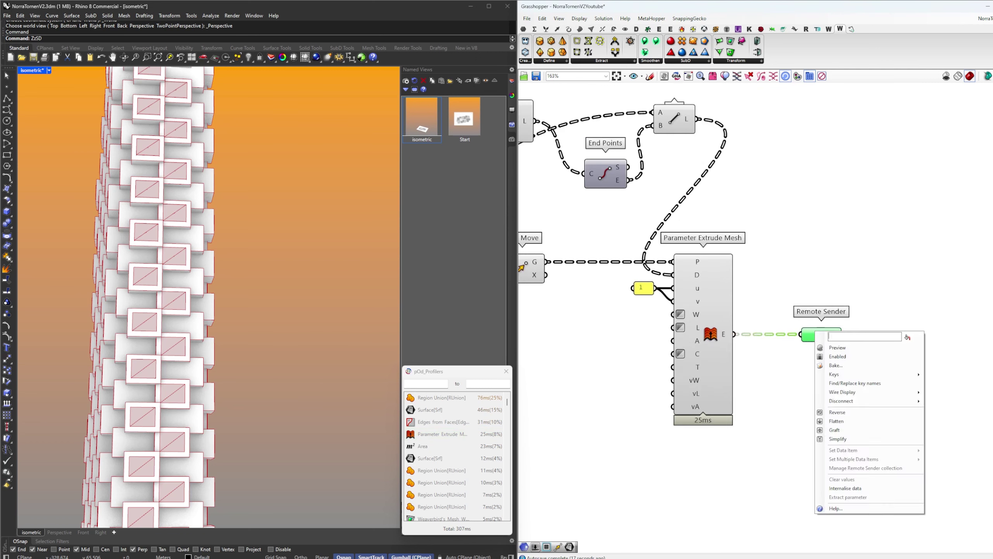
pyautogui.press('capslock')
pyautogui.write('Windows')
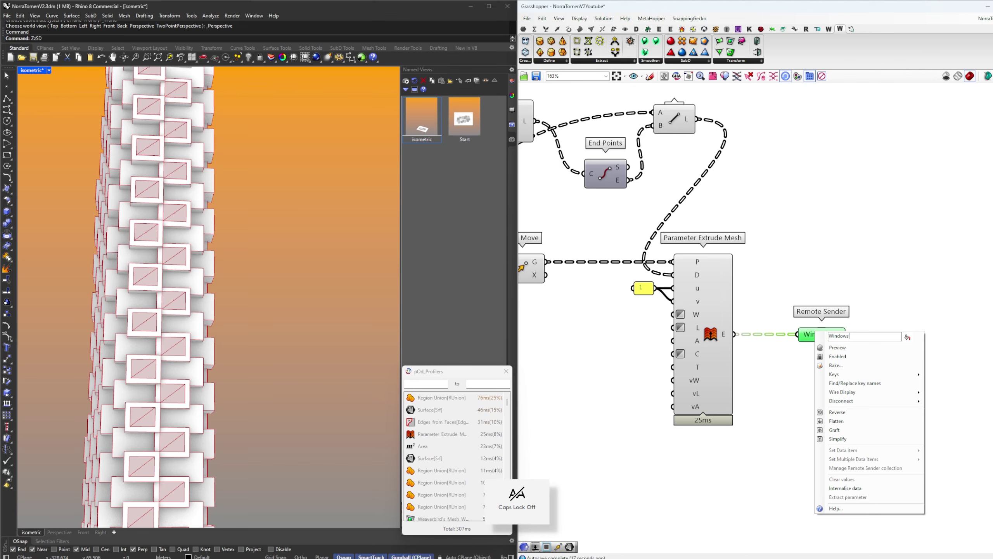
pyautogui.write('1')
pyautogui.press('Return')
pyautogui.click(849, 323)
# Add a Merge component below the existing one and connect Explode Tree outputs 2 and 3 to its D1 and D2 inputs
pyautogui.scroll(-4, 837, 331)
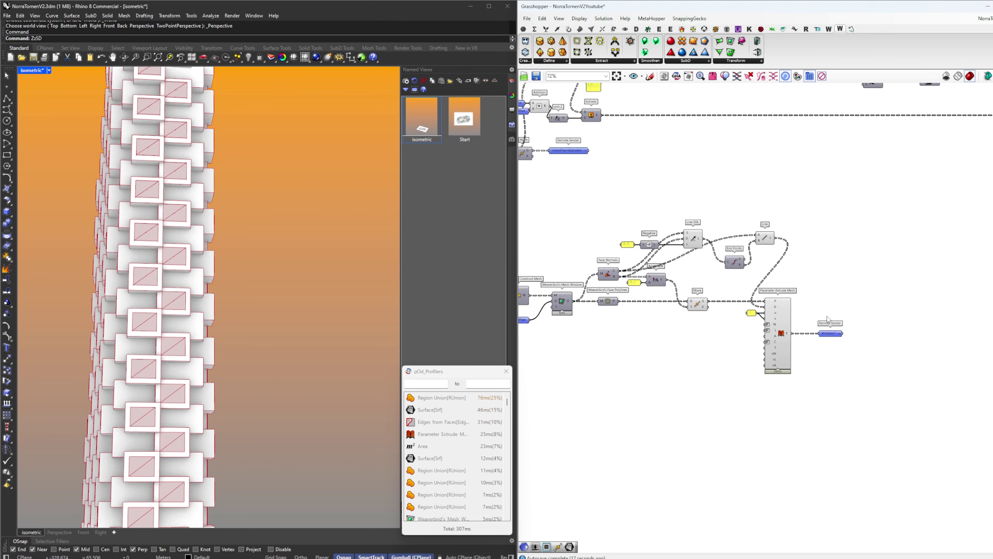
pyautogui.scroll(-1, 827, 317)
pyautogui.moveTo(735, 284); pyautogui.dragTo(803, 275, button='right')
pyautogui.scroll(-2, 822, 280)
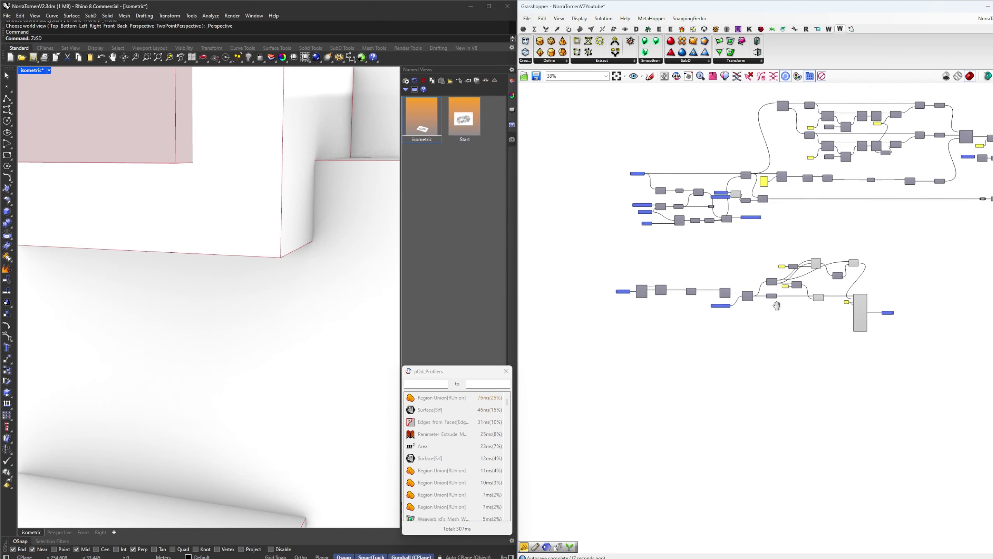
pyautogui.moveTo(776, 306); pyautogui.dragTo(816, 287, button='right')
pyautogui.scroll(6, 702, 309)
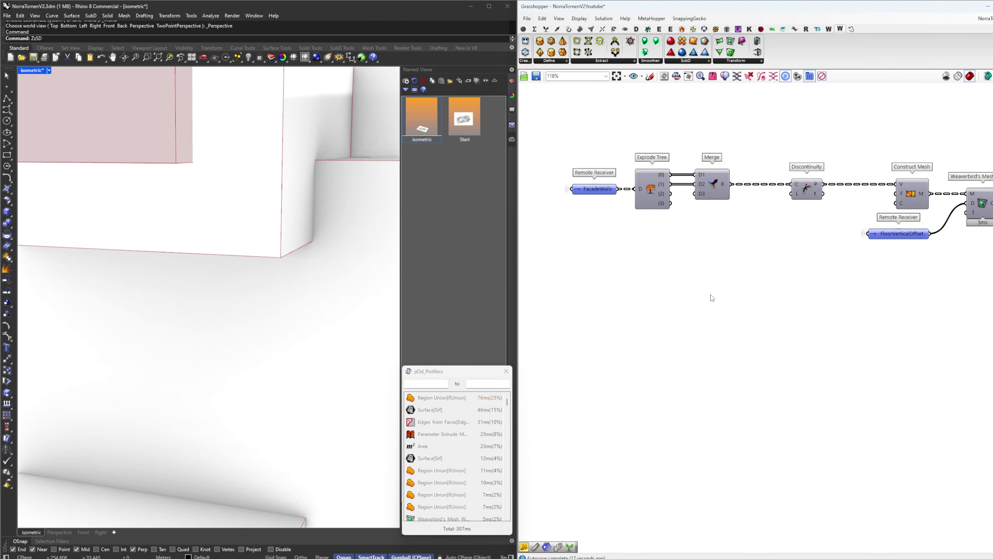
pyautogui.doubleClick(710, 294)
pyautogui.write('merge')
pyautogui.press('Return')
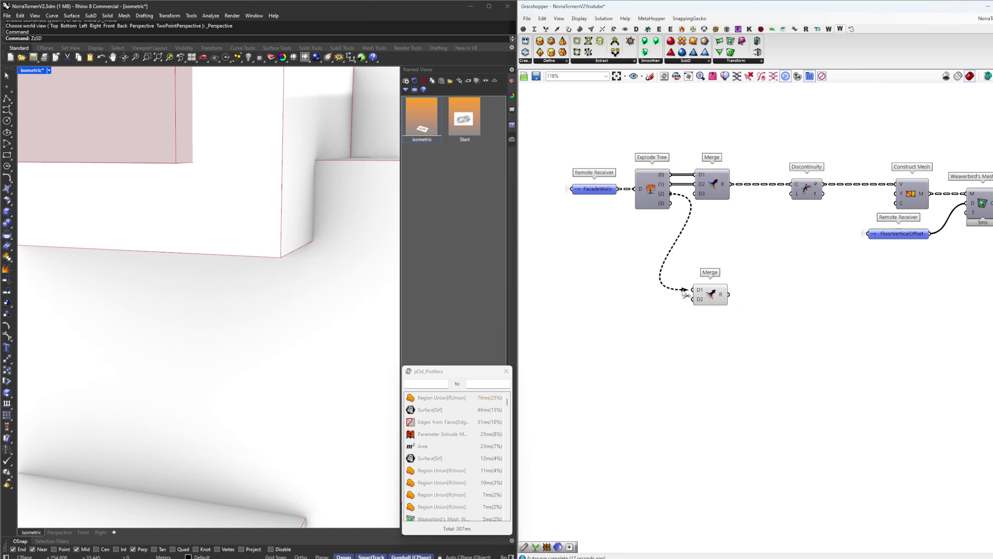
pyautogui.moveTo(672, 204); pyautogui.dragTo(712, 318)
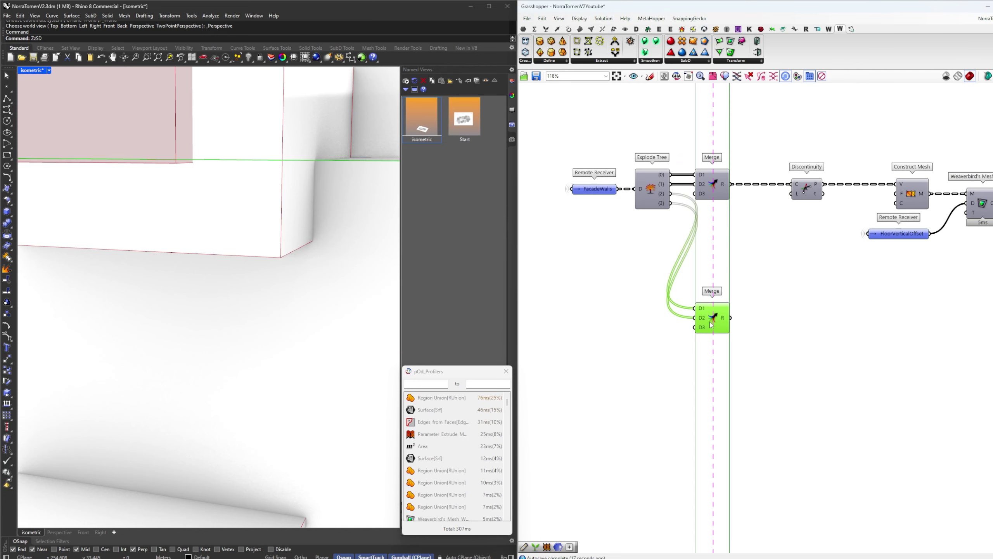
# Copy the Discontinuity and Construct Mesh pair beside the lower Merge and feed its R output into the copied Discontinuity
pyautogui.click(829, 226)
pyautogui.moveTo(829, 226); pyautogui.dragTo(801, 234, button='right')
pyautogui.moveTo(892, 167); pyautogui.dragTo(784, 205)
pyautogui.keyDown('alt'); pyautogui.moveTo(783, 205); pyautogui.dragTo(778, 332); pyautogui.keyUp('alt')
pyautogui.click(852, 339)
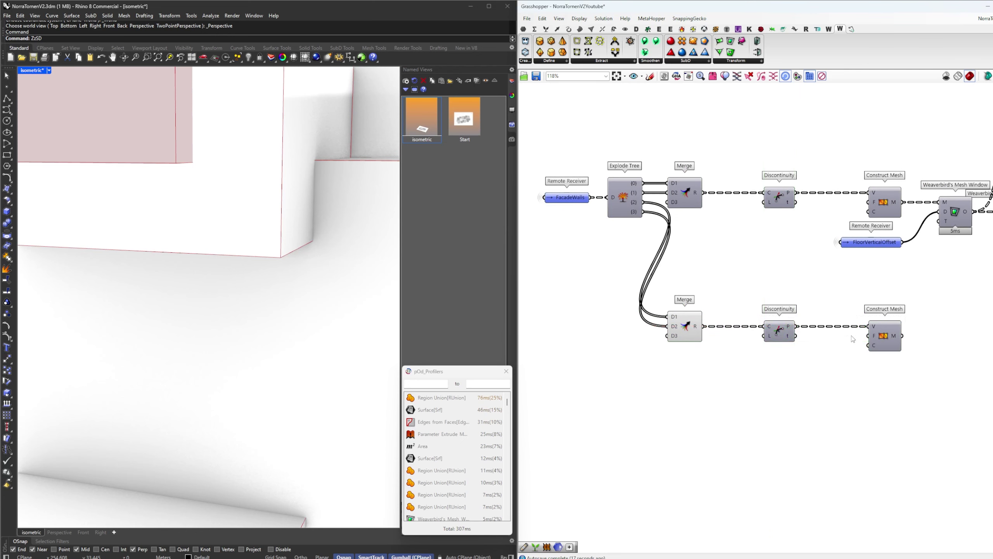
# Turn on the preview of the copied Construct Mesh and inspect its recessed wall meshes on the tower
pyautogui.rightClick(942, 321)
pyautogui.click(958, 336)
pyautogui.scroll(-6, 265, 332)
pyautogui.moveTo(266, 344); pyautogui.dragTo(204, 337, button='right')
pyautogui.scroll(6, 213, 344)
pyautogui.scroll(-4, 204, 330)
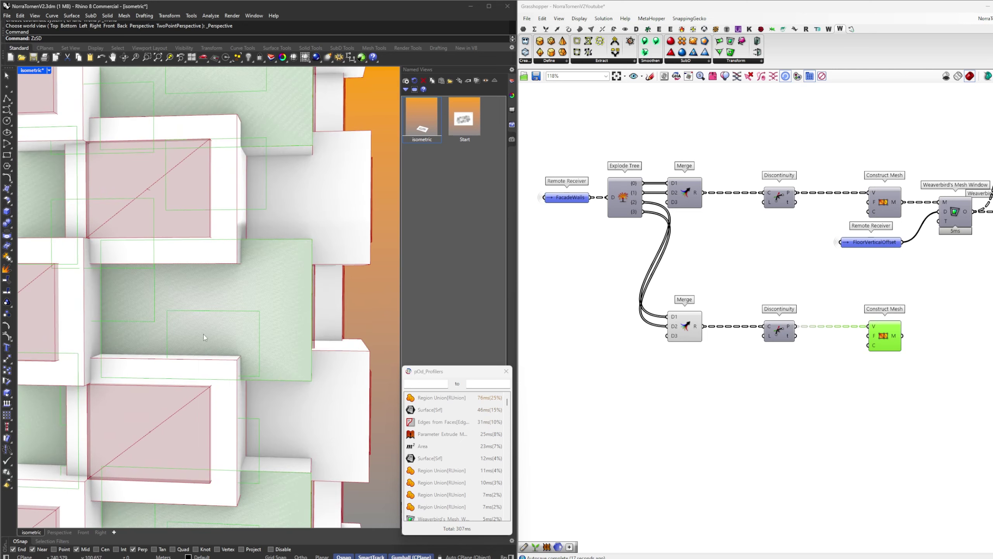
# Move the lower Merge, Discontinuity and Construct Mesh chain farther below the window chain
pyautogui.click(830, 354)
pyautogui.moveTo(830, 353); pyautogui.dragTo(788, 348, button='right')
pyautogui.moveTo(621, 301); pyautogui.dragTo(897, 373)
pyautogui.moveTo(642, 320); pyautogui.dragTo(642, 349)
pyautogui.moveTo(830, 291); pyautogui.dragTo(749, 290, button='right')
pyautogui.click(749, 290)
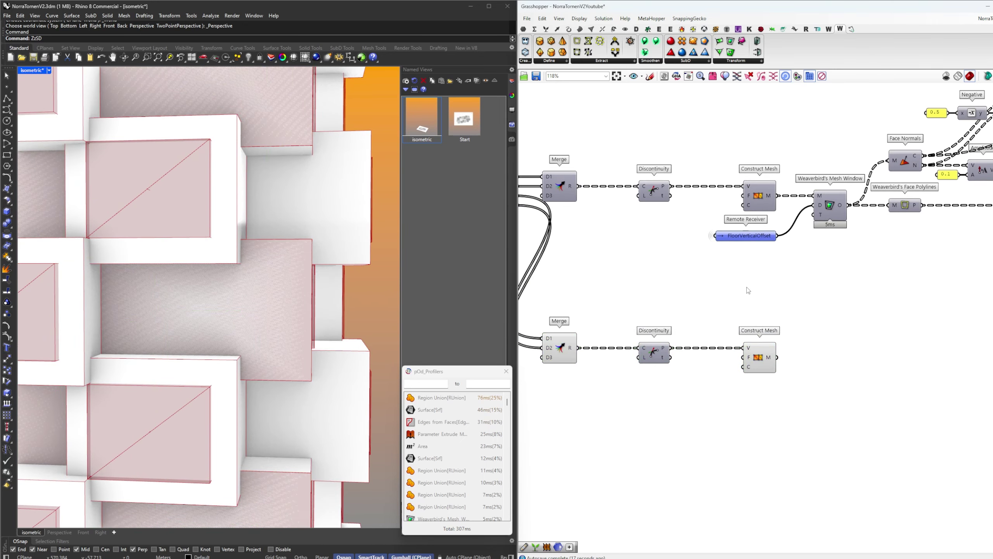
pyautogui.scroll(1, 868, 366)
pyautogui.moveTo(826, 367); pyautogui.dragTo(823, 343, button='right')
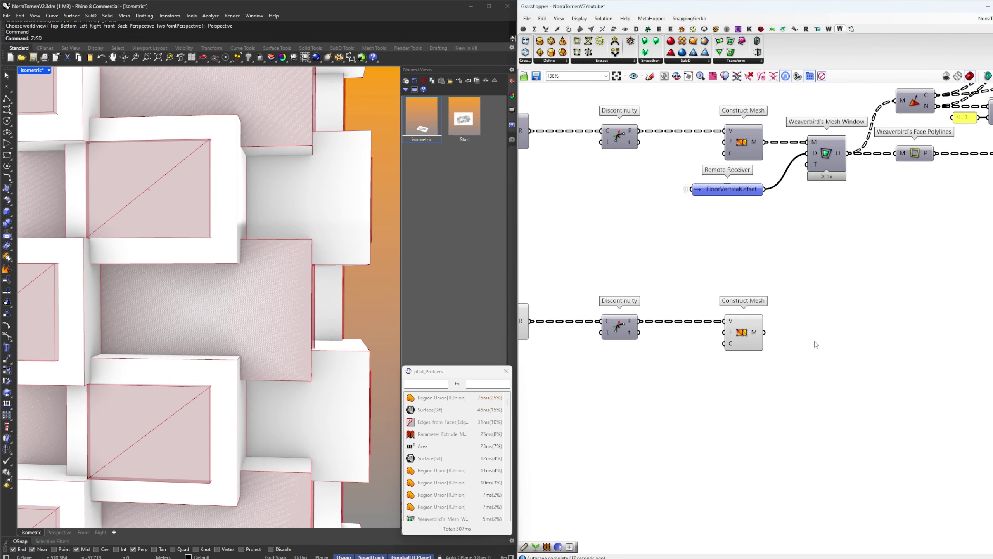
# Add a Face Normals component and connect the lower Construct Mesh M output to it
pyautogui.doubleClick(815, 342)
pyautogui.write('face')
pyautogui.click(800, 332)
pyautogui.moveTo(763, 332); pyautogui.dragTo(796, 341)
# Add a Construct Plane component and connect the Face Normals C output to its O input
pyautogui.moveTo(901, 330); pyautogui.dragTo(820, 339, button='right')
pyautogui.doubleClick(820, 338)
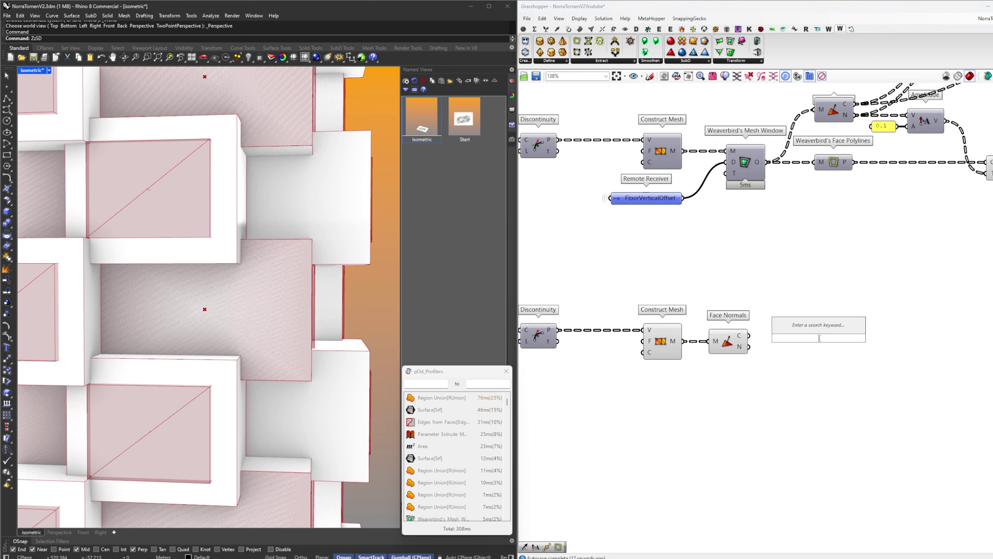
pyautogui.write('constr')
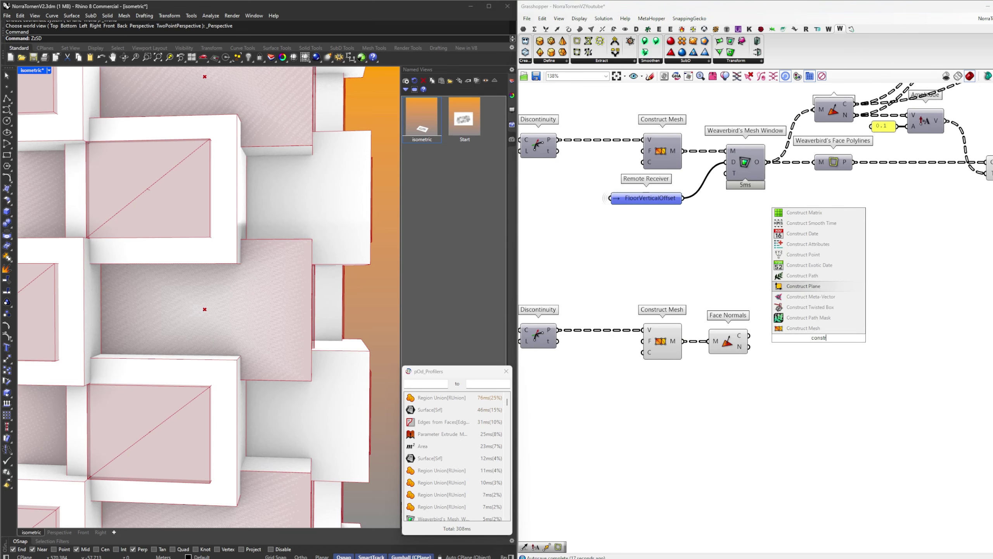
pyautogui.press('Return')
pyautogui.scroll(2, 816, 335)
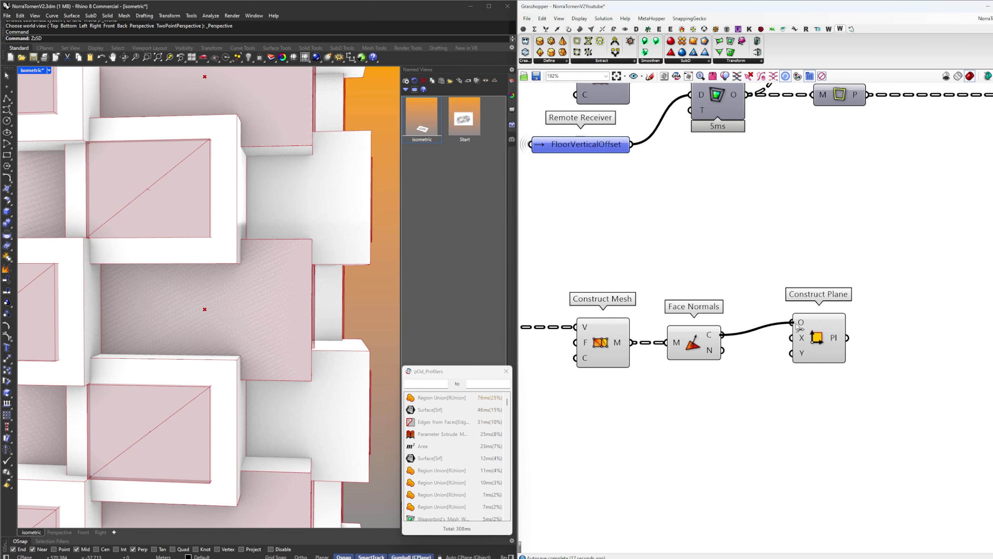
pyautogui.moveTo(796, 323); pyautogui.dragTo(792, 322)
pyautogui.moveTo(810, 329); pyautogui.dragTo(821, 341)
# Add a Line SDL component and connect Face Normals C to its S input and N to its D input
pyautogui.click(734, 383)
pyautogui.write('Sd')
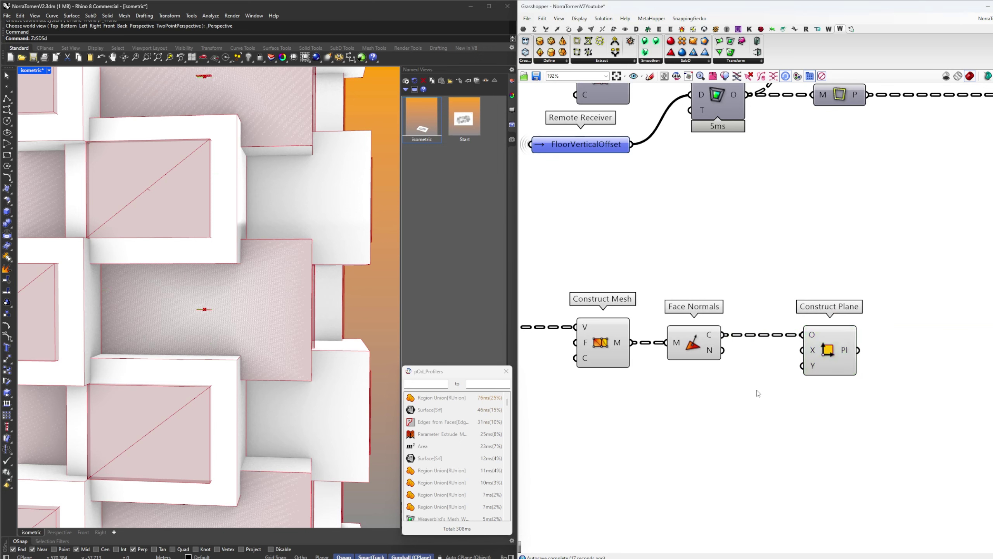
pyautogui.doubleClick(757, 390)
pyautogui.write('sdl')
pyautogui.press('Return')
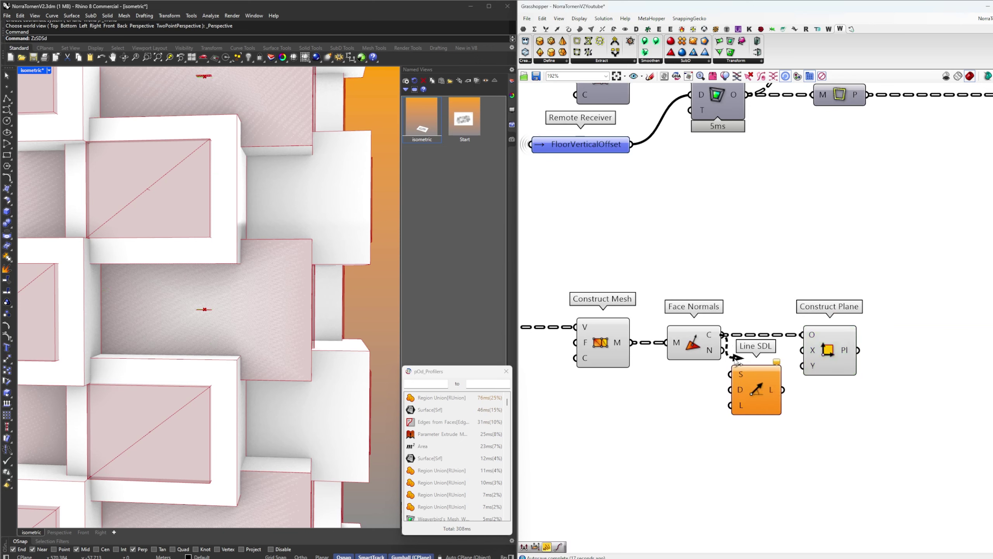
pyautogui.moveTo(737, 363); pyautogui.dragTo(779, 408)
pyautogui.click(849, 379)
# Move Construct Plane farther along and connect a new Unit Z vector to its Y input
pyautogui.moveTo(818, 366); pyautogui.dragTo(911, 356)
pyautogui.click(839, 384)
pyautogui.doubleClick(837, 384)
pyautogui.write('z')
pyautogui.press('Return')
pyautogui.moveTo(841, 384); pyautogui.dragTo(842, 367)
# Connect the Line SDL L output to Construct Plane's X input and inspect the planes' orientation on the tower walls
pyautogui.click(801, 415)
pyautogui.moveTo(862, 402); pyautogui.dragTo(796, 405, button='right')
pyautogui.click(795, 404)
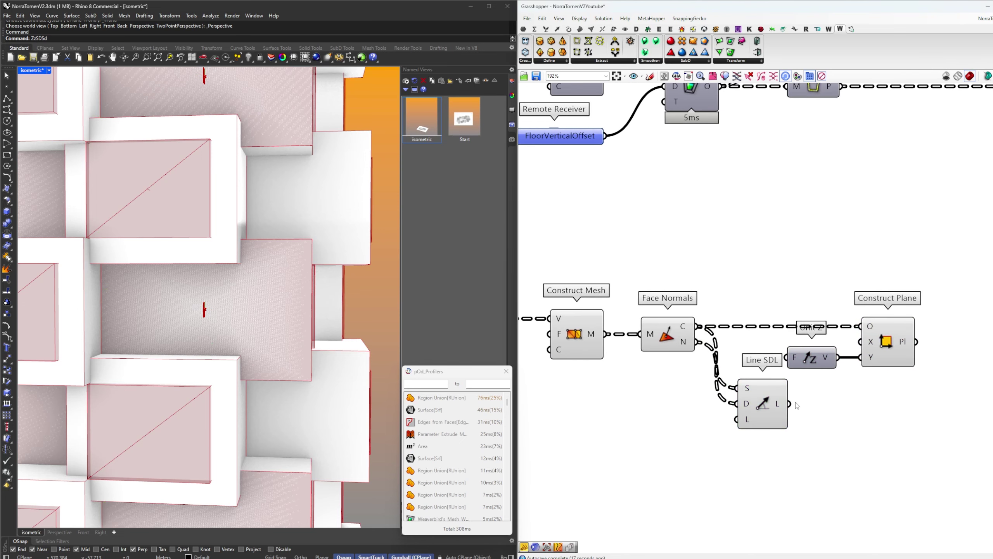
pyautogui.click(875, 345)
pyautogui.moveTo(175, 308); pyautogui.dragTo(219, 284, button='right')
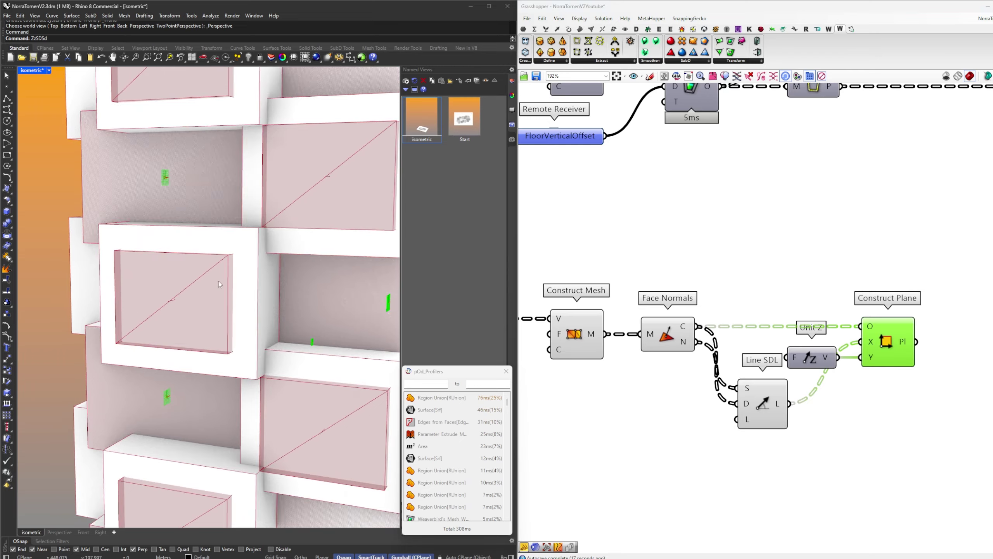
pyautogui.scroll(8, 162, 188)
pyautogui.scroll(-10, 189, 240)
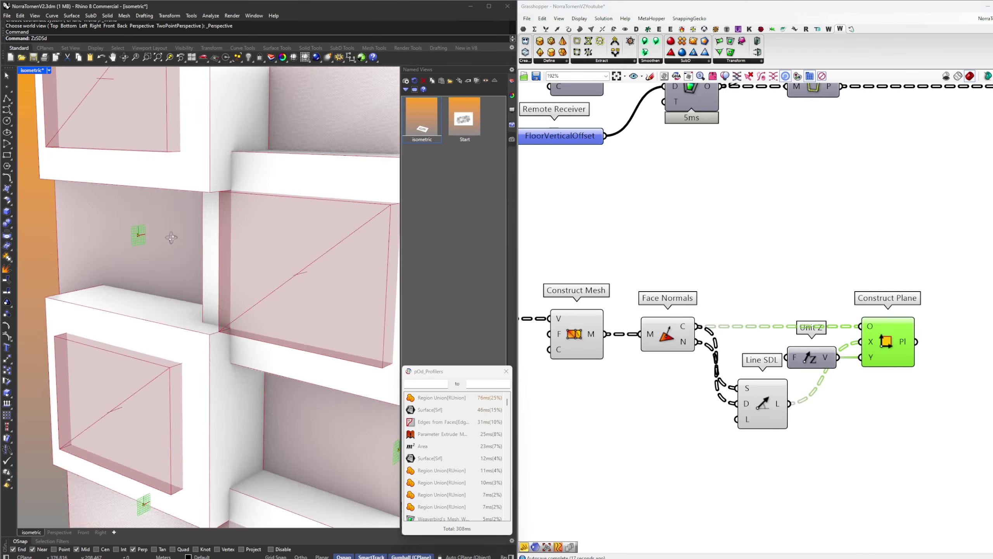
pyautogui.scroll(8, 248, 285)
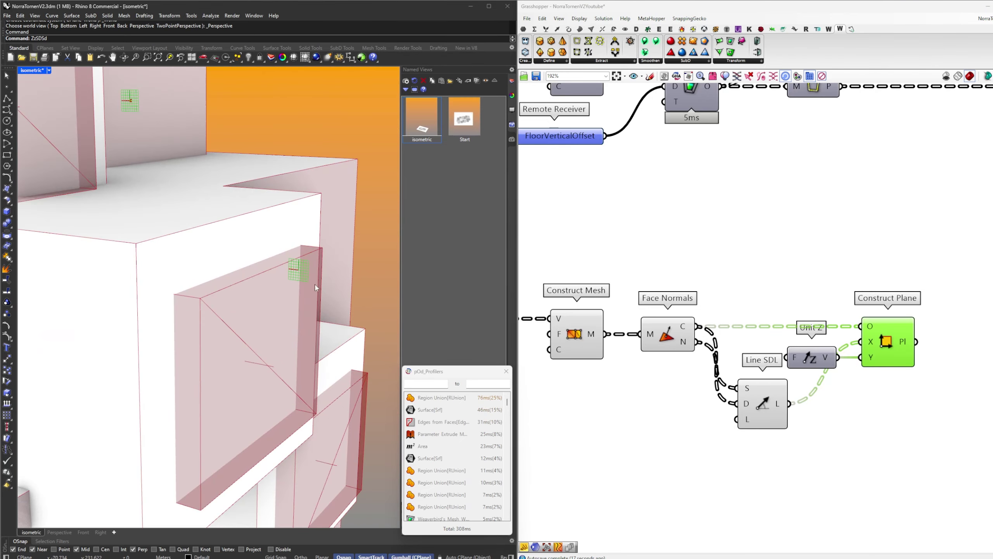
pyautogui.scroll(-8, 295, 270)
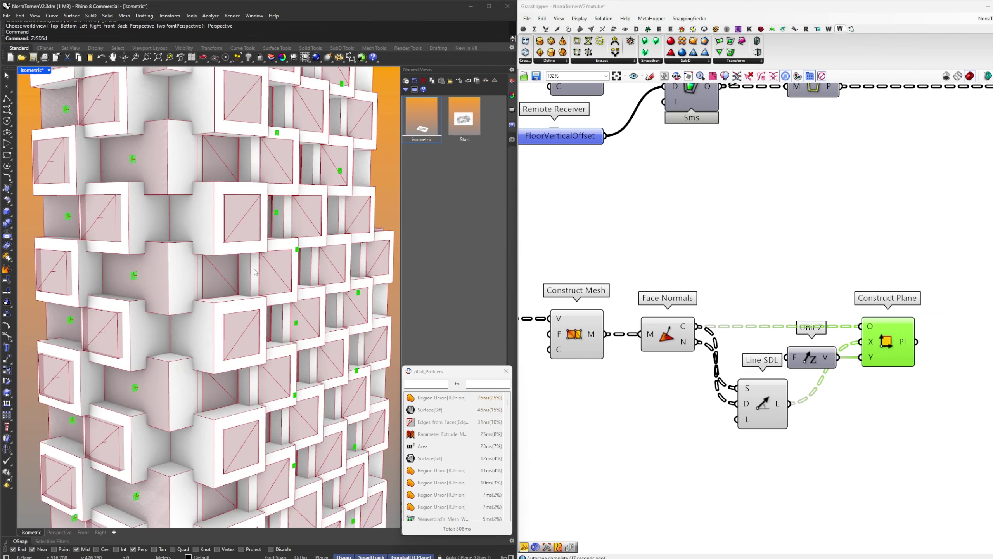
pyautogui.scroll(6, 140, 302)
pyautogui.moveTo(921, 374); pyautogui.dragTo(888, 352, button='right')
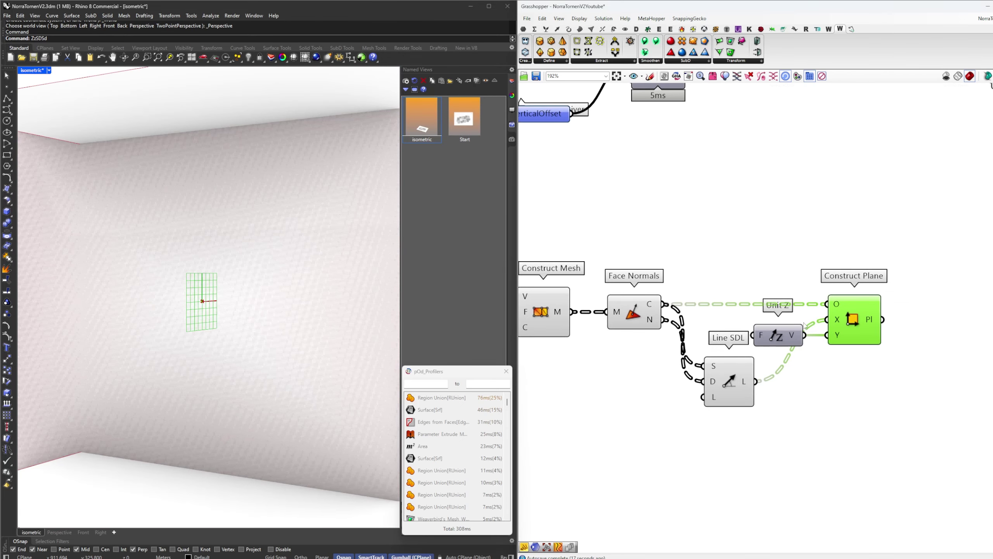
# Add an Adjust Plane component and connect the Construct Plane output to its P input
pyautogui.click(888, 352)
pyautogui.moveTo(856, 328); pyautogui.dragTo(871, 329)
pyautogui.click(820, 343)
pyautogui.moveTo(927, 350); pyautogui.dragTo(822, 365, button='right')
pyautogui.doubleClick(841, 350)
pyautogui.doubleClick(822, 366)
pyautogui.write('adju')
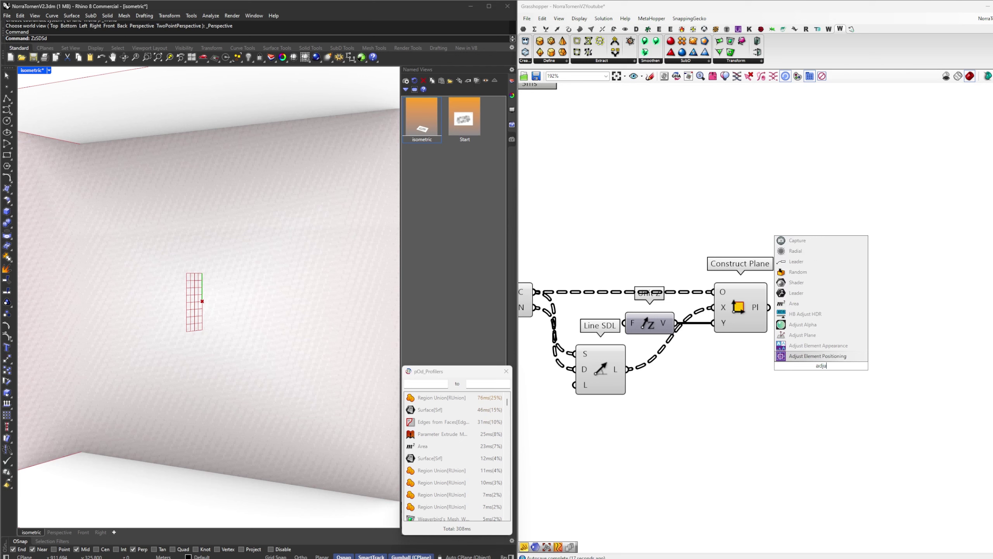
pyautogui.press('Up')
pyautogui.press('Up')
pyautogui.press('Return')
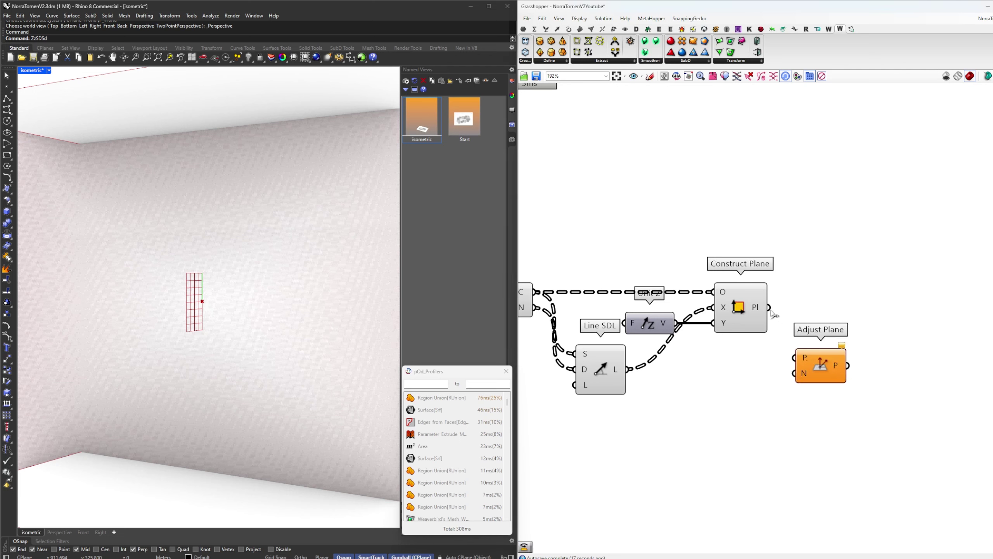
pyautogui.moveTo(802, 359); pyautogui.dragTo(806, 363)
# Connect the Line SDL L output to the N input of Adjust Plane
pyautogui.click(765, 380)
pyautogui.click(613, 374)
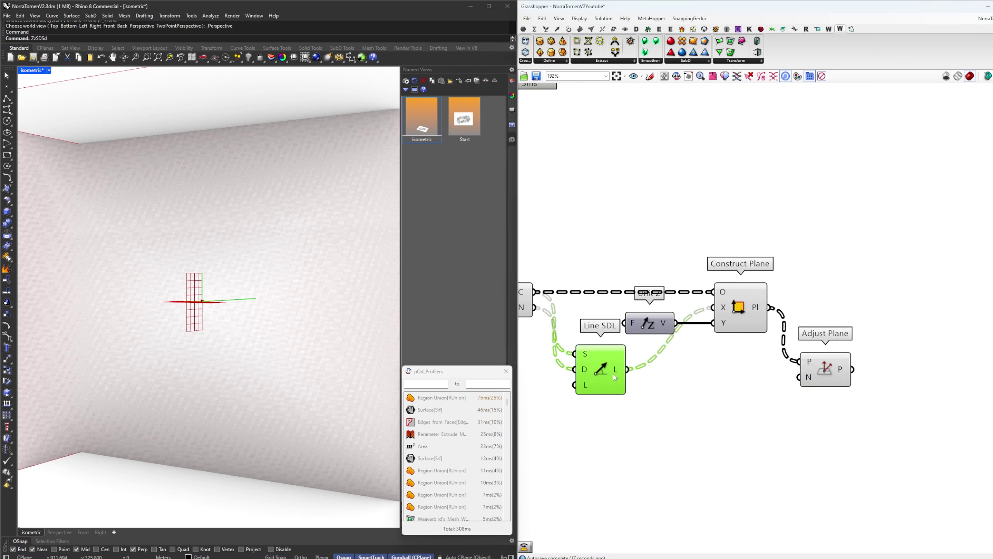
pyautogui.moveTo(627, 369); pyautogui.dragTo(654, 309)
pyautogui.click(821, 375)
# Turn off the previews of the components feeding Adjust Plane and inspect the adjusted planes across the recessed walls
pyautogui.scroll(-4, 911, 393)
pyautogui.rightClick(612, 306)
pyautogui.click(638, 318)
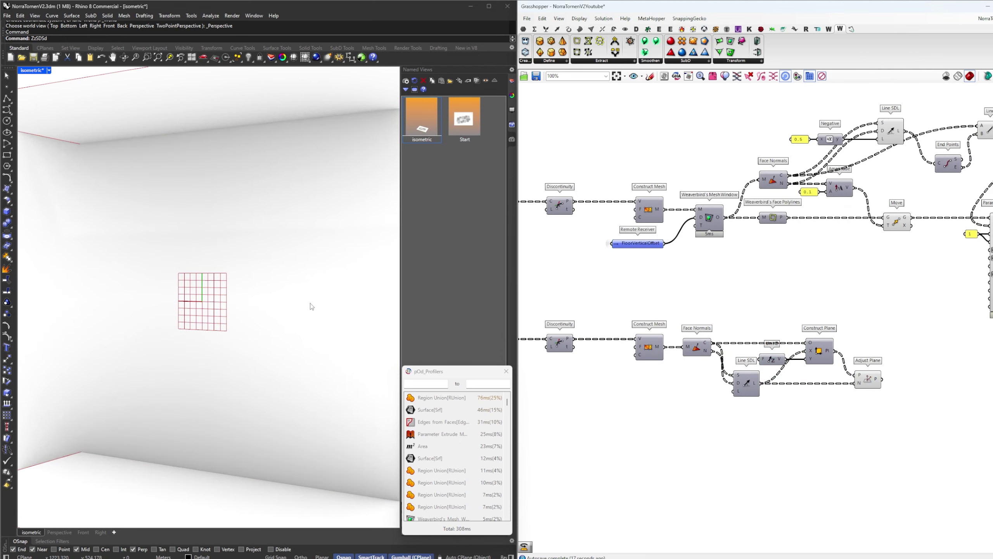
pyautogui.scroll(-3, 311, 307)
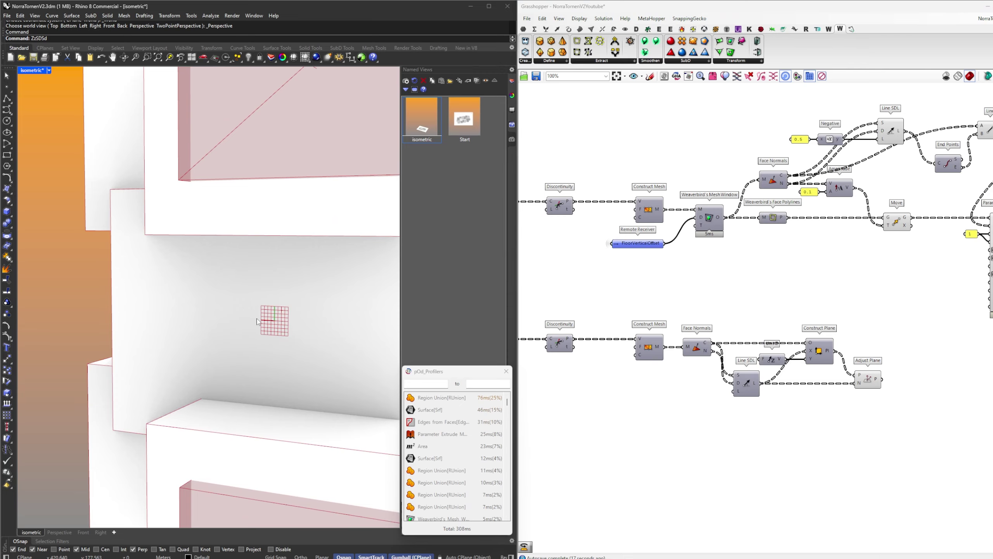
pyautogui.scroll(-8, 268, 321)
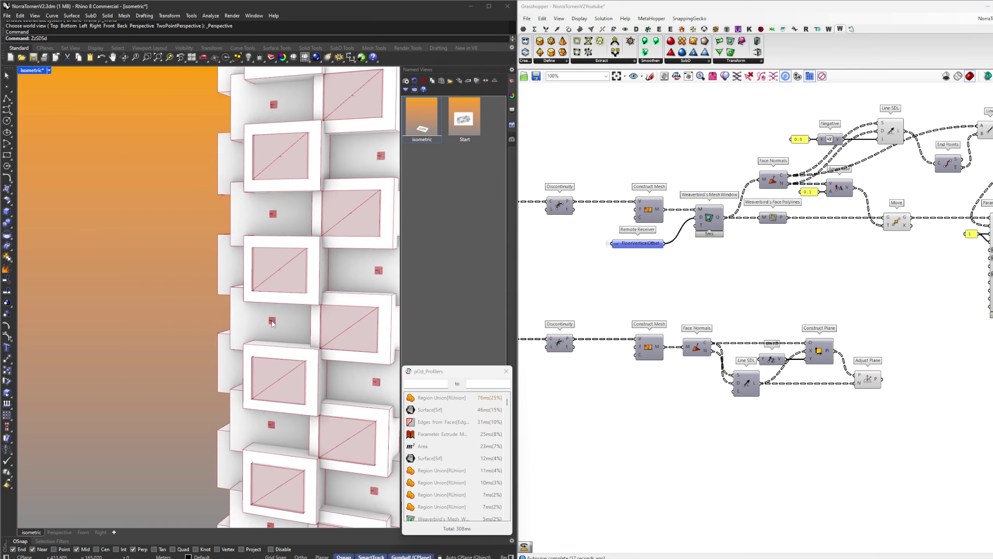
pyautogui.moveTo(268, 322); pyautogui.dragTo(118, 319, button='right')
pyautogui.scroll(8, 67, 281)
pyautogui.scroll(-3, 68, 284)
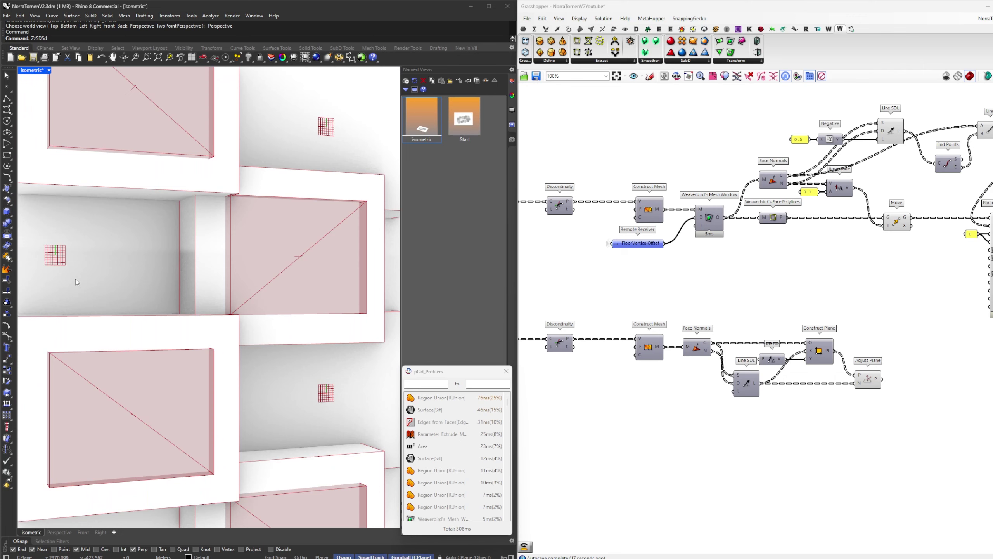
# Move Adjust Plane farther away from Construct Plane to space out the chain
pyautogui.moveTo(868, 379); pyautogui.dragTo(899, 380)
pyautogui.click(901, 340)
pyautogui.moveTo(902, 339); pyautogui.dragTo(950, 326, button='right')
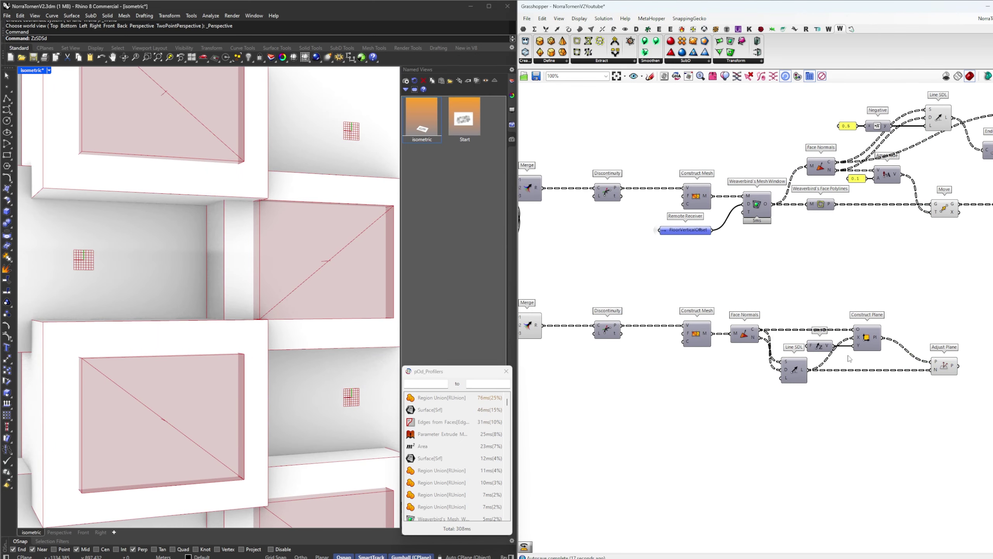
# Add a Dimensions component below the lower Merge and connect the Merge R output to its S input
pyautogui.scroll(-2, 839, 349)
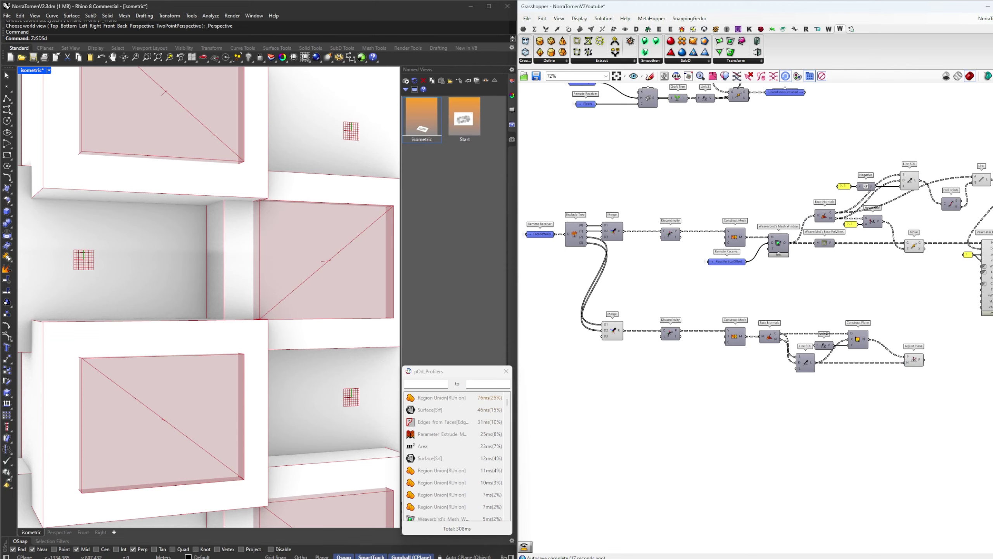
pyautogui.moveTo(696, 398); pyautogui.dragTo(802, 394, button='right')
pyautogui.doubleClick(723, 377)
pyautogui.write('dime')
pyautogui.press('Return')
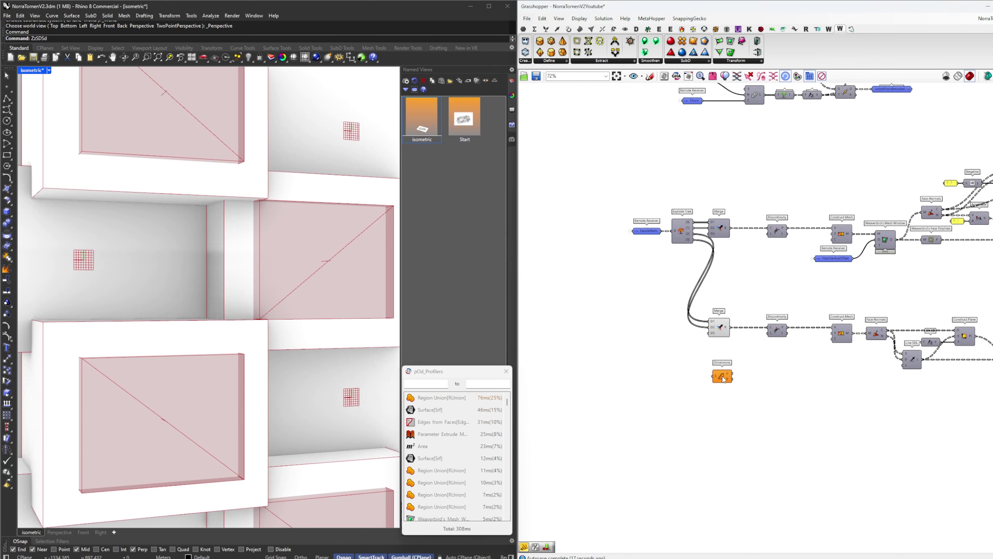
pyautogui.scroll(2, 723, 379)
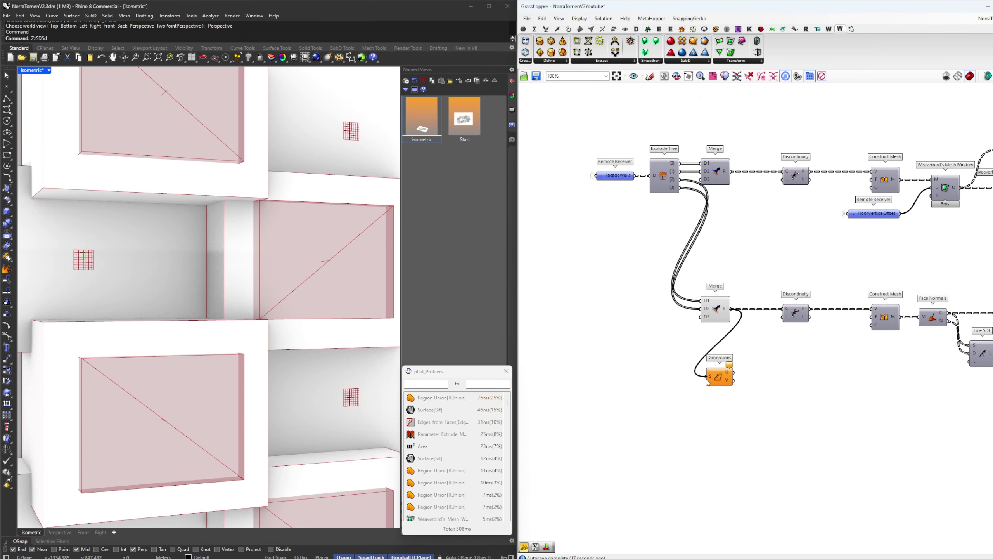
pyautogui.moveTo(707, 379); pyautogui.dragTo(707, 376)
pyautogui.moveTo(725, 376); pyautogui.dragTo(767, 375)
pyautogui.scroll(3, 774, 372)
pyautogui.click(838, 374)
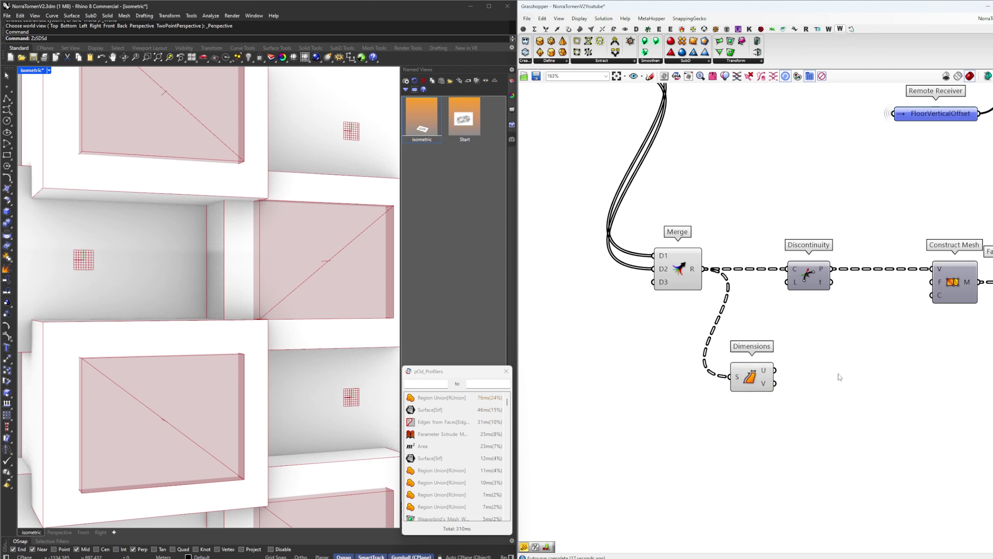
# Add two Graft Tree components and connect the Dimensions U and V outputs to them
pyautogui.doubleClick(839, 373)
pyautogui.write('graft')
pyautogui.press('Return')
pyautogui.moveTo(775, 370); pyautogui.dragTo(814, 372)
pyautogui.moveTo(837, 372); pyautogui.dragTo(872, 383)
pyautogui.keyDown('shift'); pyautogui.click(833, 372); pyautogui.keyUp('shift')
# Add a Merge component and connect the two Graft Tree outputs to its D1 and D2 inputs
pyautogui.click(870, 368)
pyautogui.doubleClick(889, 370)
pyautogui.write('merge')
pyautogui.press('Return')
pyautogui.moveTo(886, 377); pyautogui.dragTo(887, 383)
# Add a Sort List component and connect the new Merge R output to its K input
pyautogui.moveTo(952, 378); pyautogui.dragTo(894, 373, button='right')
pyautogui.doubleClick(894, 373)
pyautogui.write('sort')
pyautogui.press('Return')
pyautogui.moveTo(884, 372)
pyautogui.mouseDown()
pyautogui.moveTo(886, 387)
pyautogui.moveTo(862, 381)
pyautogui.moveTo(894, 384)
pyautogui.mouseUp()
# Read the sorted wall dimensions across the branches in a temporary panel on Sort List's K output, and remove the panel
pyautogui.moveTo(983, 410); pyautogui.dragTo(889, 389, button='right')
pyautogui.doubleClick(890, 393)
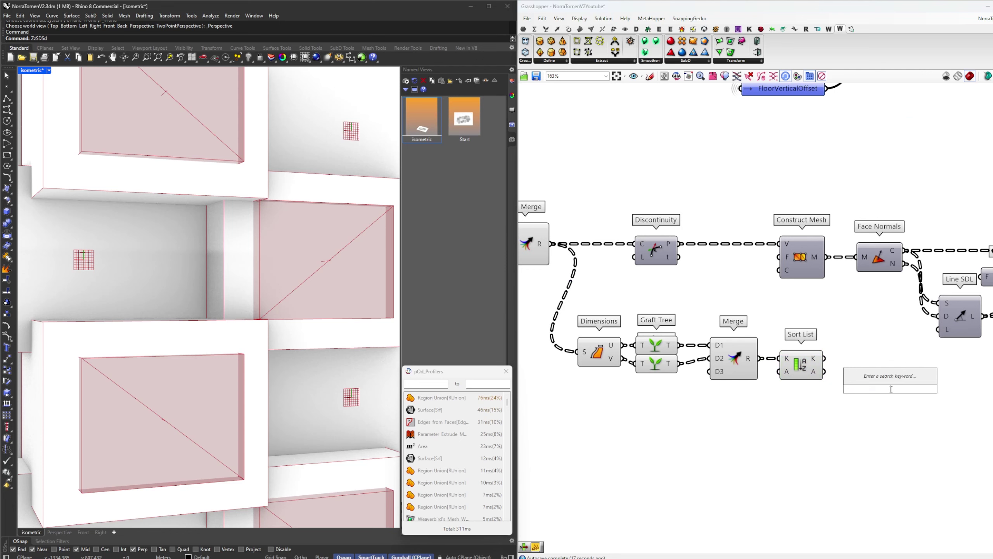
pyautogui.write('panel')
pyautogui.press('Return')
pyautogui.moveTo(825, 358); pyautogui.dragTo(837, 387)
pyautogui.moveTo(863, 389); pyautogui.dragTo(883, 369)
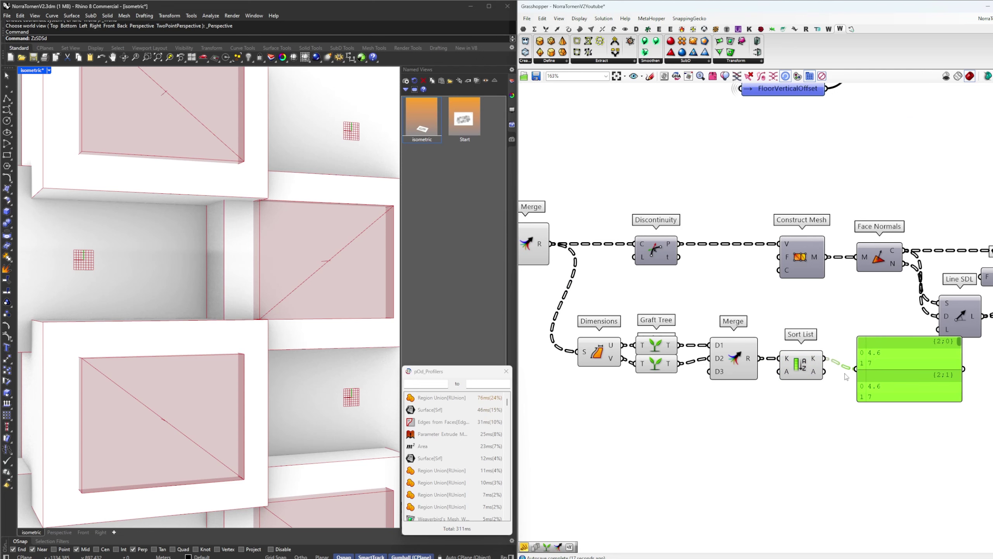
pyautogui.moveTo(879, 401); pyautogui.dragTo(880, 459)
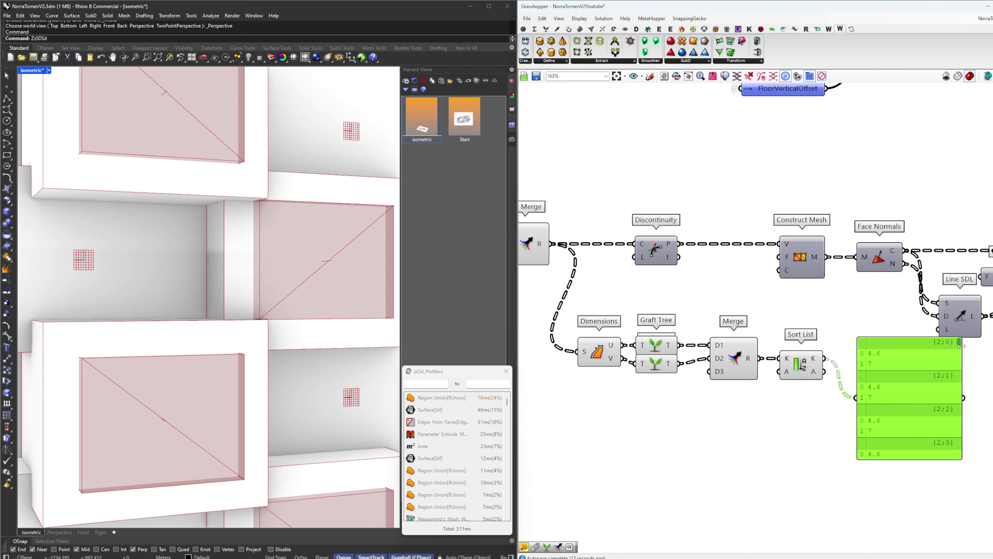
pyautogui.moveTo(960, 344); pyautogui.dragTo(960, 411)
pyautogui.scroll(-3, 929, 408)
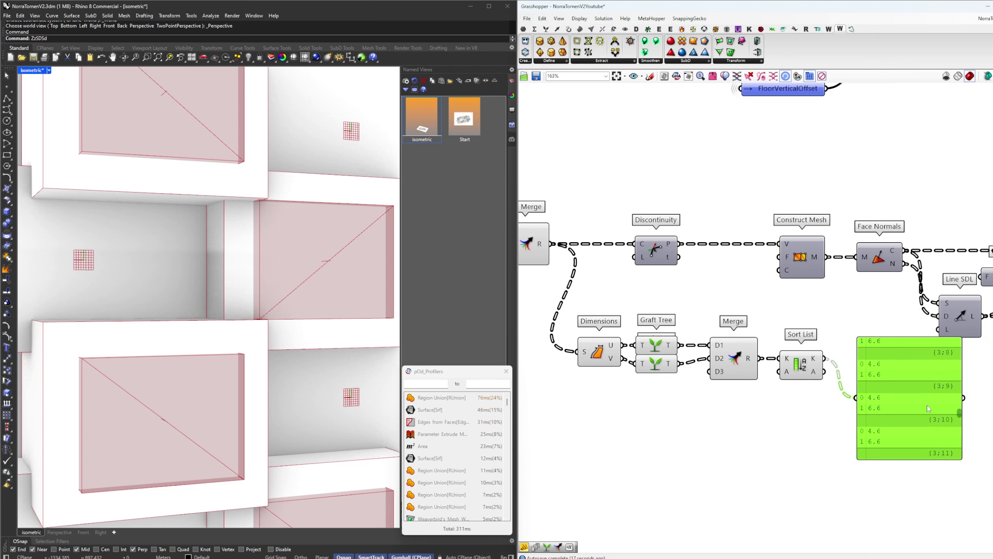
pyautogui.press('Delete')
# Move the Dimensions, Graft Tree, Merge and Sort List components lower, away from the plane chain
pyautogui.moveTo(827, 396); pyautogui.dragTo(603, 393)
pyautogui.click(801, 338)
pyautogui.moveTo(814, 419); pyautogui.dragTo(769, 362, button='right')
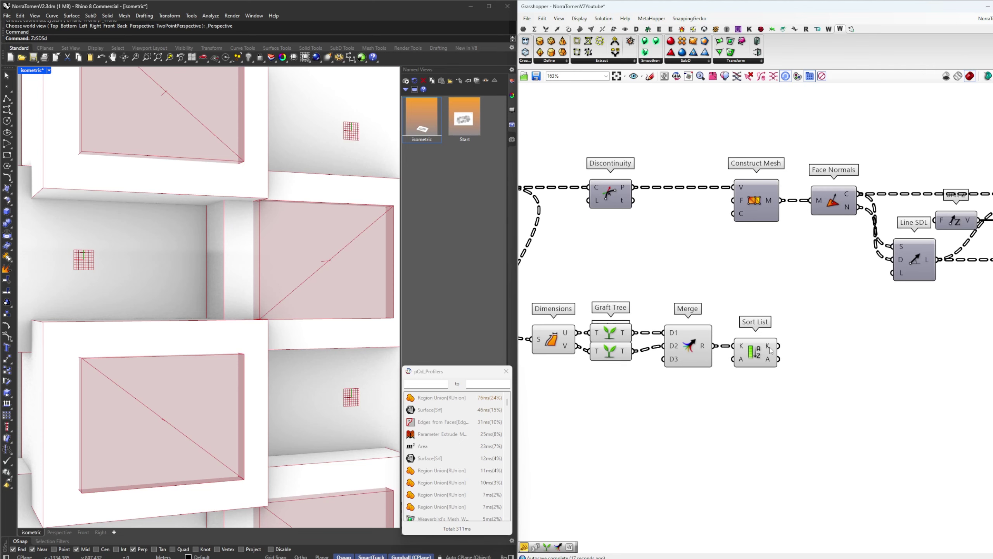
# Add a Subtraction component after Sort List and connect the sorted K output to its A input
pyautogui.doubleClick(837, 367)
pyautogui.write('-')
pyautogui.press('Return')
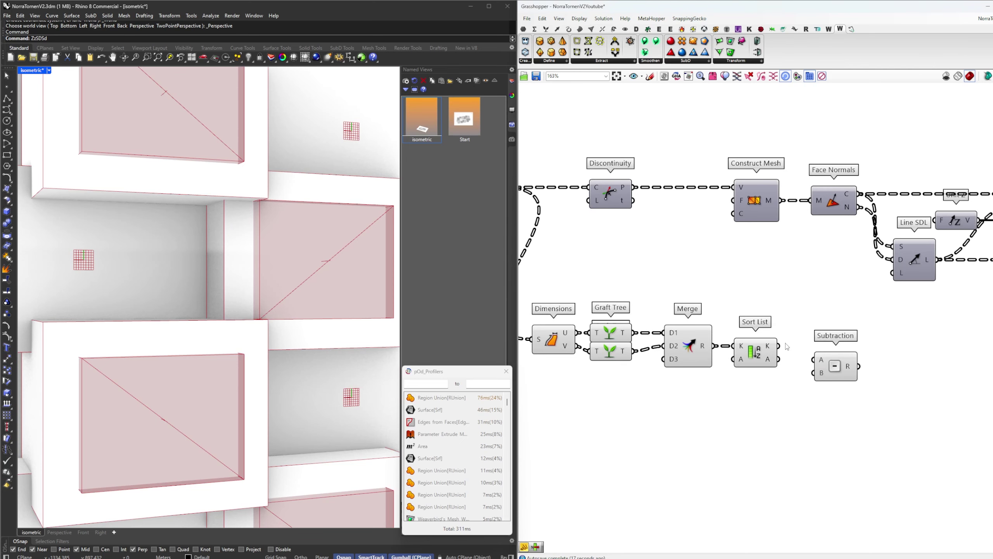
pyautogui.moveTo(815, 361); pyautogui.dragTo(815, 360)
pyautogui.moveTo(834, 367); pyautogui.dragTo(848, 358)
pyautogui.moveTo(848, 358); pyautogui.dragTo(850, 354, button='right')
pyautogui.moveTo(850, 354); pyautogui.dragTo(850, 350)
pyautogui.moveTo(850, 350); pyautogui.dragTo(863, 330, button='right')
# Add a Remote Receiver below Sort List and set its key to FloorVerticalOffset
pyautogui.doubleClick(763, 373)
pyautogui.write('rr')
pyautogui.press('Return')
pyautogui.rightClick(763, 369)
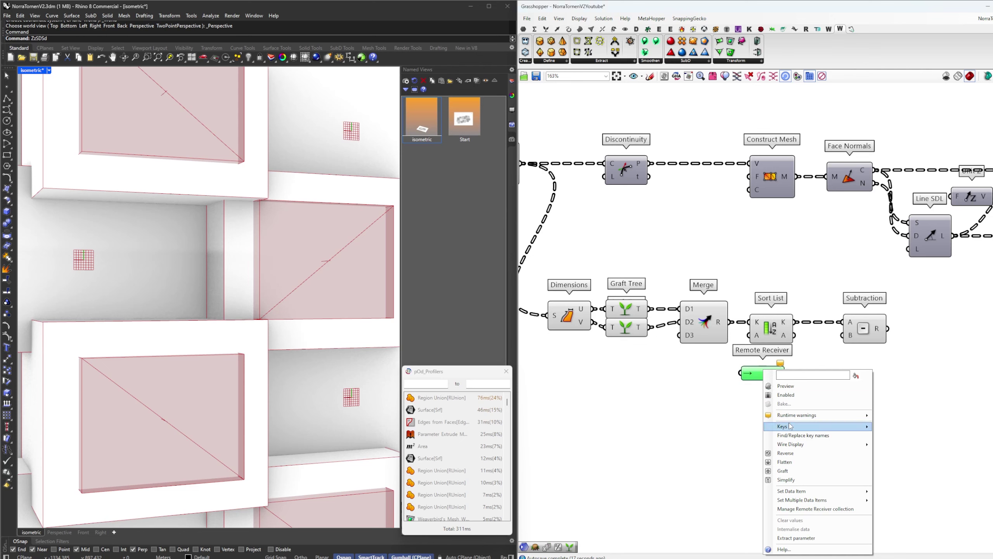
pyautogui.moveTo(789, 424)
pyautogui.click(906, 512)
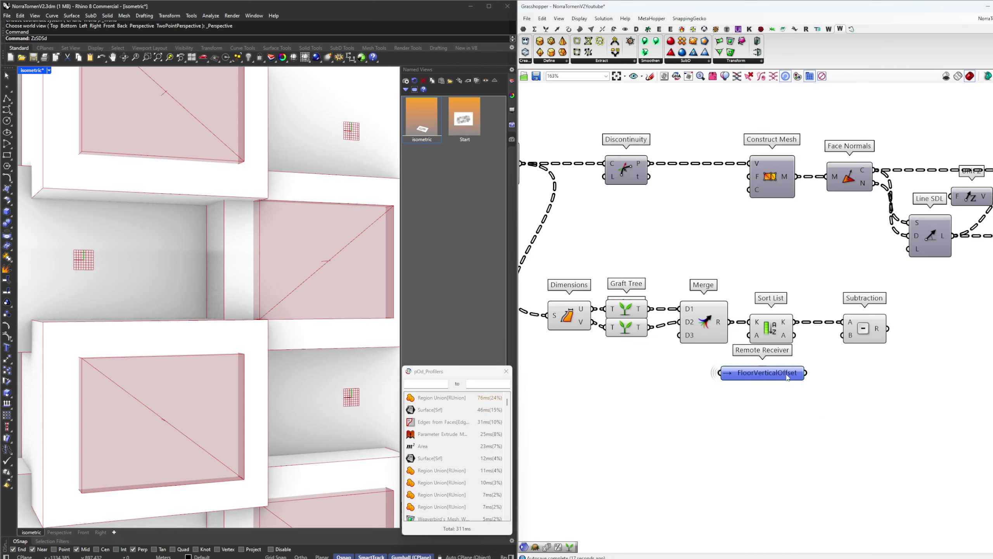
# Add a Multiplication component beside the FloorVerticalOffset receiver and feed the receiver into its A input
pyautogui.doubleClick(777, 400)
pyautogui.write('*')
pyautogui.press('Return')
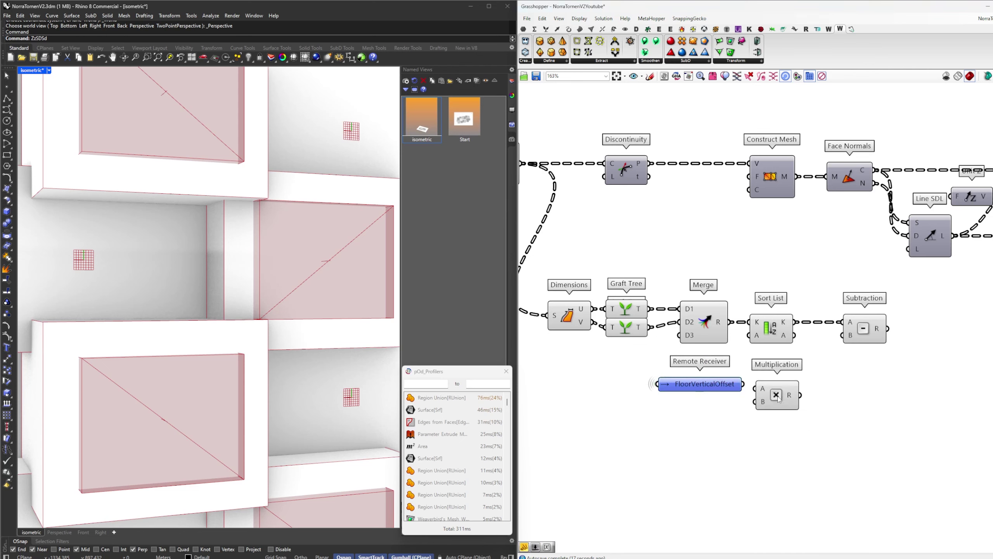
pyautogui.moveTo(777, 398)
pyautogui.mouseDown()
pyautogui.moveTo(786, 389)
pyautogui.moveTo(706, 380)
pyautogui.moveTo(760, 397)
pyautogui.mouseUp()
pyautogui.click(753, 416)
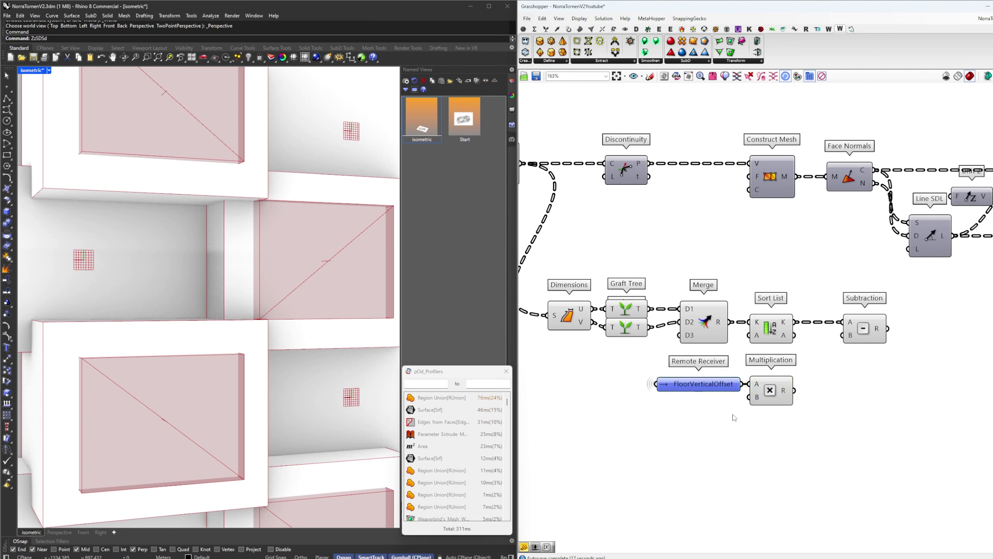
# Add a panel with the value 2 to Multiplication's B input and connect the product to Subtraction's B input
pyautogui.doubleClick(734, 417)
pyautogui.write('2')
pyautogui.press('Return')
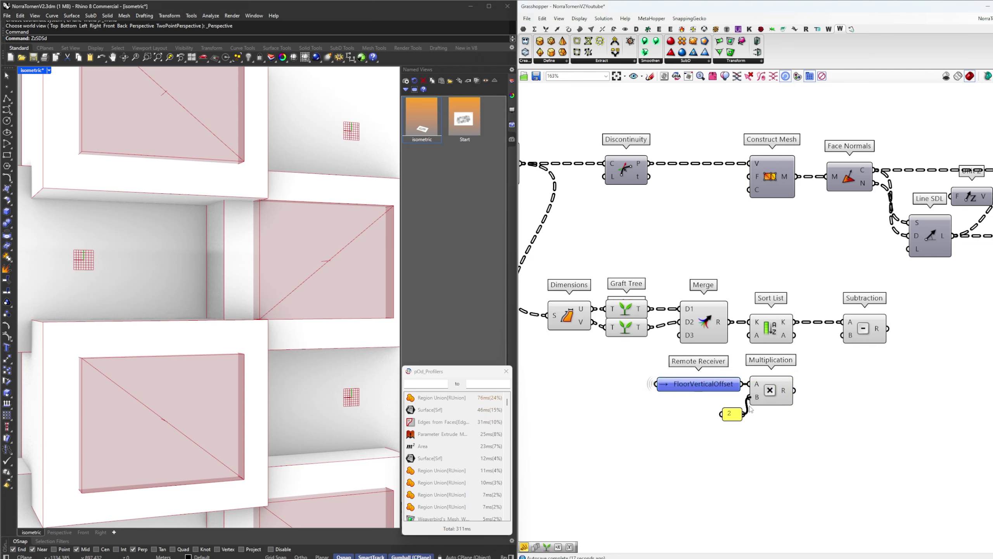
pyautogui.moveTo(794, 390); pyautogui.dragTo(843, 335)
# Read the reduced wall dimensions in a temporary panel on Subtraction's R output, and remove the panel
pyautogui.moveTo(949, 361); pyautogui.dragTo(859, 355, button='right')
pyautogui.doubleClick(860, 356)
pyautogui.write('//')
pyautogui.press('Return')
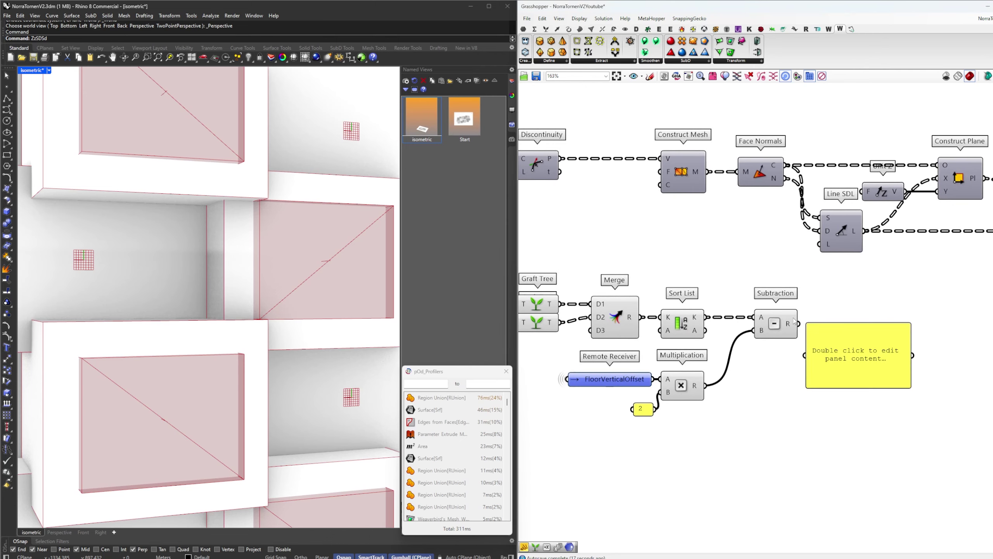
pyautogui.moveTo(799, 324); pyautogui.dragTo(805, 355)
pyautogui.moveTo(860, 351); pyautogui.dragTo(839, 297, button='right')
pyautogui.moveTo(838, 296); pyautogui.dragTo(870, 288)
pyautogui.moveTo(859, 325); pyautogui.dragTo(861, 454)
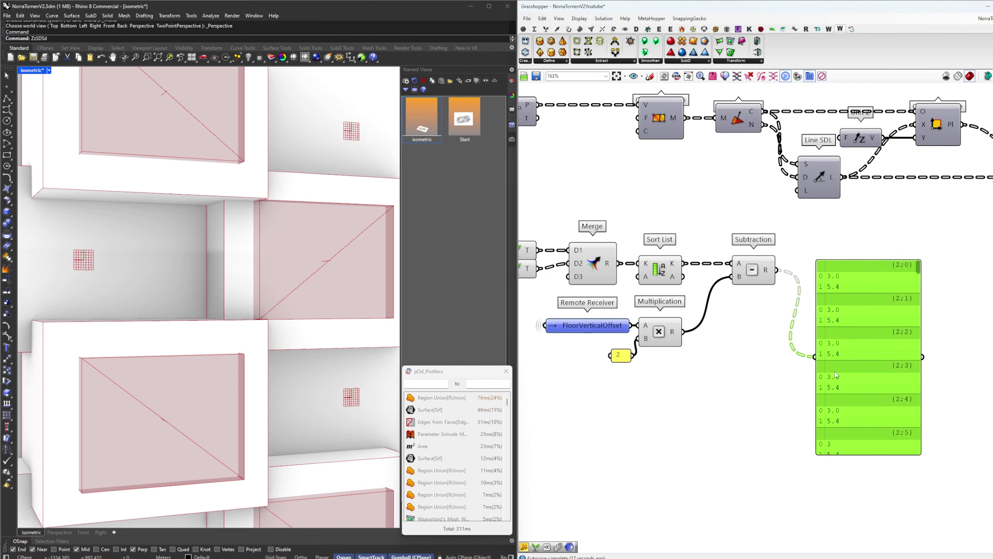
pyautogui.scroll(-3, 843, 347)
pyautogui.press('Delete')
# Move the dimension component chain lower on the canvas and bring Line SDL back up to the plane chain
pyautogui.moveTo(839, 373); pyautogui.dragTo(620, 269)
pyautogui.moveTo(645, 306); pyautogui.dragTo(645, 323)
pyautogui.moveTo(827, 328); pyautogui.dragTo(778, 353, button='right')
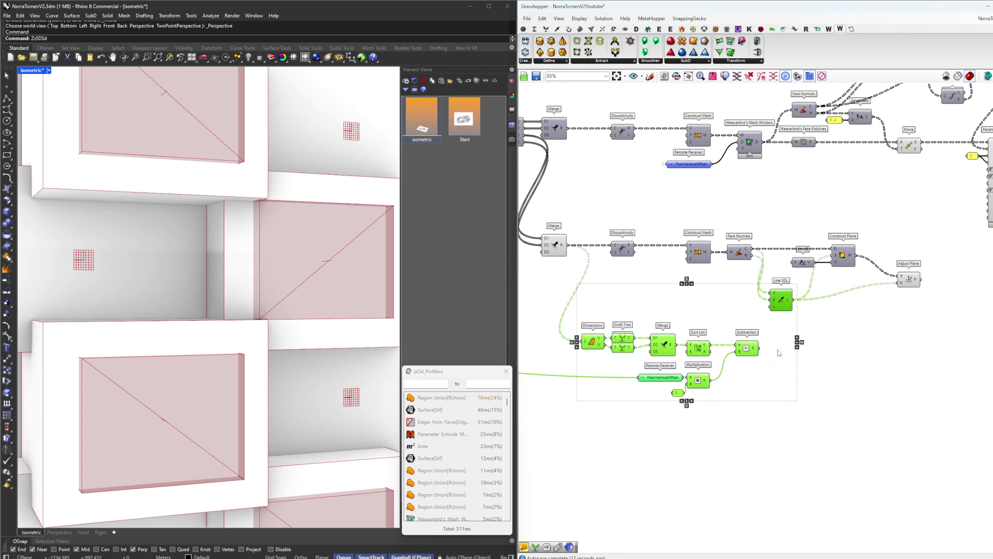
pyautogui.click(779, 351)
pyautogui.moveTo(787, 303); pyautogui.dragTo(787, 287)
# Add a Plane Surface component below Adjust Plane and connect the adjusted plane to its P input
pyautogui.doubleClick(883, 346)
pyautogui.write('plane s')
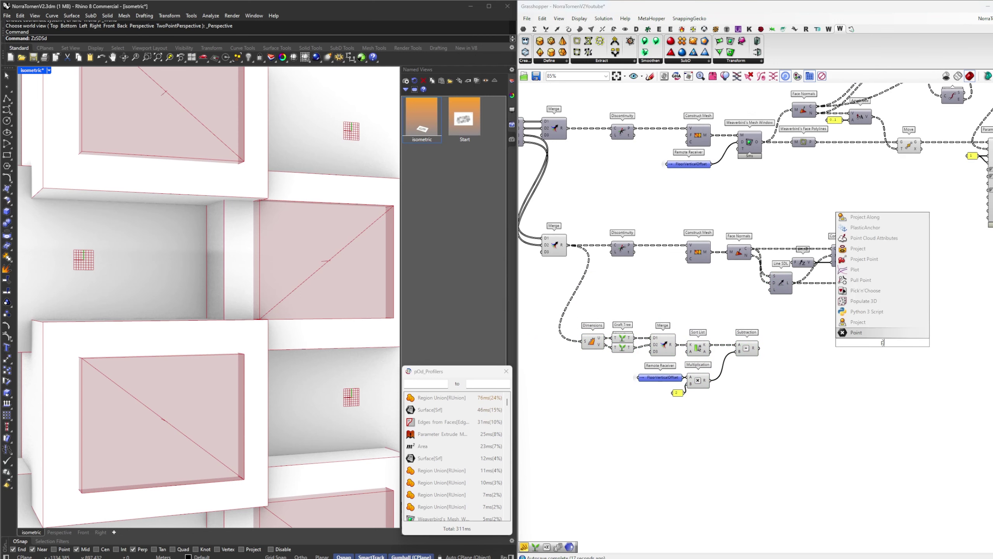
pyautogui.click(883, 324)
pyautogui.scroll(3, 918, 282)
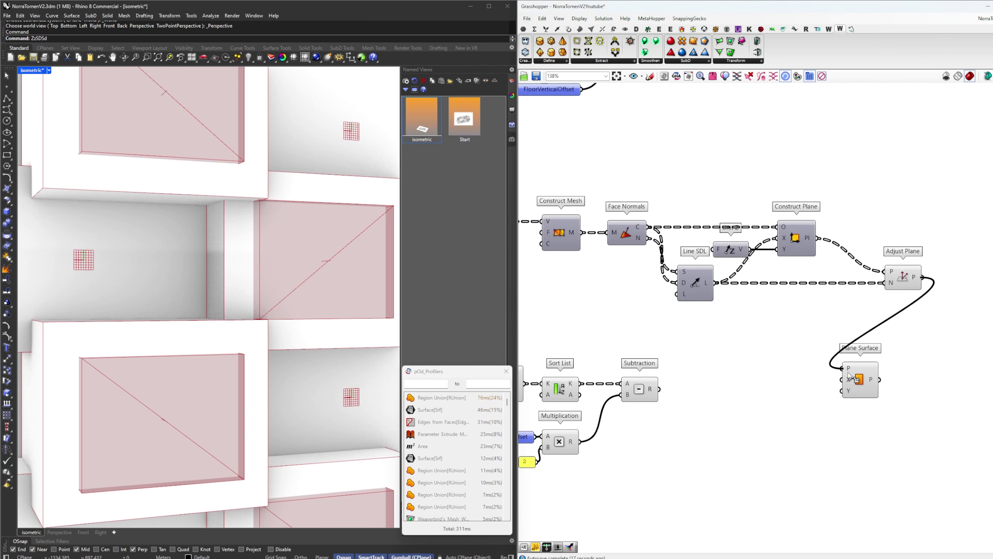
pyautogui.moveTo(848, 373); pyautogui.dragTo(848, 373)
pyautogui.moveTo(858, 383); pyautogui.dragTo(864, 383)
# Add a Centered Domain component after Subtraction and connect the subtraction result to its S input
pyautogui.moveTo(778, 407); pyautogui.dragTo(797, 367, button='right')
pyautogui.doubleClick(796, 366)
pyautogui.write('cd')
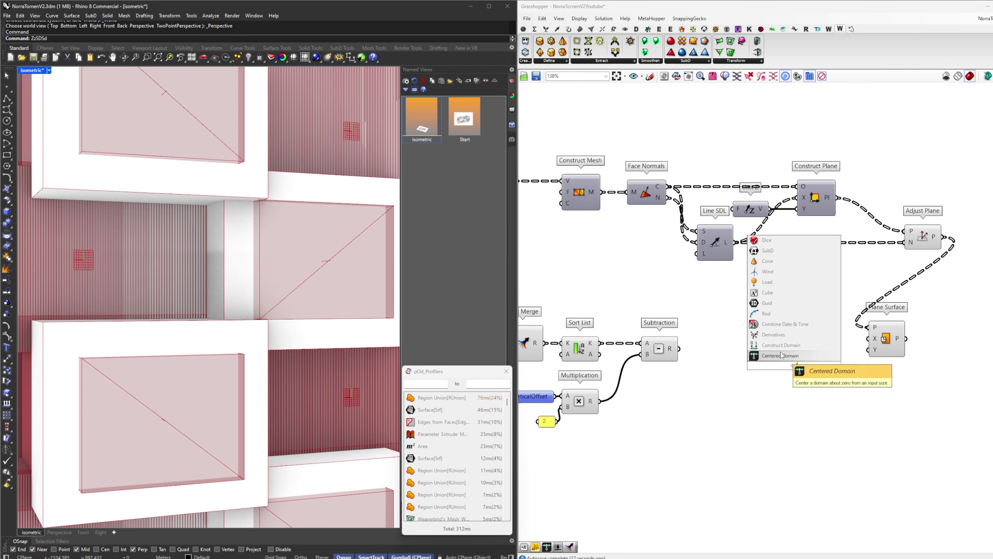
pyautogui.click(781, 355)
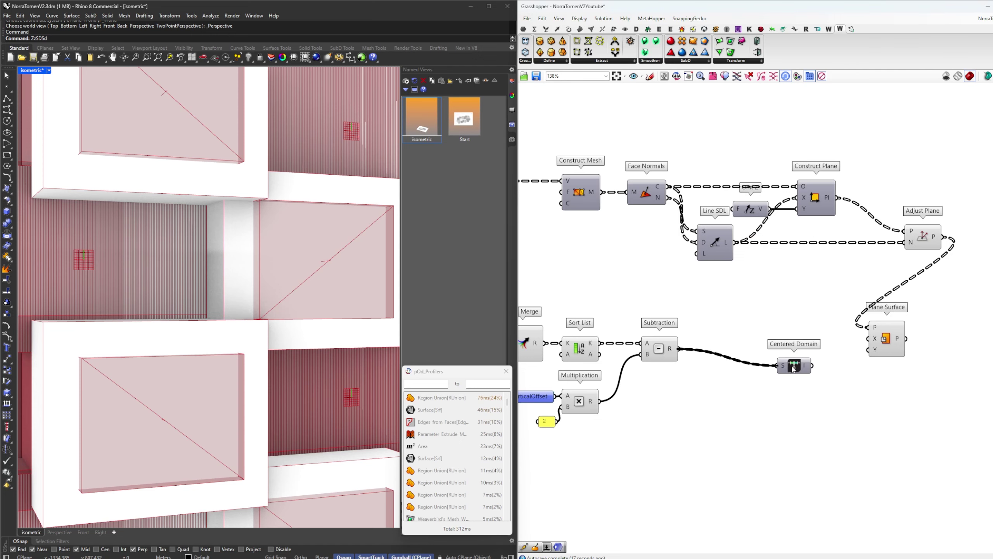
pyautogui.moveTo(794, 368); pyautogui.dragTo(760, 351)
pyautogui.moveTo(711, 391); pyautogui.dragTo(761, 367, button='right')
pyautogui.click(761, 366)
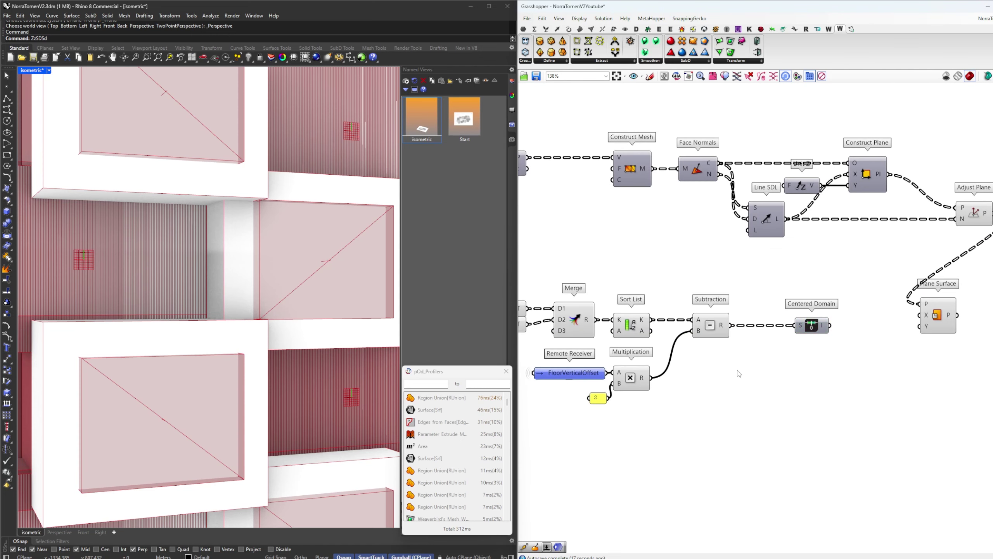
# Insert a List Item component between Sort List and Subtraction, taking the sorted K values and feeding Subtraction's A input
pyautogui.doubleClick(737, 370)
pyautogui.write('li')
pyautogui.click(734, 360)
pyautogui.scroll(2, 649, 328)
pyautogui.moveTo(705, 320); pyautogui.dragTo(744, 368)
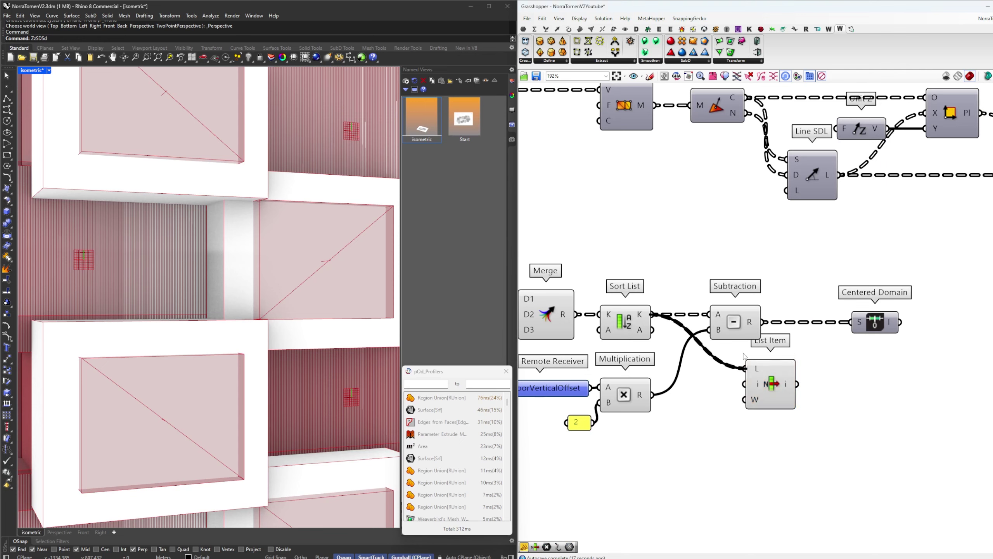
pyautogui.moveTo(730, 334); pyautogui.dragTo(777, 333)
pyautogui.moveTo(772, 399); pyautogui.dragTo(758, 315)
# Duplicate the Subtraction below the original and feed its A input from a new +1 output on List Item
pyautogui.moveTo(777, 324); pyautogui.dragTo(791, 365)
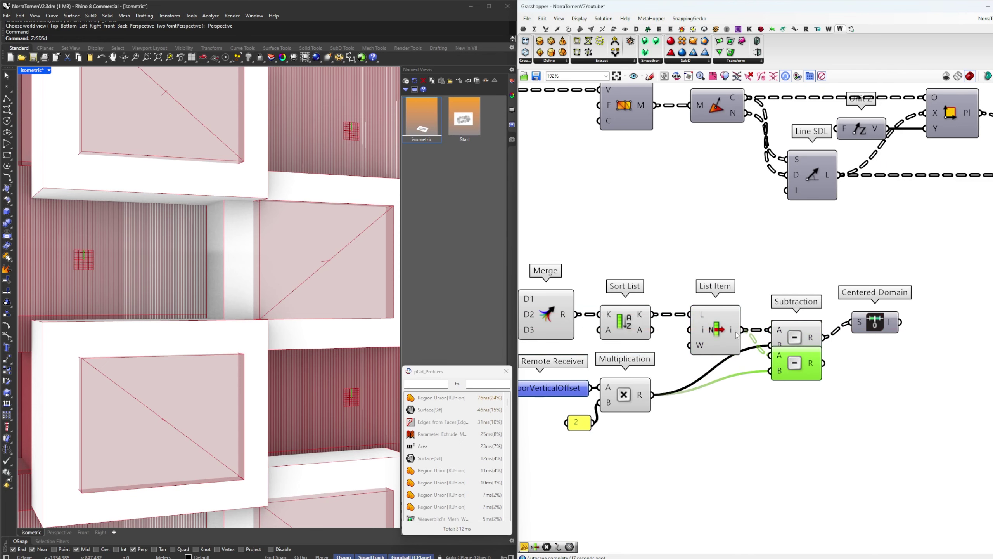
pyautogui.scroll(4, 726, 355)
pyautogui.click(727, 355)
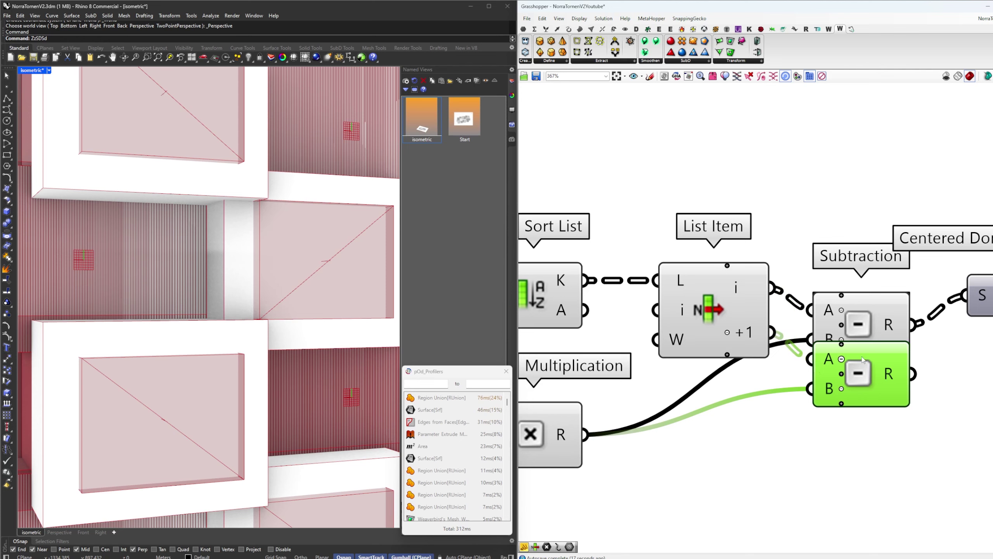
pyautogui.scroll(-2, 888, 364)
pyautogui.moveTo(885, 330); pyautogui.dragTo(886, 308)
pyautogui.moveTo(882, 361); pyautogui.dragTo(882, 359)
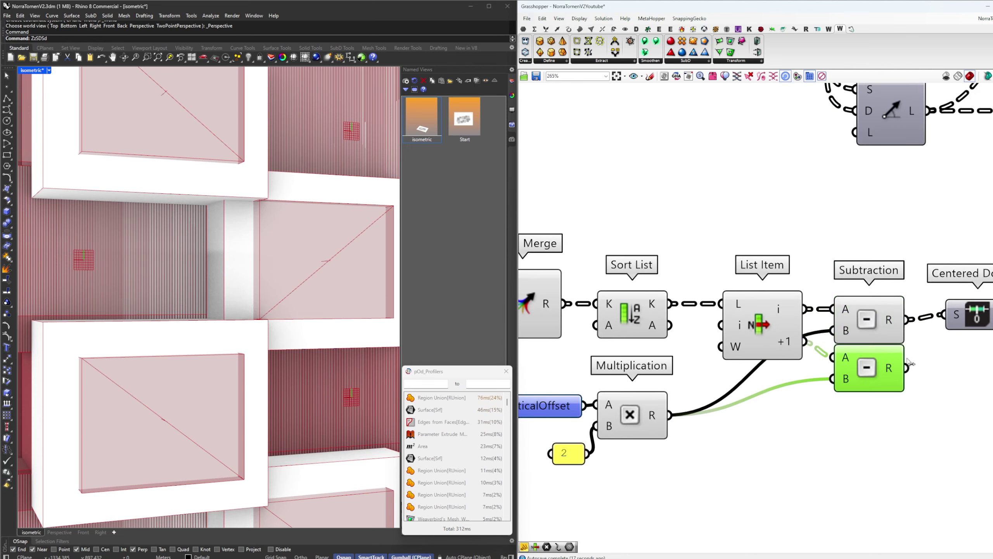
# Duplicate the Centered Domain below the original and connect the second Subtraction's result to it
pyautogui.click(962, 356)
pyautogui.moveTo(985, 350); pyautogui.dragTo(892, 366, button='right')
pyautogui.keyDown('alt'); pyautogui.moveTo(886, 343); pyautogui.dragTo(875, 368); pyautogui.keyUp('alt')
pyautogui.moveTo(814, 384); pyautogui.dragTo(854, 366)
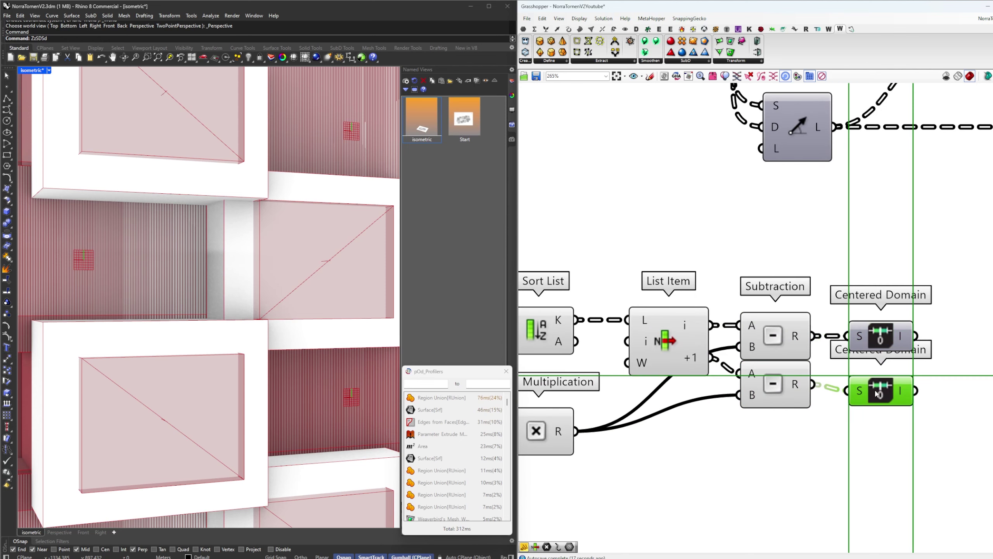
# Try connecting the upper Centered Domain to Plane Surface's X input and the lower one to Y, and preview the surfaces
pyautogui.scroll(-4, 695, 365)
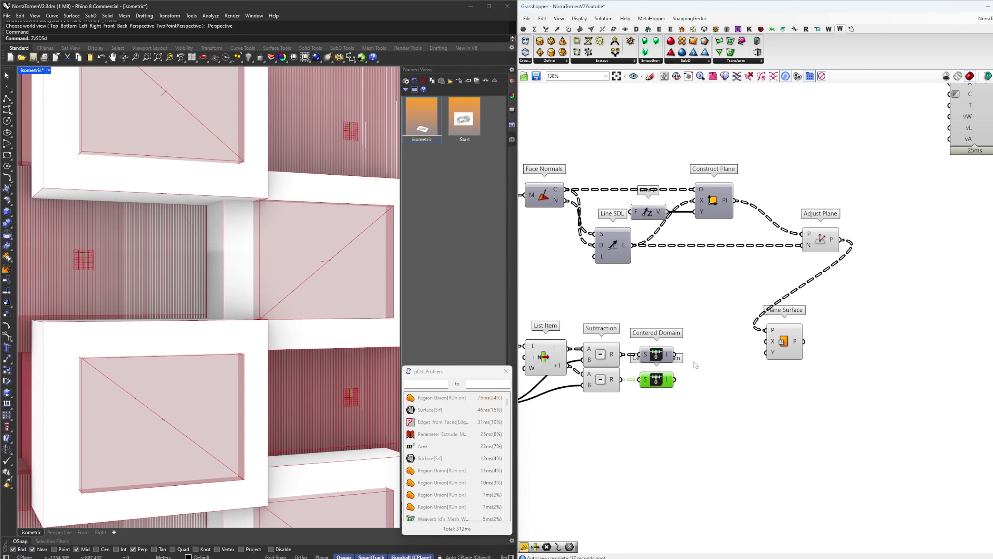
pyautogui.moveTo(778, 346); pyautogui.dragTo(767, 352)
pyautogui.click(780, 351)
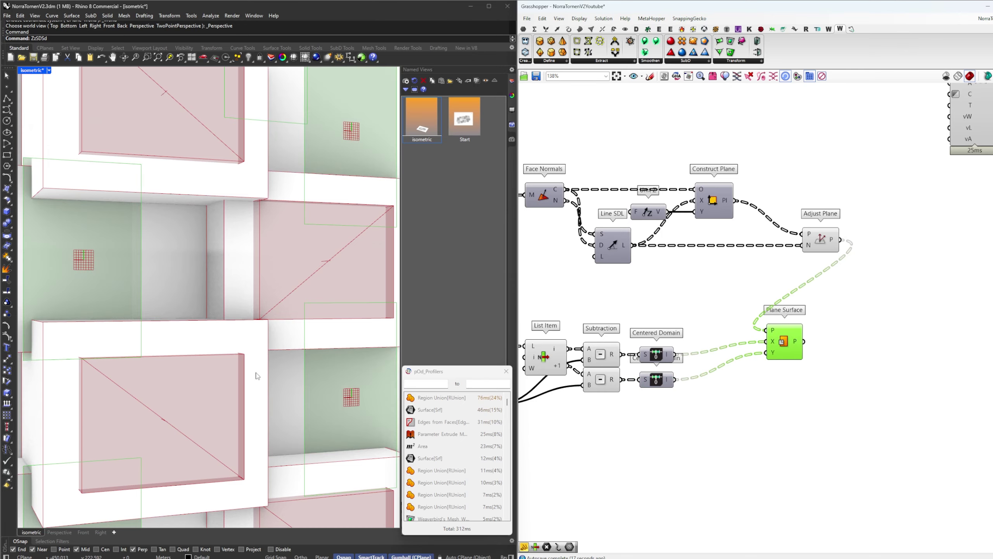
pyautogui.scroll(3, 700, 350)
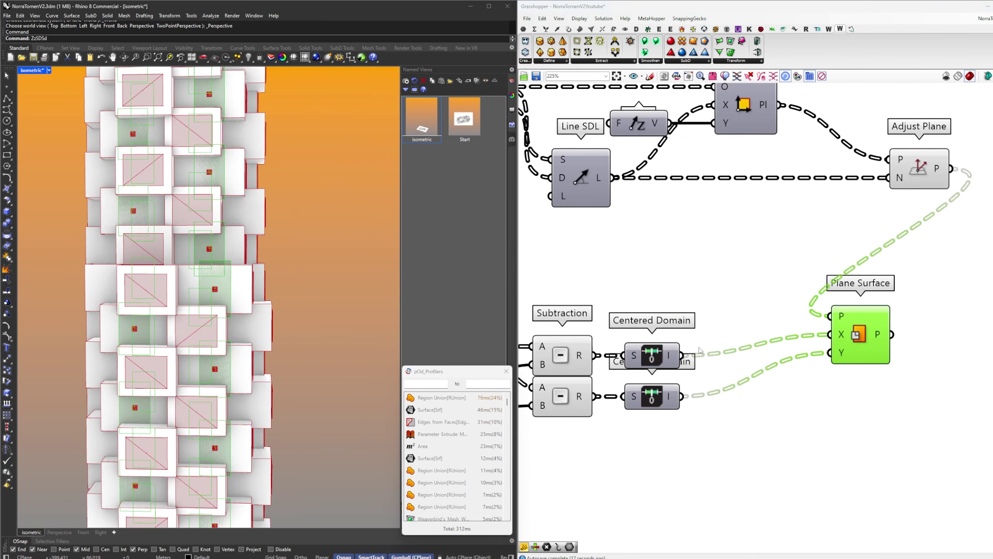
# Connect the upper Centered Domain to Plane Surface's Y input and the lower one to its X input
pyautogui.moveTo(682, 355); pyautogui.dragTo(830, 352)
pyautogui.moveTo(682, 396); pyautogui.dragTo(830, 334)
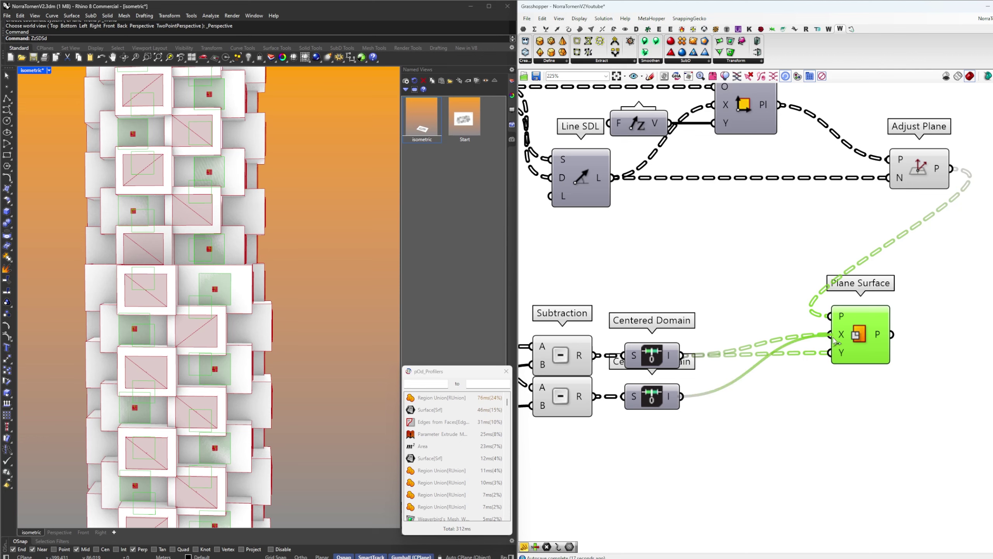
pyautogui.scroll(3, 132, 347)
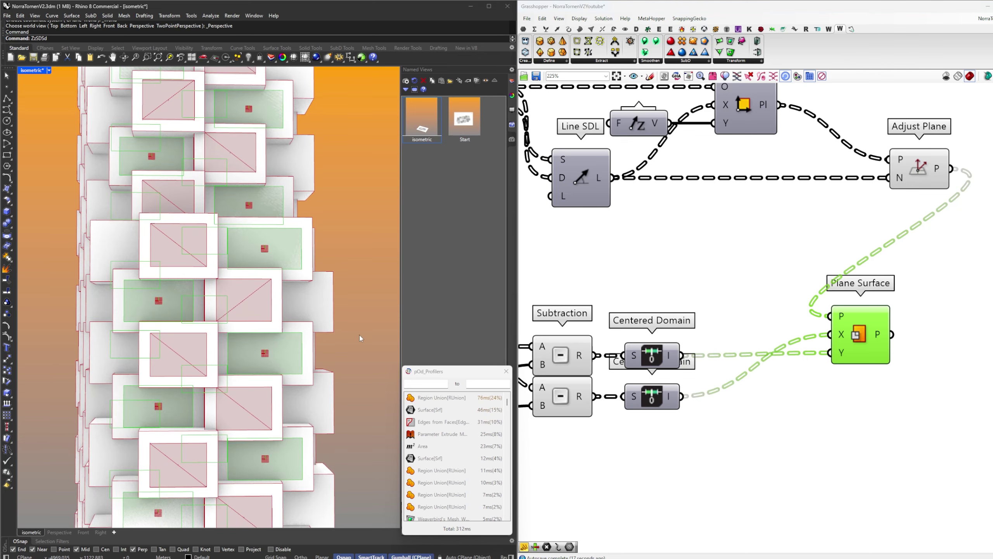
pyautogui.scroll(-2, 784, 349)
pyautogui.click(793, 376)
# Turn off the preview of the dimension chain components from Dimensions through the Centered Domains
pyautogui.moveTo(760, 333); pyautogui.dragTo(888, 353, button='right')
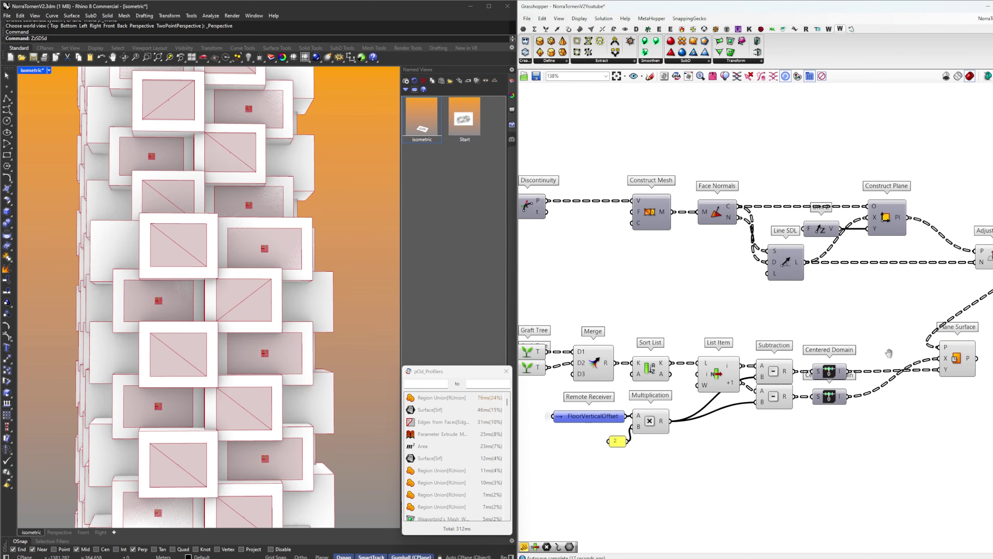
pyautogui.scroll(-2, 887, 353)
pyautogui.moveTo(852, 435); pyautogui.dragTo(590, 344)
pyautogui.middleClick(644, 316)
pyautogui.click(651, 329)
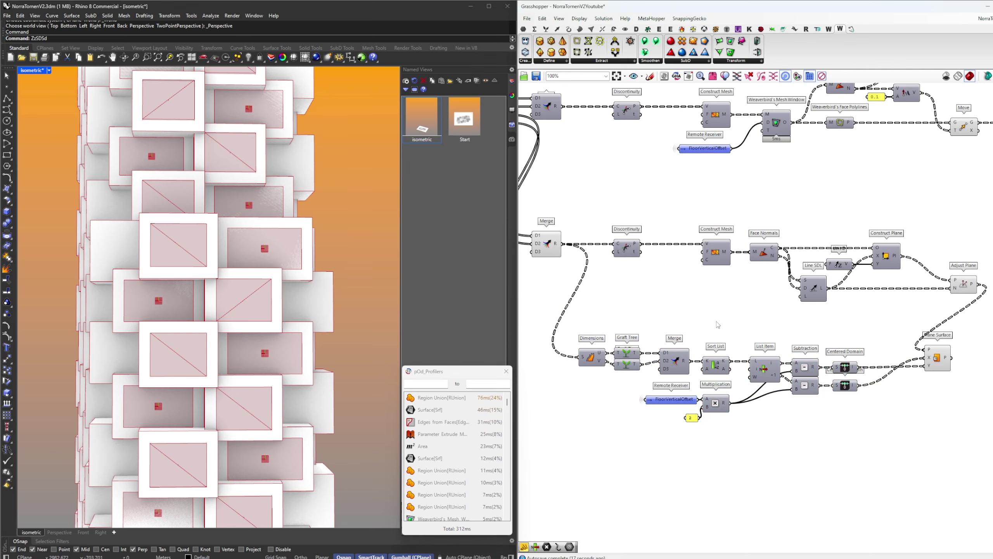
# Turn off the preview of the lower Merge and Adjust Plane components, and move Plane Surface further along the canvas
pyautogui.scroll(-1, 741, 354)
pyautogui.moveTo(670, 315); pyautogui.dragTo(571, 233)
pyautogui.middleClick(643, 214)
pyautogui.click(651, 227)
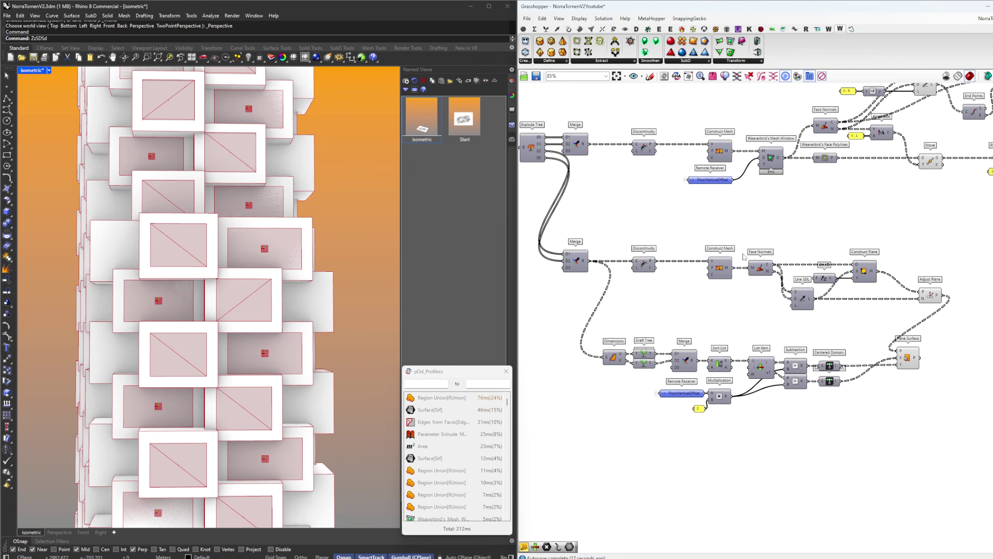
pyautogui.moveTo(693, 317); pyautogui.dragTo(695, 330, button='right')
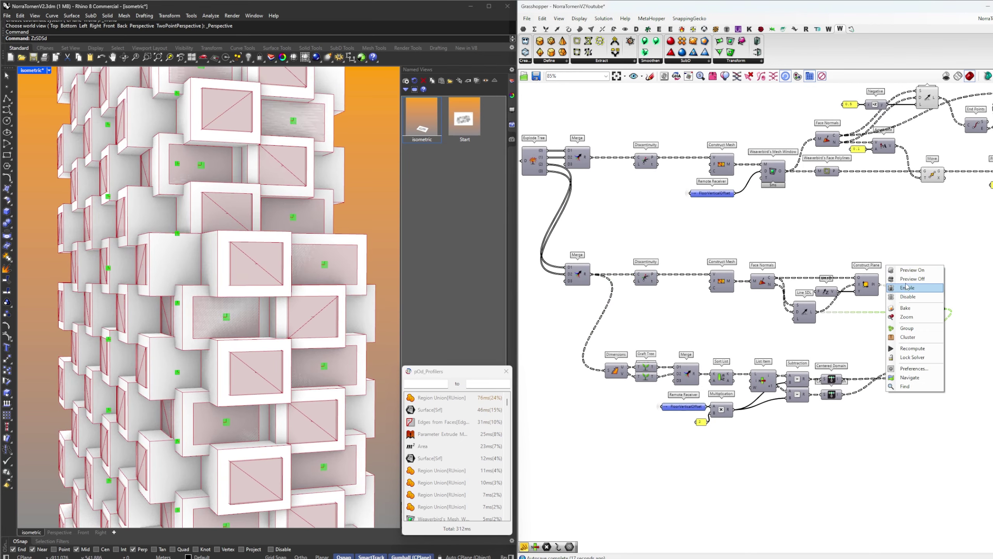
pyautogui.moveTo(909, 370); pyautogui.dragTo(959, 370)
# Examine the new window surfaces on the recessed facade walls in the Rhino viewport from several distances and sides
pyautogui.scroll(6, 258, 372)
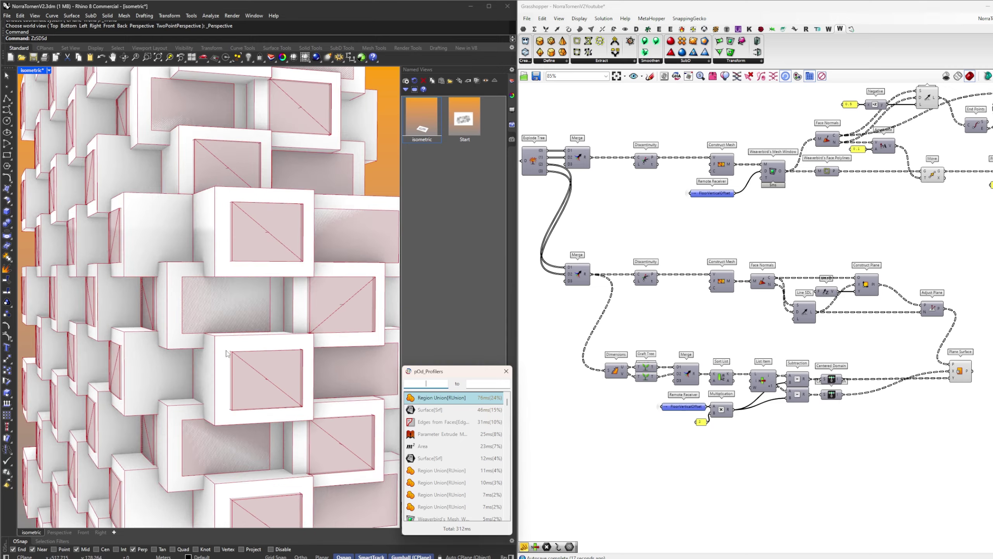
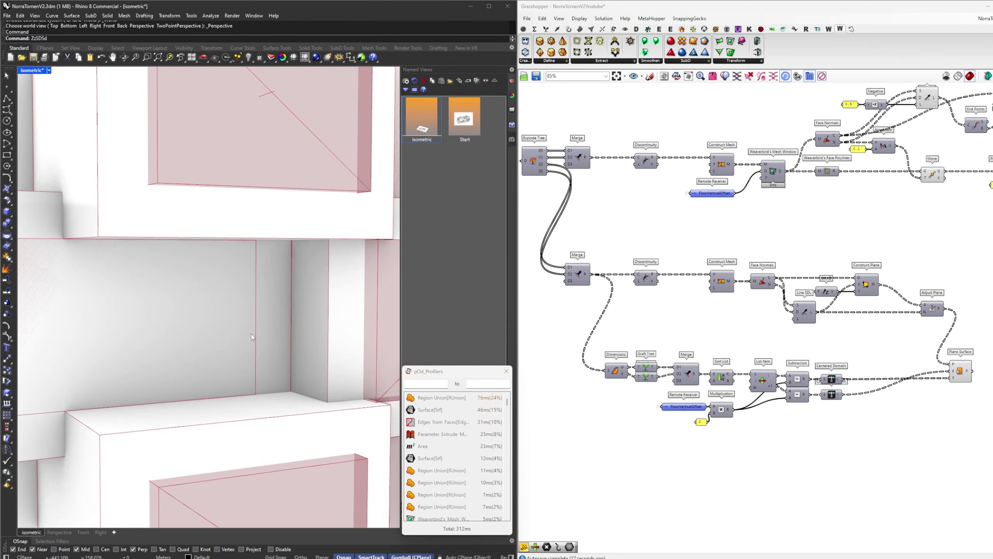
pyautogui.scroll(-8, 271, 318)
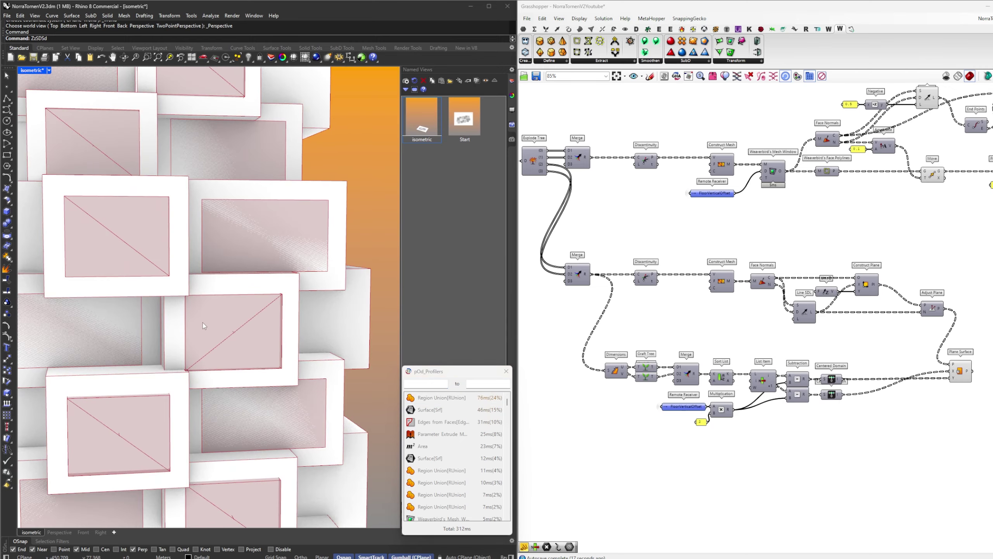
pyautogui.scroll(-5, 201, 324)
pyautogui.moveTo(125, 338); pyautogui.dragTo(324, 332, button='right')
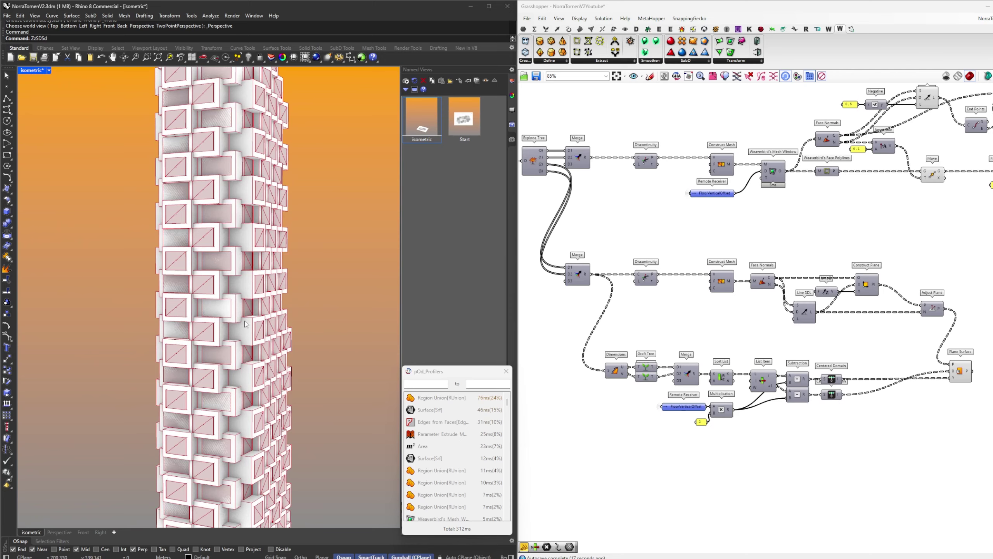
pyautogui.scroll(7, 244, 321)
pyautogui.scroll(5, 229, 300)
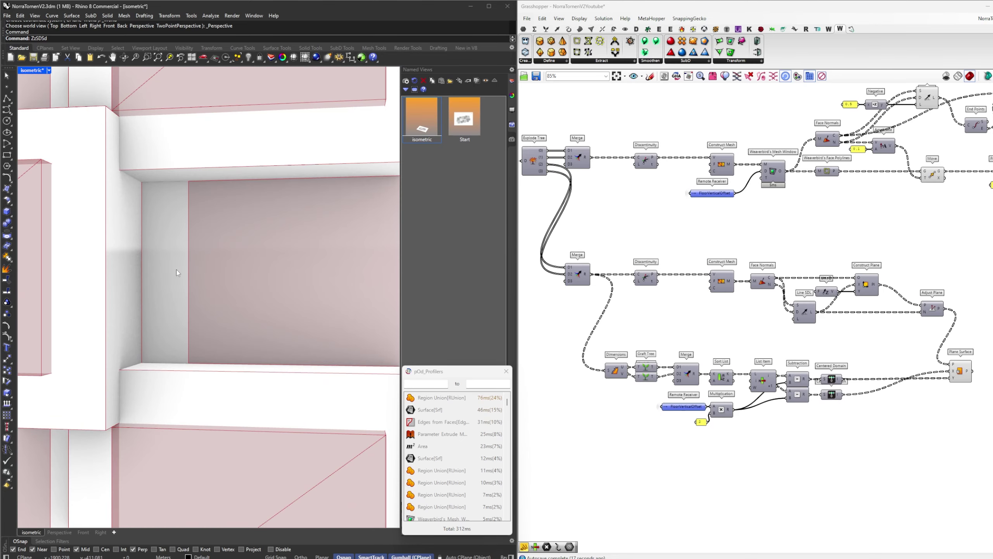
pyautogui.scroll(-5, 201, 281)
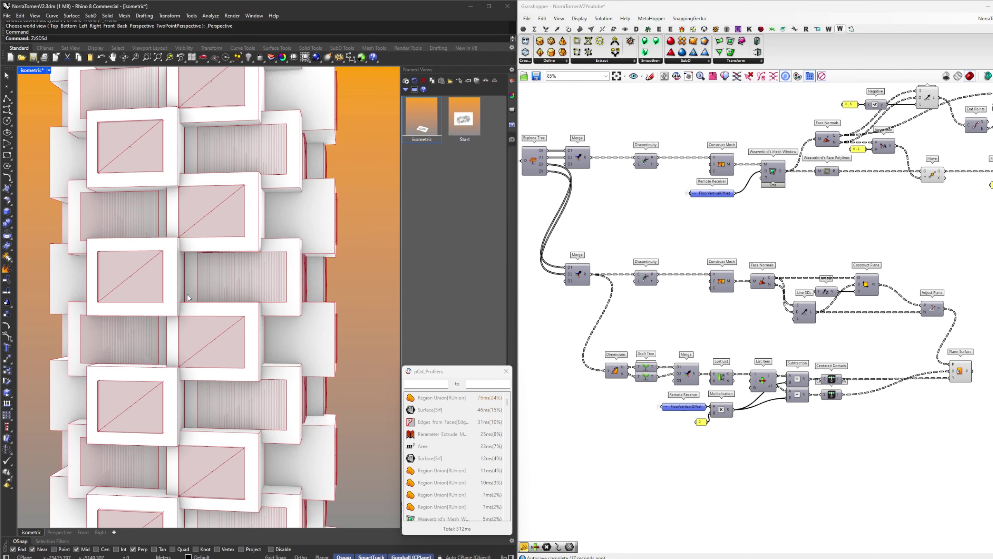
pyautogui.scroll(-2, 246, 313)
pyautogui.moveTo(195, 355); pyautogui.dragTo(207, 317, button='right')
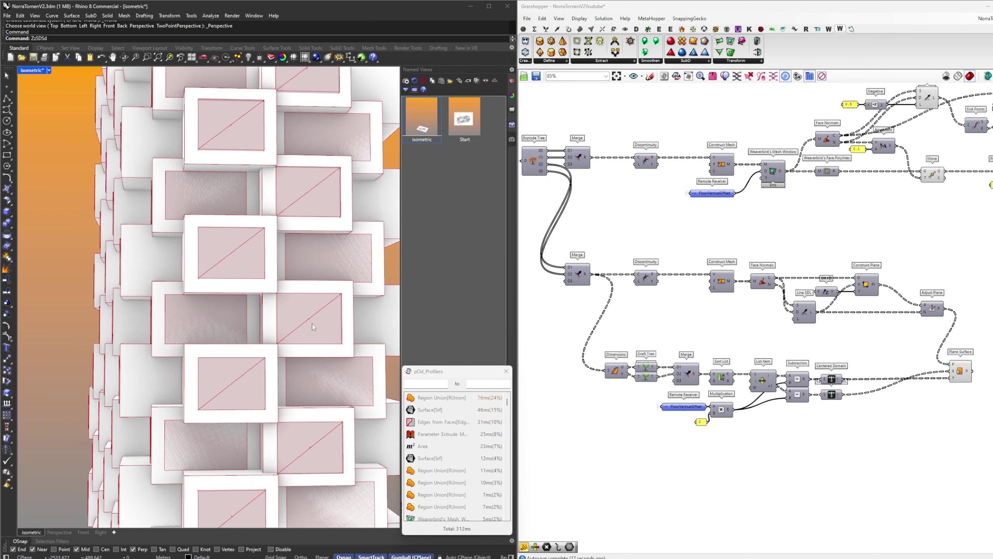
# Check the Plane Surface geometry in the viewport and add a Shift Paths component after it
pyautogui.moveTo(992, 352); pyautogui.dragTo(821, 344, button='right')
pyautogui.scroll(3, 821, 344)
pyautogui.click(692, 363)
pyautogui.click(737, 354)
pyautogui.moveTo(744, 344); pyautogui.dragTo(709, 336, button='right')
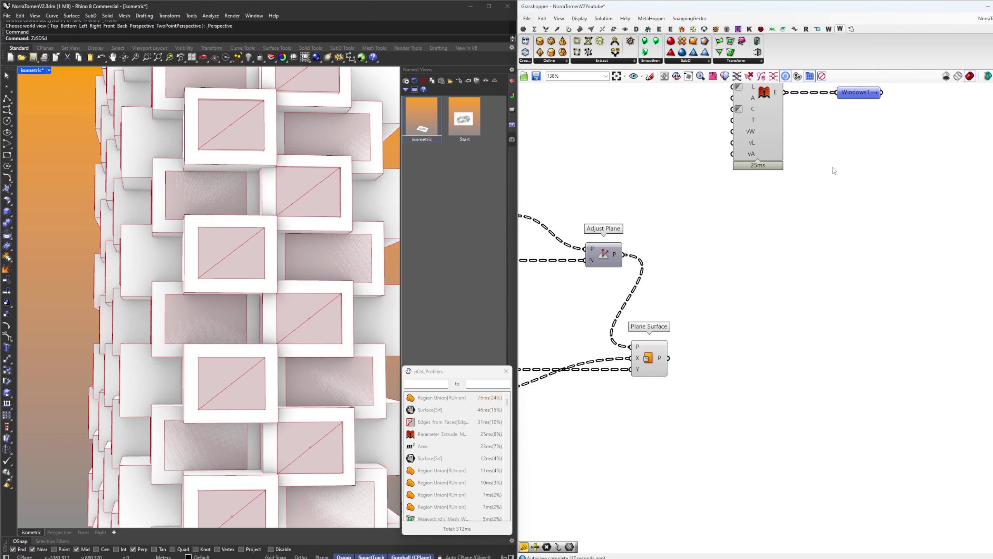
pyautogui.click(644, 361)
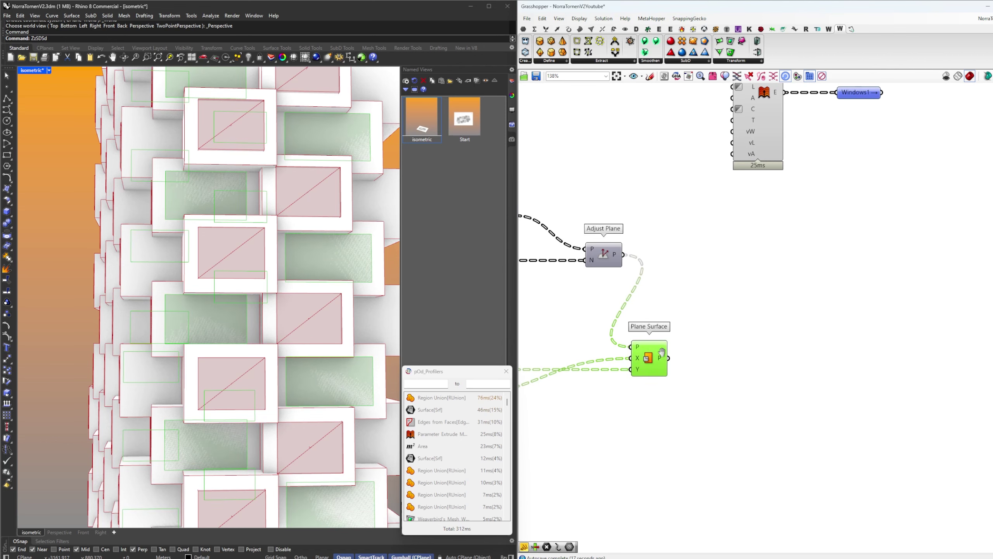
pyautogui.click(748, 362)
pyautogui.moveTo(748, 362); pyautogui.dragTo(750, 353, button='right')
pyautogui.doubleClick(750, 353)
pyautogui.write('shift')
pyautogui.click(743, 341)
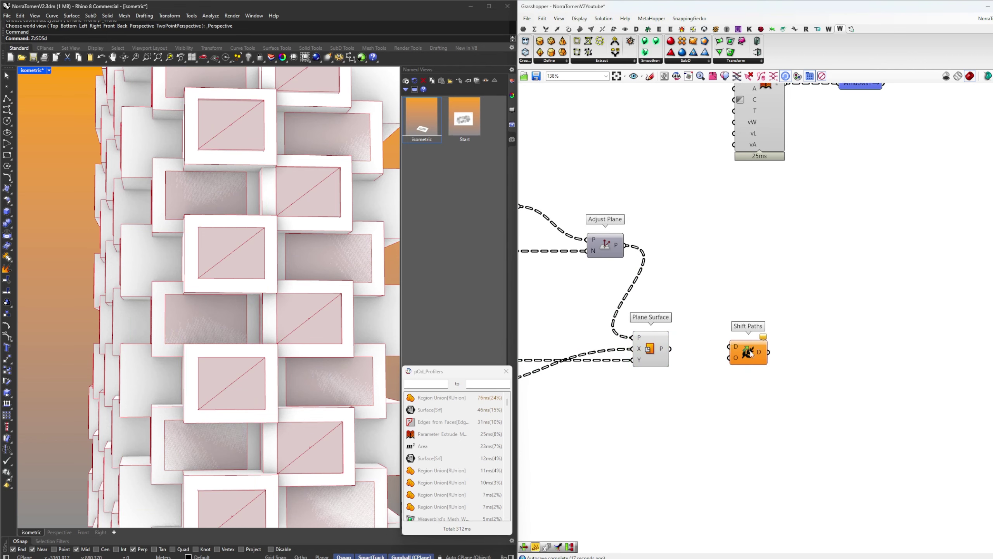
# Connect the Plane Surface output to the Shift Paths data input and simplify that surface output
pyautogui.moveTo(750, 353); pyautogui.dragTo(725, 355)
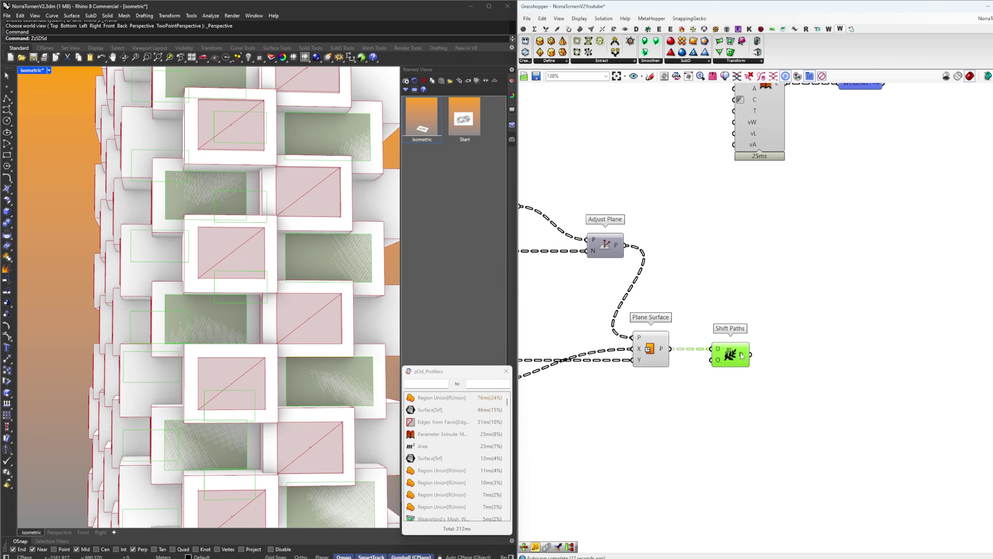
pyautogui.rightClick(666, 349)
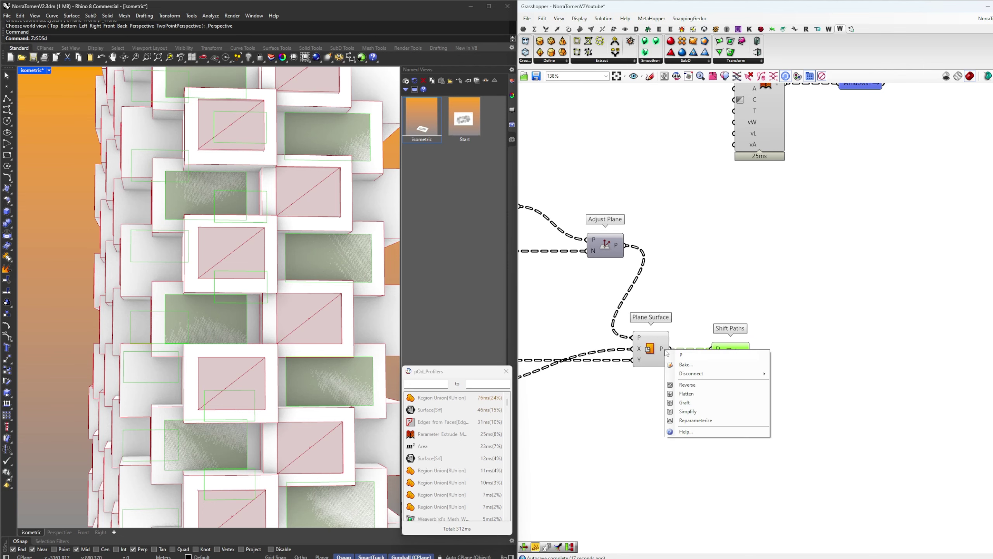
pyautogui.click(689, 415)
pyautogui.click(671, 348)
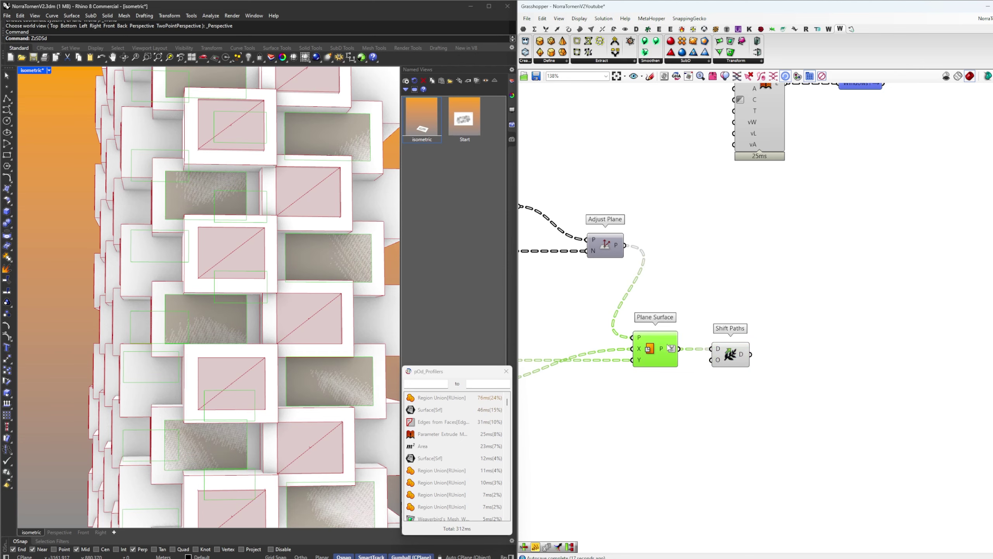
# Check the branch structure from the facade walls' Explode Tree and lower Merge through to the Shift Paths output
pyautogui.scroll(-5, 661, 354)
pyautogui.scroll(5, 688, 321)
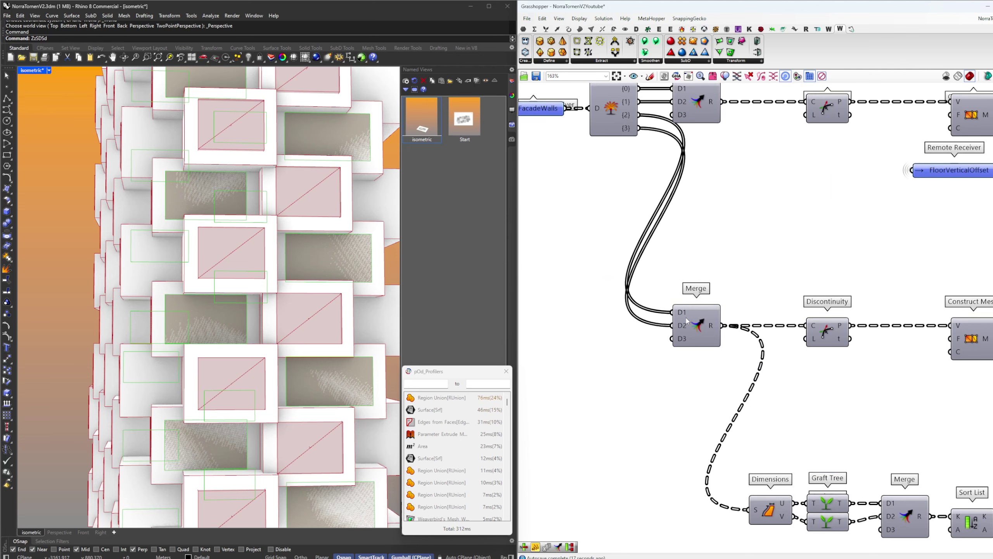
pyautogui.moveTo(630, 118)
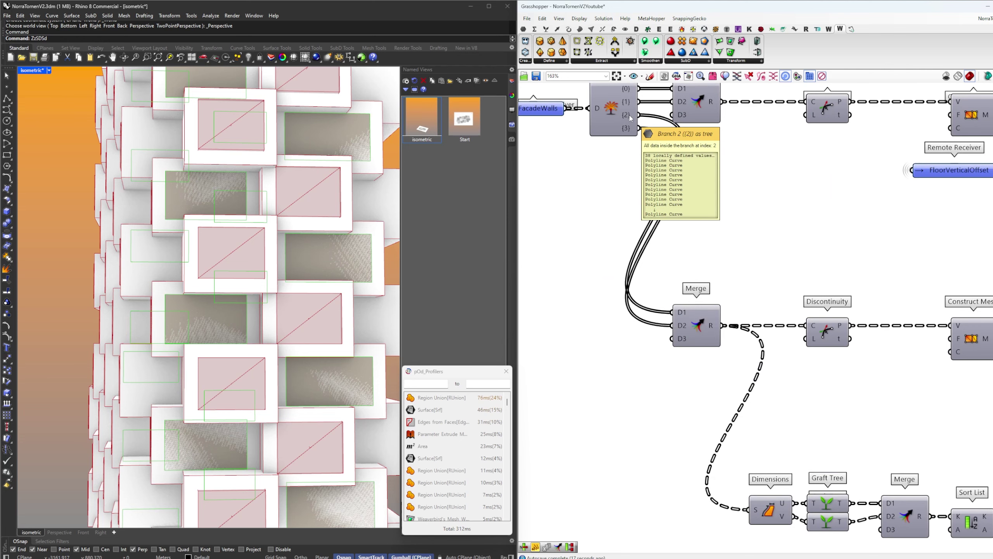
pyautogui.scroll(-3, 629, 128)
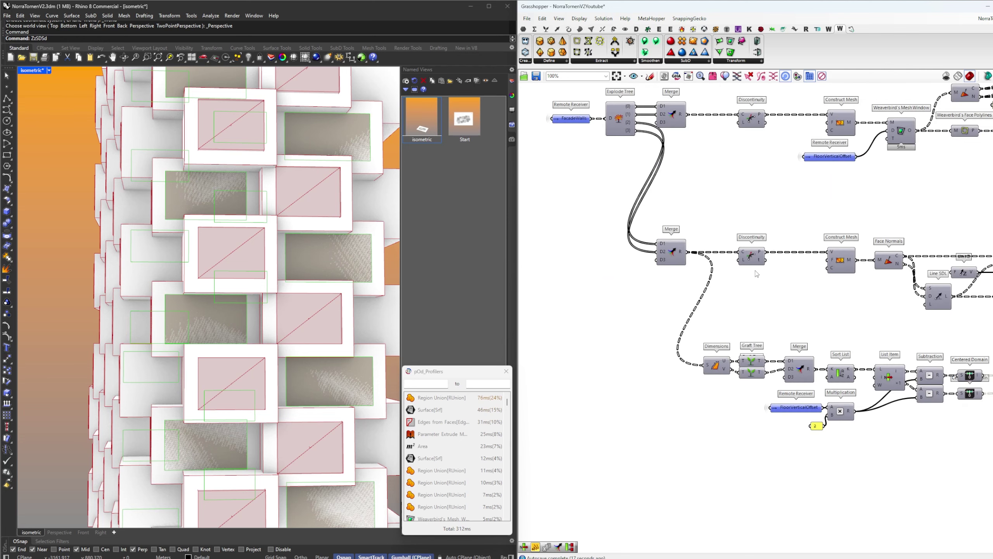
pyautogui.moveTo(990, 300); pyautogui.dragTo(804, 270, button='right')
pyautogui.scroll(3, 933, 359)
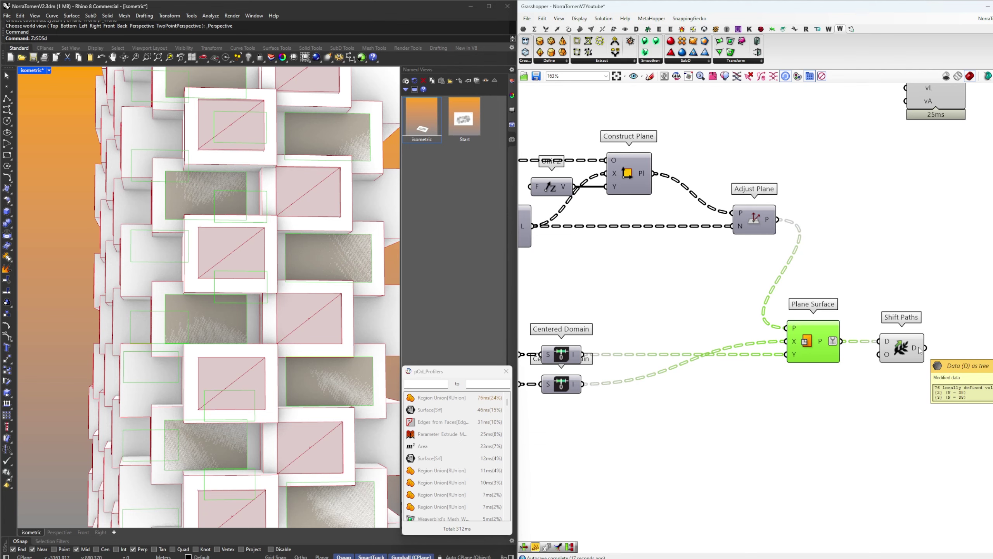
pyautogui.moveTo(919, 347); pyautogui.dragTo(725, 327, button='right')
pyautogui.click(720, 325)
pyautogui.moveTo(806, 313); pyautogui.dragTo(758, 307, button='right')
pyautogui.click(758, 307)
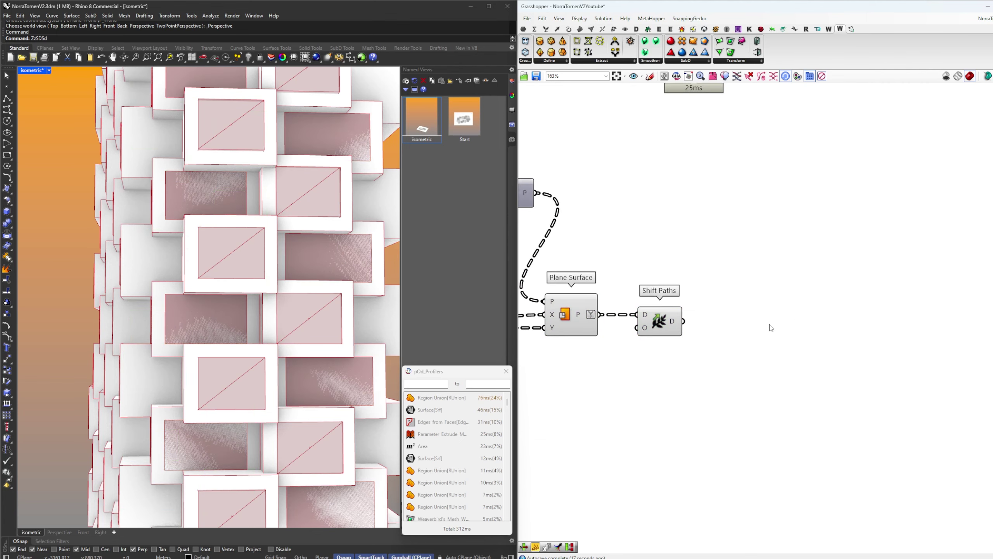
# Add an Extend Surface component and connect the Shift Paths output to its surface input
pyautogui.doubleClick(769, 326)
pyautogui.write('extend')
pyautogui.click(756, 305)
pyautogui.moveTo(683, 320); pyautogui.dragTo(824, 352)
pyautogui.doubleClick(665, 380)
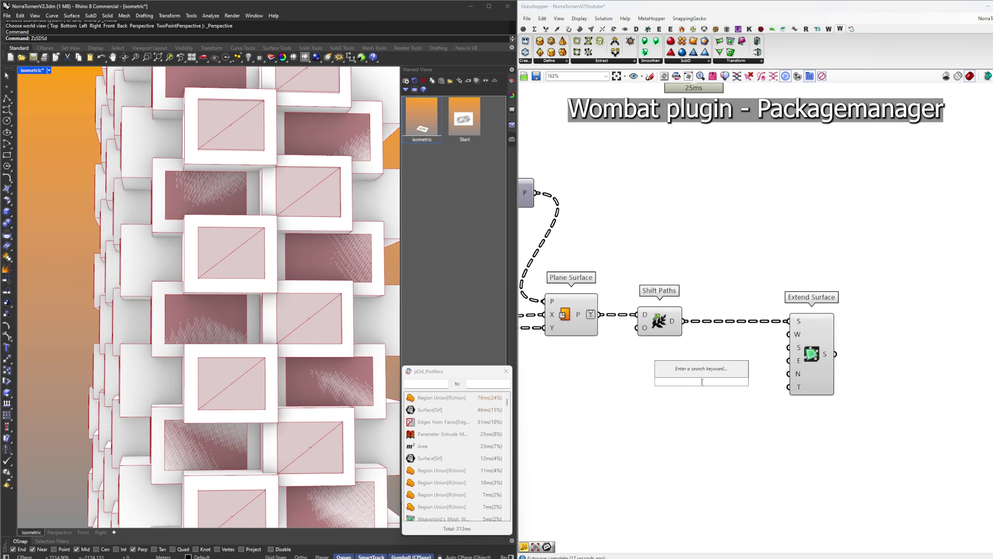
pyautogui.write('//0/8')
pyautogui.press('Return')
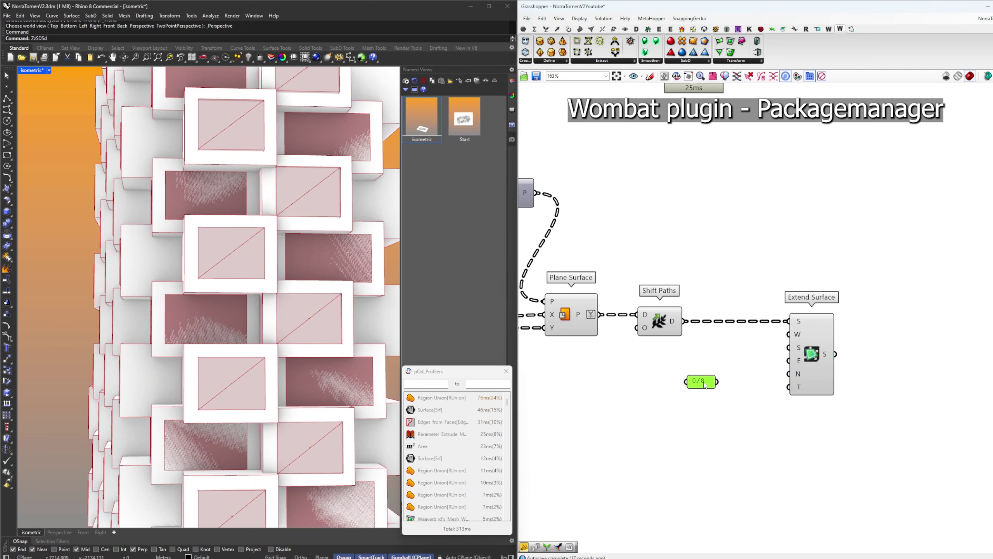
pyautogui.doubleClick(702, 384)
pyautogui.write('0/')
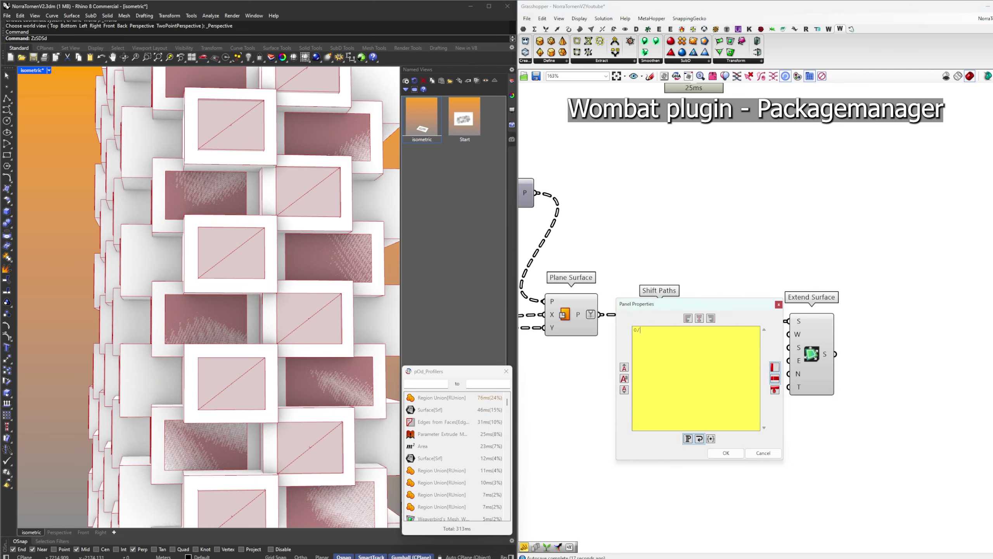
pyautogui.write('8')
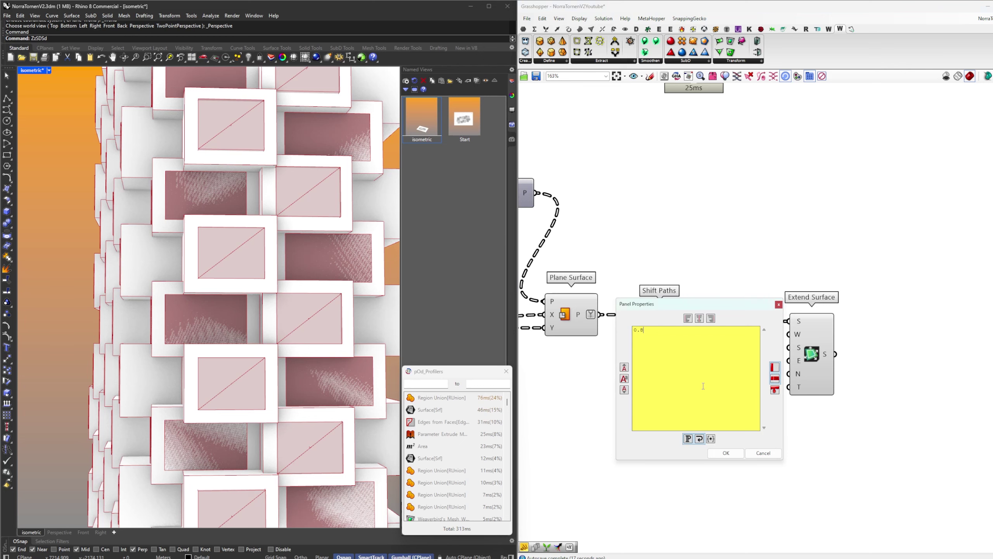
pyautogui.click(771, 453)
pyautogui.moveTo(730, 410); pyautogui.dragTo(662, 375)
pyautogui.press('Delete')
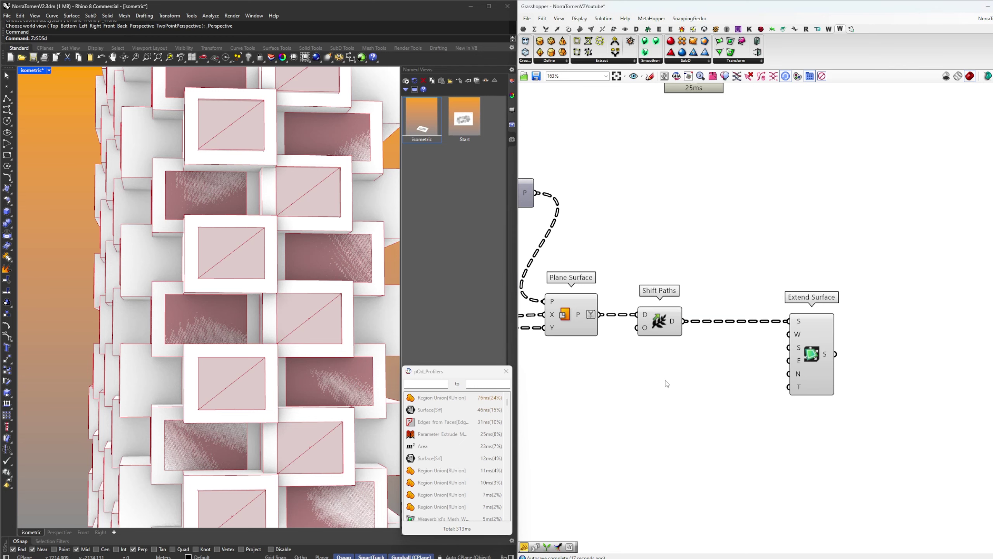
# Add a Remote Receiver below Shift Paths and assign it the FloorVerticalOffset key
pyautogui.doubleClick(665, 380)
pyautogui.press('Return')
pyautogui.rightClick(667, 376)
pyautogui.moveTo(714, 434)
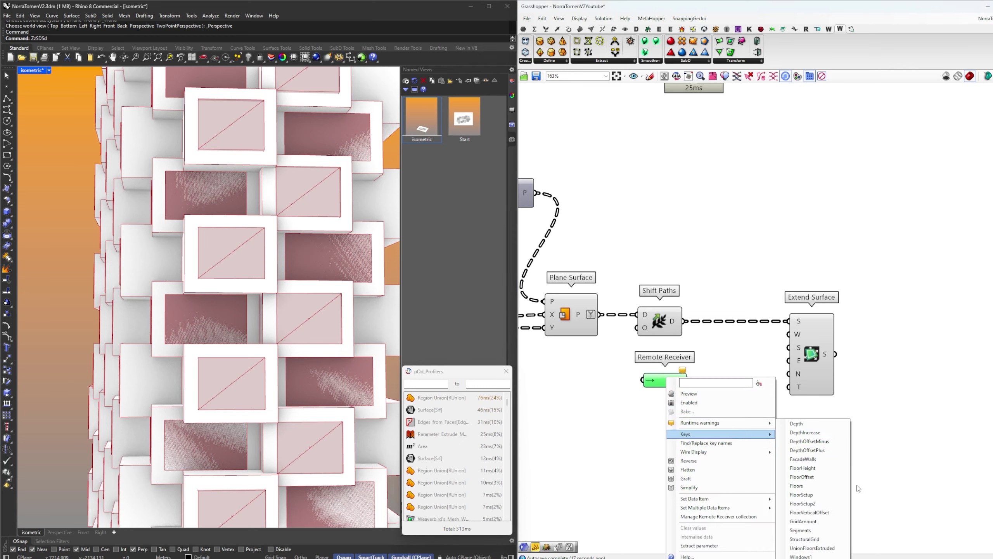
pyautogui.click(825, 512)
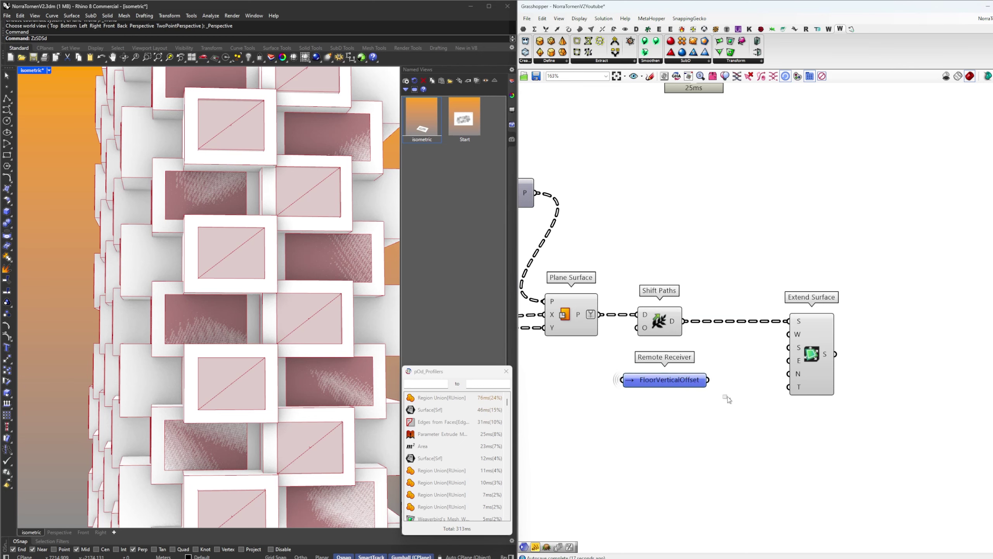
# Connect FloorVerticalOffset to the E input of Extend Surface, move the connection to W, and inspect the recessed windows
pyautogui.click(794, 347)
pyautogui.click(777, 367)
pyautogui.moveTo(790, 362); pyautogui.dragTo(790, 361)
pyautogui.click(811, 356)
pyautogui.moveTo(346, 349); pyautogui.dragTo(195, 351, button='right')
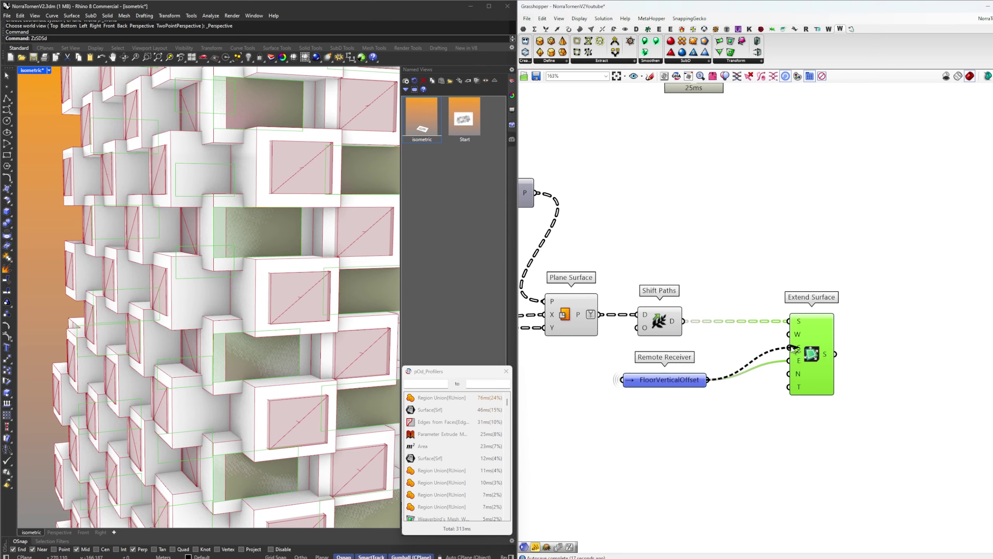
pyautogui.keyDown('ctrl'); pyautogui.moveTo(793, 347); pyautogui.dragTo(797, 341); pyautogui.keyUp('ctrl')
pyautogui.moveTo(312, 356); pyautogui.dragTo(270, 346, button='right')
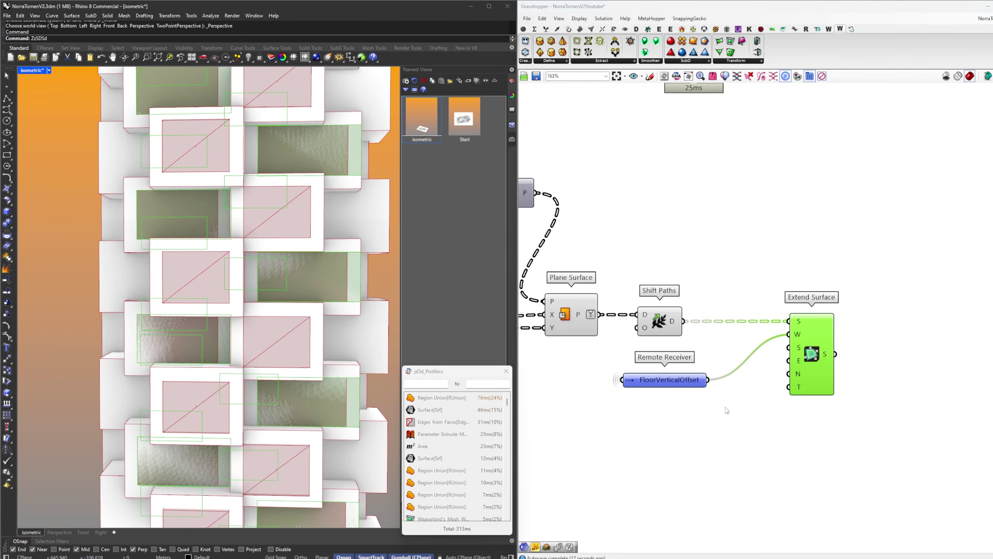
# Compare the Shift Paths surfaces with the Extend Surface result on the recessed facade walls up close
pyautogui.click(660, 329)
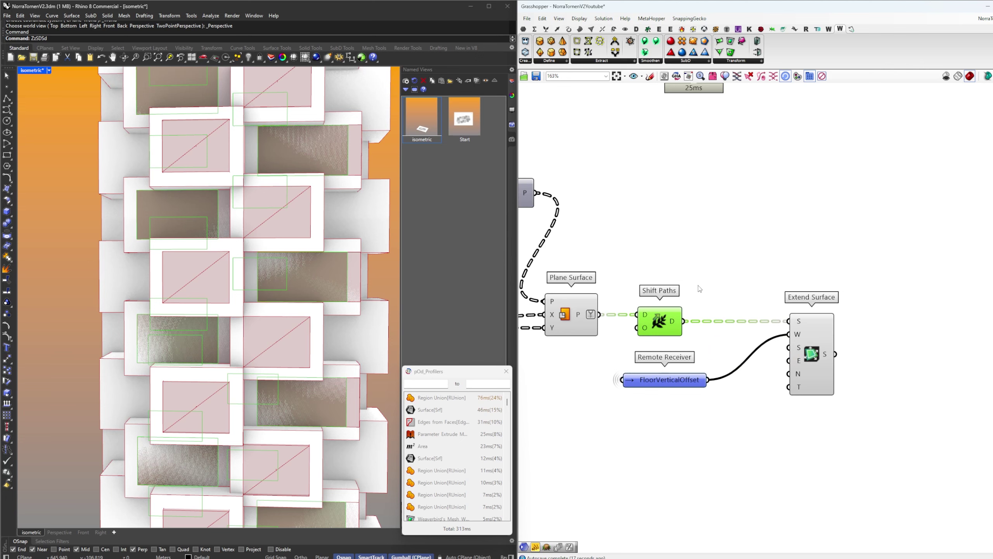
pyautogui.click(811, 339)
pyautogui.scroll(2, 337, 287)
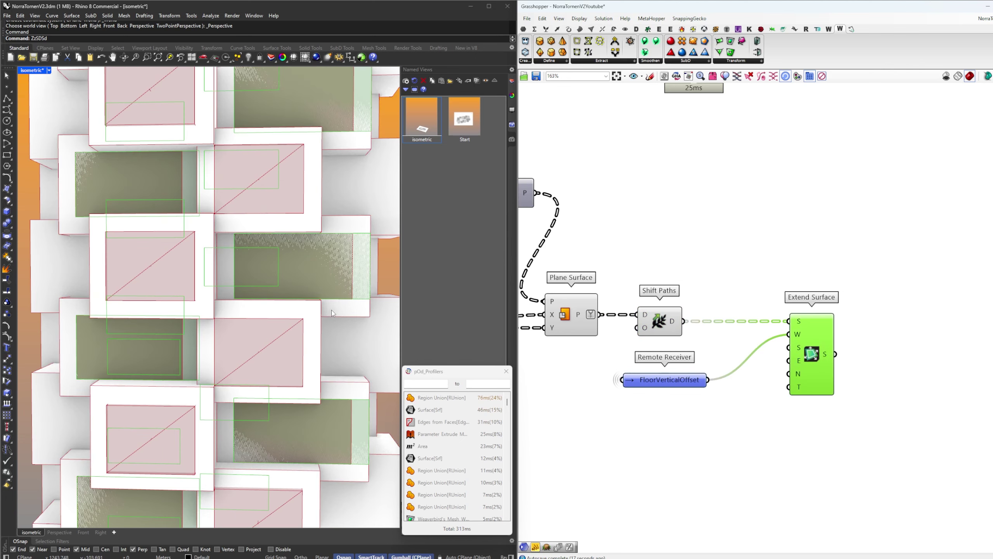
pyautogui.keyDown('shift'); pyautogui.moveTo(352, 330); pyautogui.dragTo(352, 287, button='right'); pyautogui.keyUp('shift')
pyautogui.scroll(1, 353, 287)
pyautogui.click(660, 326)
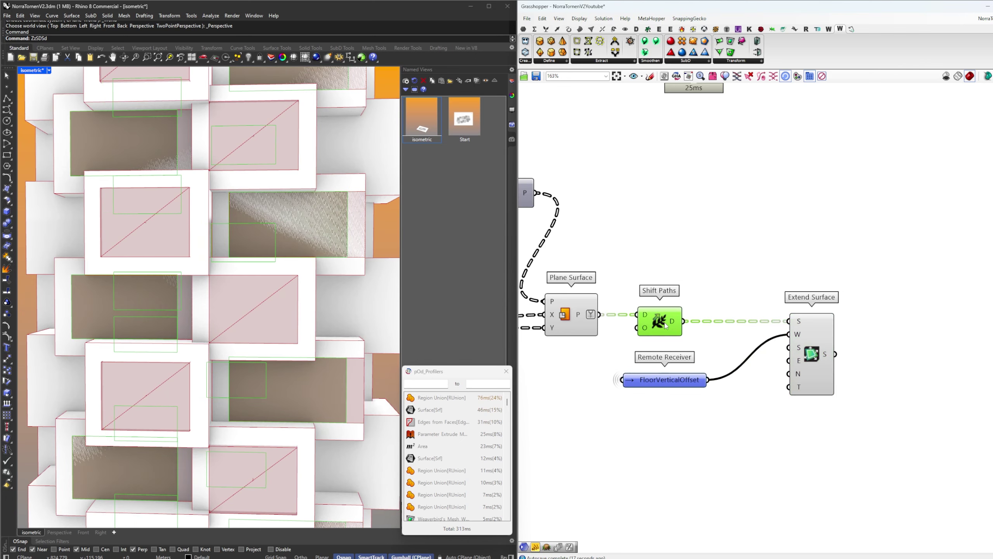
# Insert an Explode Tree between Shift Paths and Extend Surface, feeding only branch {2} into Extend Surface
pyautogui.doubleClick(742, 287)
pyautogui.write('bang')
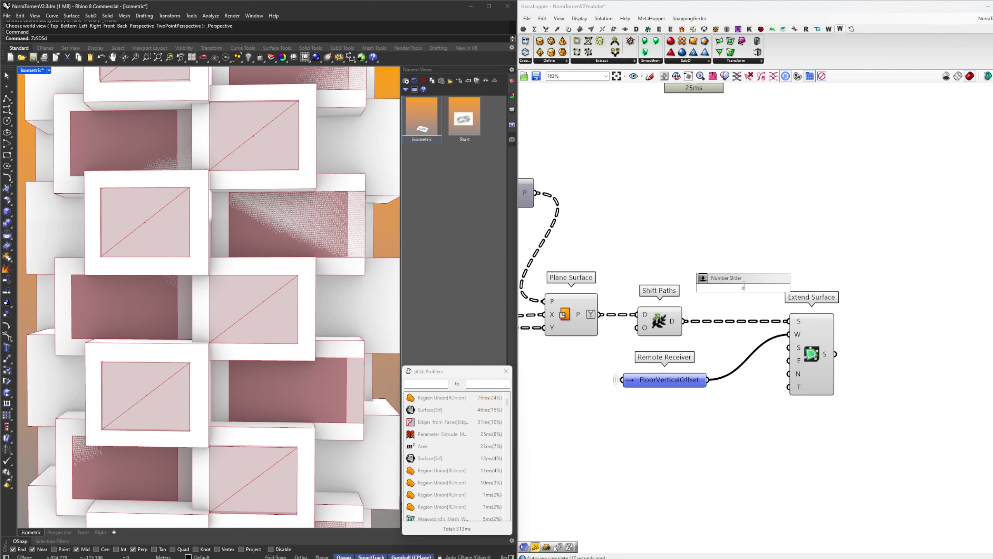
pyautogui.press('Return')
pyautogui.moveTo(682, 321); pyautogui.dragTo(723, 287)
pyautogui.moveTo(741, 289); pyautogui.dragTo(727, 321)
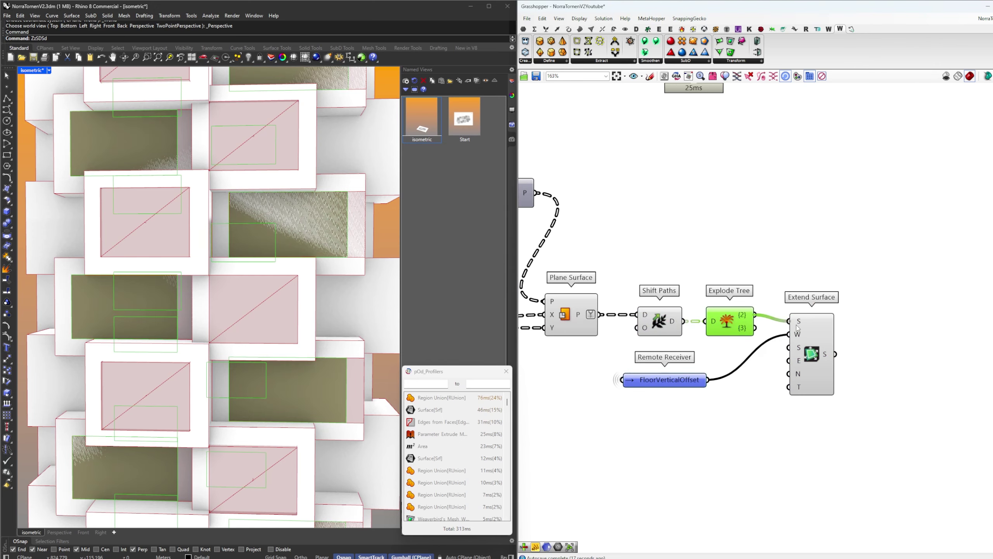
pyautogui.moveTo(798, 327); pyautogui.dragTo(809, 321)
# Move the FloorVerticalOffset connection to the E input of Extend Surface and inspect the windows from another side
pyautogui.moveTo(303, 358); pyautogui.dragTo(304, 349, button='right')
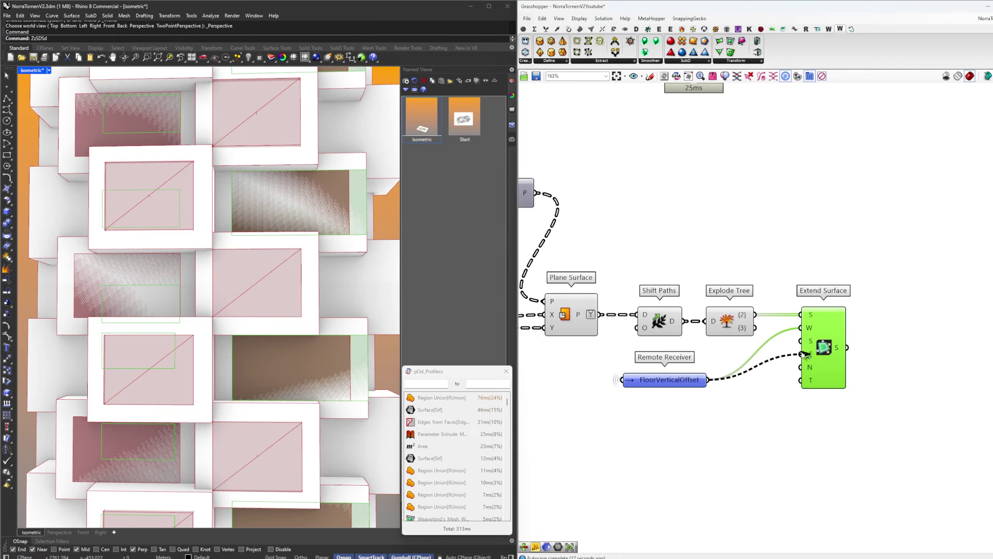
pyautogui.keyDown('ctrl'); pyautogui.keyDown('shift'); pyautogui.moveTo(802, 354); pyautogui.dragTo(802, 353); pyautogui.keyUp('shift'); pyautogui.keyUp('ctrl')
pyautogui.scroll(-7, 292, 337)
pyautogui.moveTo(293, 338); pyautogui.dragTo(235, 324, button='right')
pyautogui.scroll(5, 167, 324)
pyautogui.click(774, 346)
pyautogui.moveTo(783, 341); pyautogui.dragTo(739, 313, button='right')
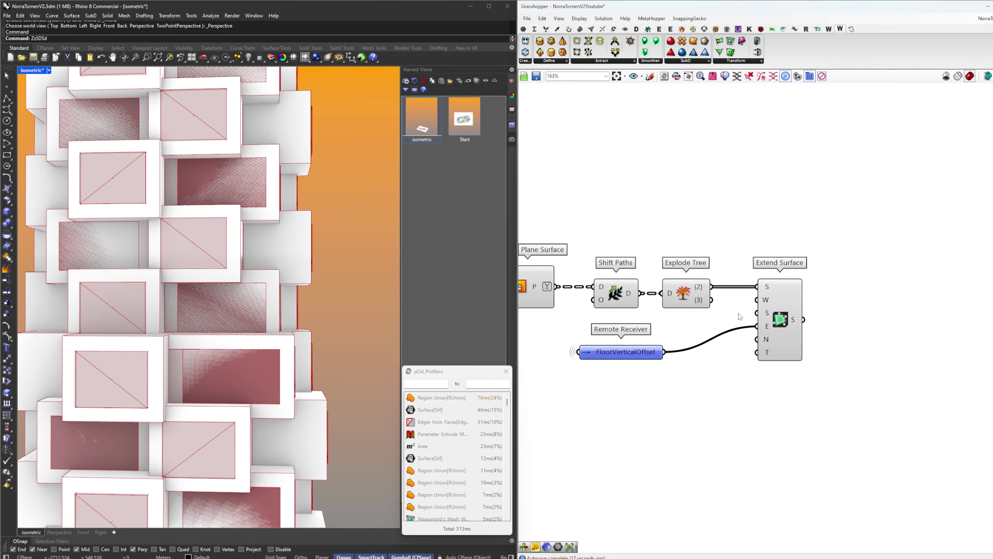
# Duplicate Extend Surface, feed it Explode Tree branch {3}, and move its FloorVerticalOffset connection to the W input
pyautogui.keyDown('alt'); pyautogui.moveTo(781, 335); pyautogui.dragTo(845, 354); pyautogui.keyUp('alt')
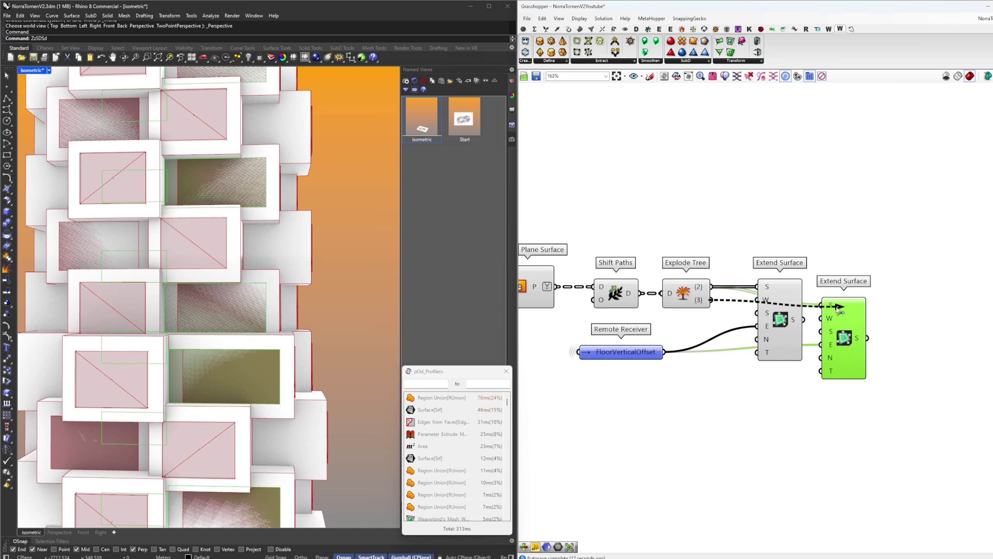
pyautogui.moveTo(836, 306); pyautogui.dragTo(857, 310)
pyautogui.click(805, 399)
pyautogui.keyDown('alt'); pyautogui.moveTo(638, 350); pyautogui.dragTo(642, 364); pyautogui.keyUp('alt')
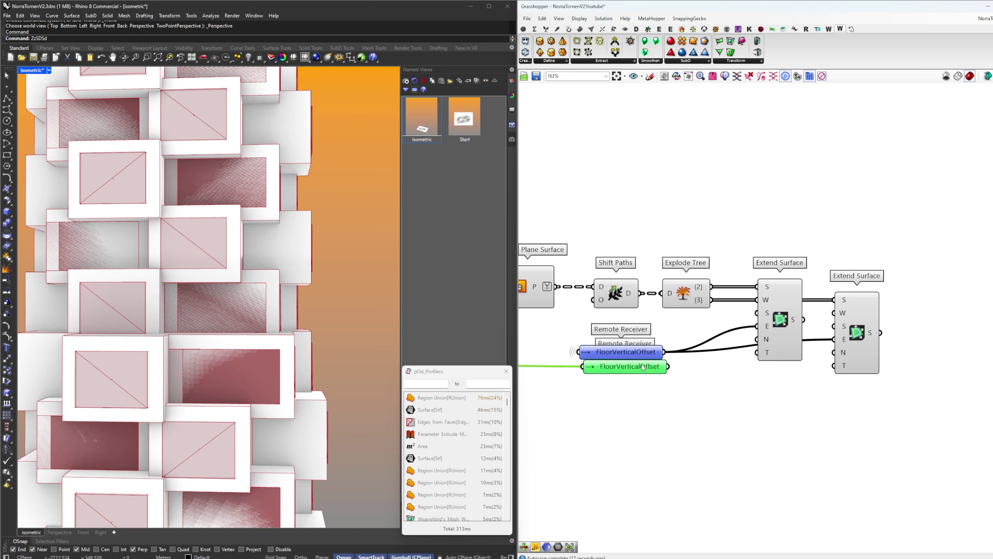
pyautogui.press('Delete')
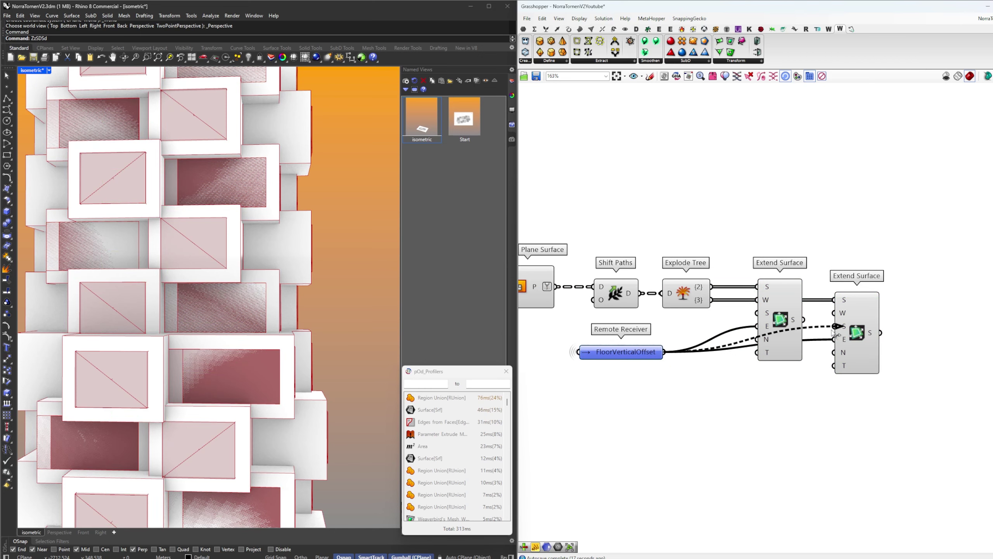
pyautogui.keyDown('ctrl'); pyautogui.keyDown('shift'); pyautogui.moveTo(832, 330); pyautogui.dragTo(834, 313); pyautogui.keyUp('shift'); pyautogui.keyUp('ctrl')
pyautogui.click(847, 316)
# Turn off the preview of Plane Surface, Shift Paths and Explode Tree, and inspect the extended window surfaces
pyautogui.moveTo(766, 324); pyautogui.dragTo(827, 325, button='right')
pyautogui.scroll(-3, 826, 326)
pyautogui.moveTo(798, 362); pyautogui.dragTo(627, 235)
pyautogui.rightClick(626, 235)
pyautogui.click(647, 248)
pyautogui.moveTo(364, 353); pyautogui.dragTo(254, 326, button='right')
pyautogui.scroll(6, 239, 393)
# Show the Plane Surface preview briefly to compare the original windows with the extended ones, and hide it again
pyautogui.click(688, 299)
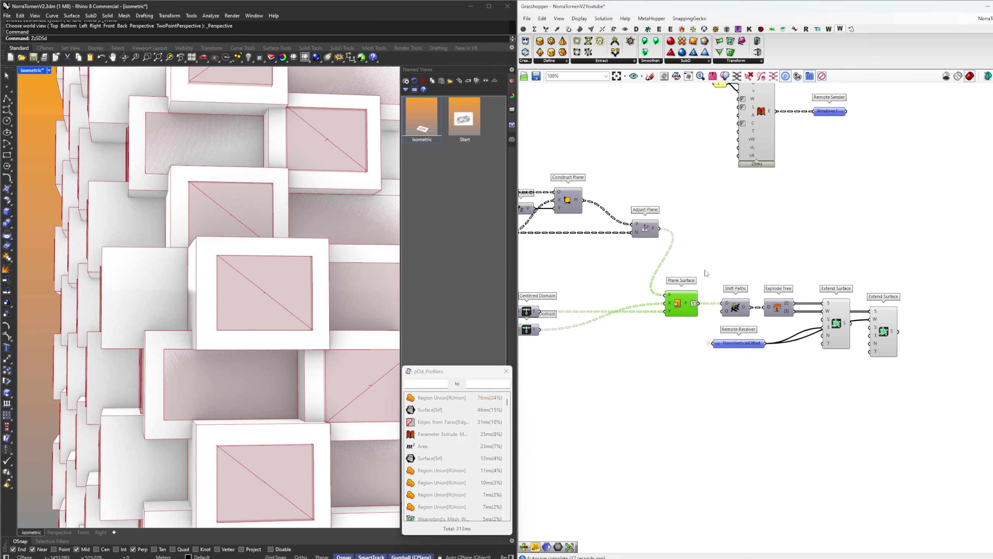
pyautogui.rightClick(704, 270)
pyautogui.click(724, 275)
pyautogui.moveTo(312, 372); pyautogui.dragTo(241, 386, button='right')
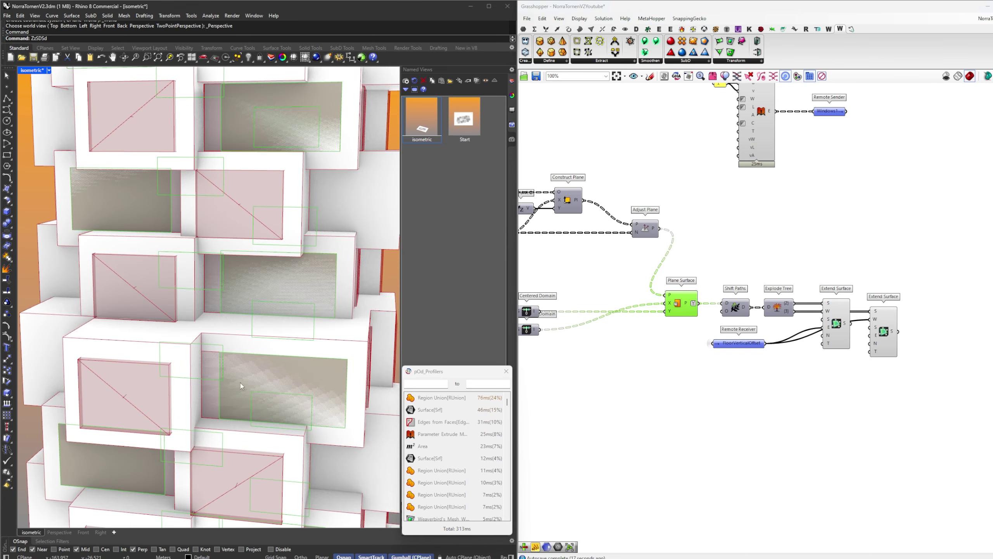
pyautogui.middleClick(711, 248)
pyautogui.click(727, 262)
pyautogui.click(735, 261)
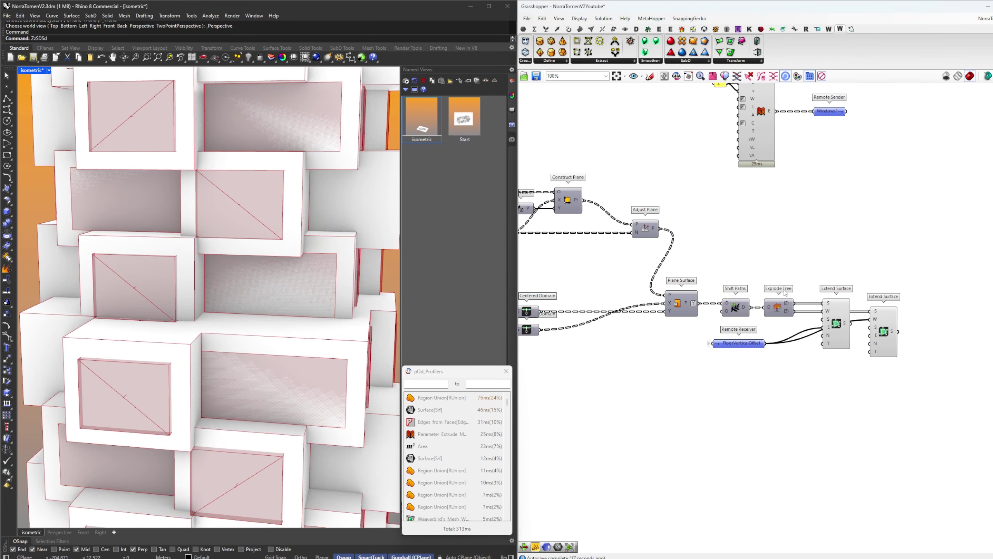
# Add a Merge component and connect the first Extend Surface output to D1 and the second to D2
pyautogui.moveTo(873, 324); pyautogui.dragTo(826, 328, button='right')
pyautogui.click(795, 332)
pyautogui.click(837, 334)
pyautogui.scroll(4, 778, 319)
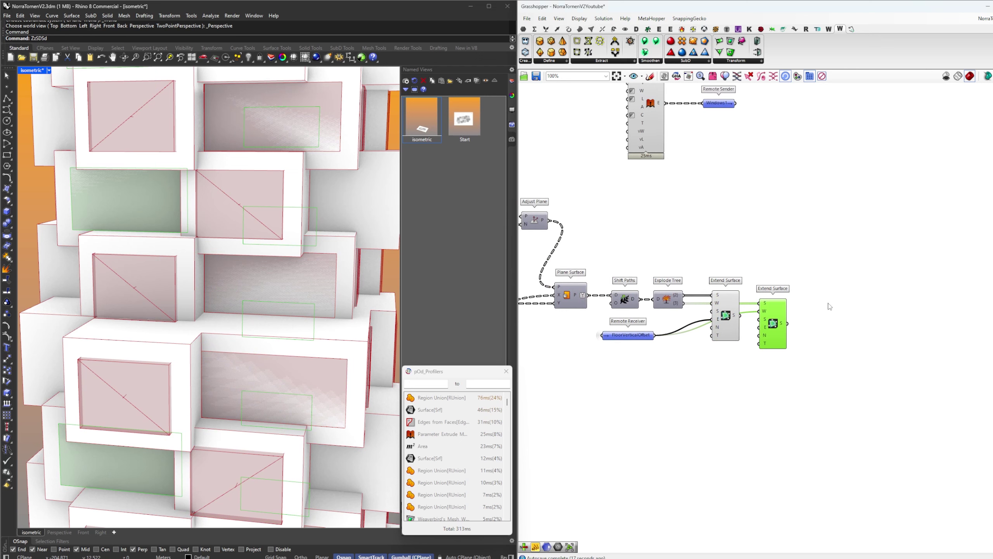
pyautogui.doubleClick(854, 322)
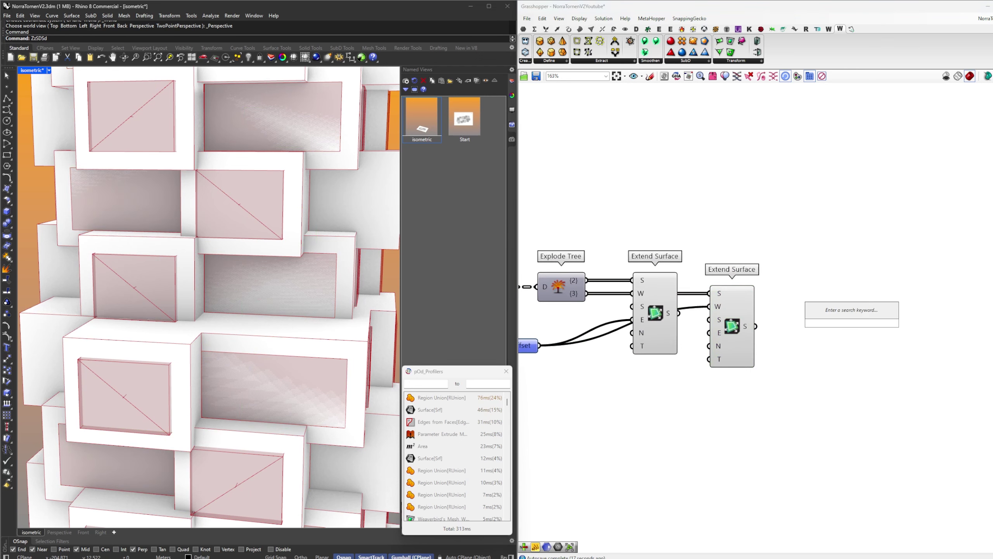
pyautogui.write('merge')
pyautogui.press('Return')
pyautogui.moveTo(827, 314); pyautogui.dragTo(827, 315)
pyautogui.moveTo(847, 325); pyautogui.dragTo(827, 321)
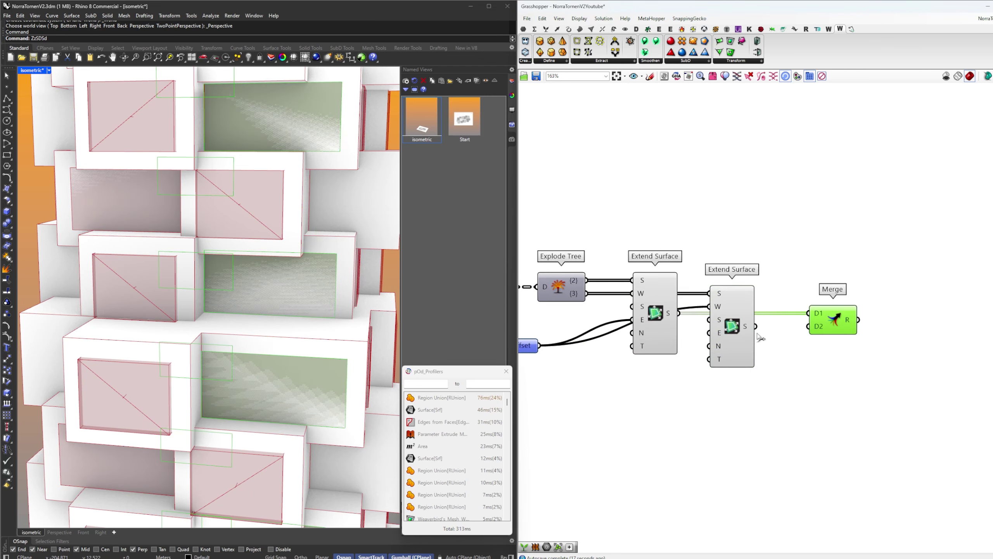
pyautogui.moveTo(756, 326); pyautogui.dragTo(808, 326)
pyautogui.moveTo(827, 321); pyautogui.dragTo(824, 328)
pyautogui.moveTo(867, 329); pyautogui.dragTo(803, 327, button='right')
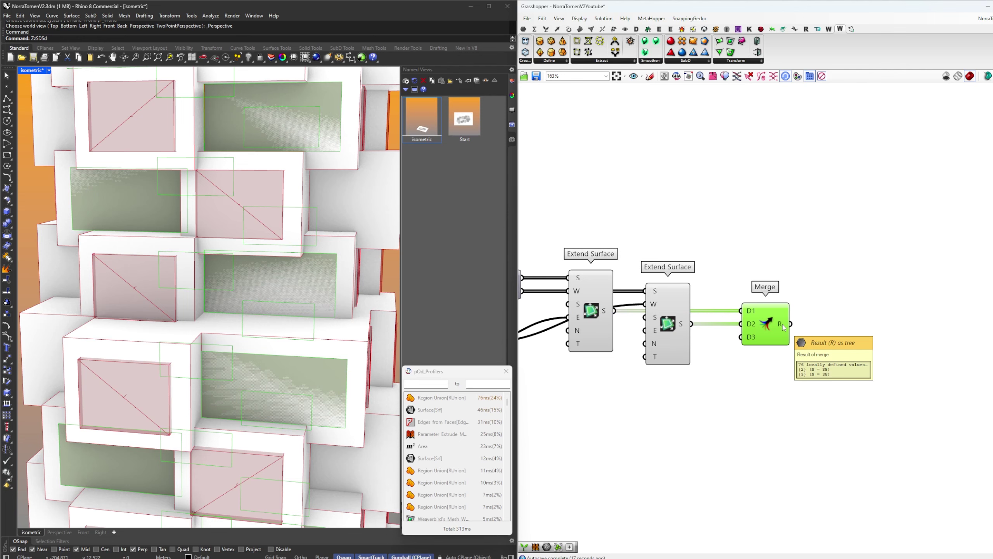
# Add a Discontinuity component and connect the Merge result to its C input
pyautogui.click(869, 328)
pyautogui.doubleClick(865, 327)
pyautogui.write('disc')
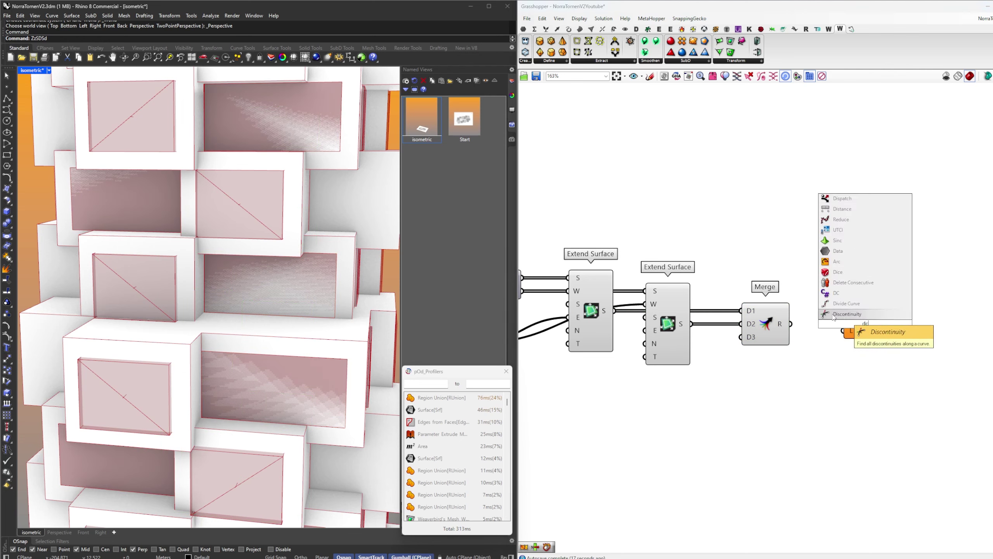
pyautogui.click(842, 315)
pyautogui.moveTo(843, 319)
pyautogui.mouseDown()
pyautogui.moveTo(790, 323)
pyautogui.moveTo(850, 326)
pyautogui.mouseUp()
pyautogui.moveTo(880, 320); pyautogui.dragTo(821, 320, button='right')
# Add a Construct Mesh component, feed it the Discontinuity points as vertices, and check the point output
pyautogui.doubleClick(875, 324)
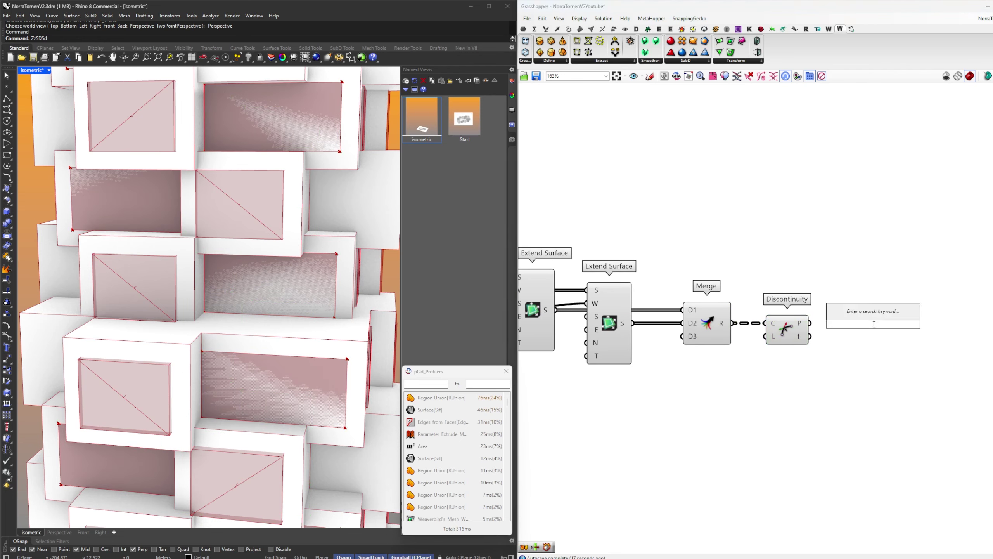
pyautogui.write('conm')
pyautogui.click(861, 315)
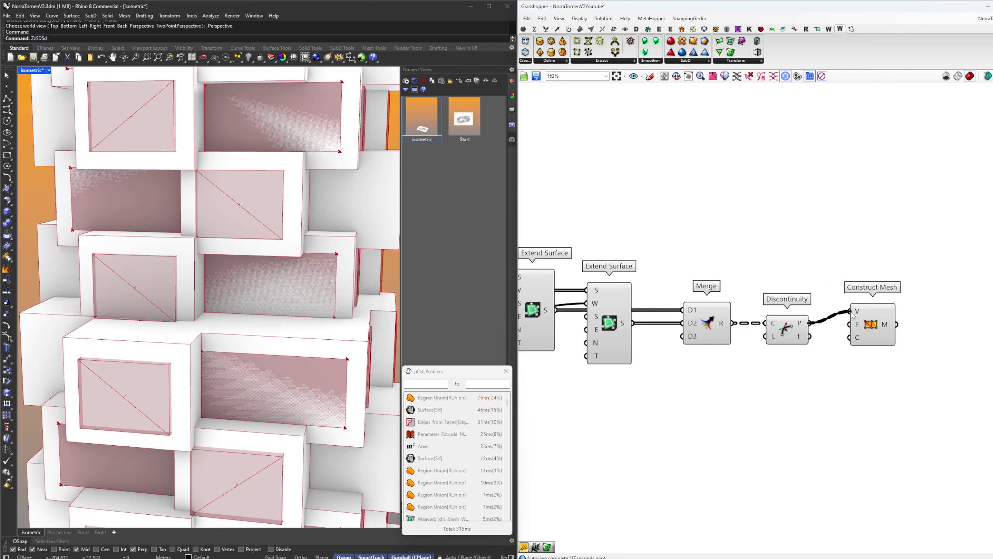
pyautogui.moveTo(852, 312); pyautogui.dragTo(850, 311)
pyautogui.moveTo(866, 318); pyautogui.dragTo(854, 331)
pyautogui.click(802, 327)
pyautogui.moveTo(807, 326); pyautogui.dragTo(794, 304, button='right')
pyautogui.moveTo(794, 304)
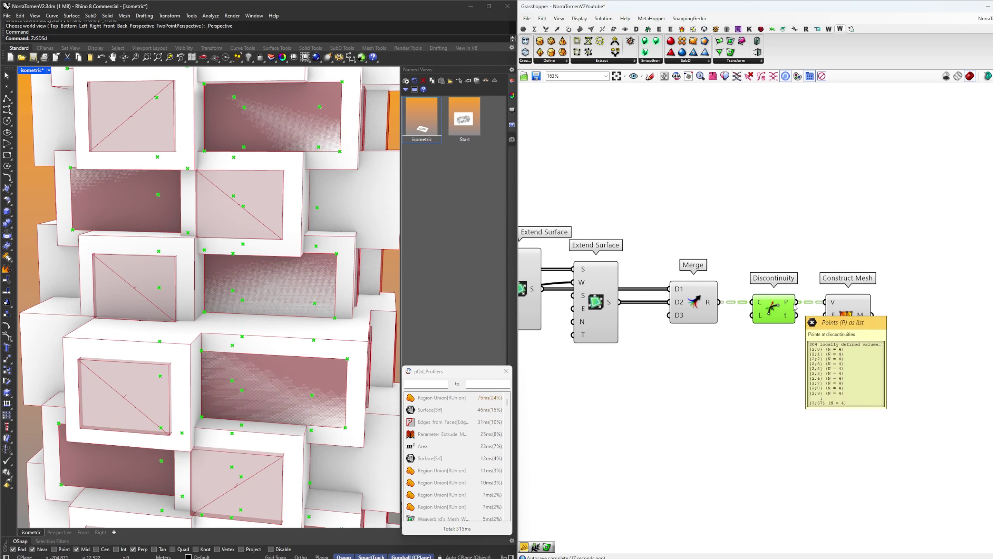
pyautogui.click(852, 316)
# Turn off the preview of the second Extend Surface, Merge and Discontinuity
pyautogui.moveTo(776, 341); pyautogui.dragTo(612, 226)
pyautogui.hotkey('ctrl', 'q')
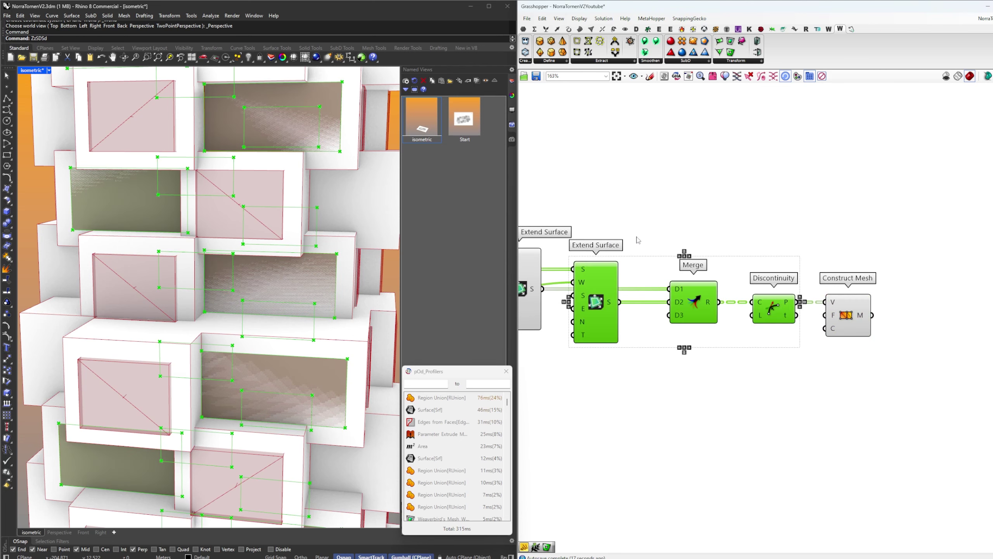
pyautogui.click(692, 232)
pyautogui.click(849, 315)
pyautogui.click(886, 318)
pyautogui.moveTo(886, 318); pyautogui.dragTo(809, 329, button='right')
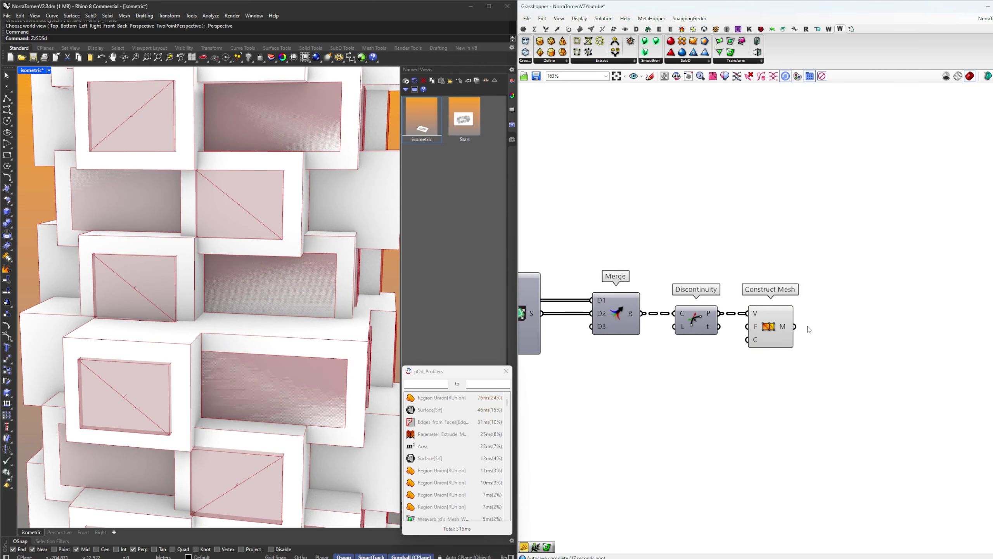
# Add Face Normals and Weaverbird's Face Polylines components, both fed by the Construct Mesh output
pyautogui.doubleClick(856, 287)
pyautogui.write('facen')
pyautogui.click(853, 277)
pyautogui.moveTo(794, 326); pyautogui.dragTo(822, 239)
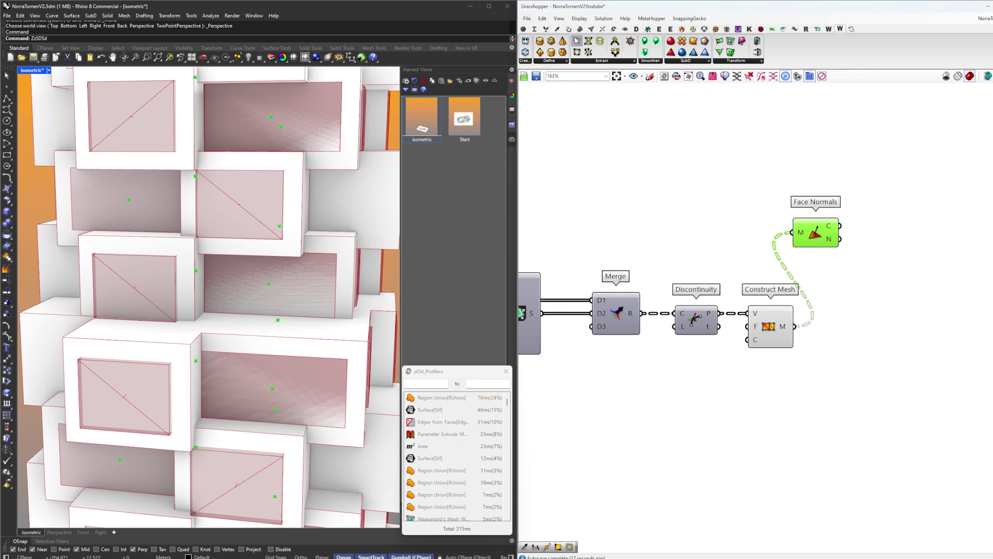
pyautogui.moveTo(577, 41); pyautogui.dragTo(909, 330)
pyautogui.click(921, 343)
pyautogui.moveTo(921, 343); pyautogui.dragTo(813, 348, button='right')
pyautogui.click(708, 237)
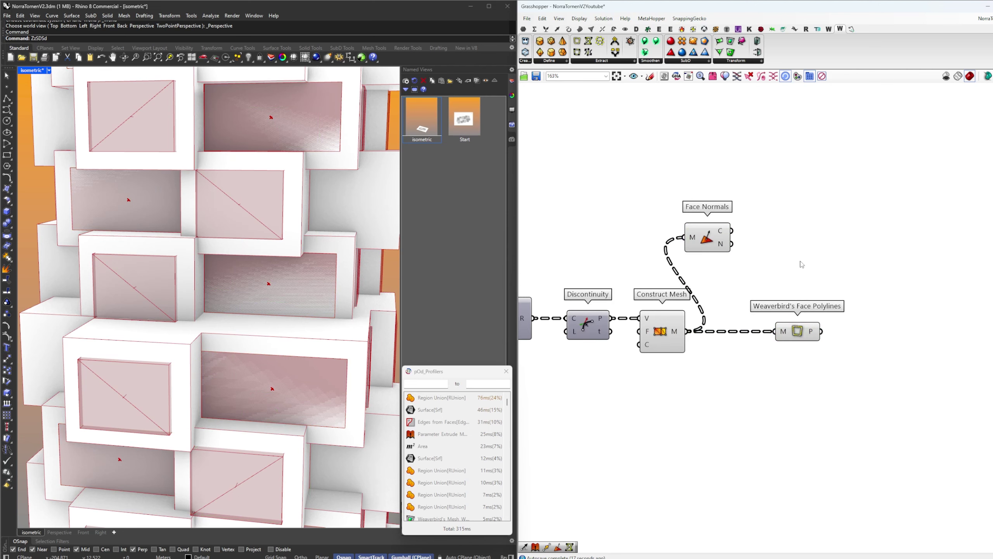
# Add an Amplitude component and connect the Face Normals N output to its V input
pyautogui.doubleClick(788, 261)
pyautogui.write('amp')
pyautogui.press('Return')
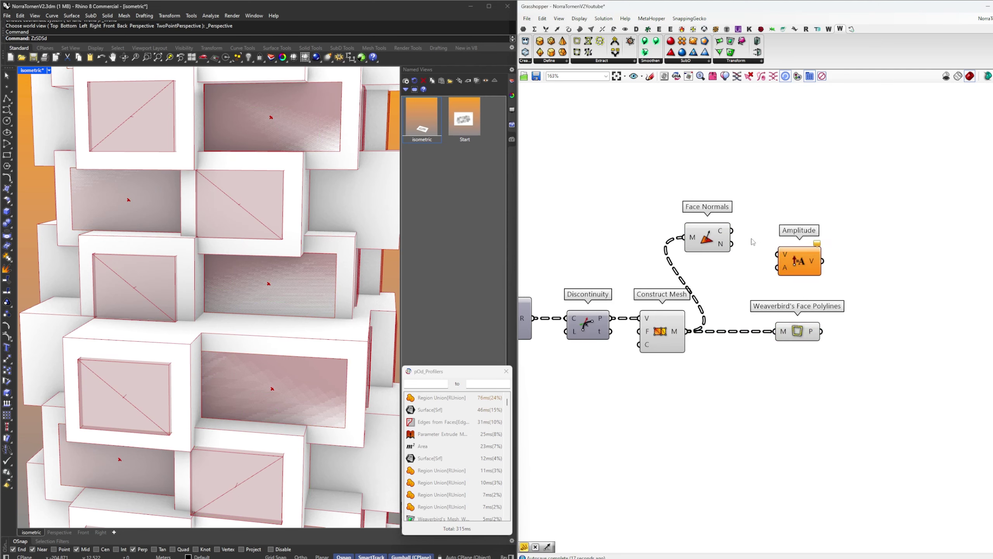
pyautogui.moveTo(784, 255); pyautogui.dragTo(792, 244)
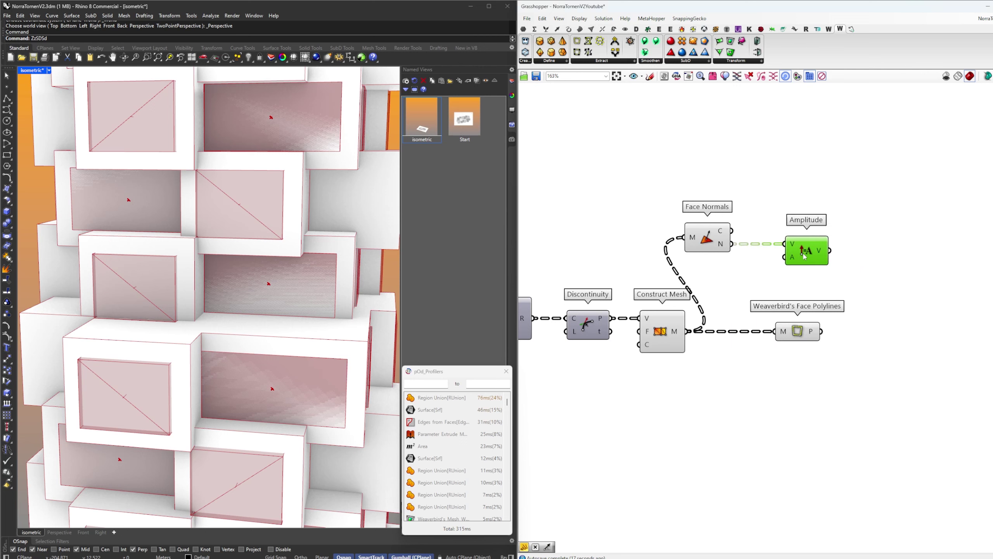
# Add a panel containing 0.5 below Face Normals
pyautogui.doubleClick(706, 285)
pyautogui.write('//0')
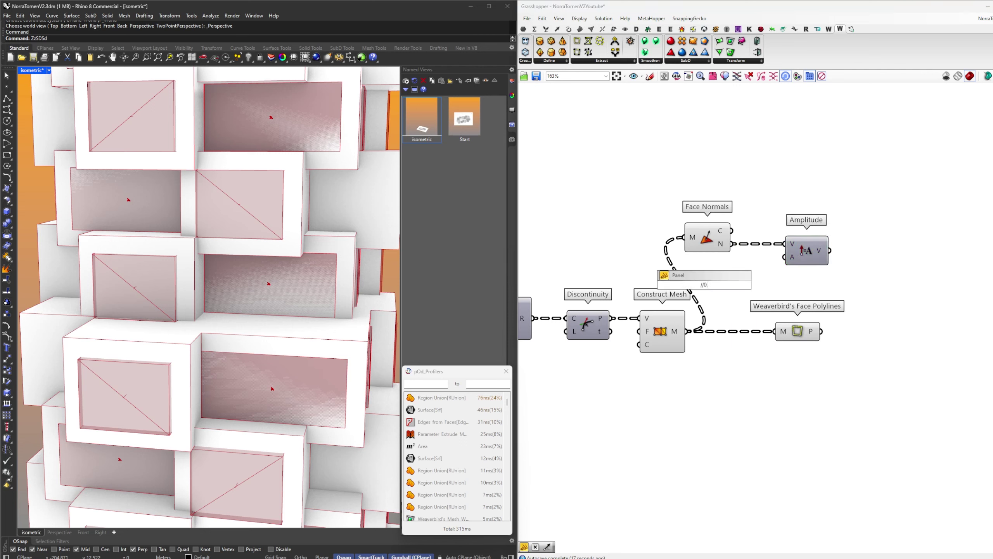
pyautogui.write('.5')
pyautogui.press('Return')
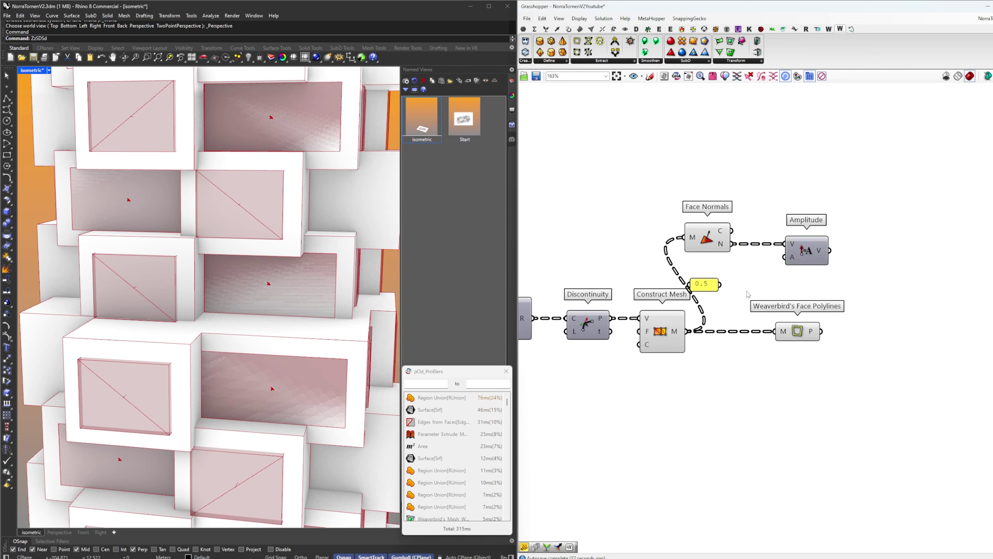
# Add a Negative component between the 0.5 panel and Amplitude's A input
pyautogui.doubleClick(761, 289)
pyautogui.write('ne')
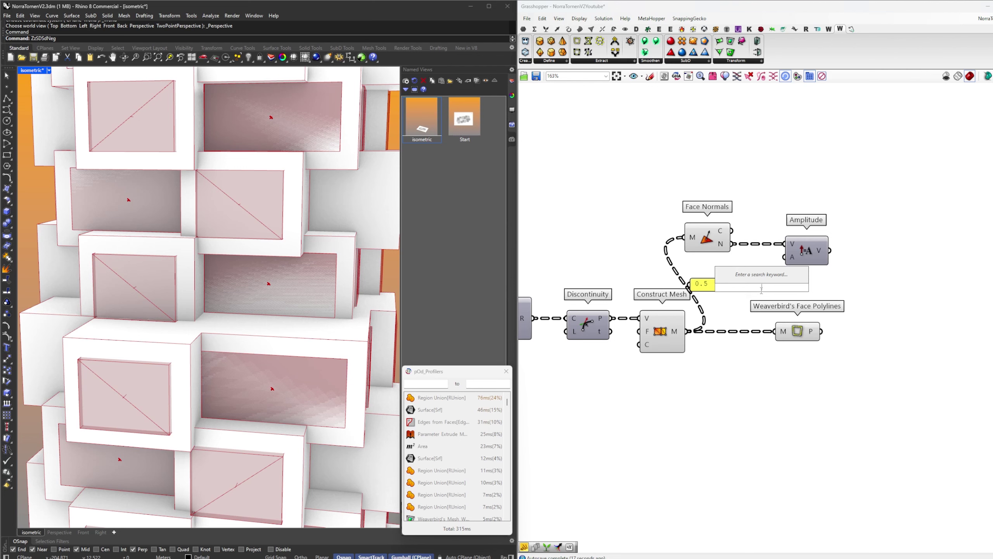
pyautogui.write('g')
pyautogui.click(735, 280)
pyautogui.moveTo(719, 285); pyautogui.dragTo(743, 288)
pyautogui.moveTo(755, 291); pyautogui.dragTo(750, 287)
pyautogui.moveTo(777, 285); pyautogui.dragTo(792, 257)
pyautogui.click(806, 254)
pyautogui.moveTo(851, 265); pyautogui.dragTo(751, 257, button='right')
pyautogui.moveTo(696, 242); pyautogui.dragTo(703, 242)
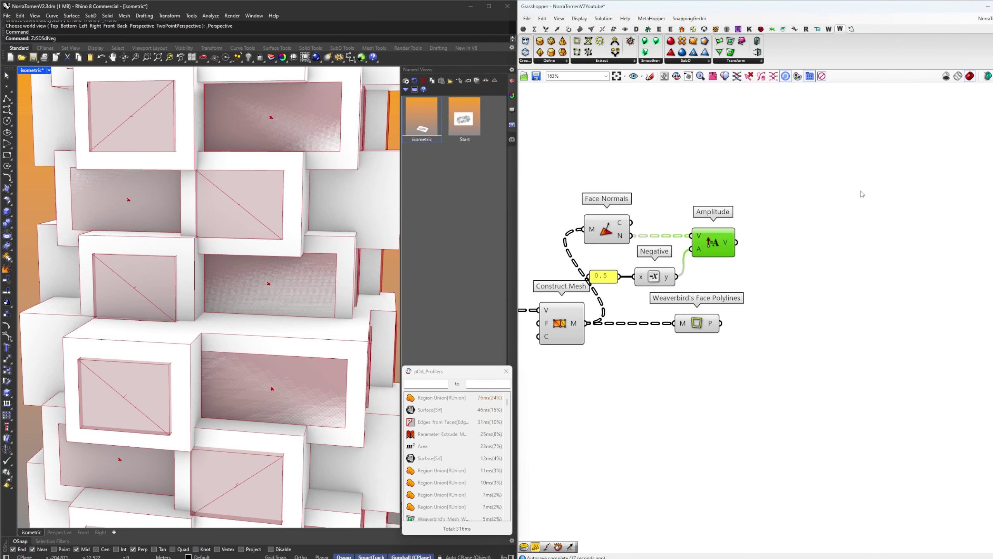
# Add a Line SDL component and connect Face Normals C to its S input and N to its D input
pyautogui.doubleClick(838, 207)
pyautogui.write('sdl')
pyautogui.press('Return')
pyautogui.scroll(2, 715, 223)
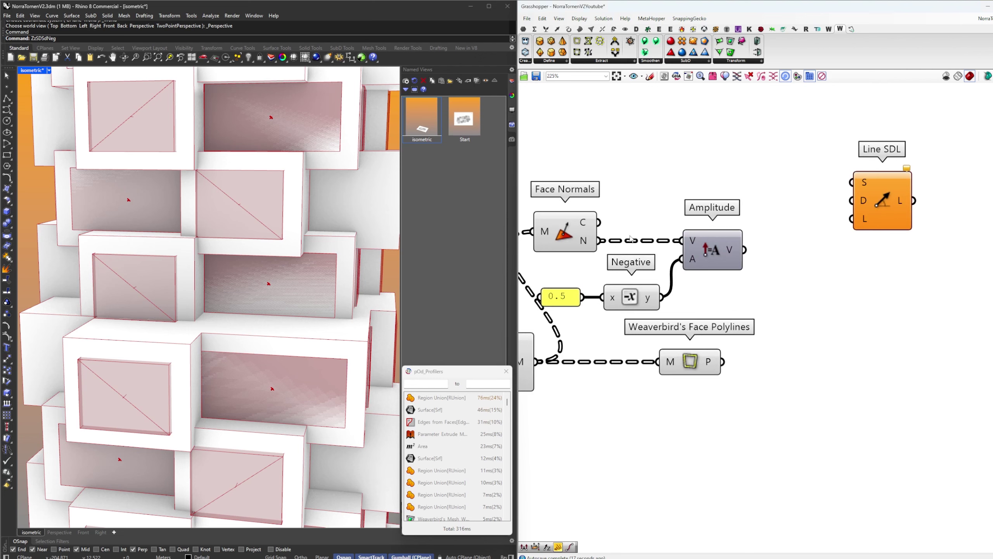
pyautogui.moveTo(595, 220); pyautogui.dragTo(865, 183)
pyautogui.moveTo(893, 207); pyautogui.dragTo(844, 247)
pyautogui.click(744, 280)
pyautogui.moveTo(719, 256); pyautogui.dragTo(718, 294)
pyautogui.moveTo(602, 244); pyautogui.dragTo(804, 240)
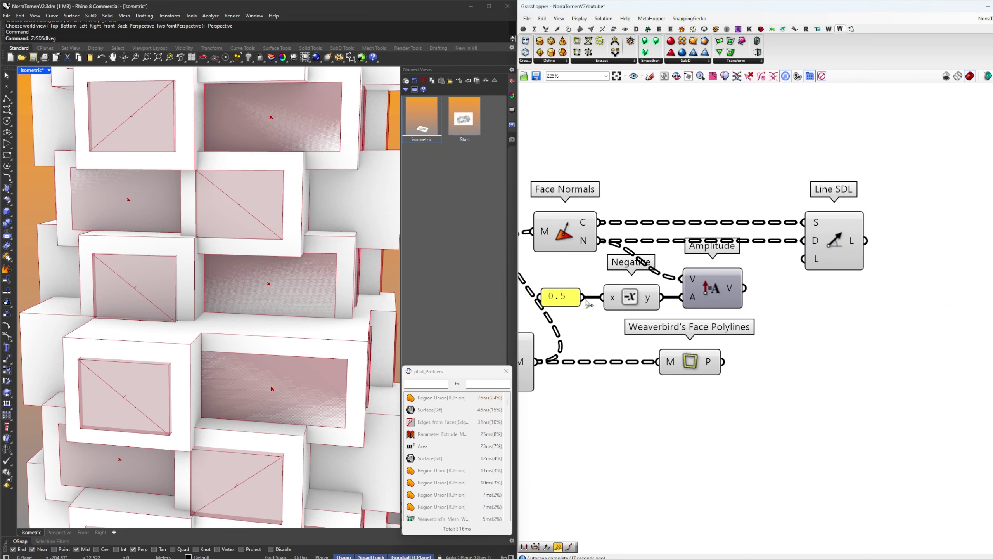
# Connect the Negative output to Line SDL's L input and inspect the line directions in the viewport
pyautogui.moveTo(660, 297); pyautogui.dragTo(804, 259)
pyautogui.click(837, 251)
pyautogui.moveTo(345, 374); pyautogui.dragTo(274, 374, button='right')
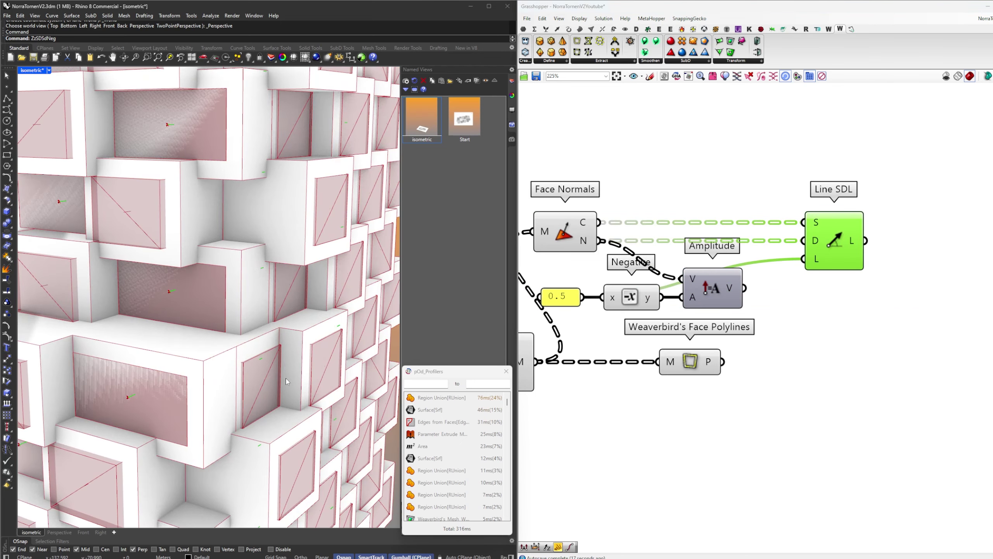
# Delete Negative and Amplitude so the 0.5 panel feeds Line SDL's L input, and move Line SDL beside Face Normals
pyautogui.moveTo(777, 322); pyautogui.dragTo(645, 281)
pyautogui.press('Delete')
pyautogui.moveTo(833, 247); pyautogui.dragTo(687, 250)
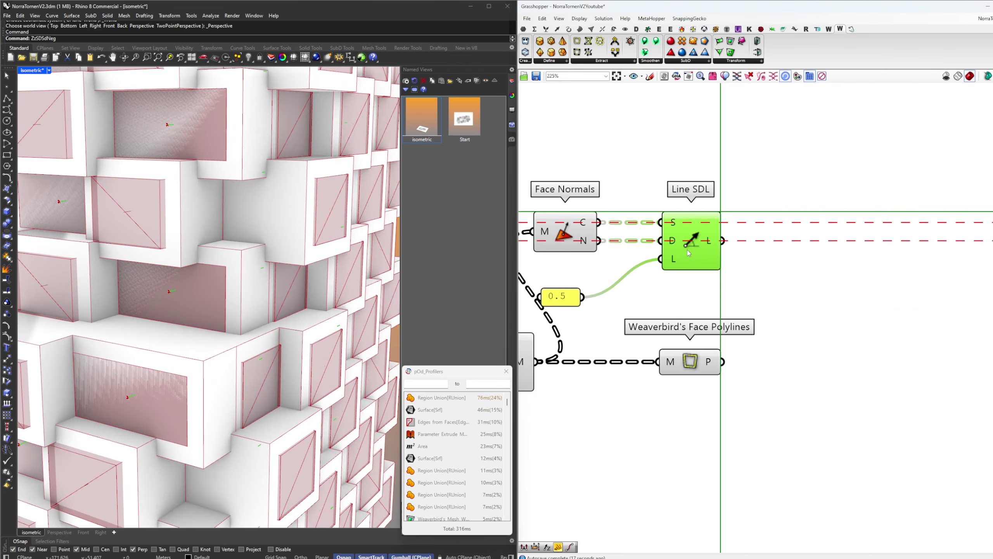
pyautogui.click(694, 251)
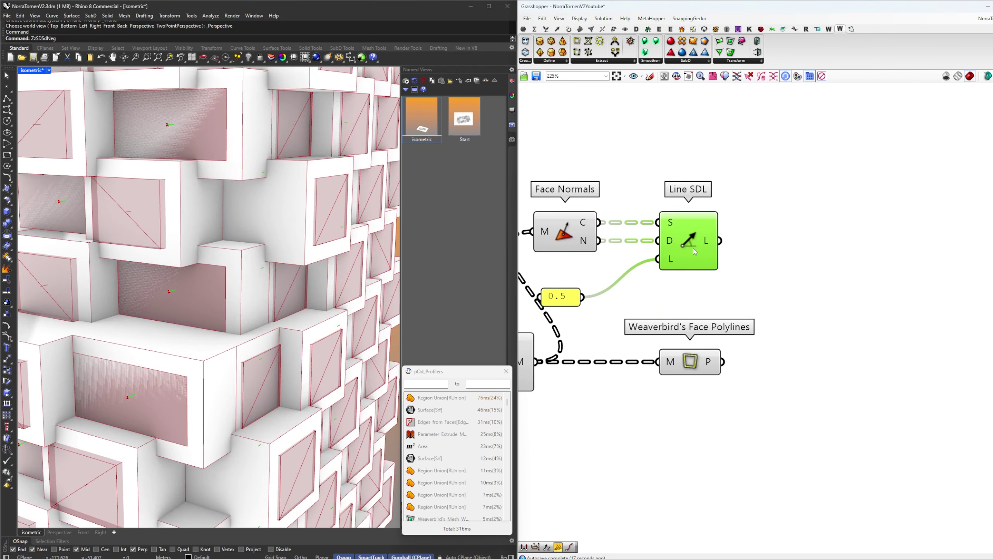
pyautogui.click(719, 299)
# Duplicate Parameter Extrude Mesh beside the new definition, feeding Face Polylines into P and Line SDL into D
pyautogui.scroll(-8, 718, 298)
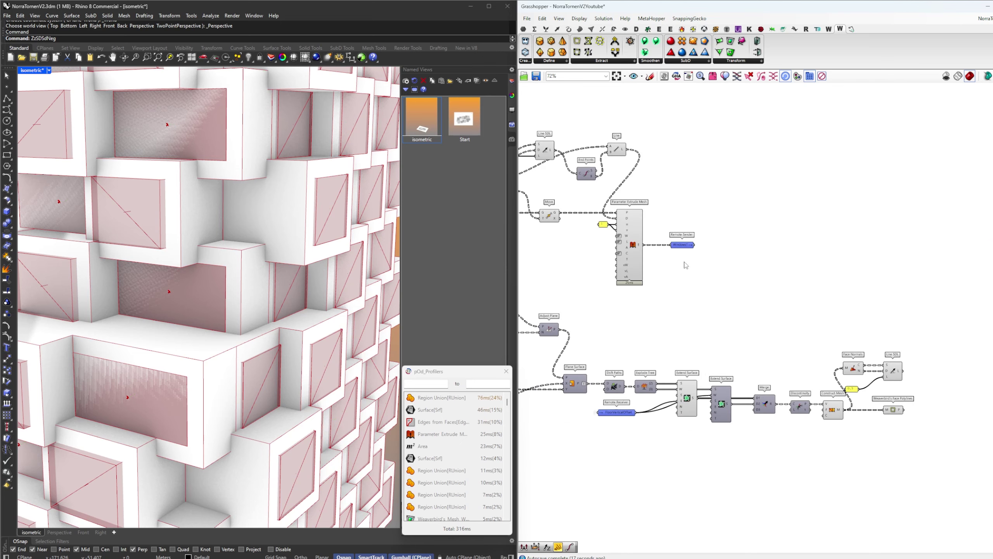
pyautogui.click(636, 261)
pyautogui.scroll(7, 900, 395)
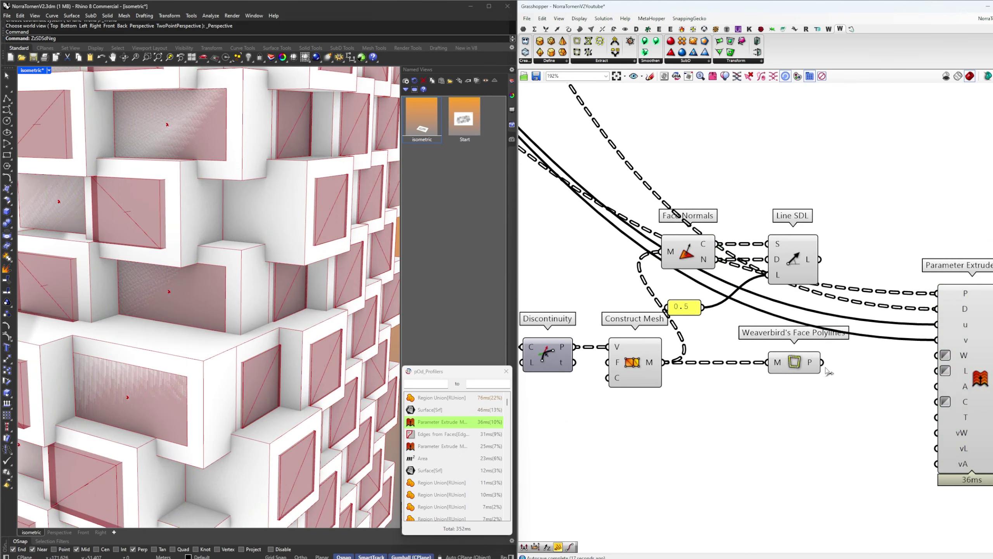
pyautogui.moveTo(962, 305); pyautogui.dragTo(929, 374)
pyautogui.click(867, 315)
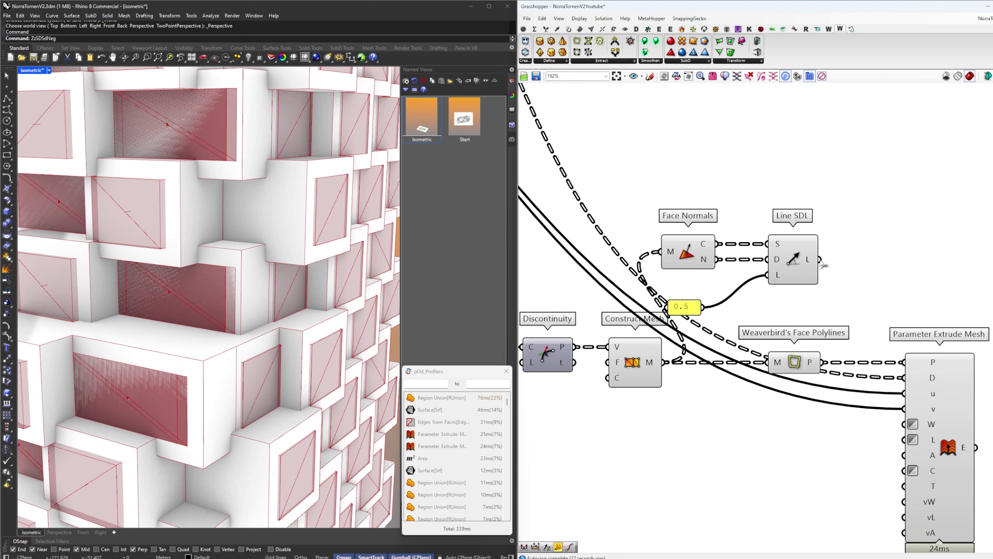
pyautogui.moveTo(821, 260); pyautogui.dragTo(905, 378)
# Duplicate the panel containing 1 and connect it to the u and v inputs of the new Parameter Extrude Mesh
pyautogui.scroll(-5, 899, 380)
pyautogui.moveTo(543, 160); pyautogui.dragTo(562, 165, button='right')
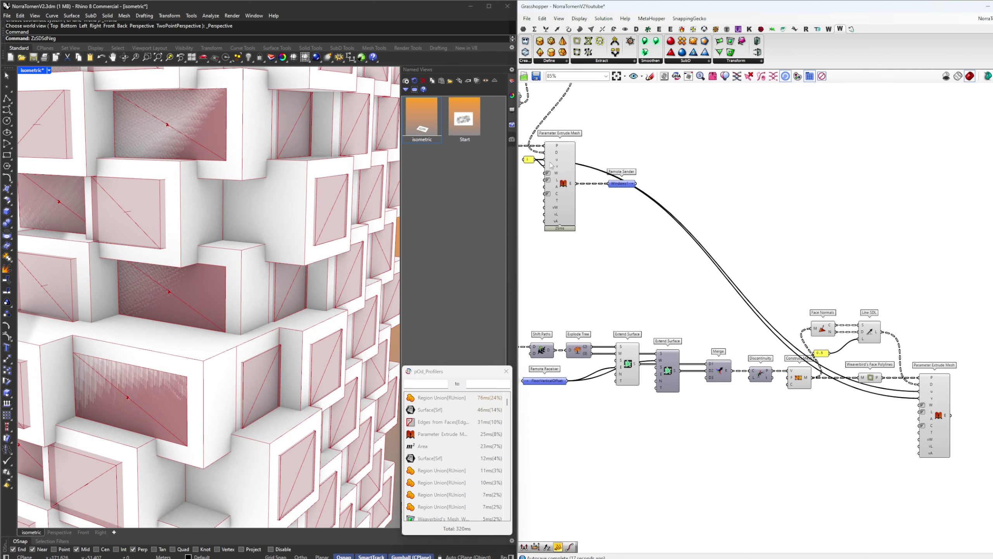
pyautogui.click(529, 161)
pyautogui.keyDown('alt'); pyautogui.moveTo(533, 164); pyautogui.dragTo(966, 376); pyautogui.keyUp('alt')
pyautogui.scroll(5, 900, 402)
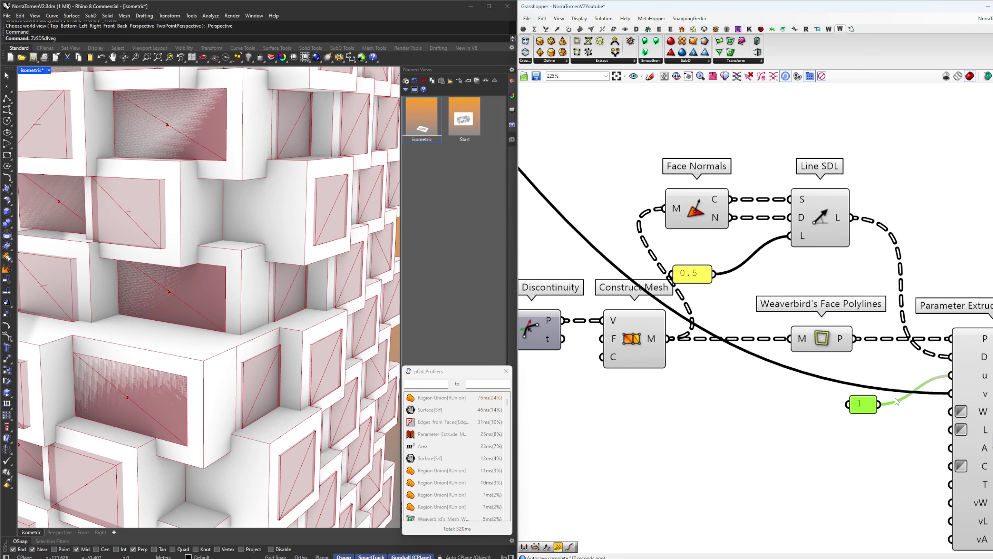
pyautogui.moveTo(862, 404); pyautogui.dragTo(837, 382)
pyautogui.click(854, 404)
pyautogui.moveTo(854, 404); pyautogui.dragTo(783, 383, button='right')
# Select the new Parameter Extrude Mesh and inspect its extruded recessed windows on the tower
pyautogui.click(903, 403)
pyautogui.moveTo(209, 368); pyautogui.dragTo(256, 336, button='right')
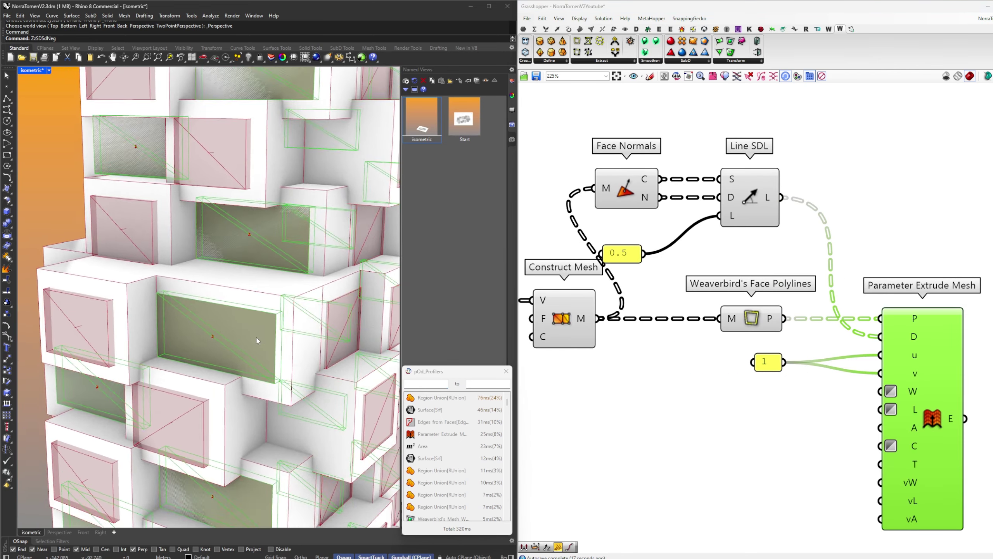
pyautogui.scroll(12, 256, 337)
pyautogui.moveTo(948, 351); pyautogui.dragTo(741, 329, button='right')
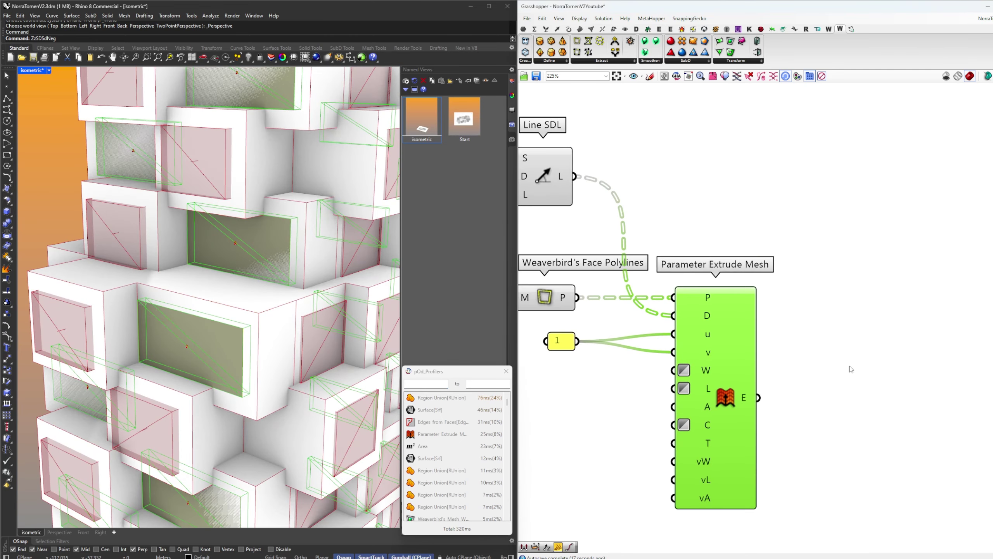
# Add a Remote Sender on the new Parameter Extrude Mesh's E output and name it Windows2
pyautogui.click(844, 391)
pyautogui.moveTo(840, 409); pyautogui.dragTo(828, 381, button='right')
pyautogui.doubleClick(828, 381)
pyautogui.write('rem')
pyautogui.press('Return')
pyautogui.moveTo(735, 372); pyautogui.dragTo(799, 378)
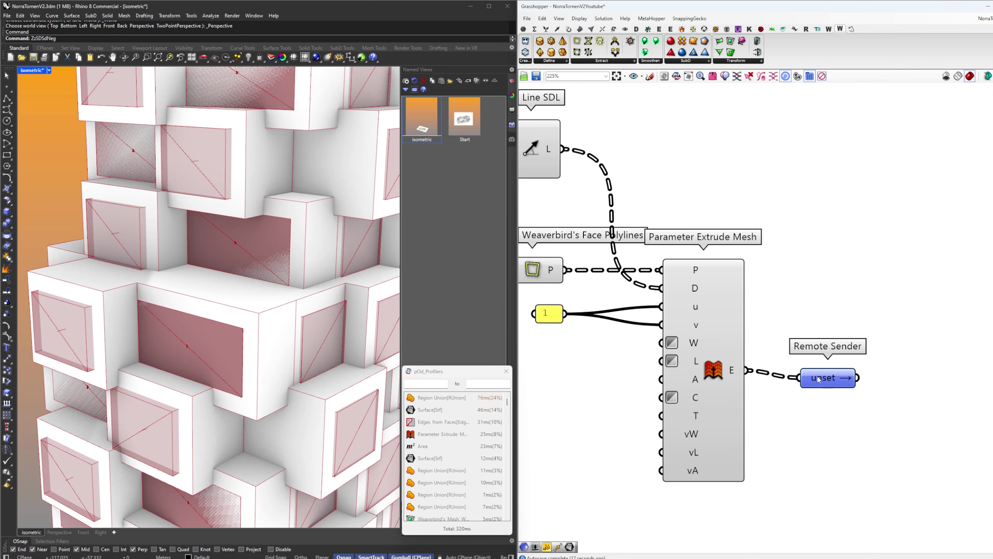
pyautogui.rightClick(810, 370)
pyautogui.write('Windows2')
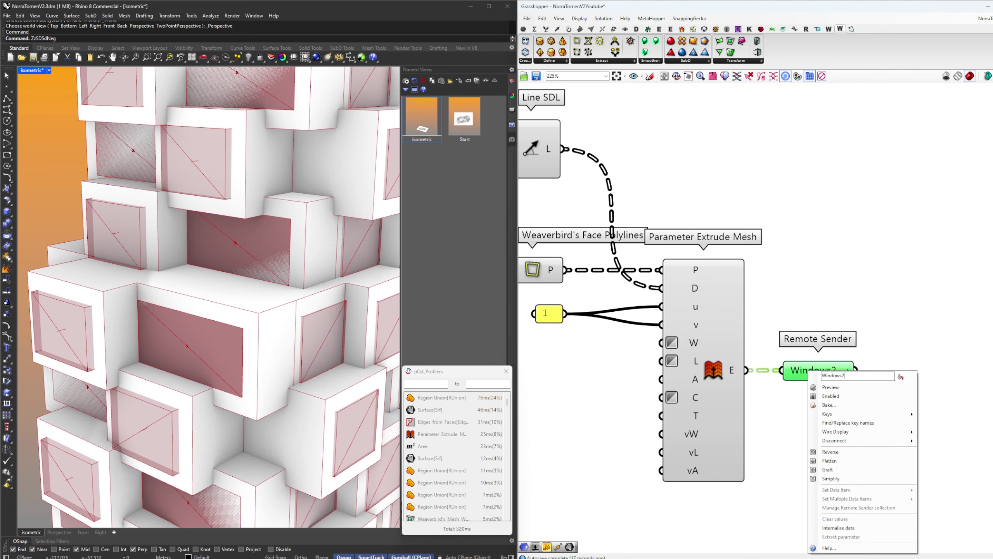
pyautogui.press('Return')
# Create Remote Receivers for Windows1 and Windows2 and place them one above the other beside the window definitions
pyautogui.scroll(-12, 827, 325)
pyautogui.moveTo(745, 283); pyautogui.dragTo(813, 289, button='right')
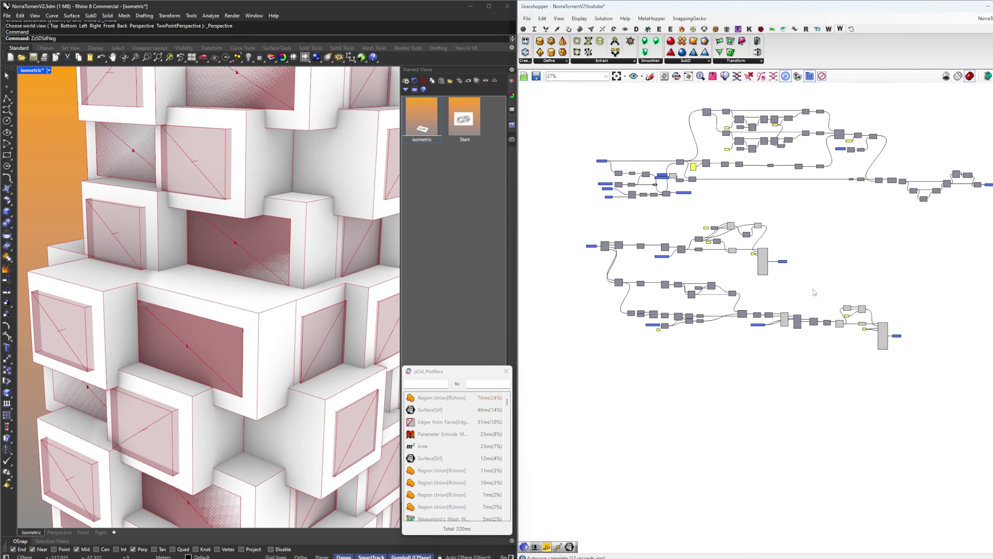
pyautogui.scroll(3, 784, 261)
pyautogui.doubleClick(788, 260)
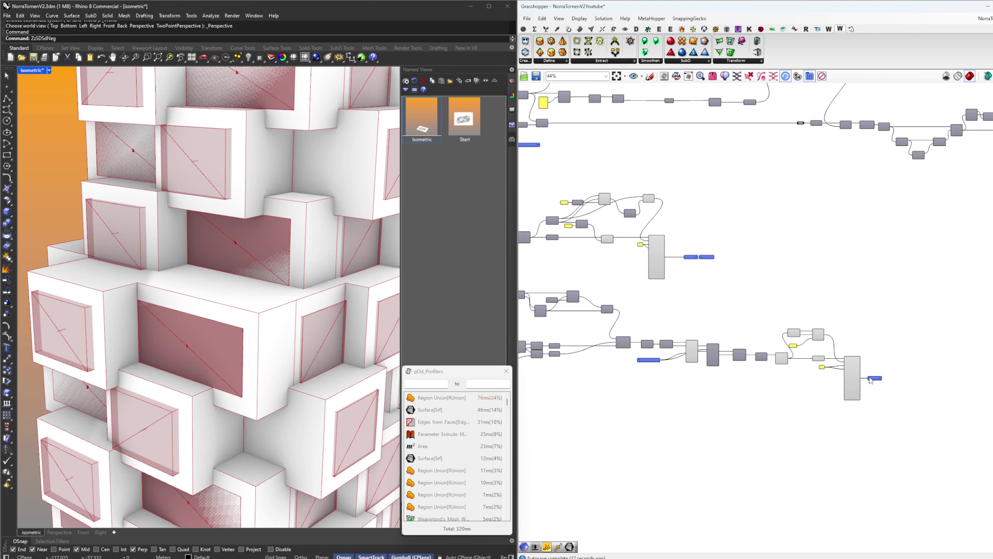
pyautogui.moveTo(890, 378); pyautogui.dragTo(916, 314)
pyautogui.moveTo(709, 259); pyautogui.dragTo(922, 259)
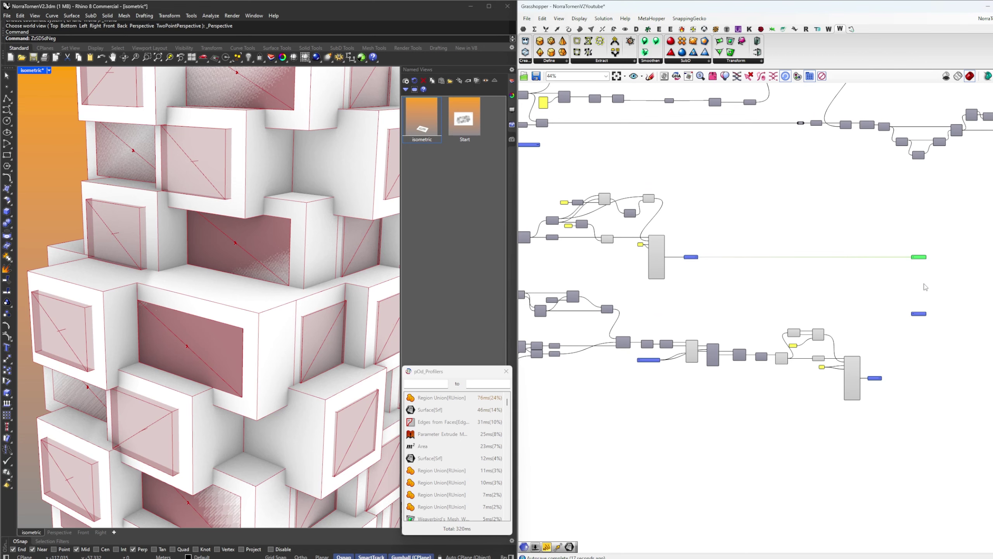
# Turn off the preview of all components in both window definitions
pyautogui.scroll(-3, 925, 290)
pyautogui.moveTo(903, 382); pyautogui.dragTo(630, 227)
pyautogui.rightClick(792, 254)
pyautogui.click(811, 267)
pyautogui.click(886, 269)
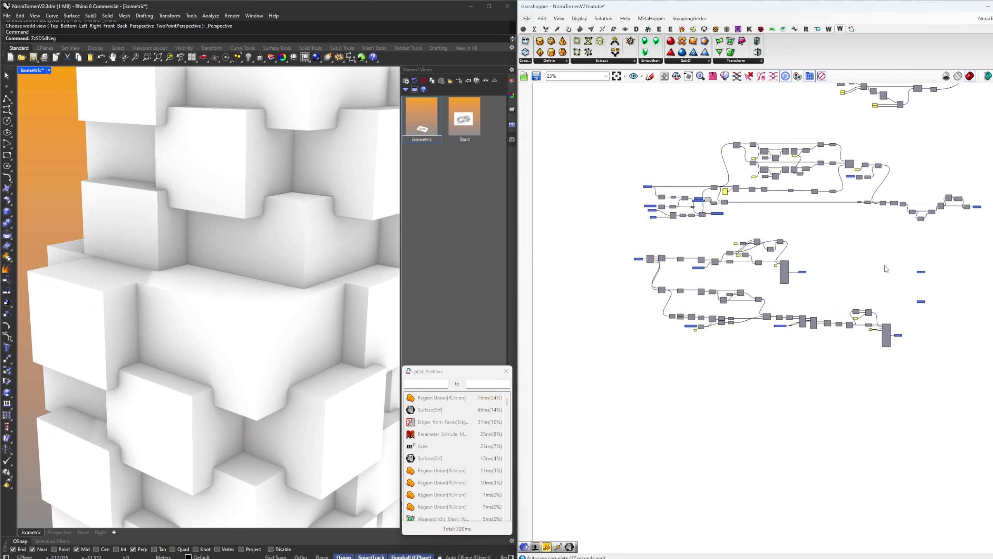
# Move the Windows1 and Windows2 Remote Receivers farther away from the window definitions
pyautogui.moveTo(887, 269); pyautogui.dragTo(803, 297, button='right')
pyautogui.moveTo(896, 333); pyautogui.dragTo(963, 301)
pyautogui.moveTo(963, 307); pyautogui.dragTo(821, 338, button='right')
pyautogui.moveTo(822, 333); pyautogui.dragTo(899, 333)
pyautogui.click(862, 307)
pyautogui.moveTo(828, 286); pyautogui.dragTo(842, 291, button='right')
pyautogui.moveTo(843, 300); pyautogui.dragTo(792, 255)
pyautogui.click(860, 314)
# Shift both window definitions slightly down the canvas, away from the definition above them
pyautogui.scroll(-4, 782, 299)
pyautogui.moveTo(782, 299); pyautogui.dragTo(788, 357, button='right')
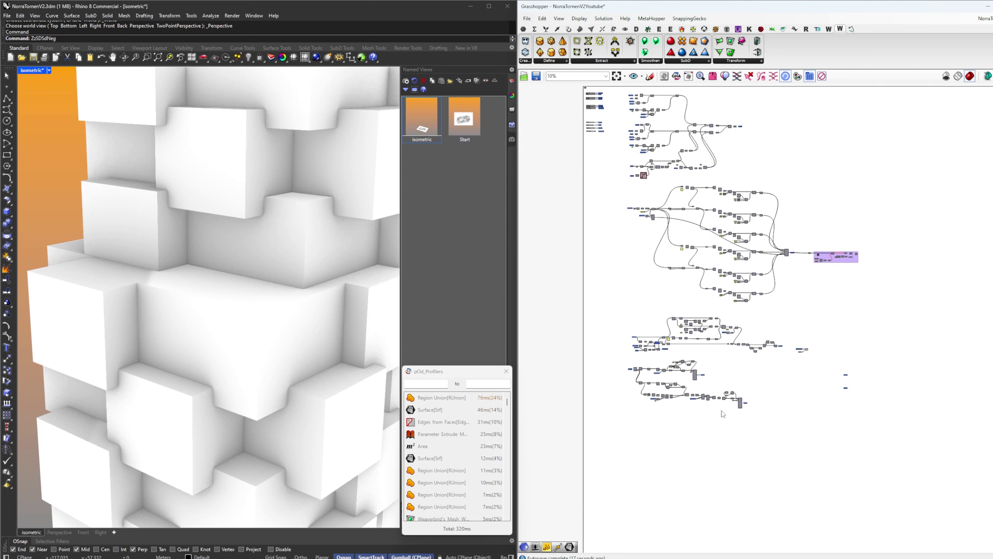
pyautogui.moveTo(765, 428); pyautogui.dragTo(610, 359)
pyautogui.moveTo(692, 374); pyautogui.dragTo(693, 392)
pyautogui.click(754, 373)
# Bring the two Remote Receivers closer together and turn on the preview of Windows1 and Windows2
pyautogui.scroll(4, 850, 391)
pyautogui.moveTo(849, 391); pyautogui.dragTo(738, 339, button='right')
pyautogui.scroll(-5, 331, 293)
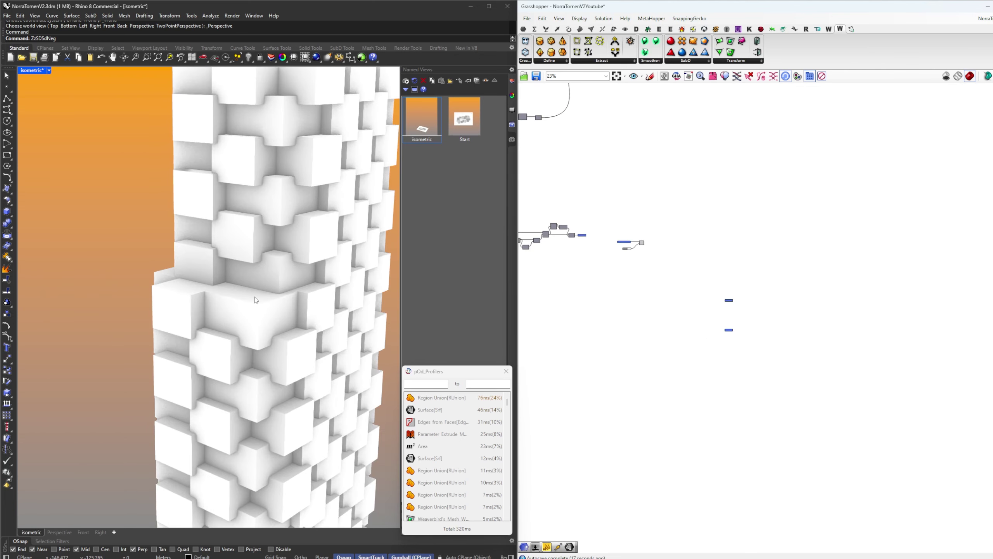
pyautogui.scroll(8, 735, 323)
pyautogui.moveTo(739, 369); pyautogui.dragTo(739, 249)
pyautogui.moveTo(798, 282); pyautogui.dragTo(723, 184)
pyautogui.middleClick(797, 207)
pyautogui.click(806, 214)
pyautogui.moveTo(806, 217); pyautogui.dragTo(748, 263, button='right')
pyautogui.click(766, 255)
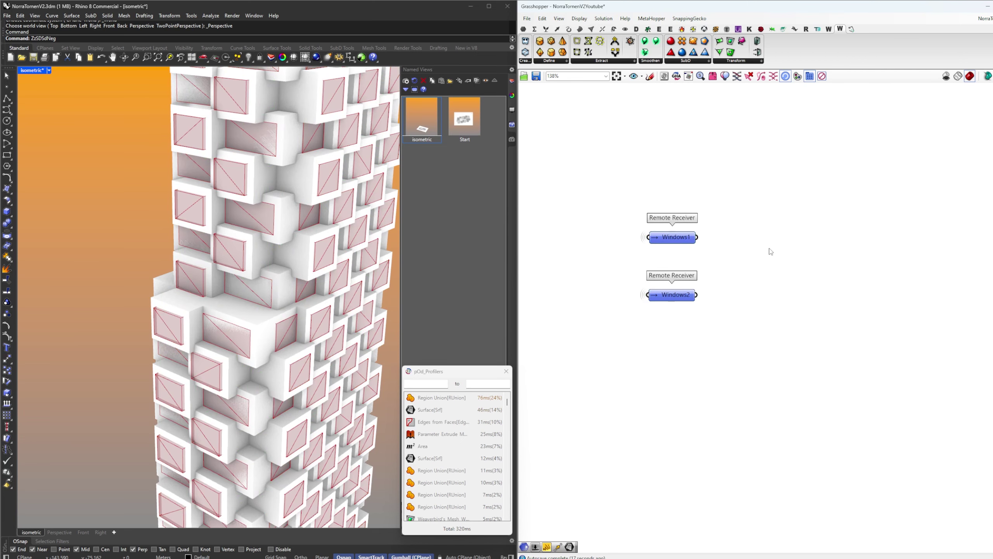
# Add a Merge component, feed it Windows1 and Windows2, and place the Windows2 receiver just below Windows1
pyautogui.doubleClick(769, 247)
pyautogui.write('merge')
pyautogui.press('Return')
pyautogui.moveTo(766, 246); pyautogui.dragTo(759, 245)
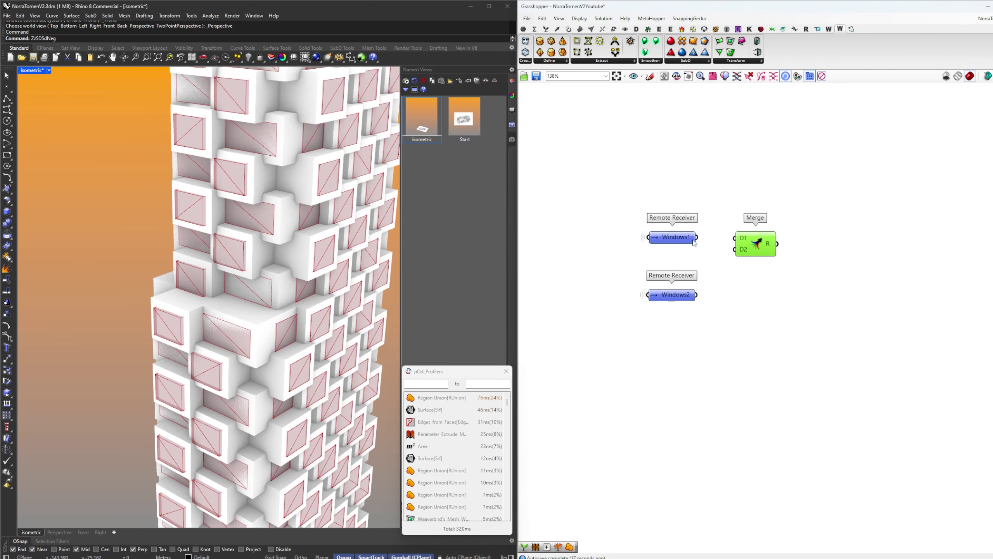
pyautogui.moveTo(697, 237); pyautogui.dragTo(742, 241)
pyautogui.moveTo(697, 294); pyautogui.dragTo(744, 262)
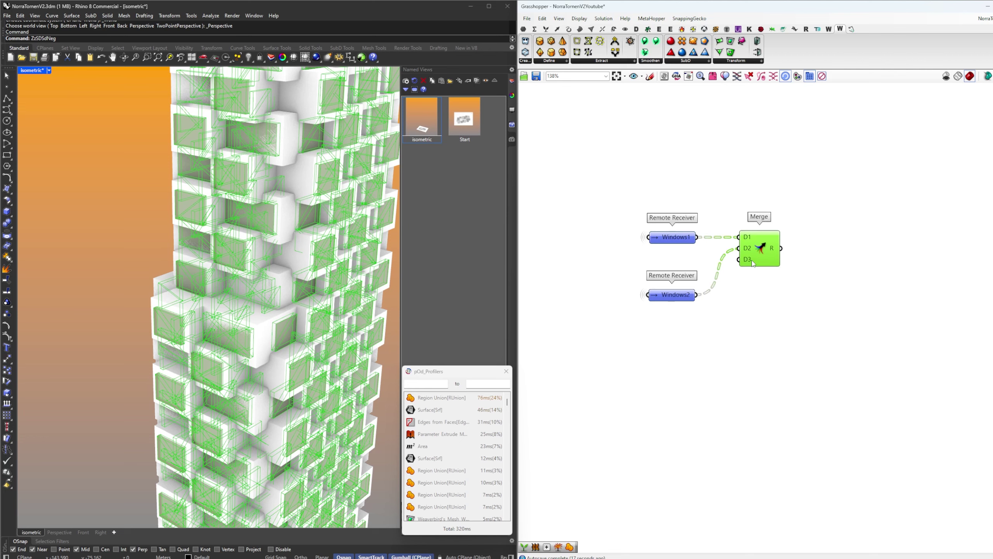
pyautogui.moveTo(680, 292); pyautogui.dragTo(680, 268)
pyautogui.moveTo(723, 278); pyautogui.dragTo(699, 282, button='right')
pyautogui.moveTo(739, 258); pyautogui.dragTo(735, 258)
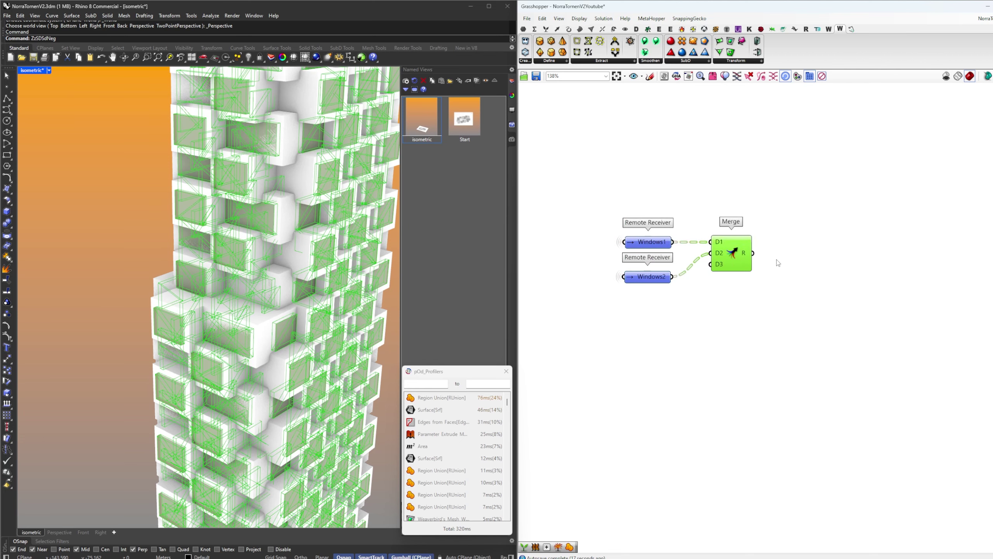
# Add a Mesh To Polysurface component beside the Merge and locate it among the Pufferfish plugin's components
pyautogui.doubleClick(822, 255)
pyautogui.write('mesh to')
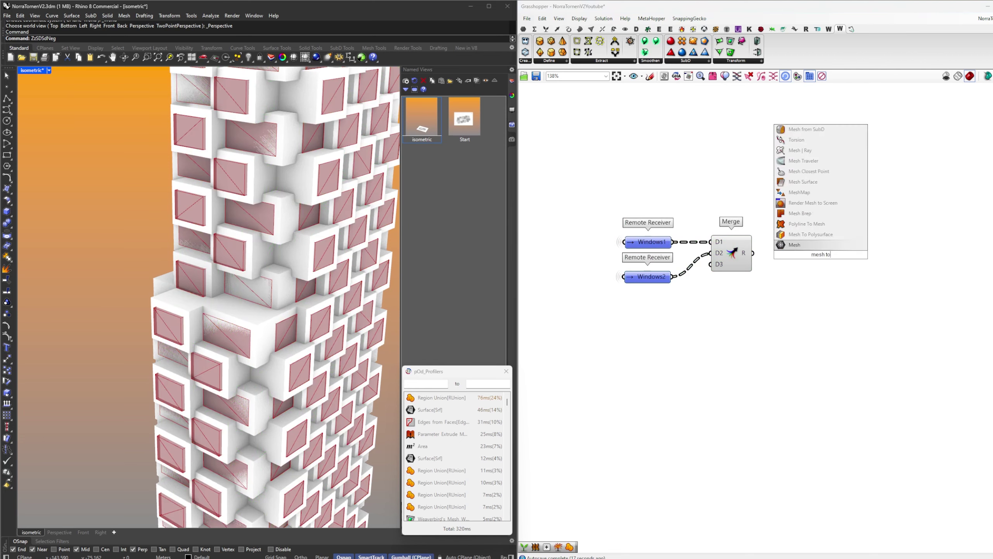
pyautogui.press('Up')
pyautogui.press('Return')
pyautogui.keyDown('ctrl'); pyautogui.keyDown('alt'); pyautogui.click(821, 254); pyautogui.keyUp('alt'); pyautogui.keyUp('ctrl')
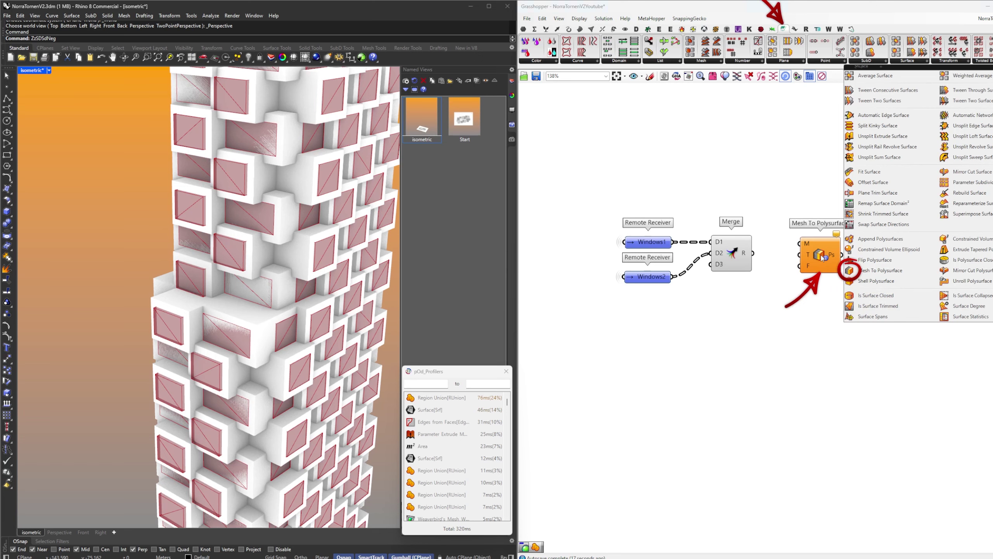
pyautogui.click(784, 29)
# Open Rhino's Package Manager, search for pufferfish, and close it again
pyautogui.press('BackSpace')
pyautogui.press('BackSpace')
pyautogui.press('BackSpace')
pyautogui.press('BackSpace')
pyautogui.press('BackSpace')
pyautogui.press('BackSpace')
pyautogui.press('BackSpace')
pyautogui.press('BackSpace')
pyautogui.press('BackSpace')
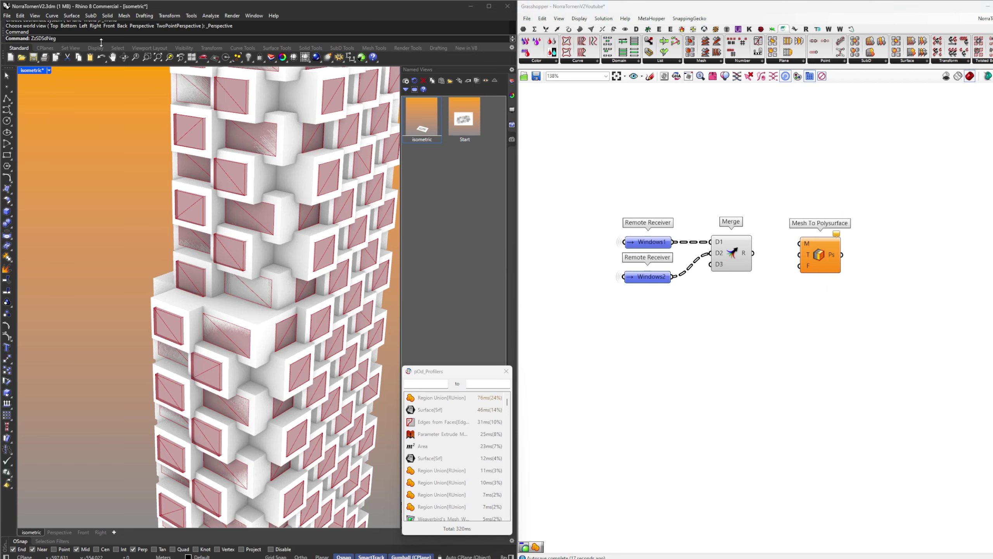
pyautogui.write('Pack')
pyautogui.press('Return')
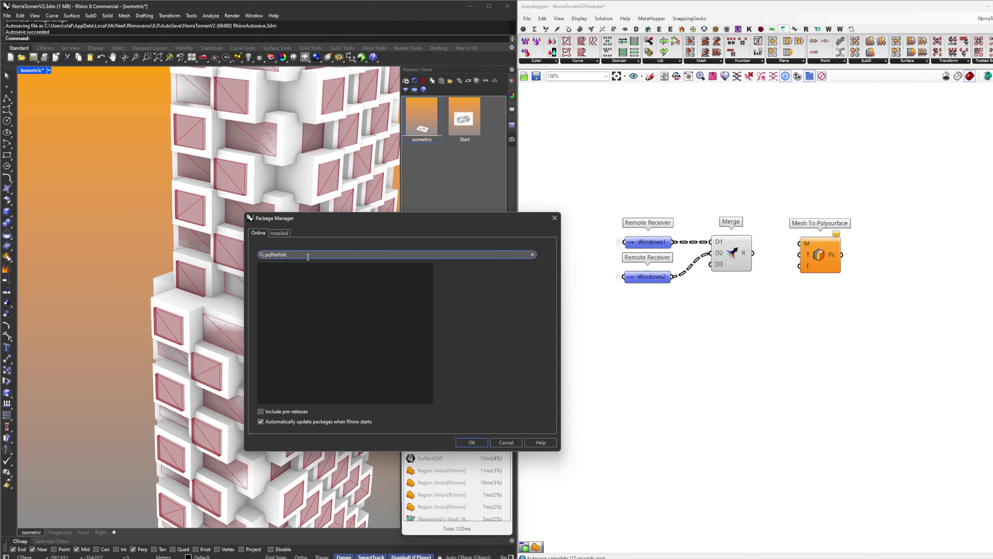
pyautogui.press('BackSpace')
pyautogui.press('BackSpace')
pyautogui.click(554, 217)
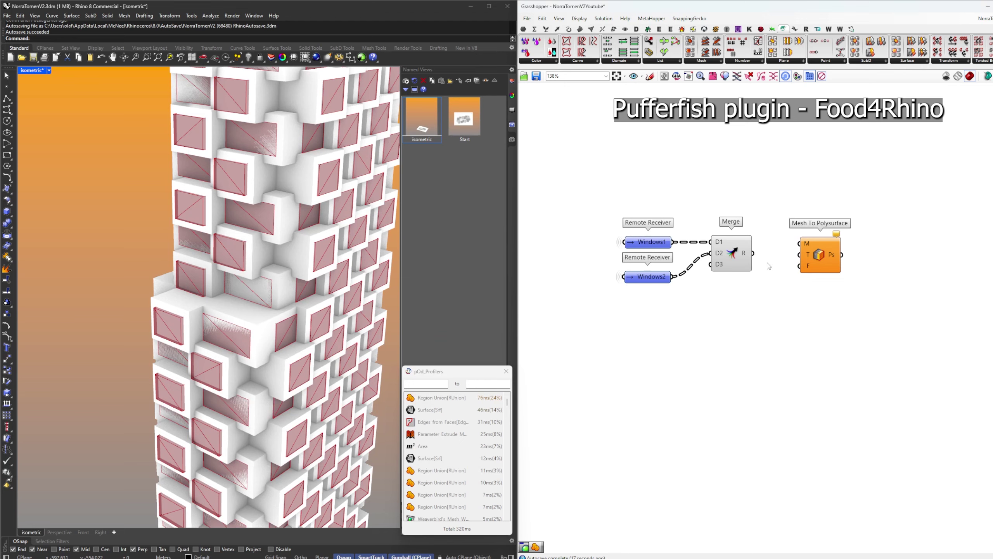
# Connect the Merge result to Mesh To Polysurface's M input and turn off the preview of the merged window meshes
pyautogui.moveTo(754, 254); pyautogui.dragTo(794, 261)
pyautogui.moveTo(754, 295); pyautogui.dragTo(605, 190)
pyautogui.rightClick(605, 190)
pyautogui.click(621, 206)
pyautogui.click(706, 203)
pyautogui.click(783, 260)
pyautogui.moveTo(823, 266); pyautogui.dragTo(757, 270, button='right')
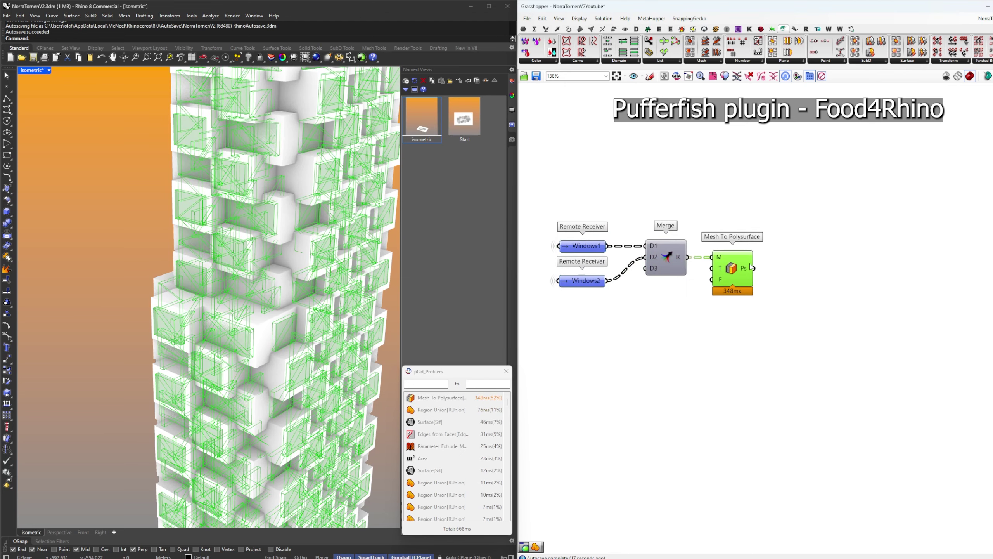
pyautogui.click(757, 270)
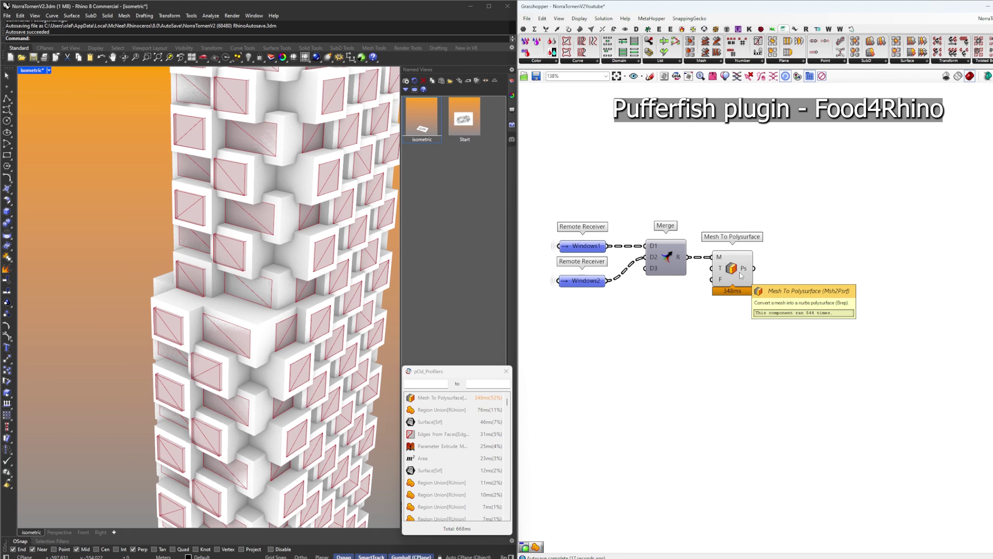
# Add a Flatten Tree component and connect the polysurface output to it
pyautogui.moveTo(749, 273)
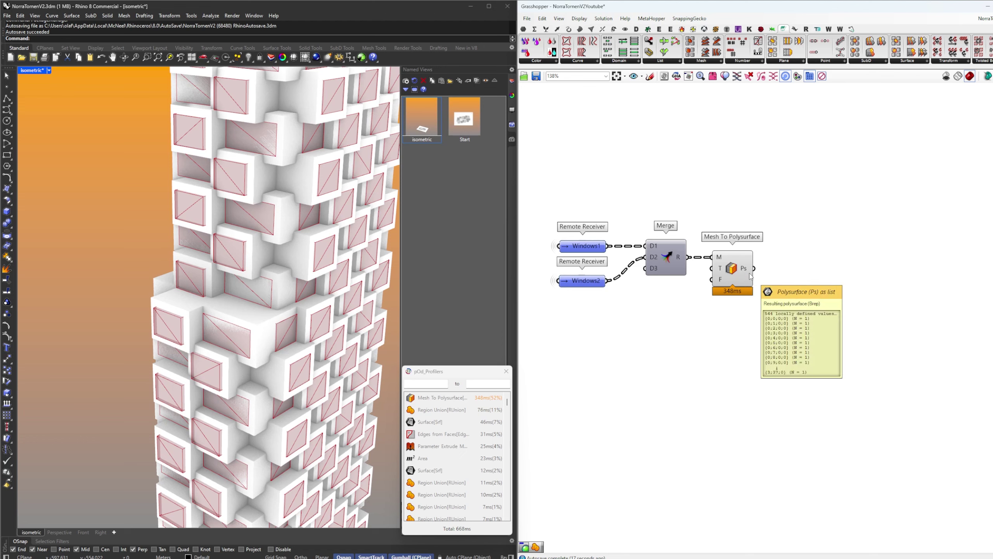
pyautogui.doubleClick(799, 289)
pyautogui.write('flat')
pyautogui.click(794, 281)
pyautogui.moveTo(755, 269); pyautogui.dragTo(781, 282)
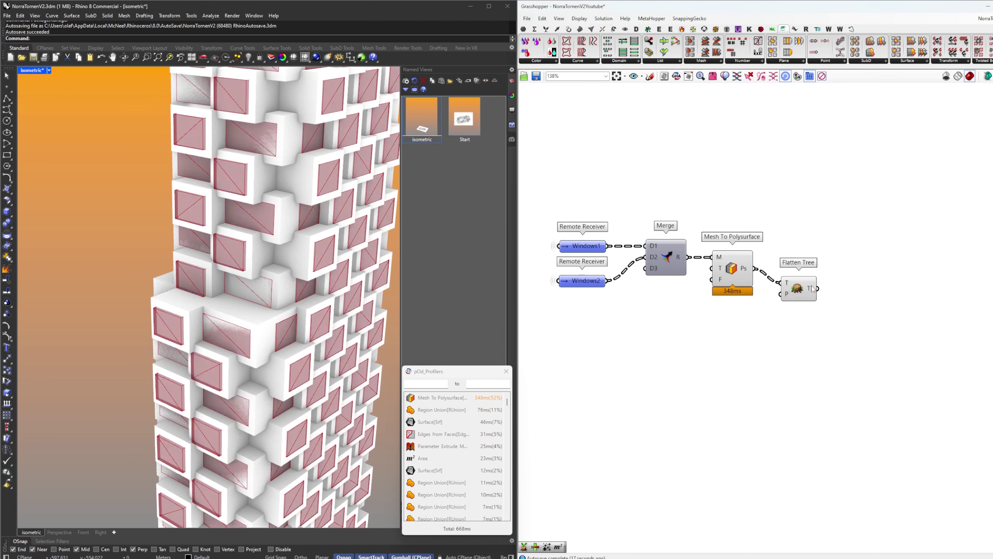
# Add a Center component below Flatten Tree and connect the flattened polysurfaces to its geometry input
pyautogui.moveTo(847, 279); pyautogui.dragTo(821, 282, button='right')
pyautogui.doubleClick(821, 280)
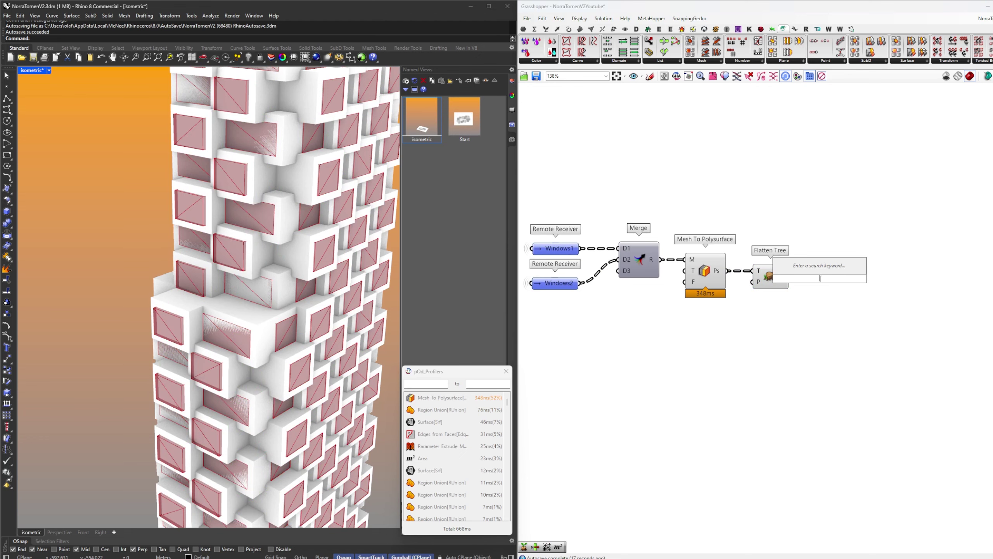
pyautogui.write('c')
pyautogui.click(840, 312)
pyautogui.doubleClick(839, 310)
pyautogui.write('cen')
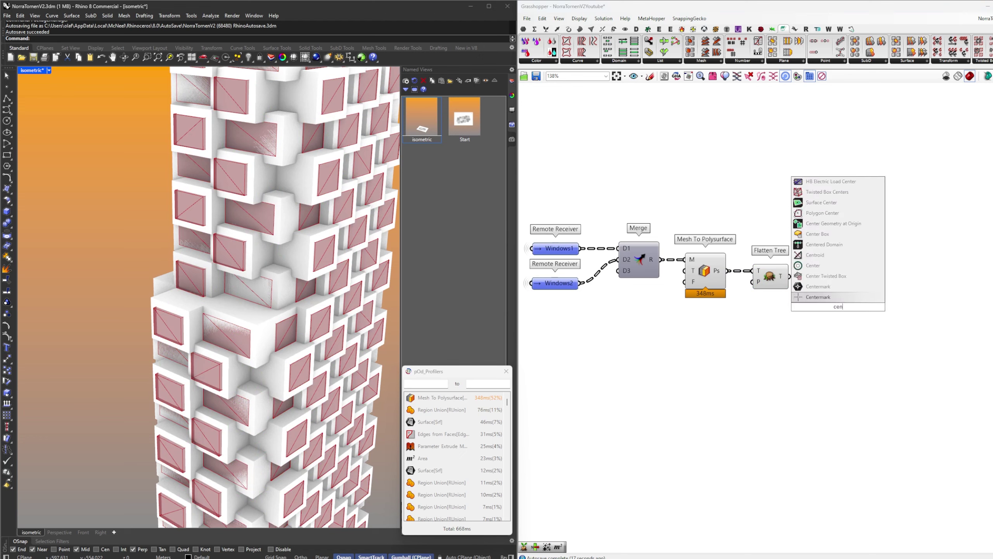
pyautogui.press('Up')
pyautogui.press('Up')
pyautogui.press('Up')
pyautogui.press('Return')
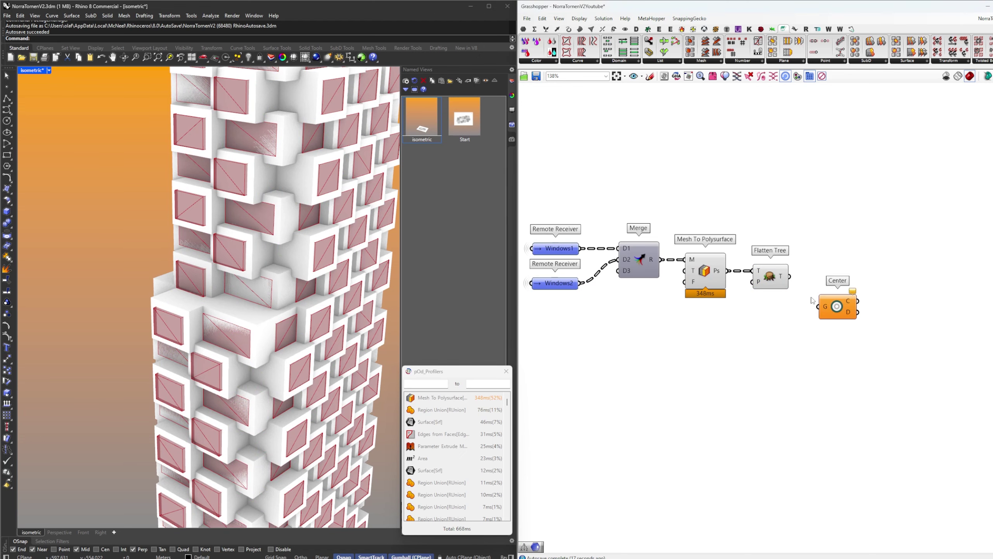
pyautogui.moveTo(788, 276); pyautogui.dragTo(831, 339)
# Add a Deconstruct component that splits the window center points into X, Y and Z coordinates
pyautogui.doubleClick(855, 343)
pyautogui.write('deconstruct')
pyautogui.press('Return')
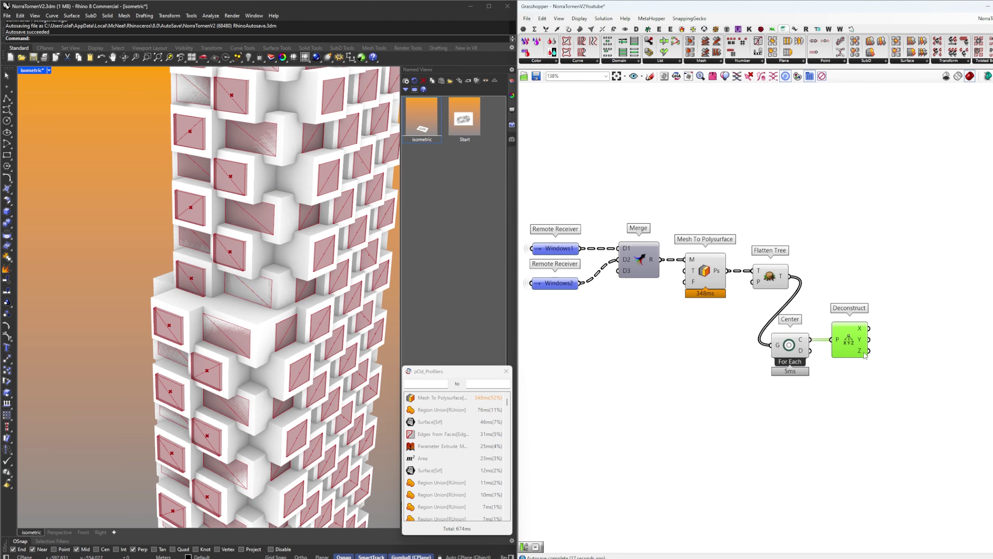
pyautogui.moveTo(865, 352); pyautogui.dragTo(846, 353, button='right')
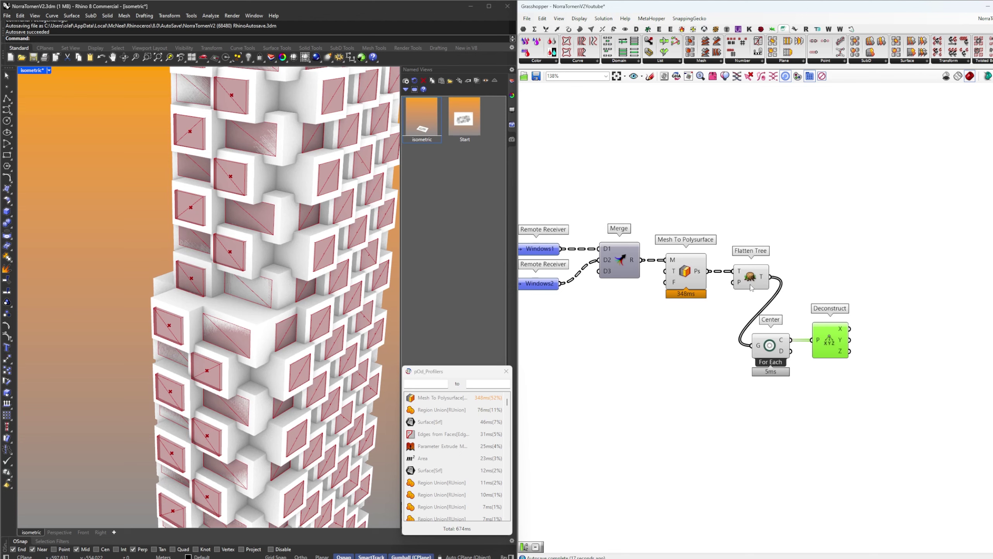
pyautogui.click(751, 286)
pyautogui.click(830, 281)
pyautogui.moveTo(852, 276); pyautogui.dragTo(796, 295, button='right')
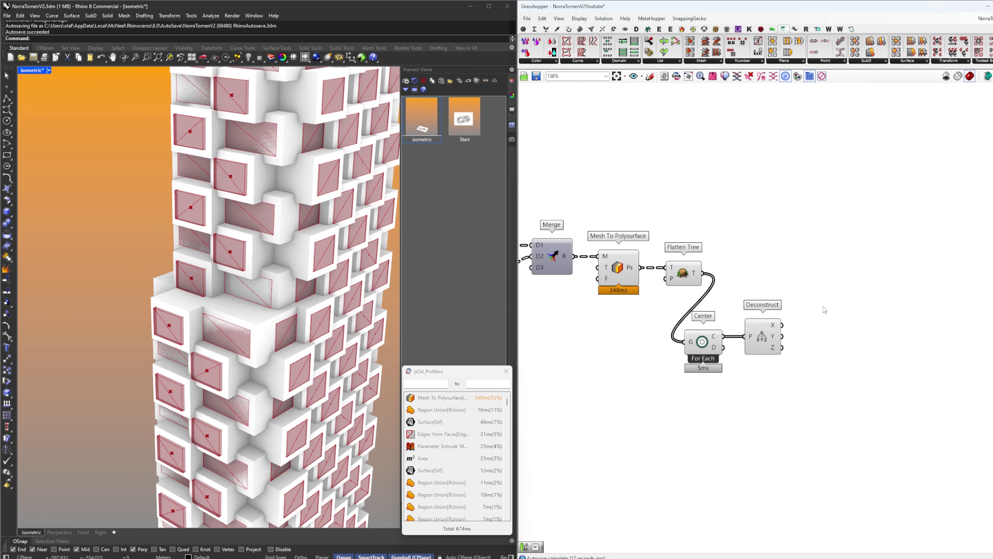
# Add a Create Set fed by the Z coordinates and place a Member Index component after it
pyautogui.doubleClick(833, 332)
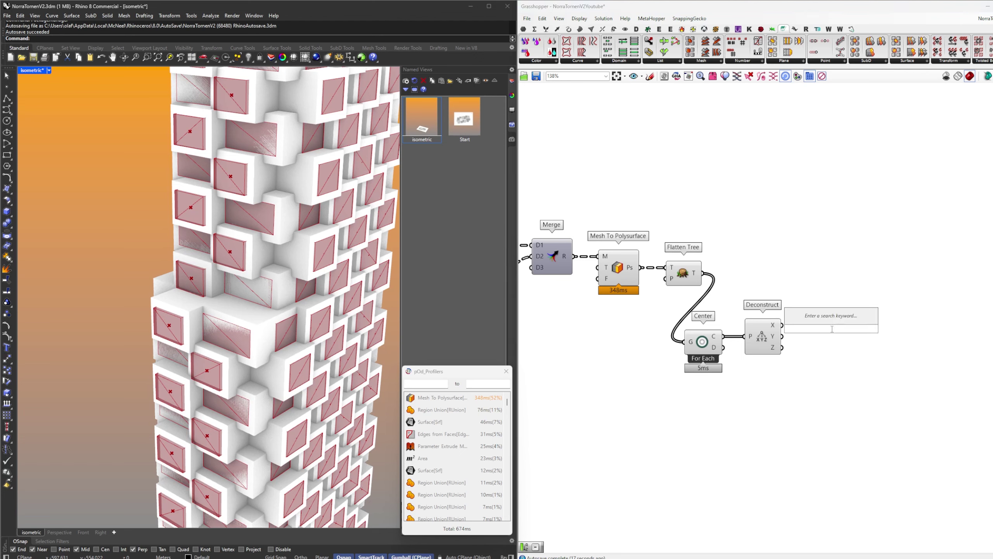
pyautogui.write('cset')
pyautogui.click(833, 320)
pyautogui.moveTo(813, 329); pyautogui.dragTo(782, 347)
pyautogui.moveTo(831, 329); pyautogui.dragTo(886, 385)
pyautogui.doubleClick(894, 365)
pyautogui.write('member index')
pyautogui.press('Return')
pyautogui.moveTo(885, 385); pyautogui.dragTo(793, 391, button='right')
# Add a List Item component and connect the flattened polysurfaces to its list input
pyautogui.doubleClick(854, 337)
pyautogui.write('list')
pyautogui.click(855, 325)
pyautogui.moveTo(764, 351); pyautogui.dragTo(795, 340, button='right')
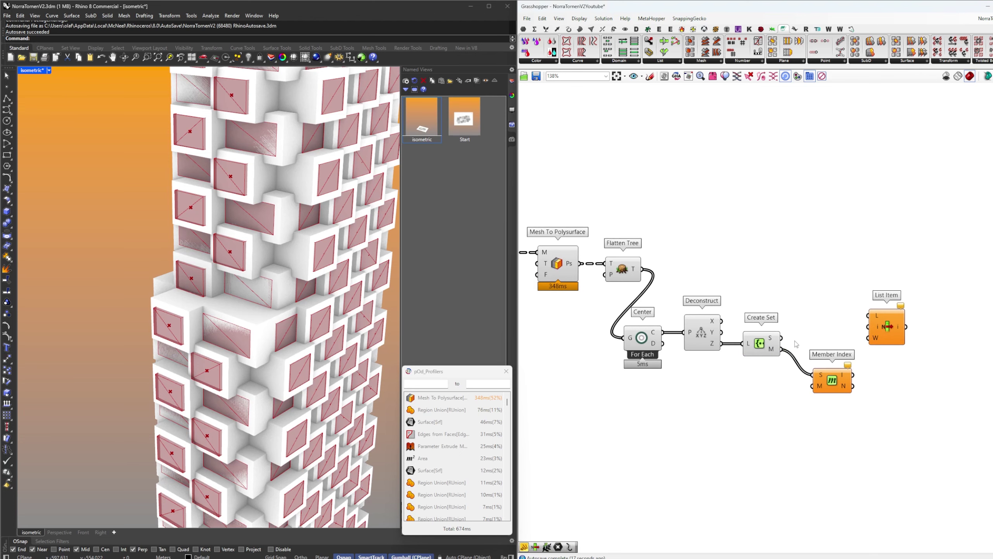
pyautogui.moveTo(833, 416); pyautogui.dragTo(652, 345)
pyautogui.moveTo(644, 269)
pyautogui.mouseDown()
pyautogui.moveTo(869, 316)
pyautogui.moveTo(895, 279)
pyautogui.mouseUp()
pyautogui.click(860, 313)
# Wire the Z coordinates and the Create Set result into Member Index's S and M inputs, and its index output into List Item
pyautogui.moveTo(762, 343); pyautogui.dragTo(762, 381)
pyautogui.click(767, 343)
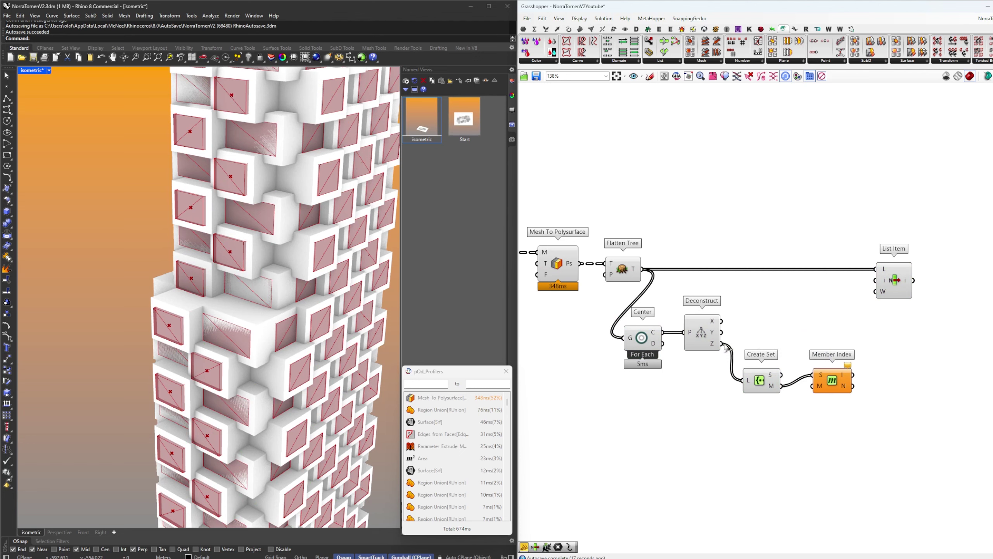
pyautogui.moveTo(722, 343); pyautogui.dragTo(814, 374)
pyautogui.moveTo(833, 381); pyautogui.dragTo(827, 350)
pyautogui.moveTo(781, 375); pyautogui.dragTo(875, 281)
pyautogui.click(900, 281)
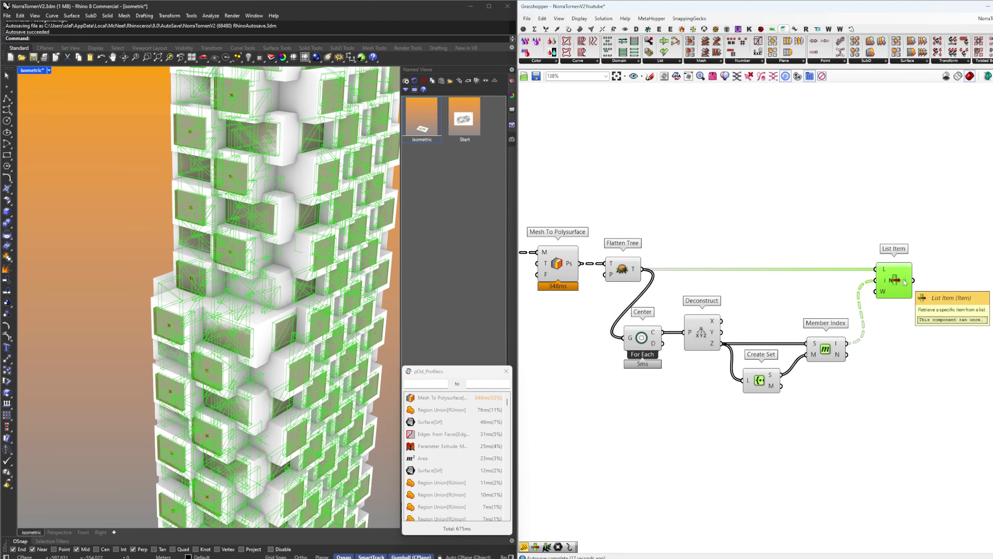
# Compare the data trees at List Item, Flatten Tree, Mesh To Polysurface and Merge, tracing back to the Windows1 receiver
pyautogui.moveTo(907, 282)
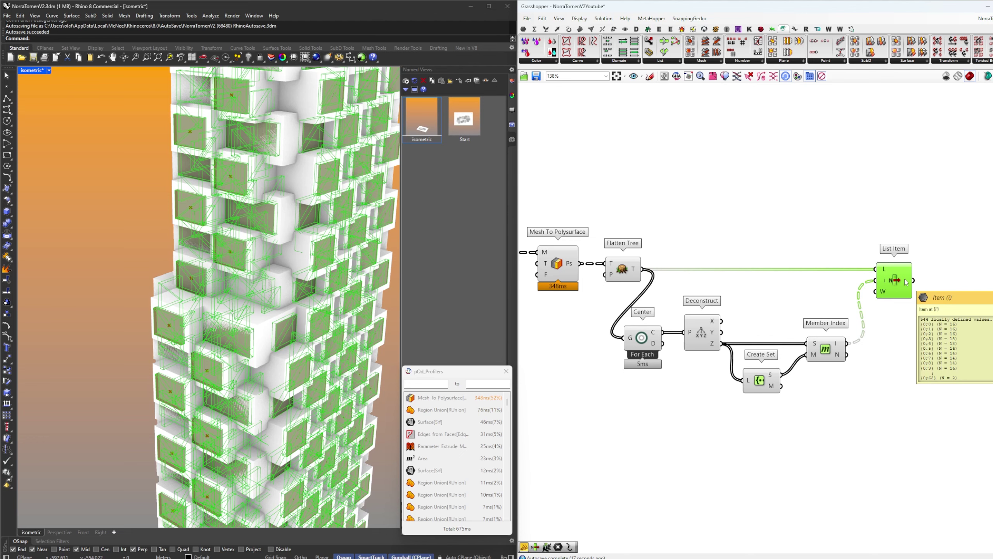
pyautogui.click(662, 267)
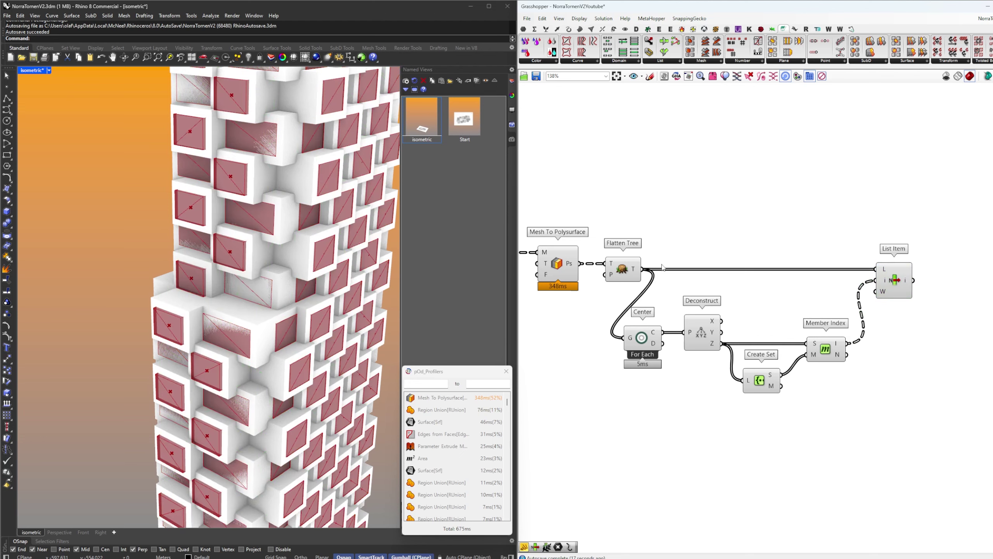
pyautogui.click(630, 276)
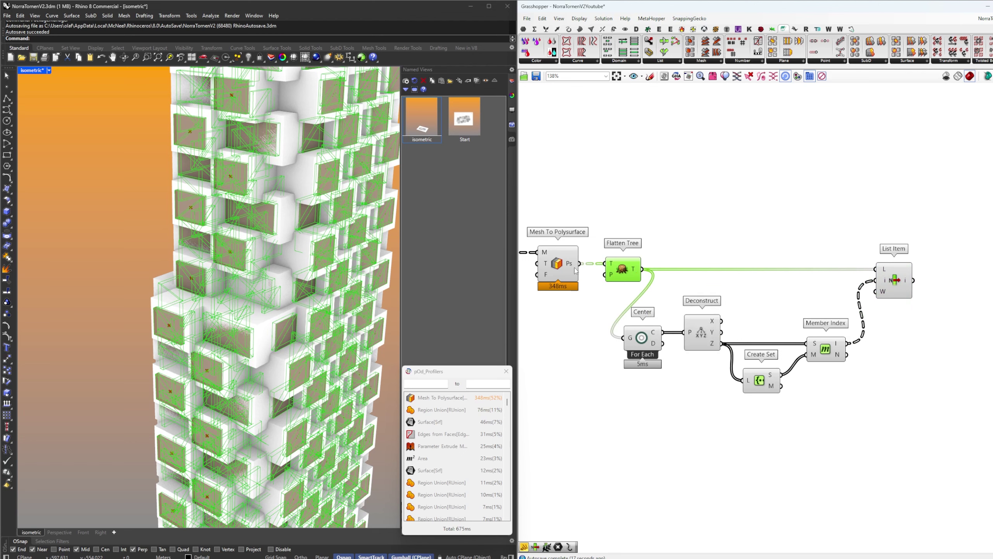
pyautogui.click(557, 275)
pyautogui.moveTo(570, 267)
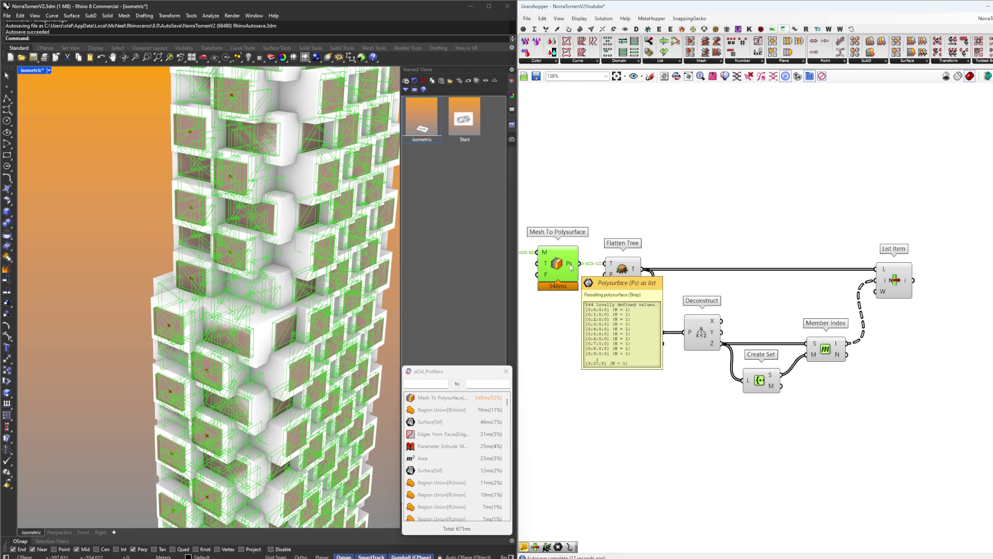
pyautogui.moveTo(570, 267); pyautogui.dragTo(878, 273, button='right')
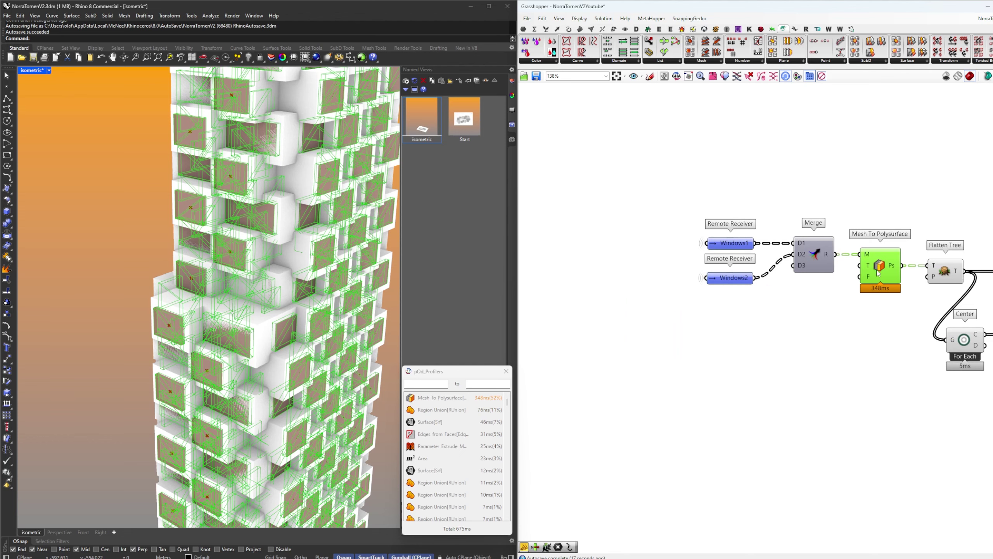
pyautogui.moveTo(805, 246)
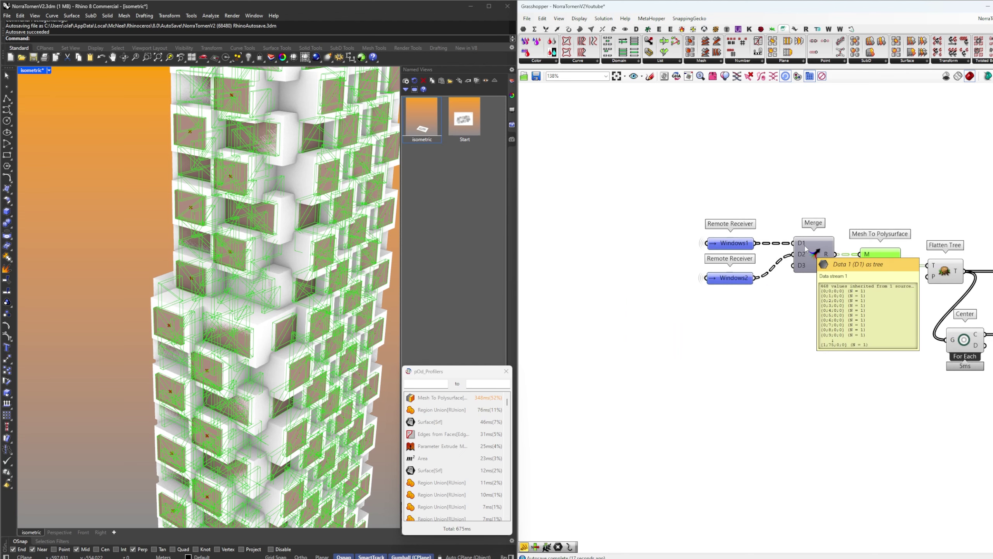
pyautogui.click(741, 246)
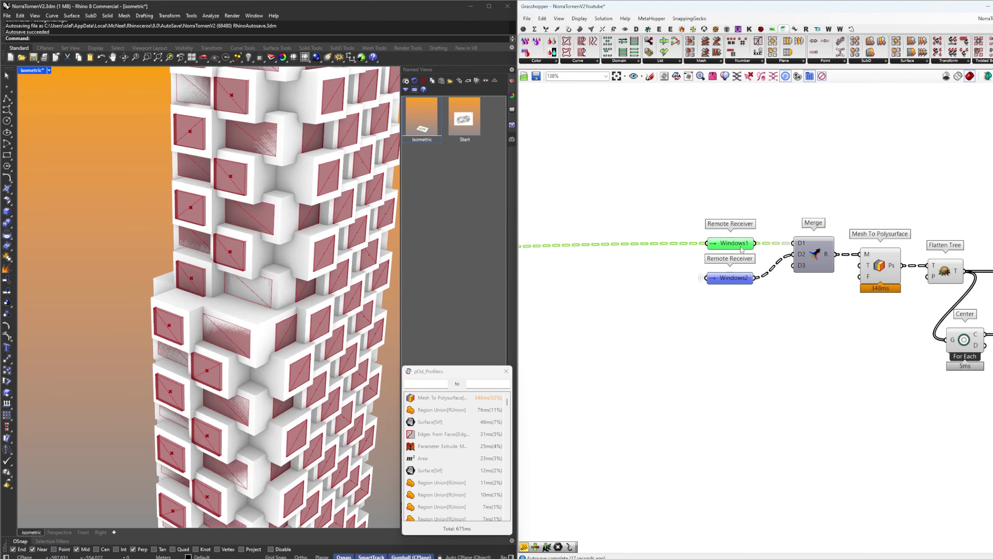
pyautogui.moveTo(880, 219); pyautogui.dragTo(615, 239, button='right')
pyautogui.click(954, 306)
pyautogui.moveTo(964, 311)
# Add an Explode Tree component above List Item and connect the List Item output to it
pyautogui.moveTo(964, 312); pyautogui.dragTo(830, 323, button='right')
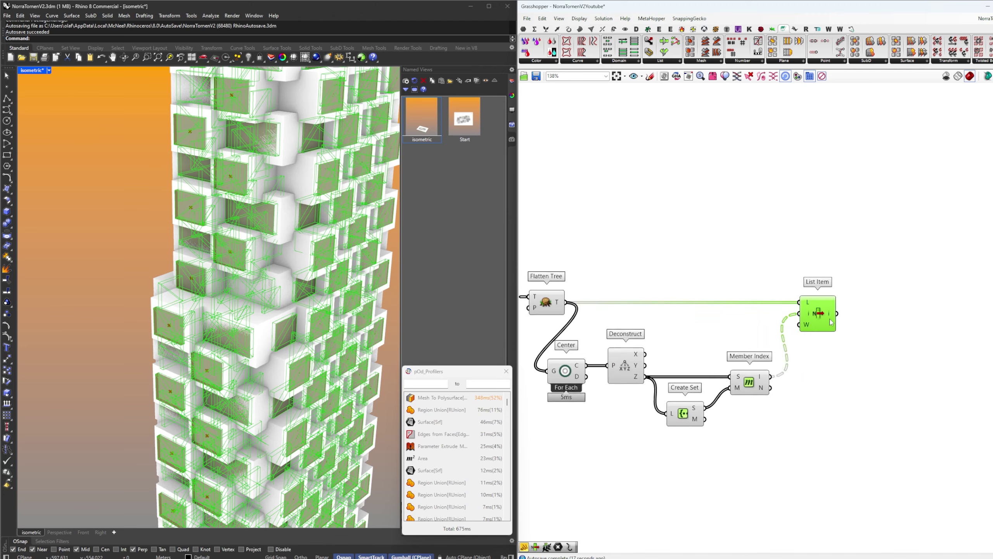
pyautogui.doubleClick(913, 310)
pyautogui.write('expl')
pyautogui.click(909, 300)
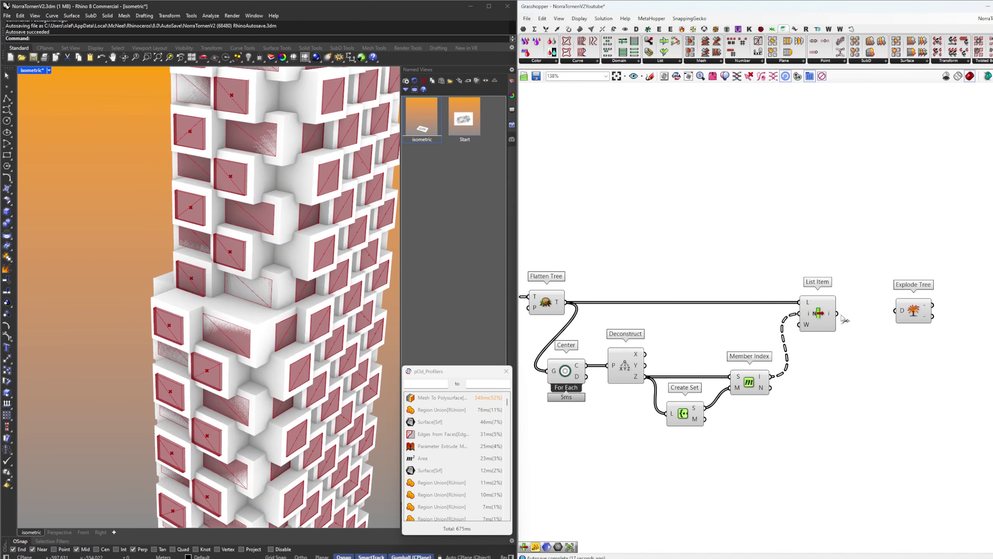
pyautogui.moveTo(842, 315); pyautogui.dragTo(896, 310)
pyautogui.moveTo(914, 310); pyautogui.dragTo(878, 271)
# Zoom the Rhino viewport in on the exploded window branches at the tower's base to examine the floor grouping
pyautogui.middleClick(910, 351)
pyautogui.click(935, 373)
pyautogui.moveTo(280, 354); pyautogui.dragTo(282, 331, button='right')
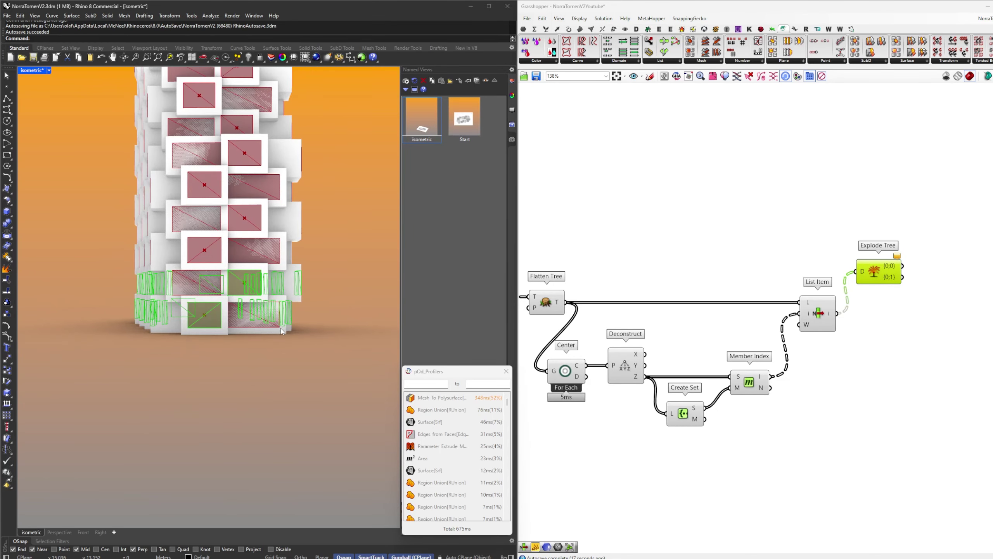
pyautogui.scroll(10, 238, 323)
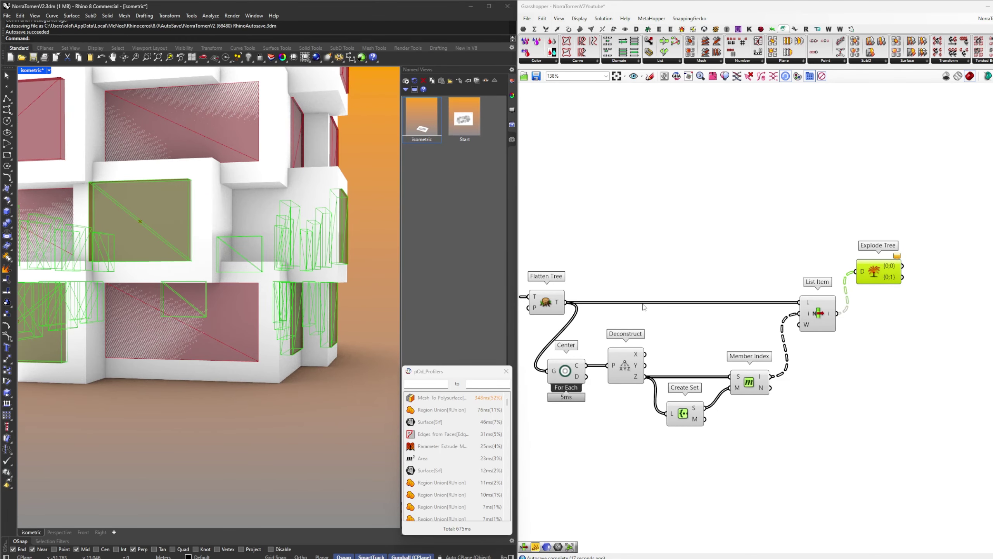
# Move Create Set, Member Index, List Item and Explode Tree together farther away from the Deconstruct component
pyautogui.moveTo(651, 332); pyautogui.dragTo(808, 319, button='right')
pyautogui.moveTo(983, 430); pyautogui.dragTo(954, 426, button='right')
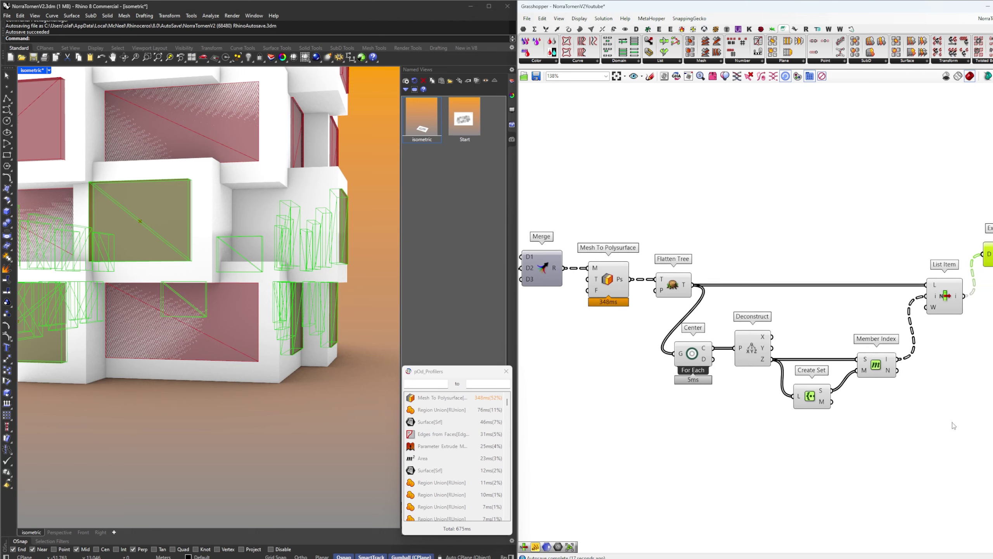
pyautogui.moveTo(951, 423); pyautogui.dragTo(817, 377)
pyautogui.moveTo(946, 399); pyautogui.dragTo(795, 392, button='right')
pyautogui.moveTo(893, 394); pyautogui.dragTo(658, 232)
pyautogui.moveTo(671, 396); pyautogui.dragTo(708, 396)
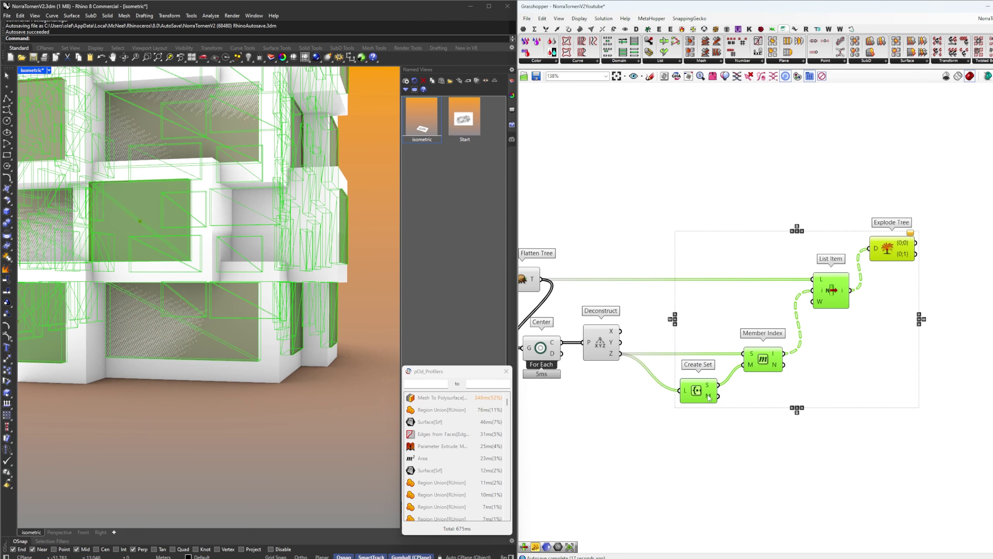
pyautogui.click(704, 399)
pyautogui.doubleClick(646, 400)
pyautogui.write('round')
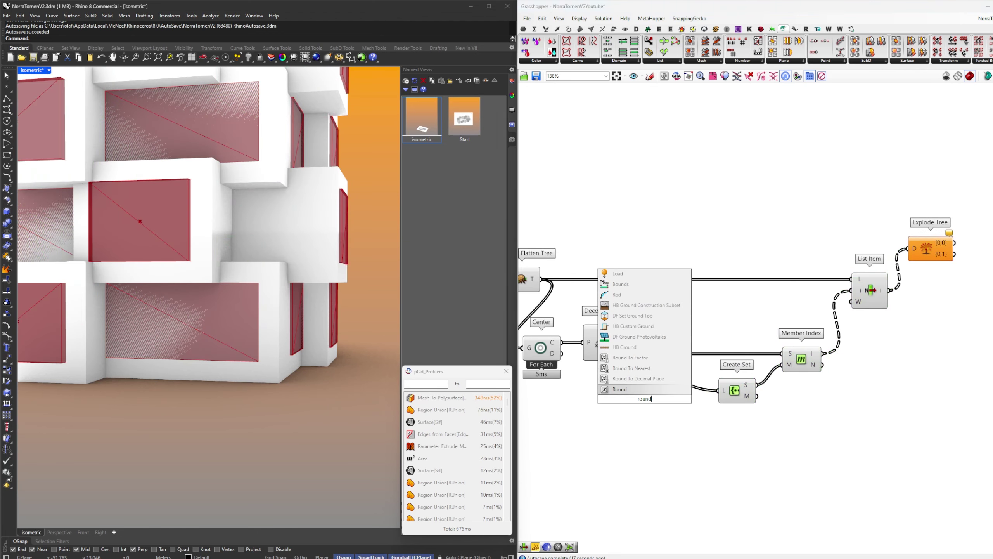
pyautogui.press('Return')
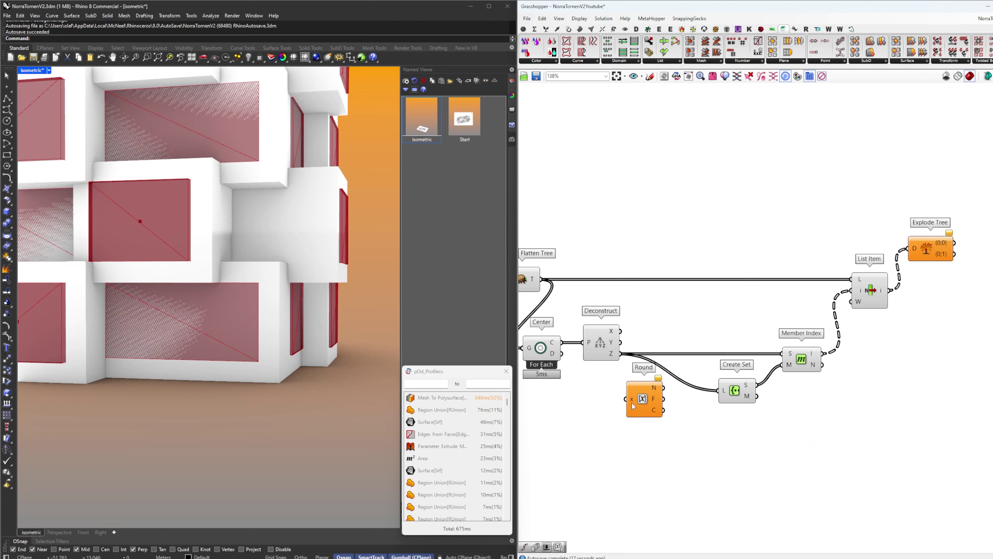
pyautogui.click(632, 403)
pyautogui.press('Delete')
# Add a Round To Decimal Place component below Deconstruct and connect the Z output to its x input
pyautogui.doubleClick(634, 401)
pyautogui.write('round')
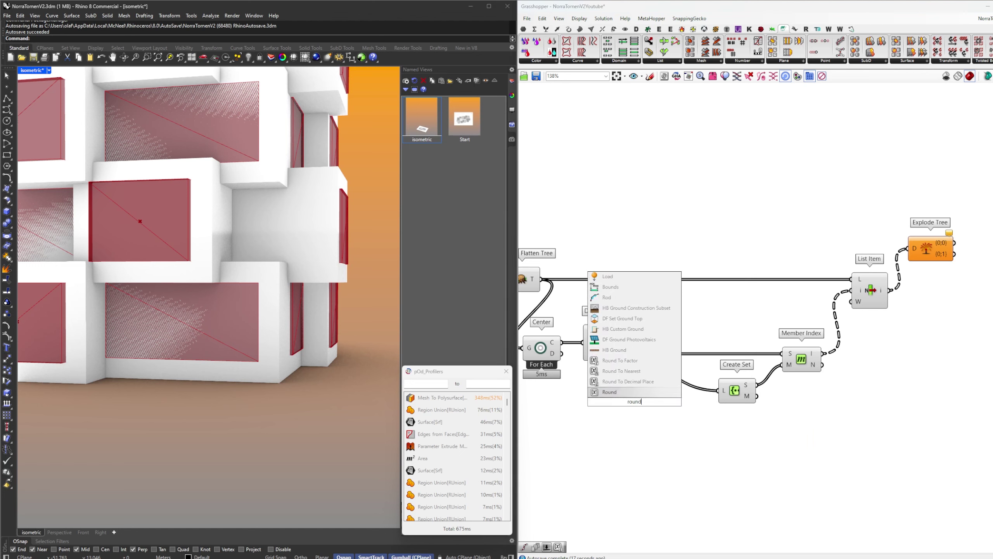
pyautogui.click(639, 381)
pyautogui.moveTo(621, 354); pyautogui.dragTo(622, 390)
pyautogui.moveTo(631, 401); pyautogui.dragTo(634, 395)
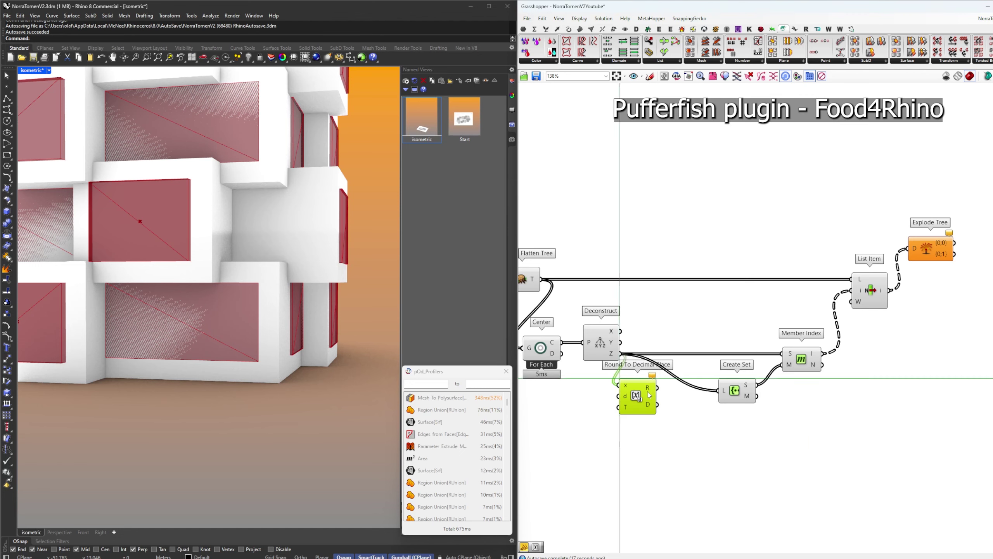
# Add a panel with the value 1 and connect it to the d input of Round To Decimal Place
pyautogui.doubleClick(604, 408)
pyautogui.write('1')
pyautogui.press('Return')
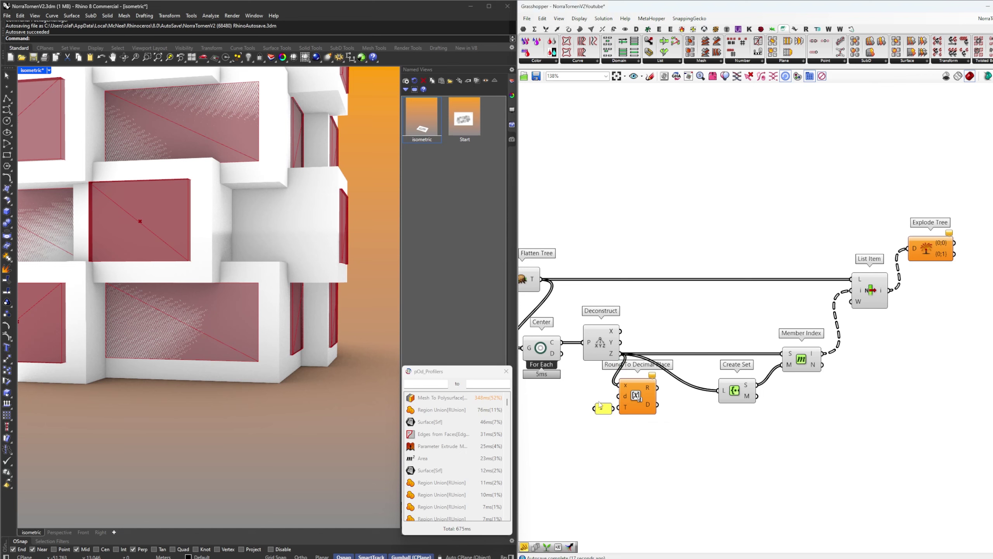
pyautogui.moveTo(613, 409); pyautogui.dragTo(588, 397)
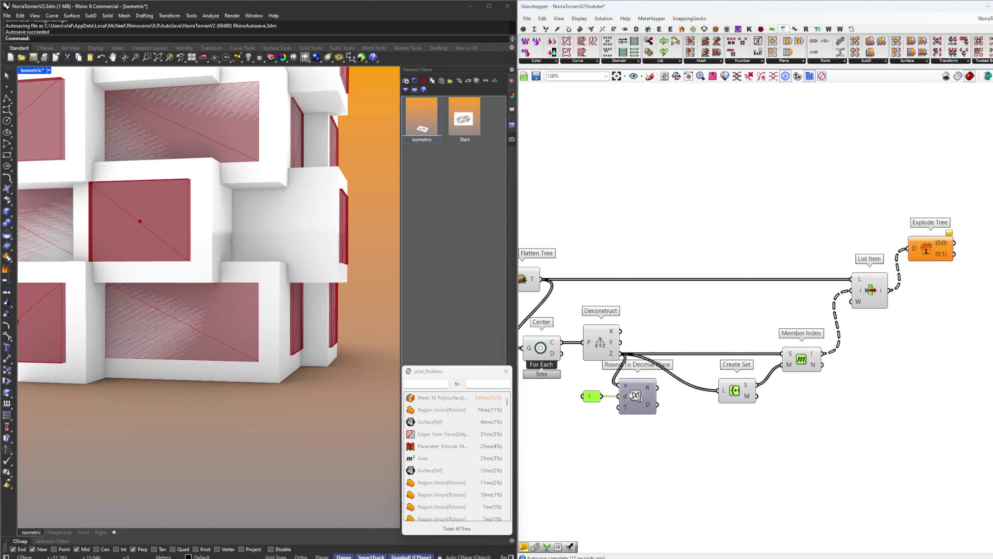
# With the solver locked, route the Z values through Round To Decimal Place into Member Index and Create Set, and unlock the solver
pyautogui.click(666, 388)
pyautogui.middleClick(666, 387)
pyautogui.click(665, 409)
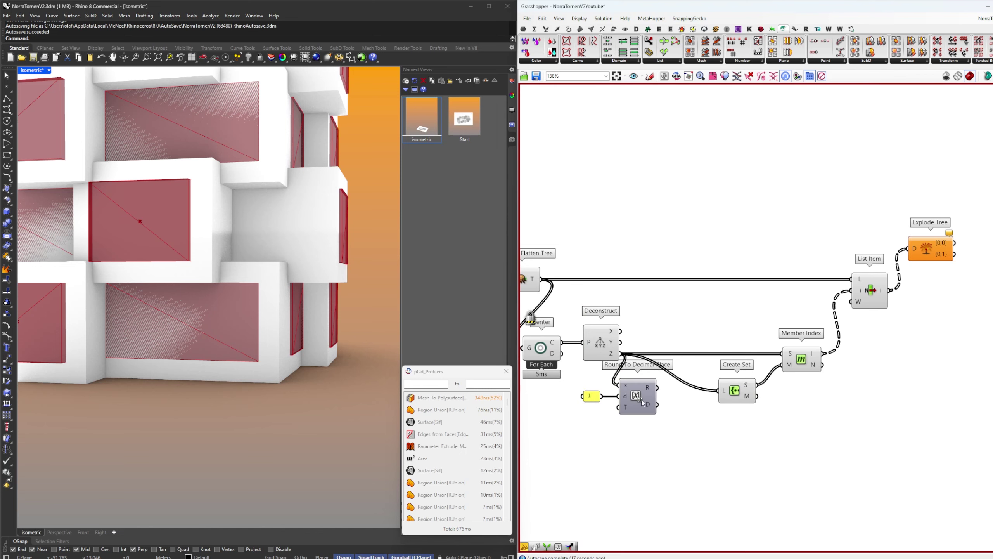
pyautogui.keyDown('ctrl'); pyautogui.moveTo(620, 387); pyautogui.dragTo(657, 387); pyautogui.keyUp('ctrl')
pyautogui.moveTo(619, 355); pyautogui.dragTo(653, 362)
pyautogui.click(645, 404)
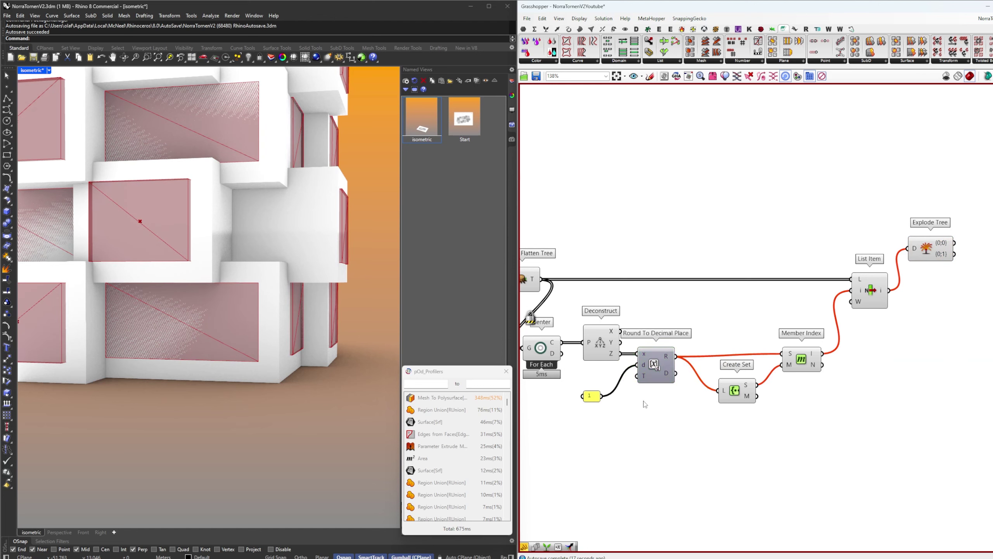
pyautogui.moveTo(599, 397)
pyautogui.mouseDown()
pyautogui.moveTo(611, 396)
pyautogui.moveTo(598, 383)
pyautogui.mouseUp()
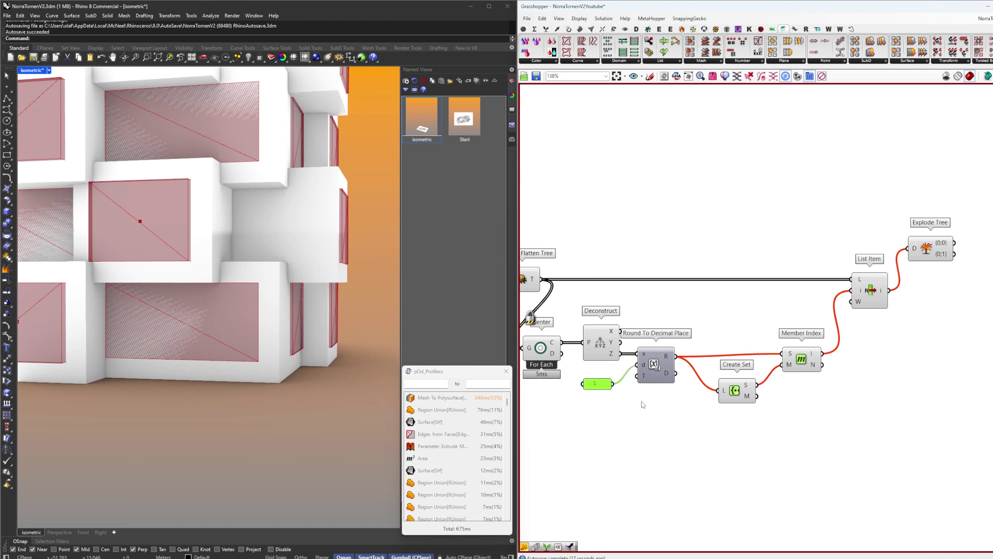
pyautogui.middleClick(646, 397)
pyautogui.click(665, 414)
pyautogui.click(679, 428)
# Check the data tree at the List Item output and delete the Explode Tree component
pyautogui.click(887, 295)
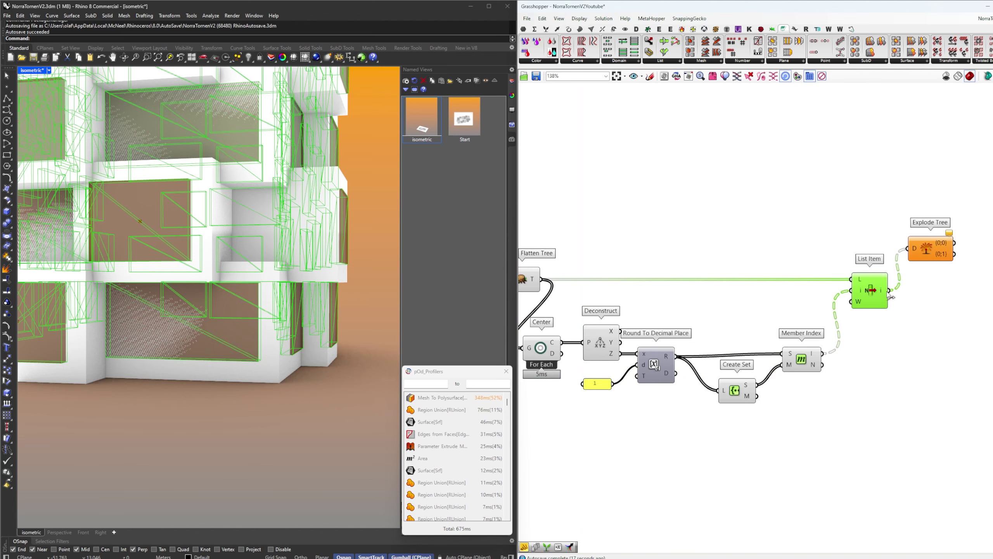
pyautogui.moveTo(881, 295)
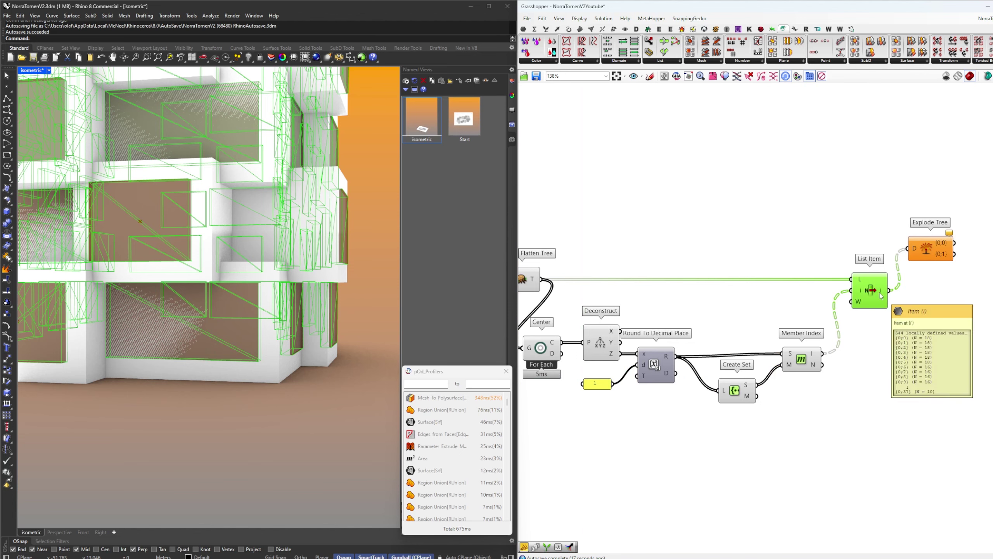
pyautogui.moveTo(991, 275); pyautogui.dragTo(920, 299, button='right')
pyautogui.click(814, 270)
pyautogui.press('Delete')
# Turn off the preview of the whole window-grouping chain, from the receivers and Merge through to List Item
pyautogui.scroll(-3, 814, 270)
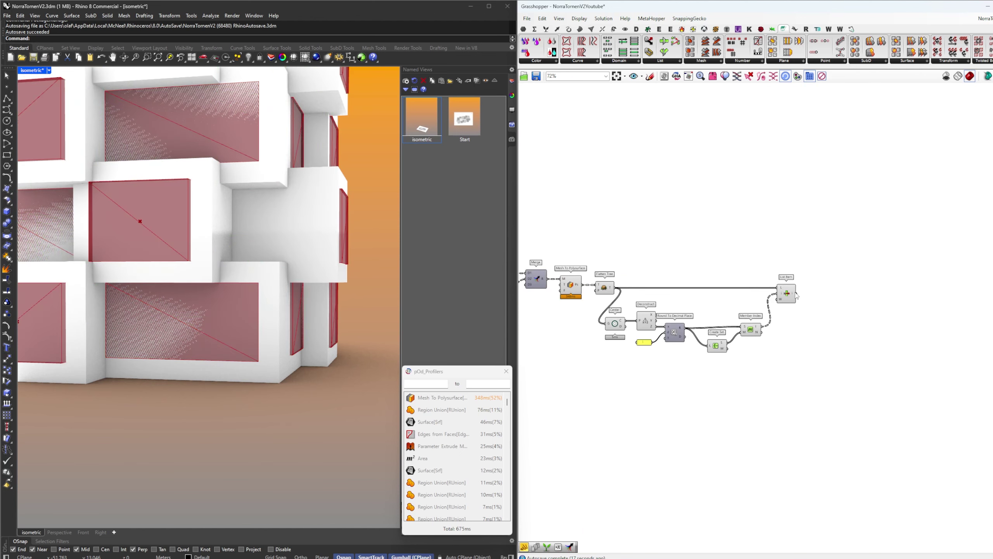
pyautogui.moveTo(784, 296); pyautogui.dragTo(856, 295, button='right')
pyautogui.moveTo(883, 347); pyautogui.dragTo(590, 231)
pyautogui.rightClick(589, 229)
pyautogui.click(609, 242)
pyautogui.click(673, 238)
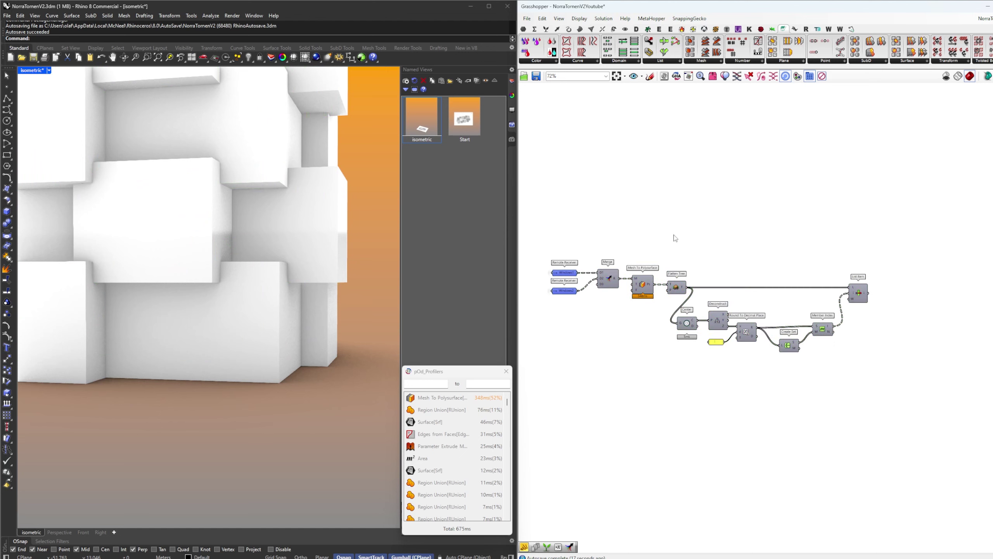
# Recompute the whole definition
pyautogui.moveTo(864, 261); pyautogui.dragTo(834, 271, button='right')
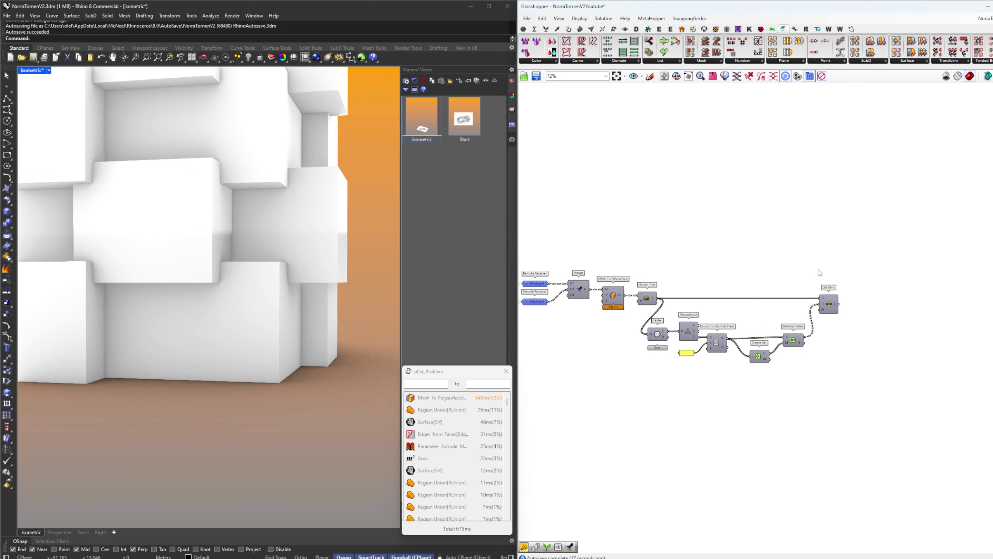
pyautogui.click(614, 29)
pyautogui.click(602, 29)
pyautogui.click(591, 30)
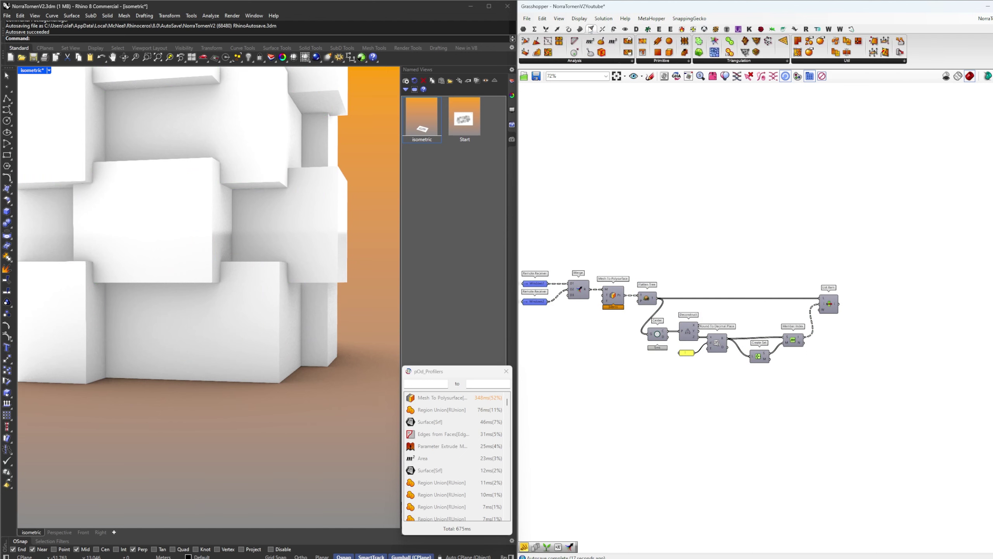
pyautogui.middleClick(659, 389)
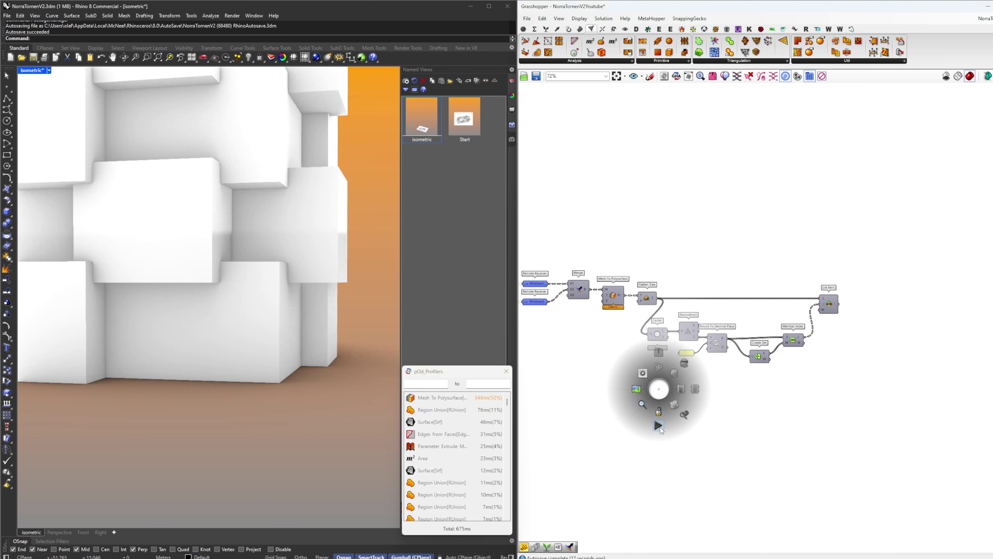
pyautogui.click(660, 427)
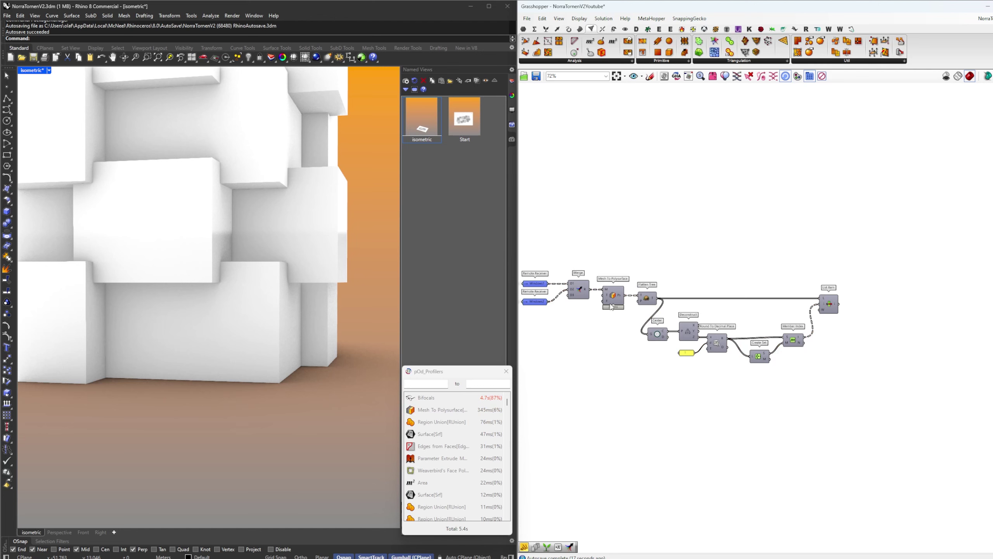
# Switch the profiler label under Mesh To Polysurface from percentage to milliseconds
pyautogui.scroll(4, 613, 302)
pyautogui.doubleClick(616, 317)
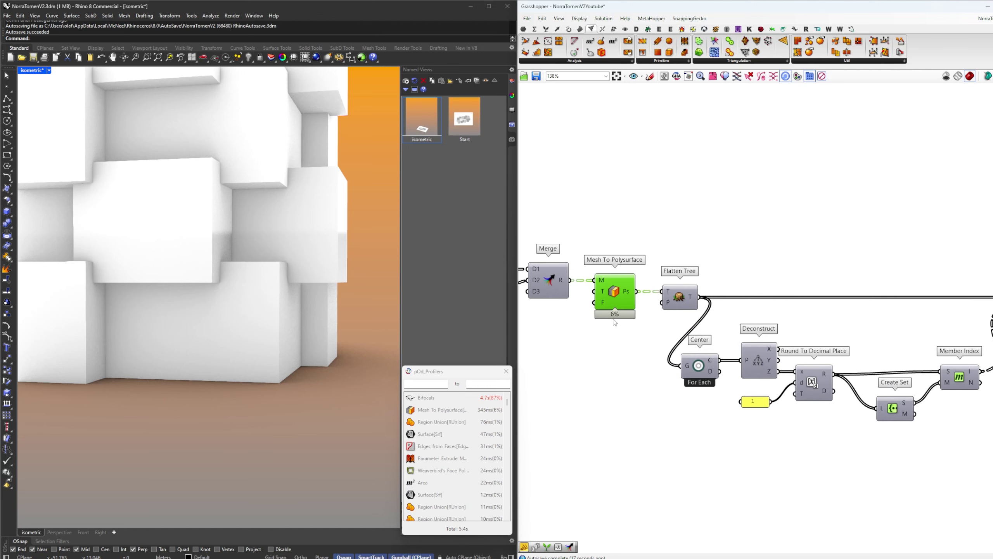
pyautogui.doubleClick(616, 317)
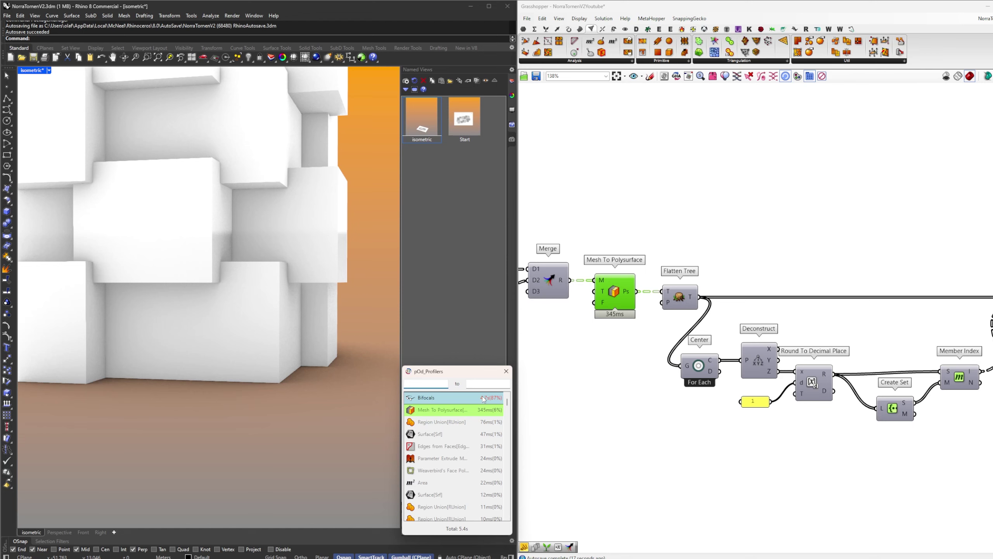
# Add a Solid Difference component beside List Item and connect the List Item output to it
pyautogui.moveTo(717, 318); pyautogui.dragTo(680, 329, button='right')
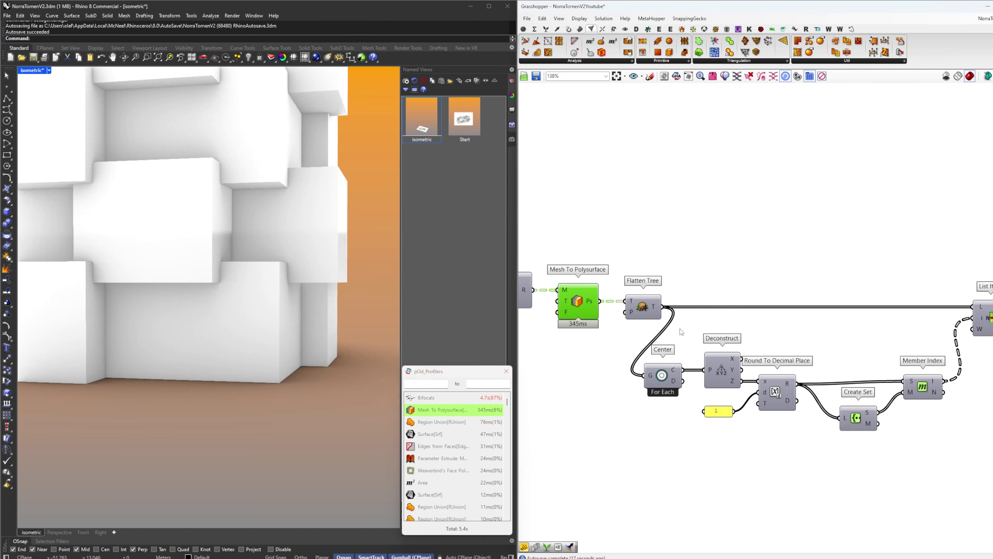
pyautogui.moveTo(992, 309); pyautogui.dragTo(802, 326, button='right')
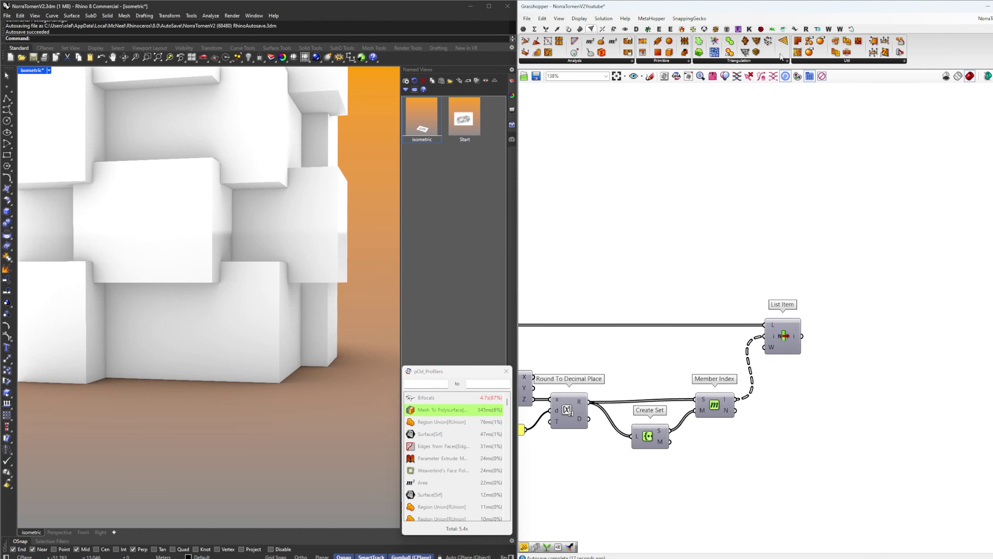
pyautogui.click(613, 30)
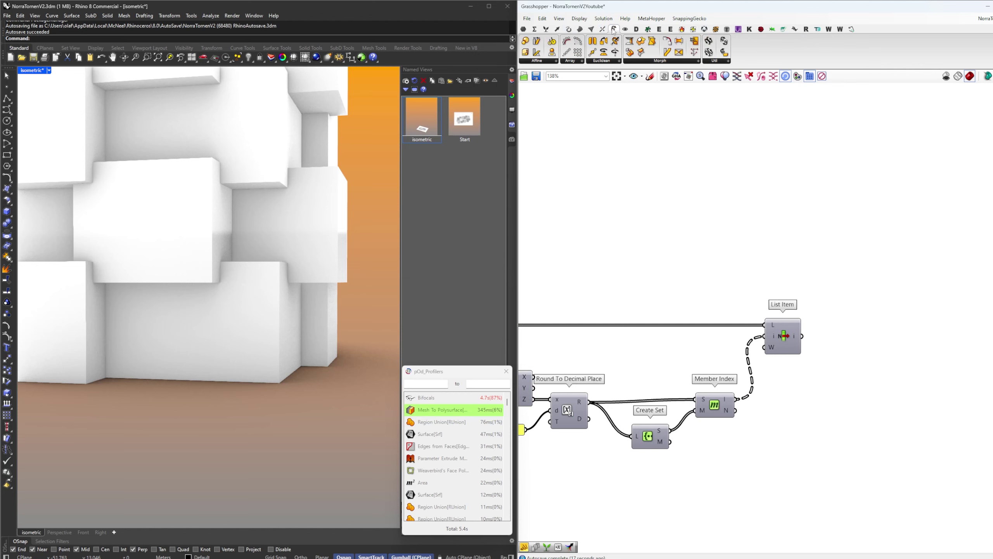
pyautogui.click(603, 30)
pyautogui.click(685, 62)
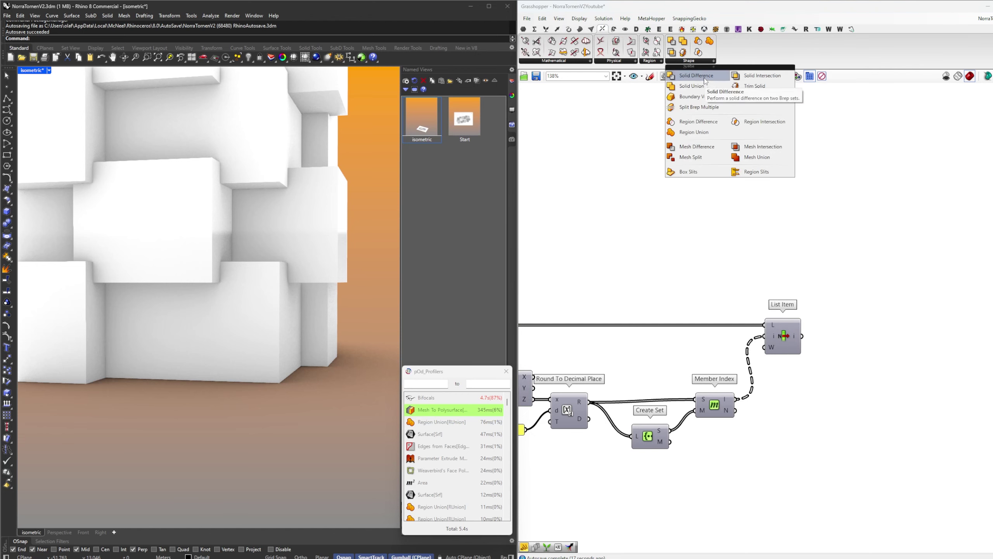
pyautogui.click(700, 76)
pyautogui.click(851, 337)
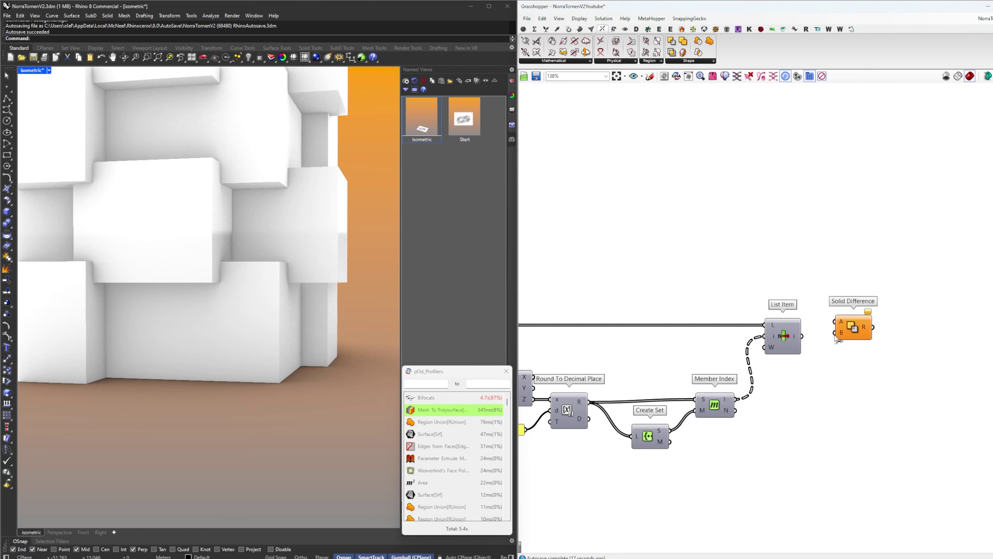
pyautogui.moveTo(802, 336); pyautogui.dragTo(835, 322)
# Locate the UnionFloorsExtruded sender in the definition and preview its floor volumes on the tower
pyautogui.scroll(-8, 835, 322)
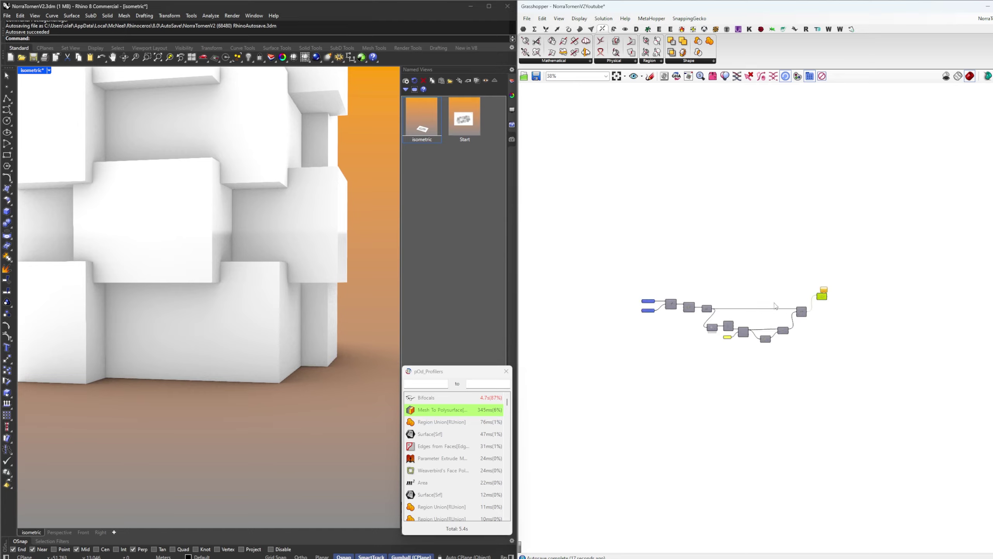
pyautogui.scroll(9, 781, 286)
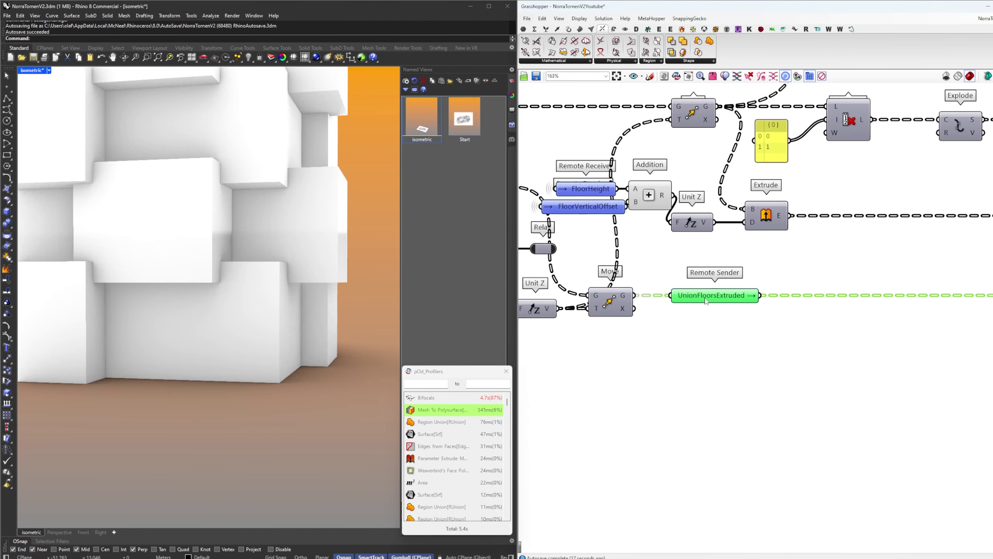
pyautogui.click(720, 306)
pyautogui.rightClick(719, 302)
pyautogui.click(701, 308)
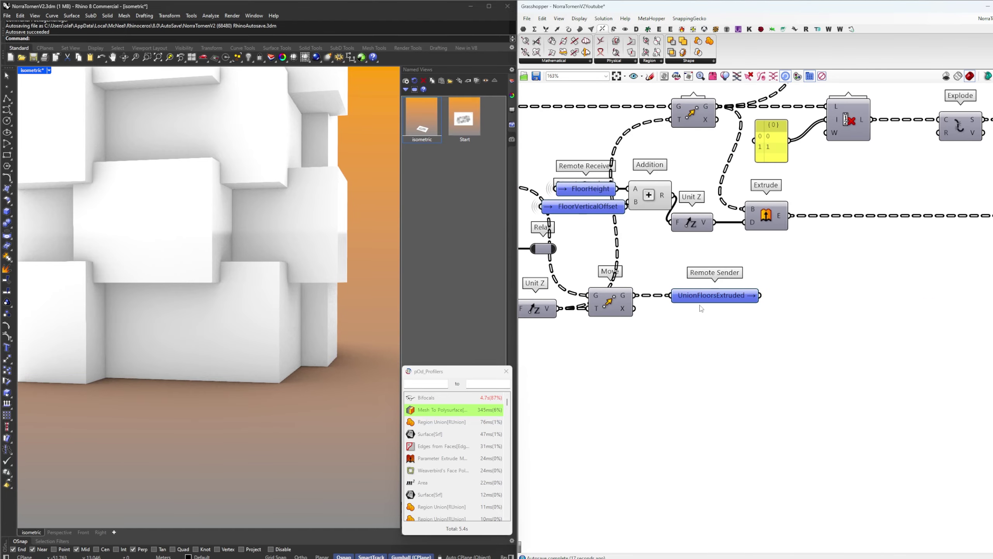
pyautogui.click(701, 301)
pyautogui.middleClick(692, 318)
pyautogui.click(700, 323)
pyautogui.moveTo(243, 360); pyautogui.dragTo(234, 359, button='right')
pyautogui.click(728, 304)
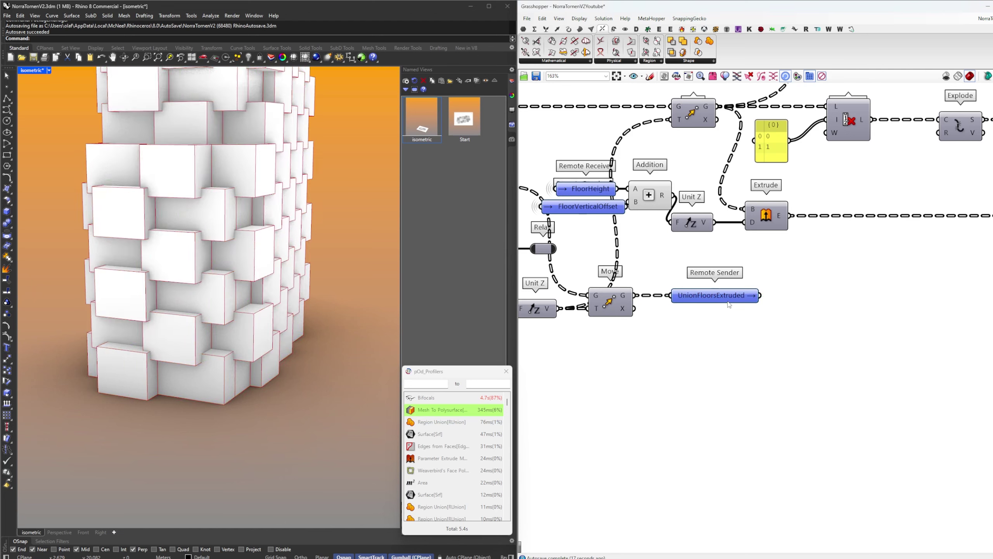
# Create a receiver for UnionFloorsExtruded beside Solid Difference, connecting the receiver to input A and List Item to input B
pyautogui.doubleClick(728, 299)
pyautogui.rightClick(645, 344)
pyautogui.moveTo(786, 300); pyautogui.dragTo(790, 320)
pyautogui.scroll(-10, 792, 323)
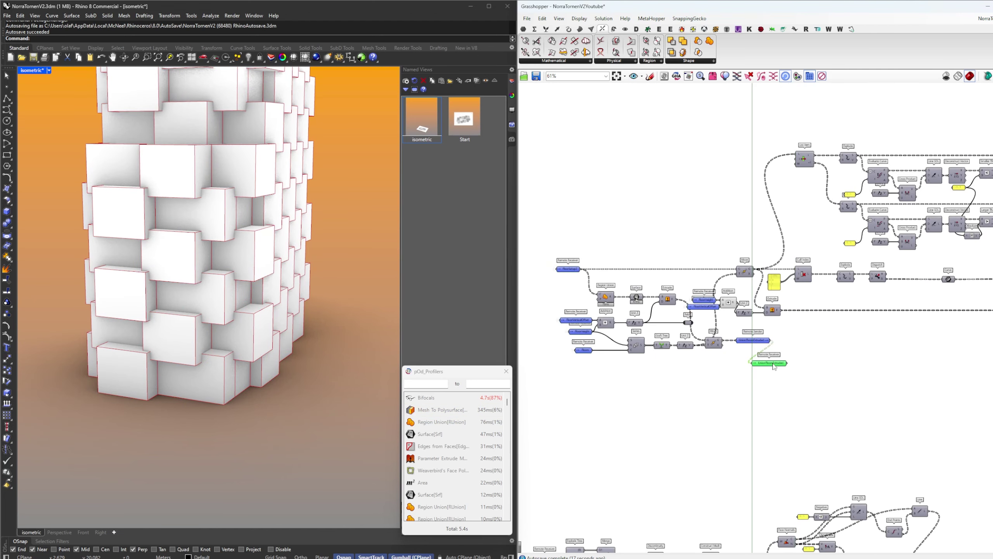
pyautogui.scroll(2, 866, 370)
pyautogui.scroll(8, 865, 371)
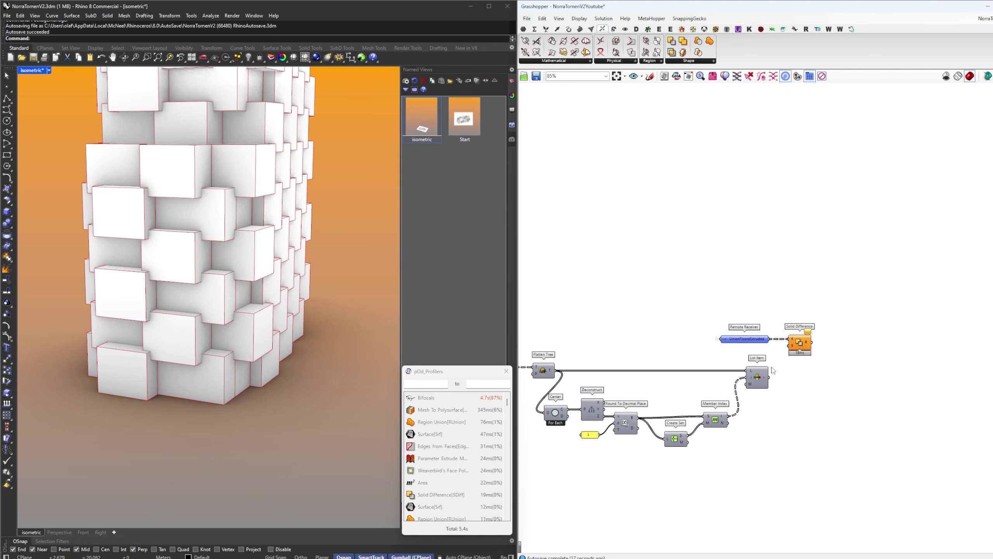
pyautogui.click(792, 345)
# Zoom in on the tower's base to examine the window openings cut by Solid Difference
pyautogui.scroll(3, 790, 347)
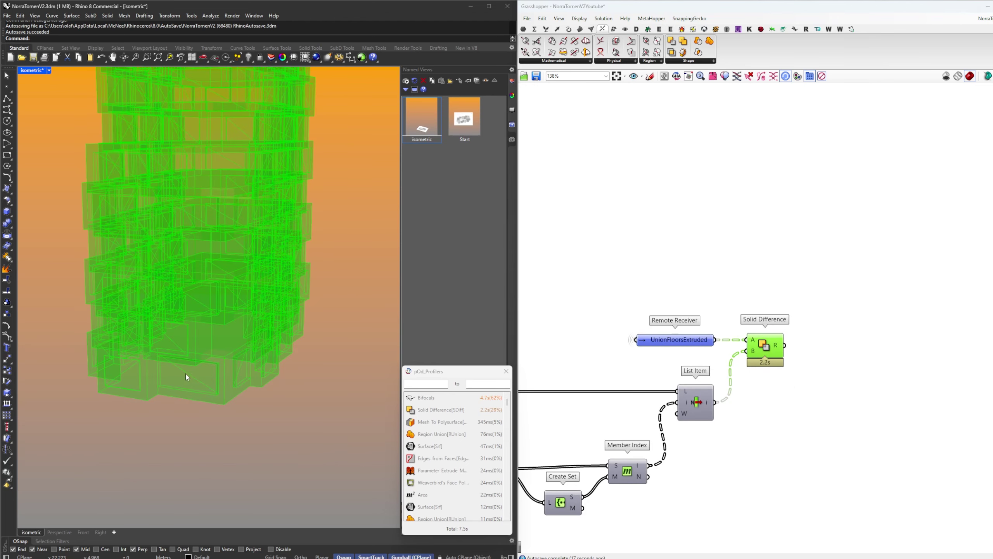
pyautogui.scroll(10, 186, 377)
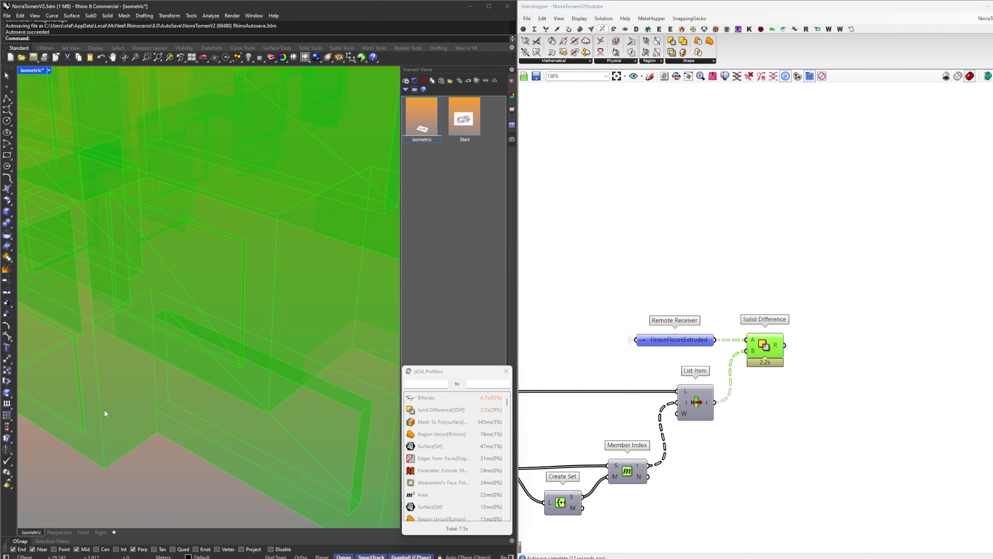
pyautogui.scroll(2, 105, 413)
pyautogui.moveTo(140, 390); pyautogui.dragTo(273, 386, button='right')
# Locate the branch with Weaverbird's Face Polylines and preview the Line SDL direction lines feeding its Parameter Extrude Mesh
pyautogui.scroll(-5, 784, 331)
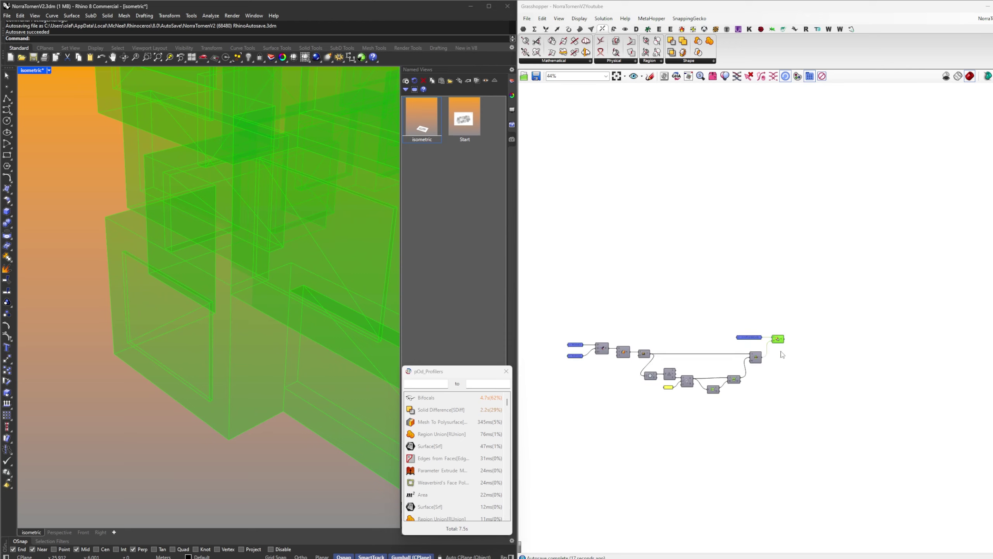
pyautogui.scroll(4, 782, 354)
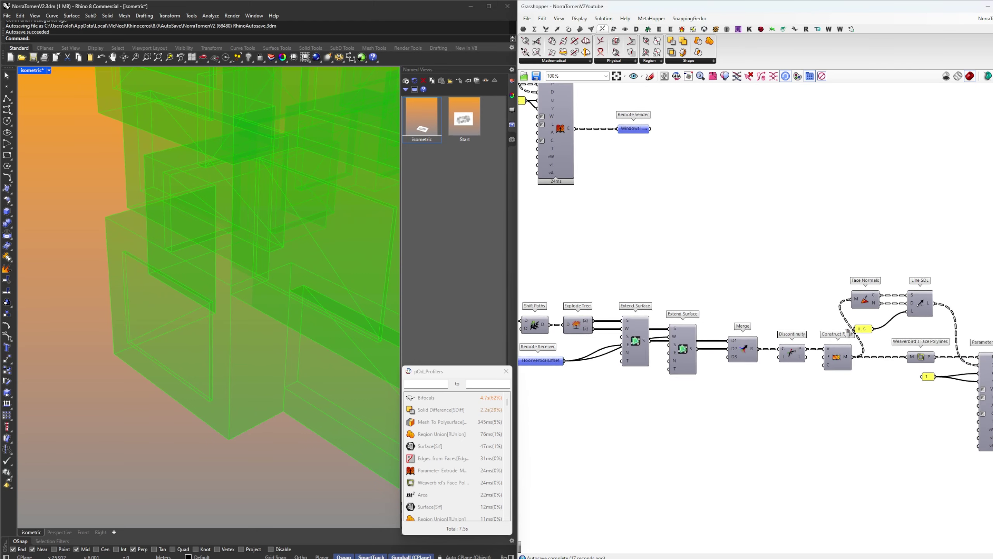
pyautogui.moveTo(847, 332)
pyautogui.mouseDown(button='right')
pyautogui.moveTo(830, 332)
pyautogui.moveTo(839, 329)
pyautogui.mouseUp(button='right')
pyautogui.click(832, 310)
pyautogui.rightClick(867, 296)
pyautogui.click(886, 301)
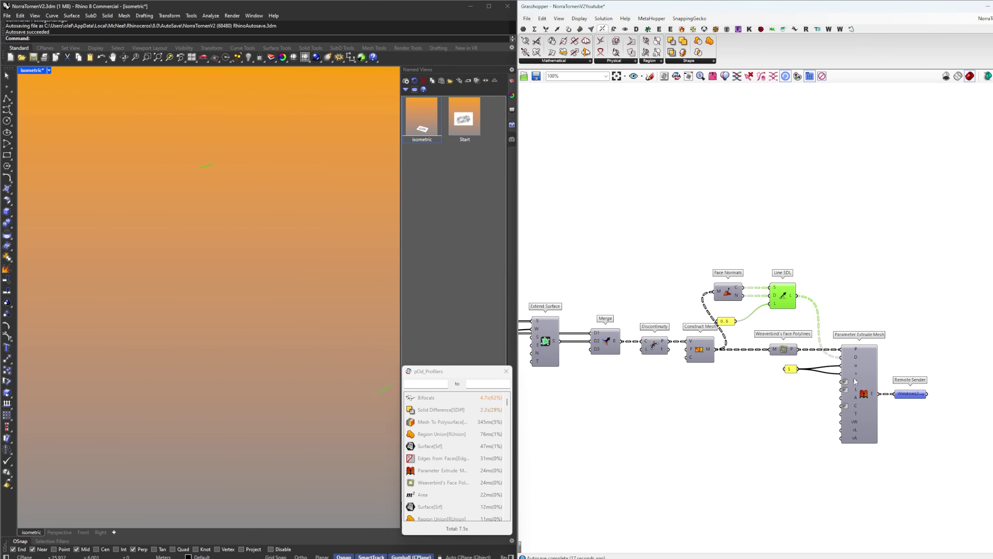
# Preview the window volumes from both Parameter Extrude Mesh components and examine them on the tower's facade
pyautogui.click(855, 381)
pyautogui.scroll(-3, 698, 269)
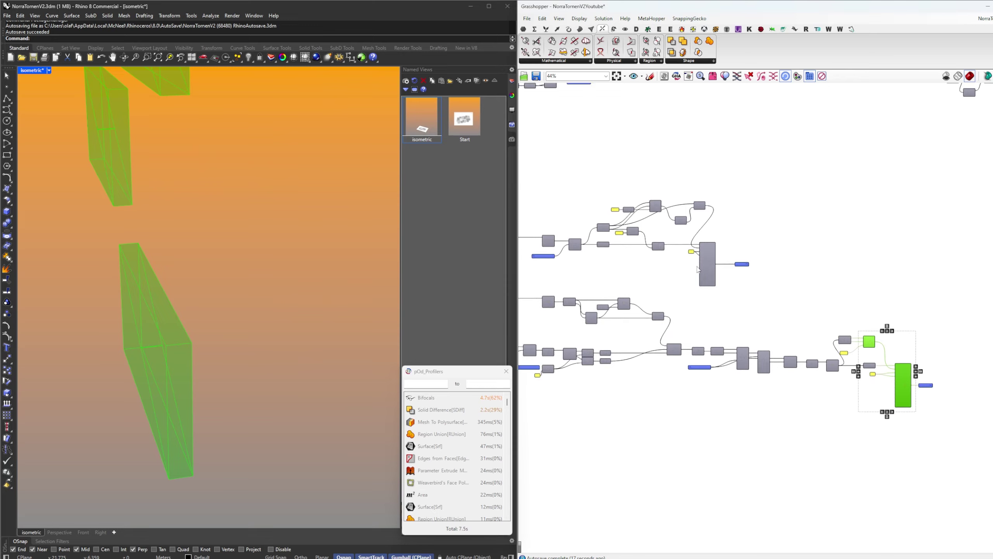
pyautogui.scroll(4, 697, 267)
pyautogui.click(718, 262)
pyautogui.scroll(-5, 290, 317)
pyautogui.moveTo(290, 317); pyautogui.dragTo(251, 307, button='right')
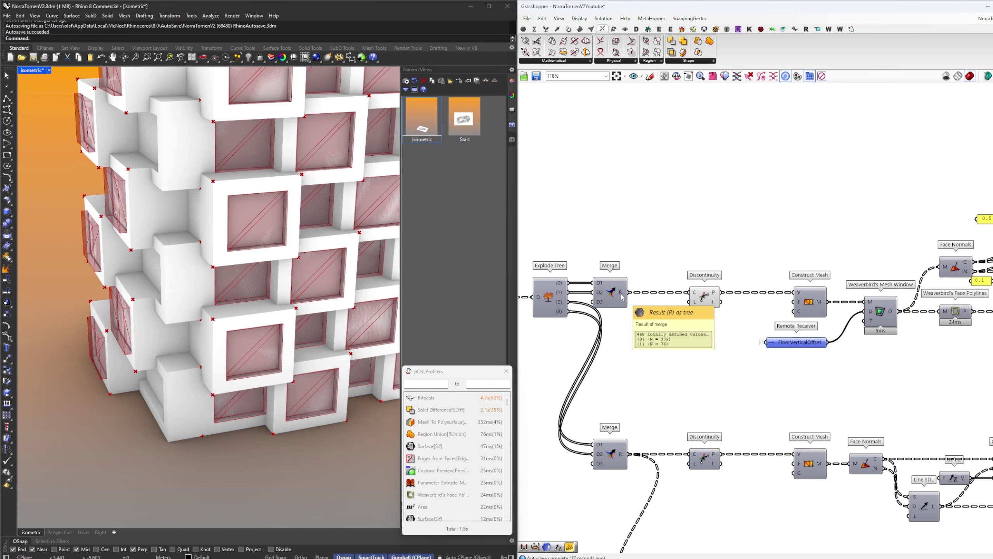
# Move the Windows1 branch, from Discontinuity through to its remote sender, upward away from the Explode Tree and Merge
pyautogui.scroll(-3, 622, 296)
pyautogui.moveTo(985, 378); pyautogui.dragTo(670, 234)
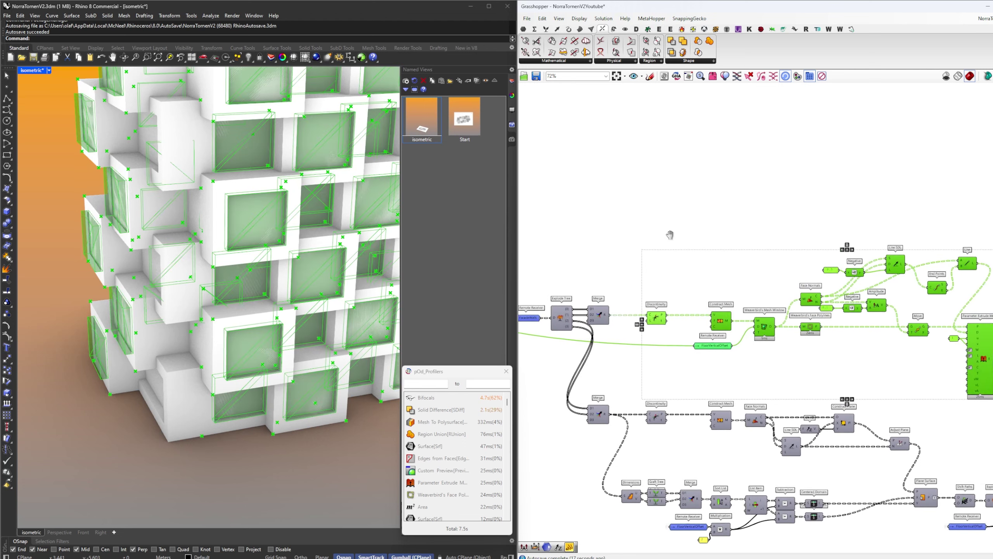
pyautogui.moveTo(669, 234); pyautogui.dragTo(697, 231, button='right')
pyautogui.moveTo(686, 315); pyautogui.dragTo(686, 213)
pyautogui.click(649, 255)
# Connect Explode Tree output {0} directly to the upper Discontinuity and delete the Merge between them
pyautogui.scroll(3, 616, 291)
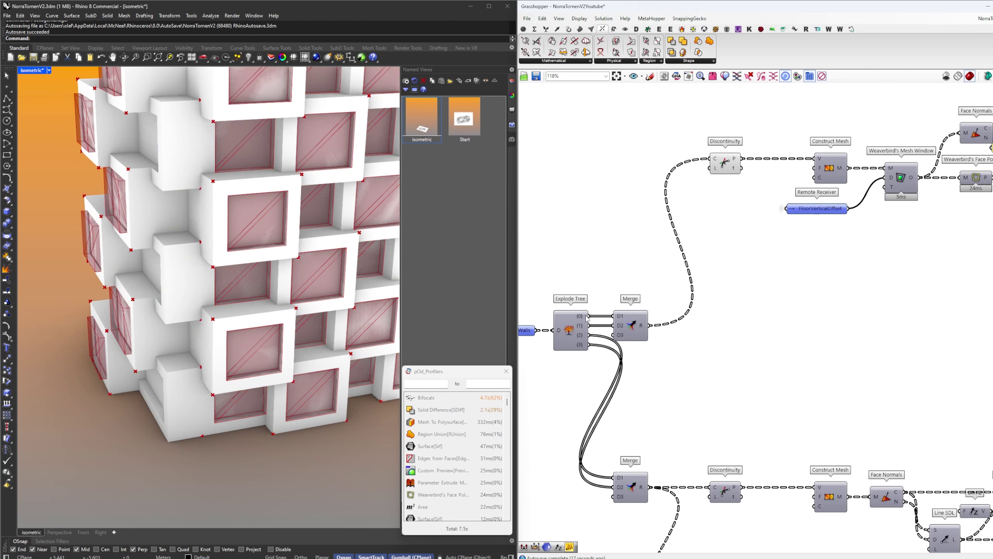
pyautogui.moveTo(703, 169); pyautogui.dragTo(712, 159)
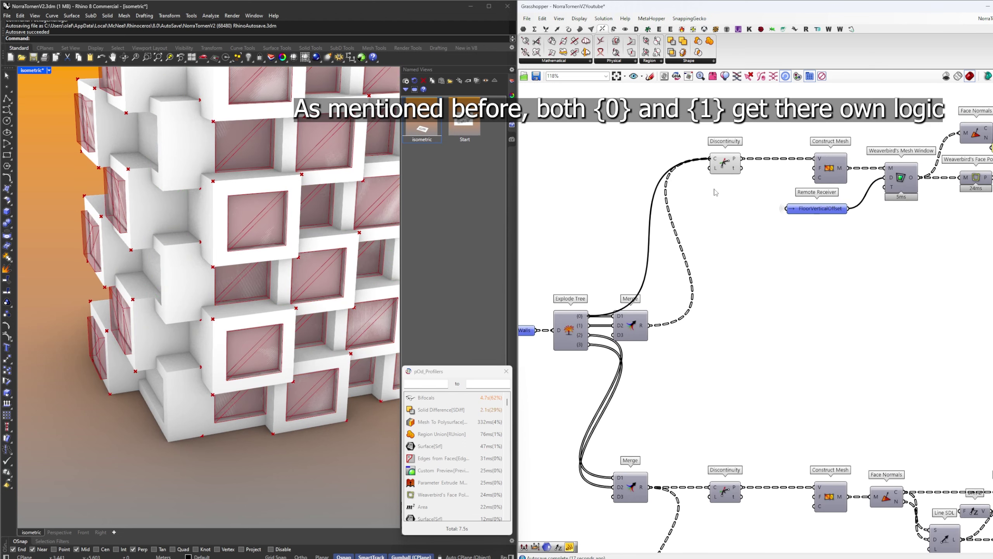
pyautogui.scroll(-1, 638, 331)
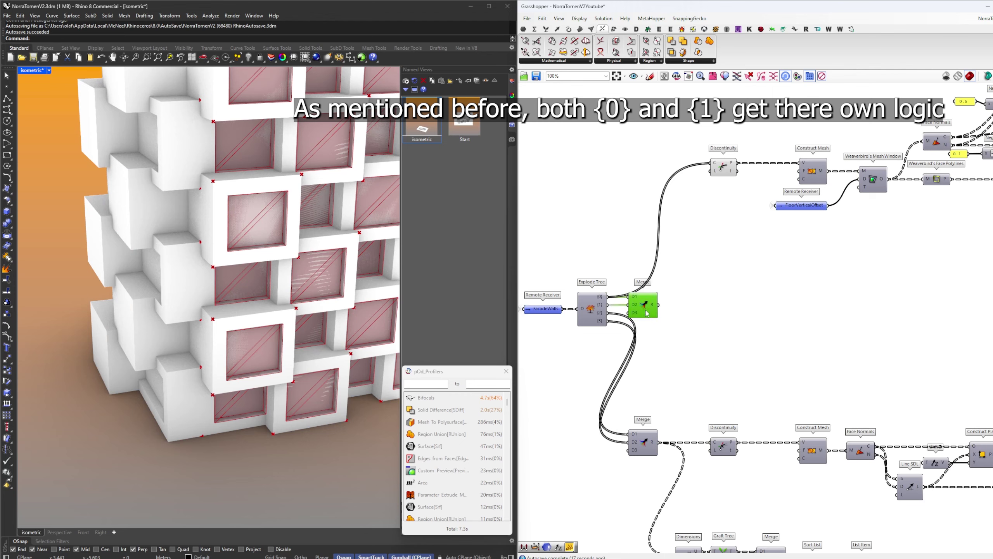
# Duplicate the whole Windows1 branch, from Discontinuity to its remote sender, and place the copy just below the original
pyautogui.moveTo(954, 296); pyautogui.dragTo(583, 359, button='right')
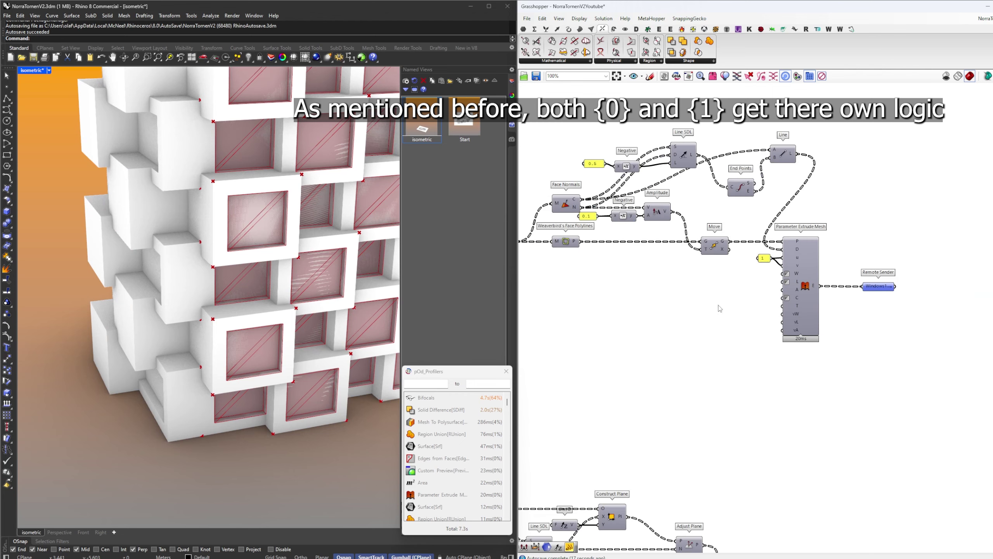
pyautogui.click(878, 292)
pyautogui.scroll(-5, 878, 293)
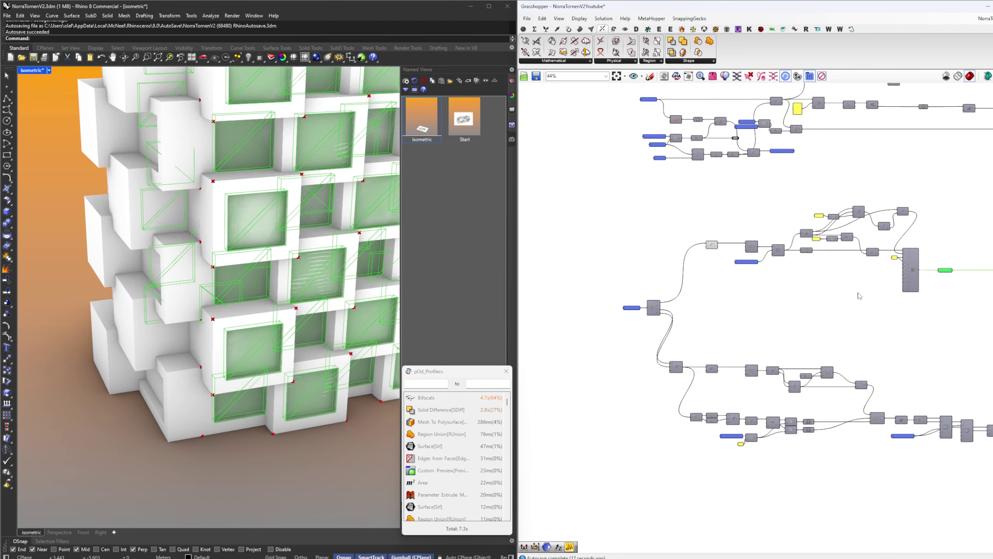
pyautogui.moveTo(687, 196); pyautogui.dragTo(984, 297)
pyautogui.scroll(3, 706, 254)
pyautogui.keyDown('alt'); pyautogui.moveTo(714, 240); pyautogui.dragTo(696, 353); pyautogui.keyUp('alt')
pyautogui.moveTo(805, 320); pyautogui.dragTo(621, 276, button='right')
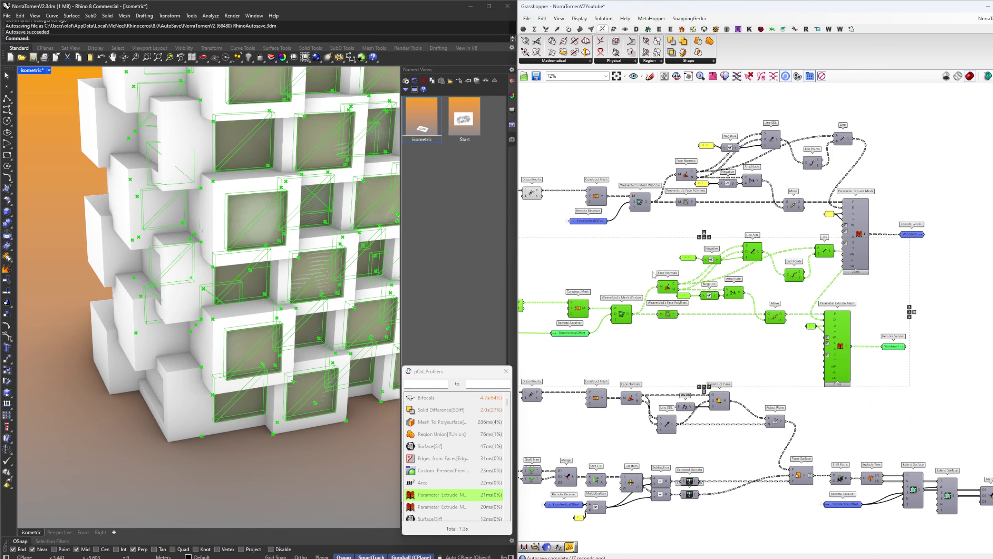
# Move the original window branch further up and connect Explode Tree output {1} to the copied branch's Discontinuity
pyautogui.scroll(-4, 653, 274)
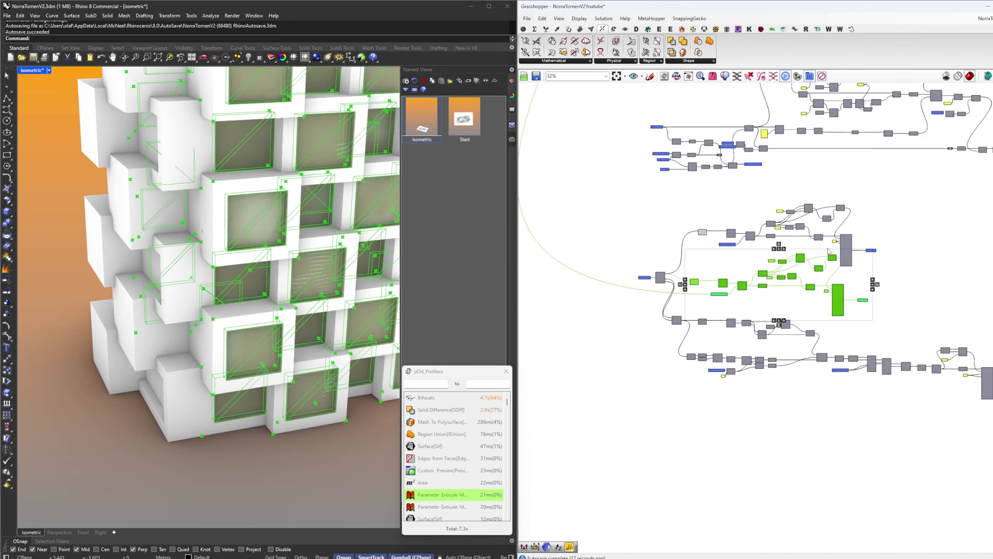
pyautogui.scroll(3, 830, 244)
pyautogui.moveTo(937, 257); pyautogui.dragTo(570, 174)
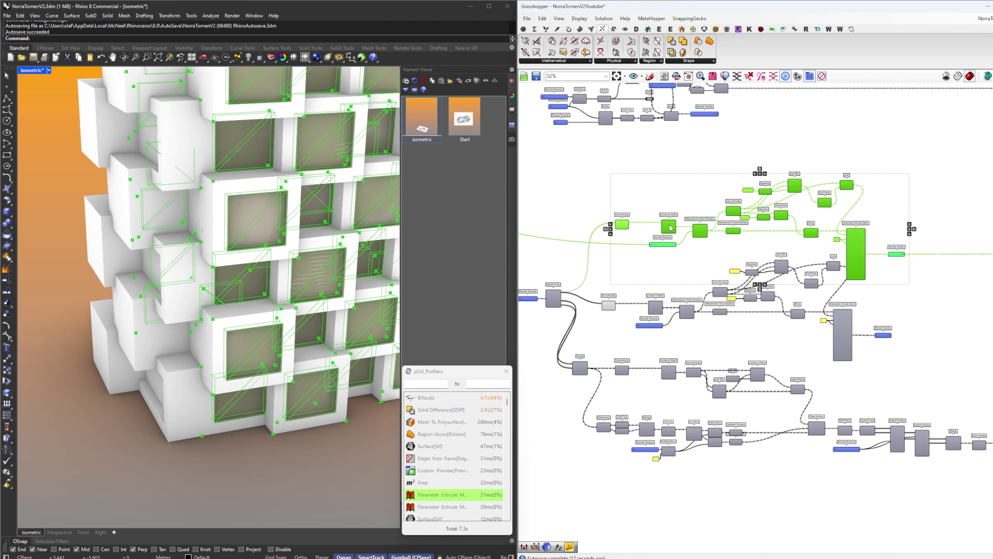
pyautogui.moveTo(671, 228); pyautogui.dragTo(671, 200)
pyautogui.click(626, 262)
pyautogui.moveTo(566, 301); pyautogui.dragTo(605, 293, button='right')
pyautogui.scroll(5, 605, 294)
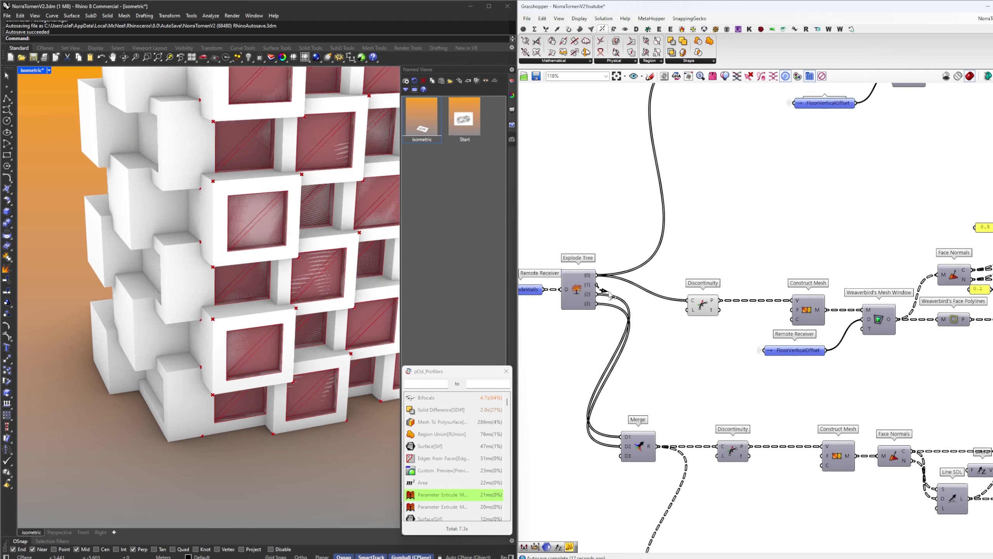
# Rename the copied branch's remote sender to Windows3
pyautogui.scroll(-3, 689, 304)
pyautogui.moveTo(779, 309); pyautogui.dragTo(570, 314, button='right')
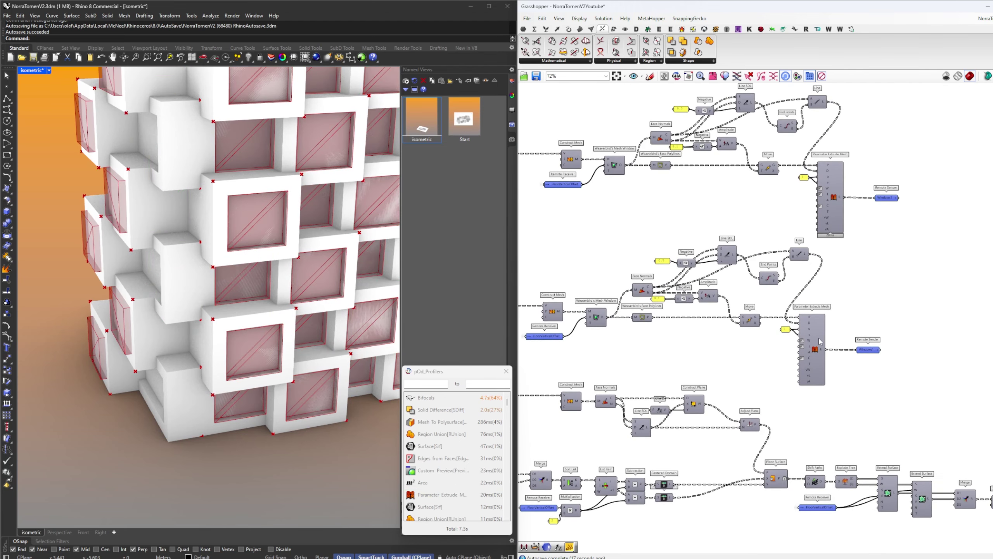
pyautogui.click(870, 351)
pyautogui.rightClick(871, 351)
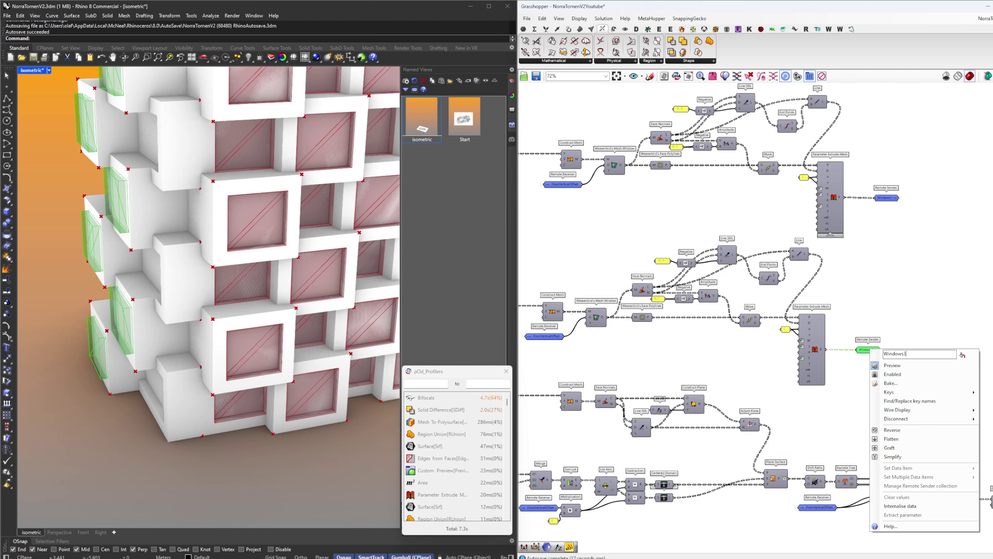
pyautogui.write('3')
pyautogui.press('Return')
pyautogui.click(794, 343)
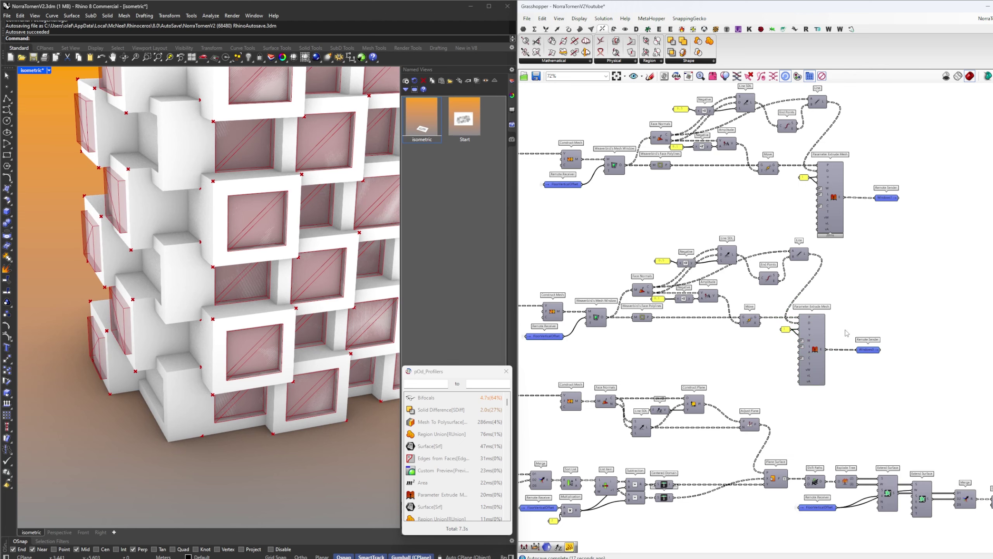
# In the copied branch, remove the Negative after the 0.5 panel and connect the panel directly to Line SDL input L
pyautogui.scroll(4, 706, 311)
pyautogui.moveTo(747, 312); pyautogui.dragTo(696, 314)
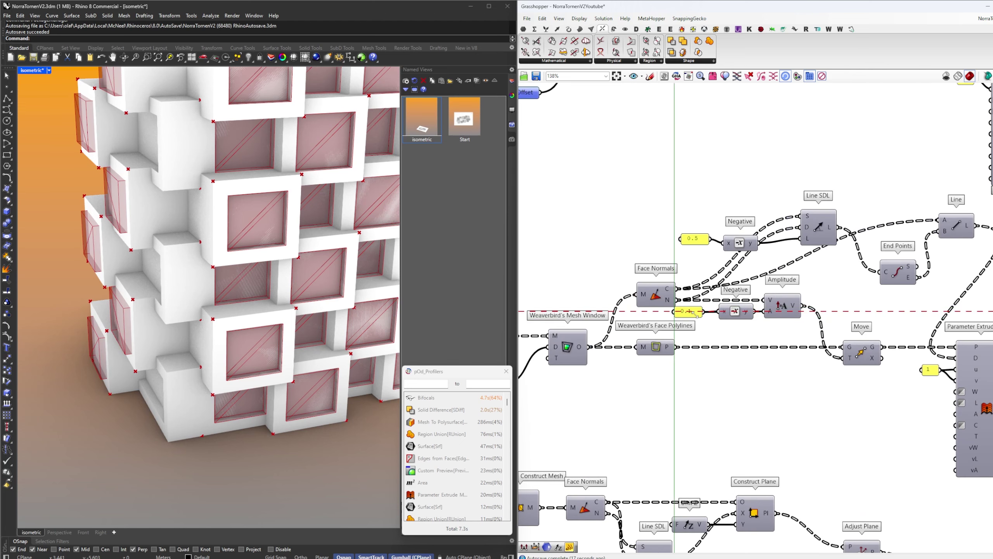
pyautogui.moveTo(712, 241); pyautogui.dragTo(728, 243)
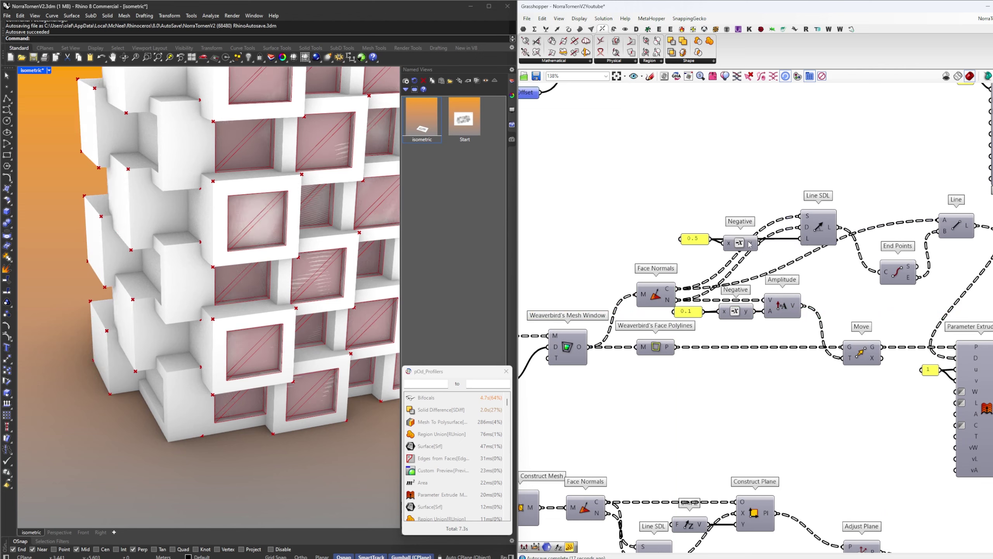
pyautogui.moveTo(923, 321); pyautogui.dragTo(887, 321, button='right')
pyautogui.click(847, 397)
pyautogui.scroll(-1, 798, 348)
pyautogui.scroll(3, 635, 293)
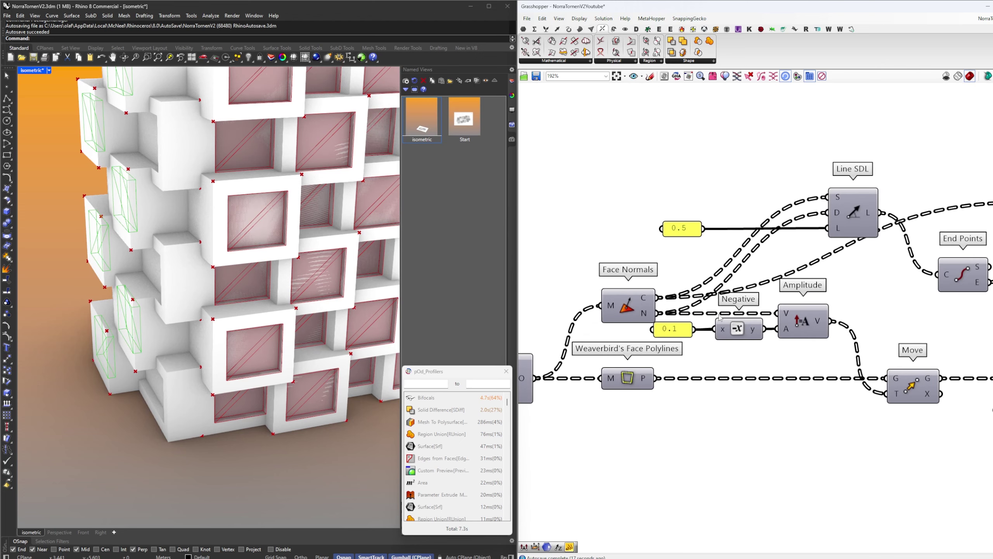
# Try feeding the 0.1 panel directly into Amplitude without its Negative, and check the moved polylines on the facade
pyautogui.moveTo(744, 331); pyautogui.dragTo(742, 346)
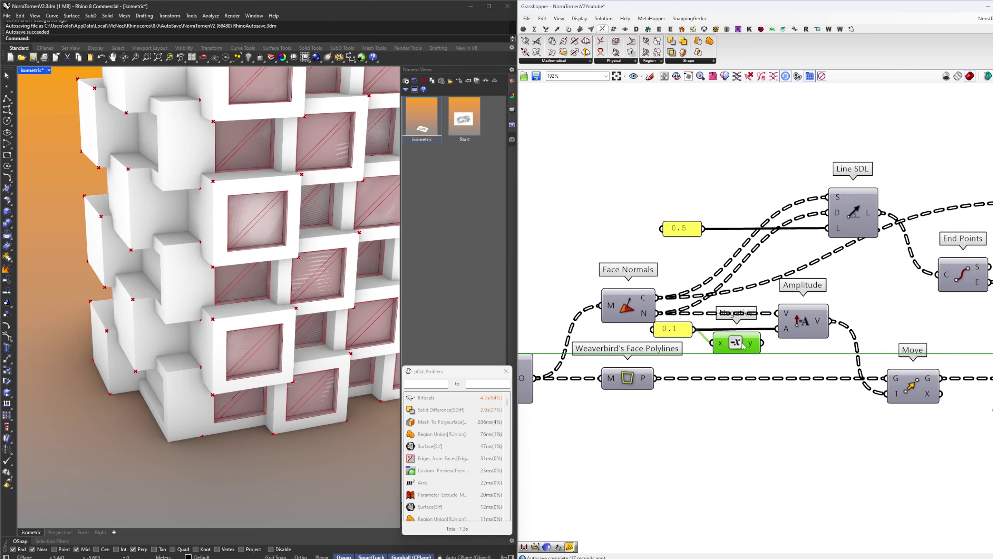
pyautogui.rightClick(906, 383)
pyautogui.click(906, 384)
pyautogui.scroll(8, 104, 314)
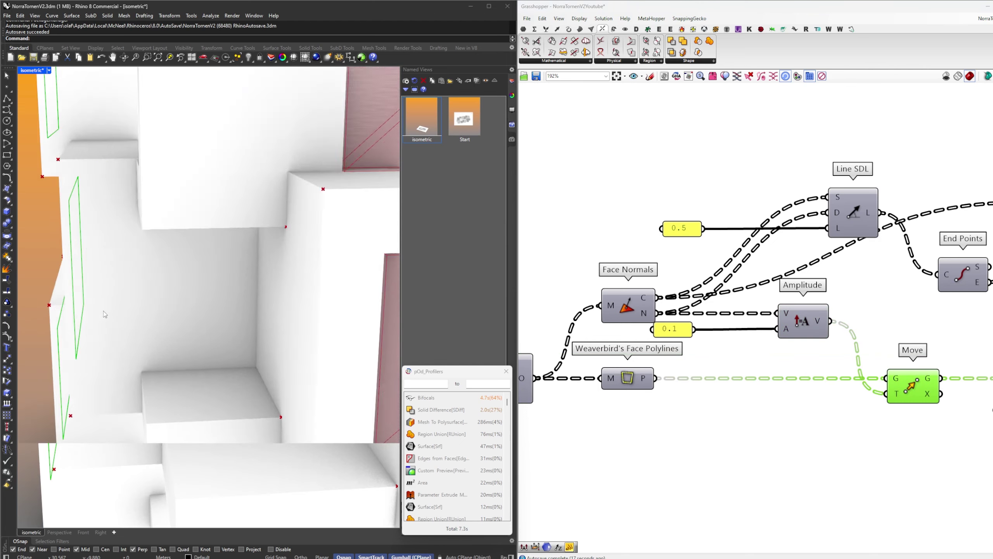
pyautogui.moveTo(104, 311); pyautogui.dragTo(109, 299, button='right')
# Insert a Negative component between the 0.1 panel and Amplitude input A again
pyautogui.doubleClick(738, 346)
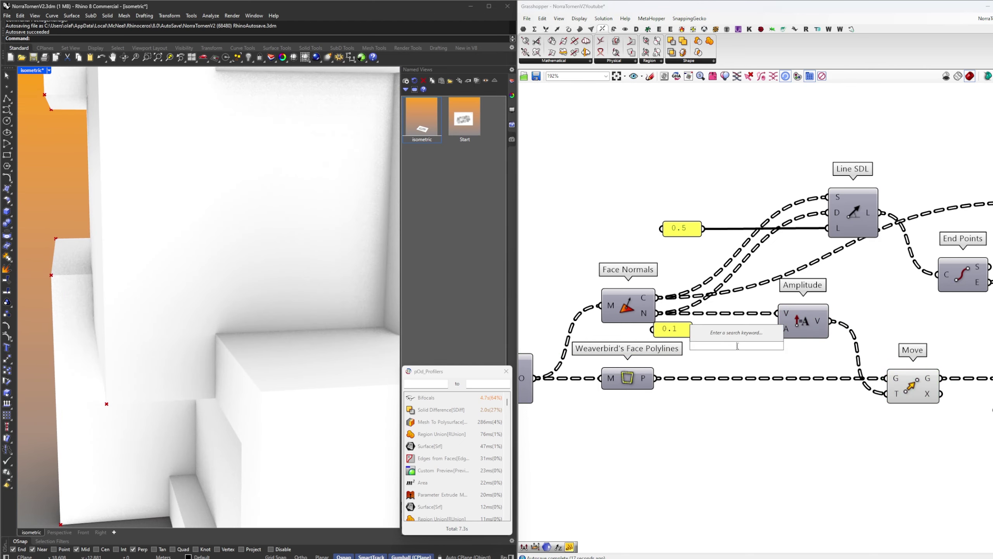
pyautogui.write('neg')
pyautogui.click(705, 334)
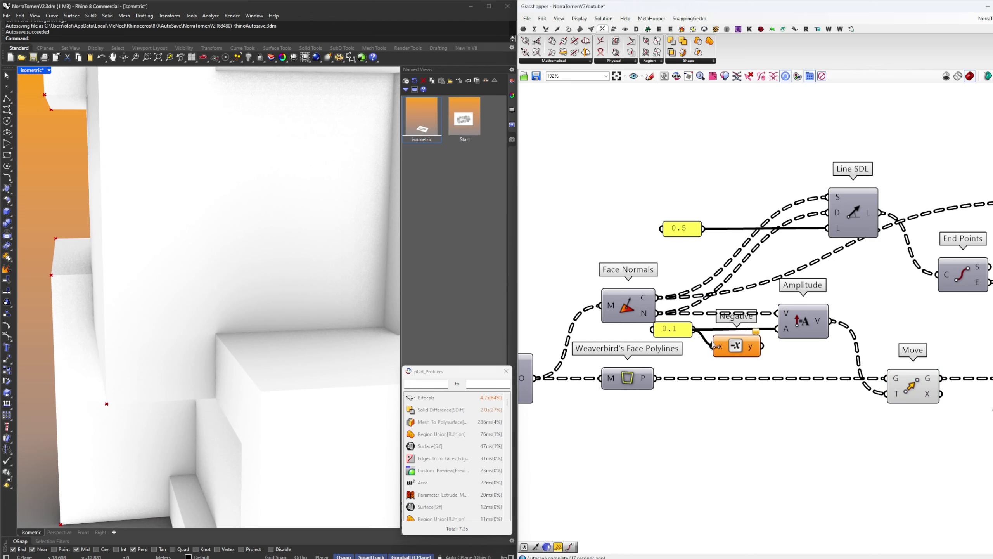
pyautogui.moveTo(773, 343); pyautogui.dragTo(775, 335)
# Turn on the preview of the copied branch's Parameter Extrude Mesh to show its window volumes
pyautogui.scroll(-2, 870, 353)
pyautogui.moveTo(871, 354); pyautogui.dragTo(617, 335, button='right')
pyautogui.click(772, 394)
pyautogui.middleClick(820, 352)
pyautogui.click(828, 357)
pyautogui.click(830, 359)
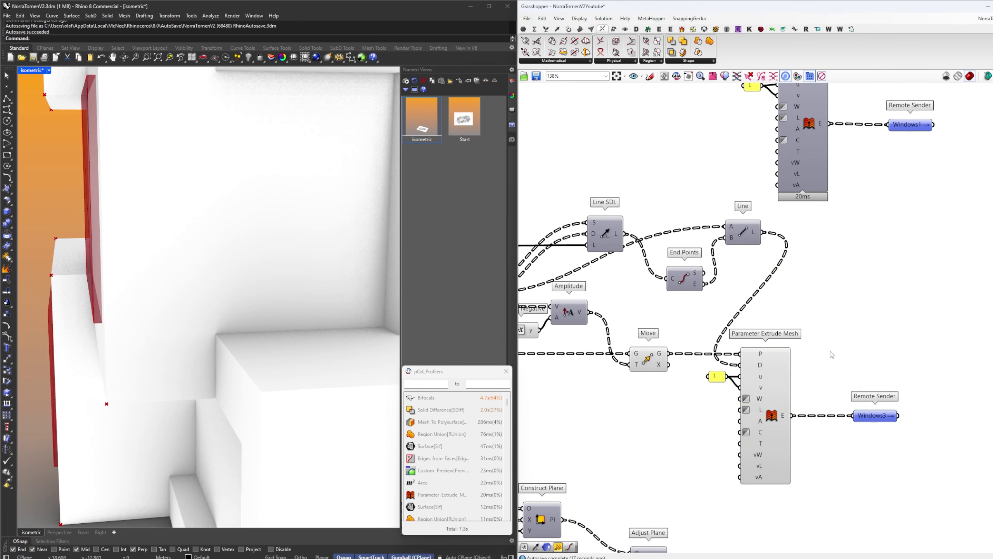
# Create a remote receiver for Windows3 below the other window receivers and connect it to Merge input D3
pyautogui.moveTo(889, 396); pyautogui.dragTo(698, 409, button='right')
pyautogui.doubleClick(681, 426)
pyautogui.click(758, 388)
pyautogui.moveTo(732, 429); pyautogui.dragTo(749, 391)
pyautogui.scroll(-10, 692, 407)
pyautogui.scroll(10, 930, 405)
pyautogui.click(771, 386)
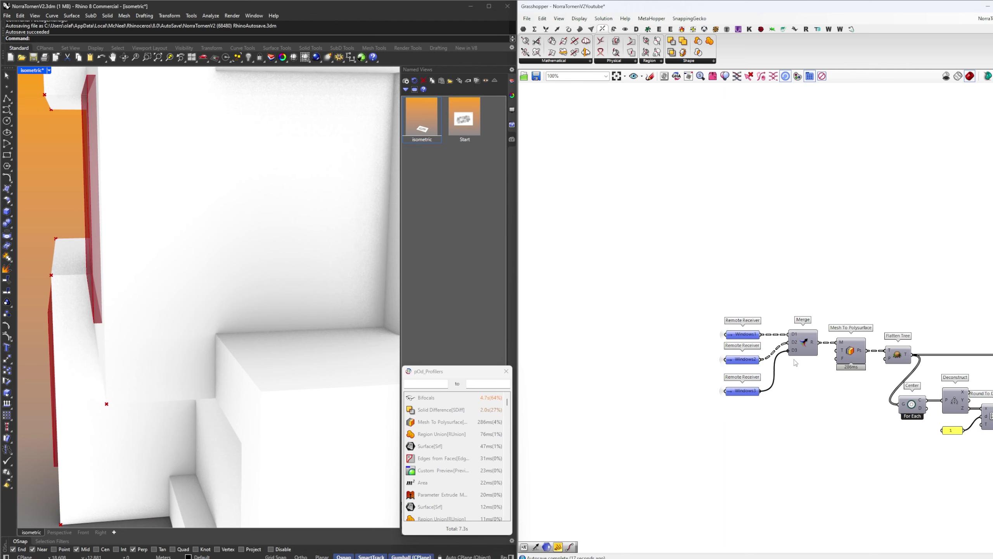
# Turn off the preview of all components in the Windows1 and Windows3 branches
pyautogui.scroll(-8, 798, 360)
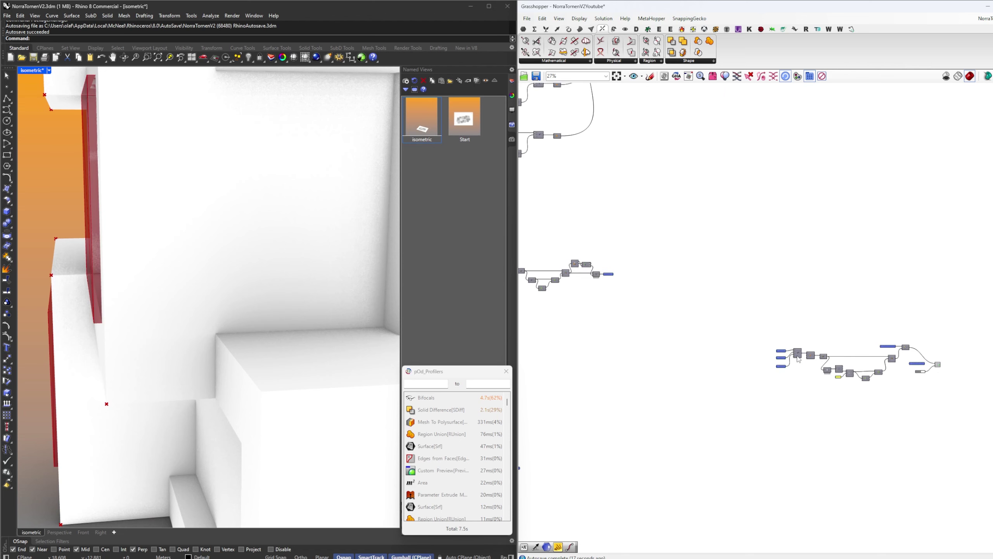
pyautogui.moveTo(725, 392); pyautogui.dragTo(565, 321)
pyautogui.rightClick(692, 337)
pyautogui.click(714, 348)
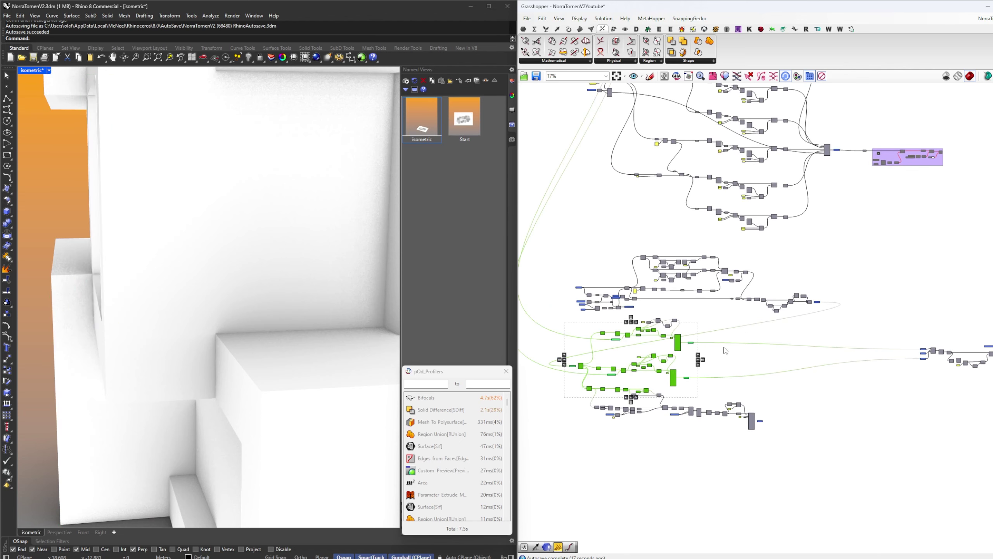
pyautogui.click(724, 348)
# Orbit around the whole tower to examine the window openings across the facade and its setbacks
pyautogui.scroll(-10, 229, 337)
pyautogui.moveTo(288, 339); pyautogui.dragTo(265, 390, button='right')
pyautogui.scroll(-3, 261, 348)
pyautogui.scroll(-6, 199, 371)
pyautogui.scroll(4, 247, 366)
pyautogui.scroll(-5, 268, 362)
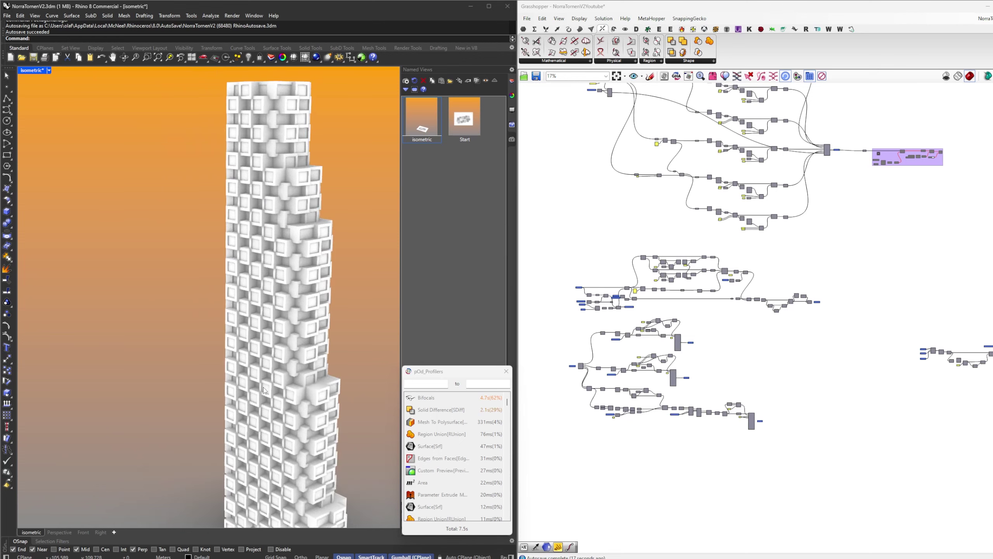
pyautogui.moveTo(252, 338); pyautogui.dragTo(231, 331, button='right')
pyautogui.scroll(8, 290, 218)
# Examine how Solid Difference and the Colour Swatch feed the Custom Preview at the end of the definition
pyautogui.scroll(10, 791, 335)
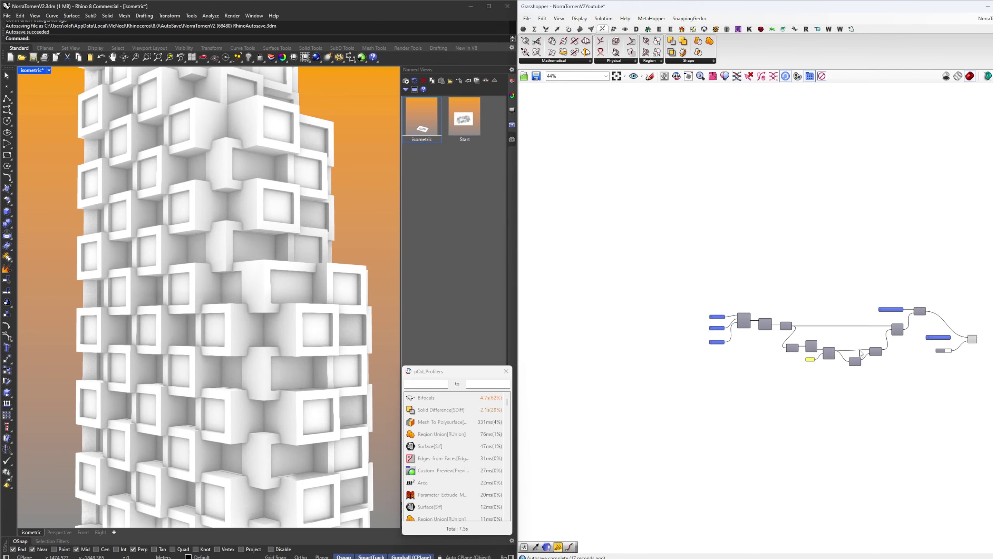
pyautogui.click(699, 344)
pyautogui.click(792, 279)
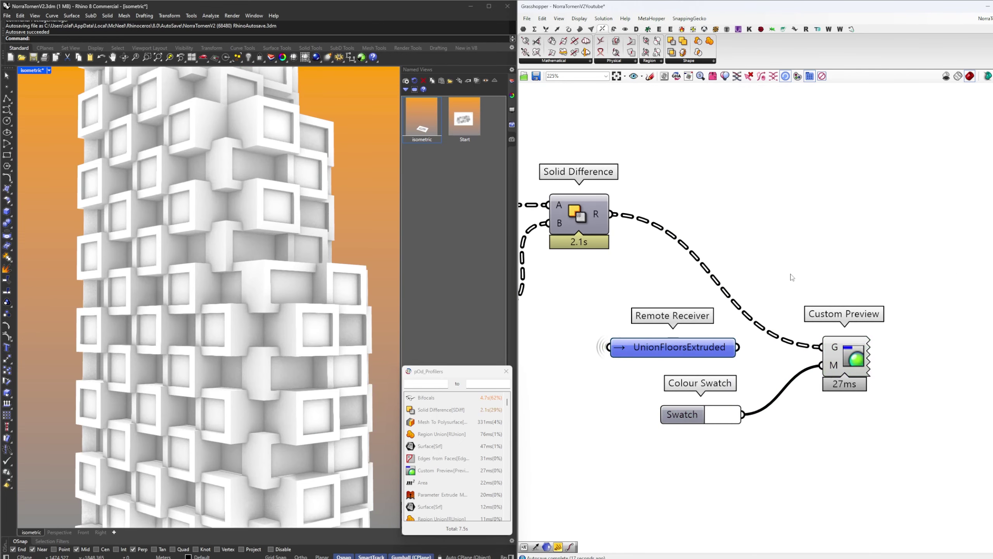
pyautogui.moveTo(643, 448); pyautogui.dragTo(520, 472, button='right')
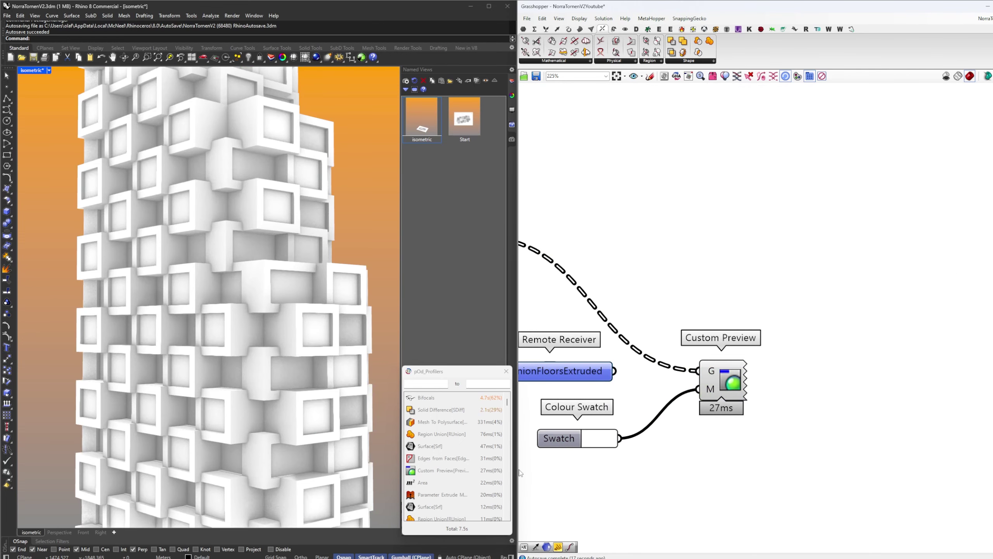
# Locate the Bifocals component through the profiler and delete it from the definition
pyautogui.click(485, 398)
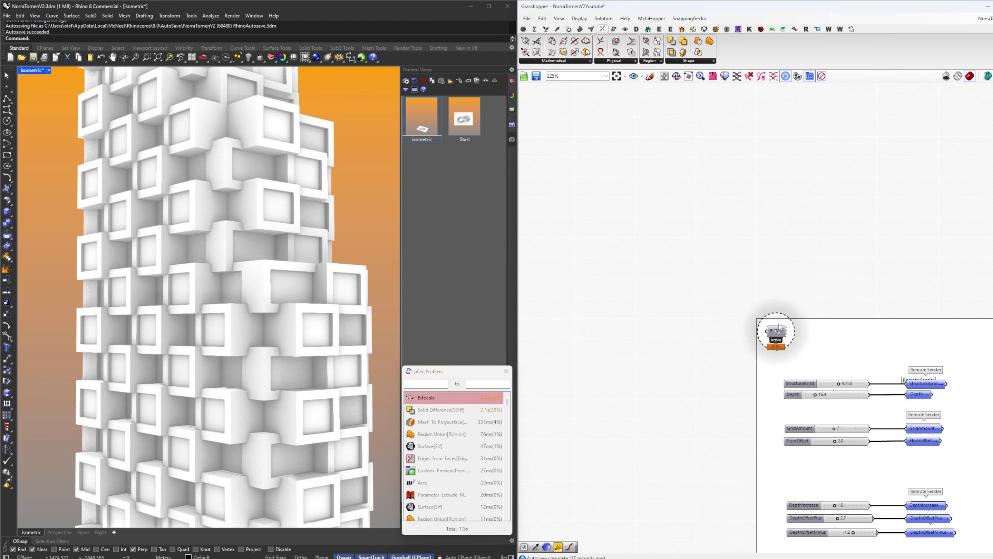
pyautogui.click(776, 338)
pyautogui.scroll(-8, 786, 329)
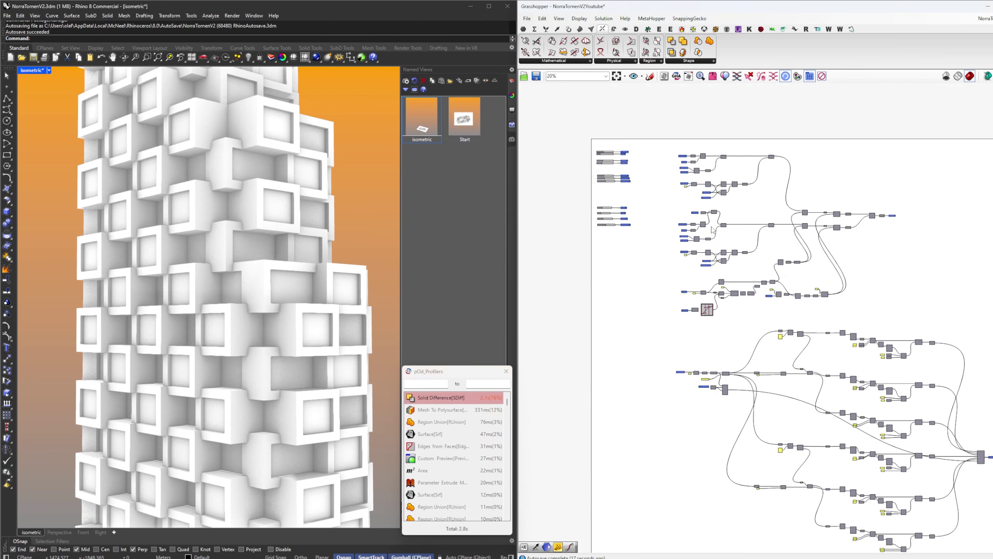
# Delete the purple preview group together with the receiver that feeds it
pyautogui.scroll(5, 802, 323)
pyautogui.middleClick(778, 330)
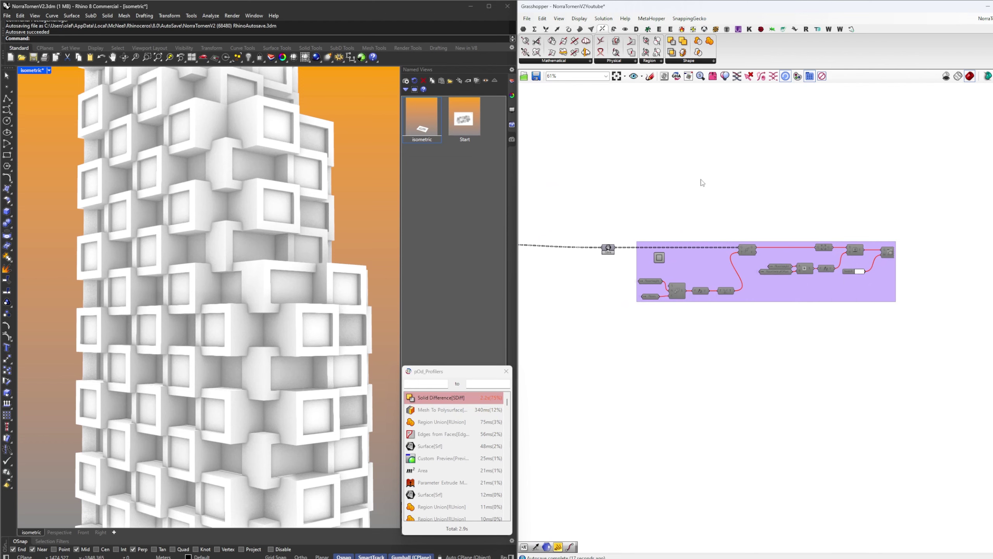
pyautogui.scroll(-4, 790, 234)
pyautogui.moveTo(861, 276); pyautogui.dragTo(712, 216)
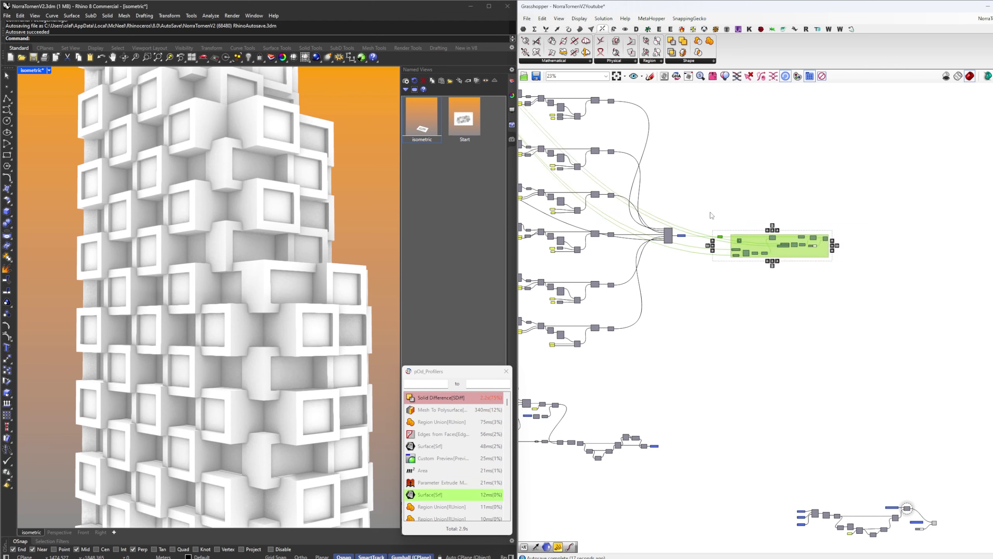
pyautogui.press('Delete')
# Add a Brep Edges component fed by the Solid Difference result
pyautogui.moveTo(818, 355); pyautogui.dragTo(669, 146, button='right')
pyautogui.scroll(9, 710, 330)
pyautogui.moveTo(709, 315); pyautogui.dragTo(929, 323, button='right')
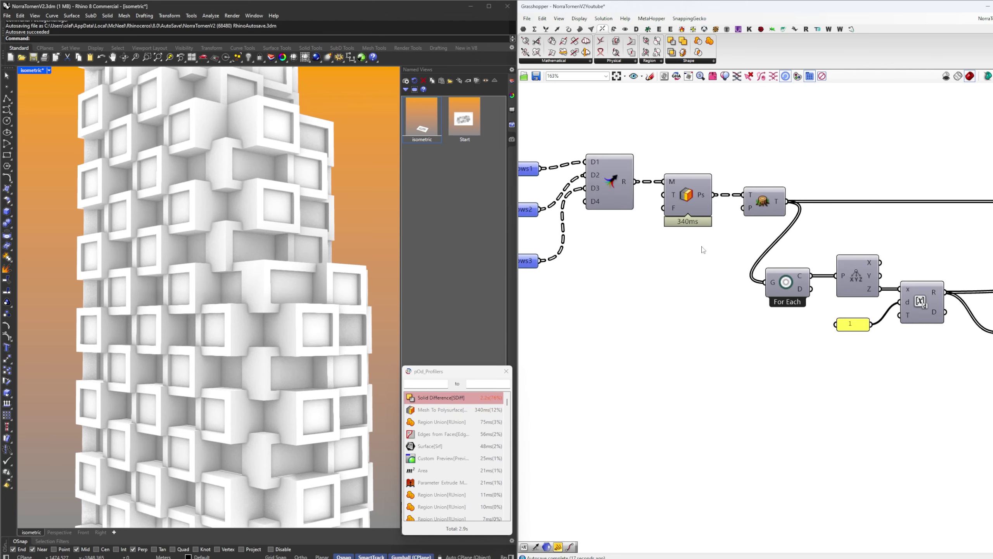
pyautogui.scroll(-4, 832, 259)
pyautogui.moveTo(832, 259); pyautogui.dragTo(619, 267, button='right')
pyautogui.scroll(3, 827, 246)
pyautogui.scroll(2, 815, 214)
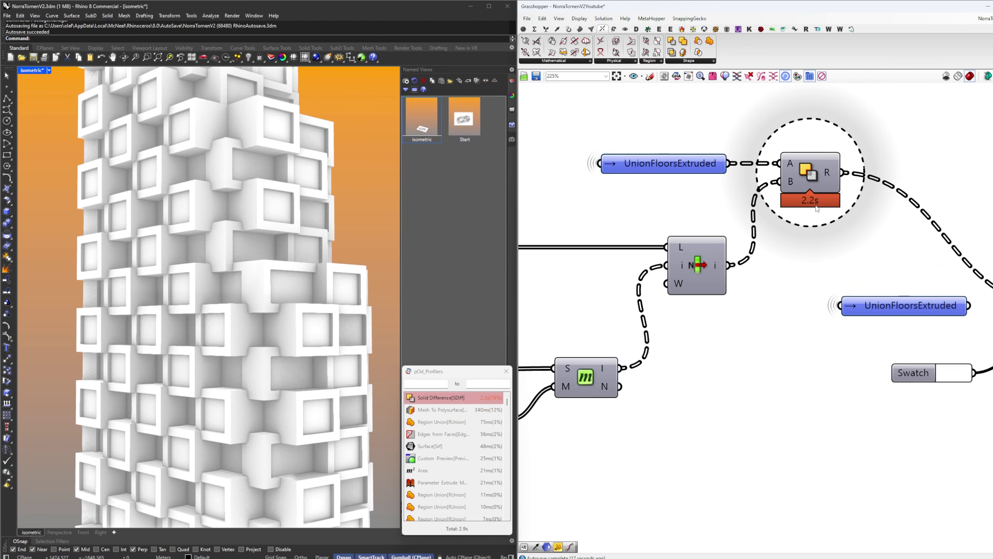
pyautogui.scroll(-2, 816, 208)
pyautogui.moveTo(816, 219); pyautogui.dragTo(569, 251, button='right')
pyautogui.write('edge')
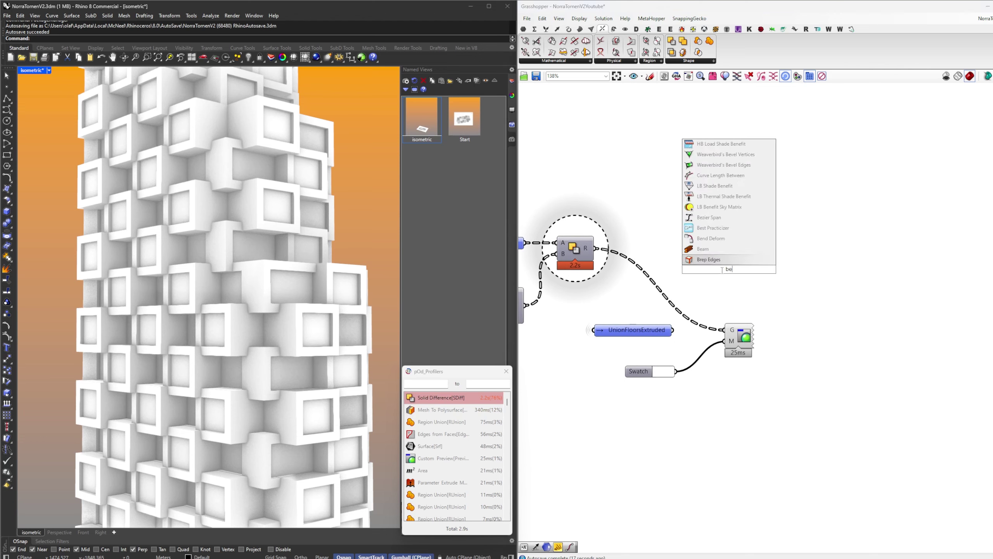
pyautogui.click(729, 259)
pyautogui.moveTo(717, 273); pyautogui.dragTo(680, 255)
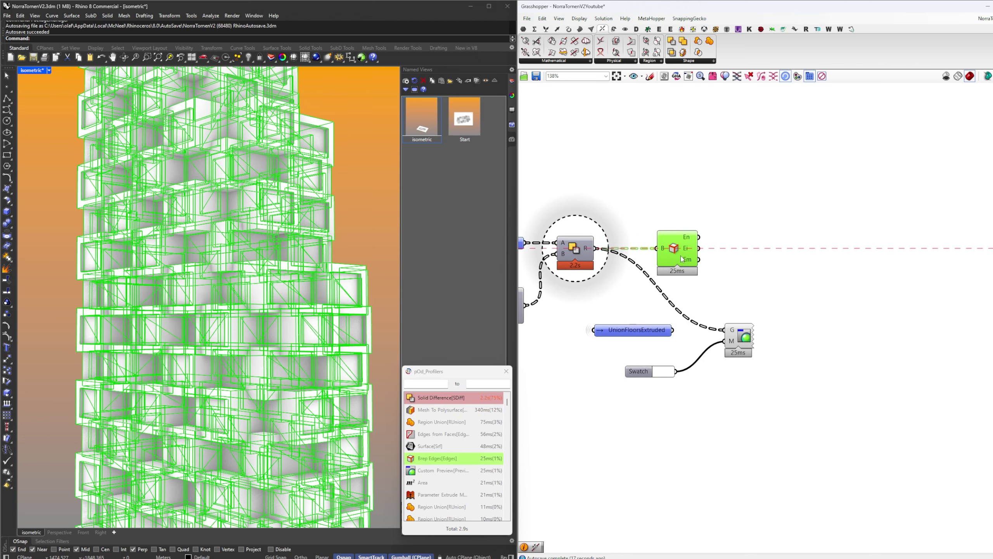
# Merge the naked, interior and non-manifold edges from Brep Edges with a new Merge component, shifting the Custom Preview aside
pyautogui.click(790, 261)
pyautogui.doubleClick(778, 261)
pyautogui.write('merge')
pyautogui.press('Return')
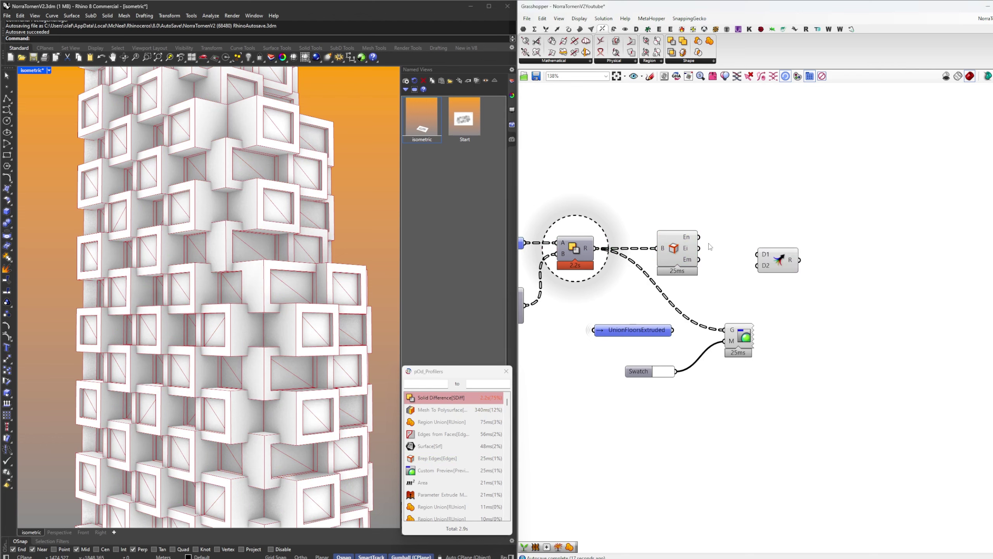
pyautogui.moveTo(767, 258); pyautogui.dragTo(735, 266)
pyautogui.click(828, 259)
pyautogui.moveTo(738, 338); pyautogui.dragTo(791, 338)
pyautogui.click(788, 266)
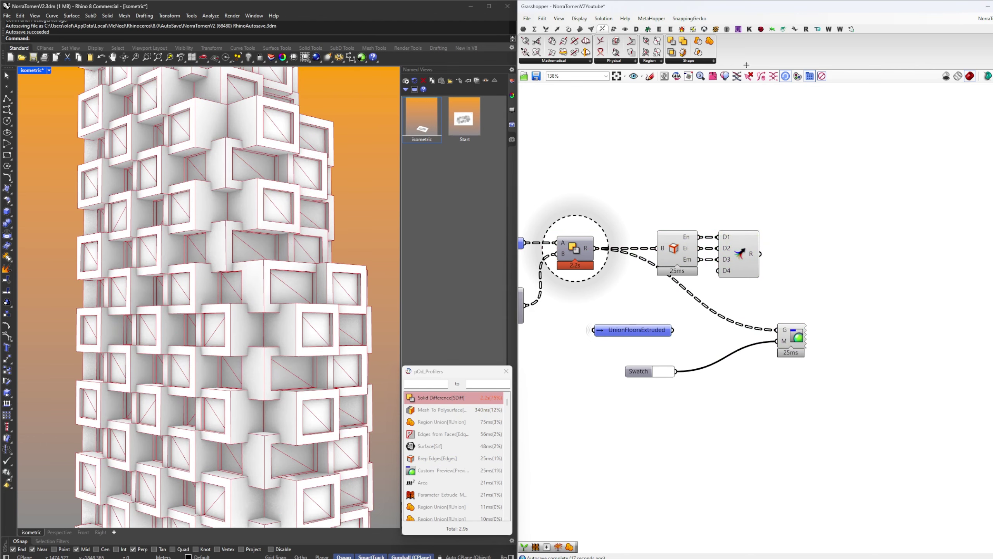
# Add a lineweight preview component fed by the merged edges
pyautogui.click(728, 30)
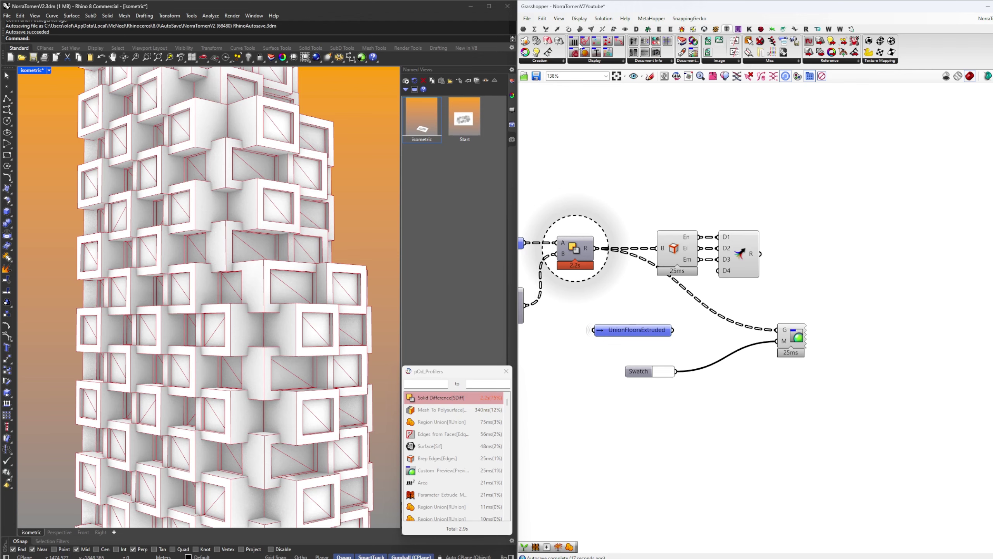
pyautogui.moveTo(797, 235); pyautogui.dragTo(798, 236)
pyautogui.moveTo(808, 250); pyautogui.dragTo(804, 259)
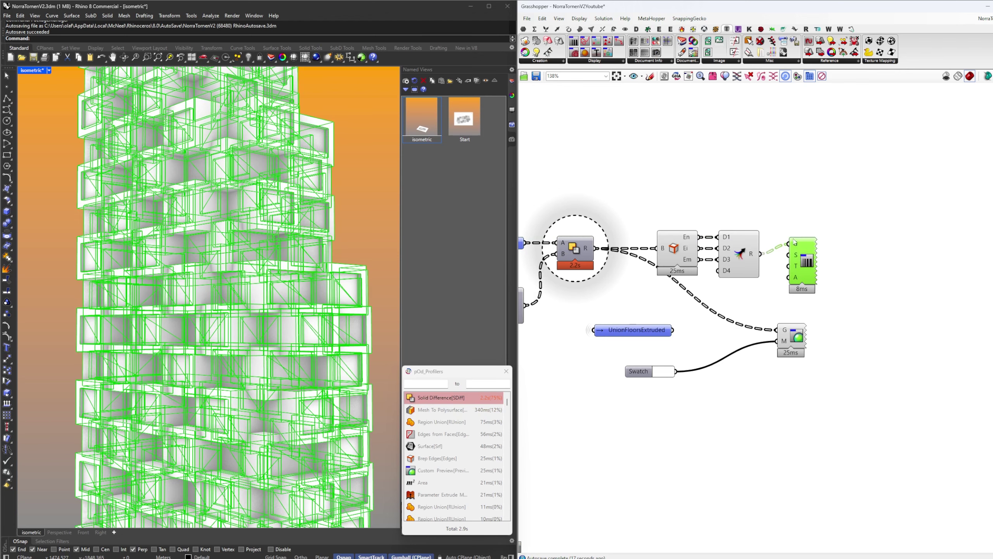
# Add a black Colour Swatch and wire it into the lineweight preview's colour input
pyautogui.doubleClick(779, 205)
pyautogui.write('sw')
pyautogui.press('Return')
pyautogui.click(794, 203)
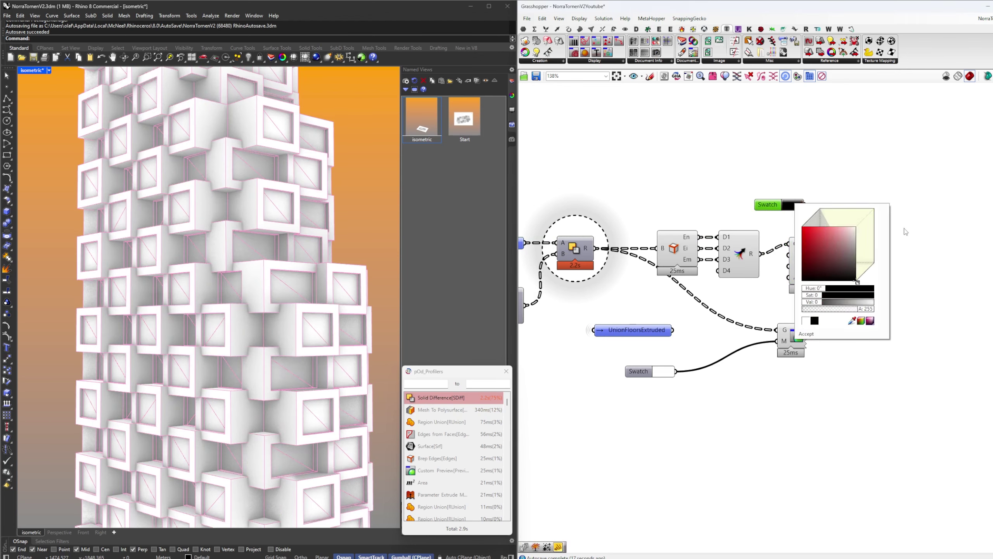
pyautogui.click(906, 232)
pyautogui.moveTo(801, 260); pyautogui.dragTo(804, 270)
pyautogui.click(833, 252)
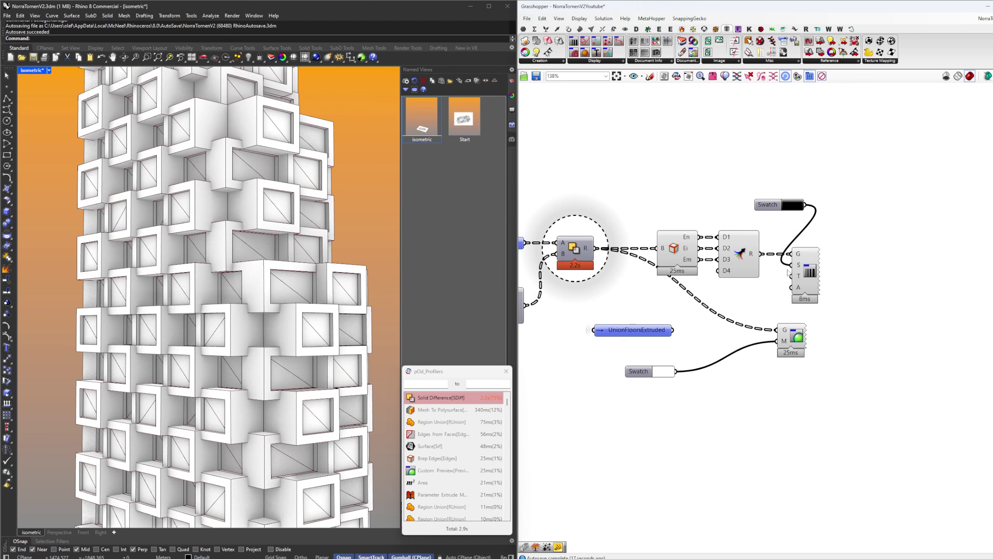
# Turn off the viewport preview of the Brep Edges and Merge components
pyautogui.moveTo(833, 251); pyautogui.dragTo(866, 253, button='right')
pyautogui.moveTo(794, 292); pyautogui.dragTo(687, 199)
pyautogui.middleClick(687, 199)
pyautogui.click(713, 213)
pyautogui.click(715, 210)
# Add a Merge Faces component to the Solid Difference result and feed its breps into Brep Edges
pyautogui.moveTo(672, 224); pyautogui.dragTo(707, 225, button='right')
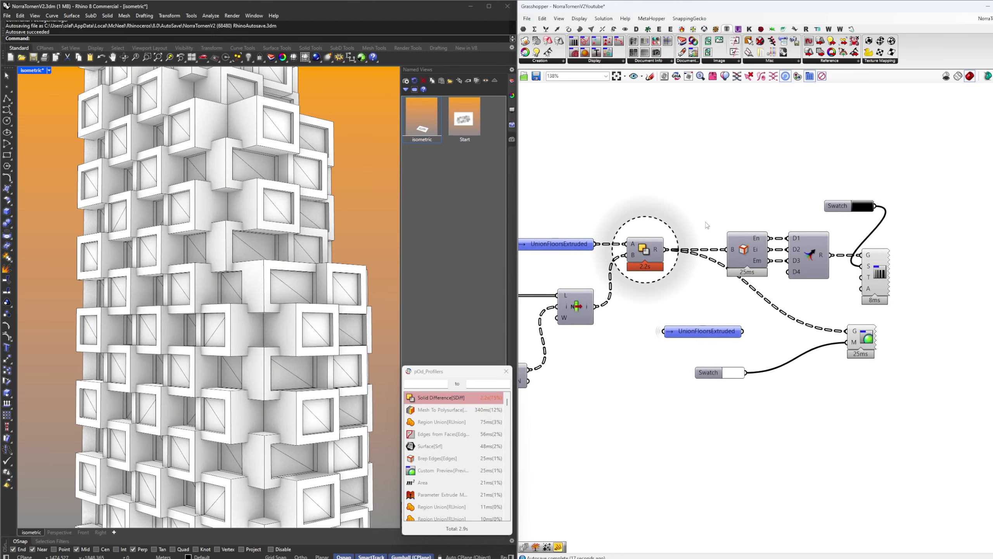
pyautogui.write('m')
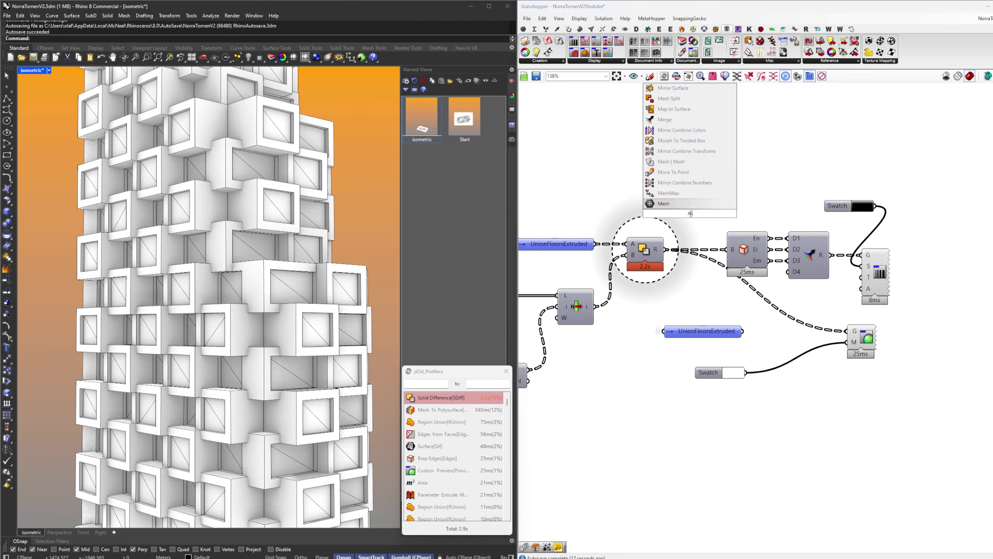
pyautogui.press('Return')
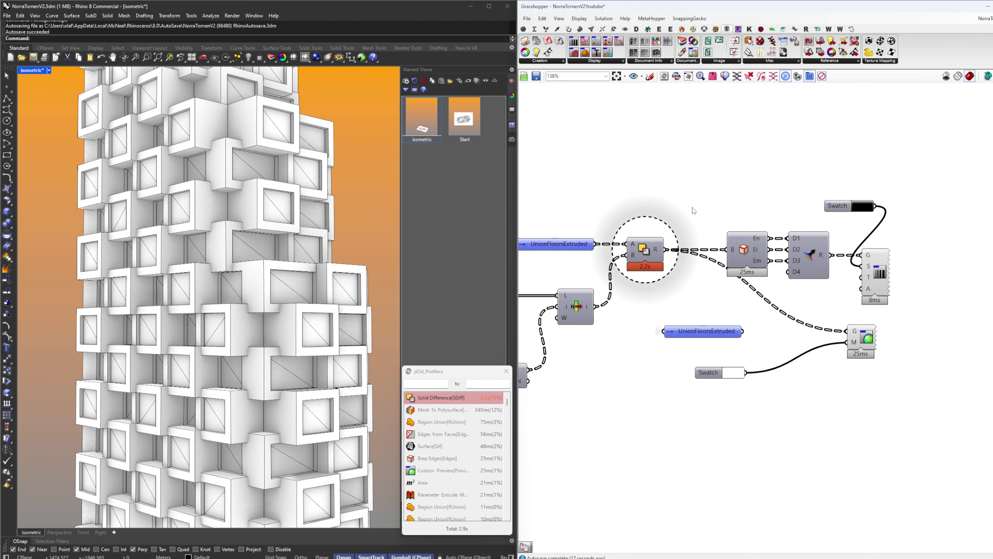
pyautogui.write('merge')
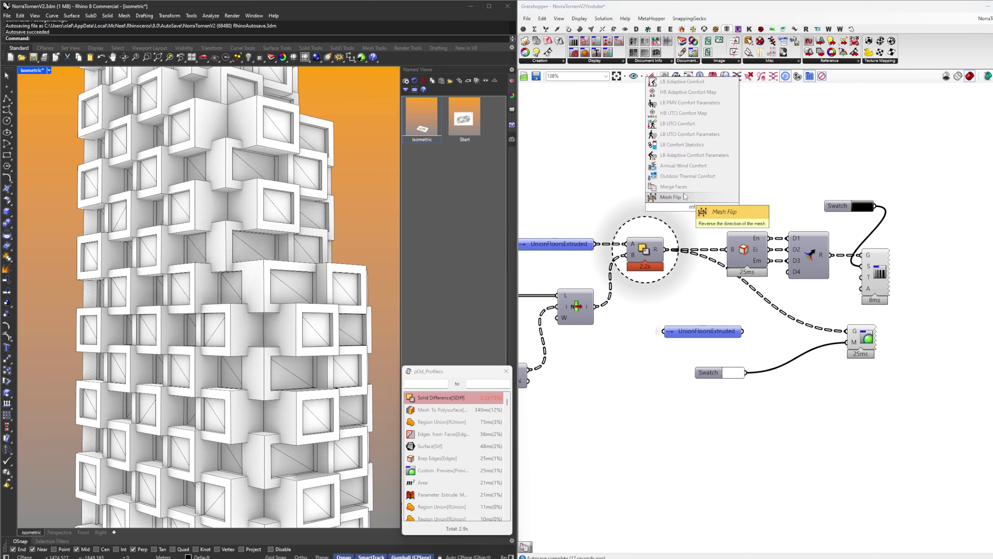
pyautogui.click(690, 189)
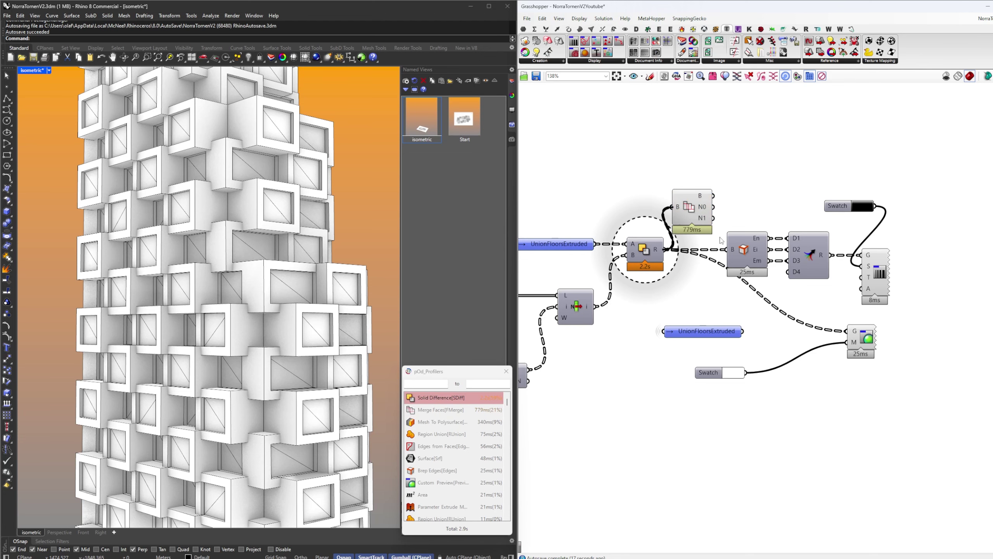
pyautogui.scroll(2, 724, 209)
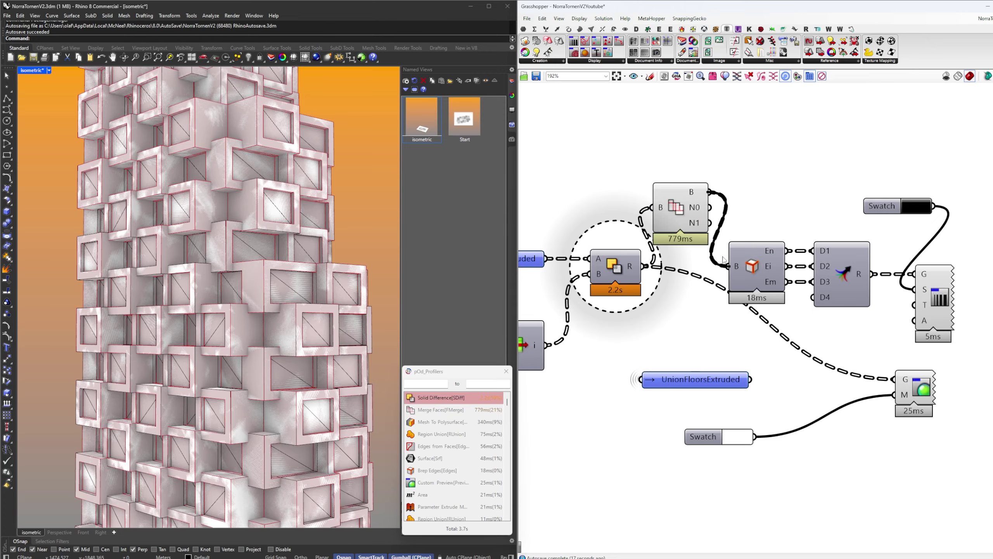
# Place Brep Edges beside Merge Faces and turn off the preview of both along with Solid Difference
pyautogui.moveTo(757, 272); pyautogui.dragTo(753, 198)
pyautogui.moveTo(764, 251); pyautogui.dragTo(586, 128)
pyautogui.moveTo(608, 144); pyautogui.dragTo(612, 147, button='right')
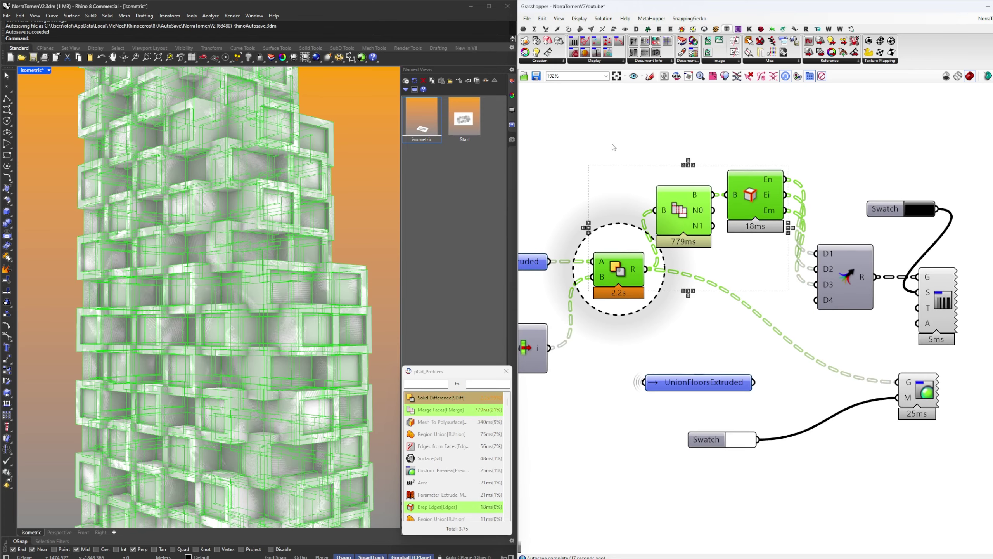
pyautogui.rightClick(627, 148)
pyautogui.click(647, 159)
pyautogui.click(665, 145)
# Examine the black edge lines on the tower facade up close and across the full height
pyautogui.scroll(-5, 217, 297)
pyautogui.moveTo(217, 297); pyautogui.dragTo(257, 239, button='right')
pyautogui.scroll(5, 249, 413)
pyautogui.scroll(6, 255, 377)
pyautogui.scroll(-5, 253, 393)
pyautogui.scroll(-6, 233, 291)
pyautogui.scroll(-3, 824, 281)
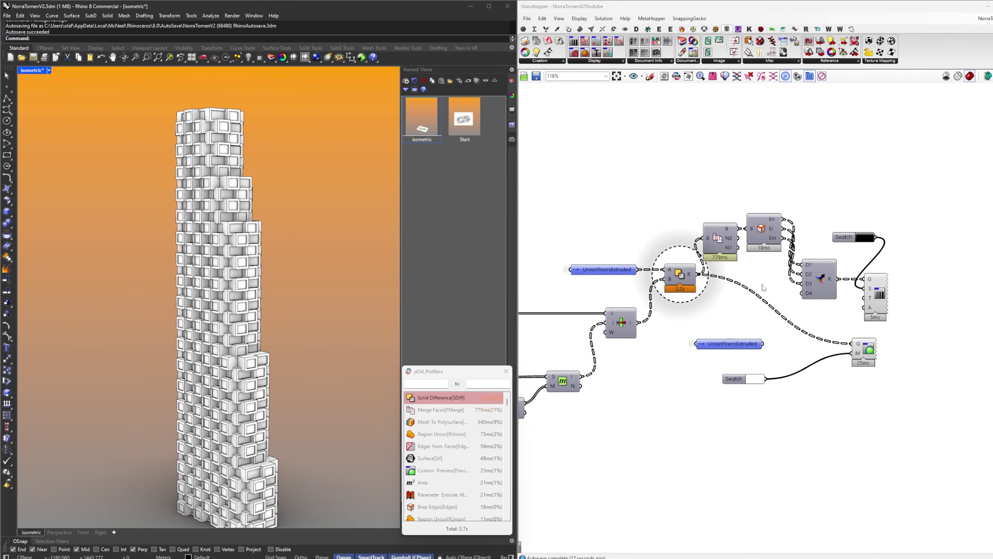
# Line up Merge Faces, Brep Edges, Merge and the lineweight preview behind Solid Difference, with the black swatch above them
pyautogui.moveTo(772, 282); pyautogui.dragTo(748, 293, button='right')
pyautogui.moveTo(901, 231); pyautogui.dragTo(700, 315)
pyautogui.moveTo(701, 260); pyautogui.dragTo(759, 295)
pyautogui.click(776, 290)
pyautogui.moveTo(840, 321); pyautogui.dragTo(831, 276)
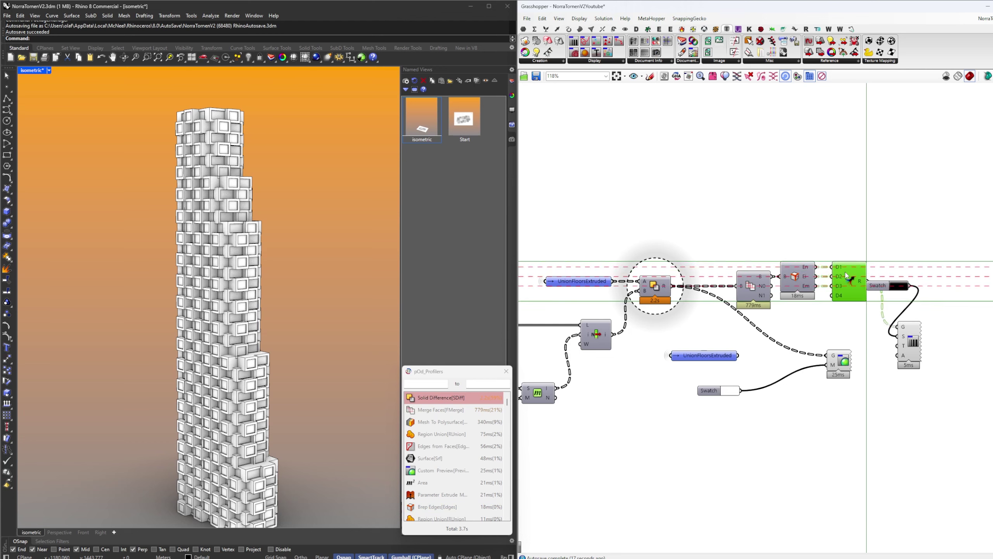
pyautogui.moveTo(909, 340); pyautogui.dragTo(909, 295)
pyautogui.click(926, 254)
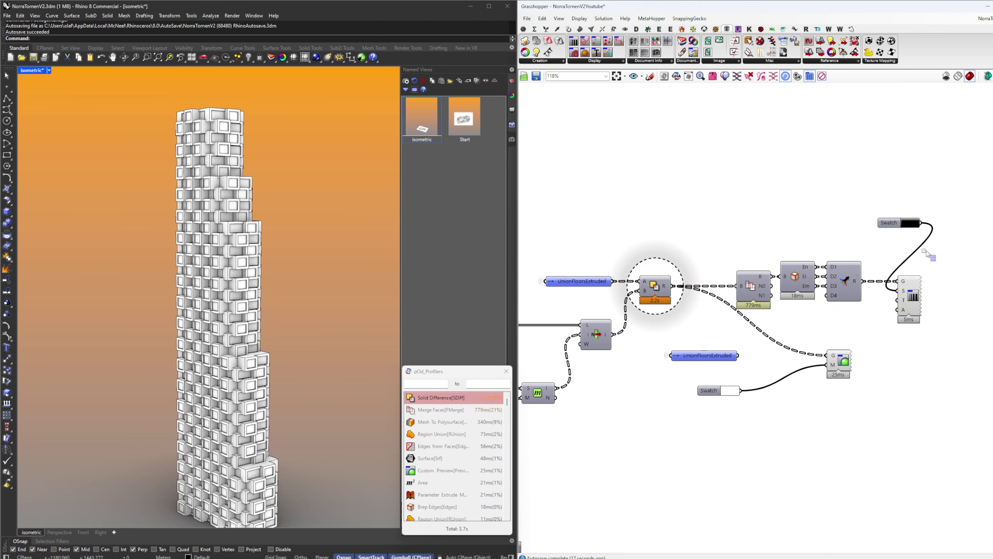
pyautogui.moveTo(855, 239); pyautogui.dragTo(832, 245)
# Group the whole window-cutting chain, from the three Windows receivers to the preview components
pyautogui.scroll(-4, 843, 231)
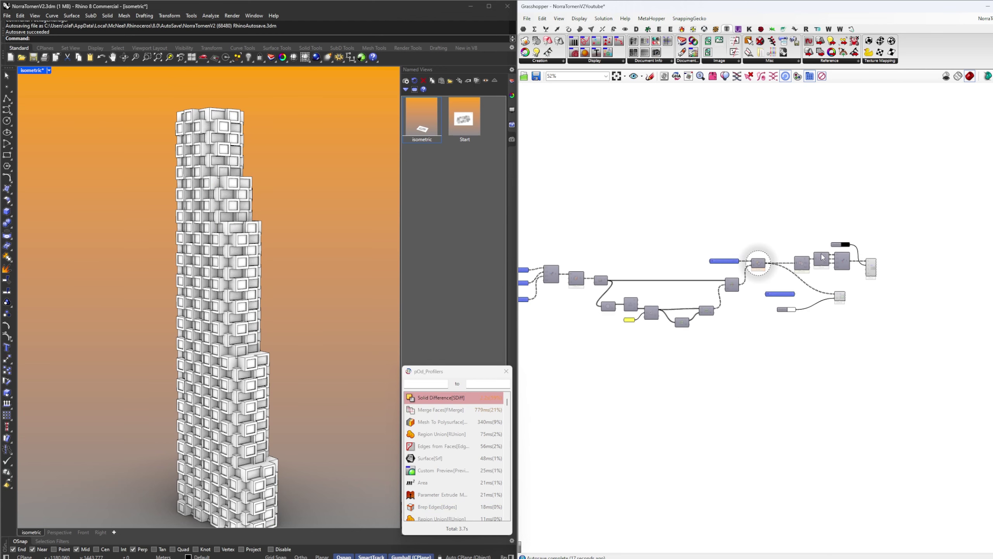
pyautogui.moveTo(739, 264); pyautogui.dragTo(881, 275, button='right')
pyautogui.moveTo(633, 229); pyautogui.dragTo(992, 356)
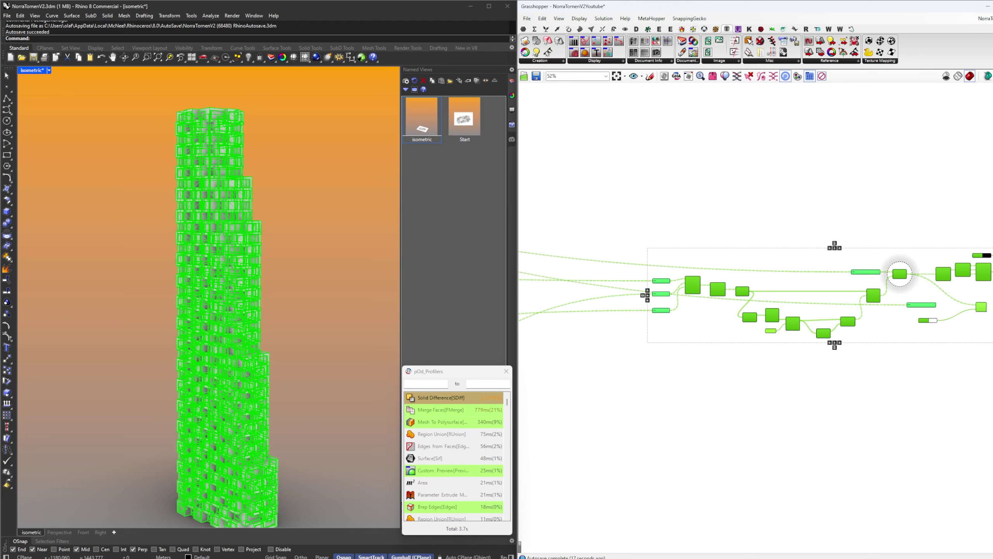
pyautogui.hotkey('ctrl', 'g')
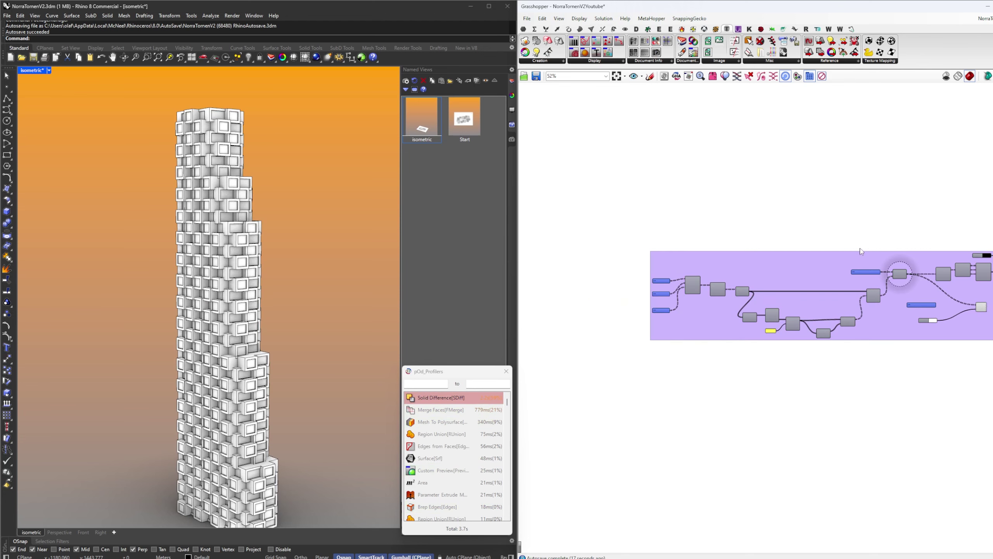
# Place a group enable toggle at the start of the window-cutting group, add it to the group and disable the group's components
pyautogui.click(771, 30)
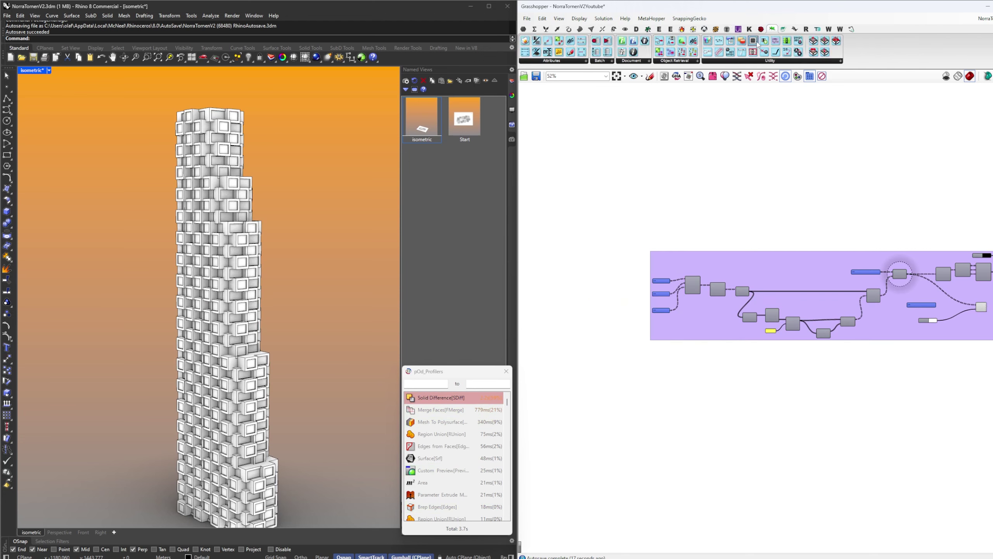
pyautogui.scroll(3, 675, 297)
pyautogui.rightClick(717, 232)
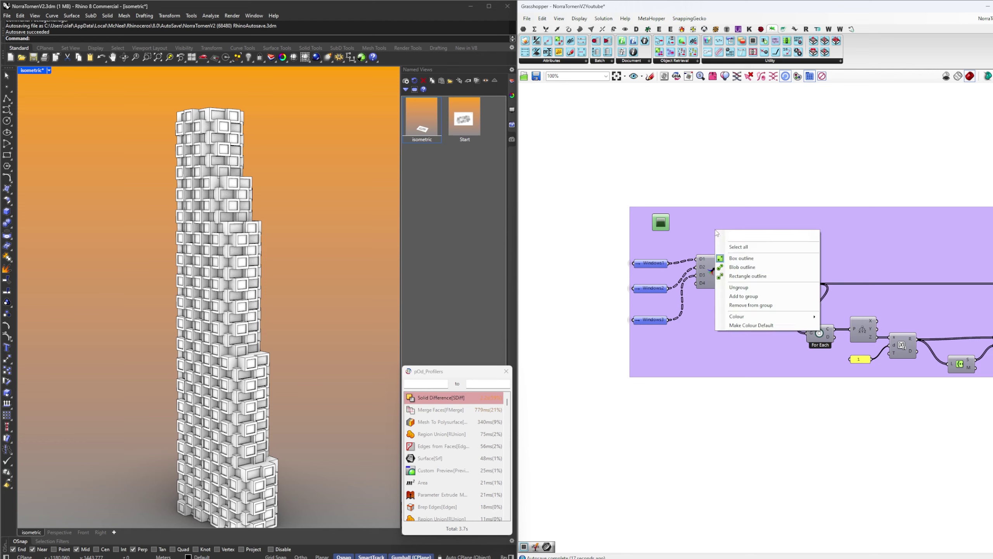
pyautogui.click(747, 296)
pyautogui.click(688, 178)
pyautogui.click(660, 224)
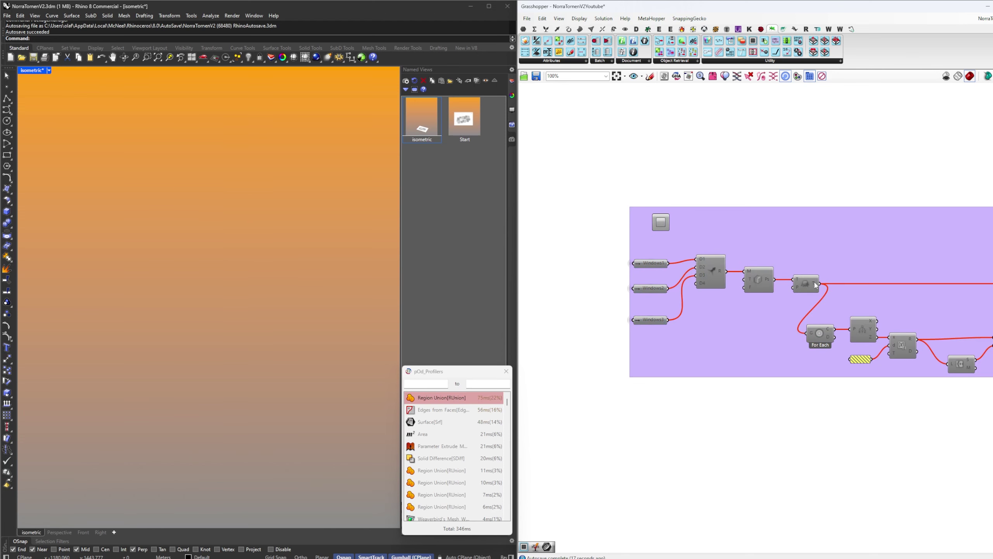
# Add a Custom Preview for the moved floor geometry that feeds UnionFloorsExtruded and place it below that relay
pyautogui.scroll(-10, 868, 321)
pyautogui.scroll(5, 805, 285)
pyautogui.moveTo(805, 285); pyautogui.dragTo(887, 346, button='right')
pyautogui.scroll(5, 761, 393)
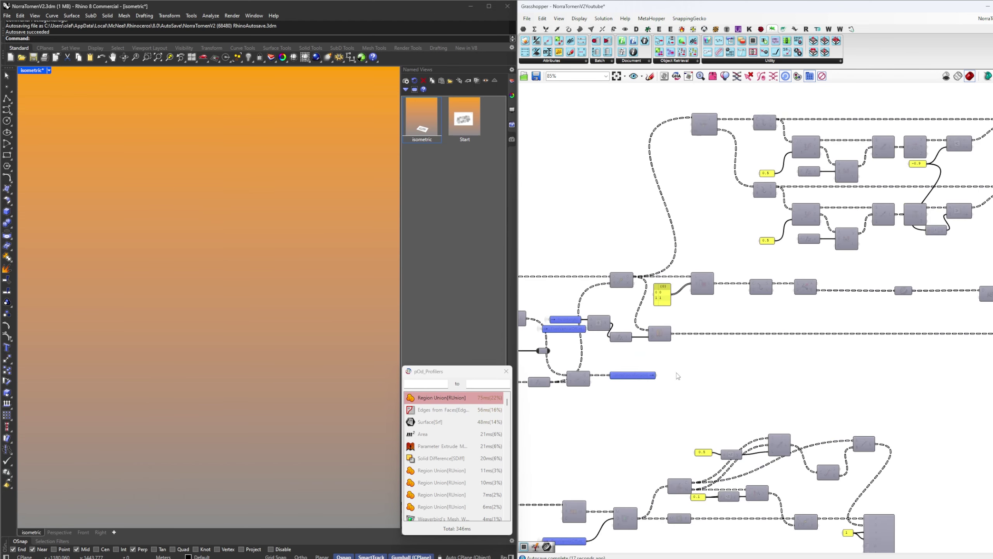
pyautogui.doubleClick(758, 392)
pyautogui.write('cus')
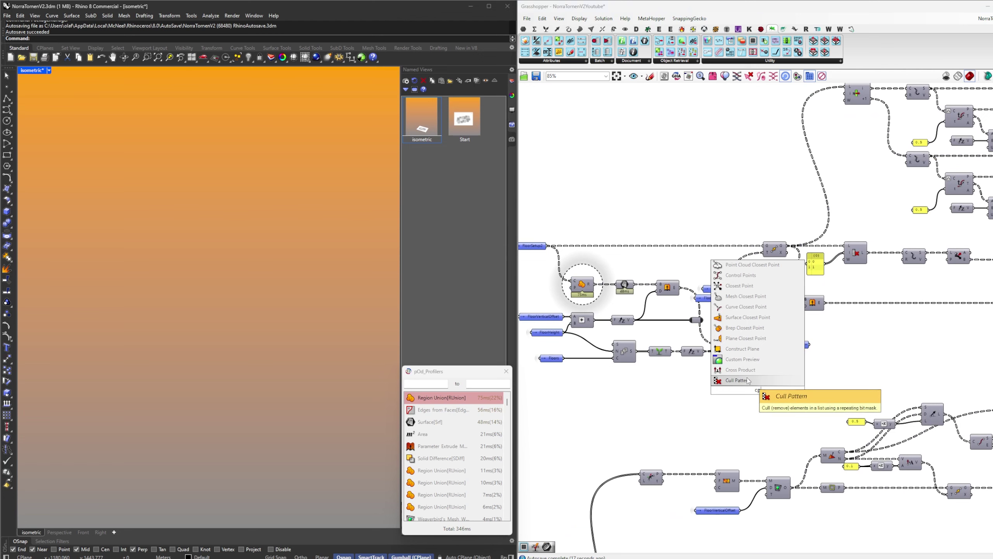
pyautogui.click(747, 361)
pyautogui.scroll(3, 720, 350)
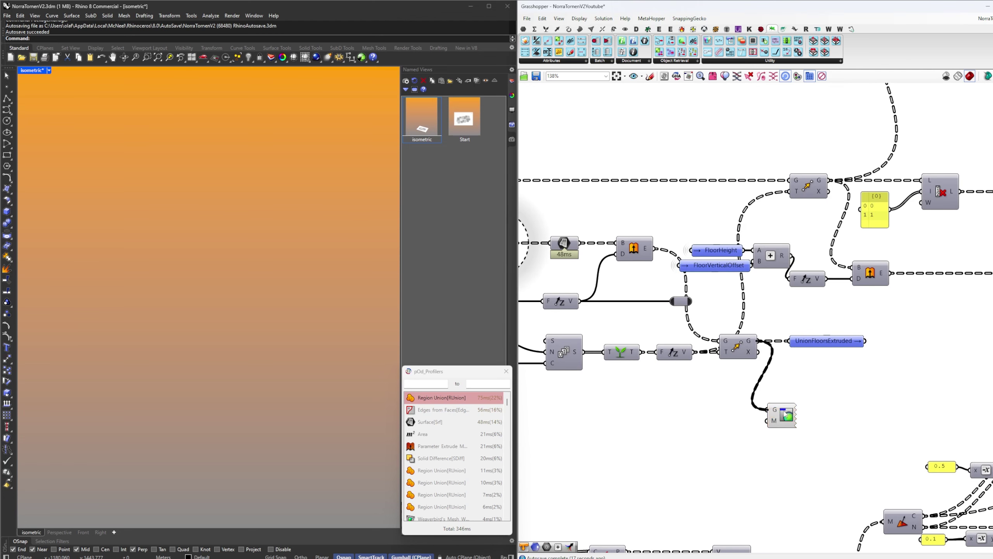
pyautogui.moveTo(786, 414); pyautogui.dragTo(808, 402)
# Add a white Colour Swatch and wire it into the material input of the new Custom Preview
pyautogui.click(732, 417)
pyautogui.doubleClick(730, 416)
pyautogui.write('s')
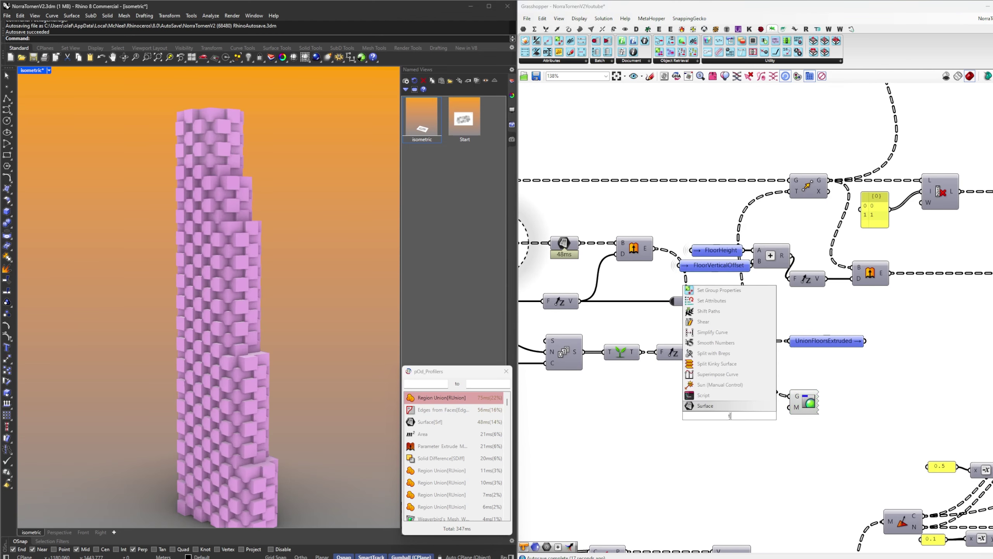
pyautogui.write('w')
pyautogui.click(741, 406)
pyautogui.click(748, 417)
pyautogui.moveTo(756, 415); pyautogui.dragTo(797, 405)
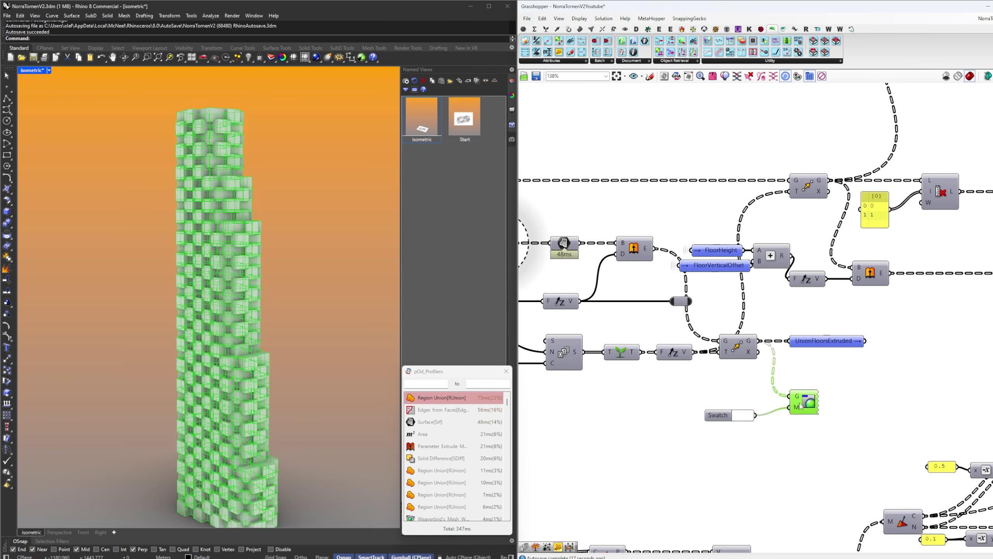
pyautogui.click(837, 384)
# Set the GridAmount slider to 7
pyautogui.scroll(-7, 826, 380)
pyautogui.moveTo(751, 306); pyautogui.dragTo(796, 419, button='right')
pyautogui.scroll(-2, 796, 419)
pyautogui.moveTo(780, 288); pyautogui.dragTo(781, 558, button='right')
pyautogui.scroll(10, 657, 248)
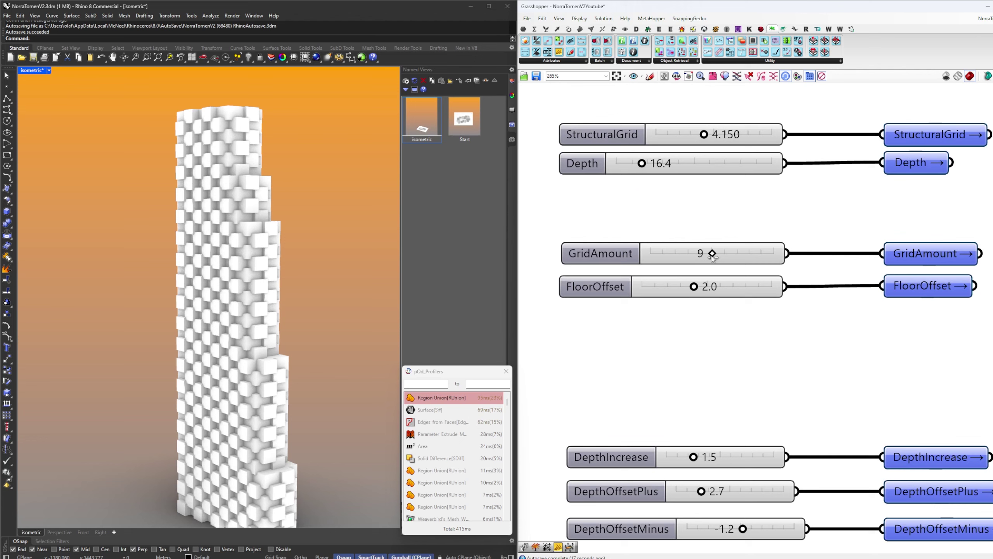
pyautogui.doubleClick(699, 258)
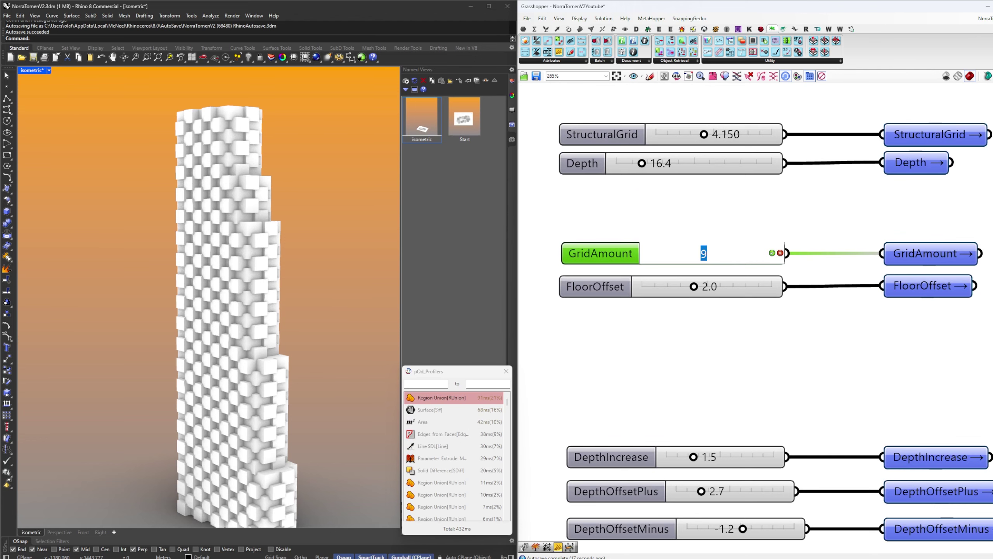
pyautogui.write('7')
pyautogui.press('Return')
# Try the Segments slider at 4, and restore it to 5
pyautogui.scroll(-3, 771, 309)
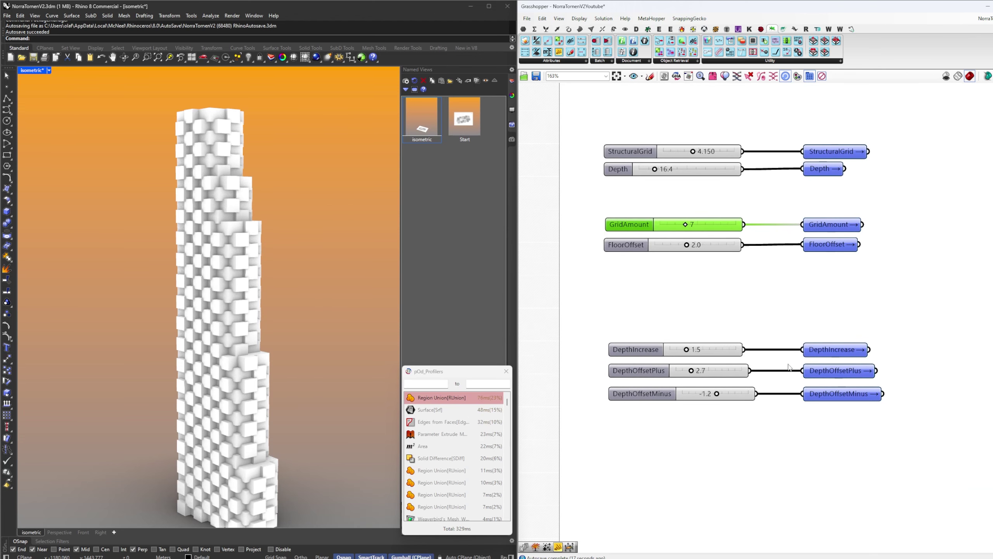
pyautogui.scroll(-4, 823, 396)
pyautogui.moveTo(827, 399); pyautogui.dragTo(762, 222, button='right')
pyautogui.scroll(5, 686, 314)
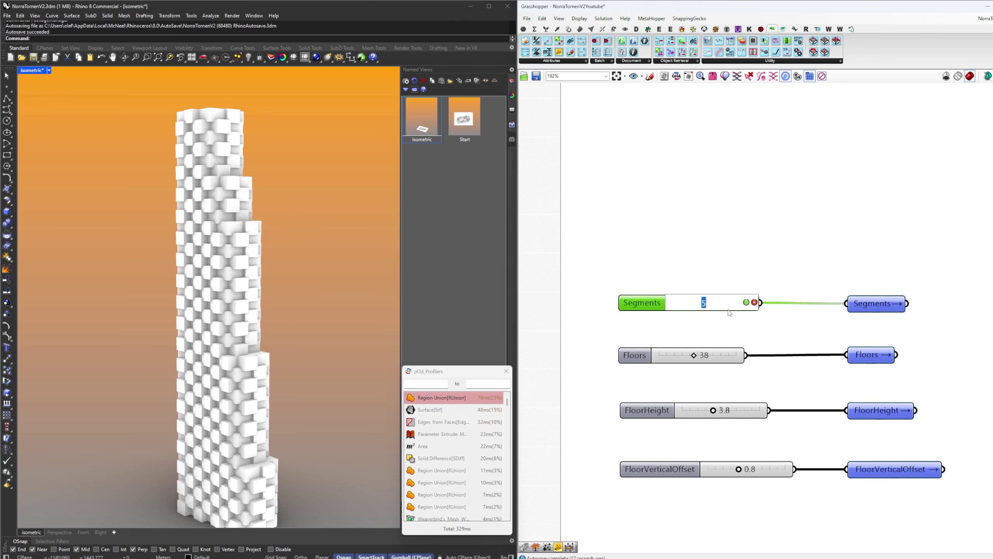
pyautogui.doubleClick(723, 308)
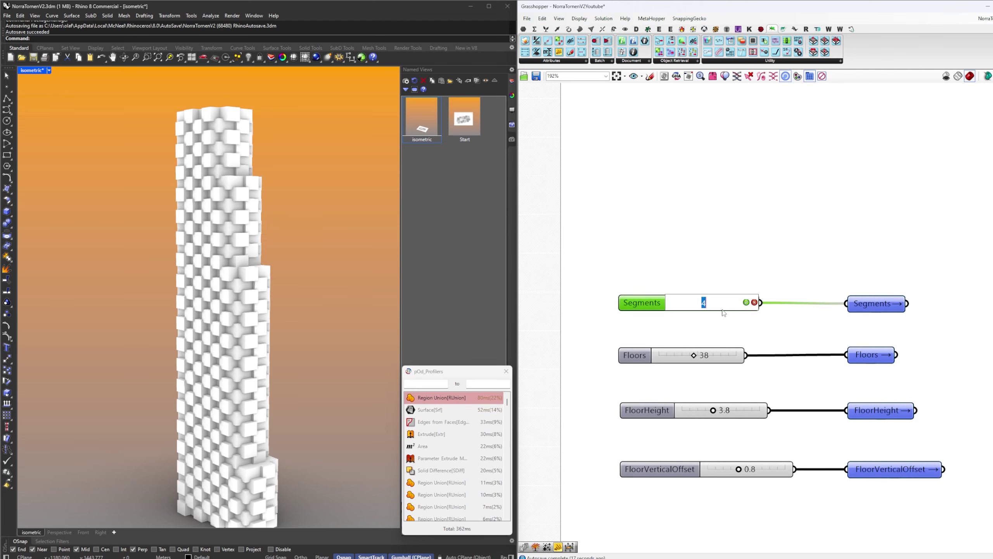
pyautogui.press('Return')
# Reshape the curve in the Graph Mapper fed by Segments by lowering its upper tangent handle to redistribute the segment heights
pyautogui.scroll(-7, 739, 309)
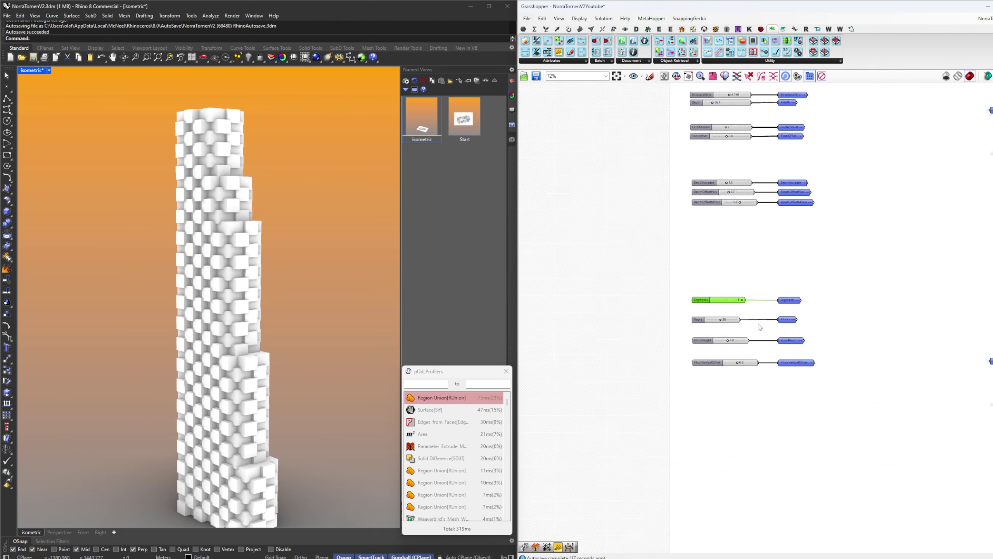
pyautogui.moveTo(990, 436); pyautogui.dragTo(741, 351, button='right')
pyautogui.moveTo(694, 496); pyautogui.dragTo(730, 398, button='right')
pyautogui.scroll(10, 730, 399)
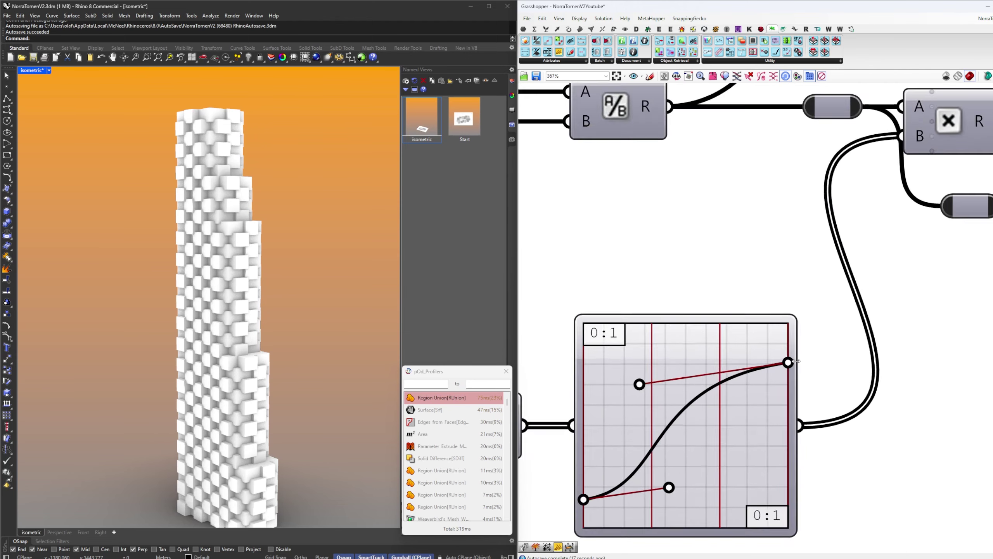
pyautogui.moveTo(788, 365); pyautogui.dragTo(788, 343)
pyautogui.moveTo(688, 462); pyautogui.dragTo(709, 359, button='right')
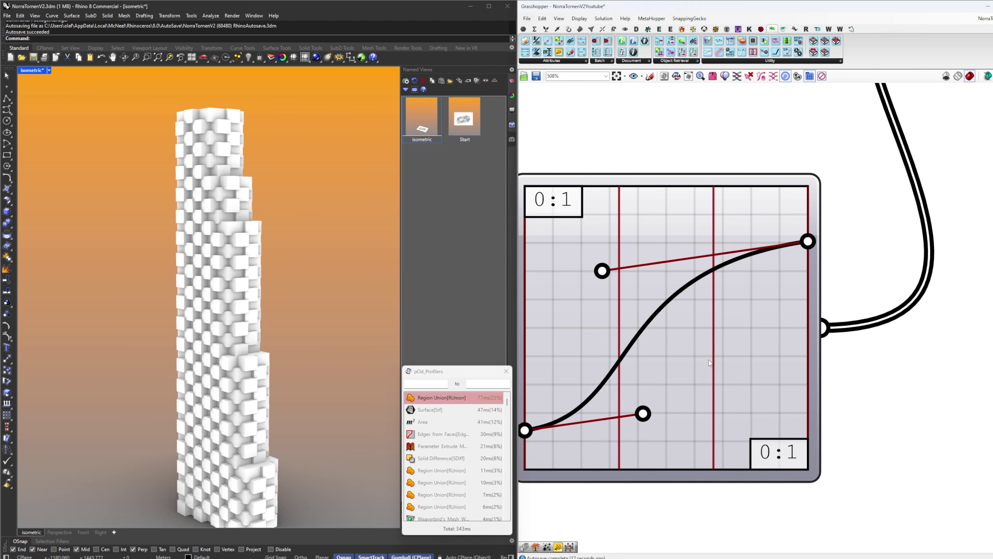
pyautogui.moveTo(604, 268); pyautogui.dragTo(612, 326)
pyautogui.scroll(-15, 768, 322)
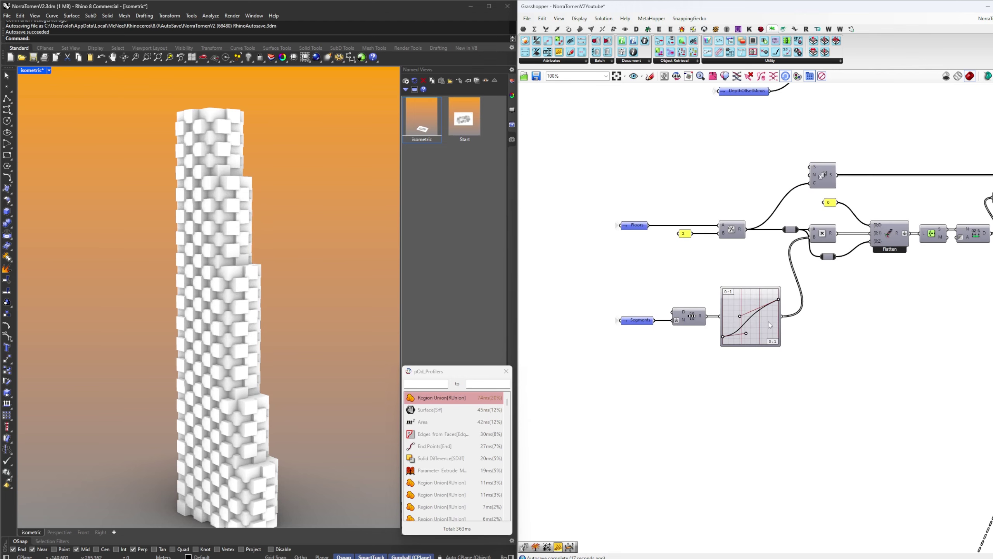
# Enable the window-cutting group's components with the group toggle and view the tower with its cut windows from another side
pyautogui.moveTo(692, 285); pyautogui.dragTo(473, 173, button='right')
pyautogui.moveTo(563, 353); pyautogui.dragTo(702, 280, button='right')
pyautogui.scroll(9, 687, 317)
pyautogui.scroll(-5, 702, 283)
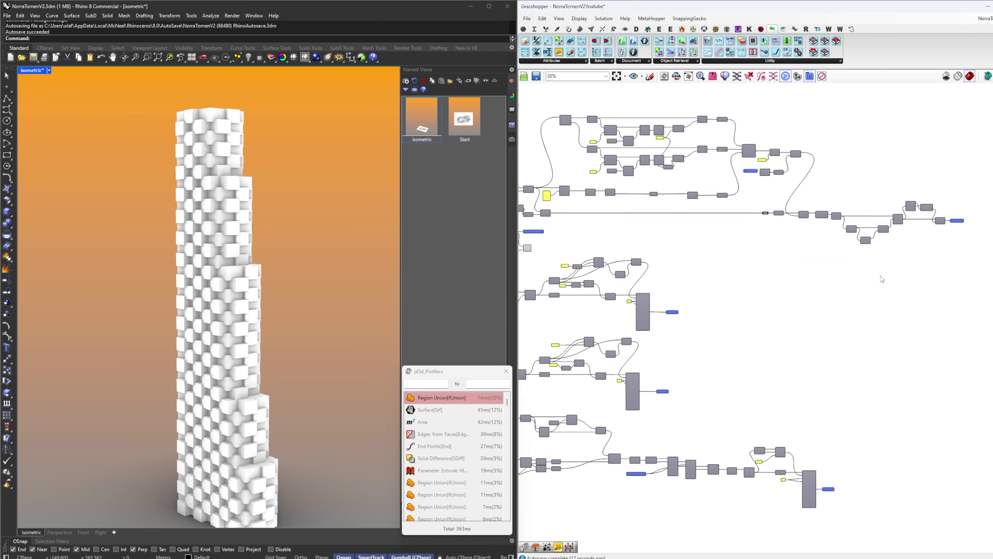
pyautogui.moveTo(713, 257); pyautogui.dragTo(767, 276)
pyautogui.rightClick(796, 252)
pyautogui.click(817, 265)
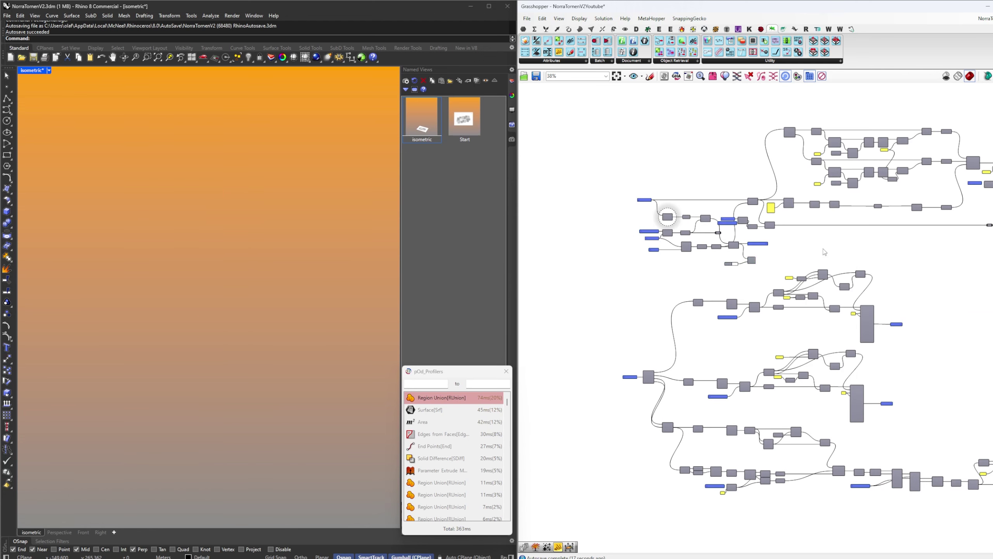
pyautogui.moveTo(822, 249); pyautogui.dragTo(563, 274, button='right')
pyautogui.moveTo(821, 318); pyautogui.dragTo(604, 307, button='right')
pyautogui.scroll(3, 605, 308)
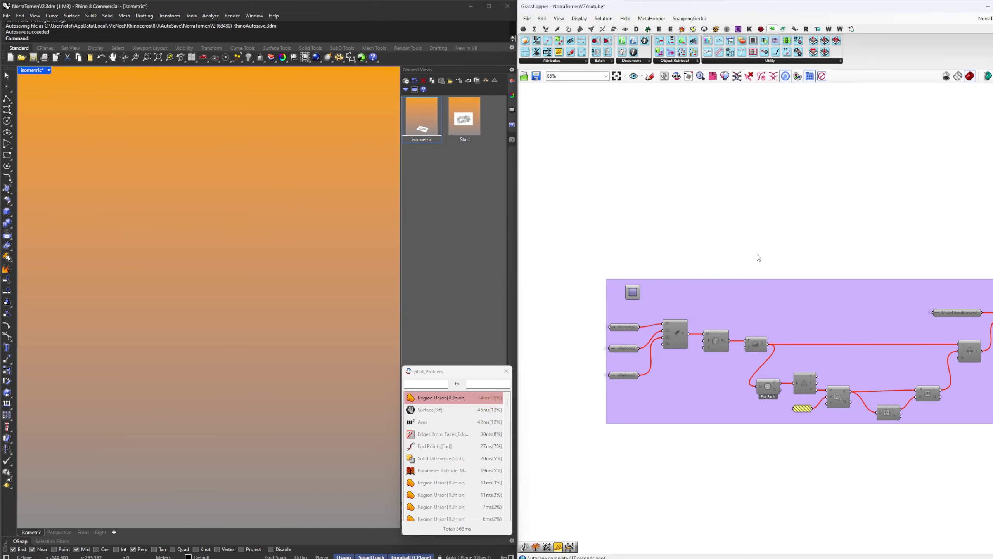
pyautogui.scroll(-2, 688, 254)
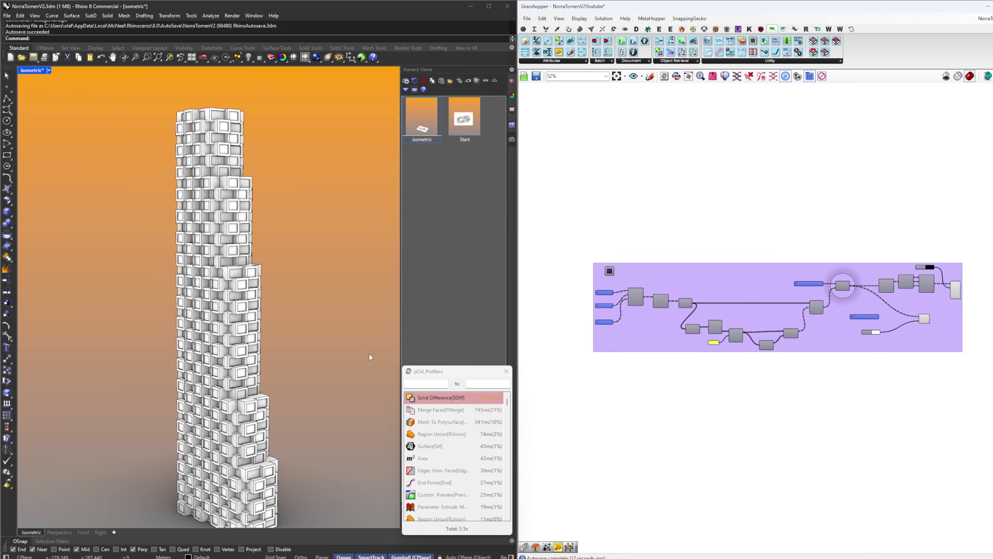
pyautogui.moveTo(242, 354); pyautogui.dragTo(267, 352, button='right')
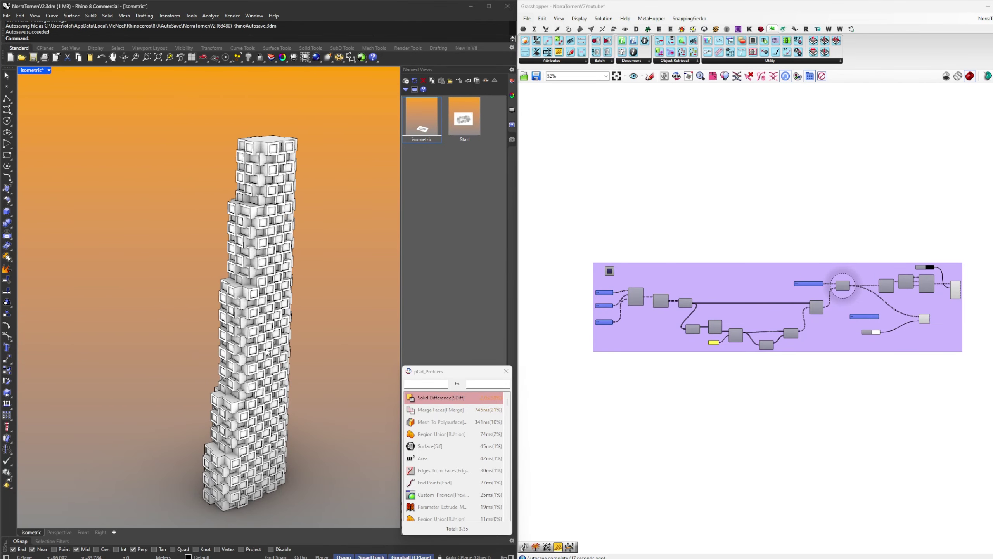